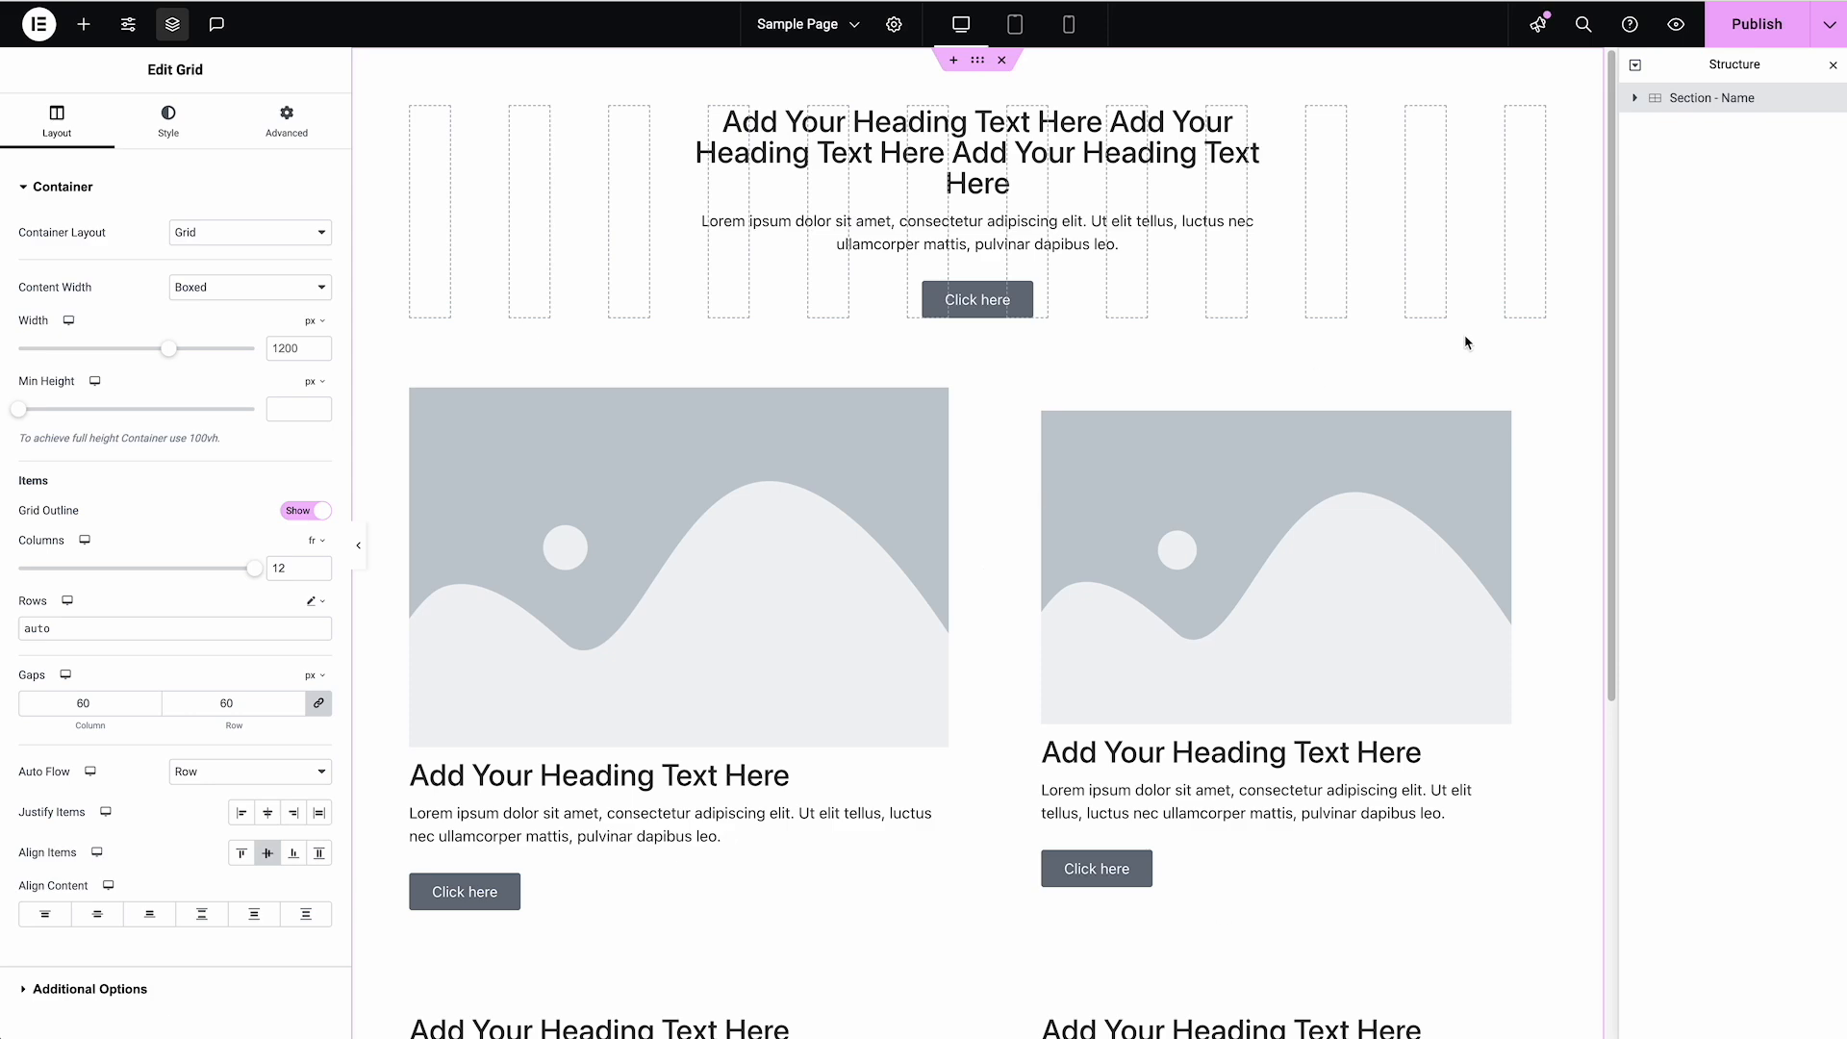
# Examine the starter section's layout on the page and in the tablet, mobile and desktop previews
pyautogui.scroll(-1, 1092, 481)
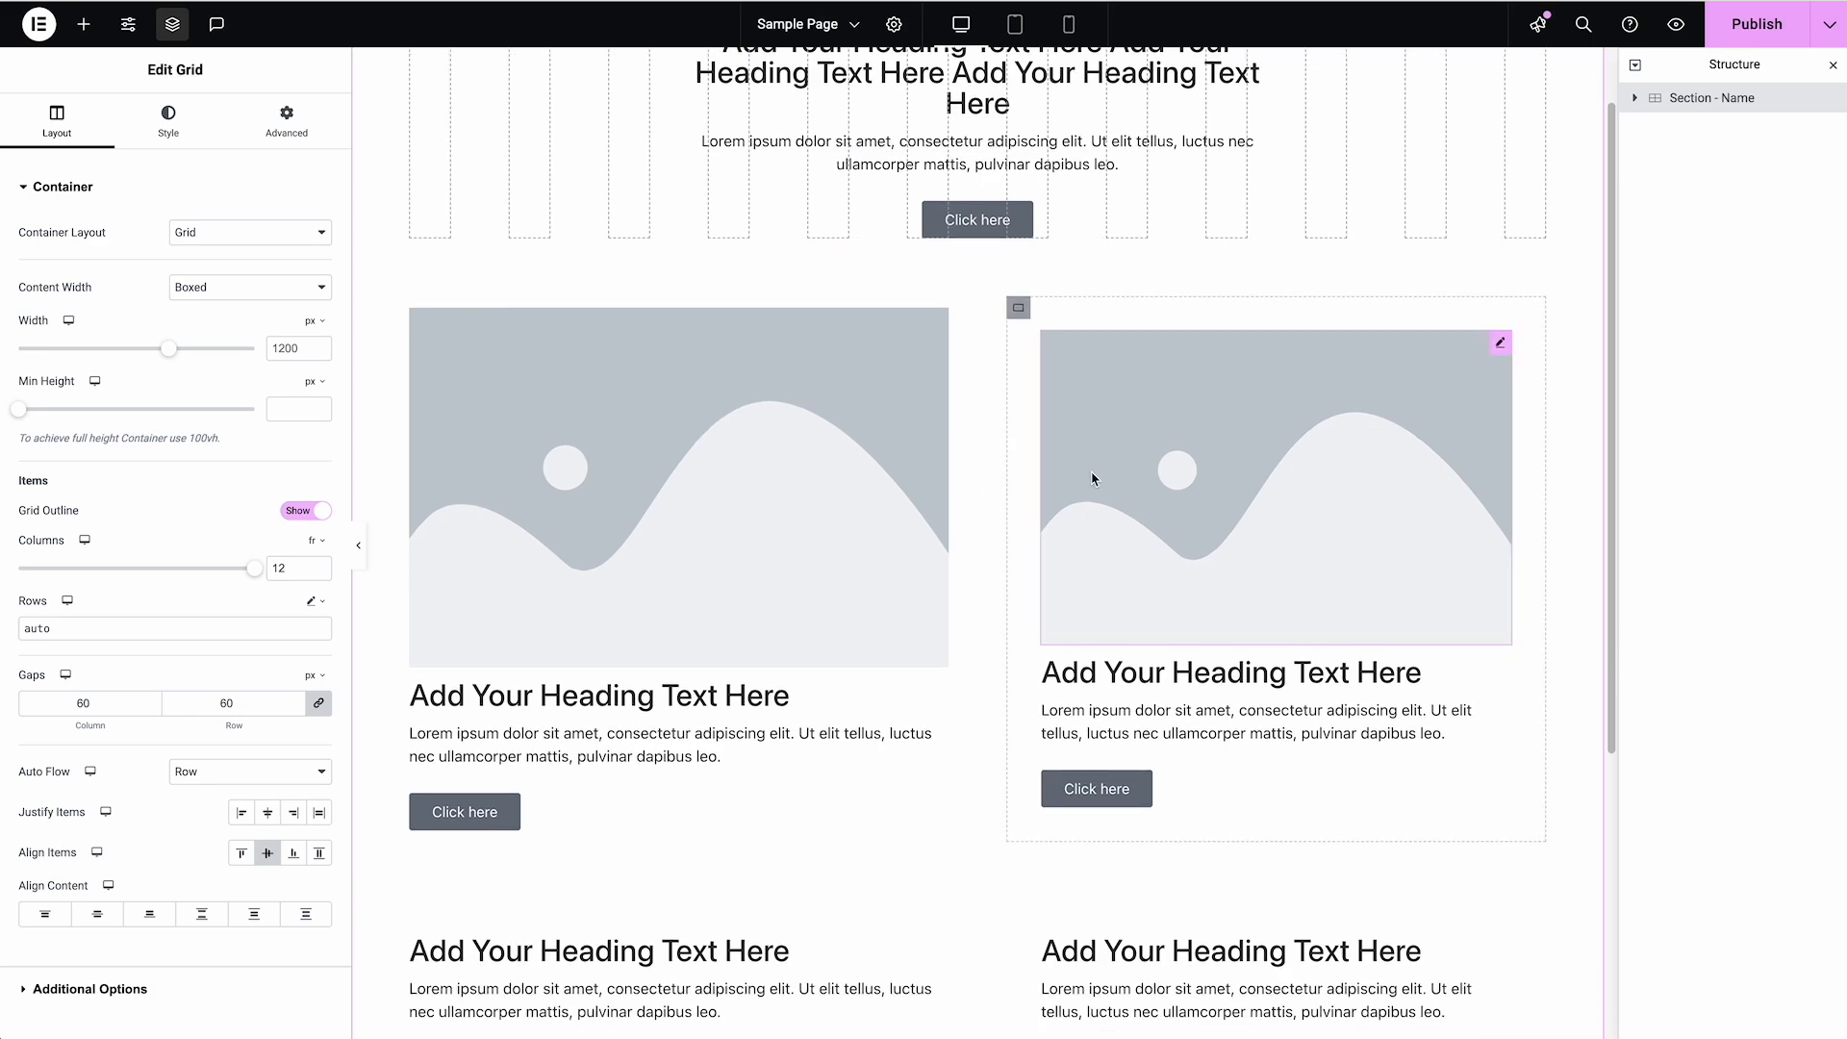
pyautogui.scroll(-3, 1092, 478)
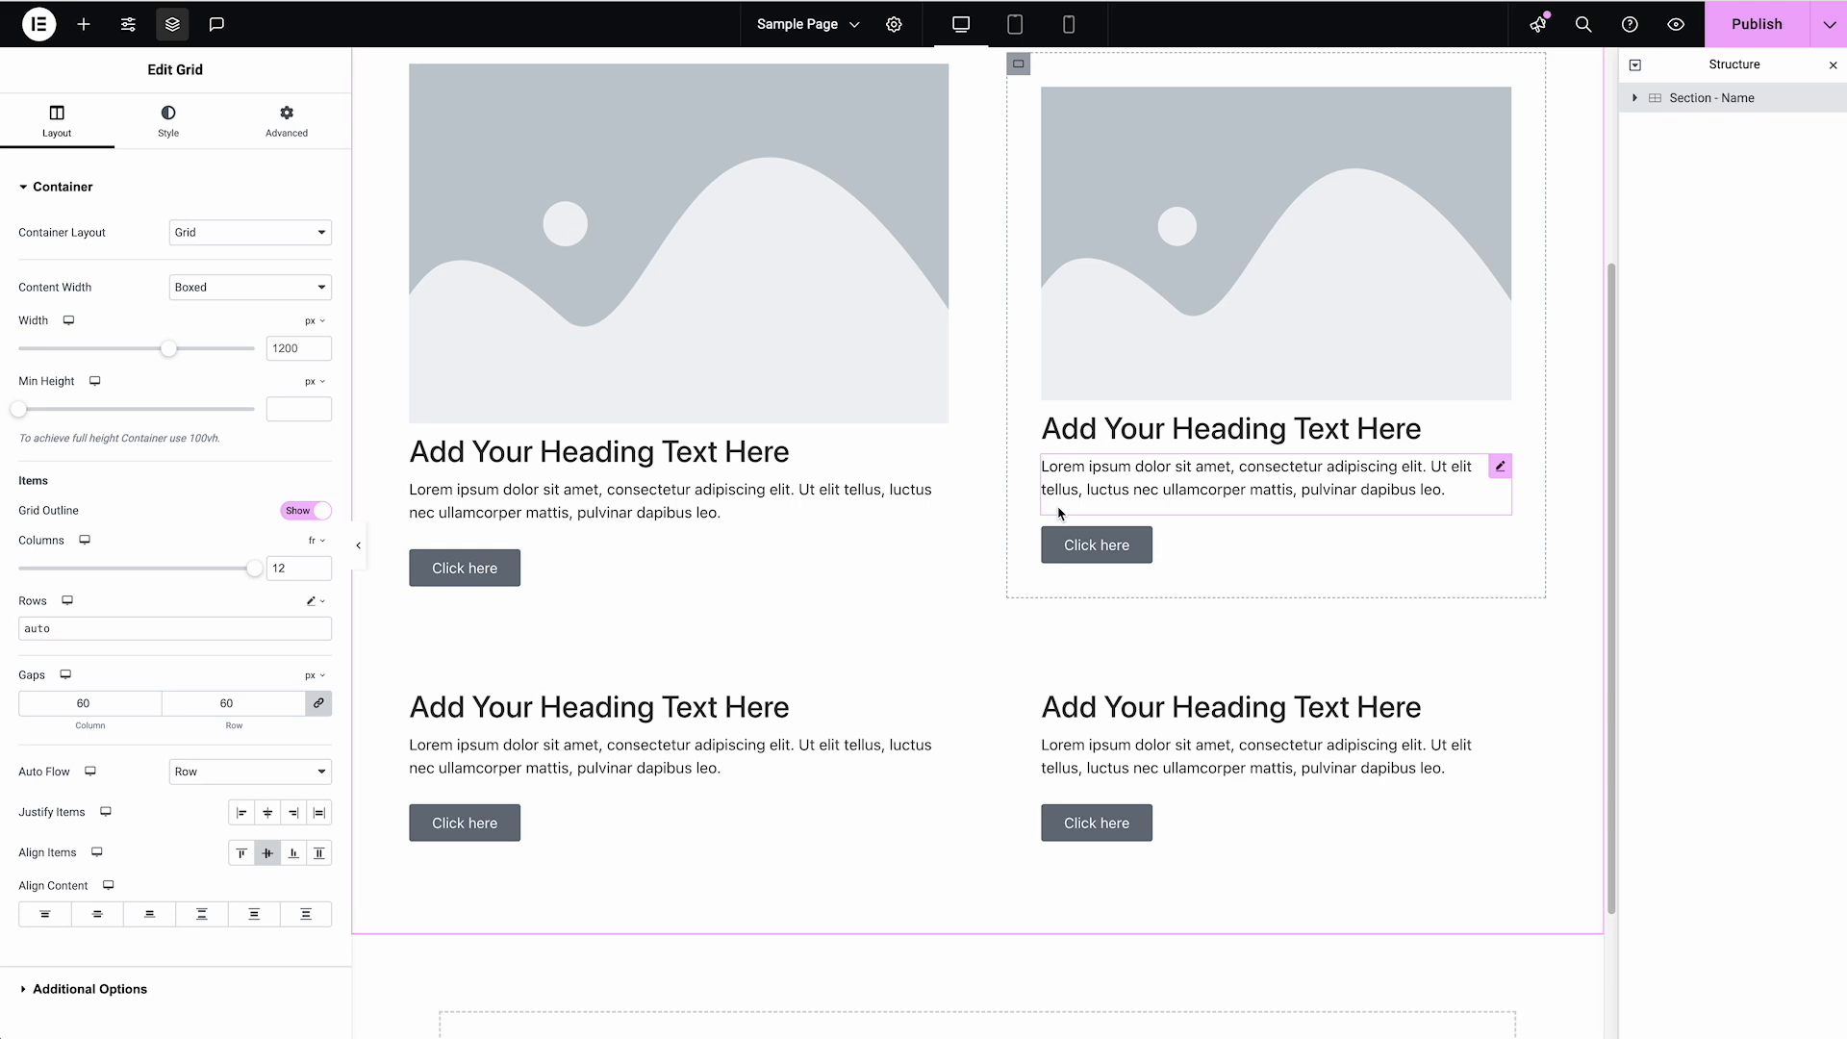
pyautogui.scroll(4, 1059, 515)
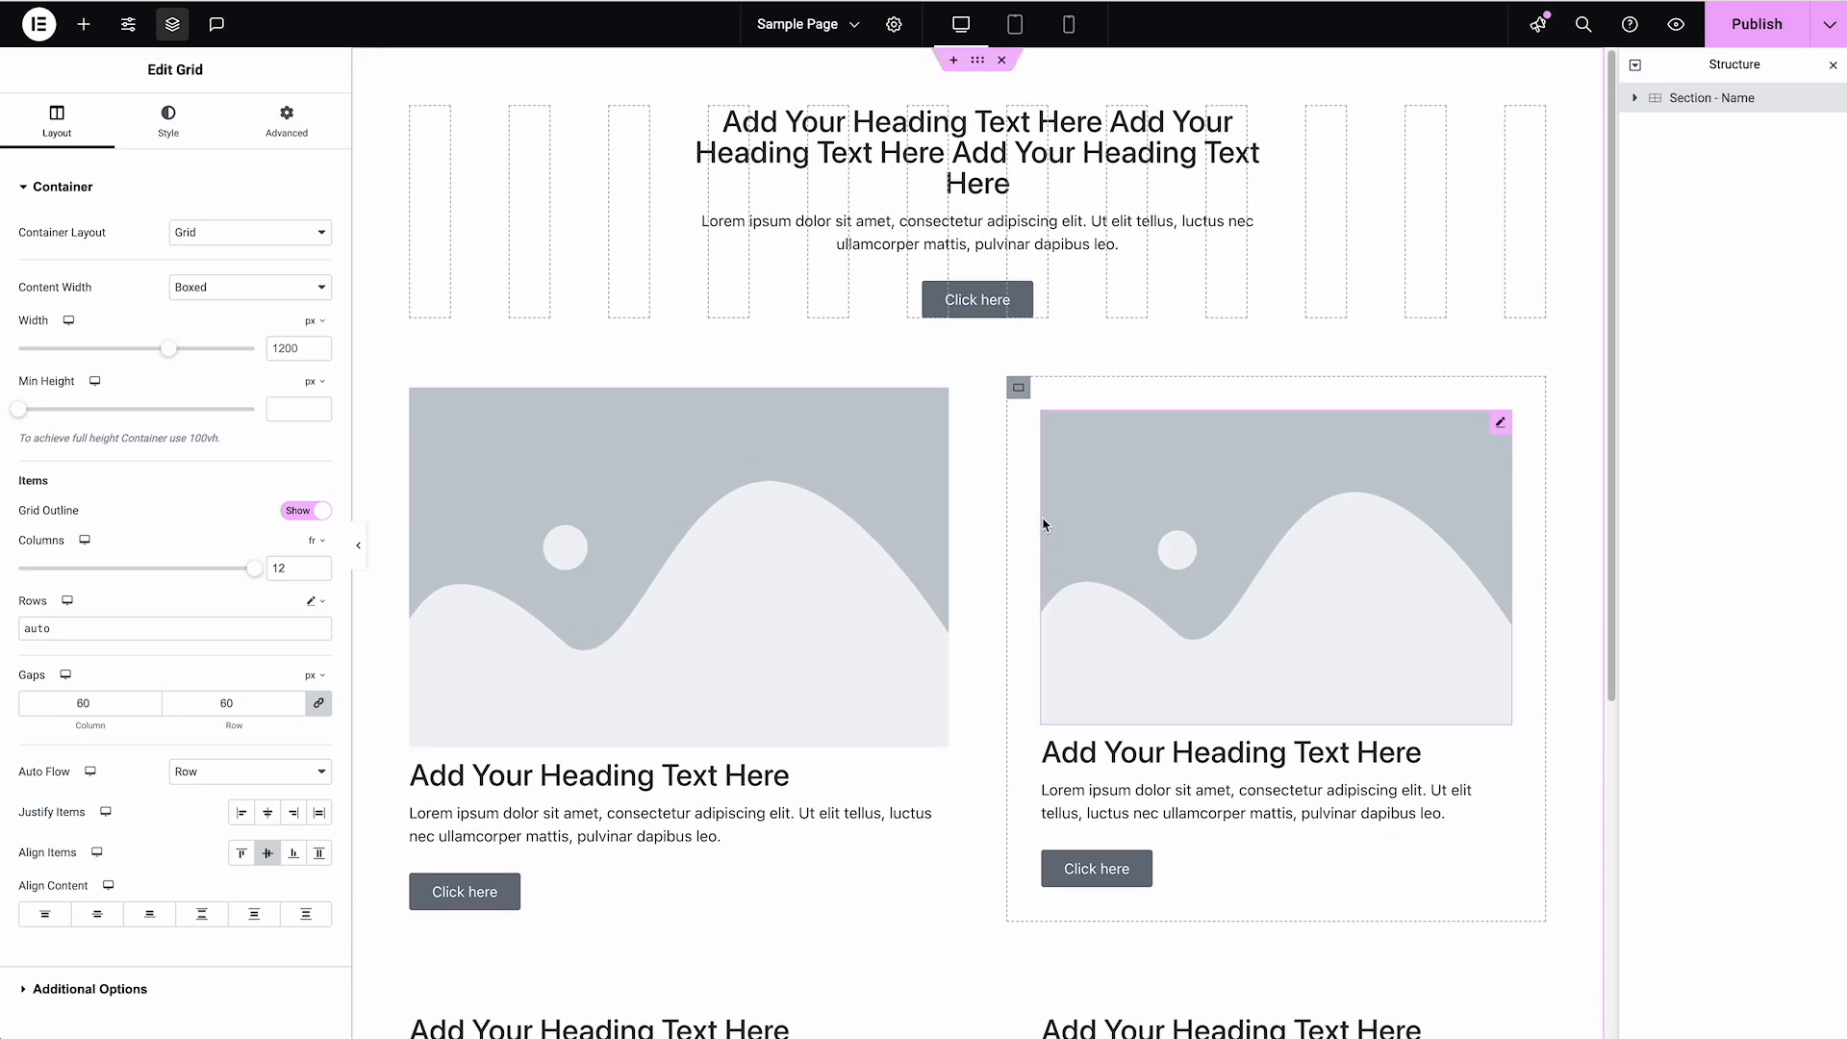
pyautogui.click(1014, 24)
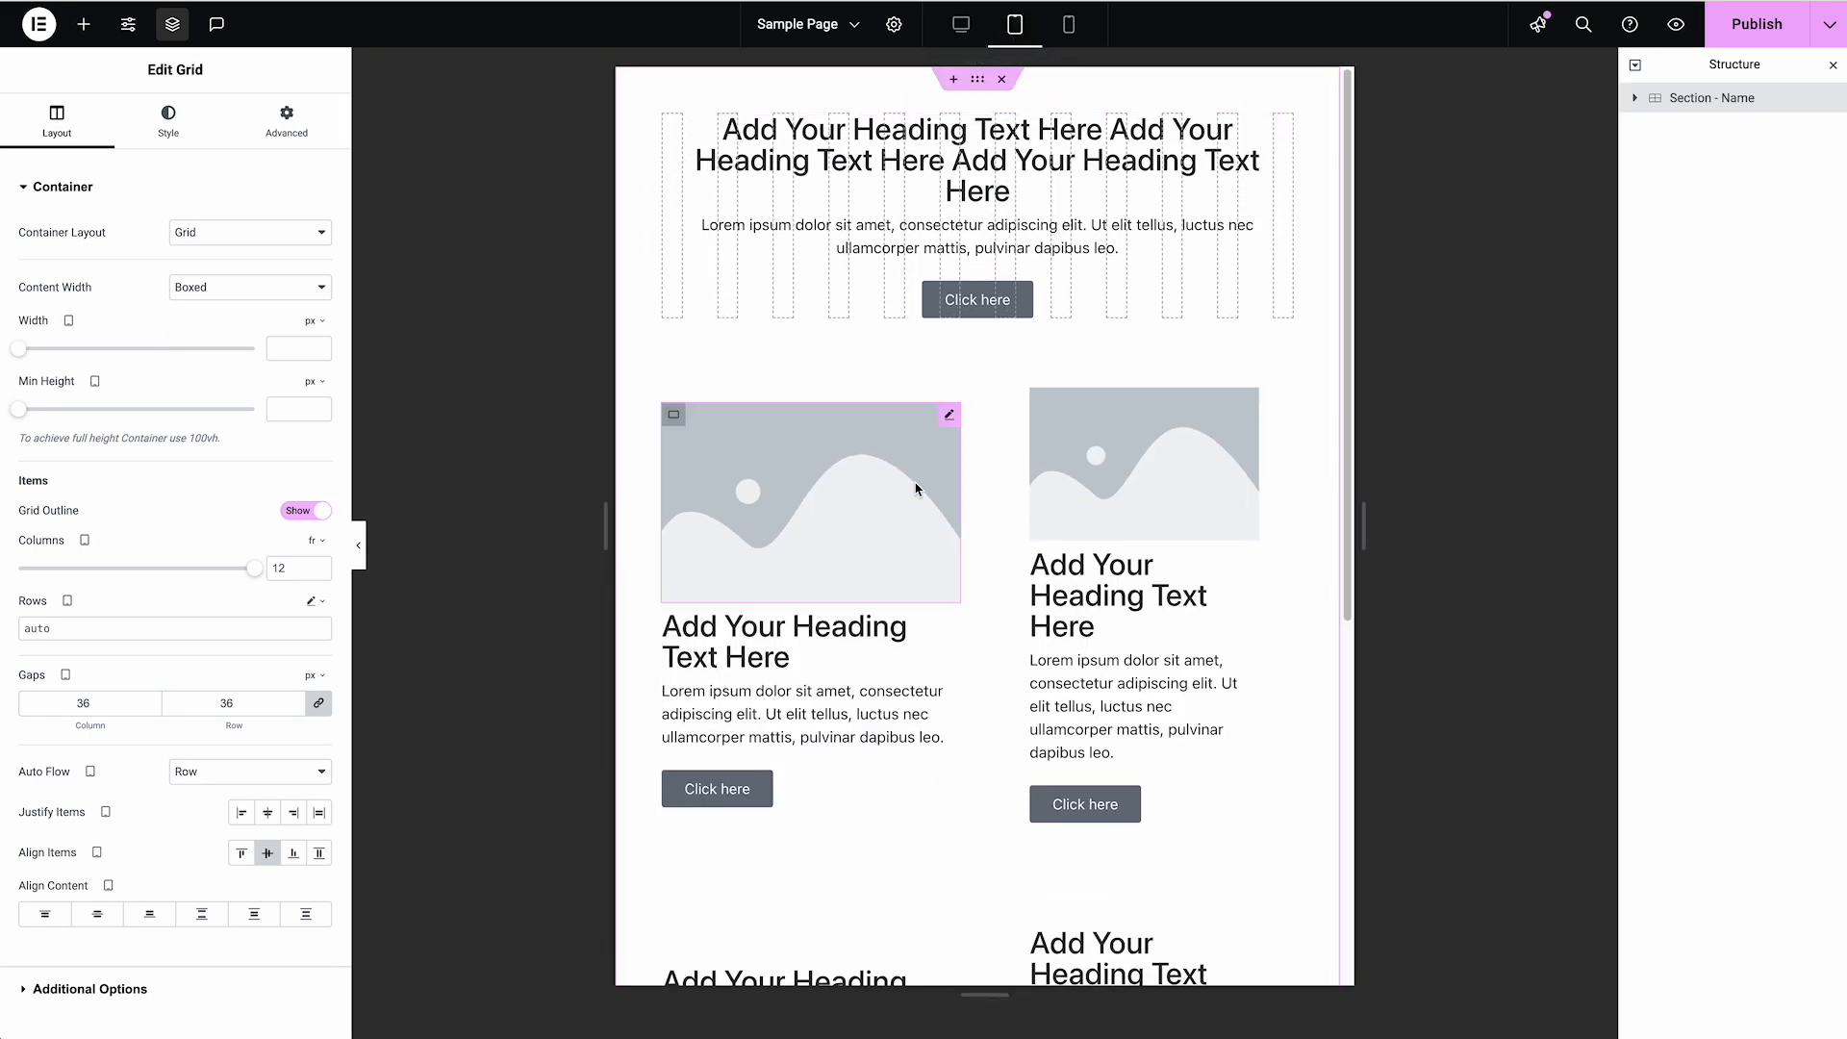
pyautogui.click(1068, 24)
pyautogui.click(972, 29)
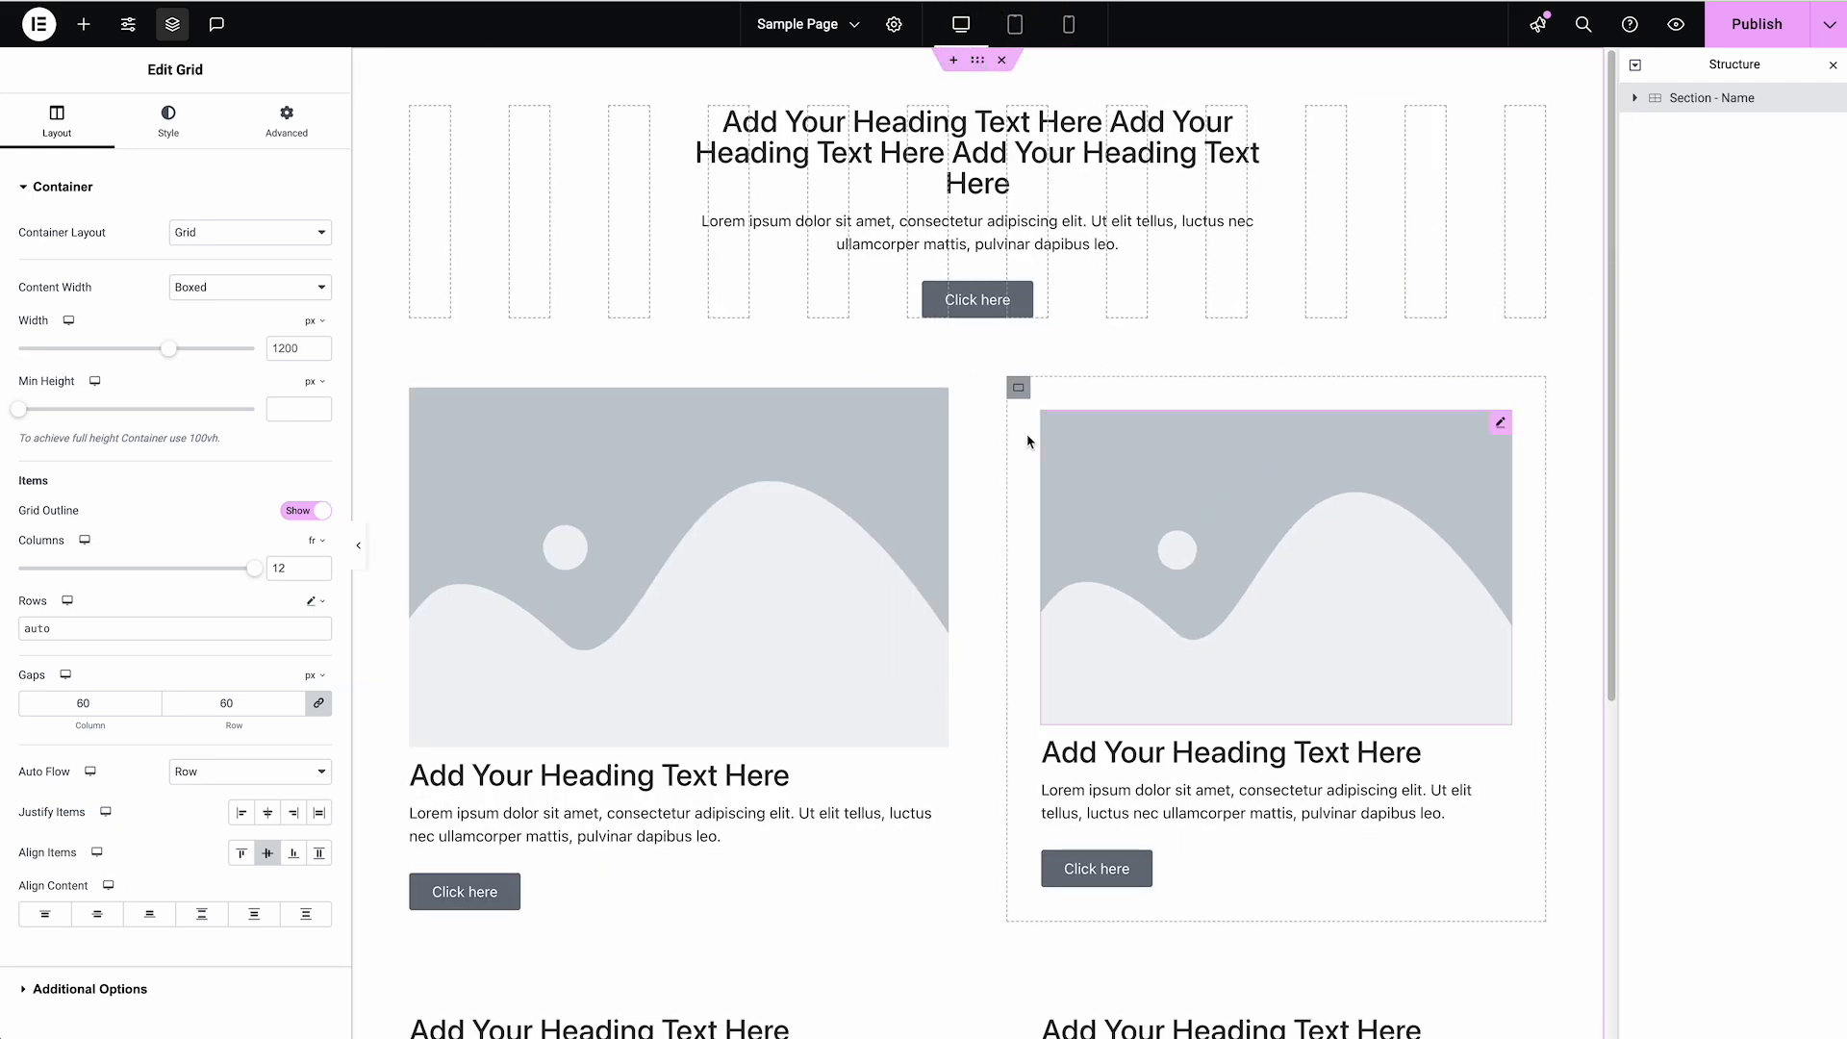
# Give the whole Section - Name grid a classic background in light pink
pyautogui.click(1019, 387)
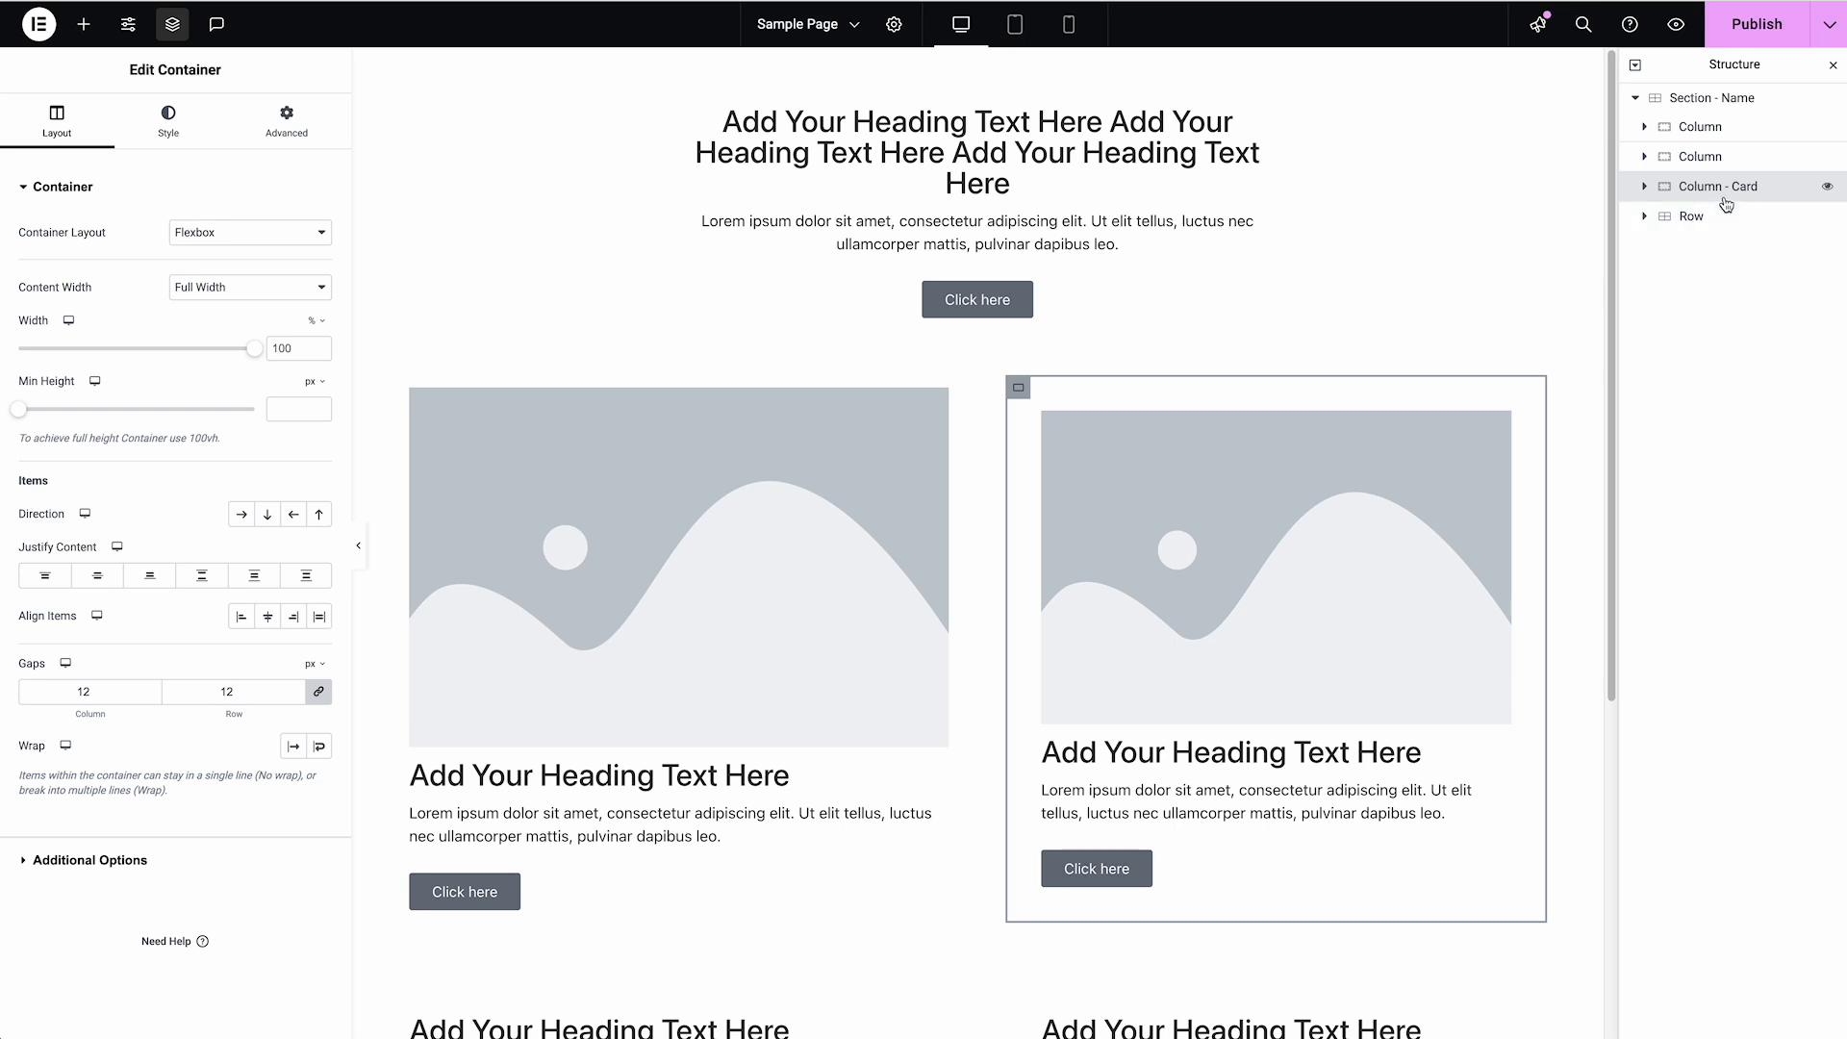
pyautogui.click(1708, 97)
pyautogui.click(168, 122)
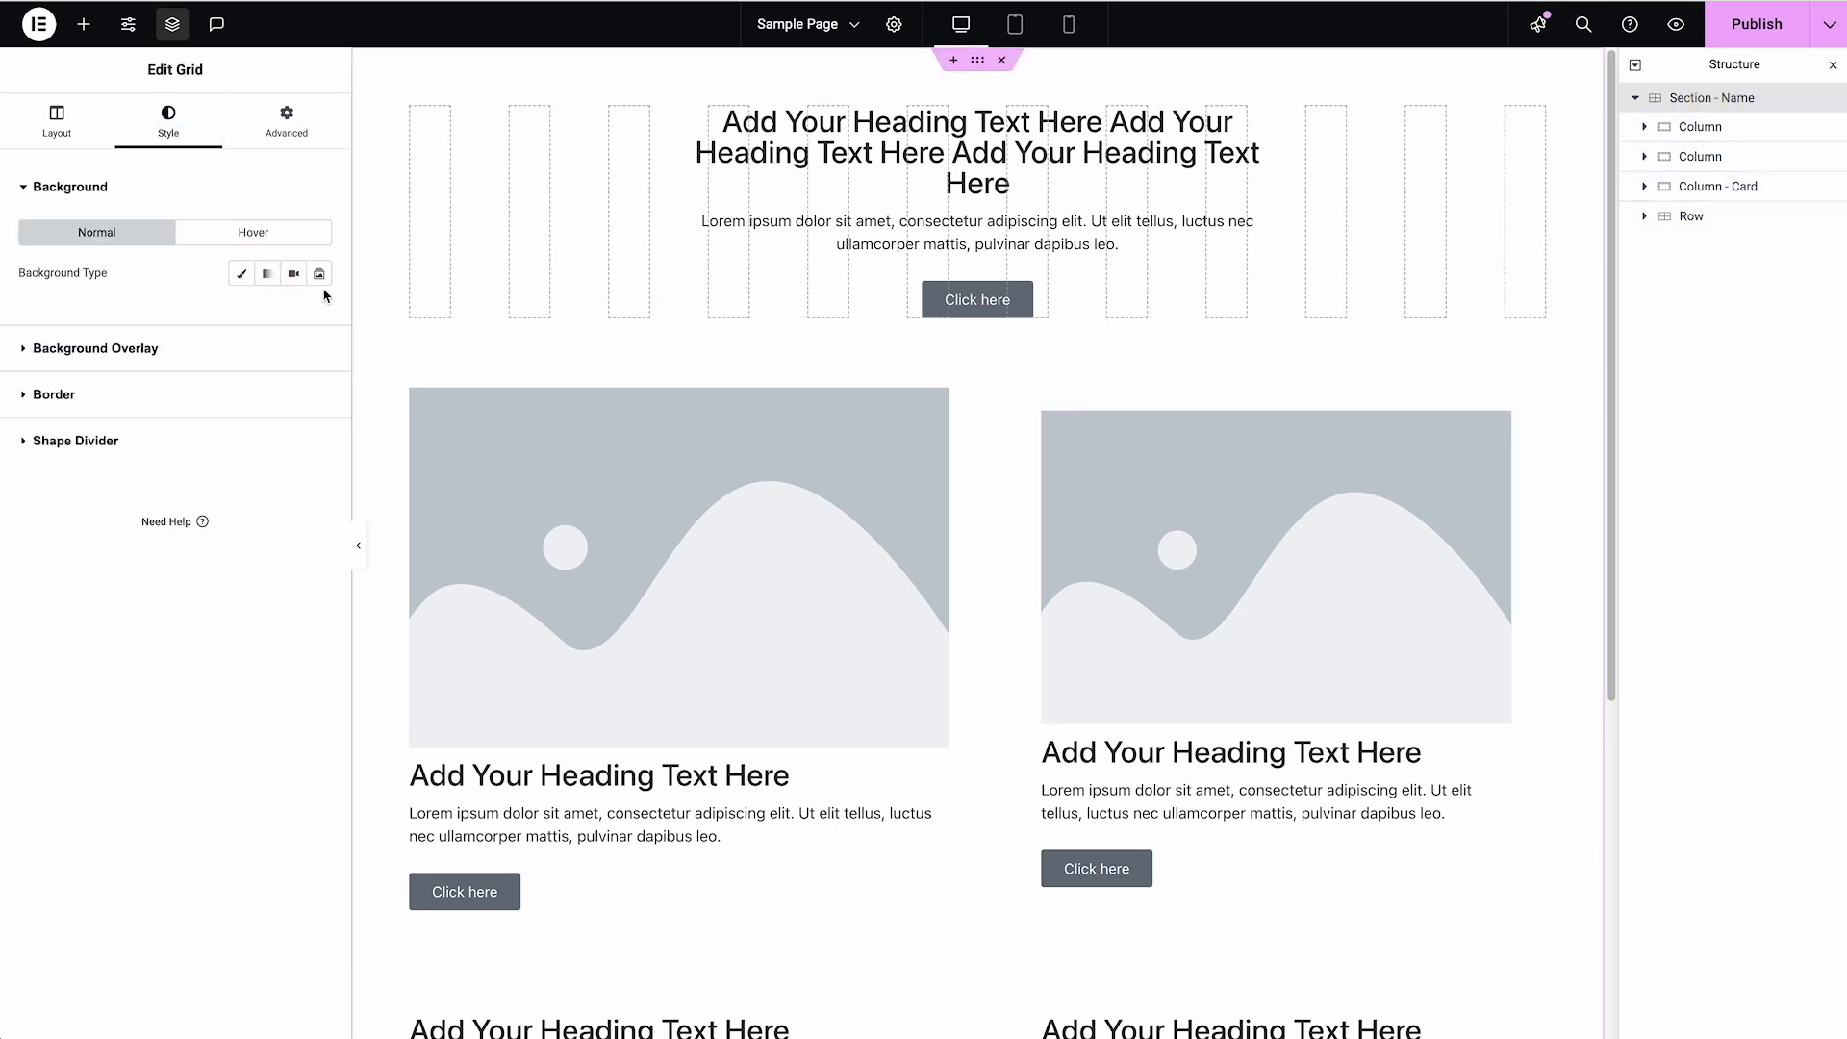
pyautogui.click(241, 274)
pyautogui.click(318, 312)
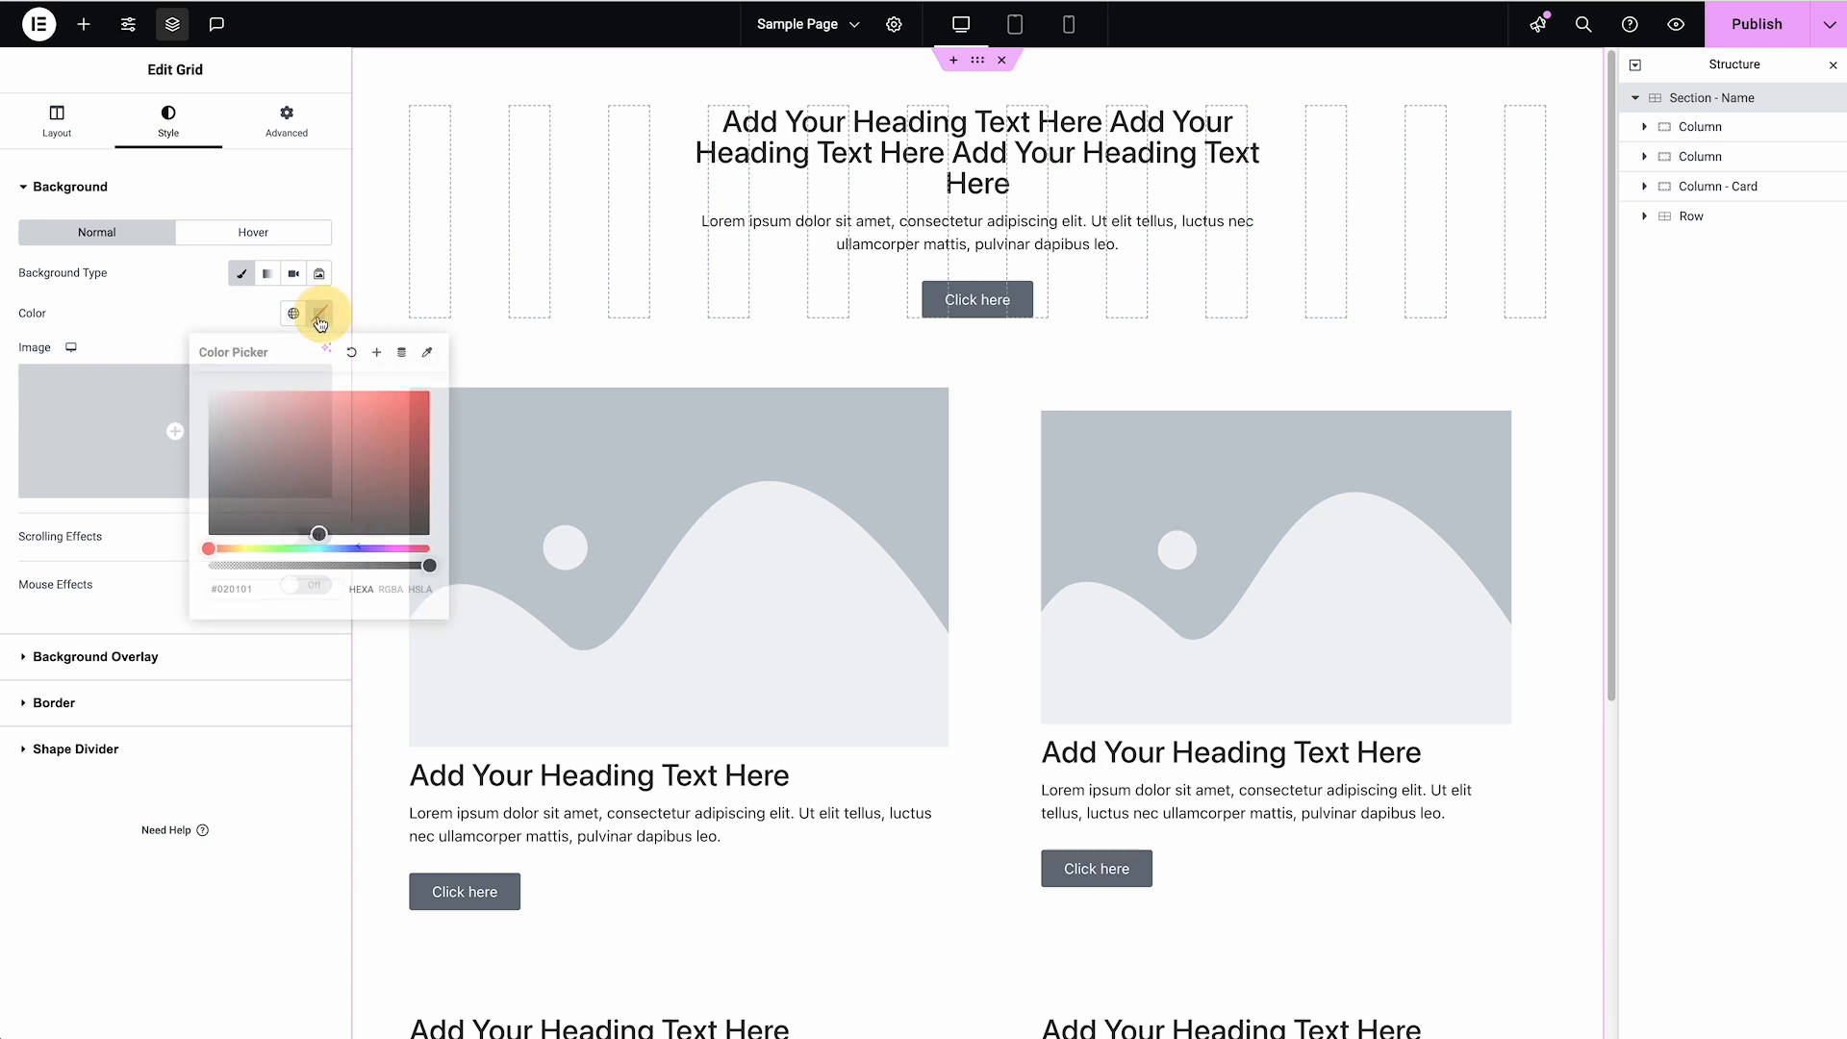
pyautogui.click(262, 394)
pyautogui.moveTo(263, 396); pyautogui.dragTo(243, 376)
# Give the Column - Card container a classic background colour of white (#FFFFFF)
pyautogui.click(1018, 387)
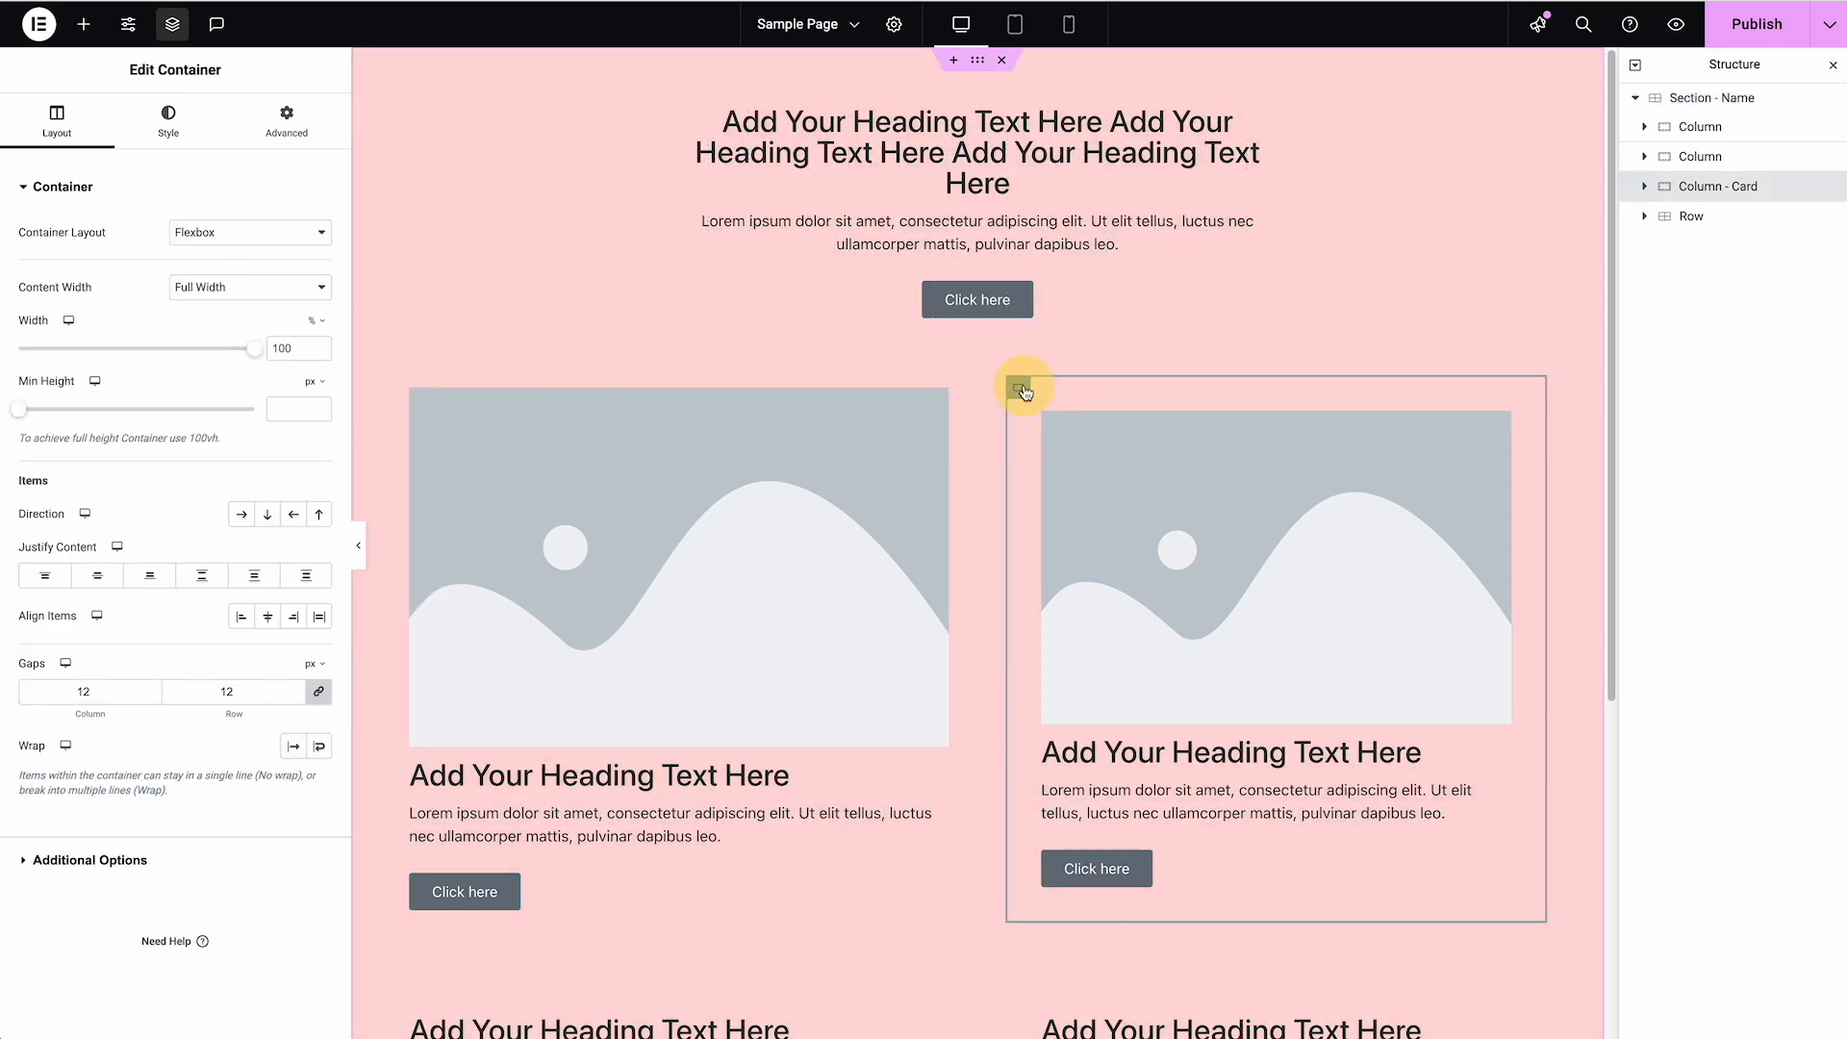
pyautogui.click(160, 128)
pyautogui.click(241, 273)
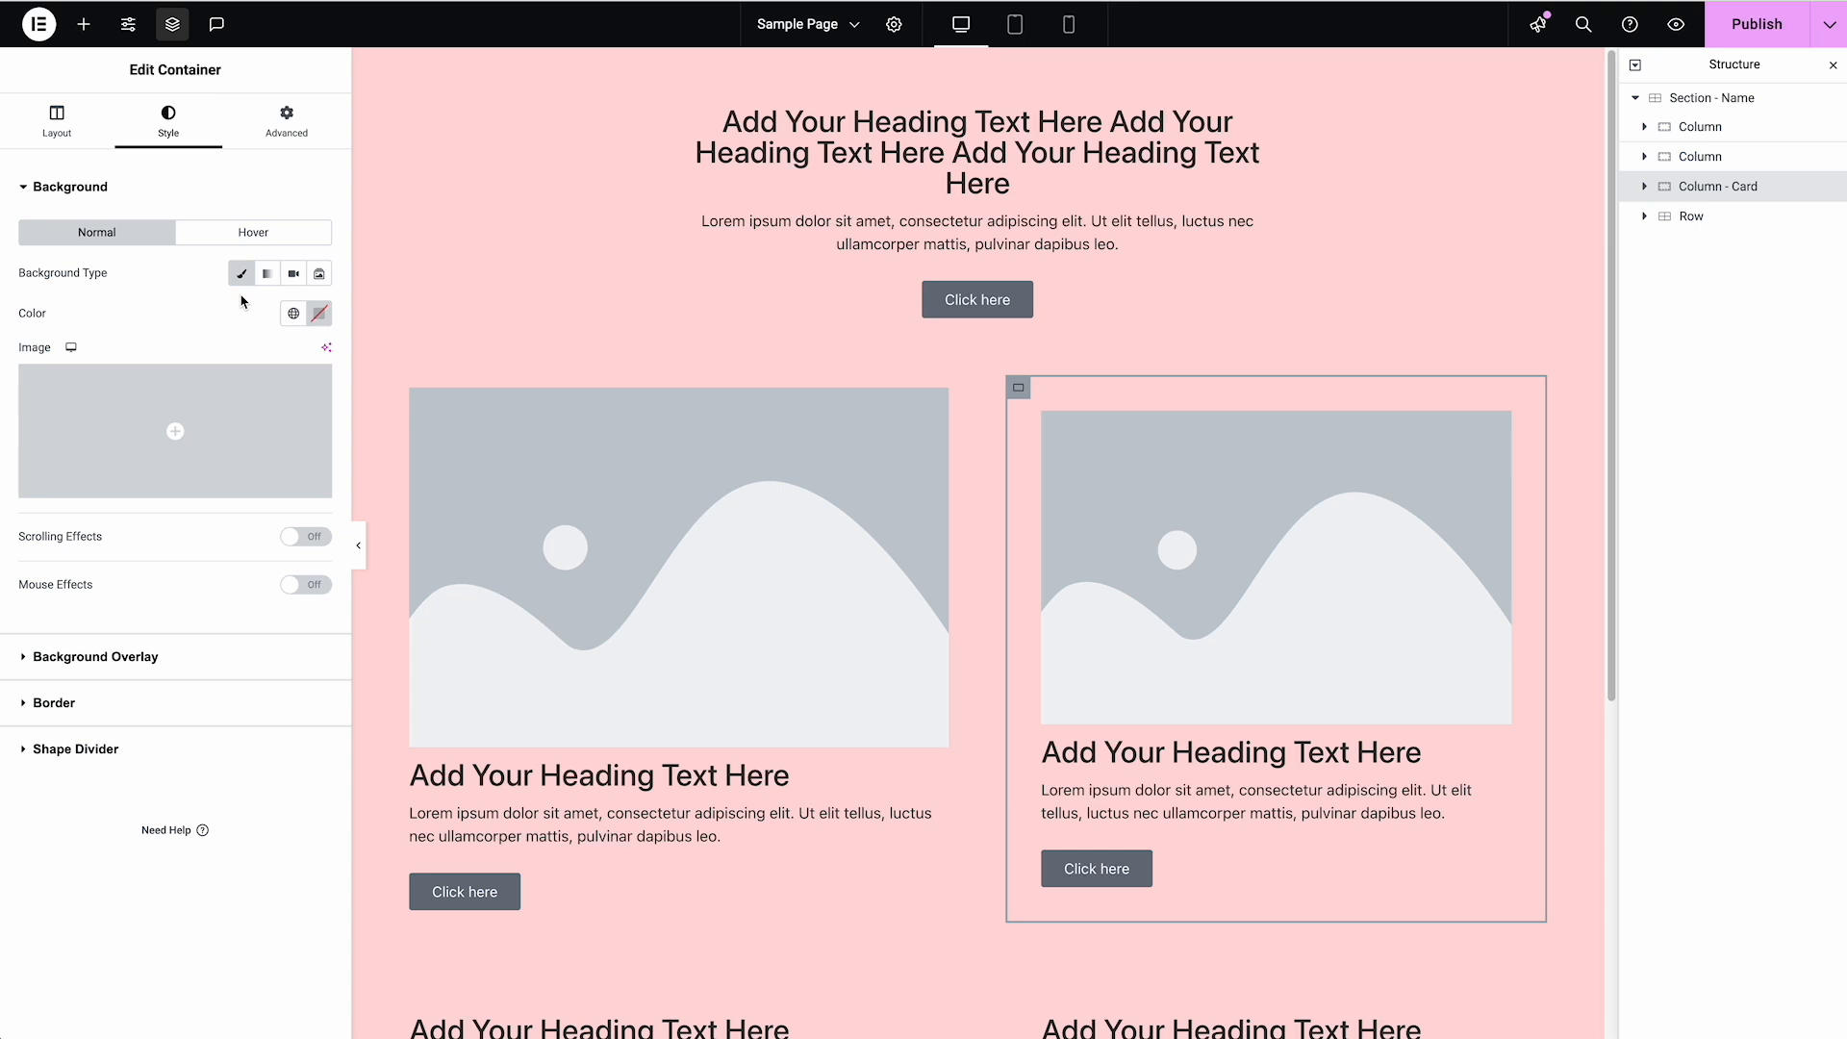
pyautogui.click(318, 313)
pyautogui.moveTo(243, 407); pyautogui.dragTo(186, 350)
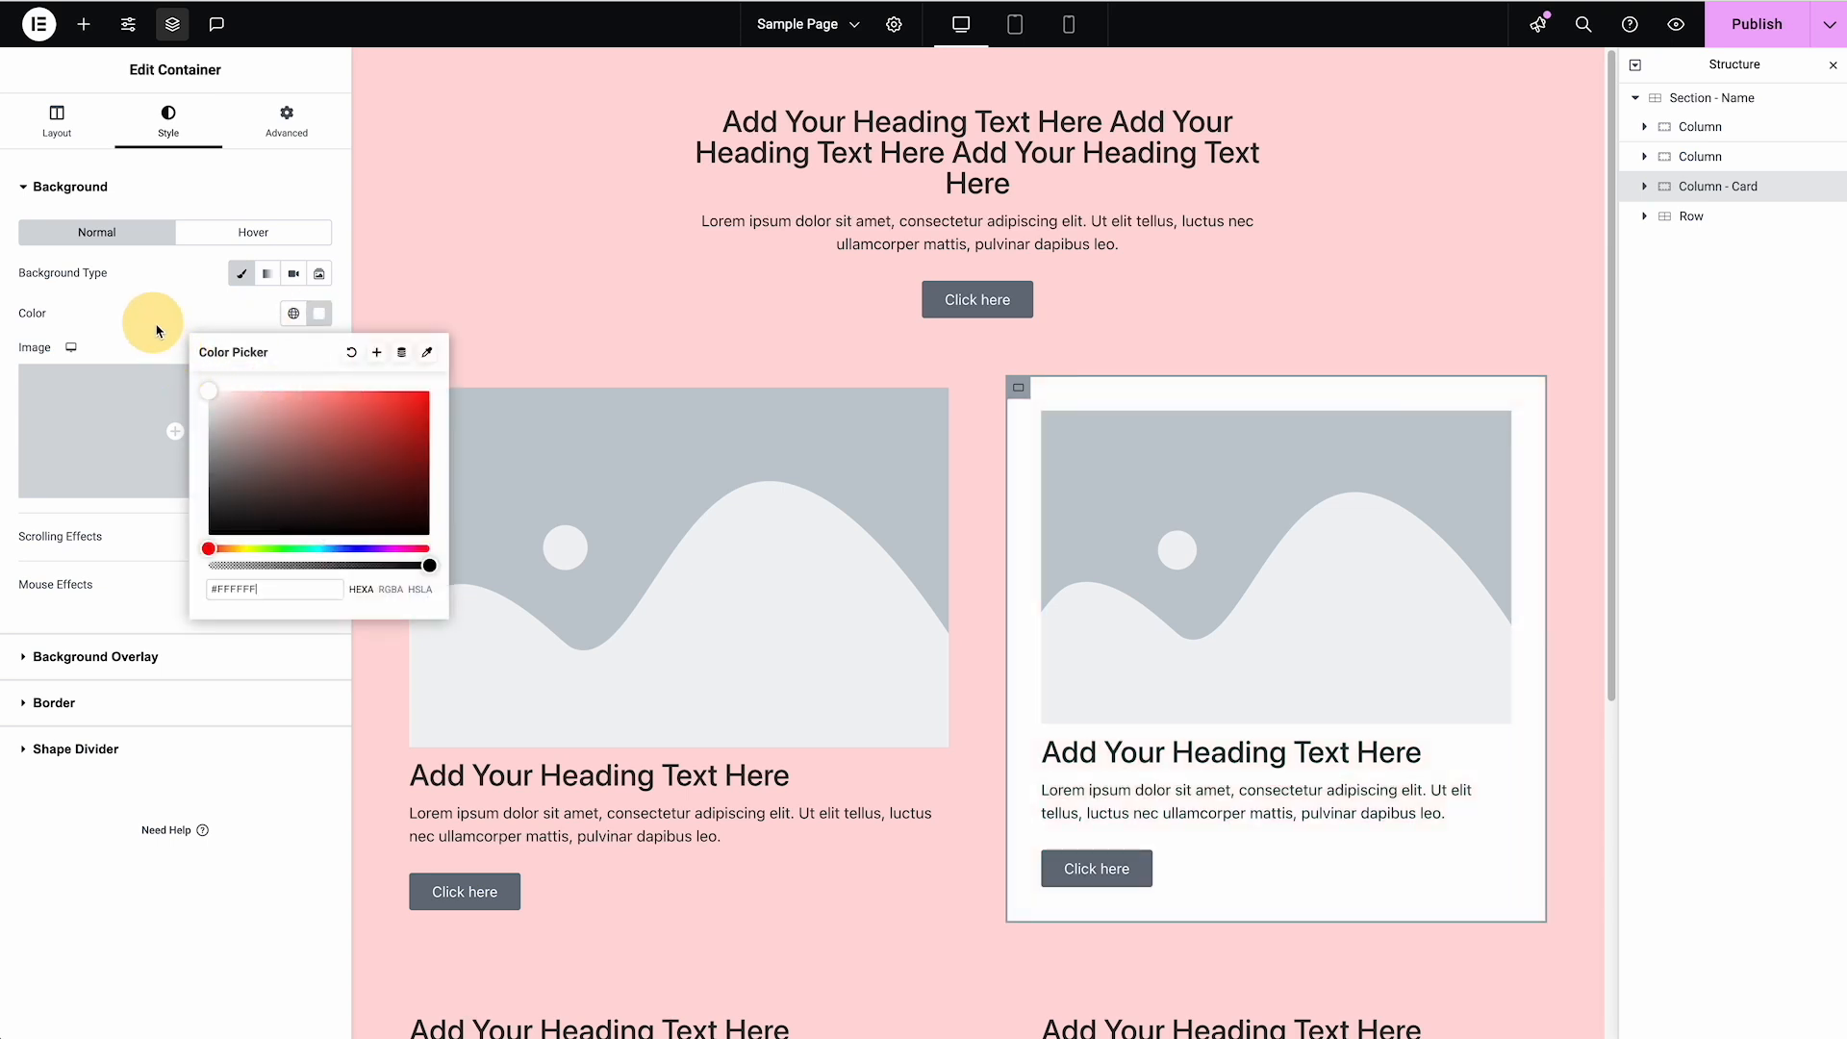
# Delete the Column - Card container and duplicate the remaining column with the image
pyautogui.rightClick(1717, 186)
pyautogui.click(1684, 704)
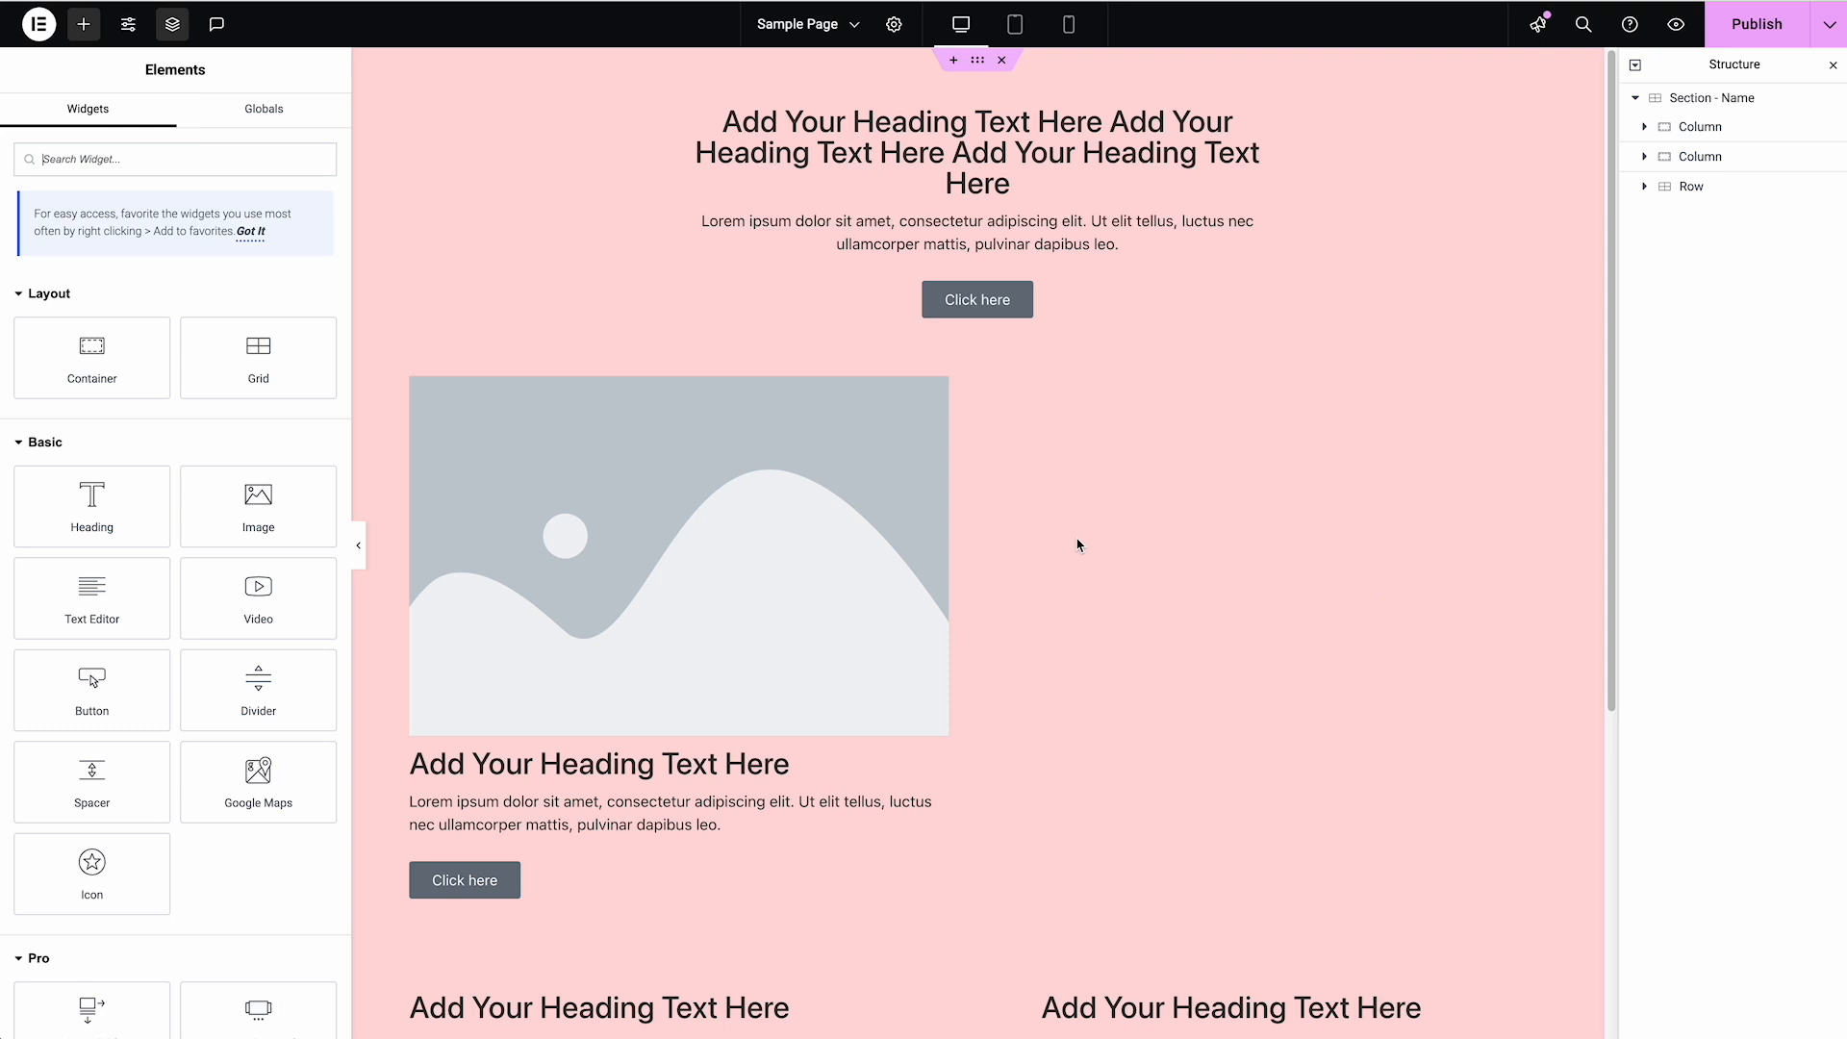
pyautogui.click(1698, 160)
pyautogui.rightClick(1701, 160)
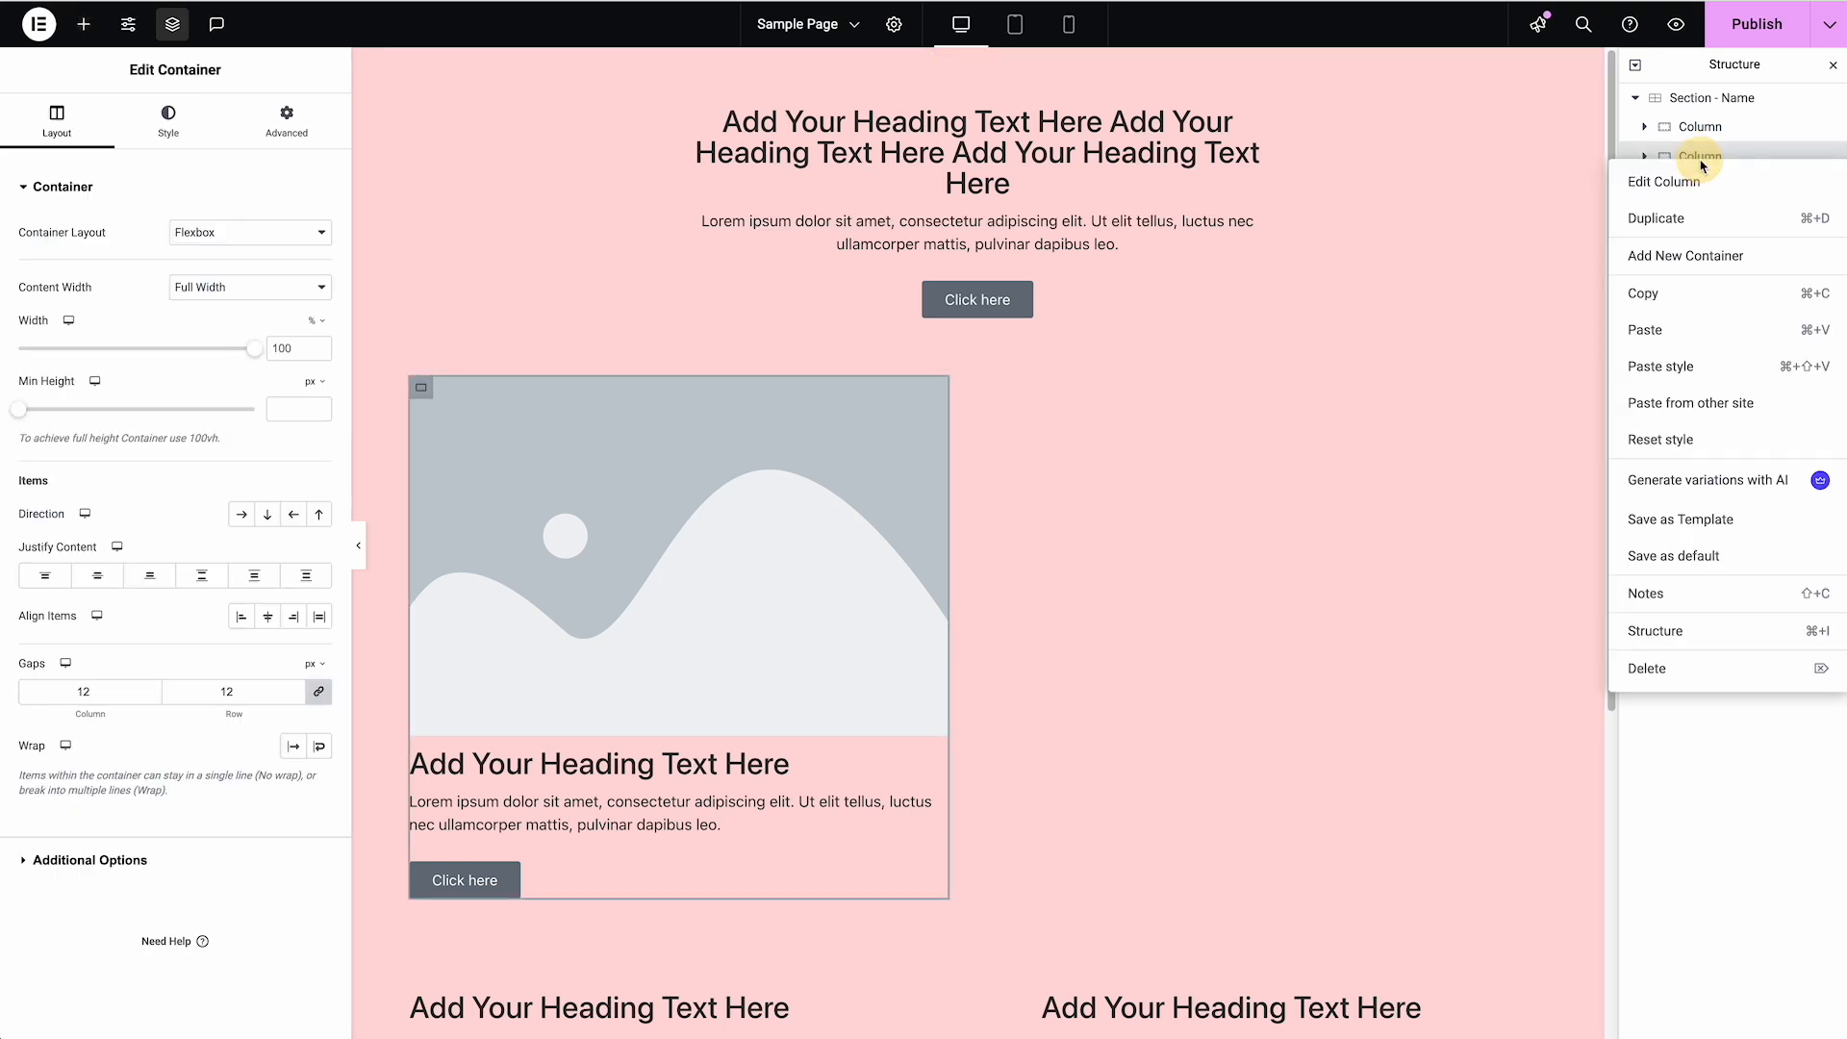
pyautogui.click(1669, 219)
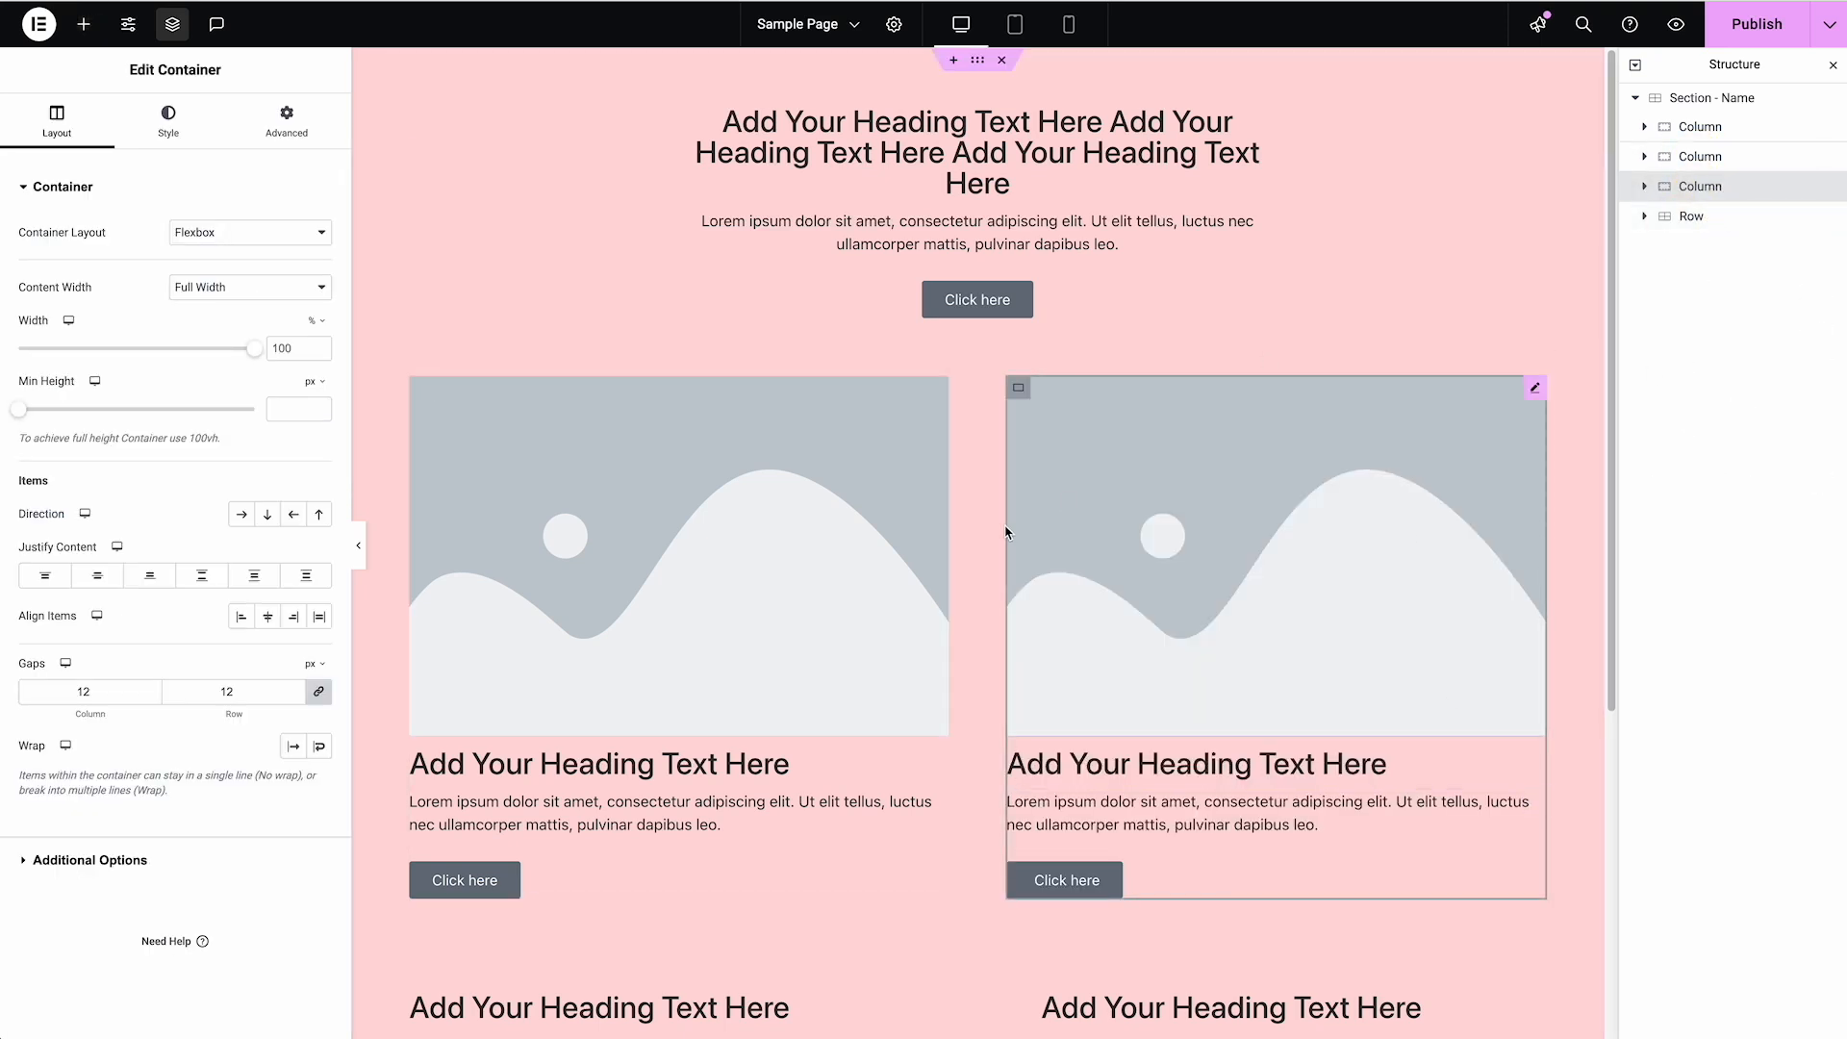
# Delete the image from the duplicated column and the heading, text and button from the original image column
pyautogui.rightClick(1146, 573)
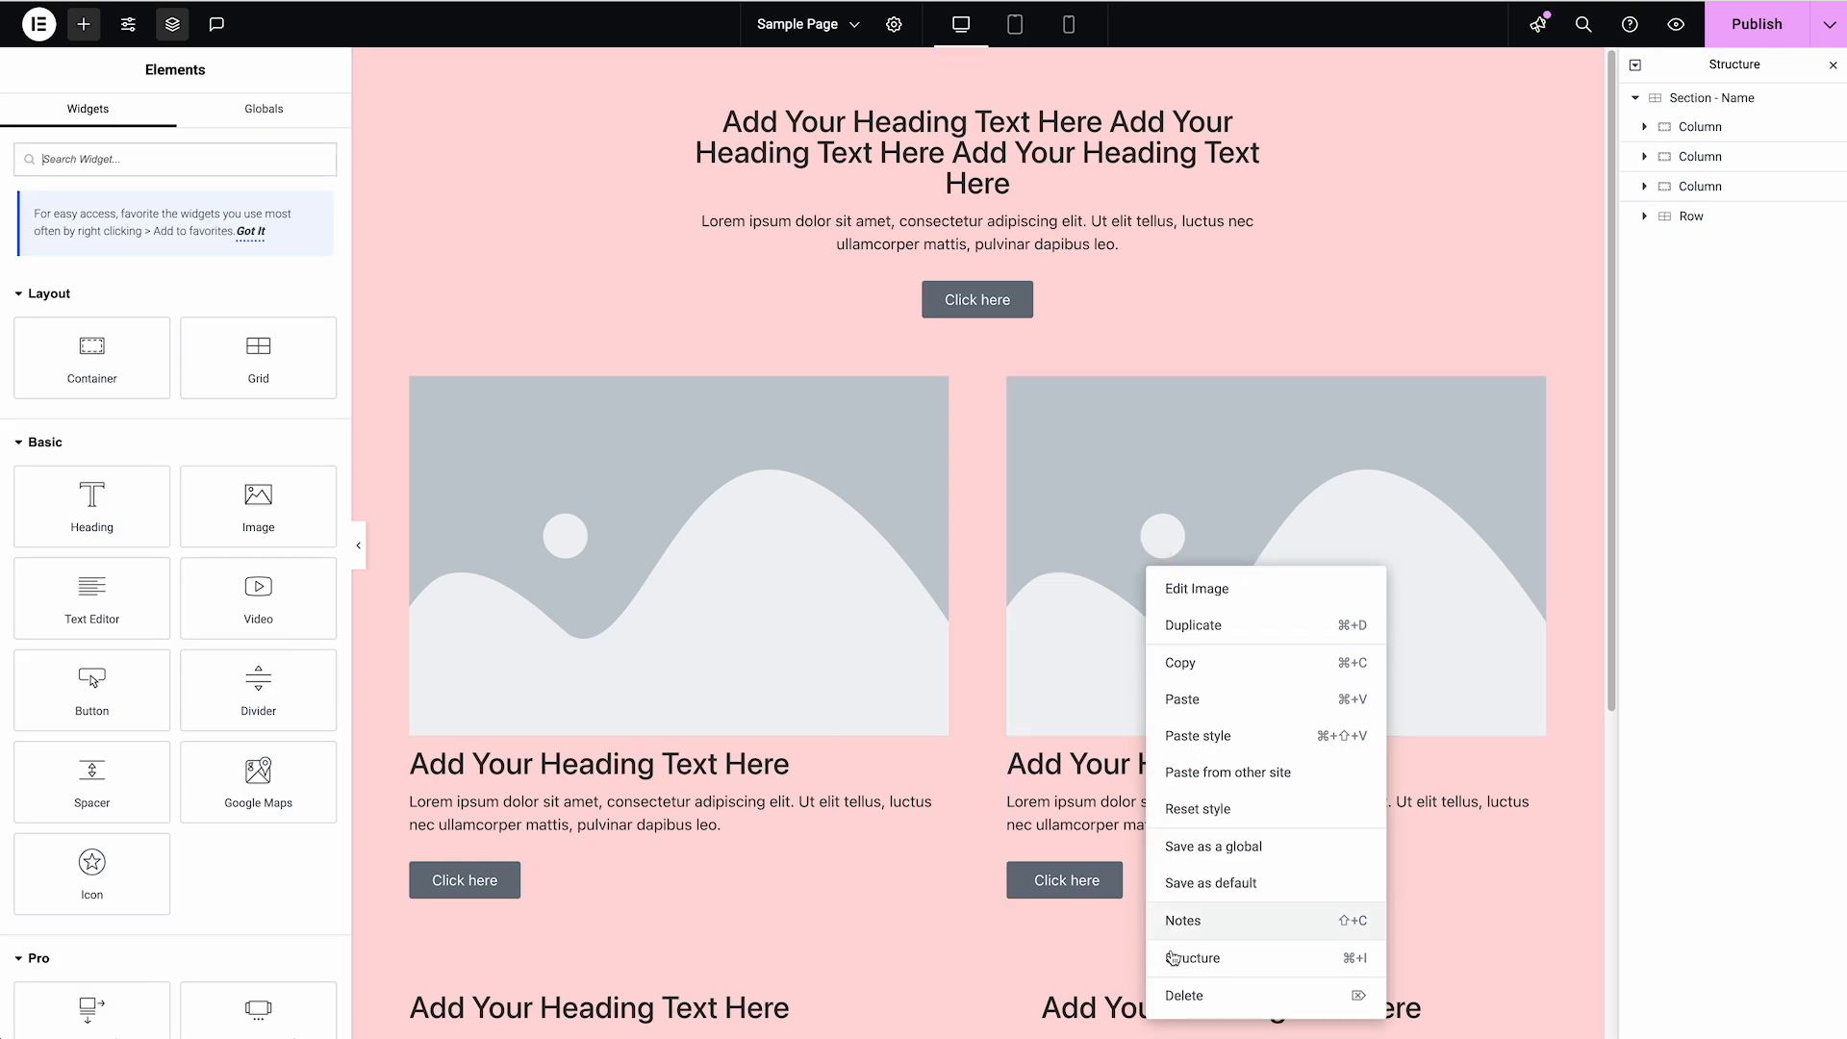
pyautogui.click(1184, 994)
pyautogui.rightClick(689, 778)
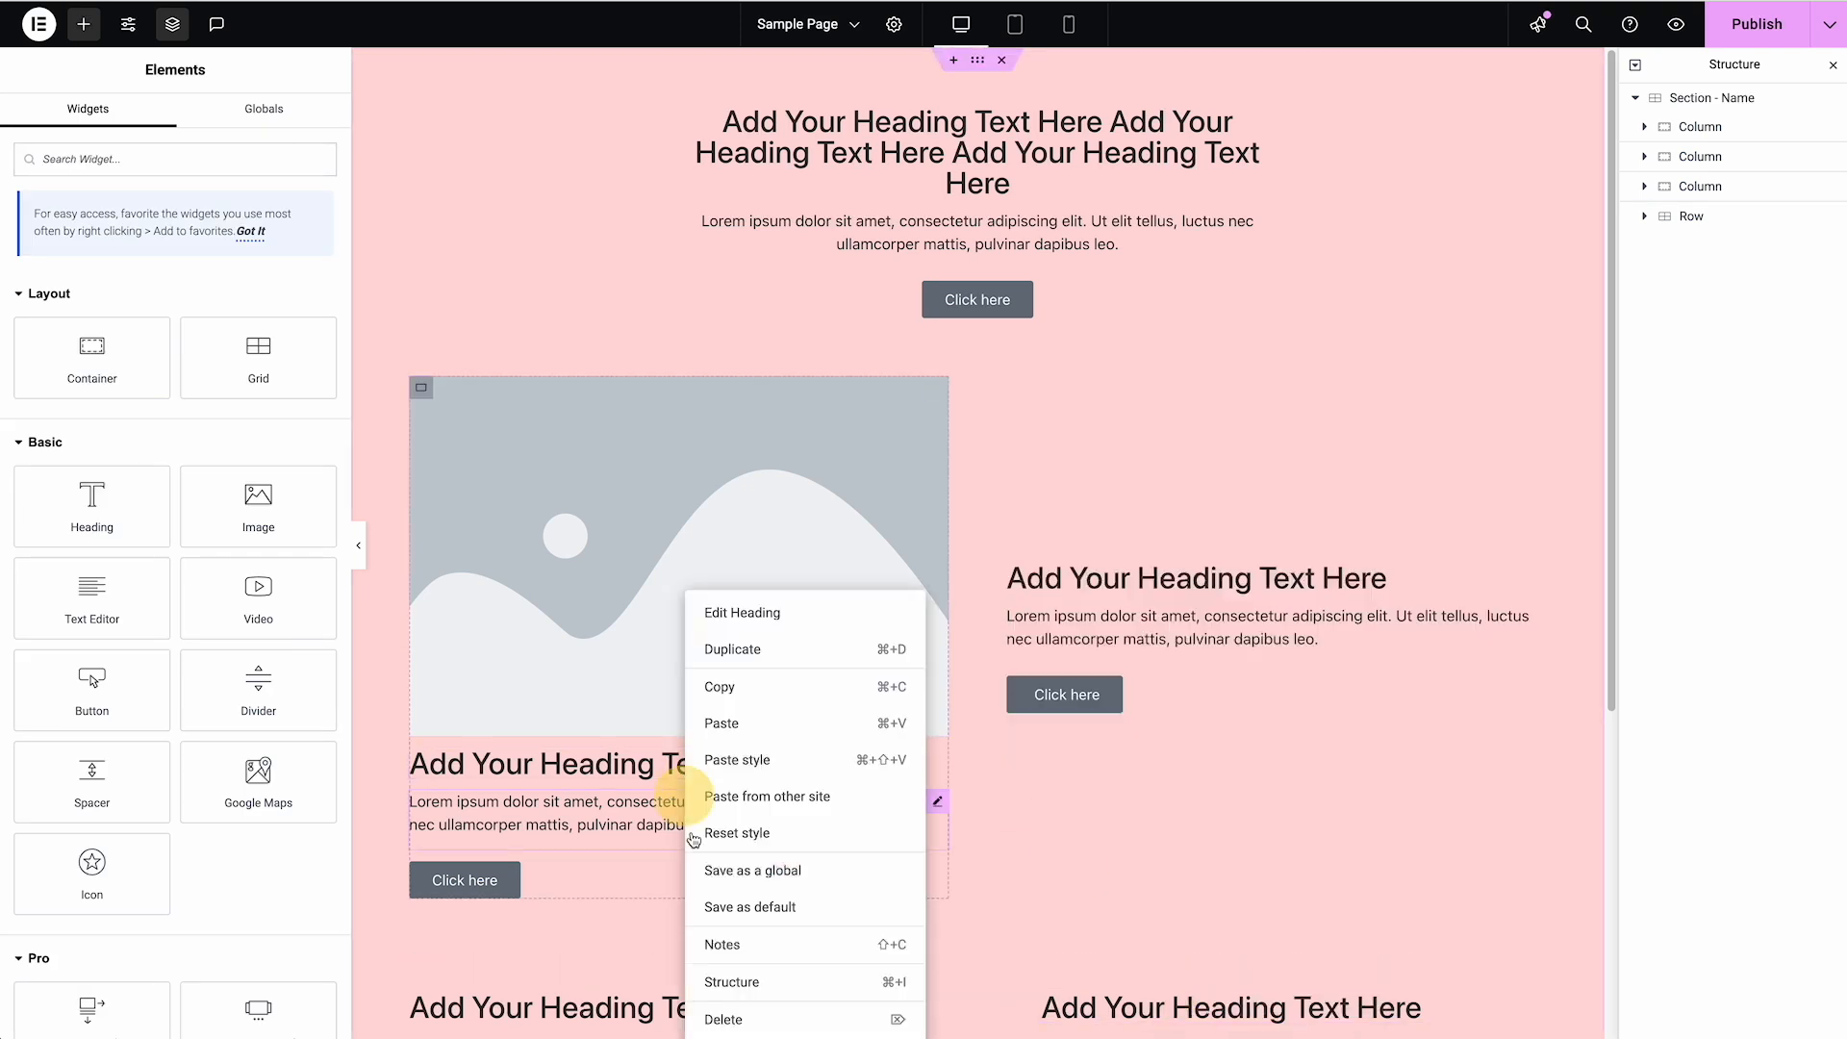
pyautogui.click(720, 1012)
pyautogui.rightClick(685, 782)
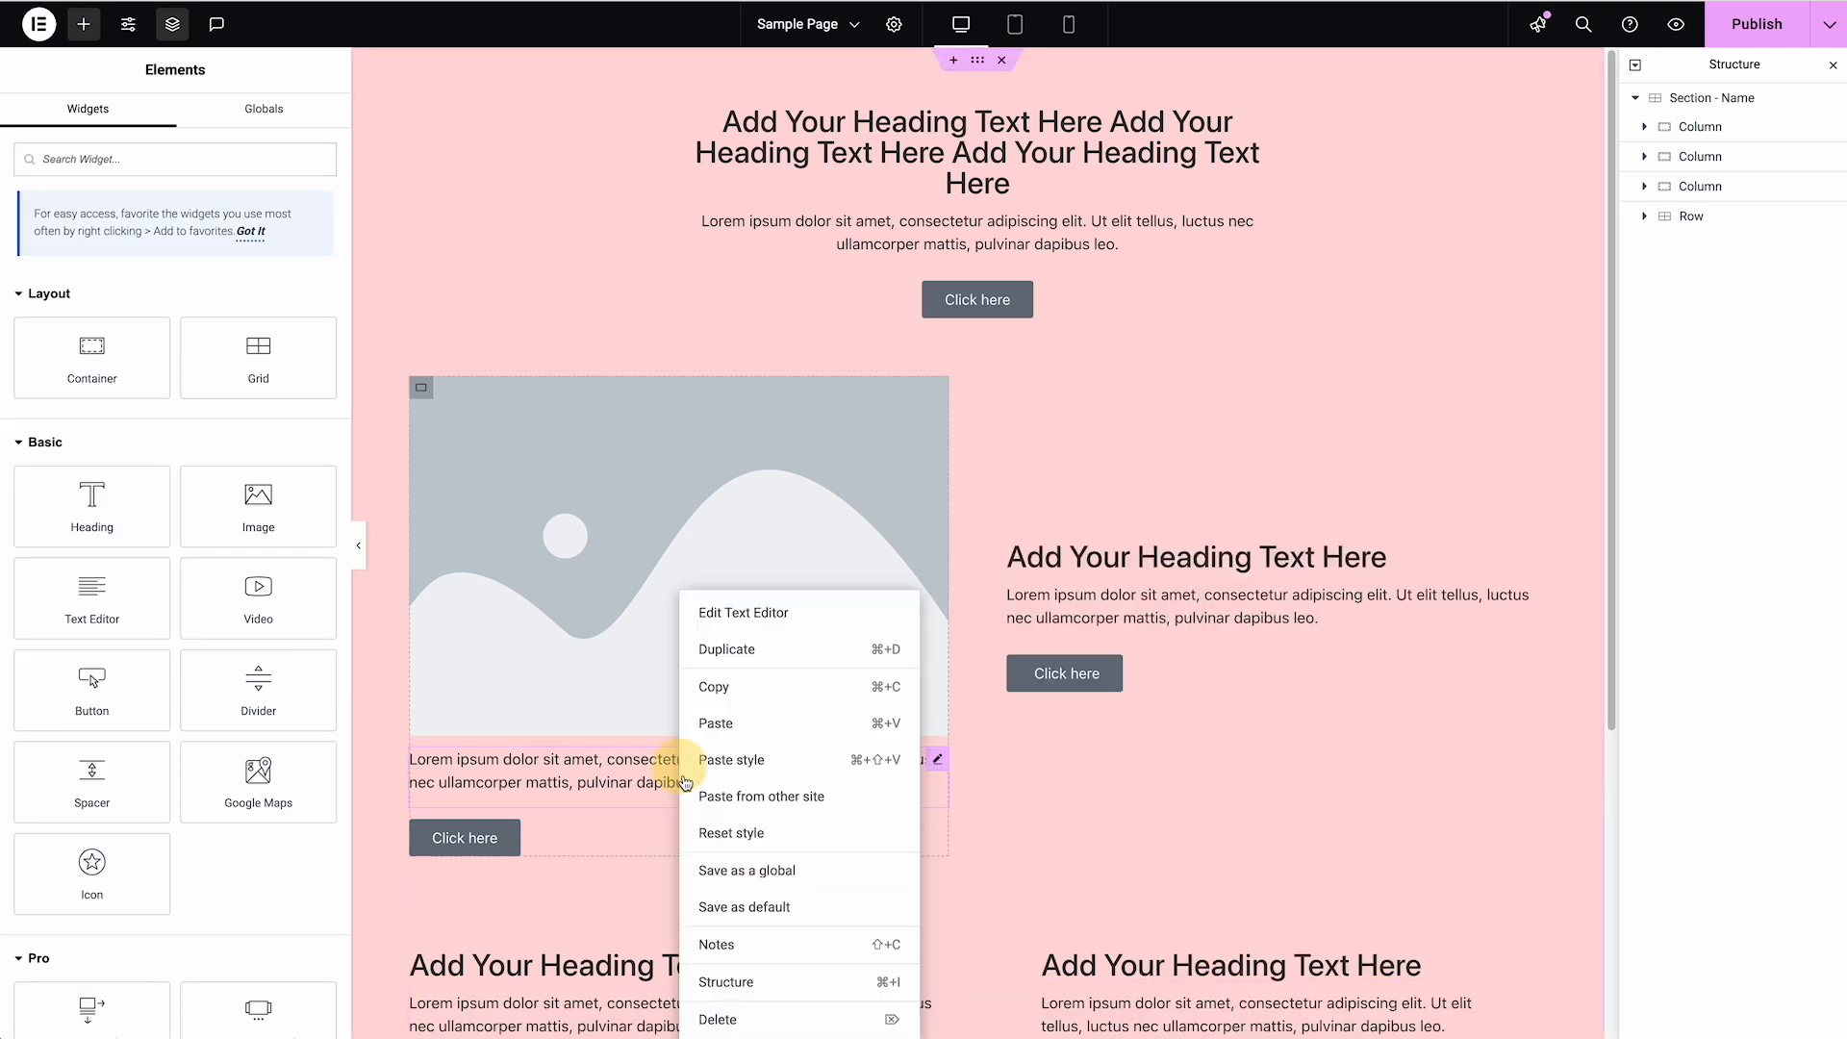
pyautogui.click(719, 1019)
pyautogui.rightClick(517, 766)
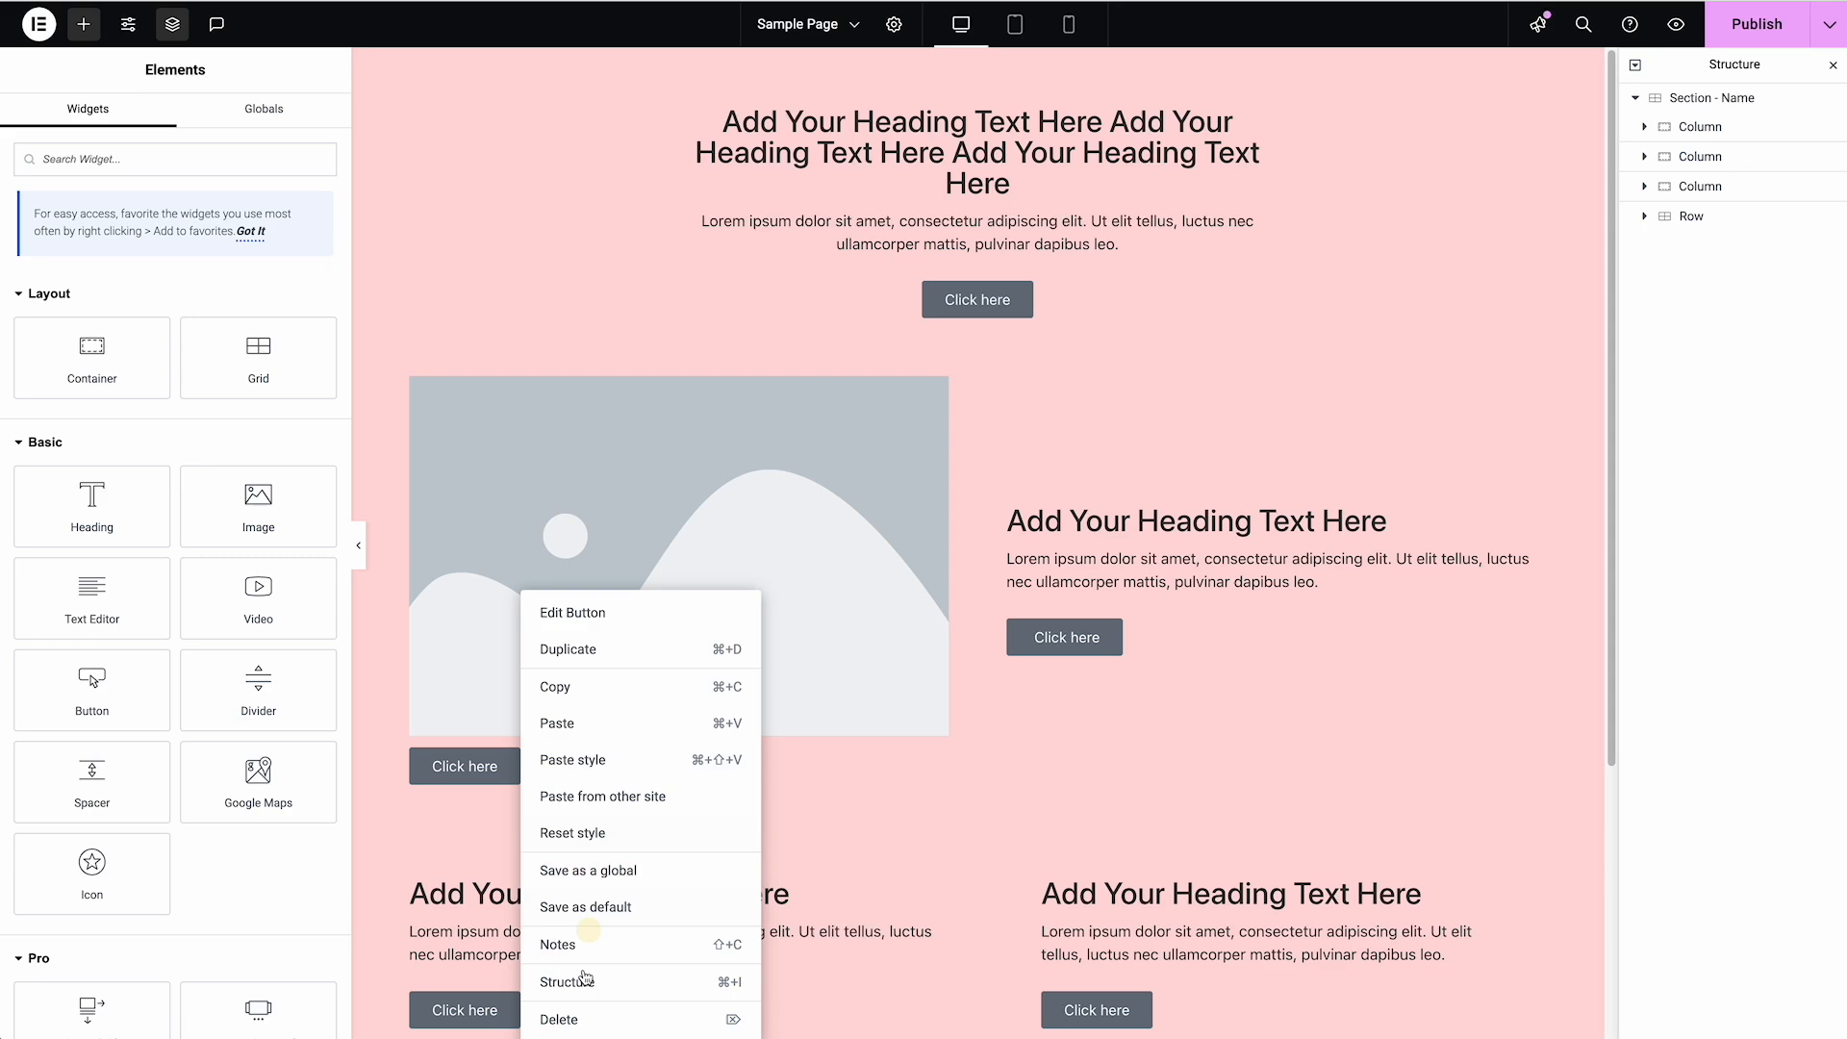
pyautogui.click(568, 1019)
# Delete the centred heading column at the section's top and the Row grid below the image
pyautogui.click(1739, 128)
pyautogui.rightClick(1737, 134)
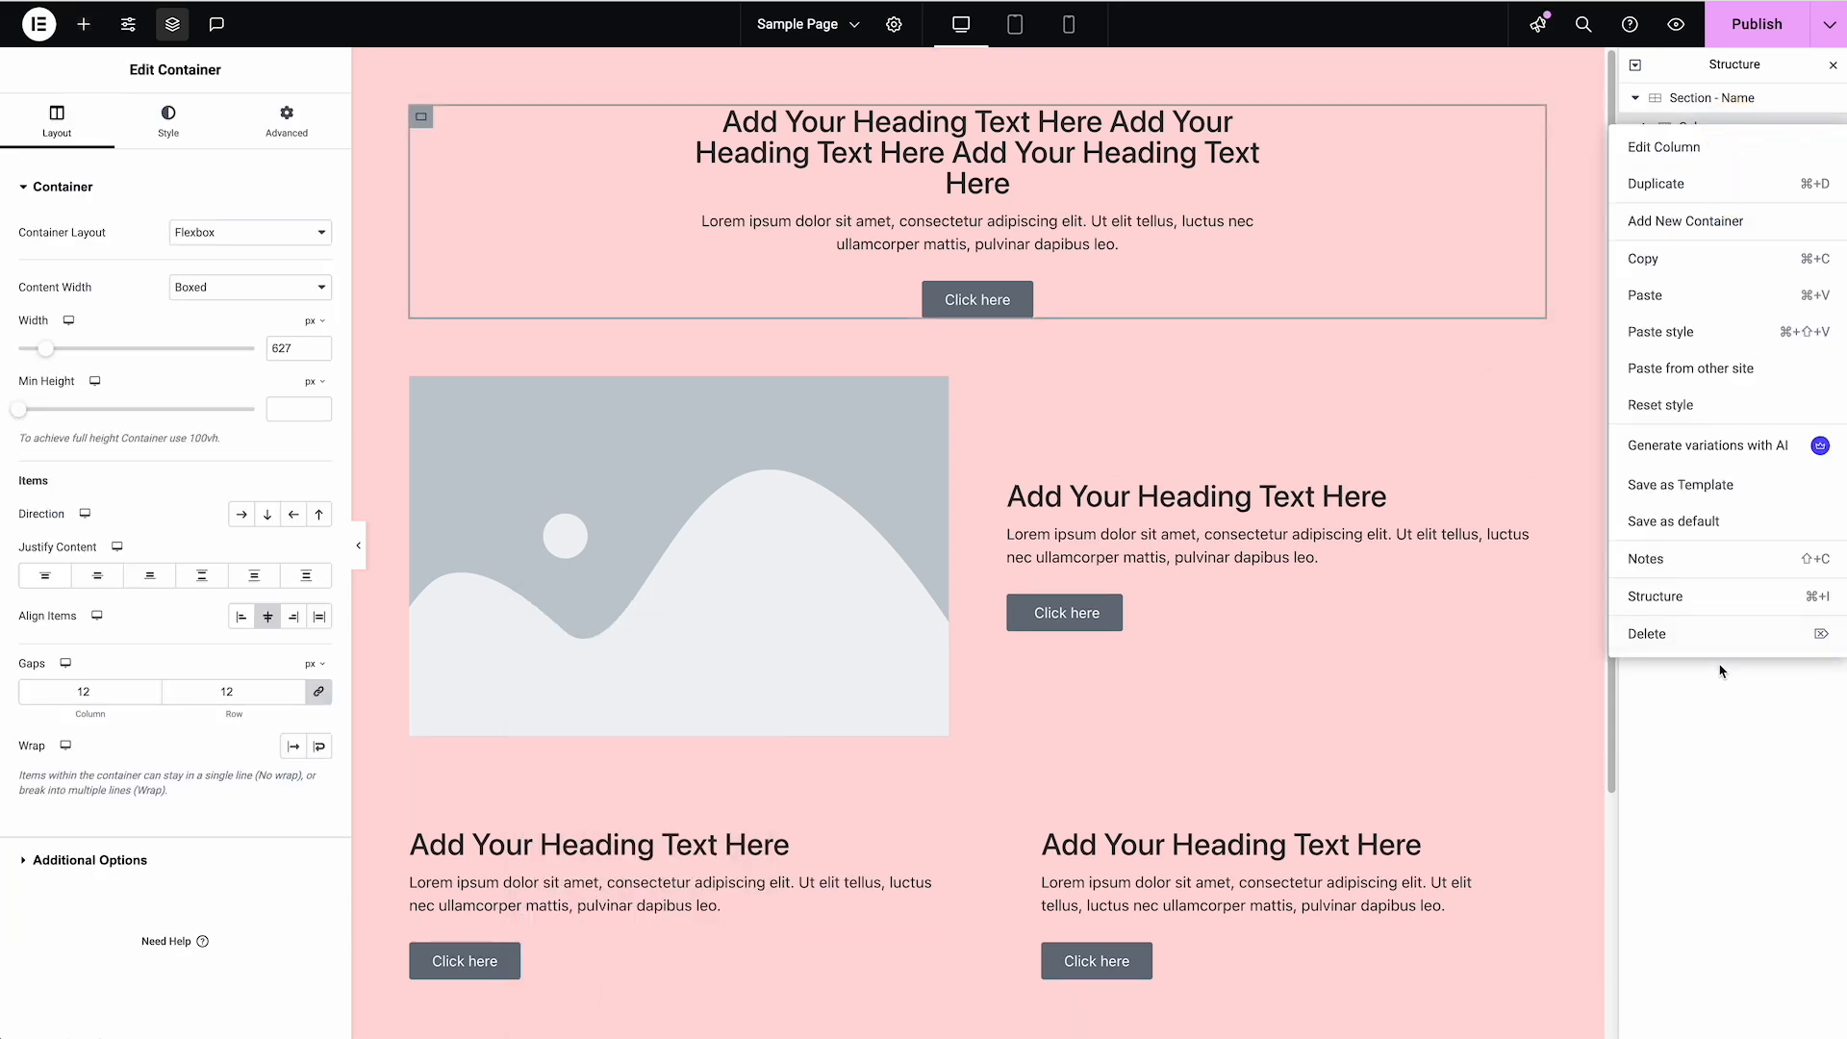
pyautogui.click(1726, 635)
pyautogui.click(1732, 198)
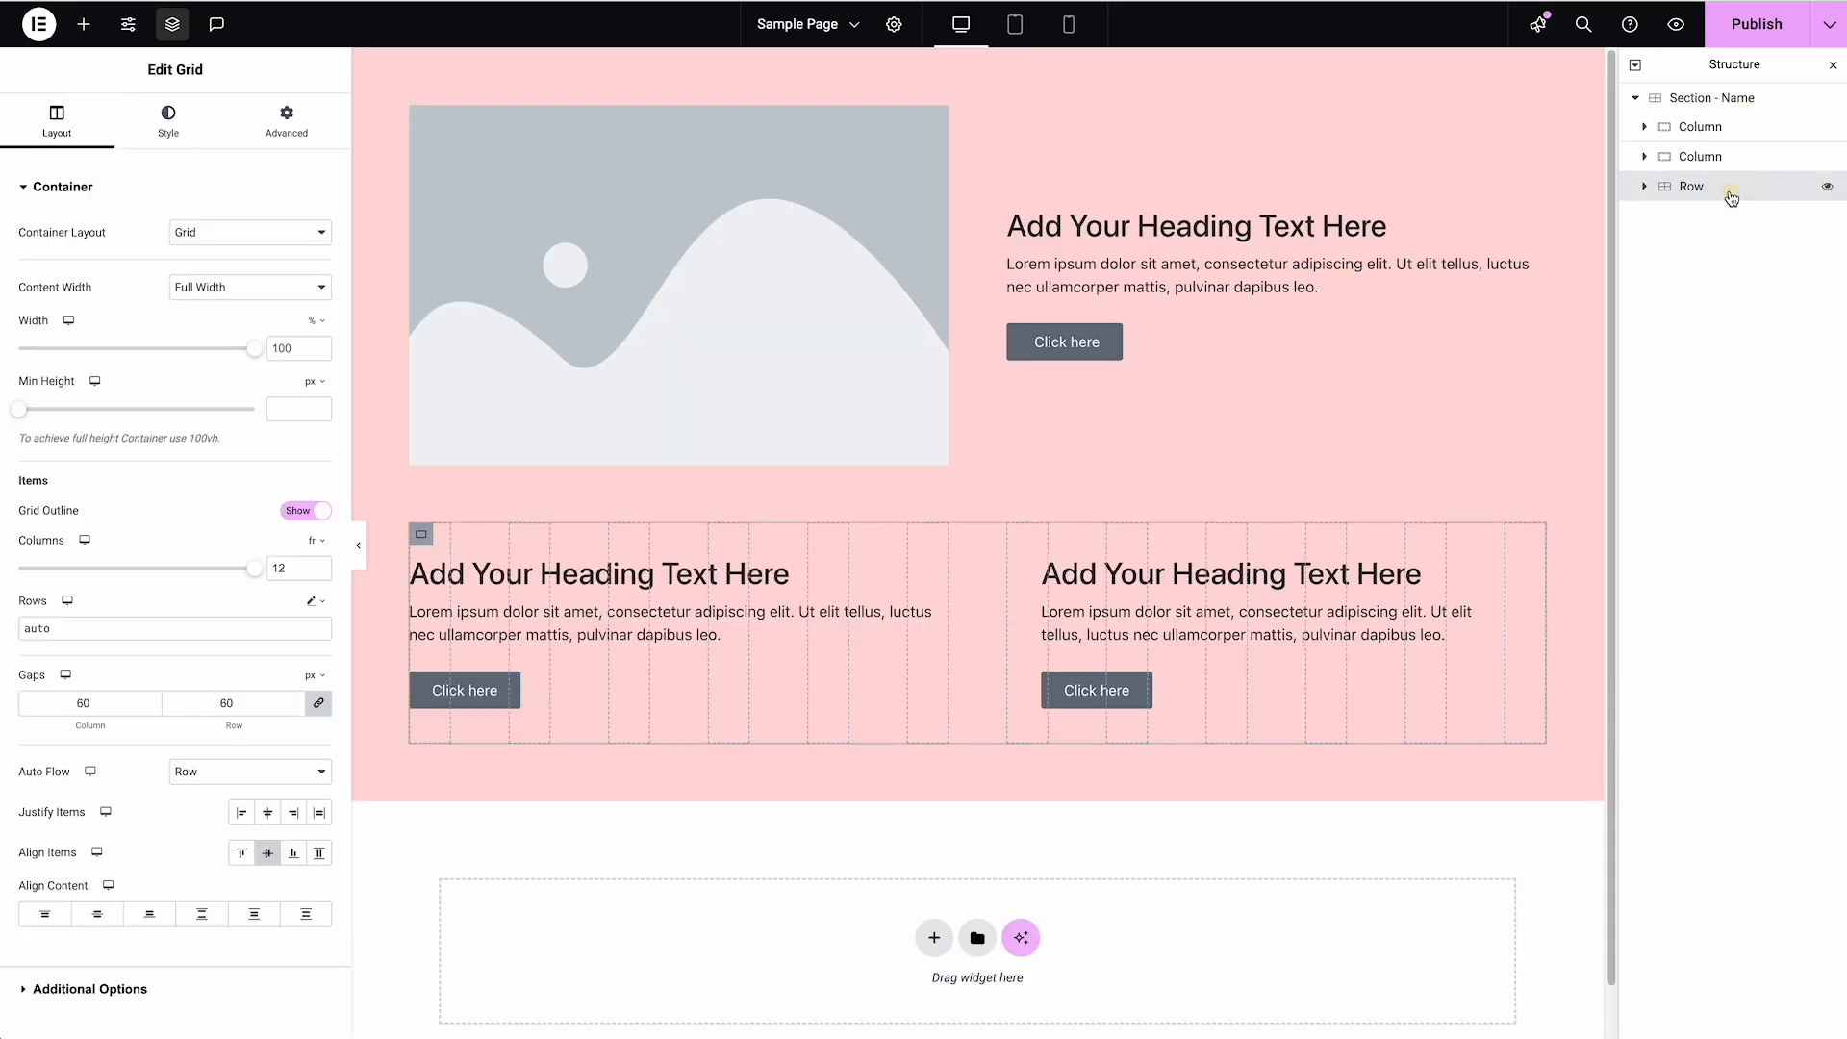
pyautogui.rightClick(1730, 196)
pyautogui.click(1710, 703)
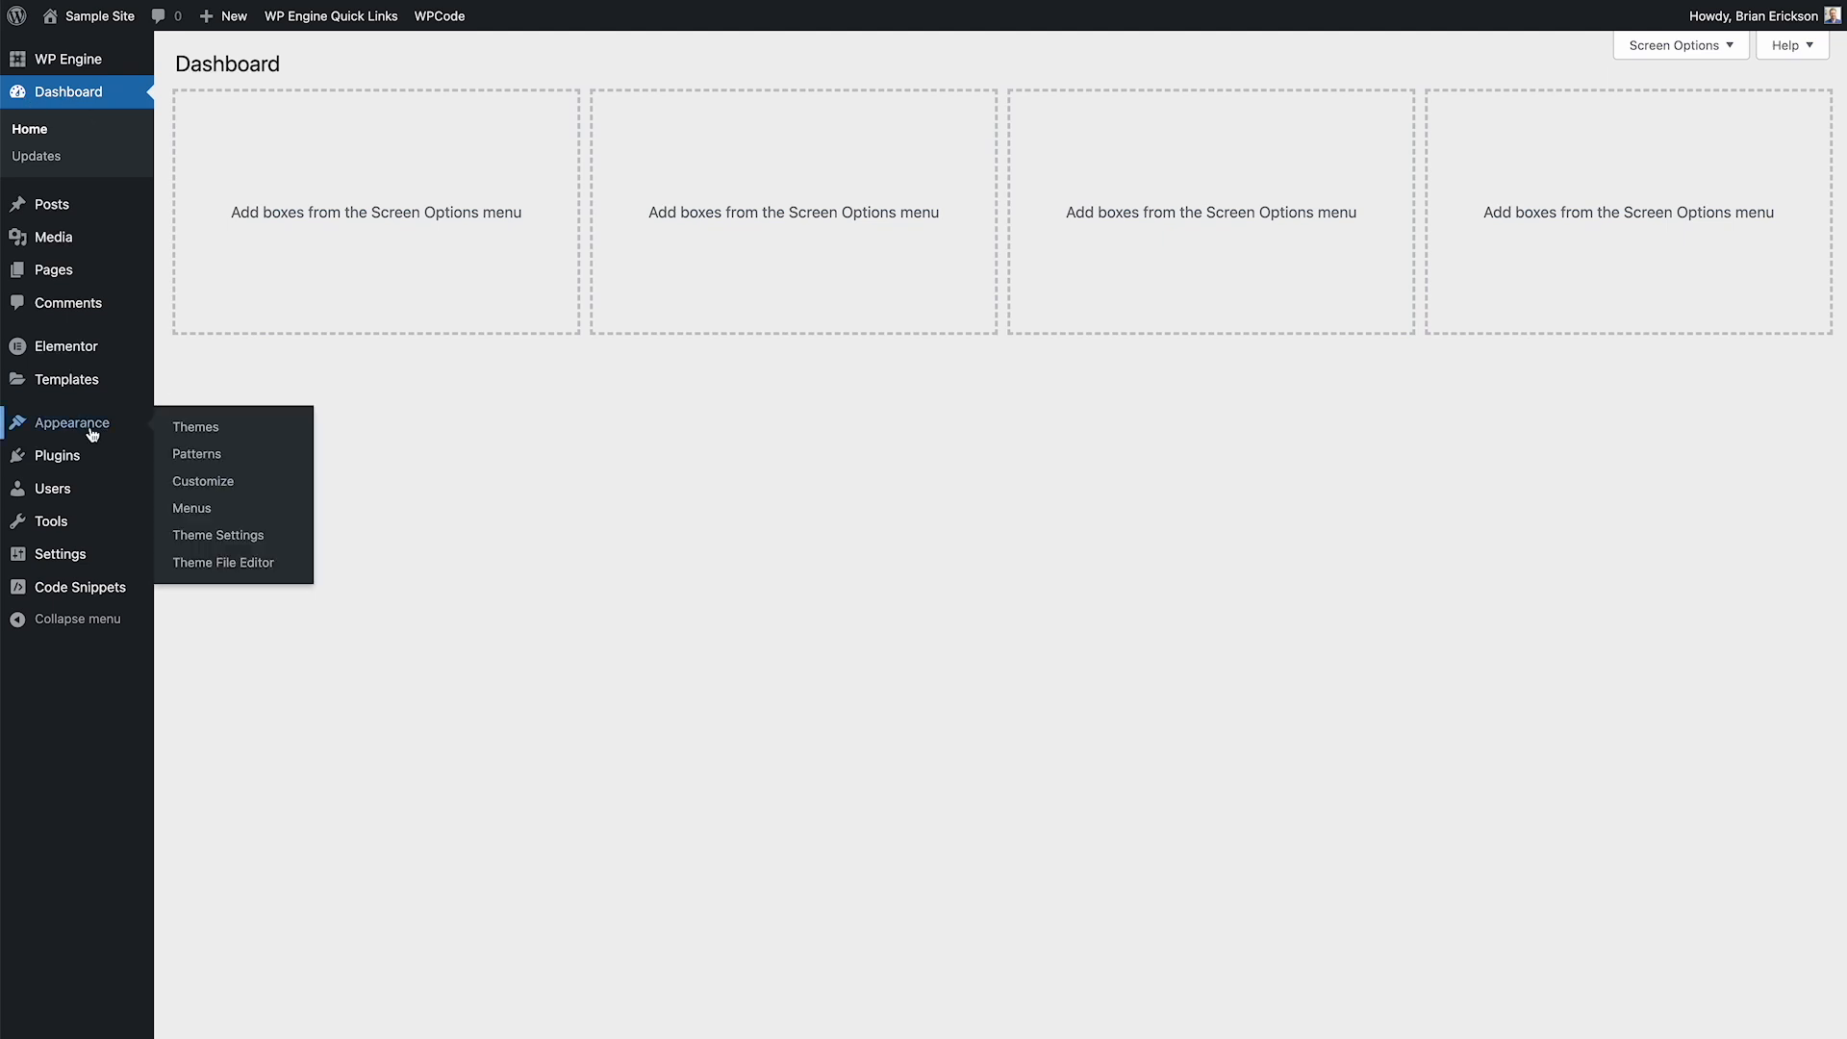
# In the WordPress dashboard, create a new saved template of type Container named Starter Block
pyautogui.moveTo(92, 383)
pyautogui.click(194, 383)
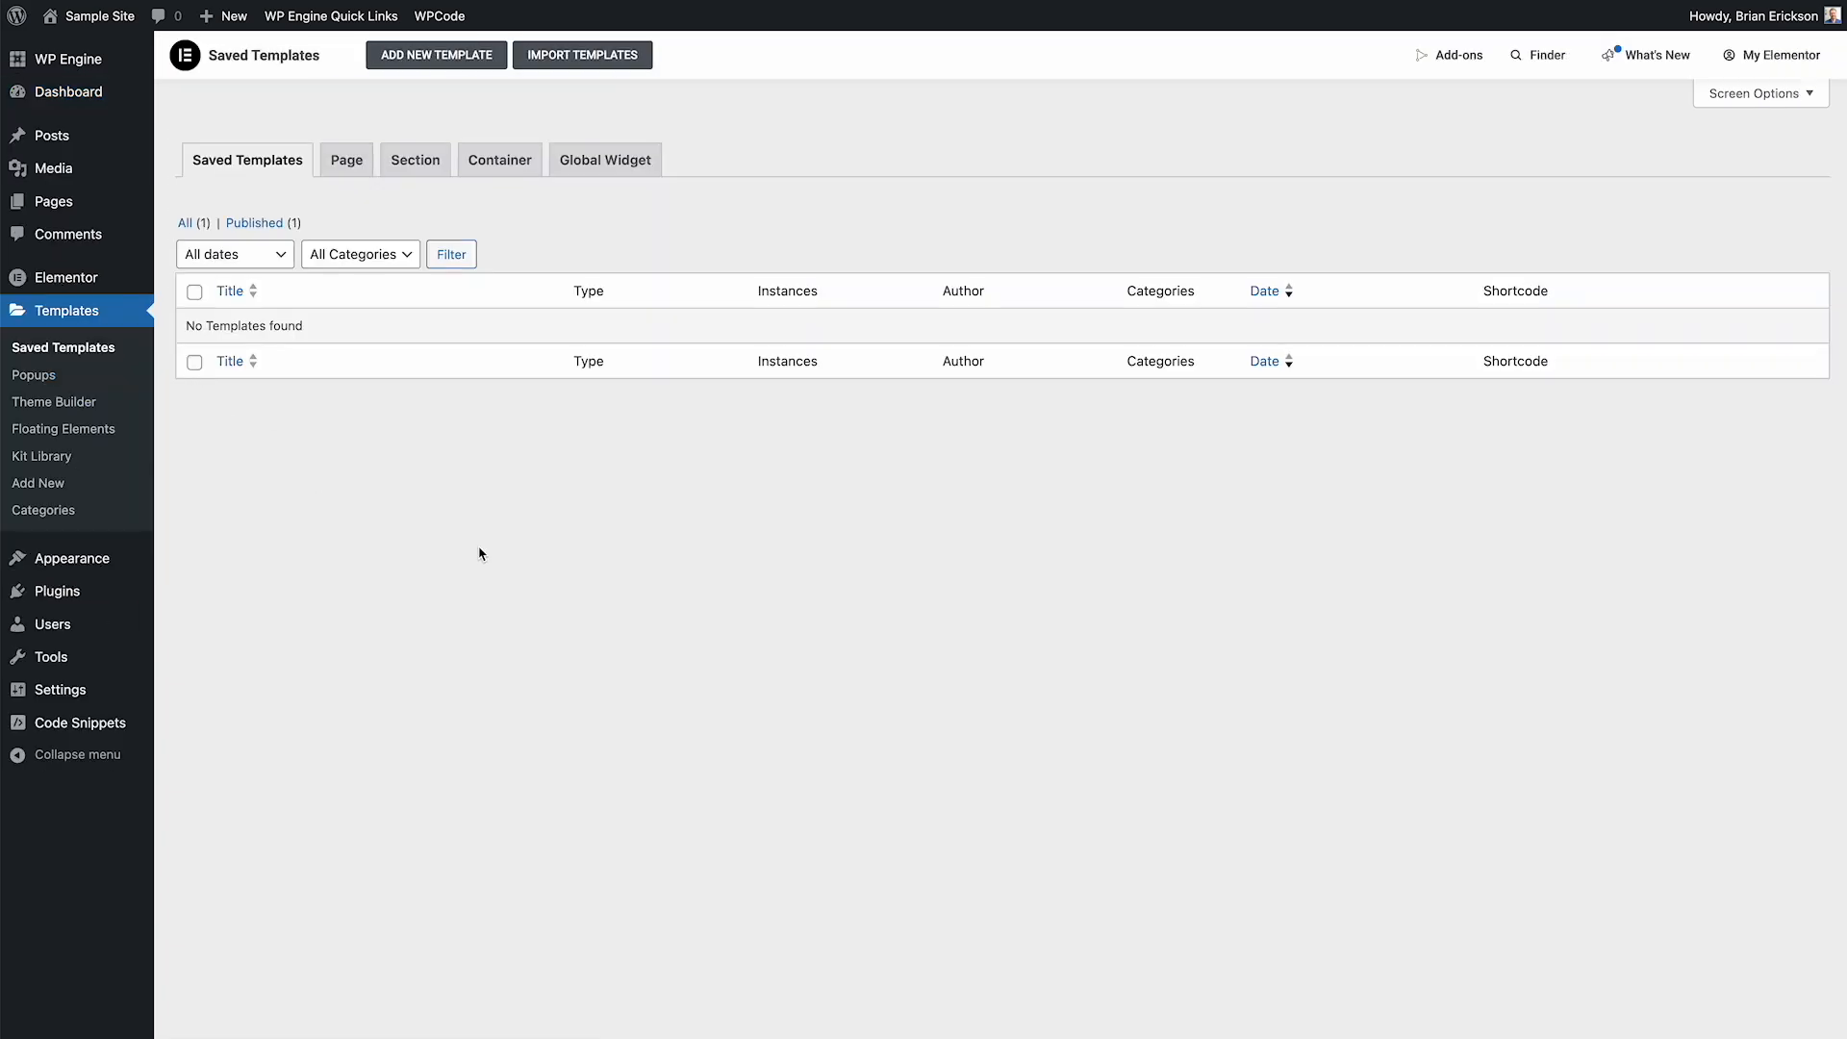
pyautogui.click(457, 58)
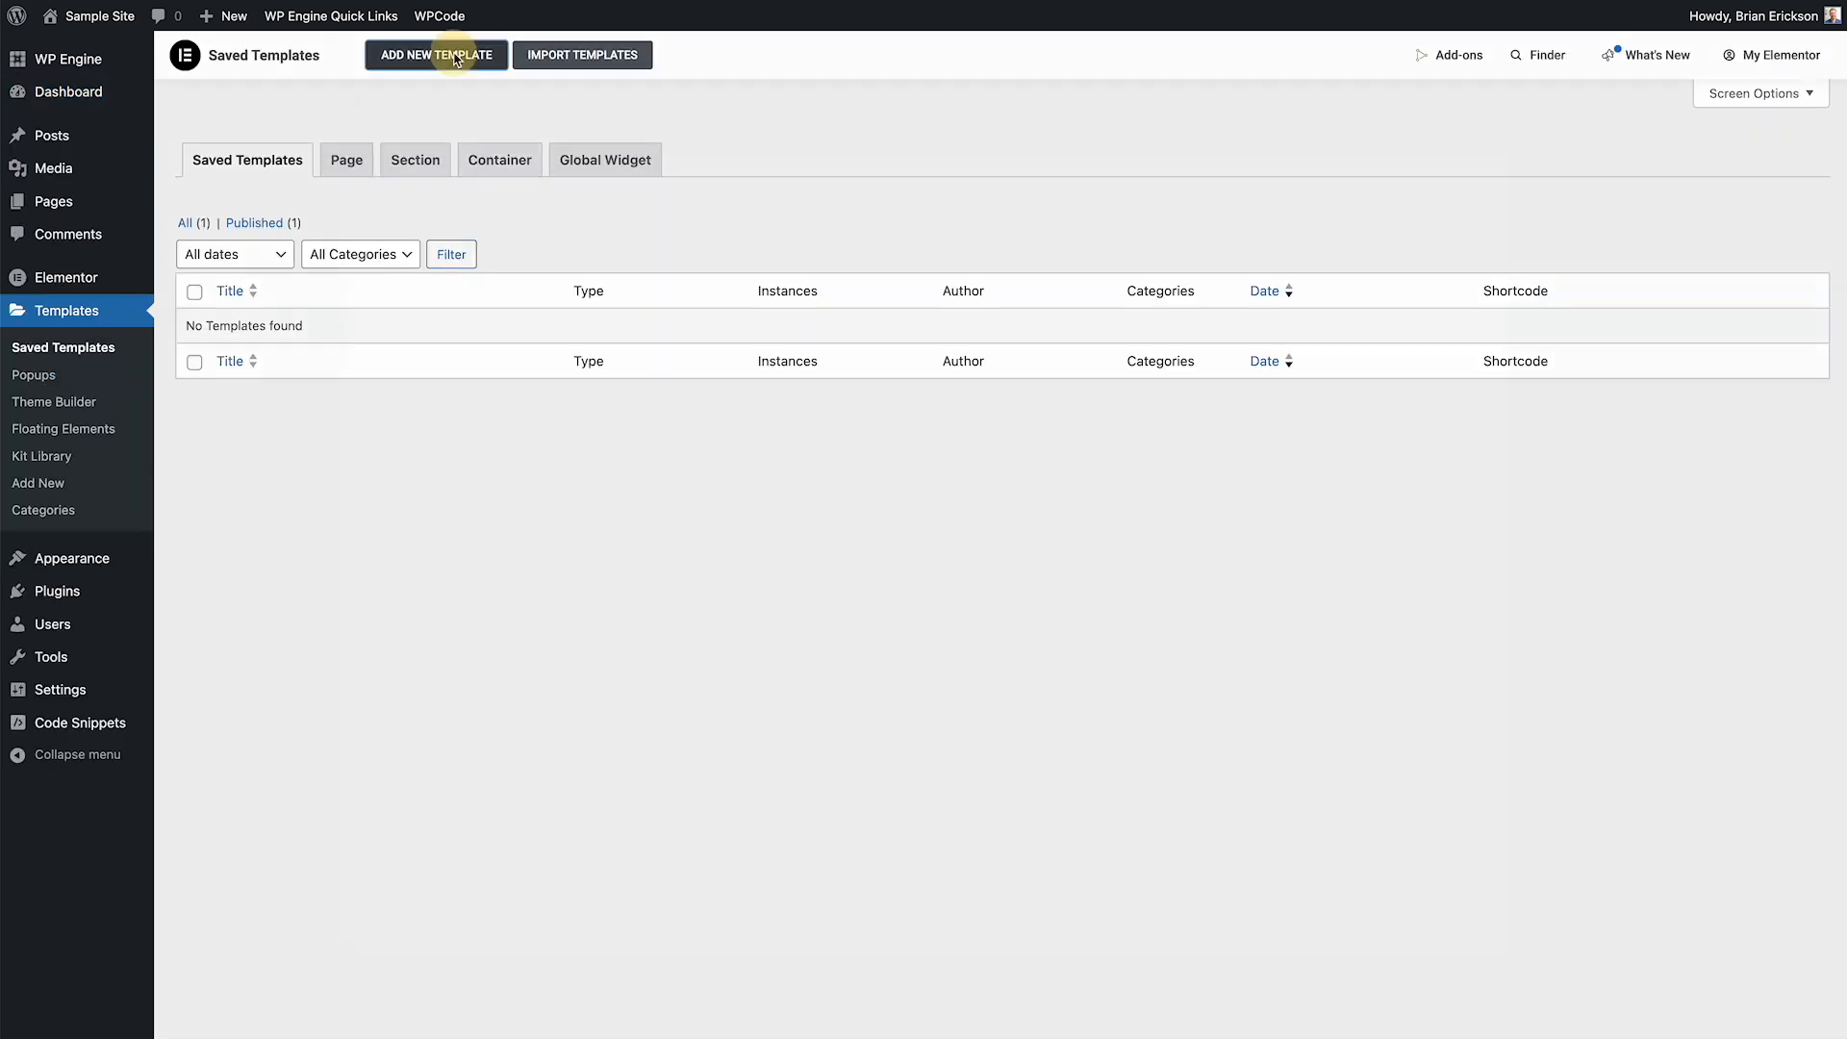
pyautogui.click(958, 525)
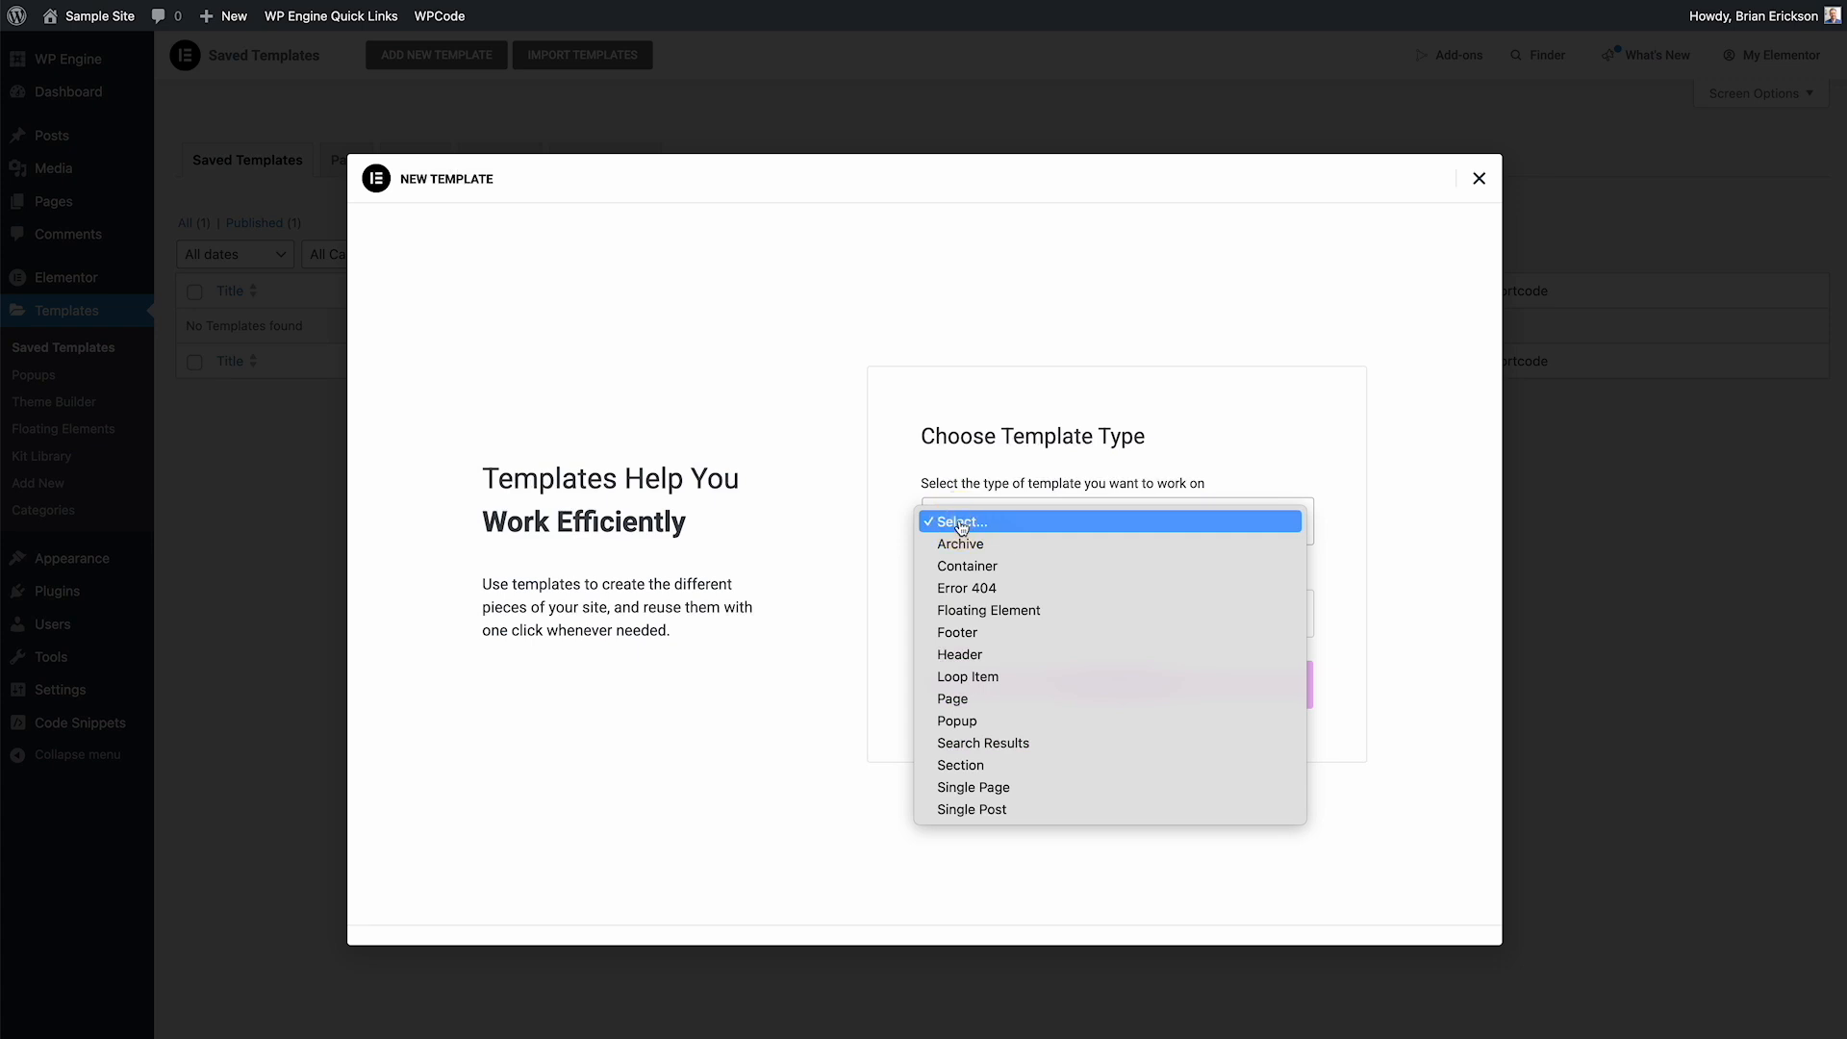
pyautogui.click(1007, 568)
pyautogui.click(1017, 624)
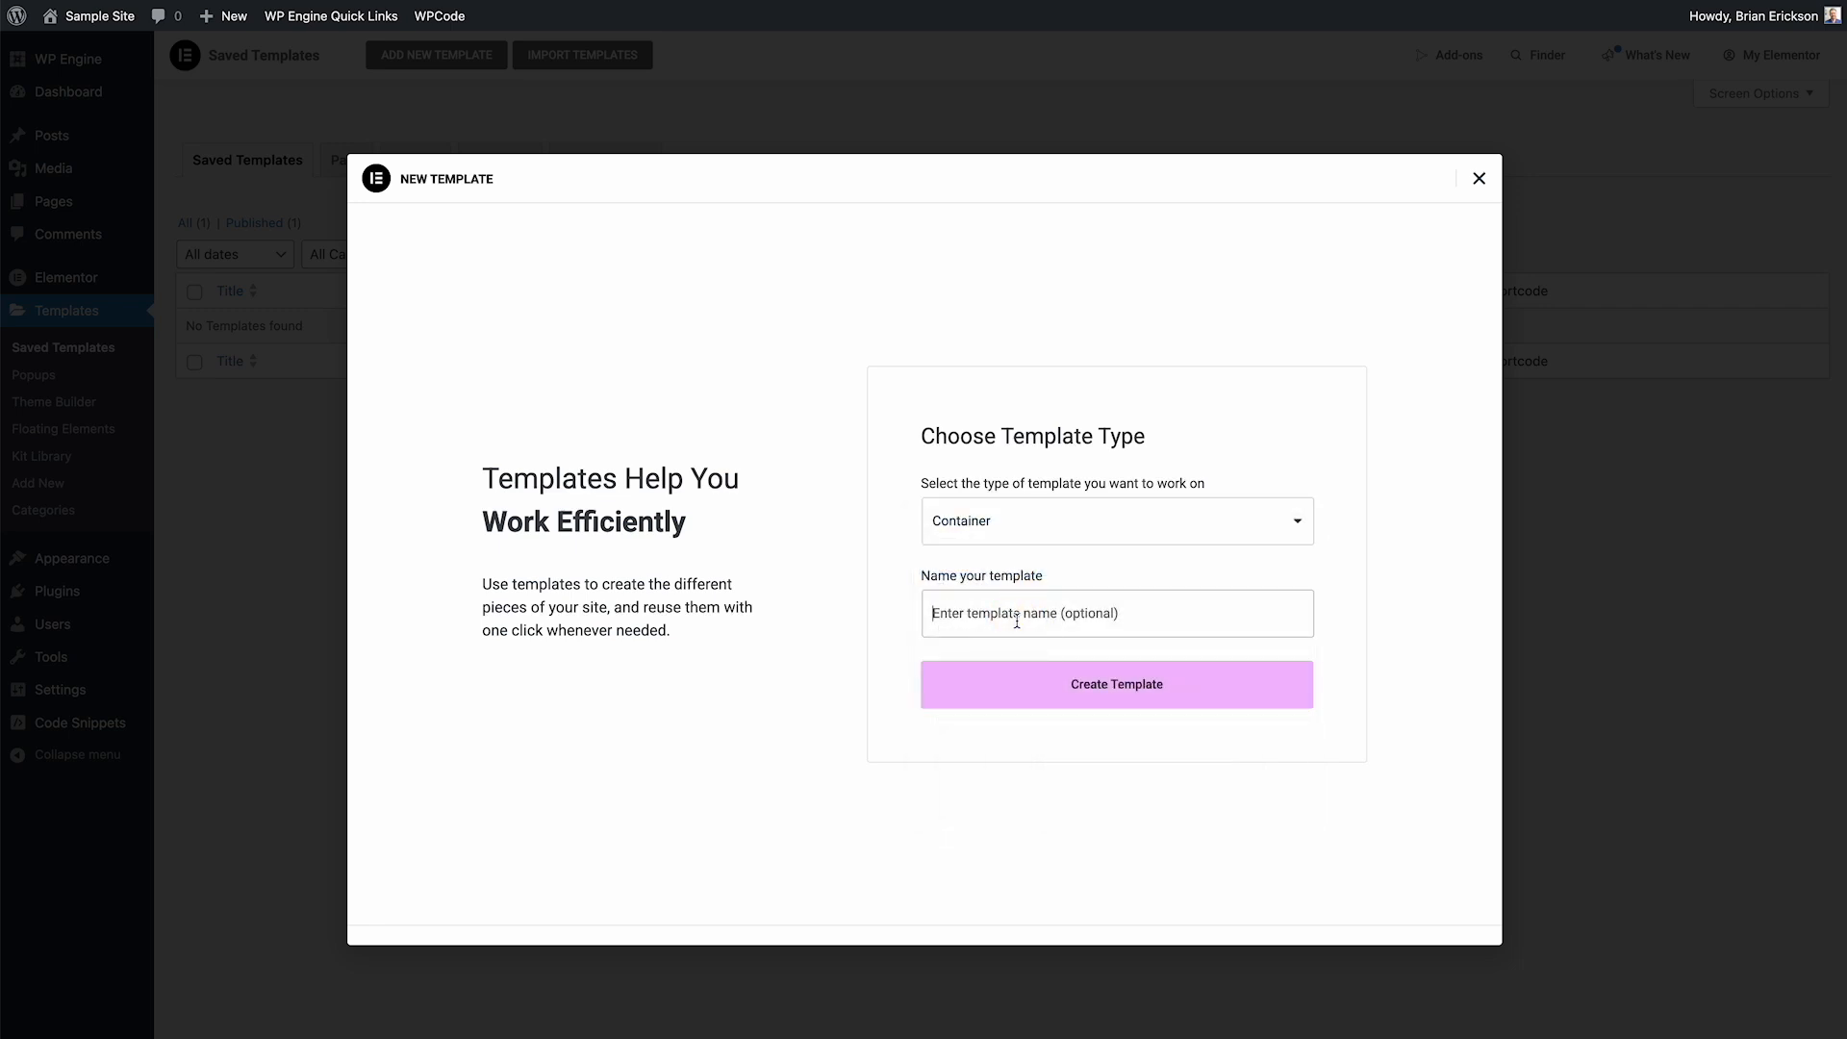
pyautogui.write('Starter Block')
pyautogui.press('Return')
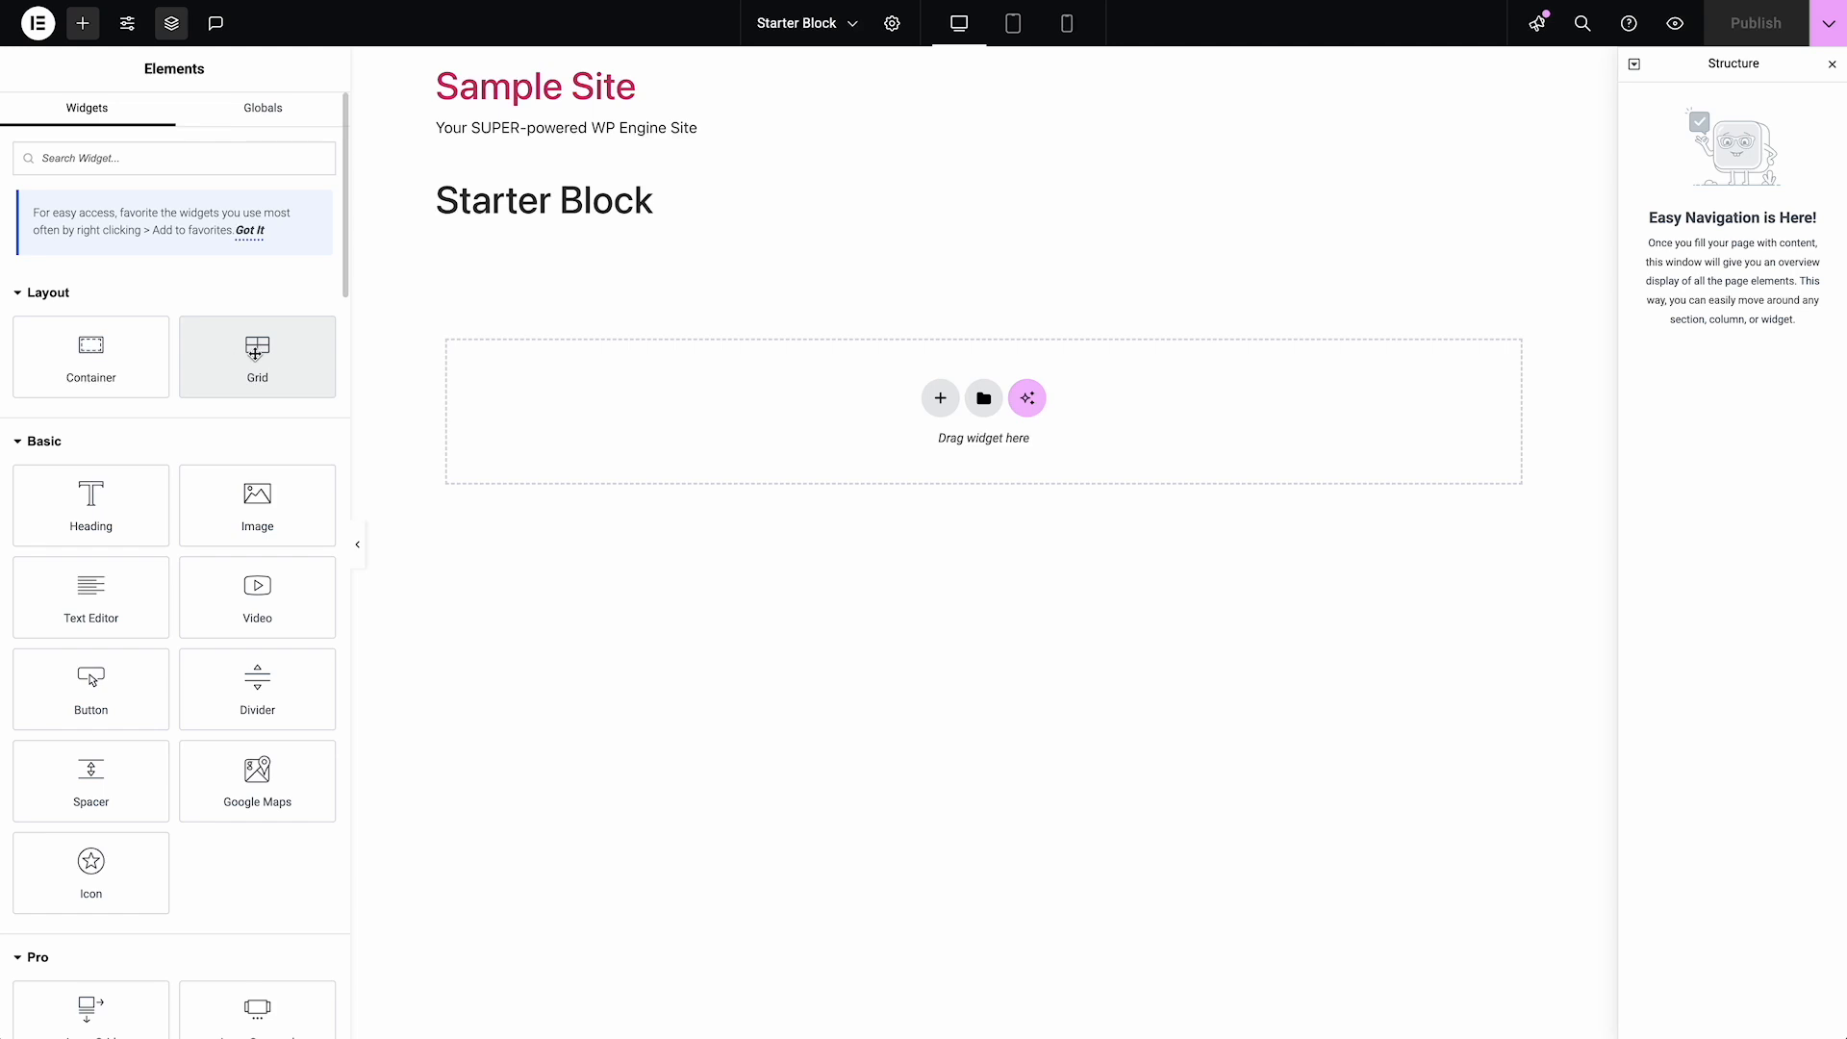
# Add a Grid container to the empty template canvas and expand it in the structure
pyautogui.moveTo(253, 349); pyautogui.dragTo(618, 421)
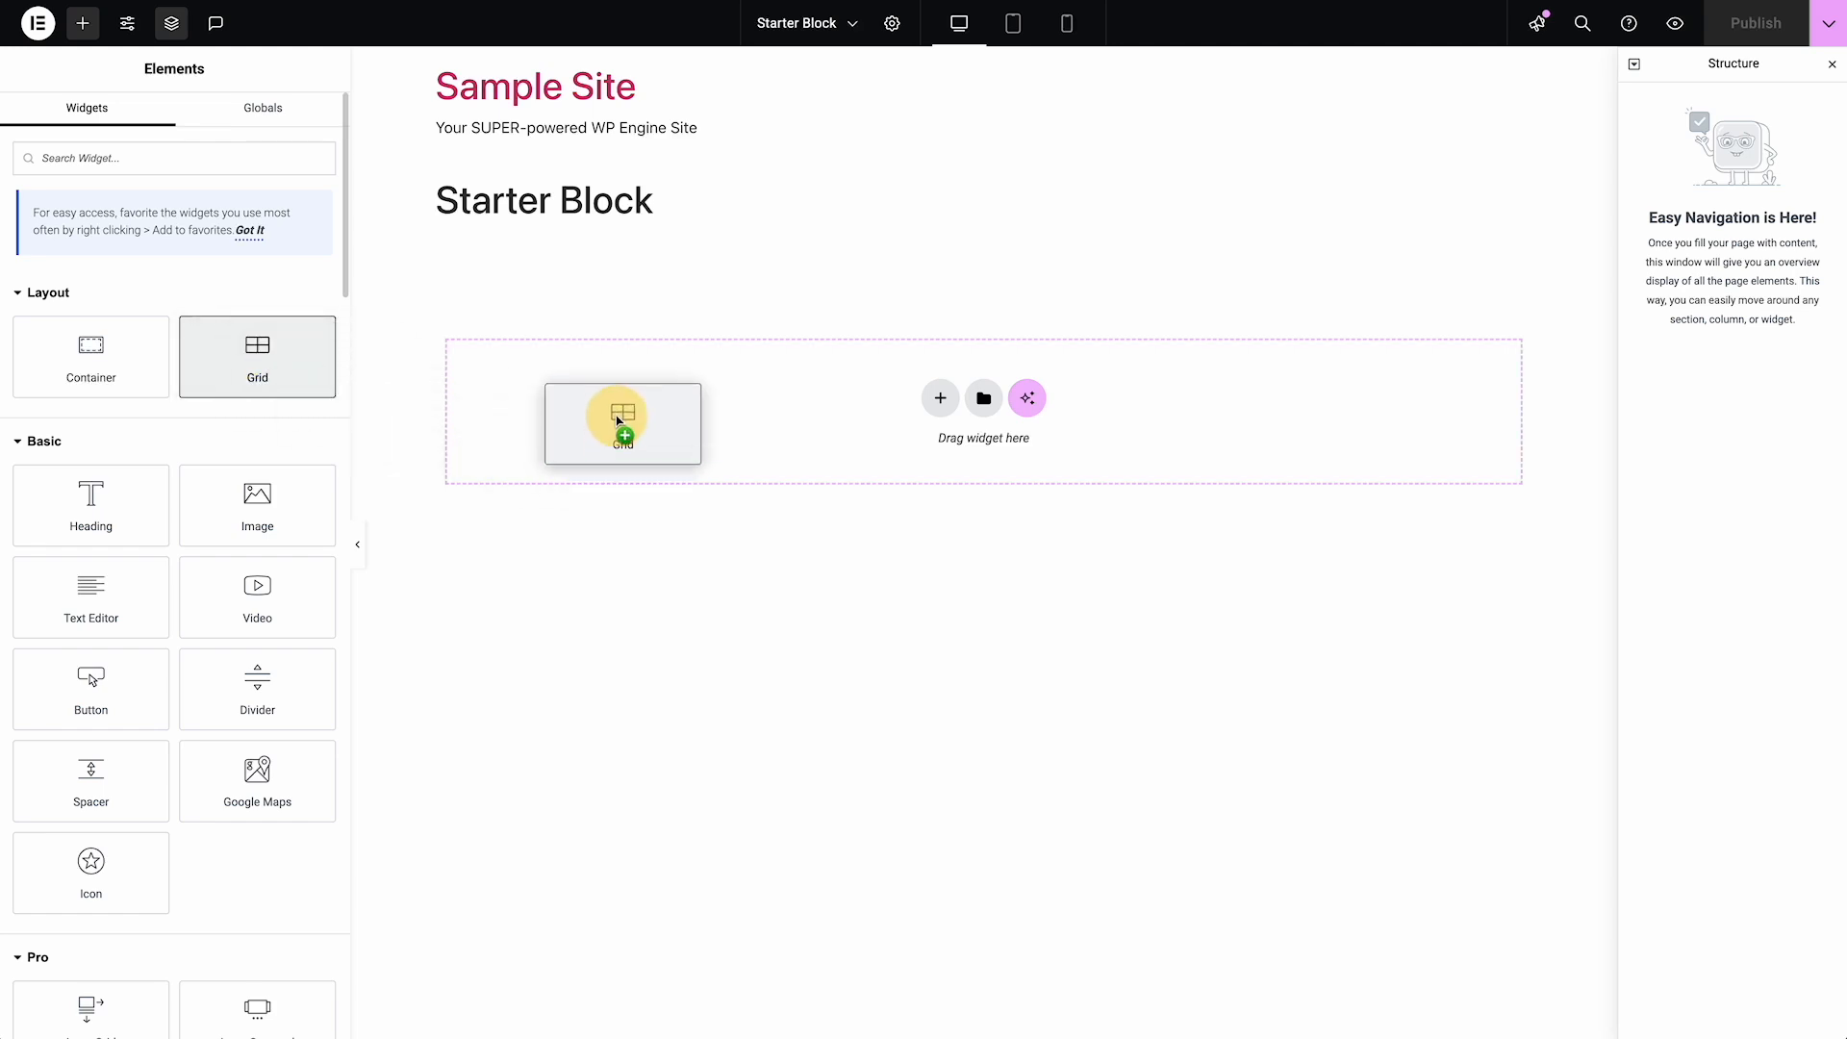
pyautogui.moveTo(617, 420); pyautogui.dragTo(598, 437)
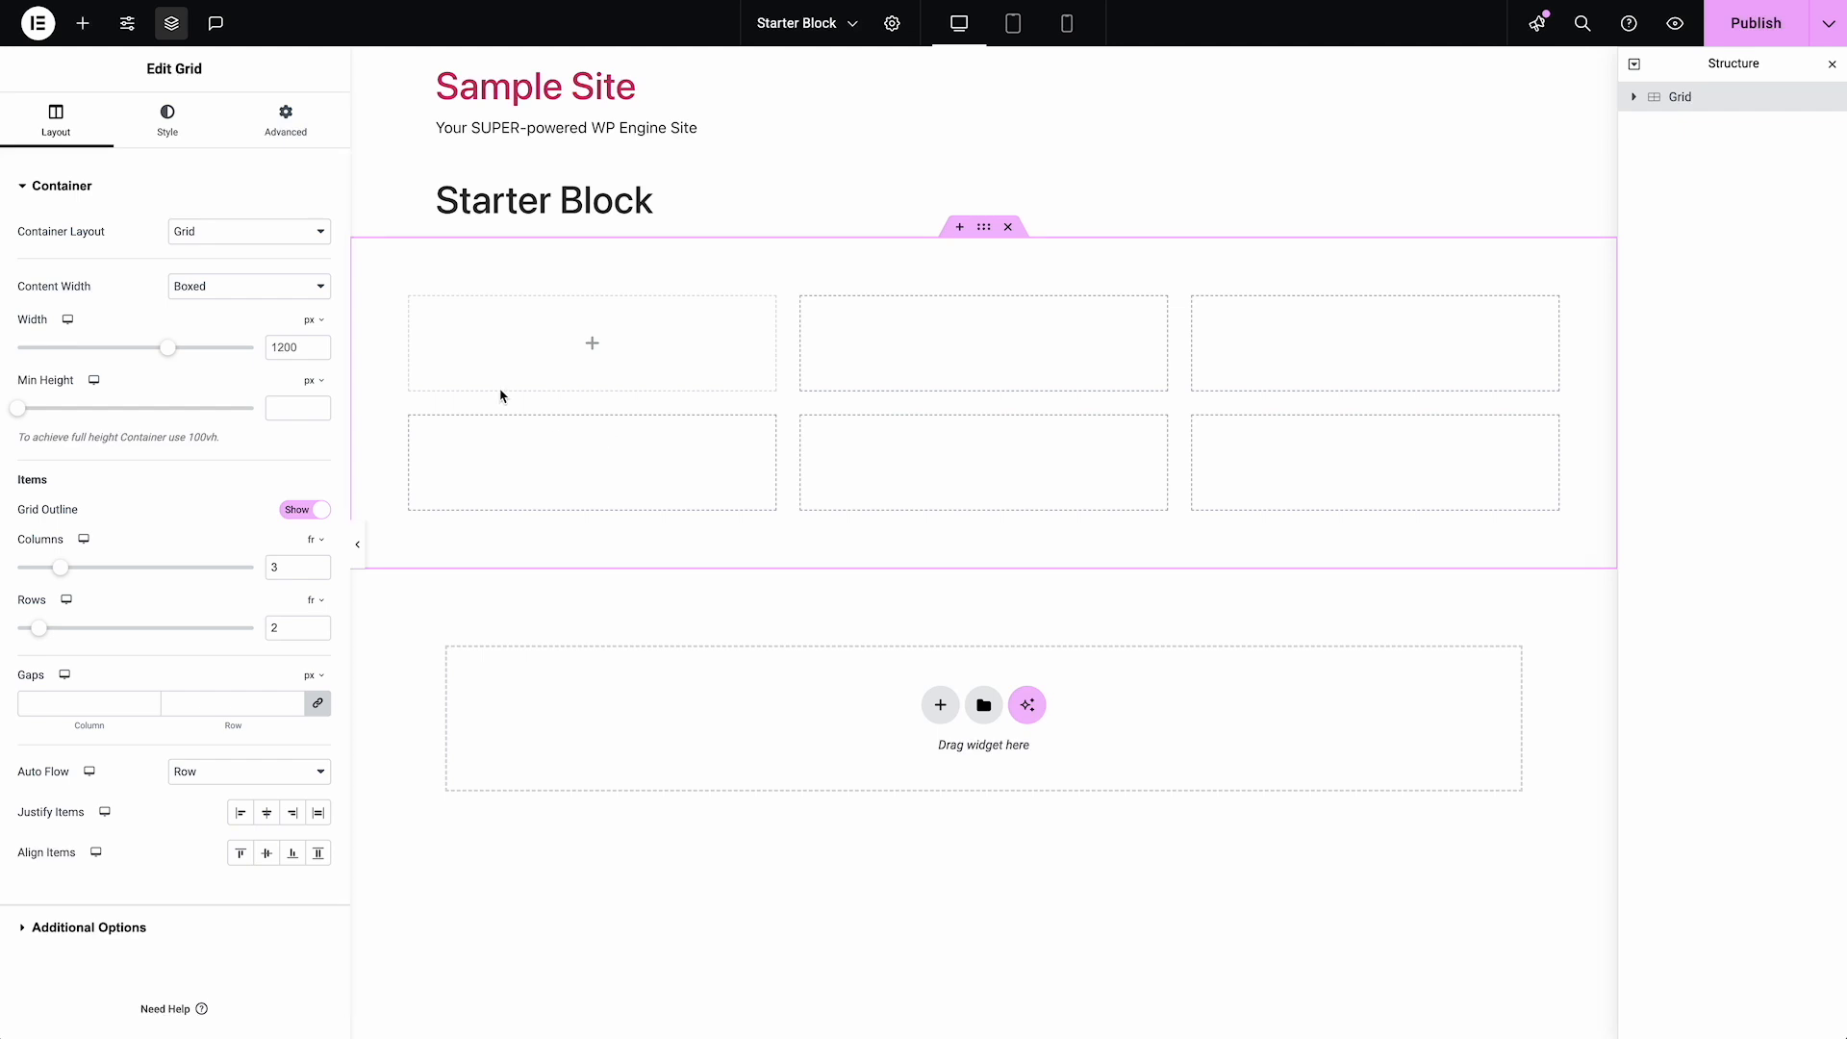
pyautogui.click(84, 25)
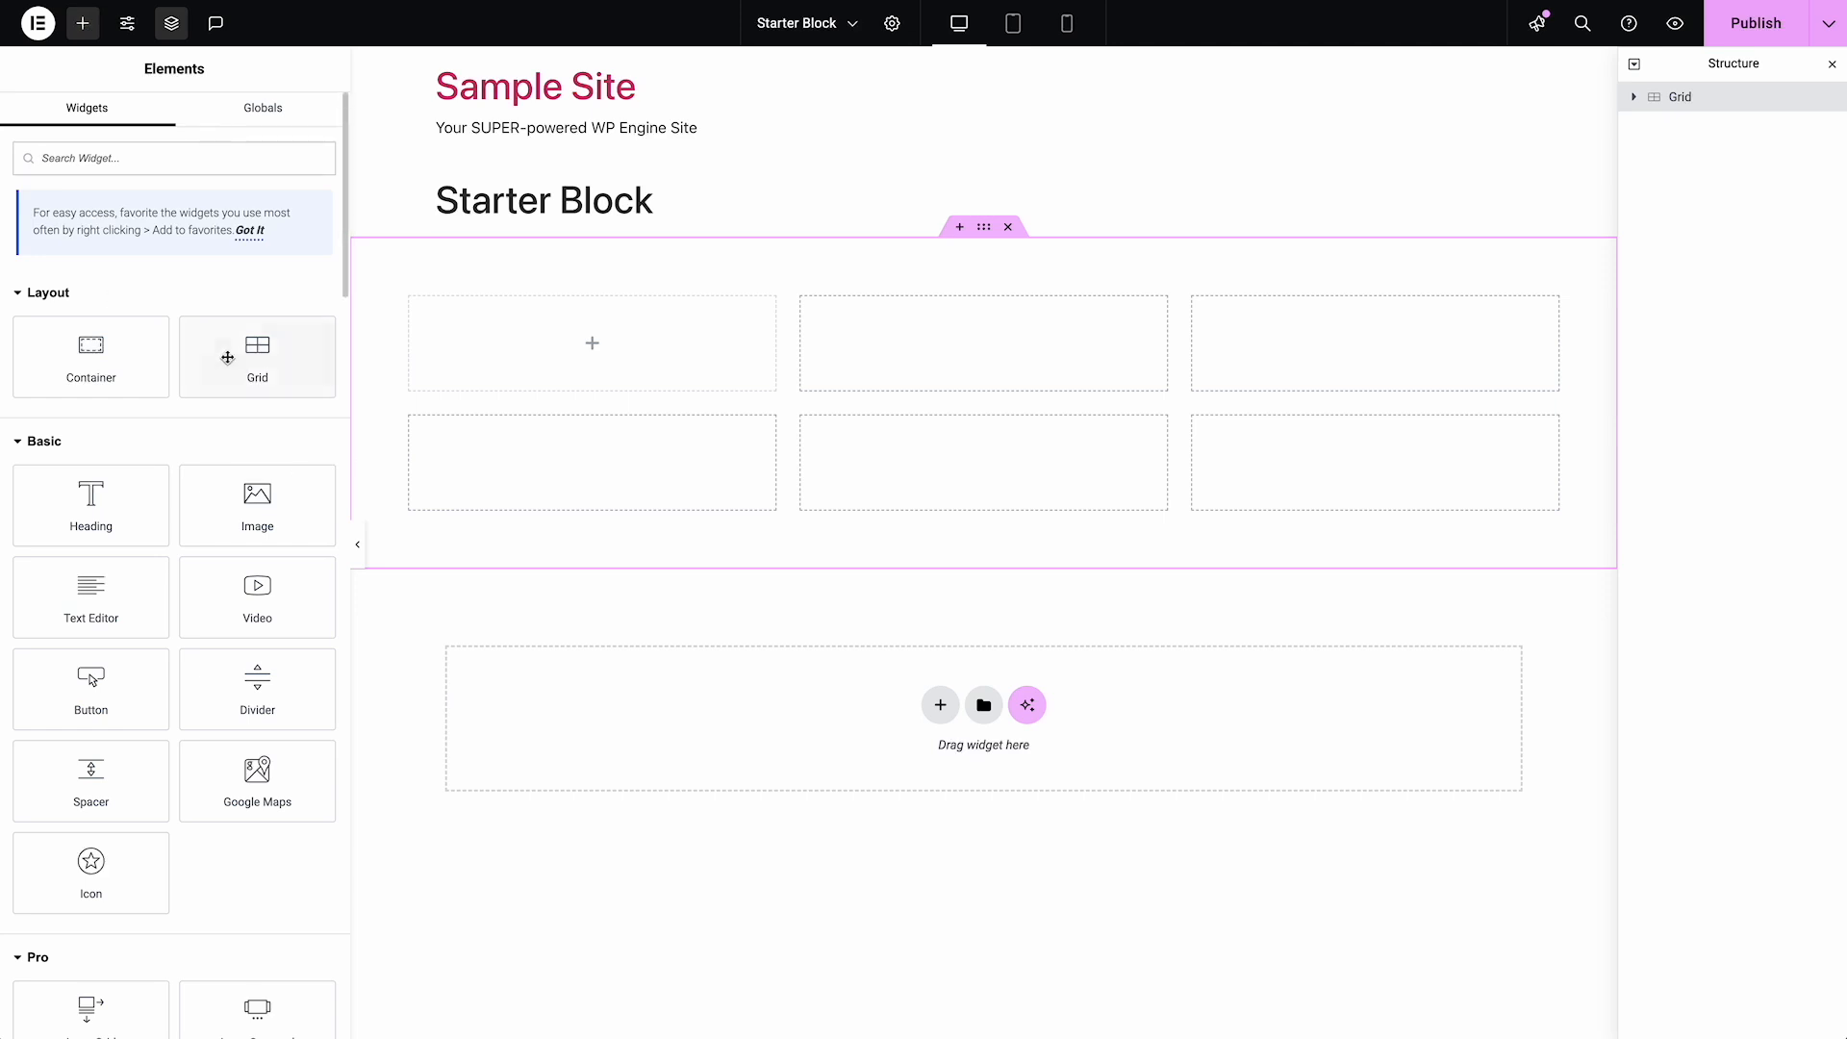
pyautogui.click(1686, 100)
pyautogui.click(1635, 99)
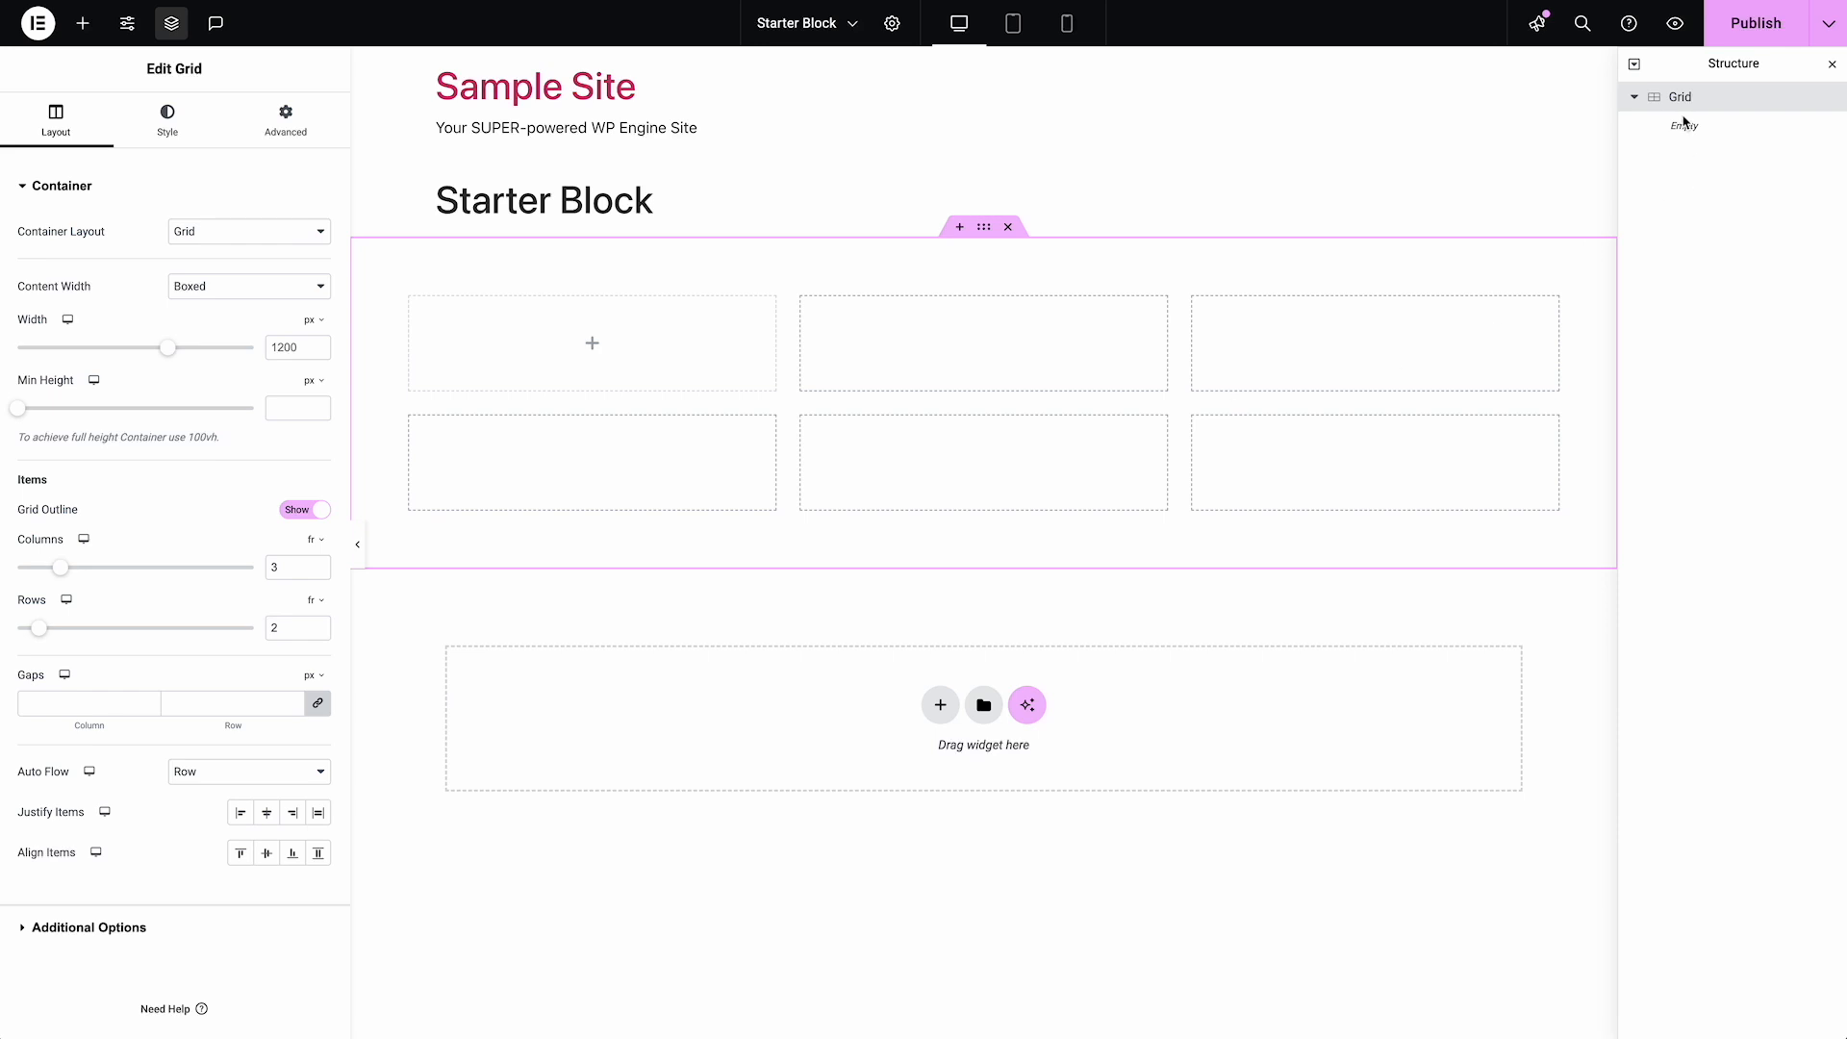
# Publish the Starter Block template with its new grid
pyautogui.doubleClick(281, 568)
pyautogui.click(1714, 105)
pyautogui.click(1764, 28)
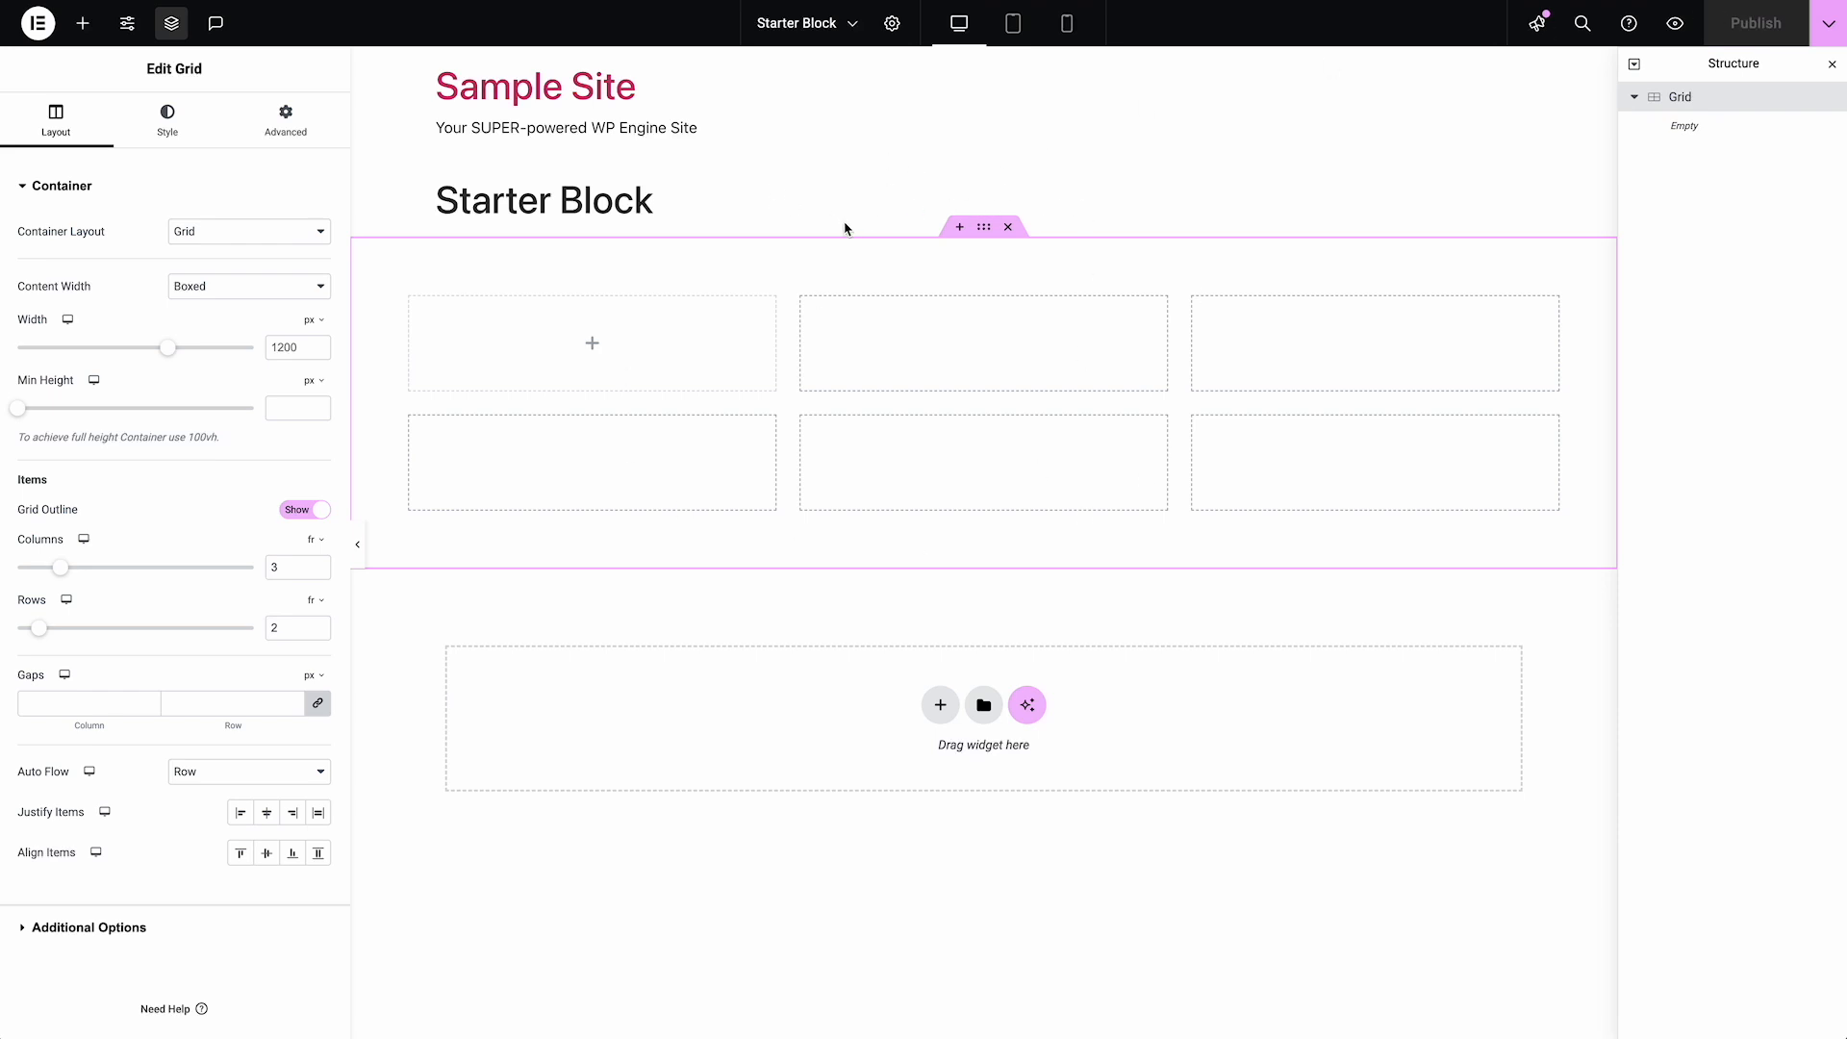
# Open the layout section of the site settings and examine the default content width and container padding
pyautogui.click(128, 30)
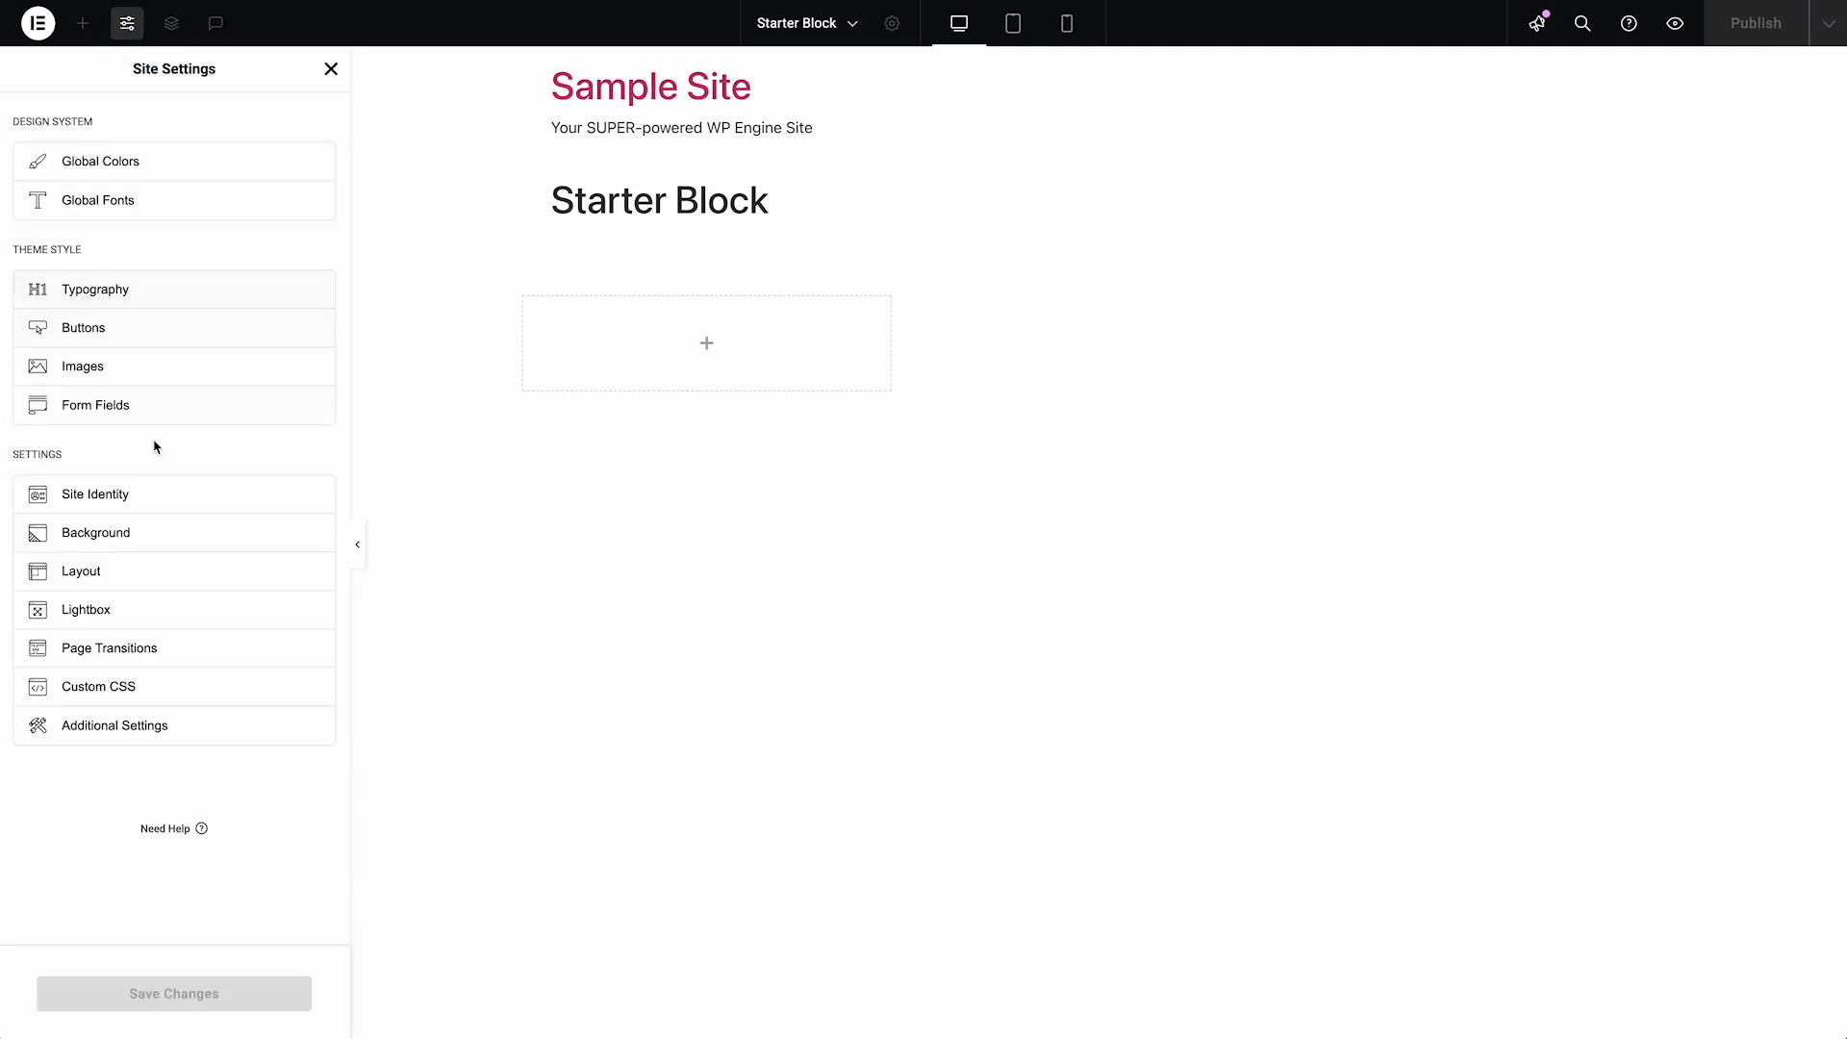
pyautogui.click(164, 581)
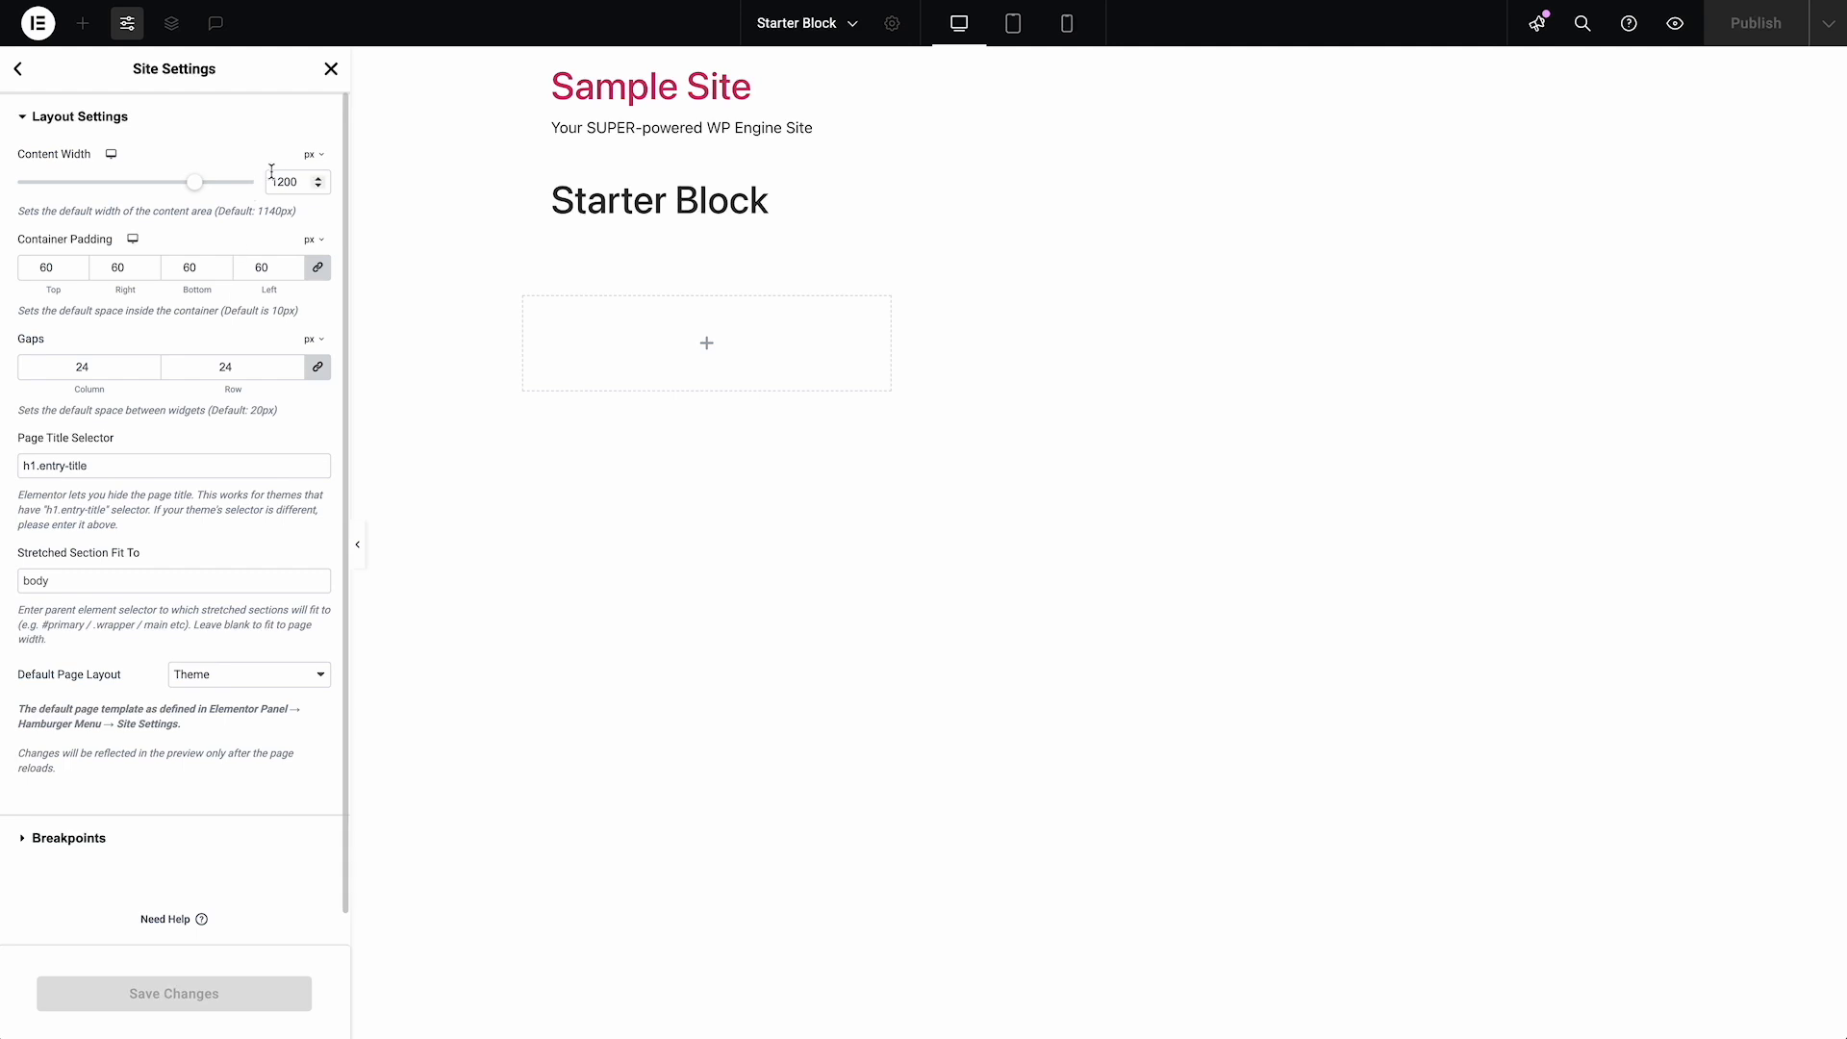
pyautogui.moveTo(301, 181); pyautogui.dragTo(269, 177)
pyautogui.click(296, 186)
pyautogui.moveTo(299, 186); pyautogui.dragTo(248, 174)
pyautogui.click(279, 272)
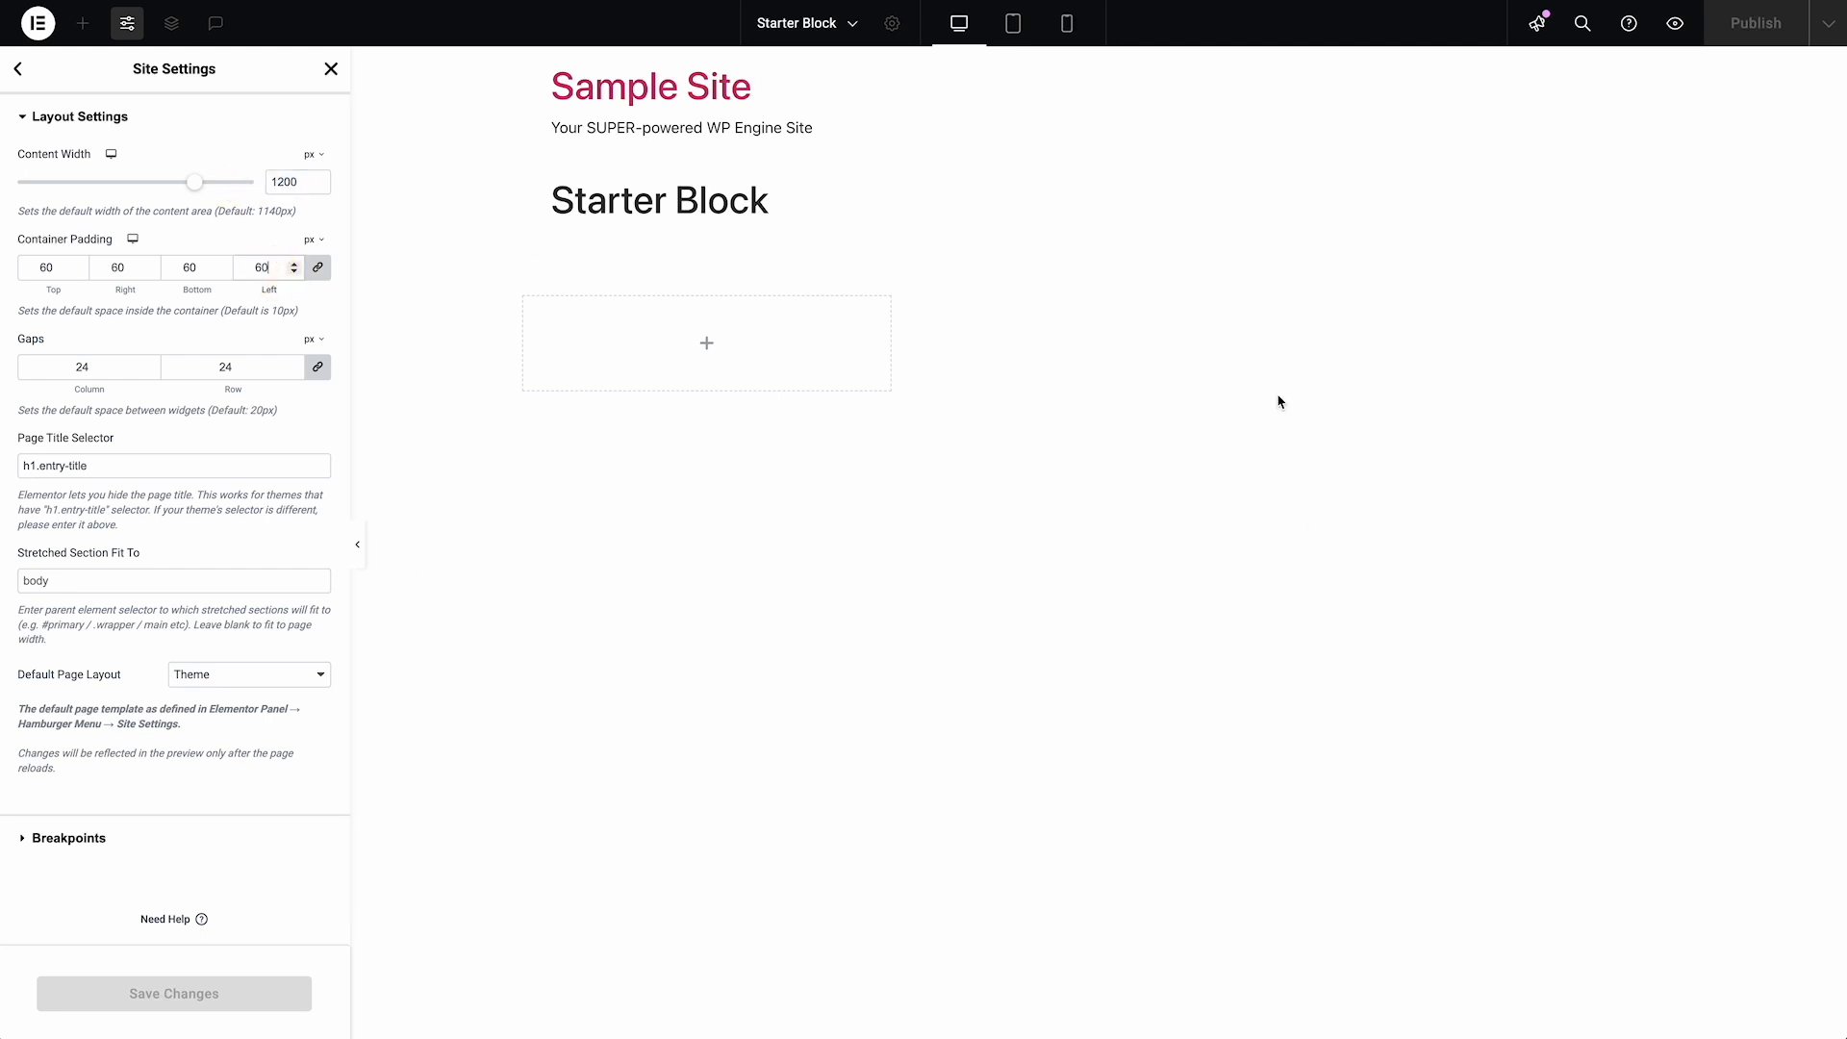
# Examine the default container padding for tablet and mobile and the desktop content width, and close the site settings
pyautogui.click(134, 243)
pyautogui.click(134, 266)
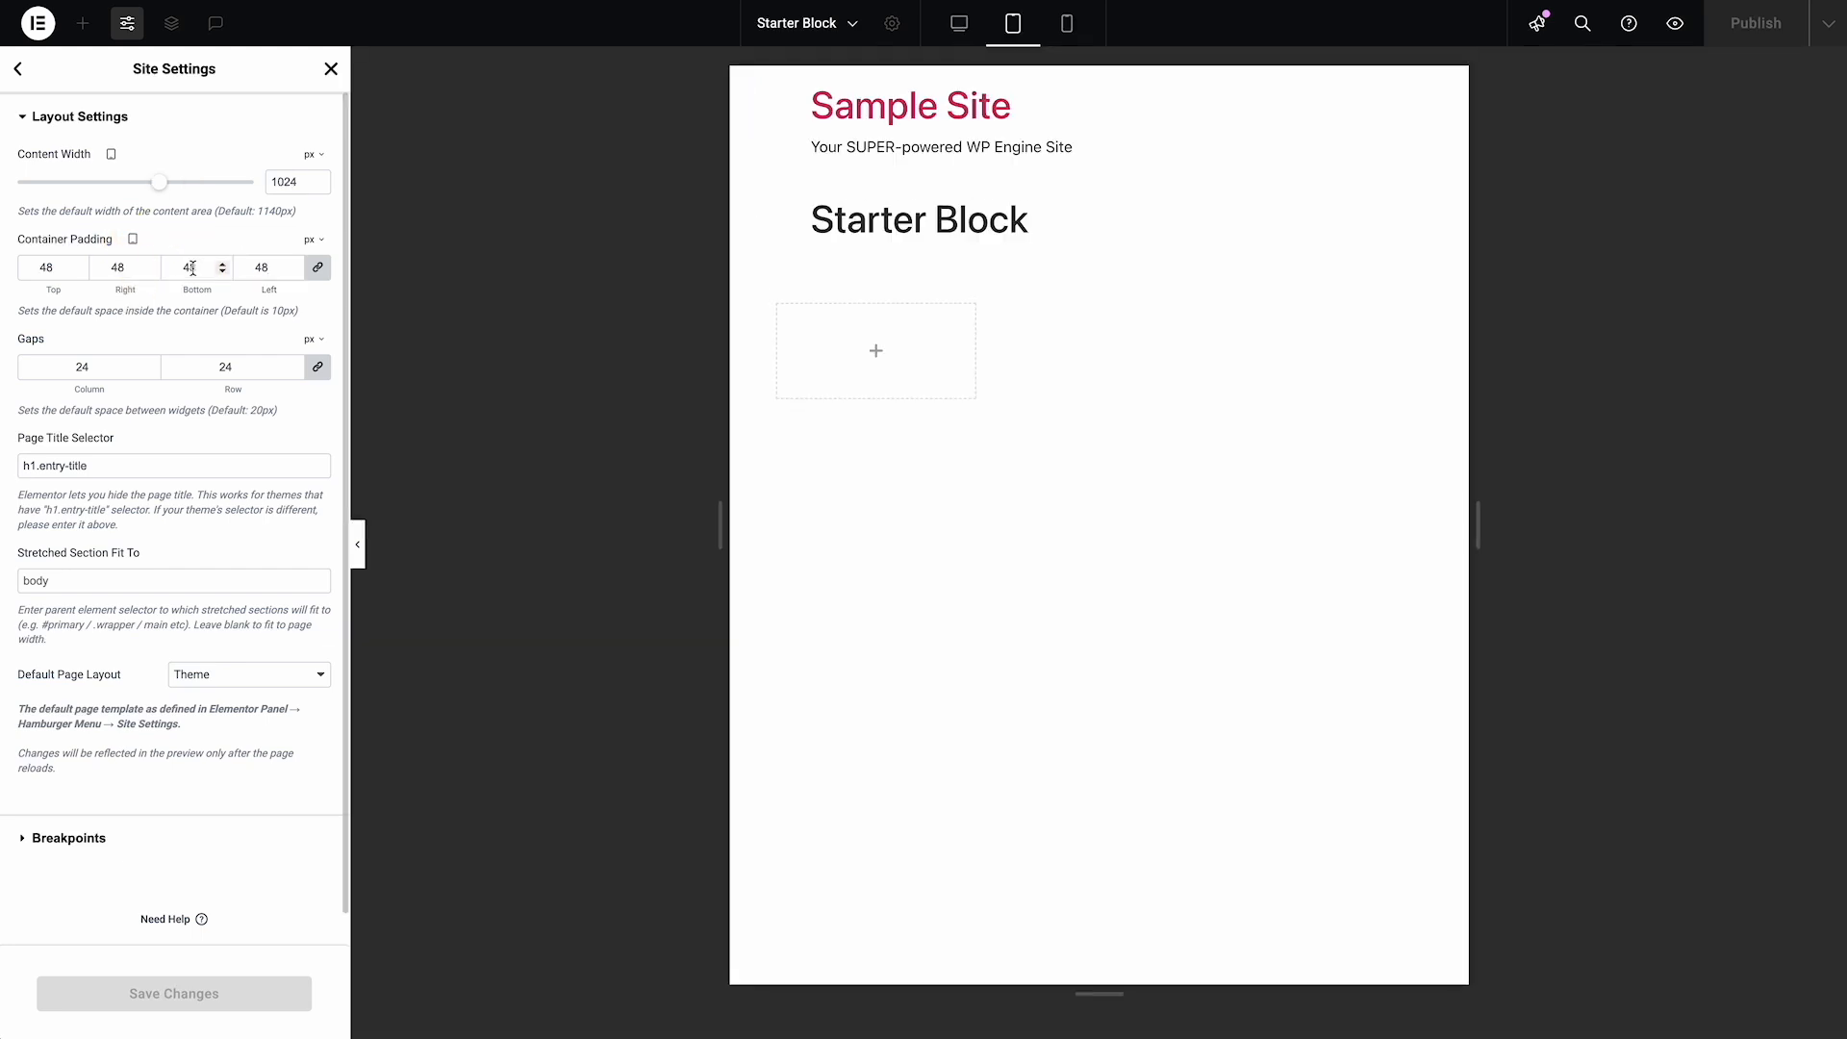
pyautogui.click(133, 241)
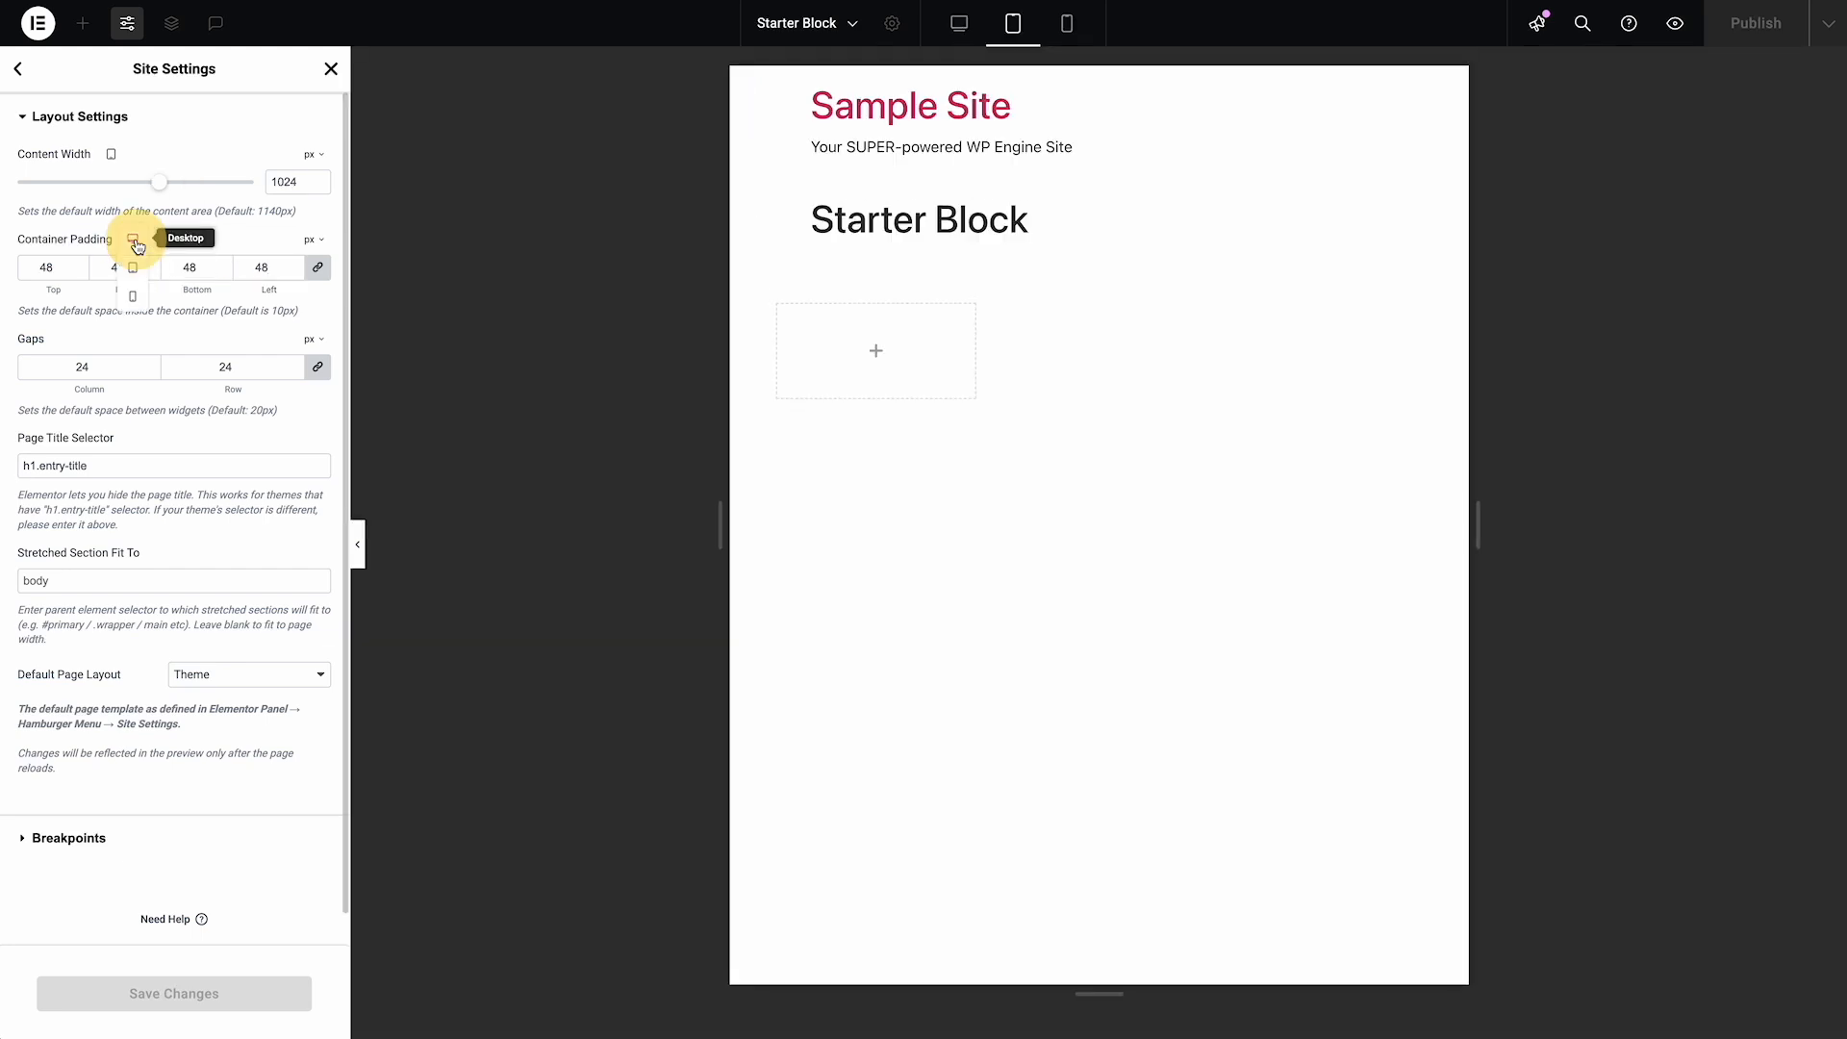
pyautogui.click(134, 294)
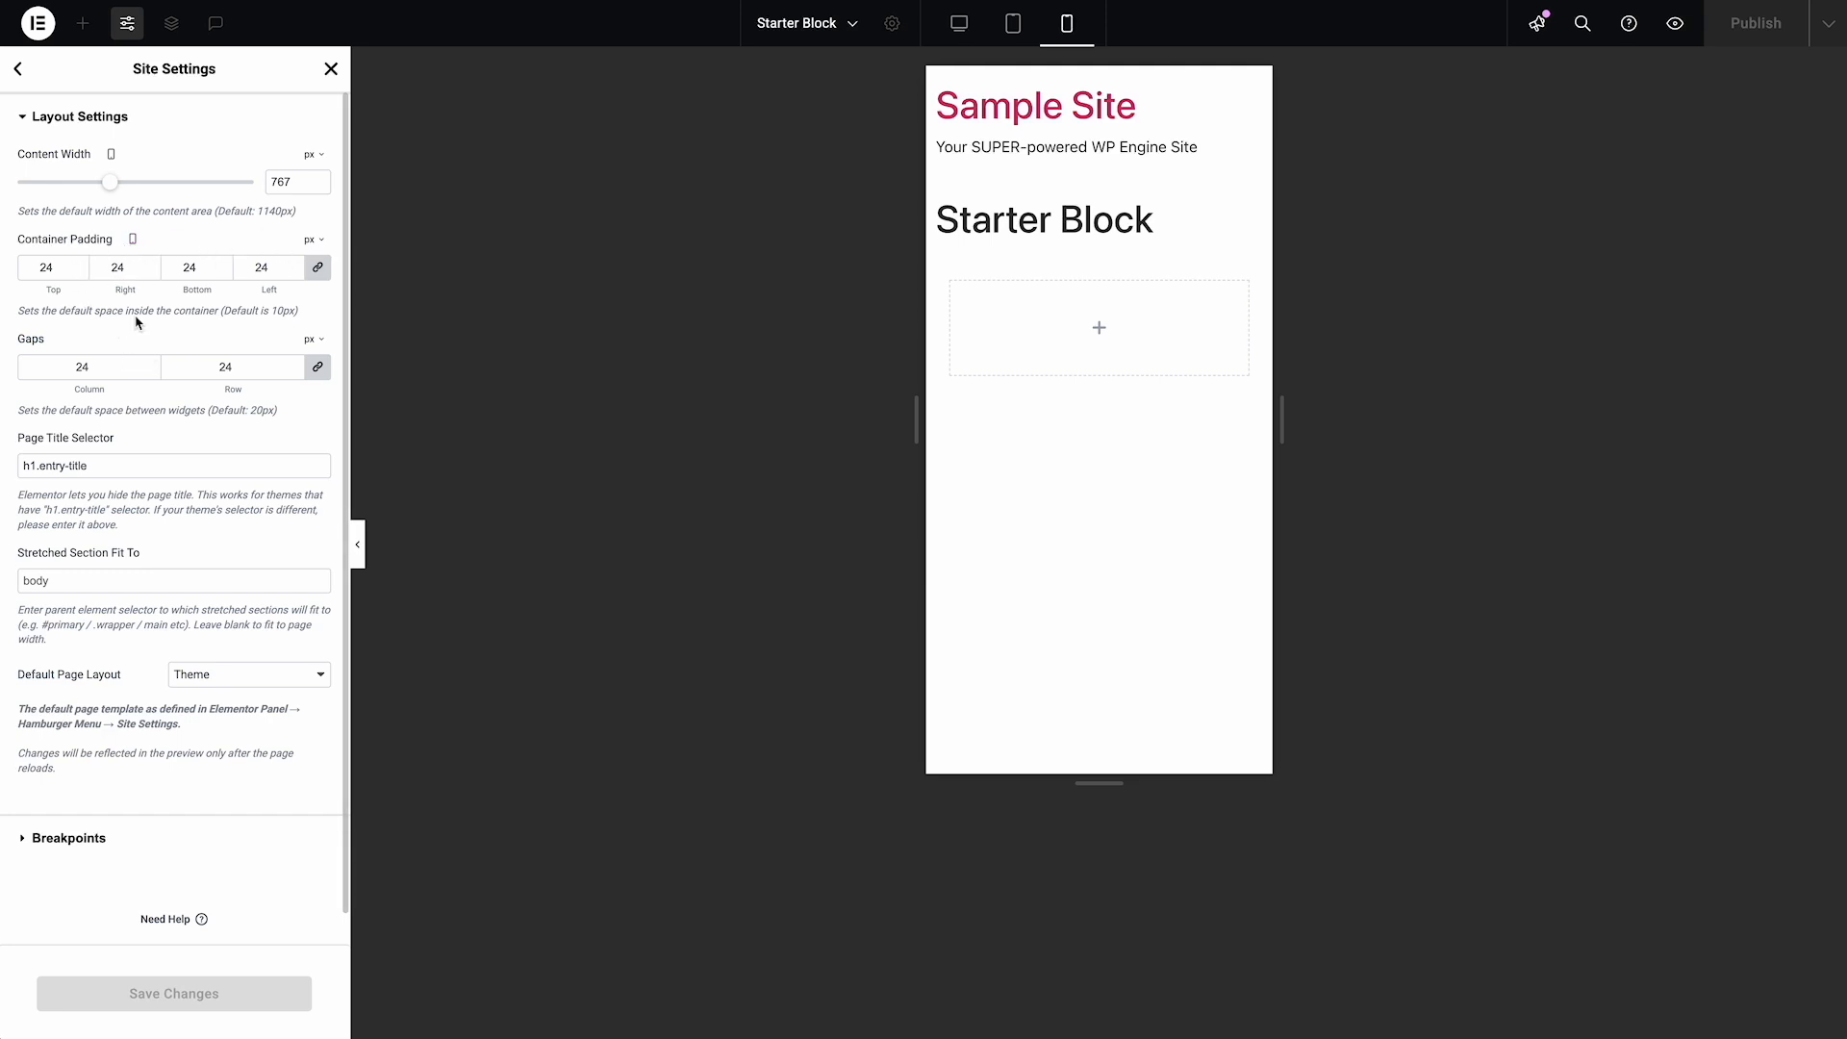
pyautogui.click(112, 156)
pyautogui.click(113, 156)
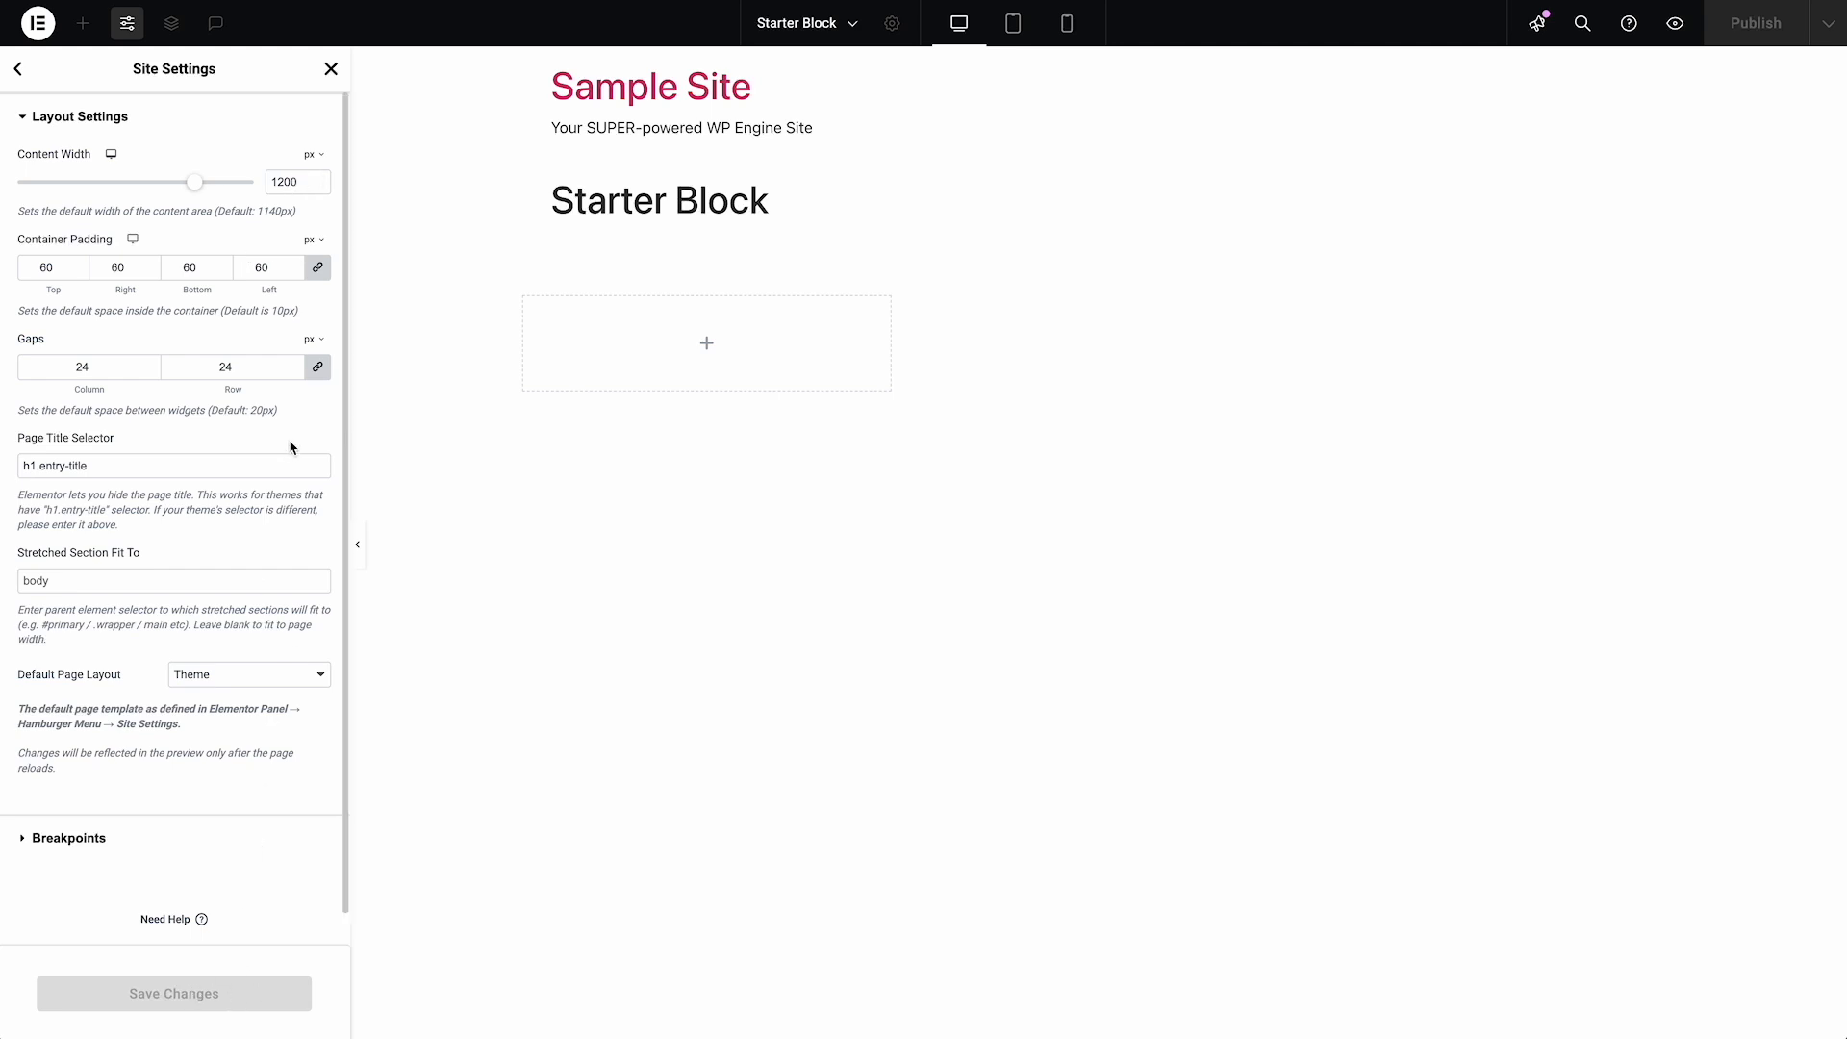
pyautogui.click(330, 78)
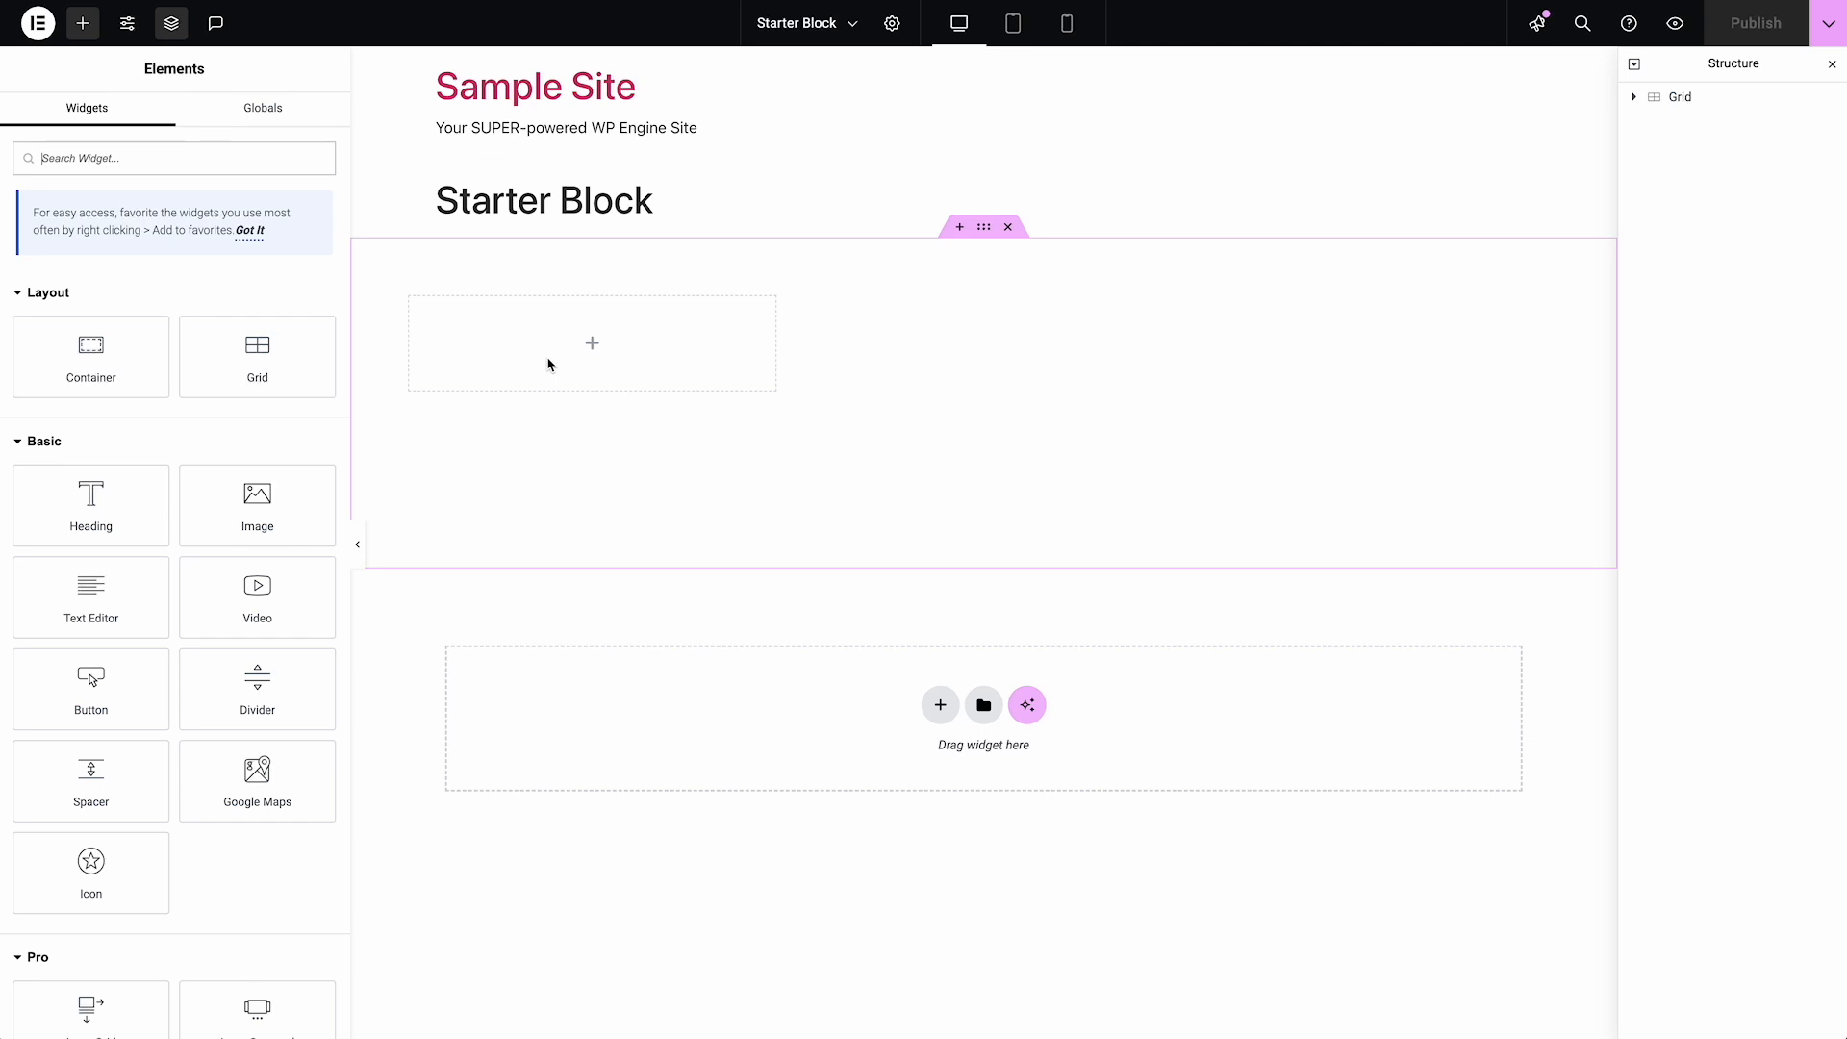
# Select the Grid container and set its boxed width to 1200 px
pyautogui.click(1685, 97)
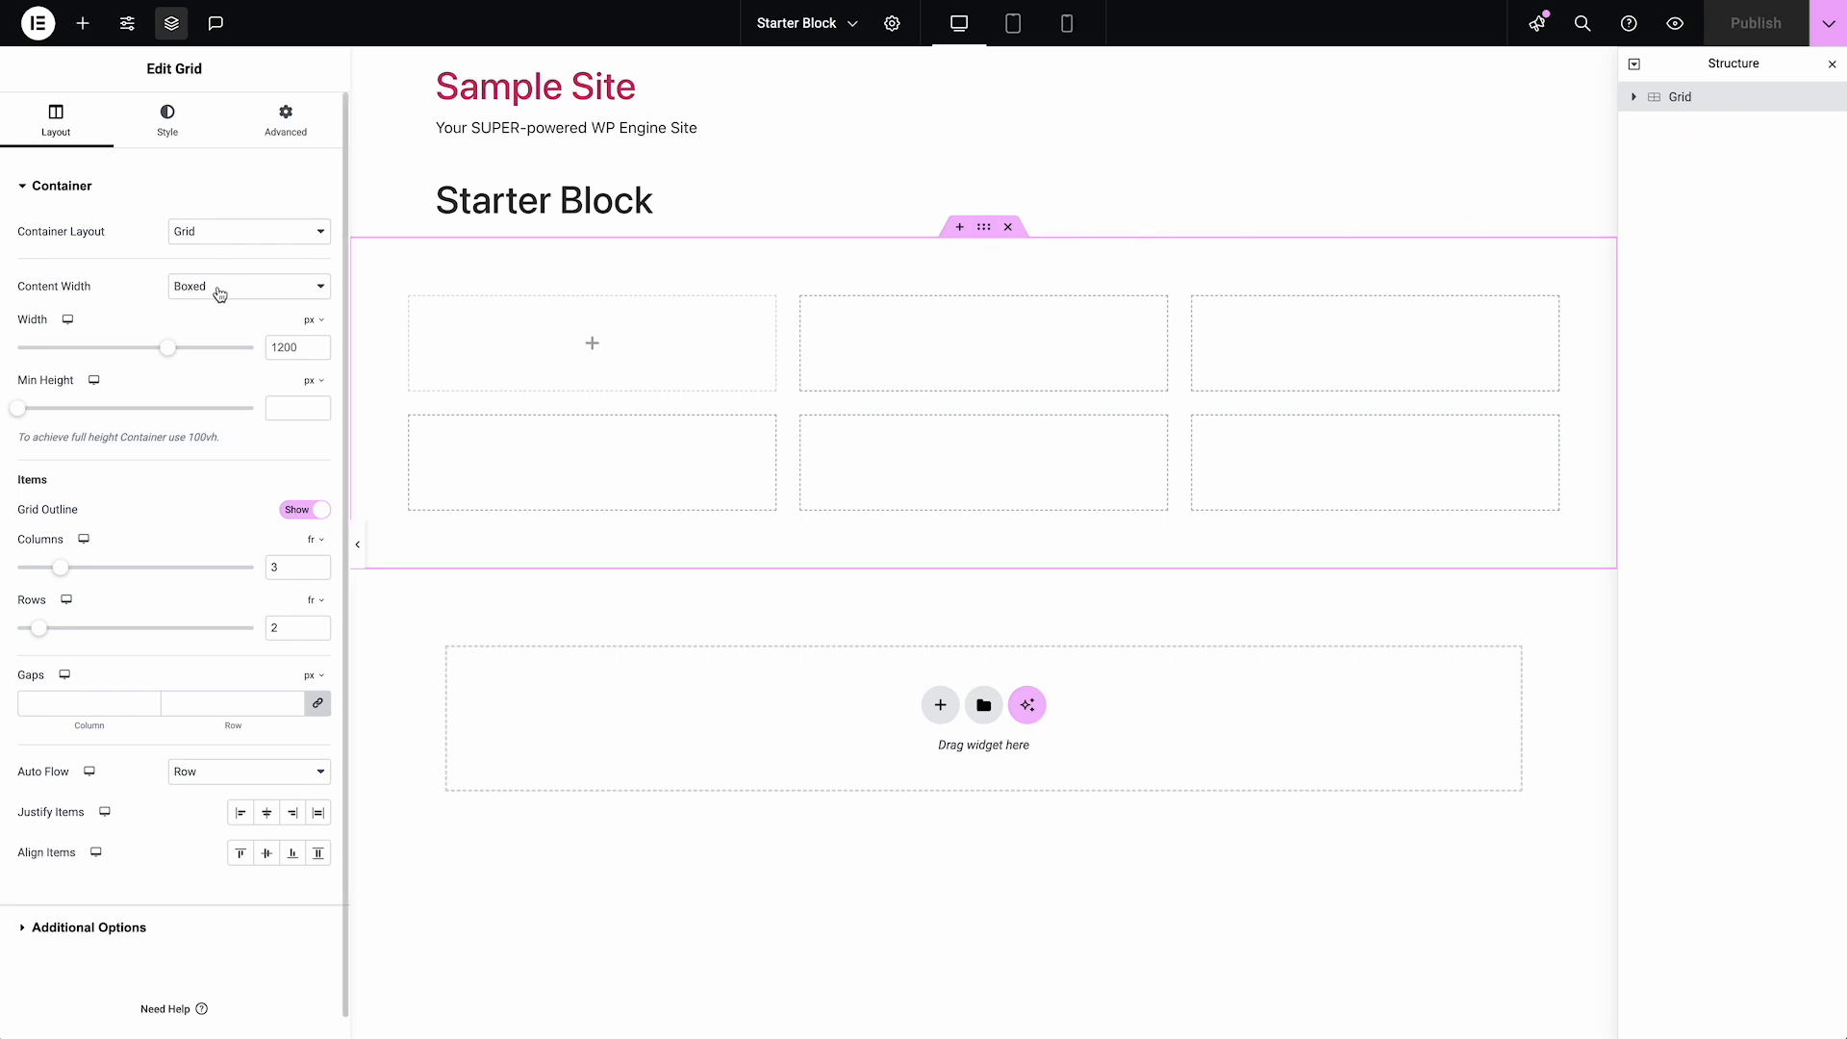
pyautogui.click(303, 346)
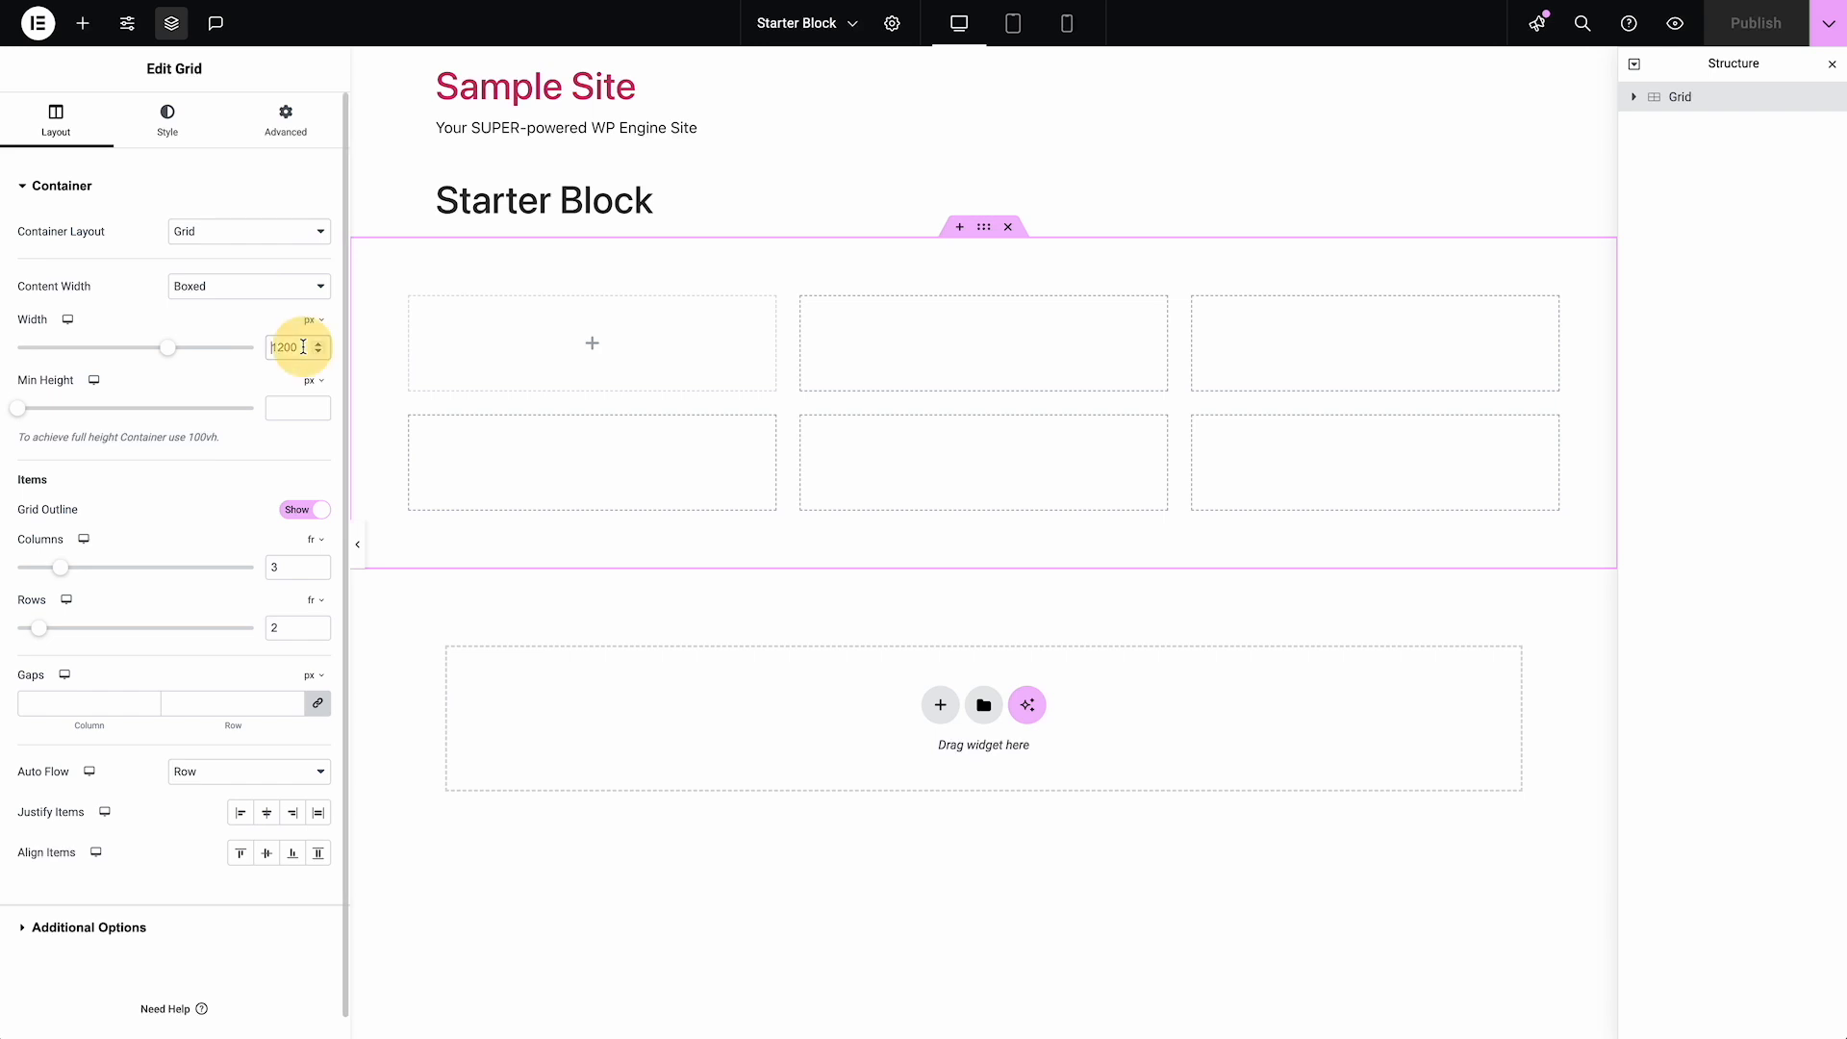
pyautogui.moveTo(168, 348); pyautogui.dragTo(127, 365)
pyautogui.moveTo(307, 348); pyautogui.dragTo(210, 346)
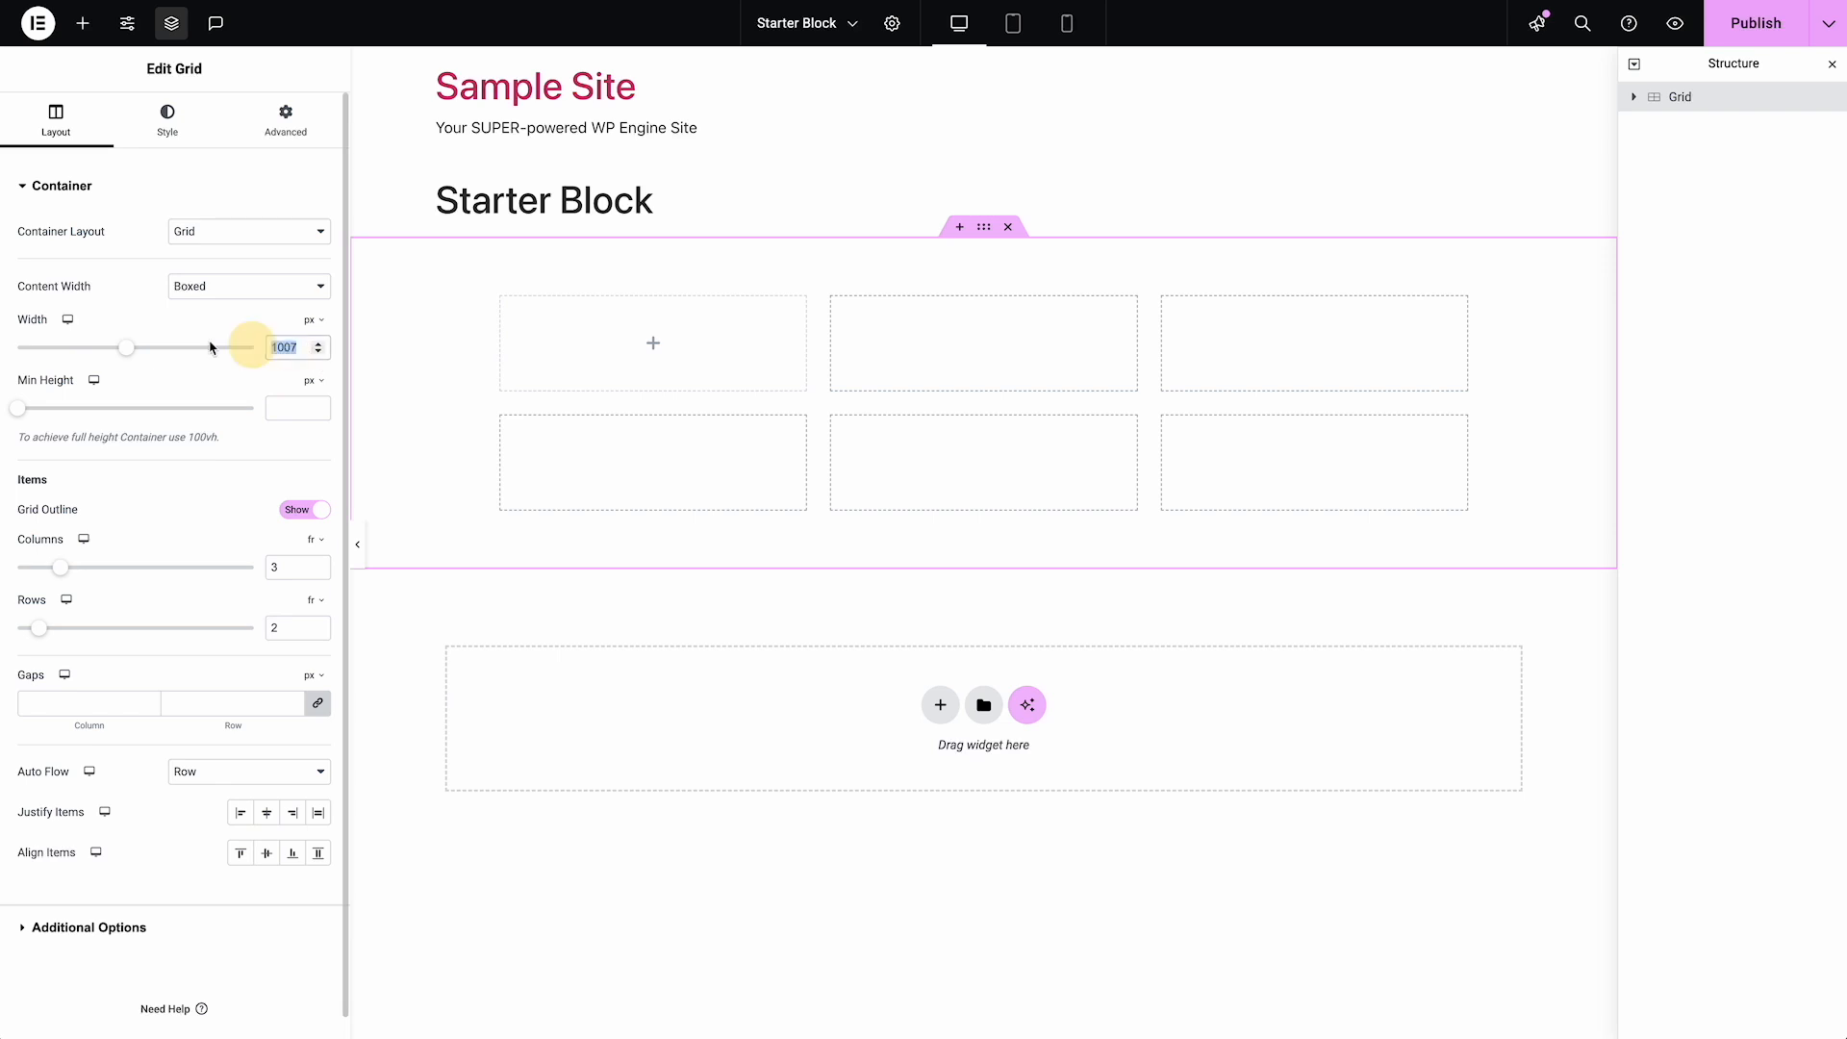
pyautogui.write('1200')
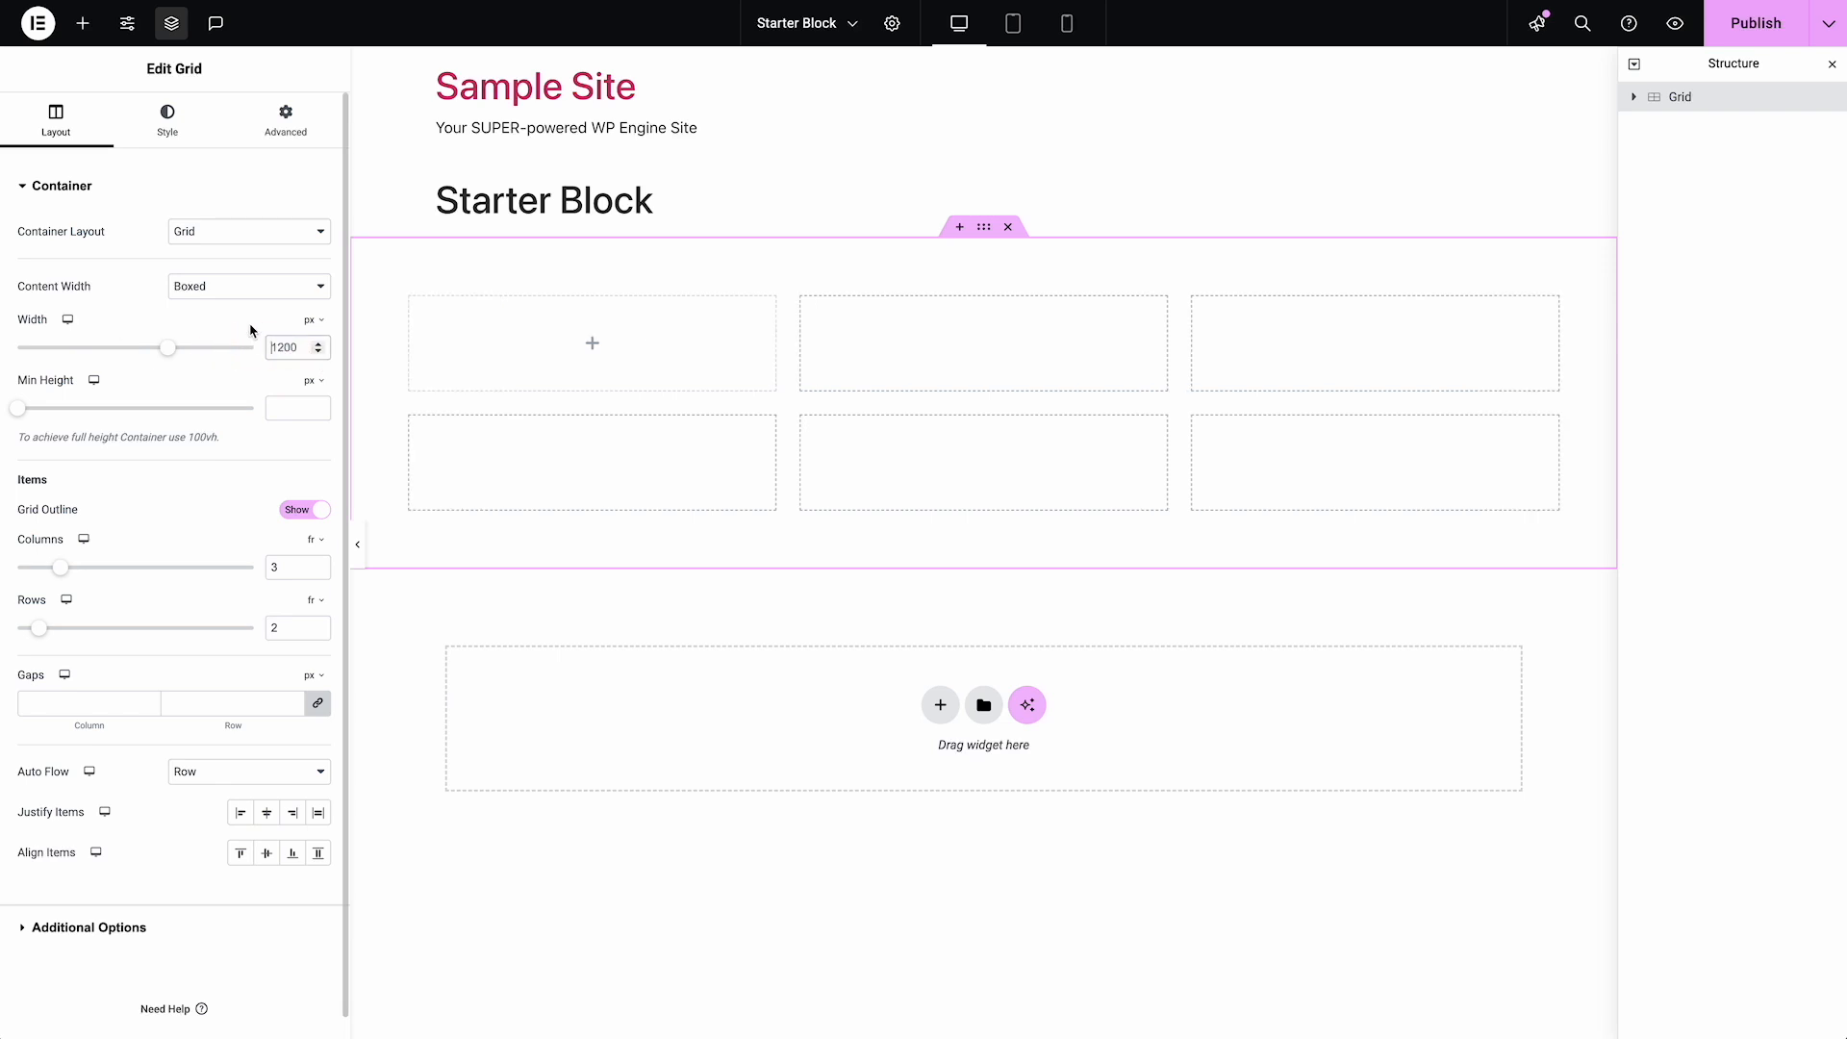
# Try full-width content with 0 px padding on all sides of the grid, and clear the padding
pyautogui.click(265, 294)
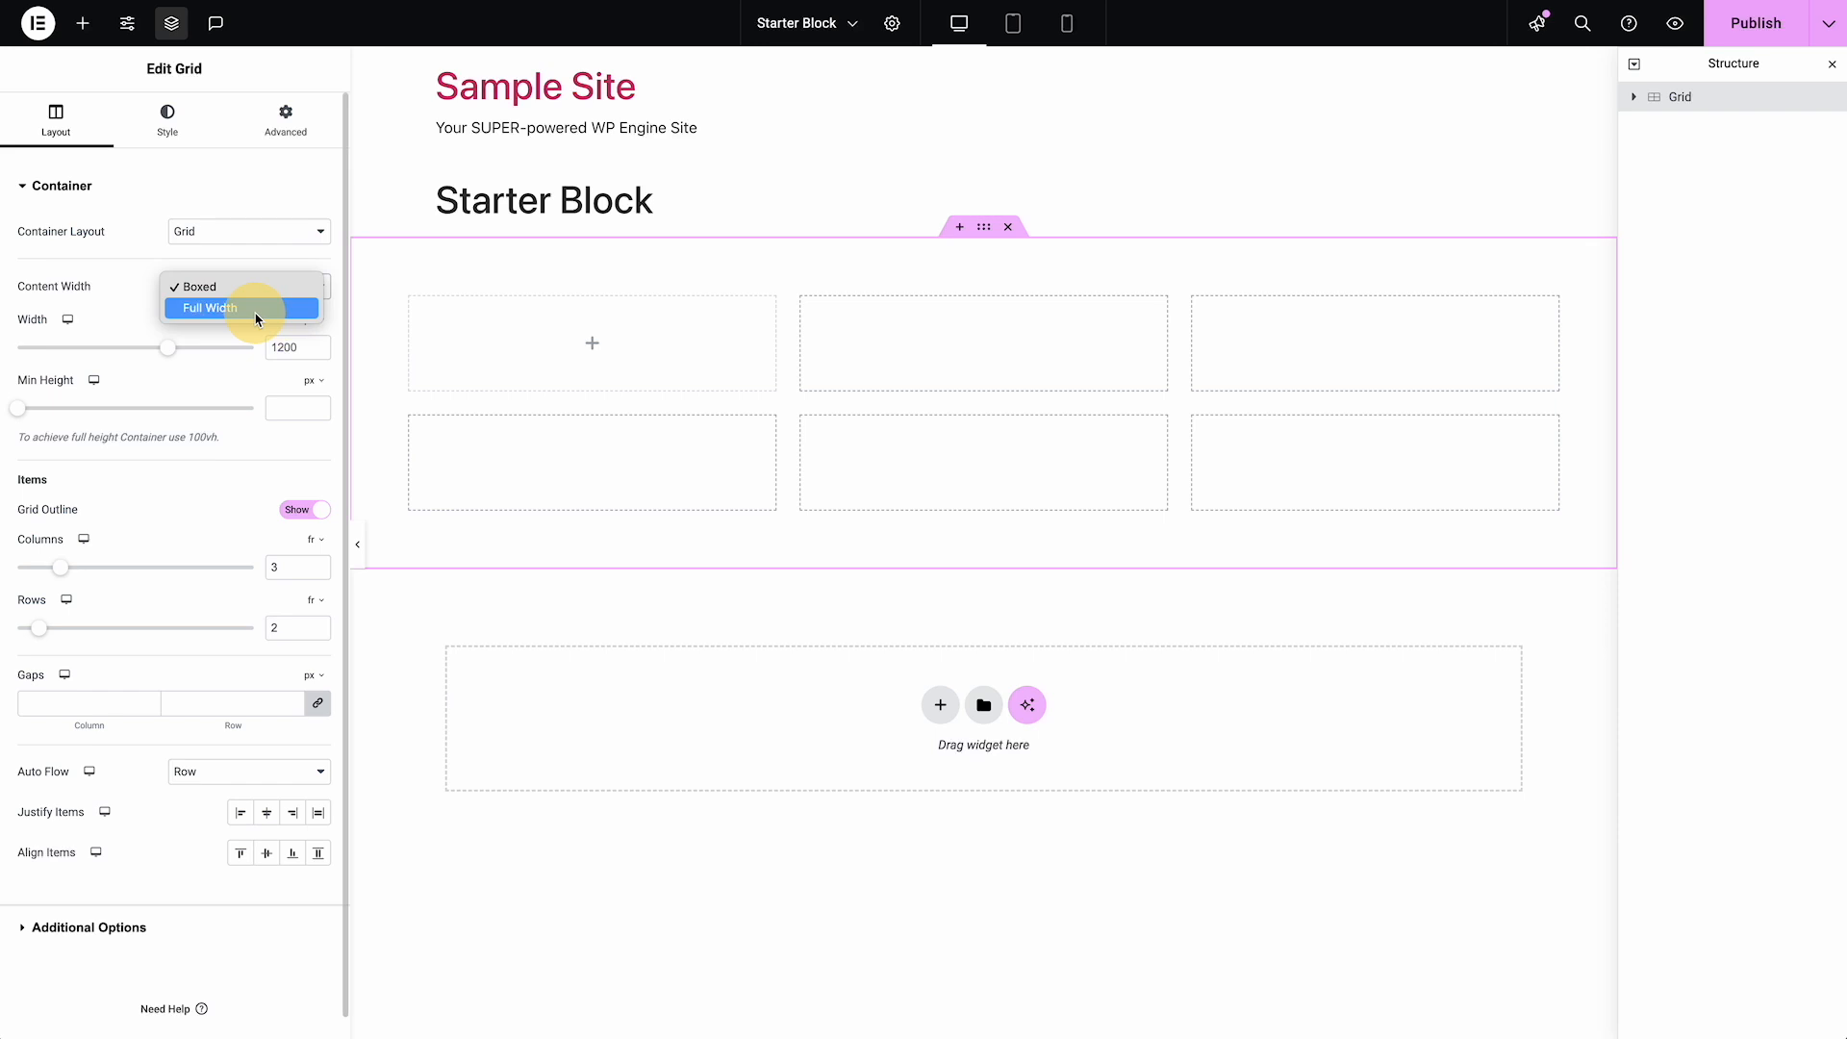
pyautogui.click(258, 309)
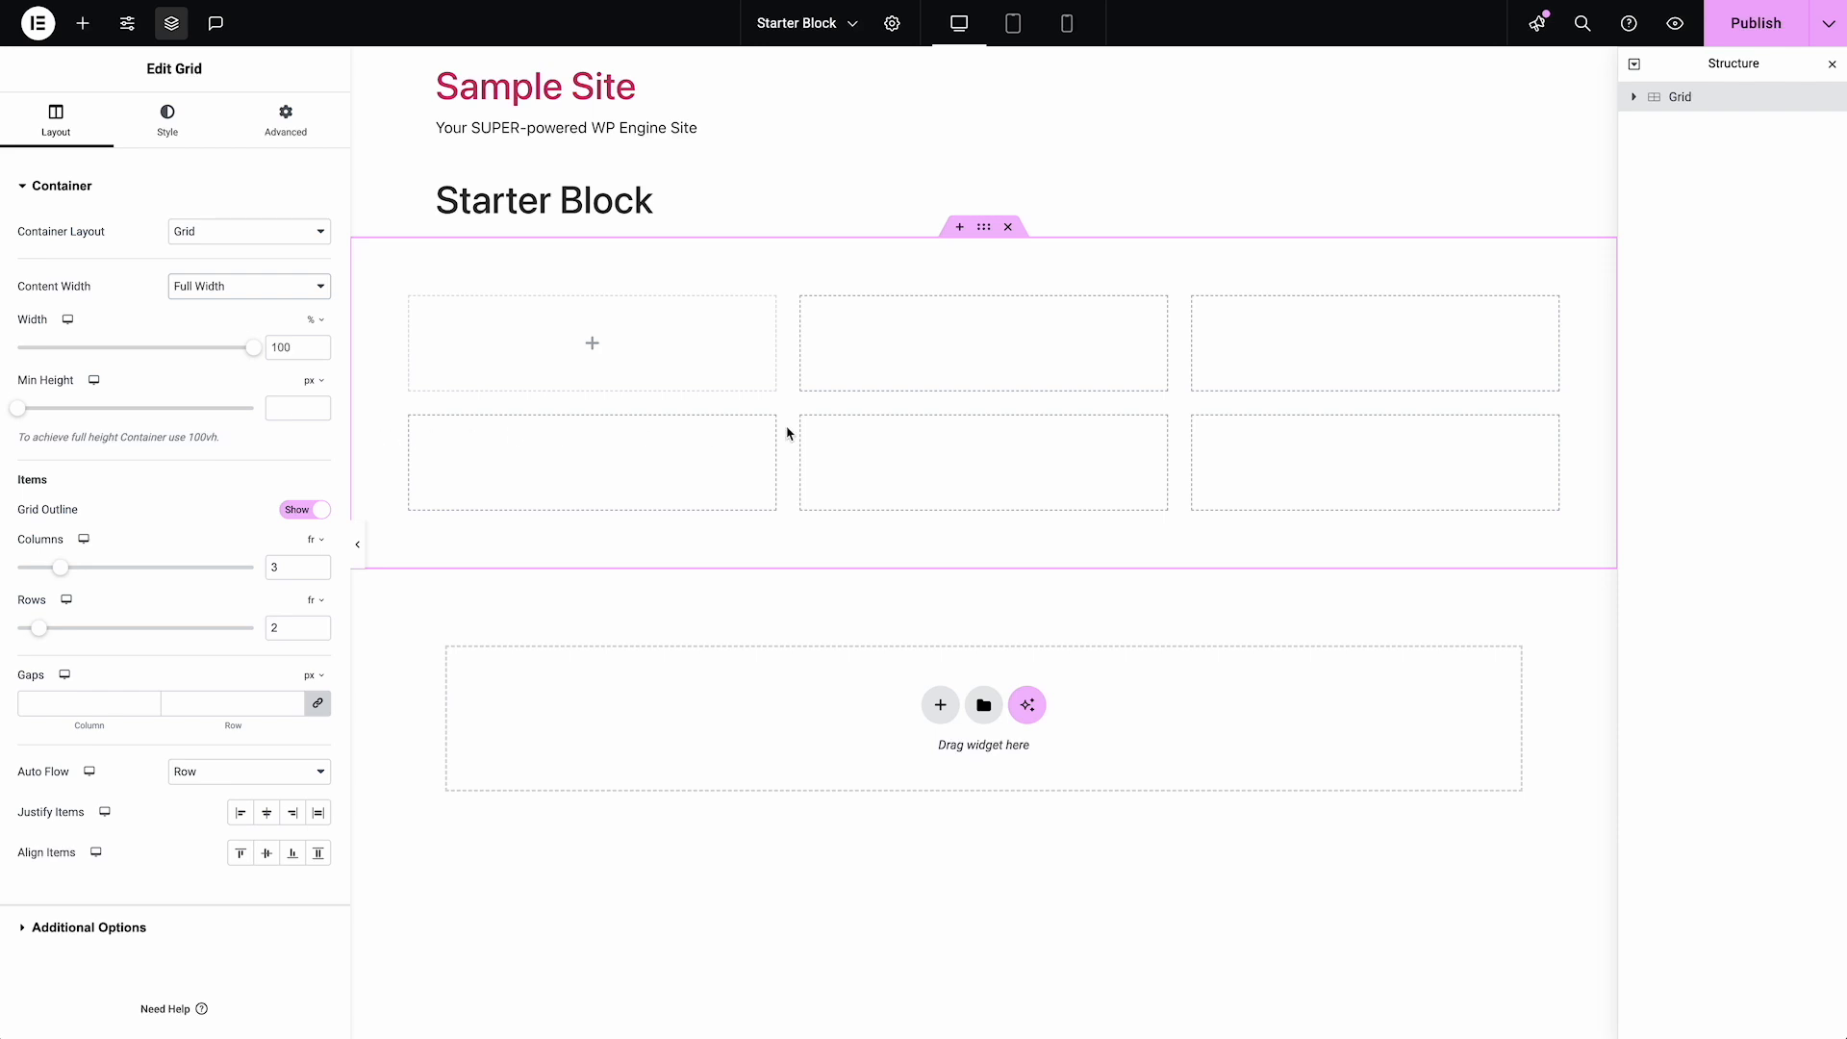
pyautogui.click(278, 136)
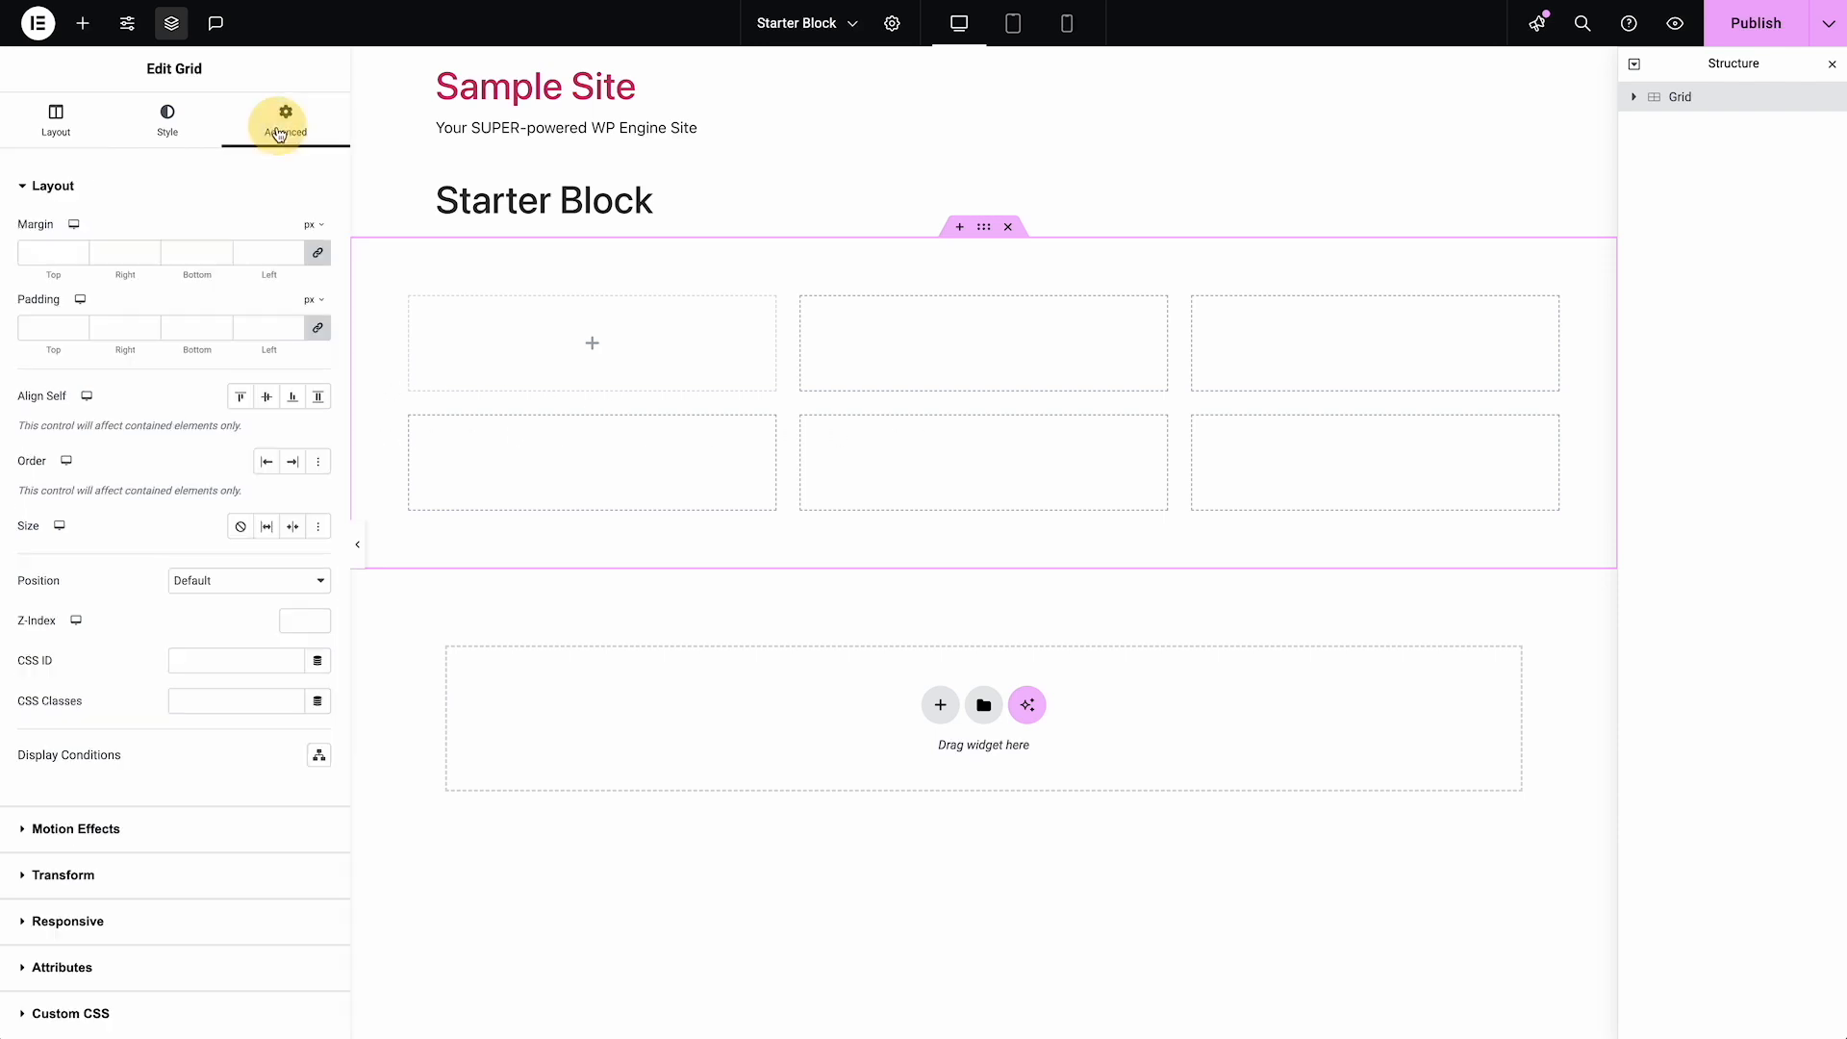
pyautogui.click(265, 328)
pyautogui.write('0')
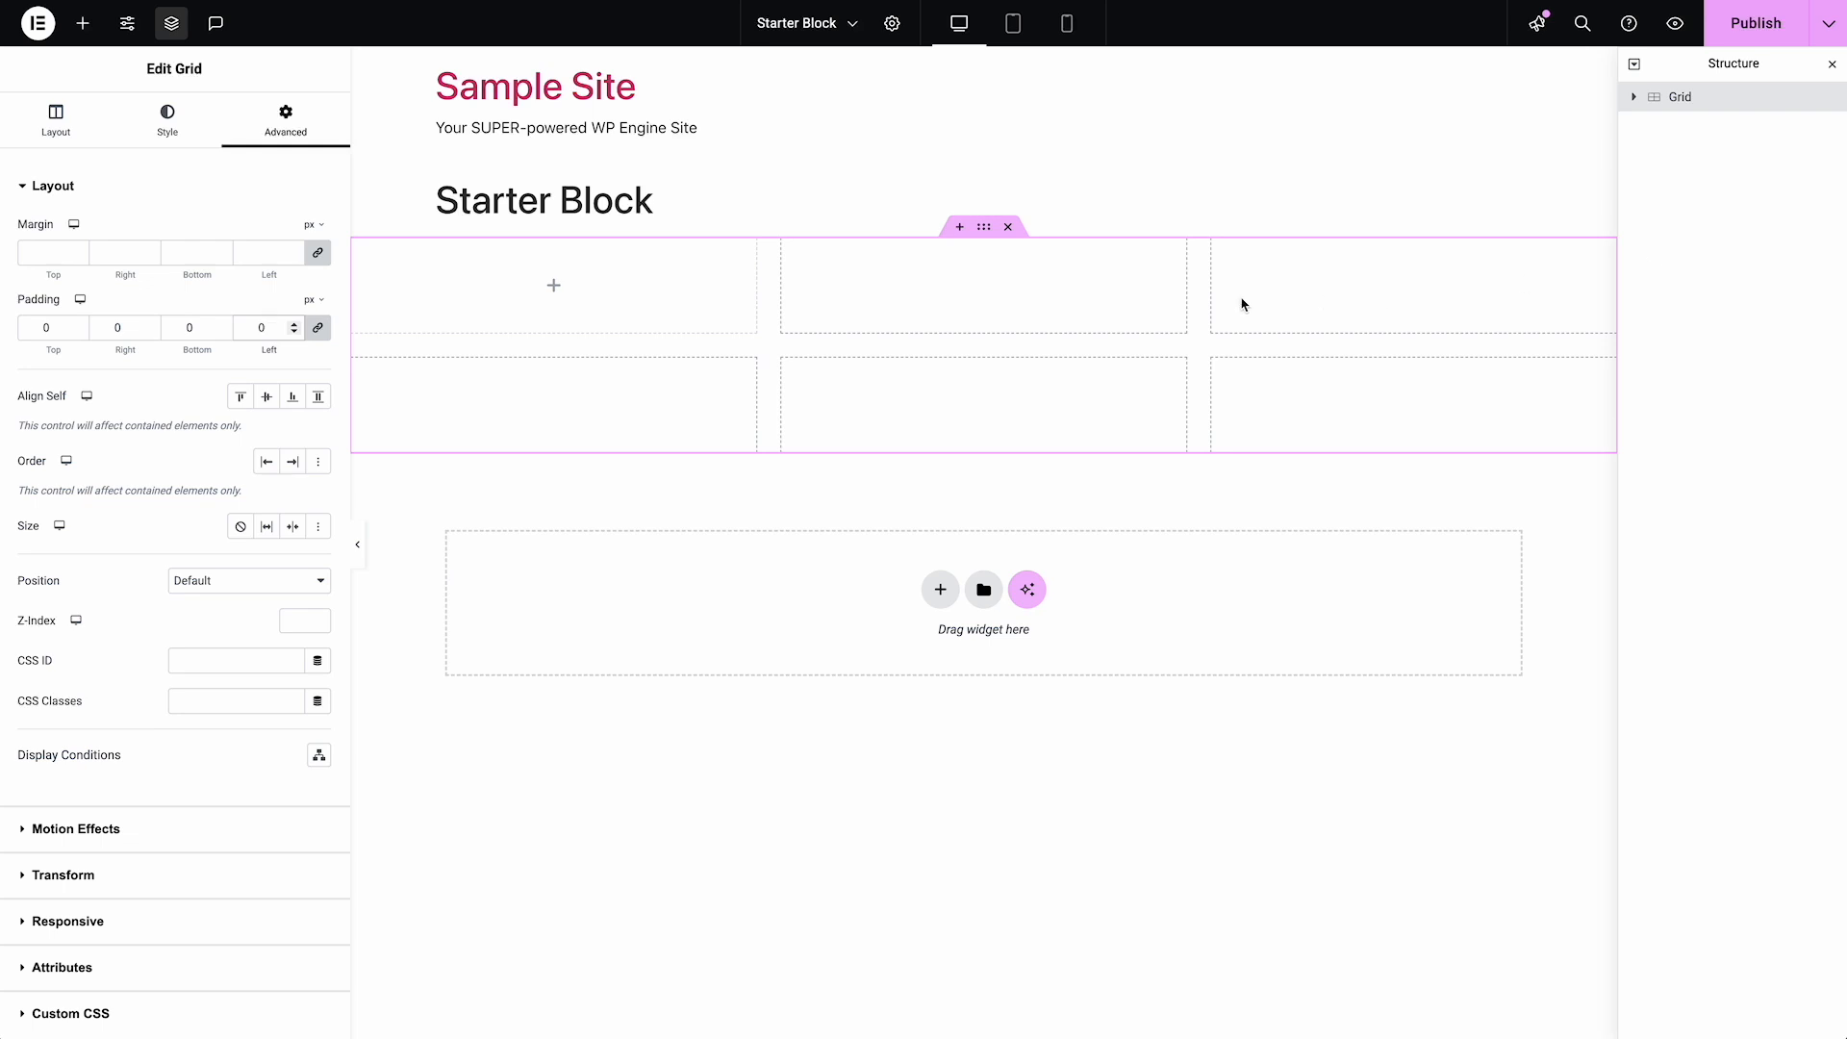
pyautogui.press('BackSpace')
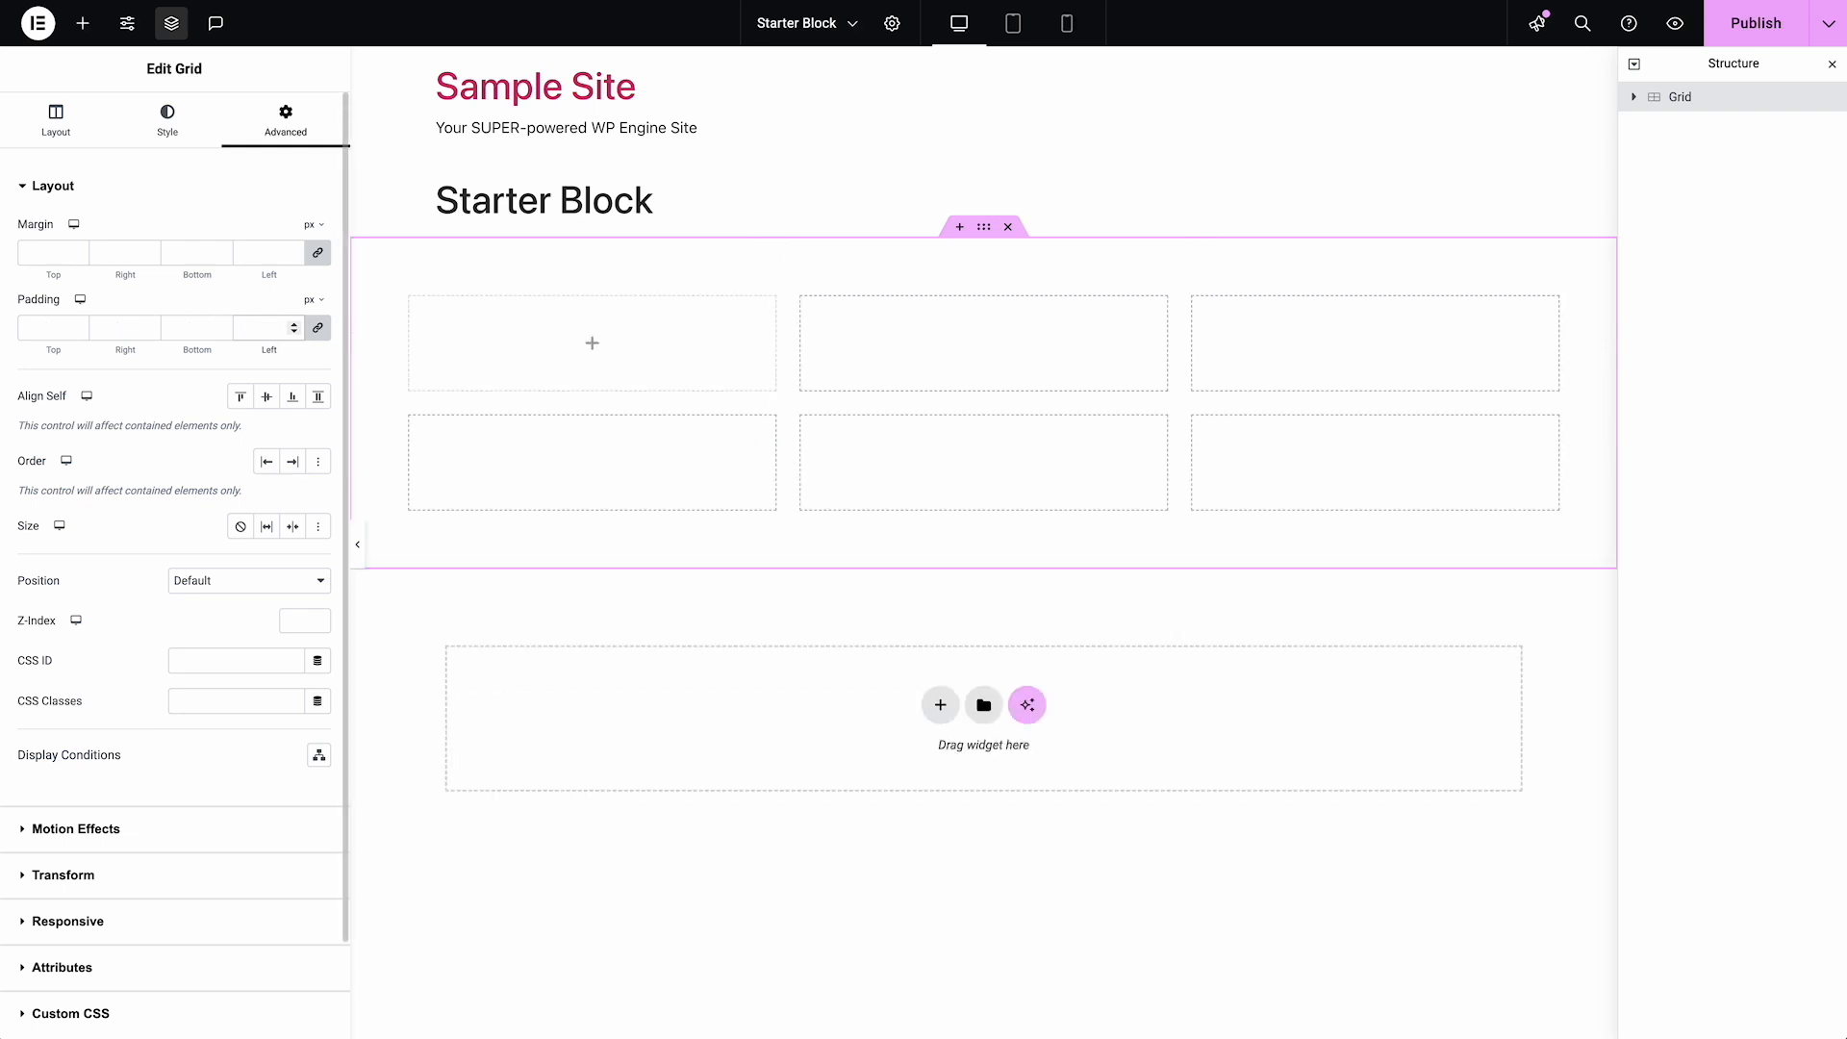
# Return the grid's content width to Boxed, keeping the Grid container layout
pyautogui.click(65, 129)
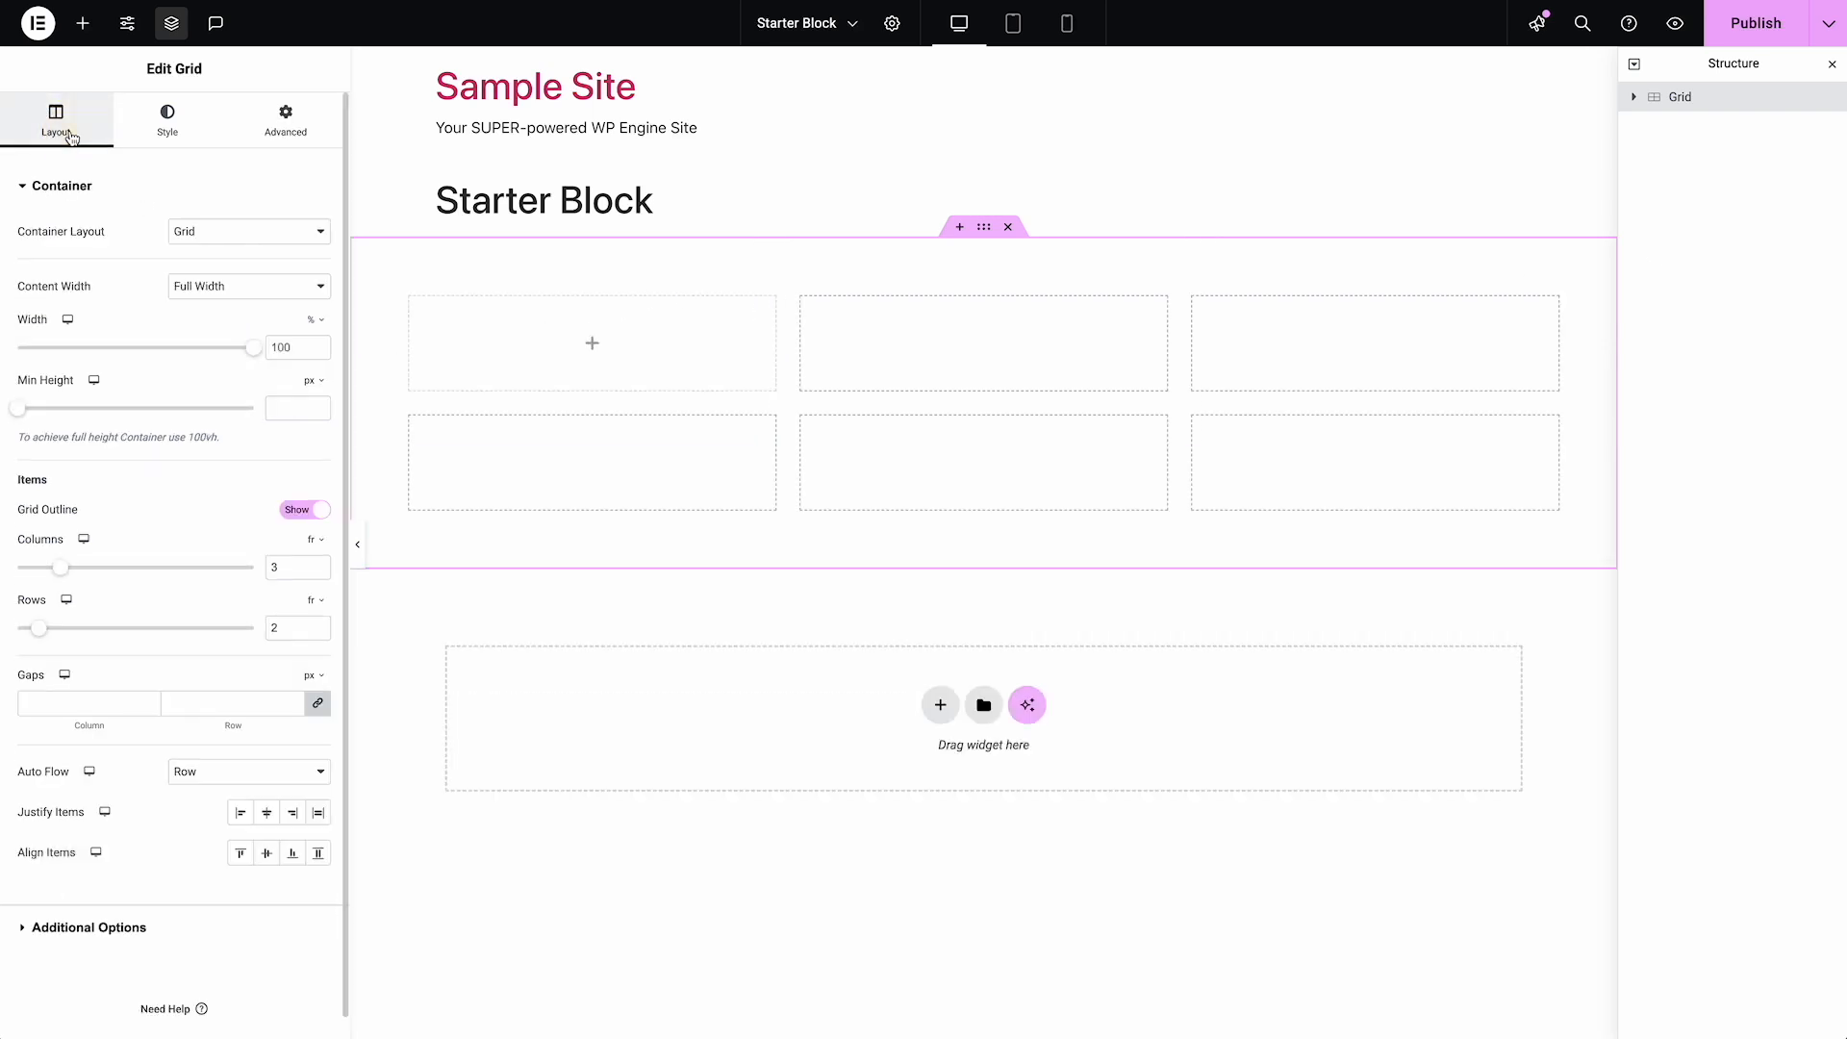
pyautogui.click(220, 235)
pyautogui.click(219, 235)
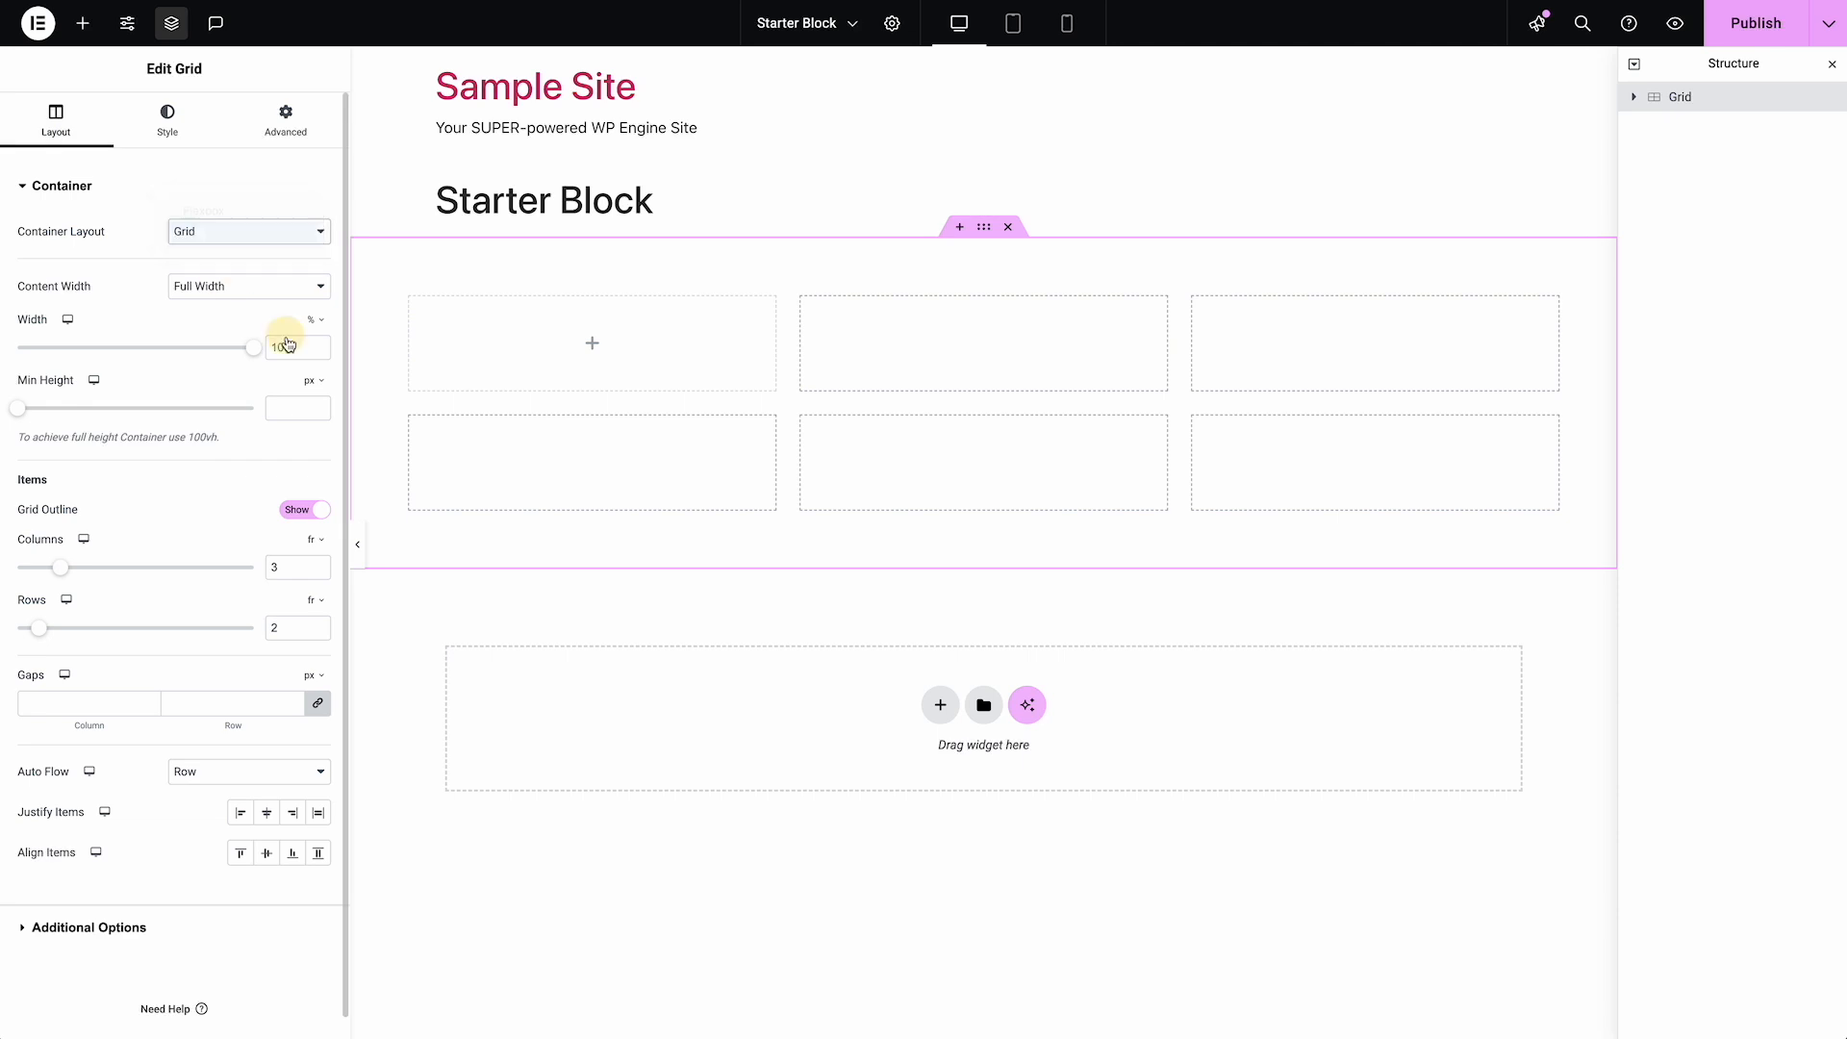
pyautogui.click(245, 287)
pyautogui.click(241, 262)
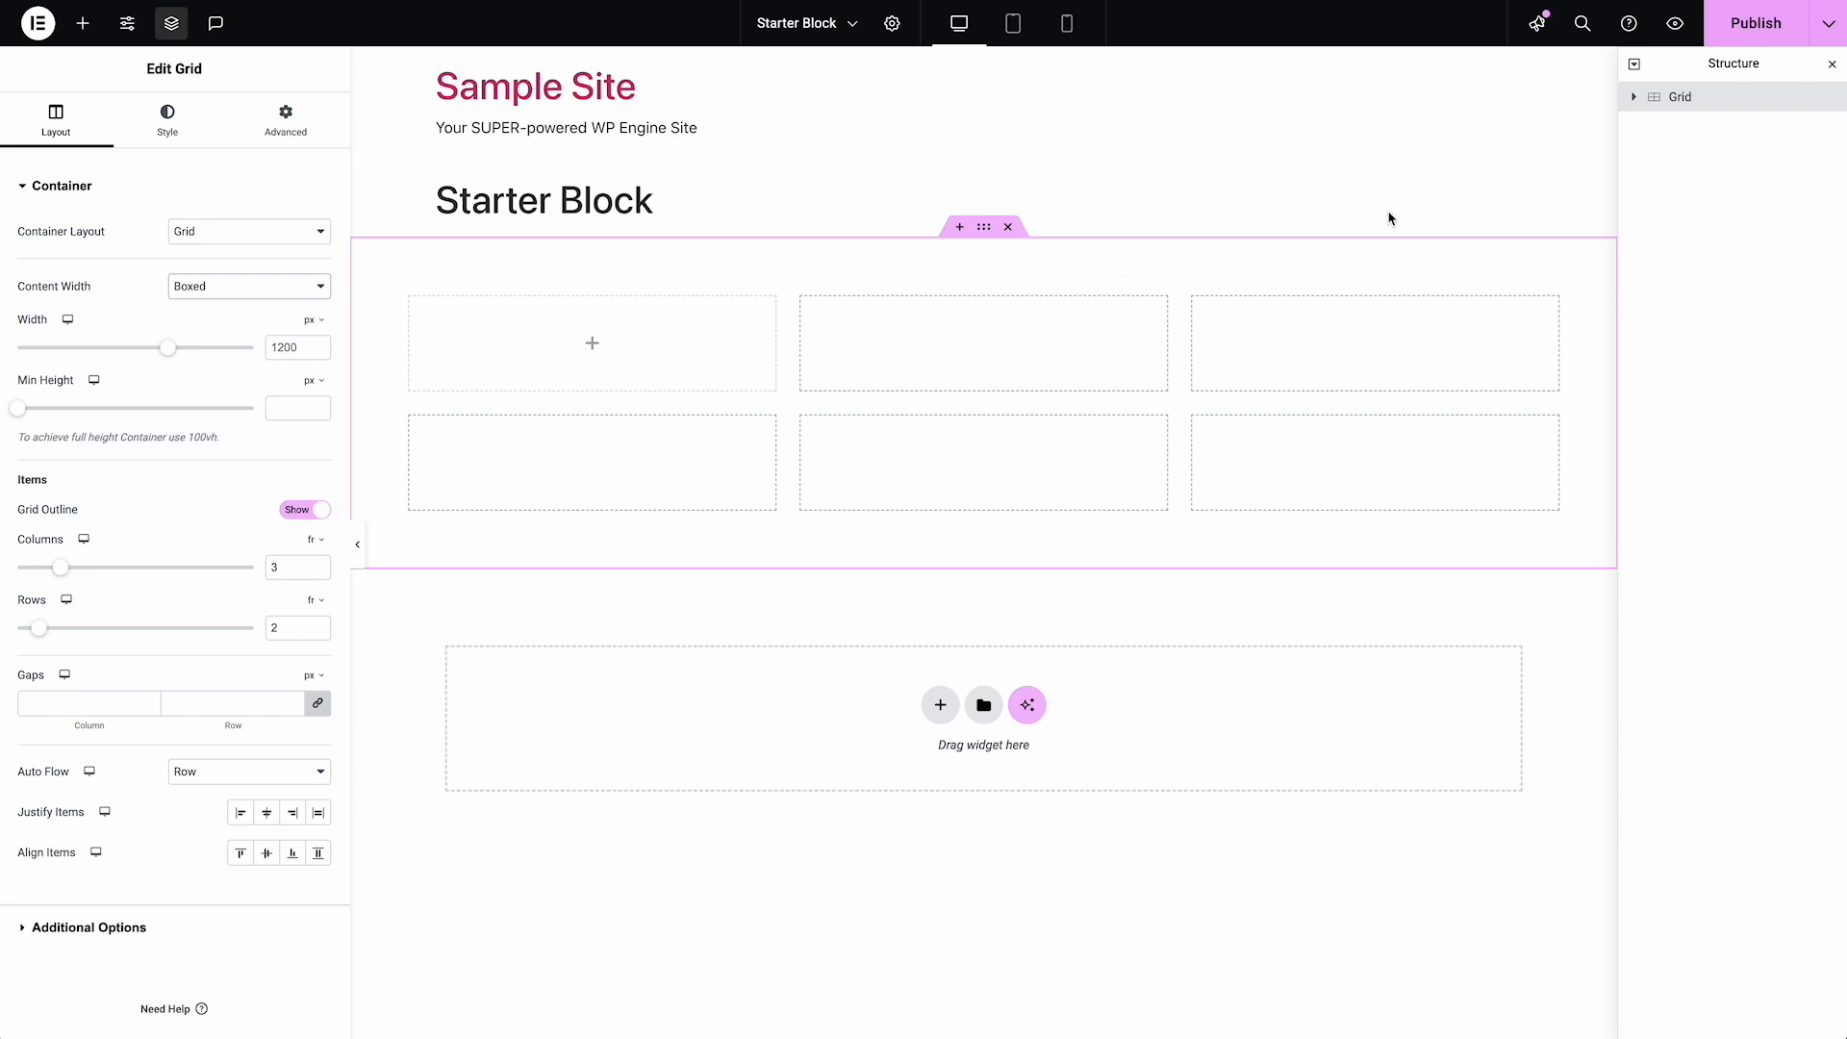
# Set the grid to 12 columns
pyautogui.doubleClick(273, 564)
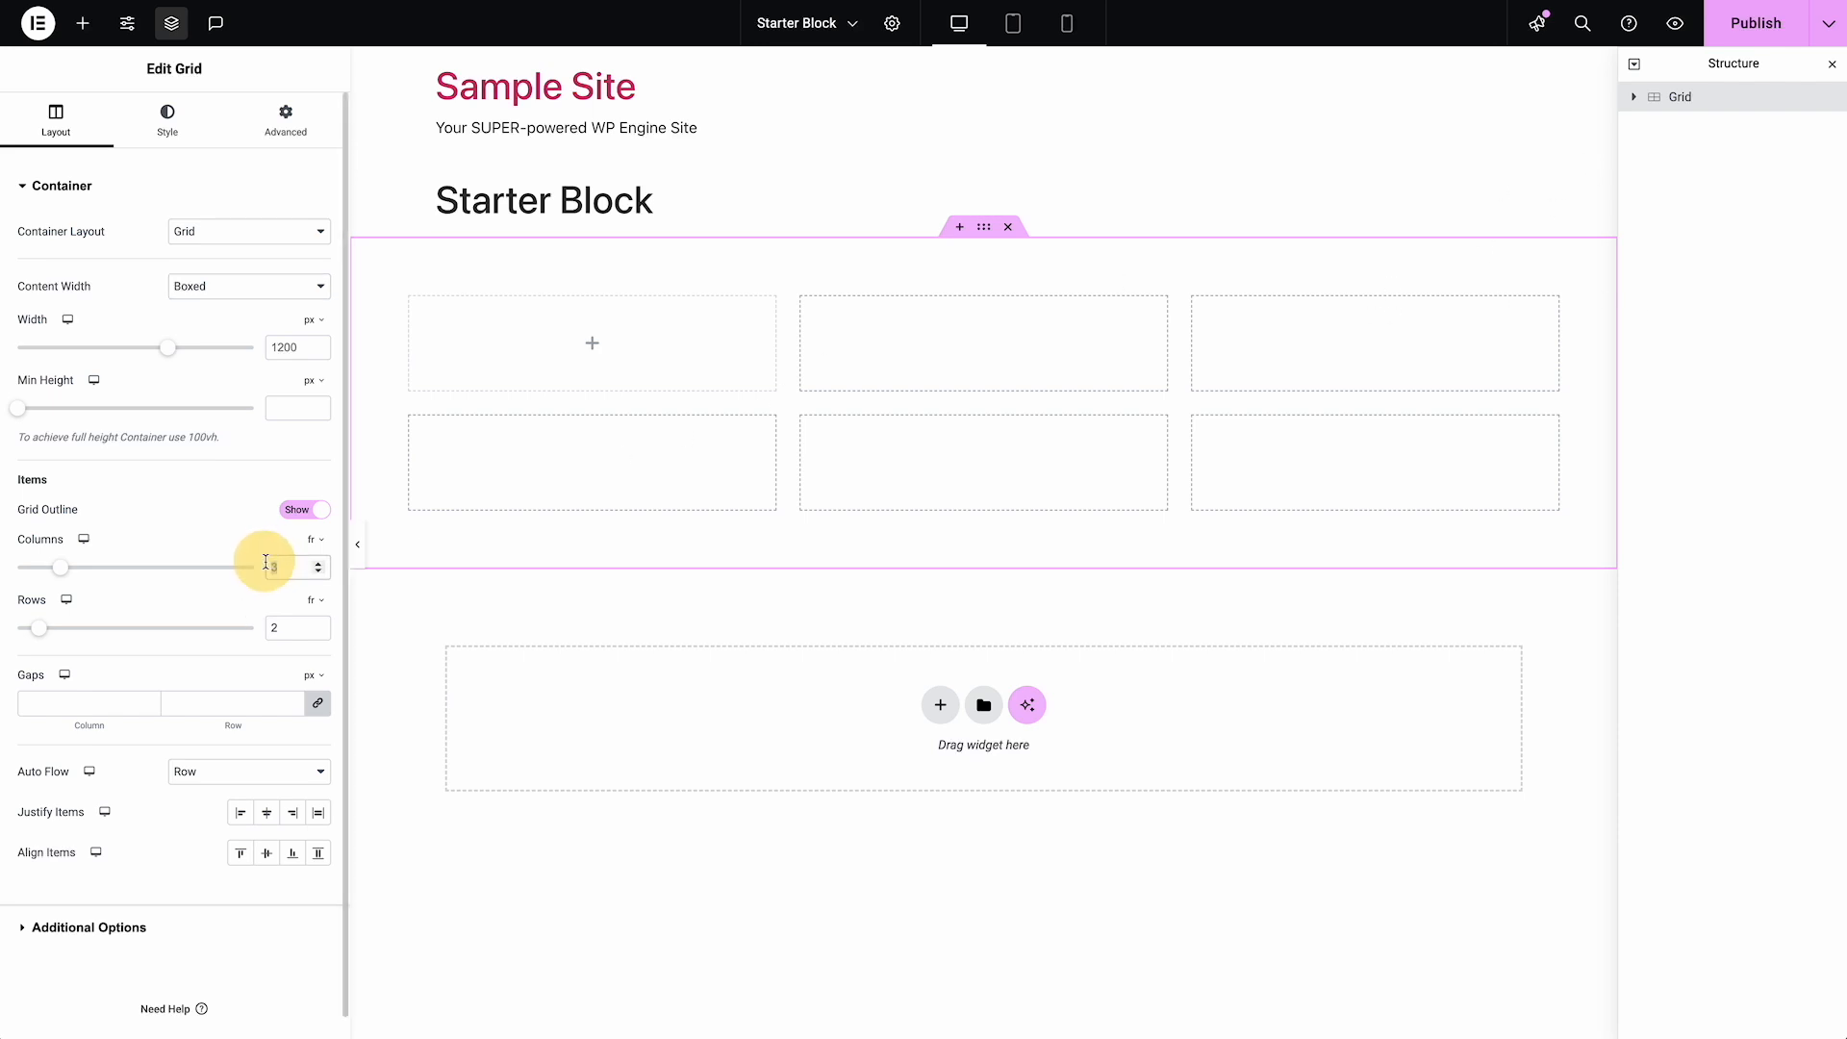
pyautogui.write('12')
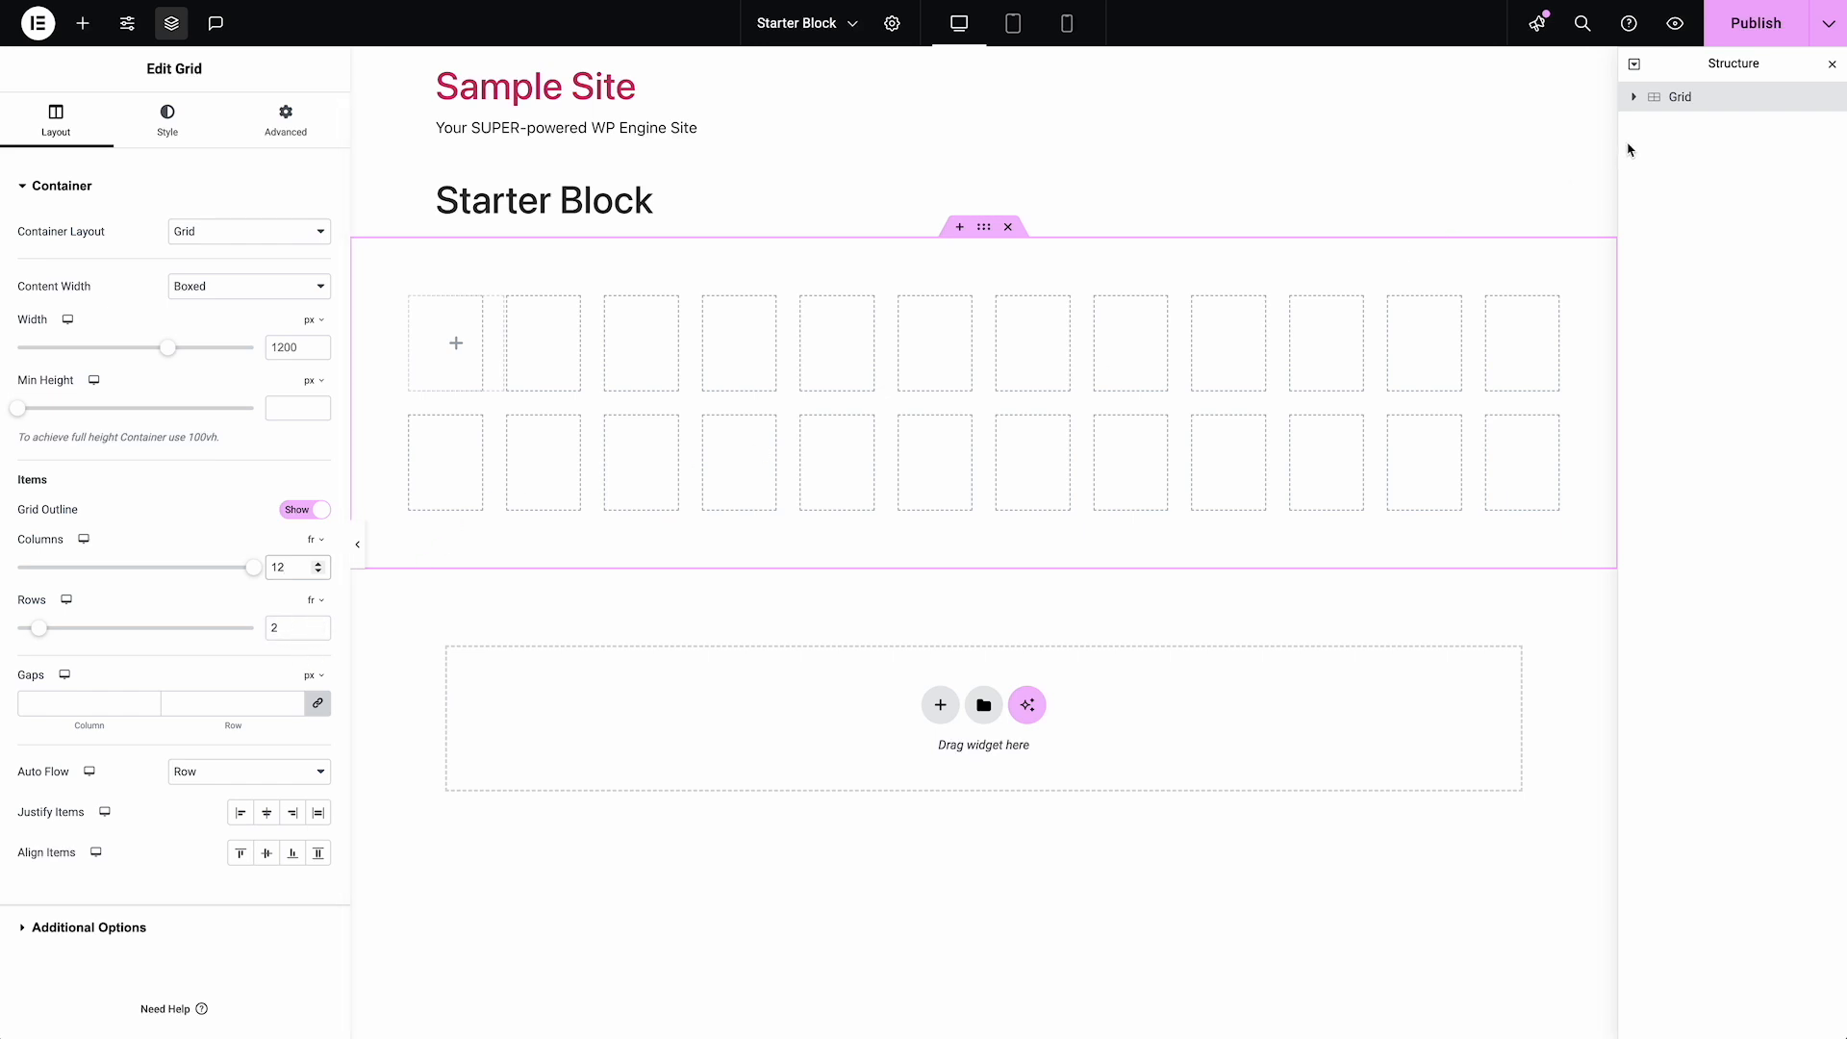
# Try three and four rows in the grid and go back to two
pyautogui.click(318, 623)
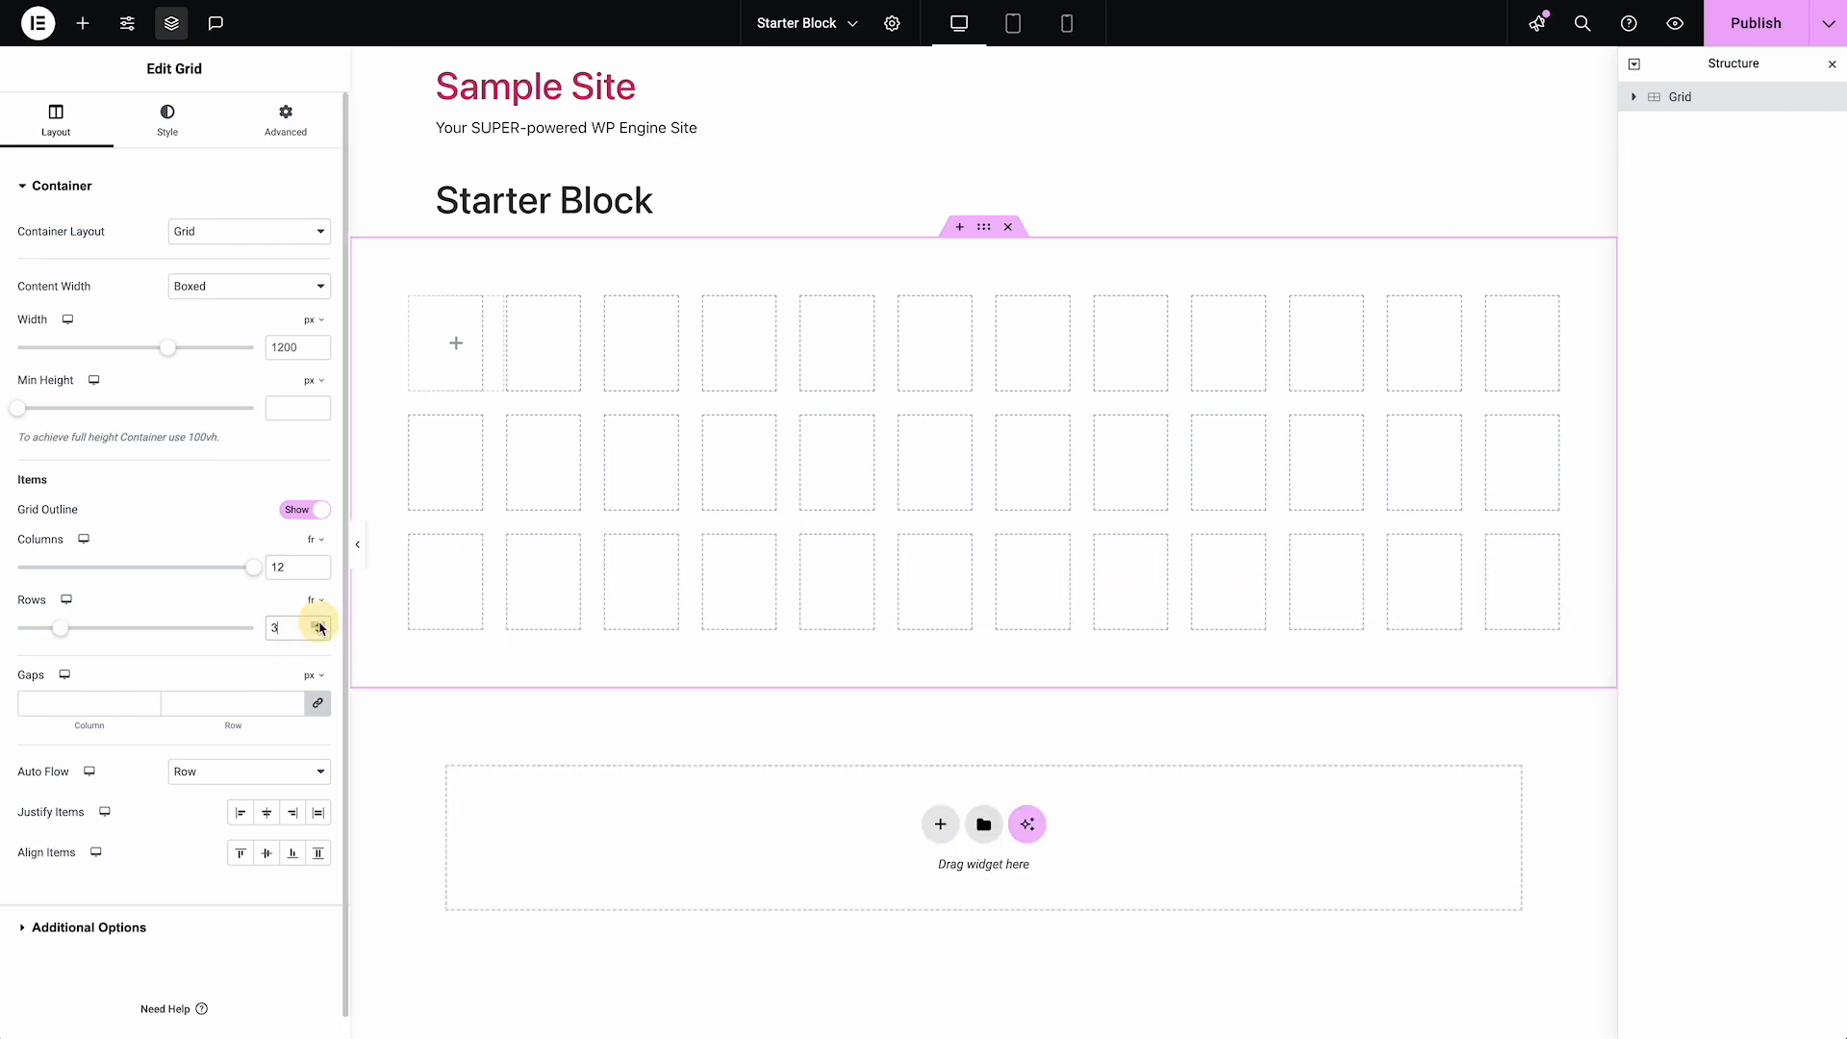
pyautogui.click(319, 624)
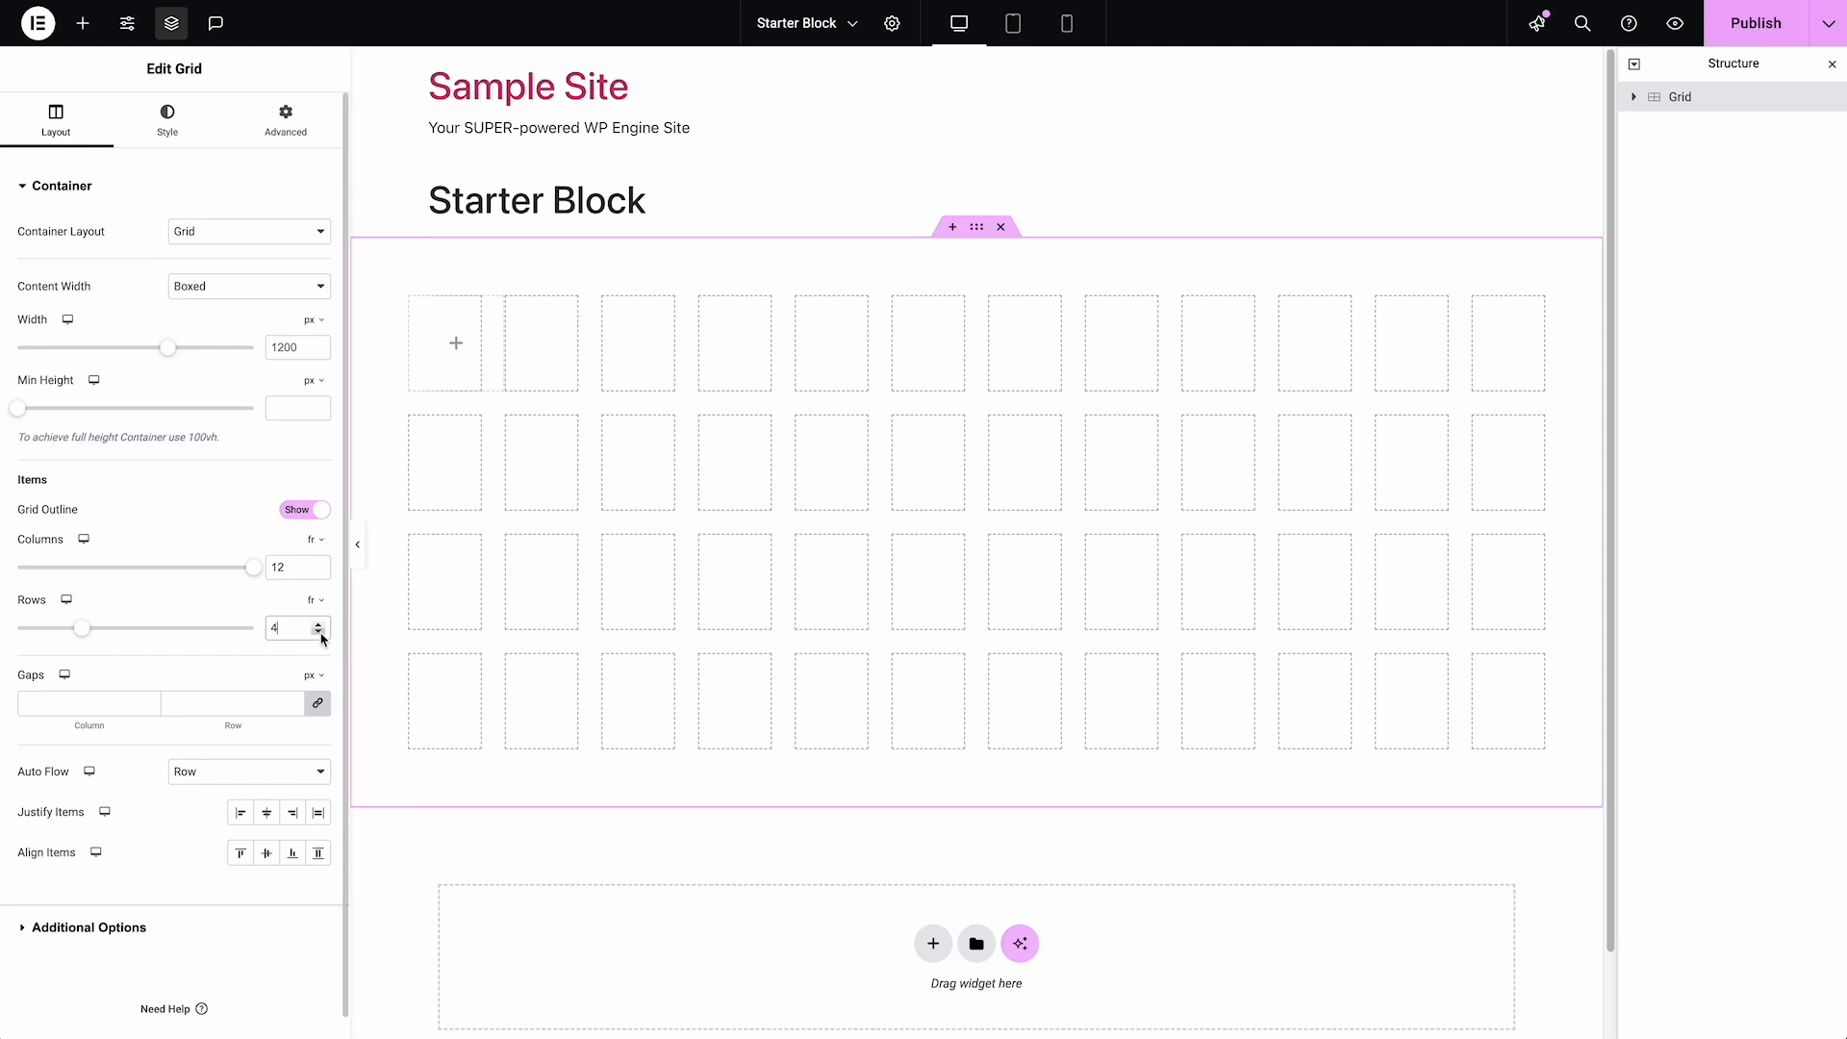
pyautogui.click(319, 633)
pyautogui.click(320, 633)
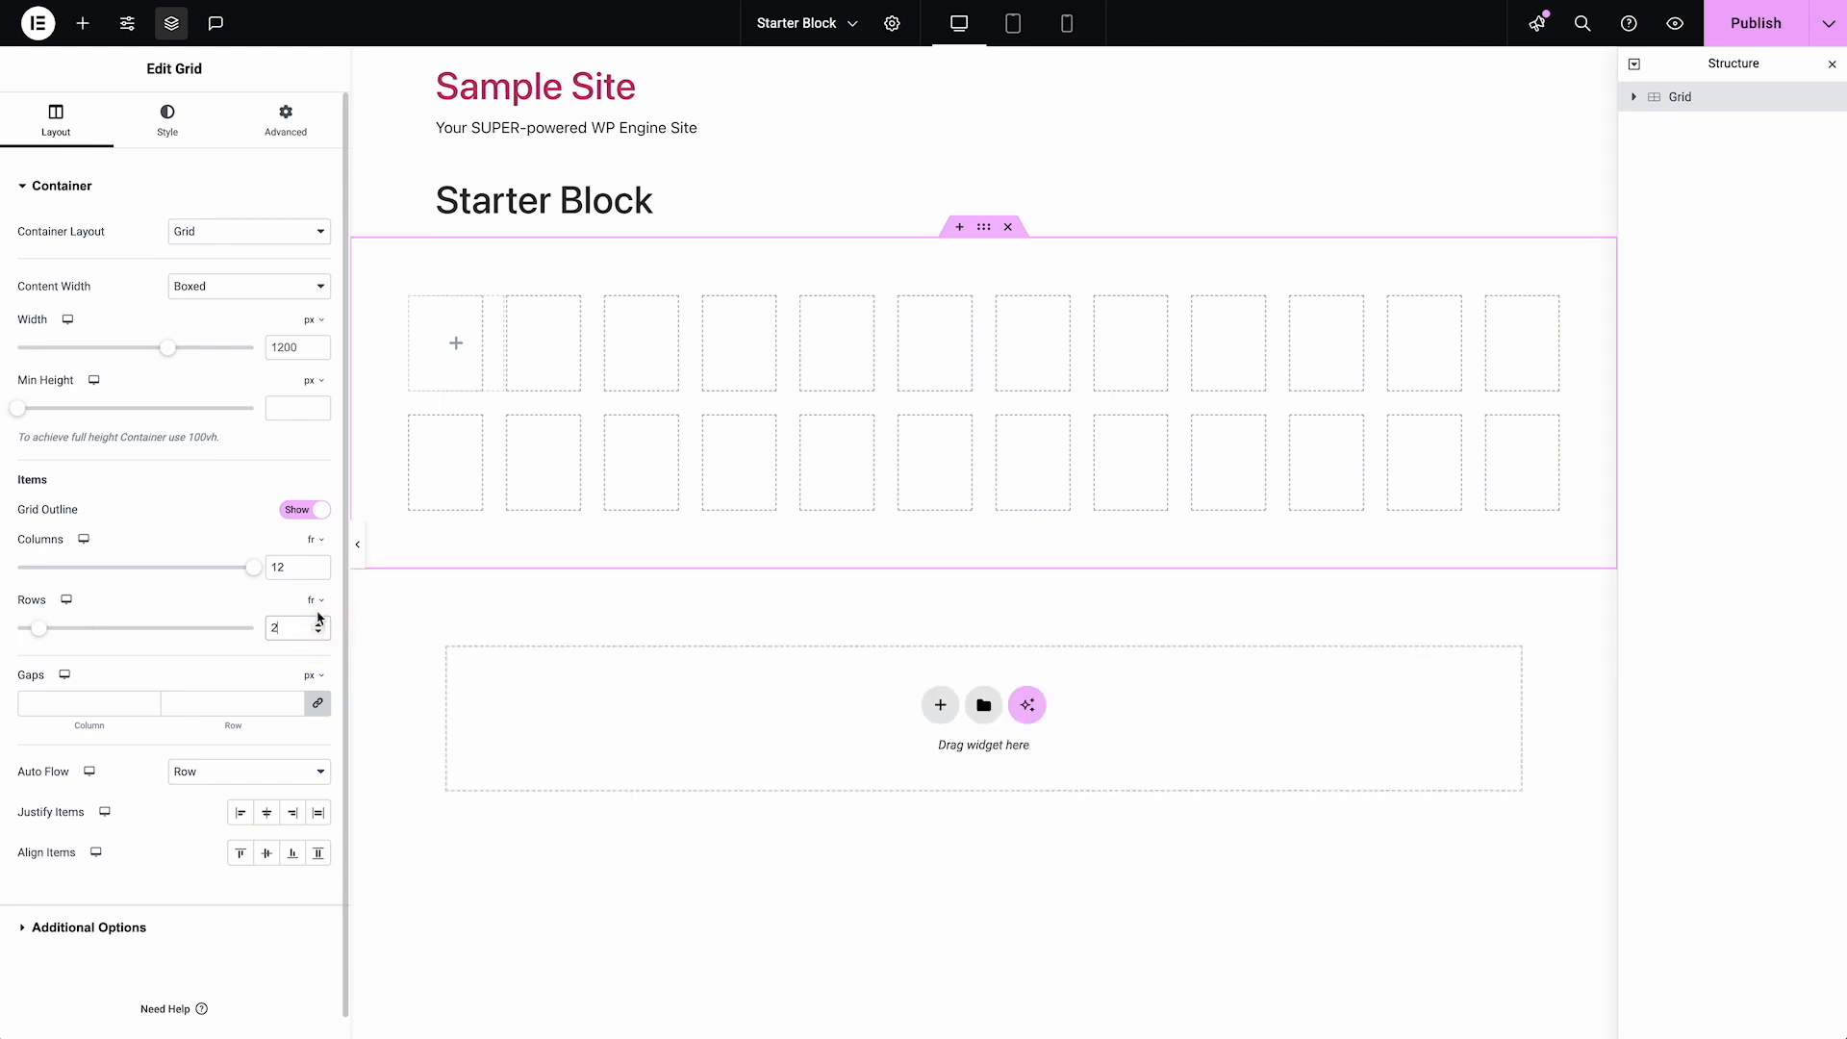
# Switch the grid's row sizing to a custom value and set it to auto
pyautogui.click(315, 601)
pyautogui.click(319, 627)
pyautogui.moveTo(264, 631); pyautogui.dragTo(7, 617)
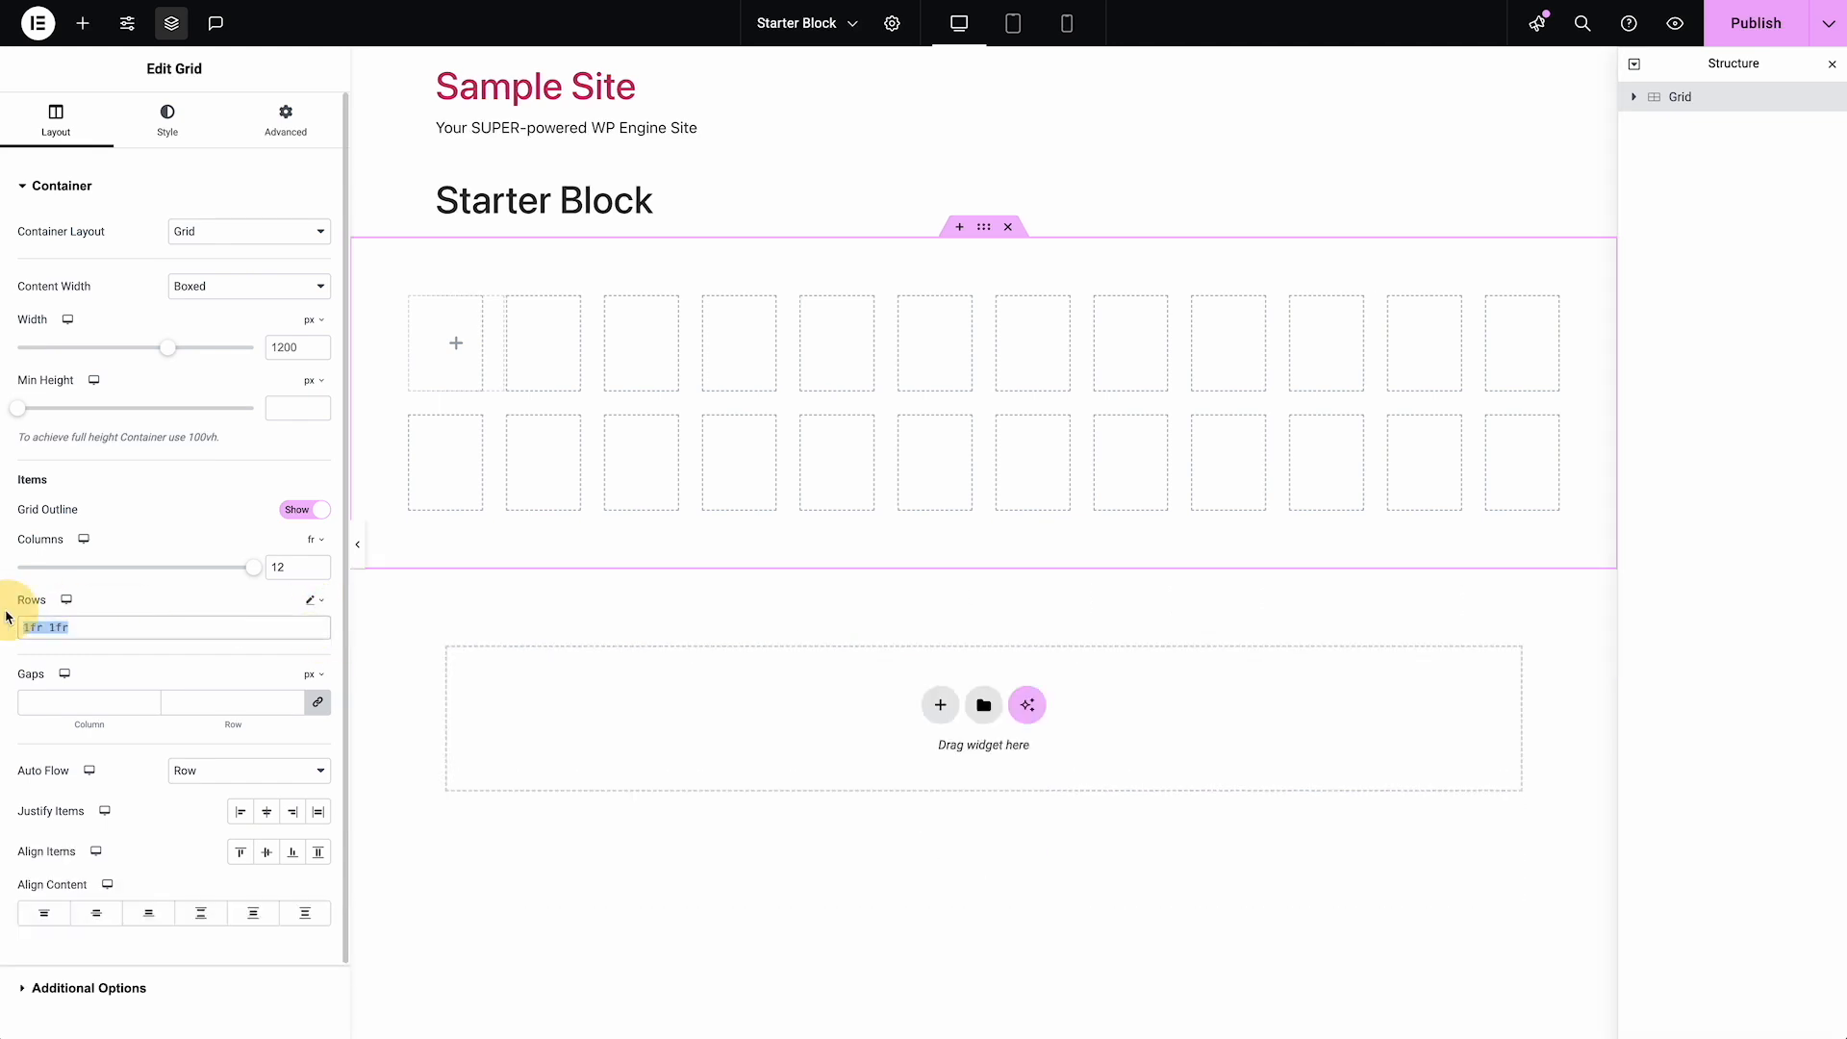
pyautogui.write('auto')
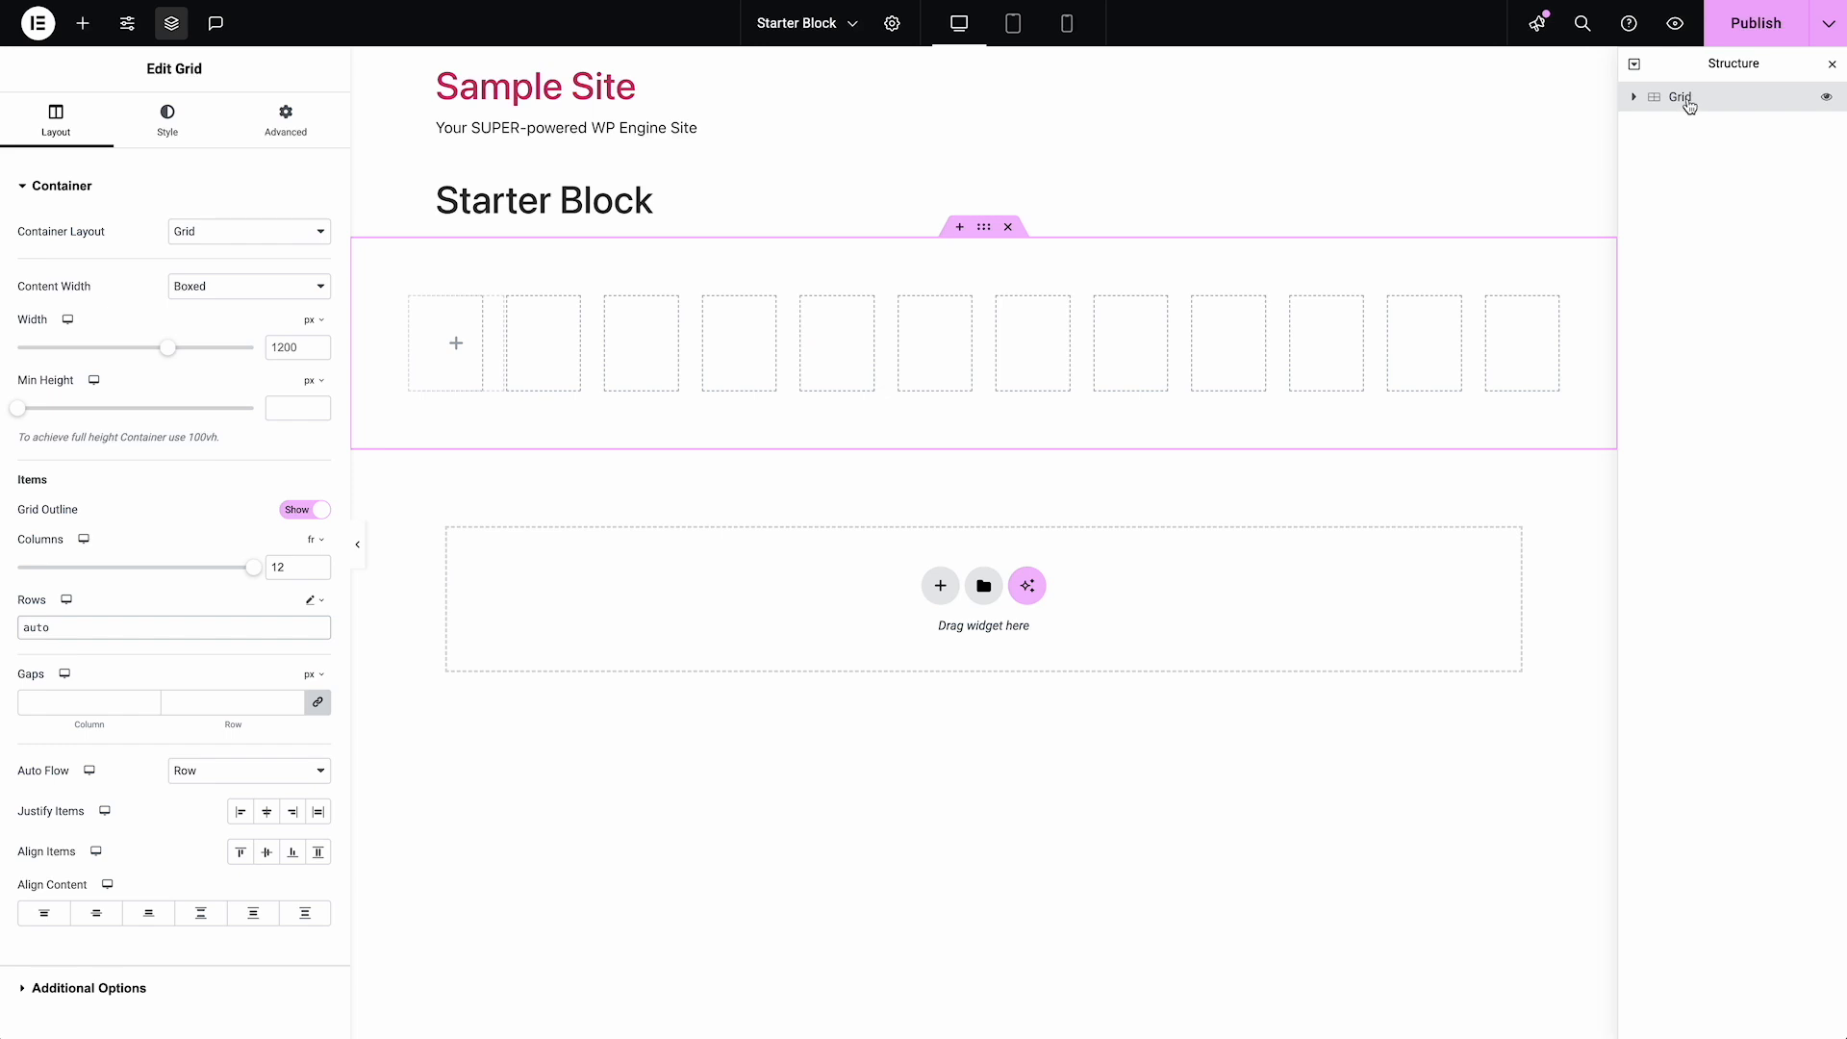
# Give the grid the CSS class kg_block in its advanced settings
pyautogui.click(296, 127)
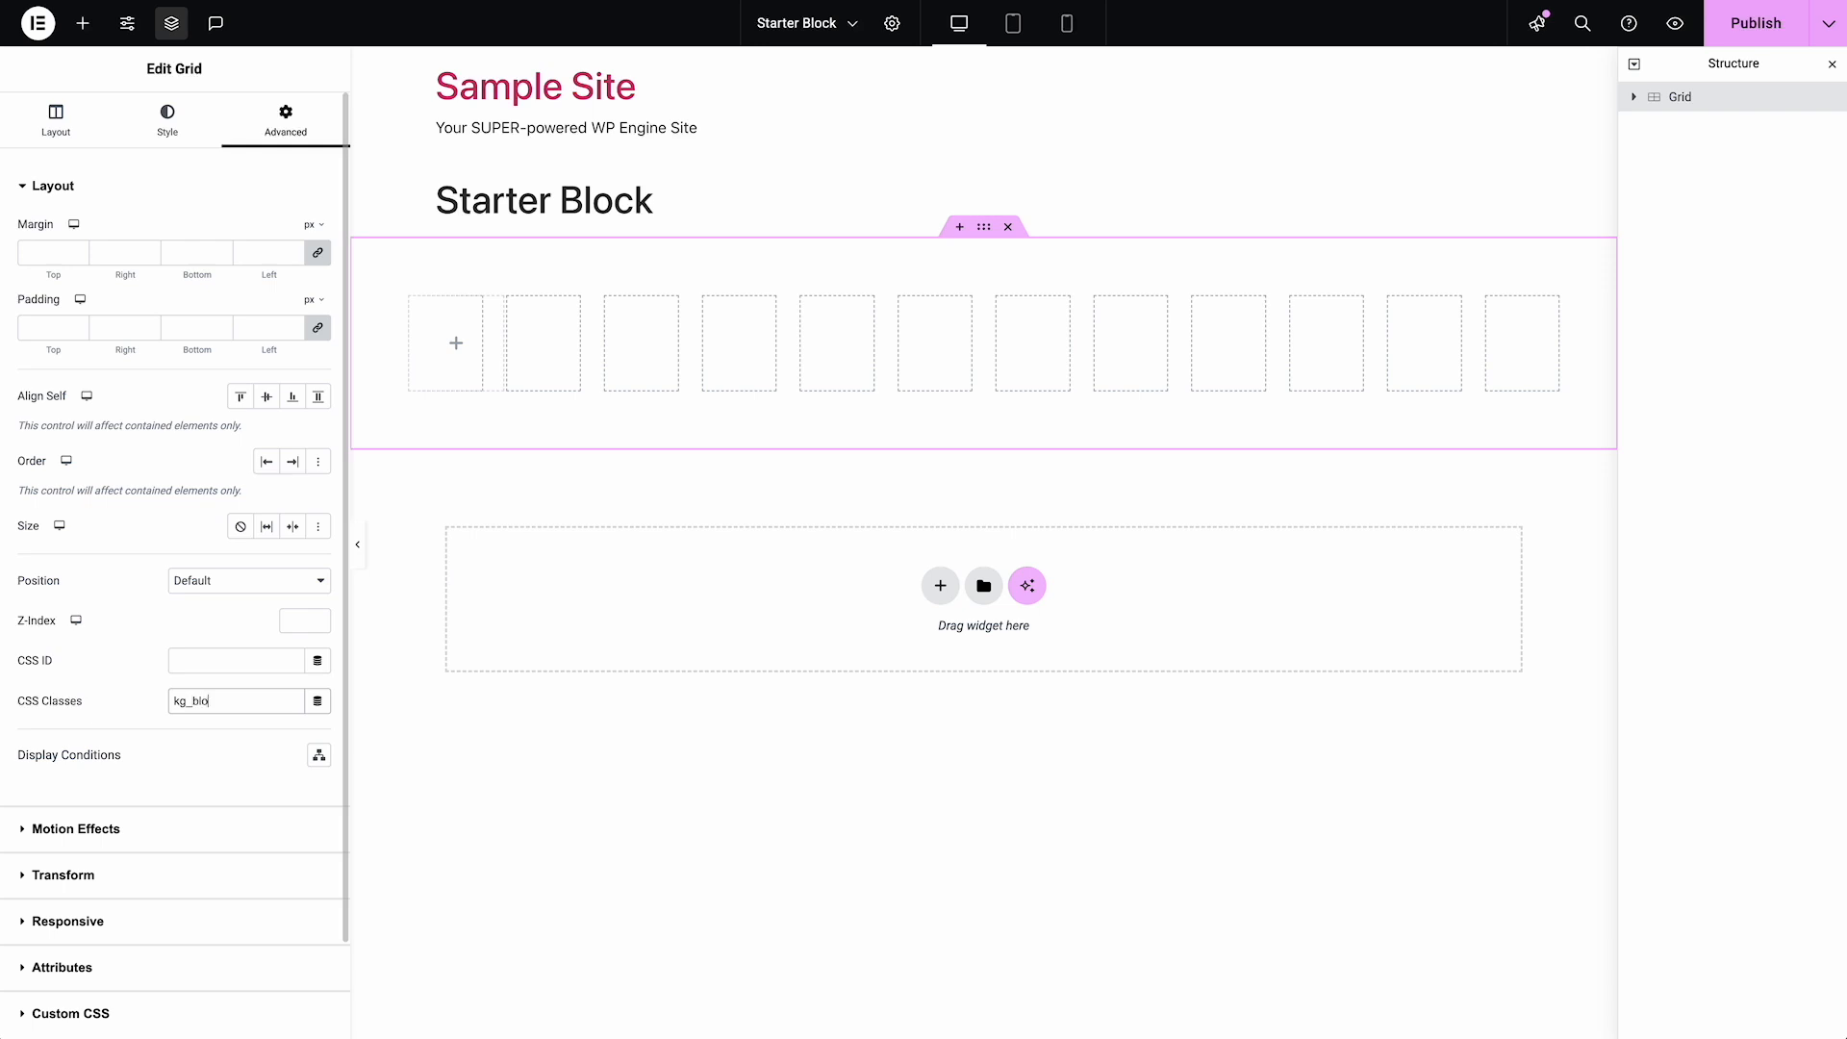
pyautogui.write('ck')
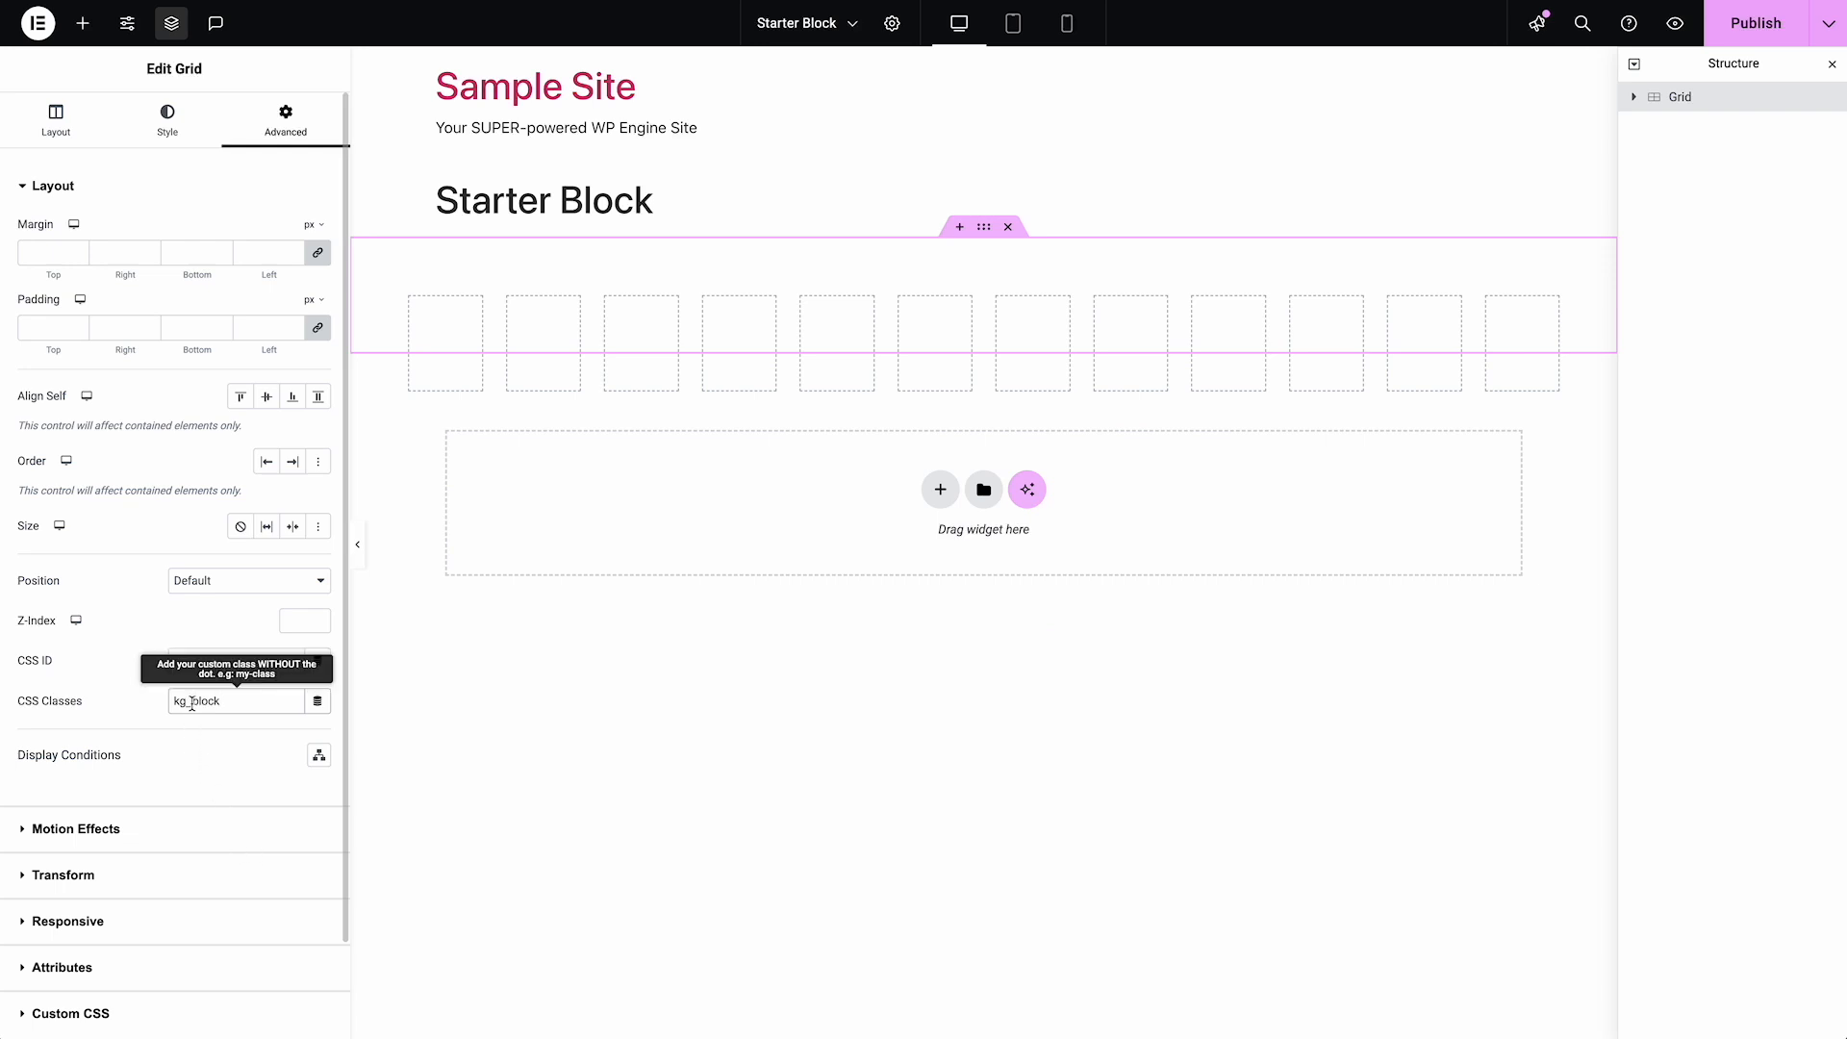
pyautogui.moveTo(192, 703); pyautogui.dragTo(166, 702)
pyautogui.moveTo(240, 702); pyautogui.dragTo(164, 713)
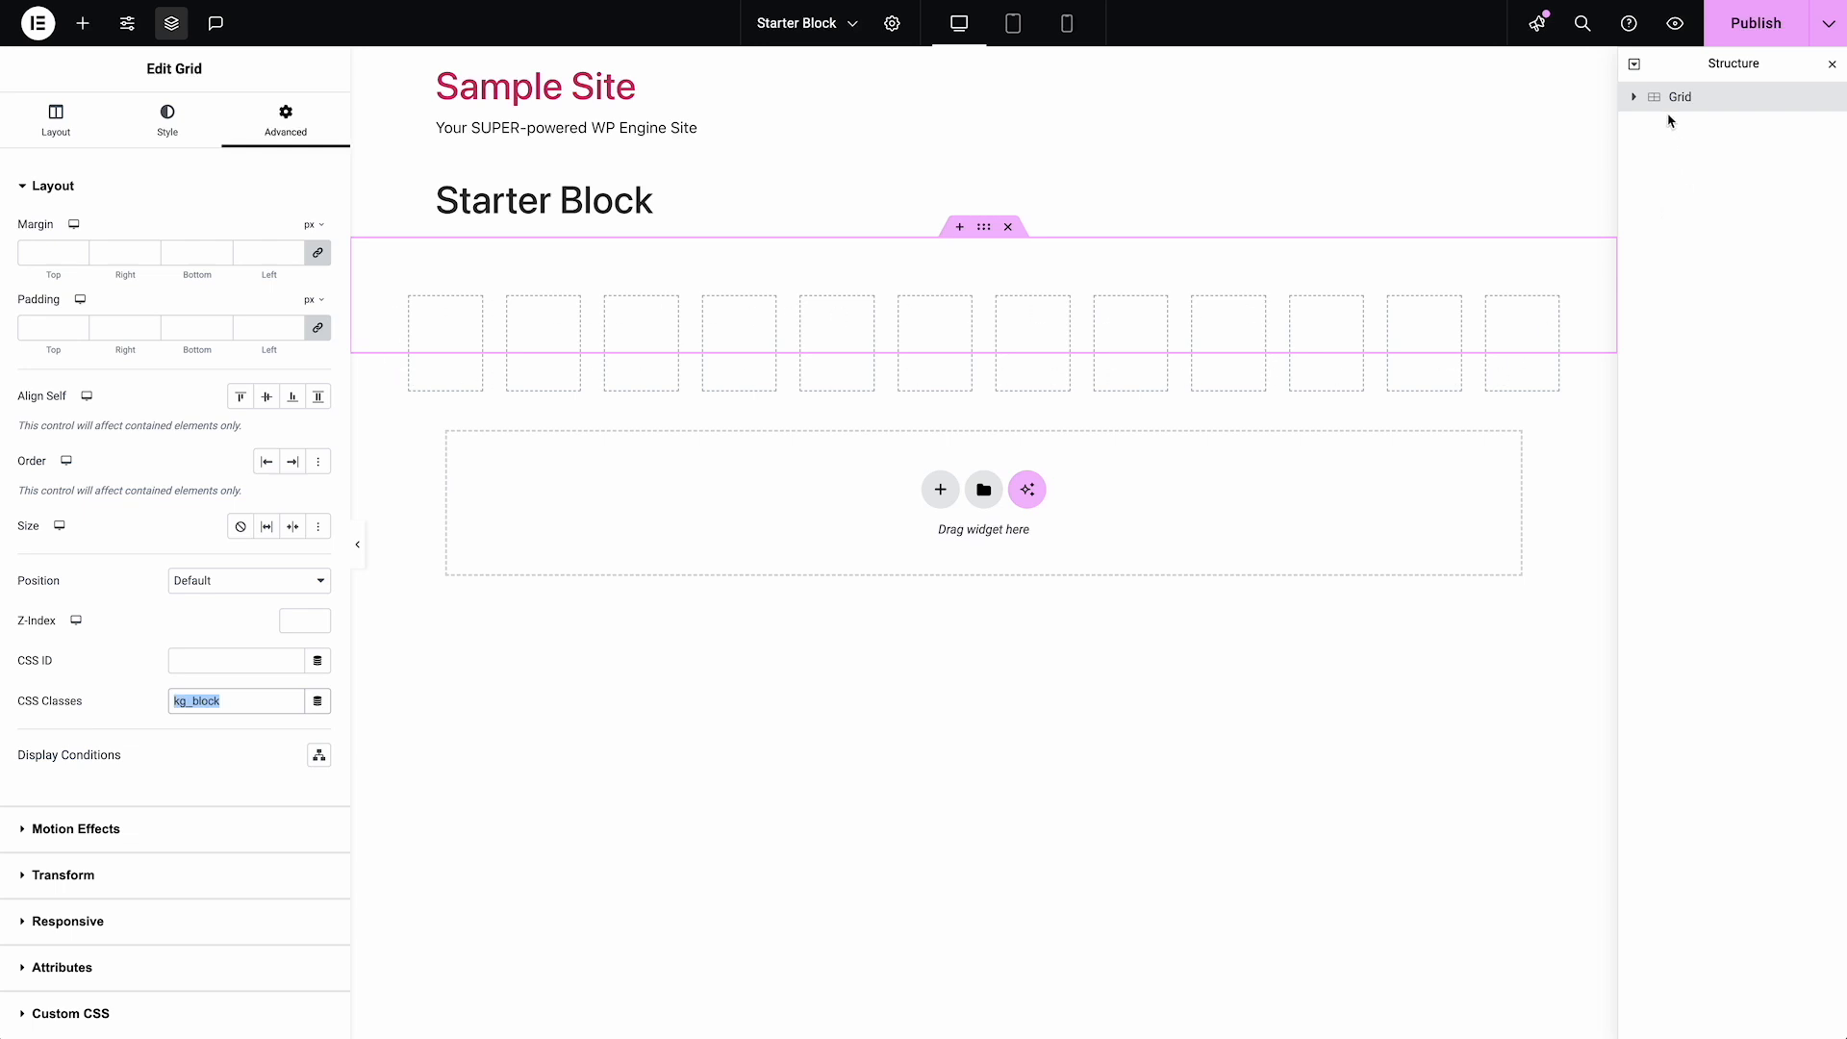
# Expand the Grid in the structure and toggle its grid outline off and on in the layout settings
pyautogui.click(1638, 100)
pyautogui.click(81, 122)
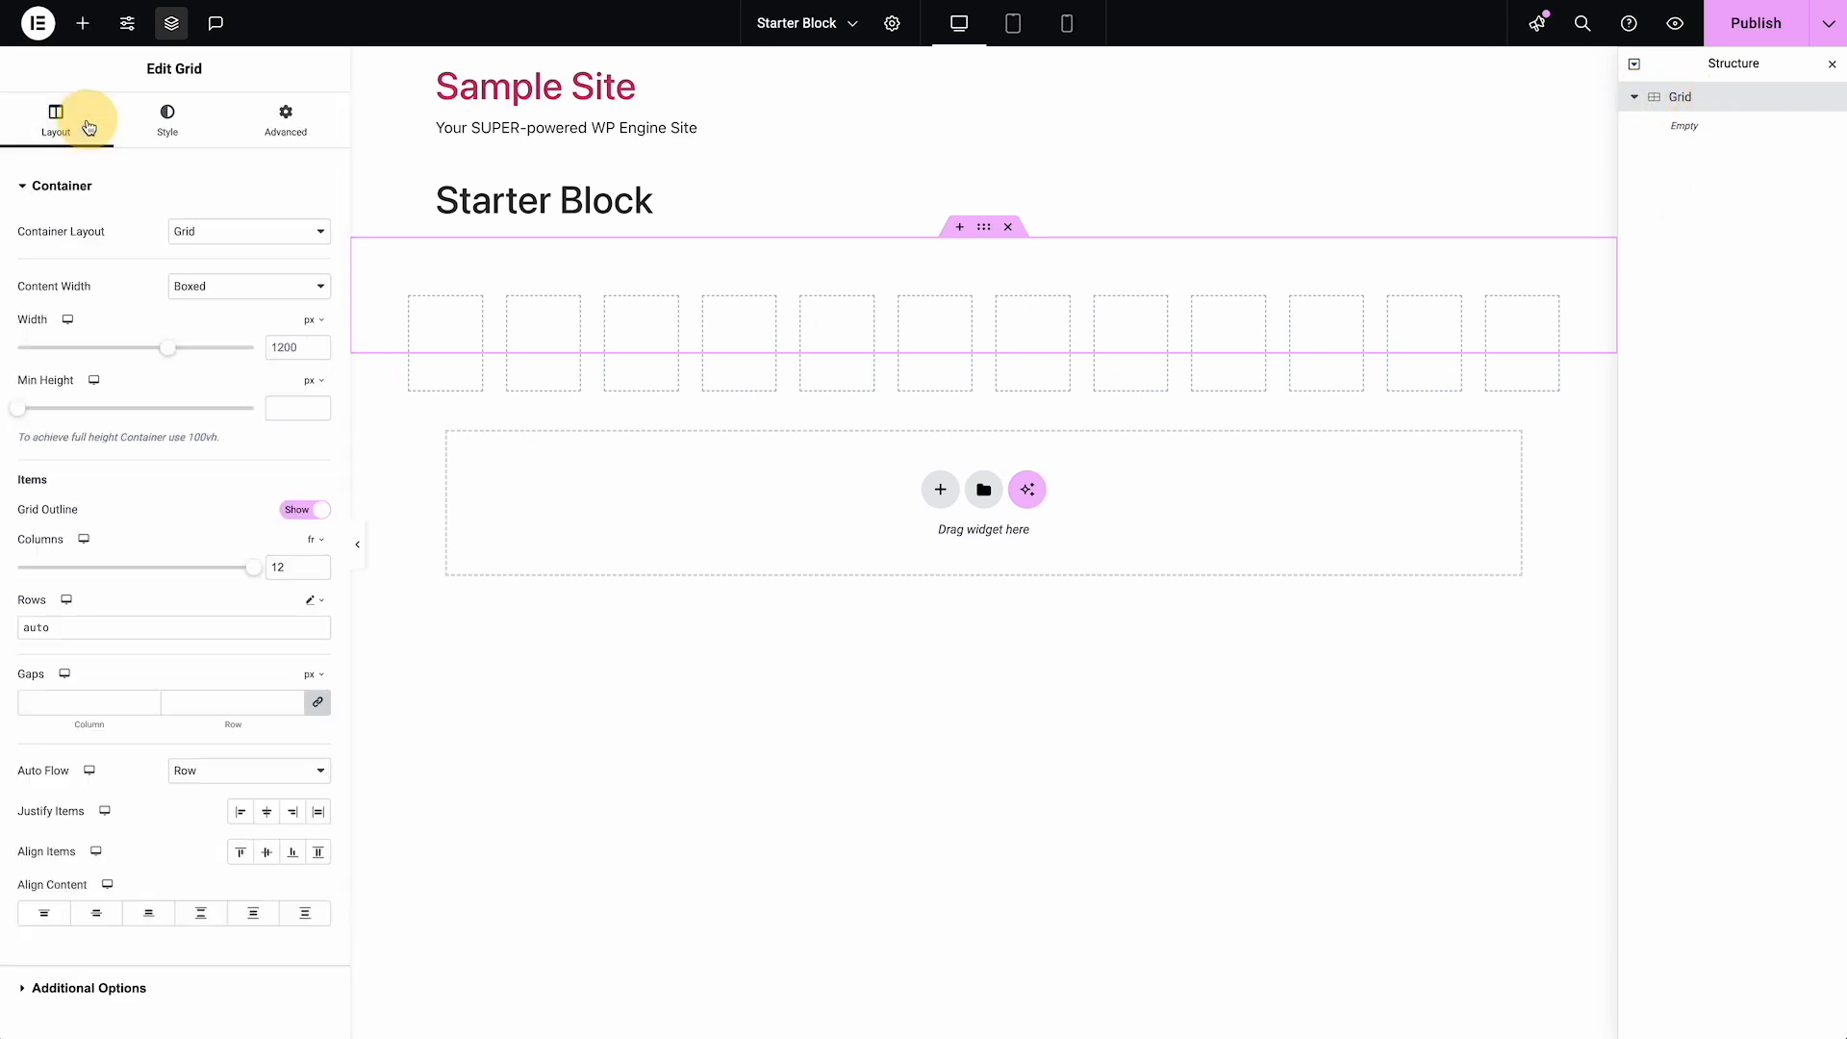
pyautogui.click(303, 517)
pyautogui.click(303, 516)
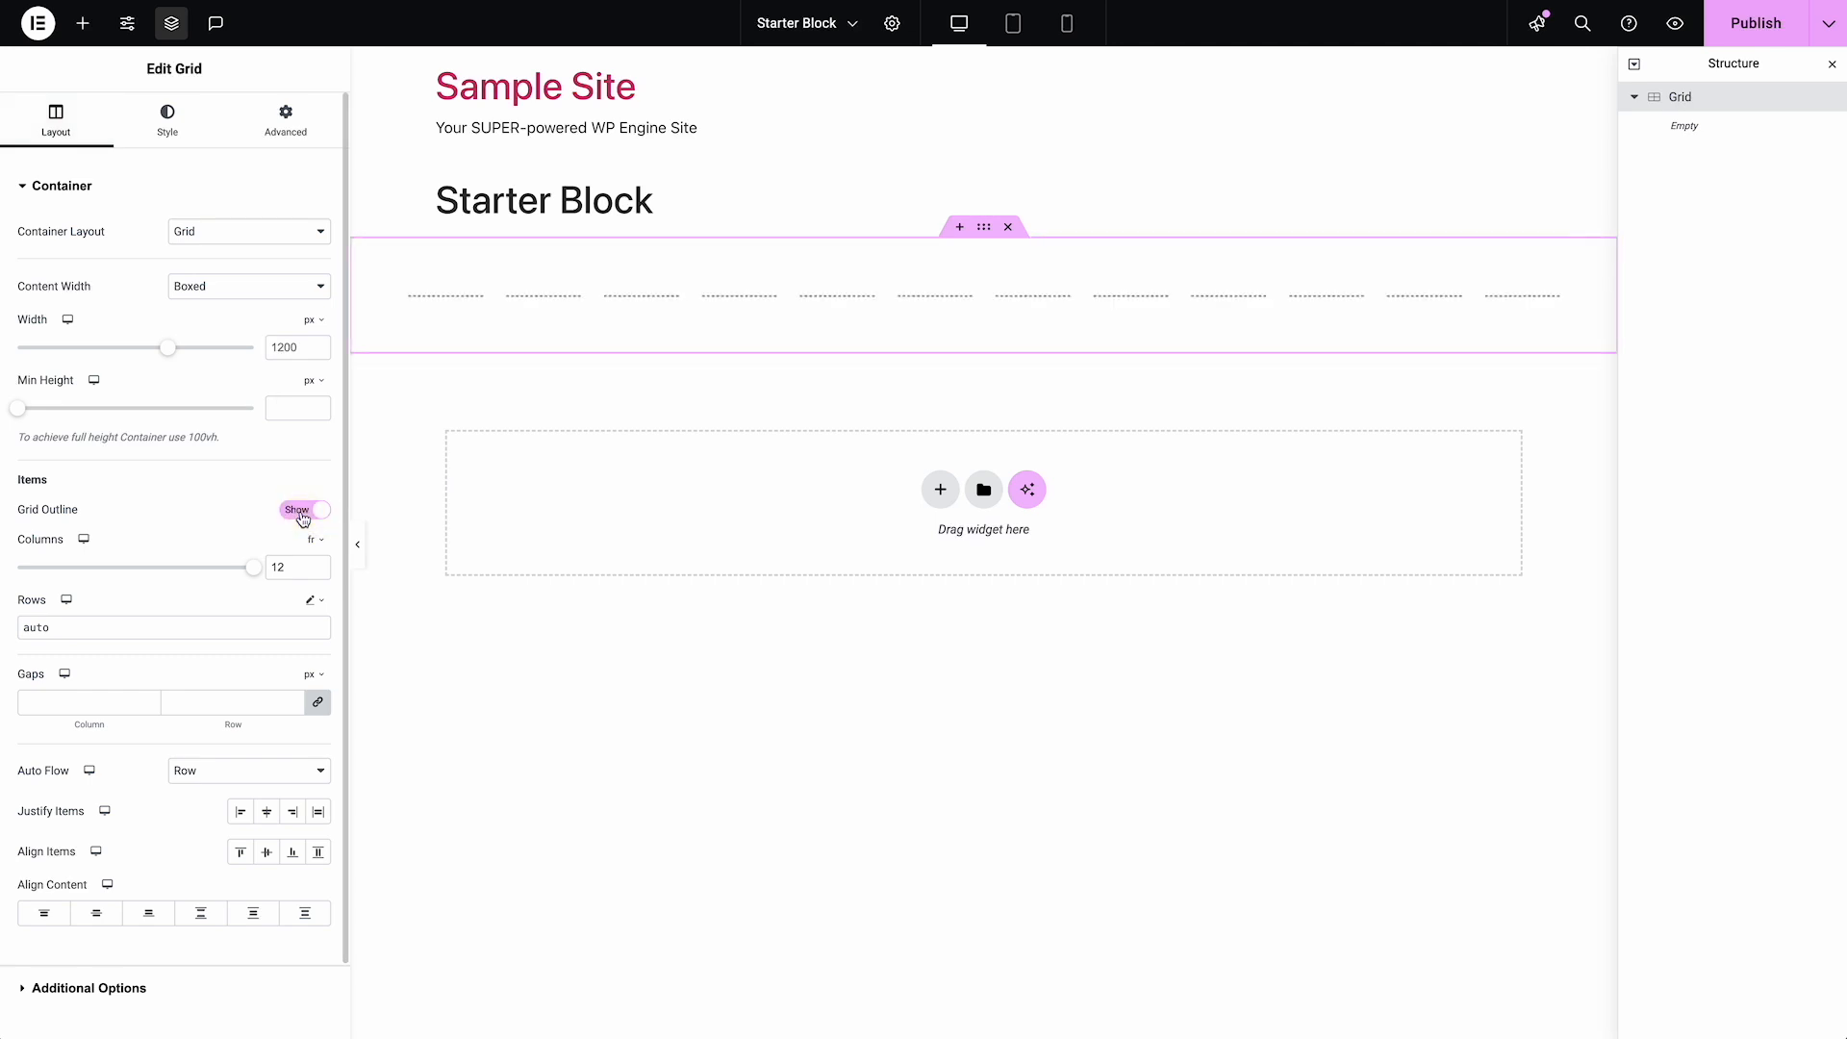
pyautogui.click(303, 518)
pyautogui.click(303, 519)
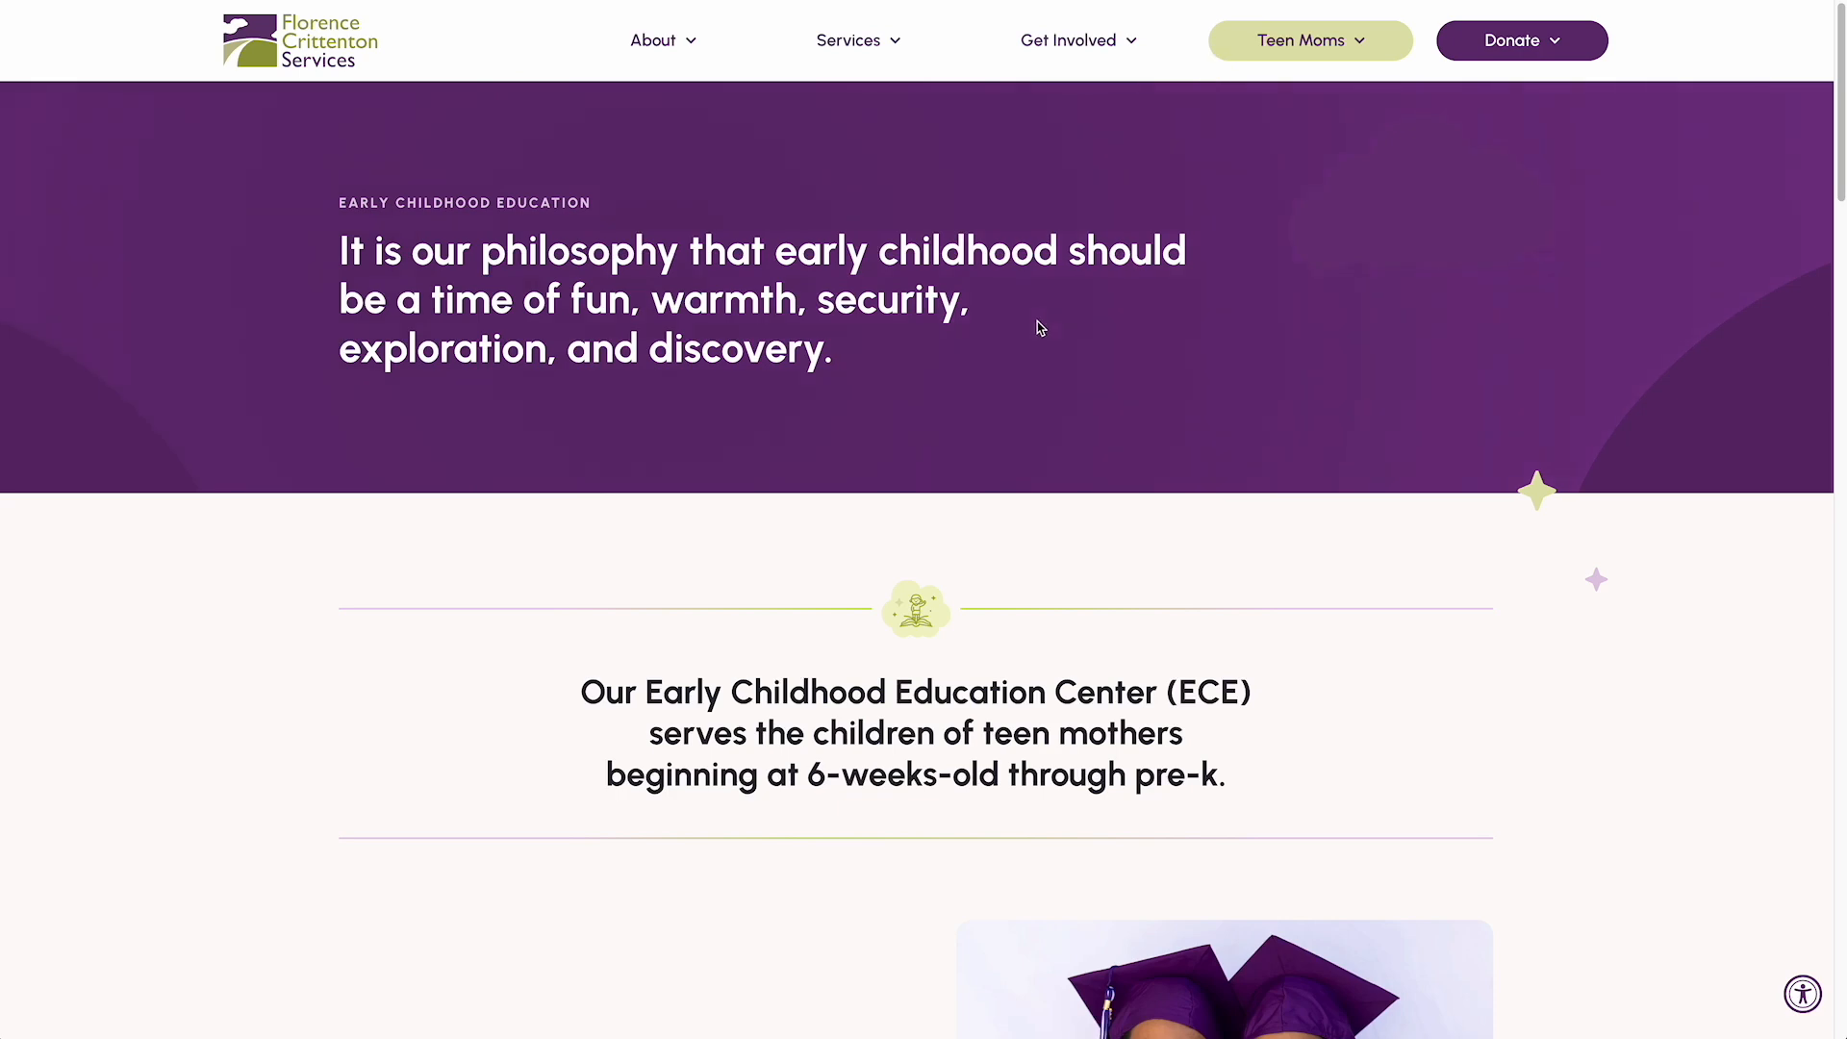
# On the Florence Crittenton Services website, examine the alternating text-and-image sections of the Early Childhood Education page
pyautogui.scroll(-5, 1037, 322)
pyautogui.scroll(-1, 1037, 321)
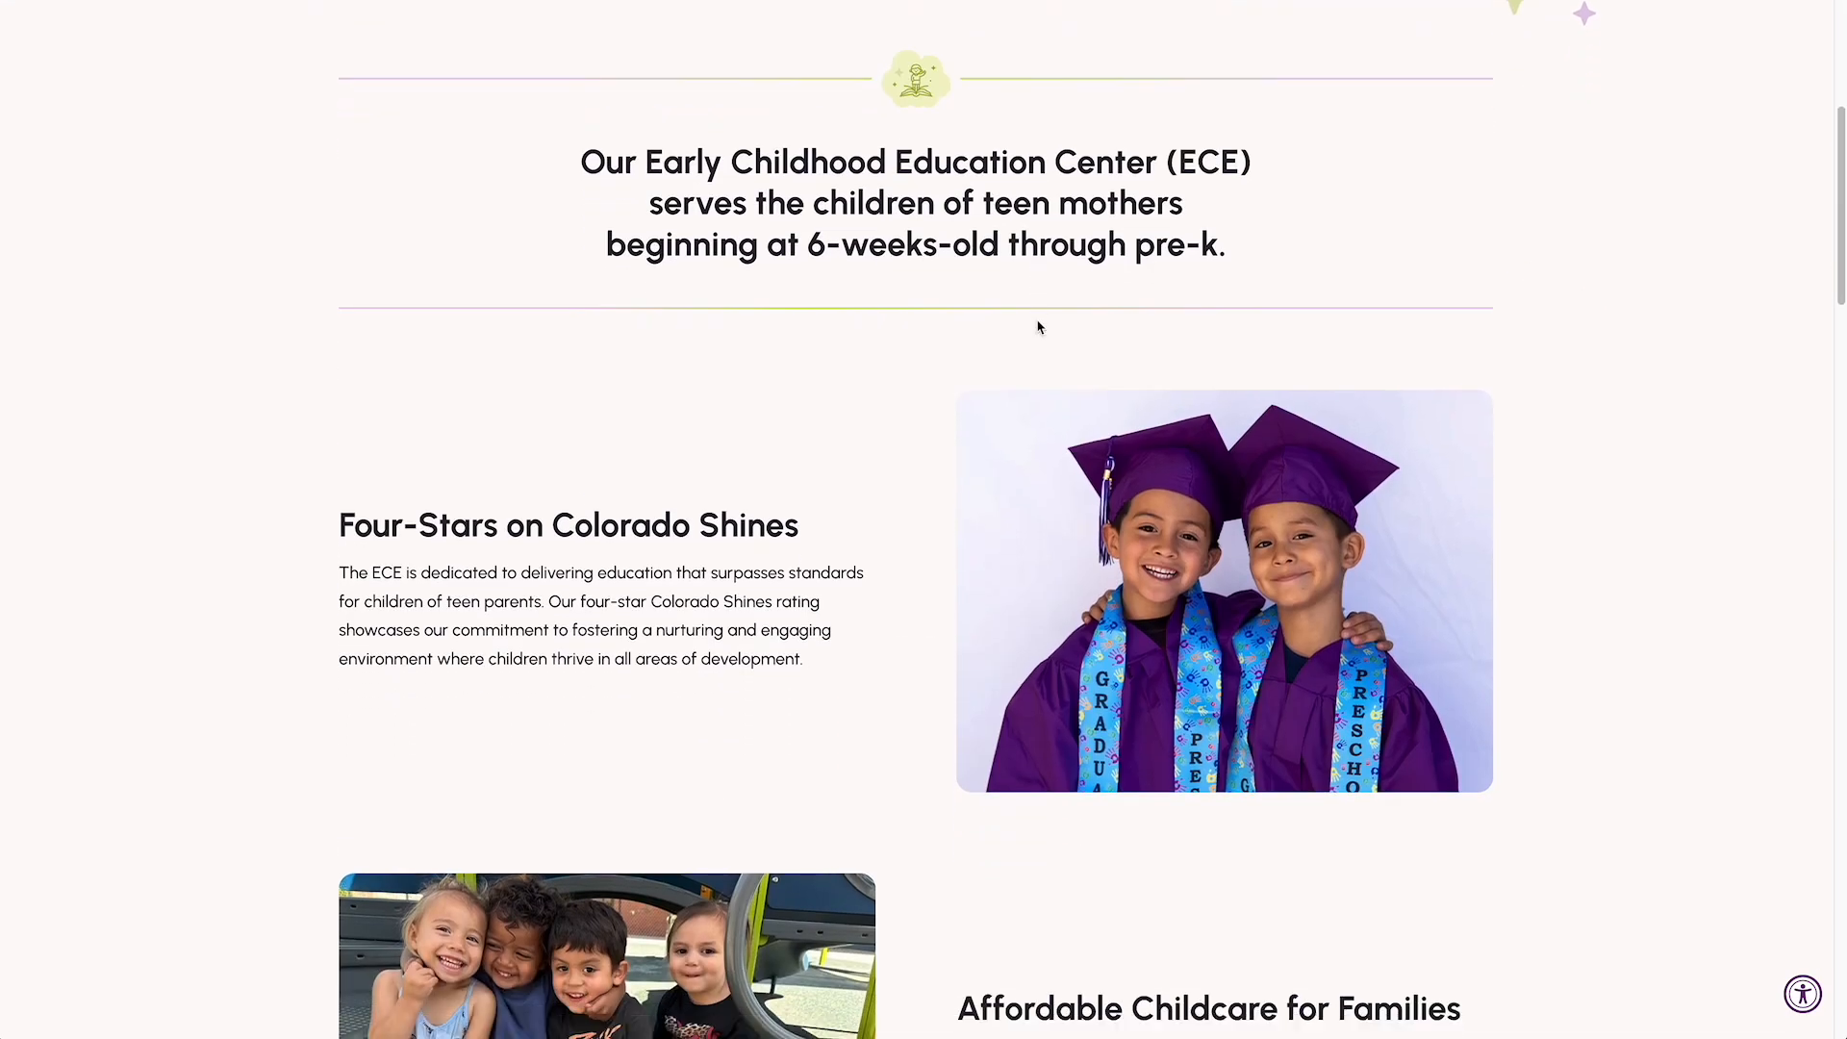
pyautogui.scroll(-2, 1037, 327)
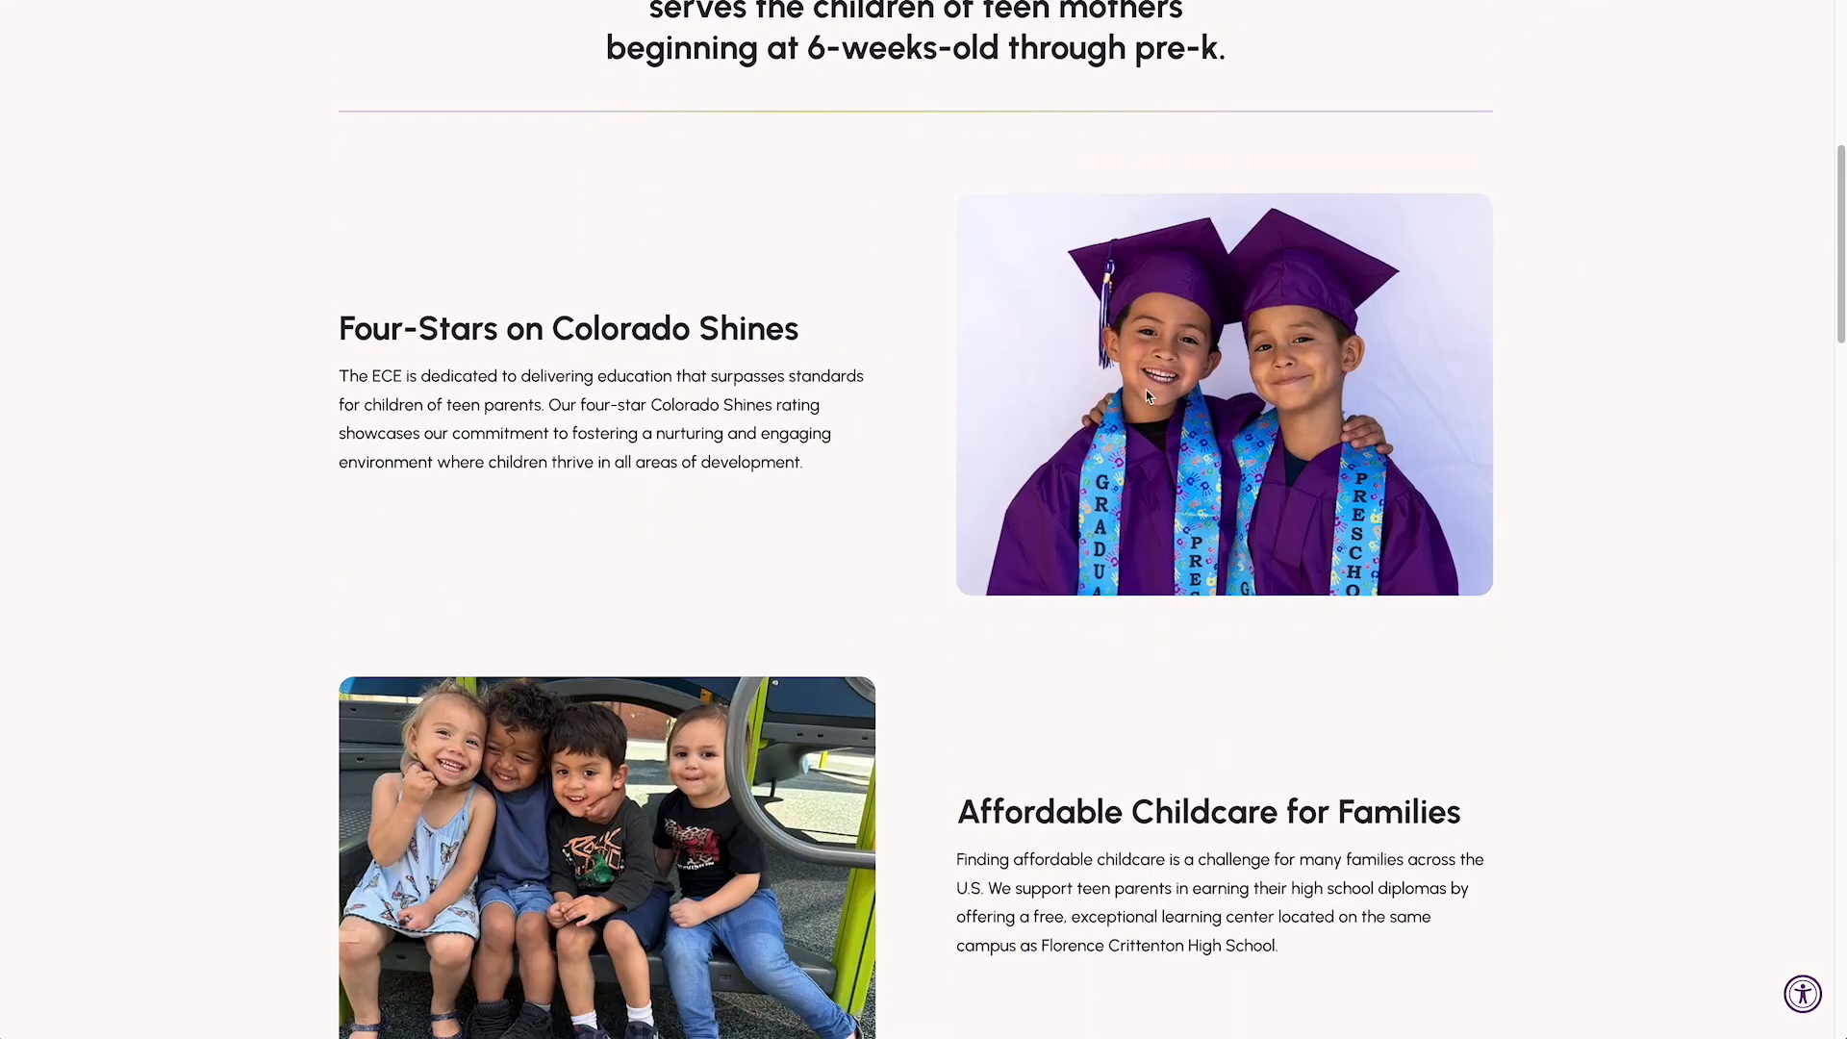
pyautogui.scroll(-2, 1035, 631)
pyautogui.scroll(1, 1035, 631)
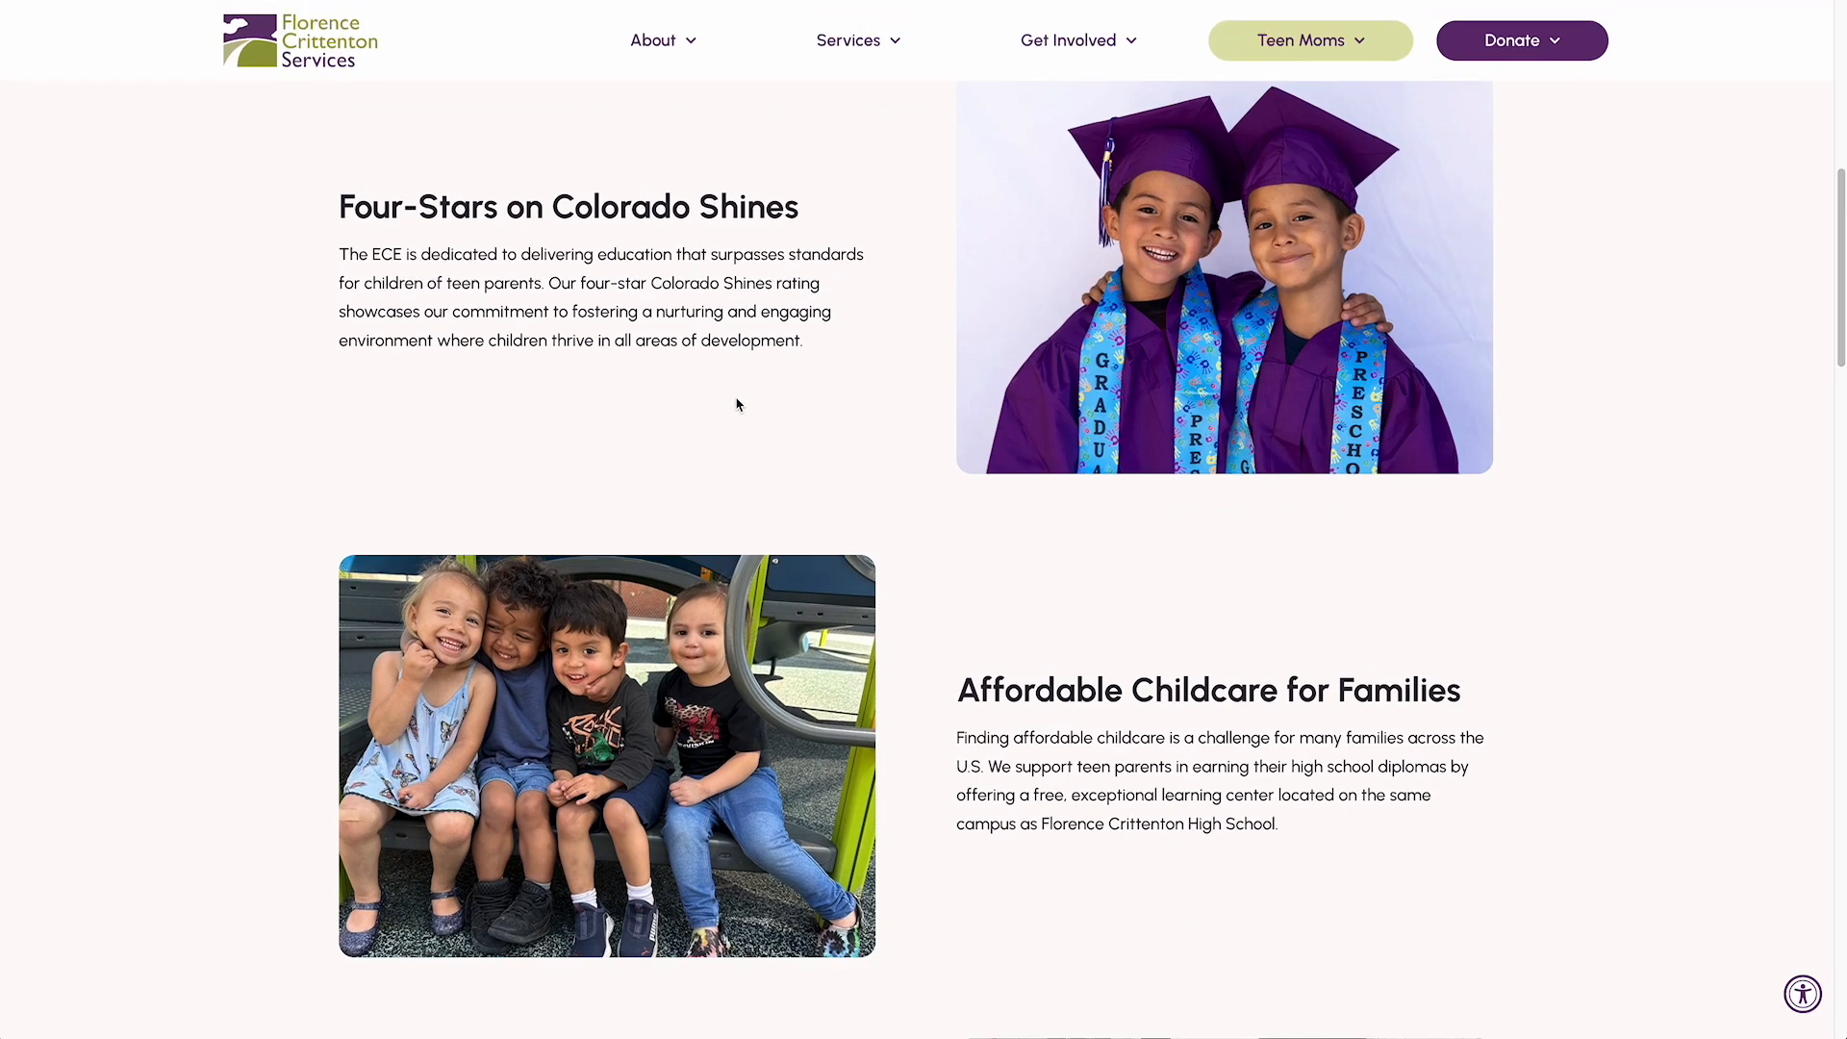
pyautogui.scroll(1, 421, 304)
pyautogui.moveTo(456, 249); pyautogui.dragTo(496, 306)
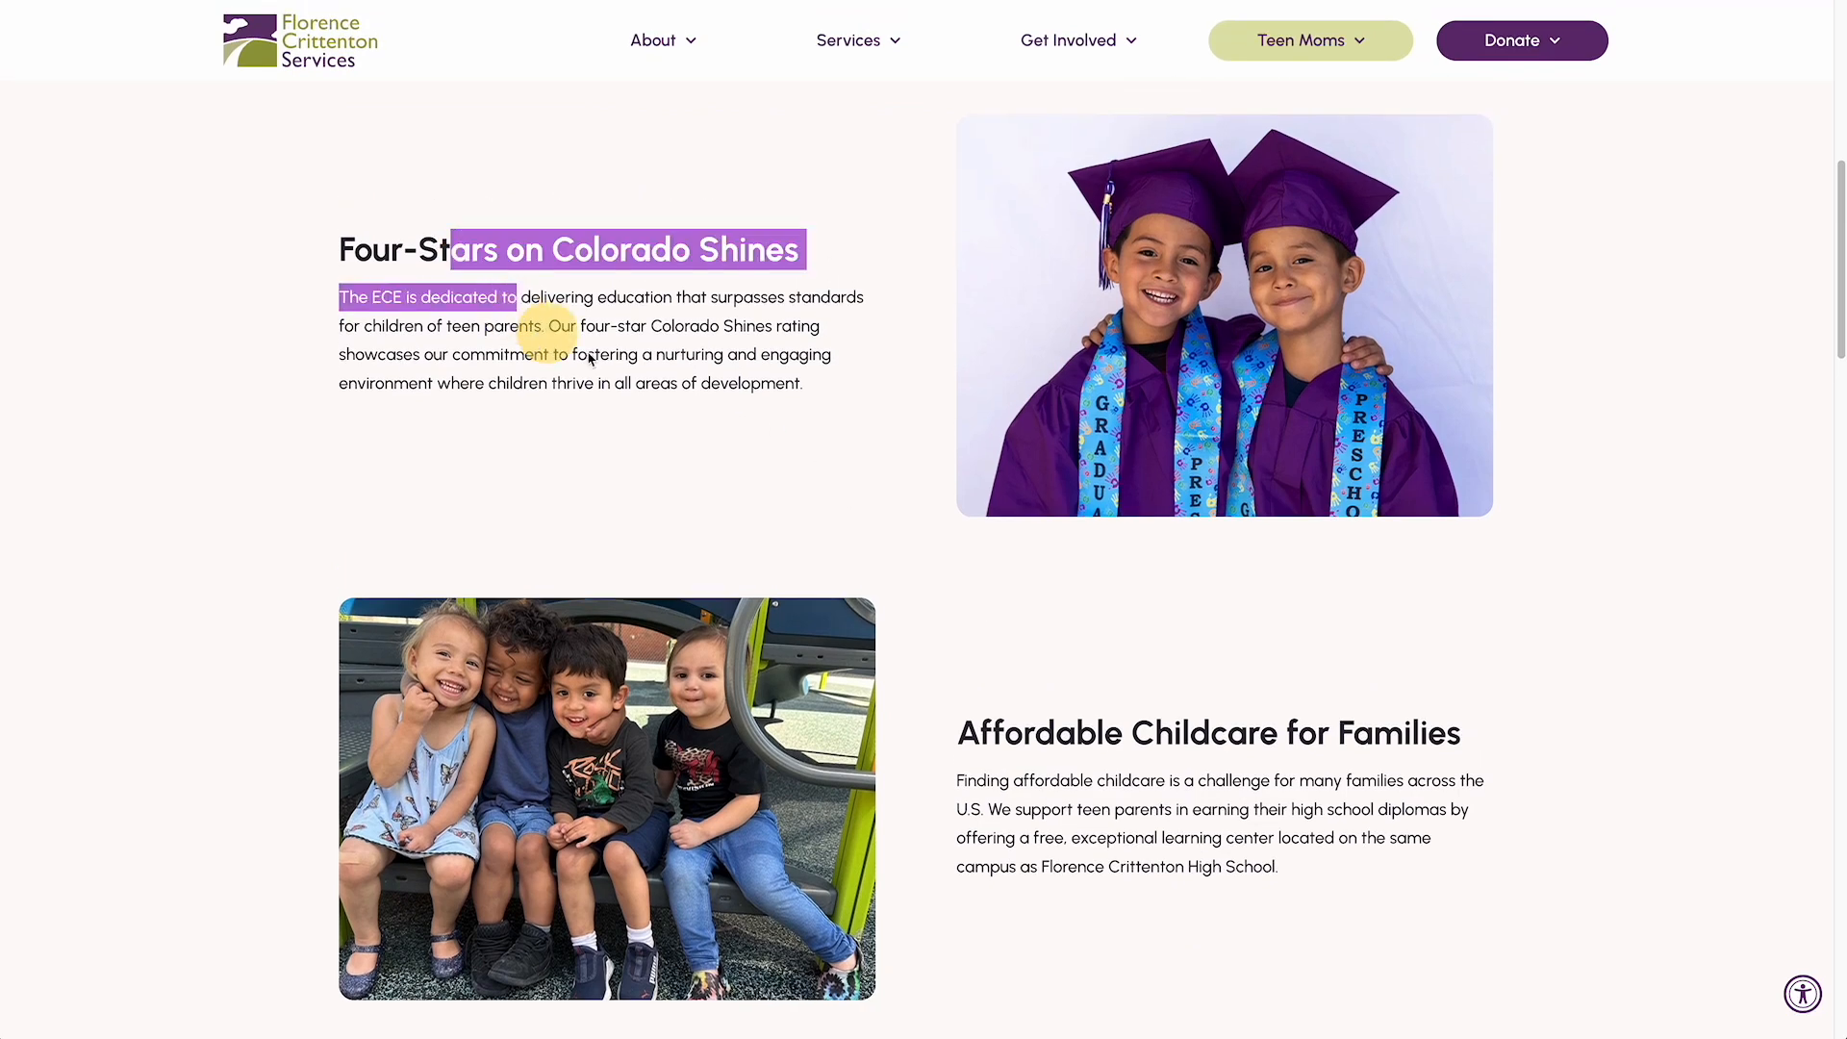
pyautogui.click(536, 258)
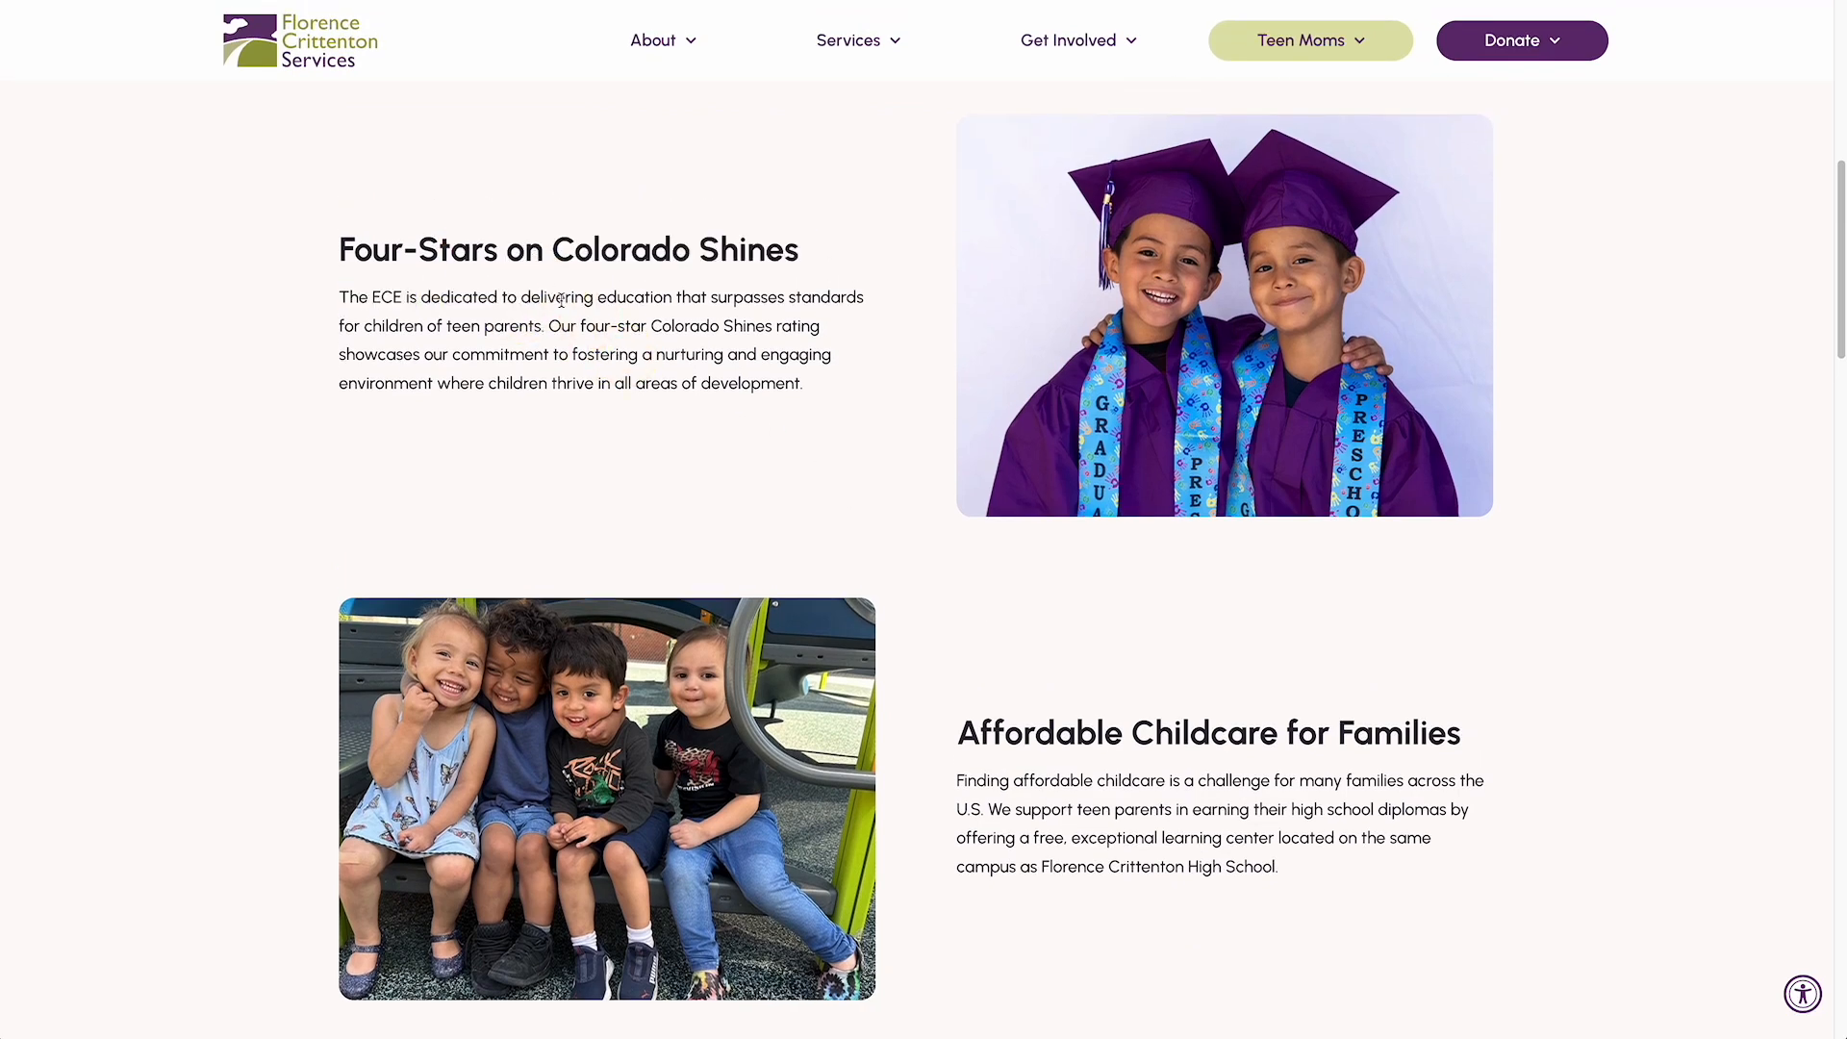
# Switch back to the Elementor editor, add an Image widget to the Grid and set its column span to 6
pyautogui.scroll(1, 921, 468)
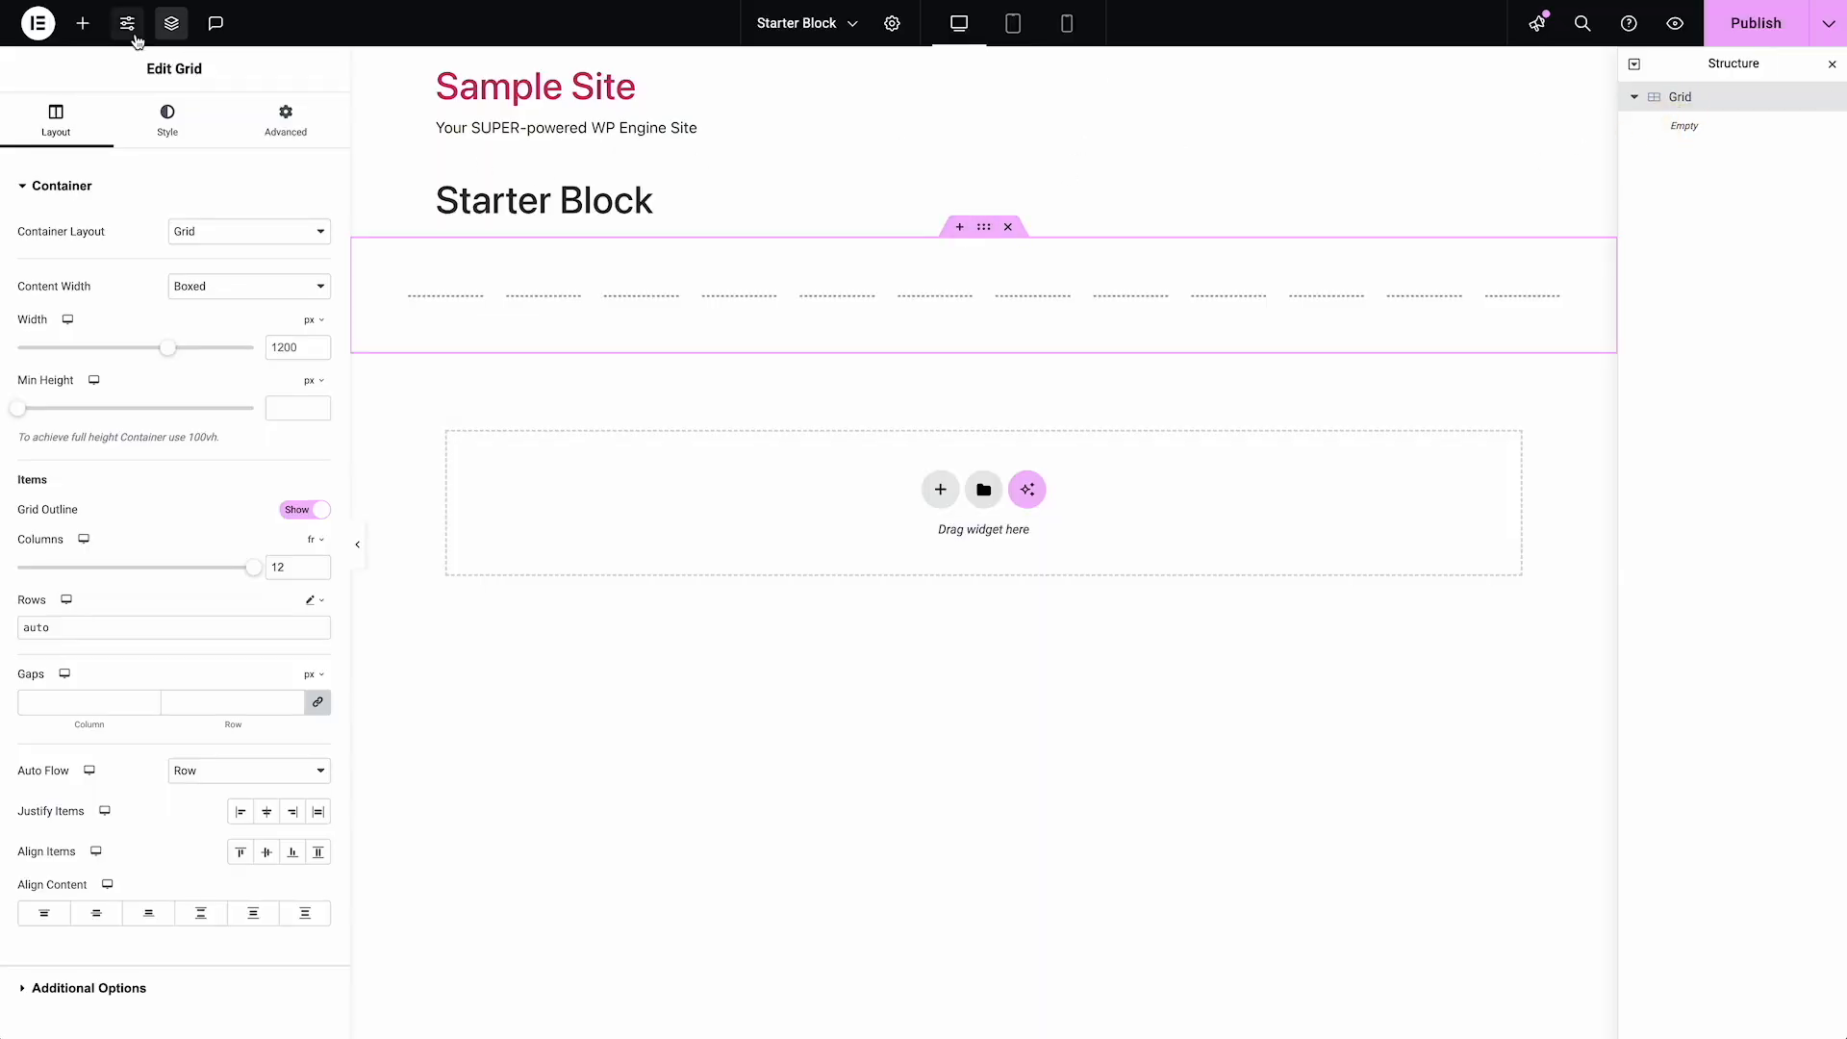
pyautogui.click(82, 23)
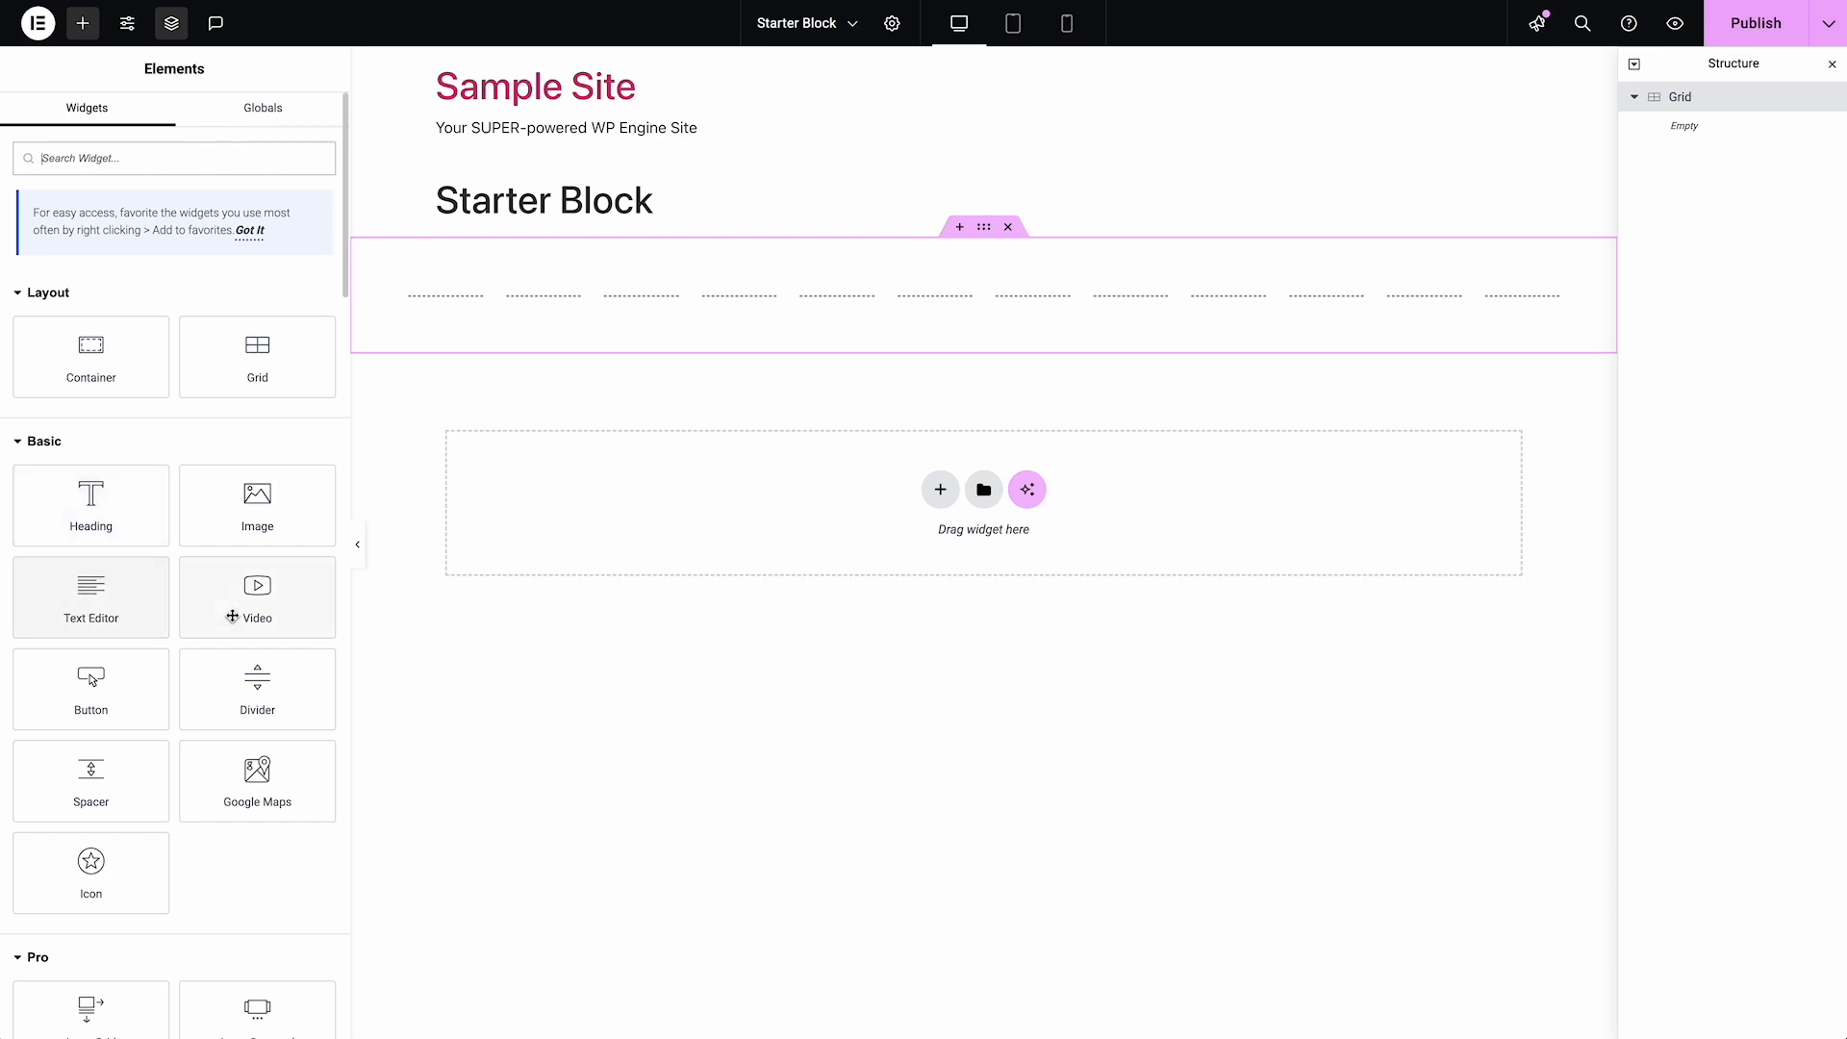
pyautogui.click(277, 490)
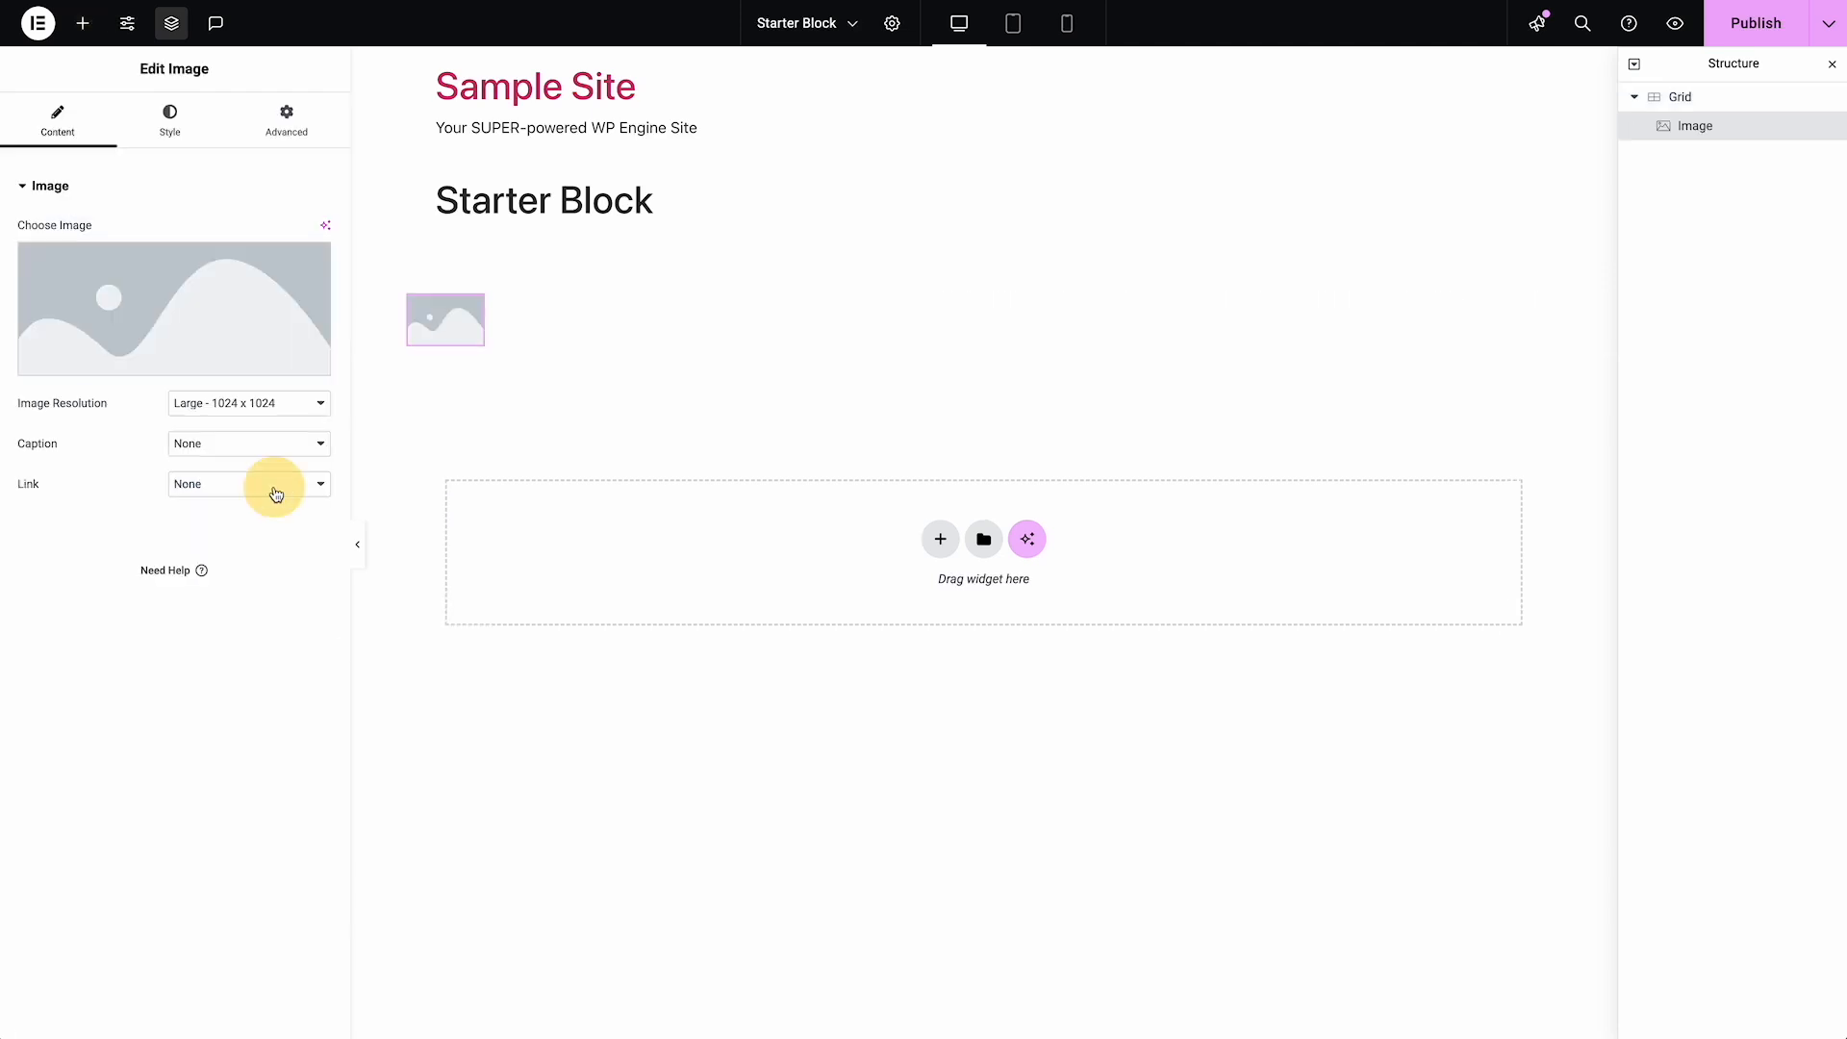
pyautogui.click(287, 125)
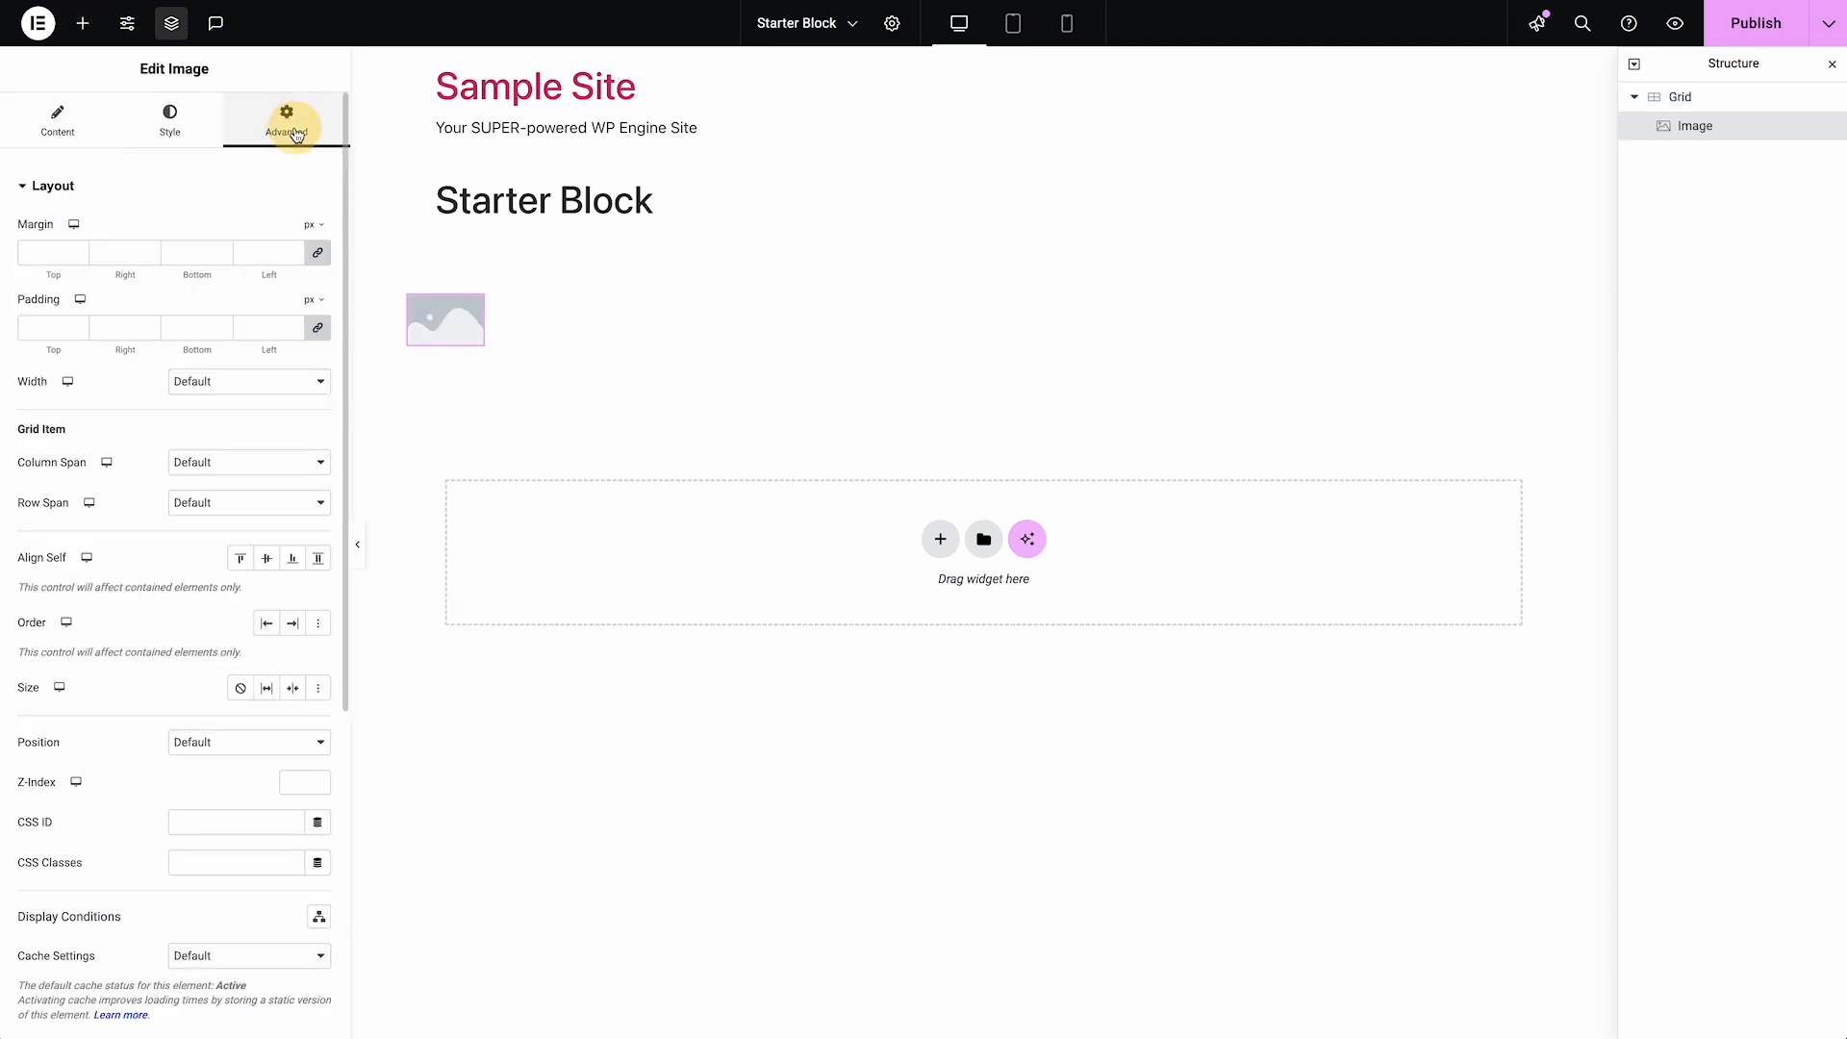
pyautogui.click(200, 470)
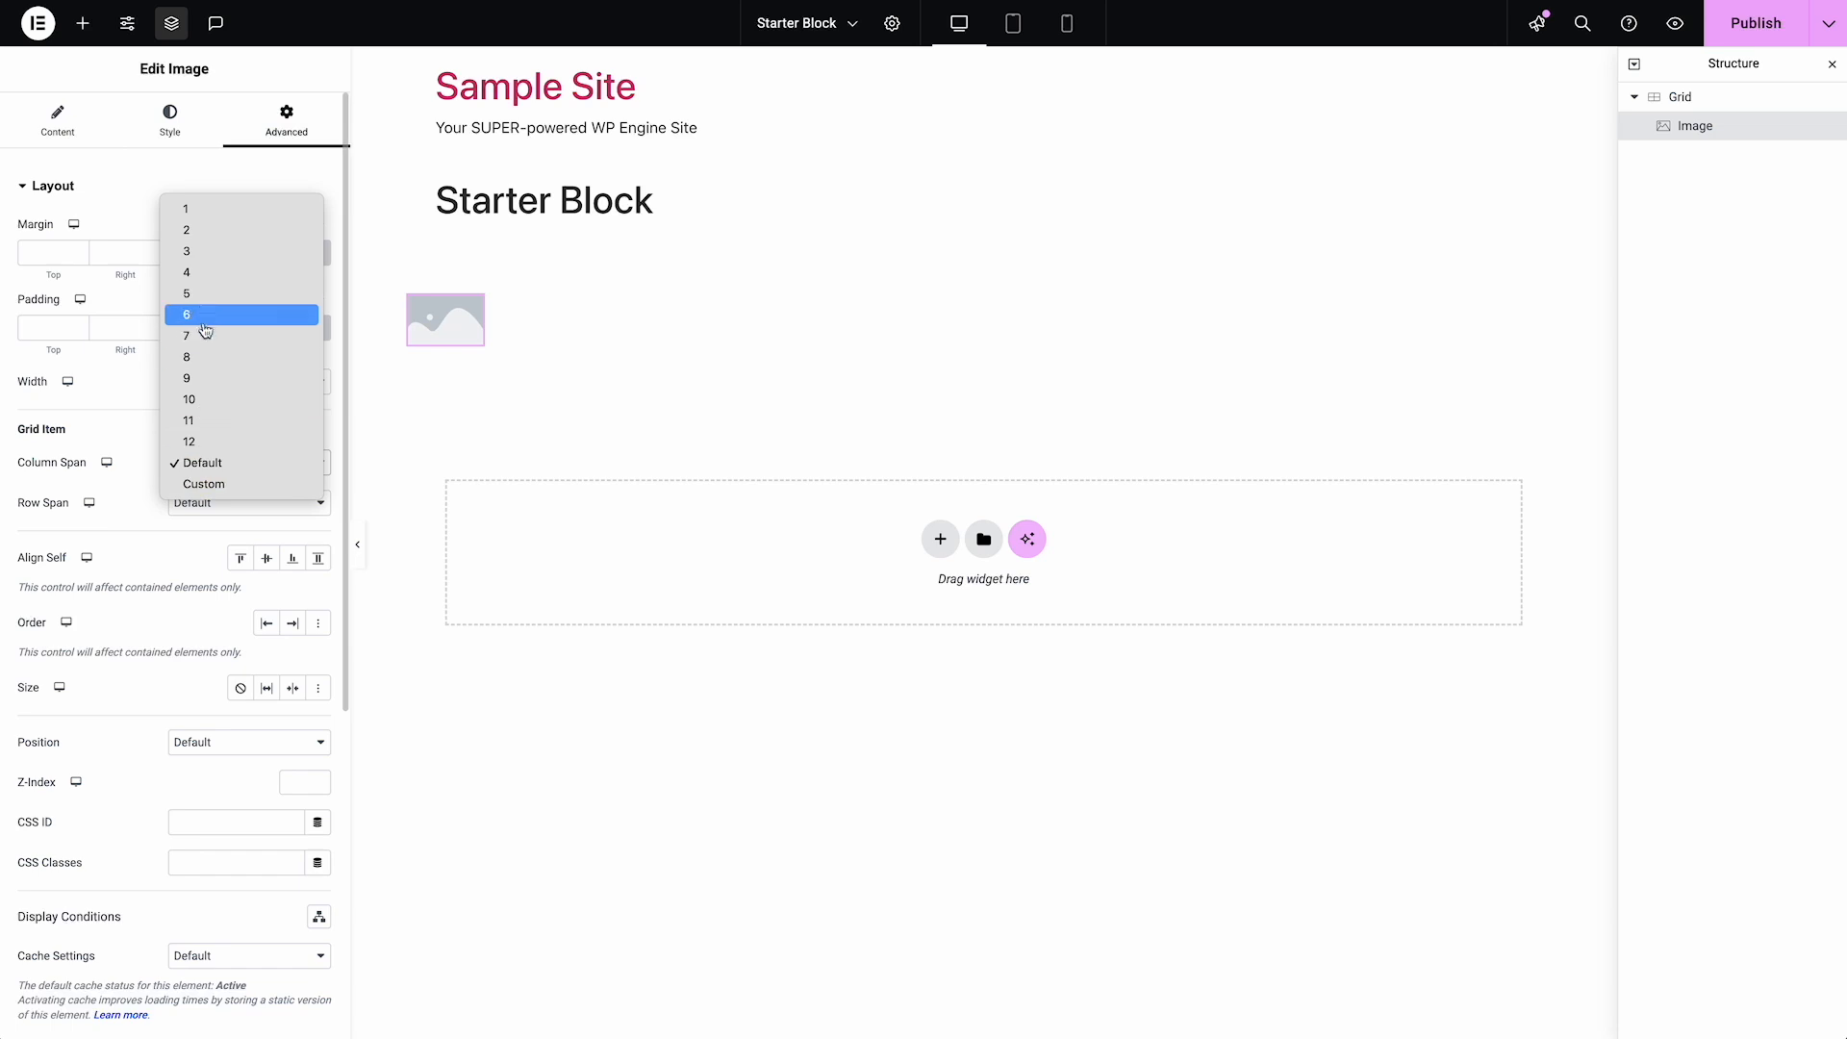
pyautogui.click(205, 323)
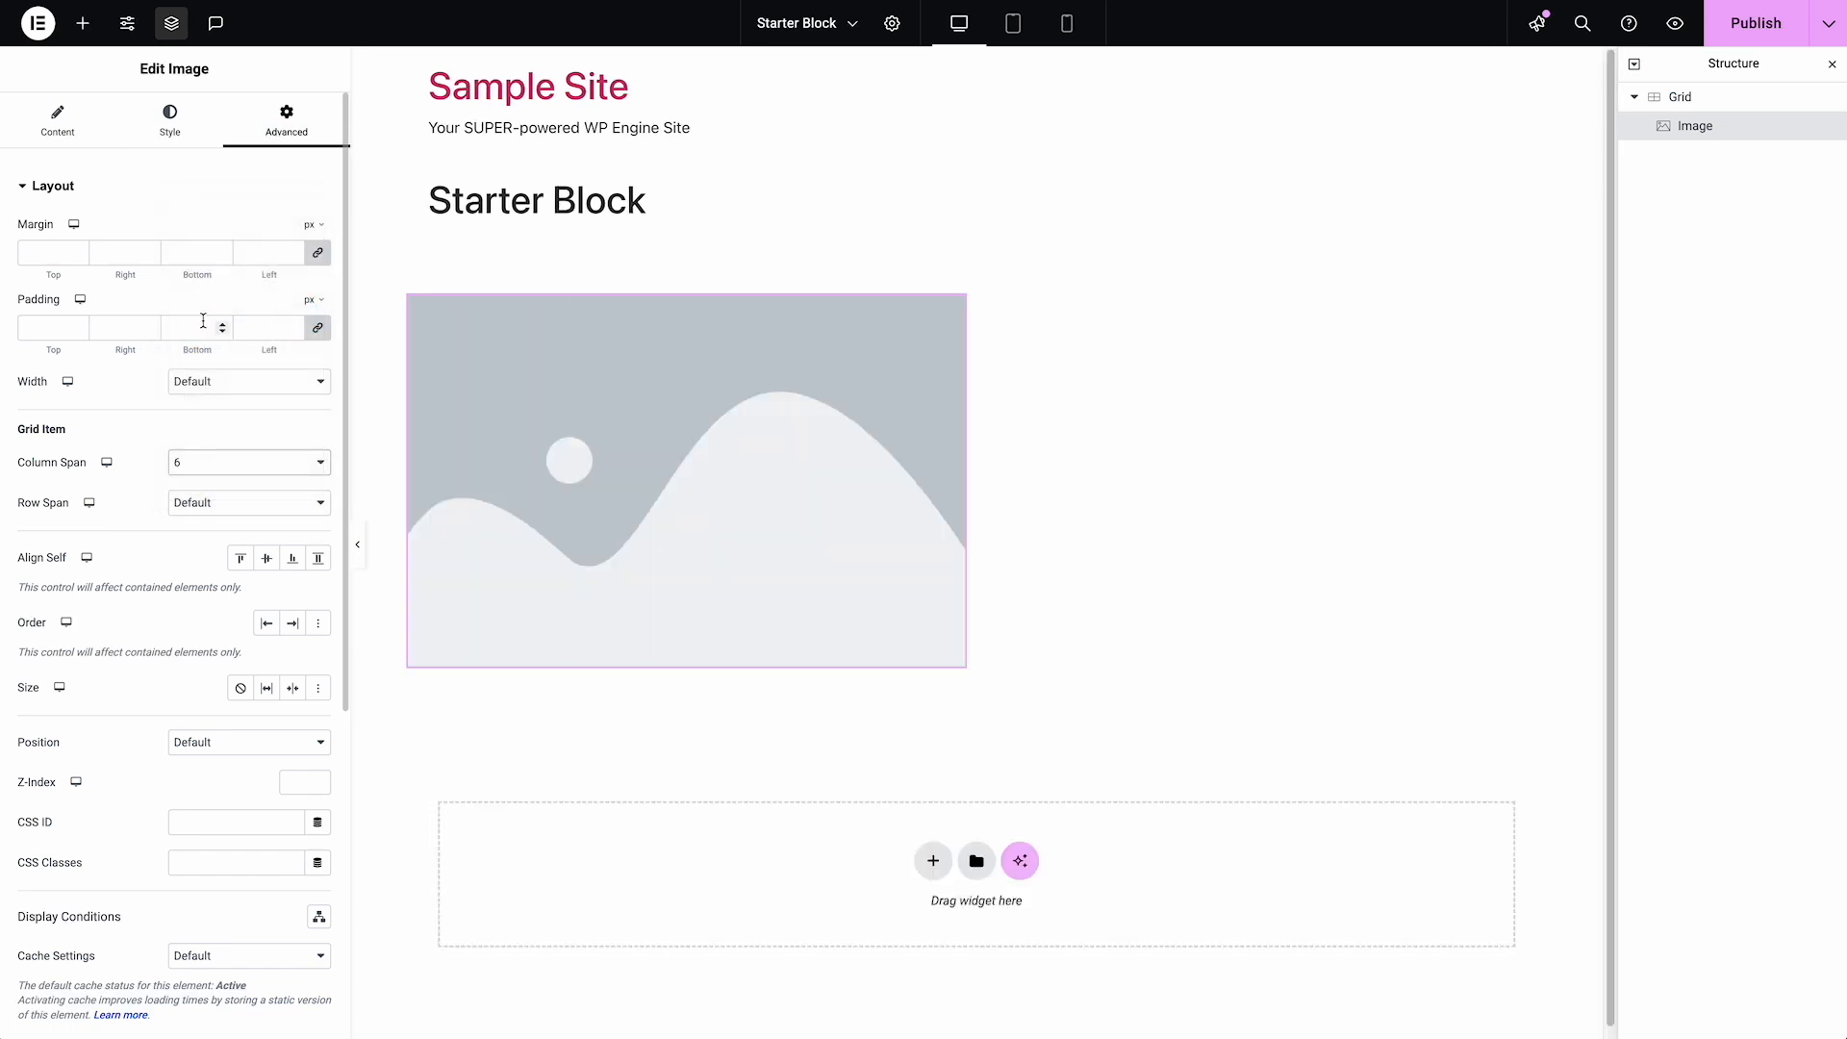
# Duplicate the six-column placeholder image twice so the Grid holds three images
pyautogui.rightClick(867, 441)
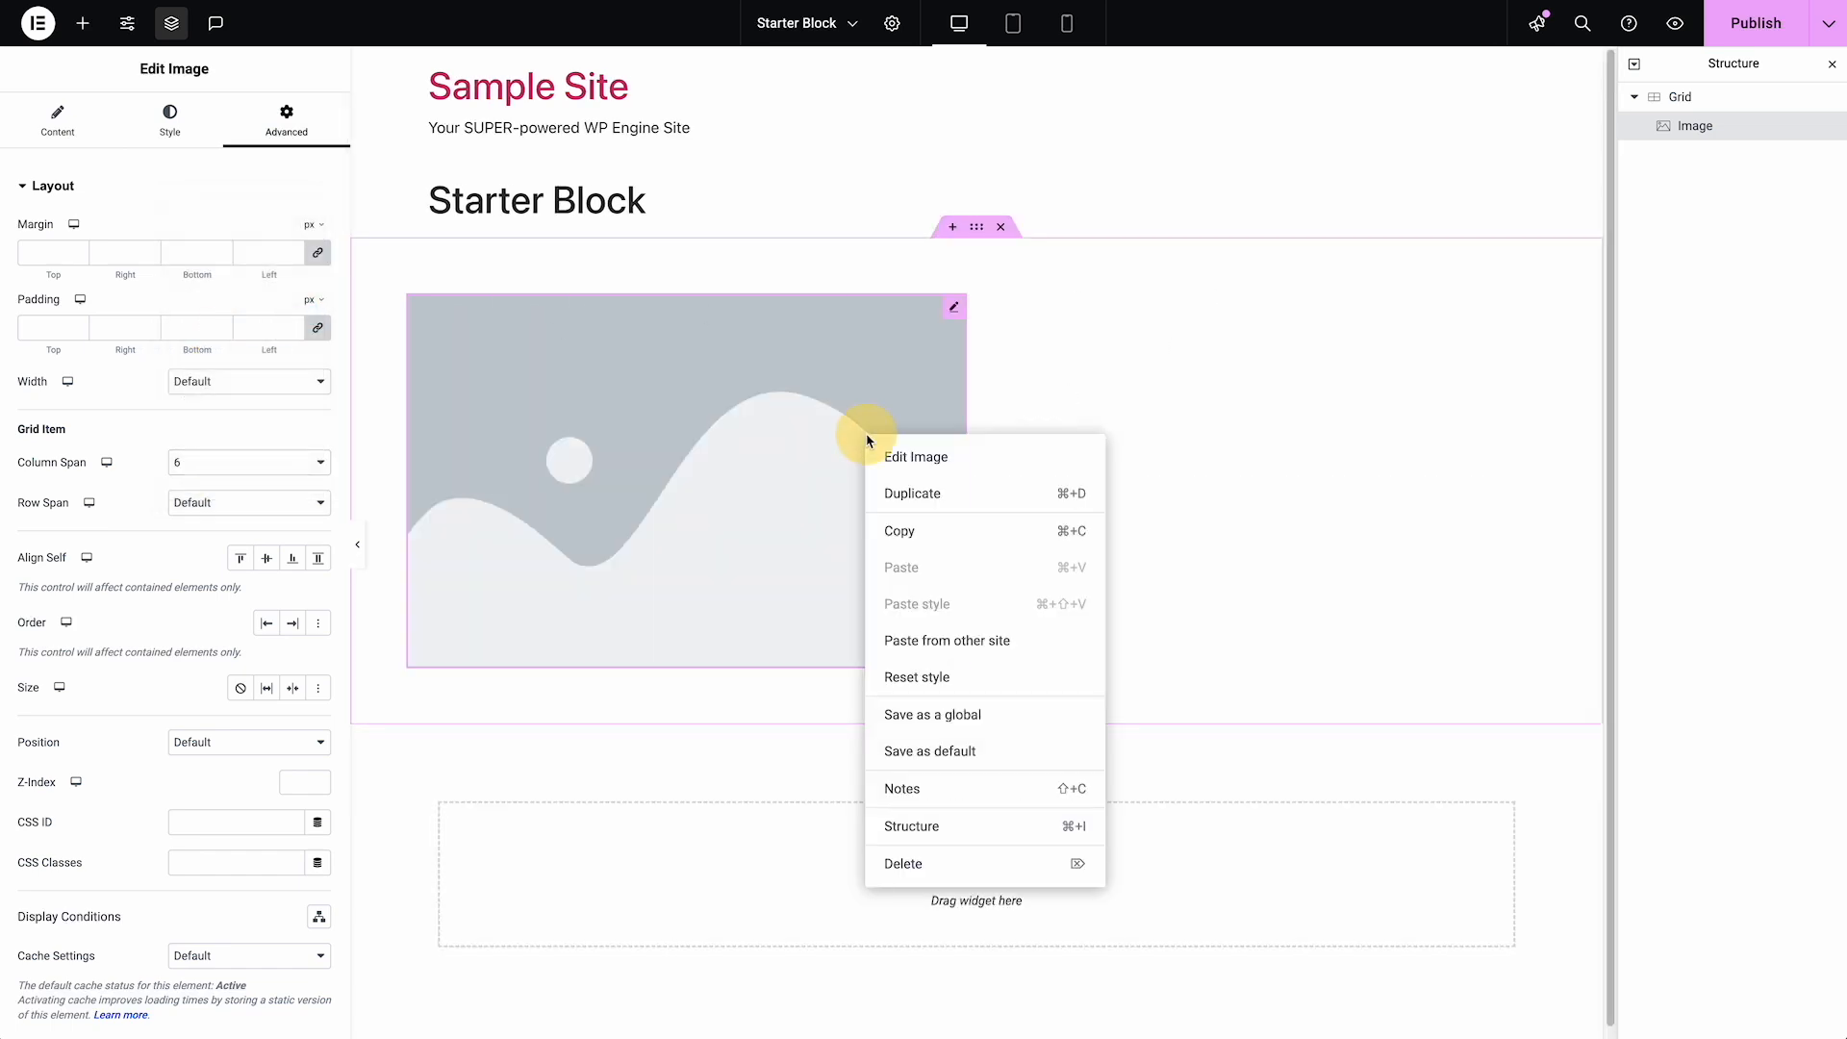
pyautogui.click(892, 490)
pyautogui.rightClick(1113, 463)
pyautogui.click(1128, 520)
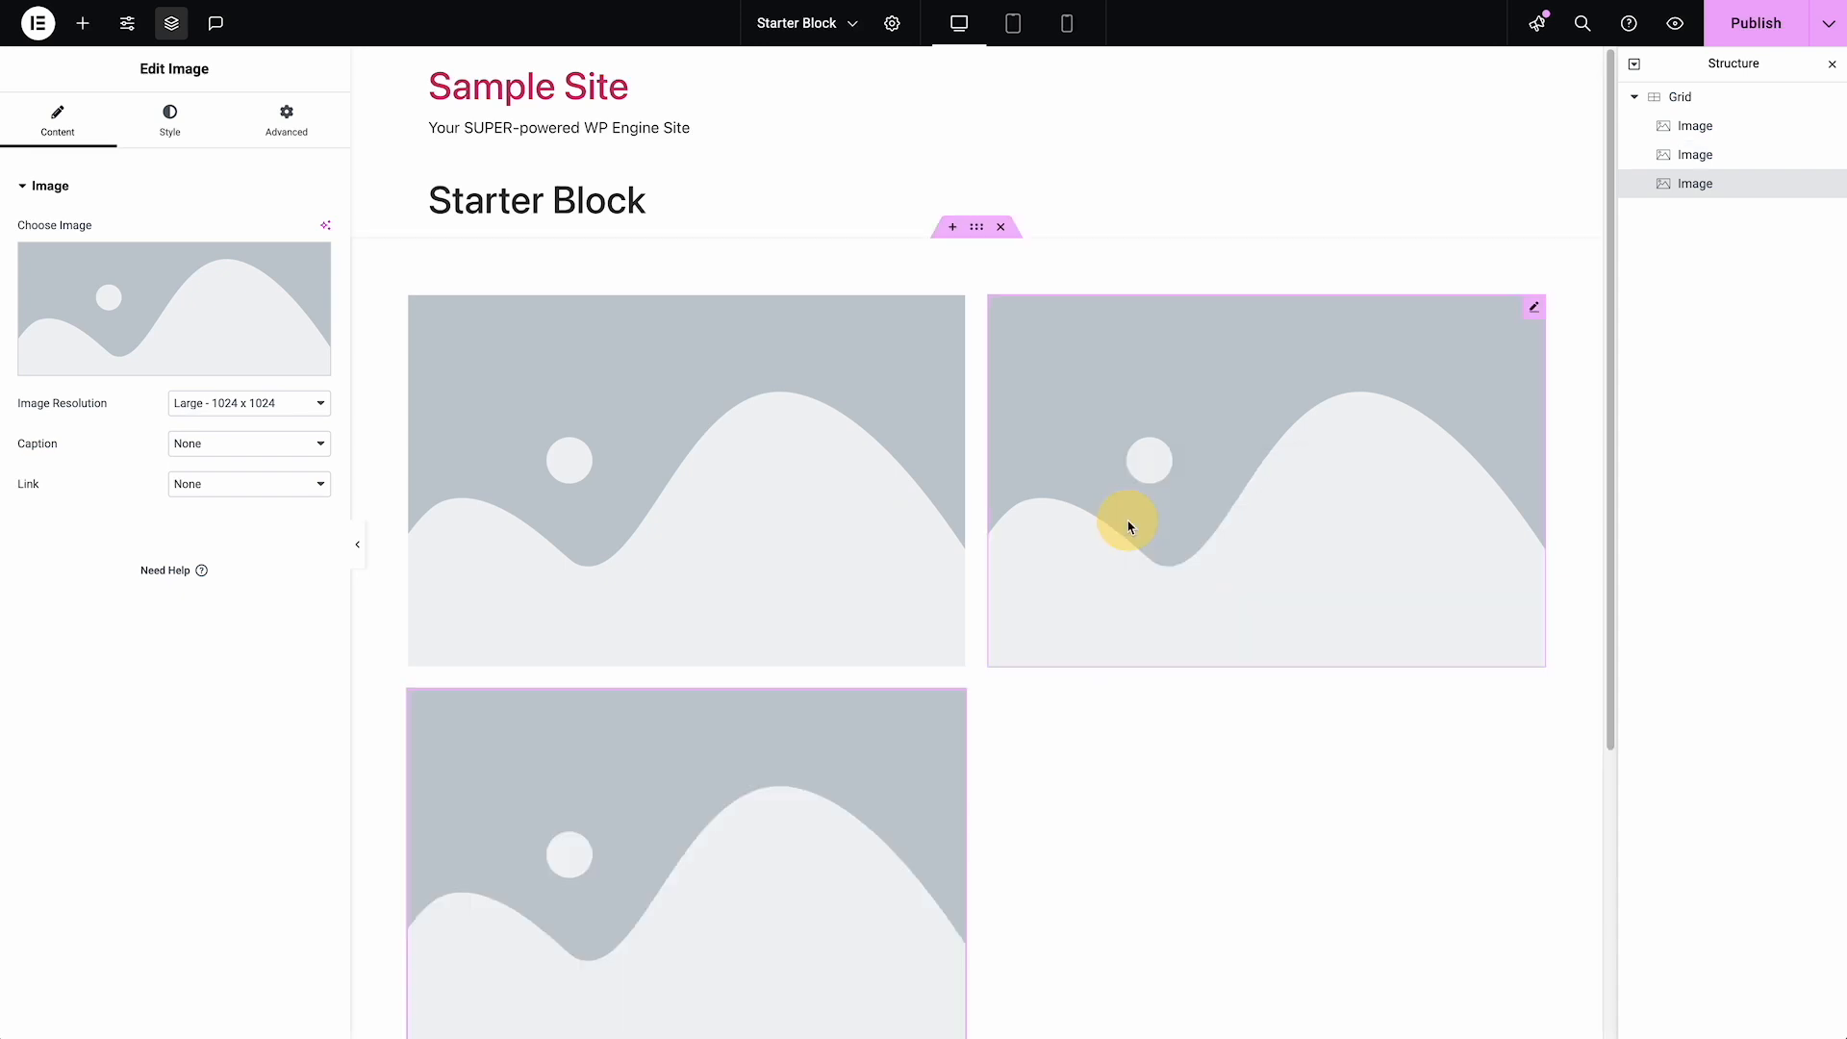
pyautogui.scroll(-1, 1322, 385)
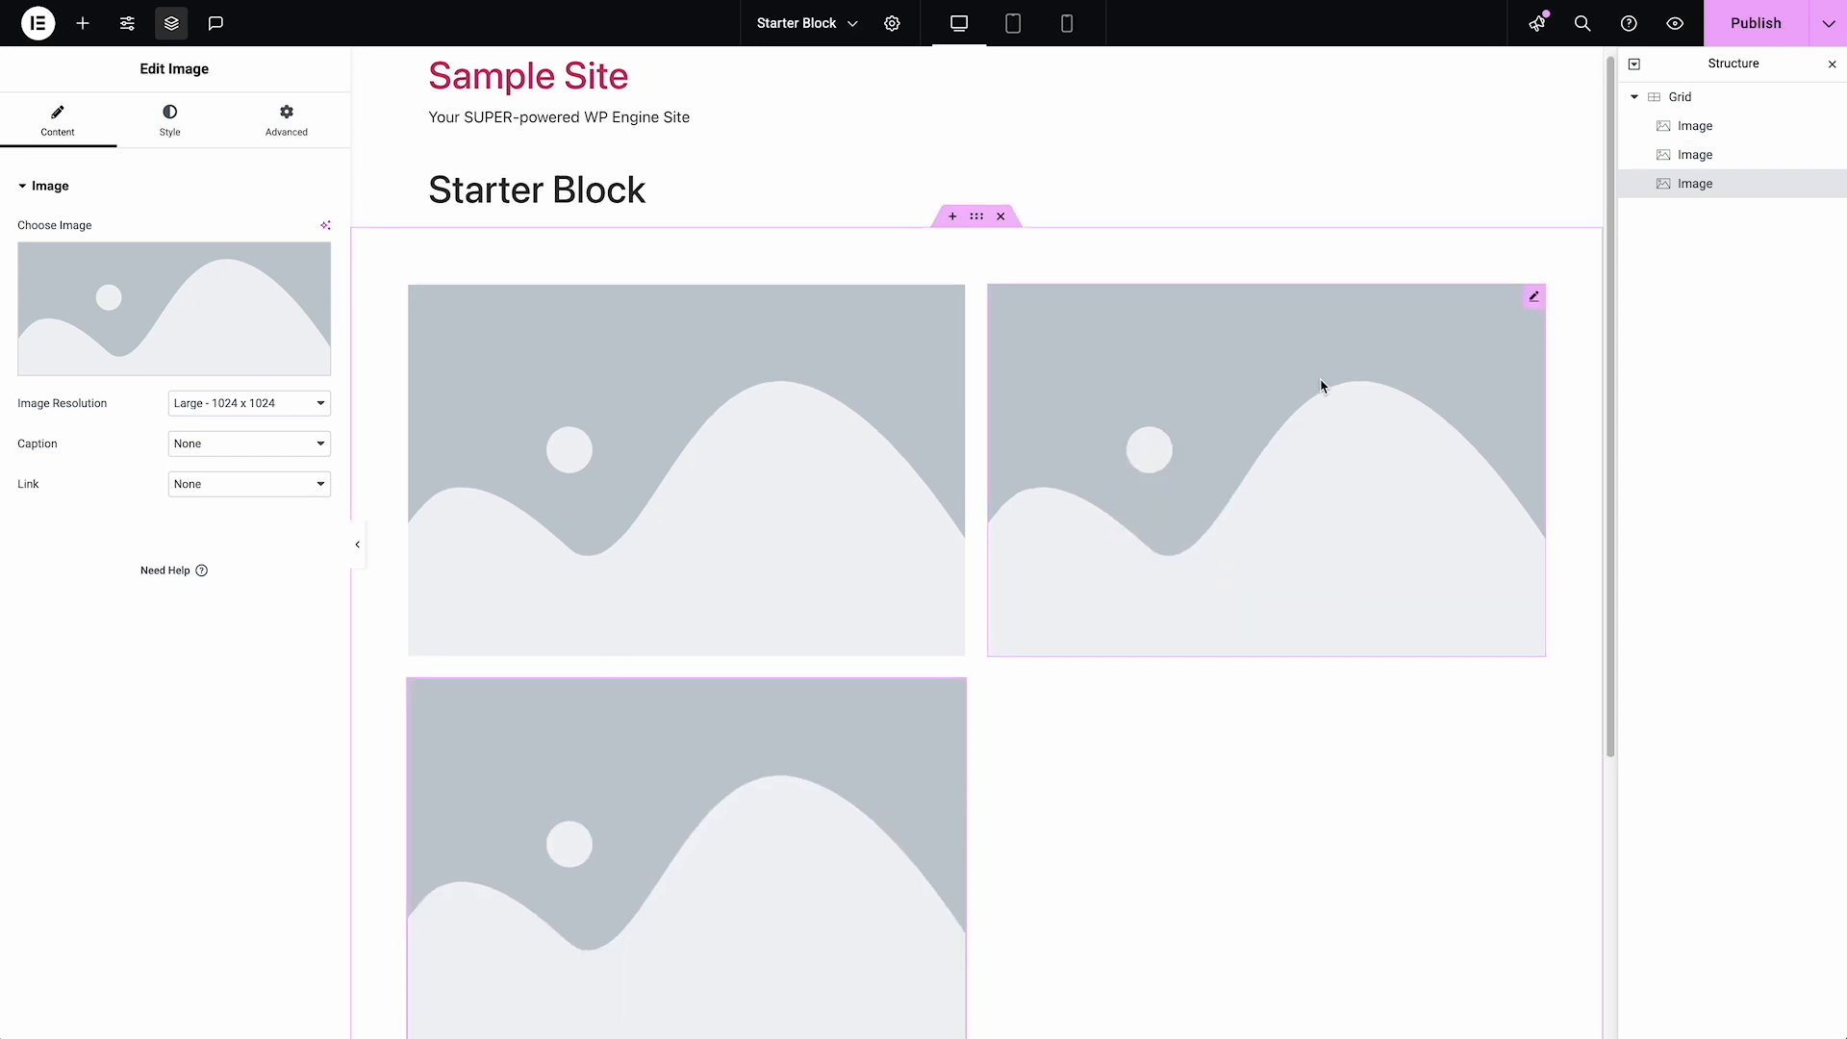
# Select the Grid and examine how the three images sit across its twelve-column outline
pyautogui.click(1686, 97)
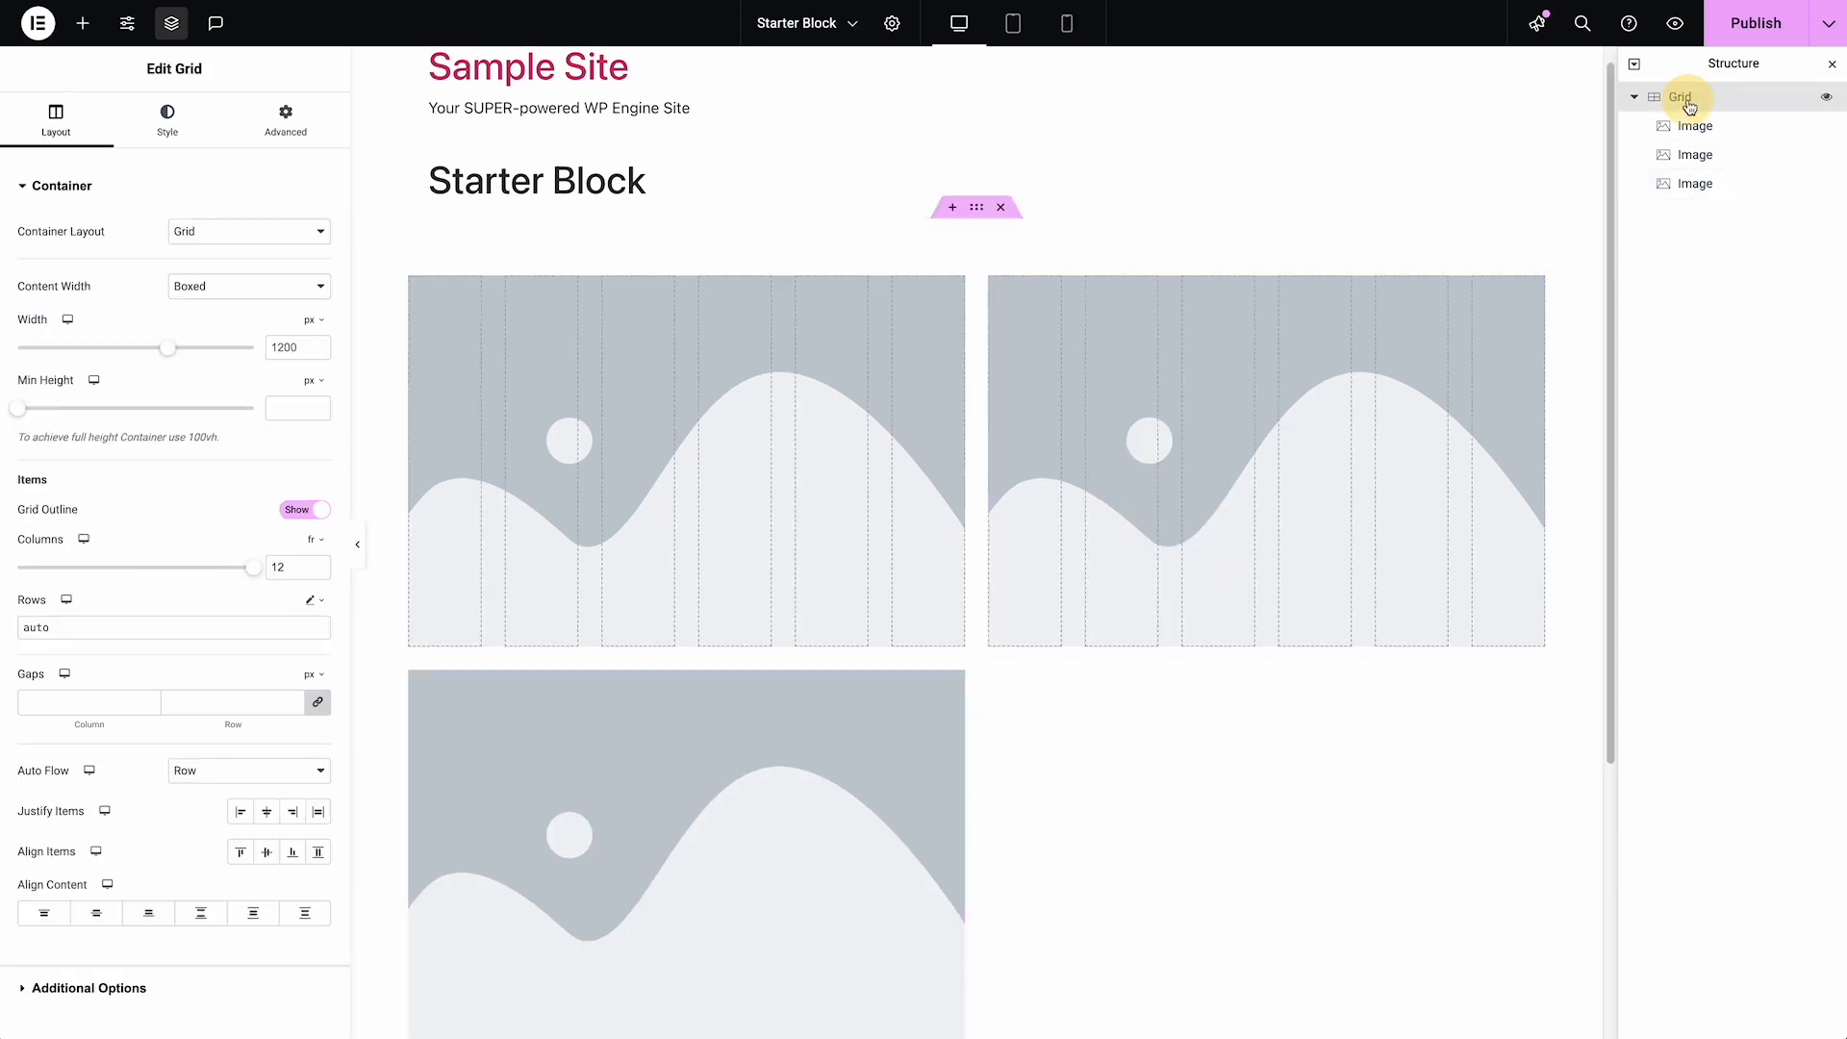
pyautogui.scroll(-1, 1193, 193)
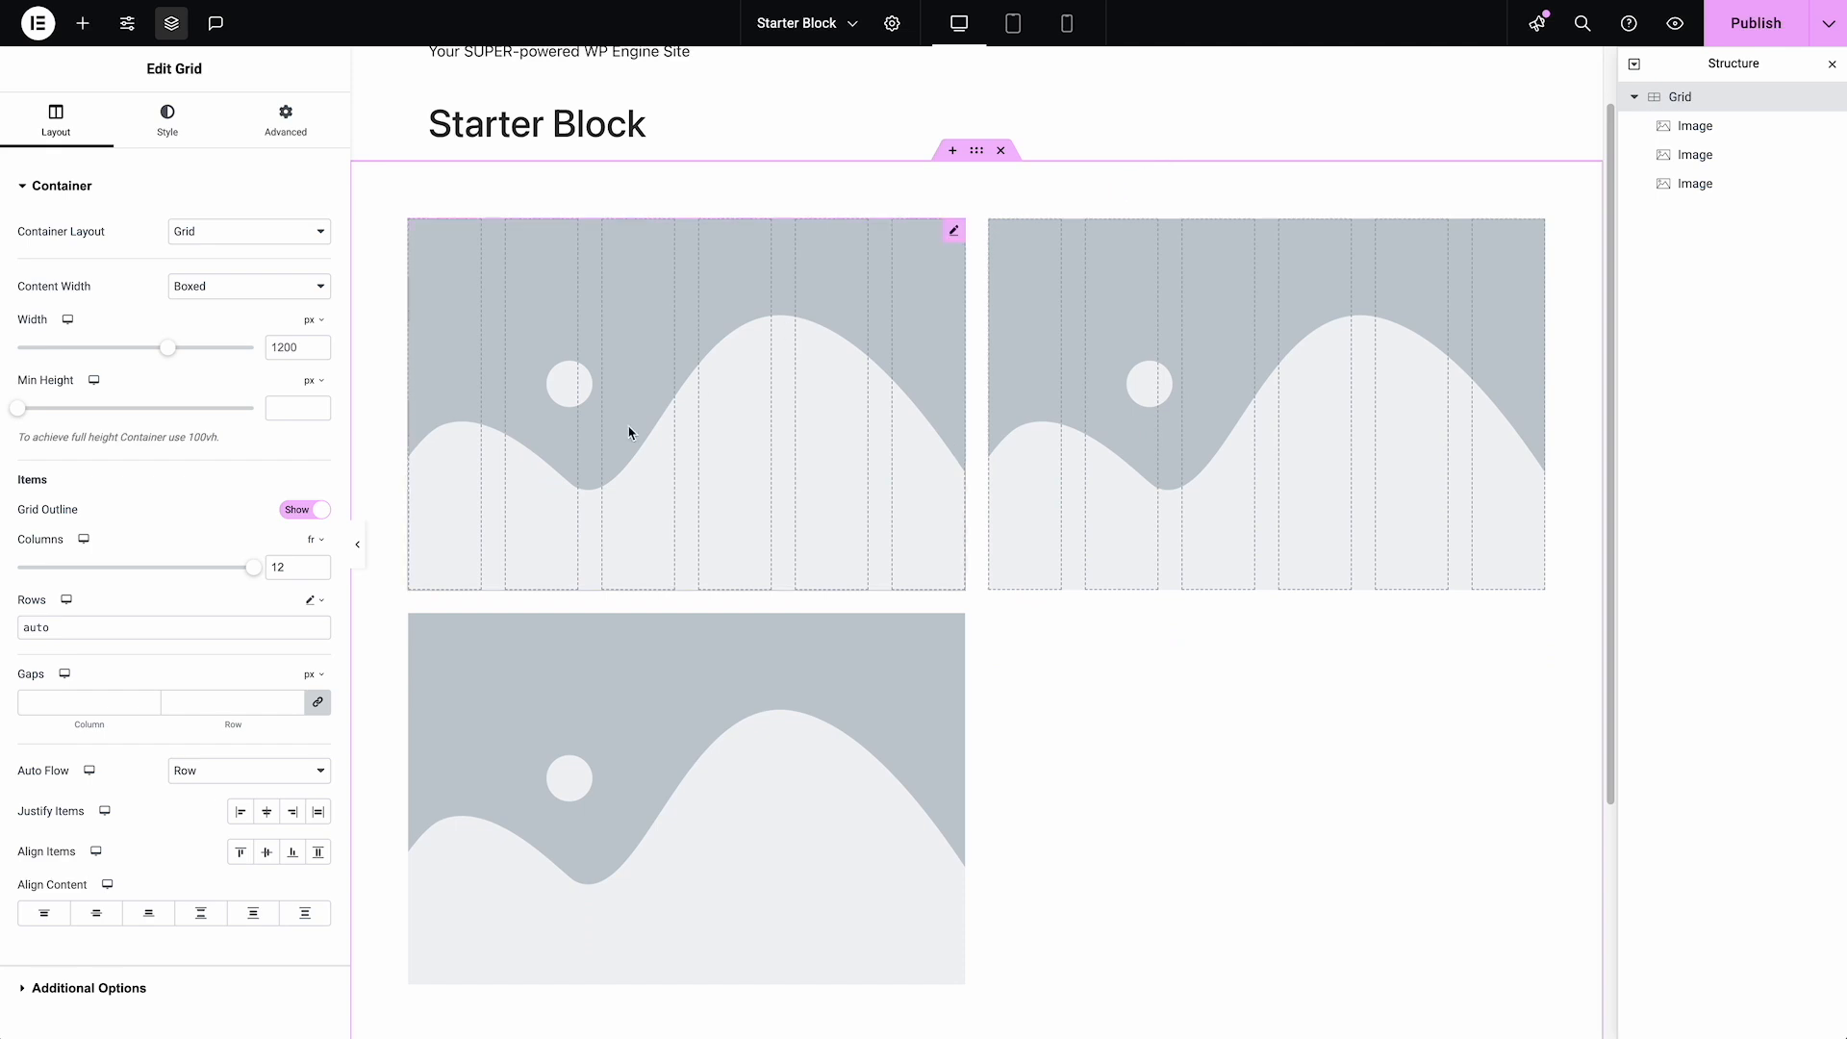
pyautogui.scroll(-2, 247, 535)
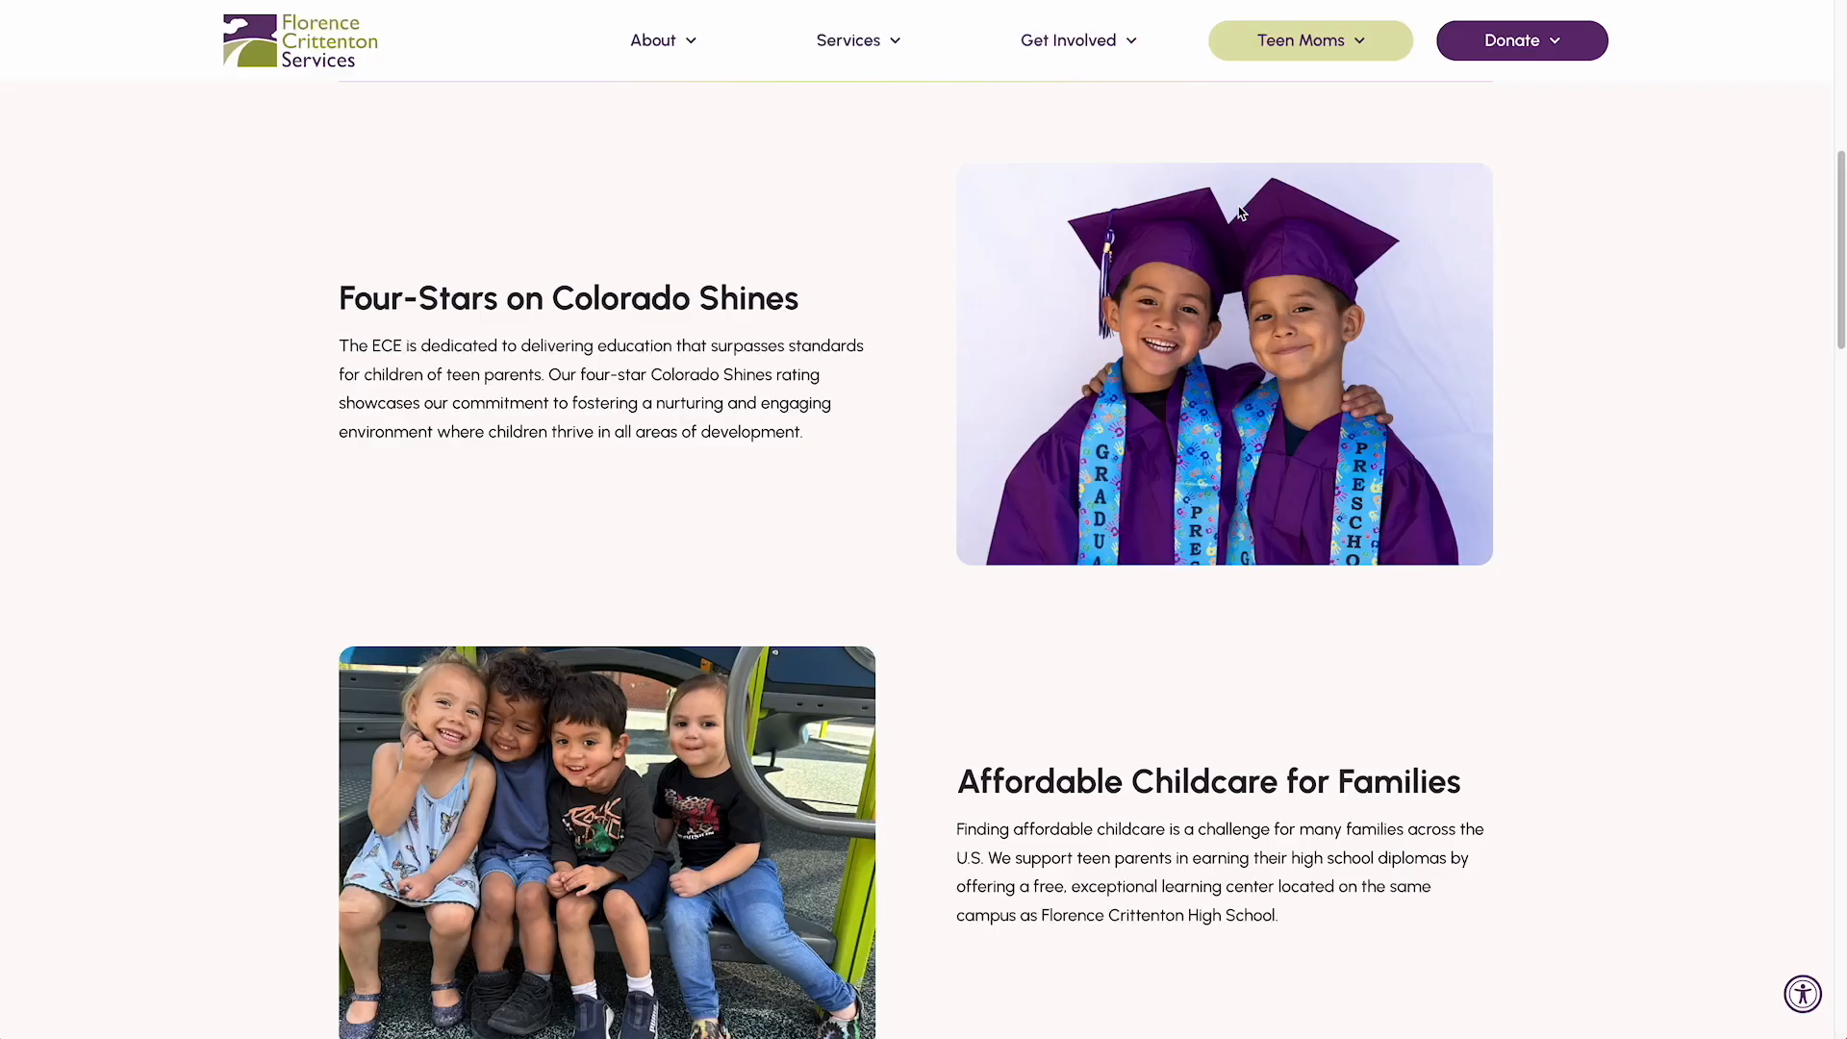
# Switch to the Florence Crittenton Services page and examine the gaps and vertical alignment between its text blocks and images, down to the quote section
pyautogui.scroll(-1, 1238, 211)
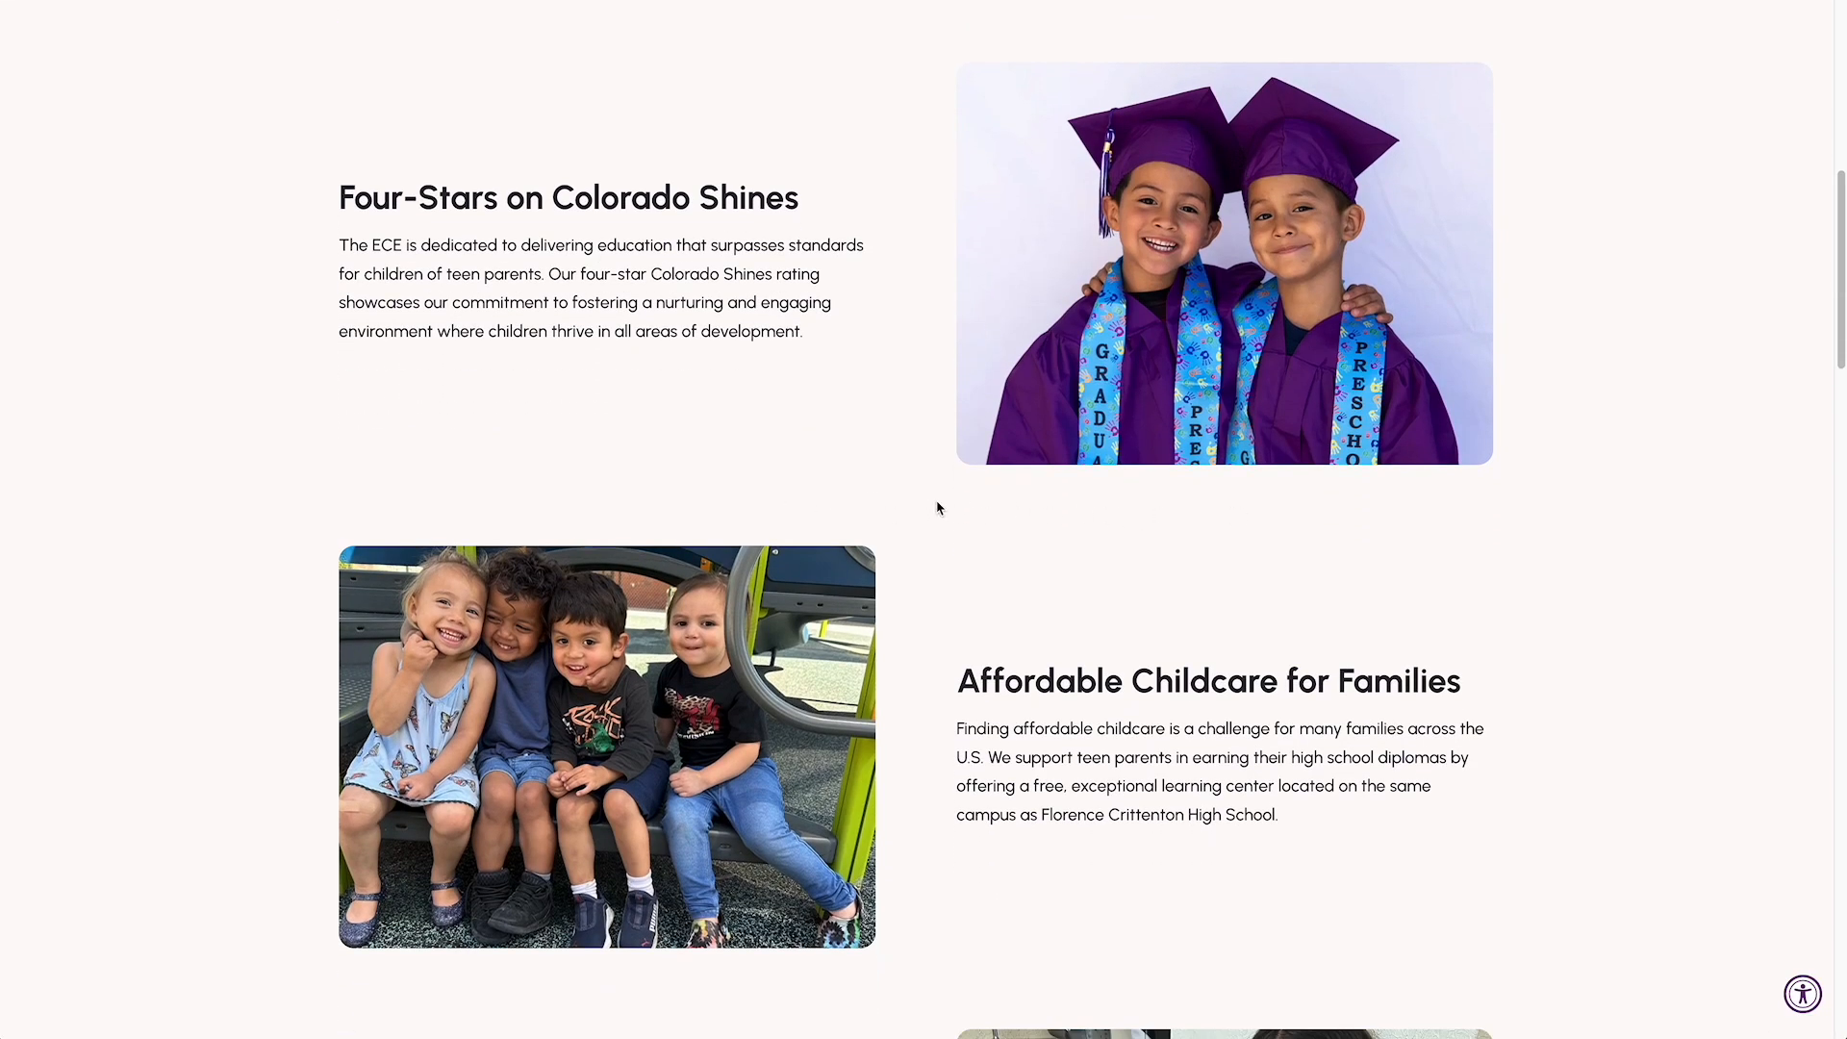
pyautogui.scroll(4, 1062, 505)
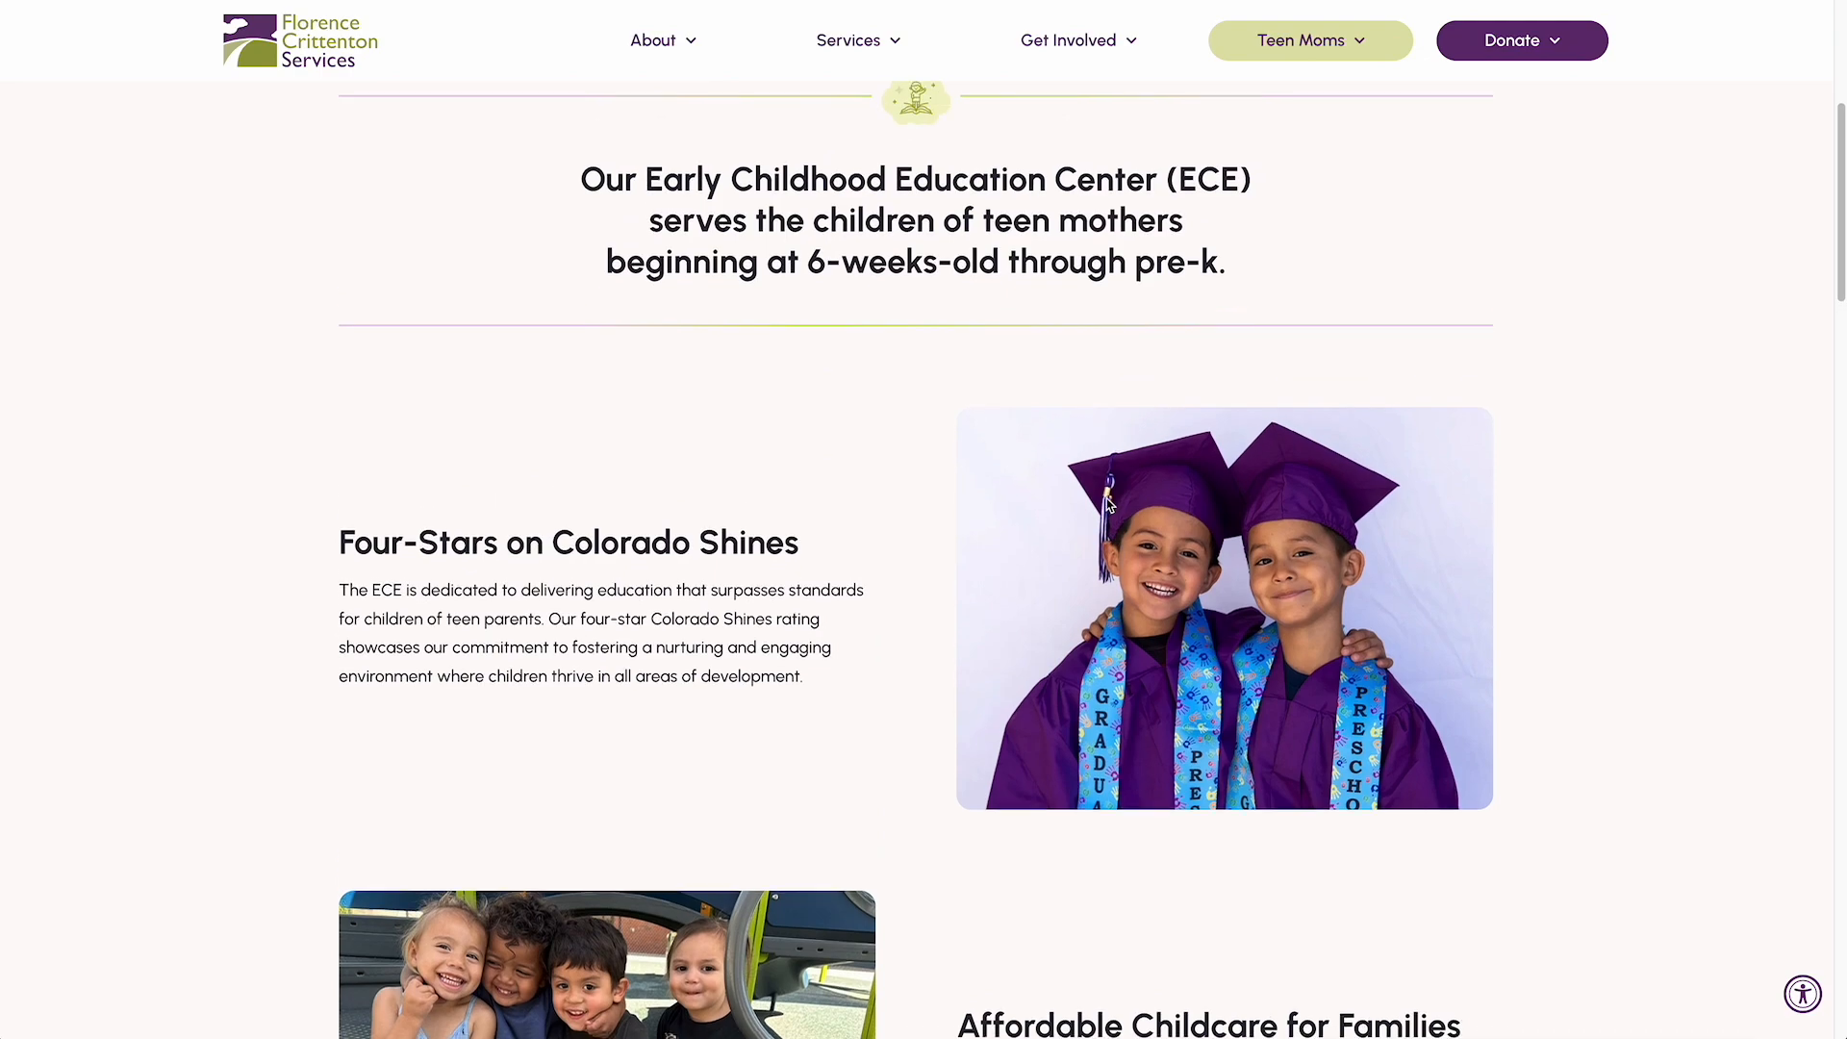
pyautogui.scroll(3, 1102, 444)
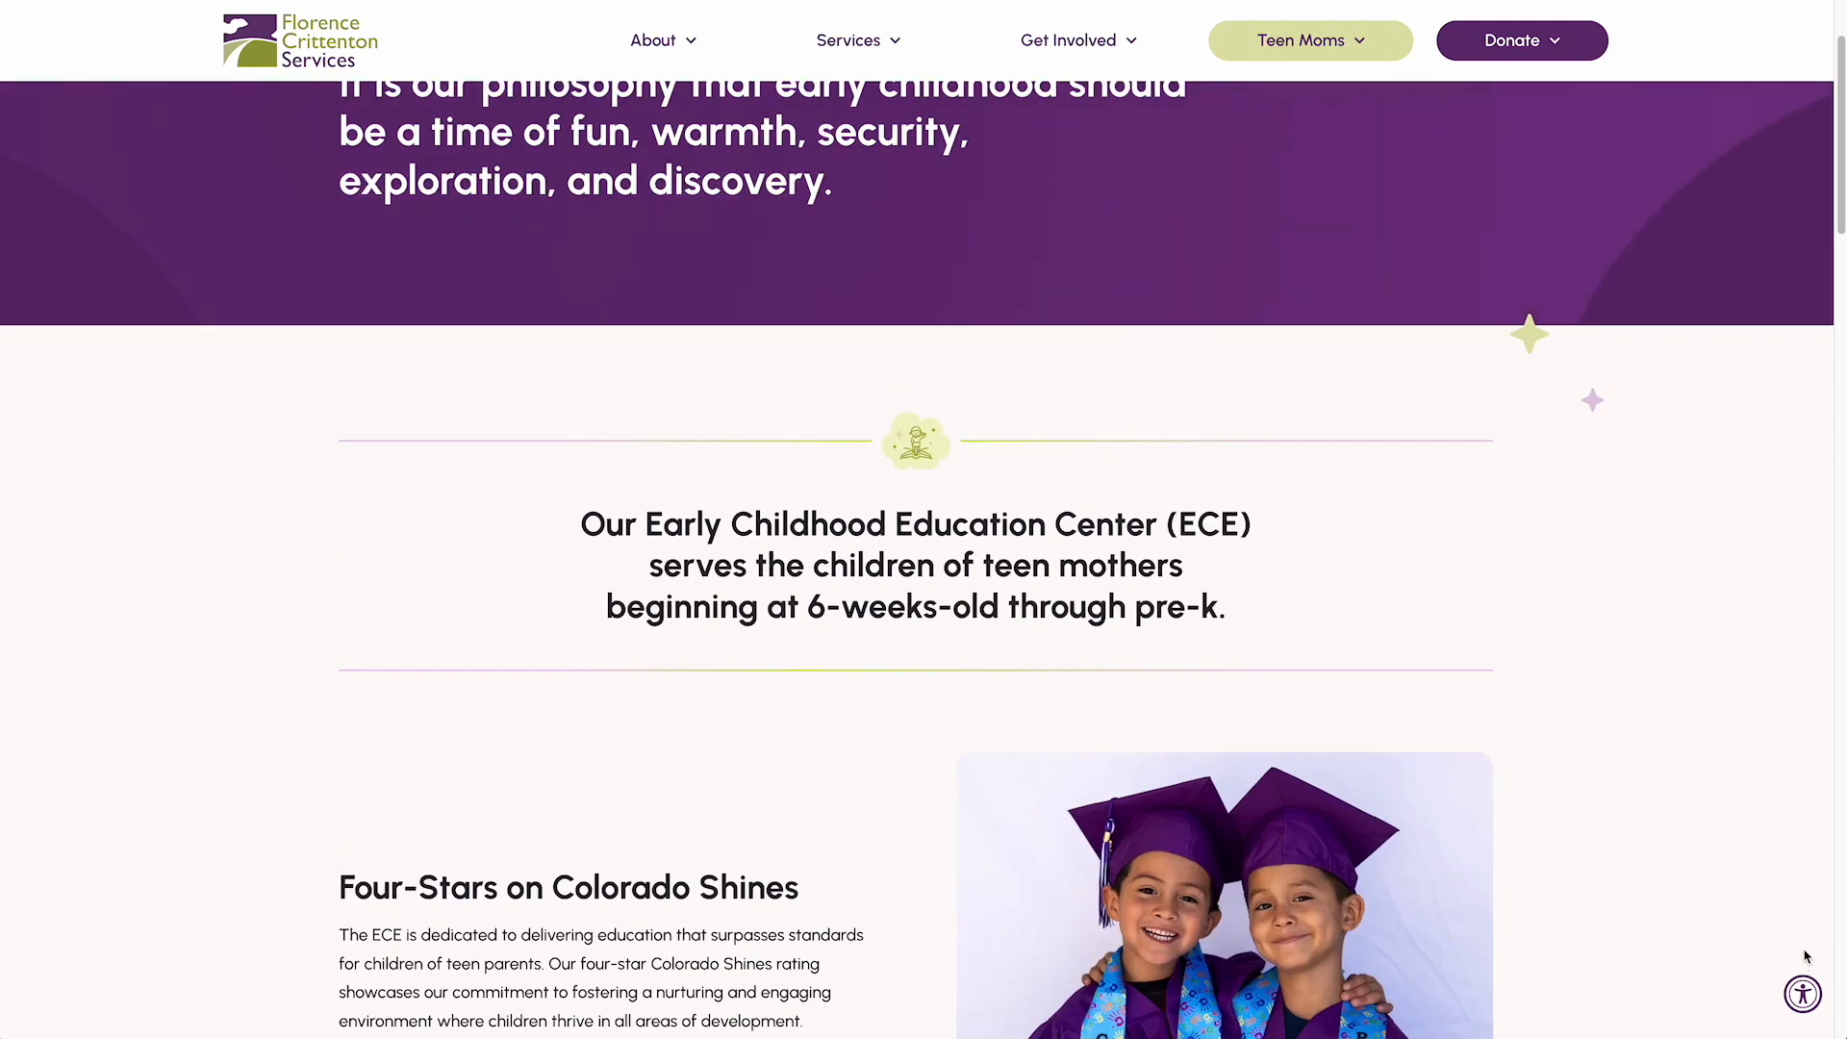
pyautogui.scroll(-10, 1807, 955)
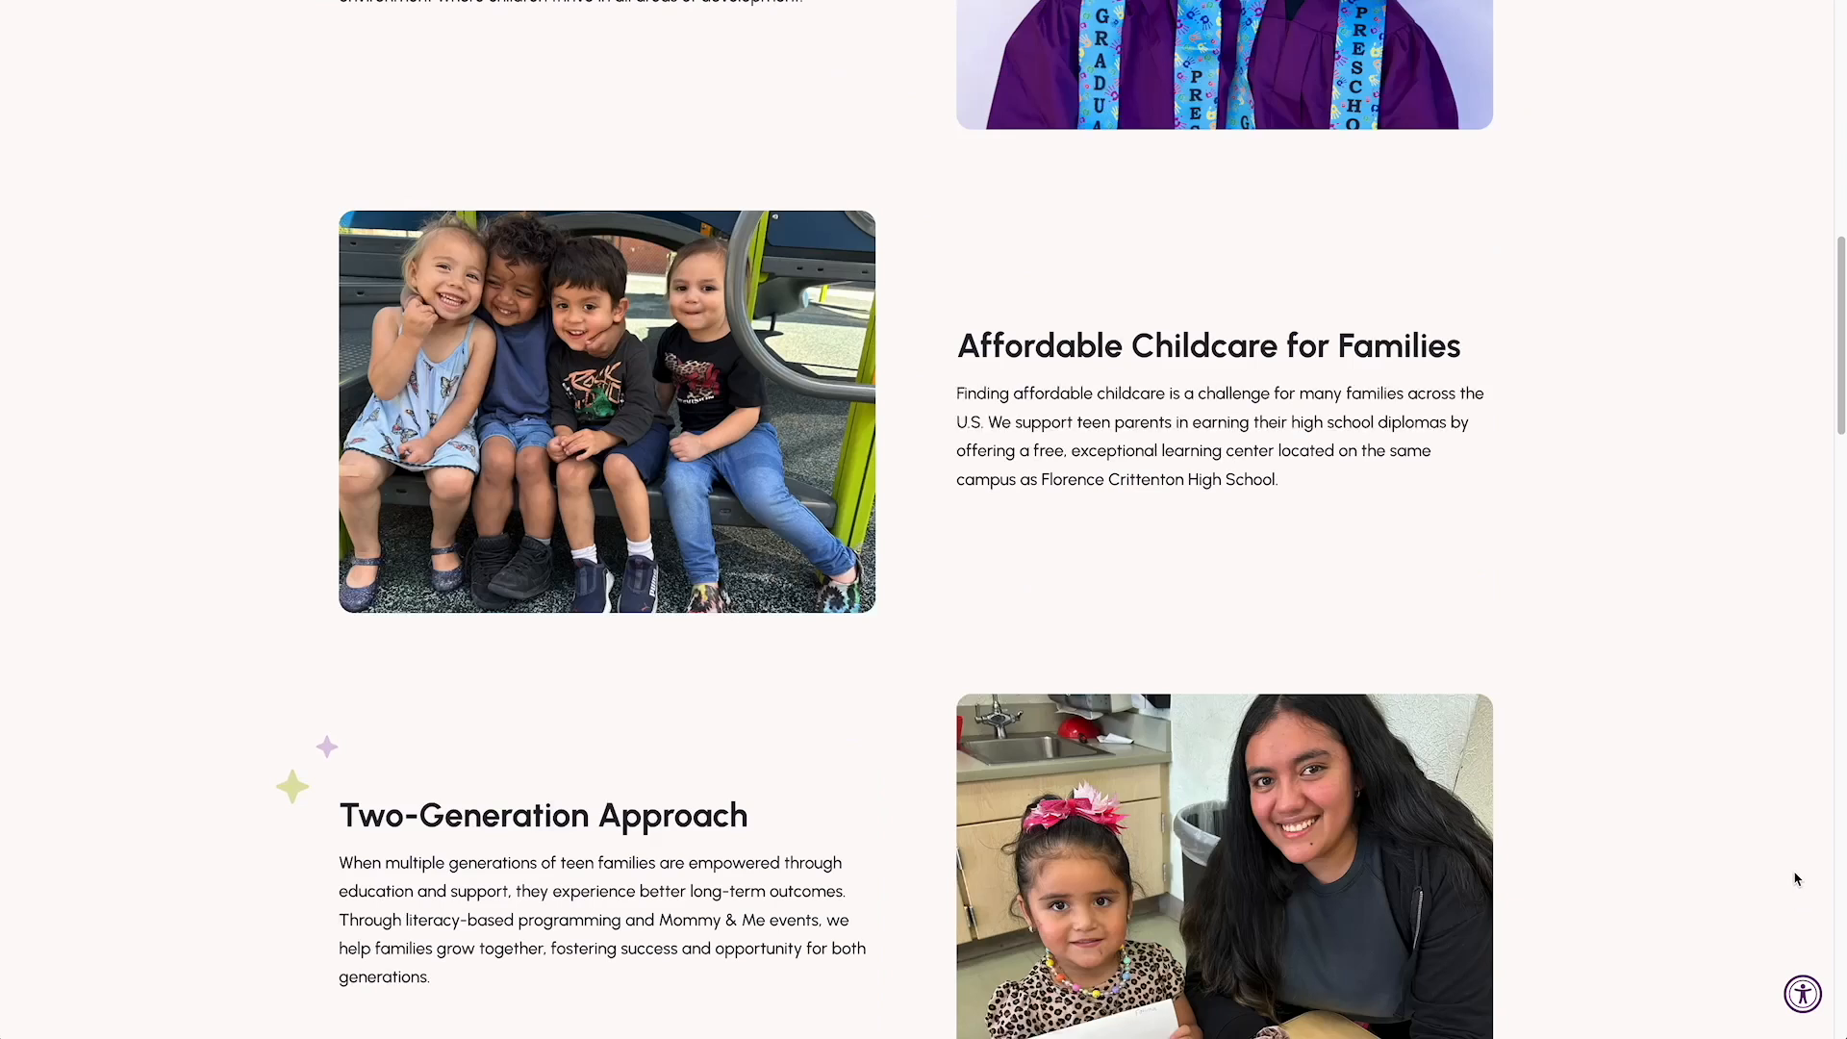
pyautogui.scroll(-1, 1796, 878)
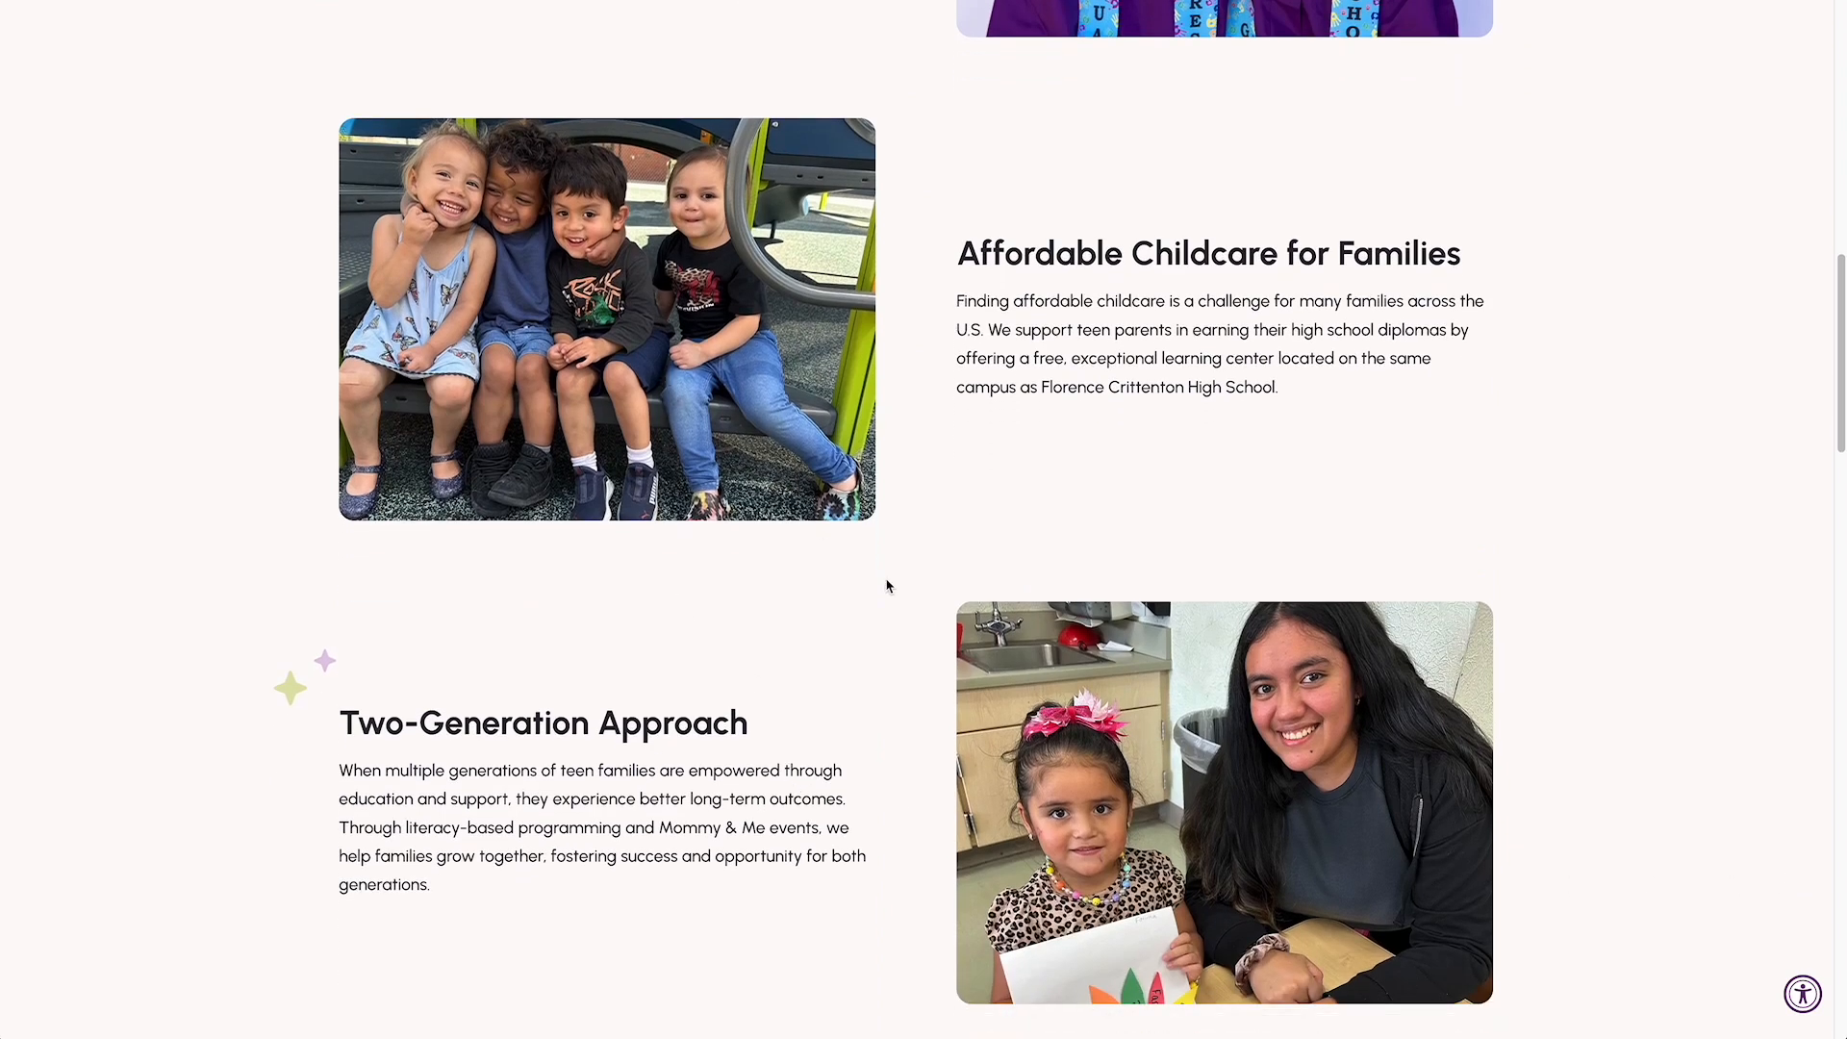
pyautogui.scroll(-9, 1066, 687)
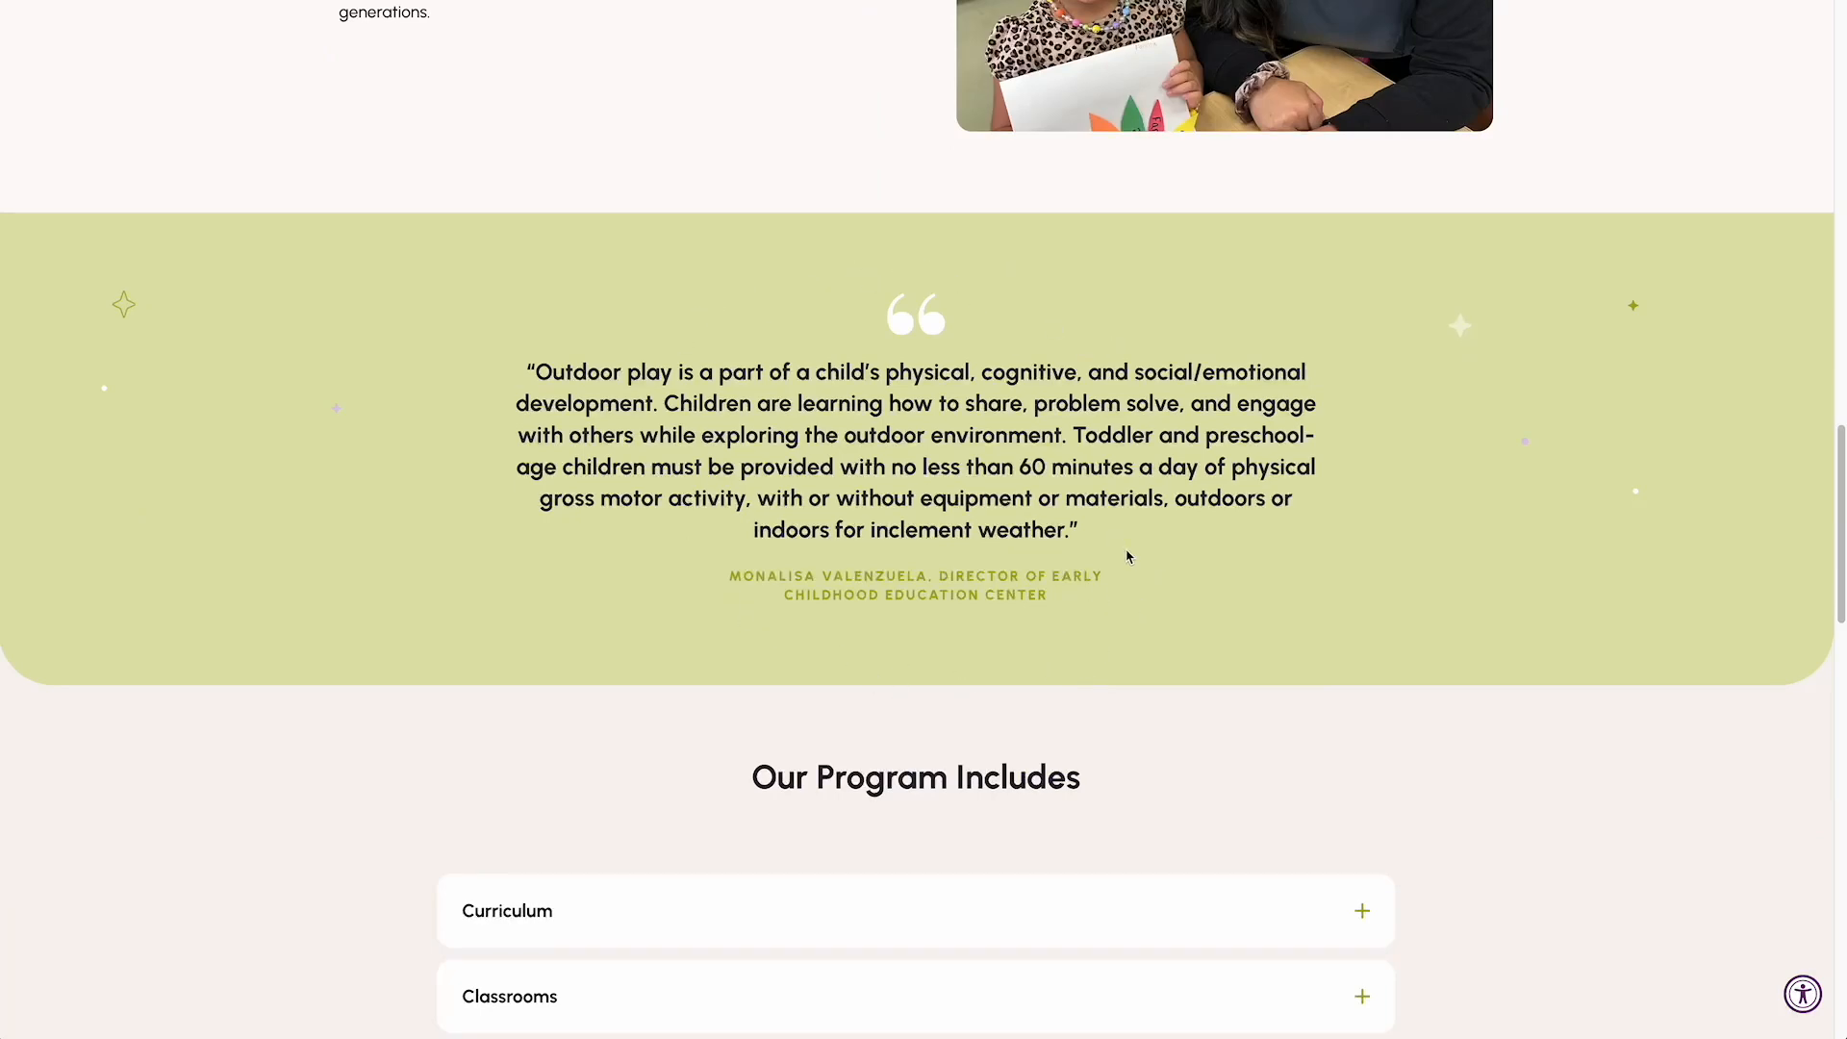
pyautogui.scroll(3, 1150, 497)
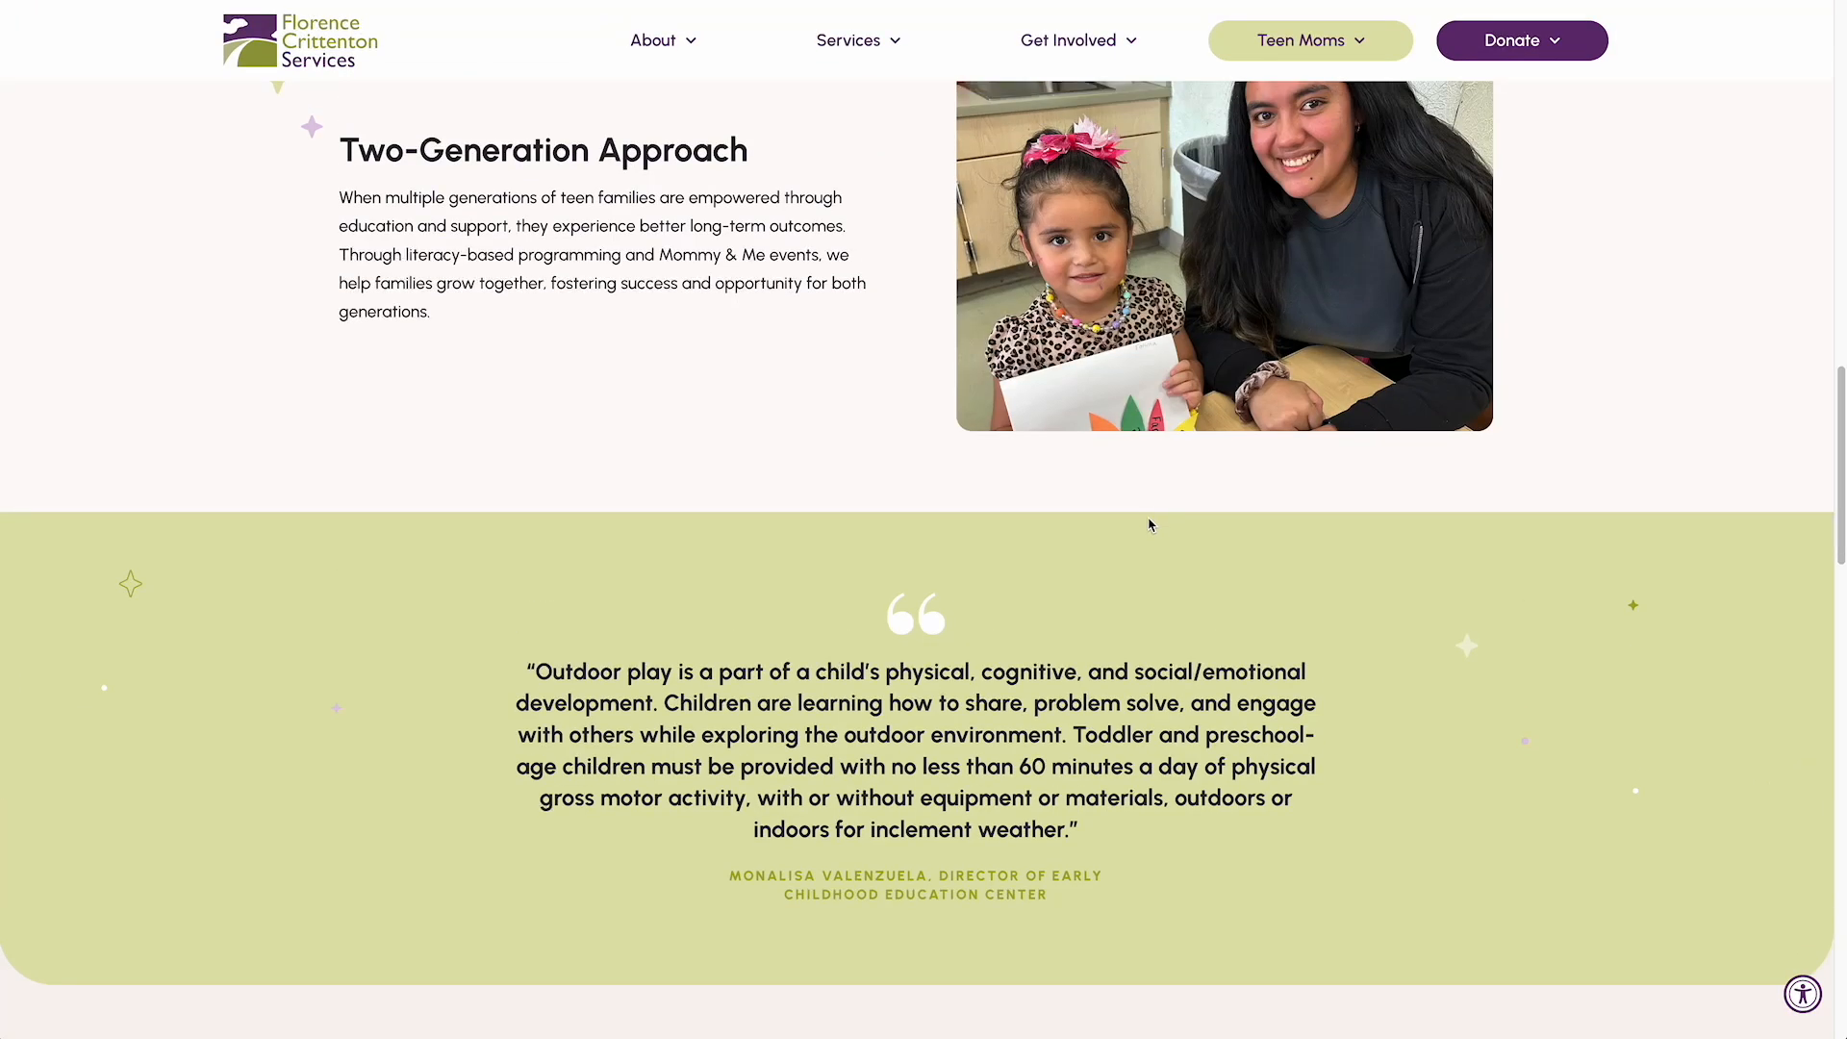
pyautogui.scroll(7, 1135, 553)
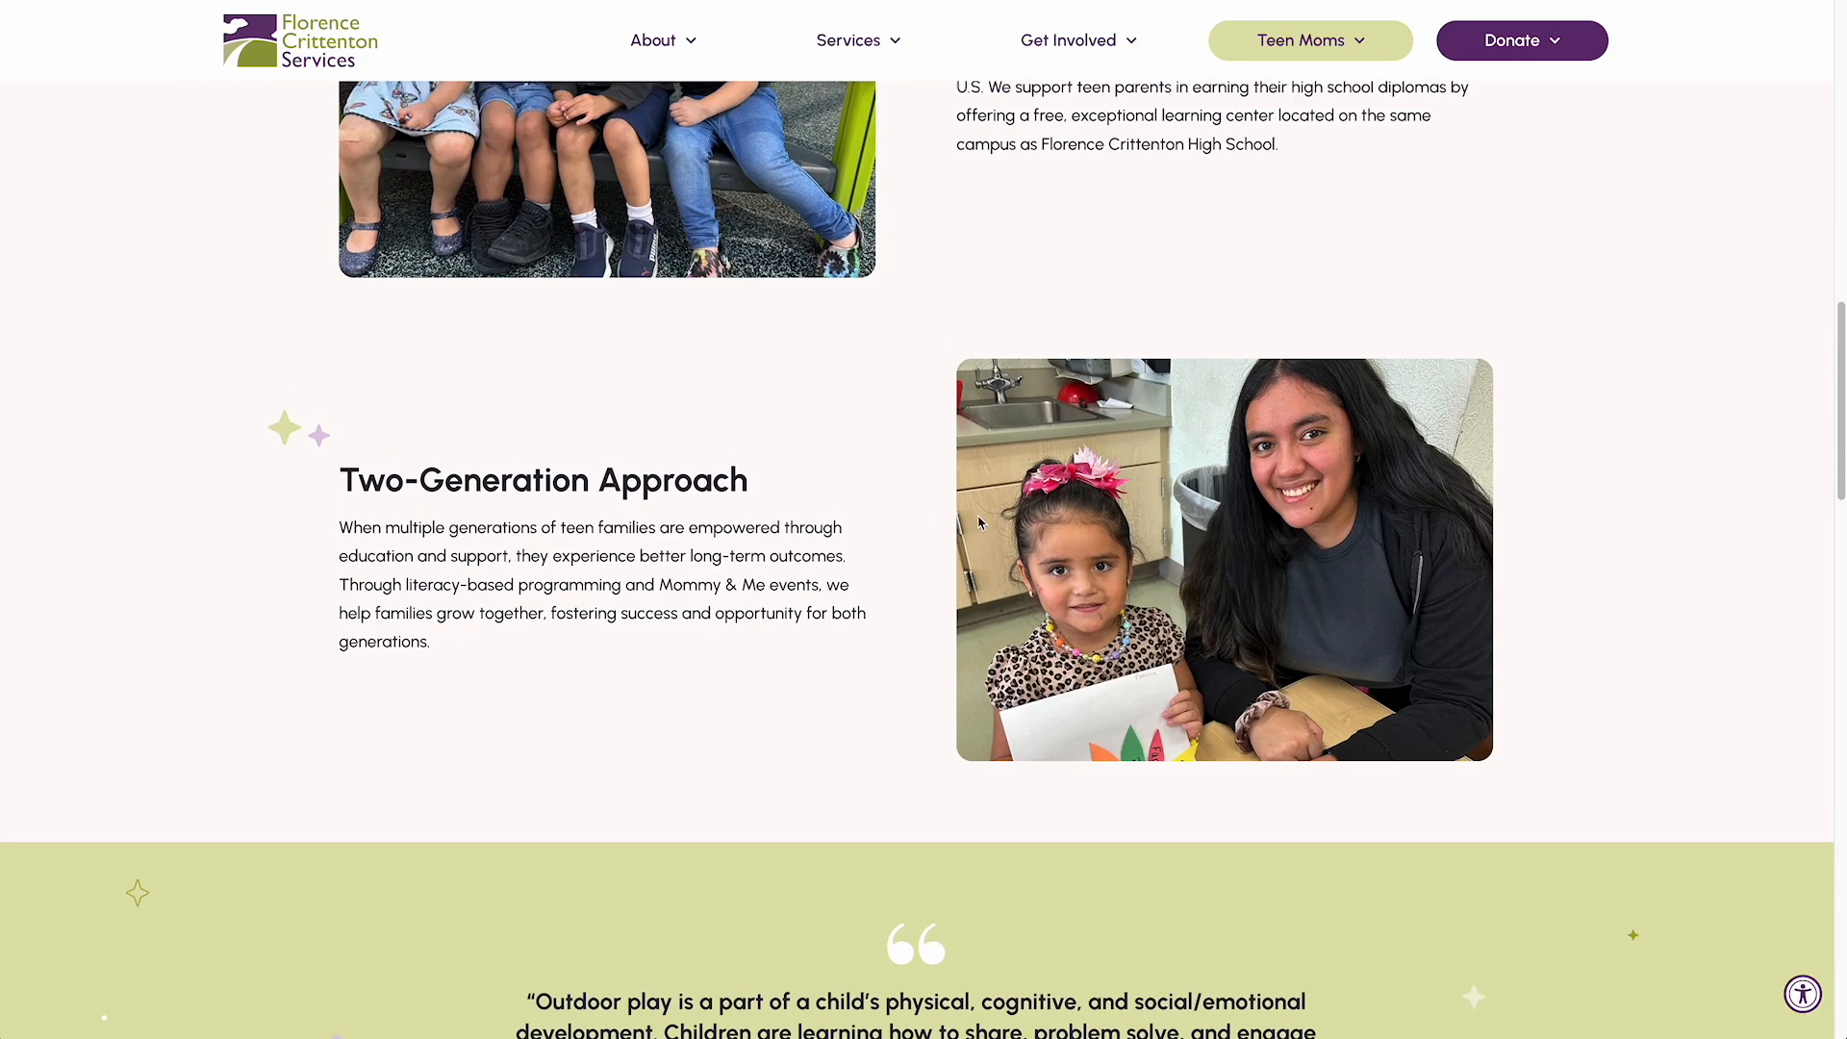
pyautogui.scroll(3, 1031, 468)
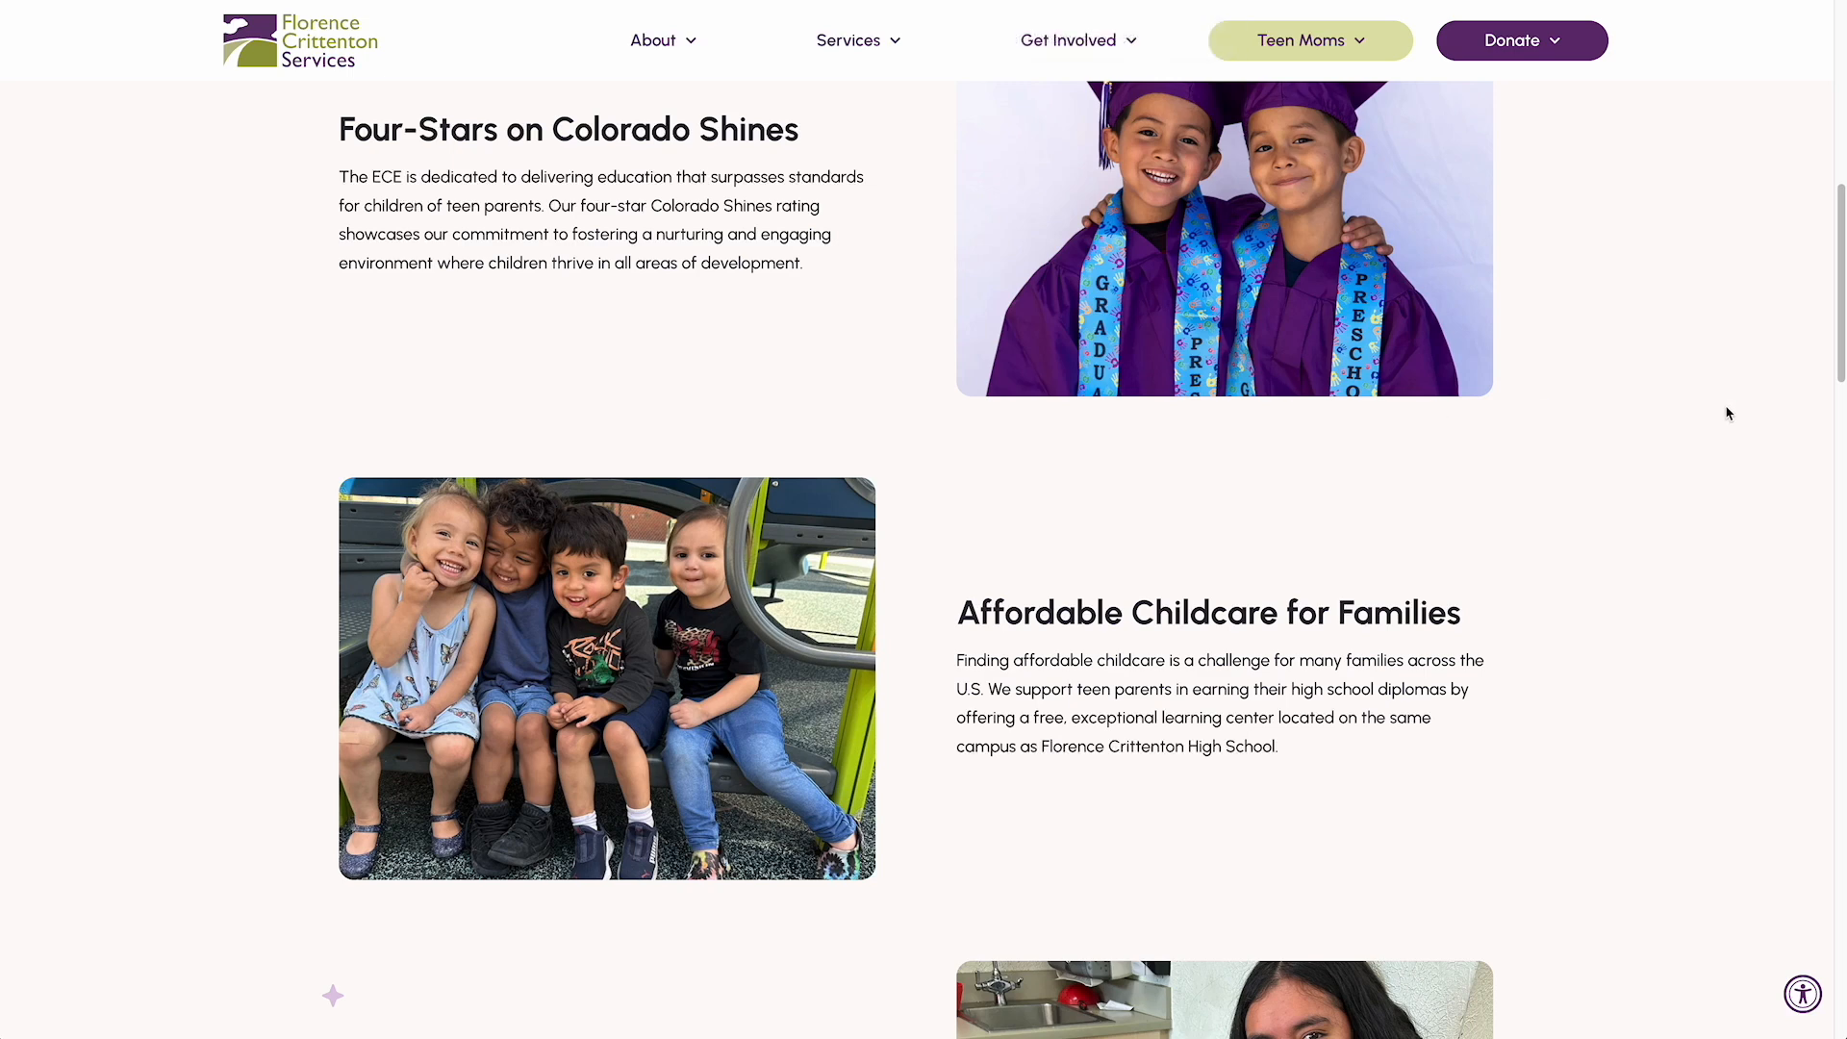
pyautogui.scroll(3, 1727, 414)
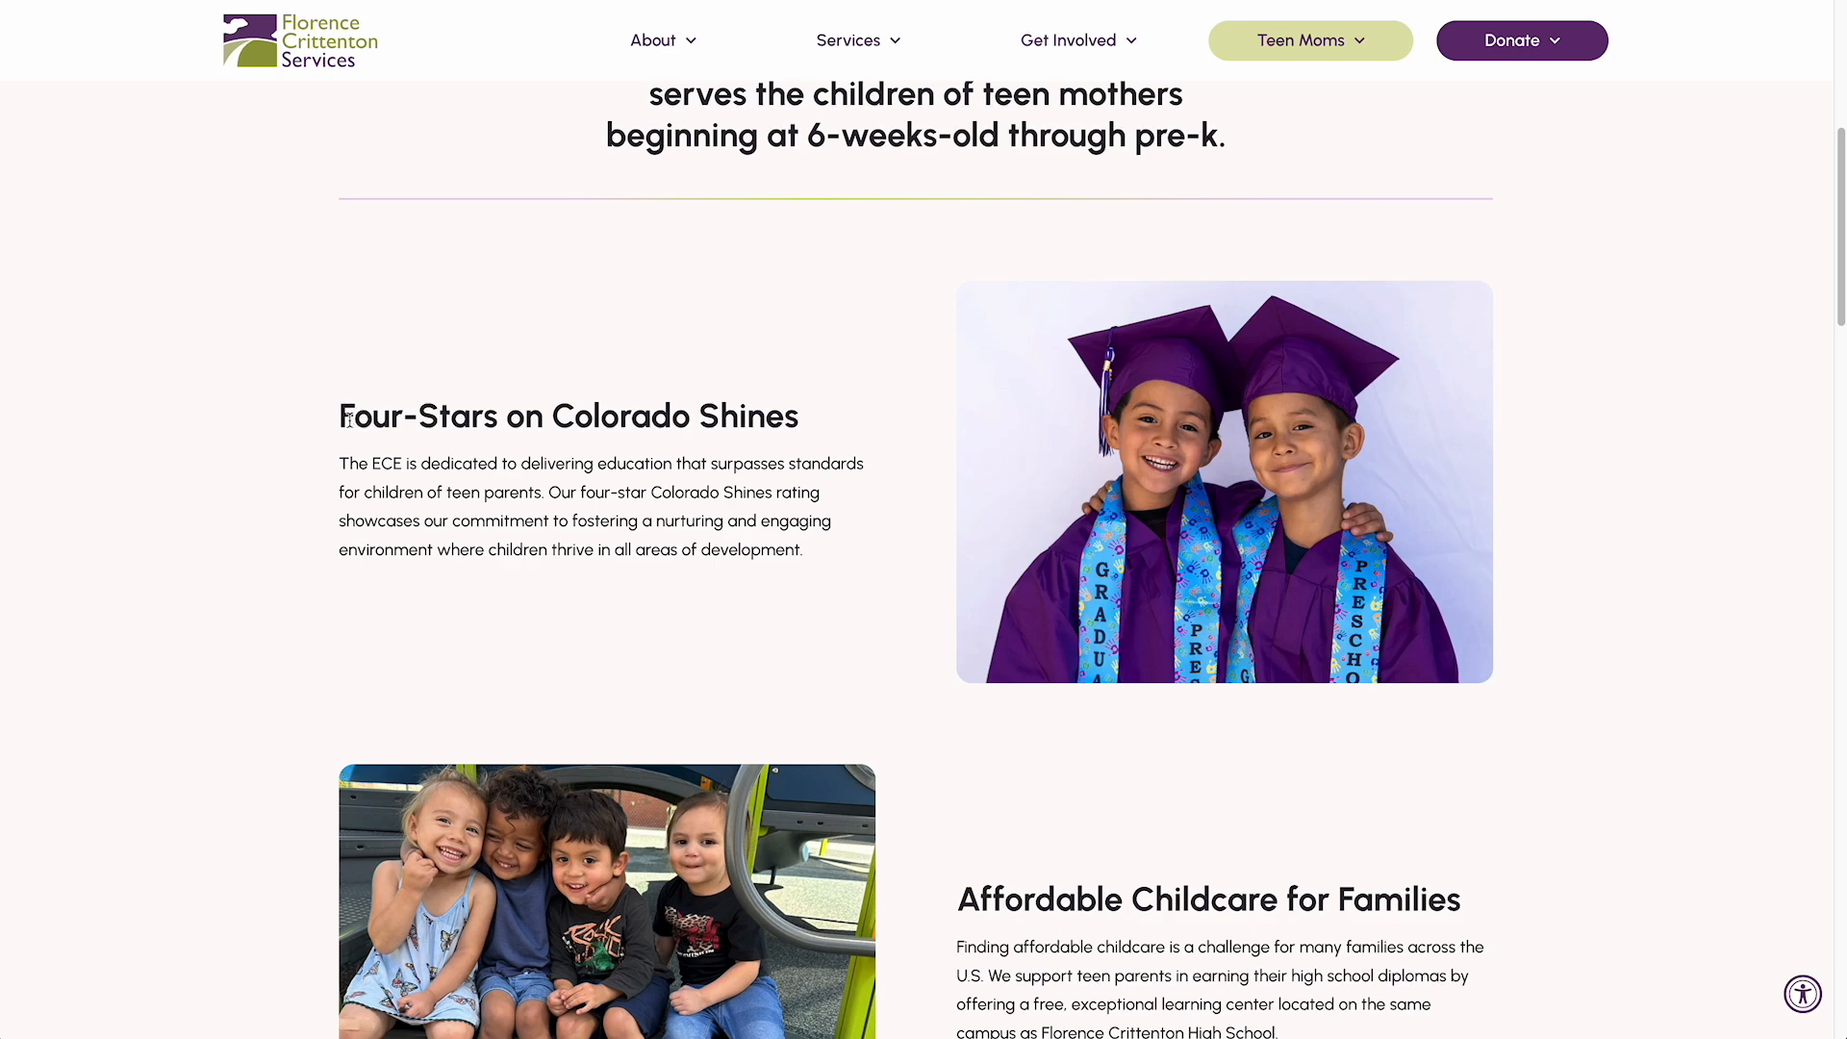
pyautogui.moveTo(349, 419); pyautogui.dragTo(482, 511)
pyautogui.click(482, 466)
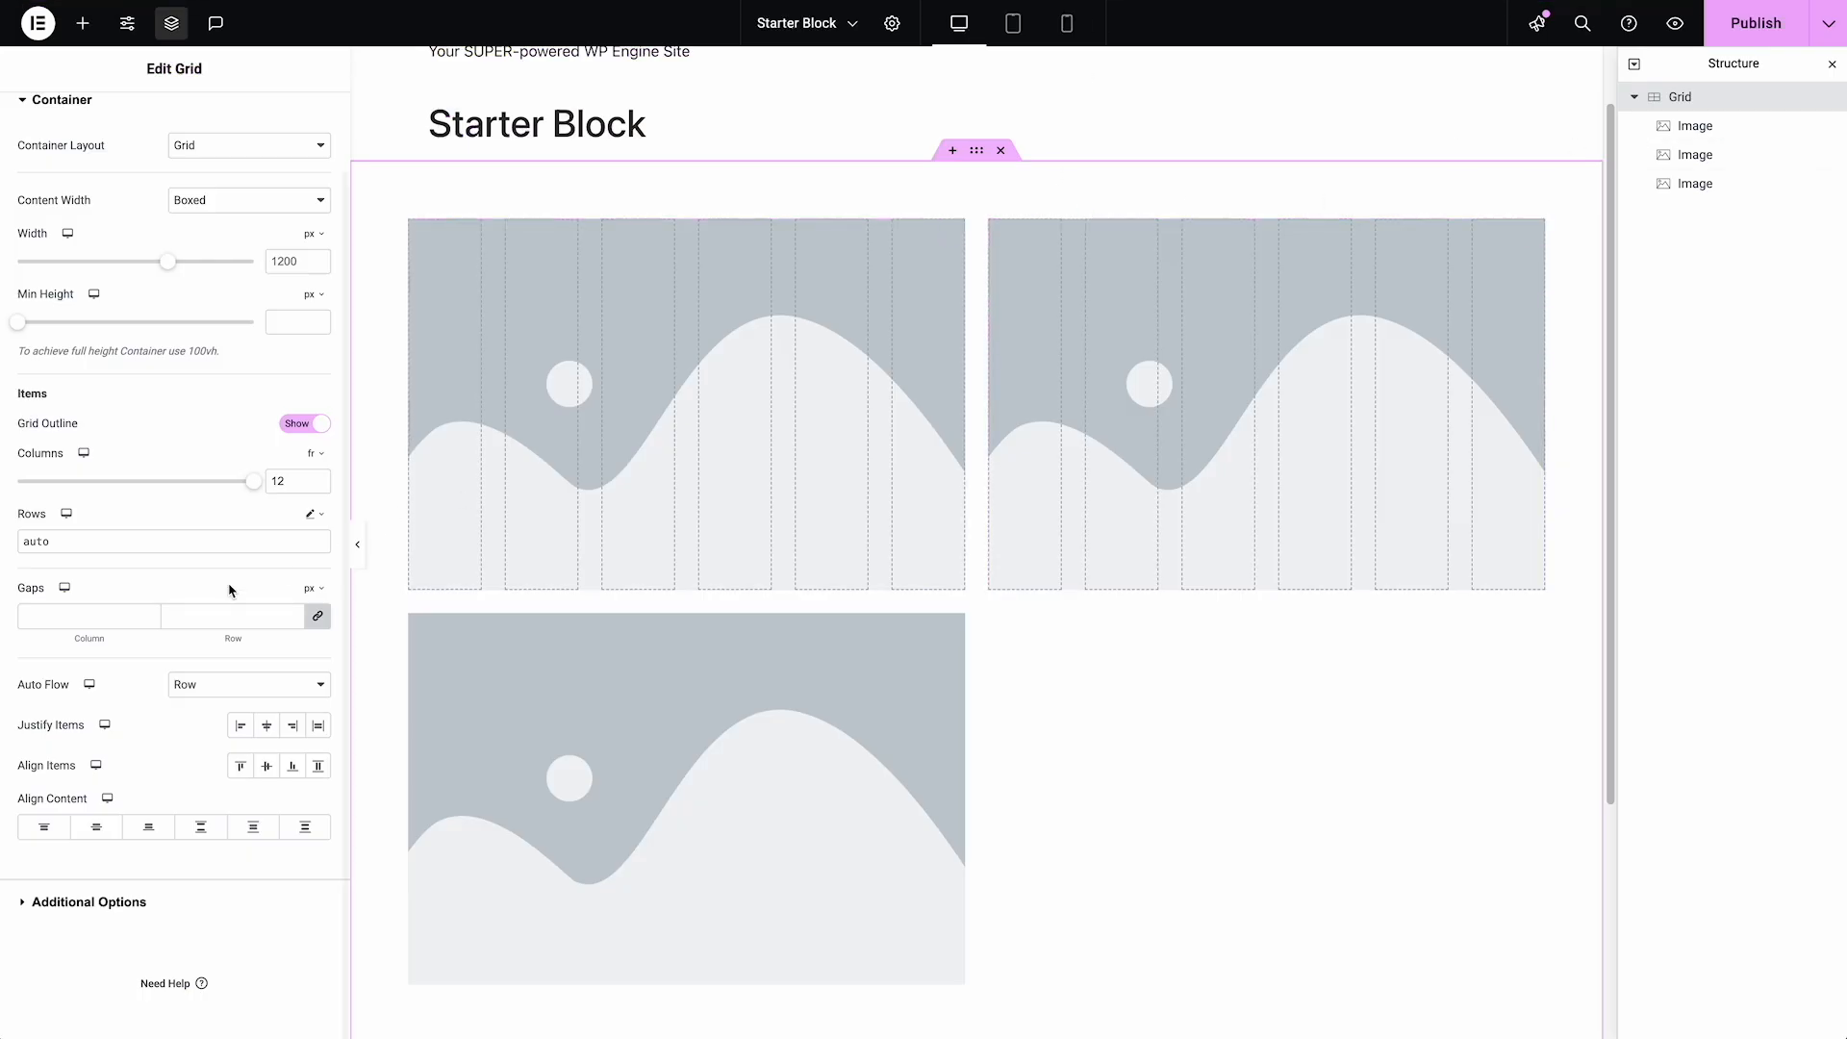
# In the Elementor editor, set the Grid's linked column and row gaps to 60 px
pyautogui.click(183, 617)
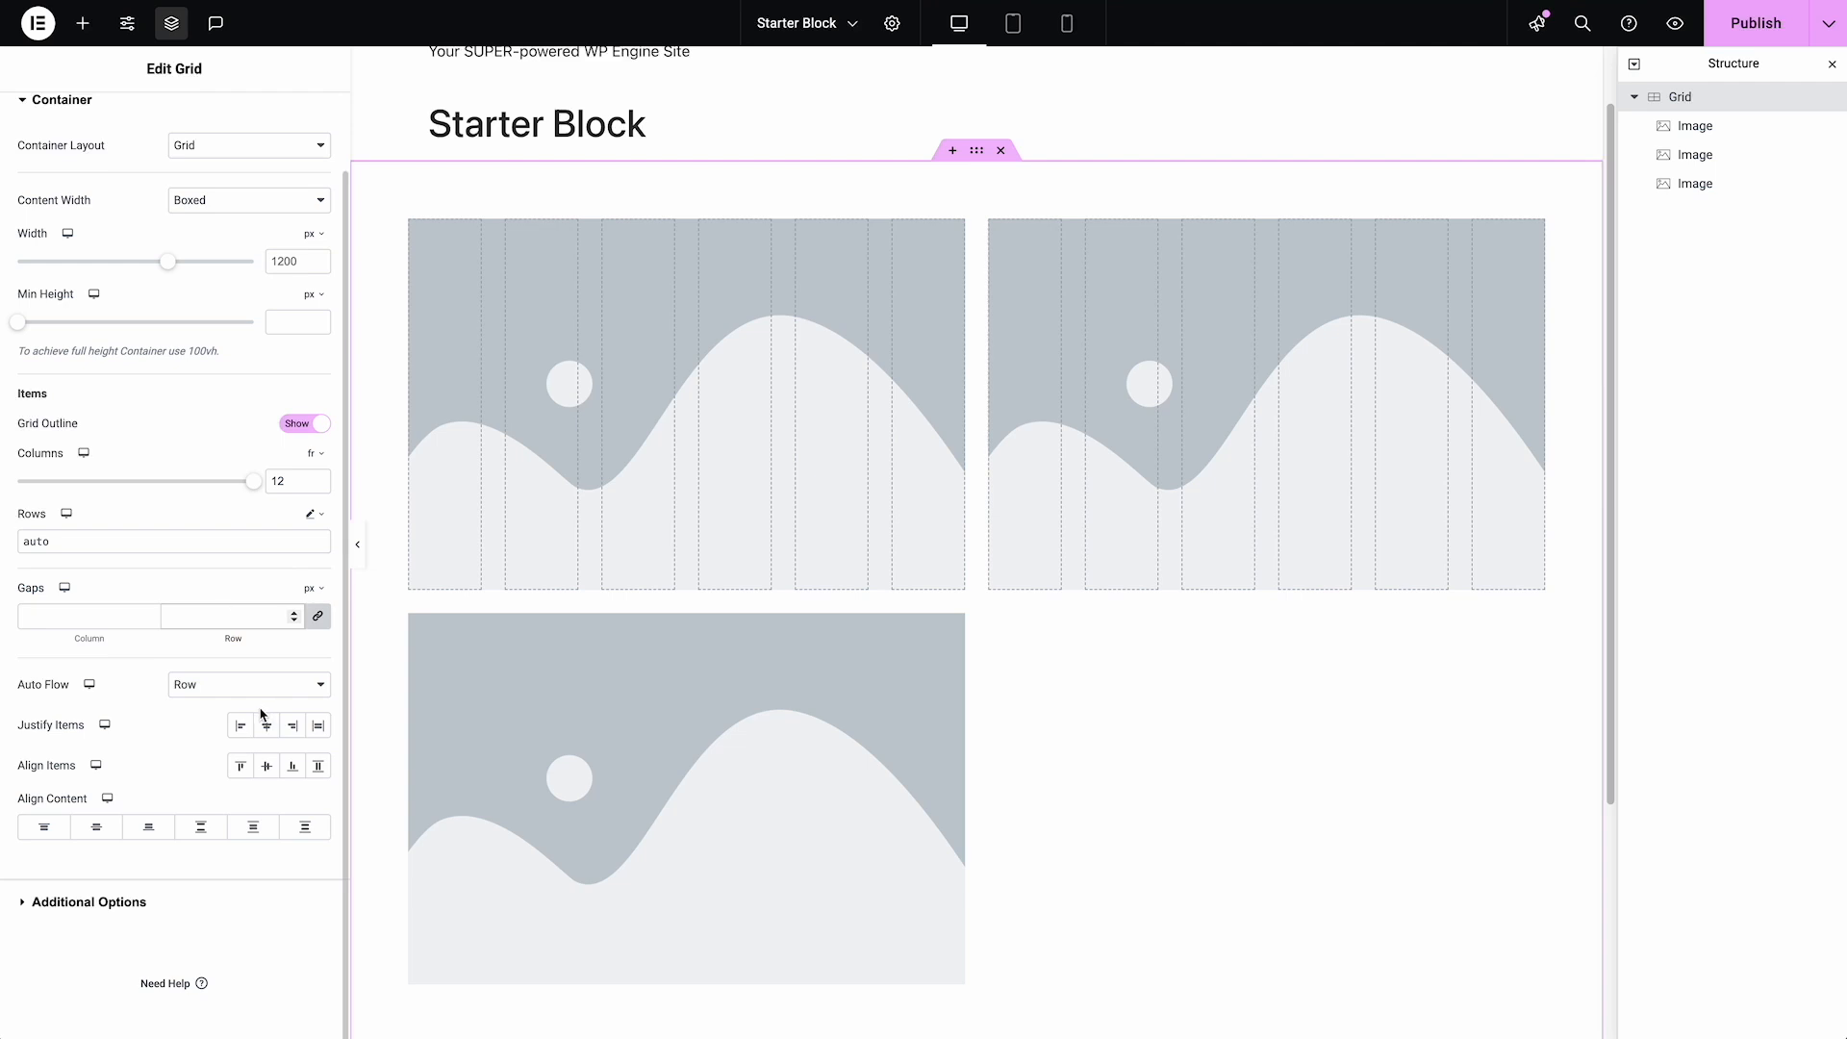
pyautogui.write('60')
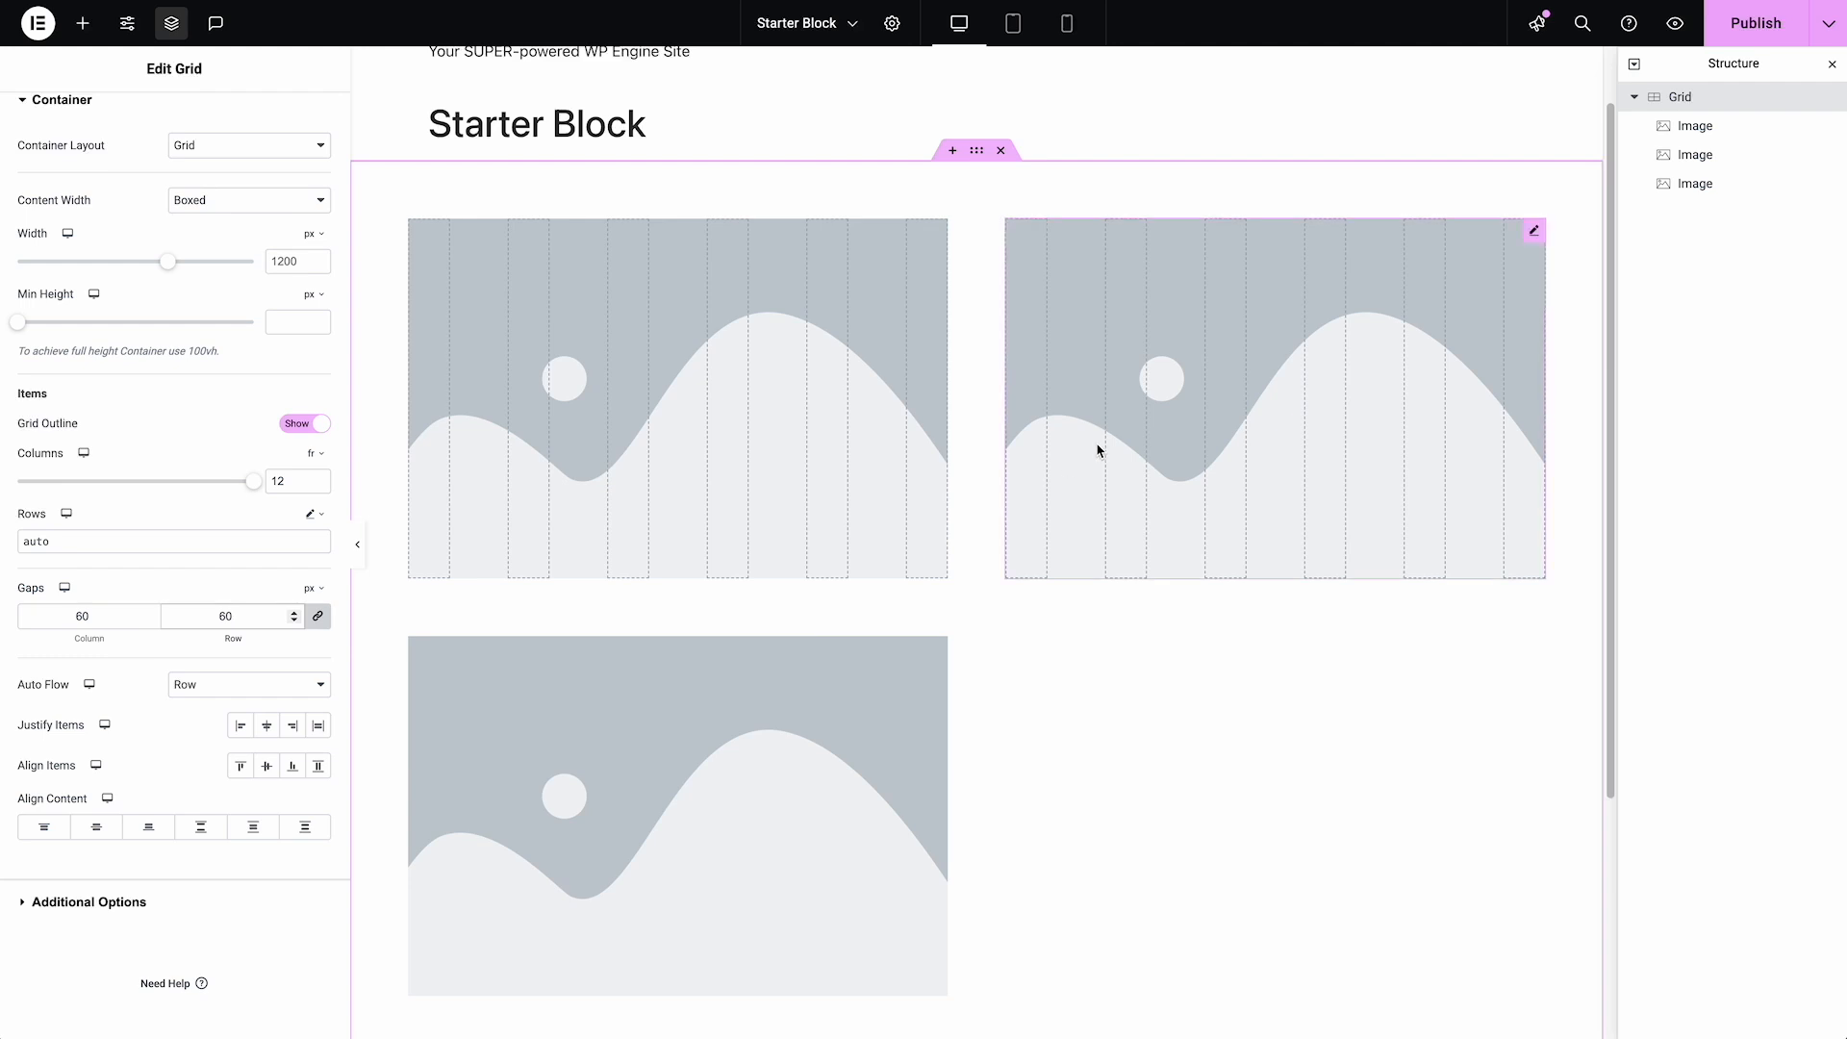
# Delete the two duplicated images from the Grid, leaving only the first one
pyautogui.rightClick(939, 647)
pyautogui.click(982, 1017)
pyautogui.rightClick(1141, 472)
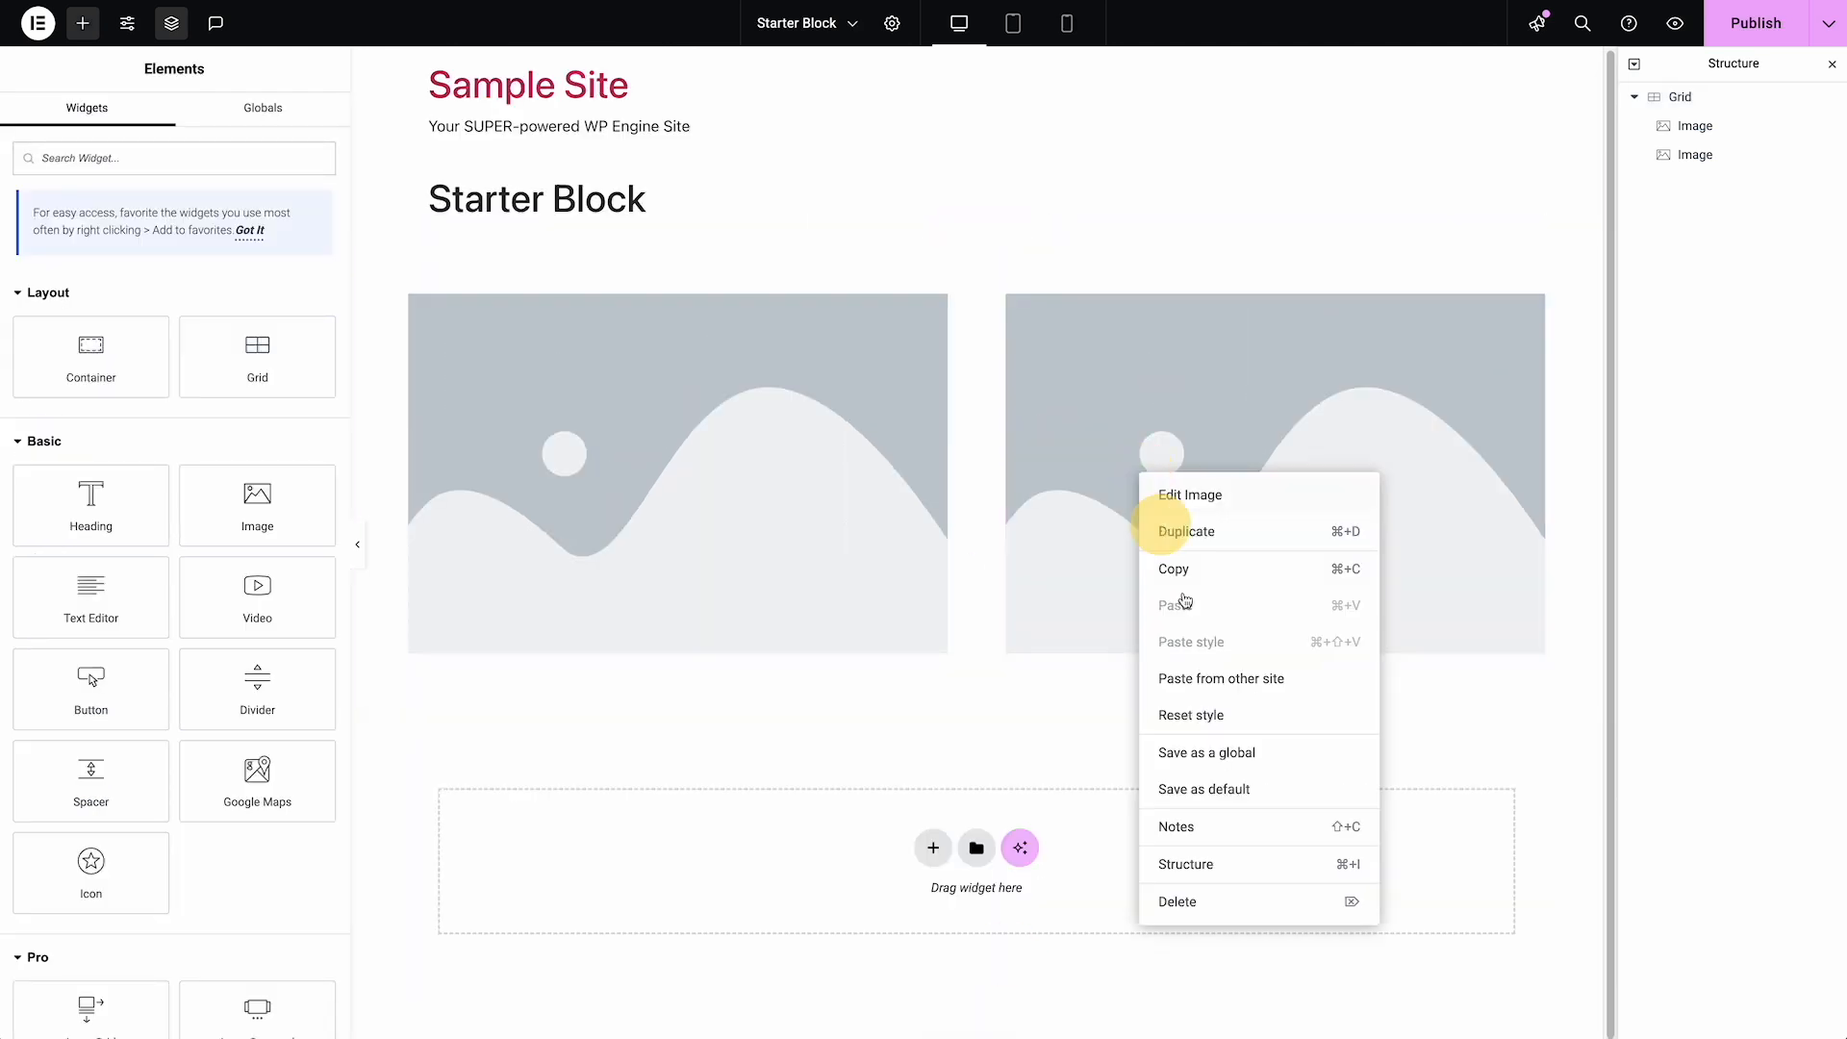
pyautogui.click(1183, 902)
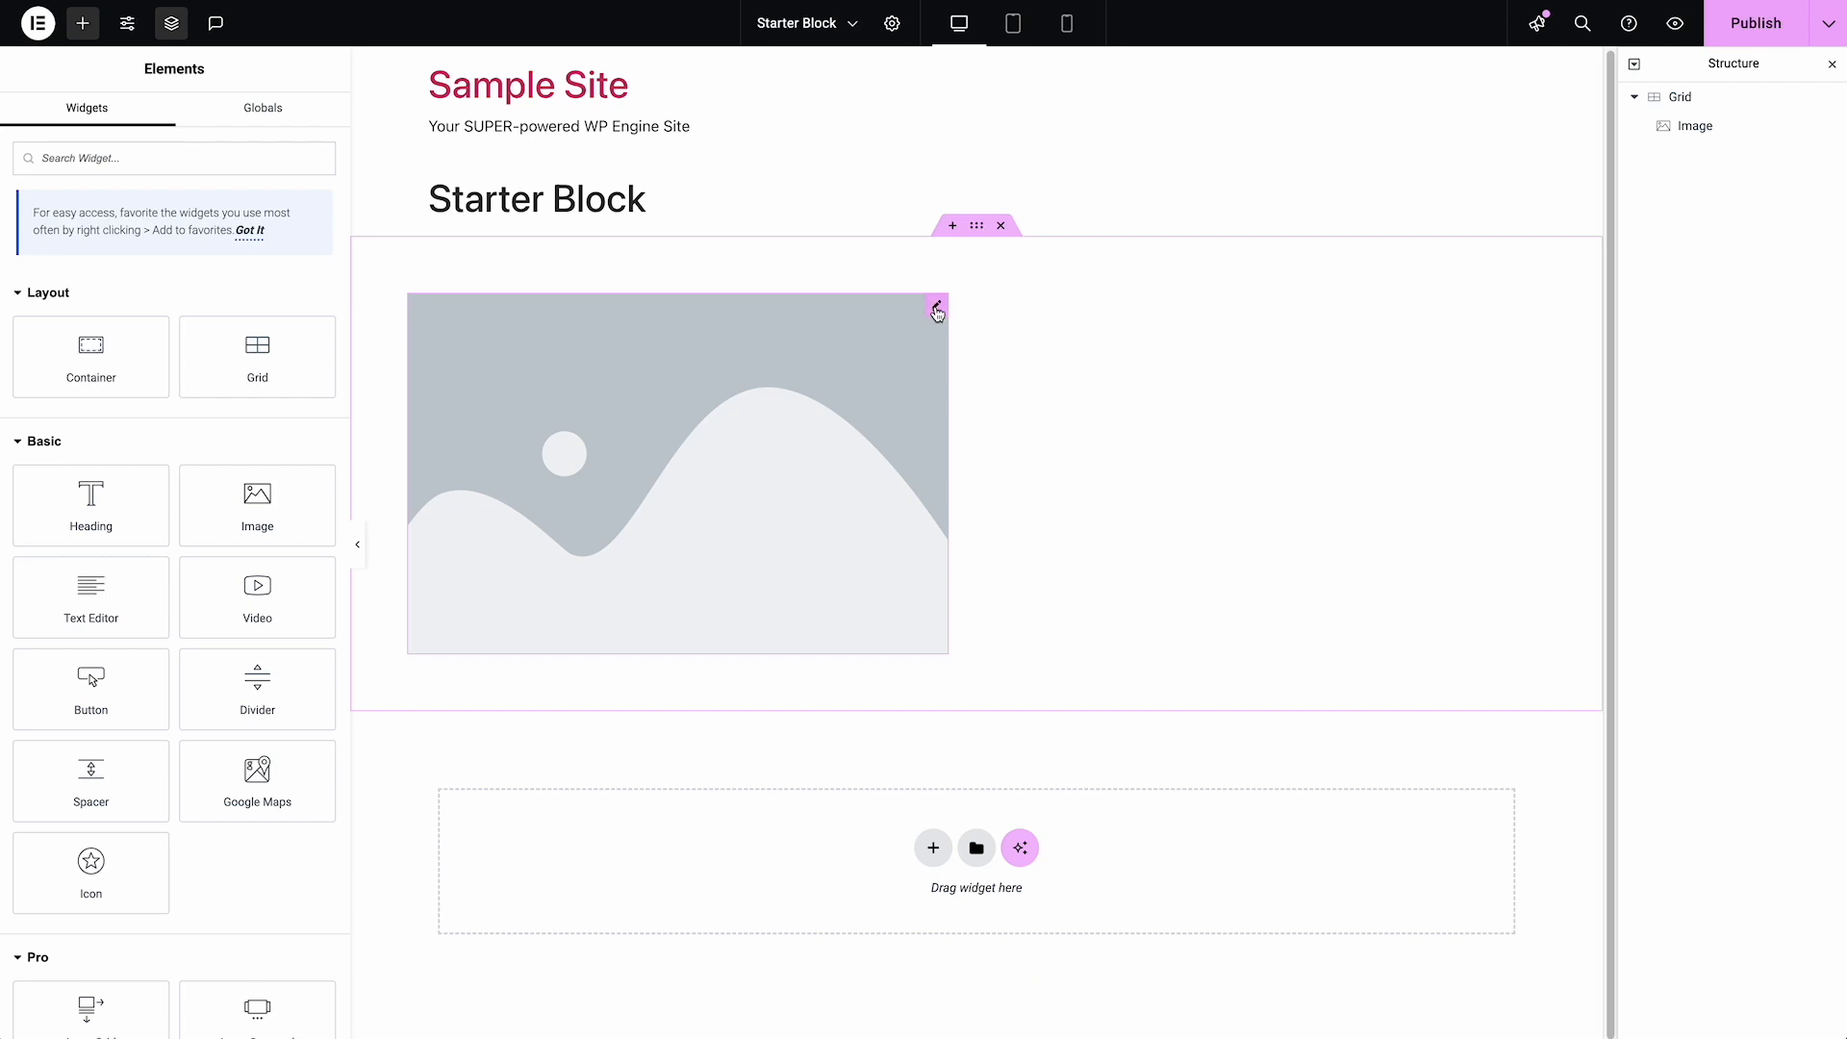
# Add a Text Editor widget after the image, with a column span of 6 and its self-alignment set to center
pyautogui.click(937, 306)
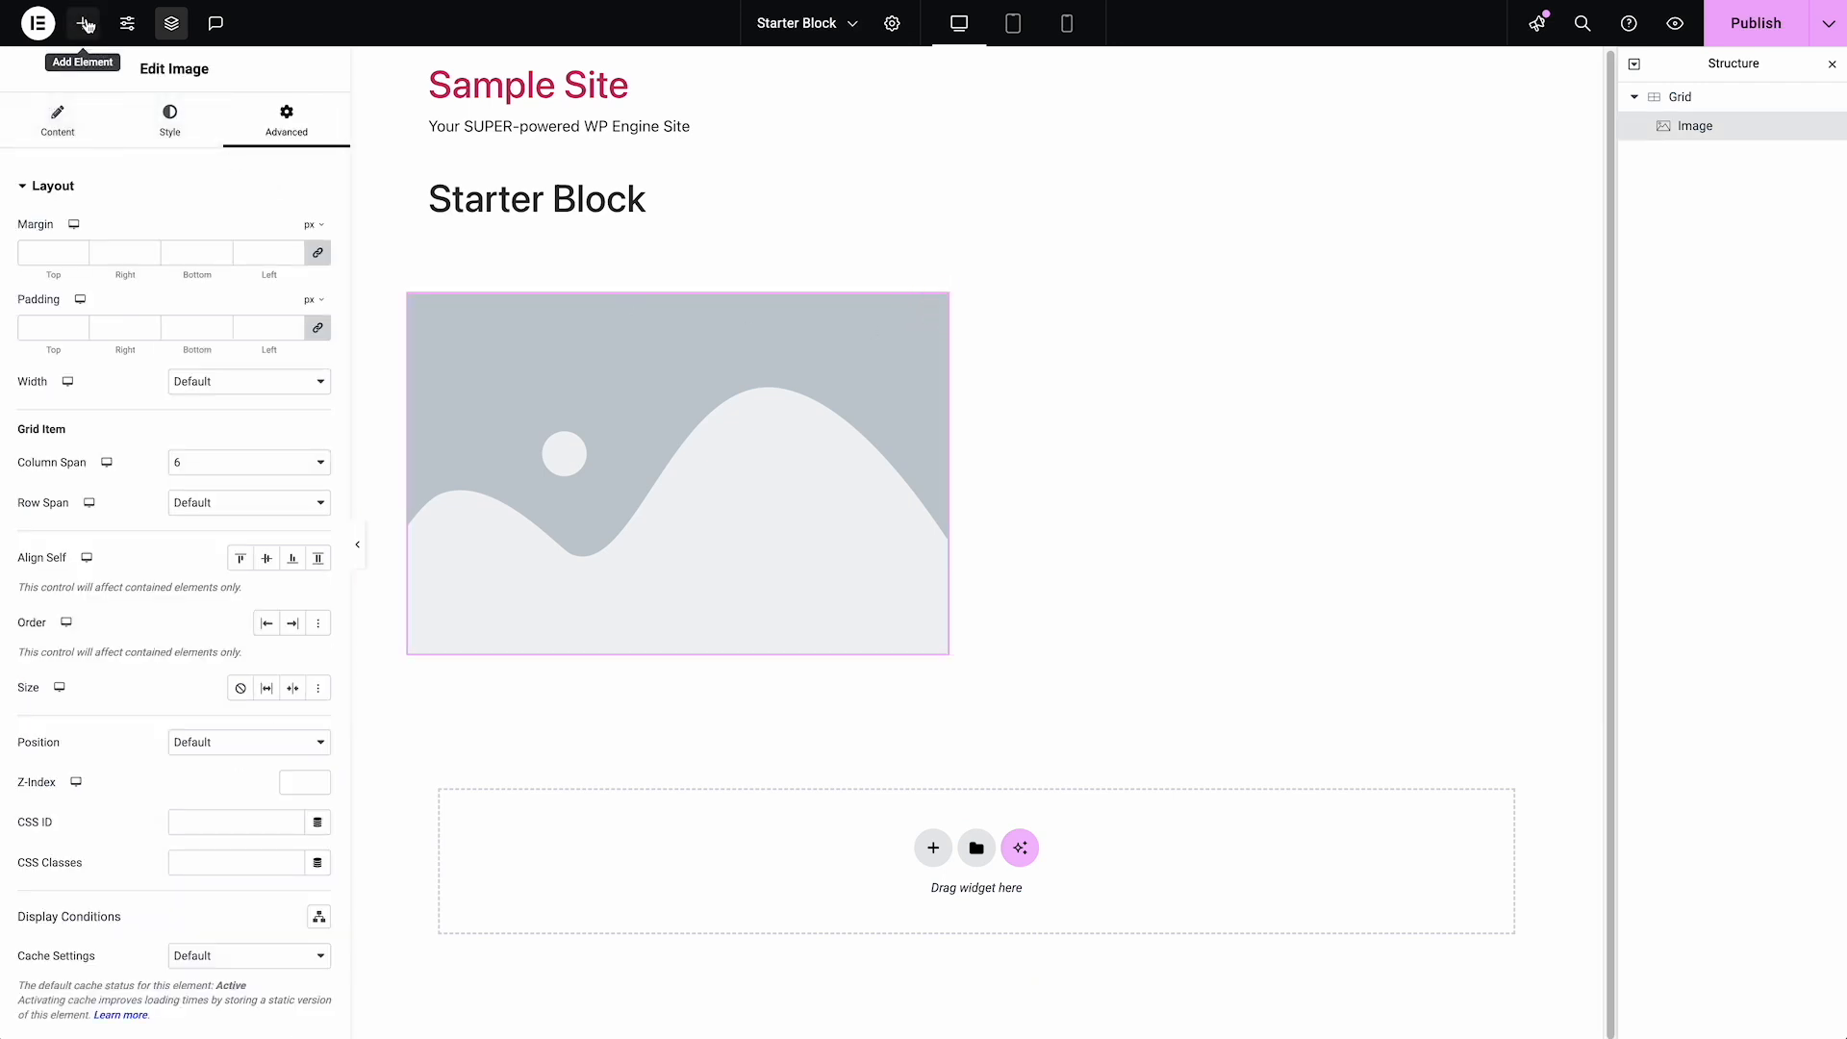
pyautogui.click(84, 23)
pyautogui.click(135, 606)
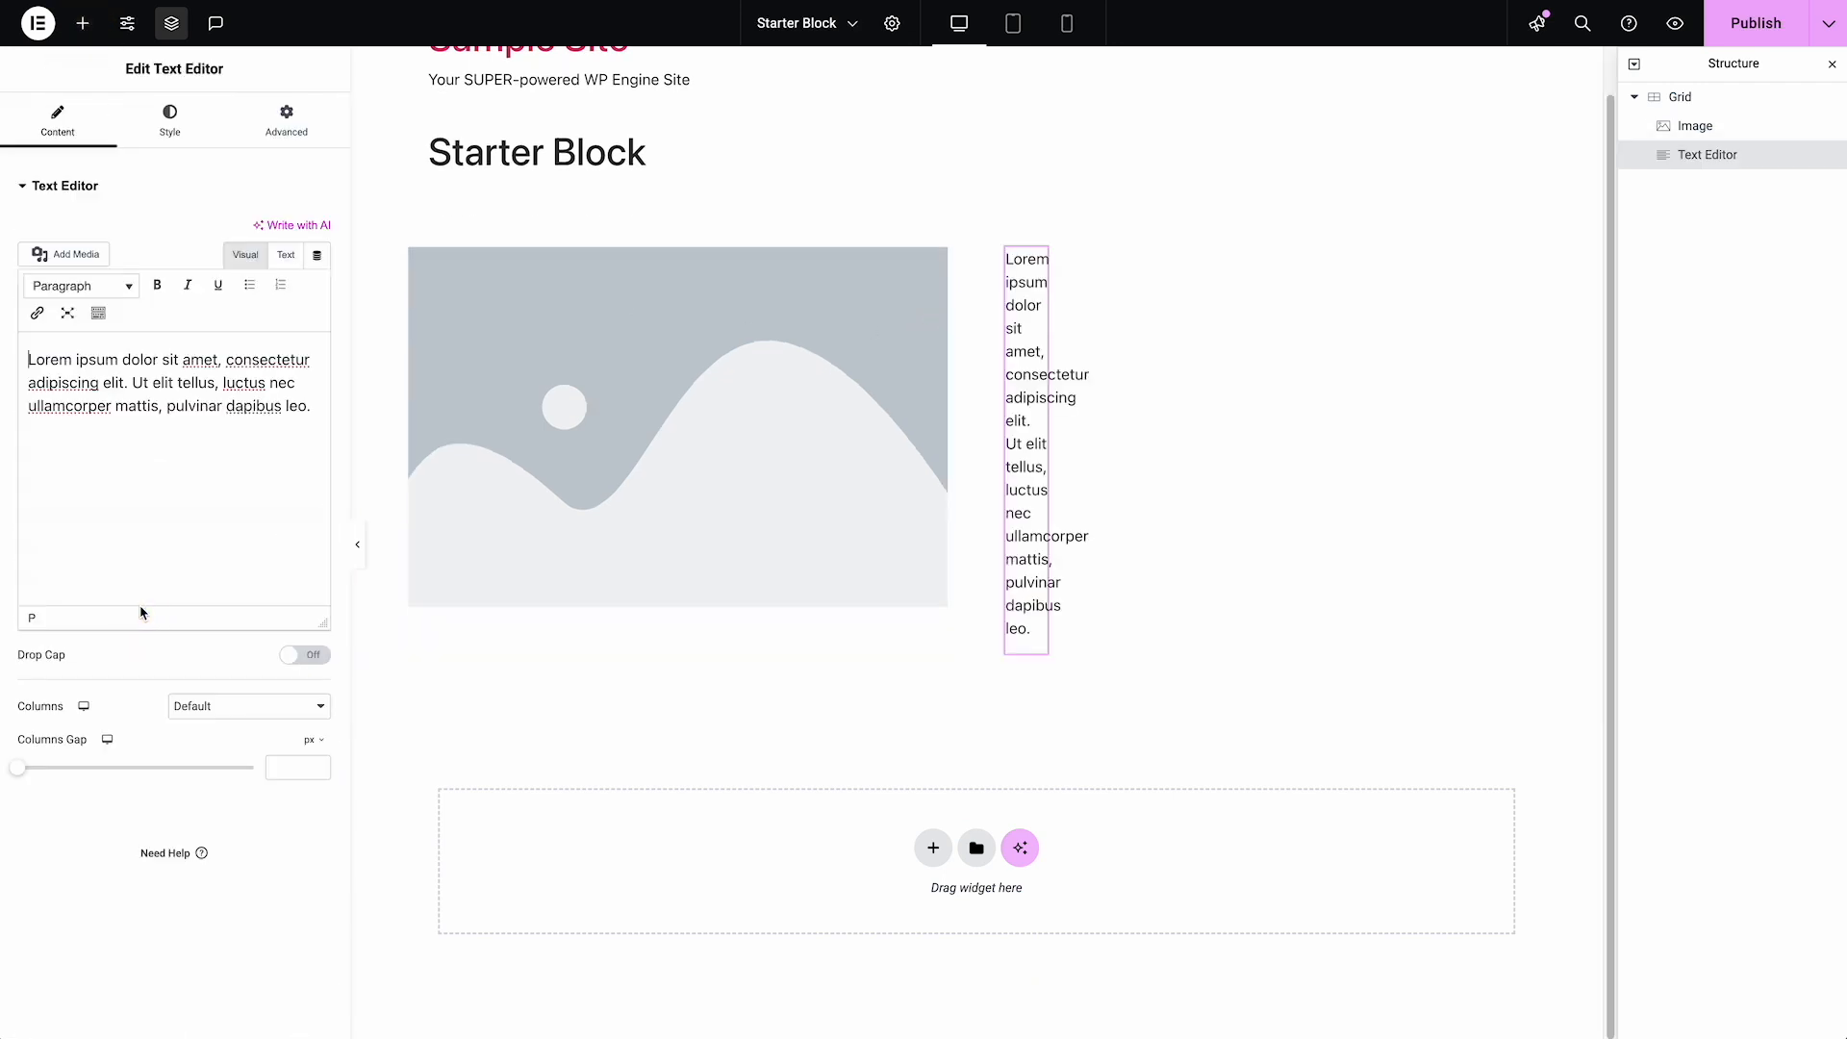
pyautogui.click(285, 120)
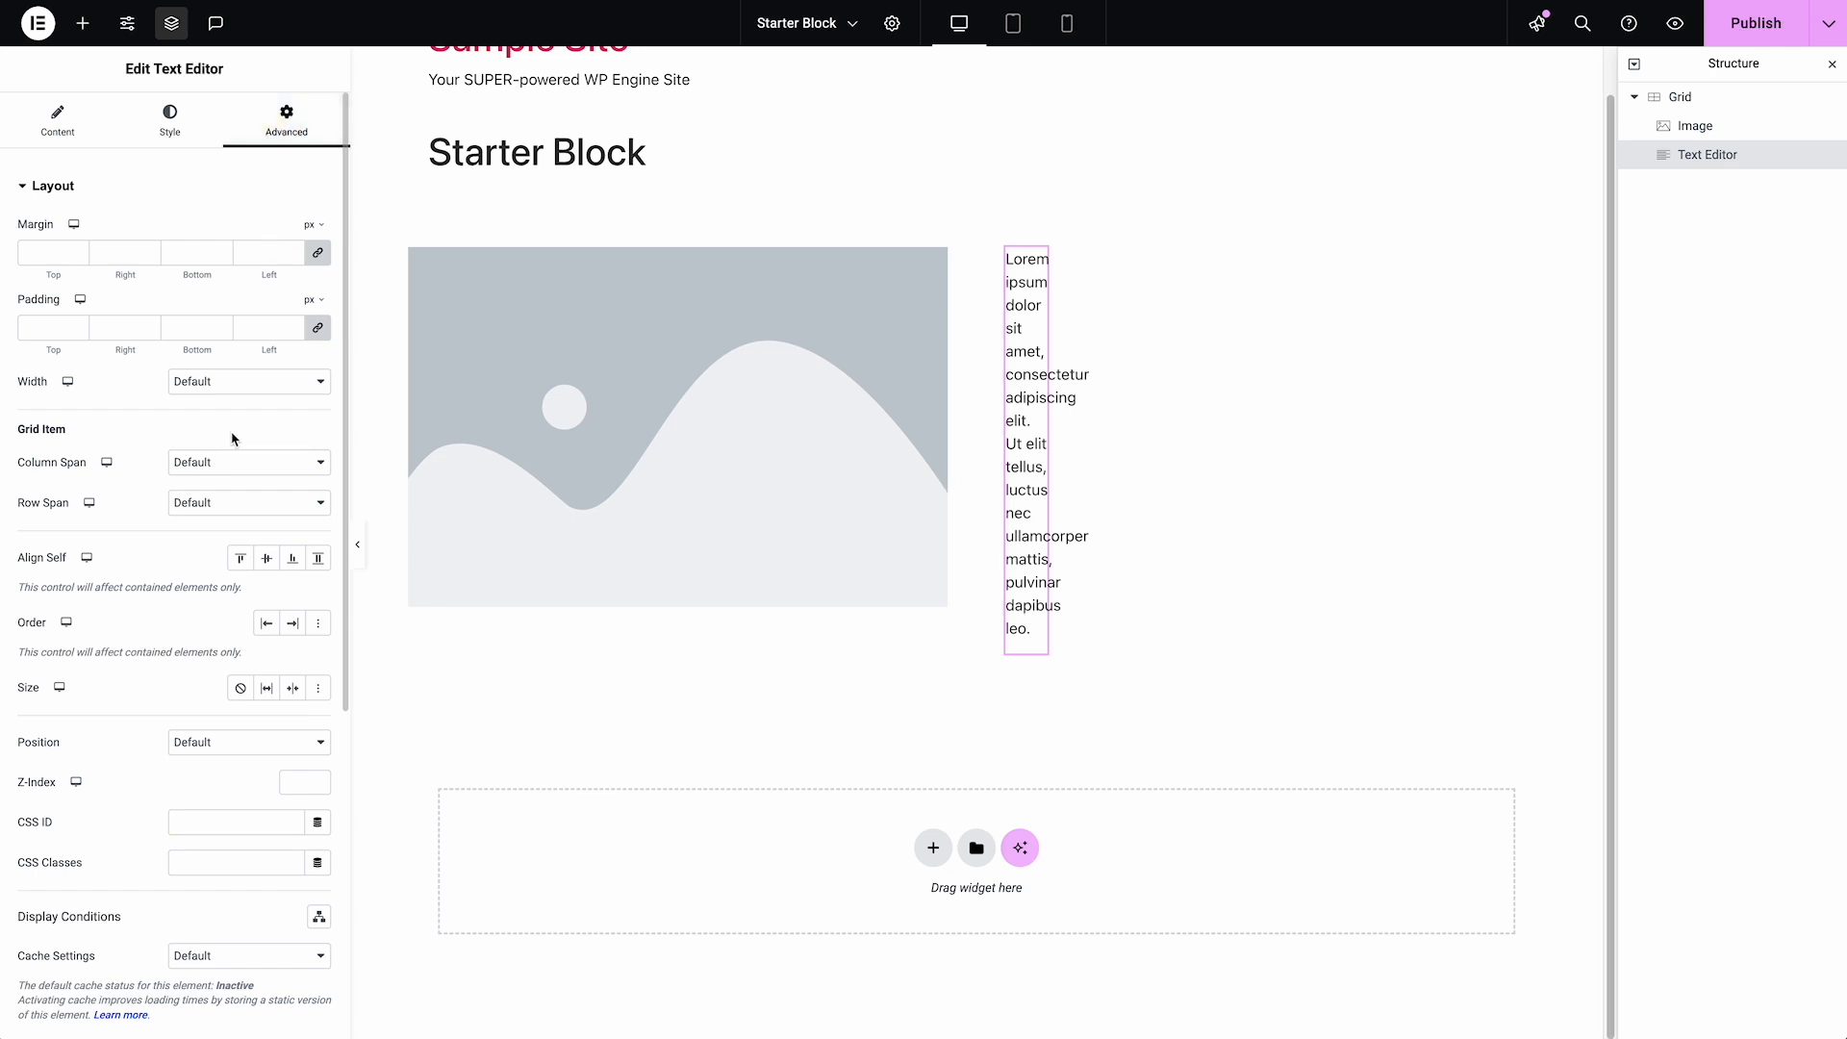
pyautogui.click(230, 463)
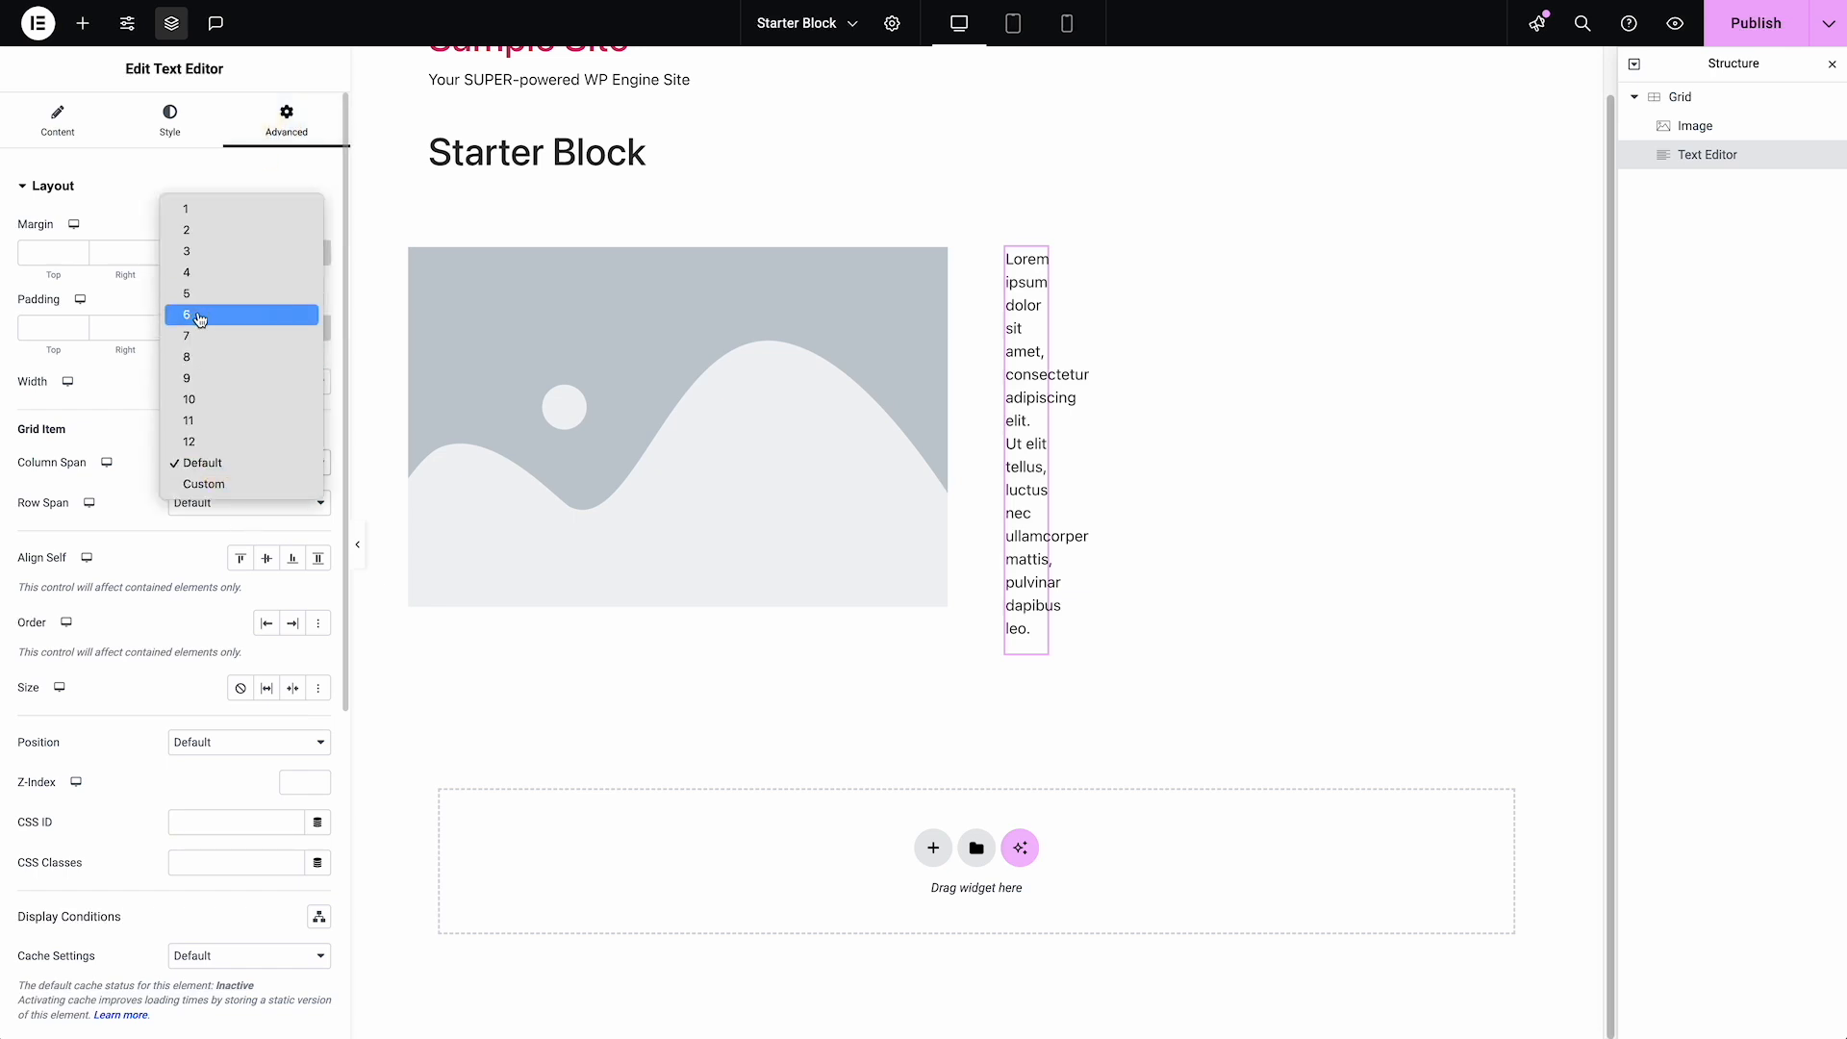
pyautogui.click(199, 321)
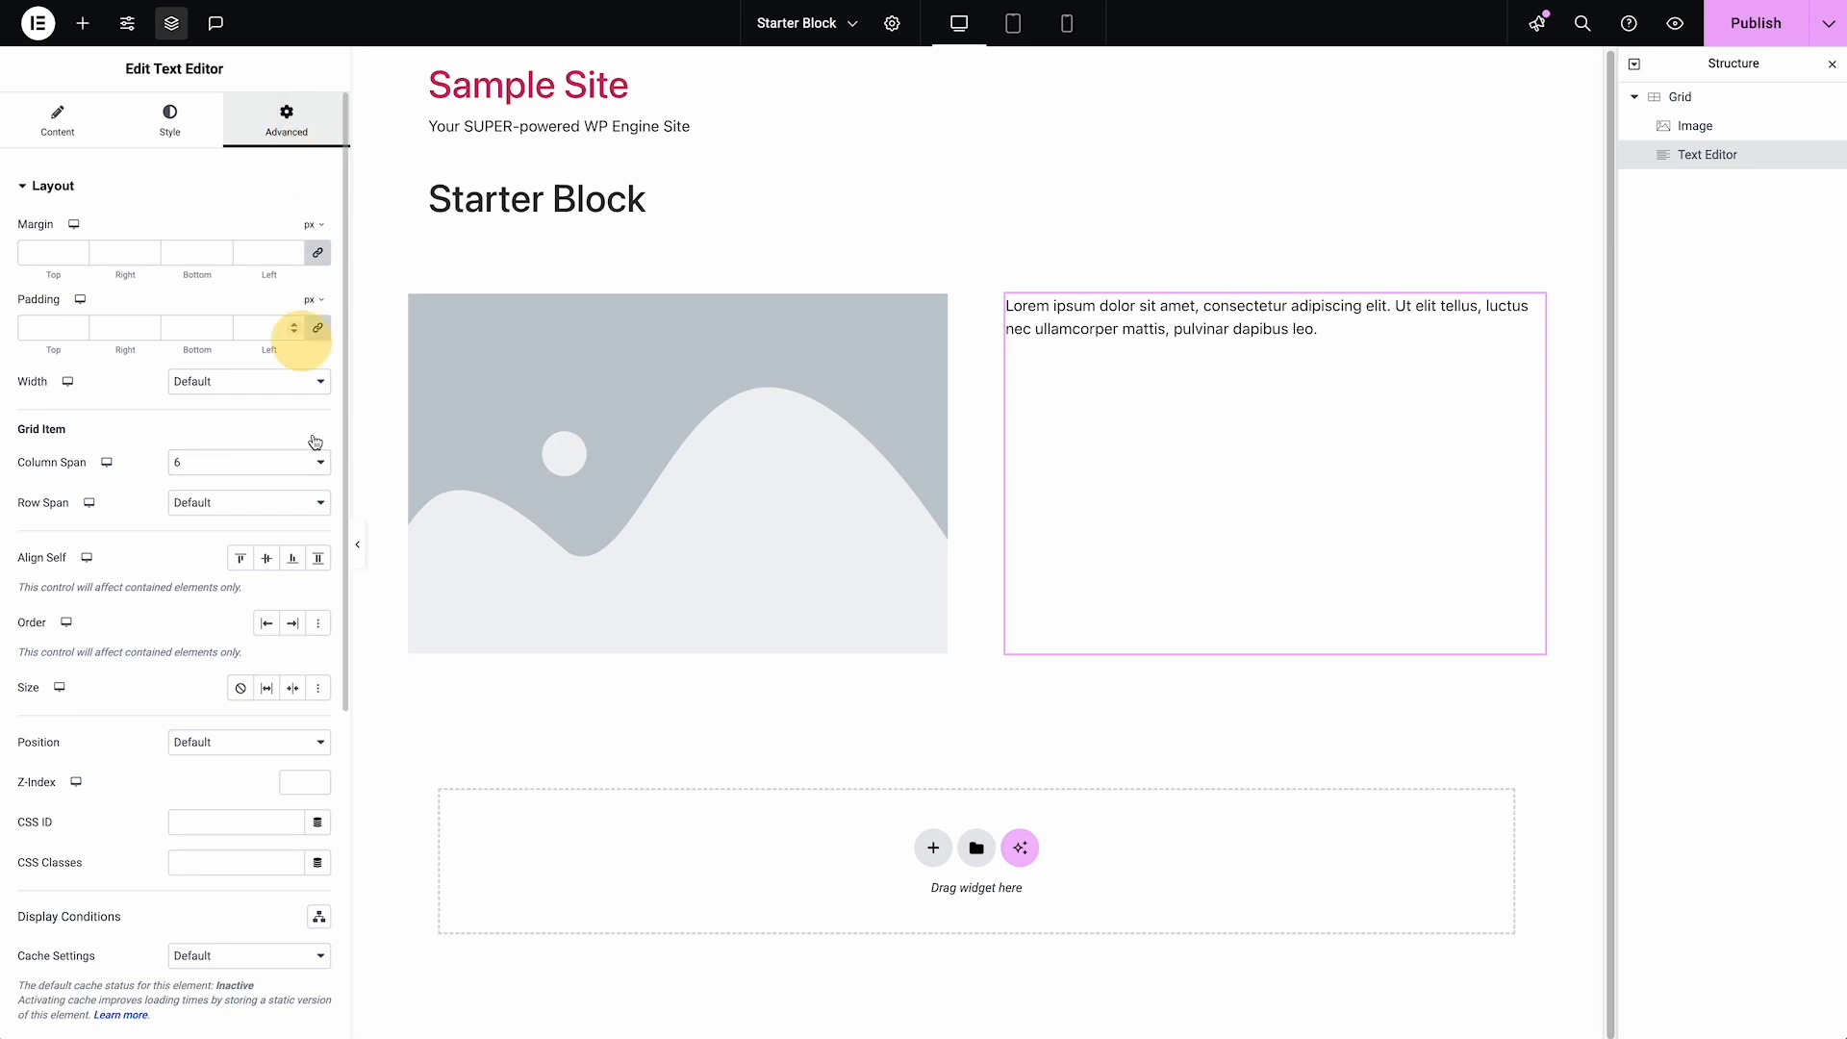
pyautogui.click(267, 559)
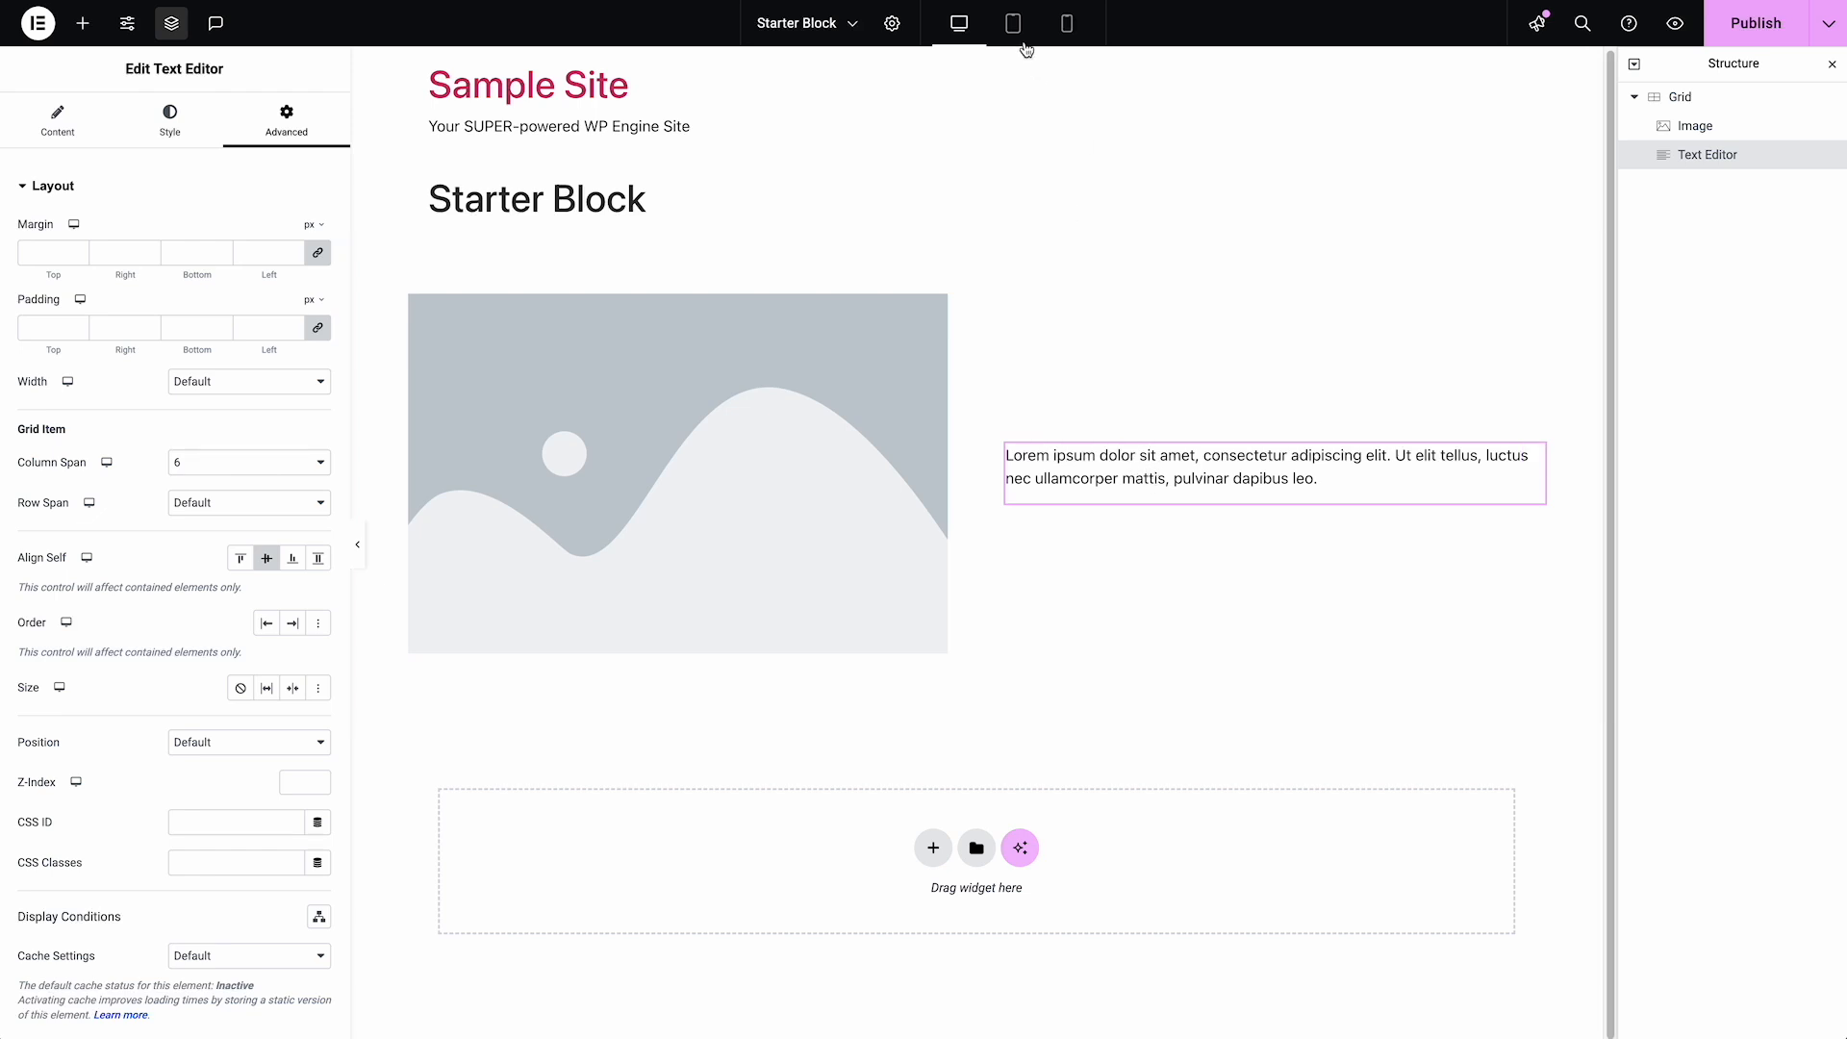
# Preview the image and text layout in the tablet portrait and mobile responsive views
pyautogui.click(1016, 29)
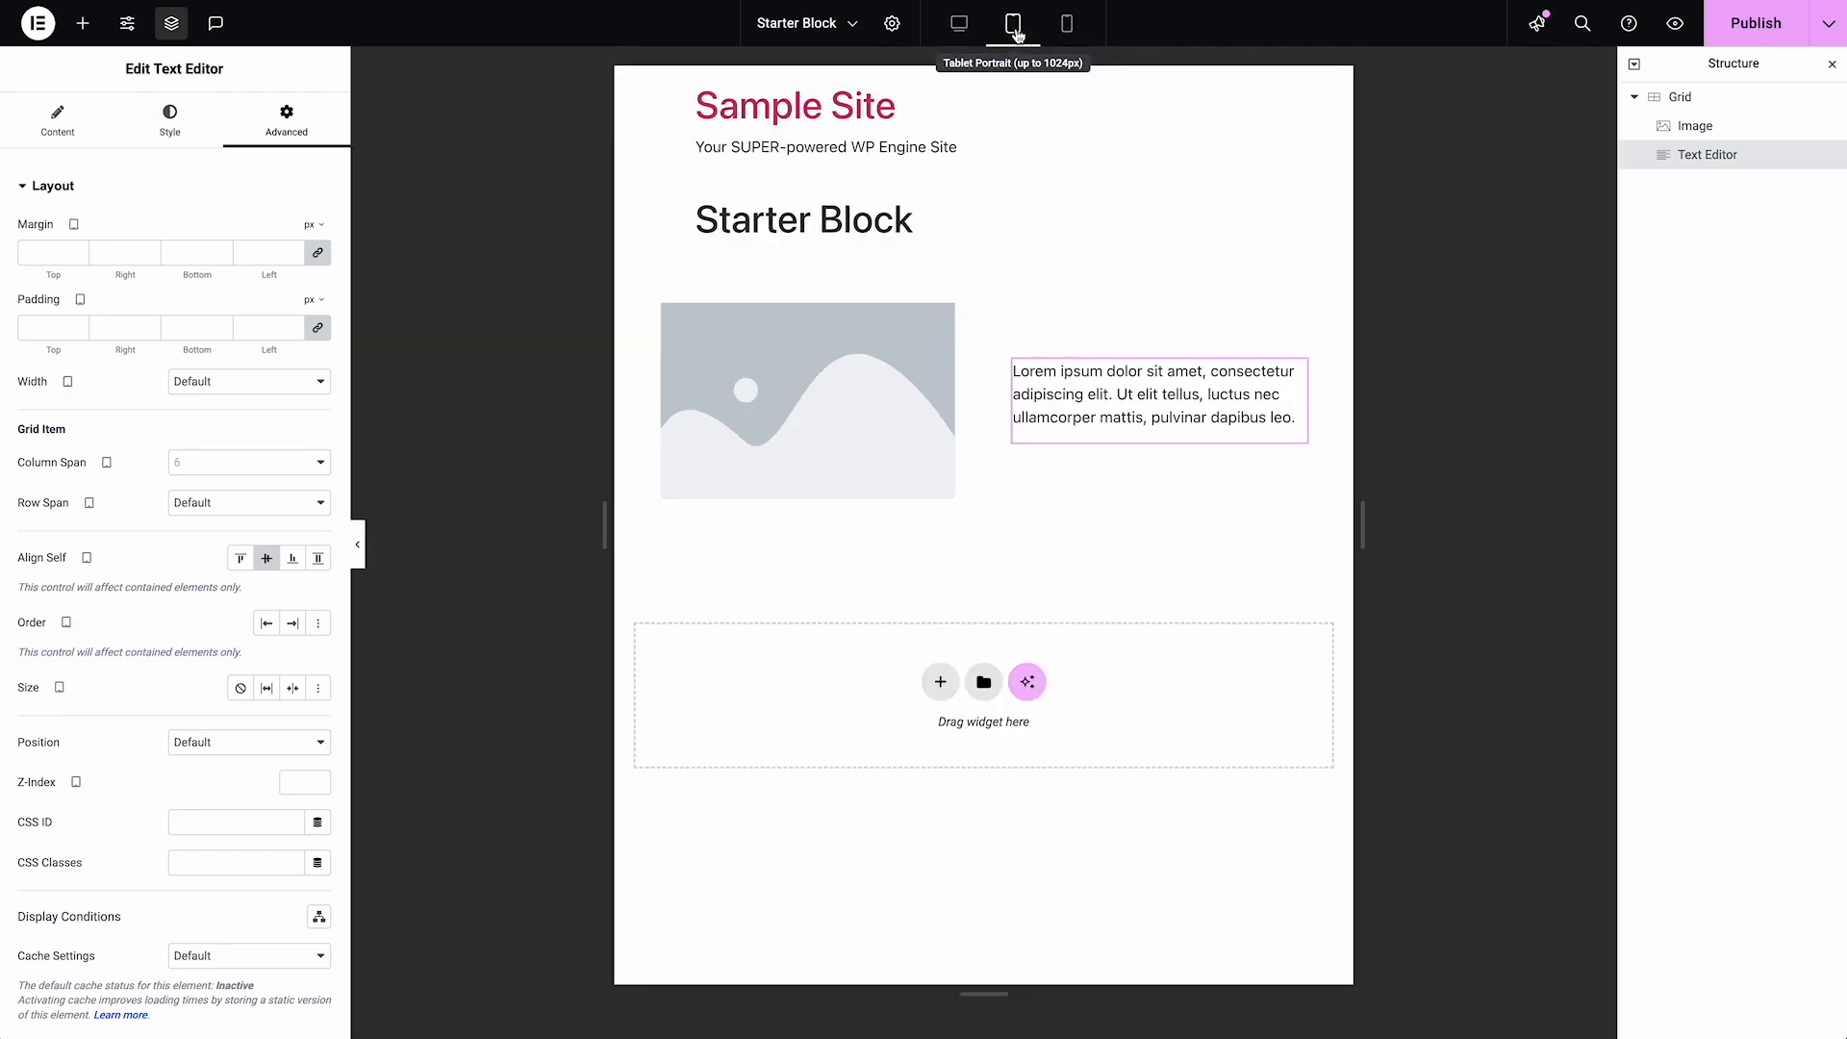
pyautogui.click(1064, 27)
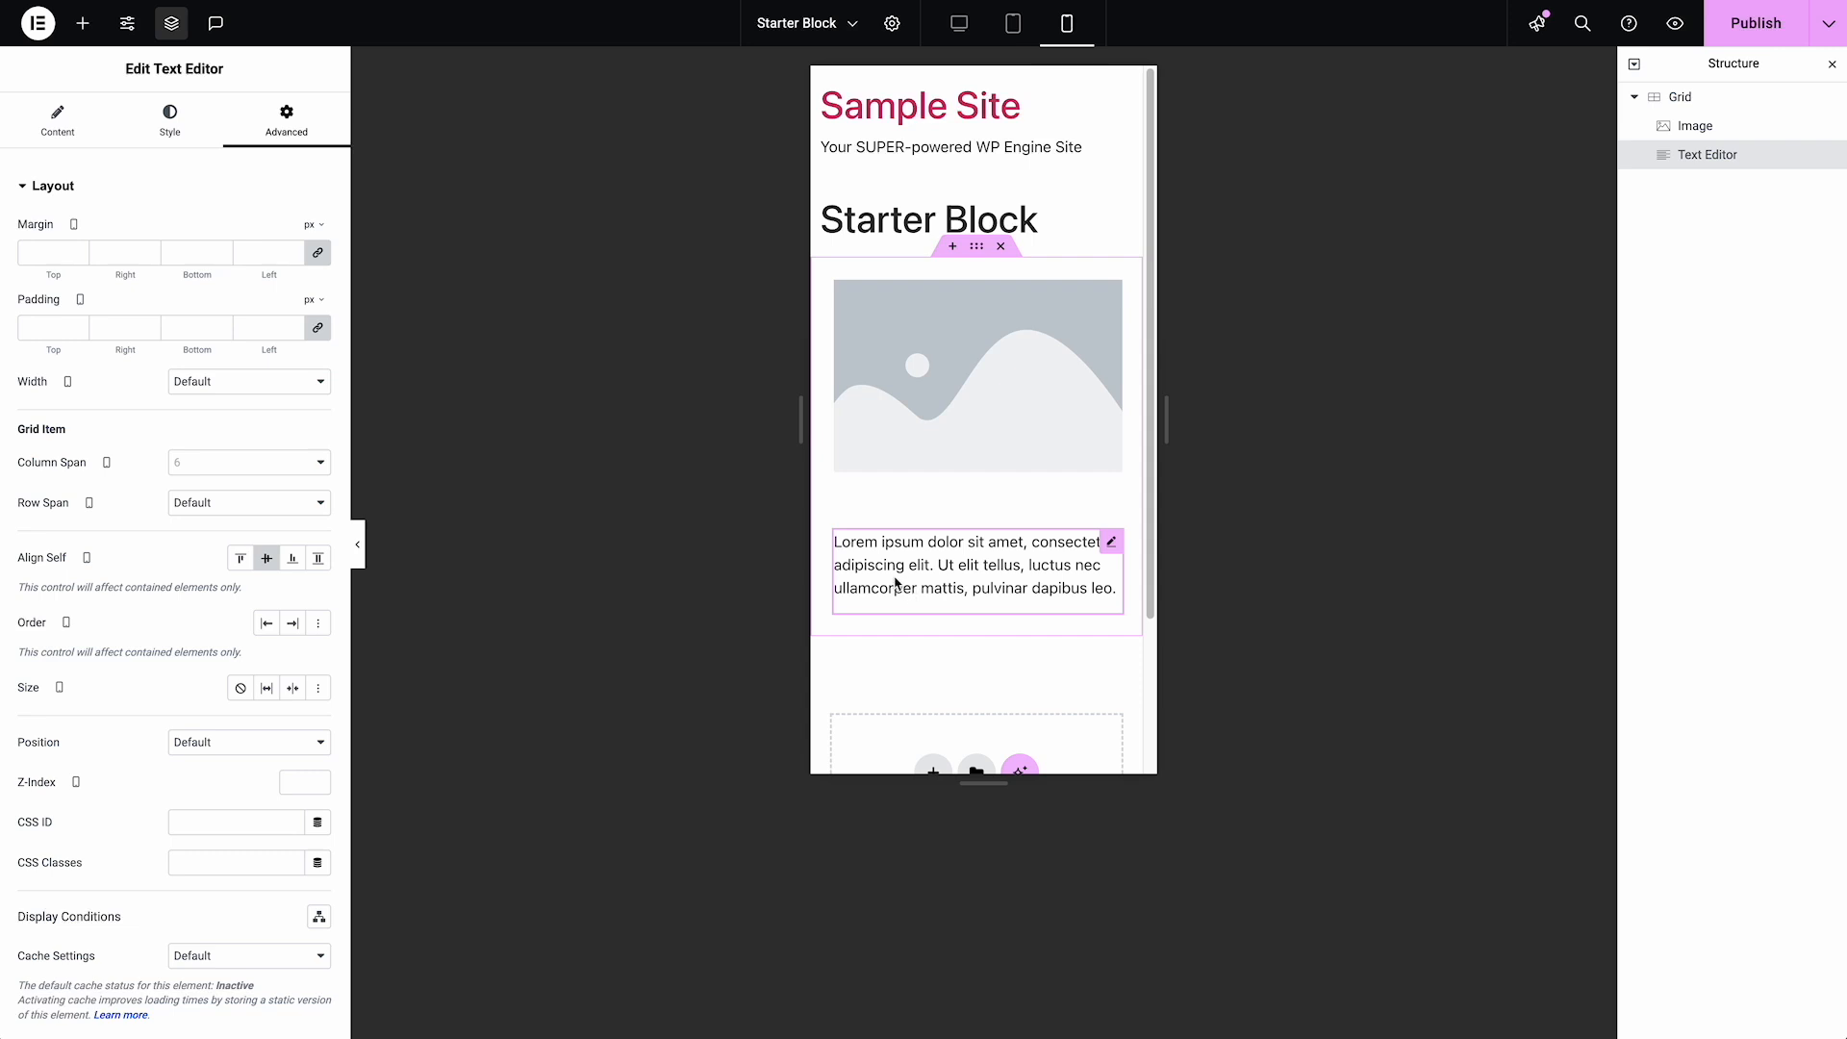
# Try linked mobile column and row gaps of 24 and 18 px on the Grid, ending with 12 px
pyautogui.click(1679, 98)
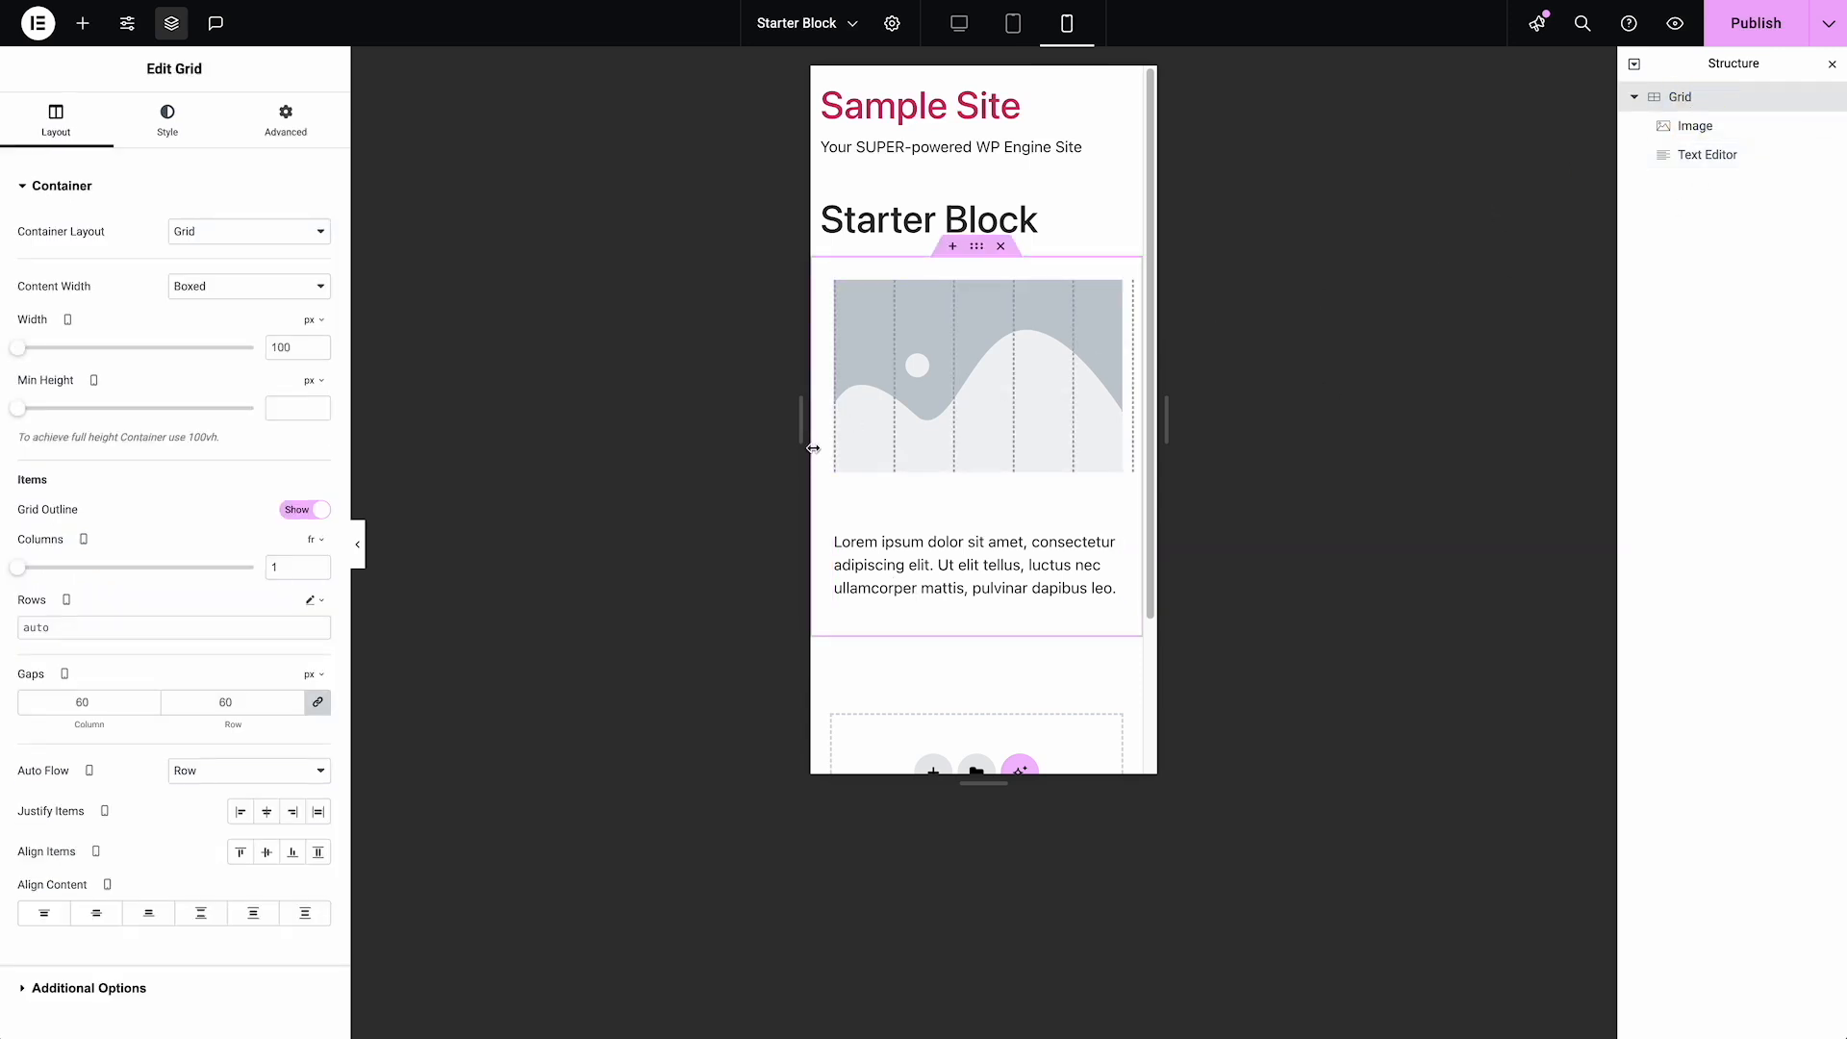
pyautogui.click(239, 703)
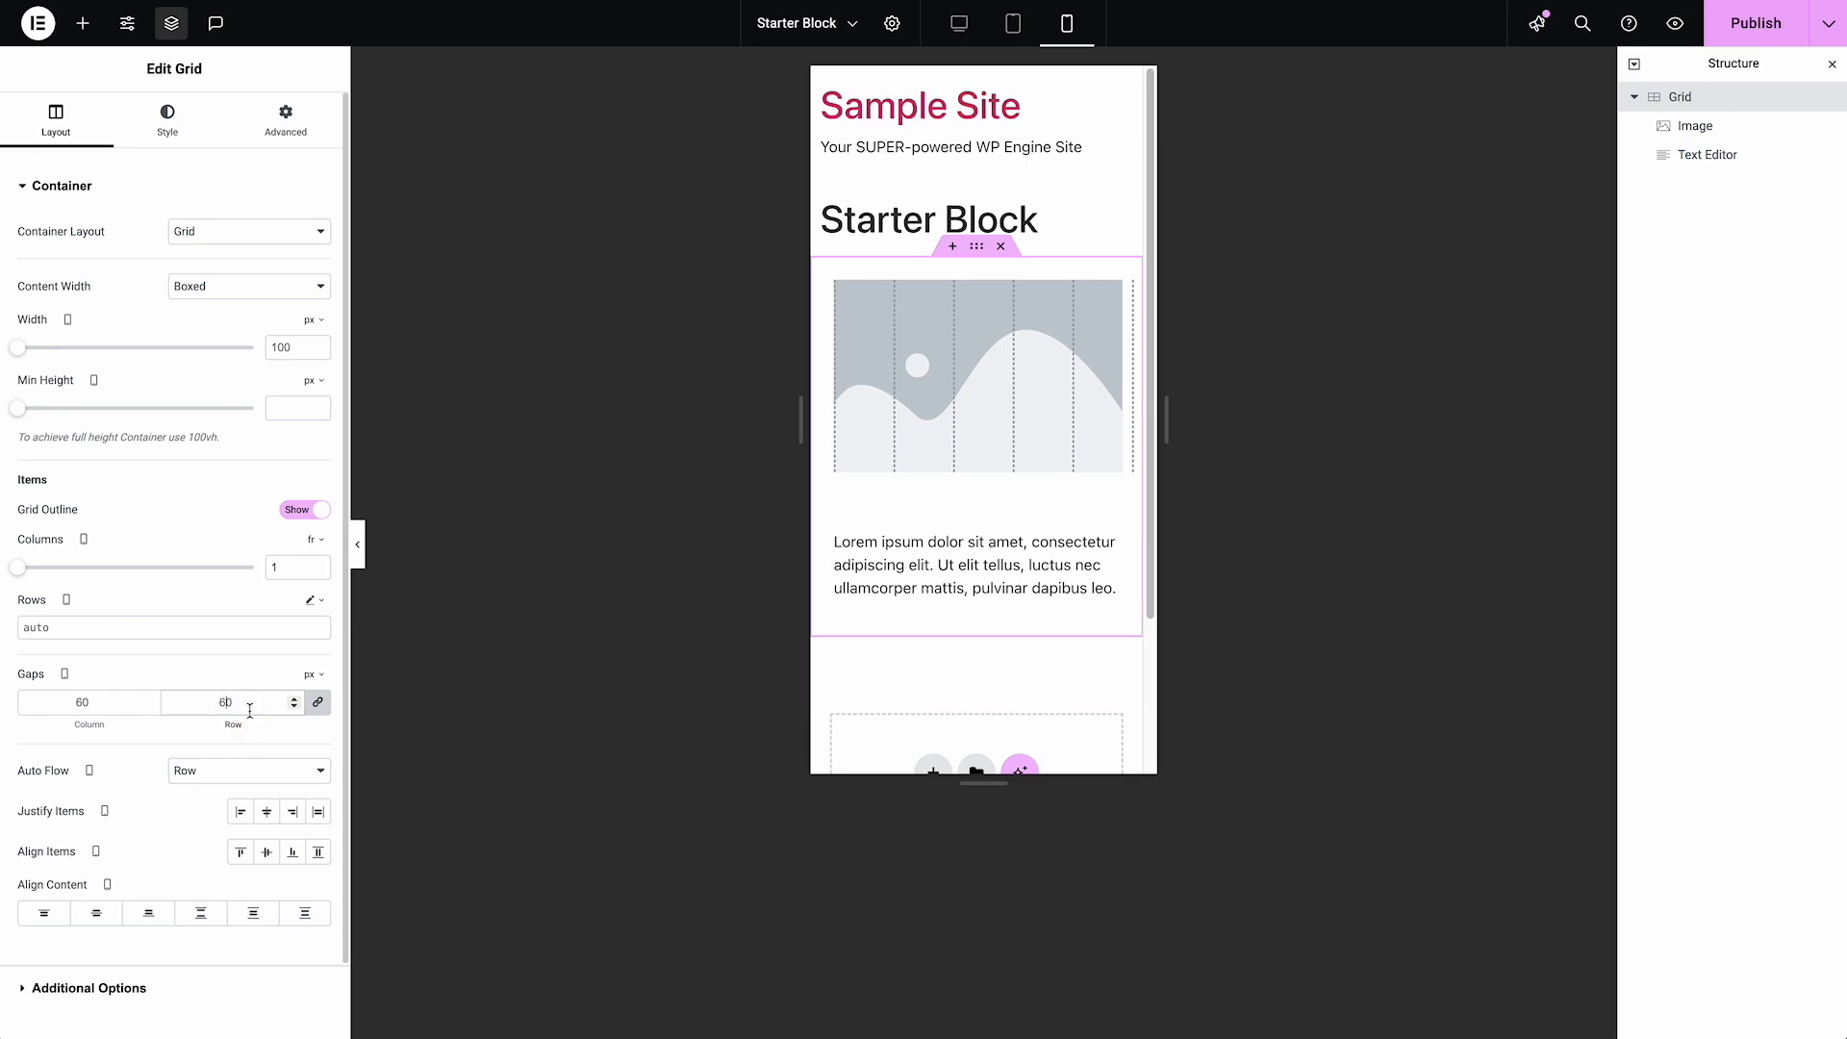
pyautogui.write('24')
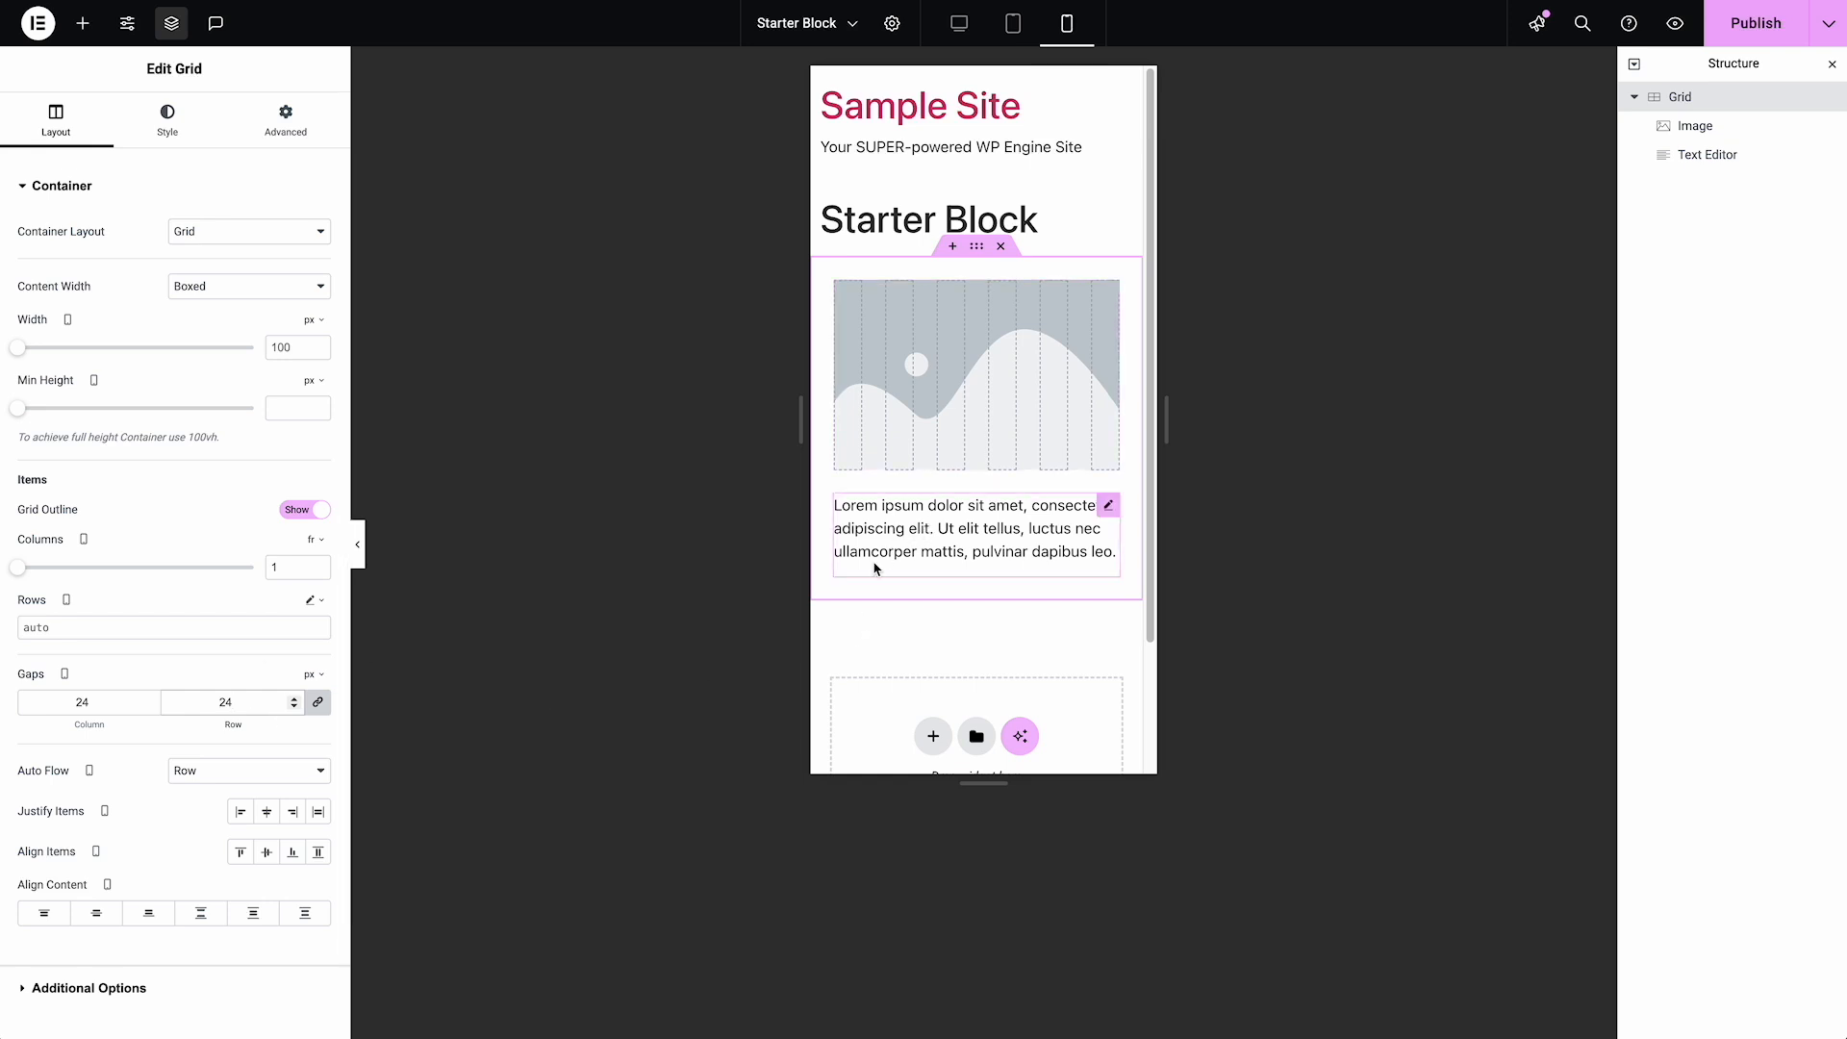
pyautogui.doubleClick(207, 695)
pyautogui.write('18')
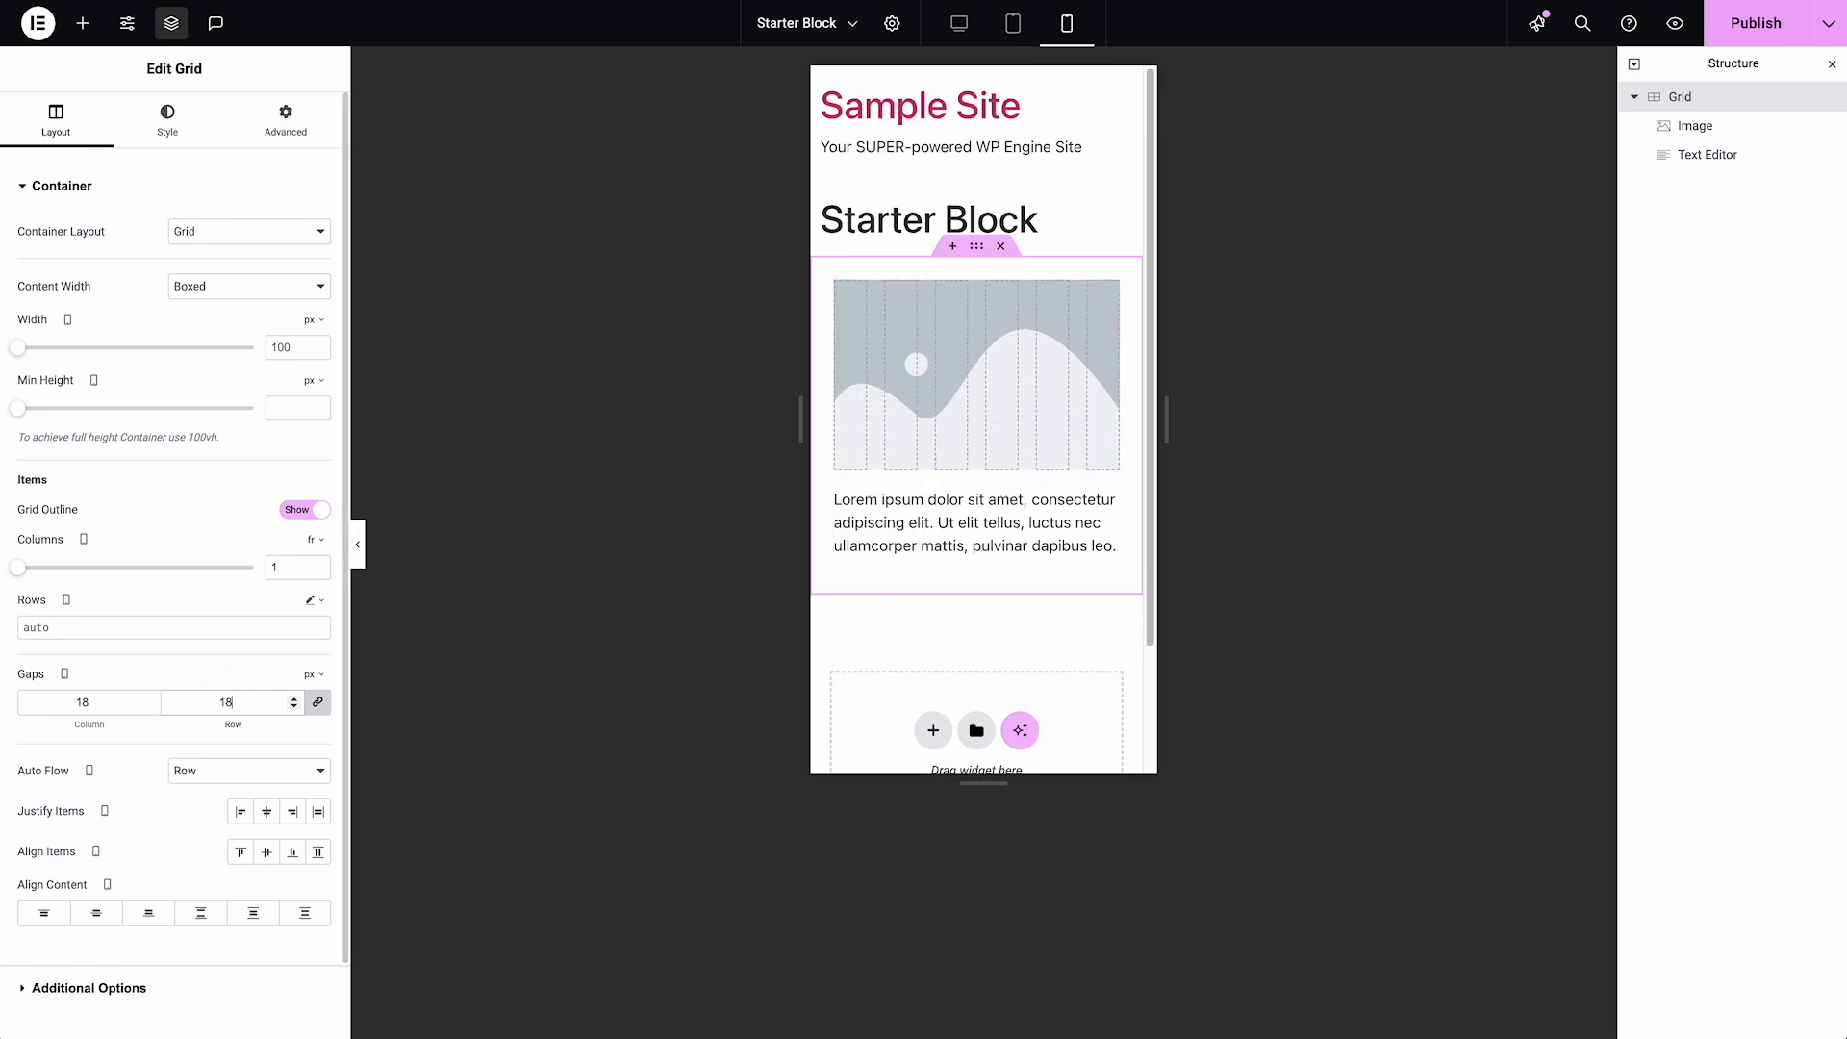
pyautogui.doubleClick(227, 702)
pyautogui.write('12')
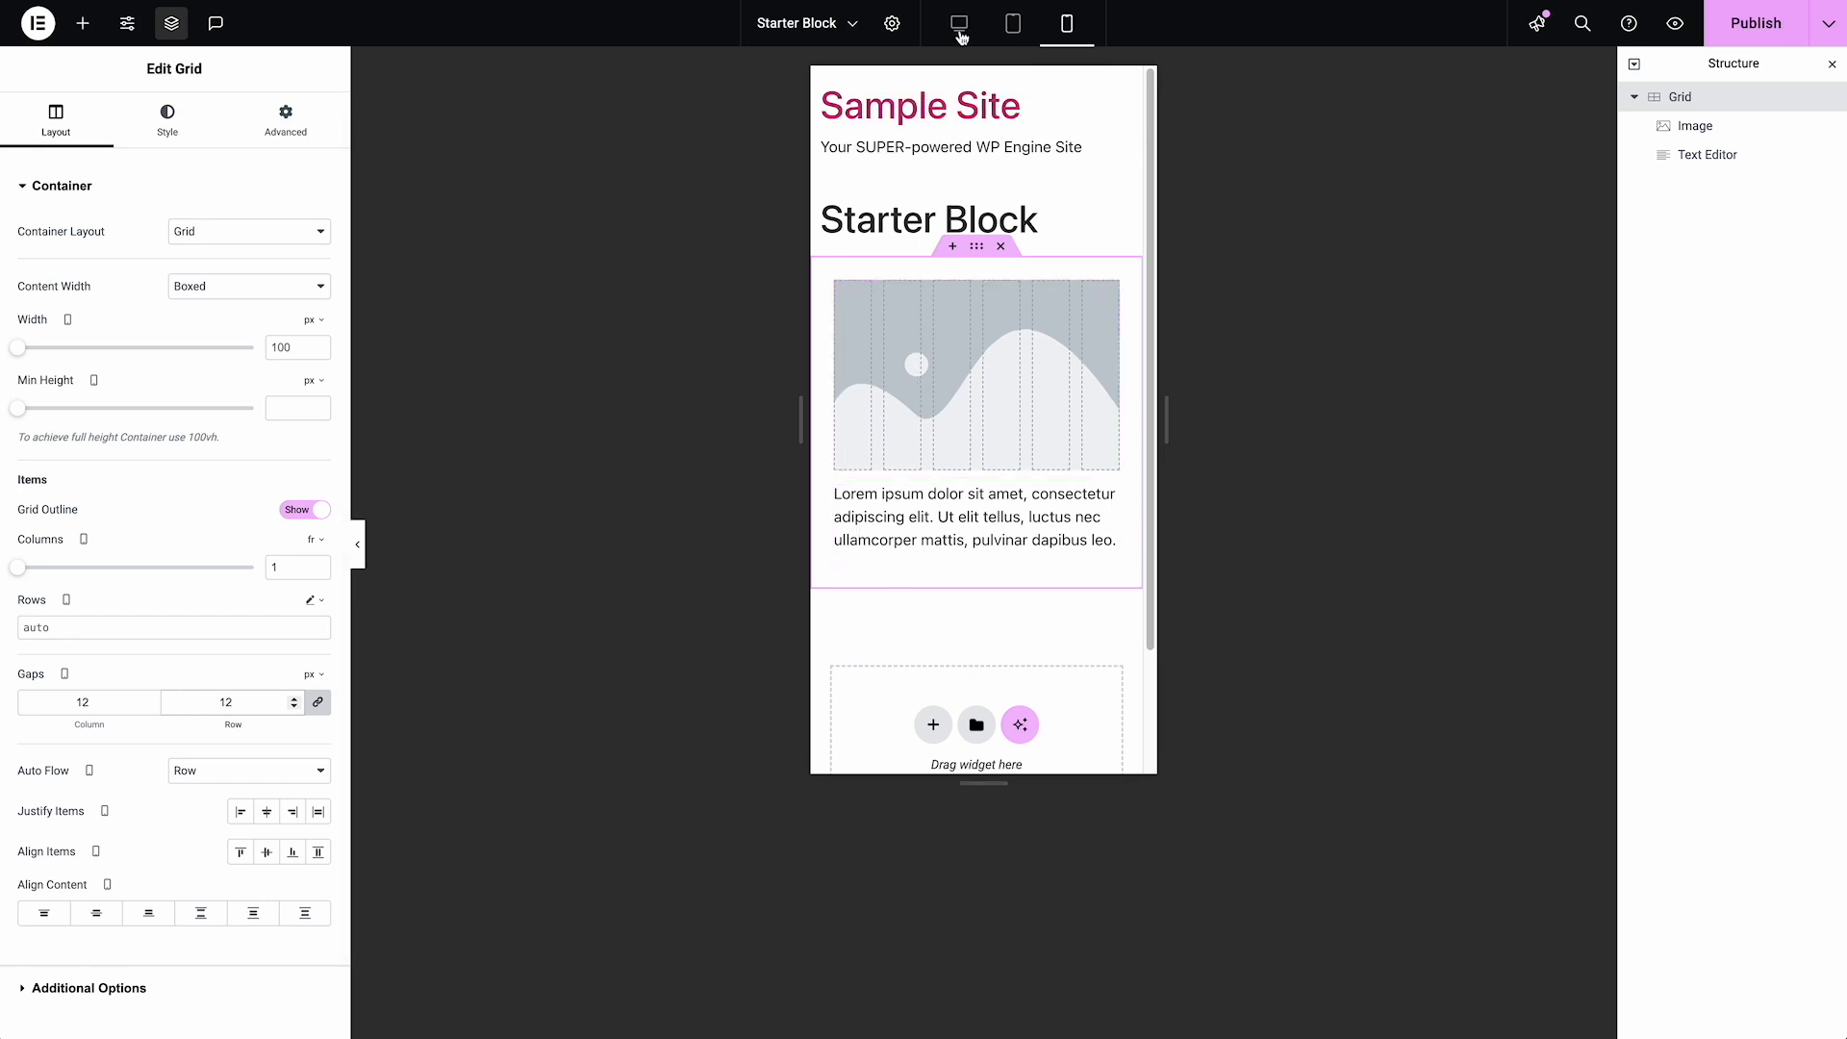
# In the desktop view, paste a copy of the image into the Grid and duplicate the text so the second row starts with text
pyautogui.click(958, 23)
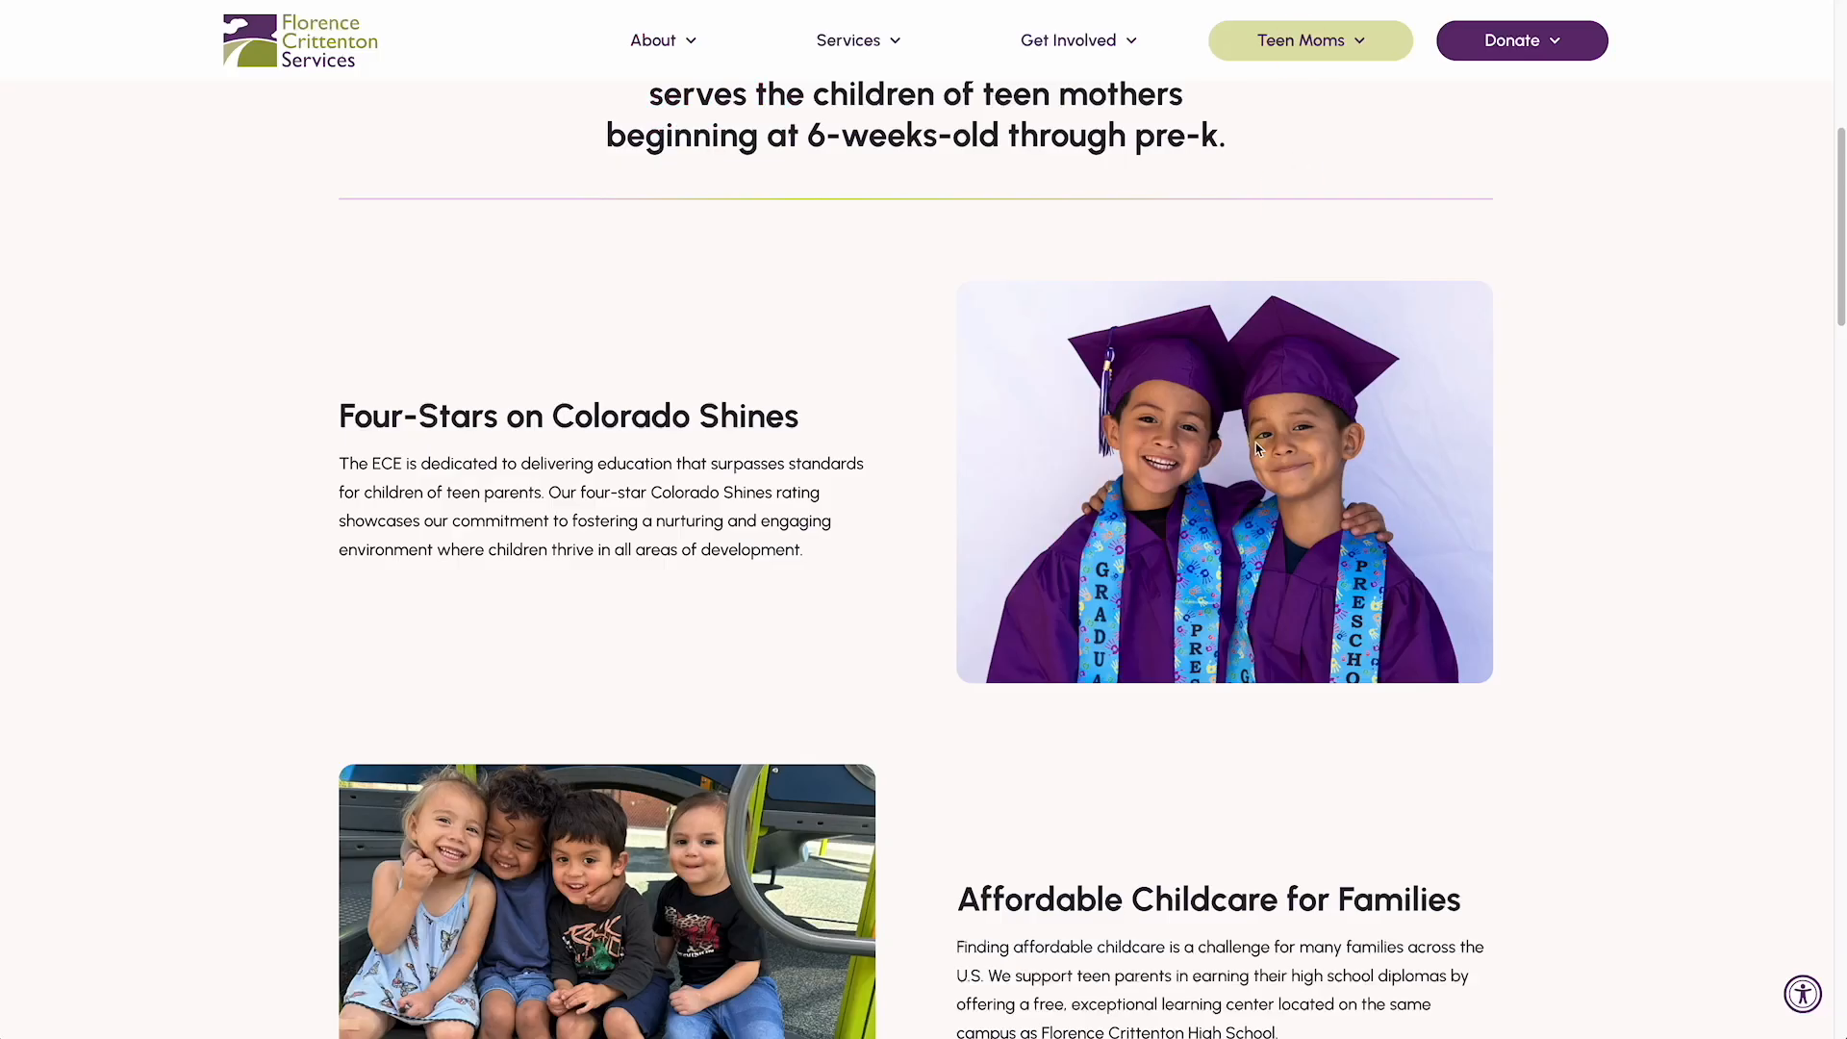
pyautogui.scroll(-3, 1255, 452)
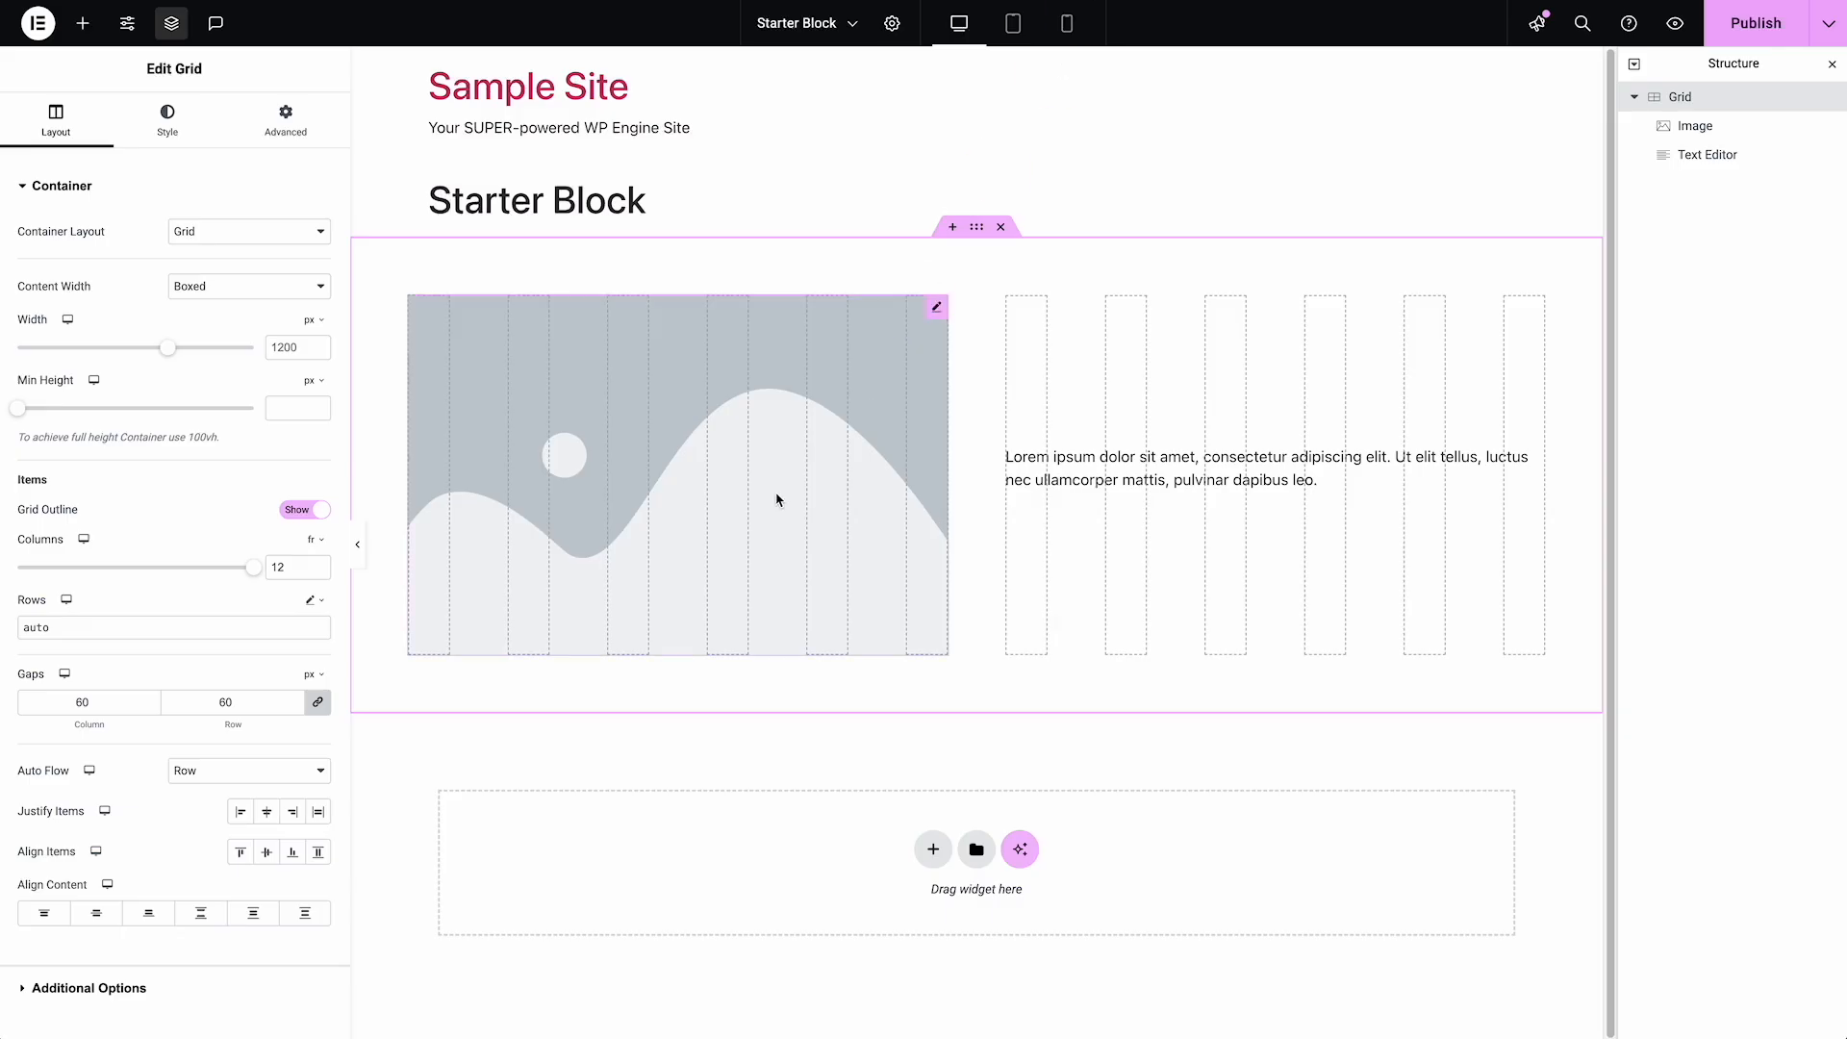
pyautogui.rightClick(776, 497)
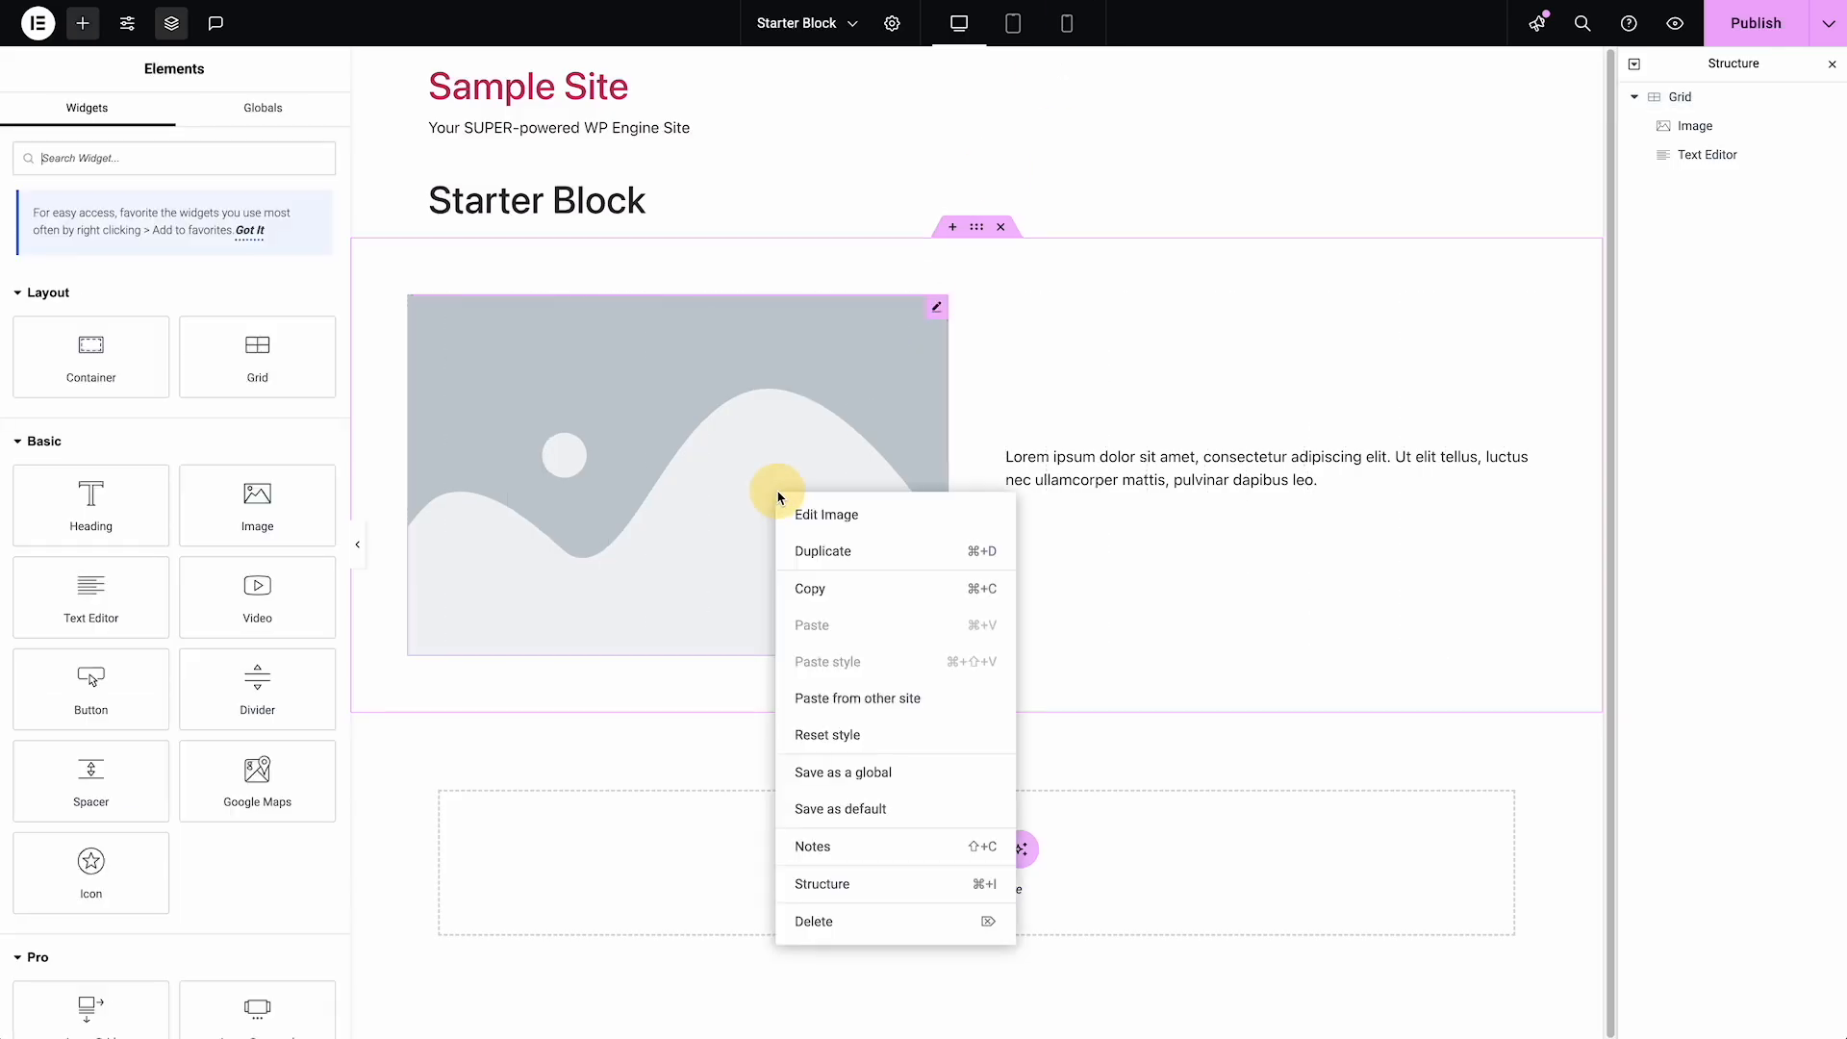
pyautogui.click(827, 584)
pyautogui.rightClick(1068, 474)
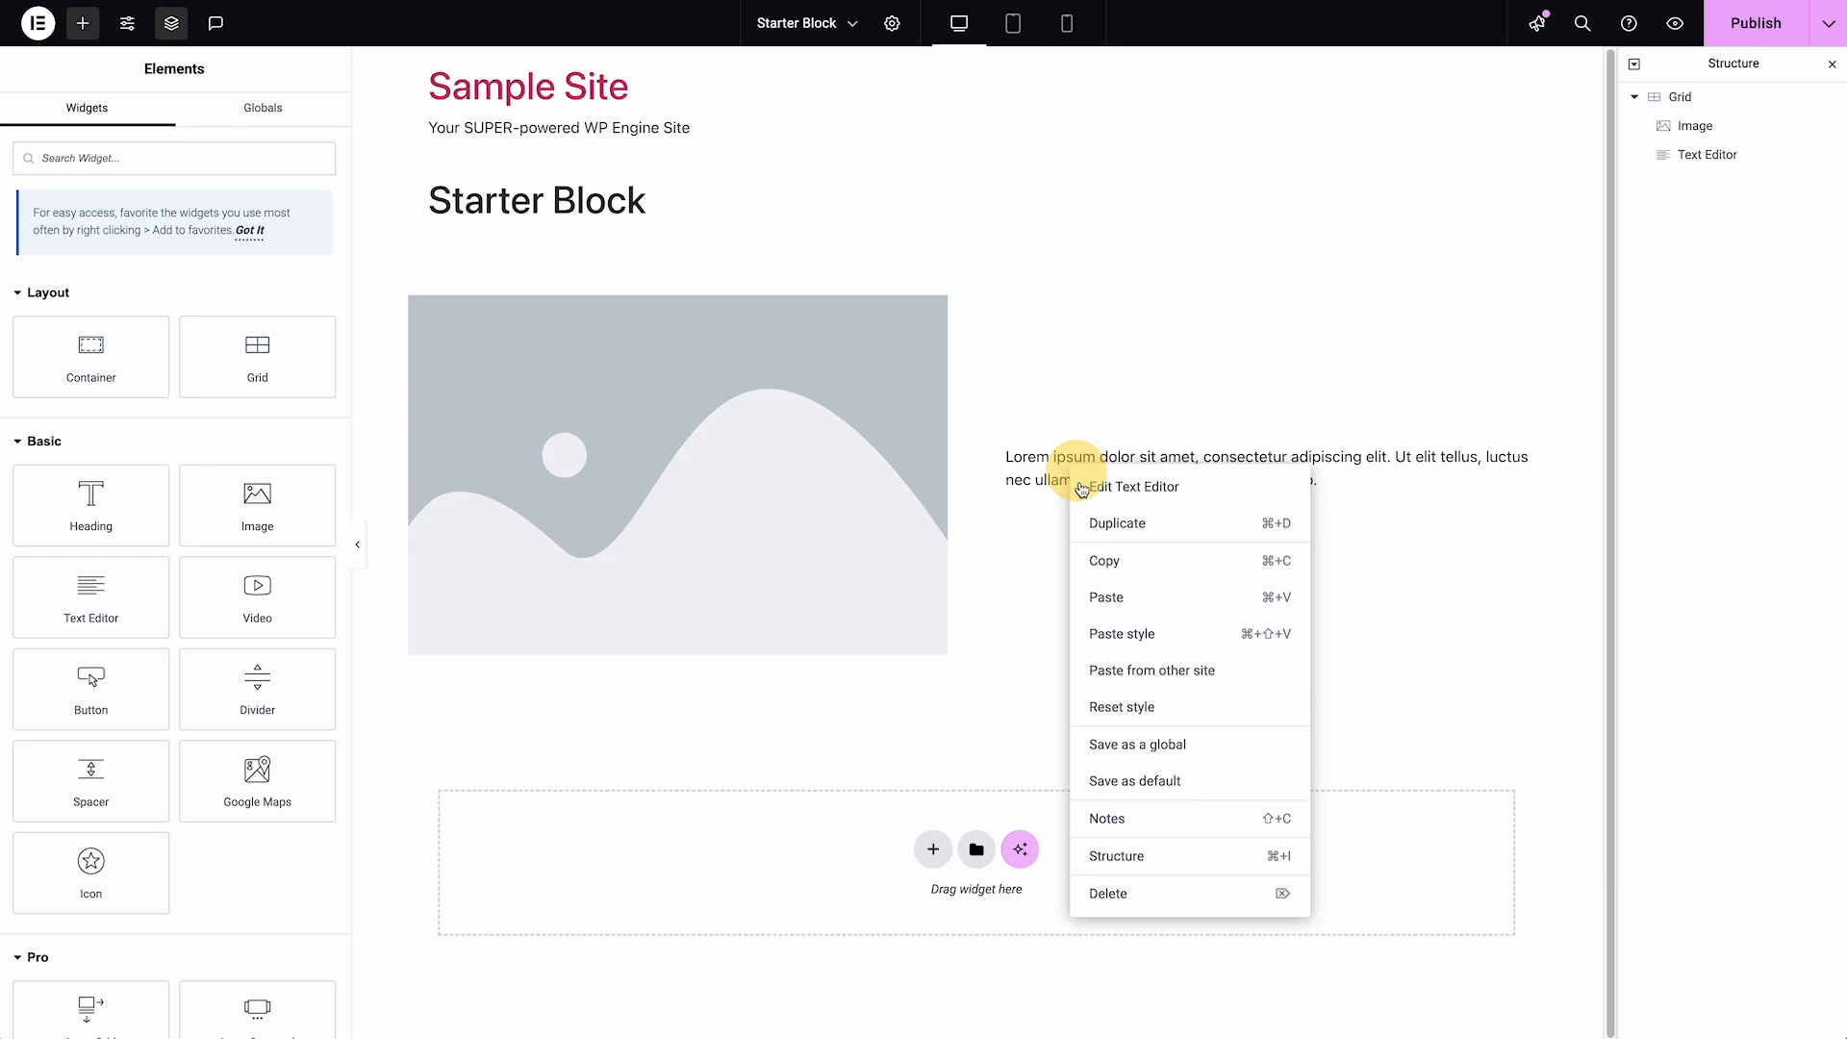
pyautogui.click(1134, 598)
pyautogui.rightClick(1150, 469)
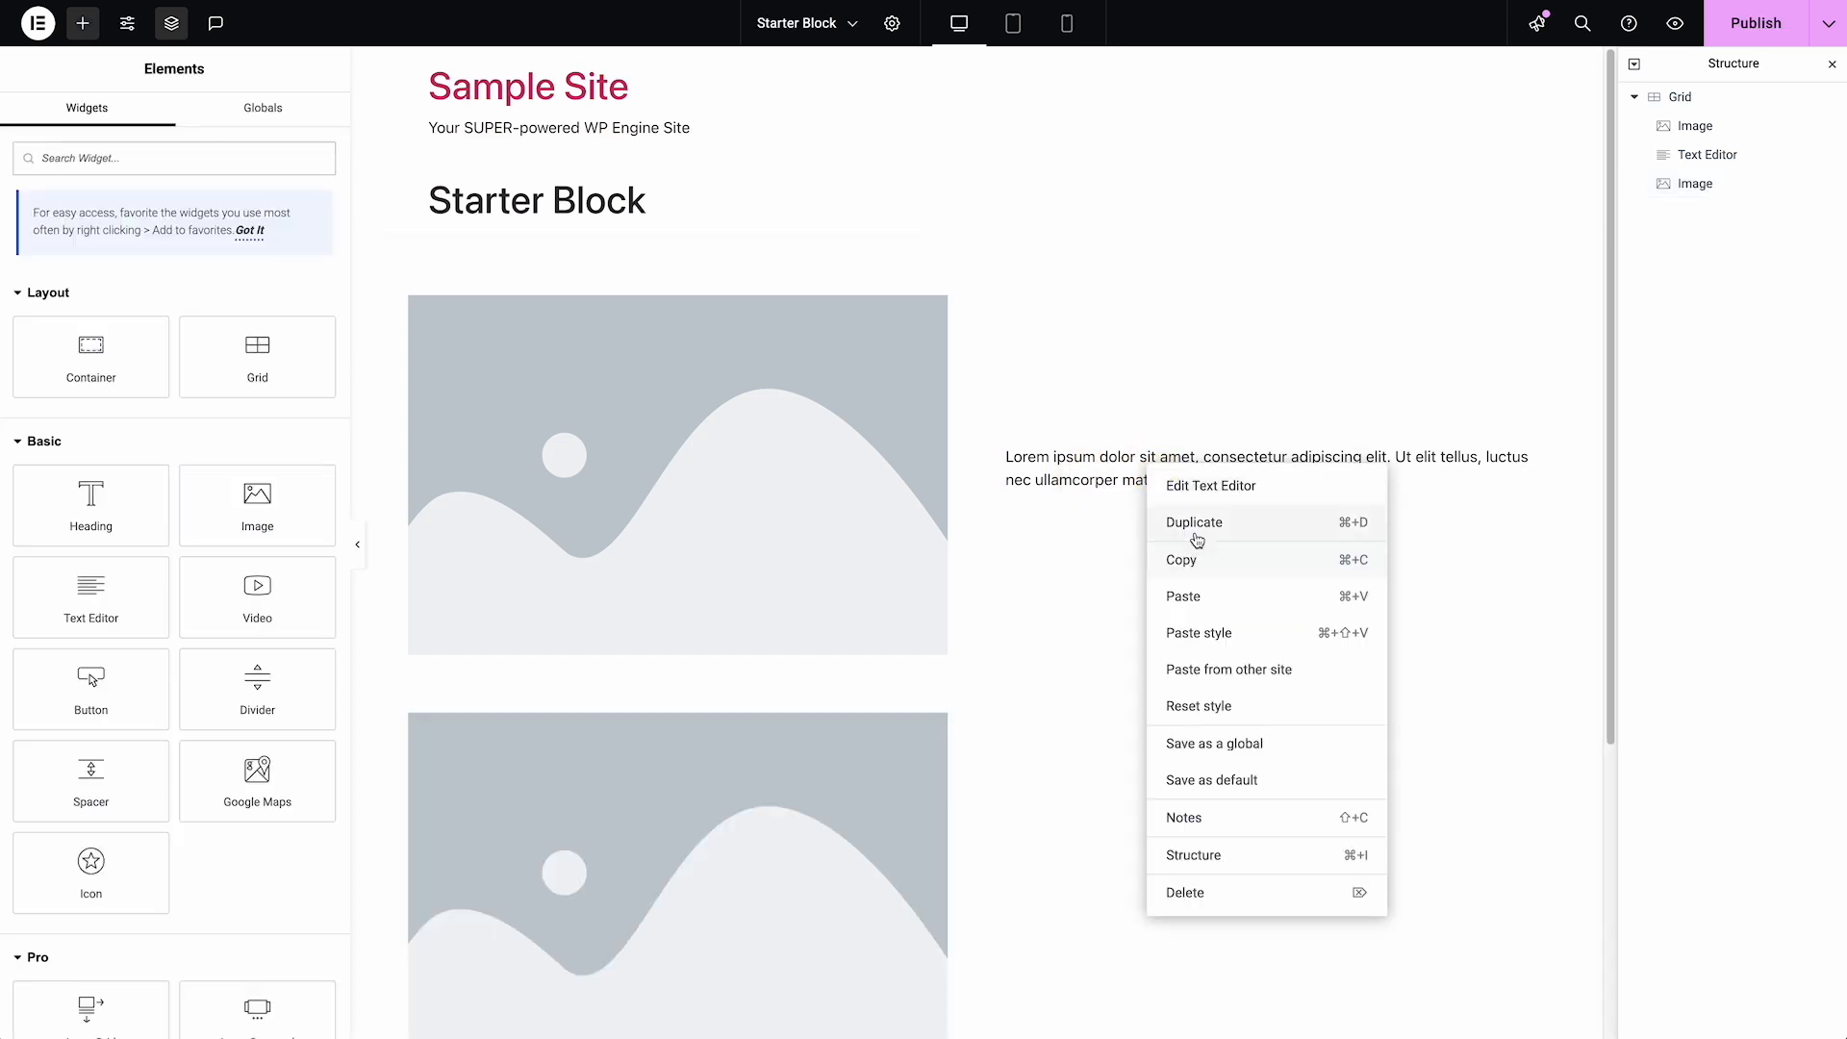
pyautogui.click(1197, 540)
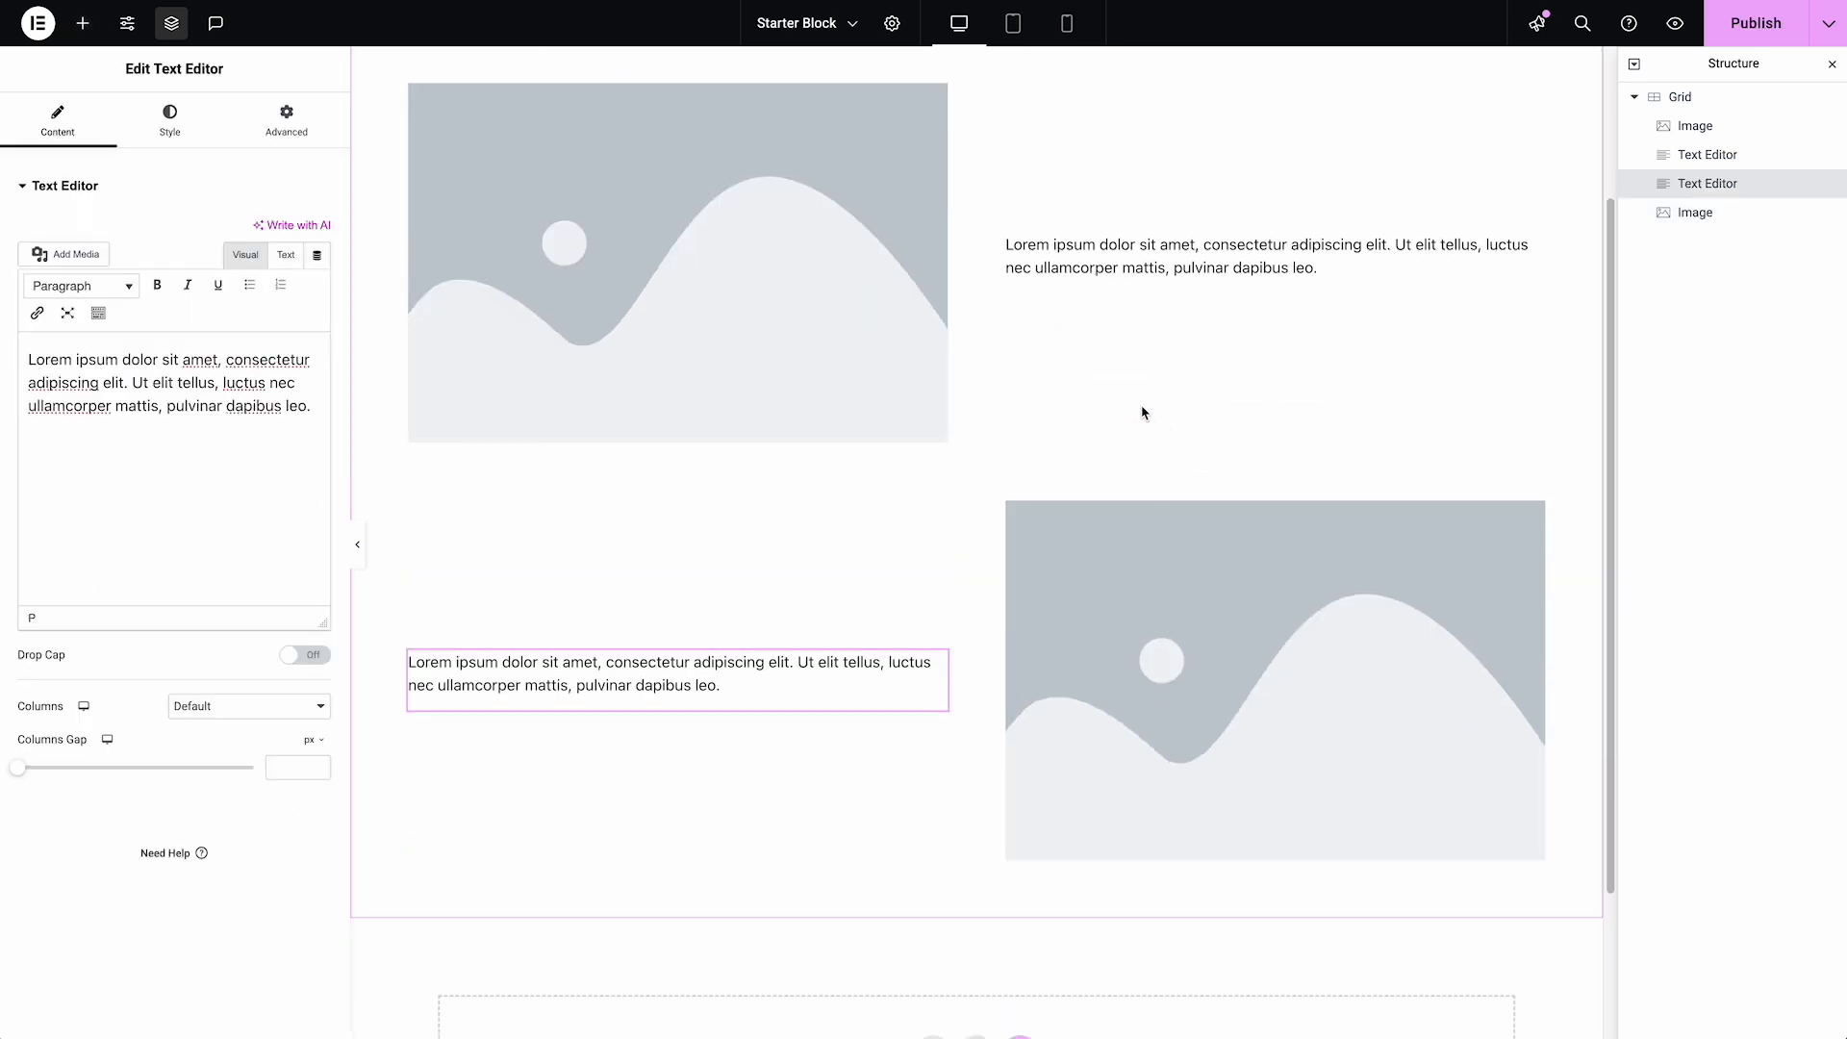
# Preview the alternating rows in the tablet portrait and mobile views and open the second Text Editor's advanced settings
pyautogui.scroll(1, 1142, 410)
pyautogui.click(1024, 29)
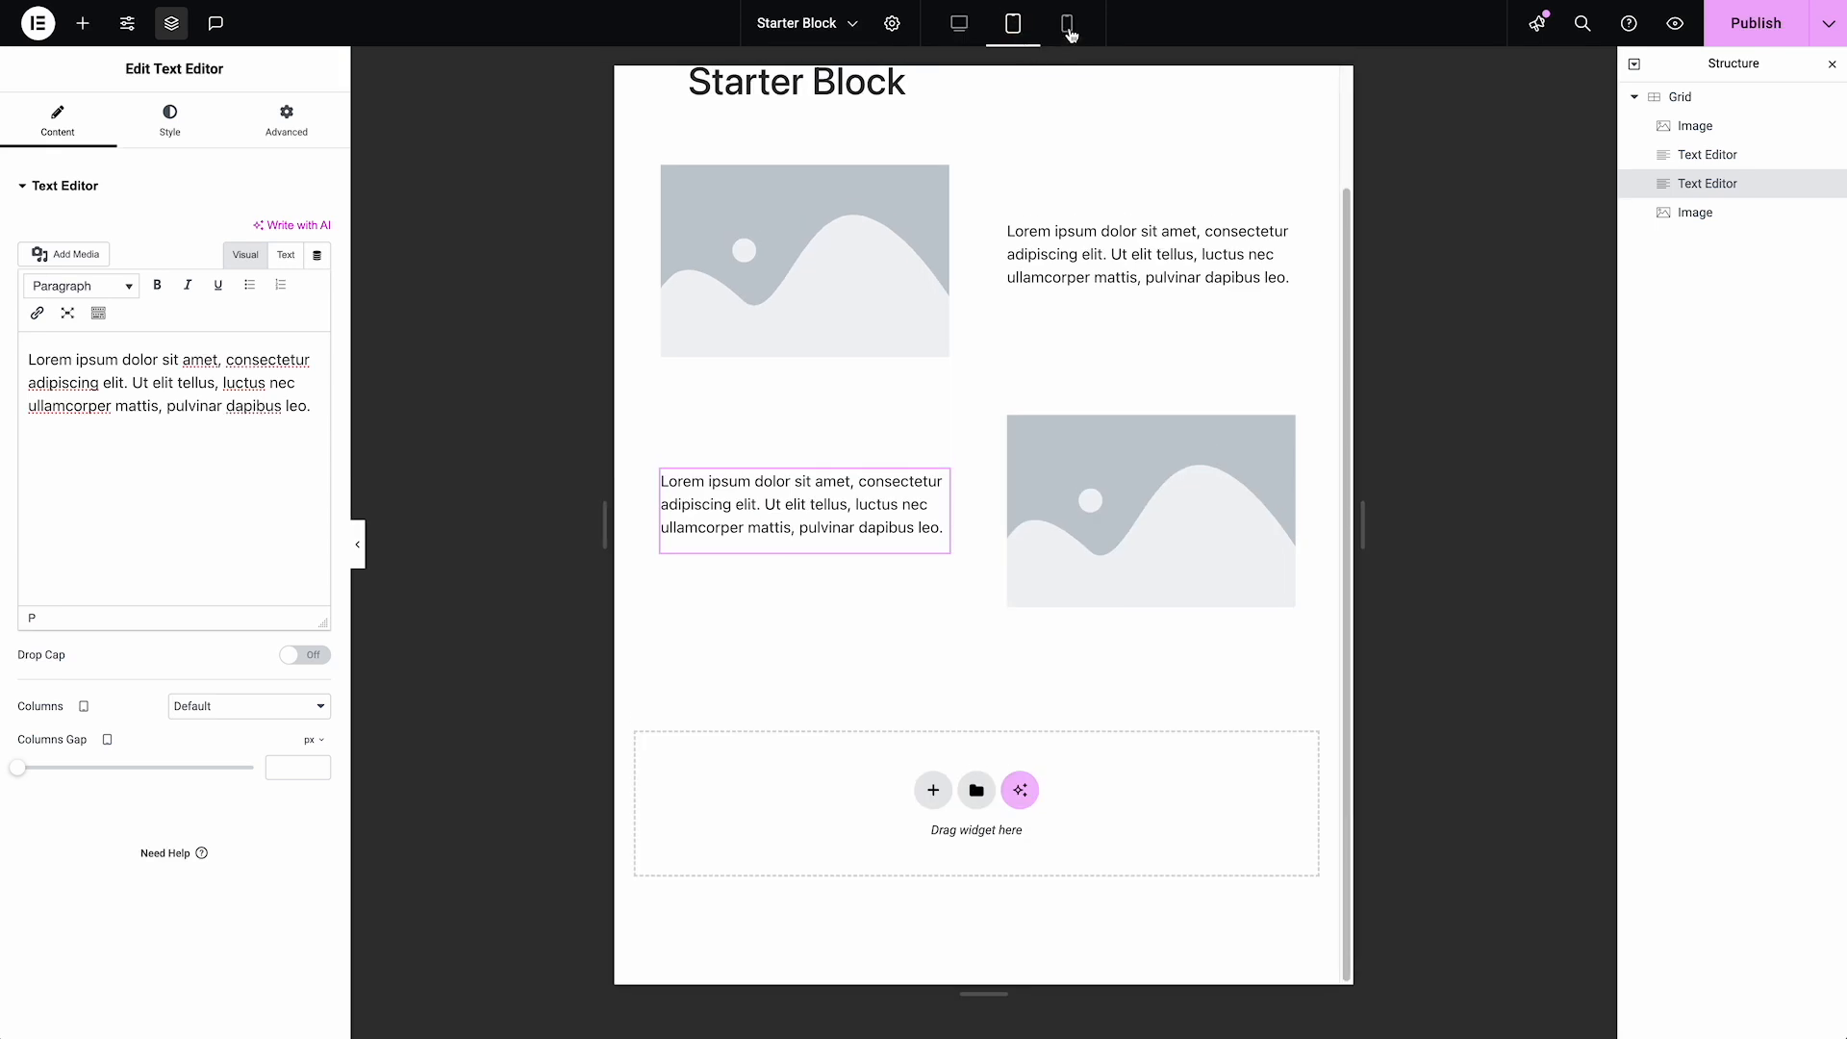
pyautogui.click(1069, 29)
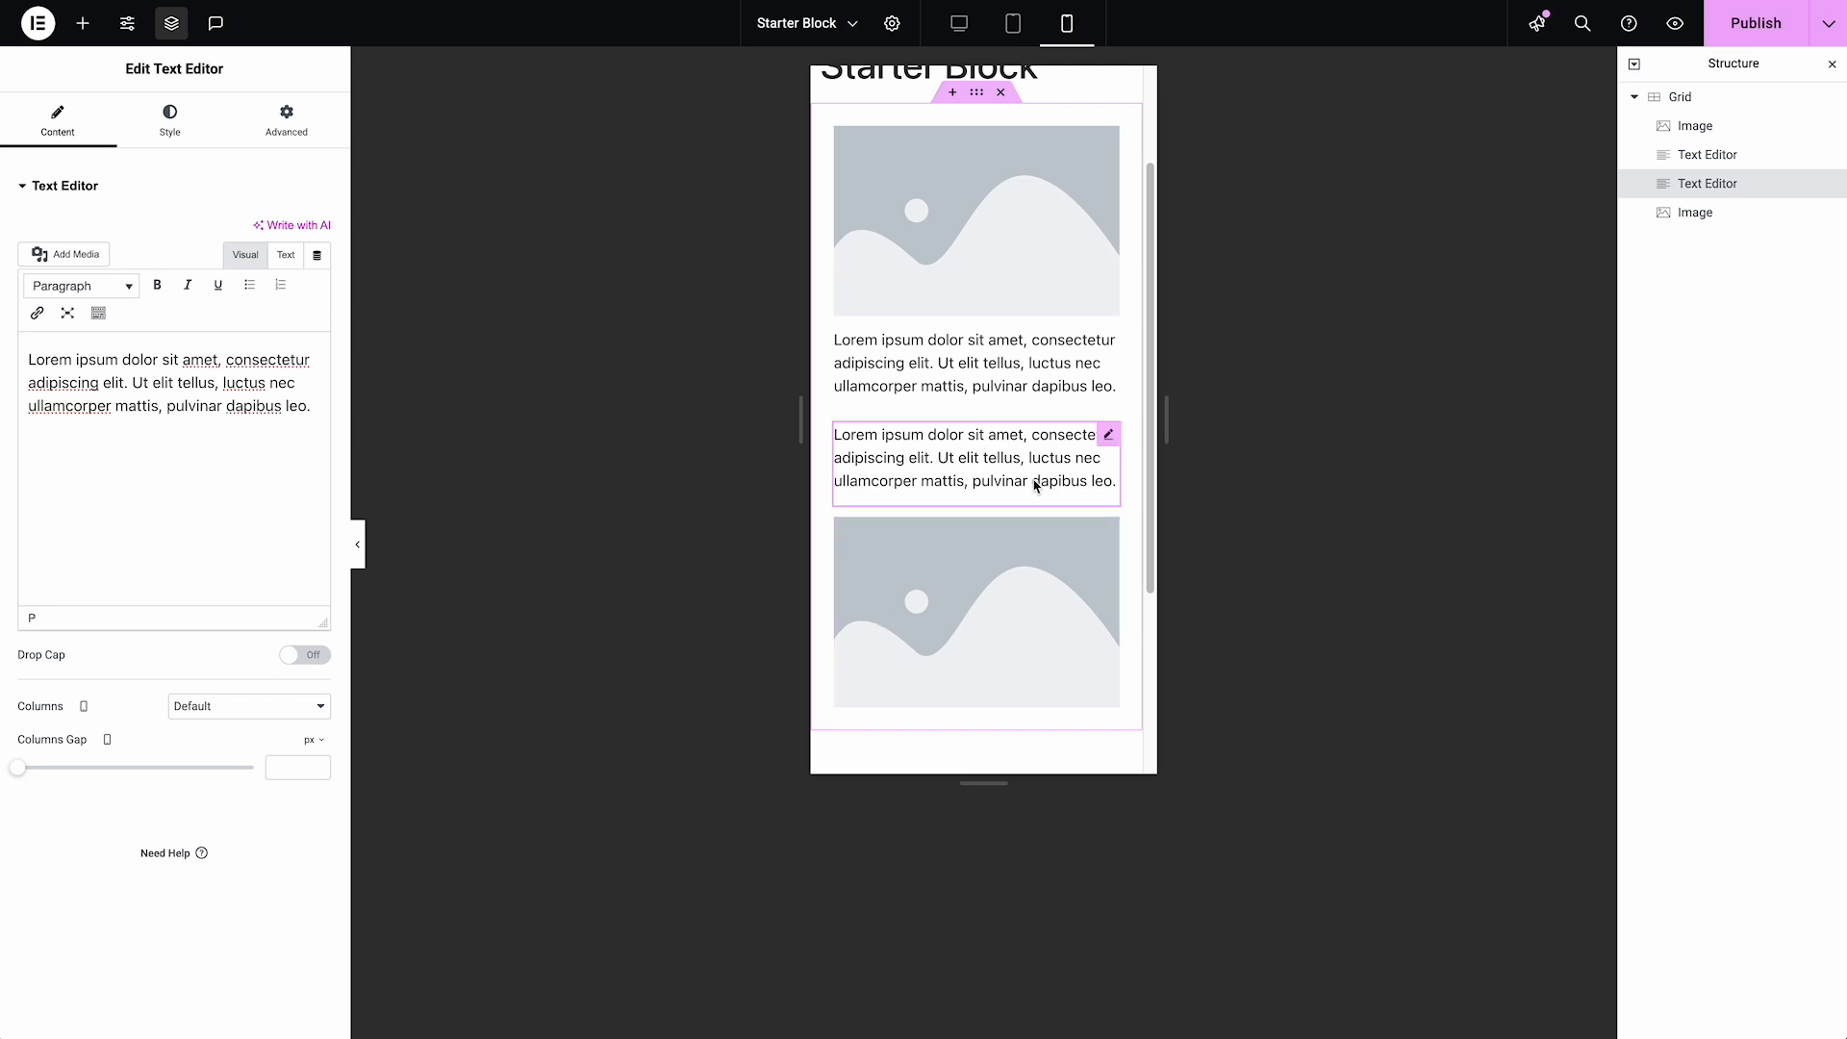
pyautogui.click(1683, 190)
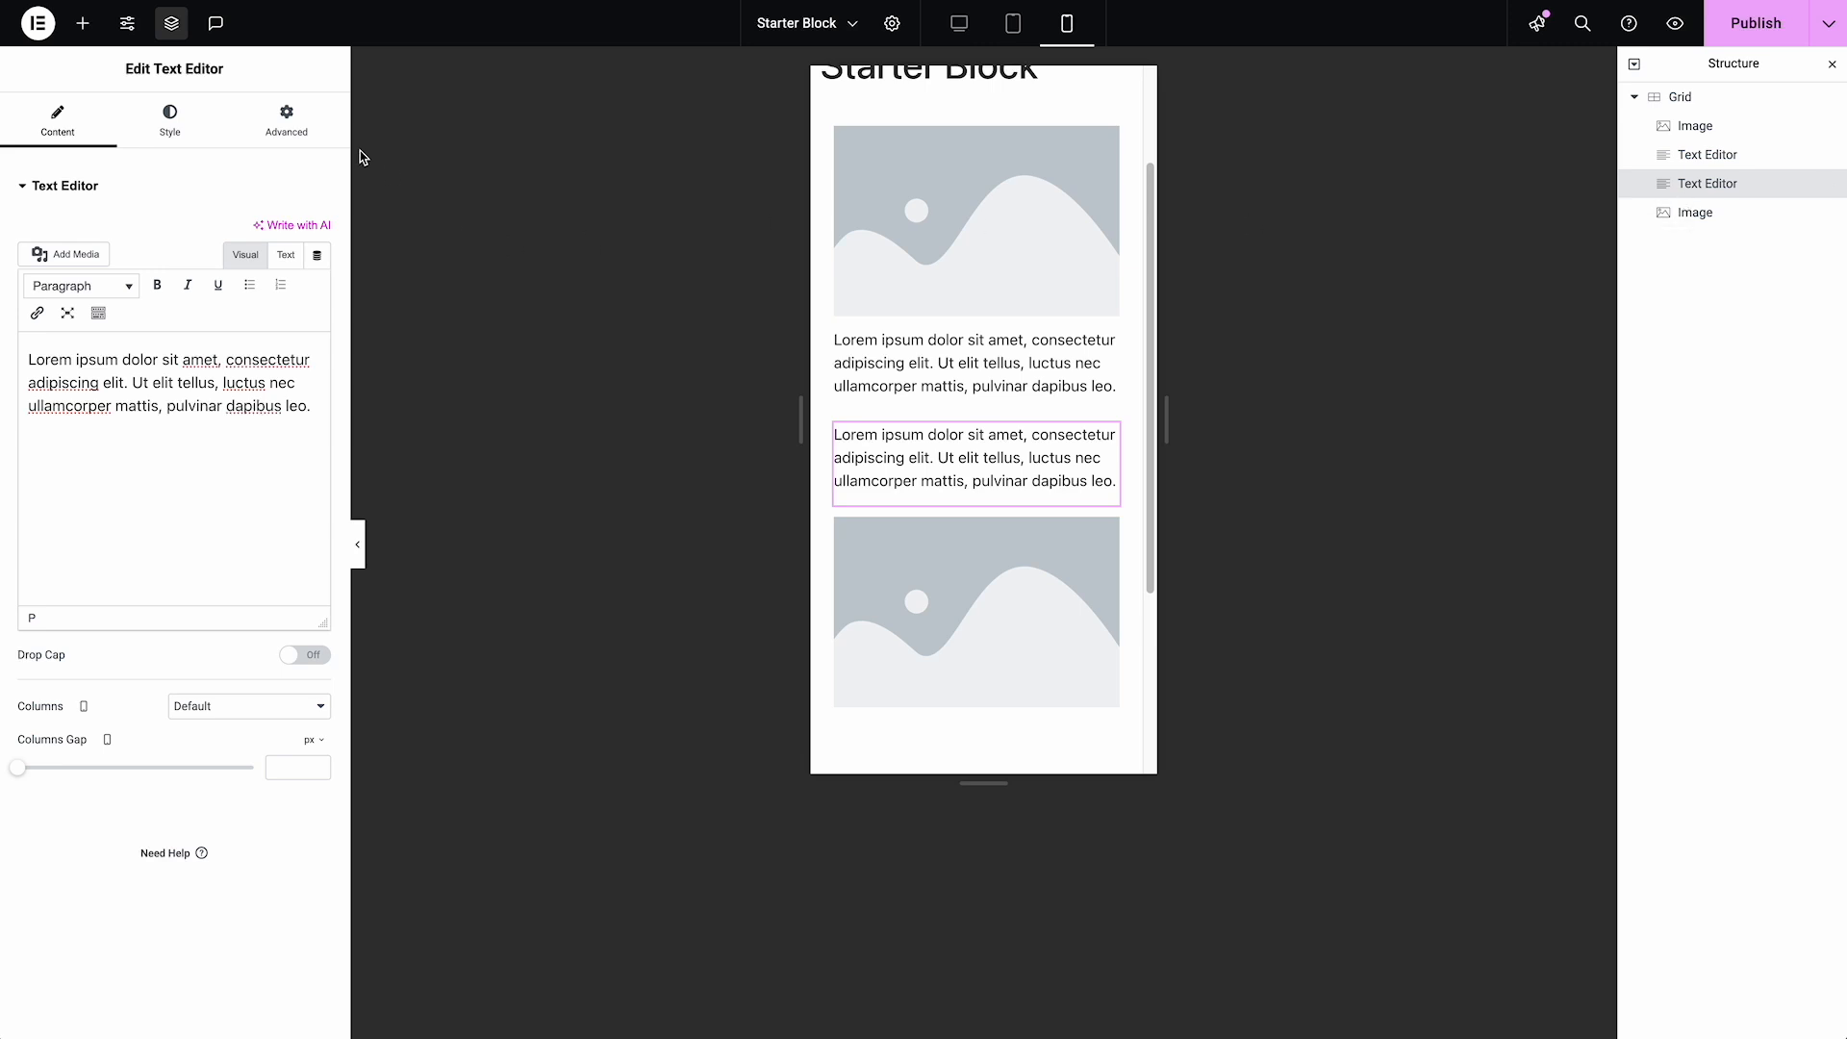
pyautogui.click(271, 133)
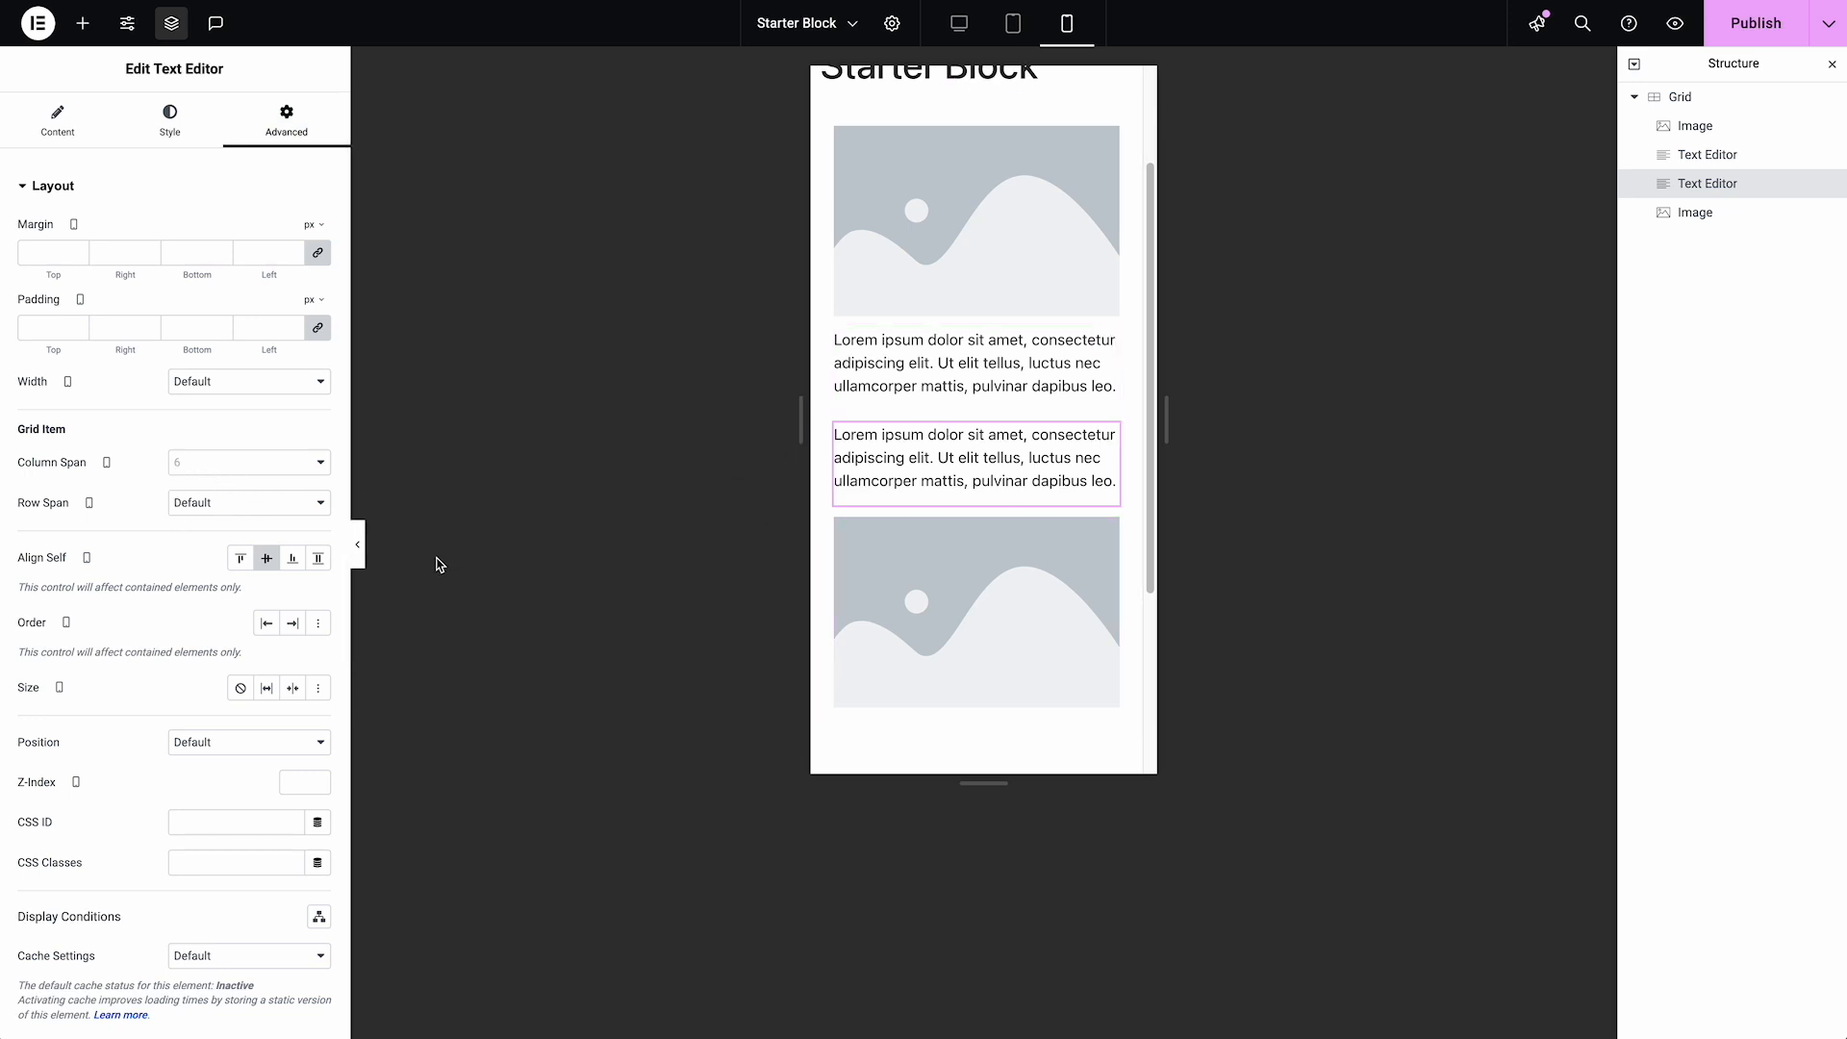
# Add custom CSS to the first Text Editor that sets "margin-bottom: 0px!important;" on "selector p"
pyautogui.scroll(3, 953, 256)
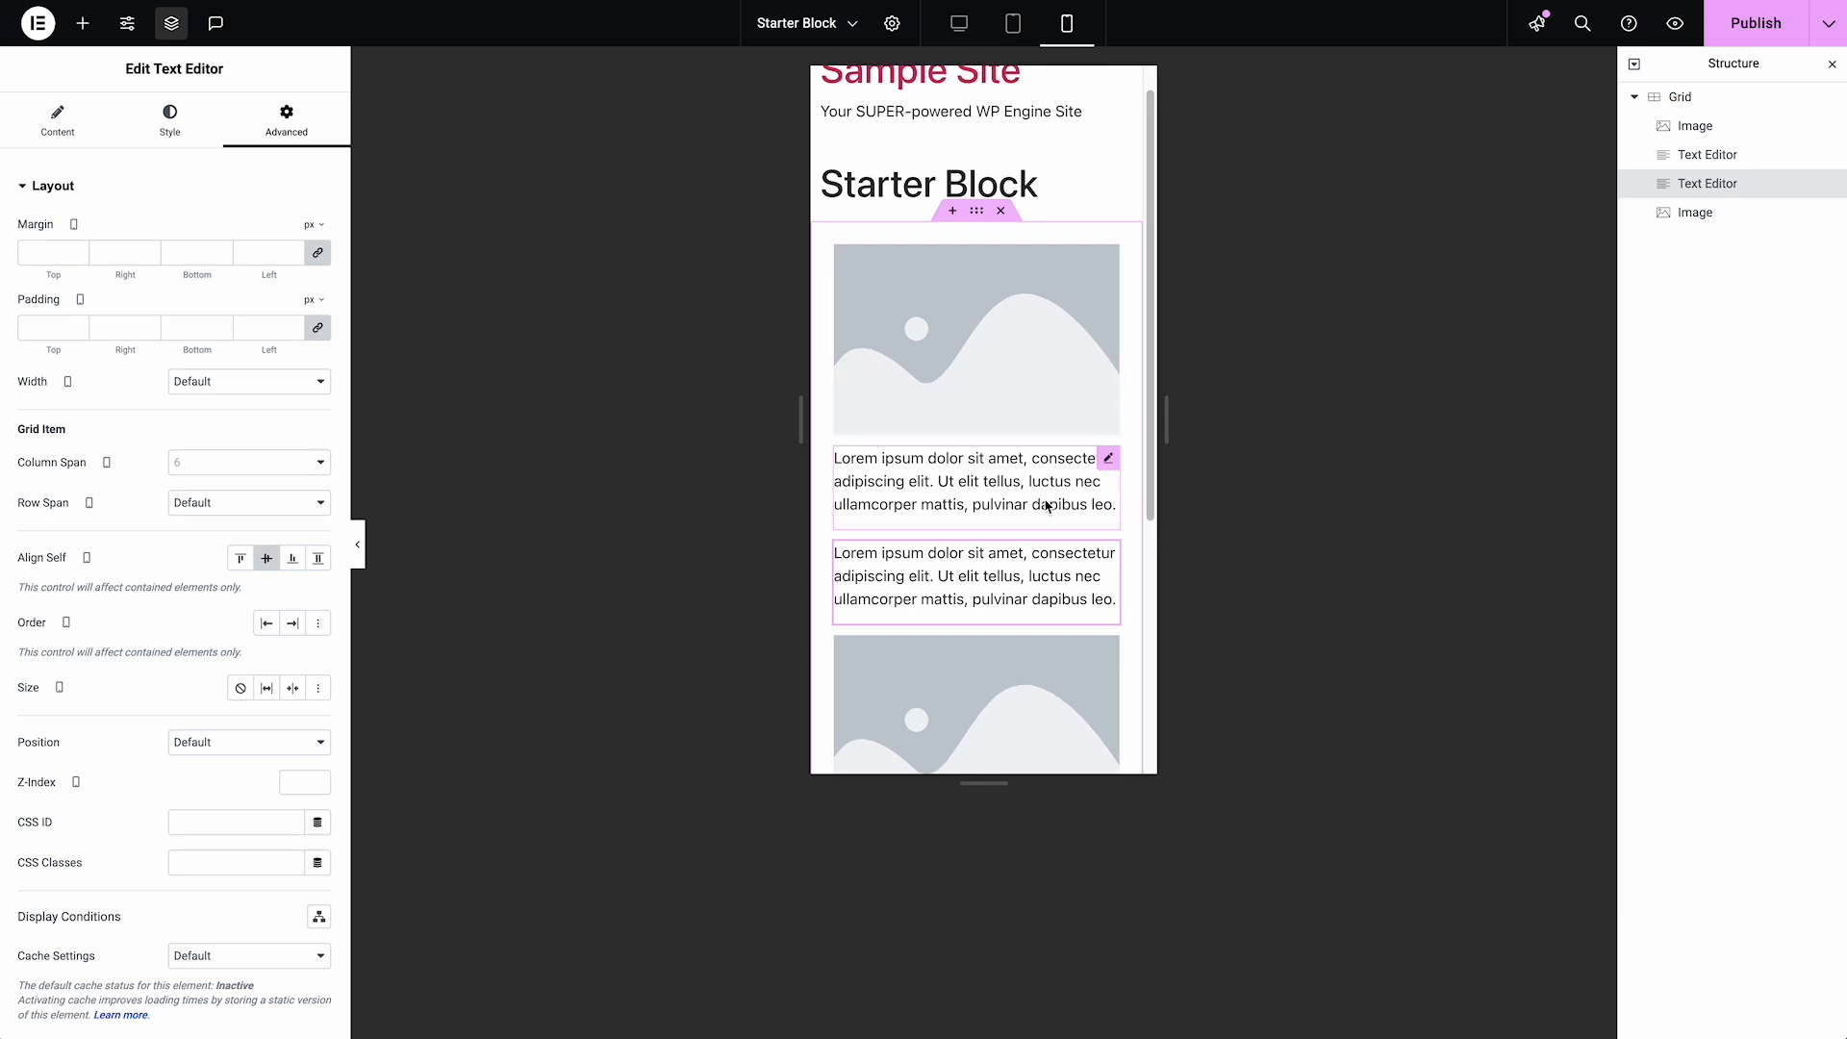
pyautogui.click(1109, 461)
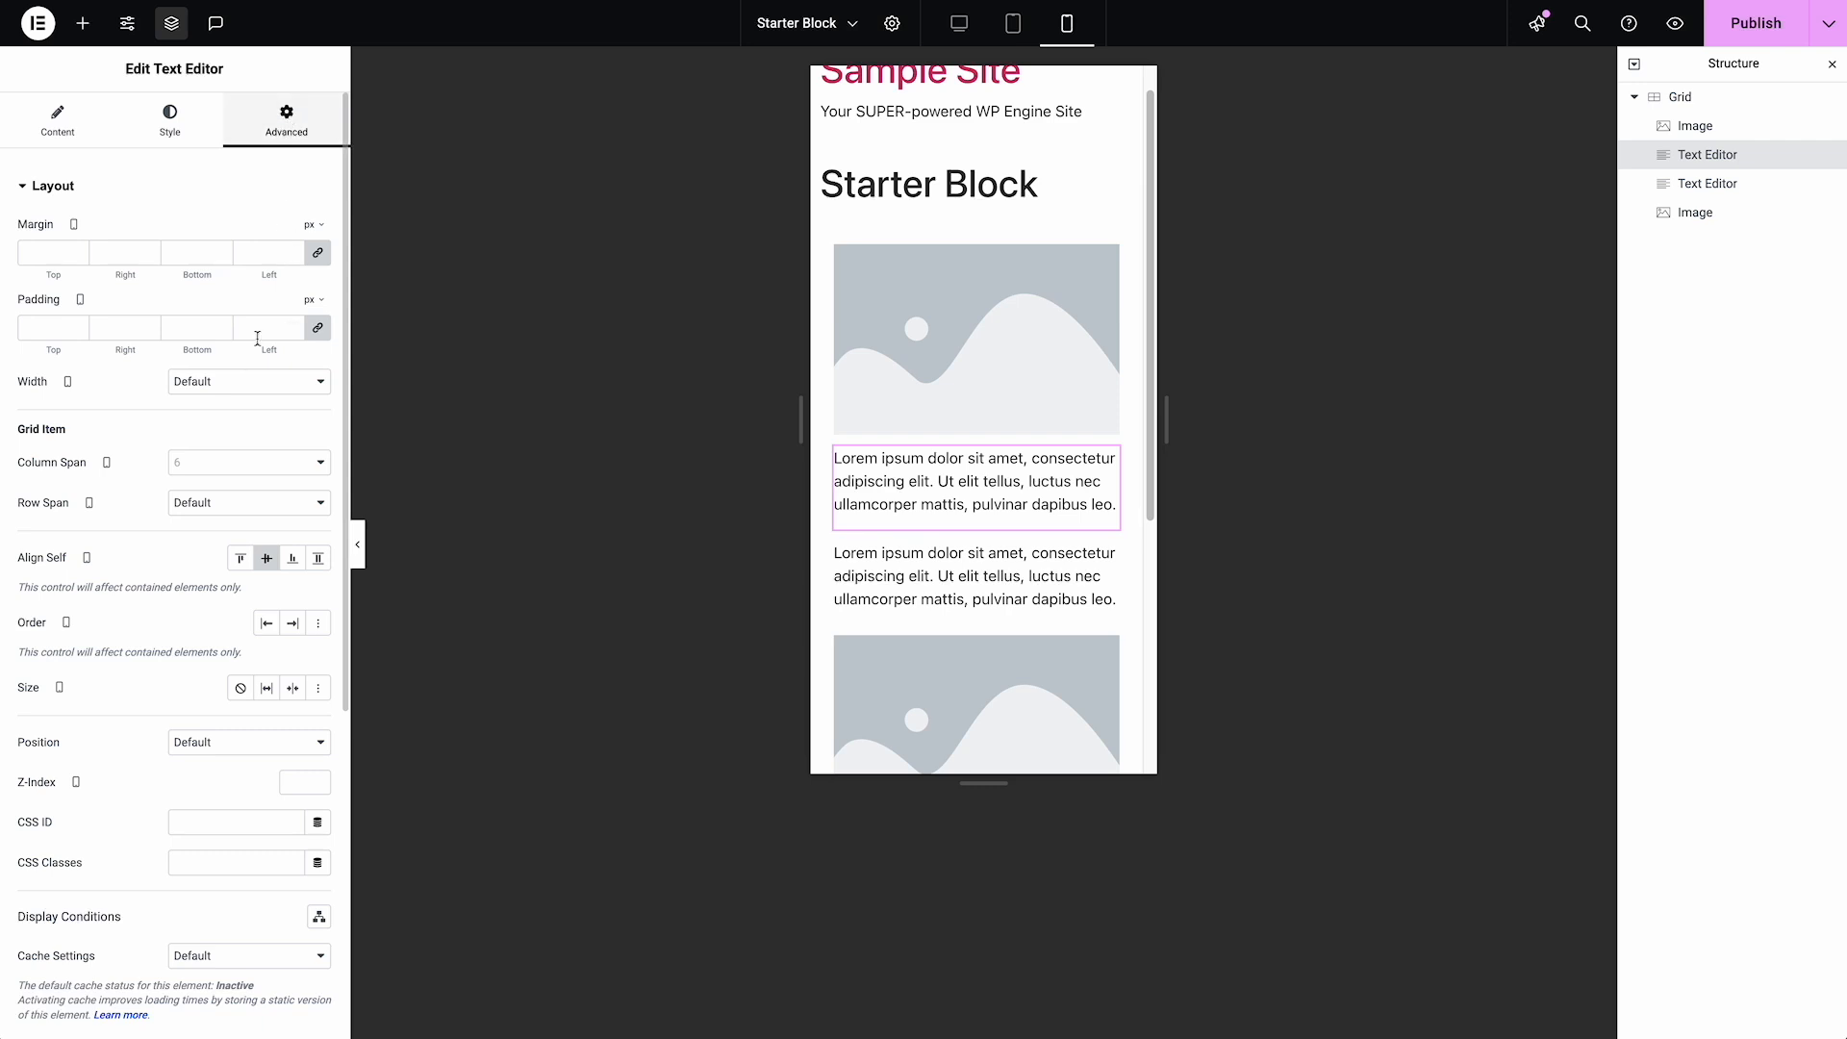
pyautogui.scroll(-3, 238, 395)
pyautogui.scroll(-3, 235, 403)
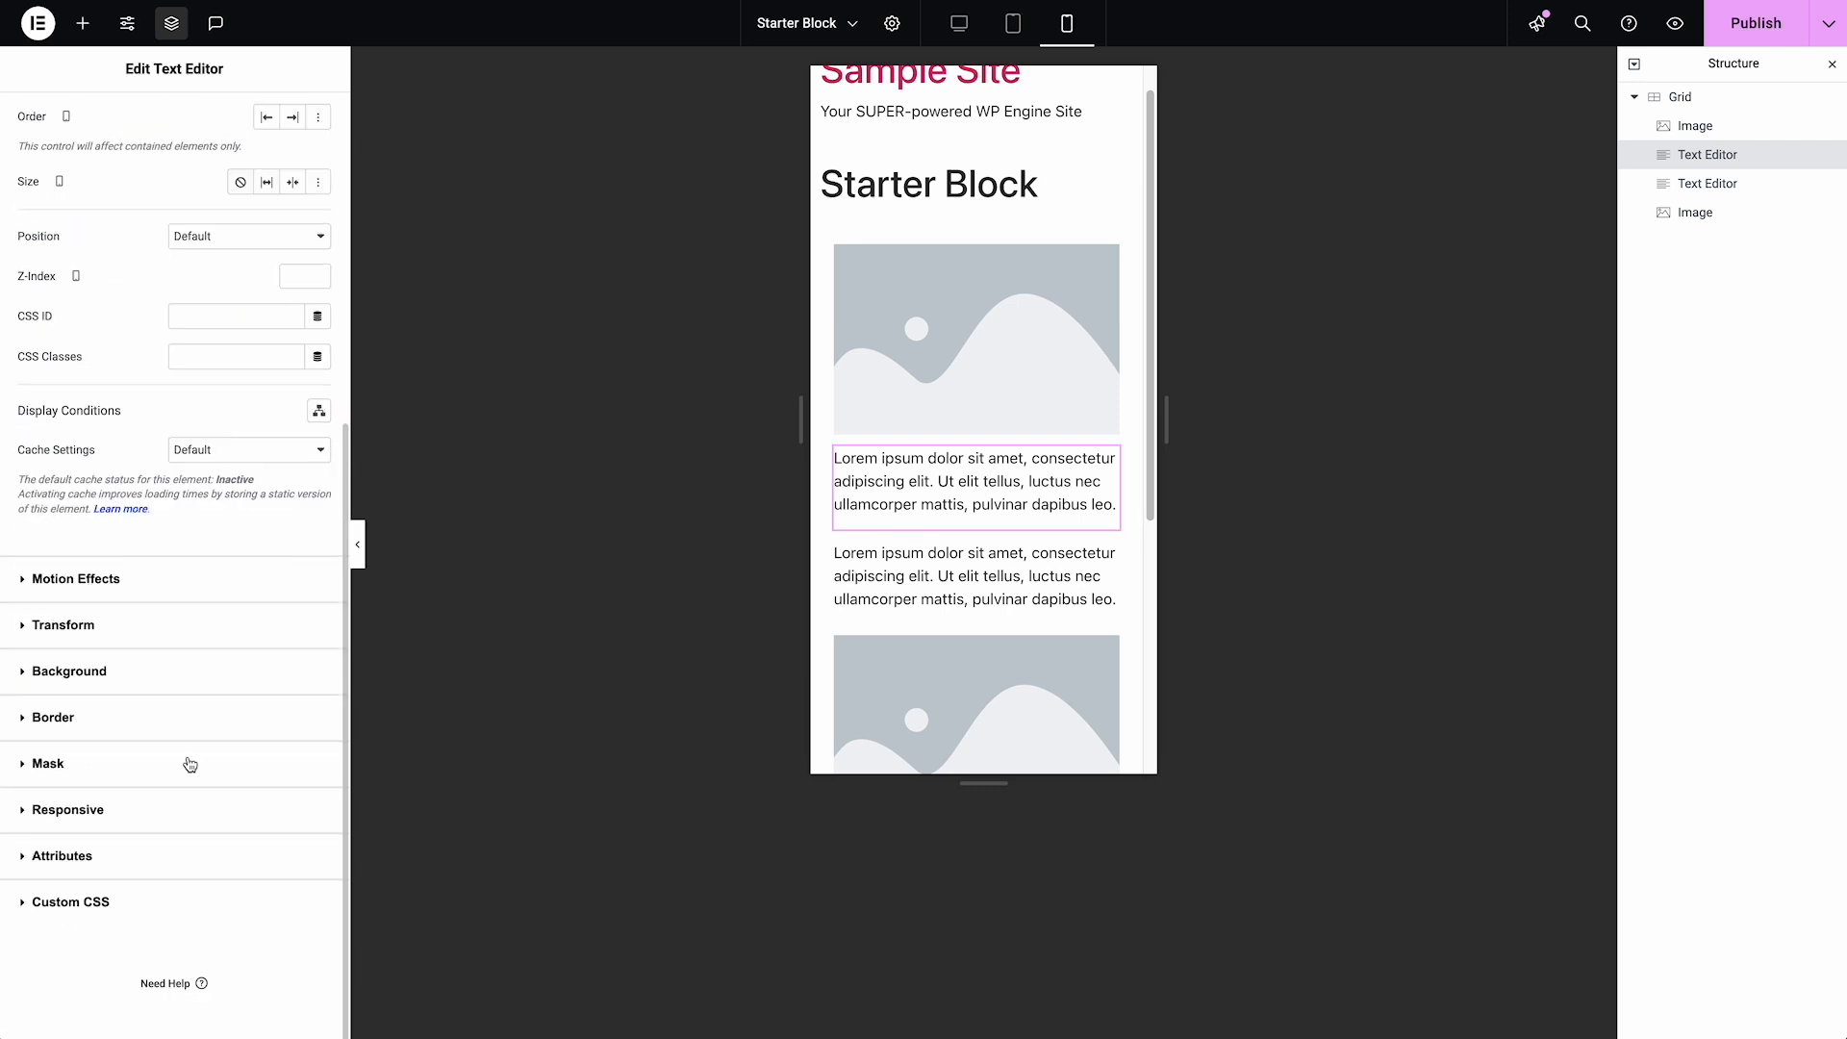
pyautogui.click(175, 897)
pyautogui.click(140, 700)
pyautogui.write('s')
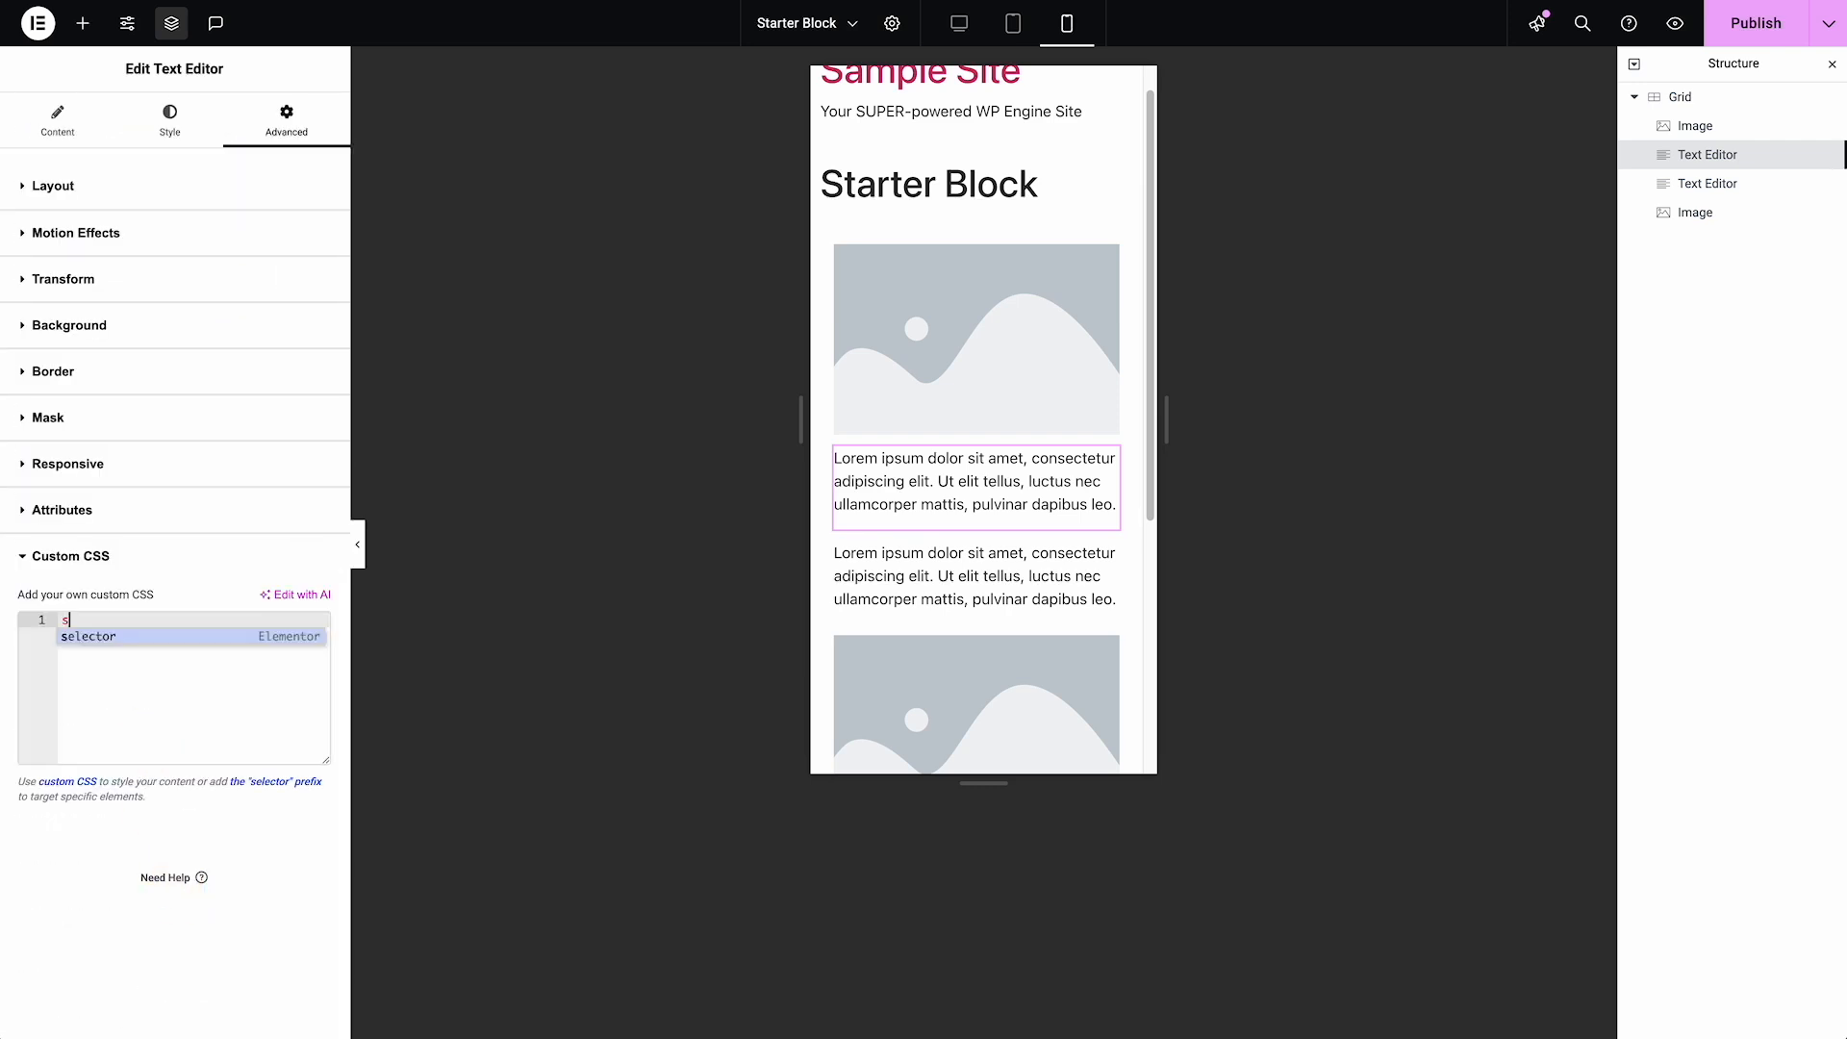
pyautogui.write('elector')
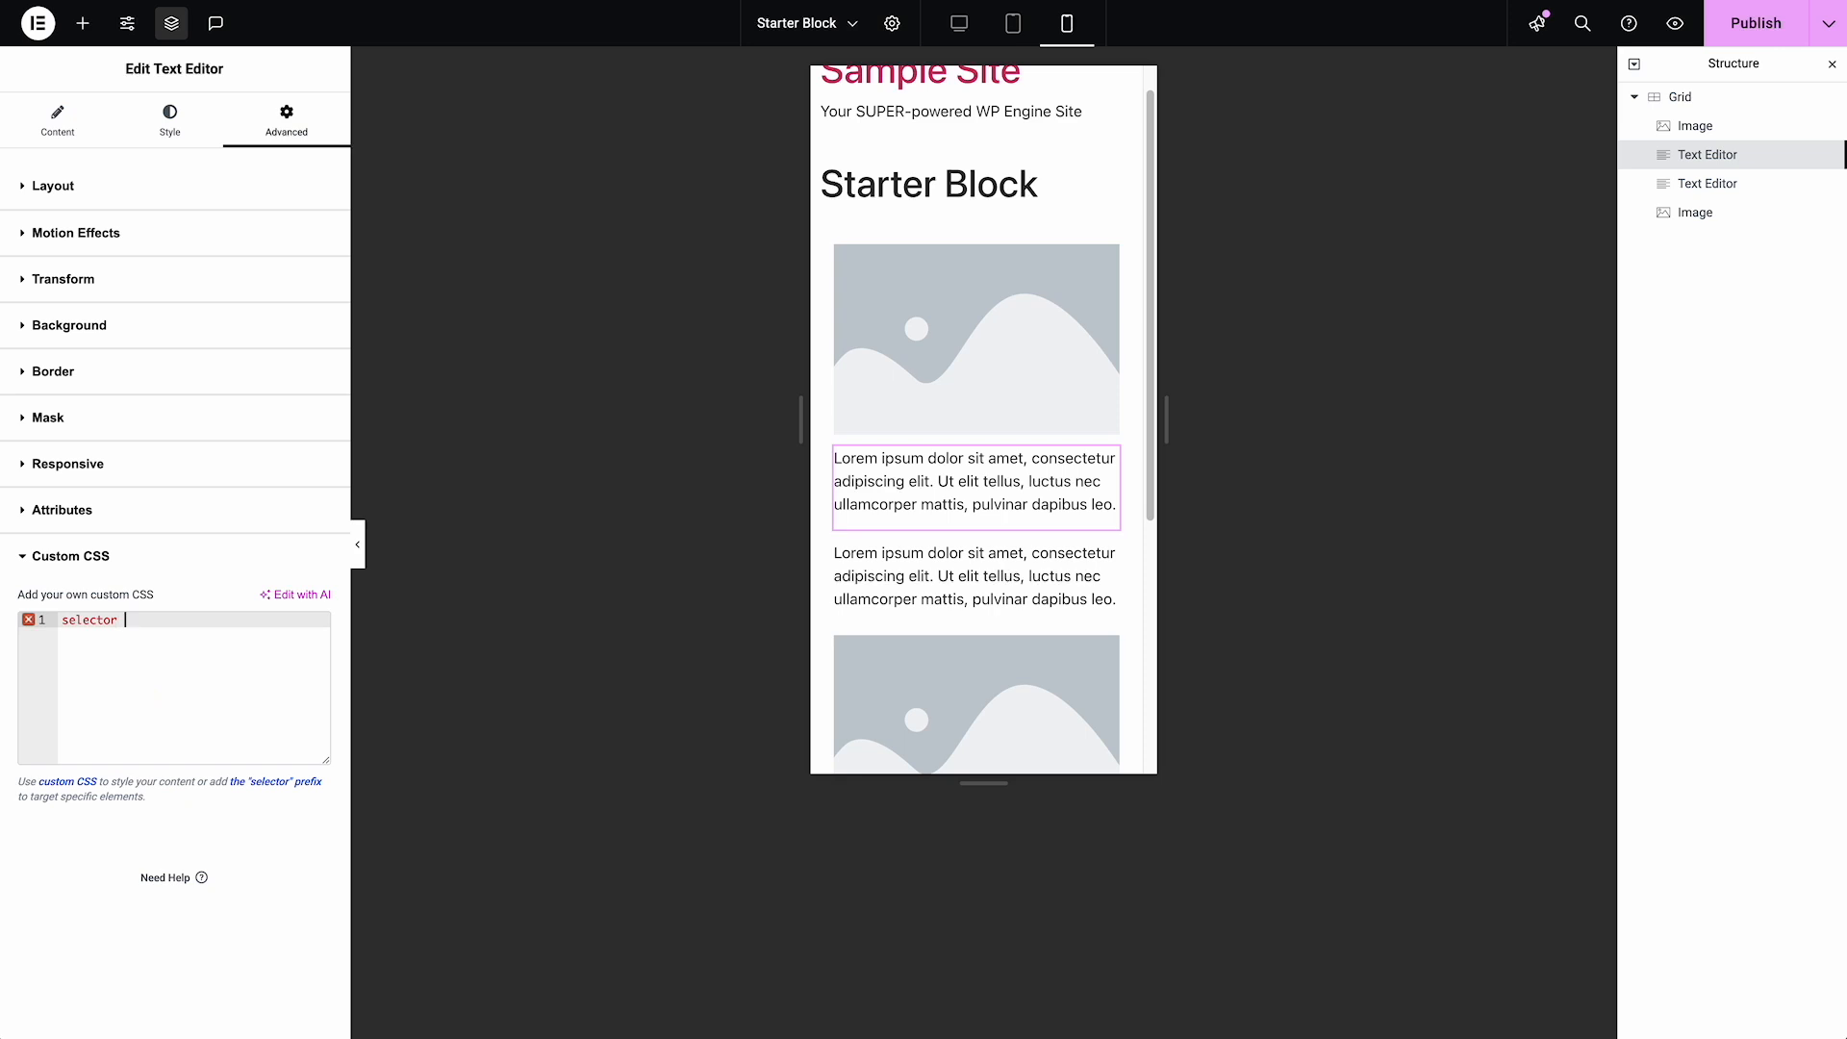
pyautogui.write(' {')
pyautogui.press('Return')
pyautogui.write('margin')
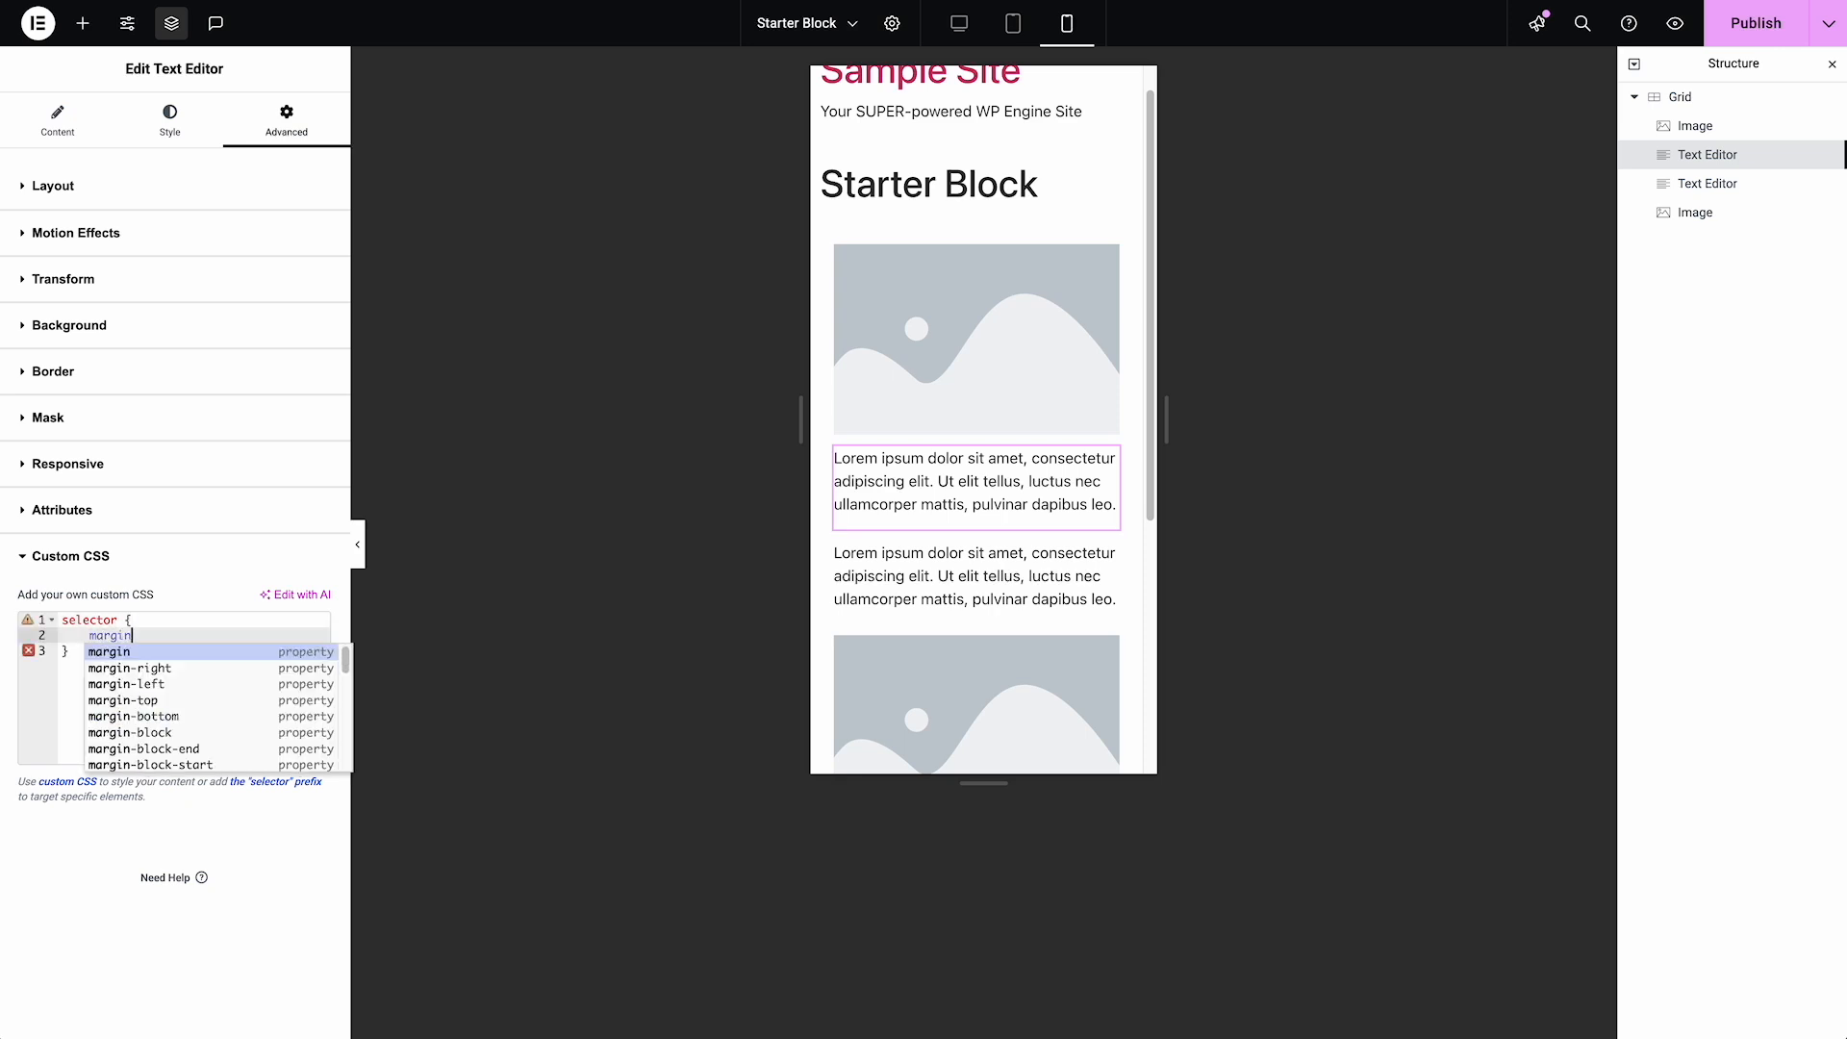
pyautogui.write('-bott')
pyautogui.press('Return')
pyautogui.write('0')
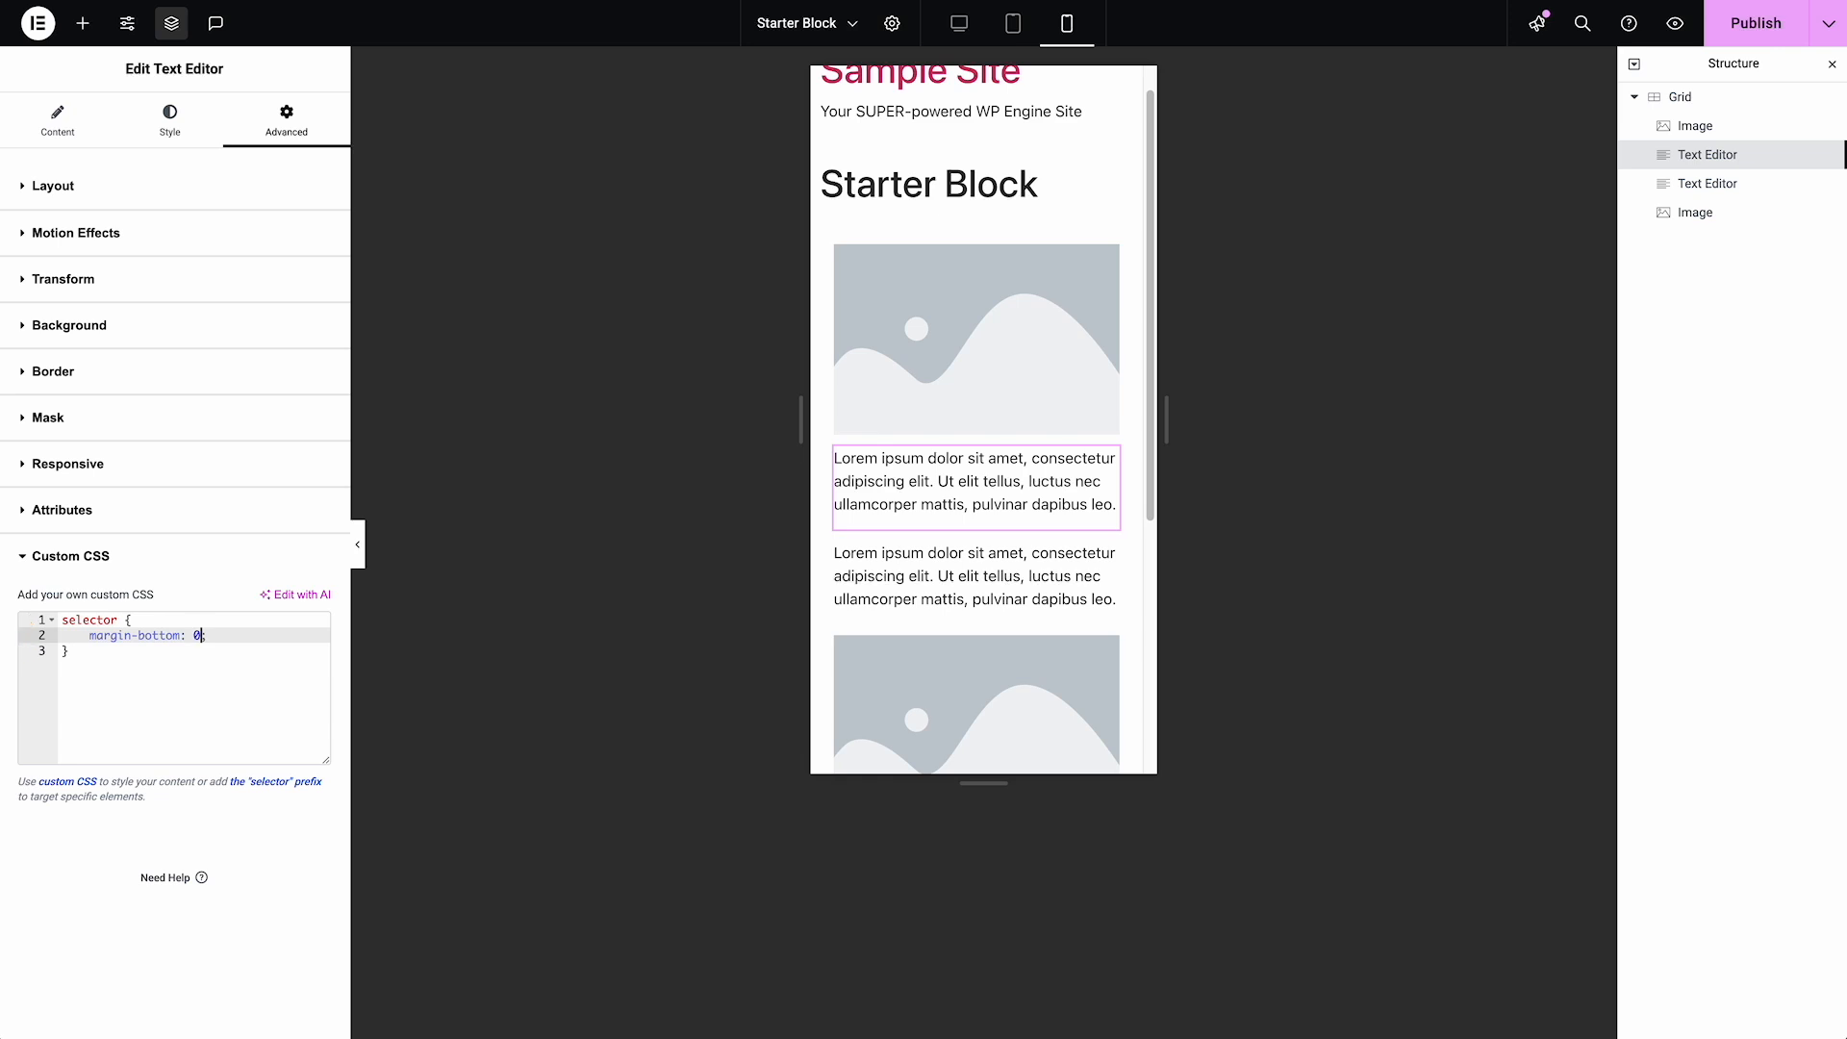
pyautogui.write('px!important;')
pyautogui.click(117, 621)
pyautogui.write('p')
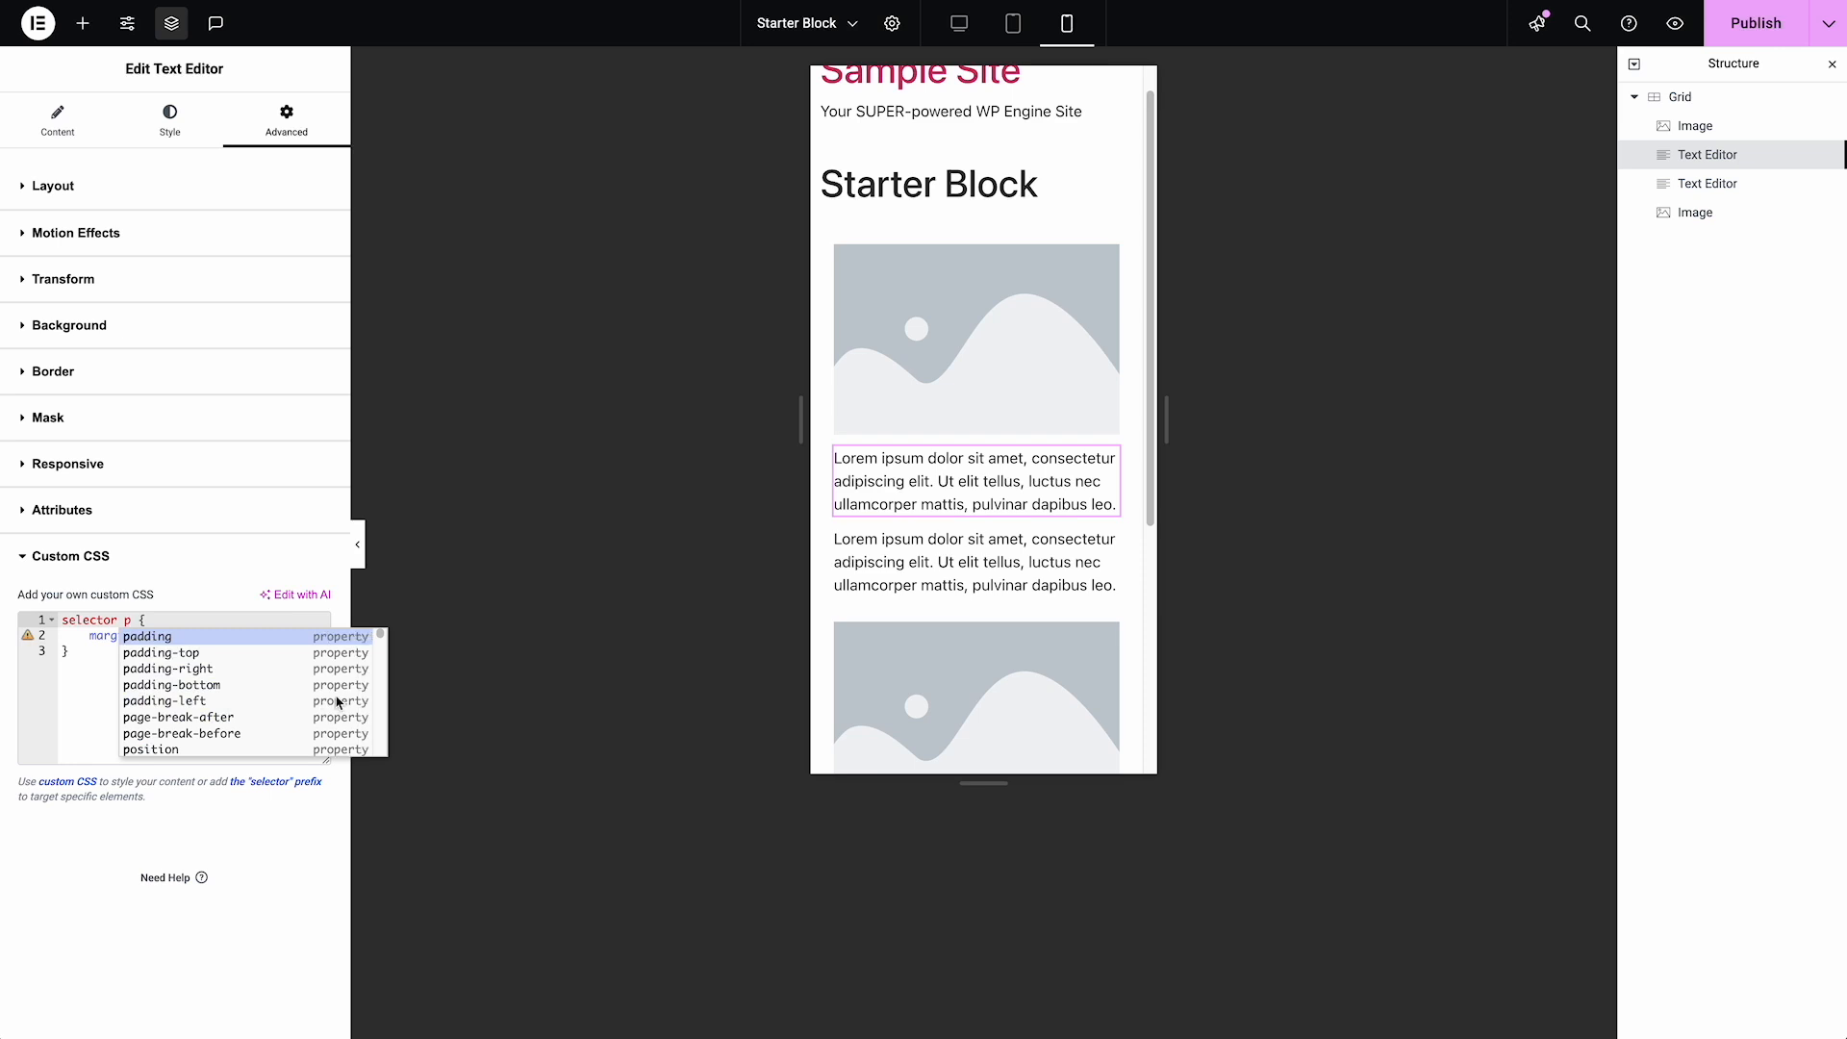
# Copy the first Text Editor's style onto the second one and move the second text after the second image in the Grid
pyautogui.rightClick(991, 477)
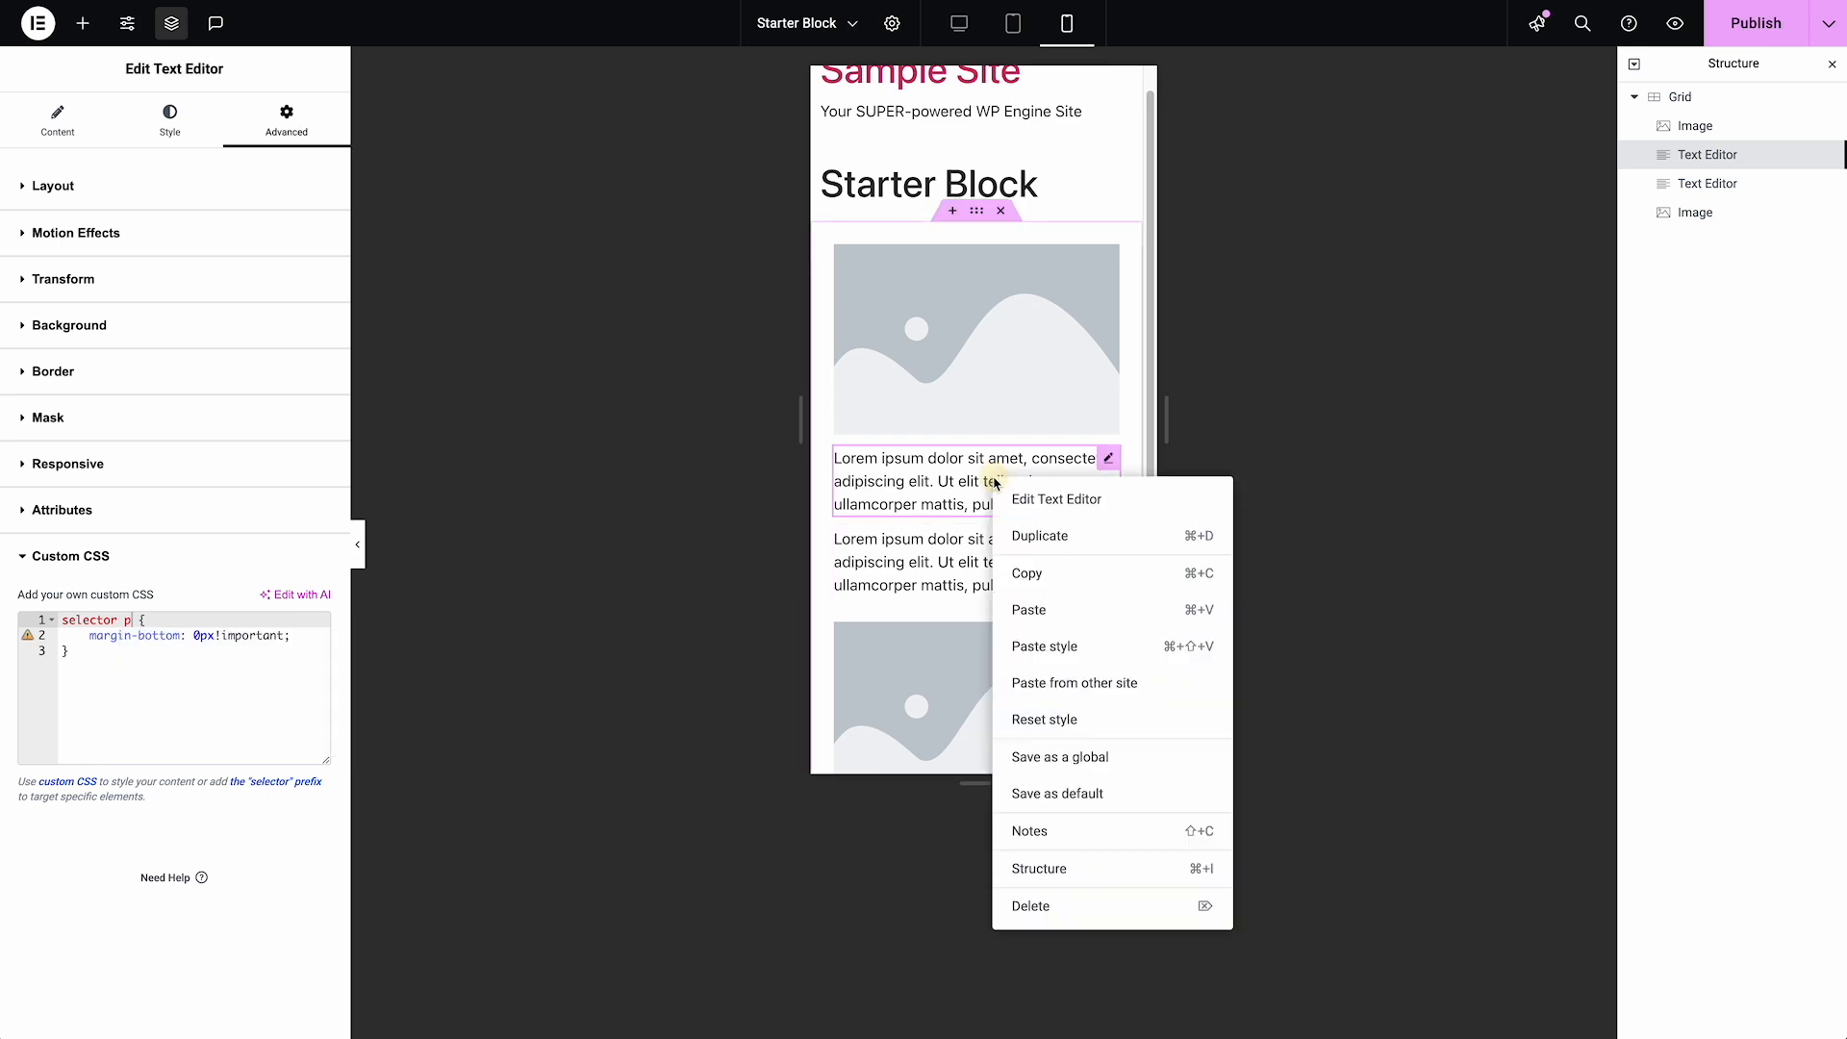
pyautogui.click(1037, 577)
pyautogui.rightClick(1043, 568)
pyautogui.click(1051, 739)
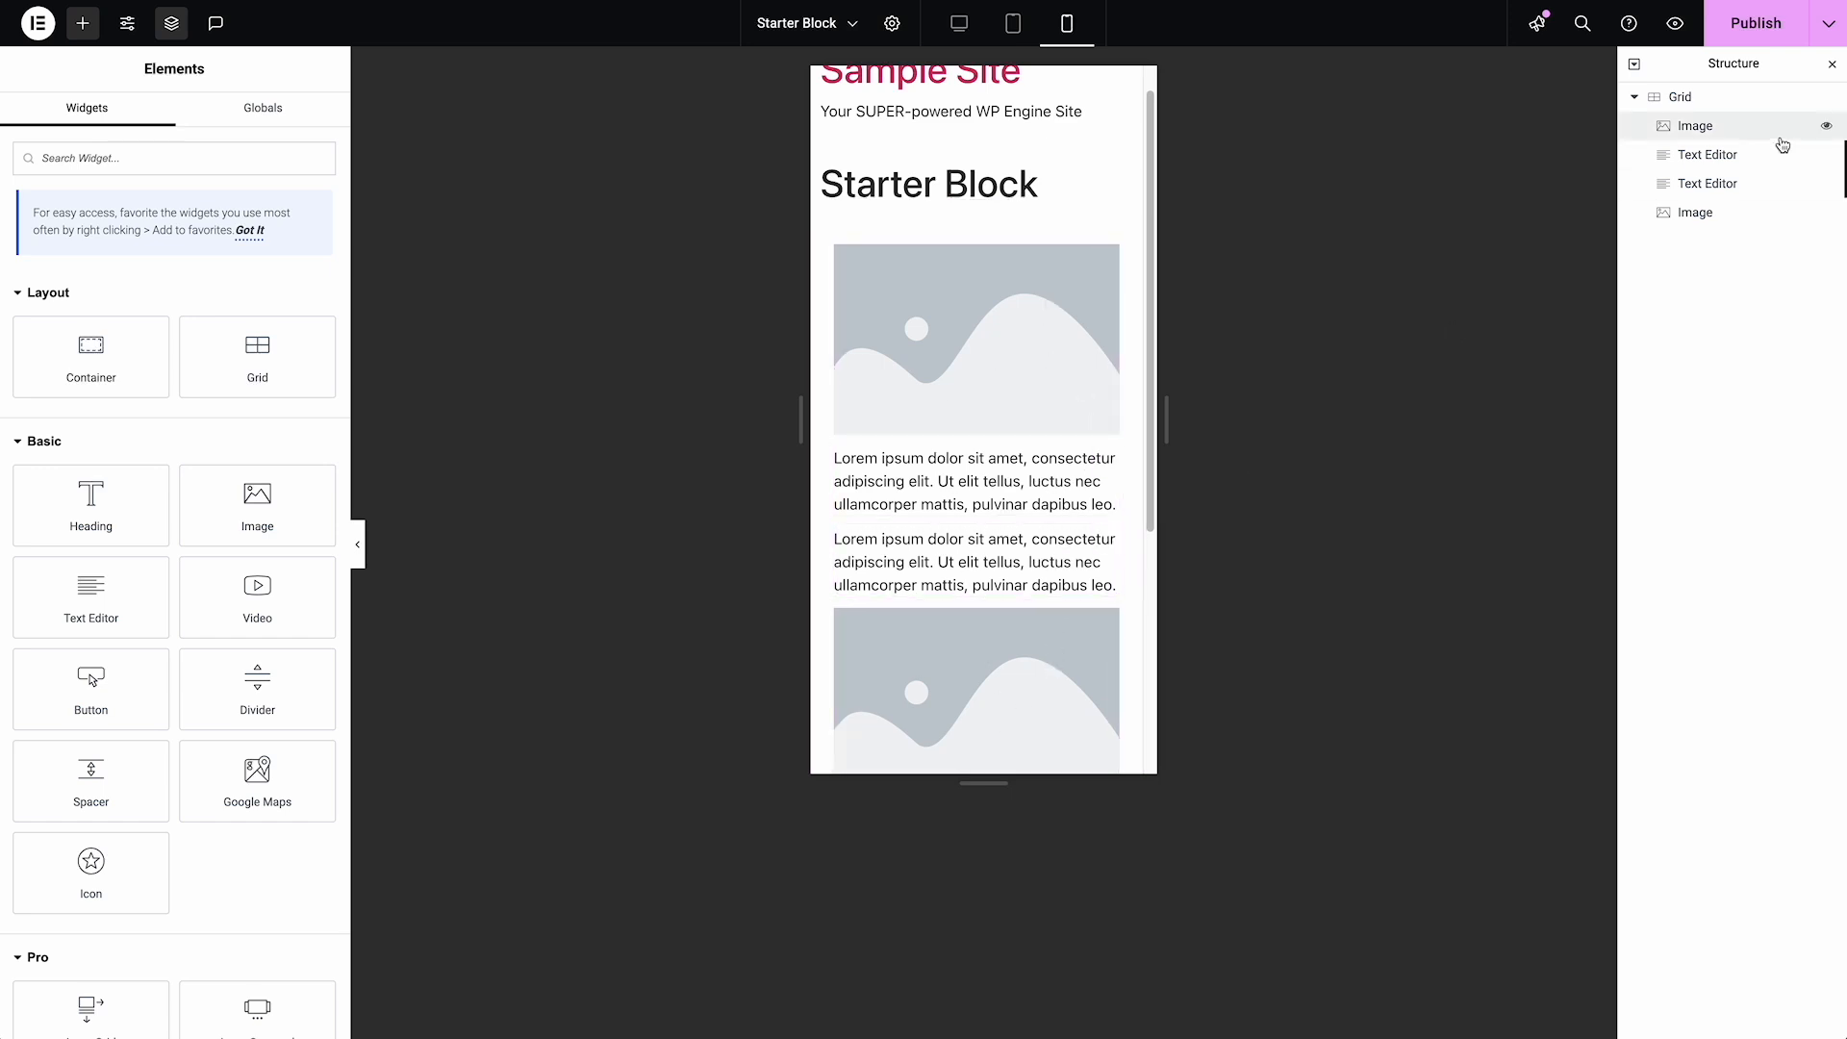
pyautogui.moveTo(1739, 202)
pyautogui.mouseDown()
pyautogui.moveTo(1727, 185)
pyautogui.moveTo(1689, 236)
pyautogui.moveTo(1722, 226)
pyautogui.mouseUp()
pyautogui.scroll(-1, 1066, 333)
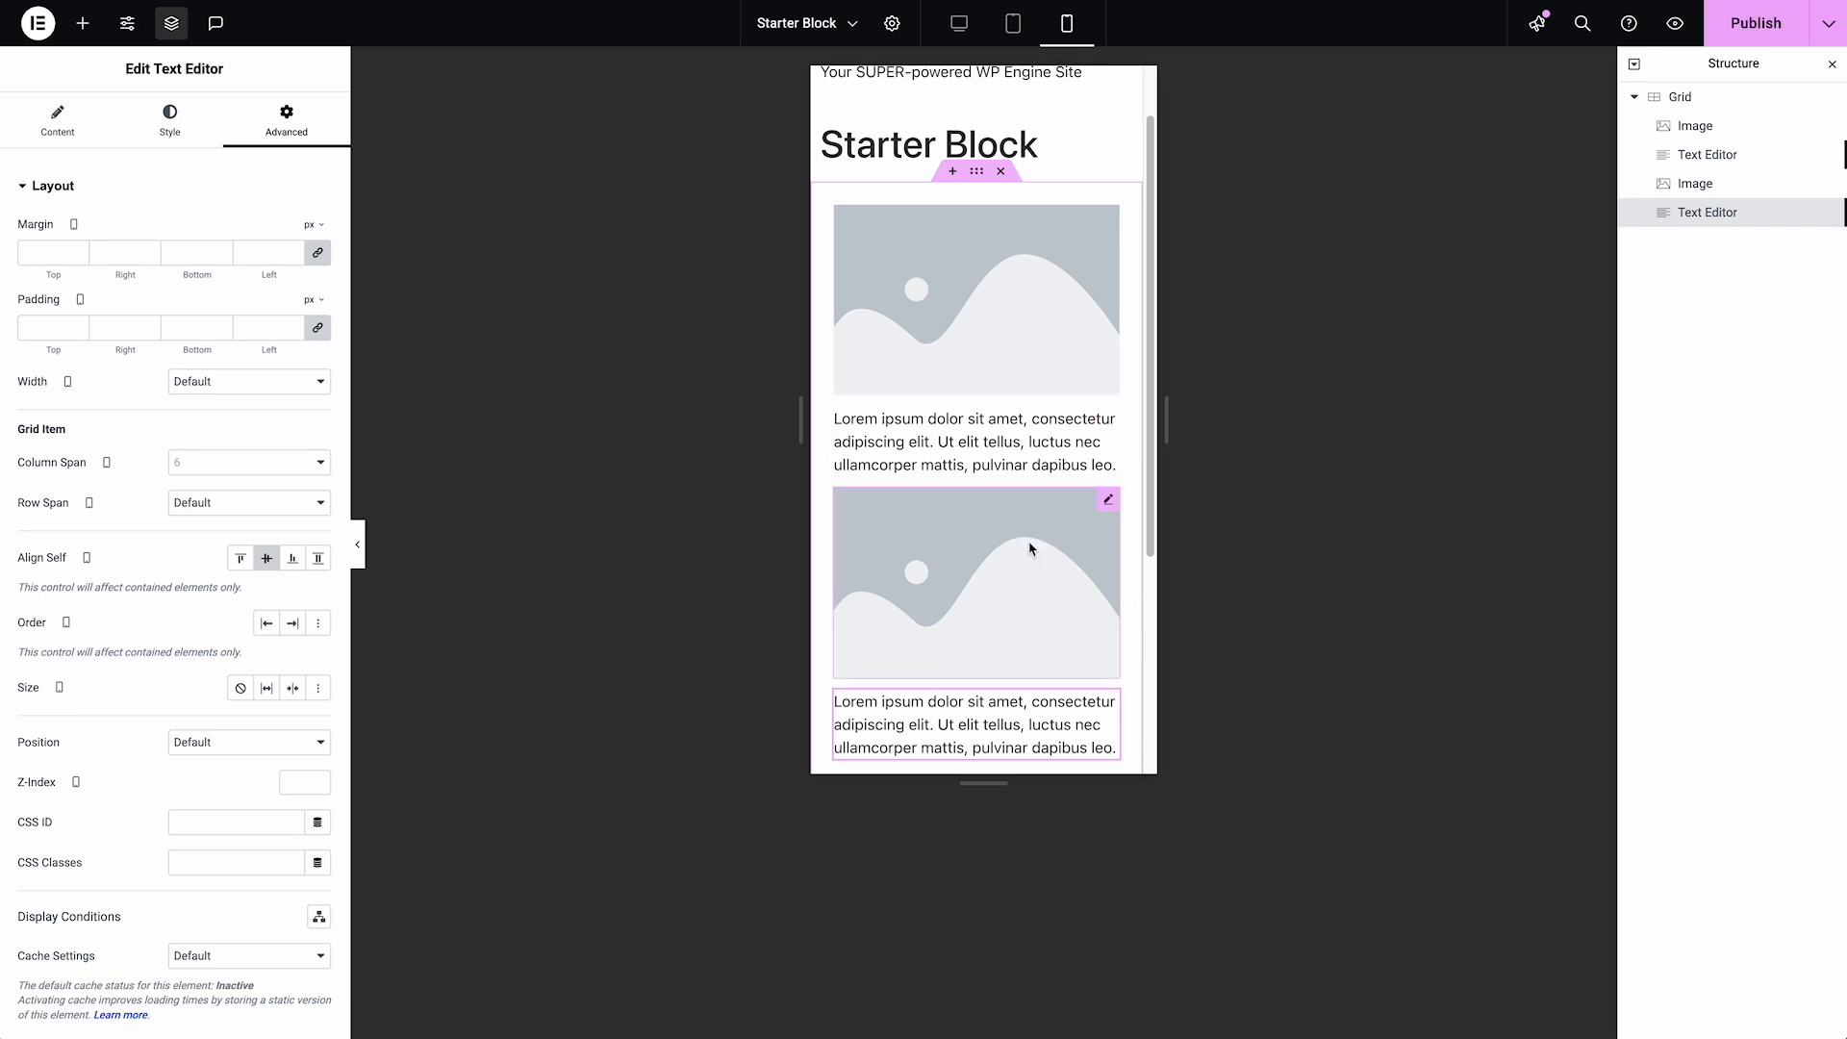
# Try 24 px for the Grid's linked mobile column and row gaps, and finally set them to 36 px
pyautogui.click(1682, 98)
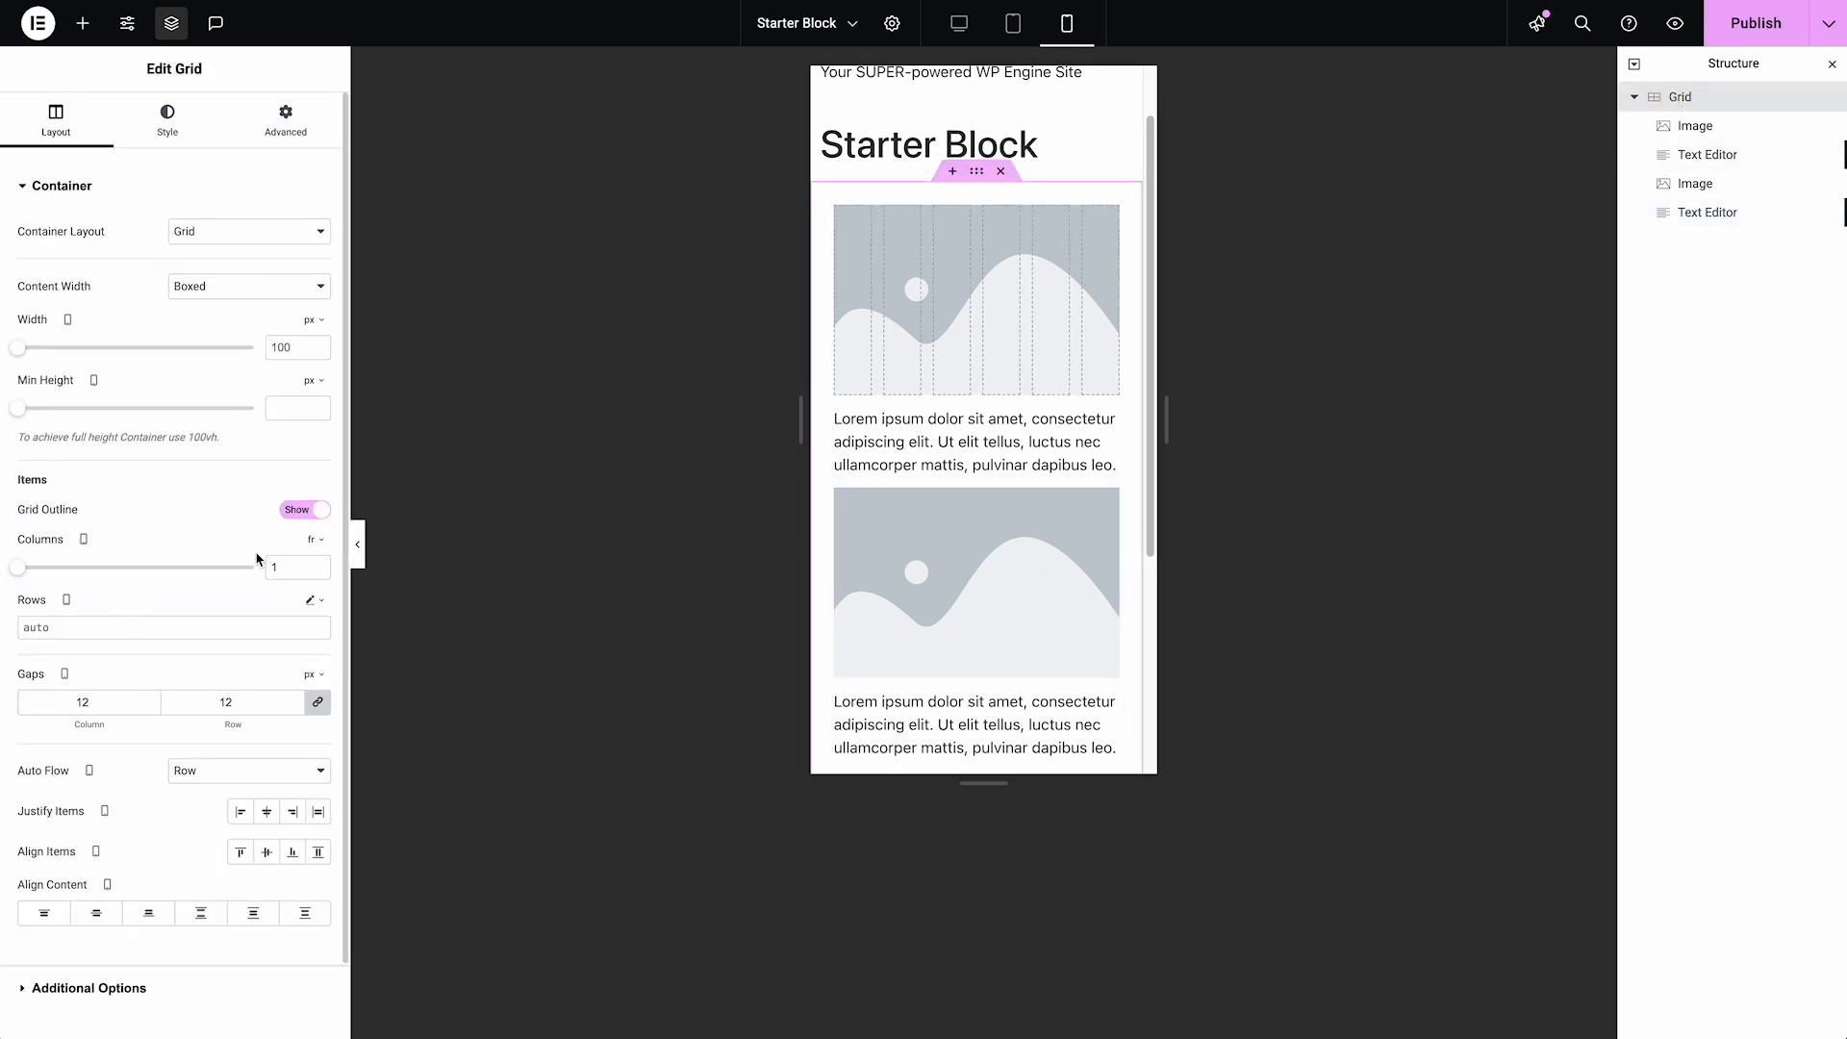
pyautogui.click(58, 123)
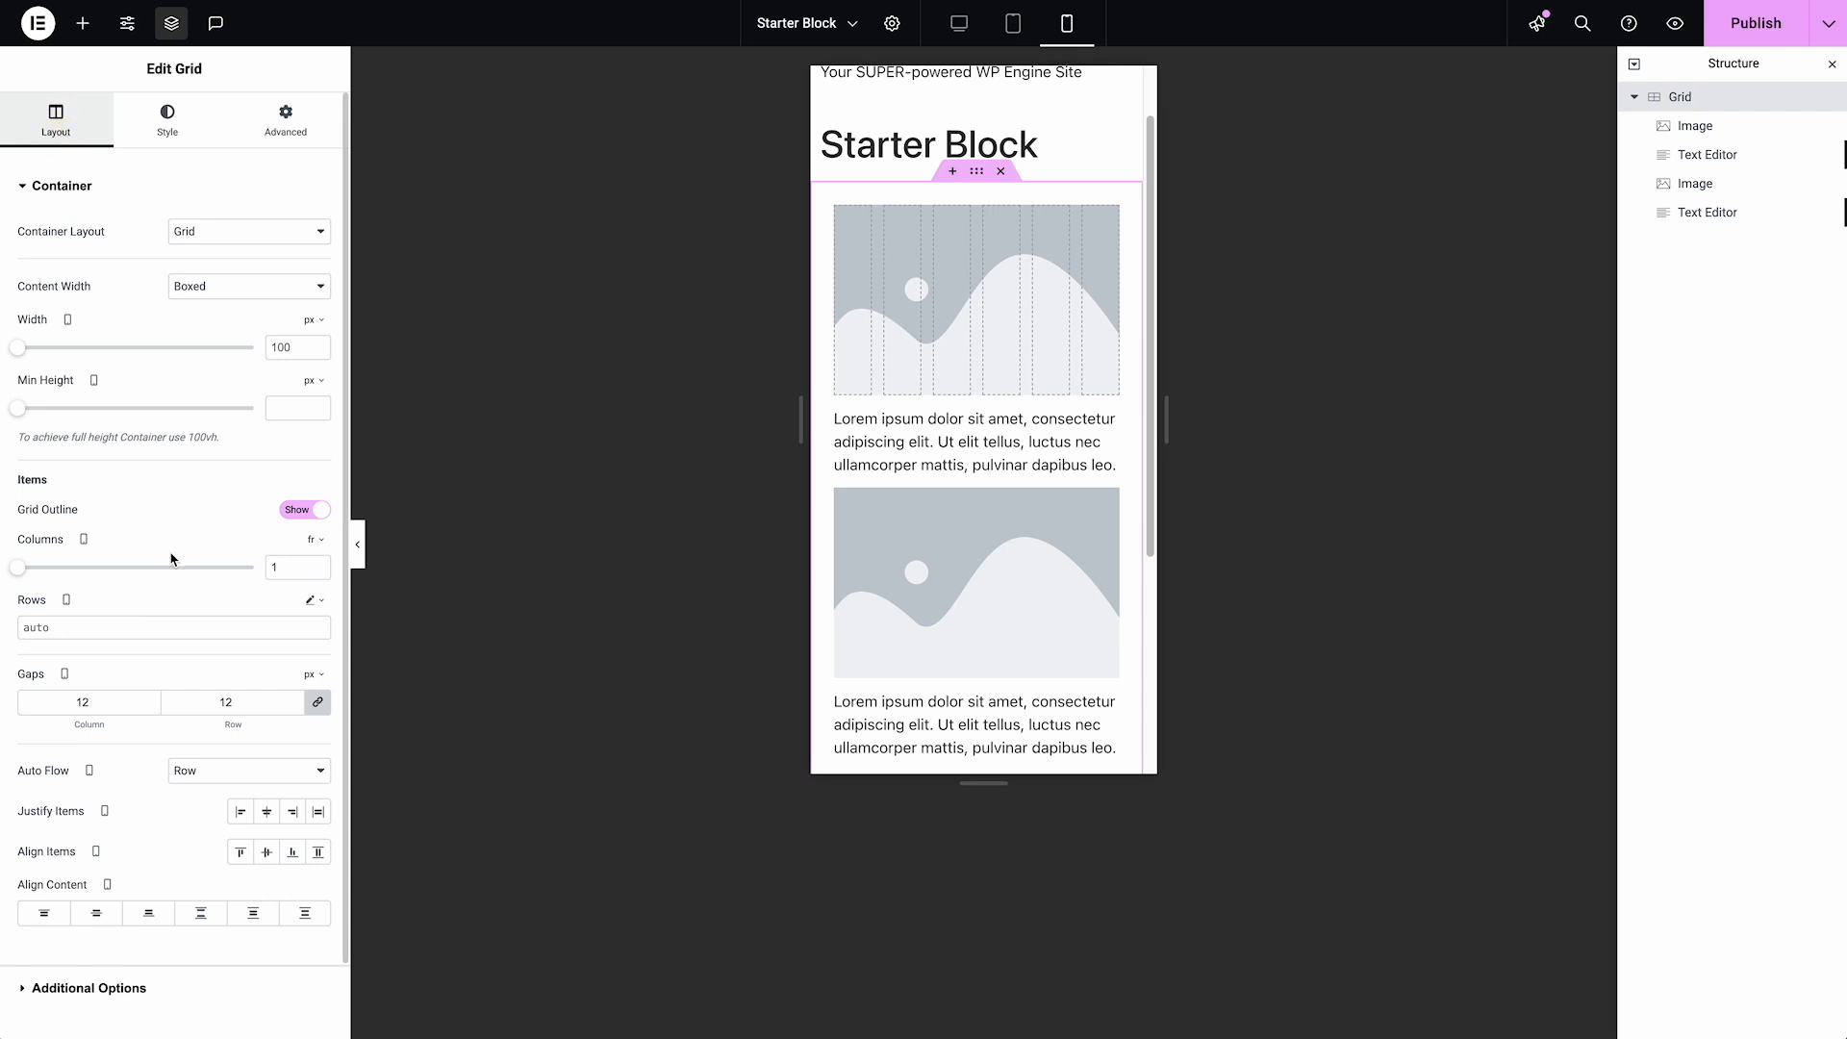
pyautogui.click(227, 701)
pyautogui.doubleClick(214, 702)
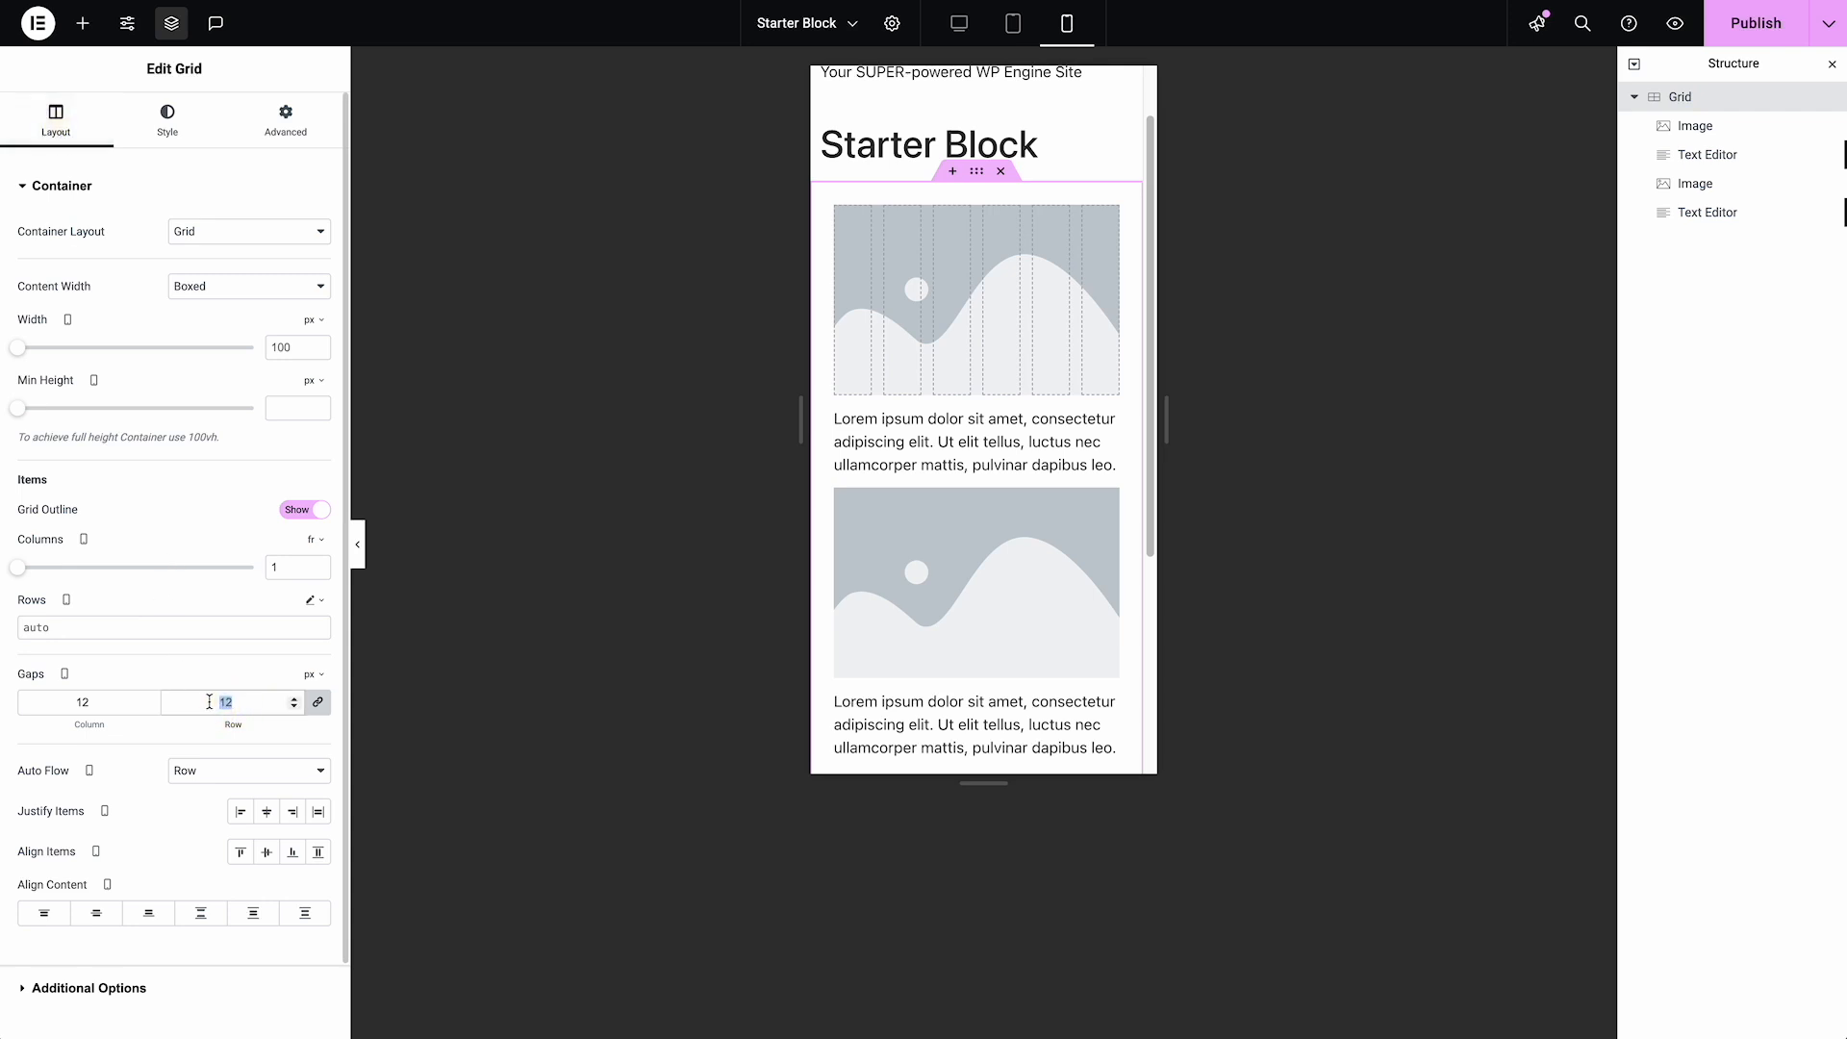
pyautogui.write('24')
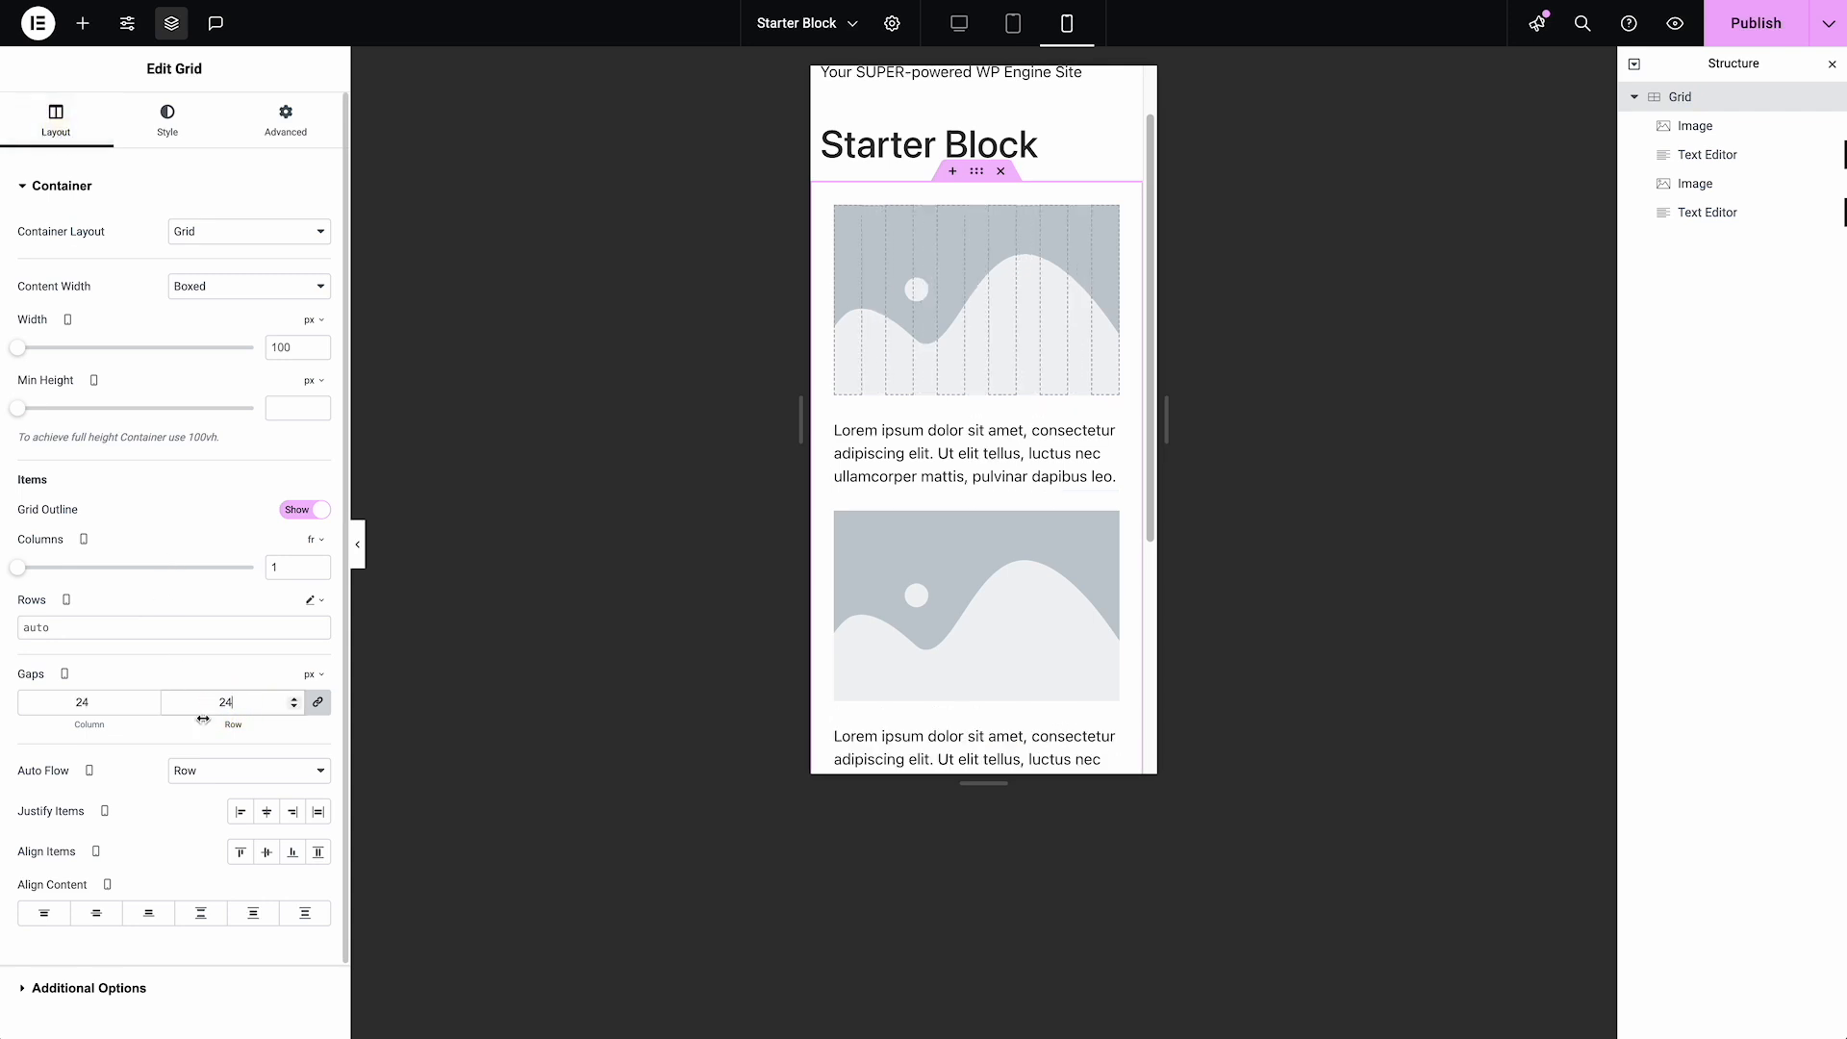
pyautogui.doubleClick(185, 702)
pyautogui.write('36')
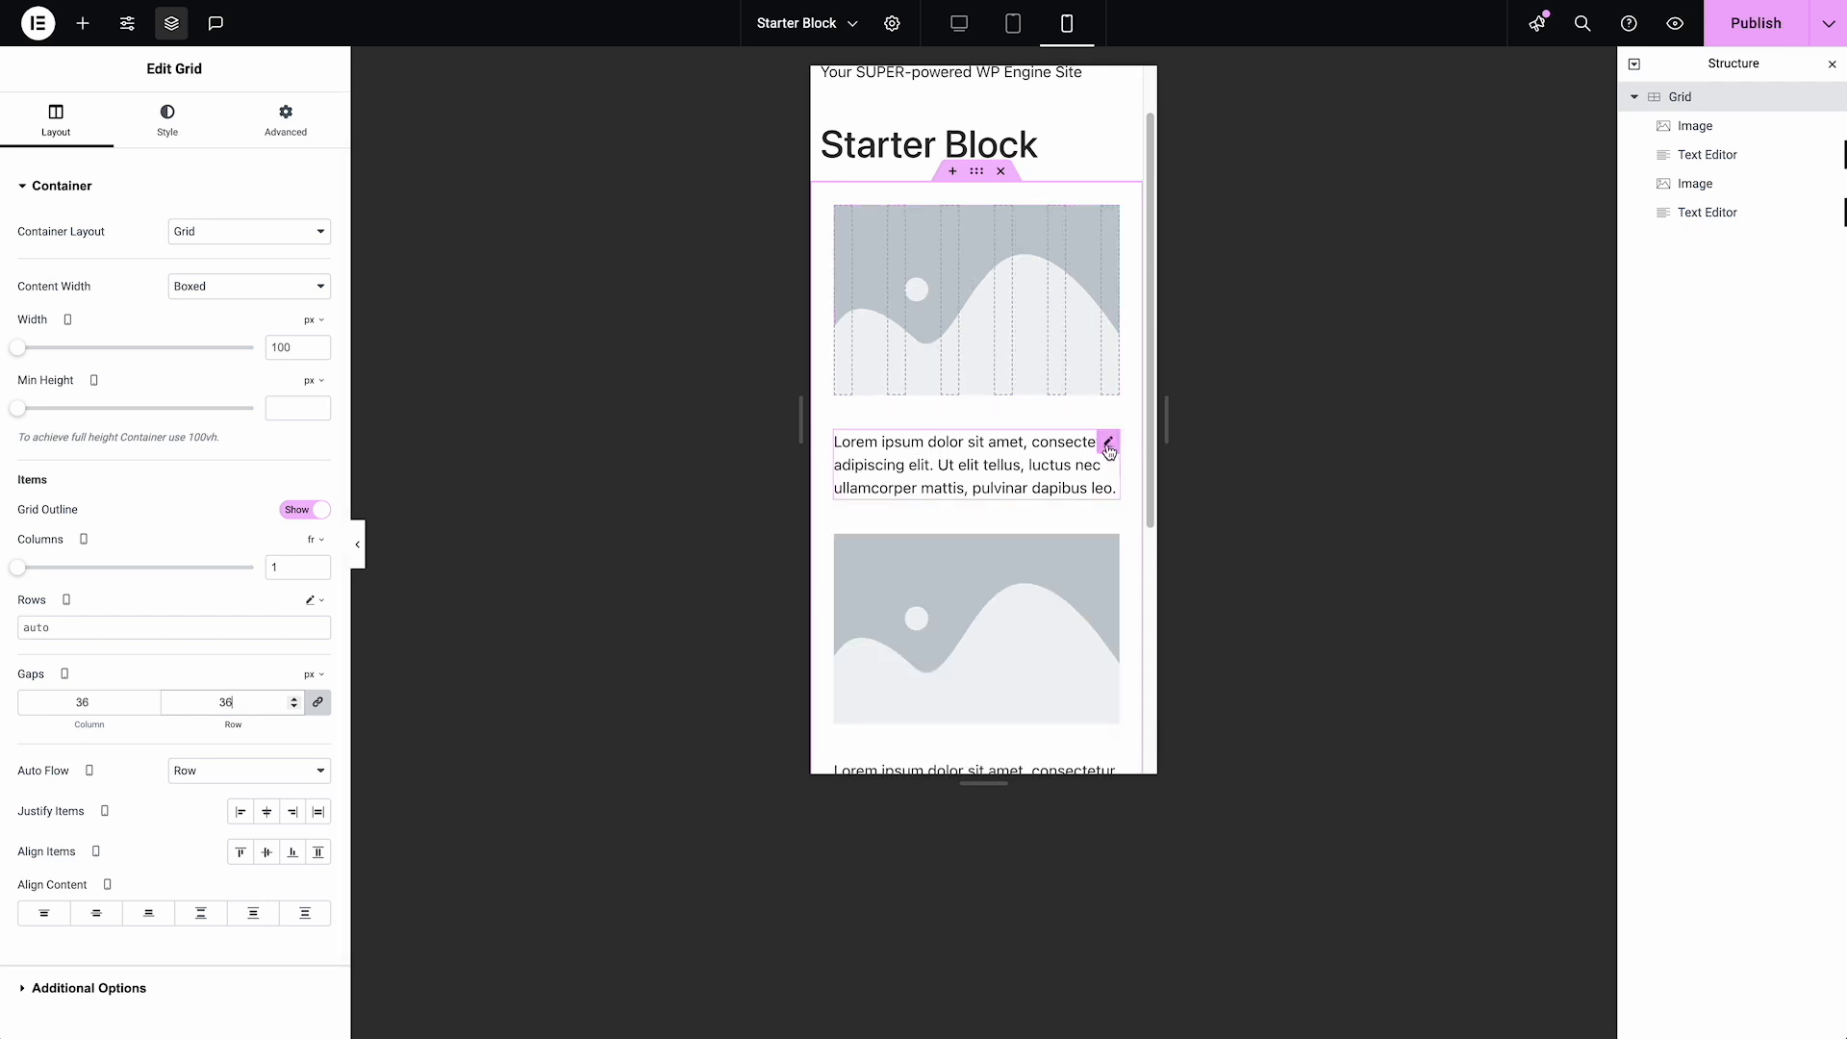
# Unlink the first Text Editor's mobile margins, set the top margin to -27 px, and return to the desktop view
pyautogui.click(1109, 443)
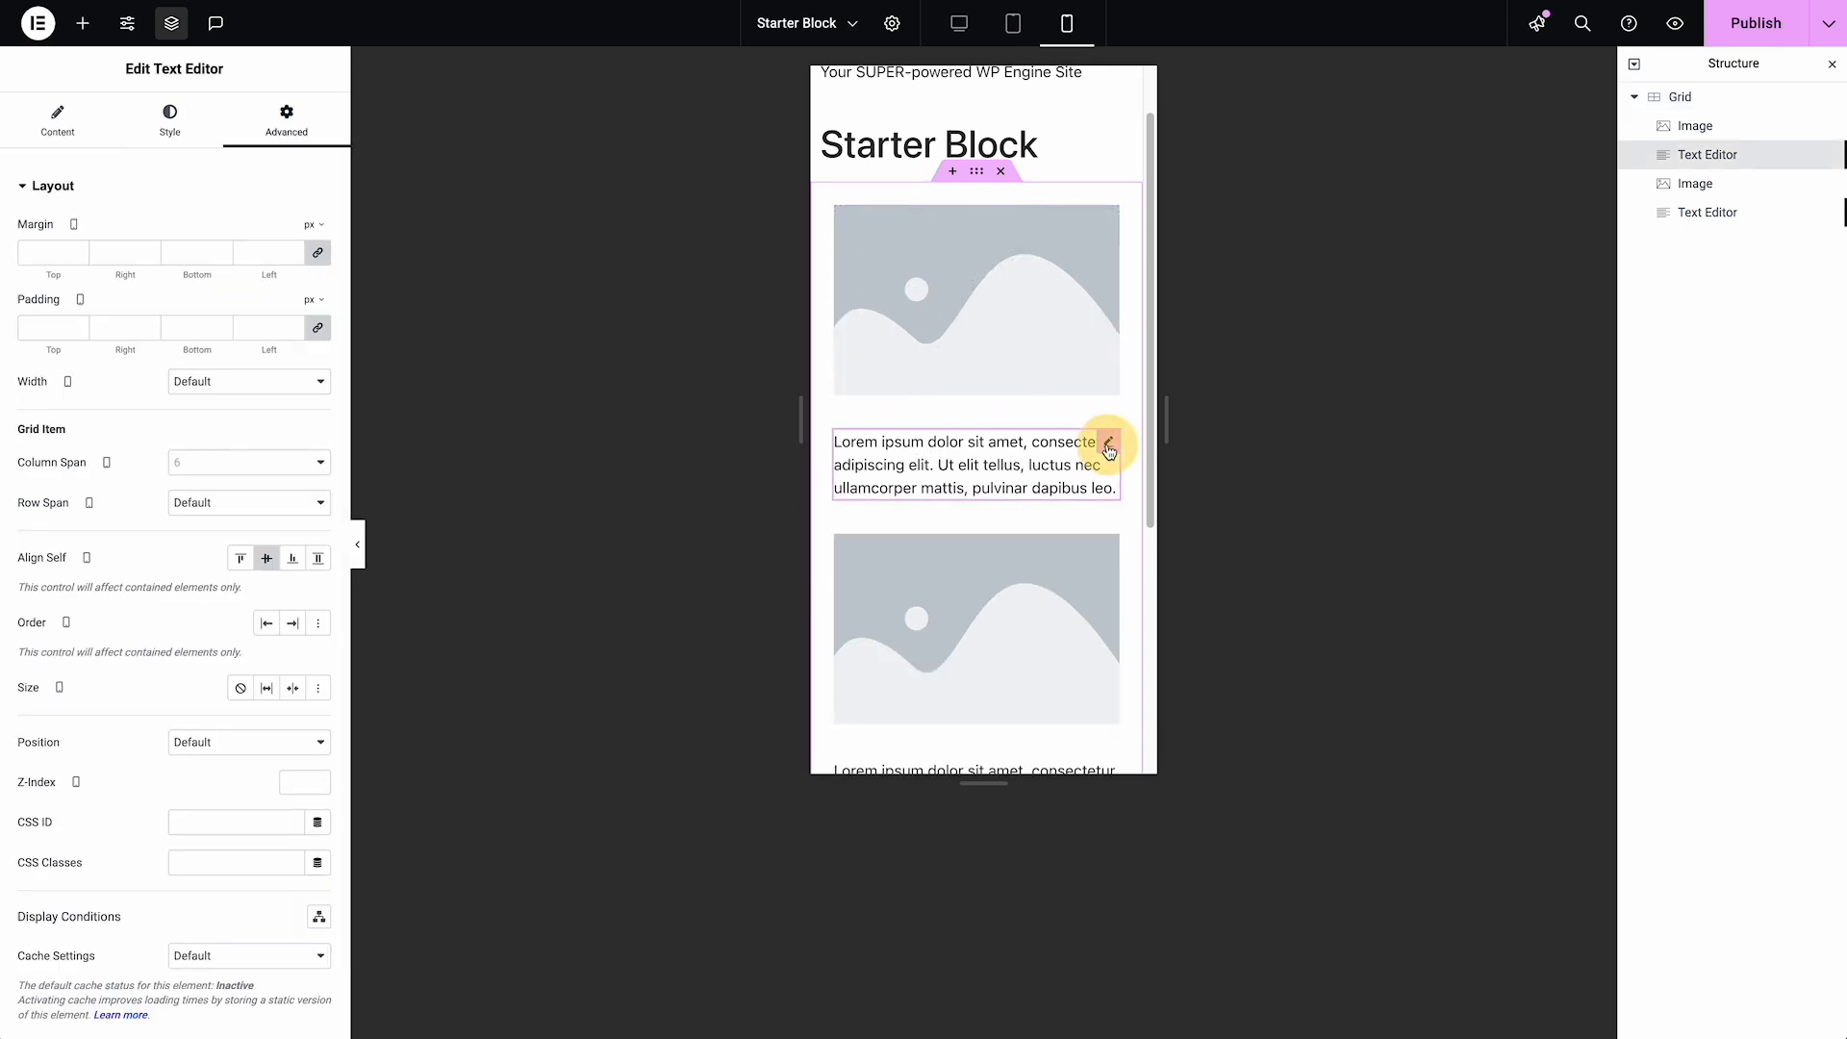
pyautogui.click(315, 254)
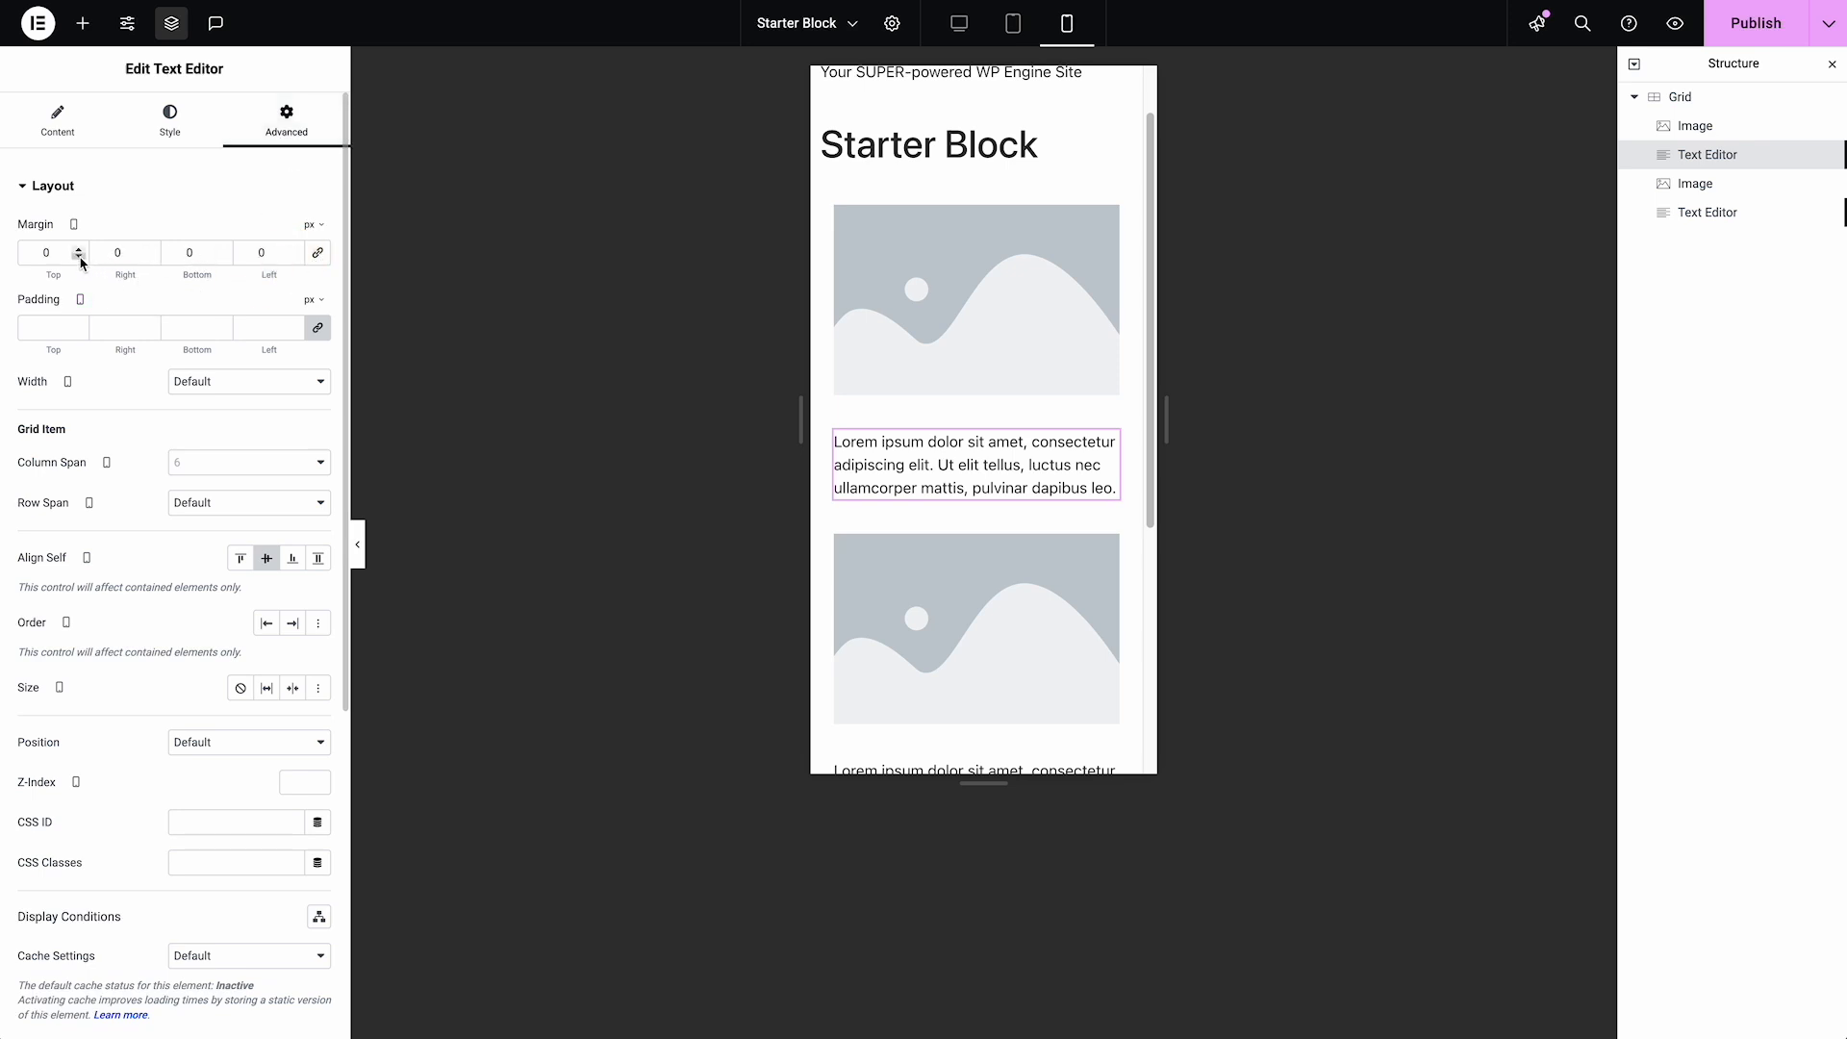
pyautogui.moveTo(81, 258); pyautogui.dragTo(81, 258)
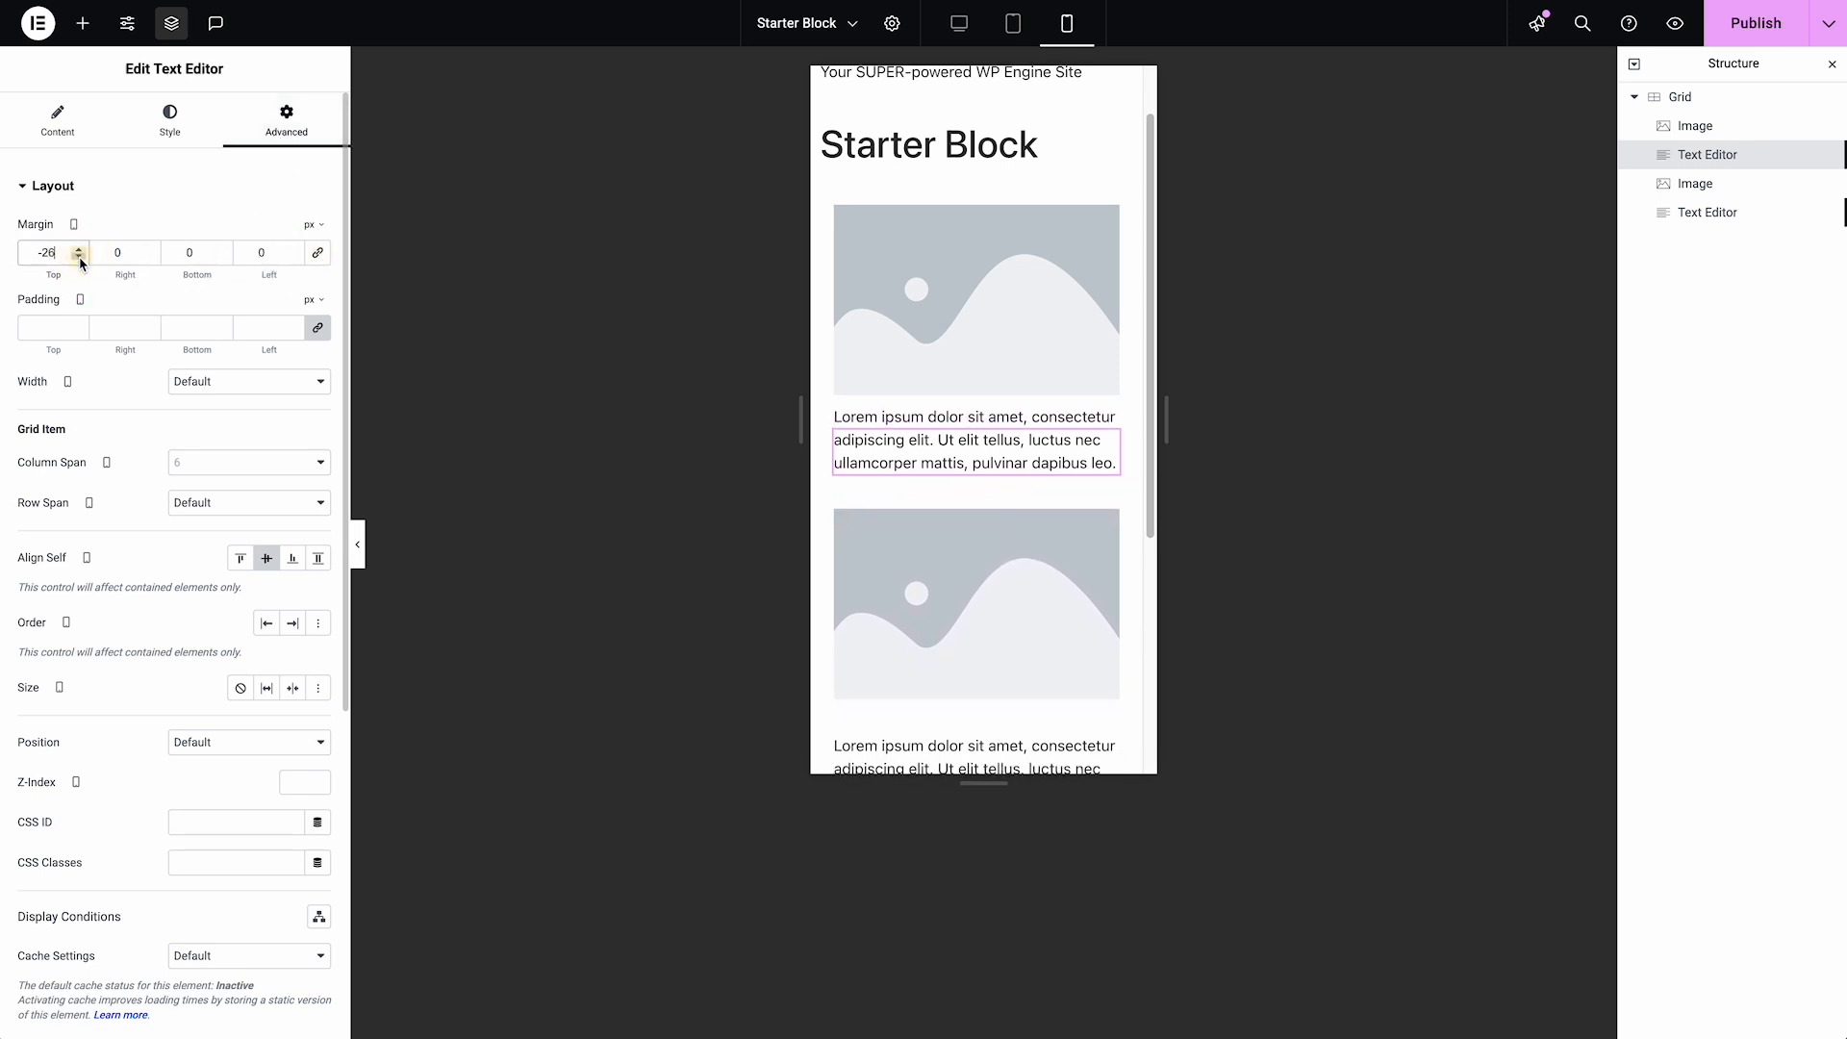
pyautogui.click(81, 258)
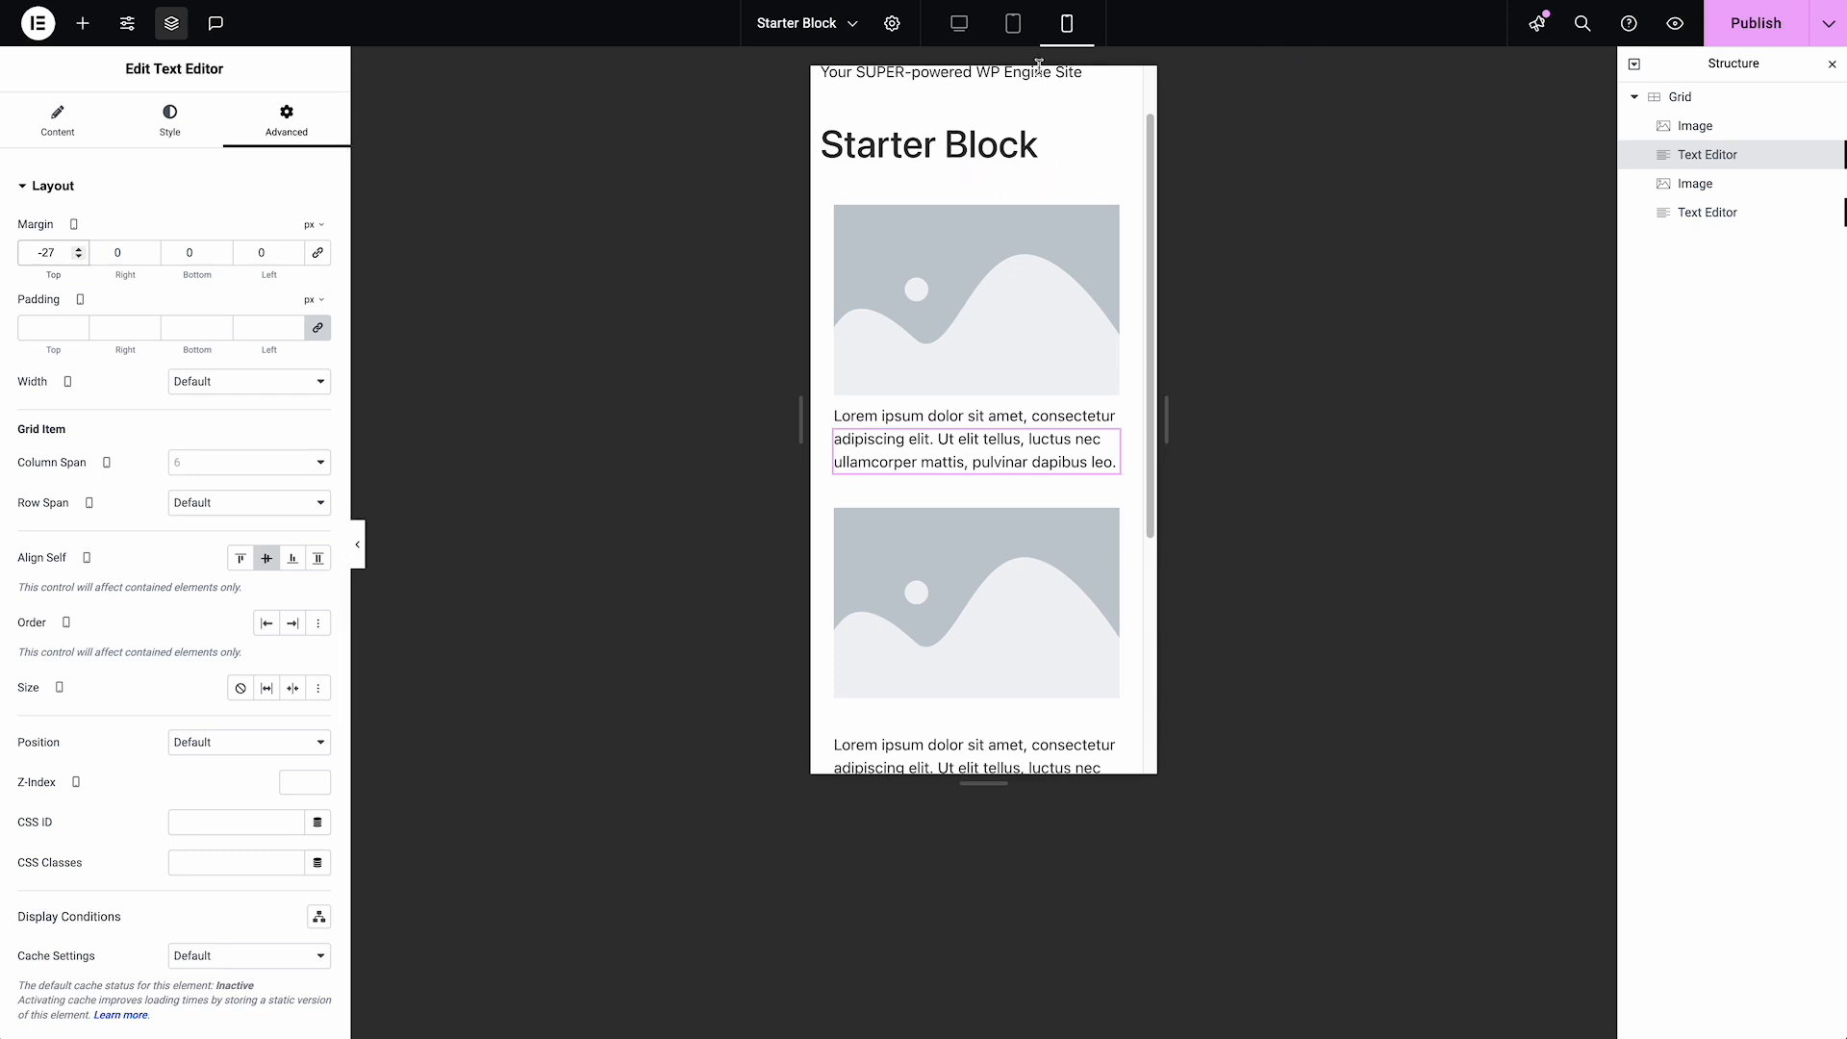
pyautogui.click(965, 35)
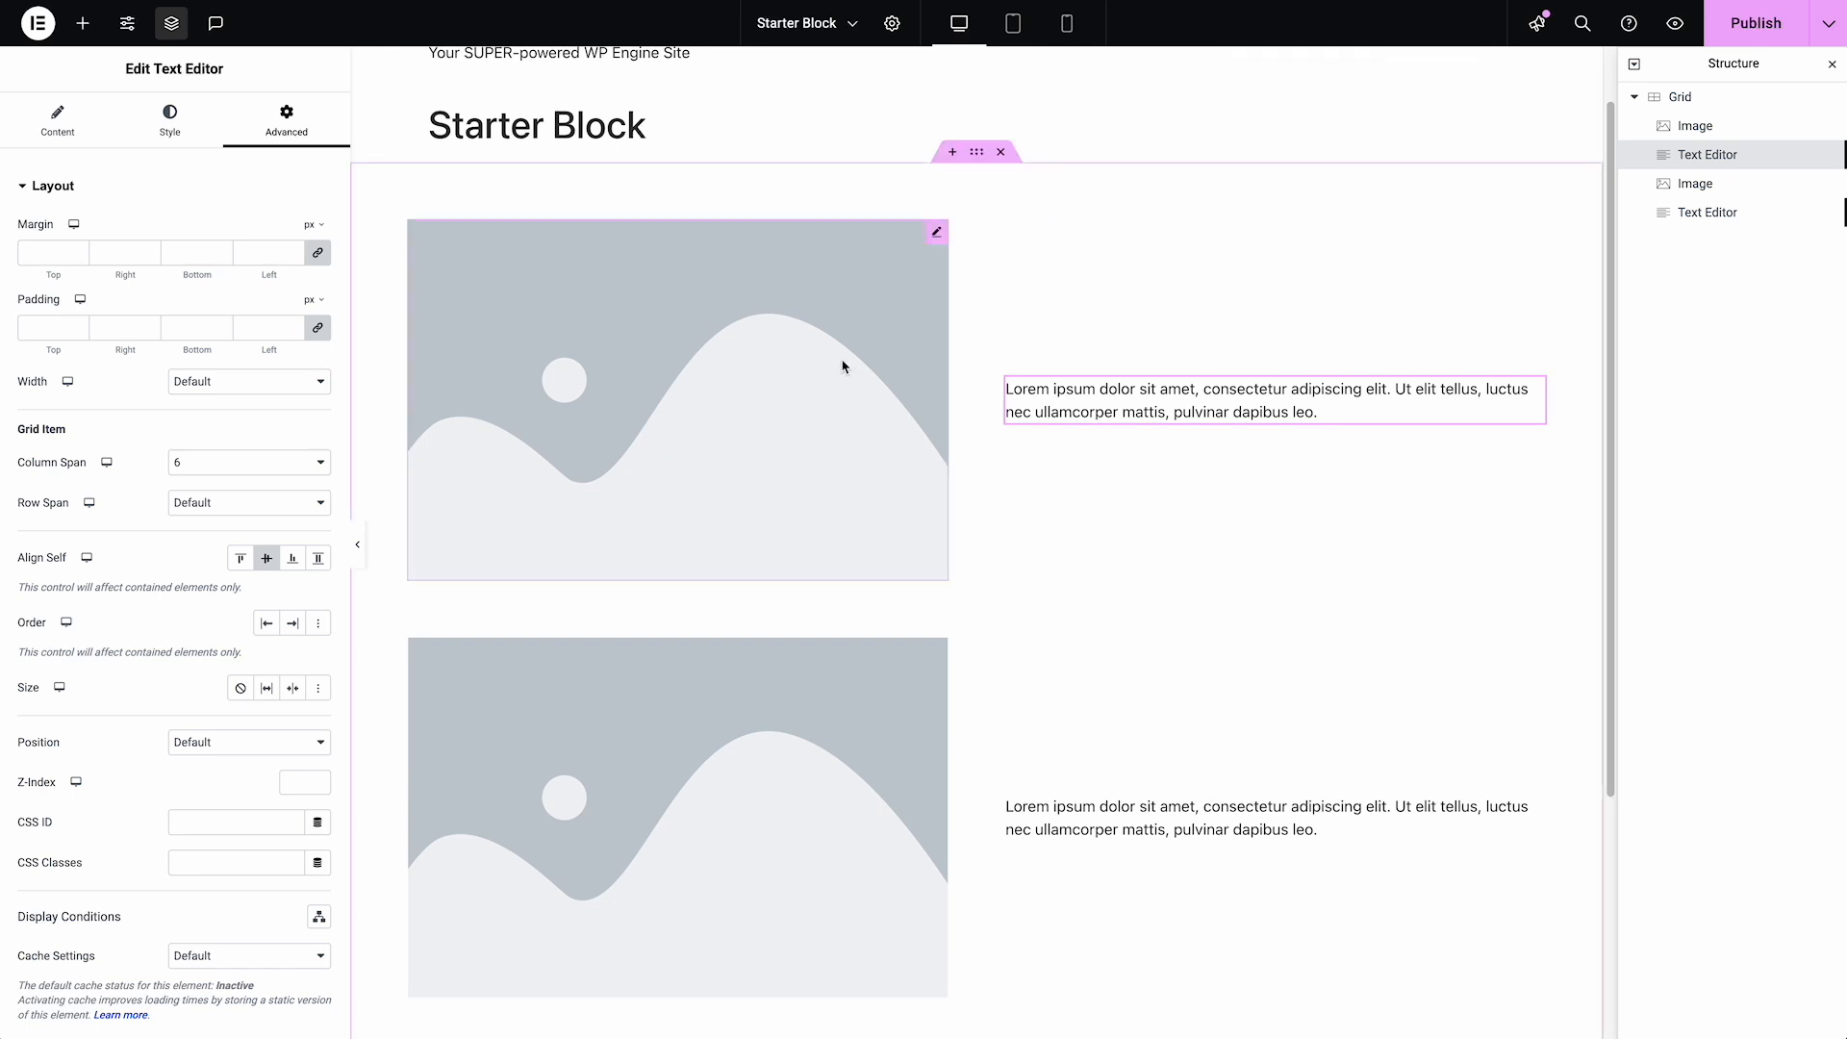
# Delete both Image widgets and both Text Editor widgets so the 12-column Grid is empty
pyautogui.click(936, 232)
pyautogui.rightClick(937, 234)
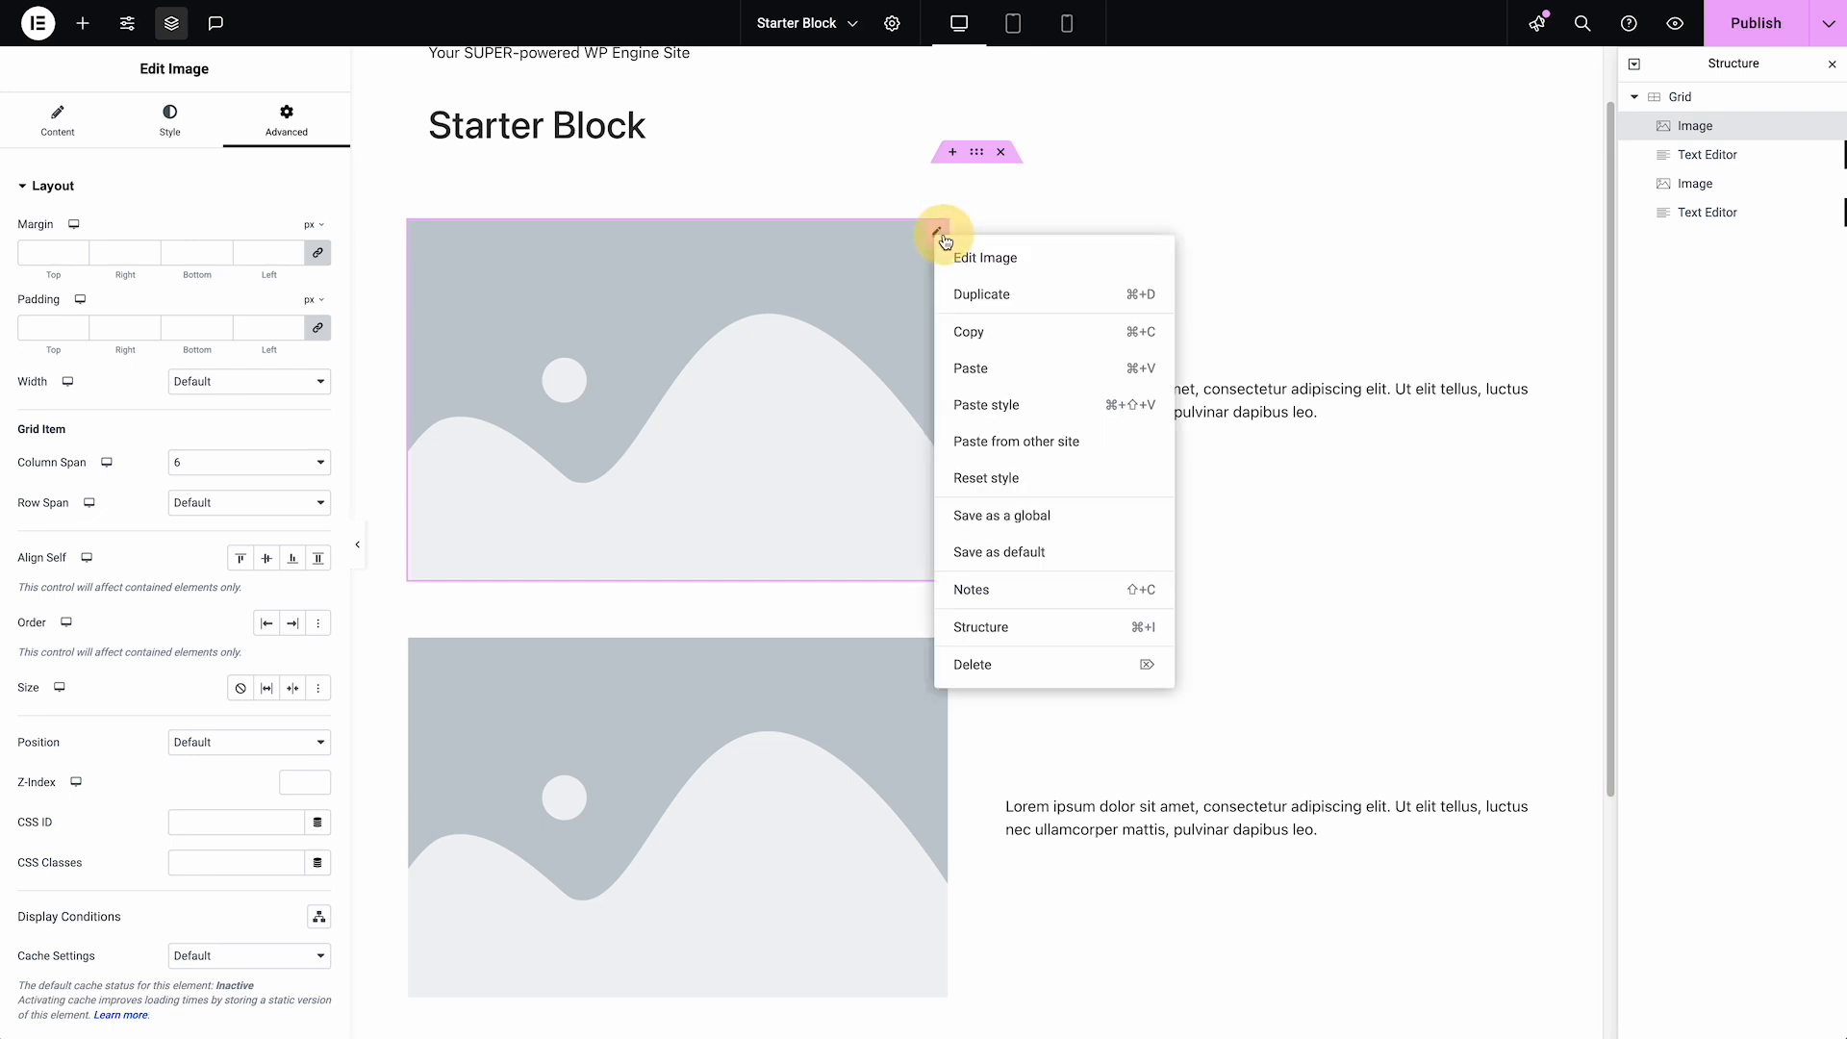
pyautogui.click(991, 666)
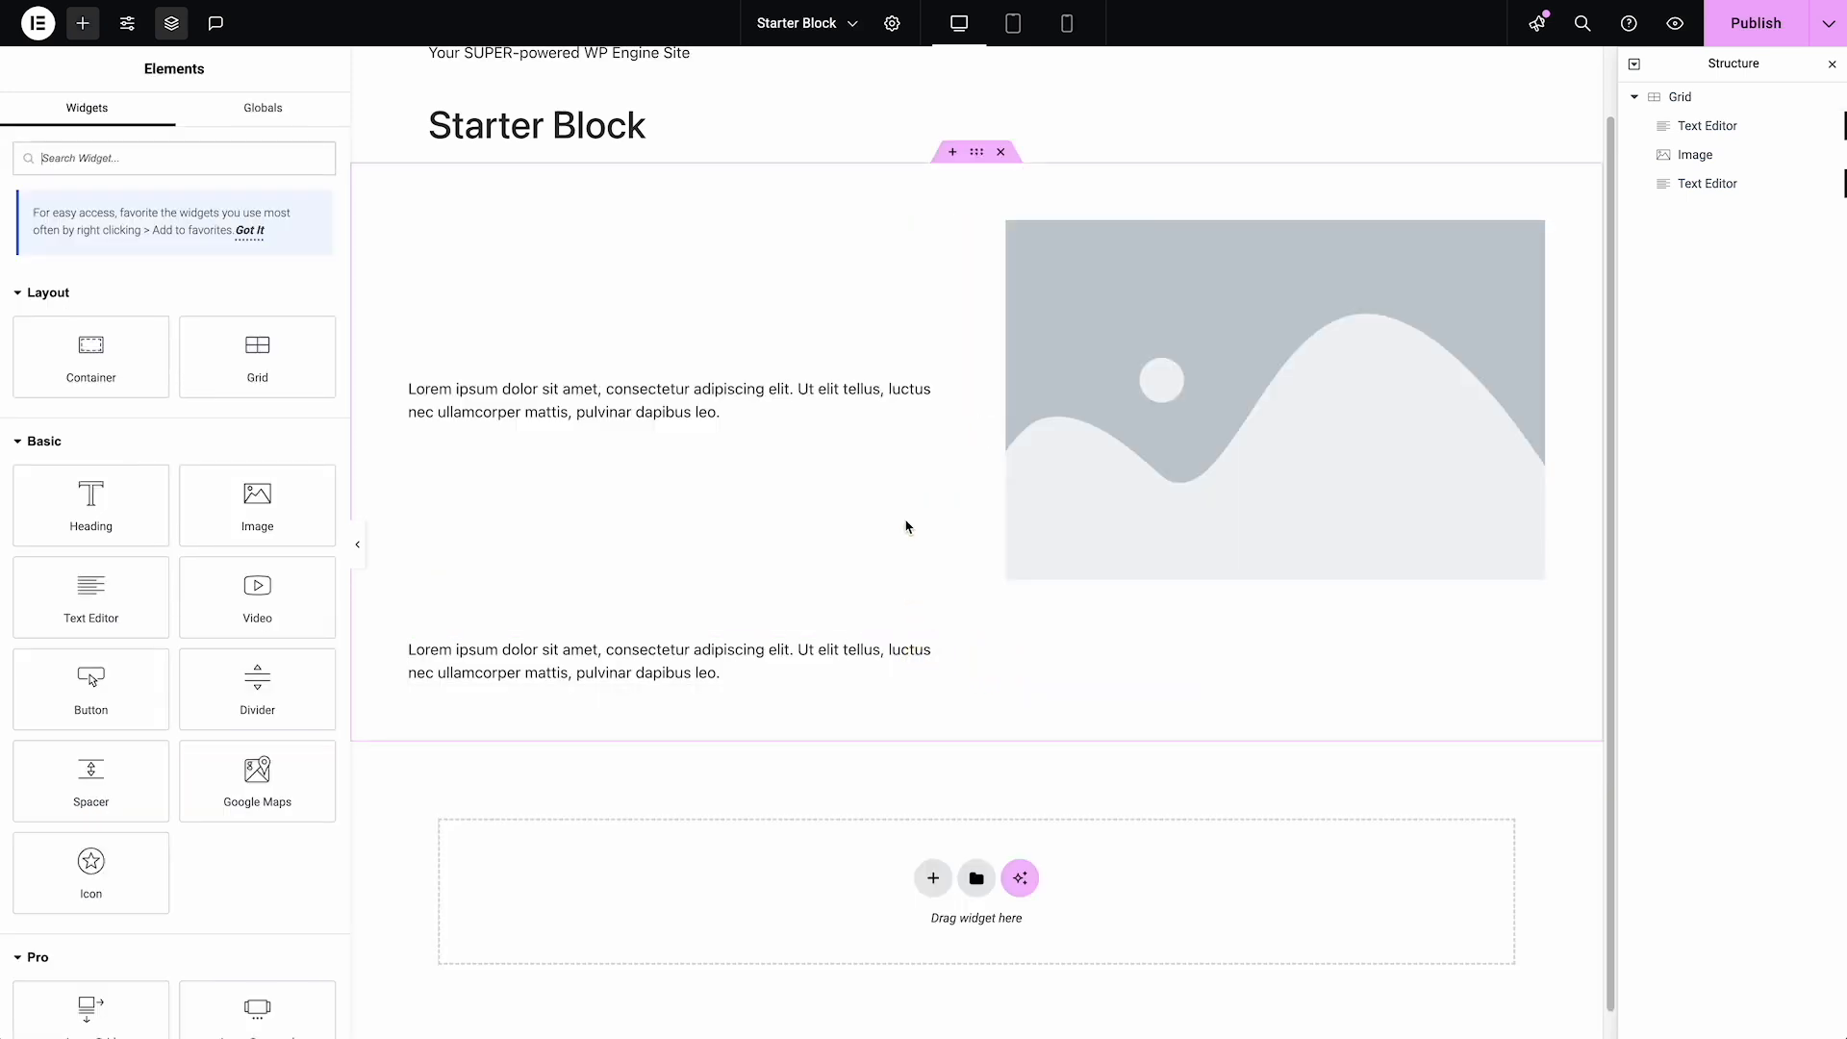
pyautogui.rightClick(938, 657)
pyautogui.click(991, 1014)
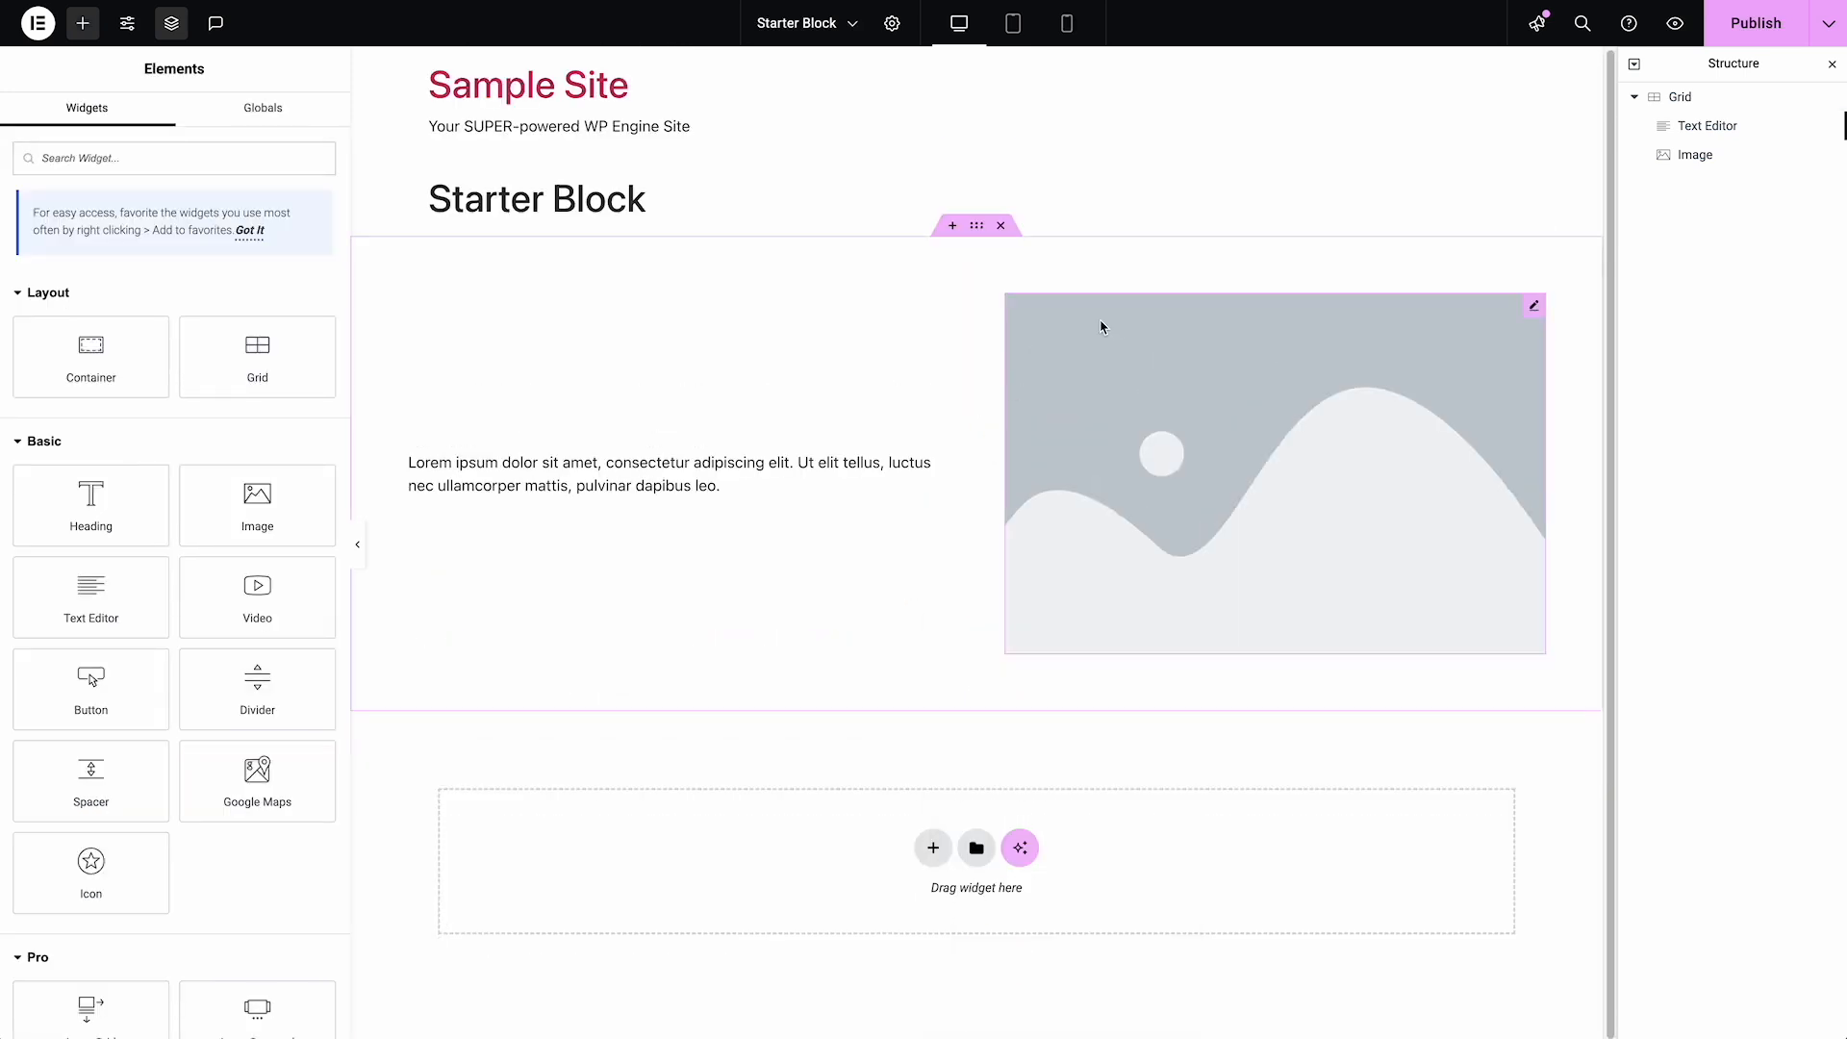
pyautogui.rightClick(1104, 322)
pyautogui.click(1208, 750)
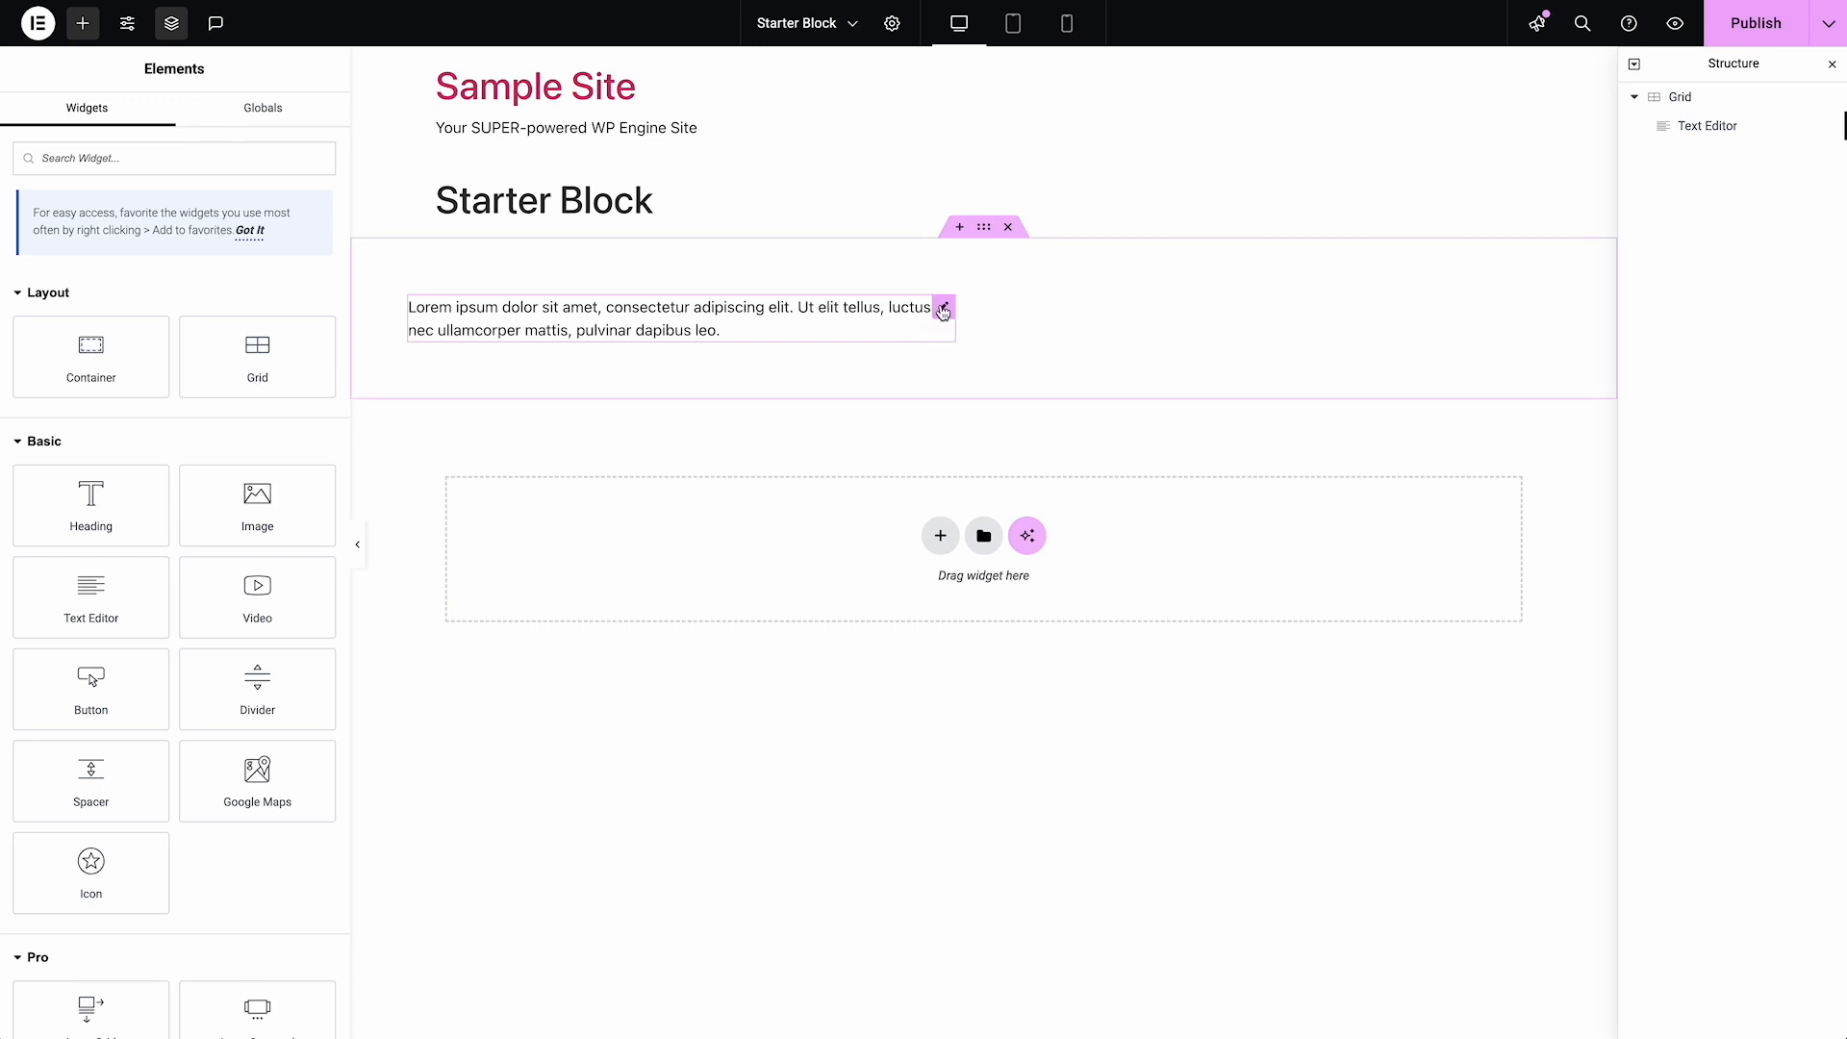
pyautogui.click(944, 310)
pyautogui.rightClick(944, 310)
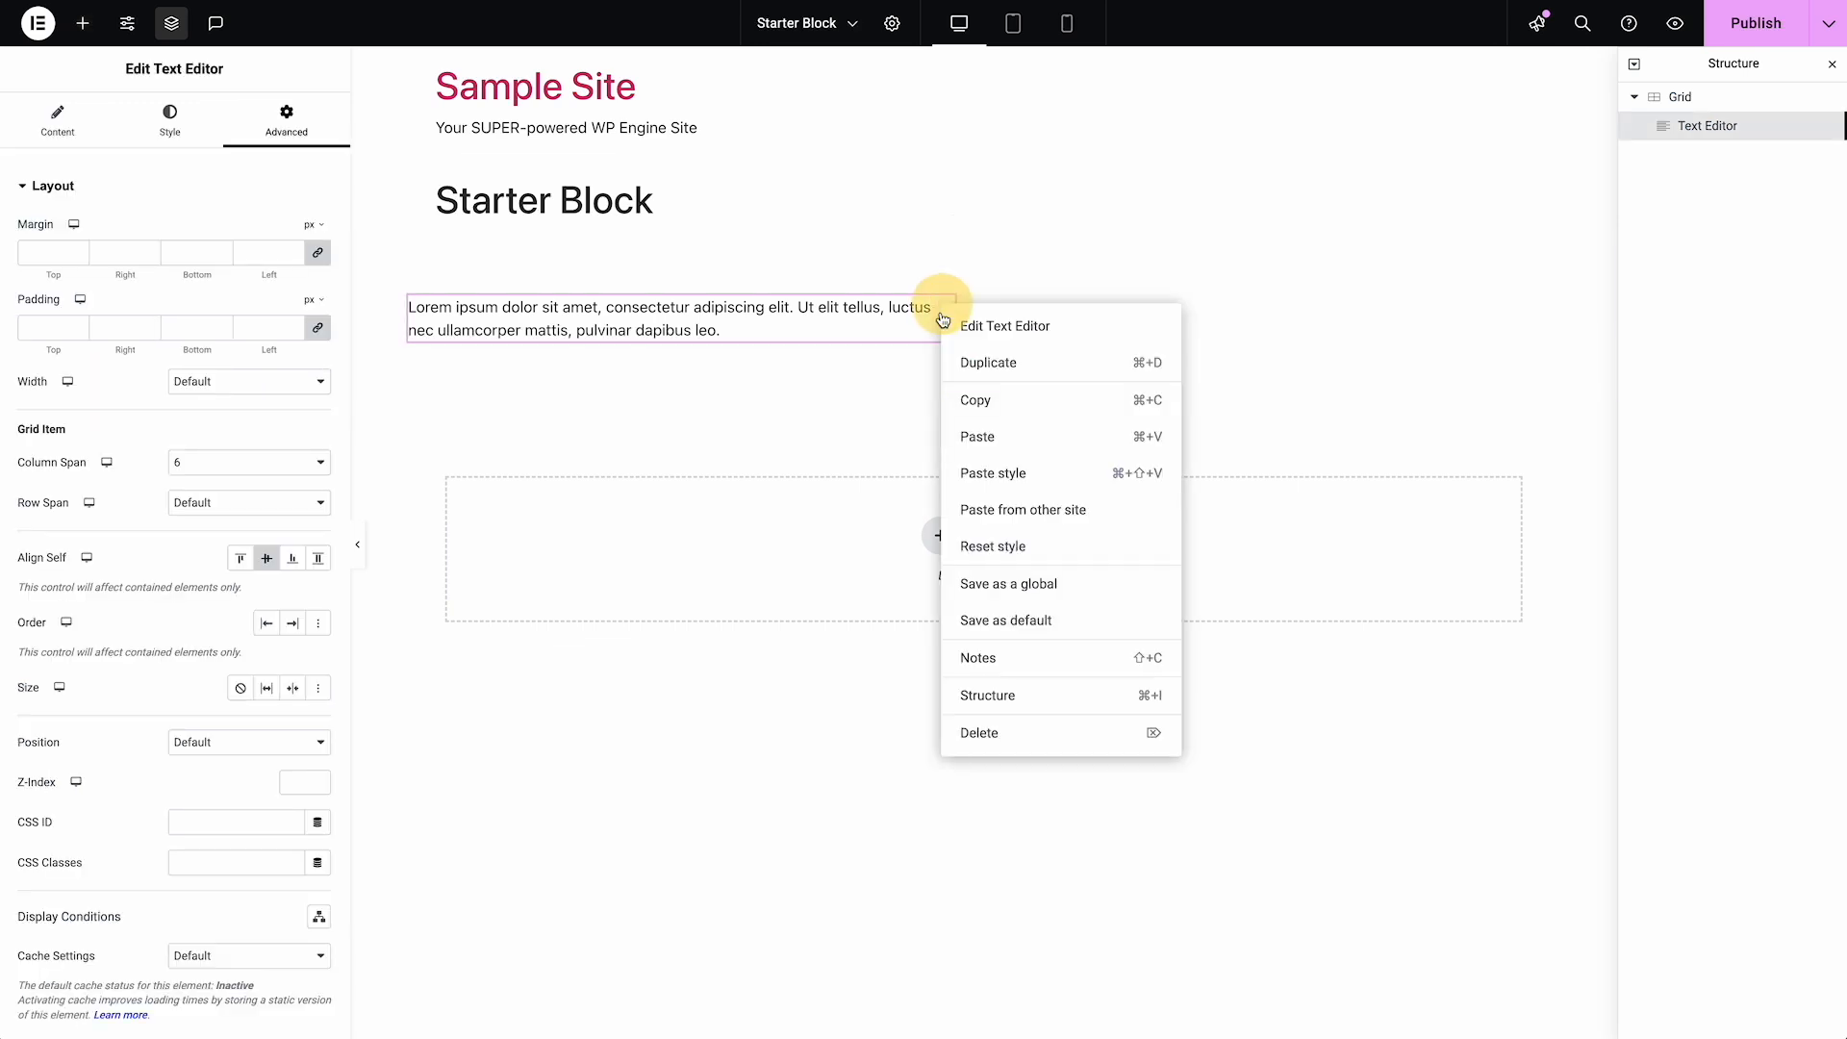
pyautogui.click(981, 733)
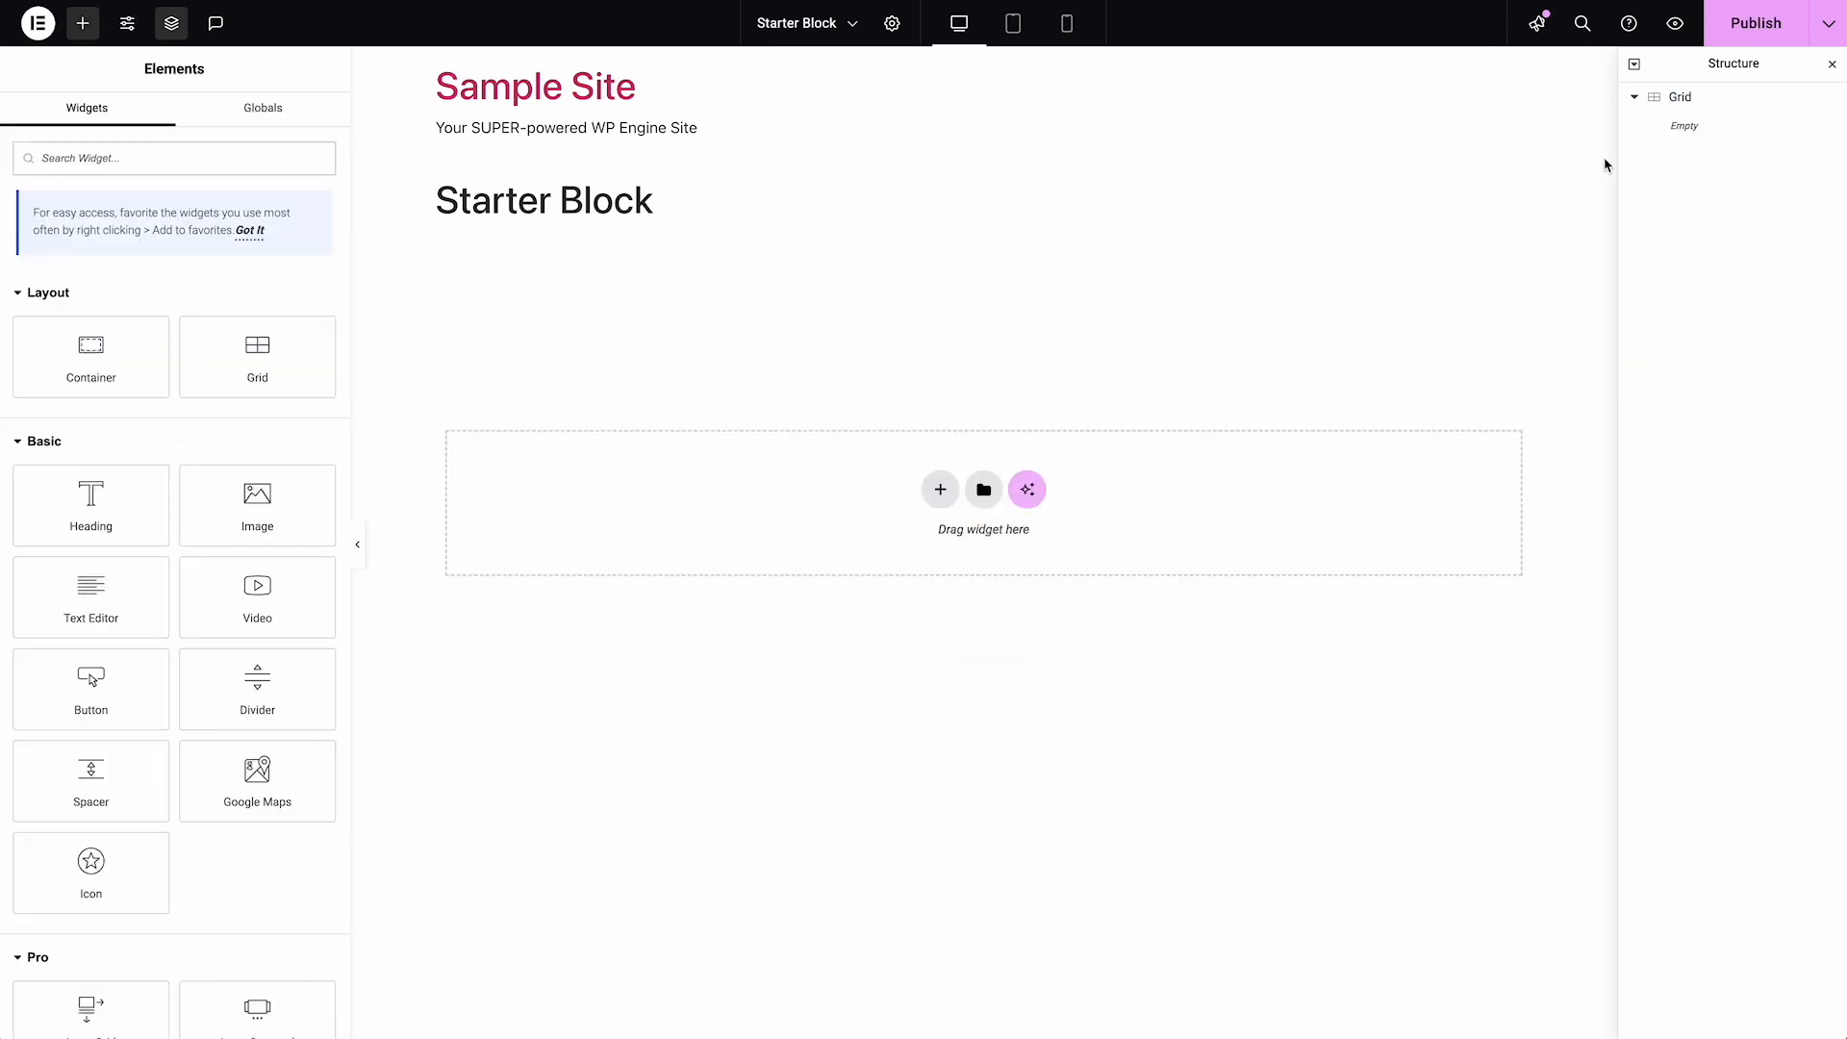
# Add a Container inside the empty Grid and set its Column Span to 4
pyautogui.click(1680, 97)
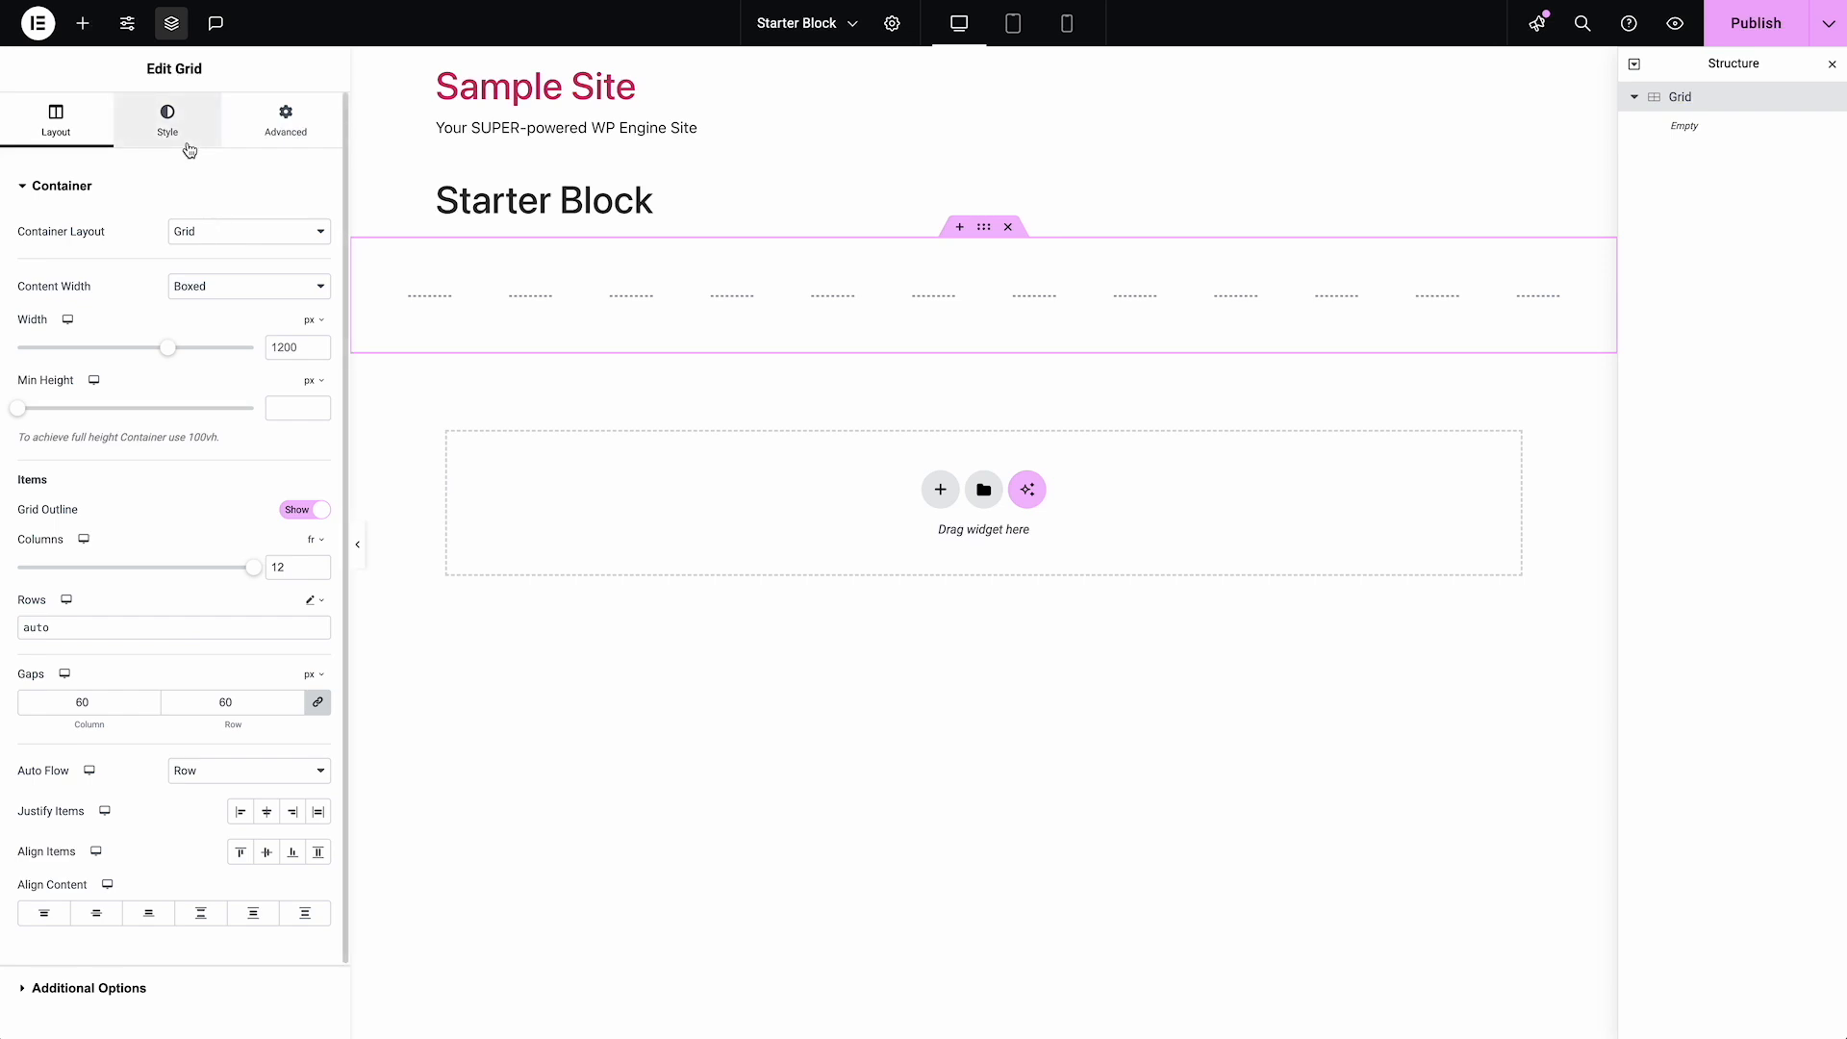
pyautogui.click(84, 26)
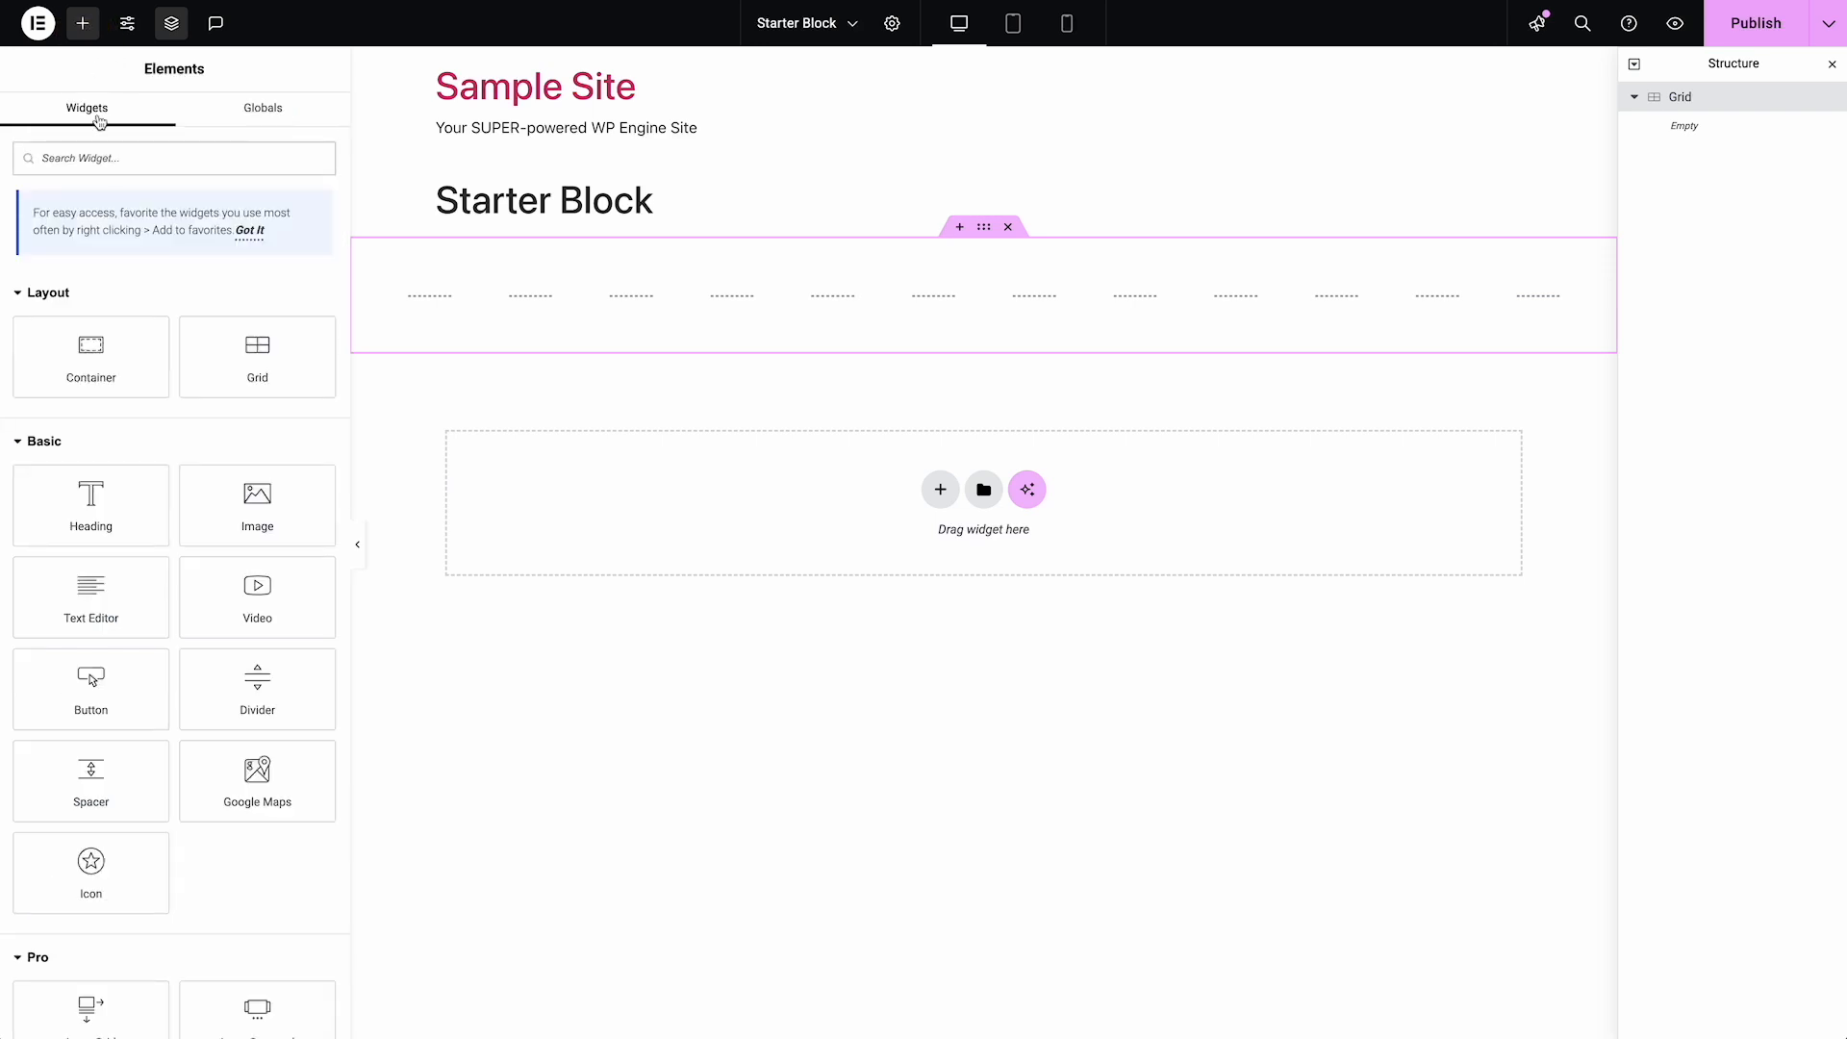
pyautogui.click(113, 360)
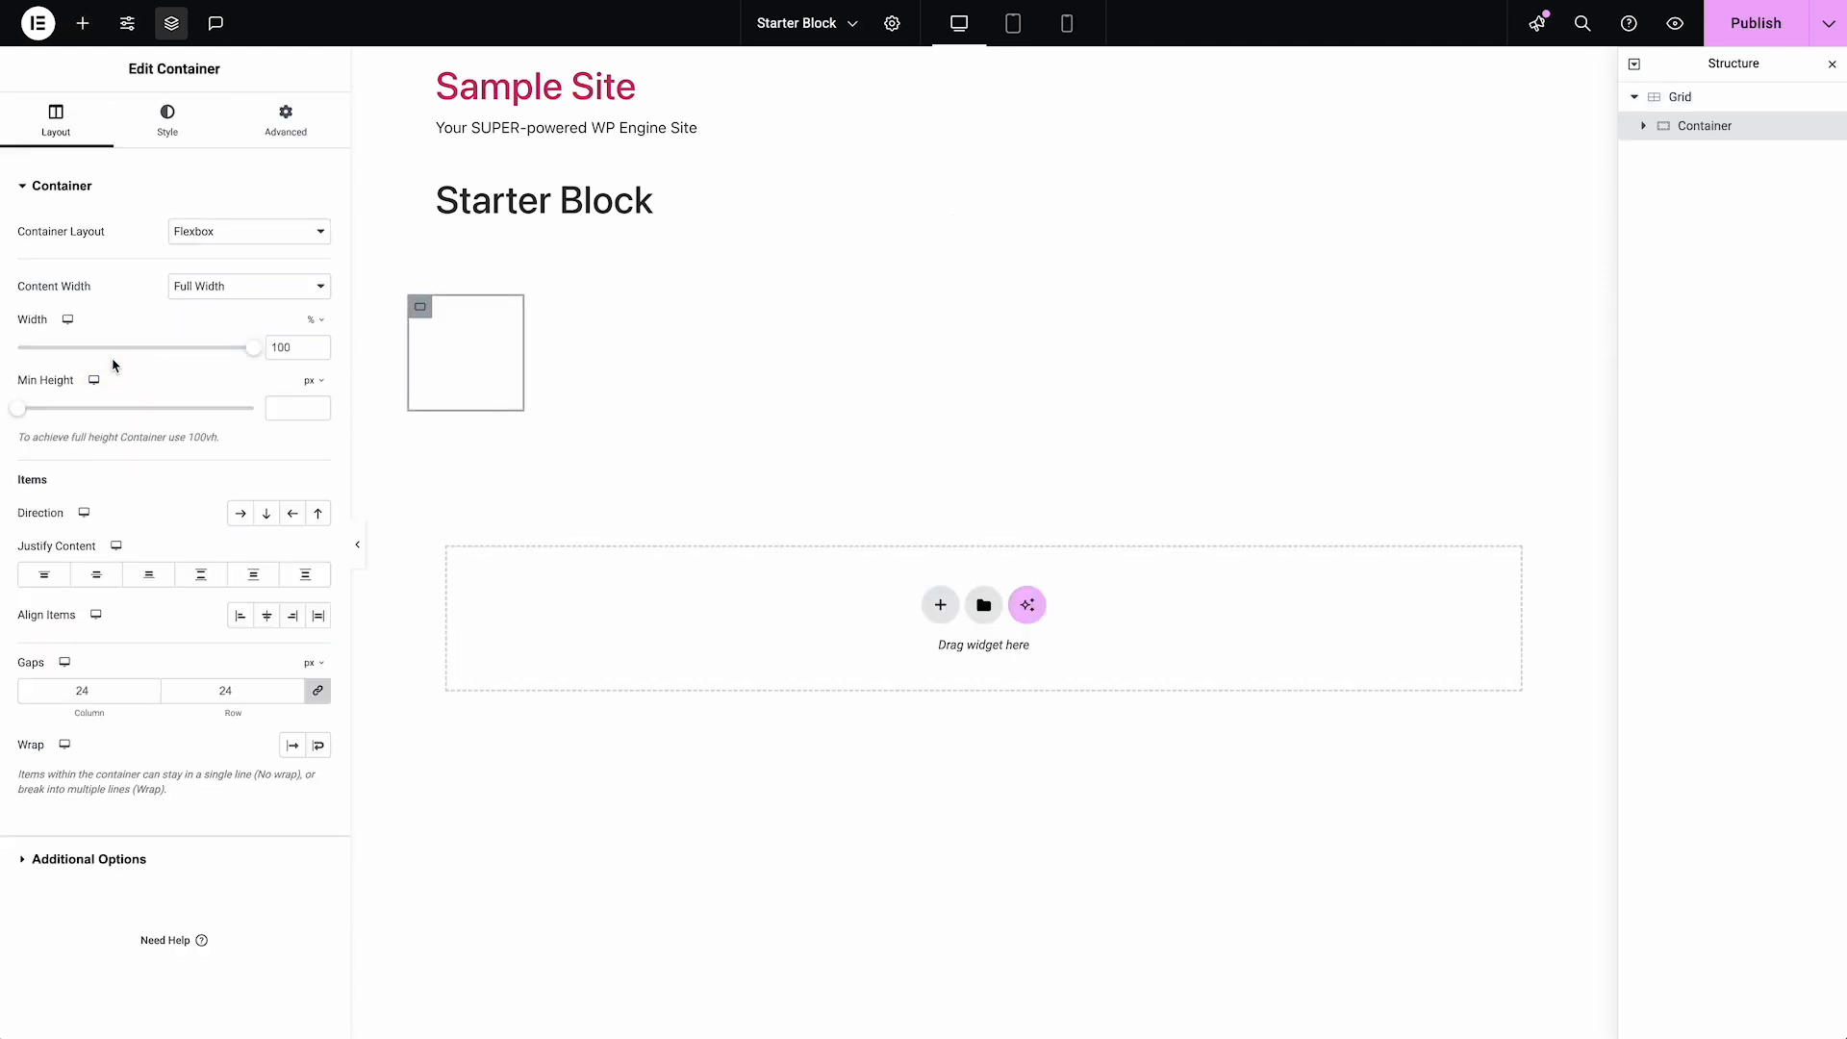
pyautogui.click(282, 123)
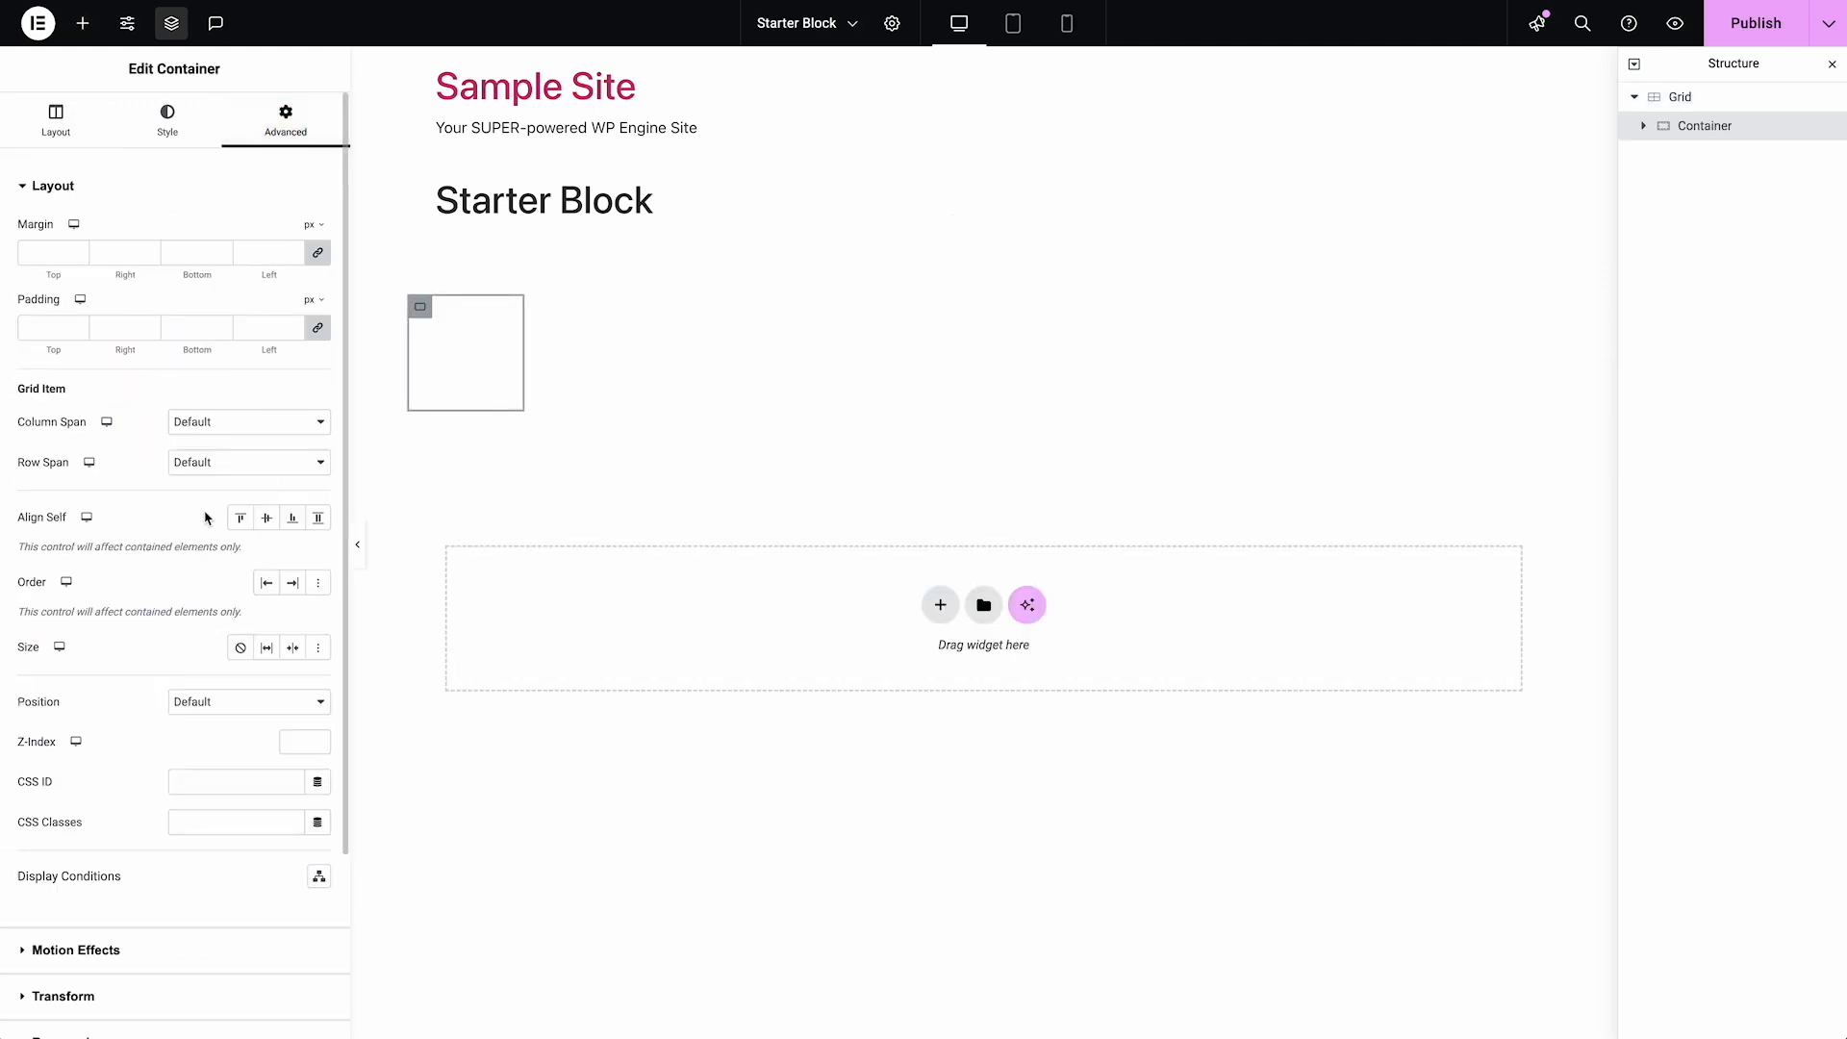
pyautogui.click(231, 424)
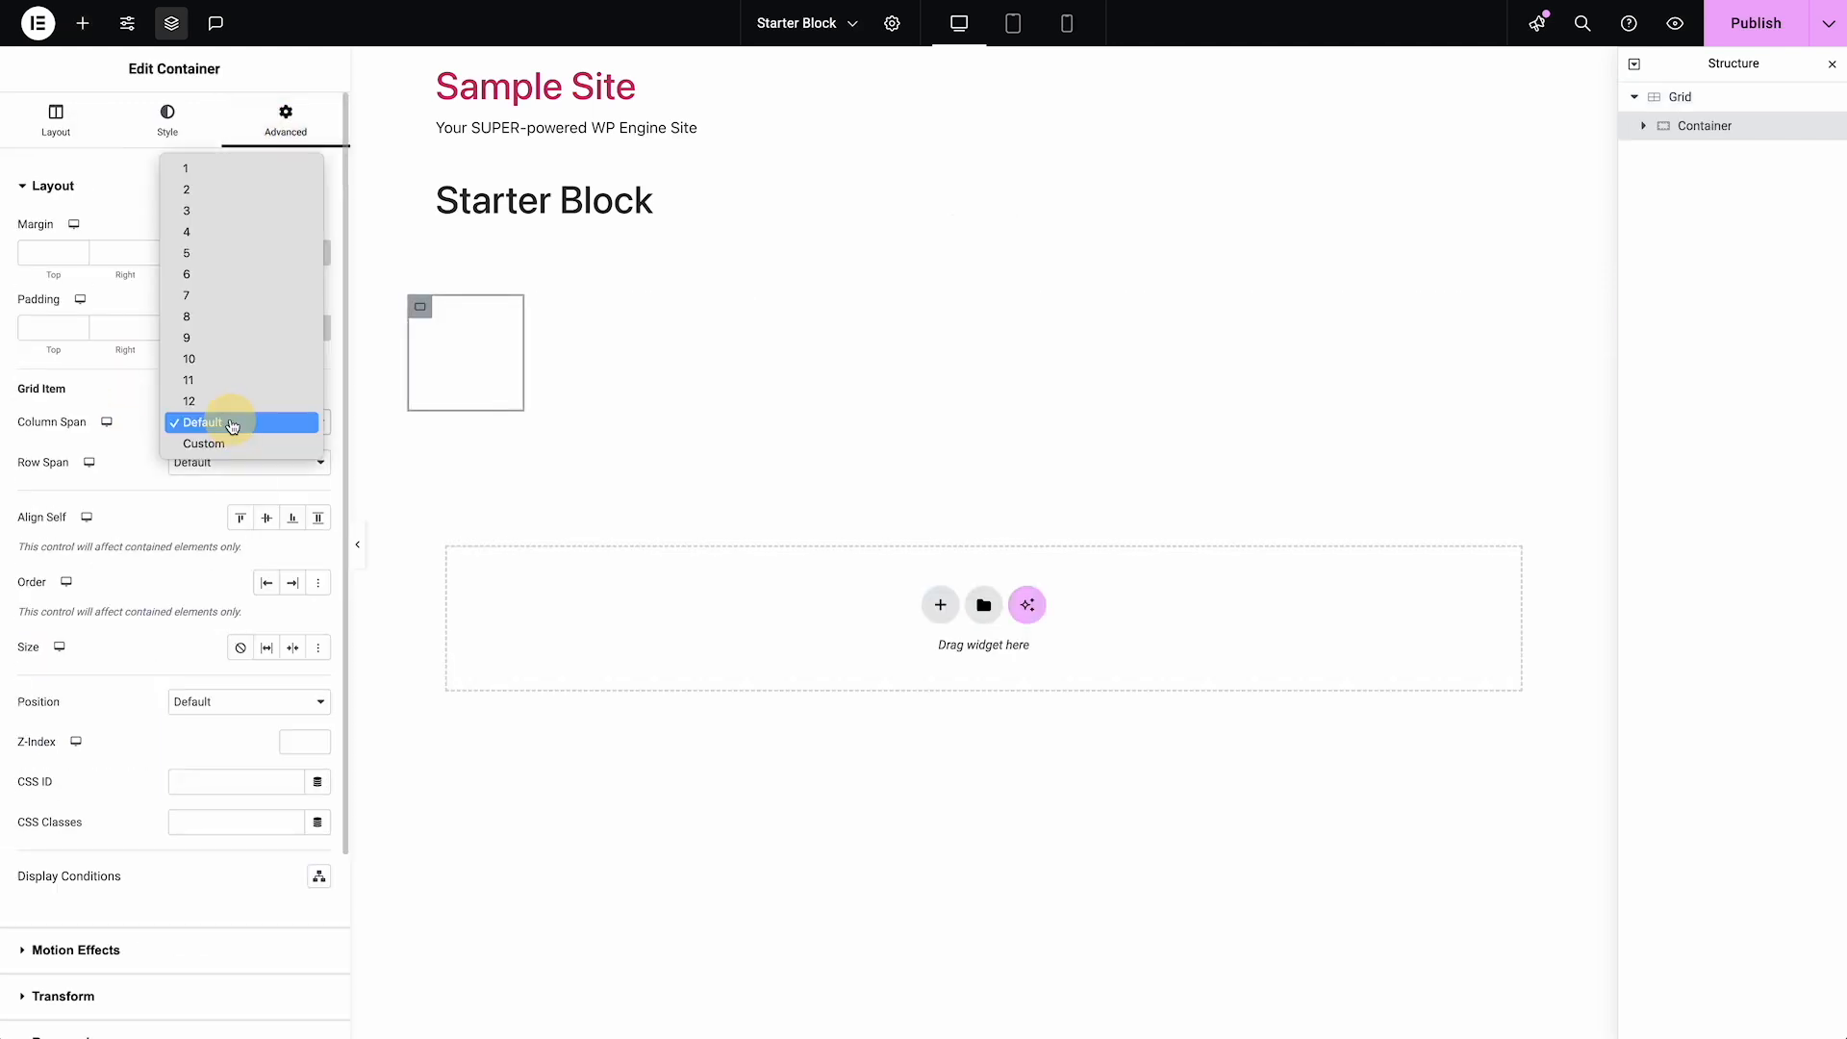
pyautogui.click(212, 240)
# Add a Heading, a Text Editor and a Button widget, in that order, to the new Container
pyautogui.click(83, 25)
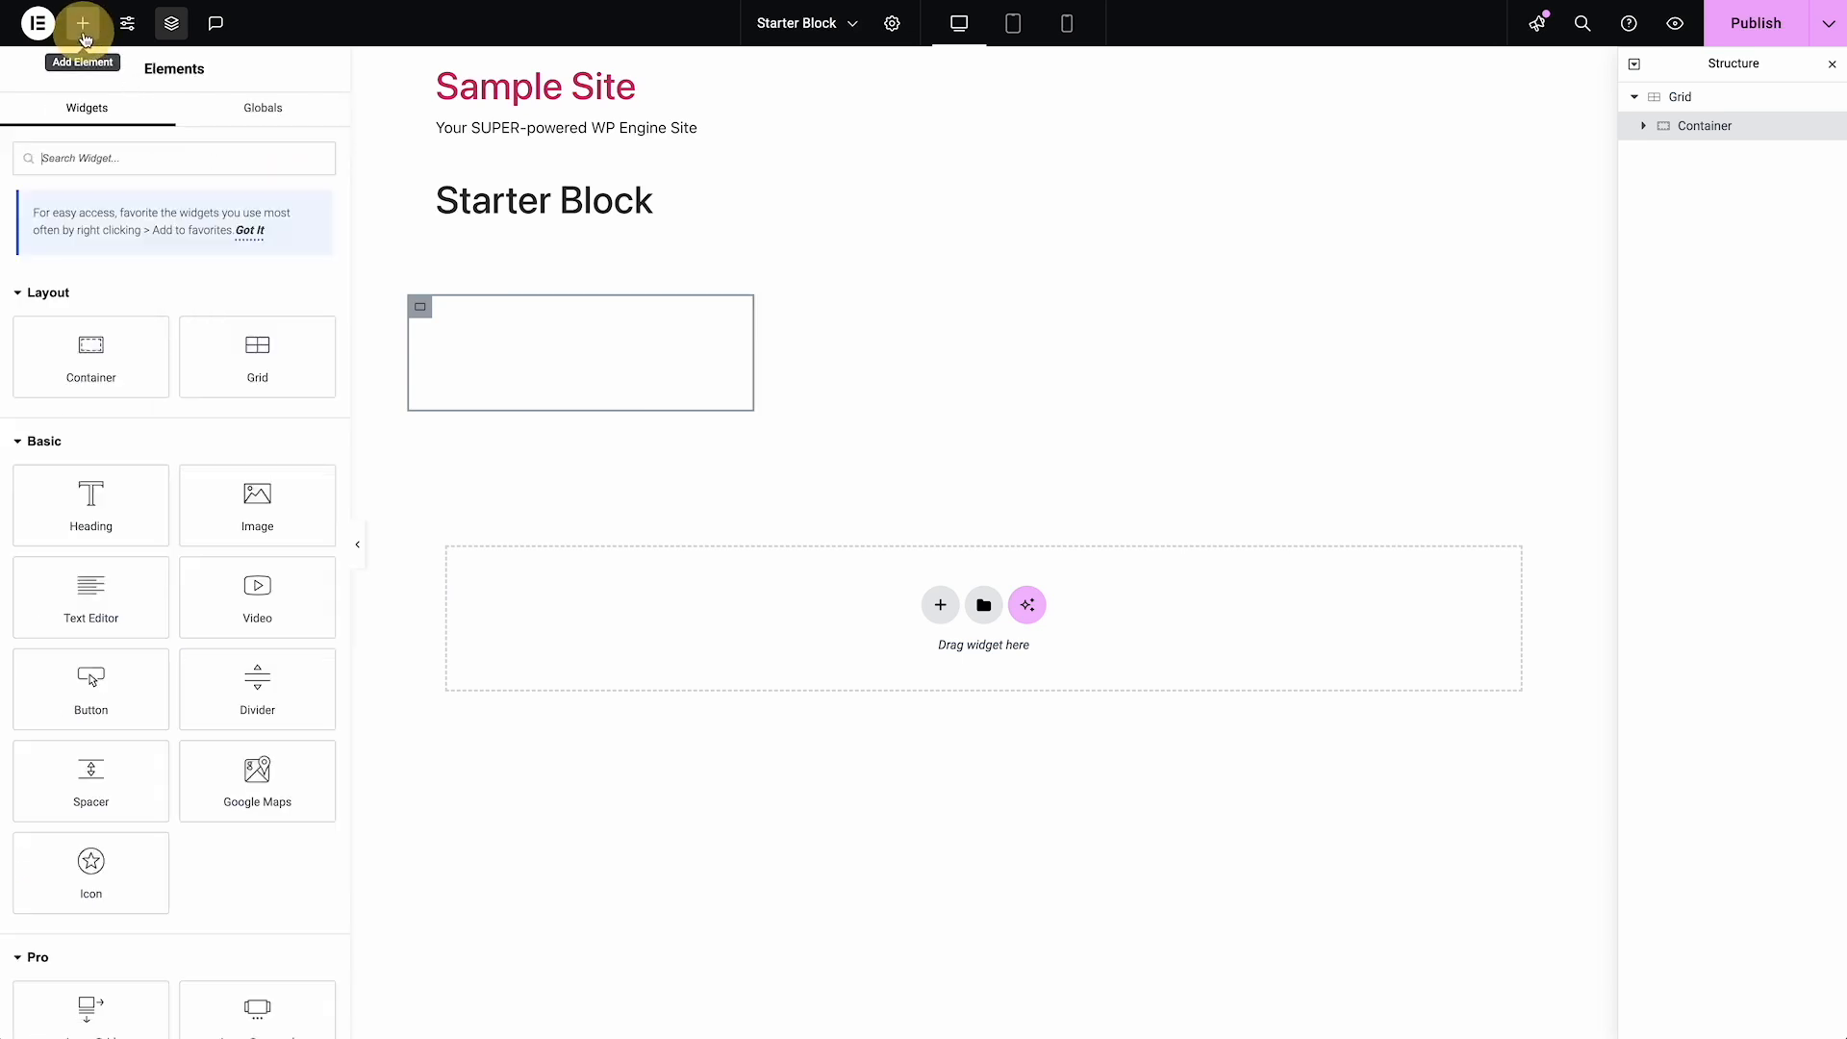
pyautogui.click(108, 497)
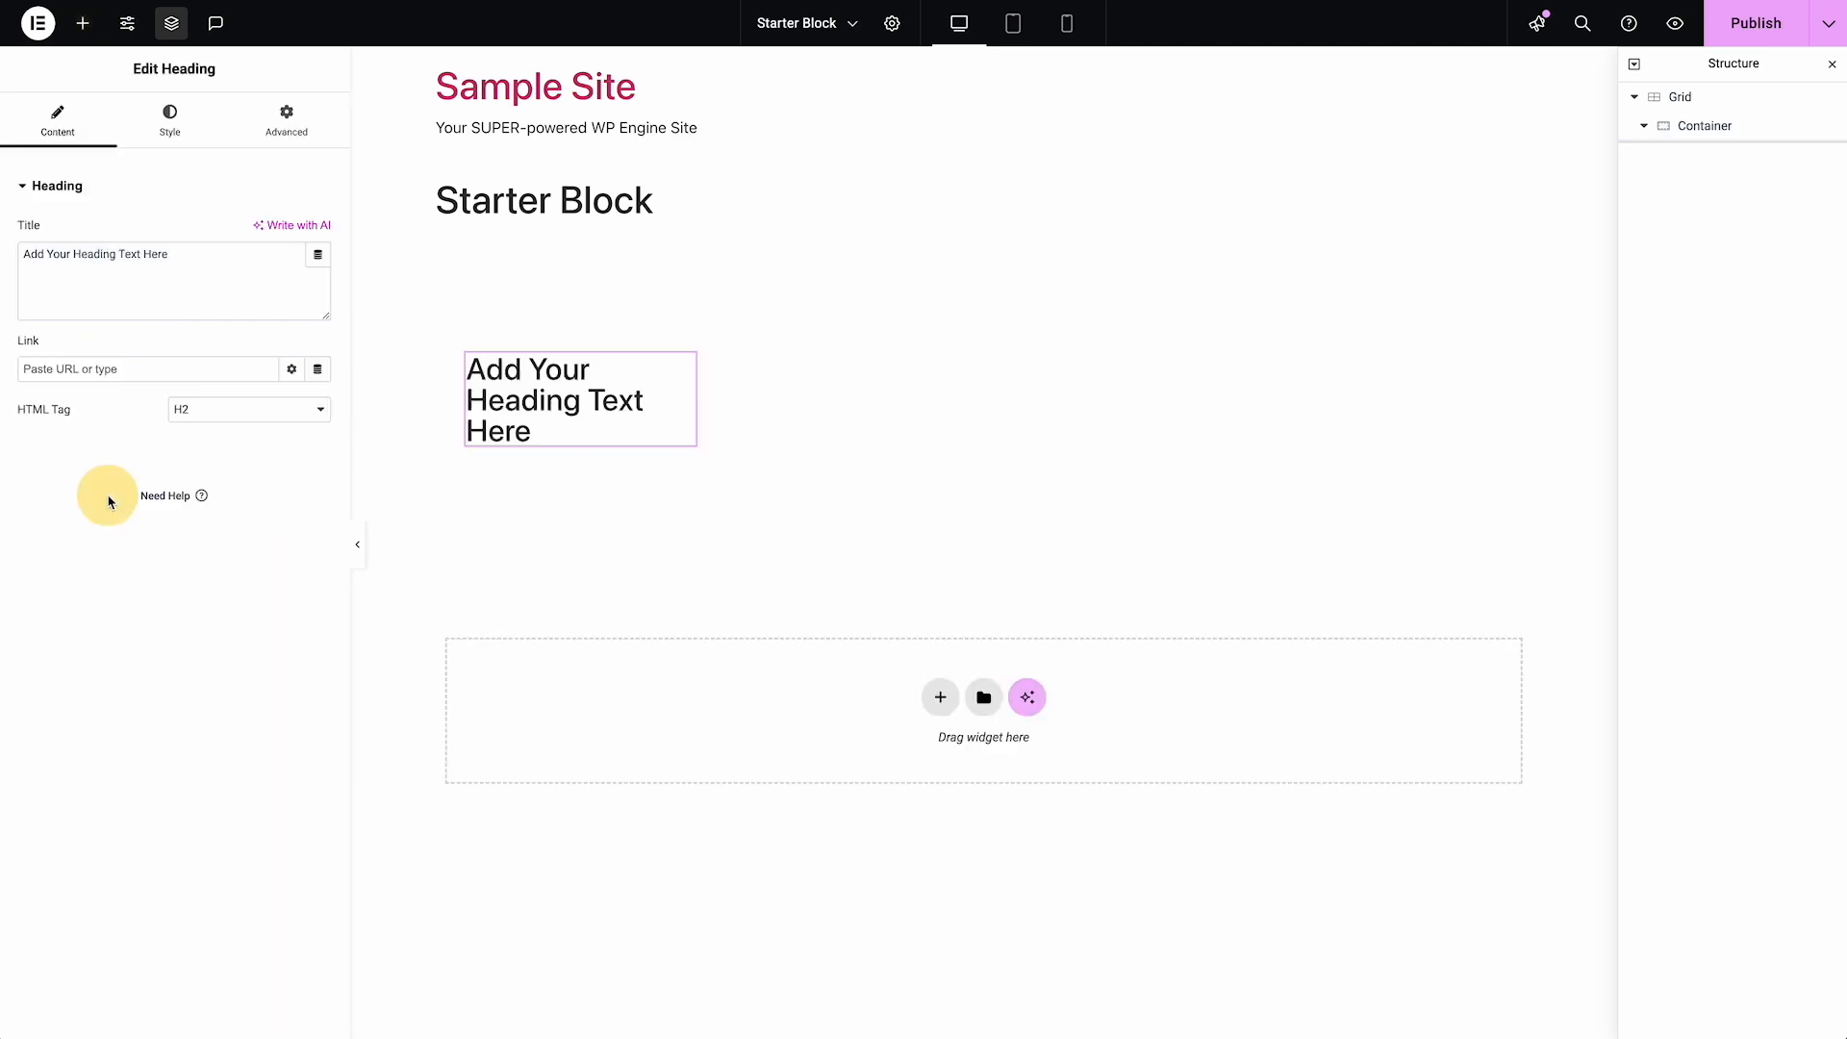
pyautogui.click(86, 32)
pyautogui.click(94, 591)
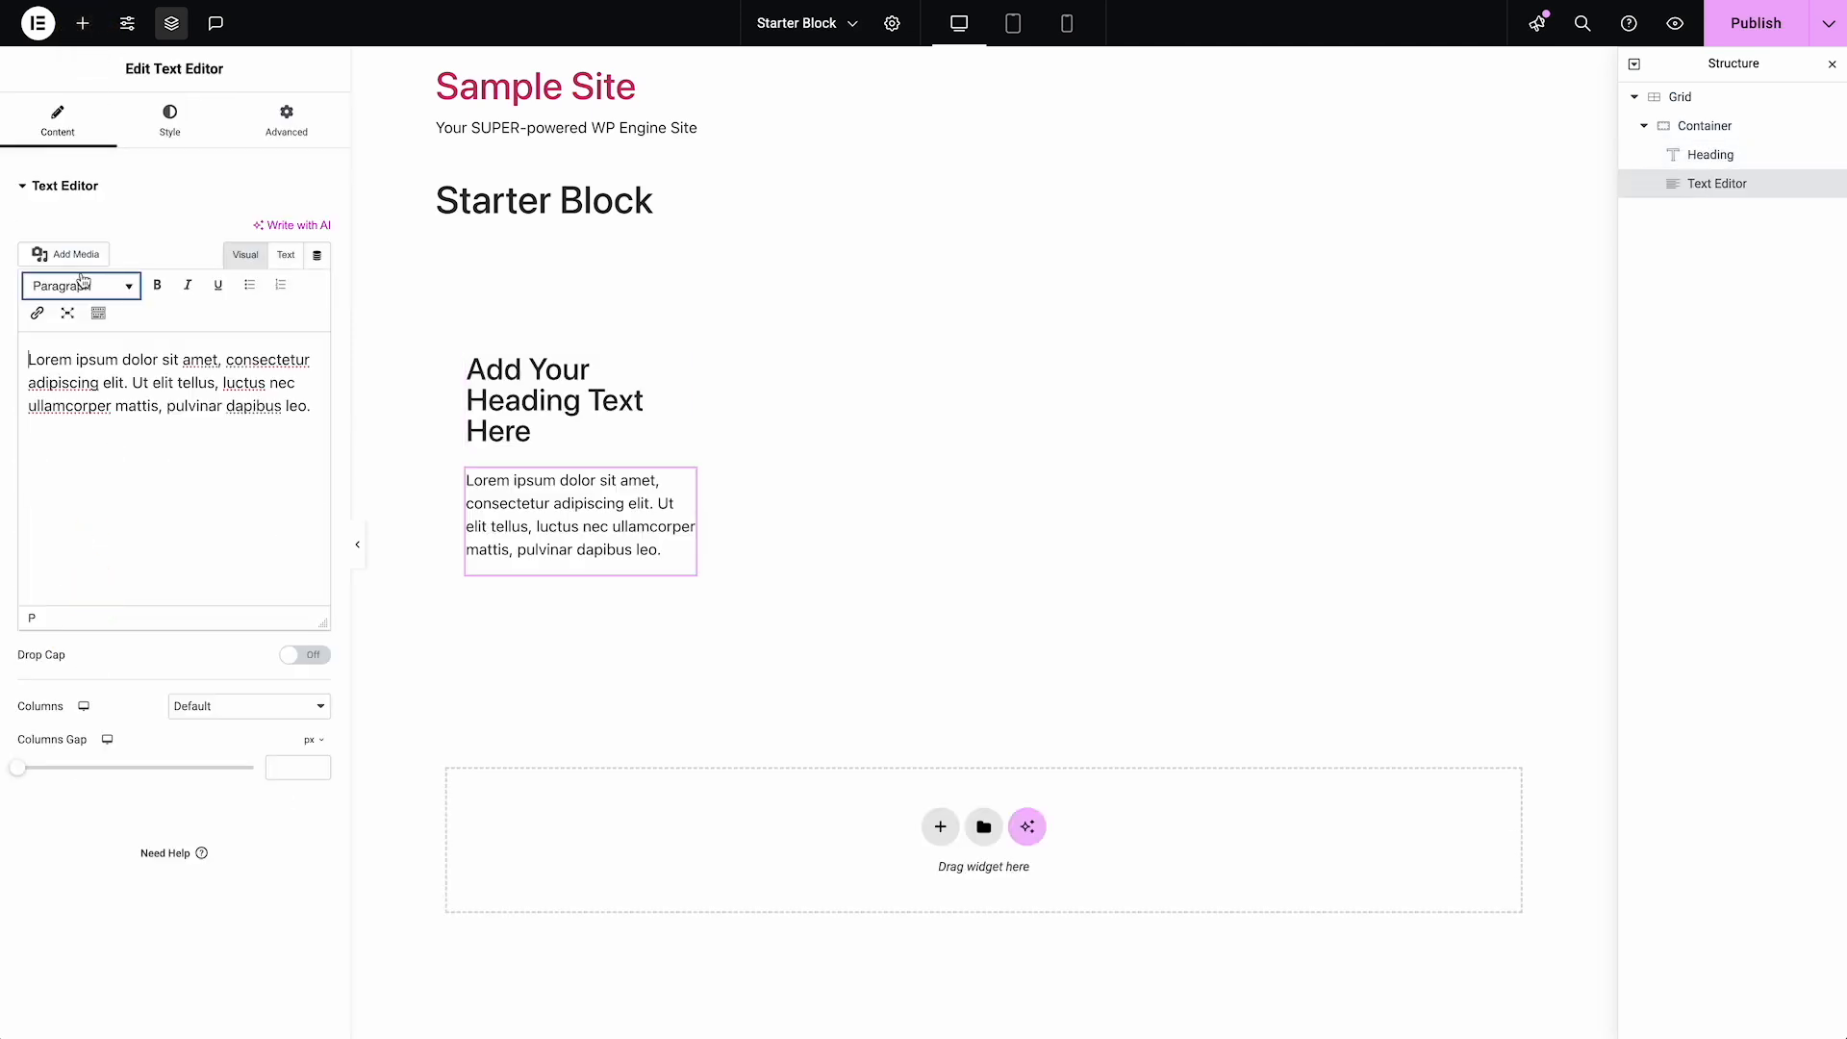
pyautogui.click(83, 24)
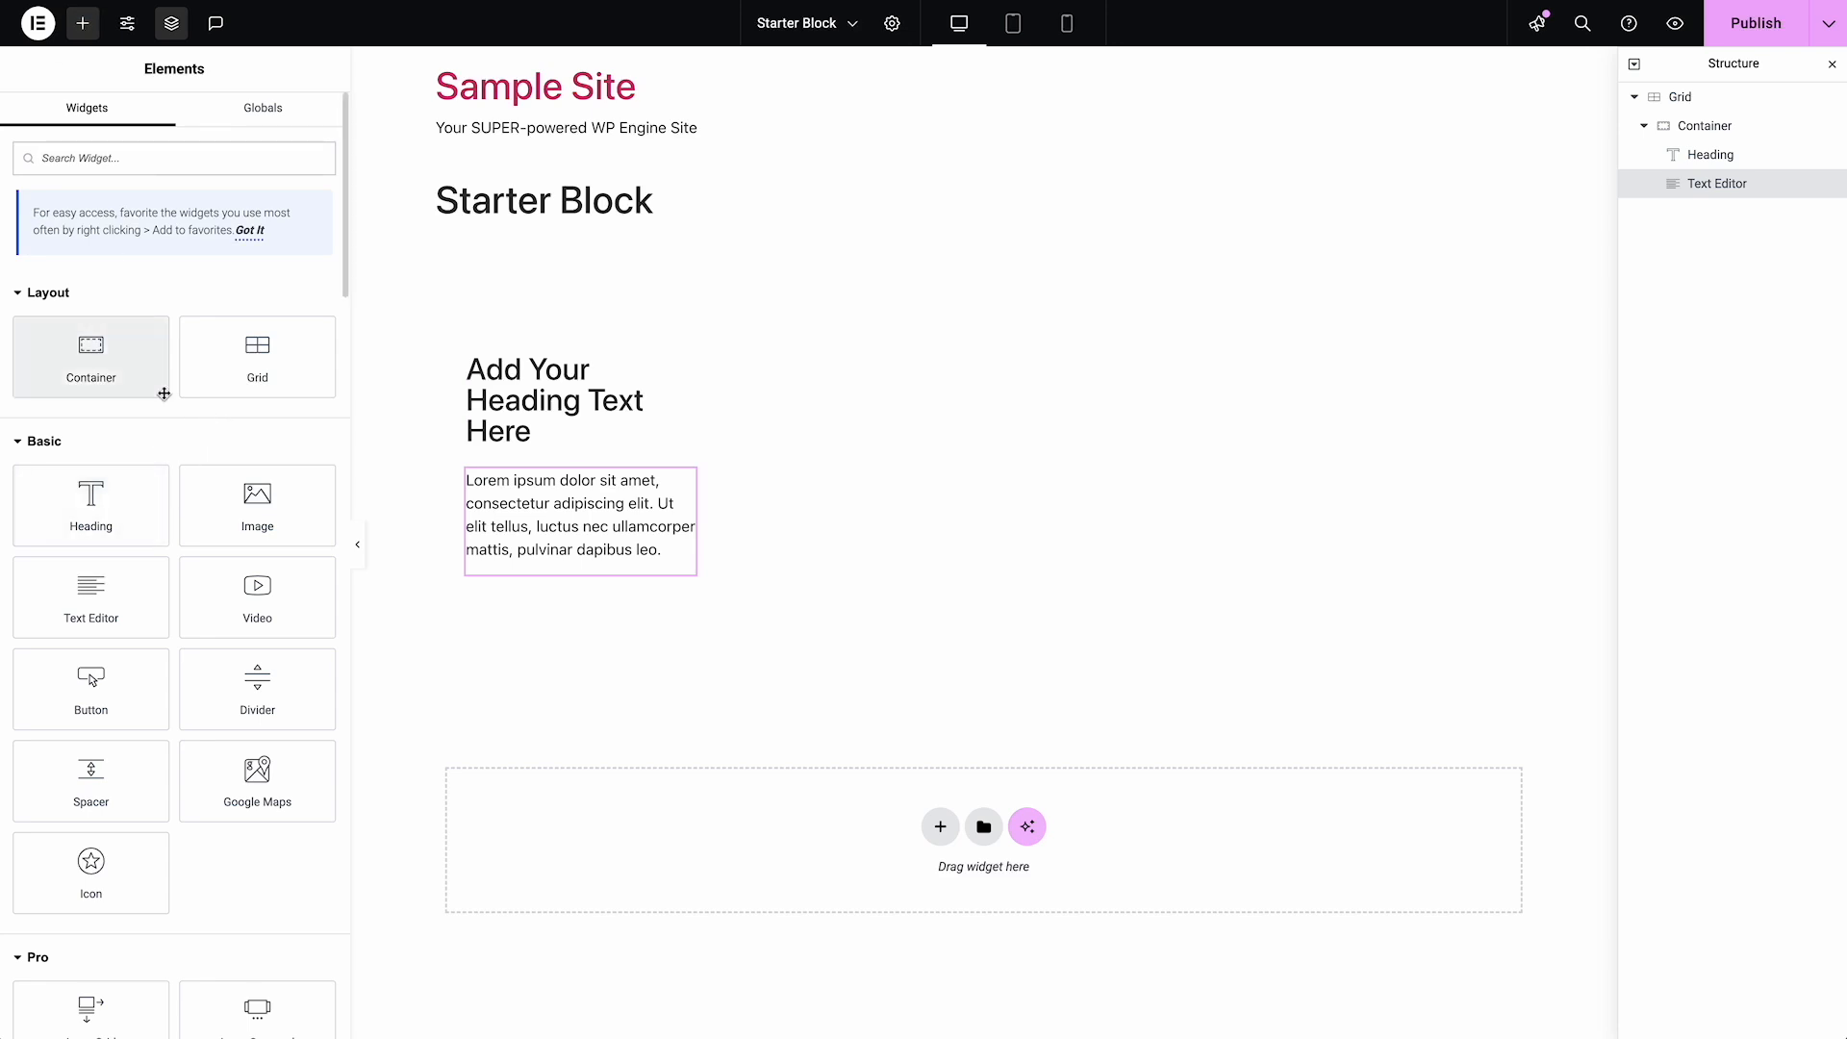
pyautogui.write('button')
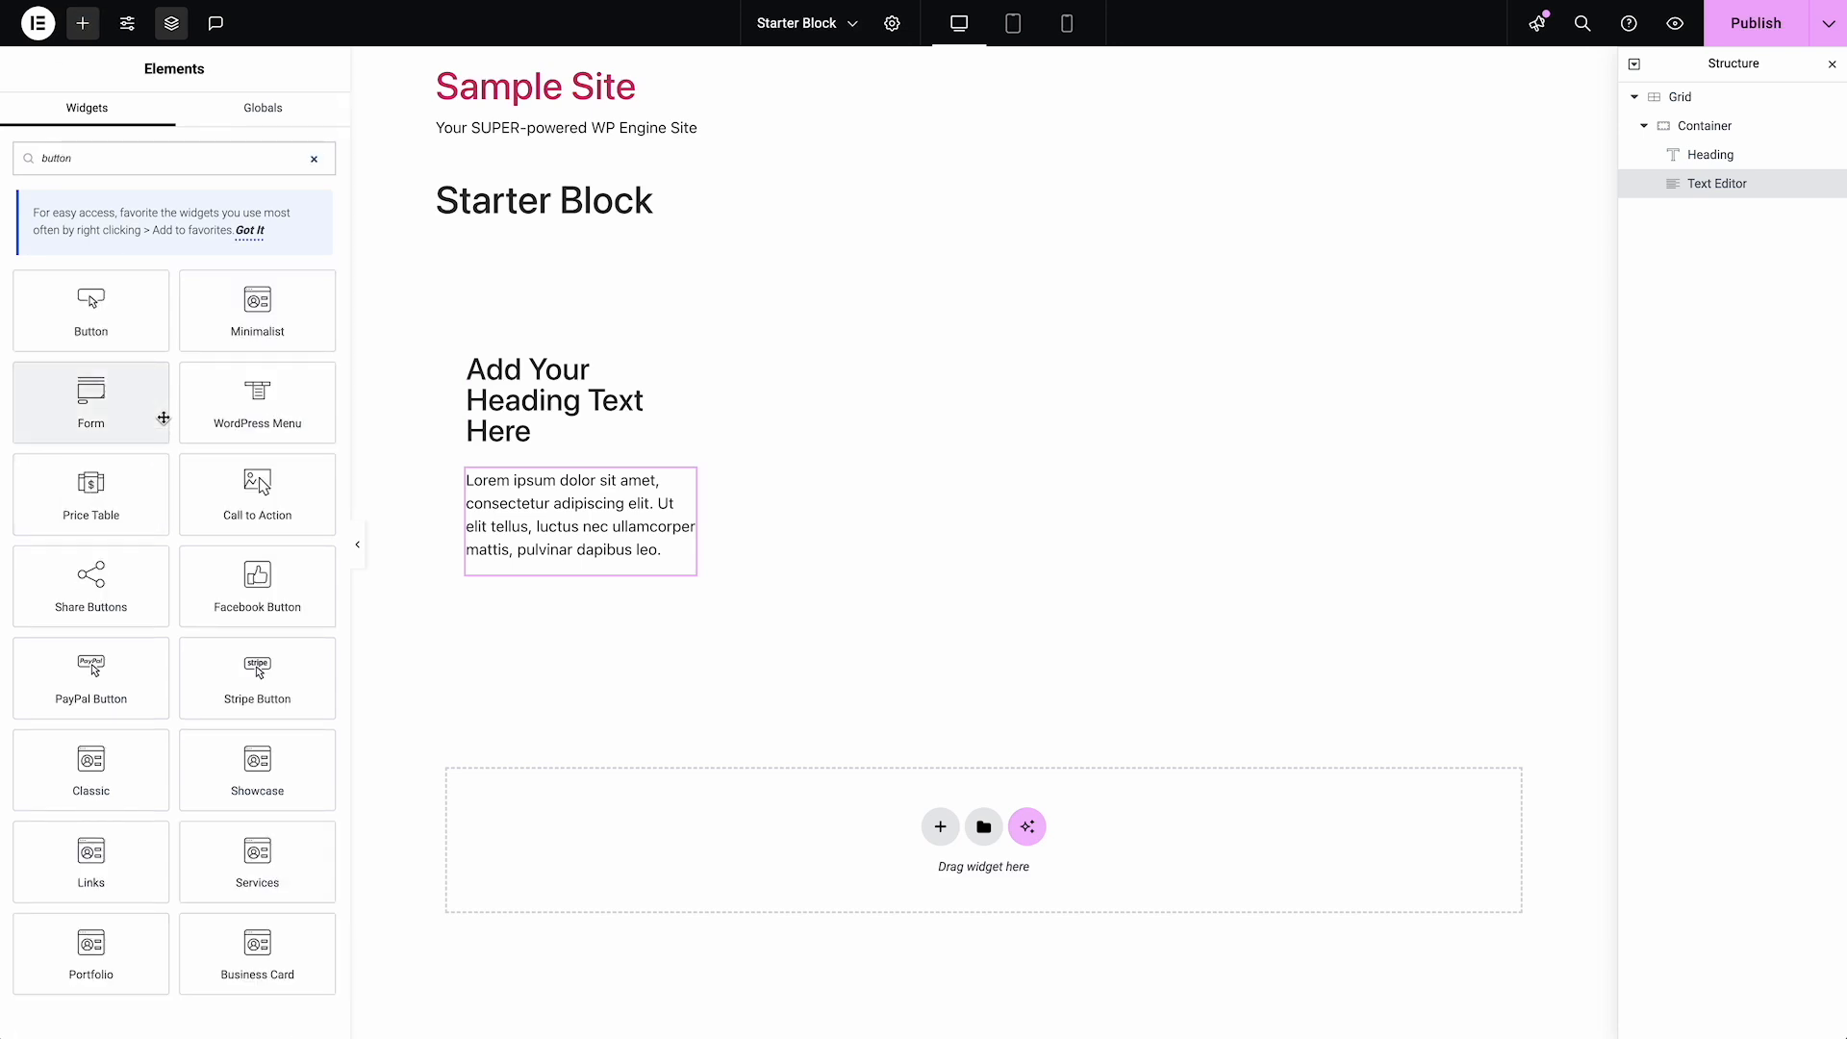
pyautogui.click(128, 318)
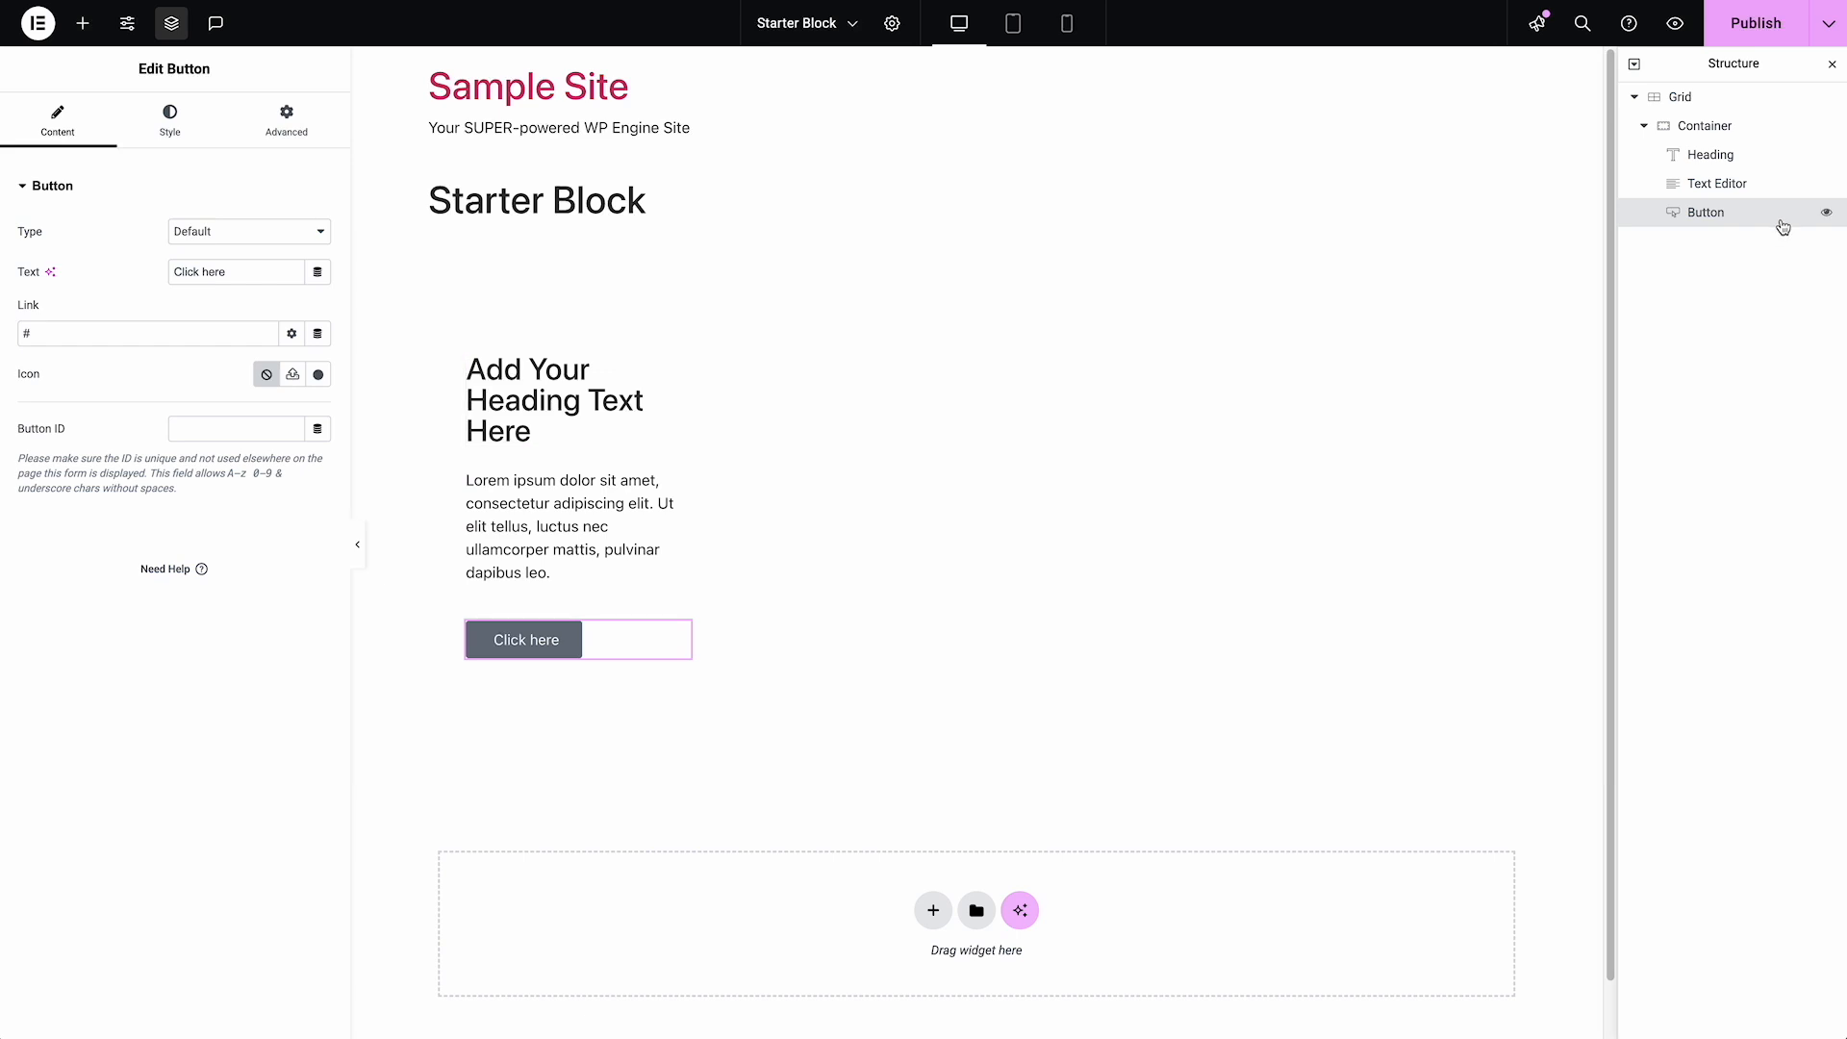
# Set the Container's linked padding to 0 px on all four sides
pyautogui.click(1713, 128)
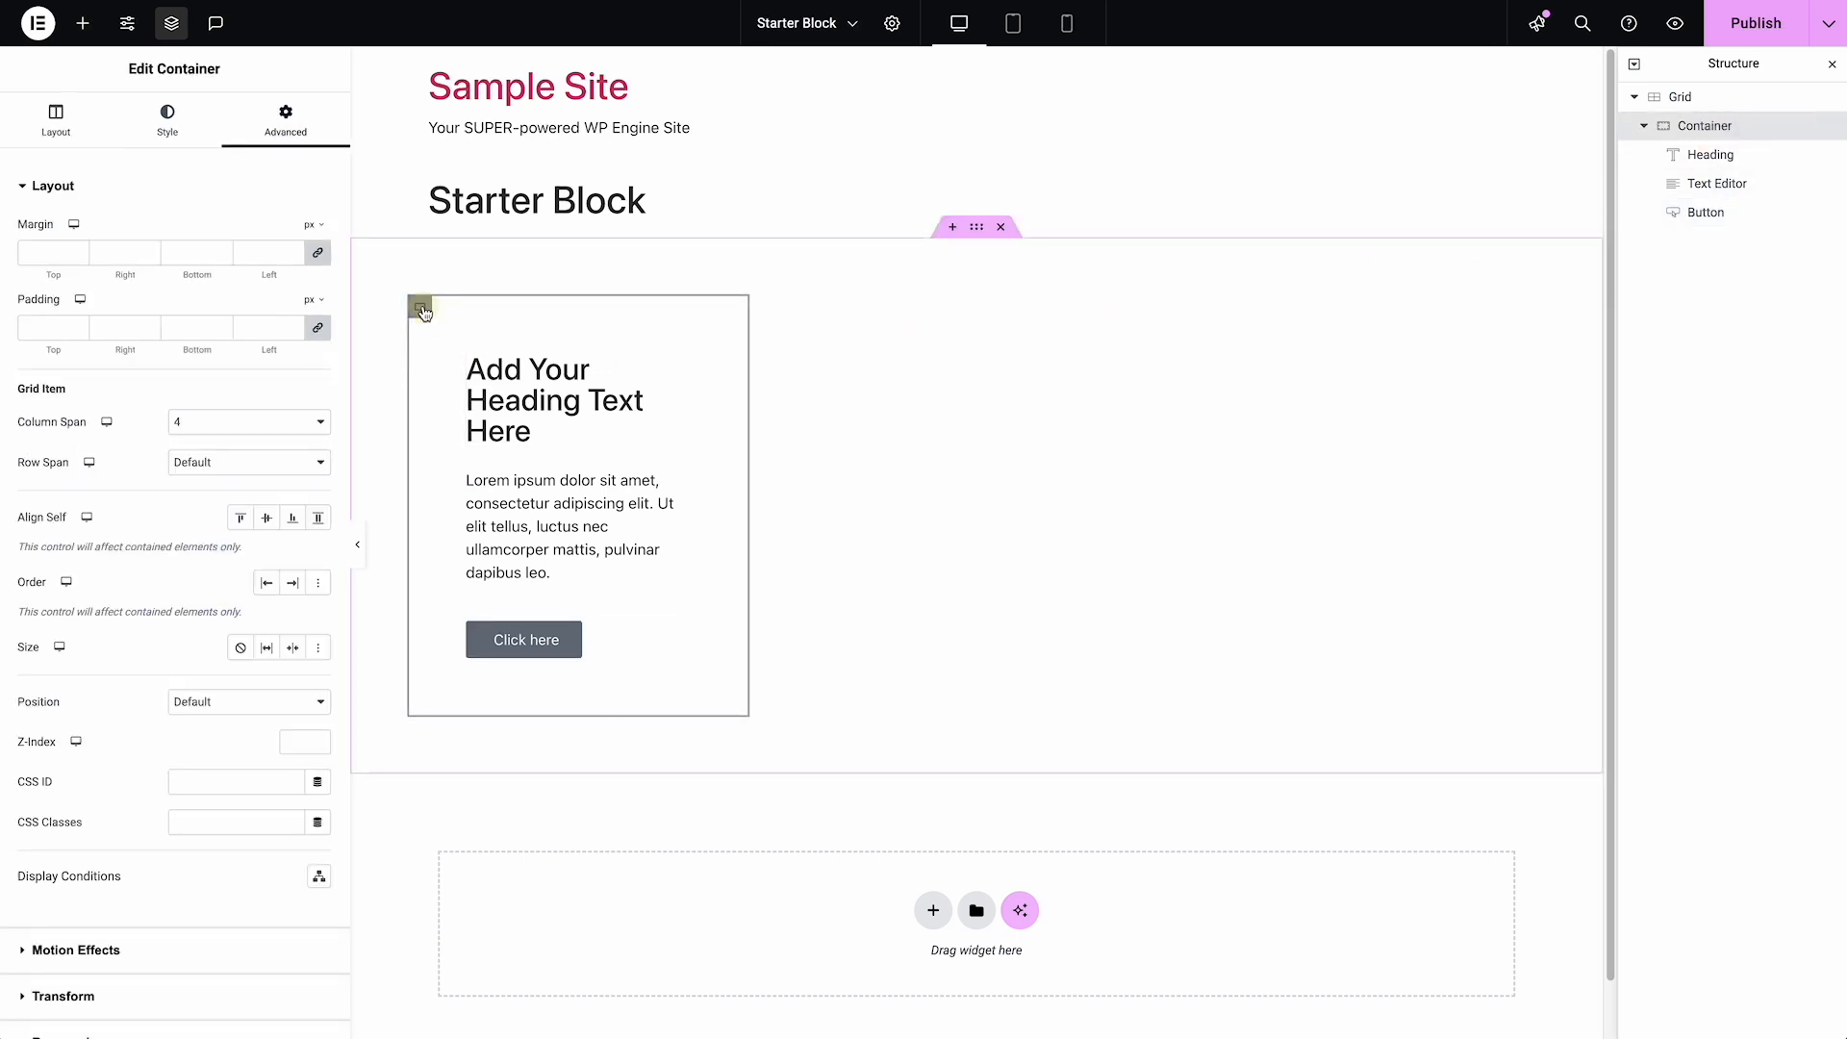
pyautogui.click(248, 329)
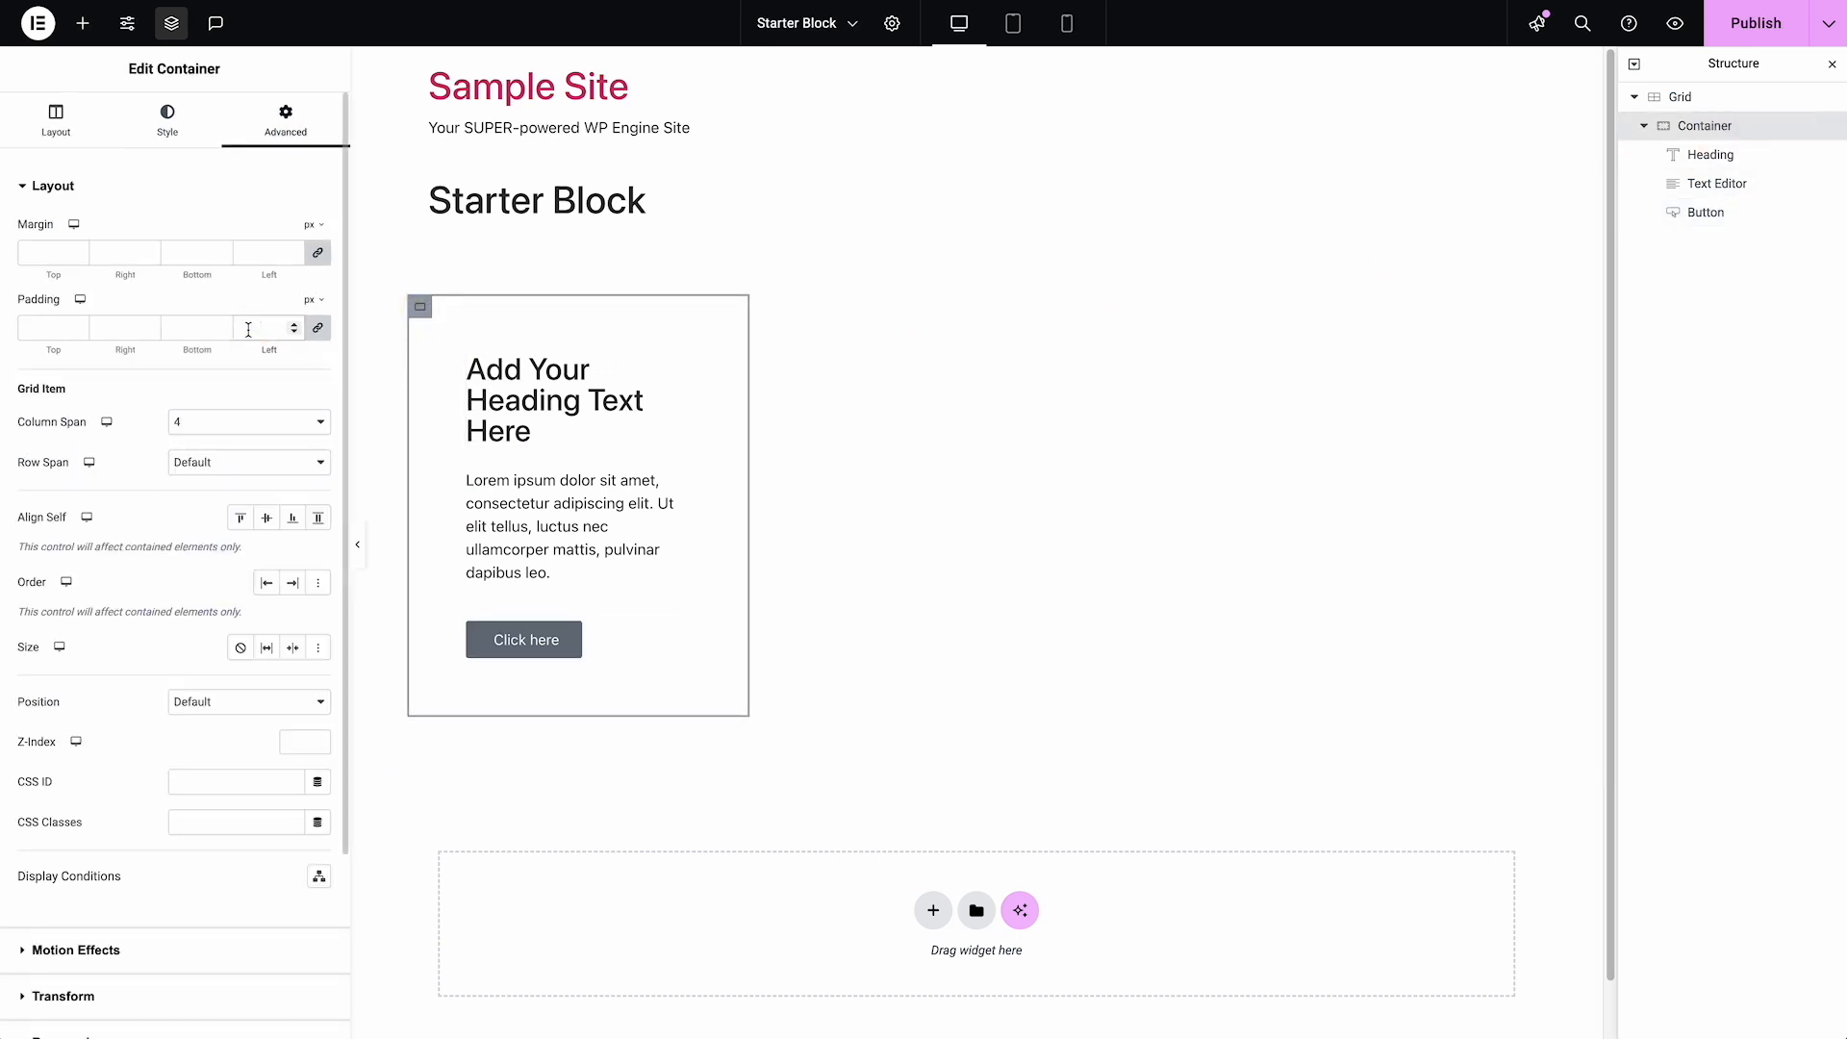
pyautogui.write('0')
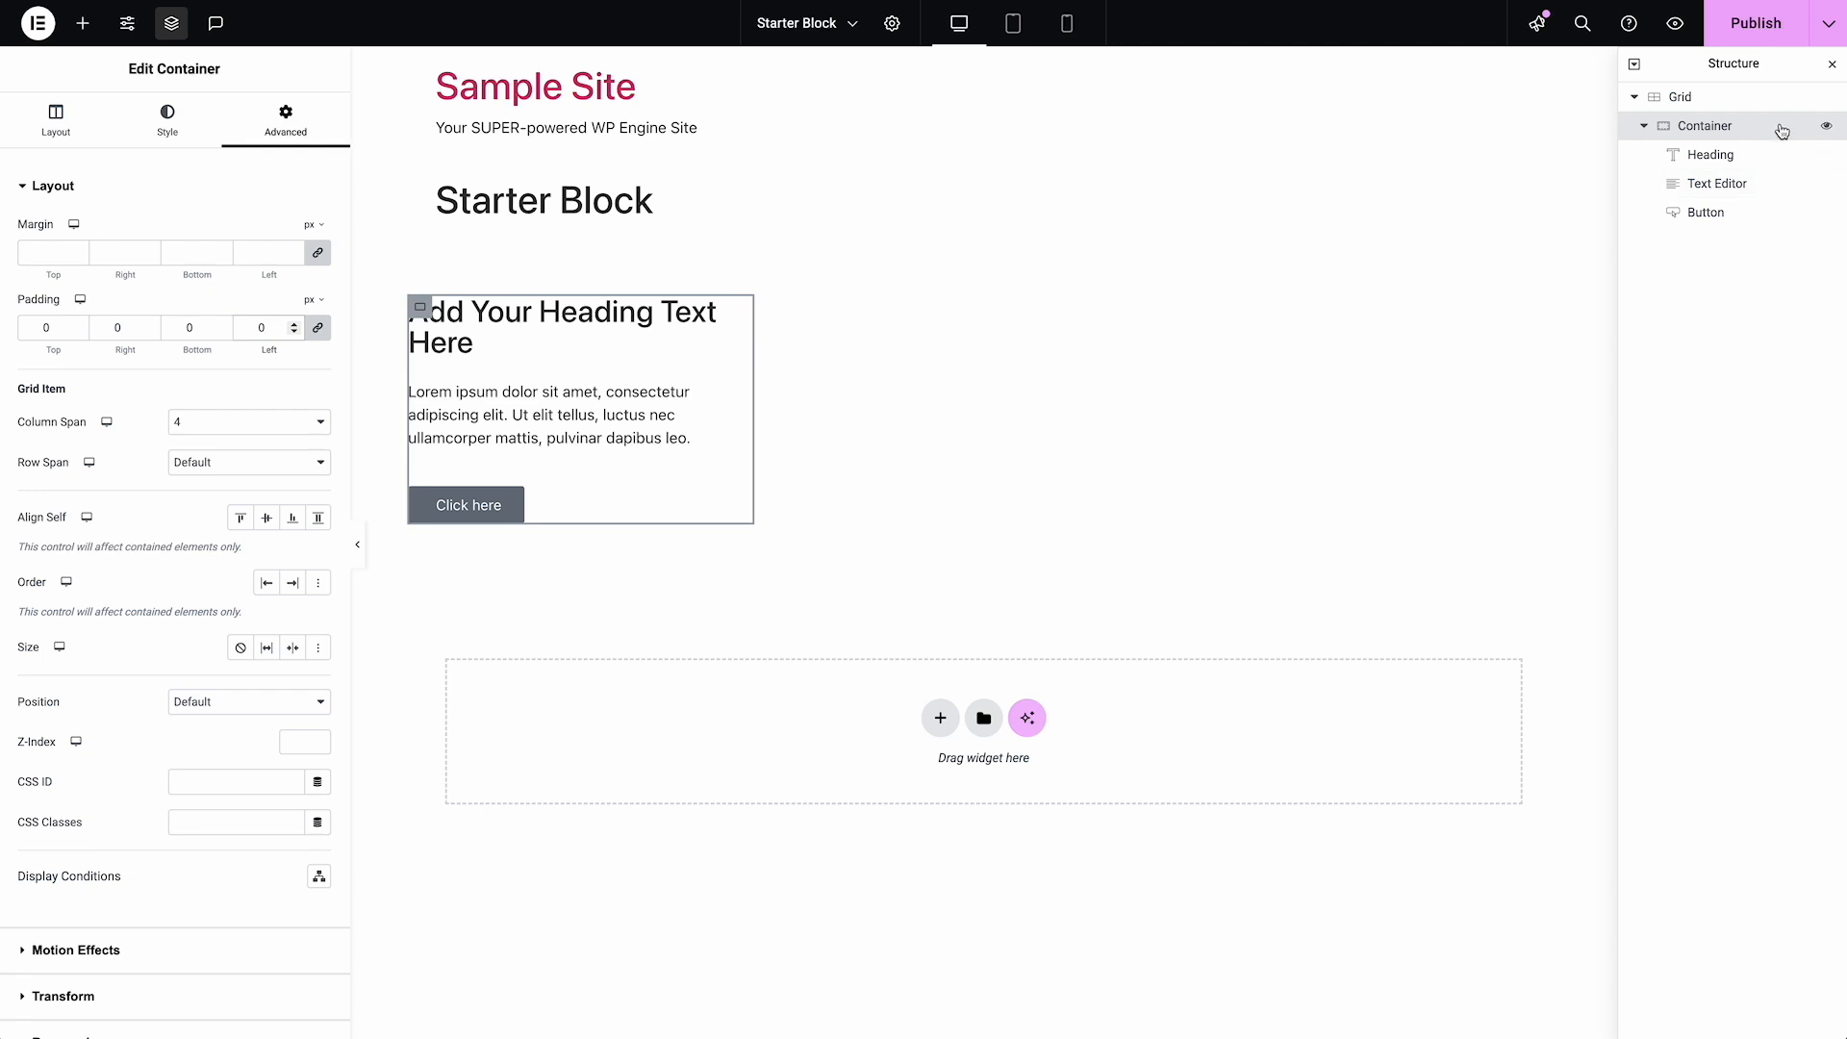
# Give the Container a classic background in light pink, #FFE4E4
pyautogui.click(167, 118)
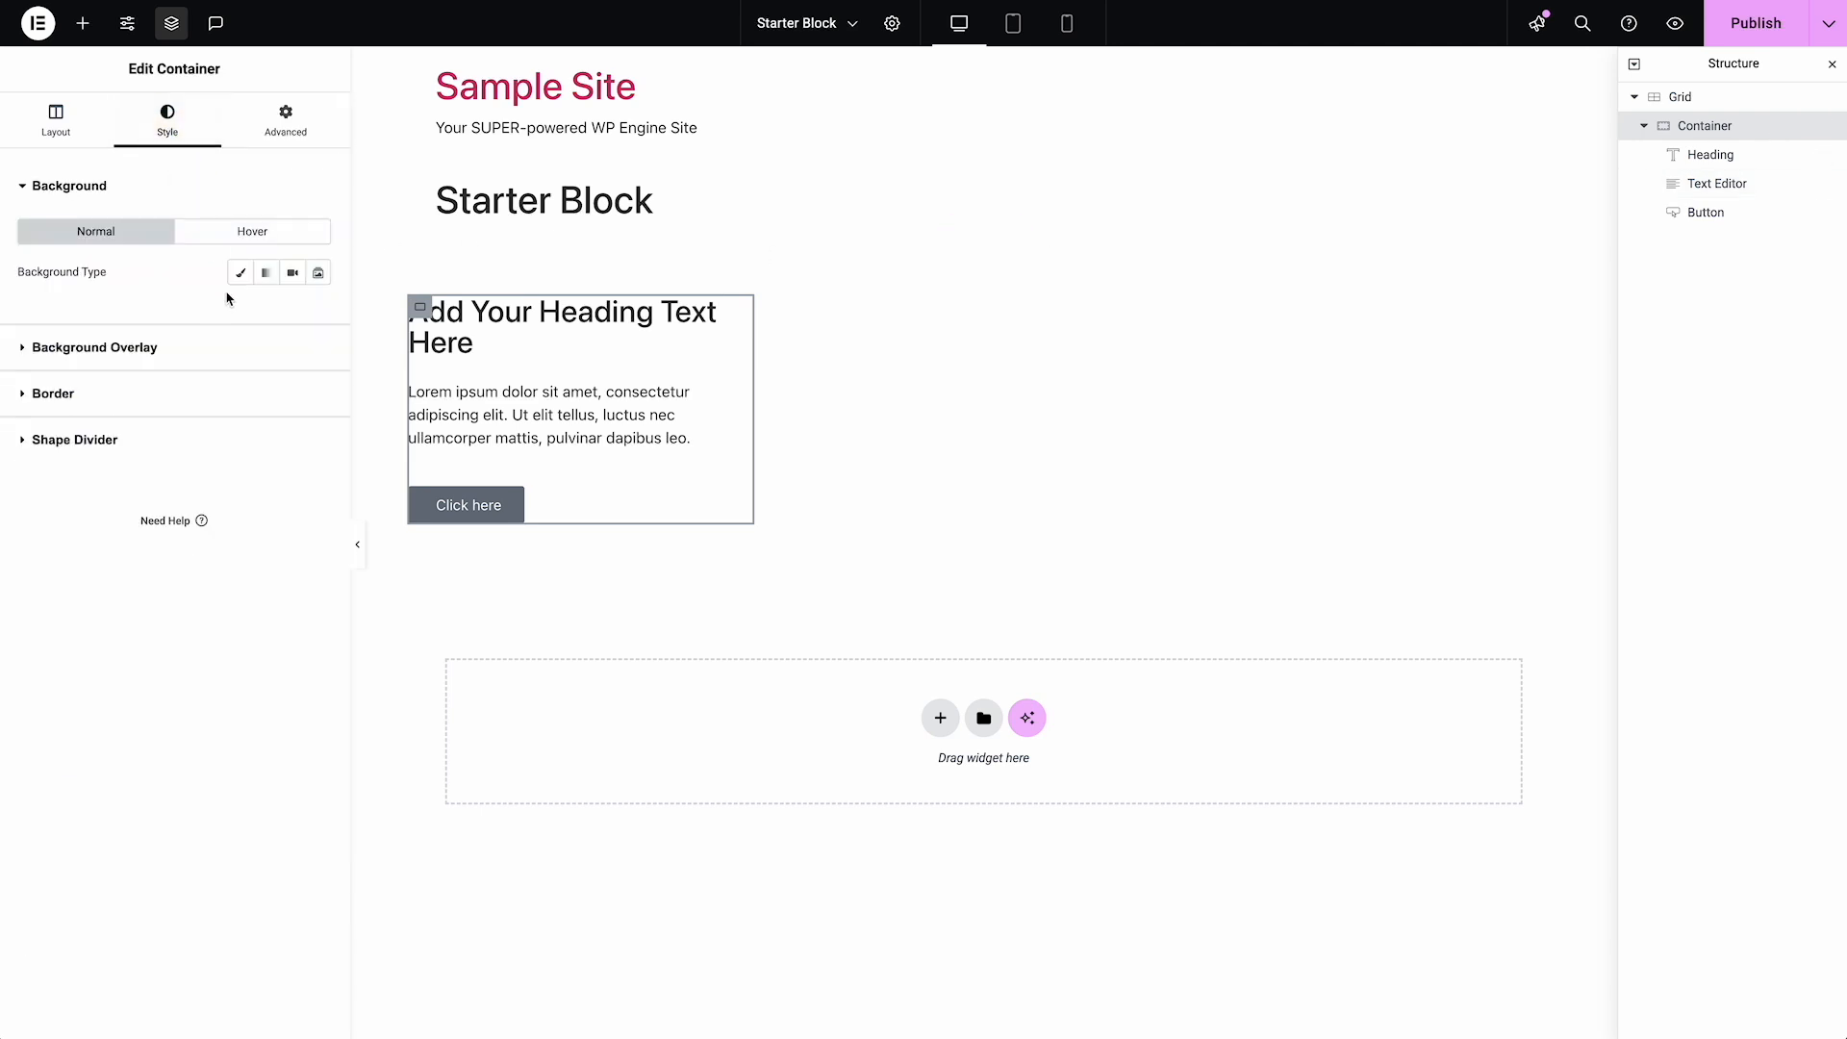
pyautogui.click(238, 279)
pyautogui.click(318, 312)
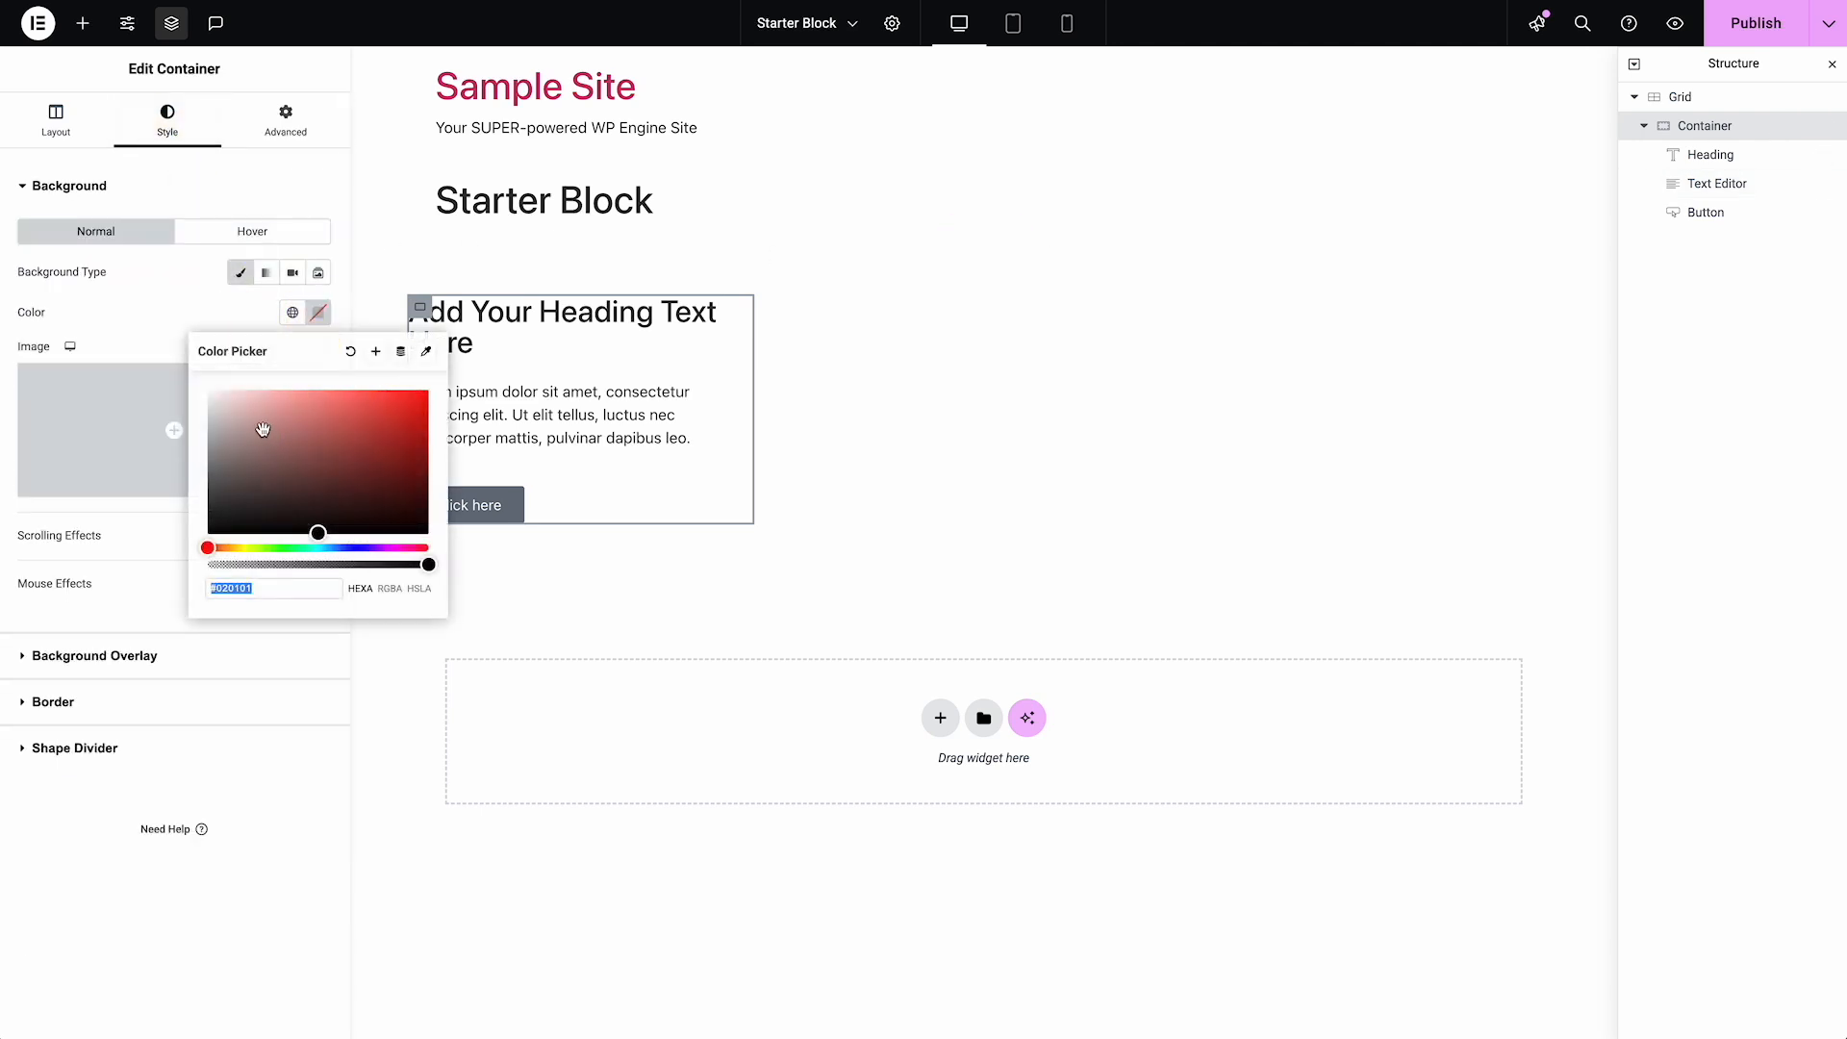
pyautogui.click(247, 391)
pyautogui.moveTo(247, 391); pyautogui.dragTo(234, 371)
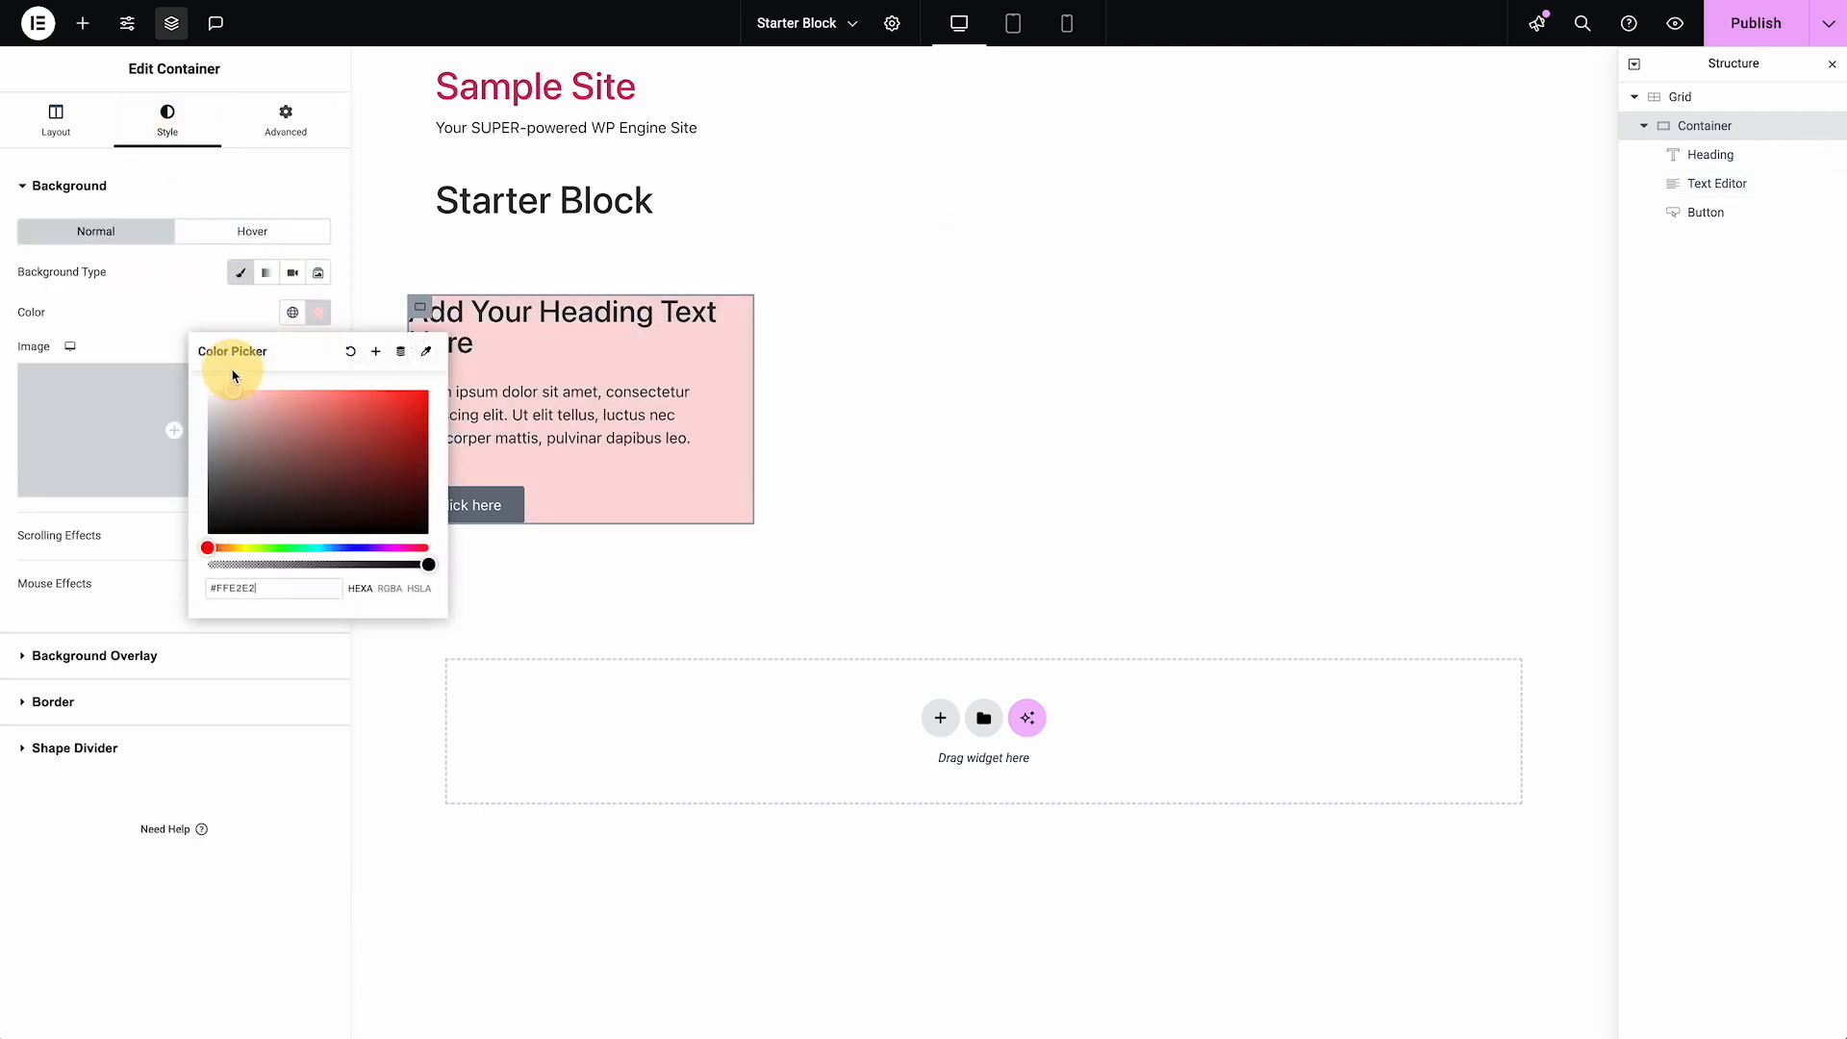
pyautogui.click(1718, 287)
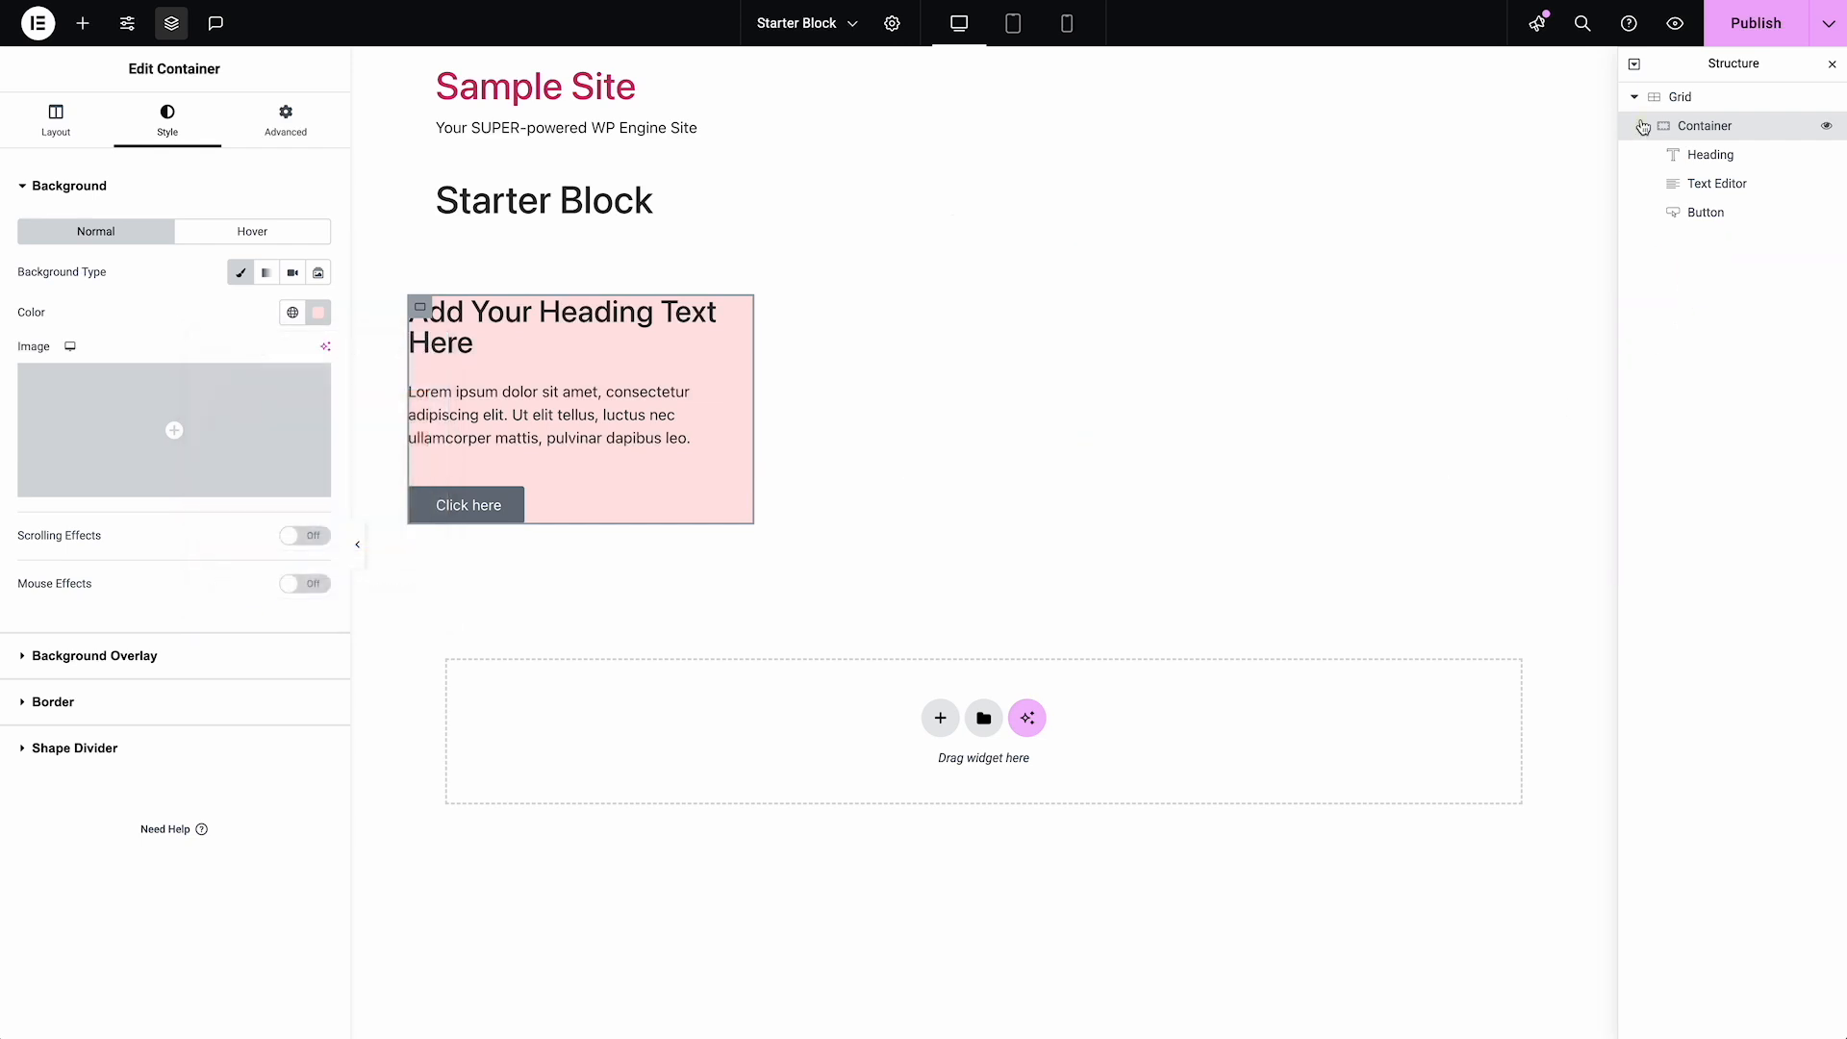
# Rename the Container as "Column" and collapse it in the structure tree
pyautogui.doubleClick(1696, 136)
pyautogui.write('Column')
pyautogui.press('Return')
pyautogui.click(1644, 126)
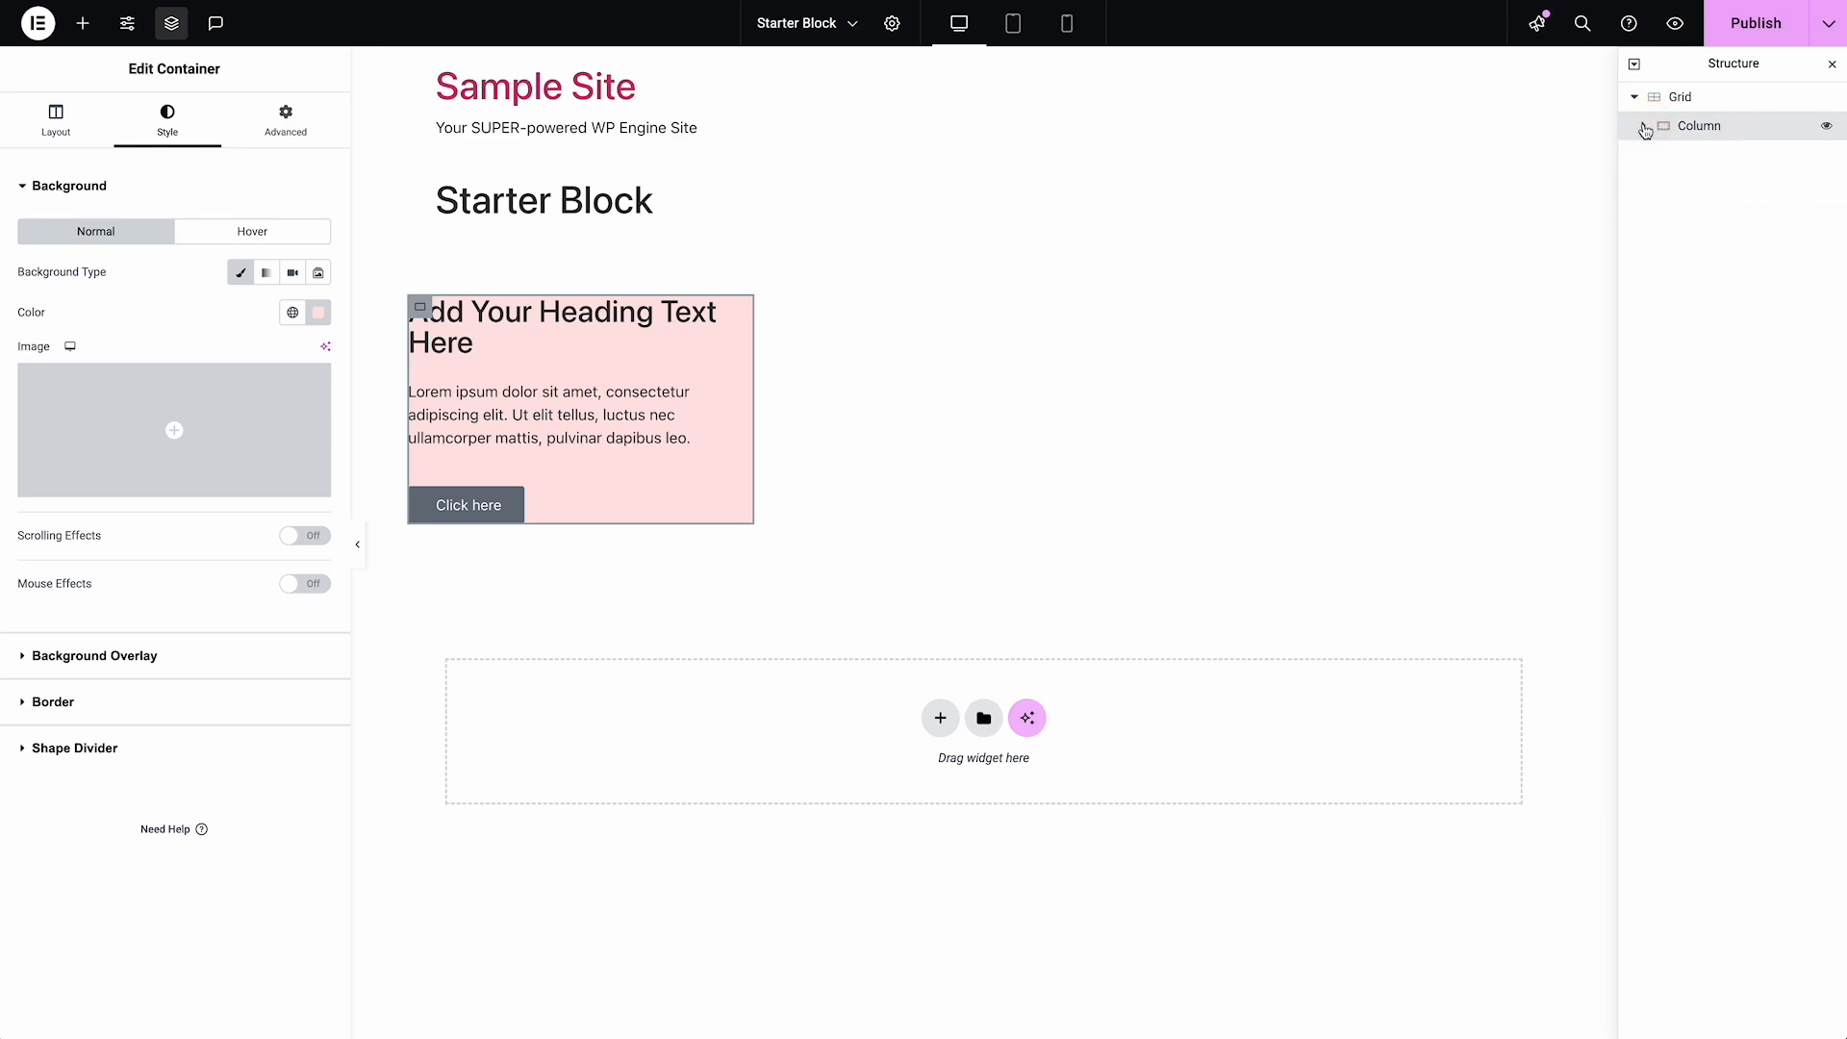
# Duplicate the Column container three times inside the Grid to make four matching columns
pyautogui.rightClick(1706, 135)
pyautogui.click(1693, 193)
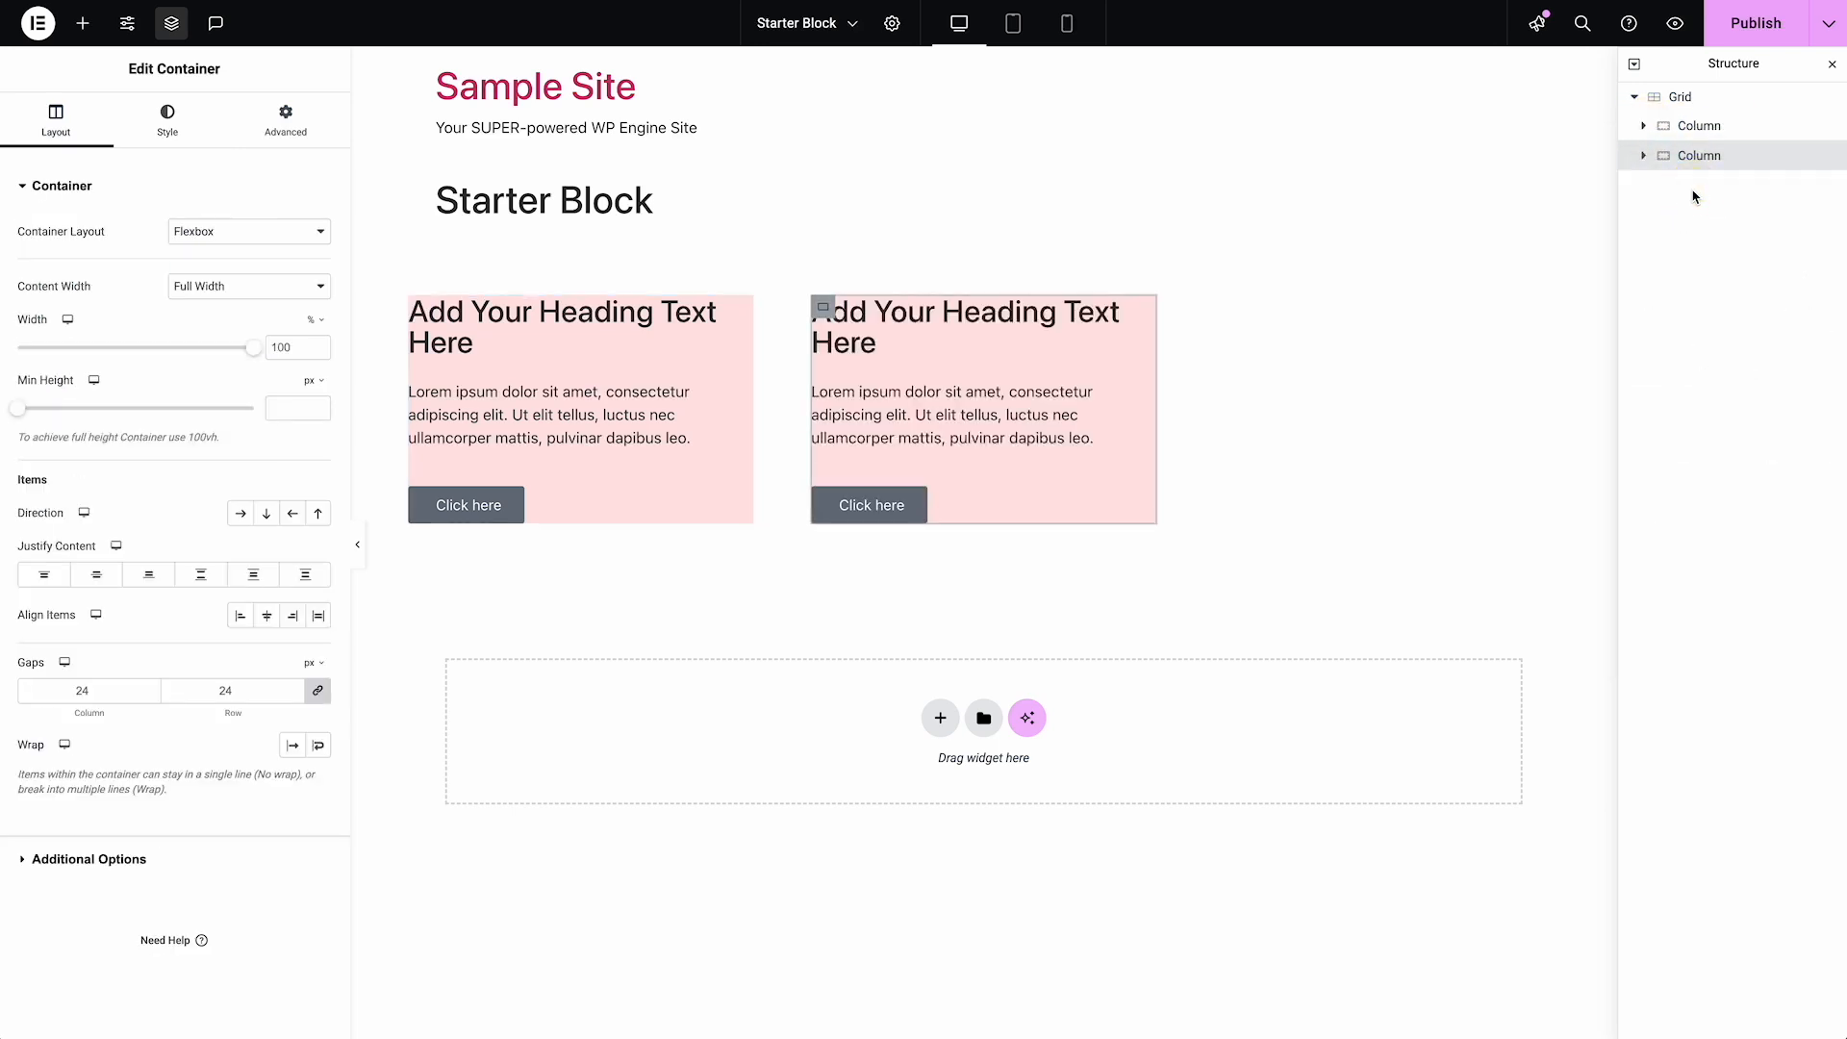
pyautogui.rightClick(1703, 157)
pyautogui.click(1698, 222)
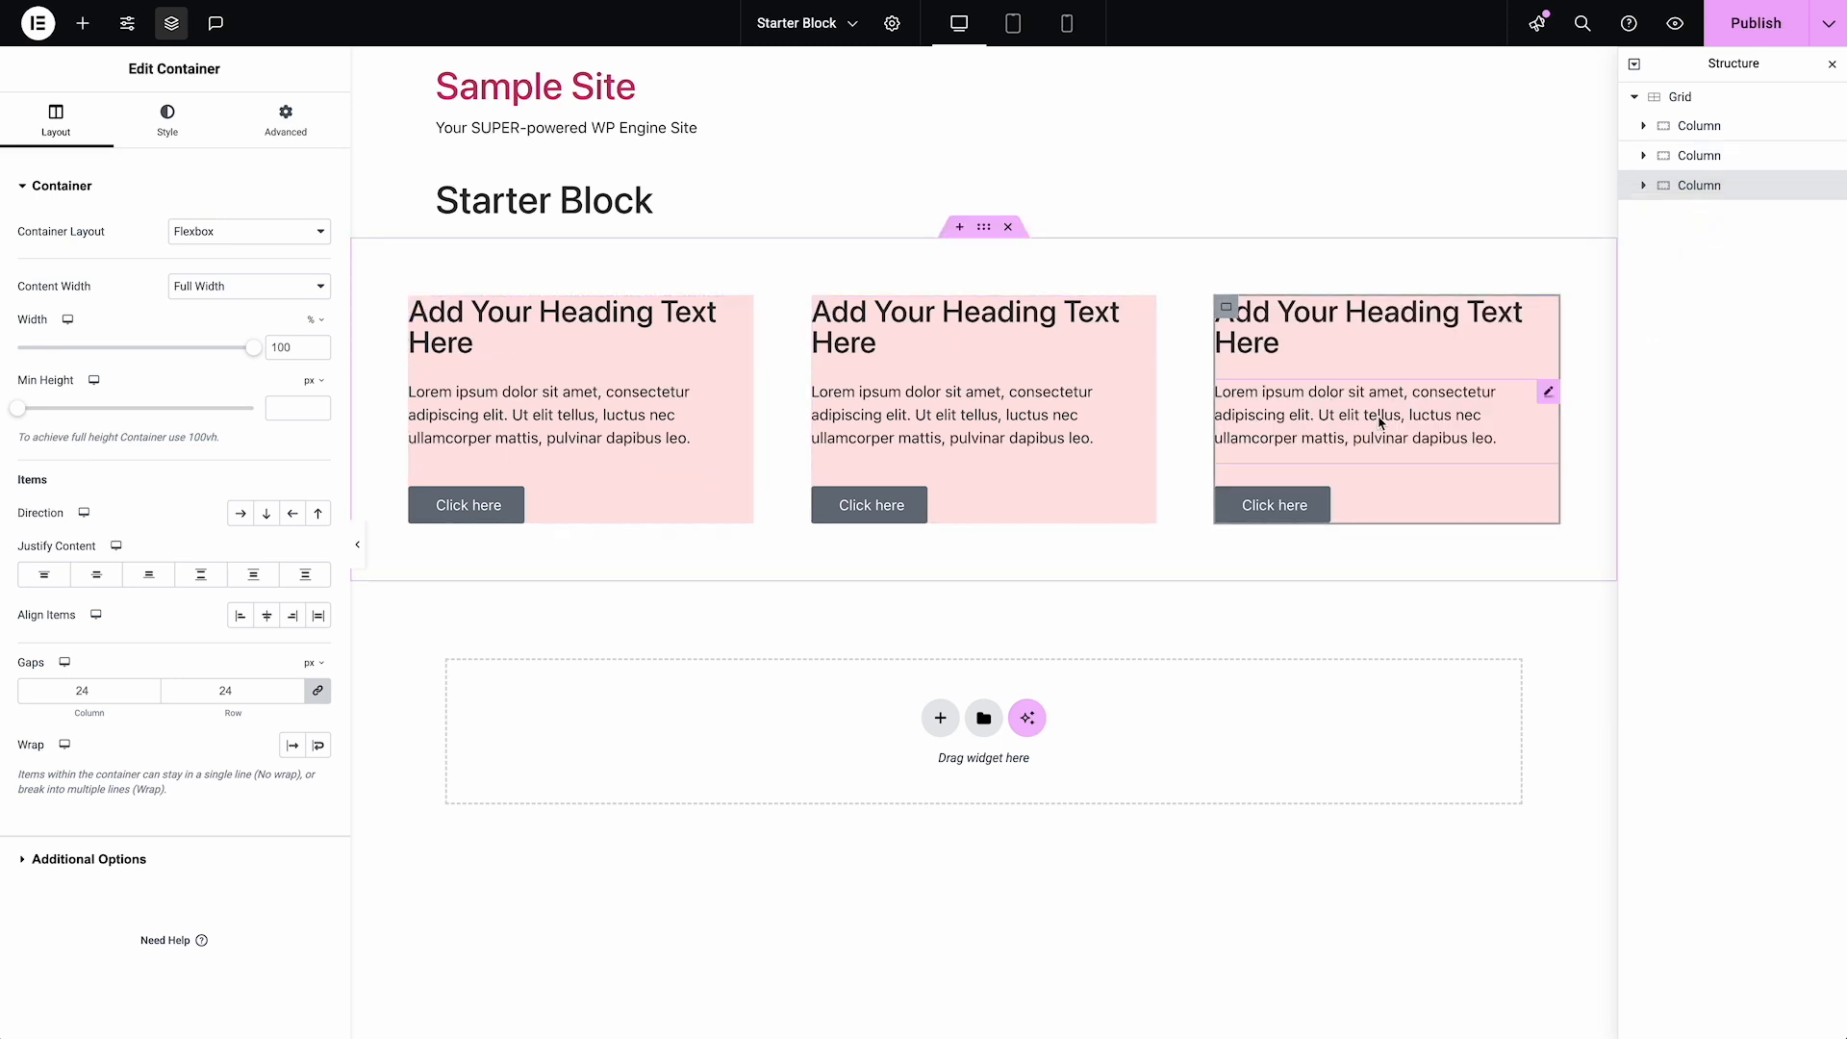
pyautogui.click(1680, 97)
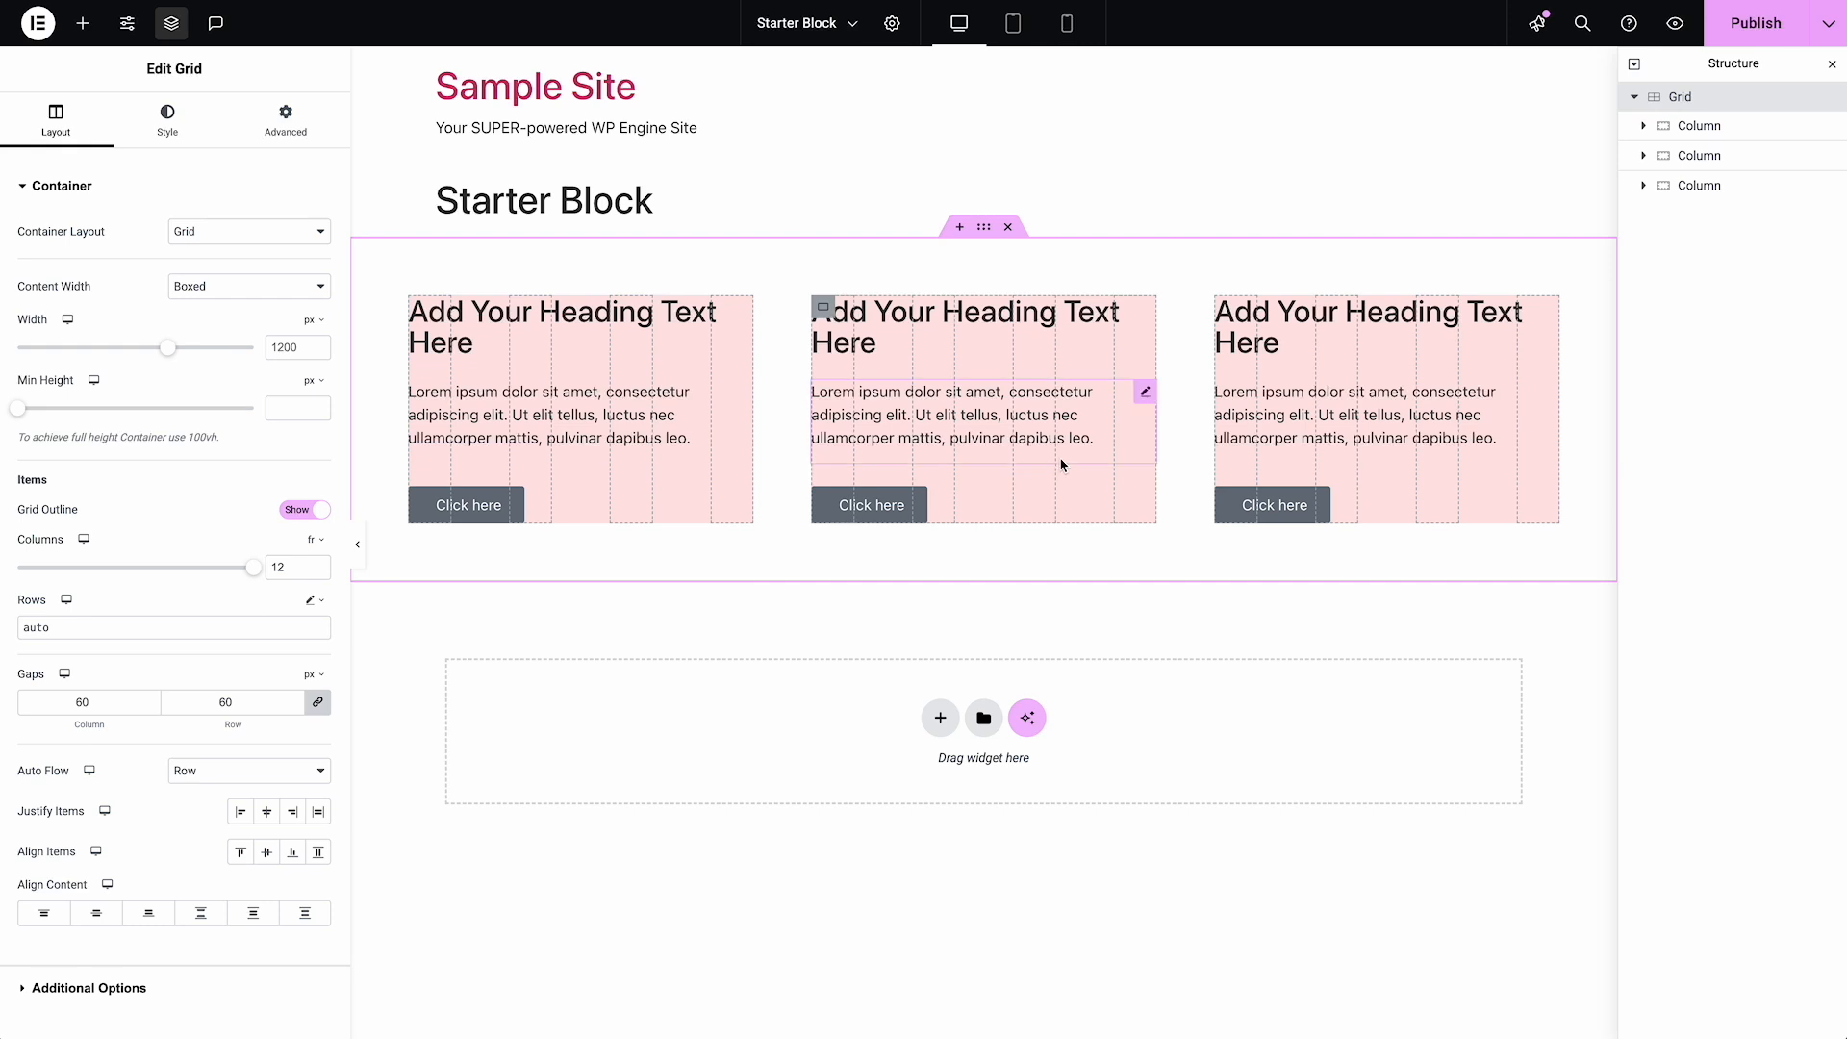
pyautogui.rightClick(1711, 186)
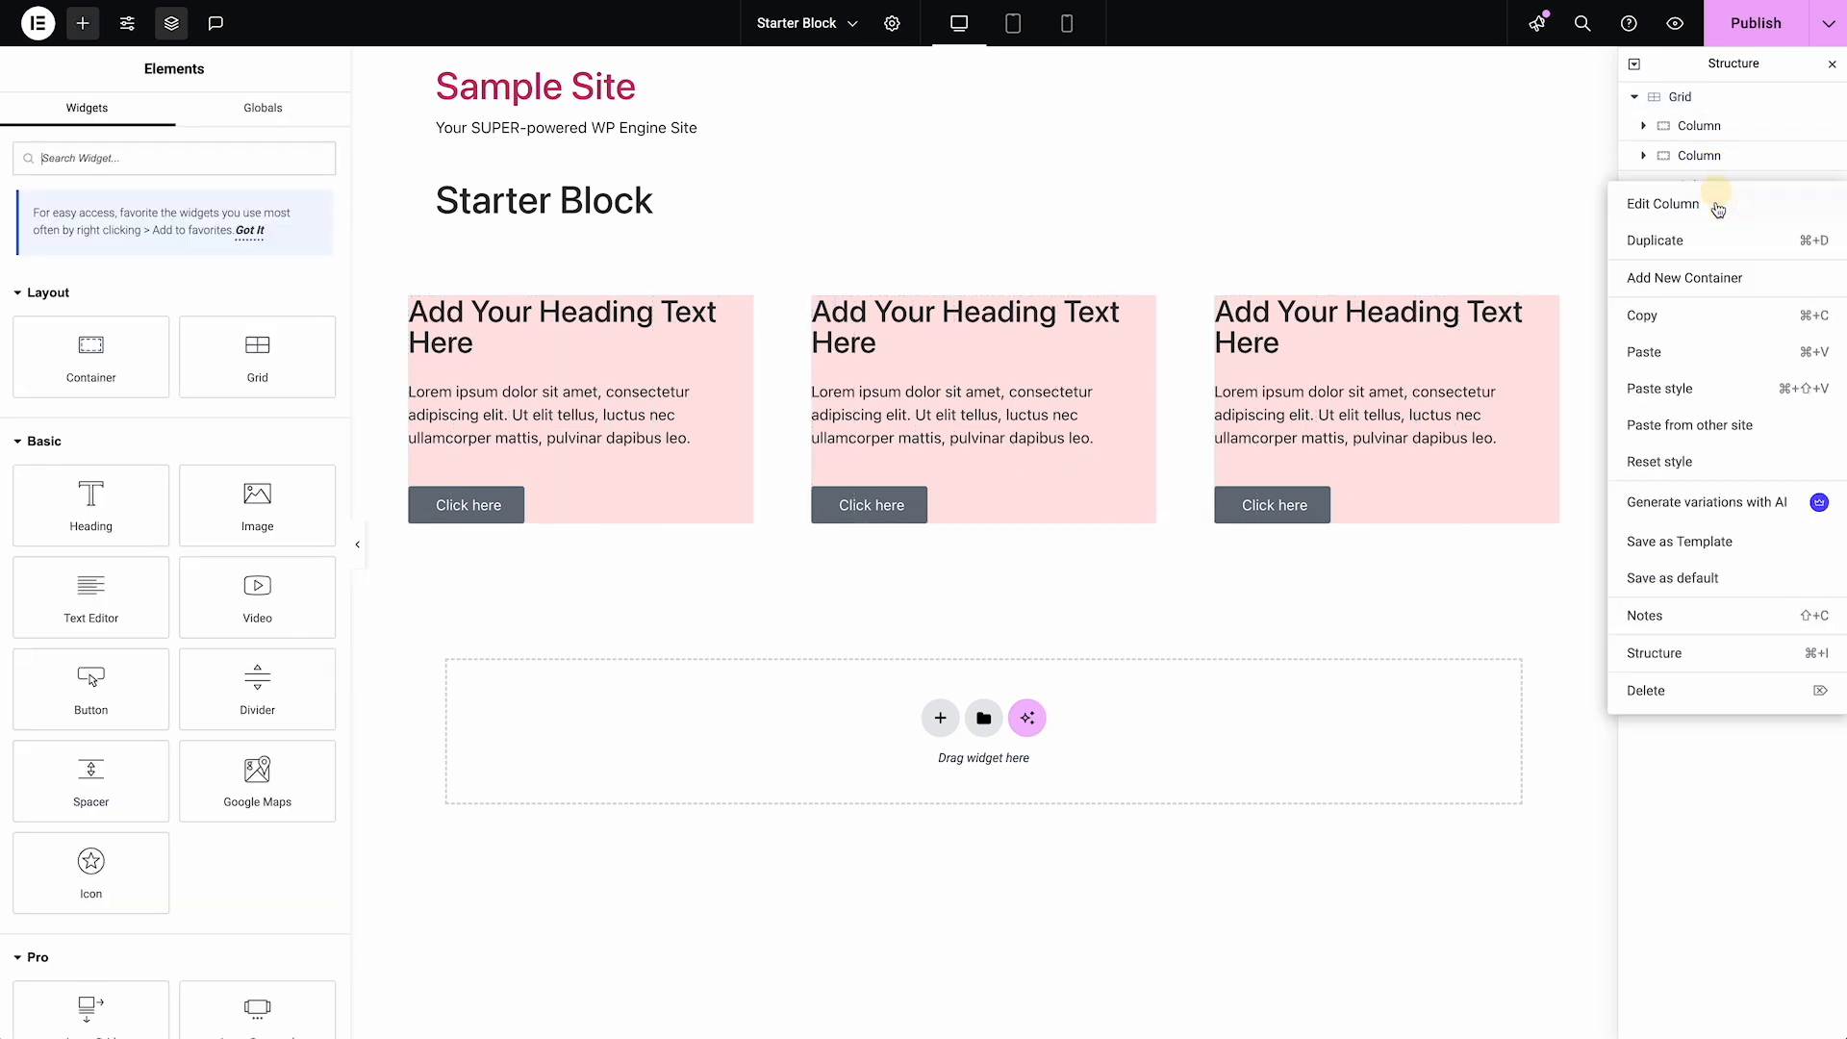
pyautogui.click(1692, 242)
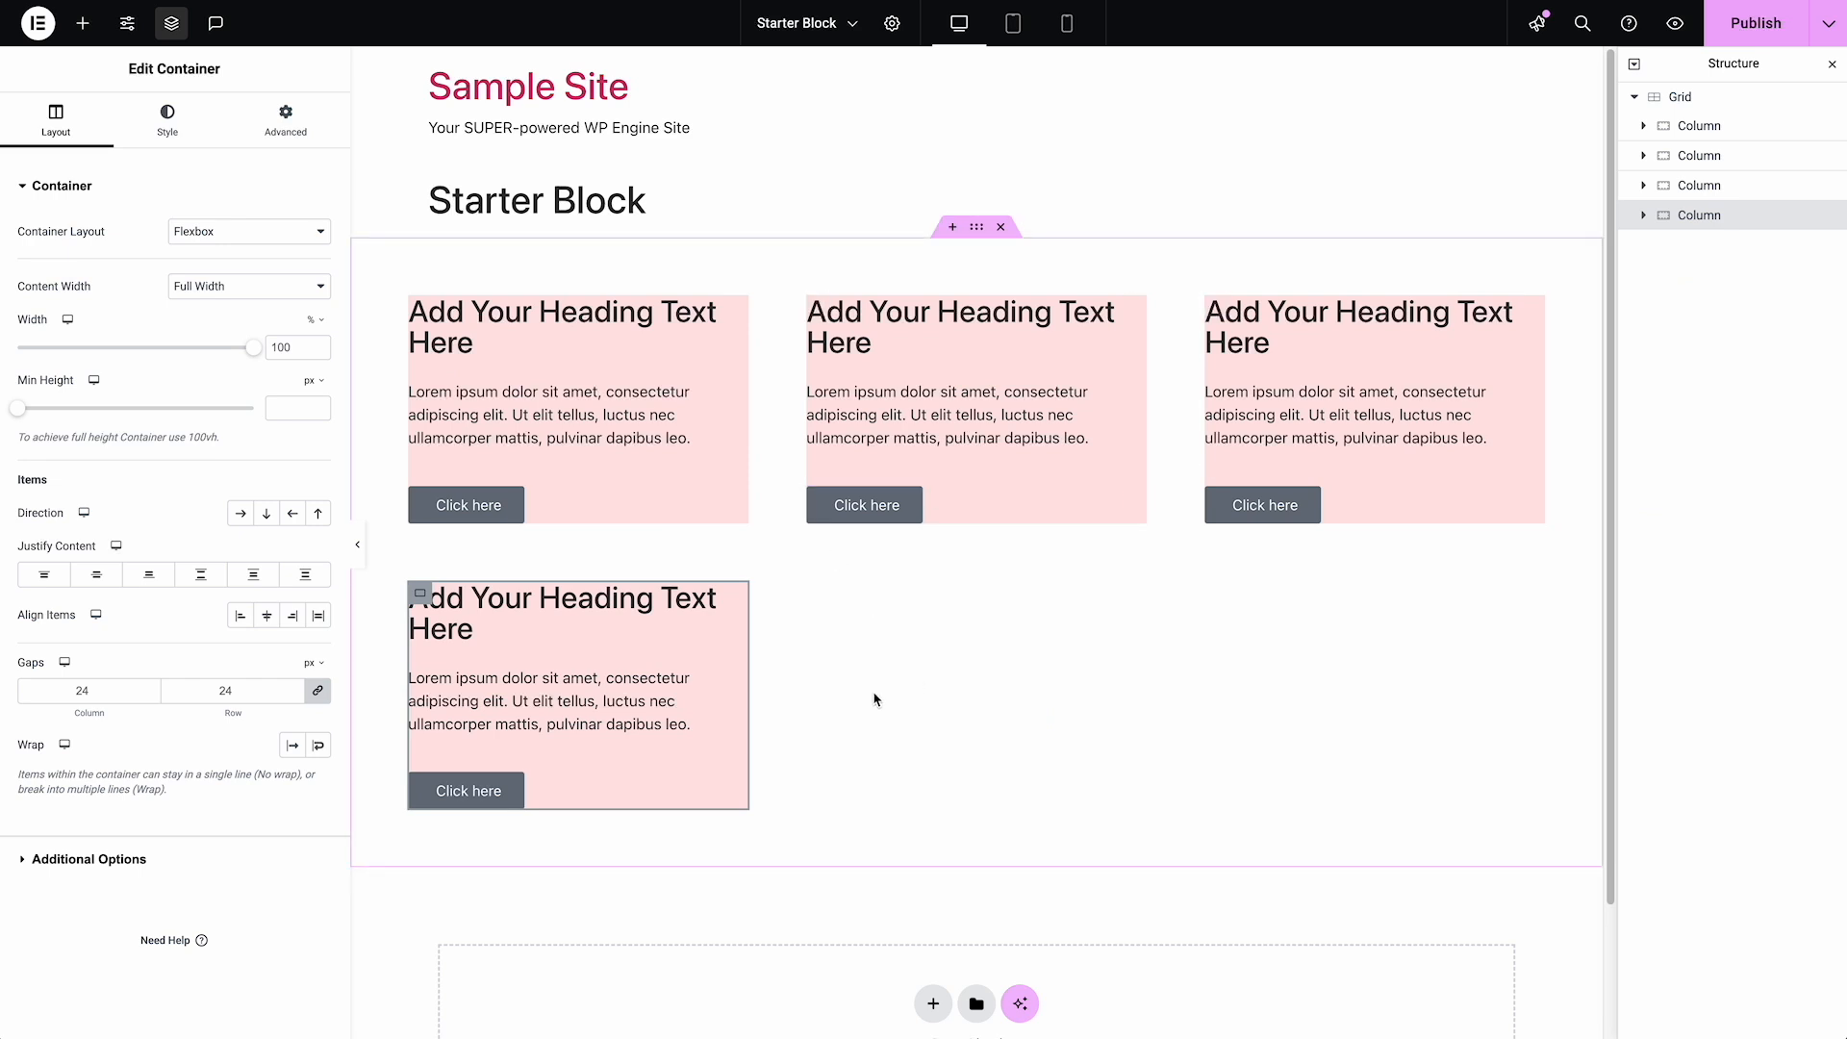
# Review the columns in the mobile preview, and open the first Column's layout settings back in the desktop view
pyautogui.click(1067, 25)
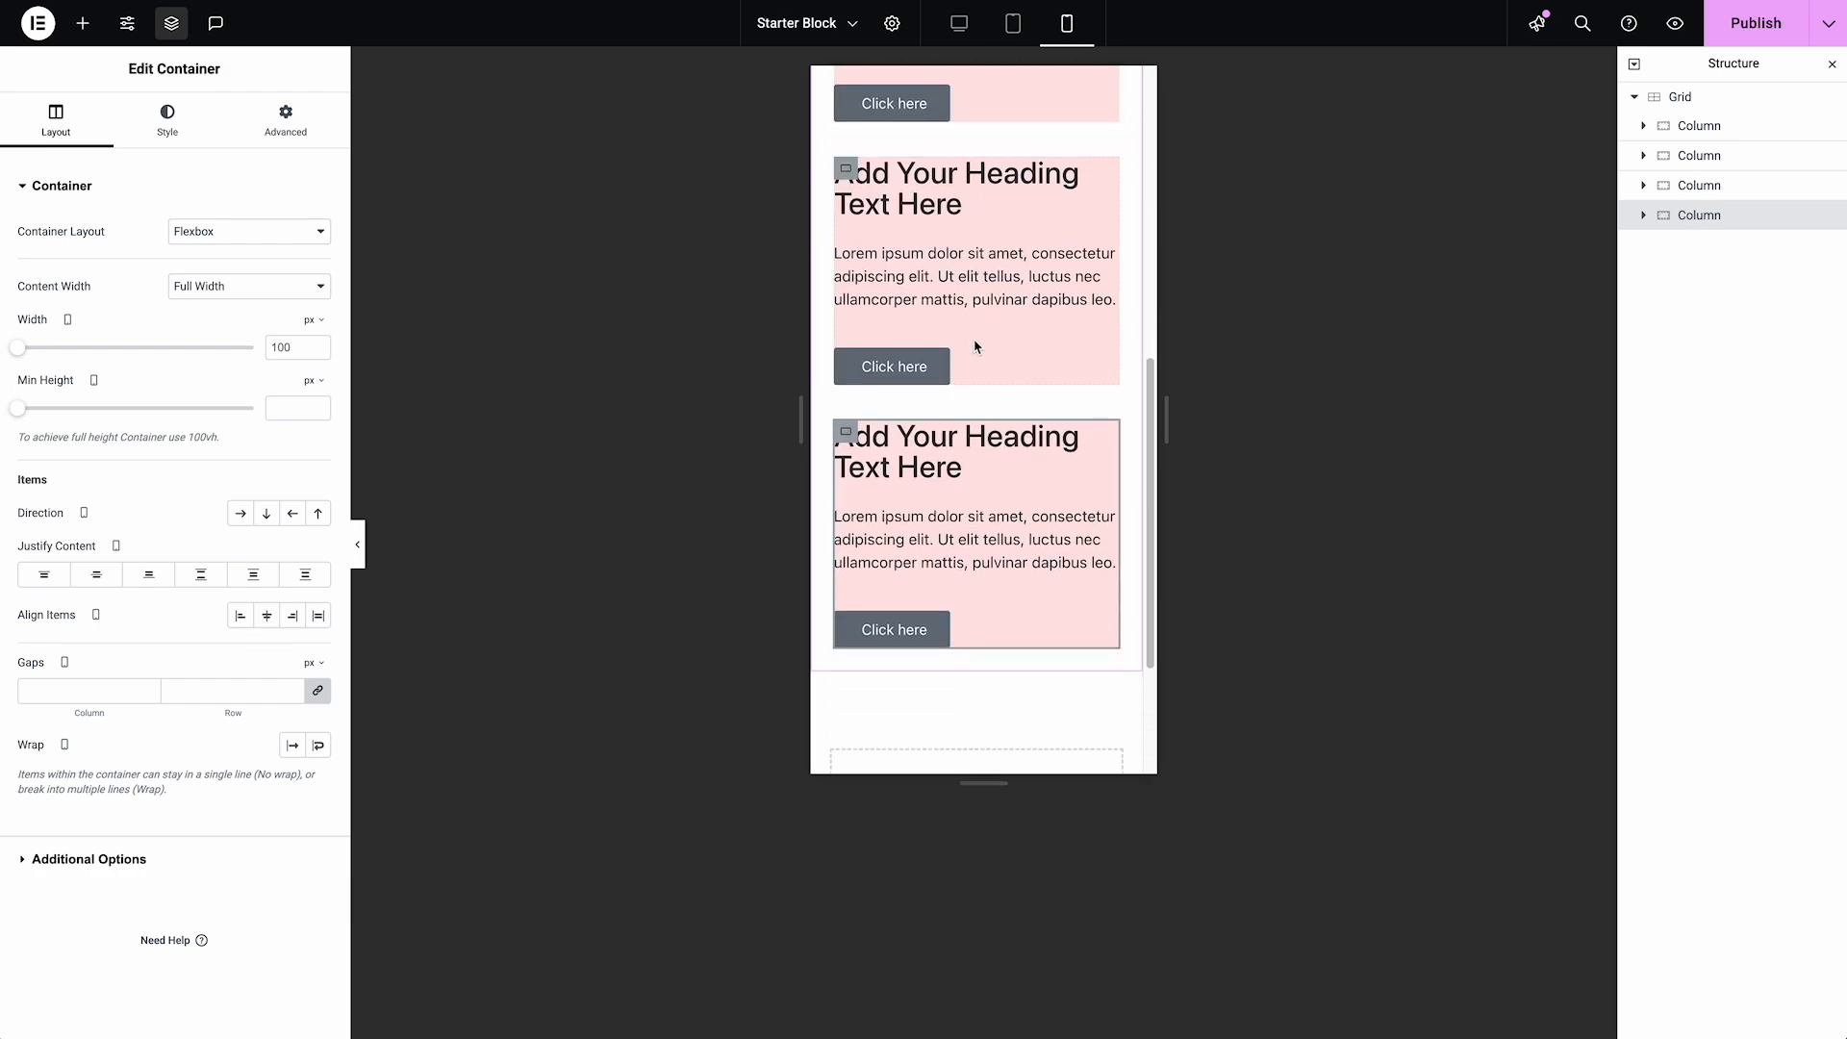
pyautogui.scroll(4, 980, 365)
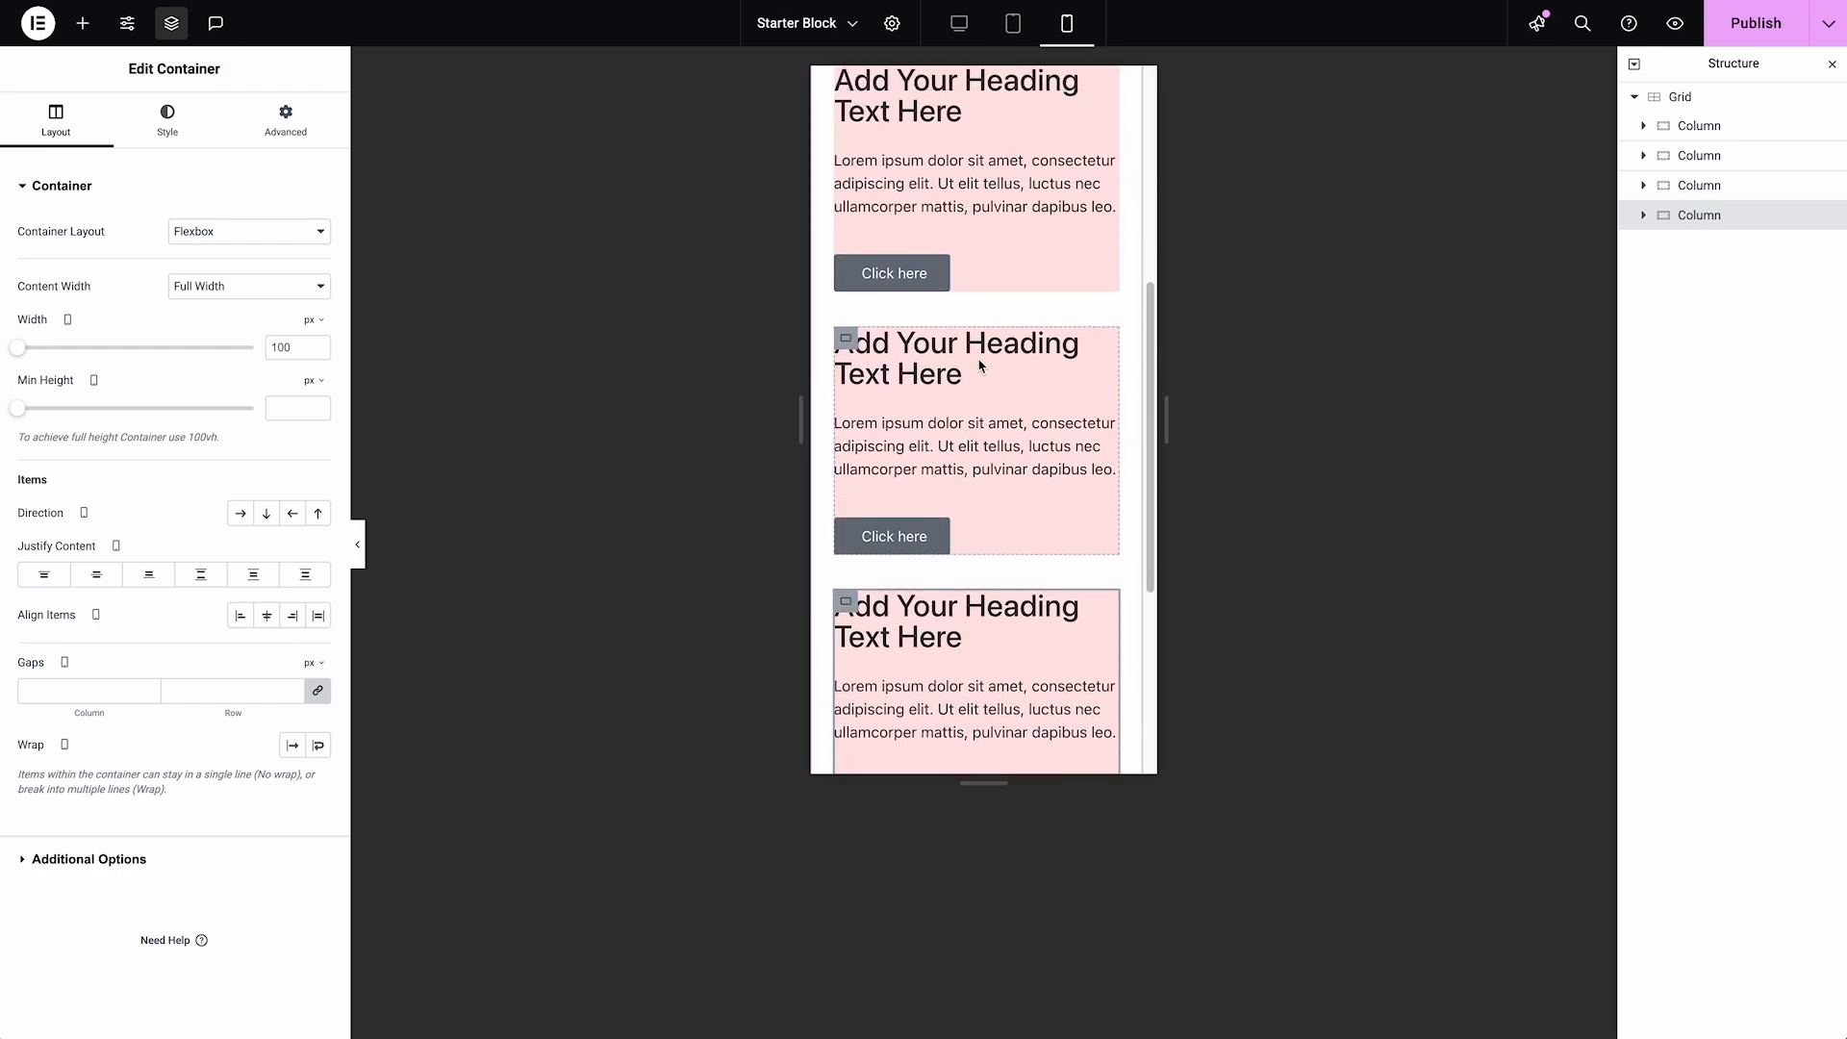
pyautogui.click(1708, 126)
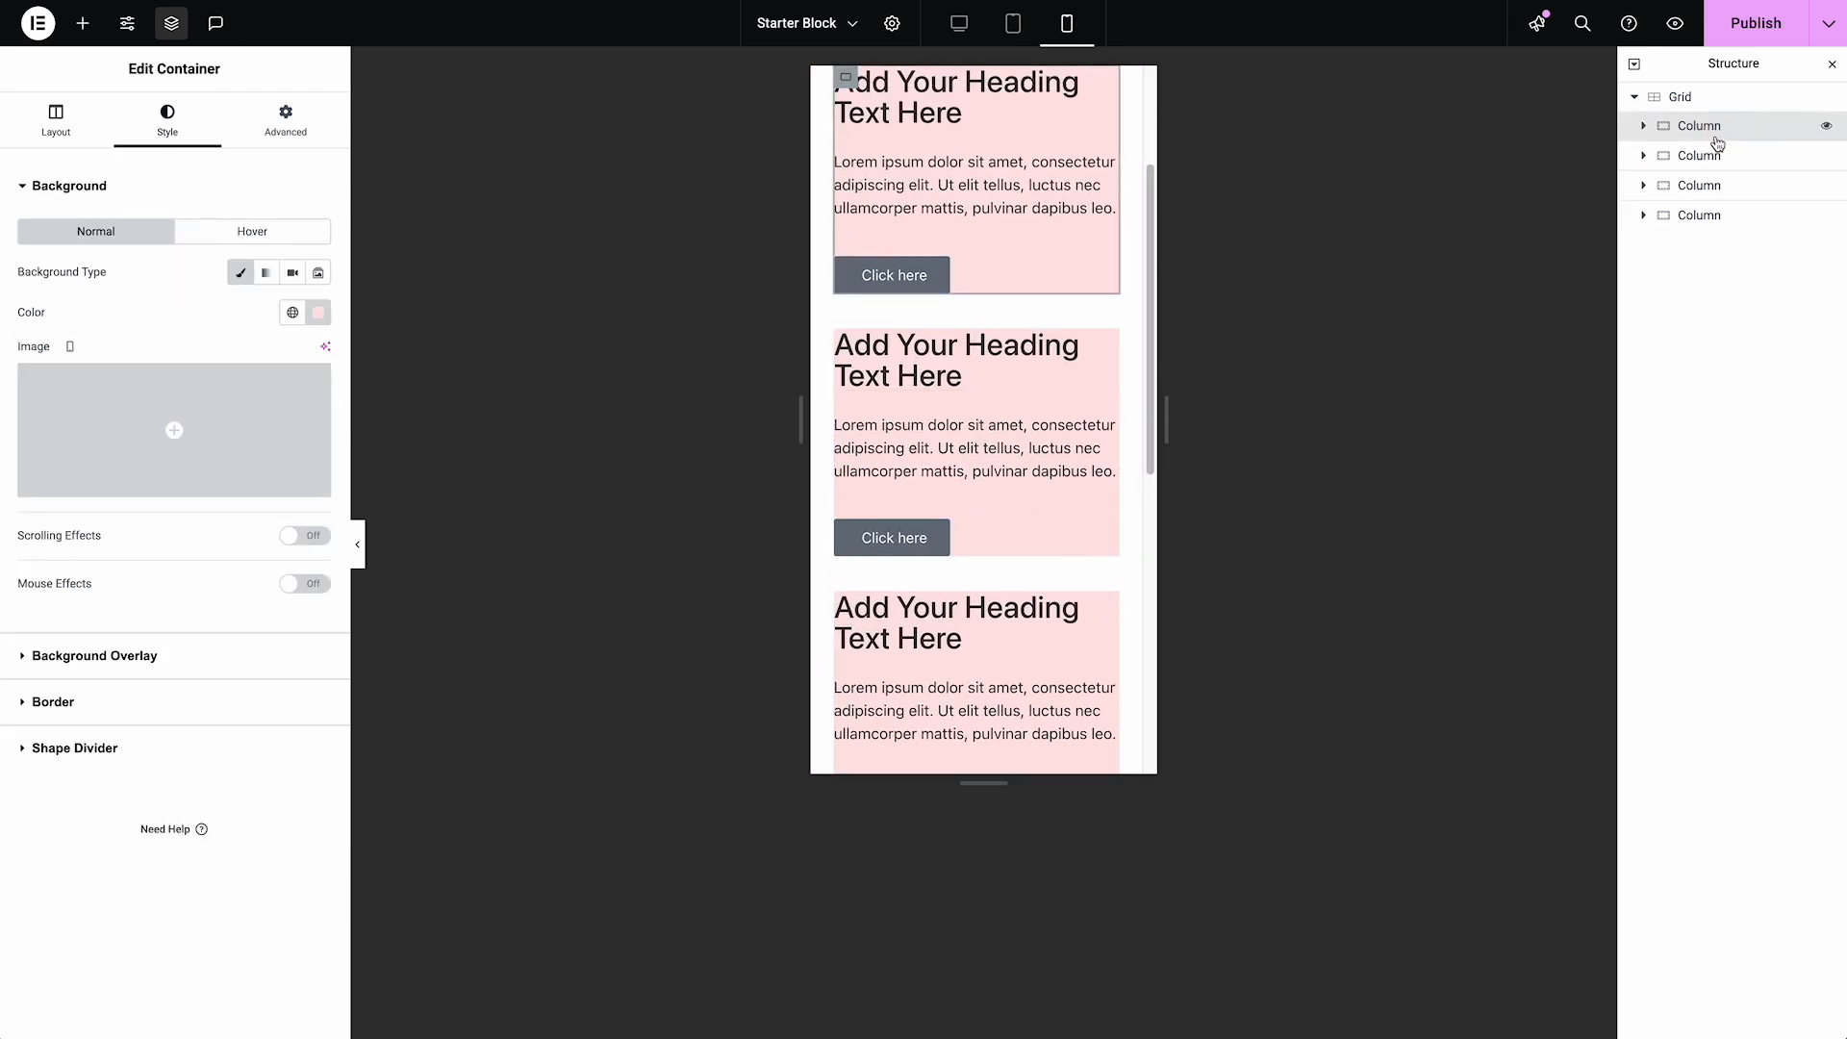
pyautogui.click(960, 23)
pyautogui.click(418, 307)
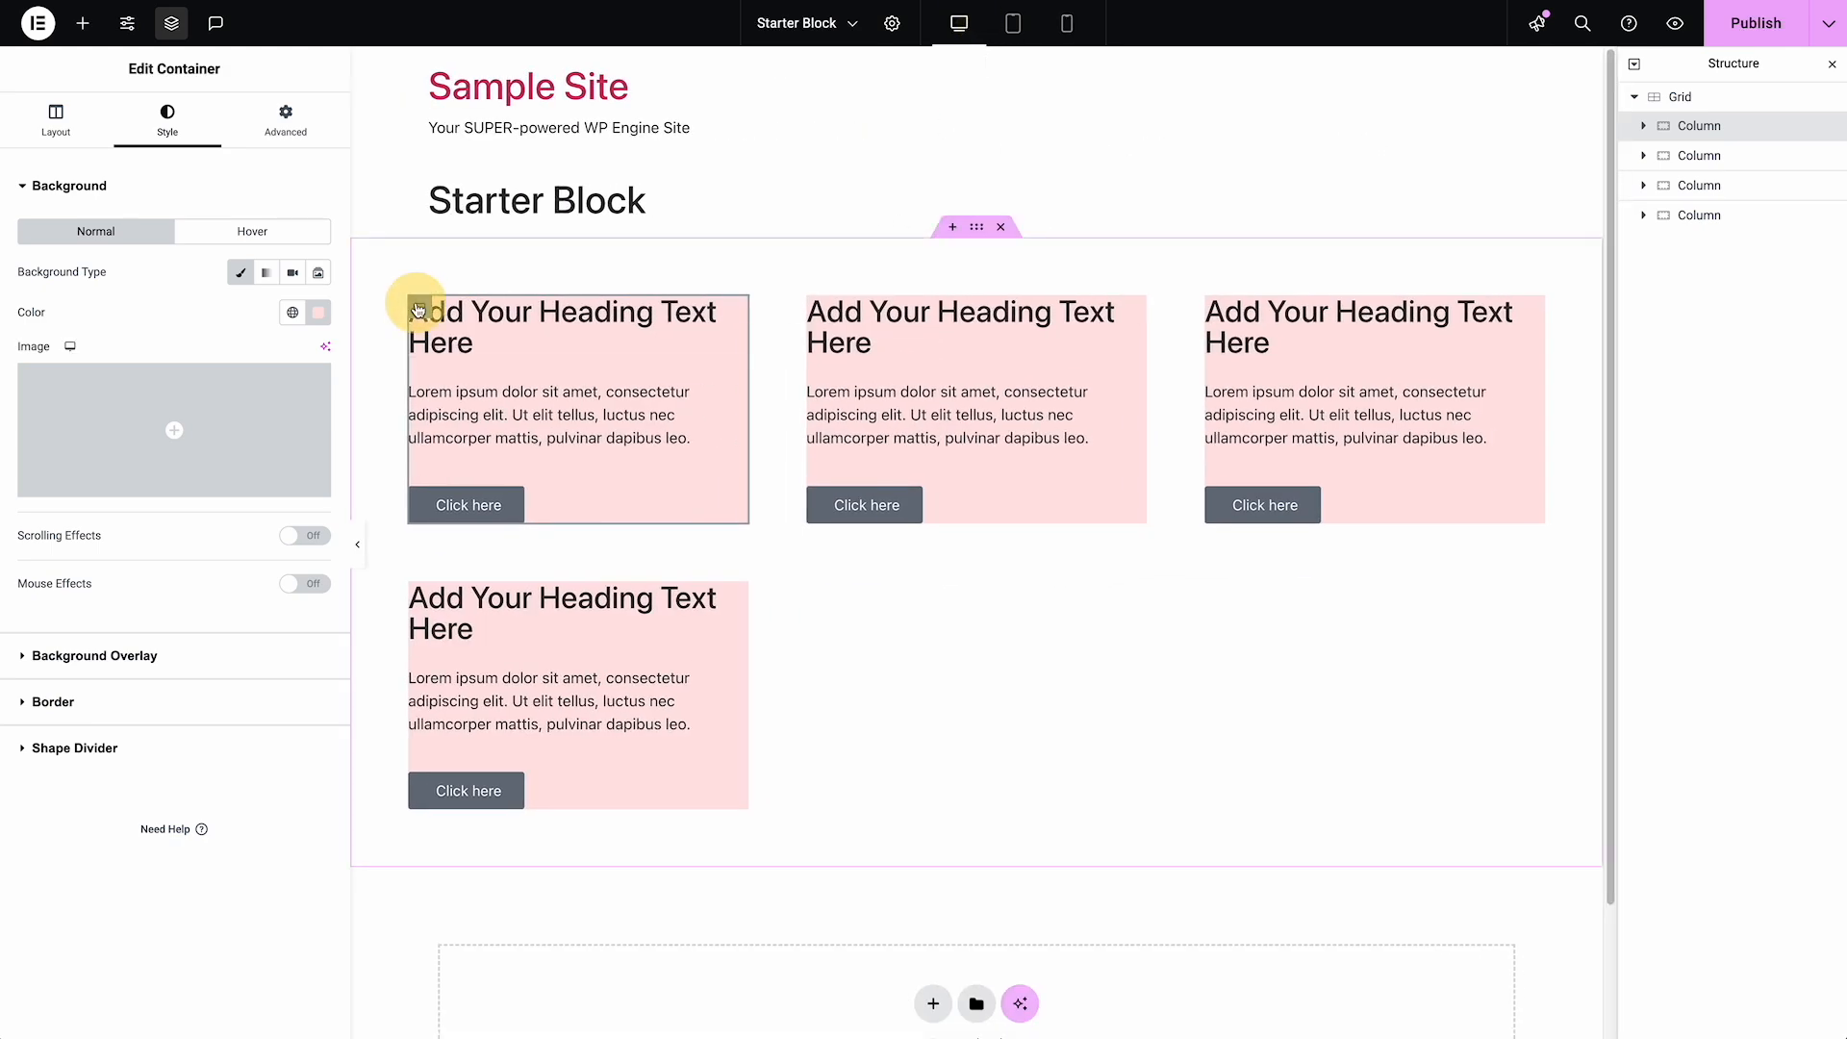
pyautogui.click(51, 134)
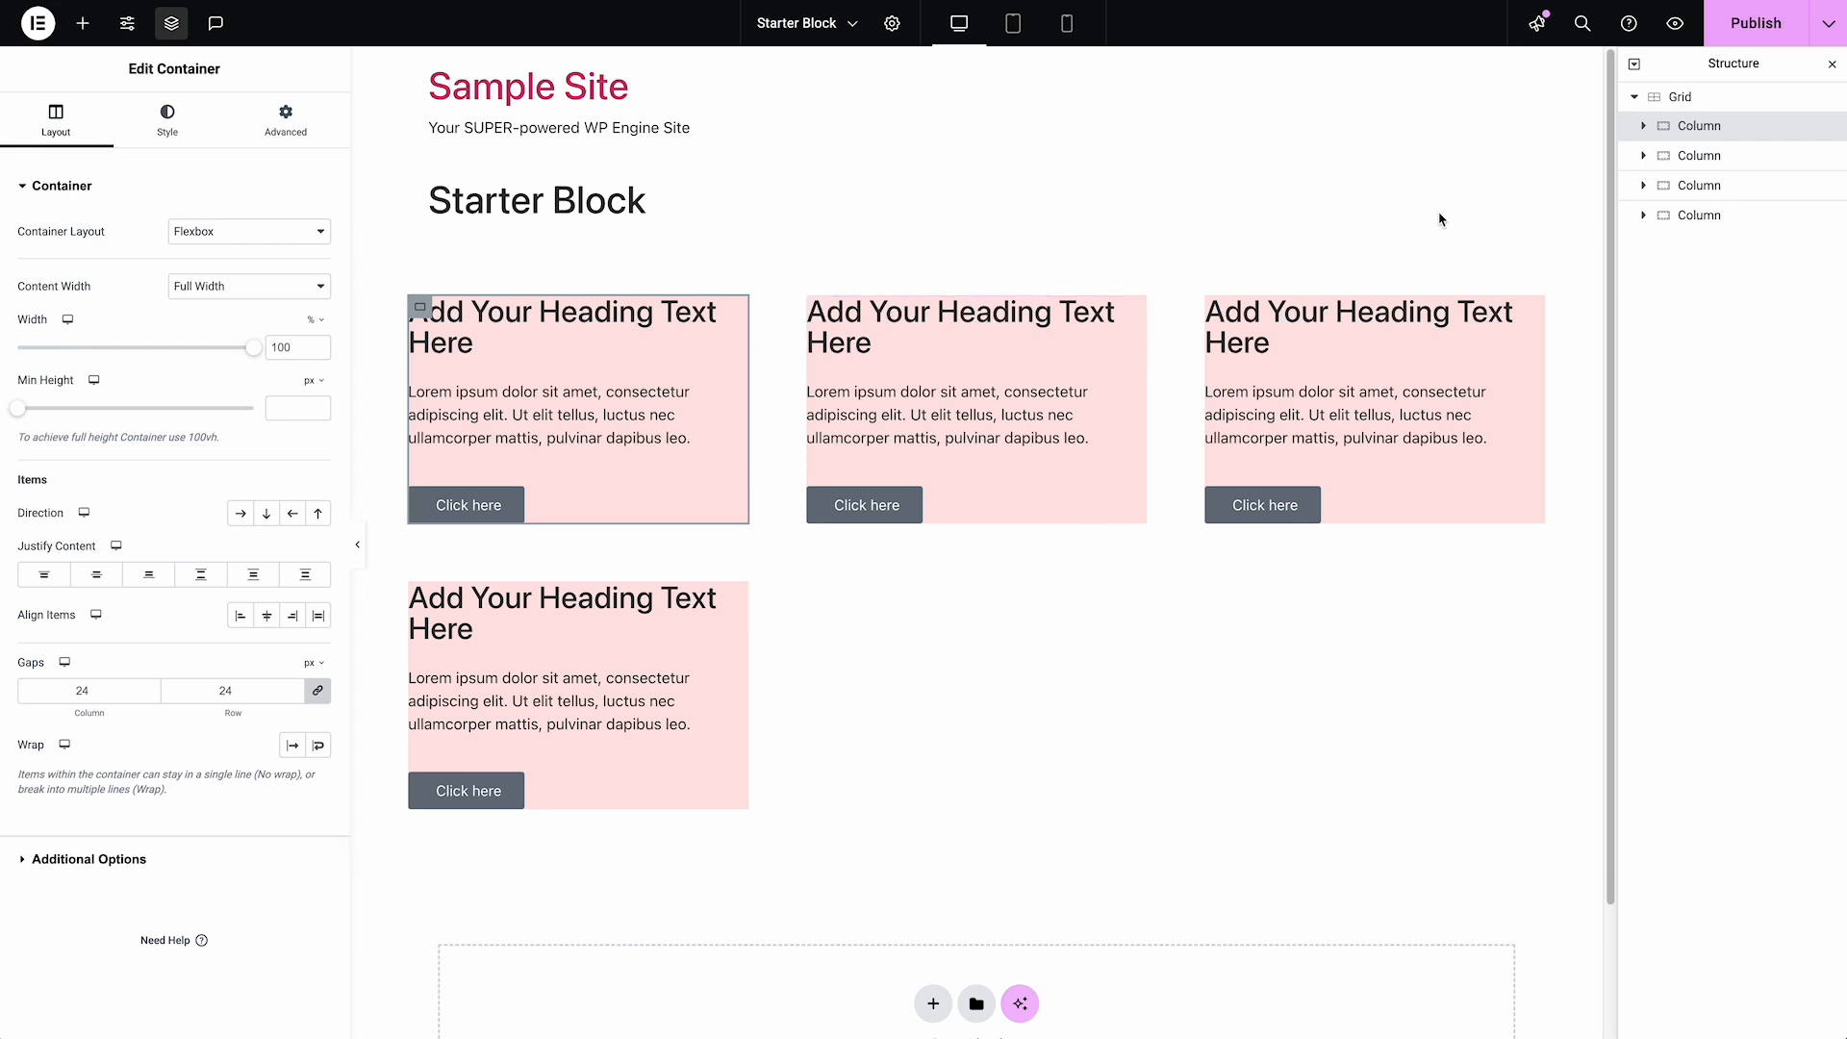
# Set the first Column's column and row gaps to 12 px for desktop
pyautogui.click(1666, 102)
pyautogui.click(1693, 125)
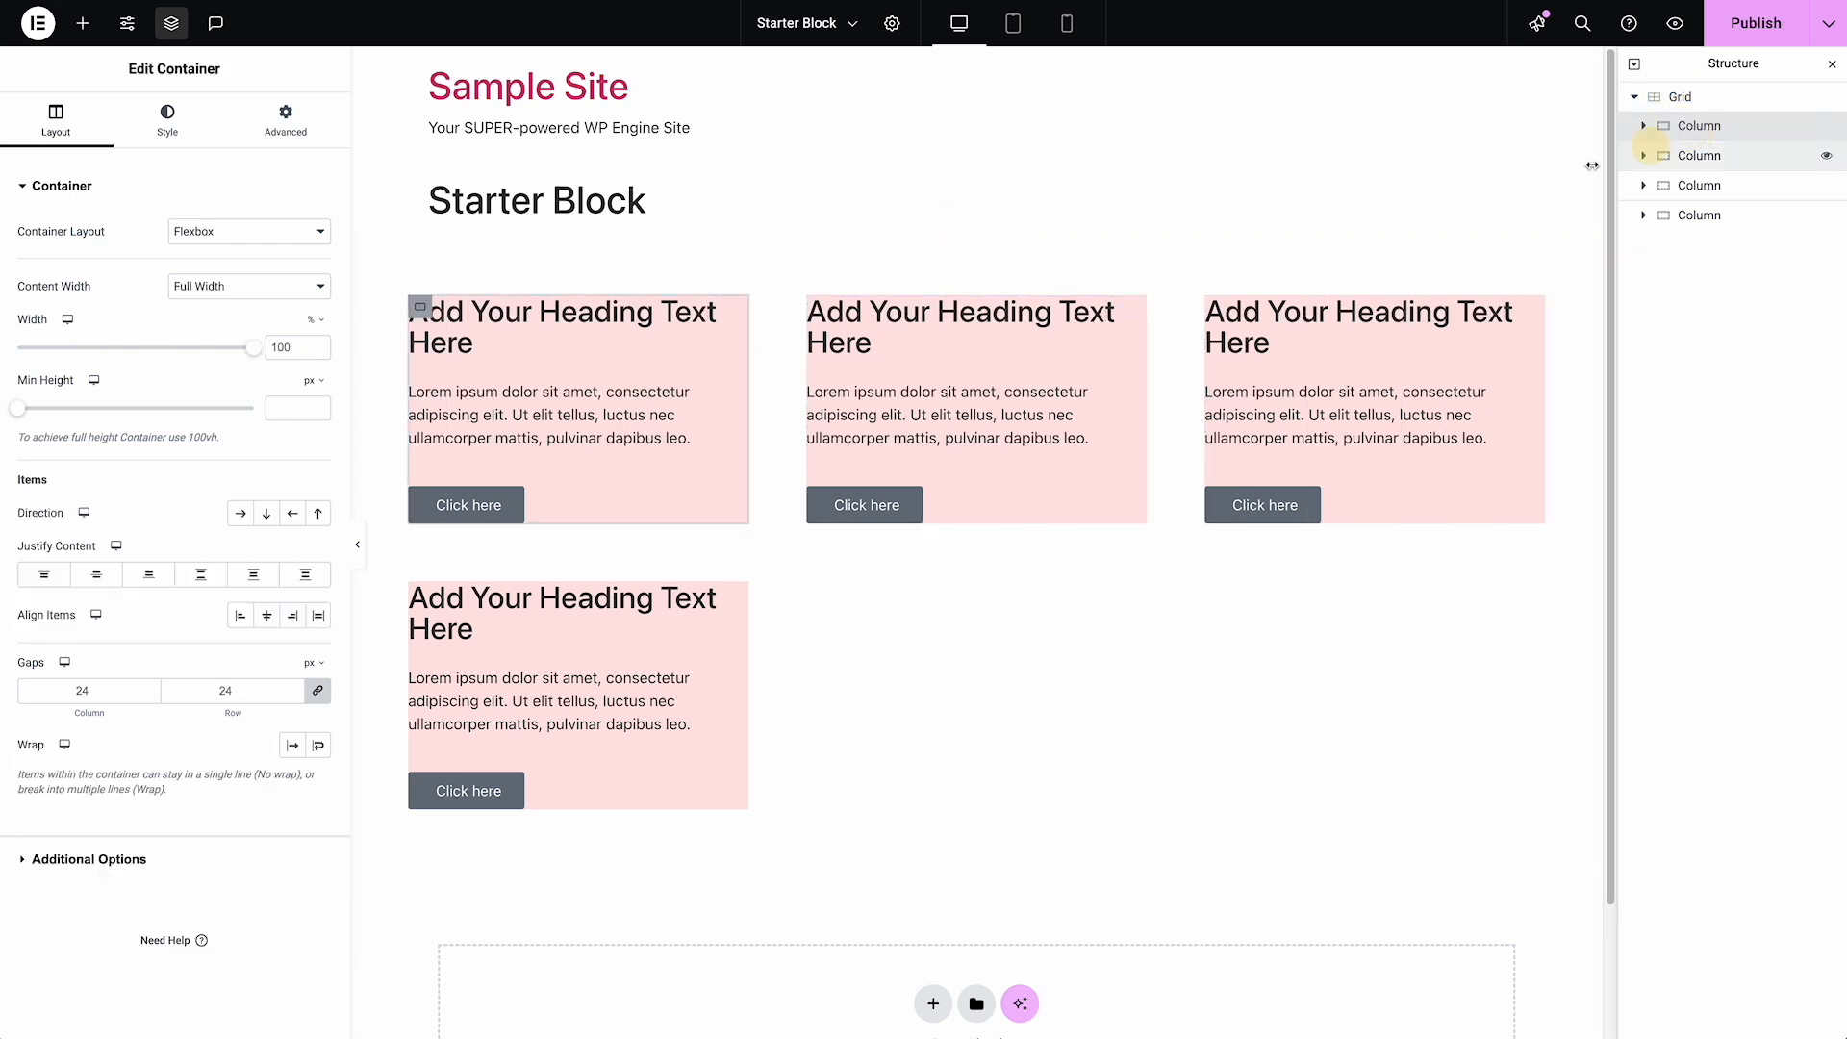
pyautogui.click(248, 695)
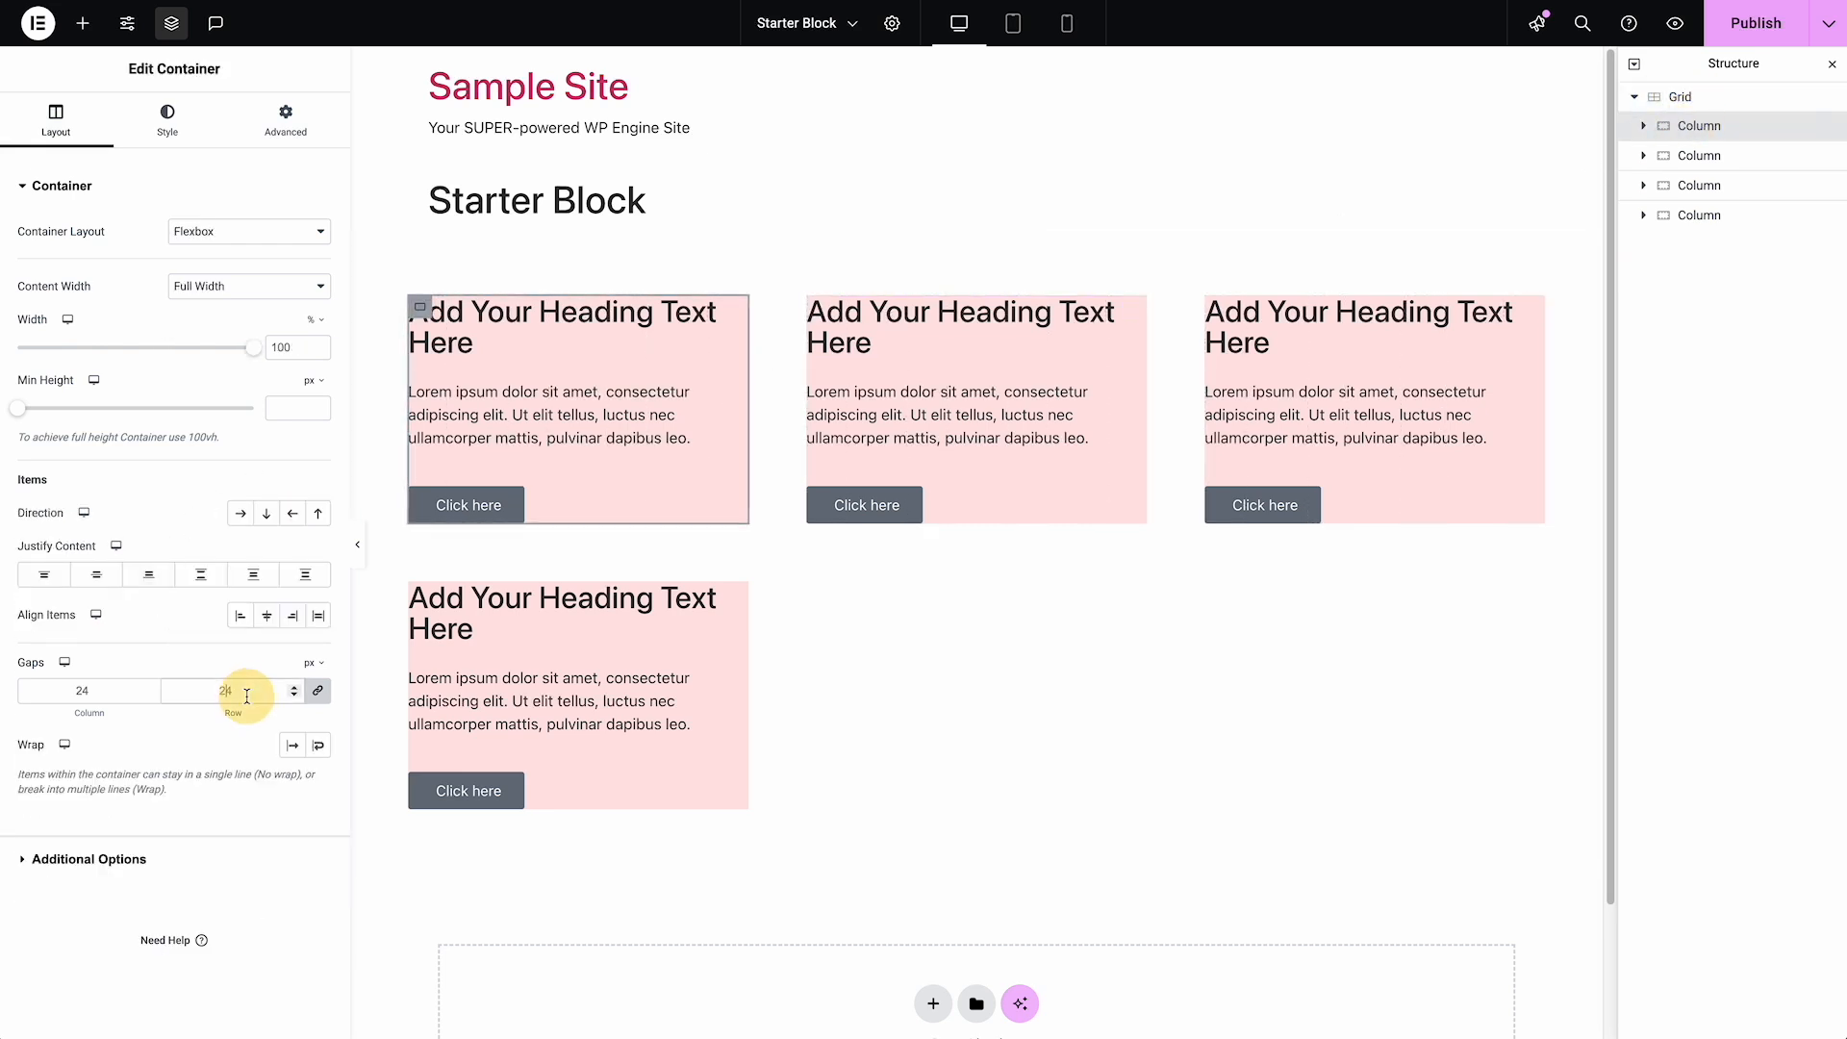
pyautogui.write('12')
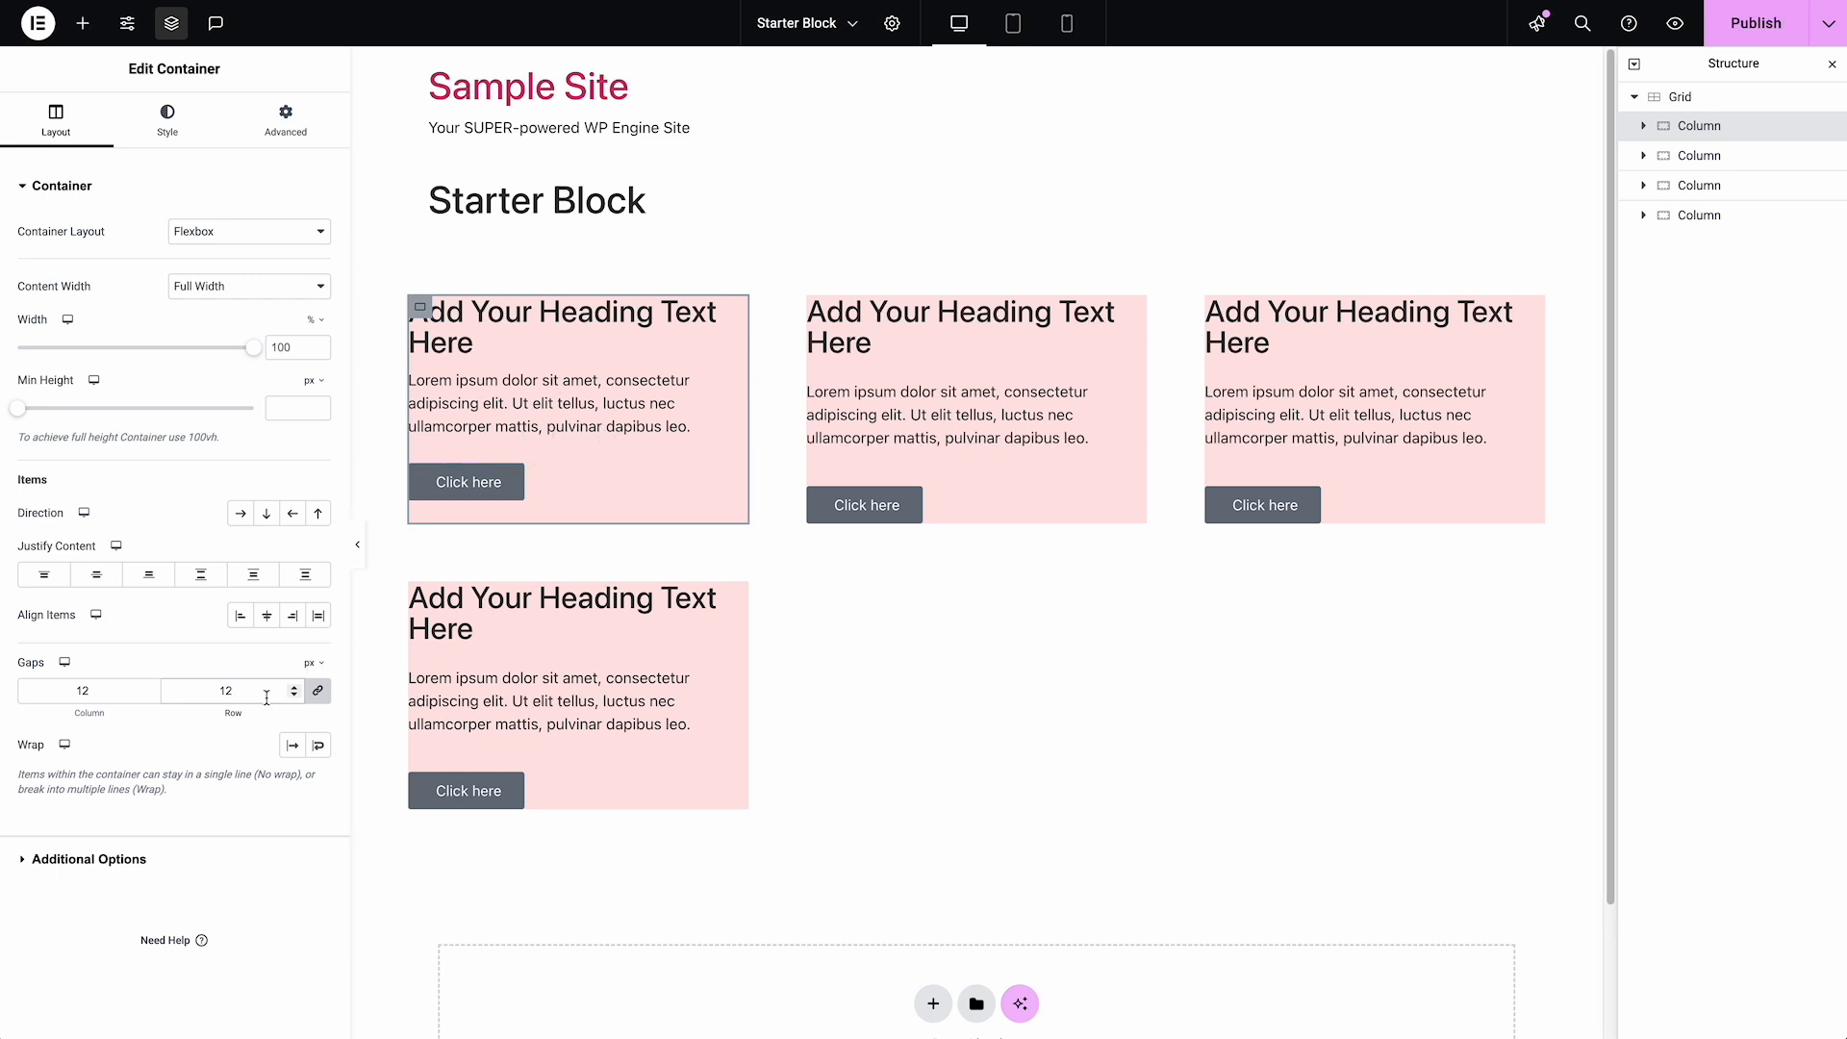
# Set the first Column's column and row gaps to 8 px for the tablet breakpoint
pyautogui.click(1013, 23)
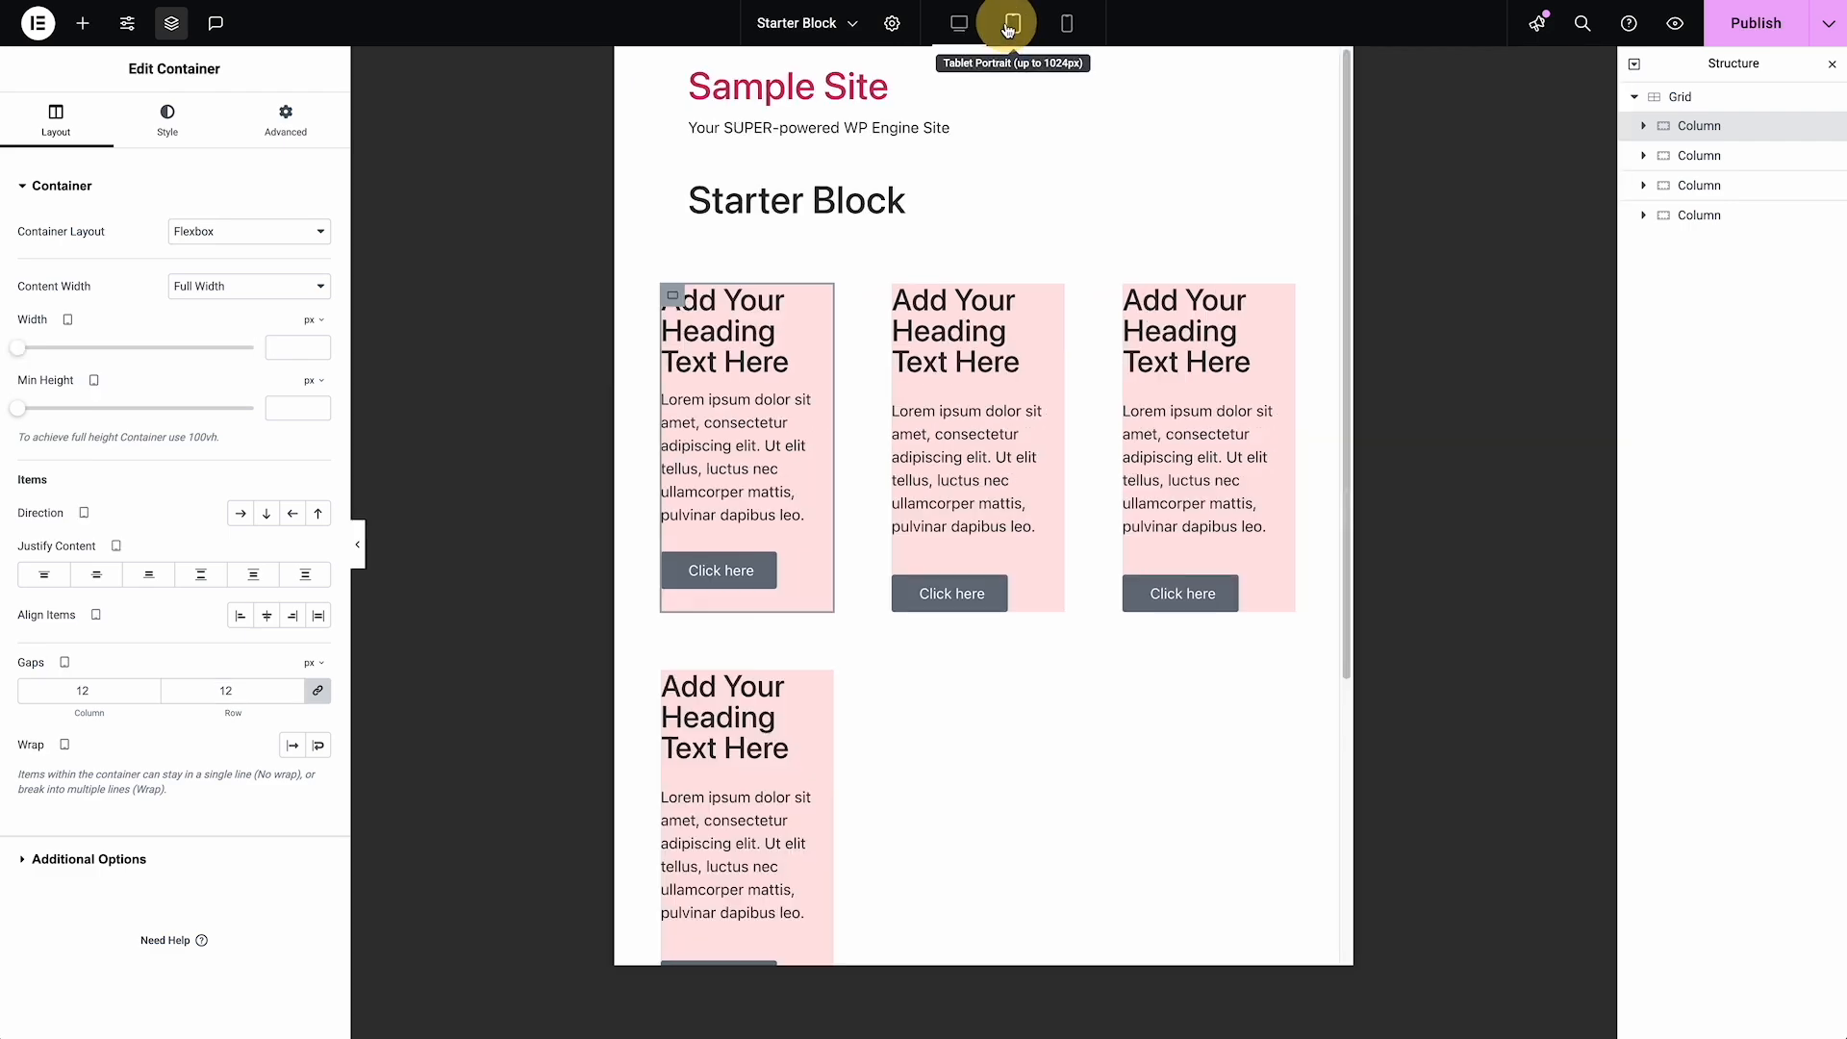
pyautogui.click(241, 690)
pyautogui.write('8')
pyautogui.press('BackSpace')
pyautogui.write('8')
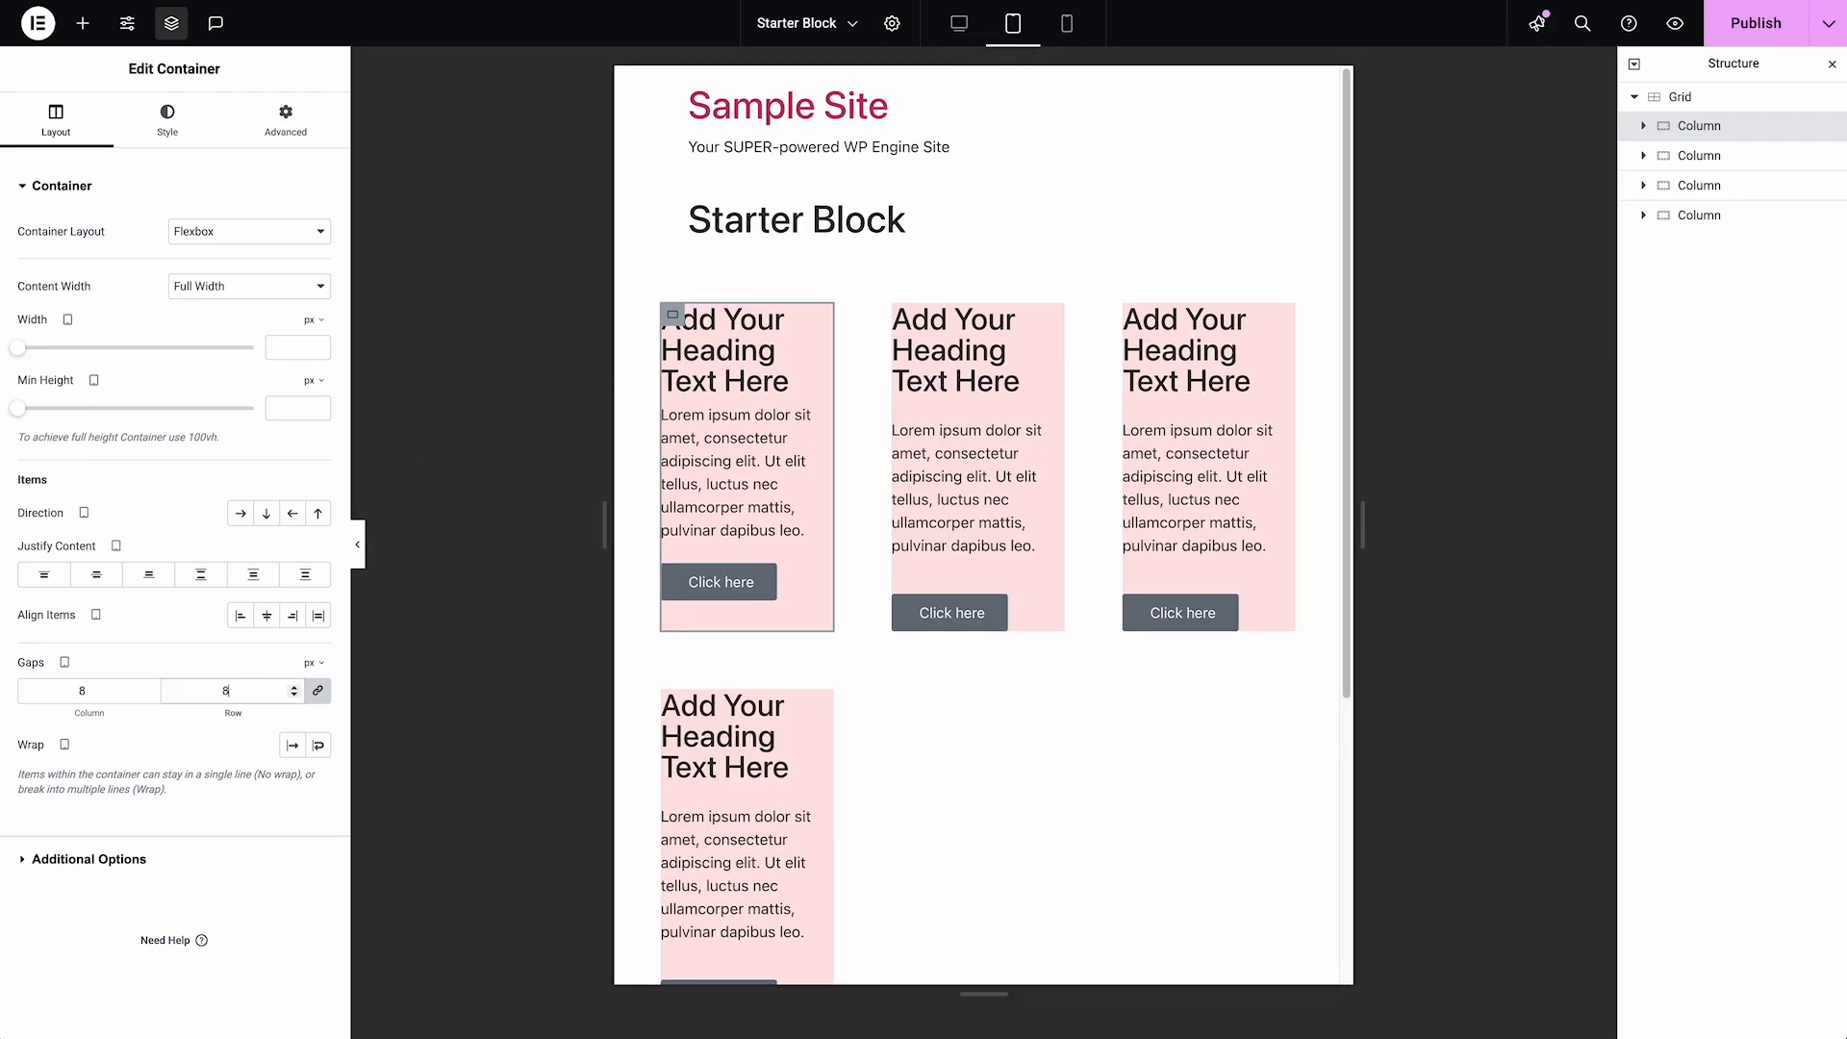
# Set the first Column's column and row gaps to 6 px for the mobile breakpoint
pyautogui.click(1068, 23)
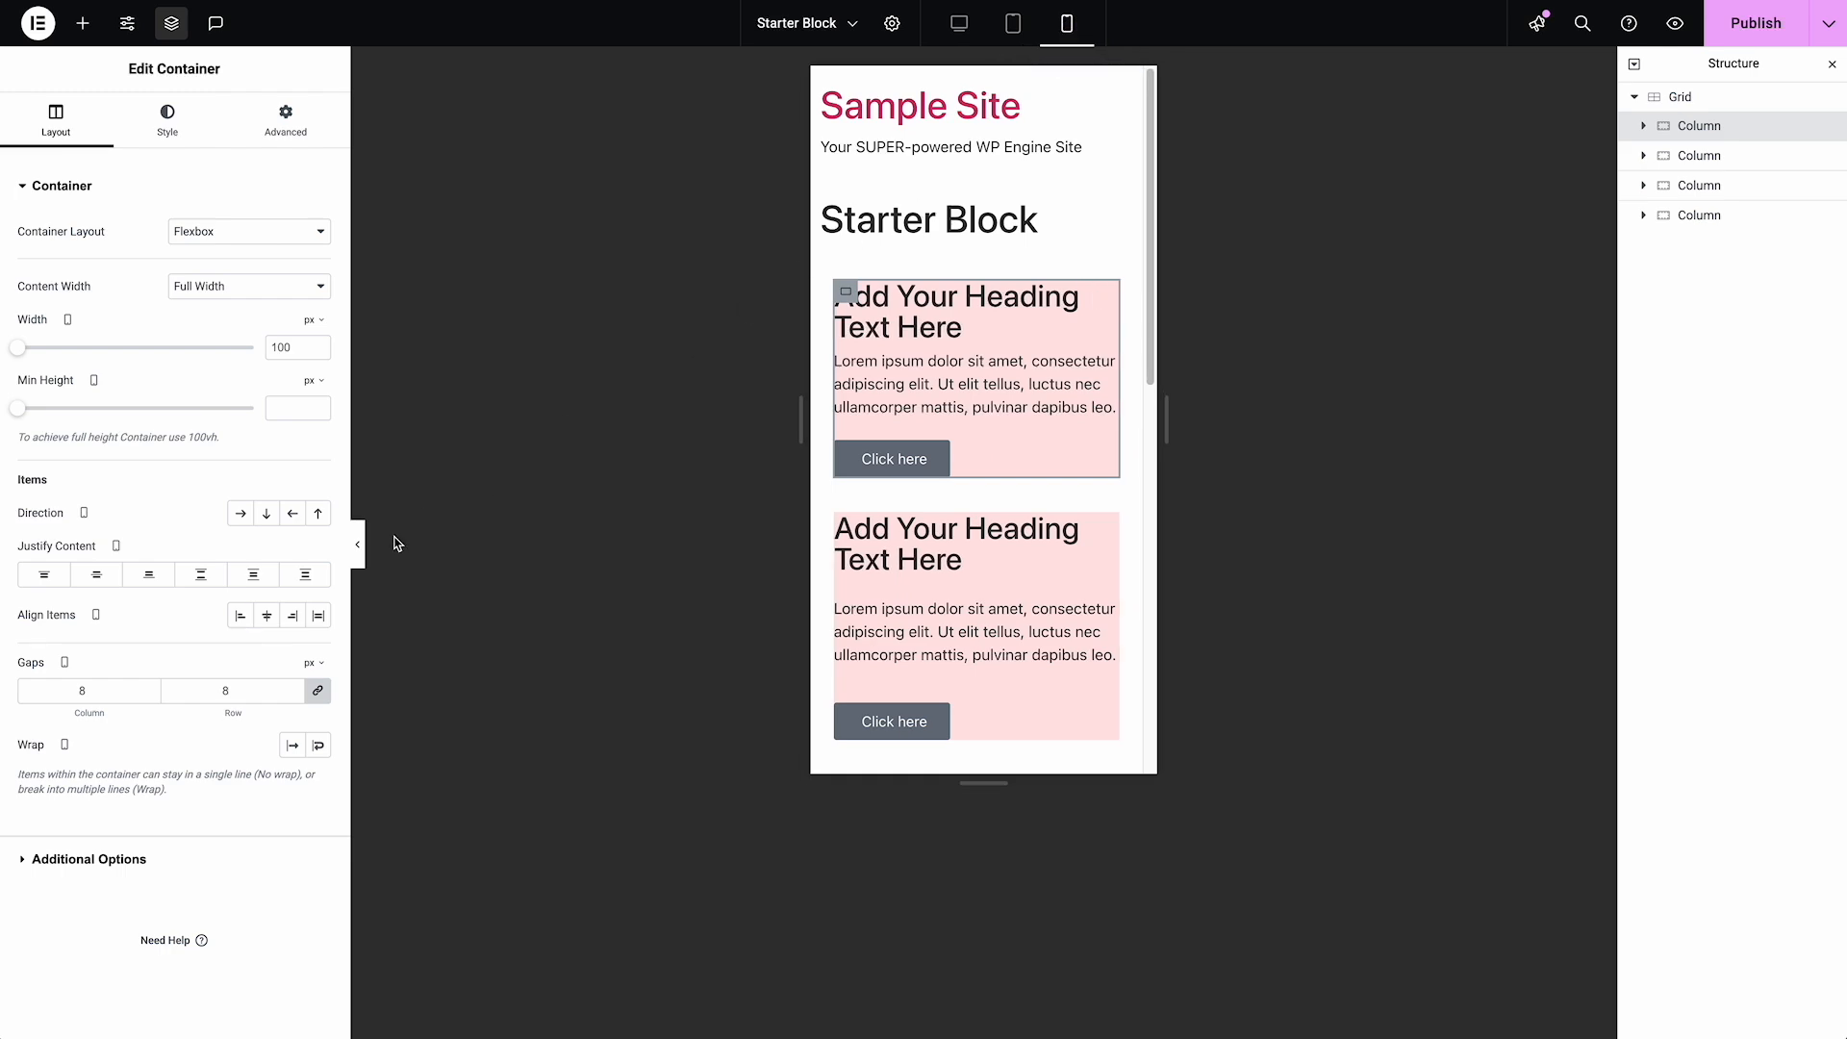
pyautogui.press('BackSpace')
pyautogui.write('6')
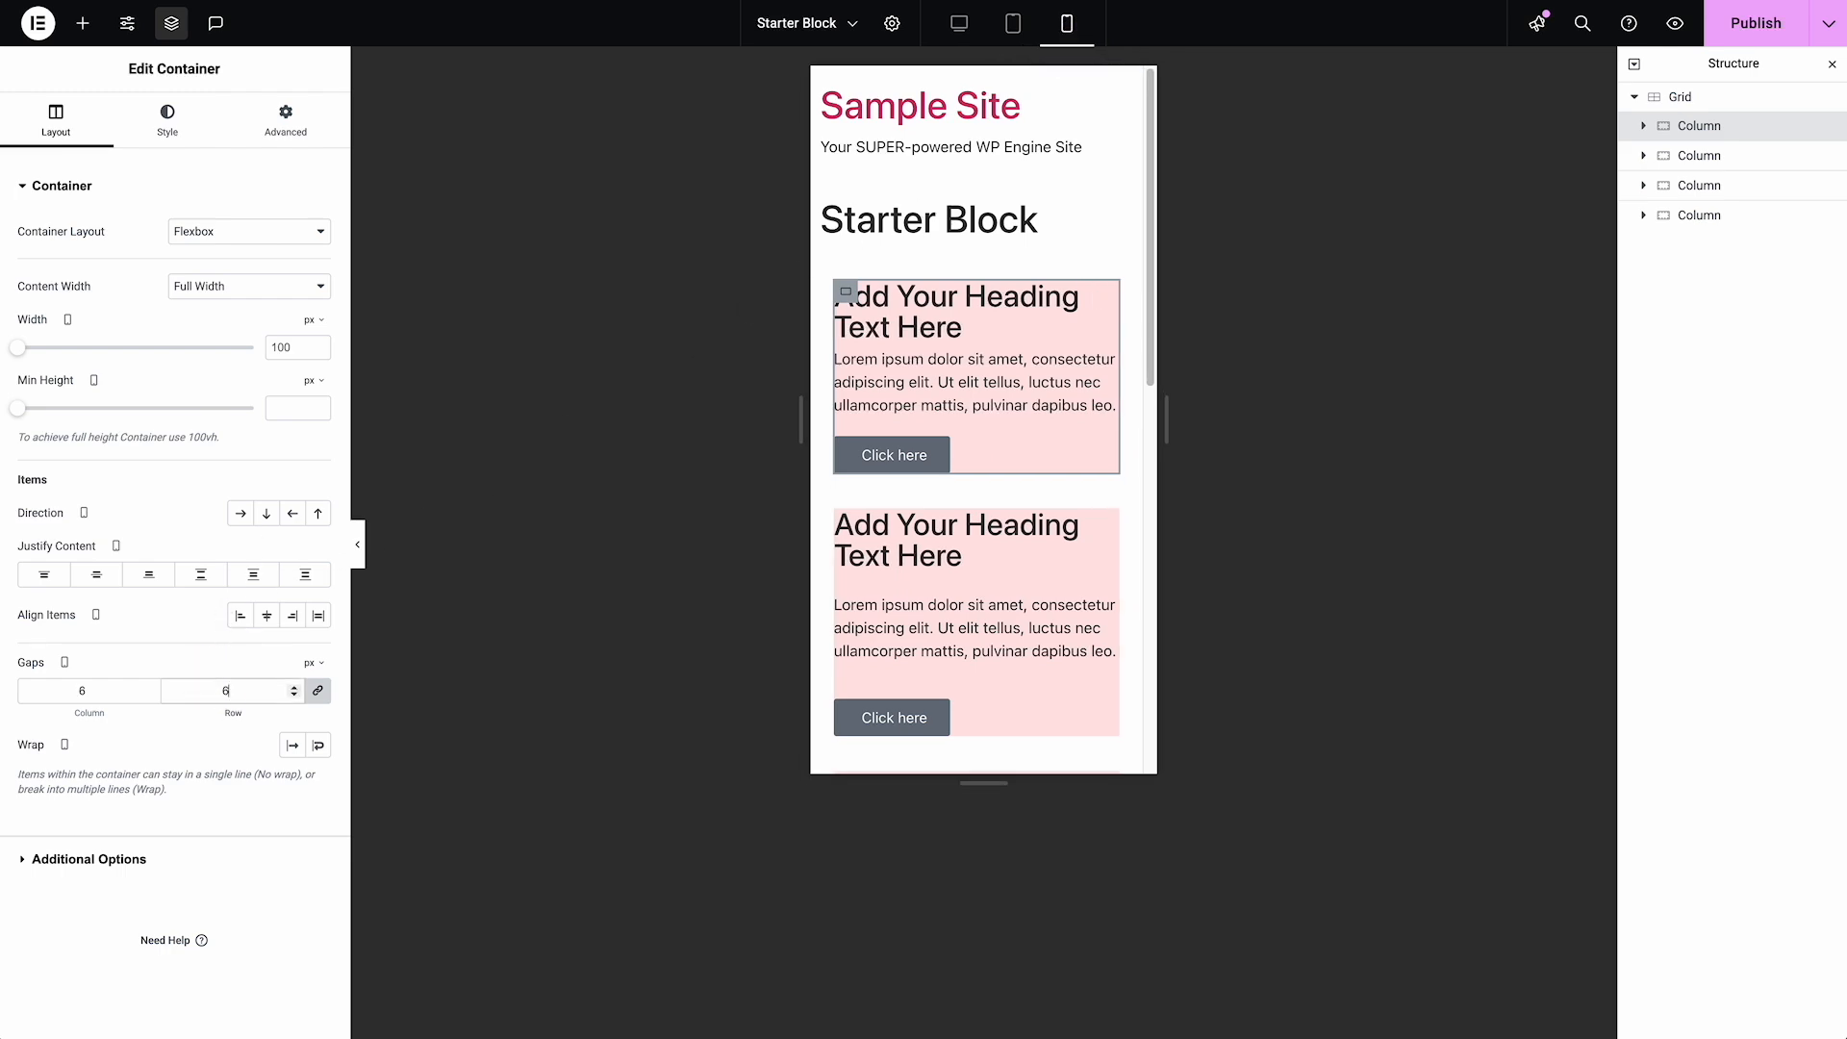
# In the desktop view, copy the first Column and paste its style onto the other three columns
pyautogui.click(962, 25)
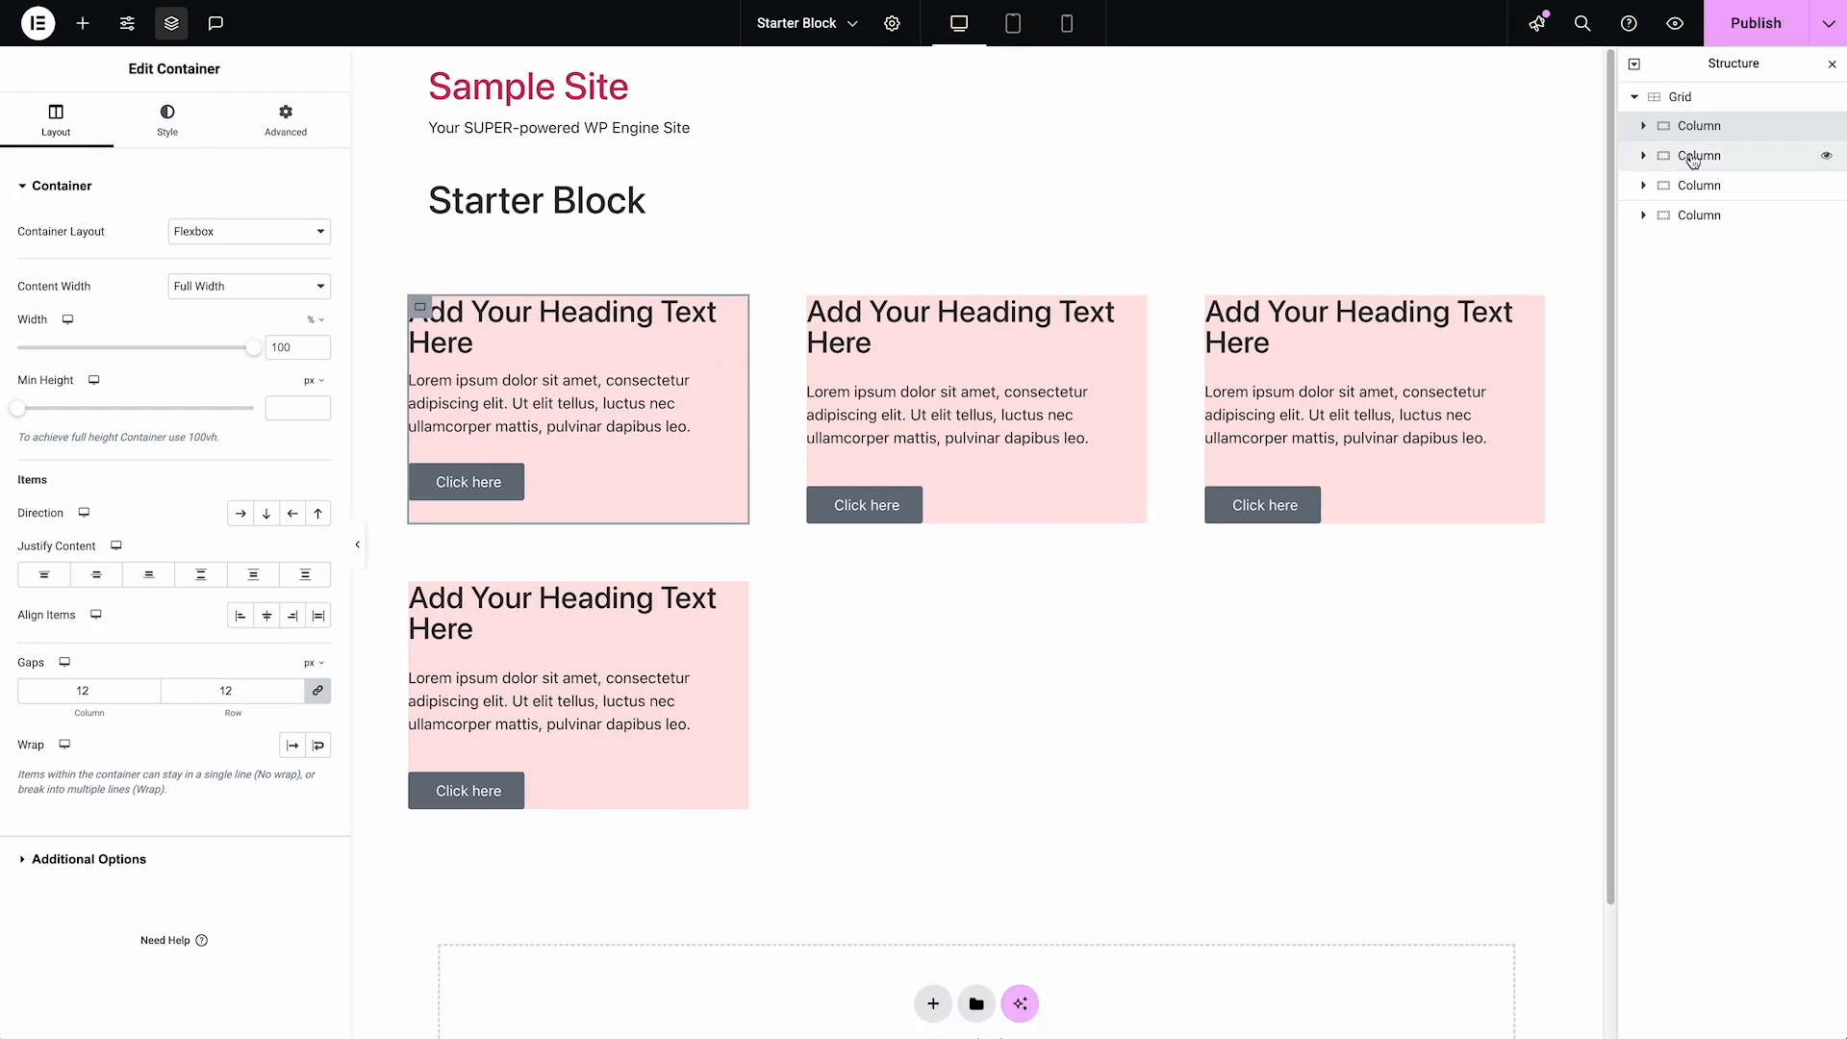
pyautogui.rightClick(1722, 131)
pyautogui.click(1698, 260)
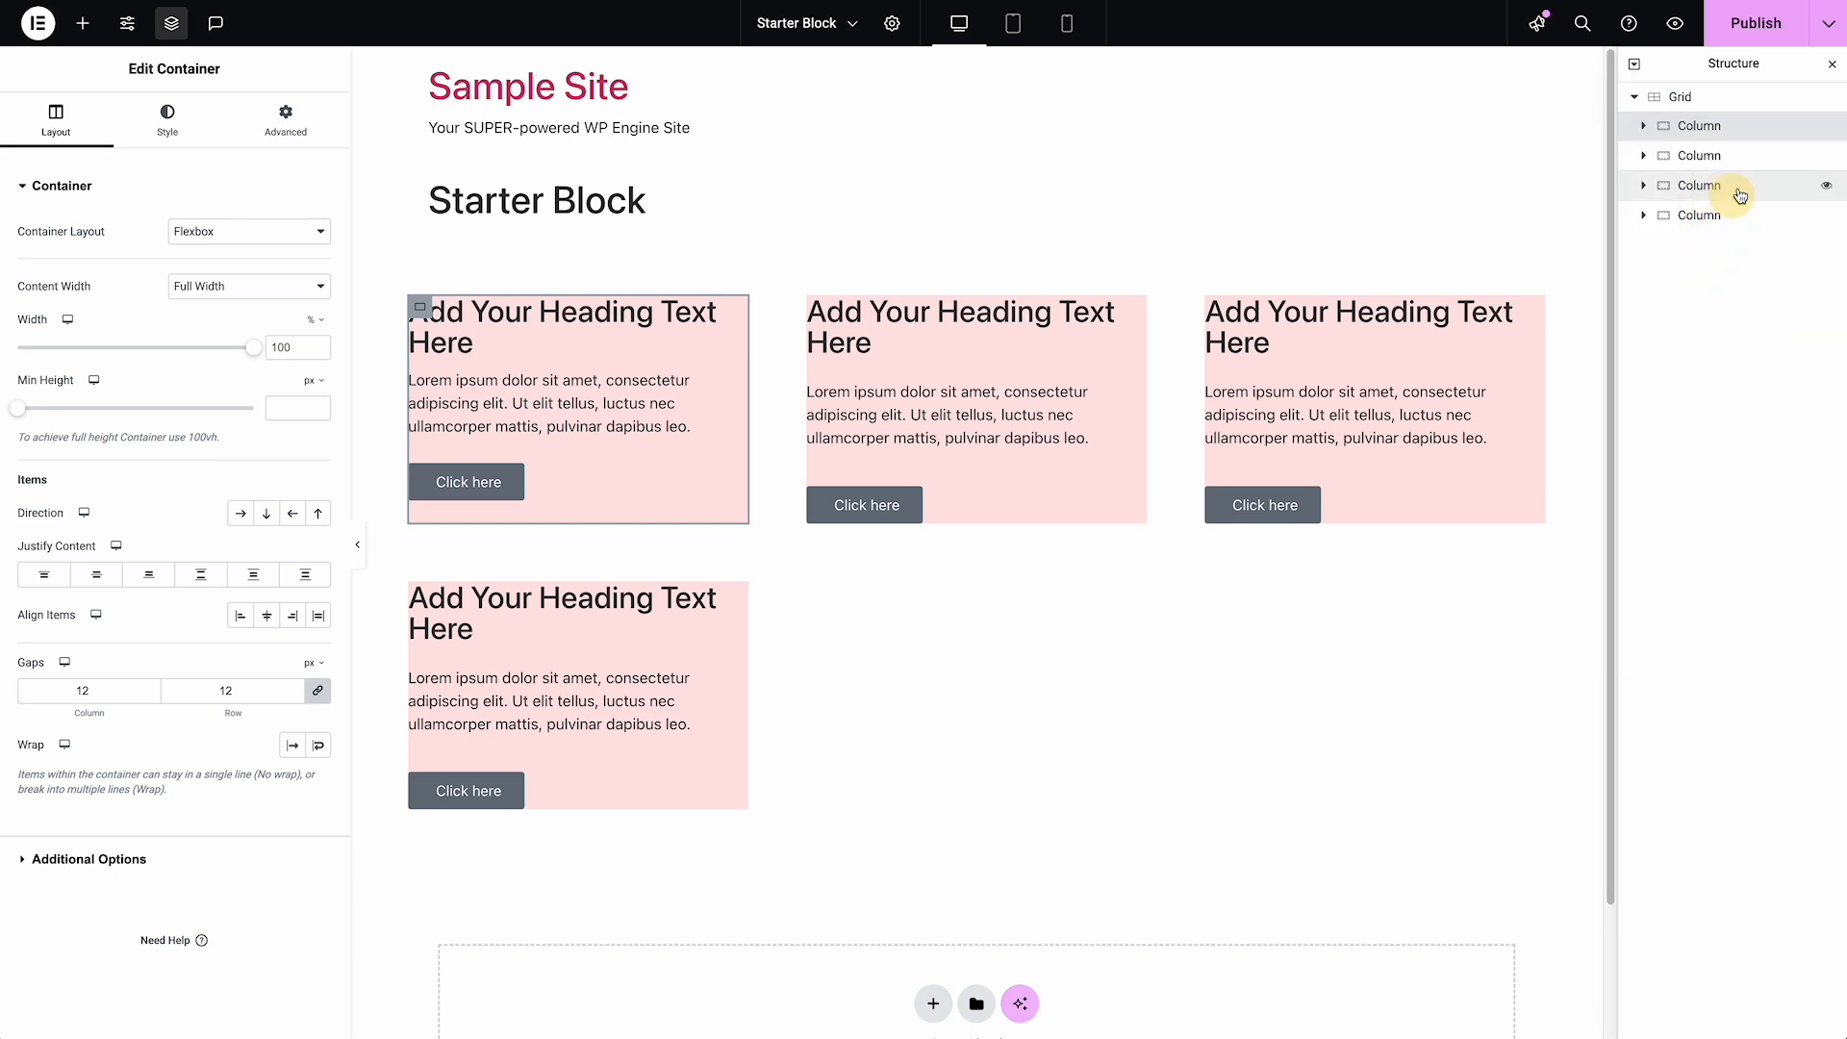
pyautogui.click(1757, 157)
pyautogui.keyDown('super'); pyautogui.click(1753, 187); pyautogui.keyUp('super')
pyautogui.keyDown('super'); pyautogui.click(1749, 214); pyautogui.keyUp('super')
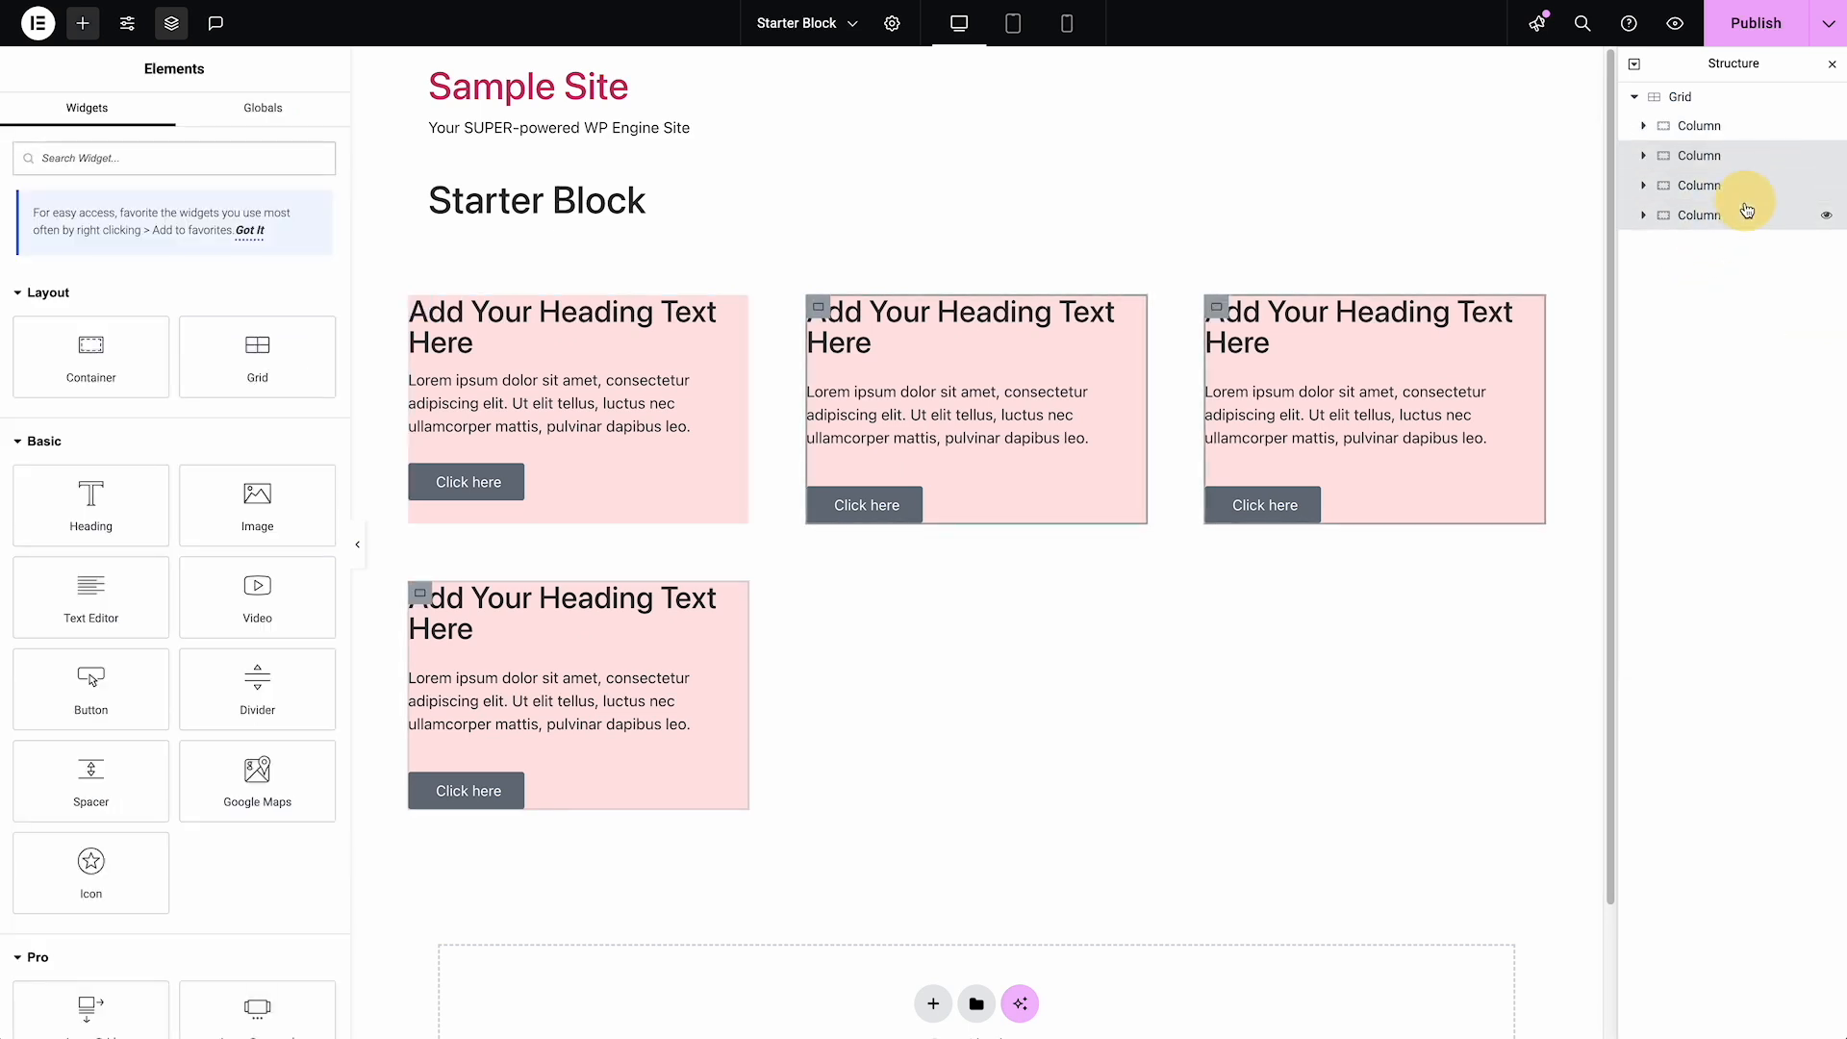
pyautogui.rightClick(1749, 216)
pyautogui.click(1674, 426)
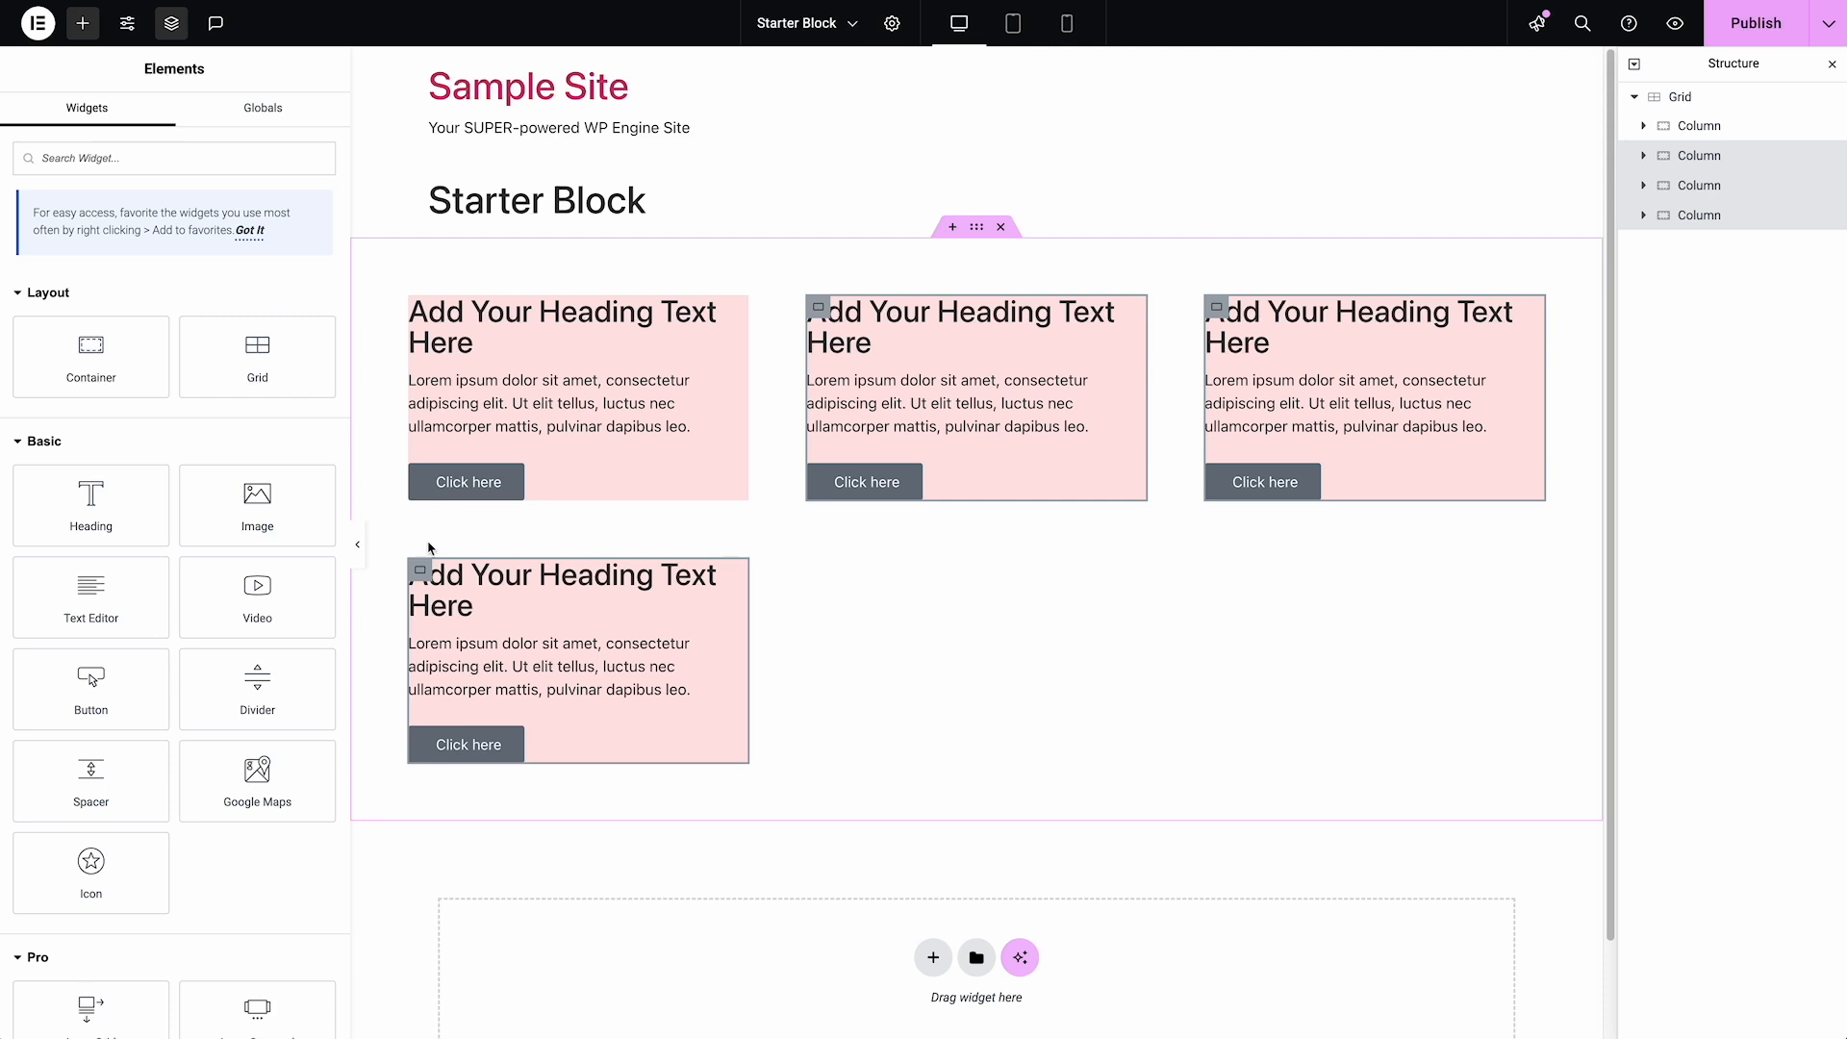
# Set the Grid's column and row gaps to 48 px for the tablet breakpoint
pyautogui.click(1705, 104)
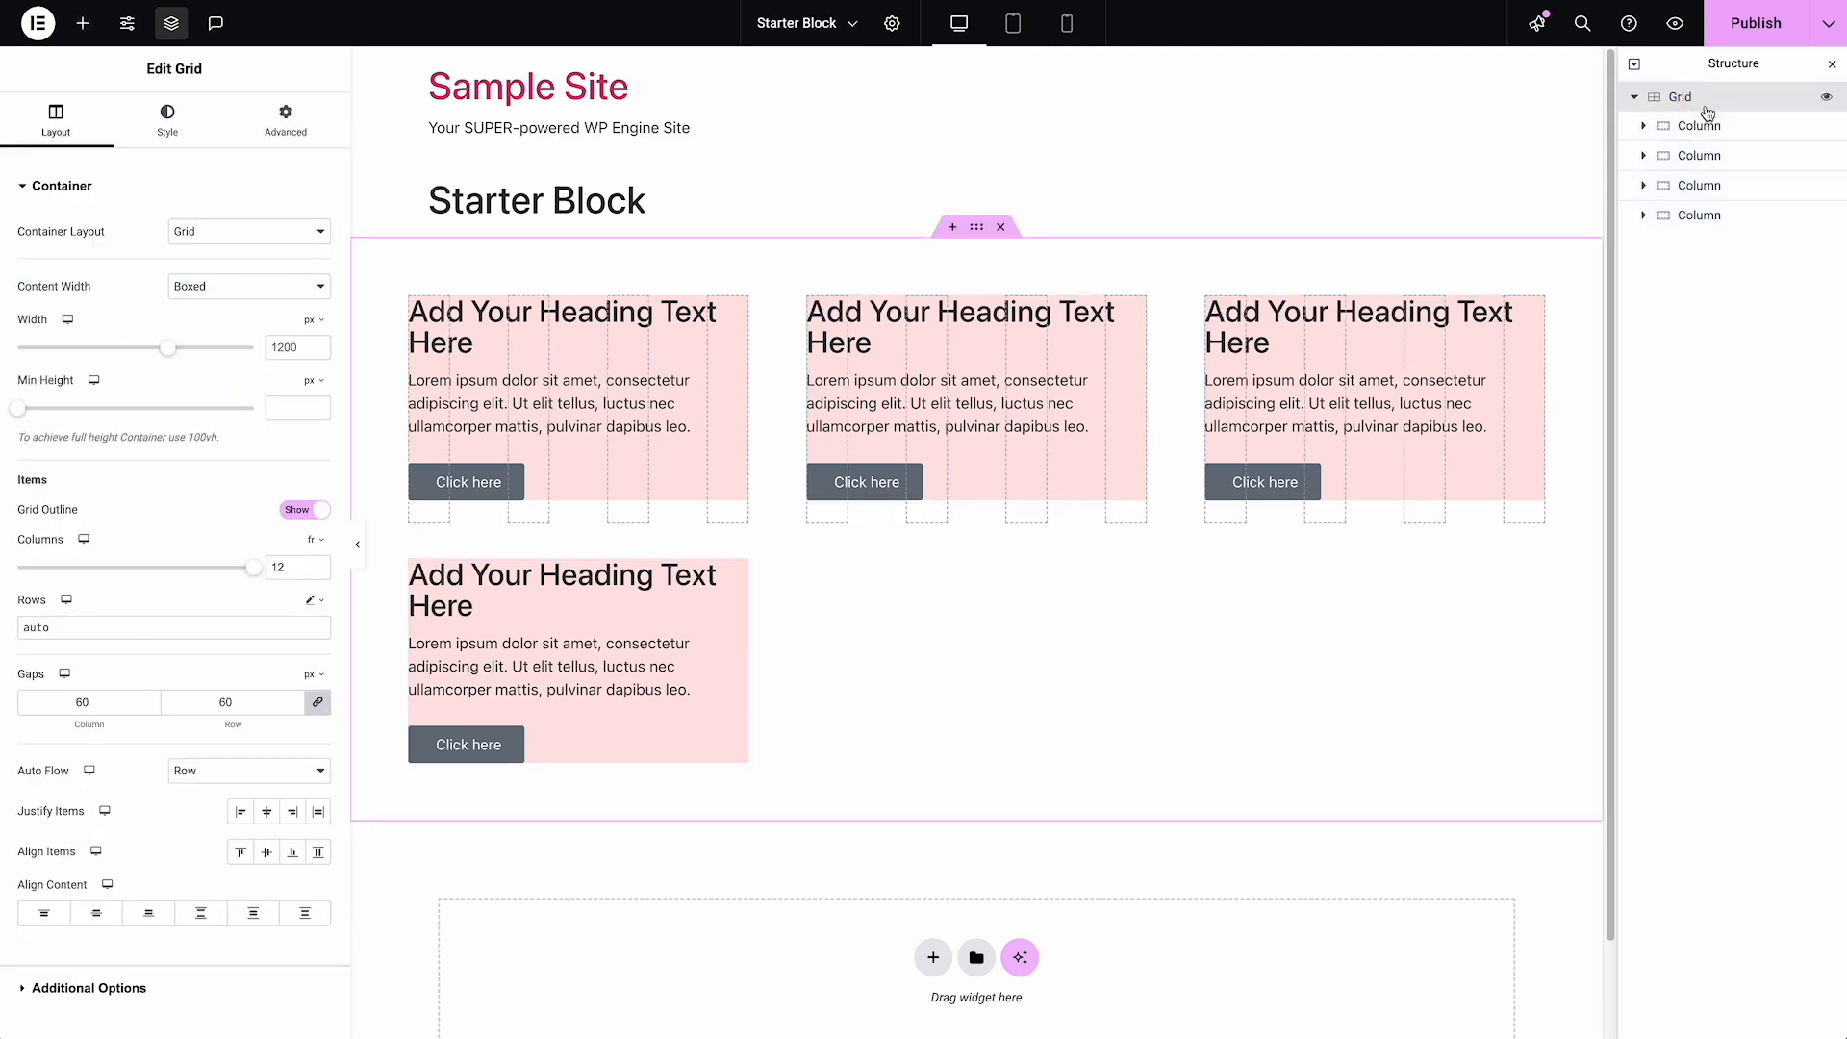
pyautogui.click(1030, 23)
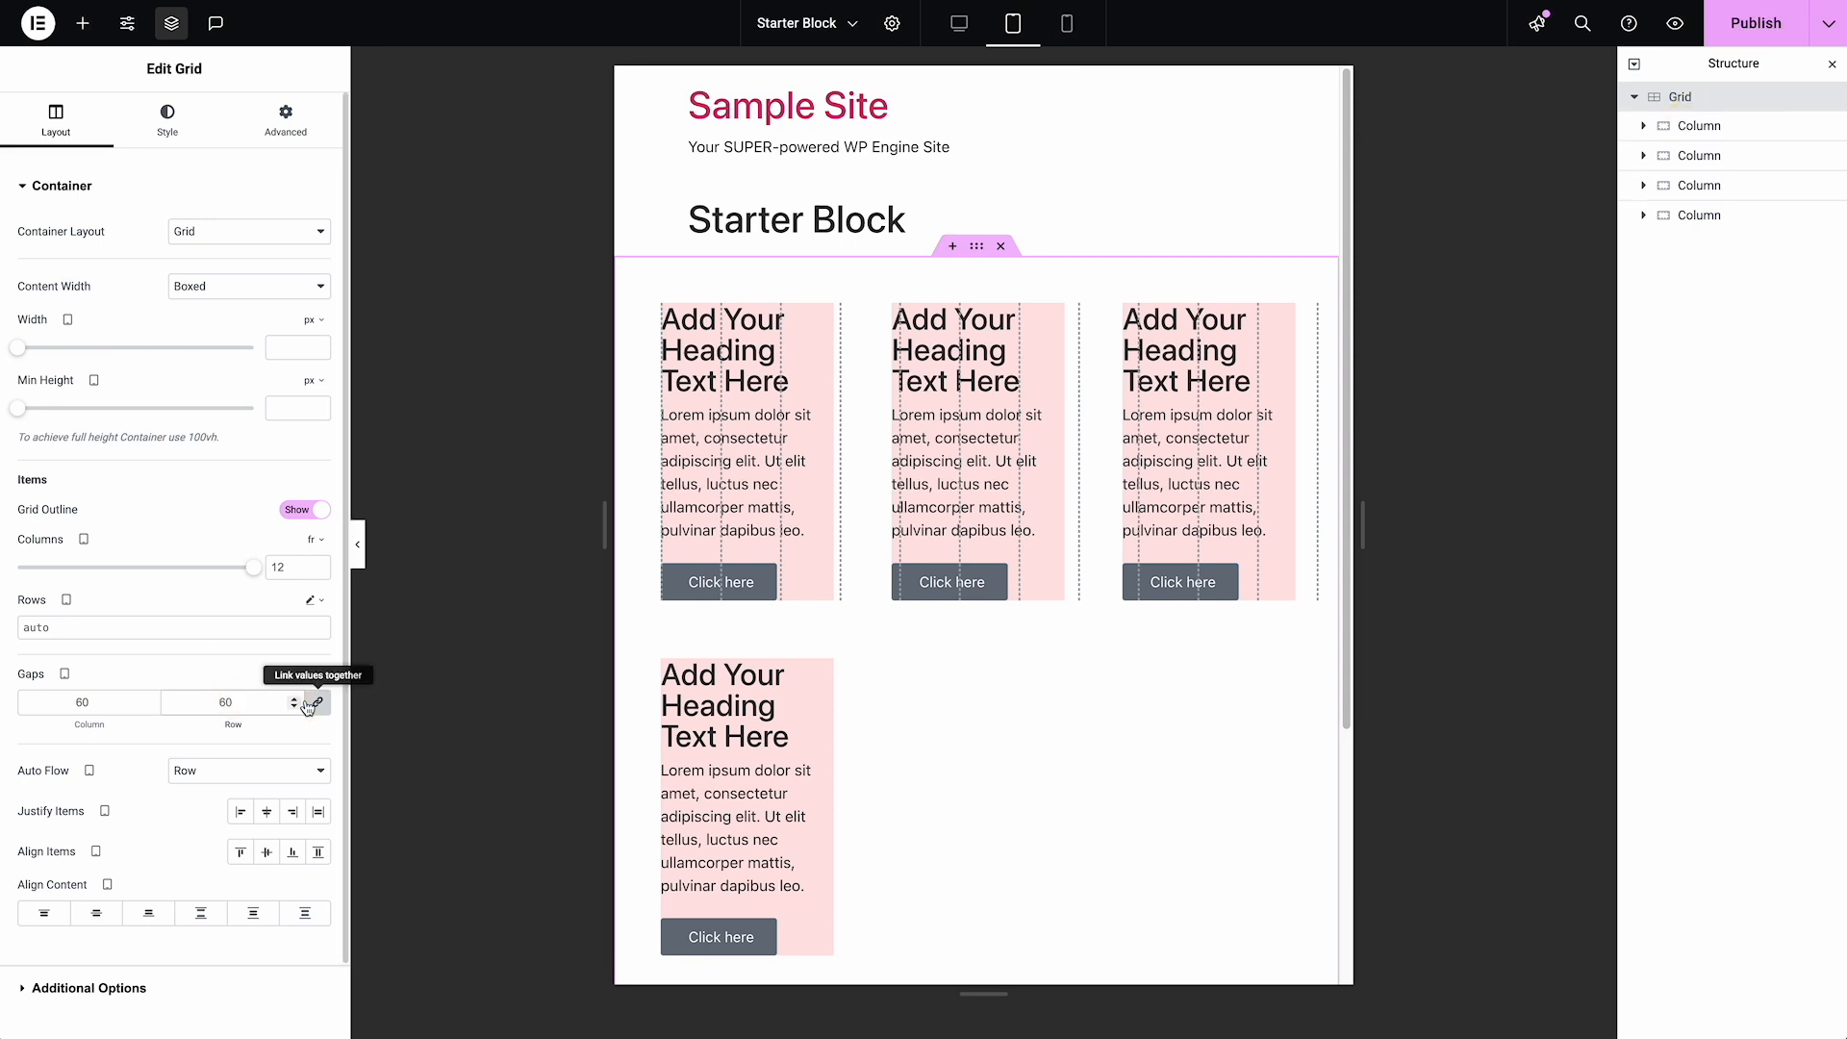
pyautogui.press('super+a')
pyautogui.write('48')
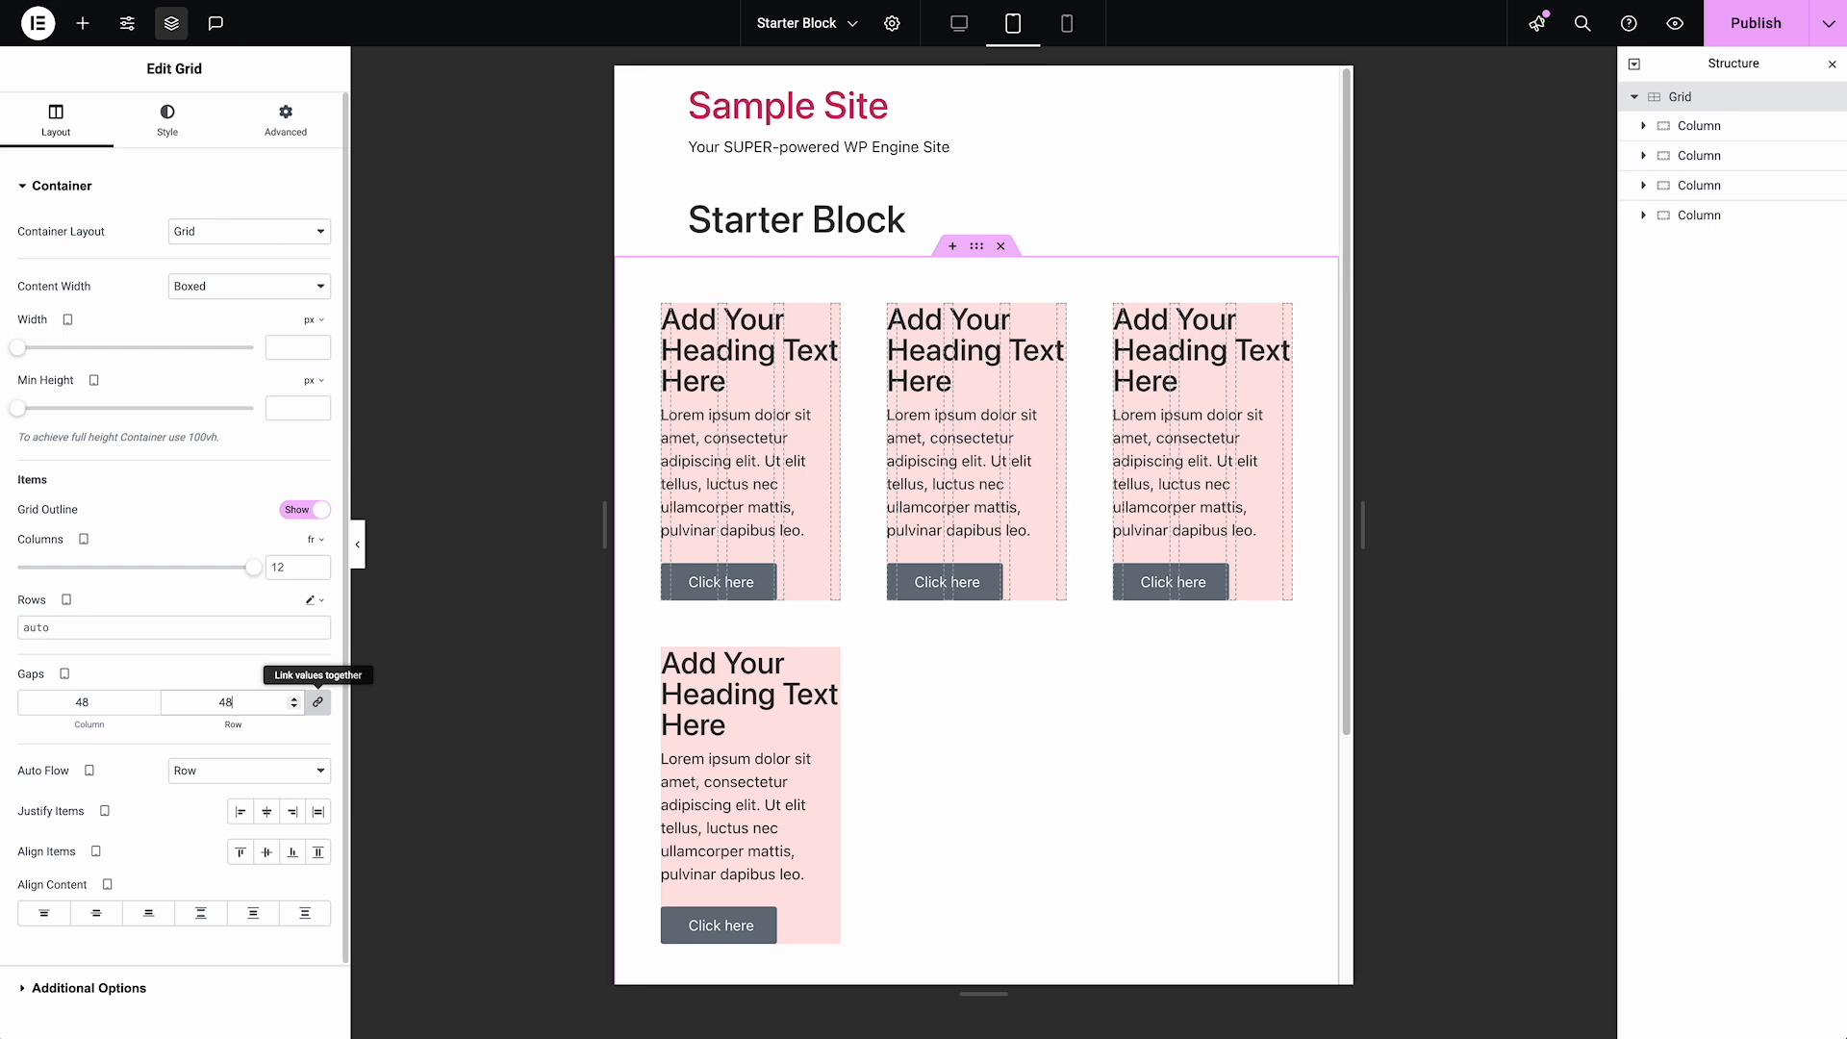
# Set the first Column's column span to 6 for the tablet breakpoint
pyautogui.click(1708, 125)
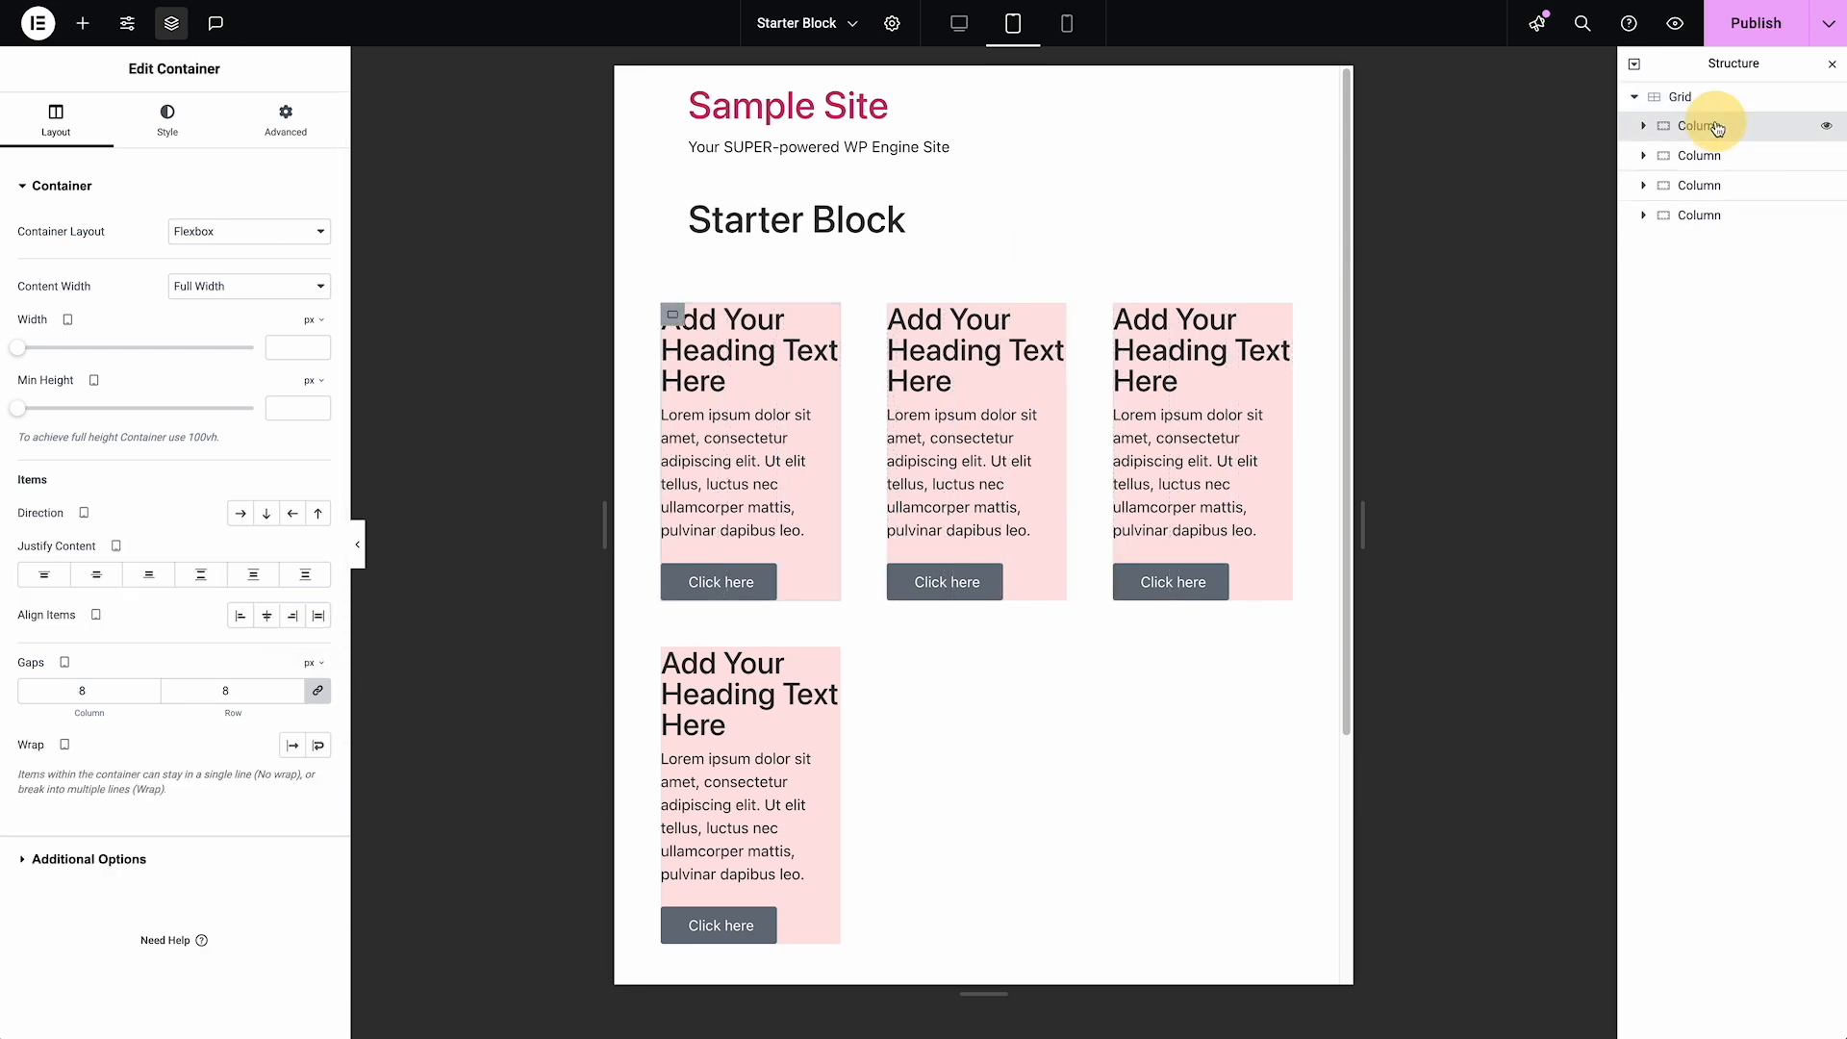
pyautogui.click(294, 125)
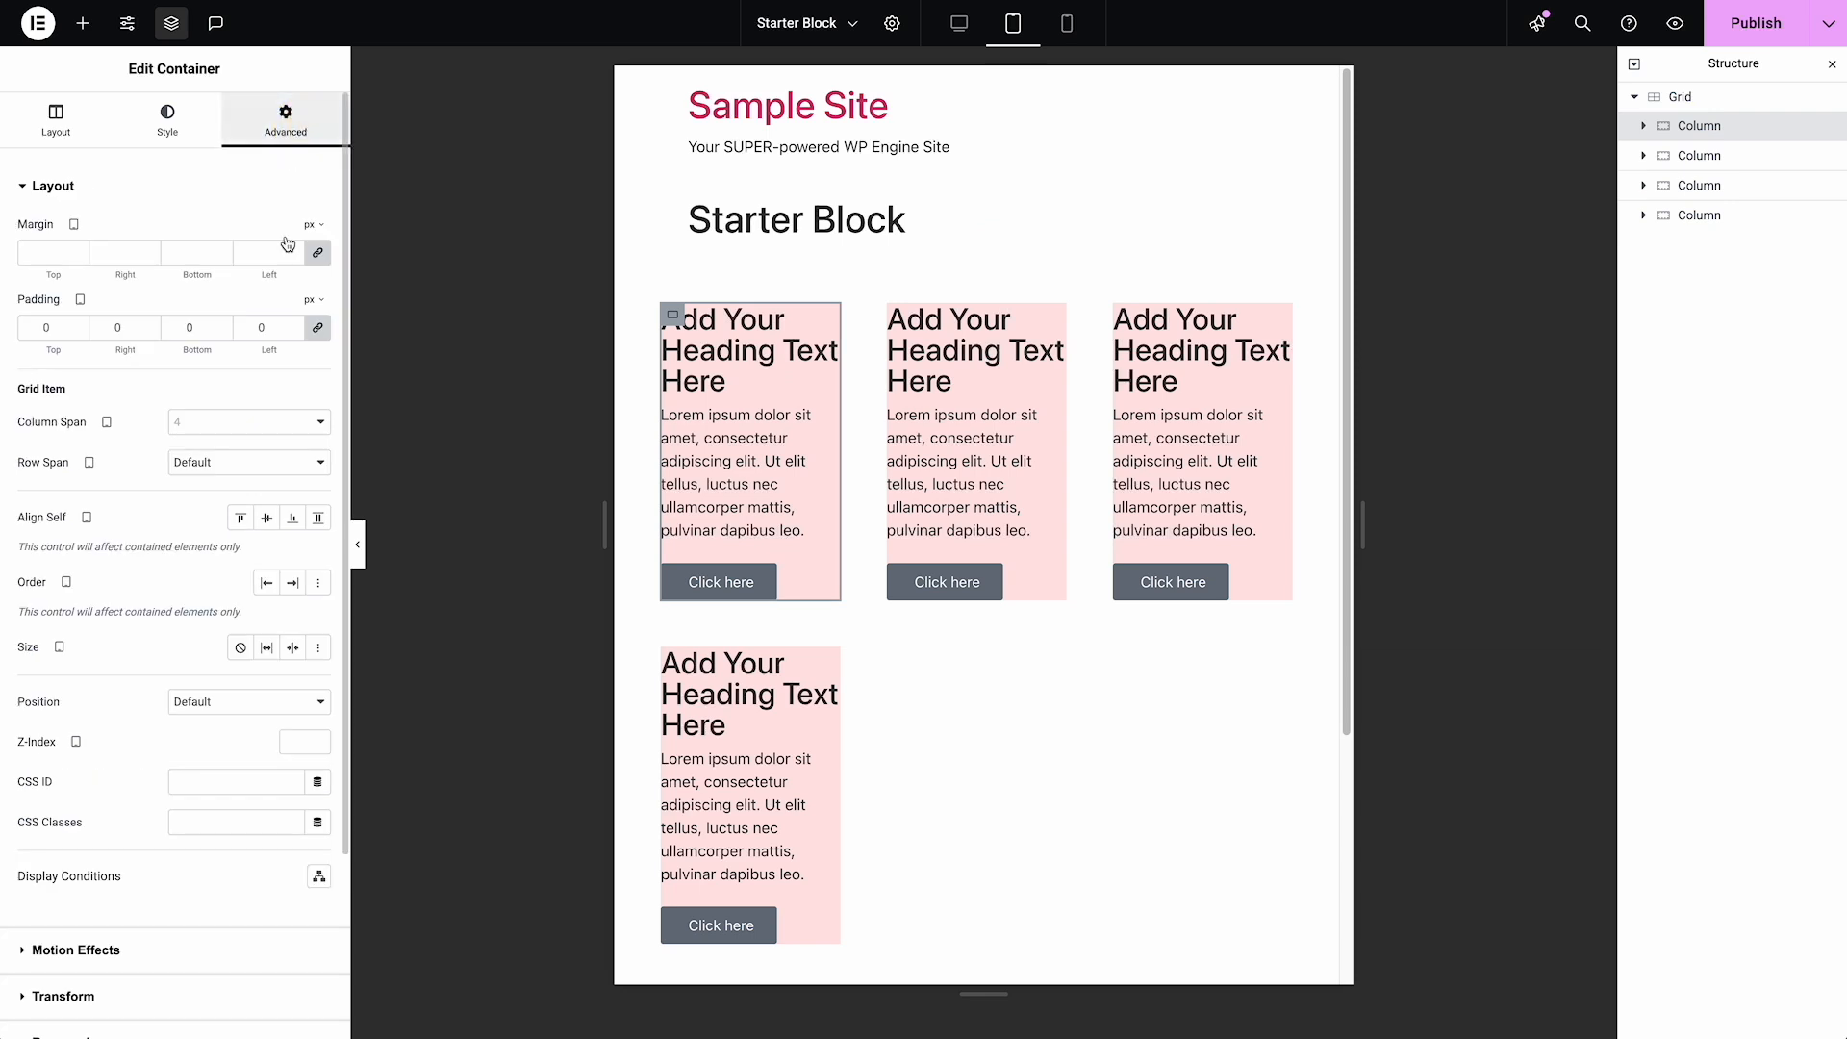
pyautogui.click(263, 430)
pyautogui.click(258, 520)
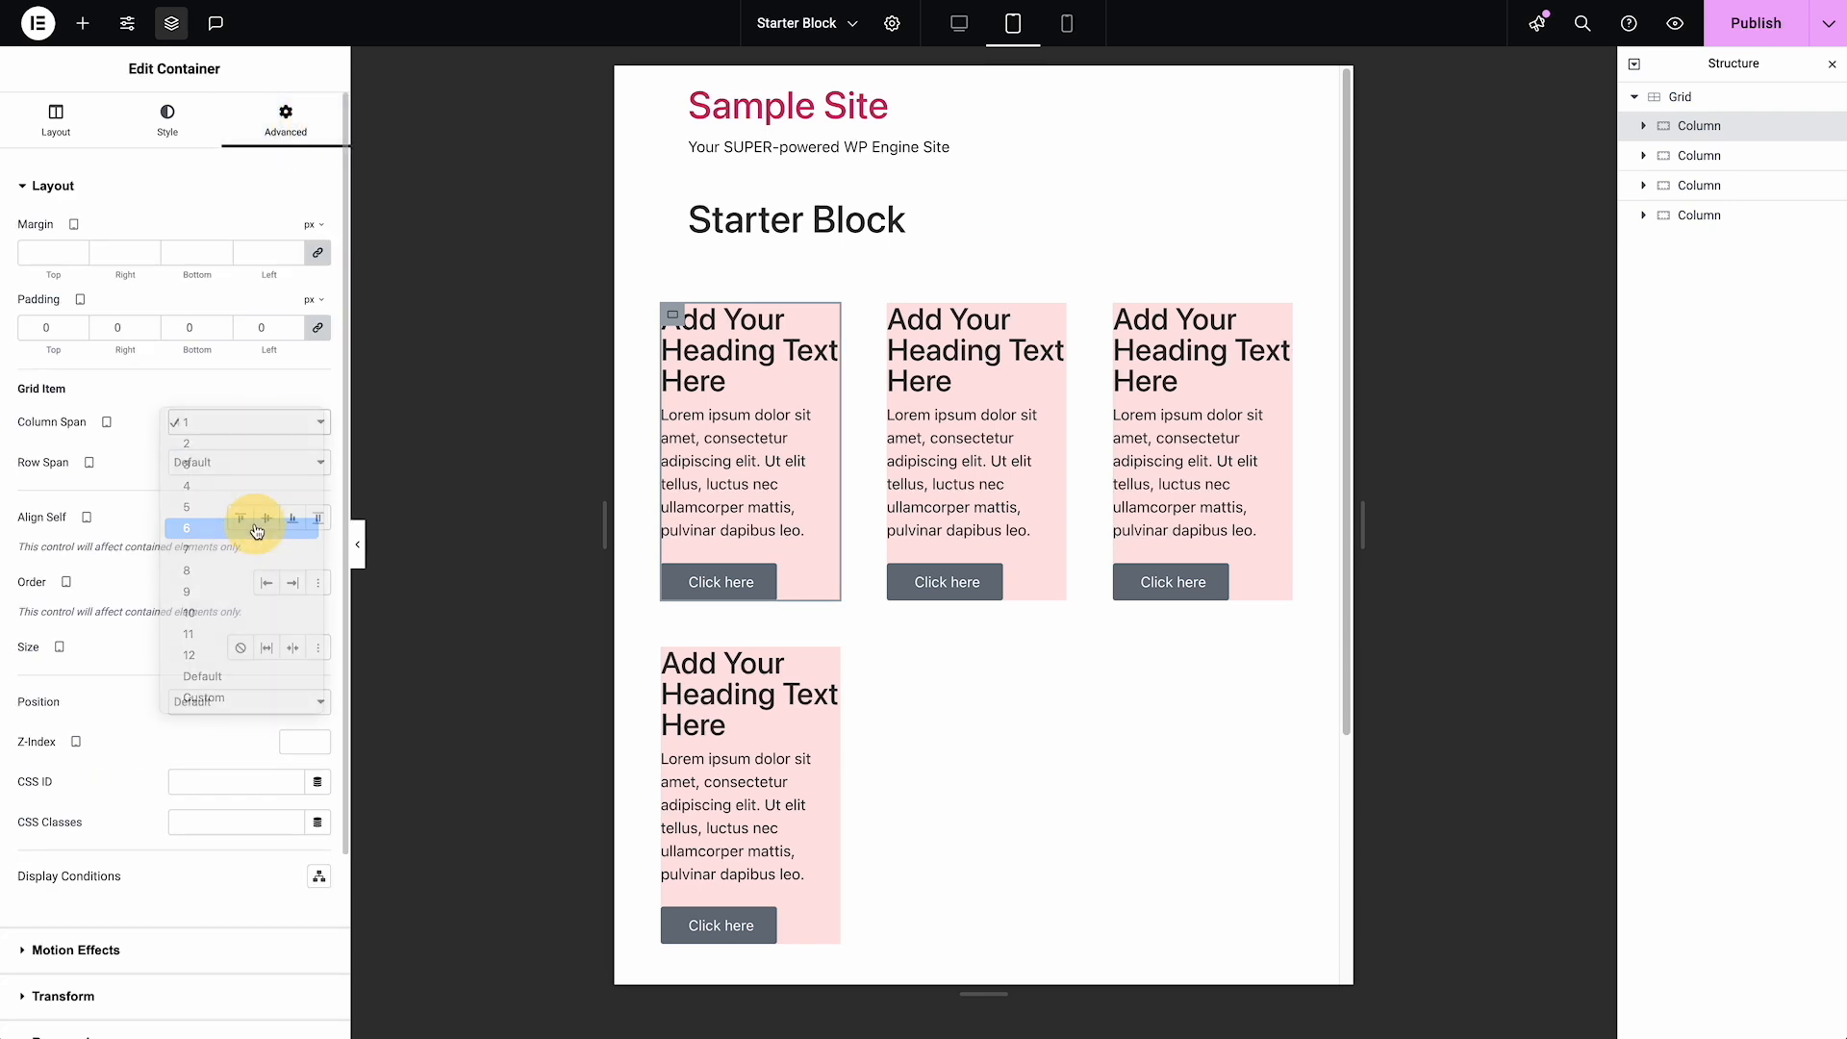
# Copy the first Column again and paste its style with the tablet span onto the other three columns
pyautogui.rightClick(1723, 127)
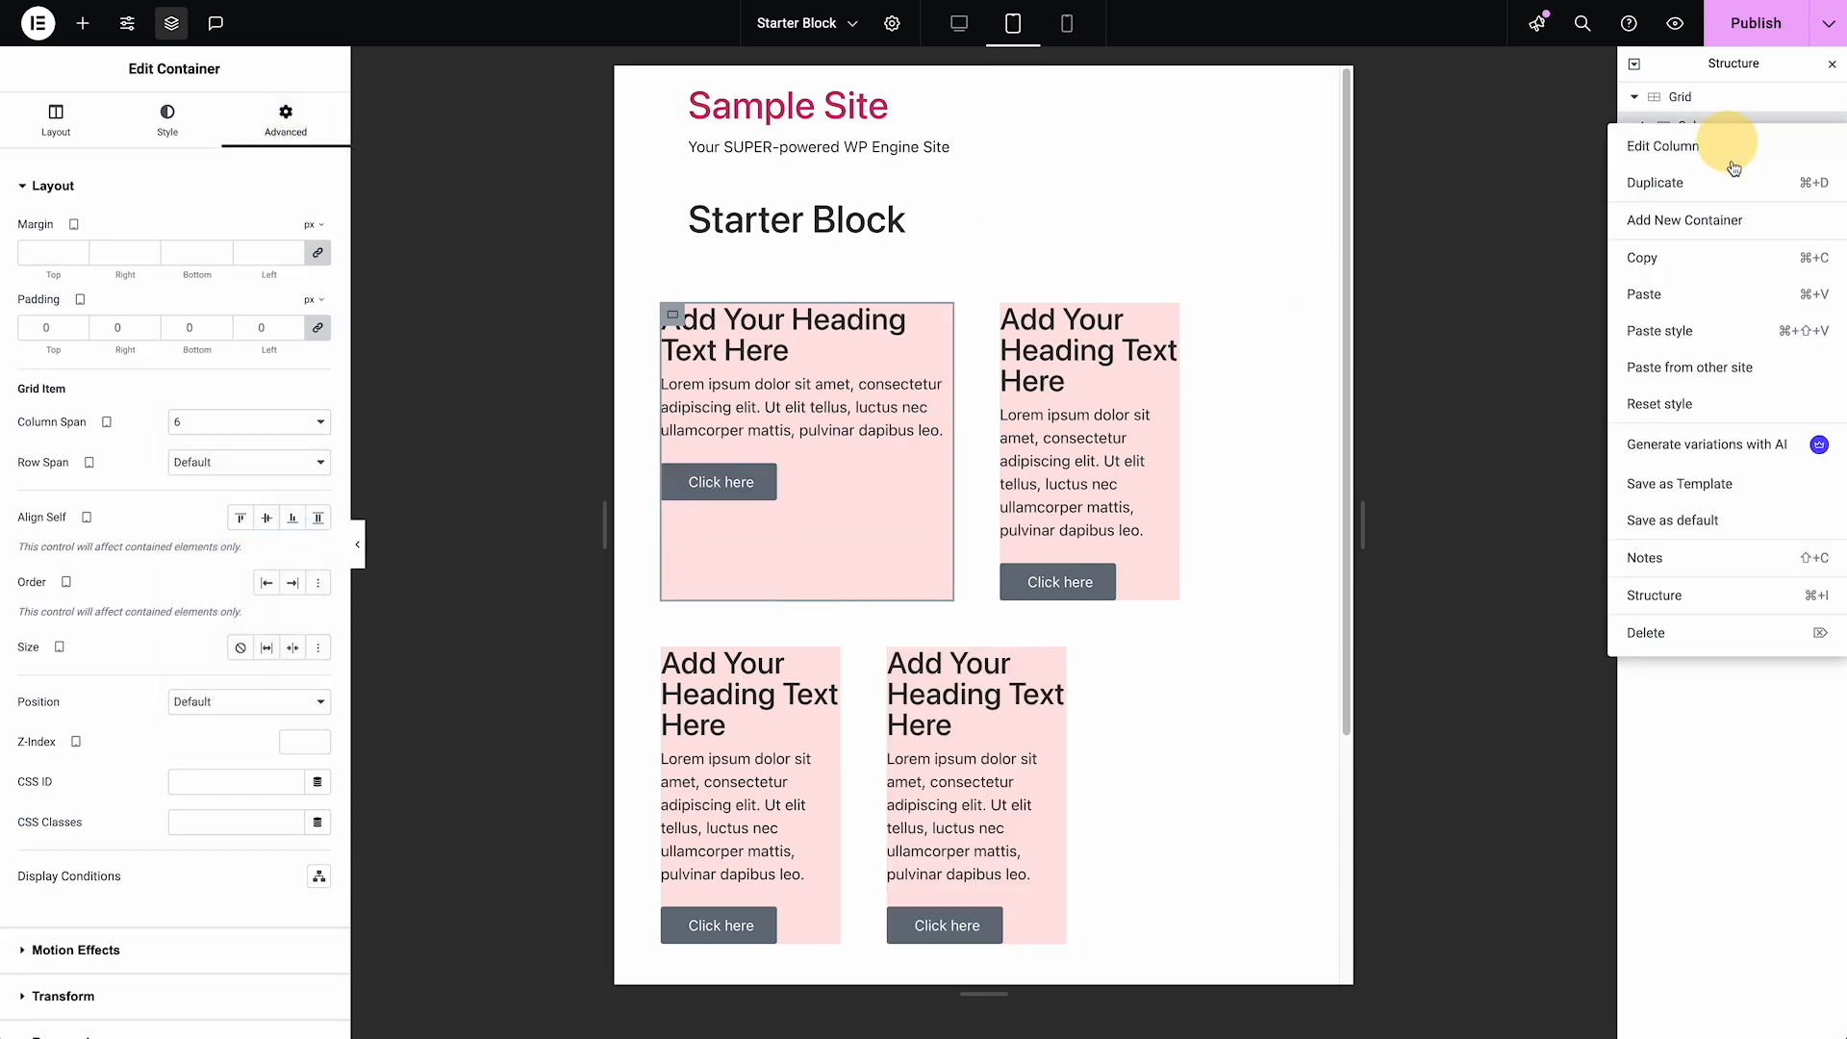
pyautogui.click(1697, 270)
pyautogui.click(1763, 162)
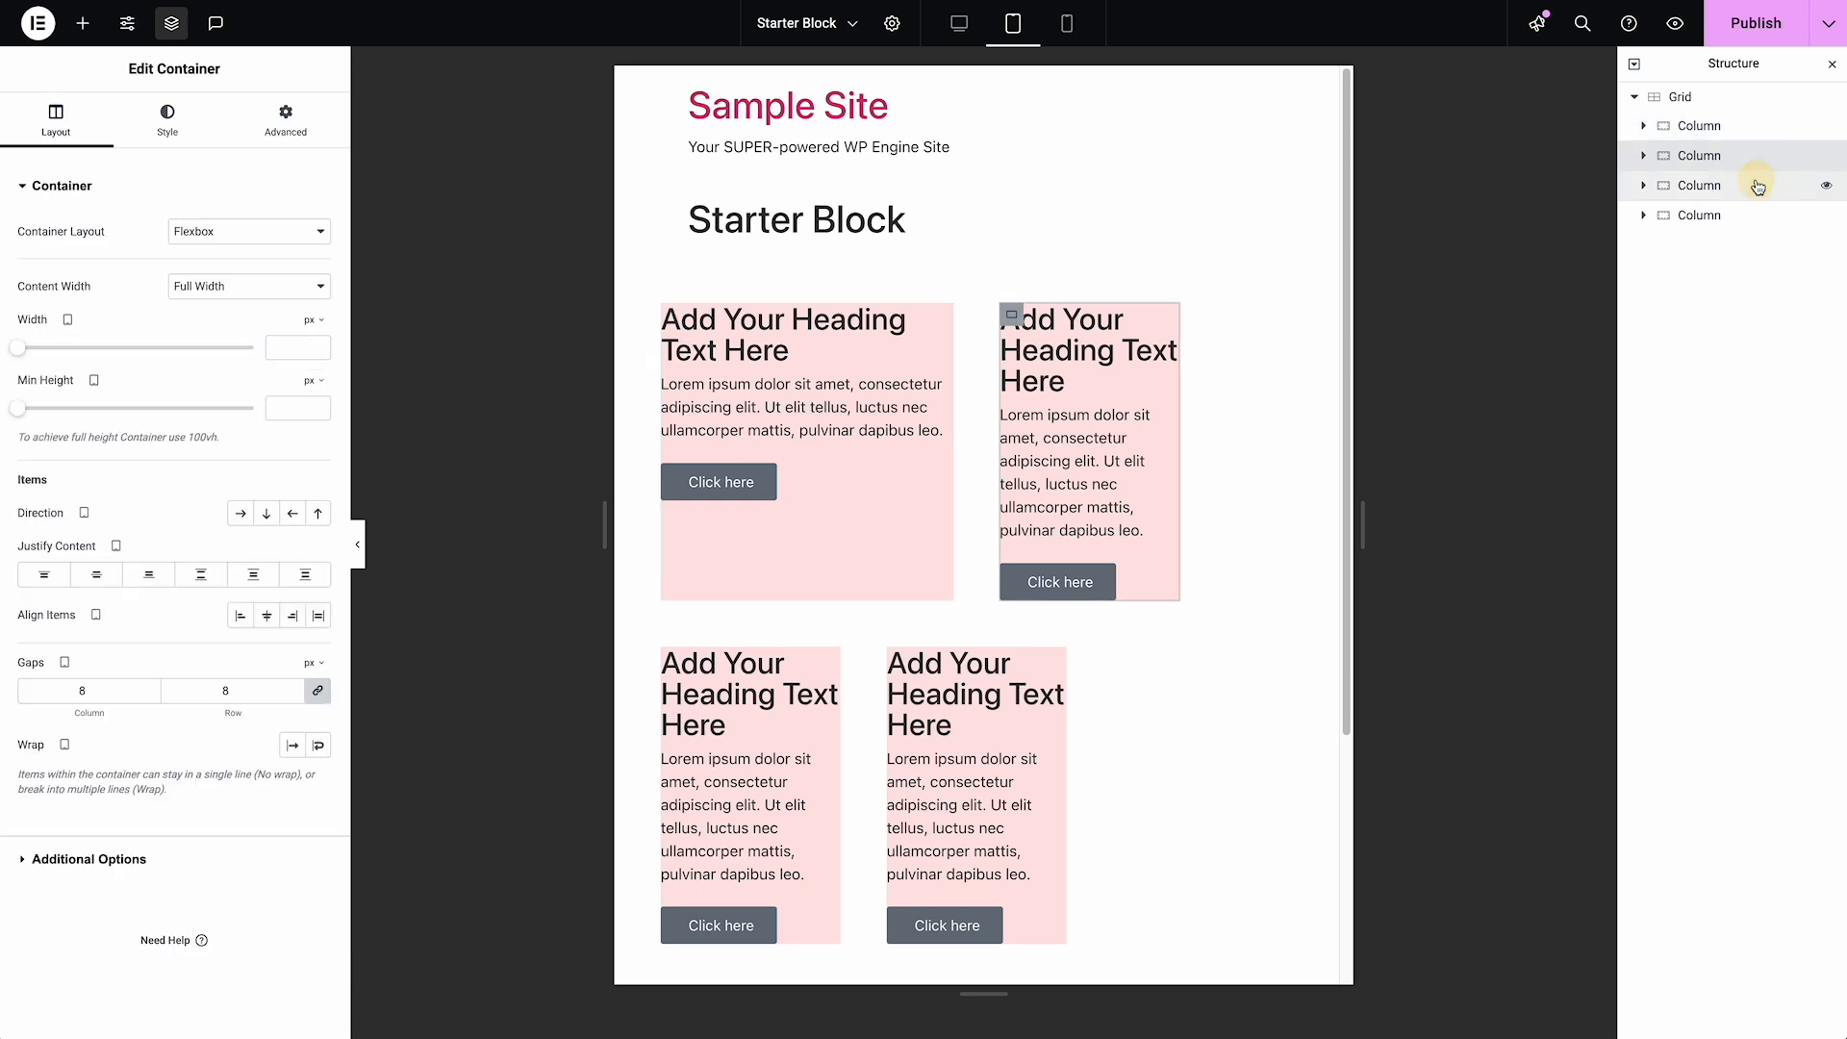
pyautogui.keyDown('super'); pyautogui.click(1757, 185); pyautogui.keyUp('super')
pyautogui.keyDown('super'); pyautogui.click(1747, 212); pyautogui.keyUp('super')
pyautogui.rightClick(1746, 213)
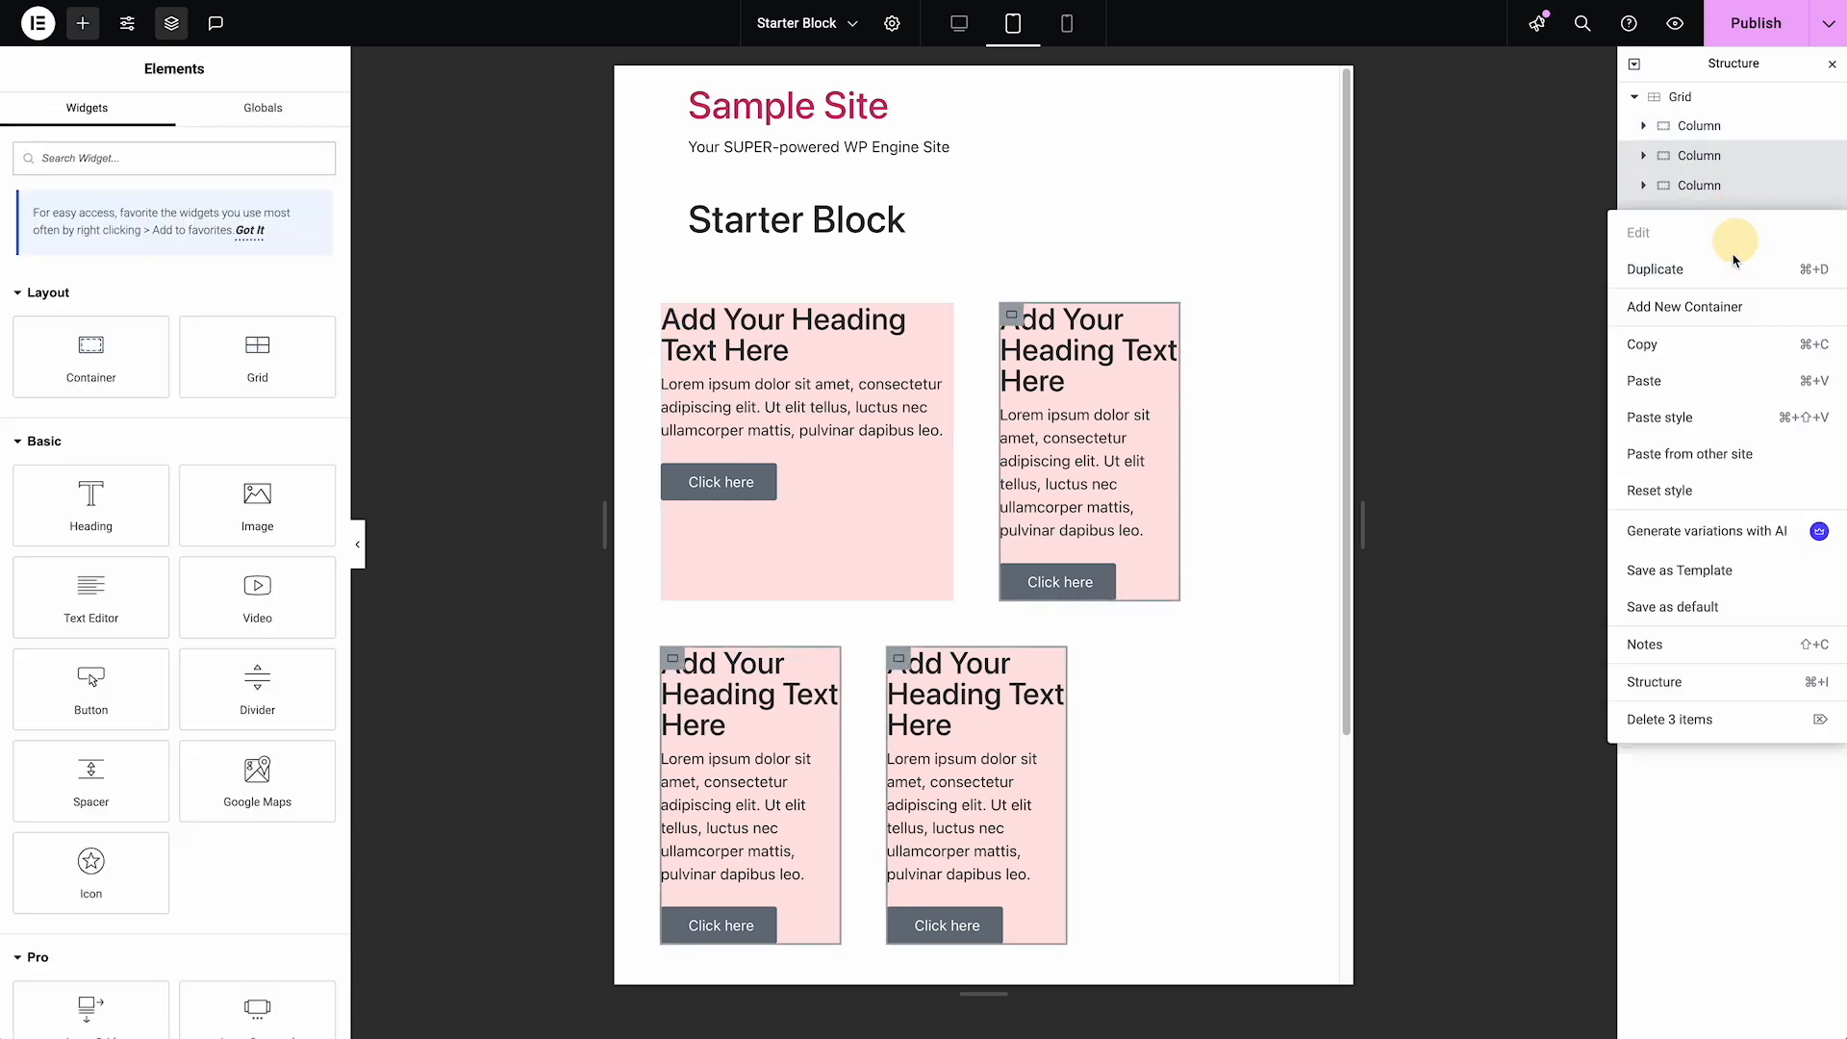
pyautogui.click(1671, 418)
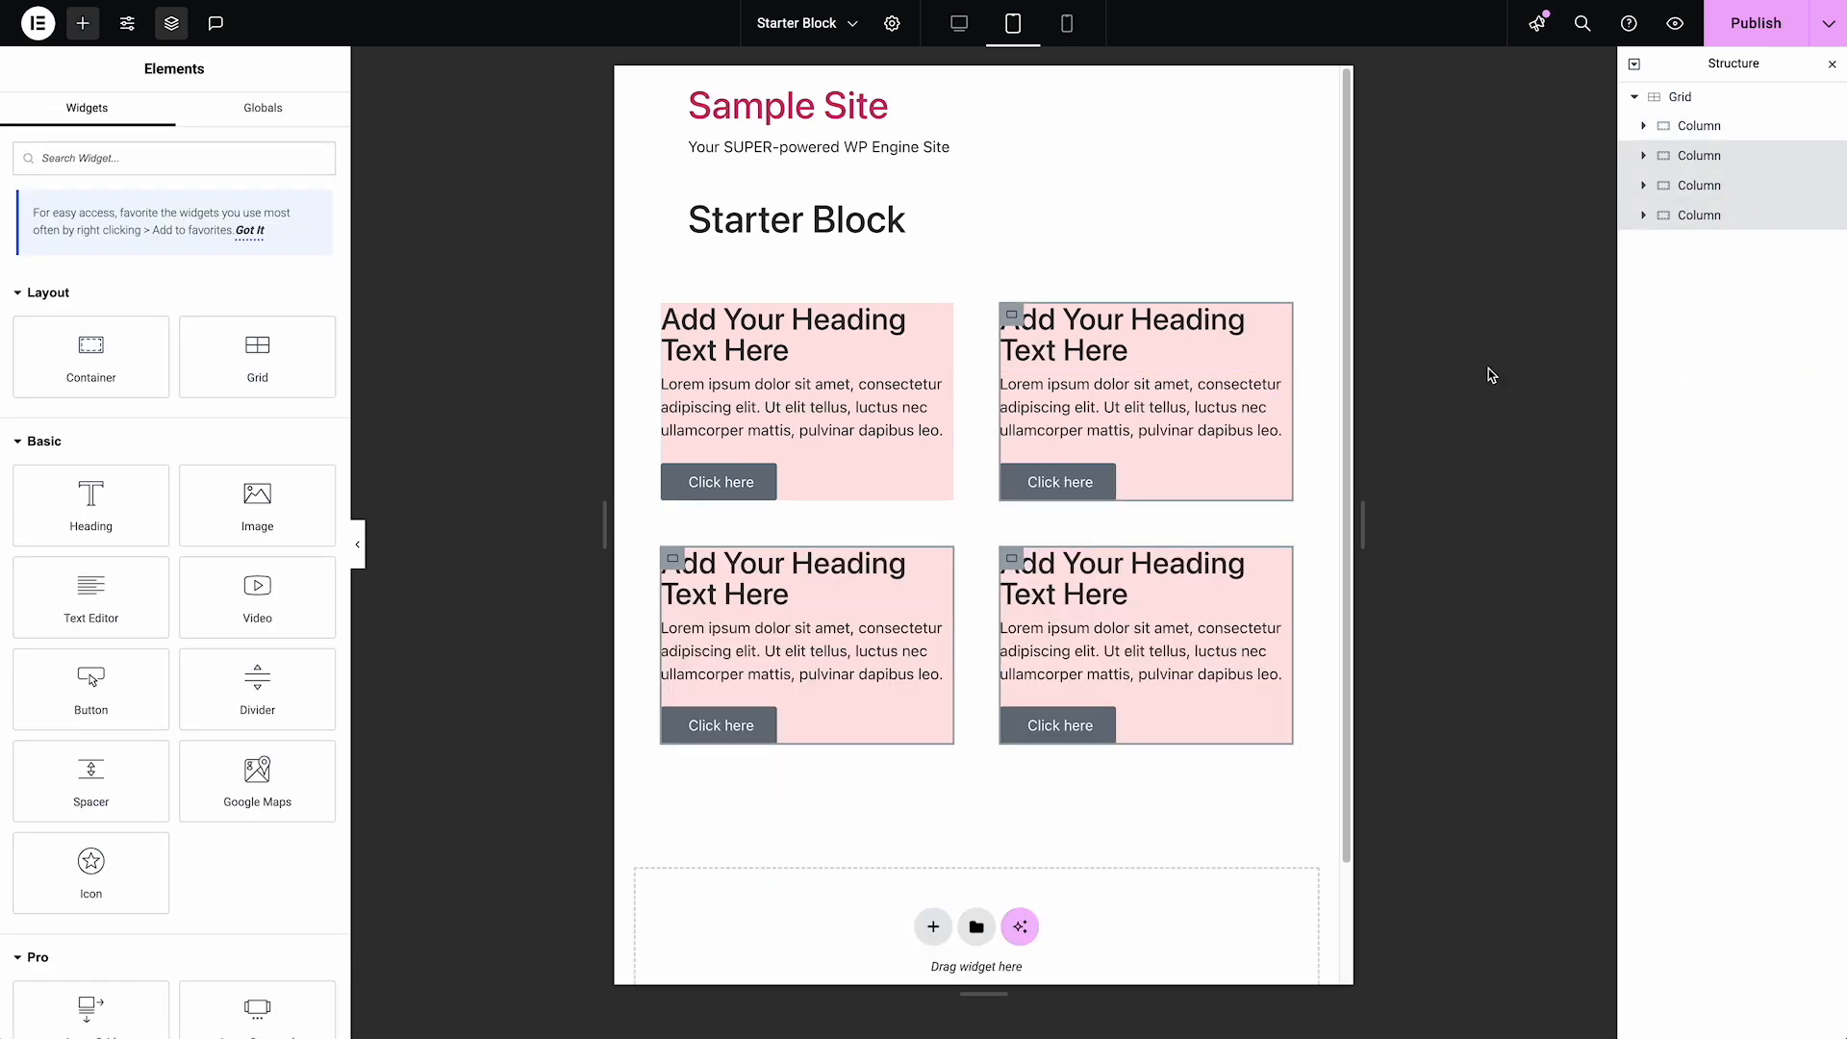
# Set the Grid's column and row gaps to 24 px for the mobile breakpoint
pyautogui.click(1080, 31)
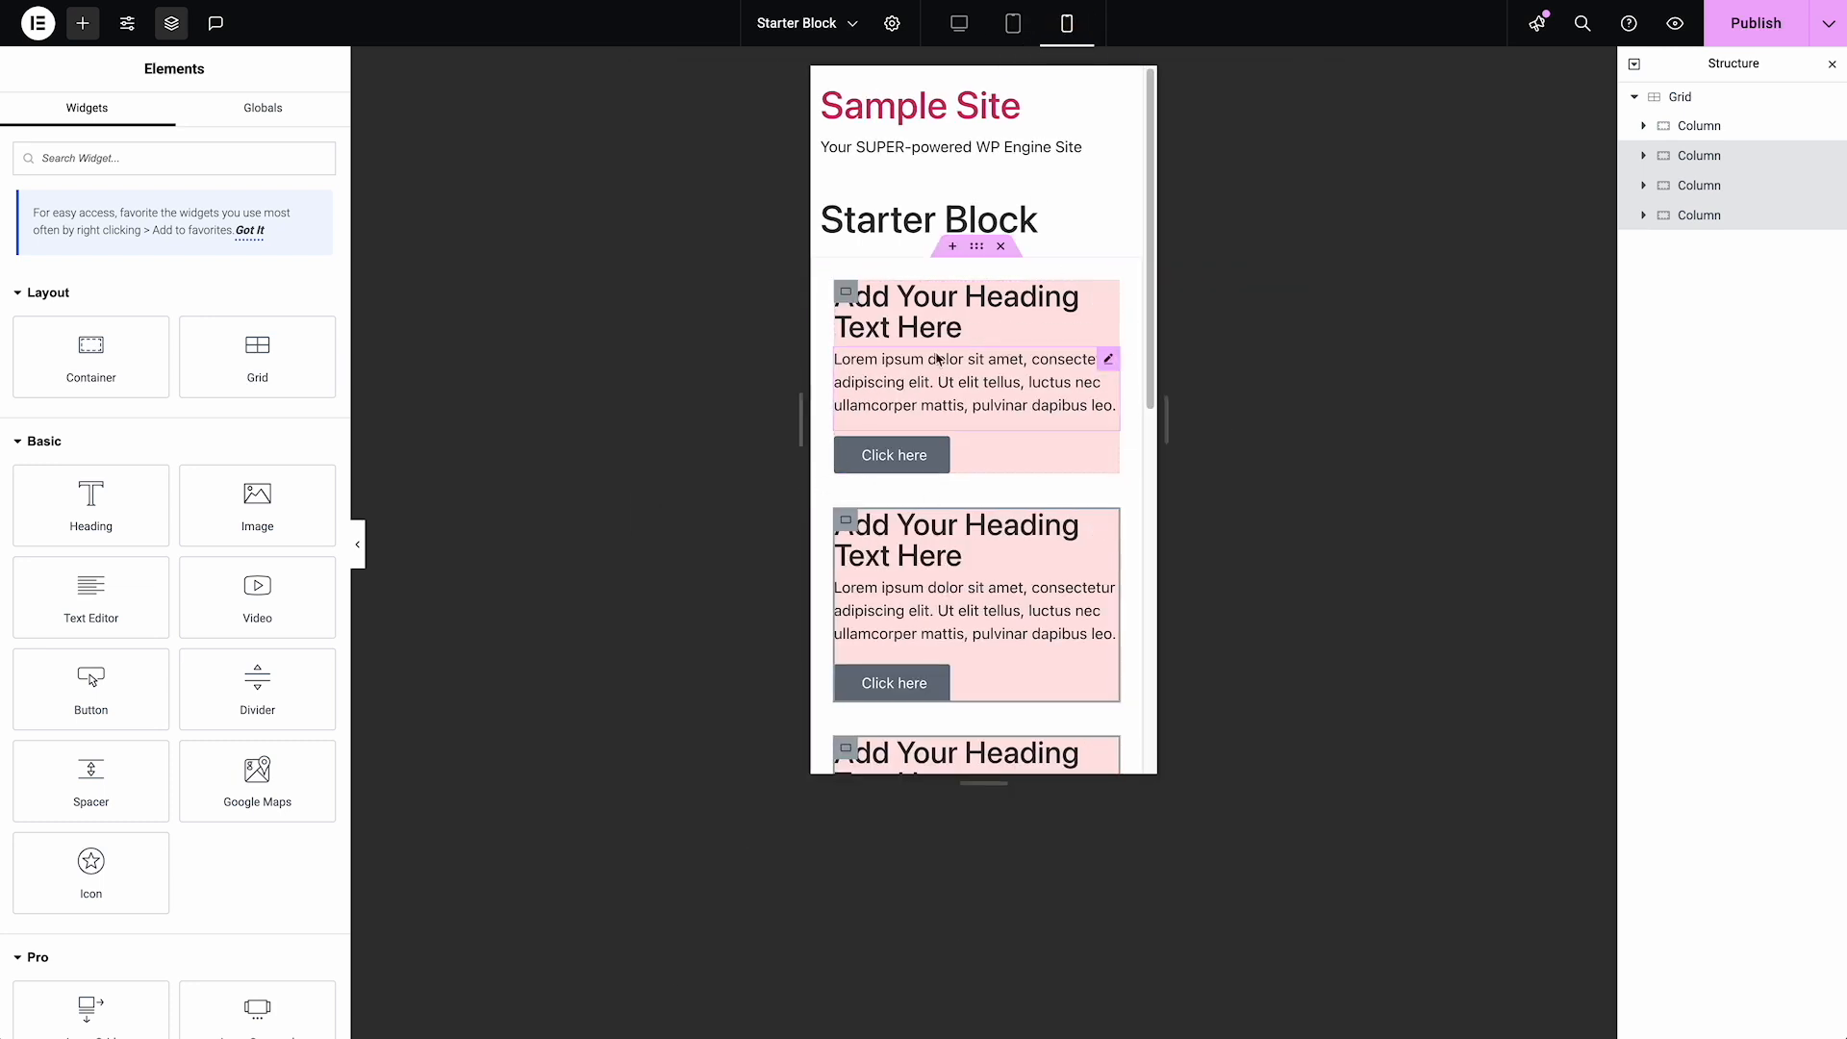
pyautogui.click(978, 249)
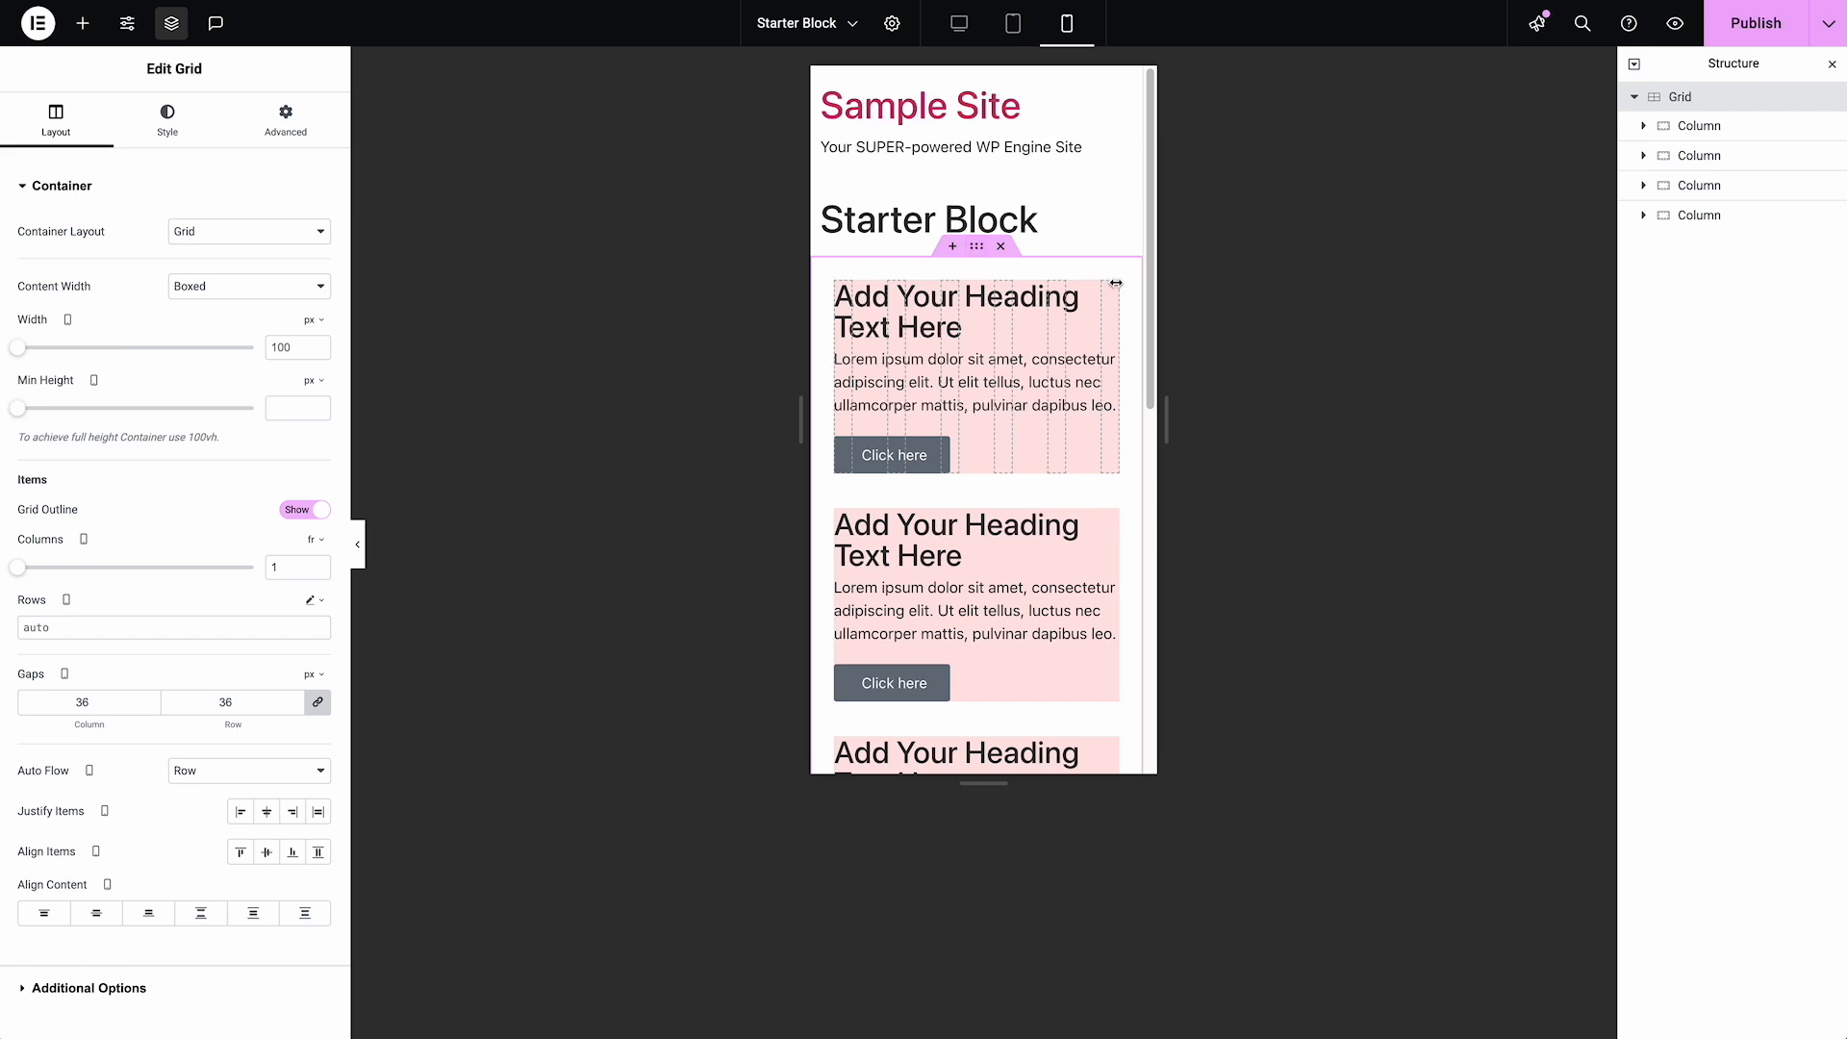
pyautogui.click(266, 699)
pyautogui.moveTo(267, 696); pyautogui.dragTo(142, 685)
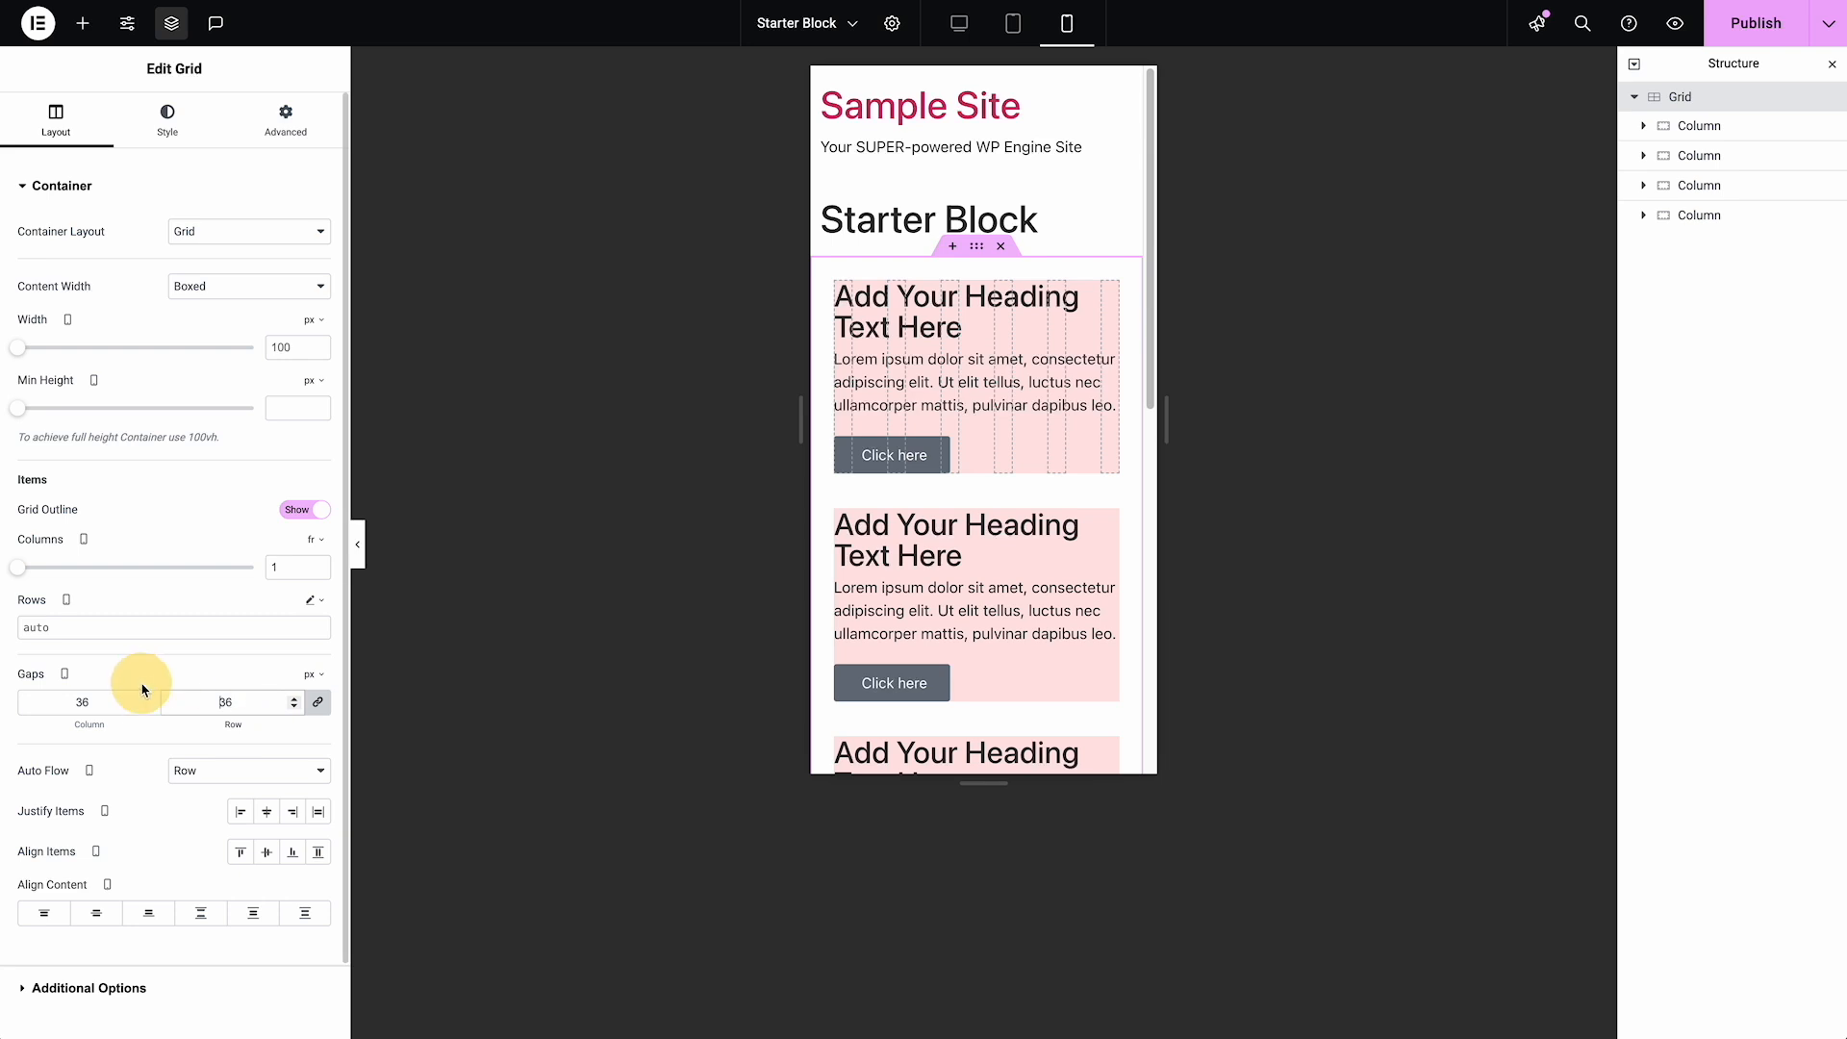
pyautogui.write('24')
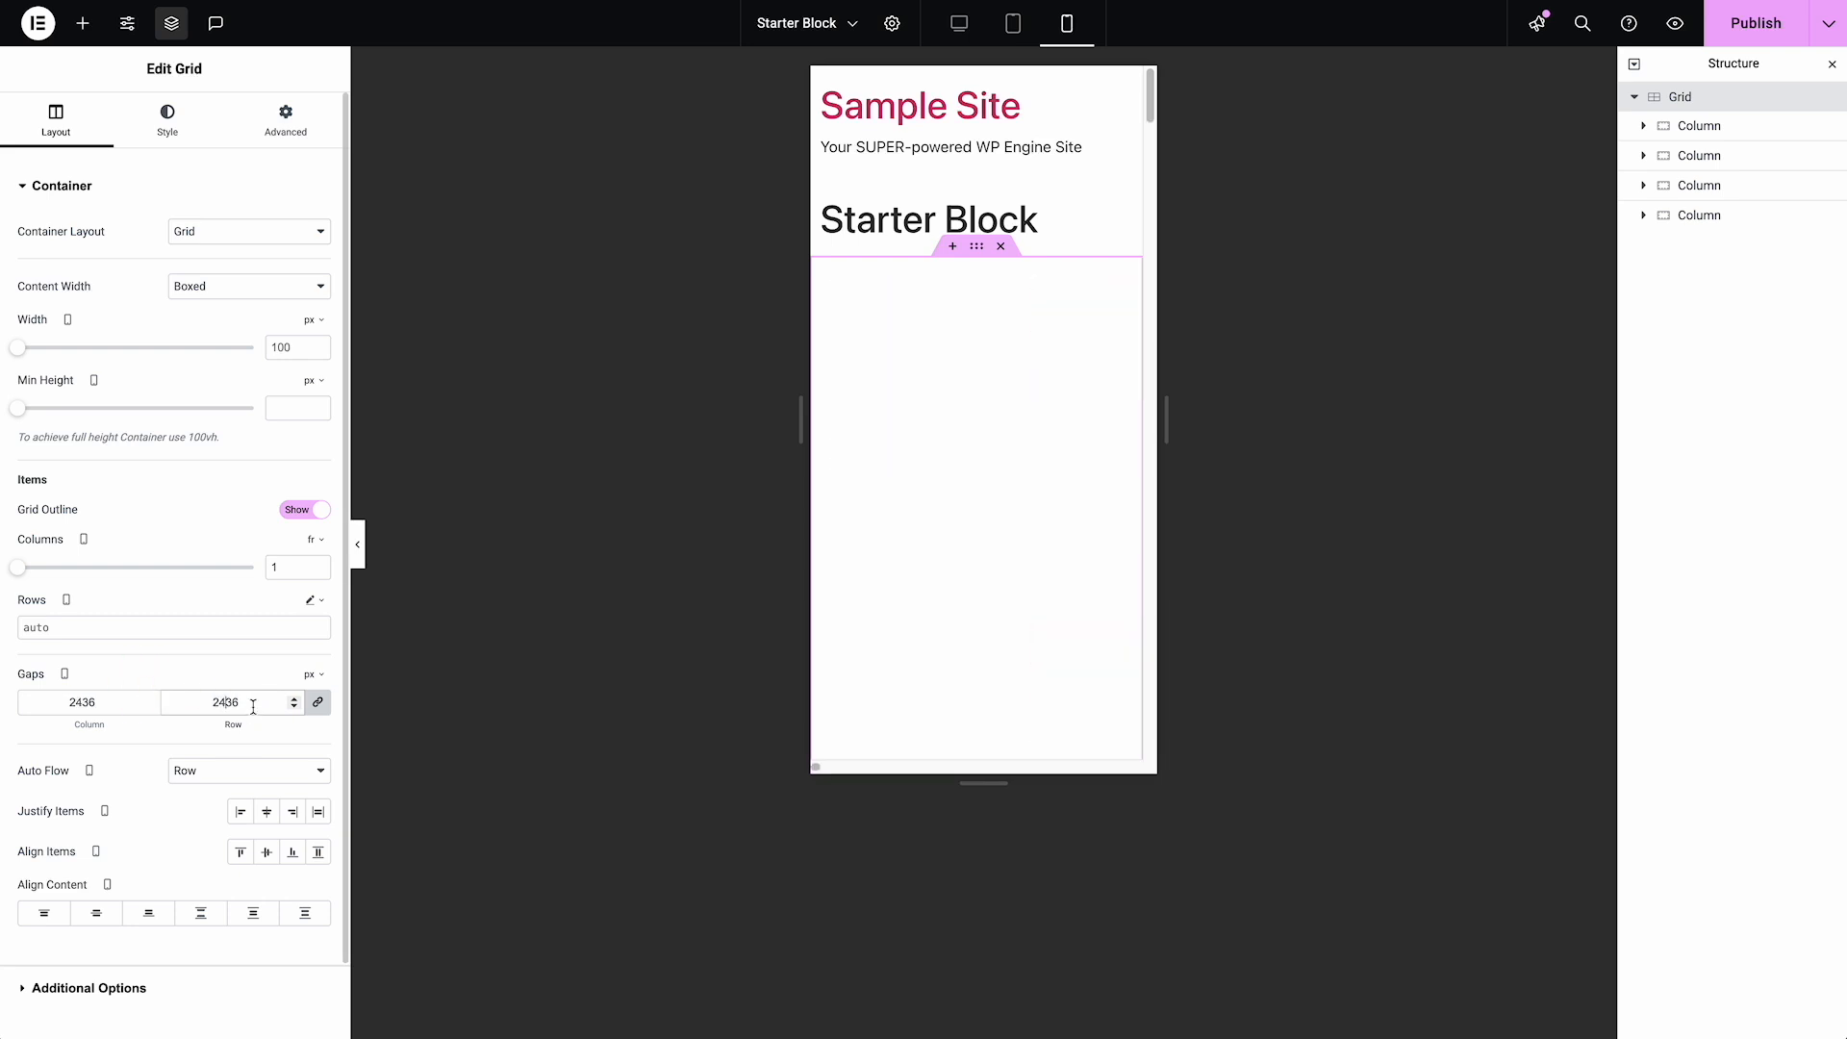
pyautogui.moveTo(253, 708); pyautogui.dragTo(125, 683)
pyautogui.write('24')
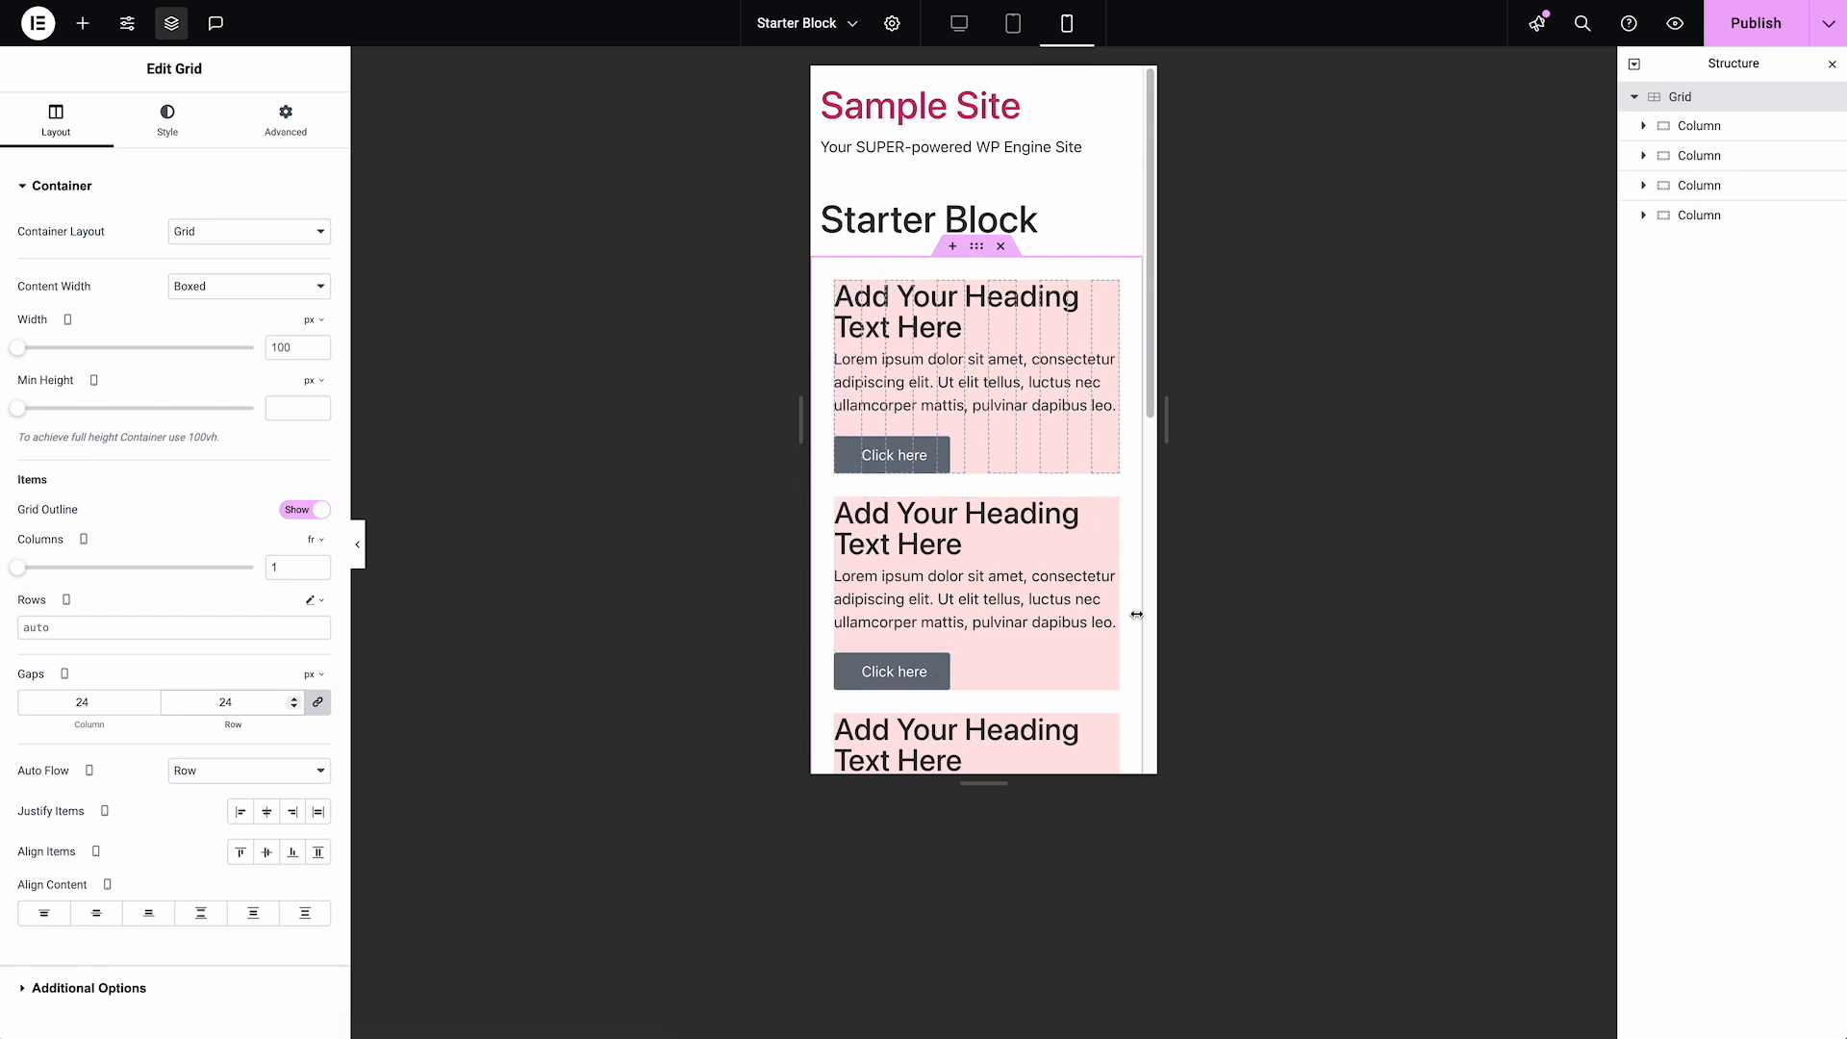
# Return to the desktop view and delete the three extra columns, keeping only the first Column in the Grid
pyautogui.click(959, 42)
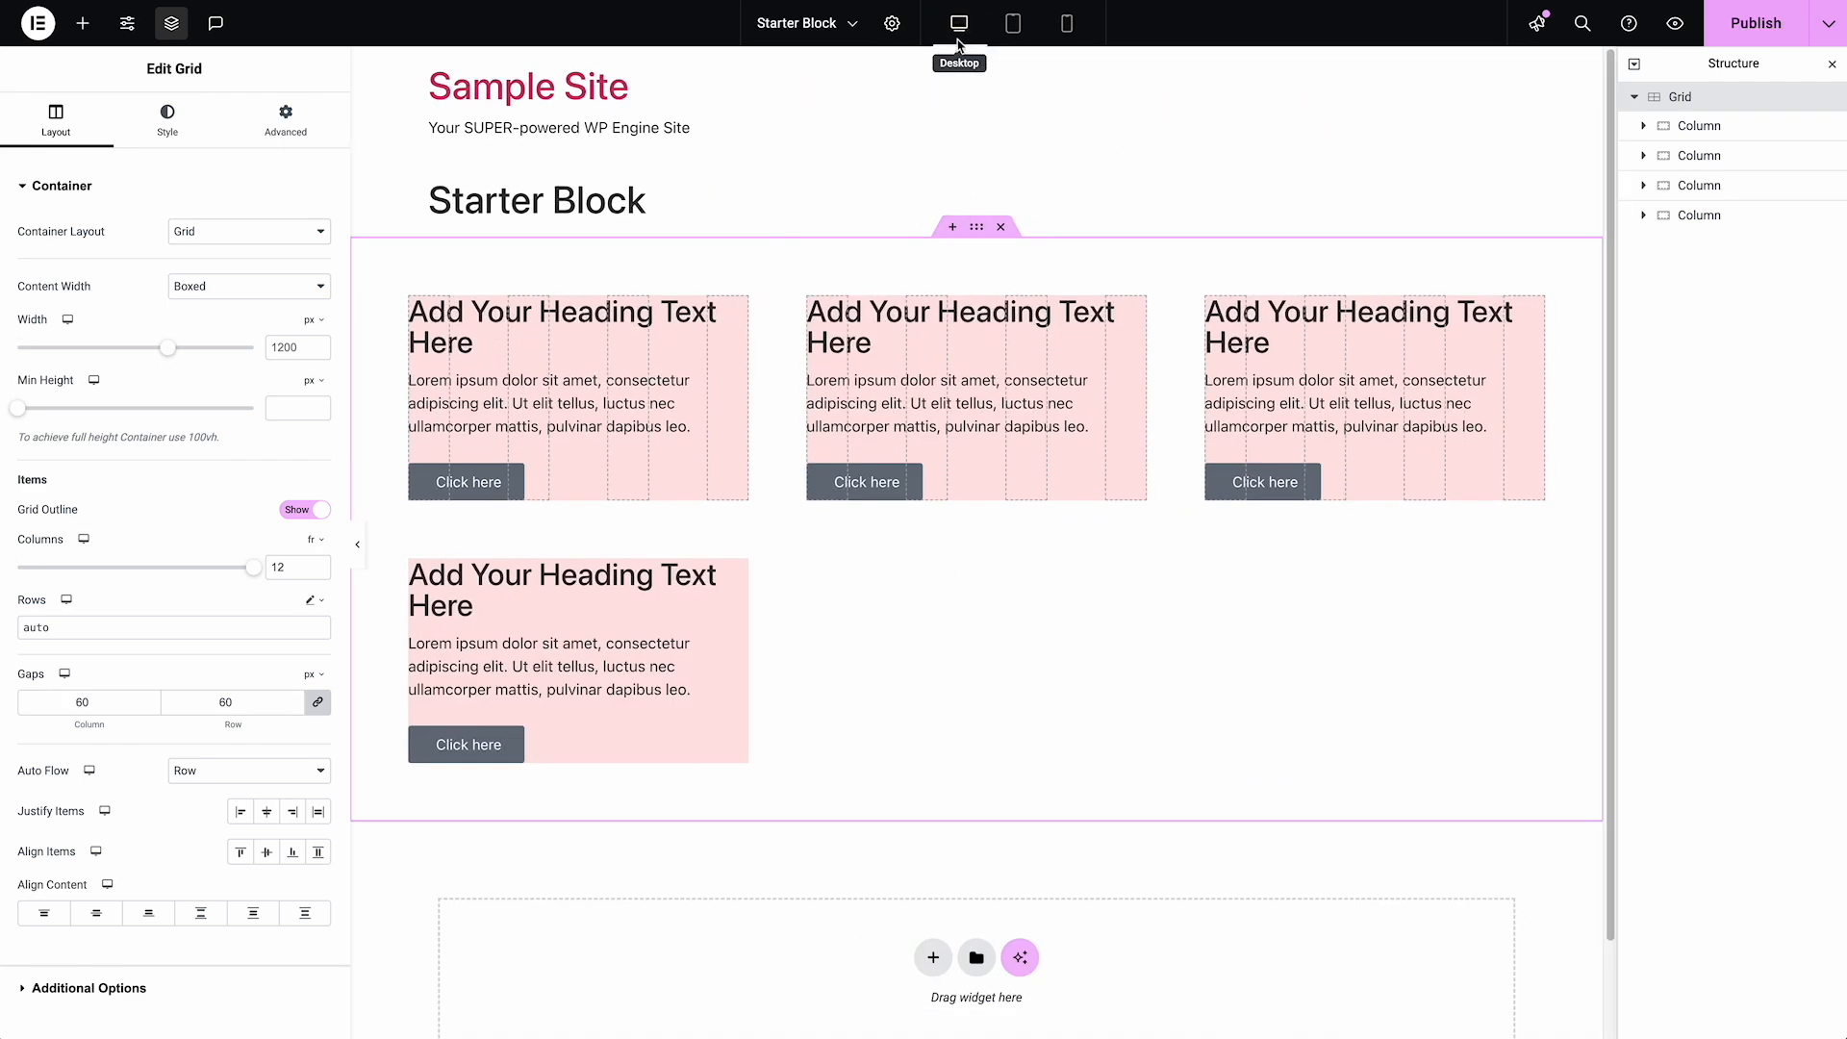
pyautogui.click(1700, 165)
pyautogui.keyDown('ctrl'); pyautogui.click(1698, 185); pyautogui.keyUp('ctrl')
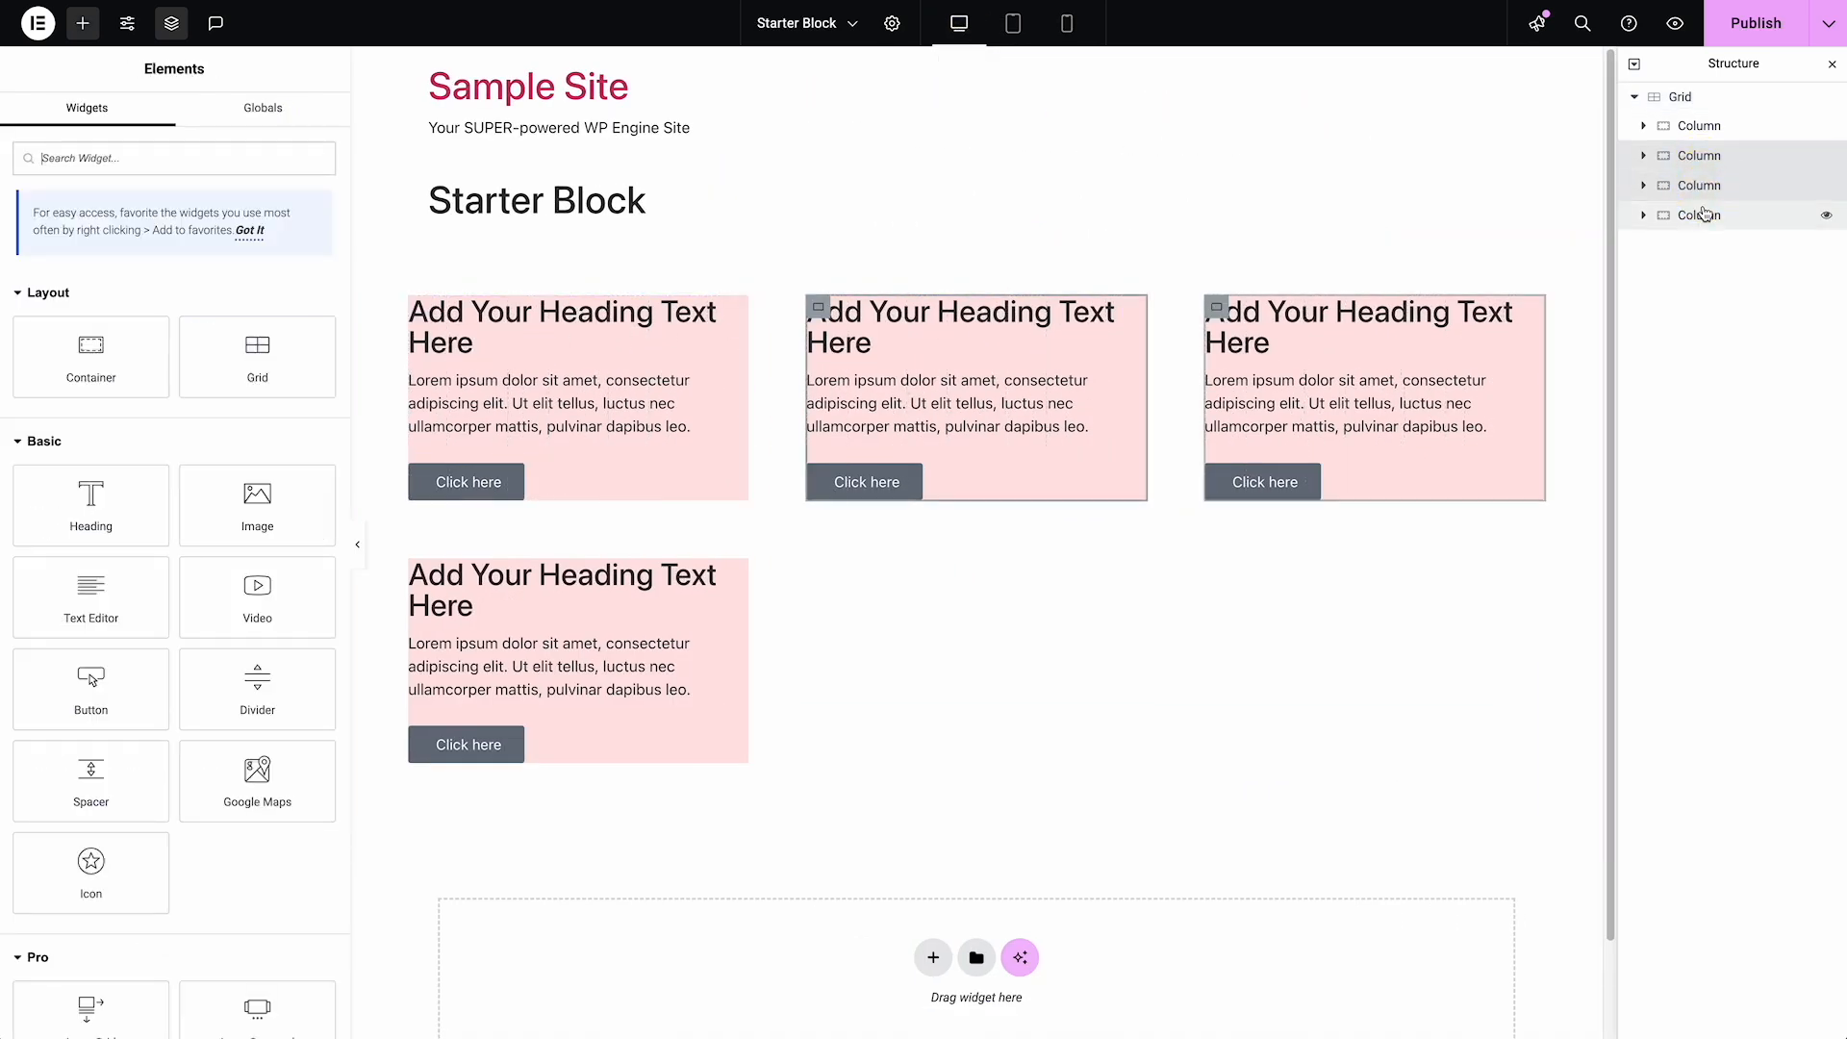
pyautogui.keyDown('ctrl'); pyautogui.click(1706, 221); pyautogui.keyUp('ctrl')
pyautogui.rightClick(1706, 221)
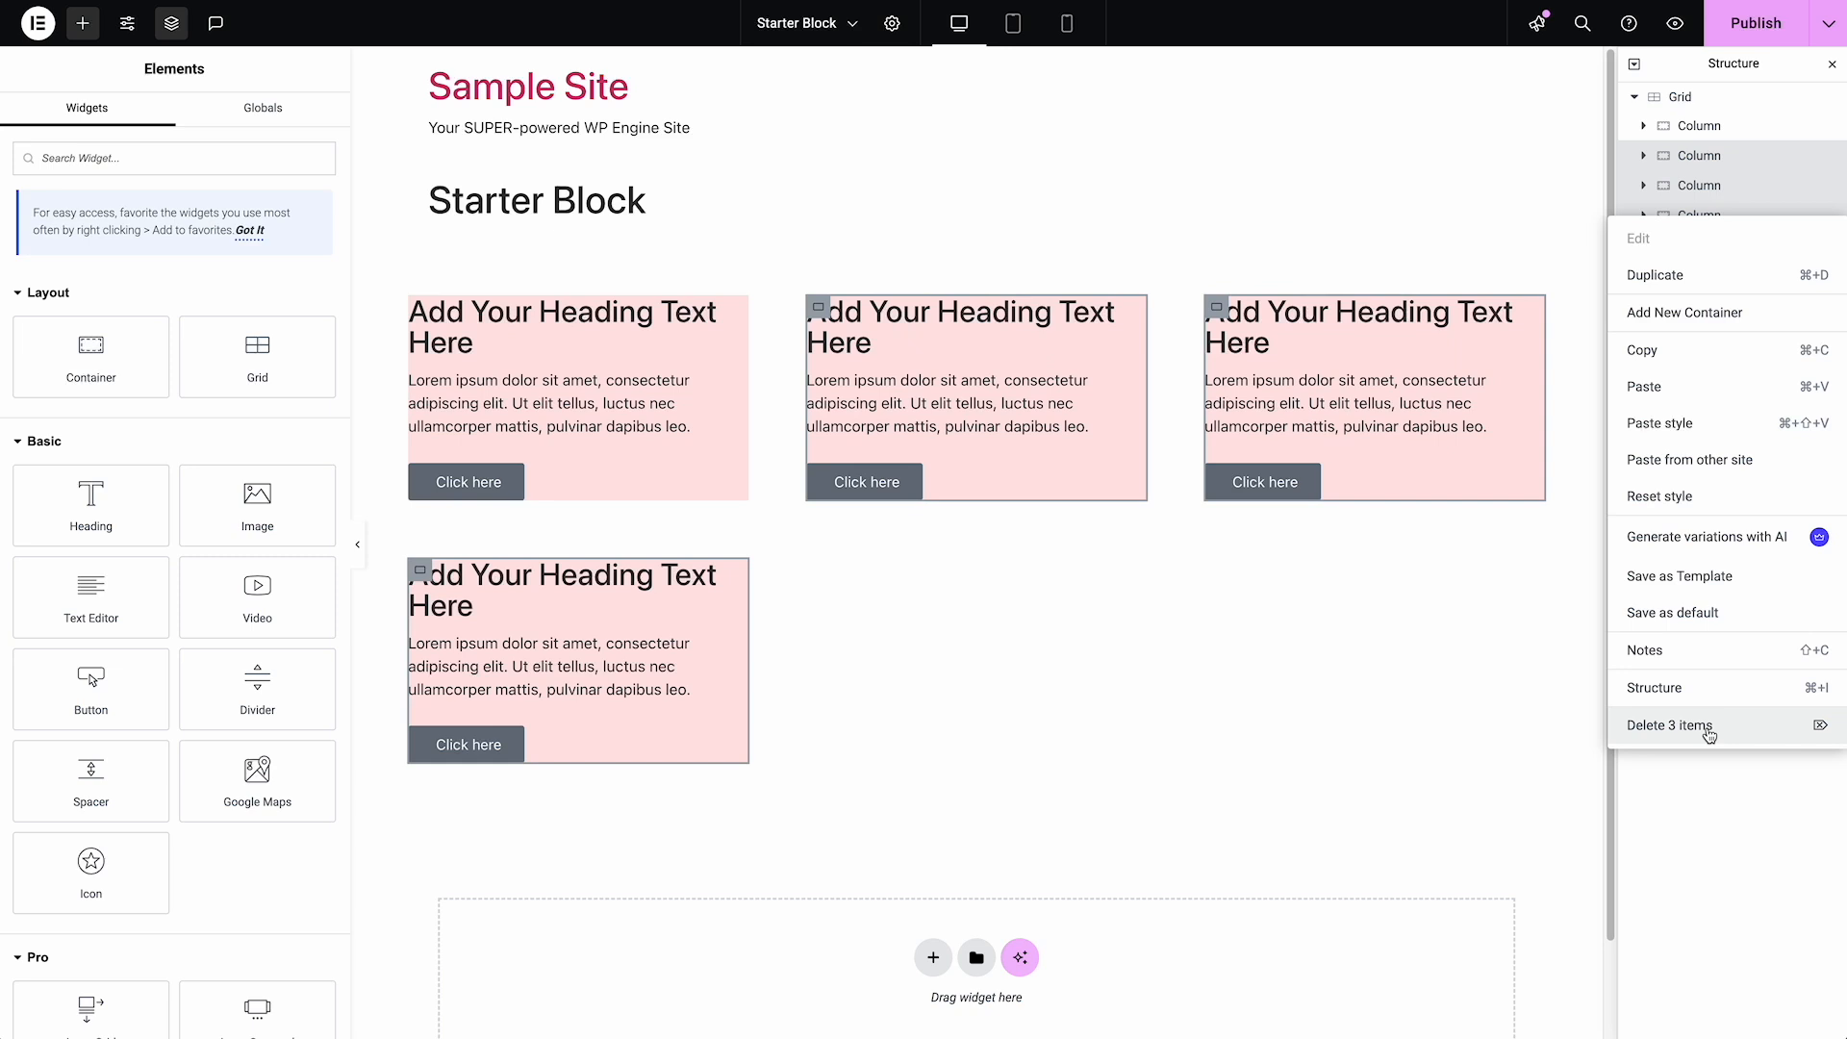
pyautogui.click(1710, 727)
# Remove the classic pink background from the remaining Column
pyautogui.click(1699, 126)
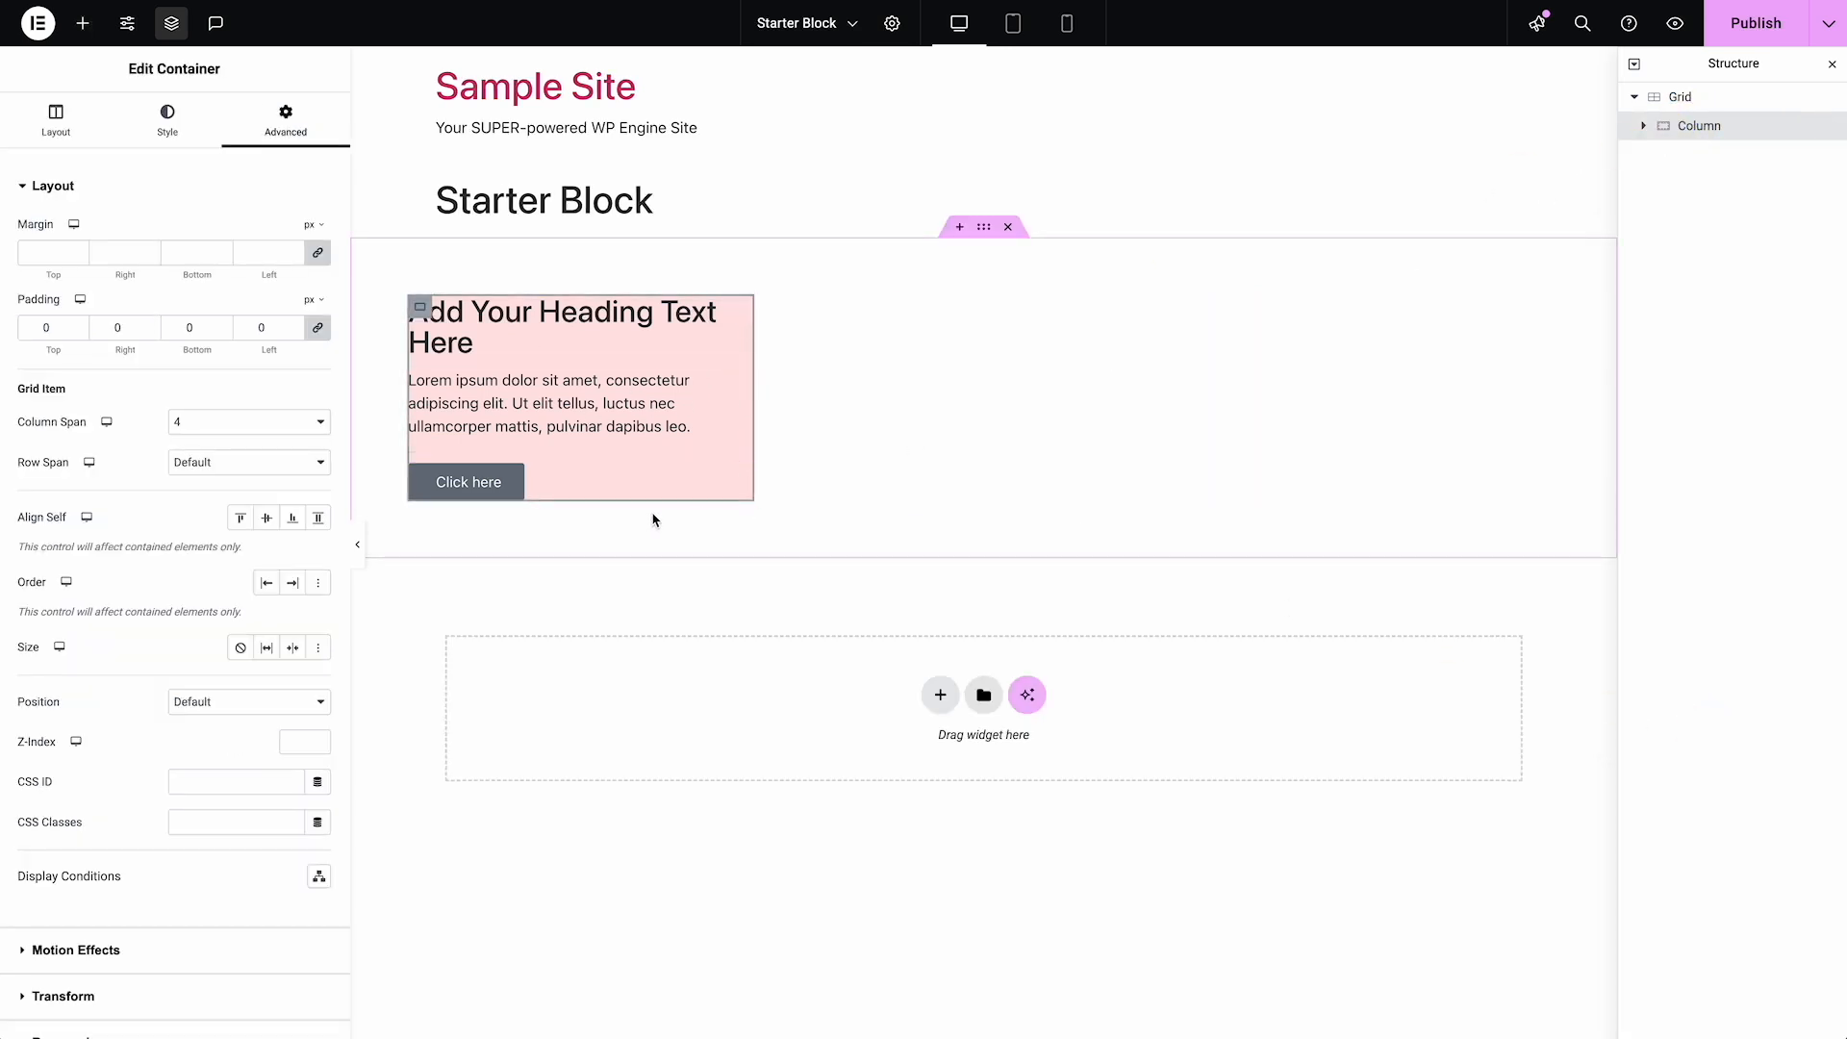
pyautogui.click(185, 142)
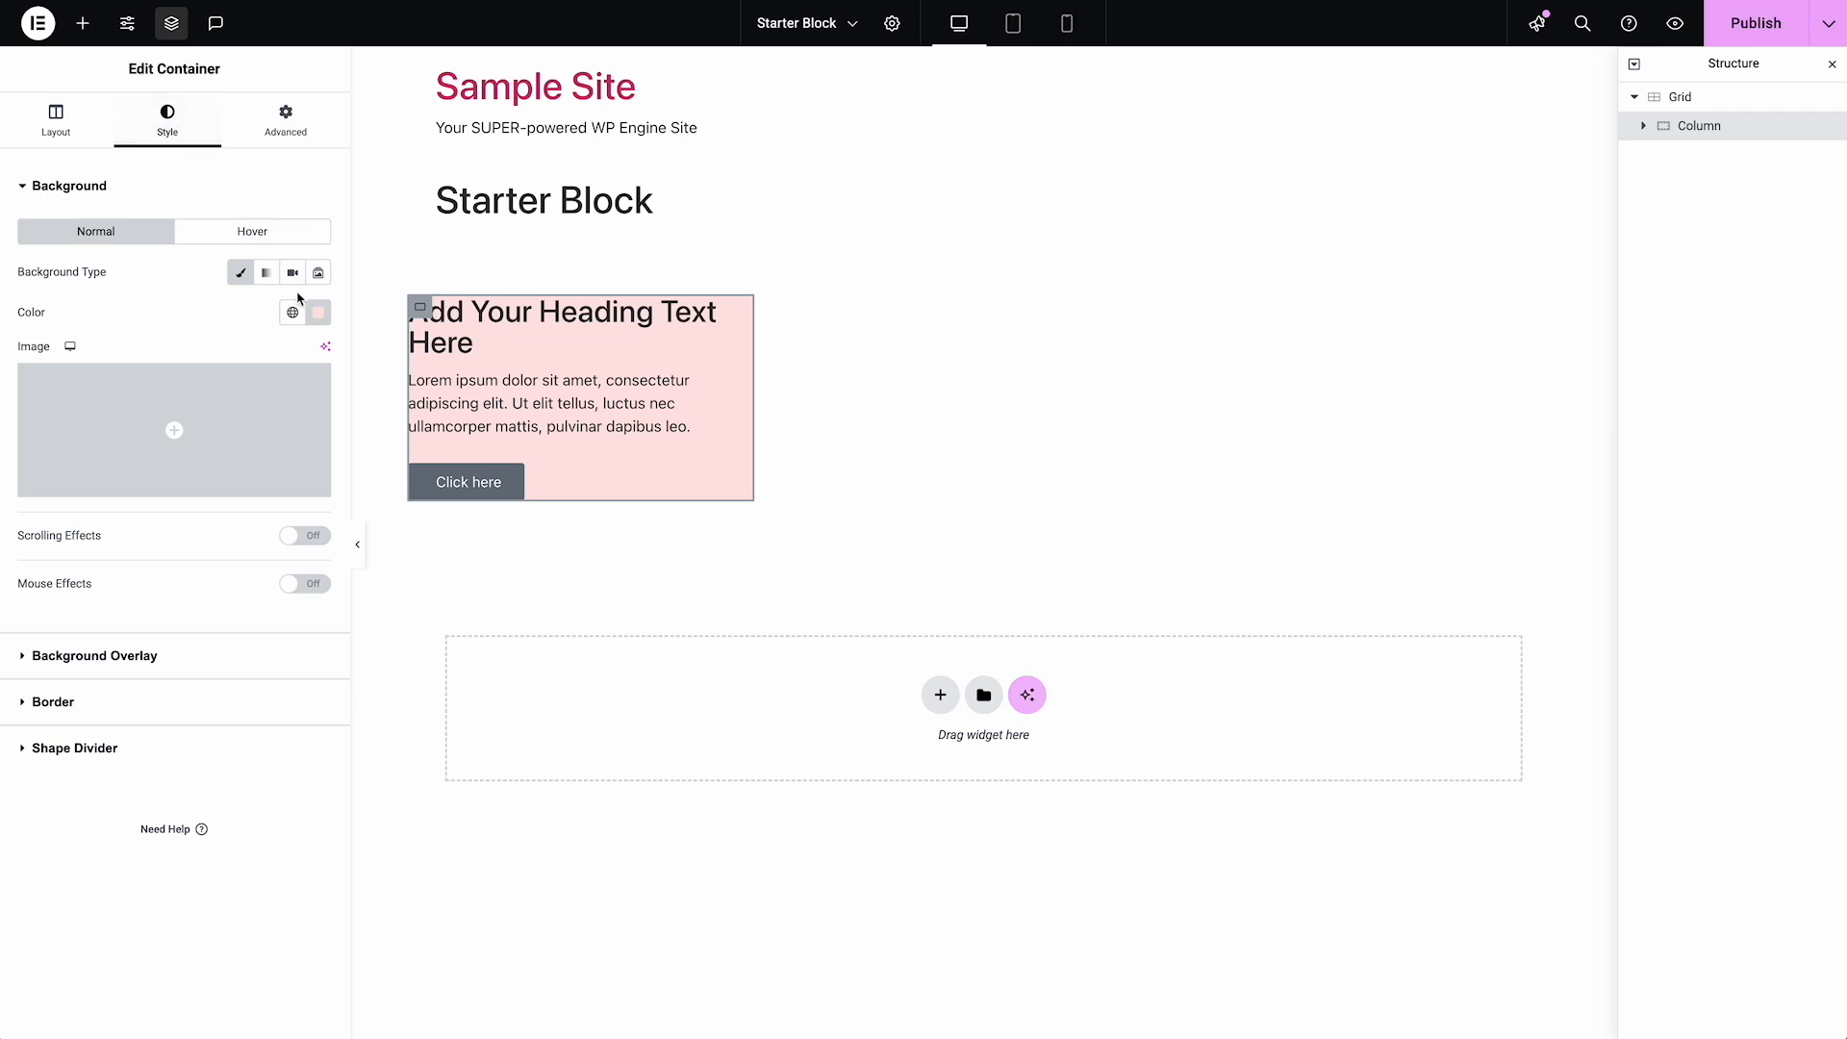
pyautogui.click(240, 274)
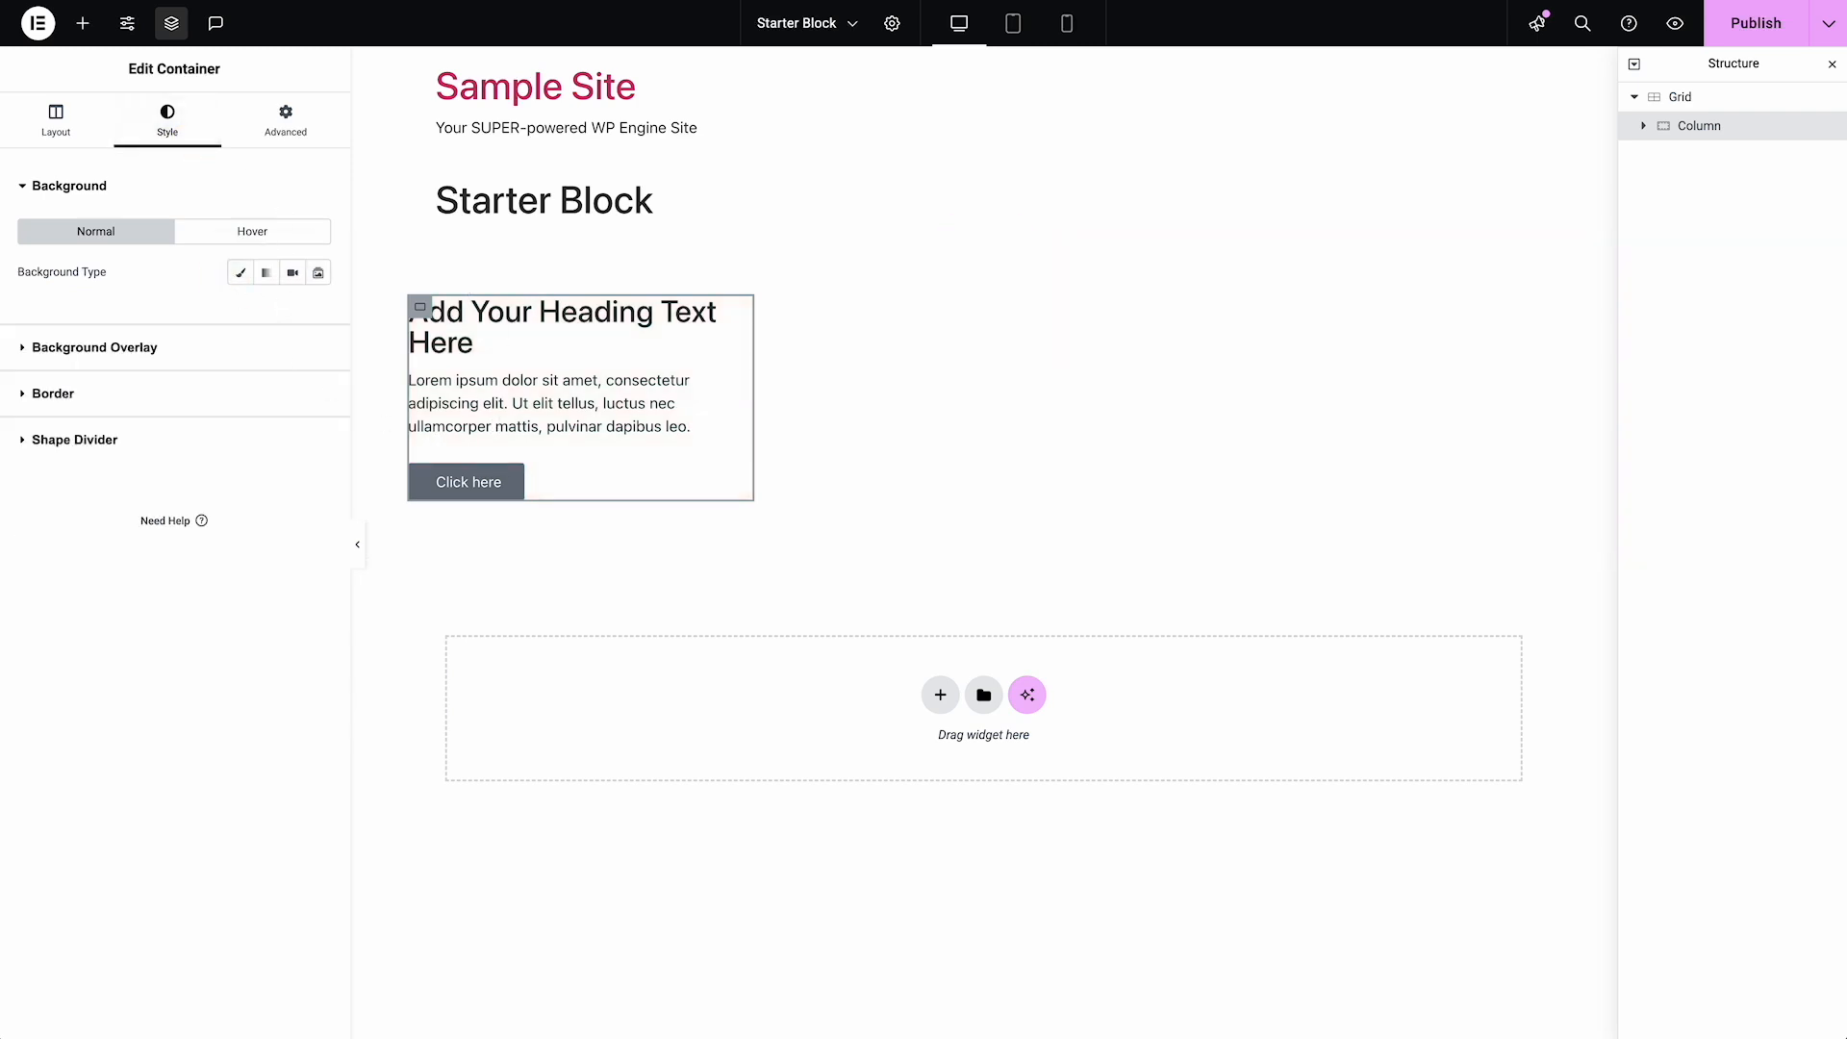
# Review the Grid's layout settings, and open the Column's advanced grid-item settings
pyautogui.click(1718, 102)
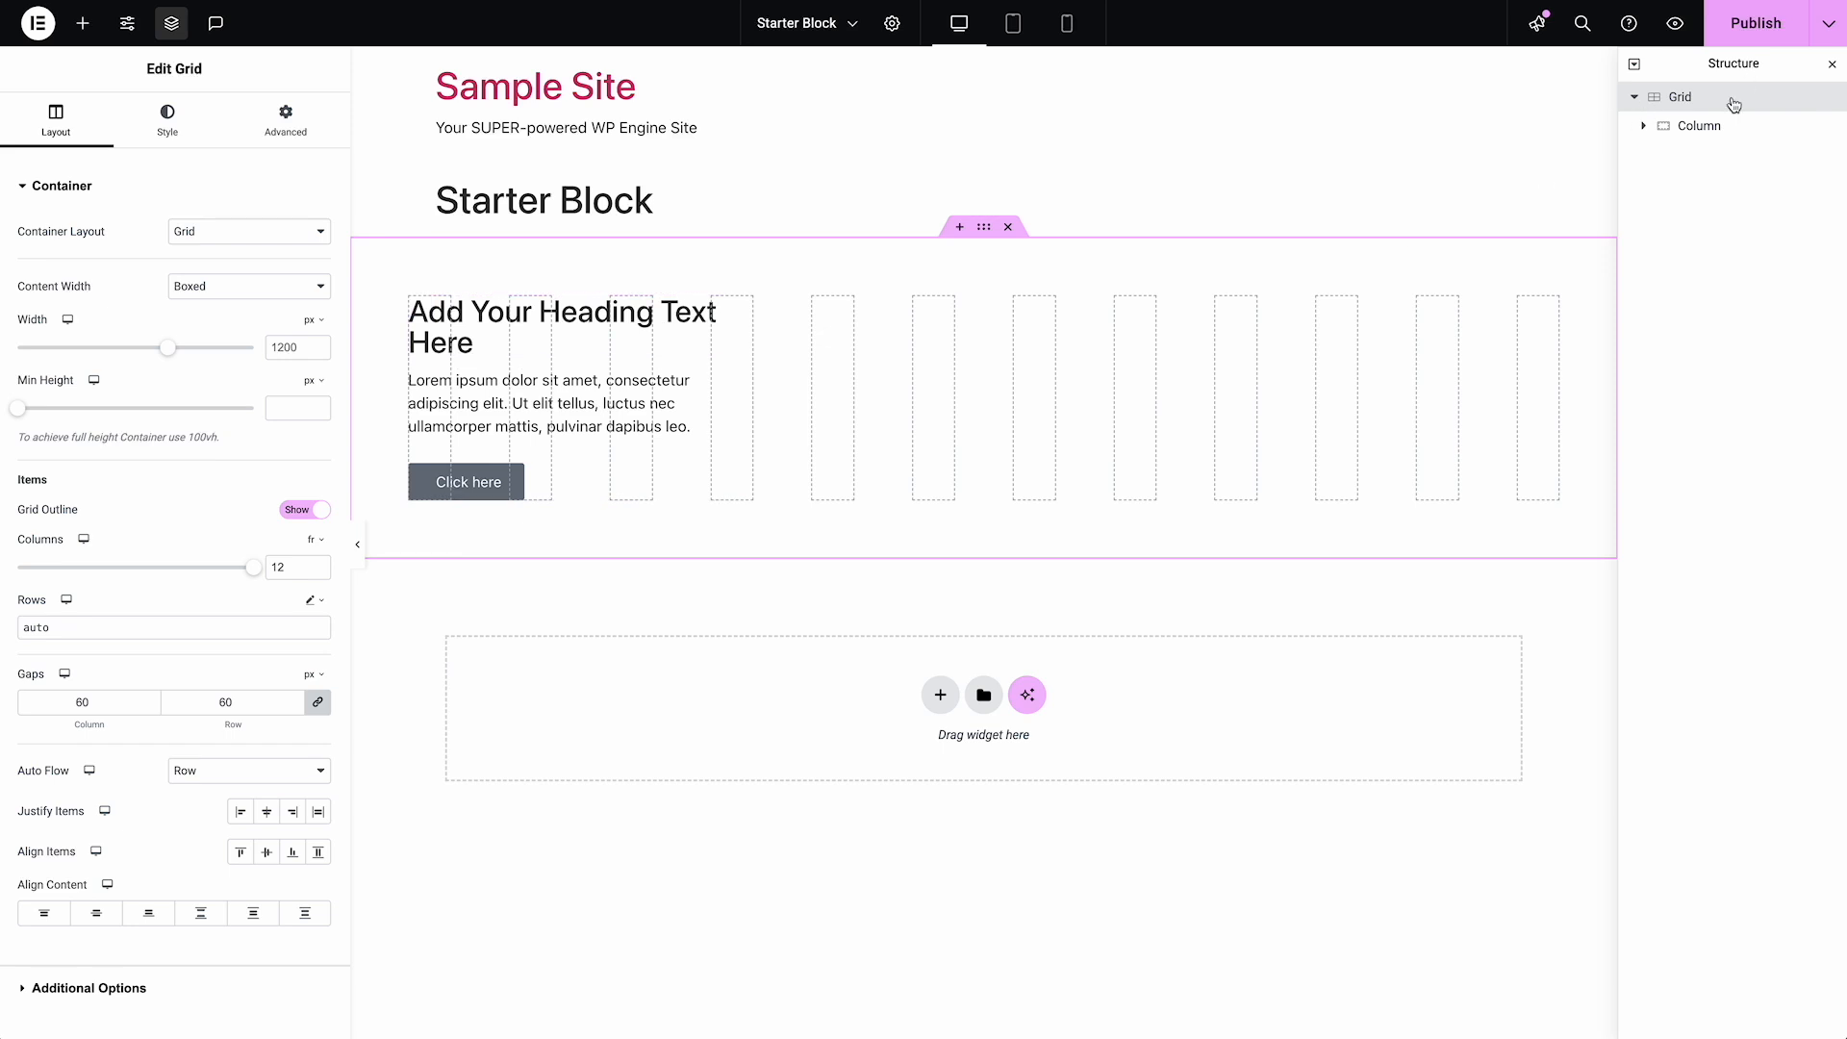
pyautogui.click(1701, 127)
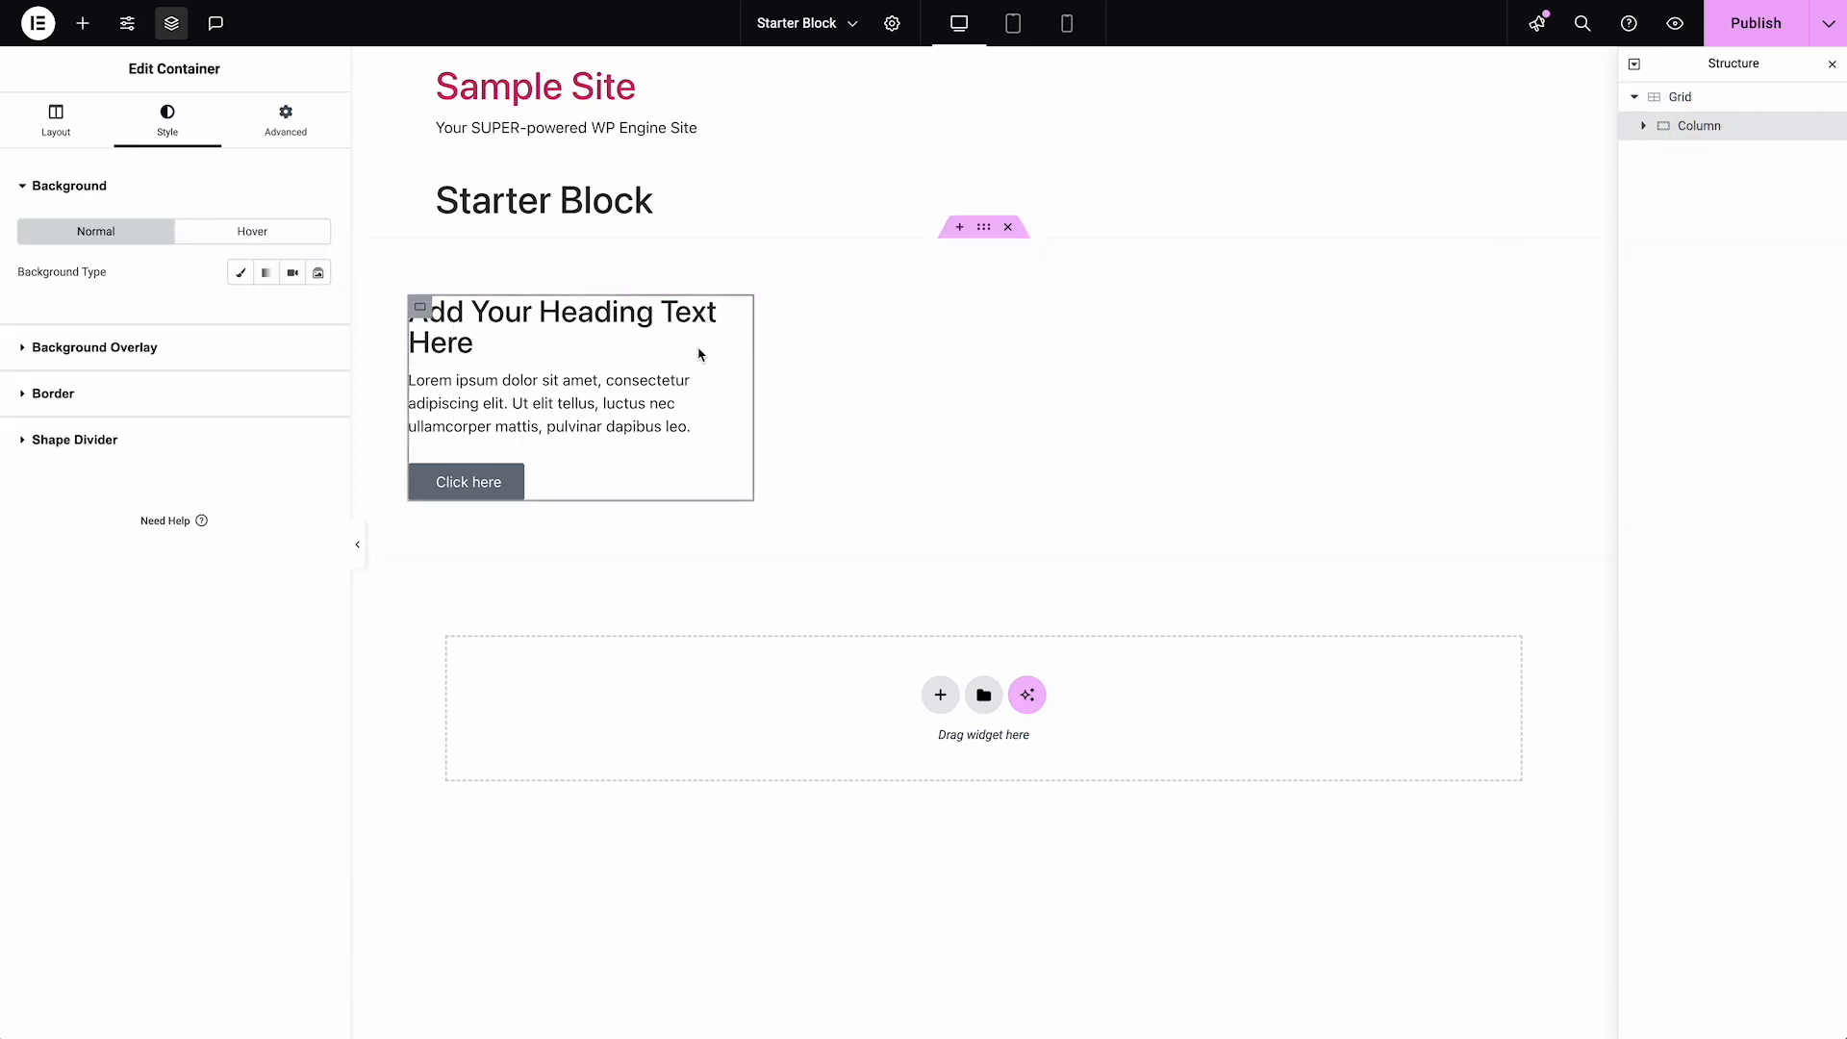
pyautogui.click(273, 125)
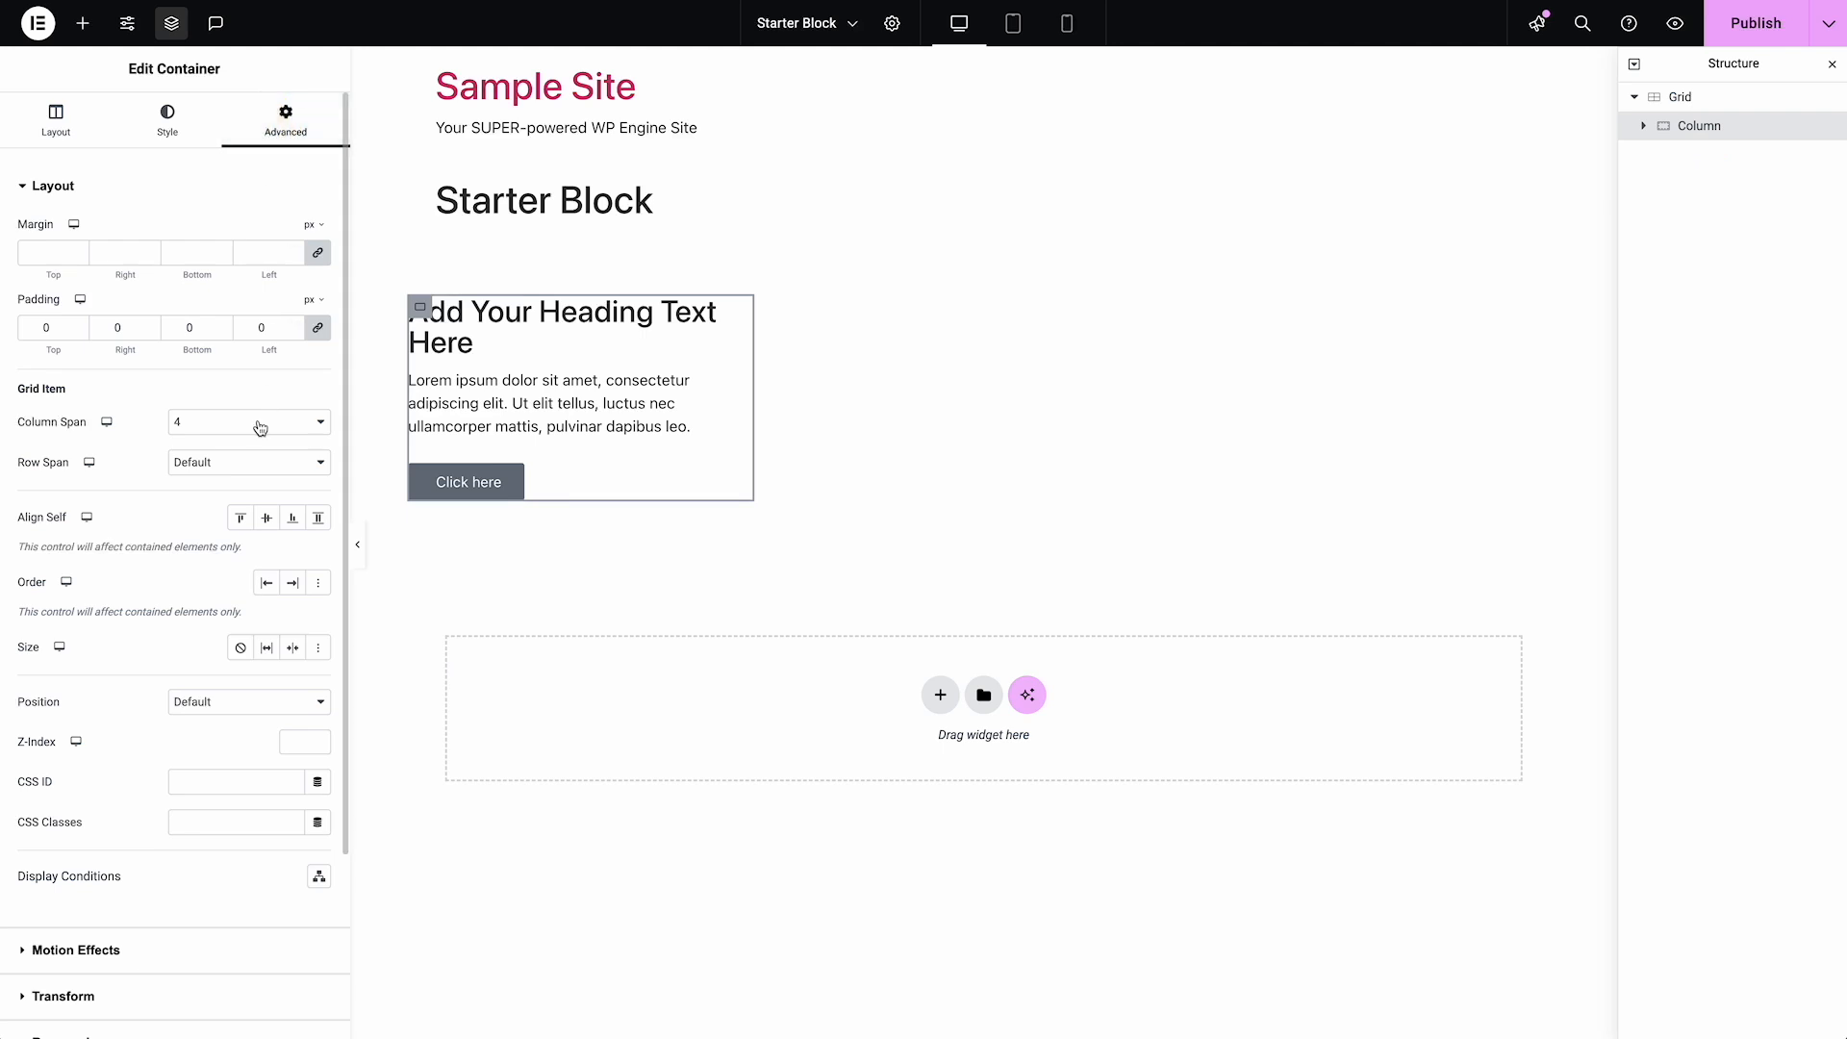
pyautogui.moveTo(260, 428); pyautogui.dragTo(248, 468)
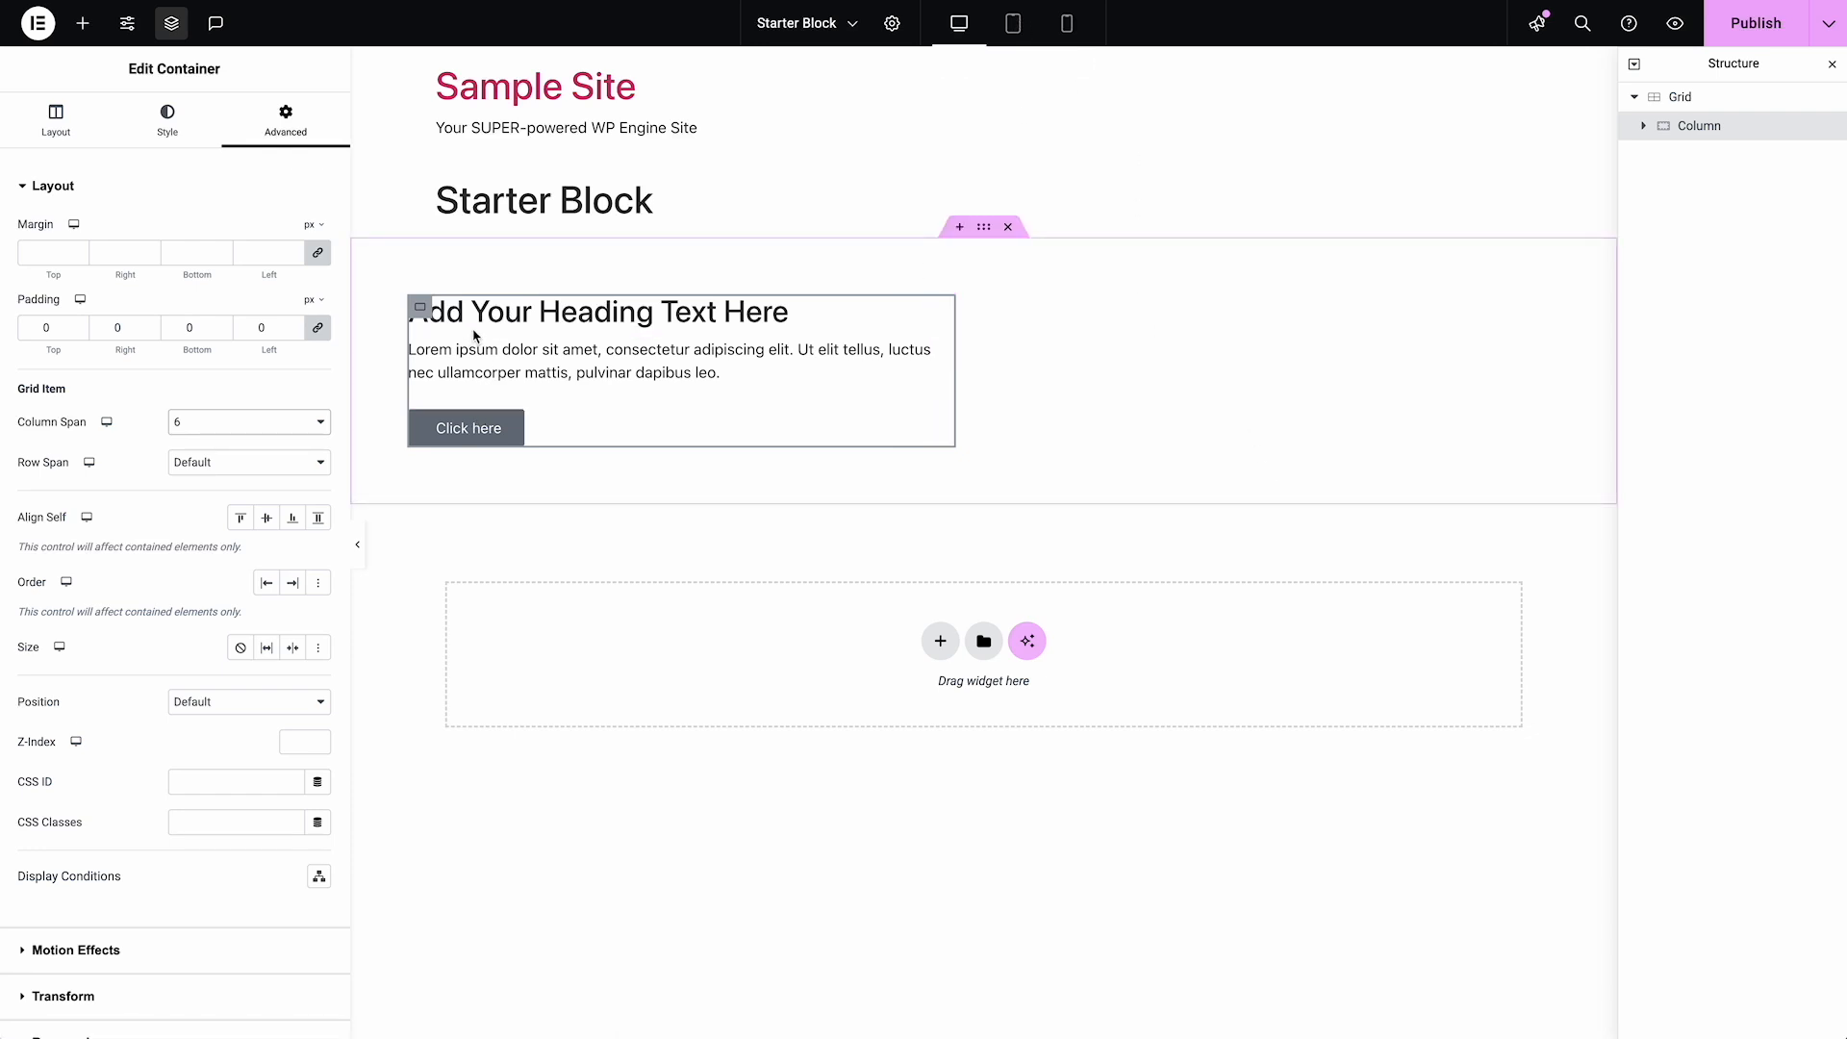
pyautogui.rightClick(1713, 129)
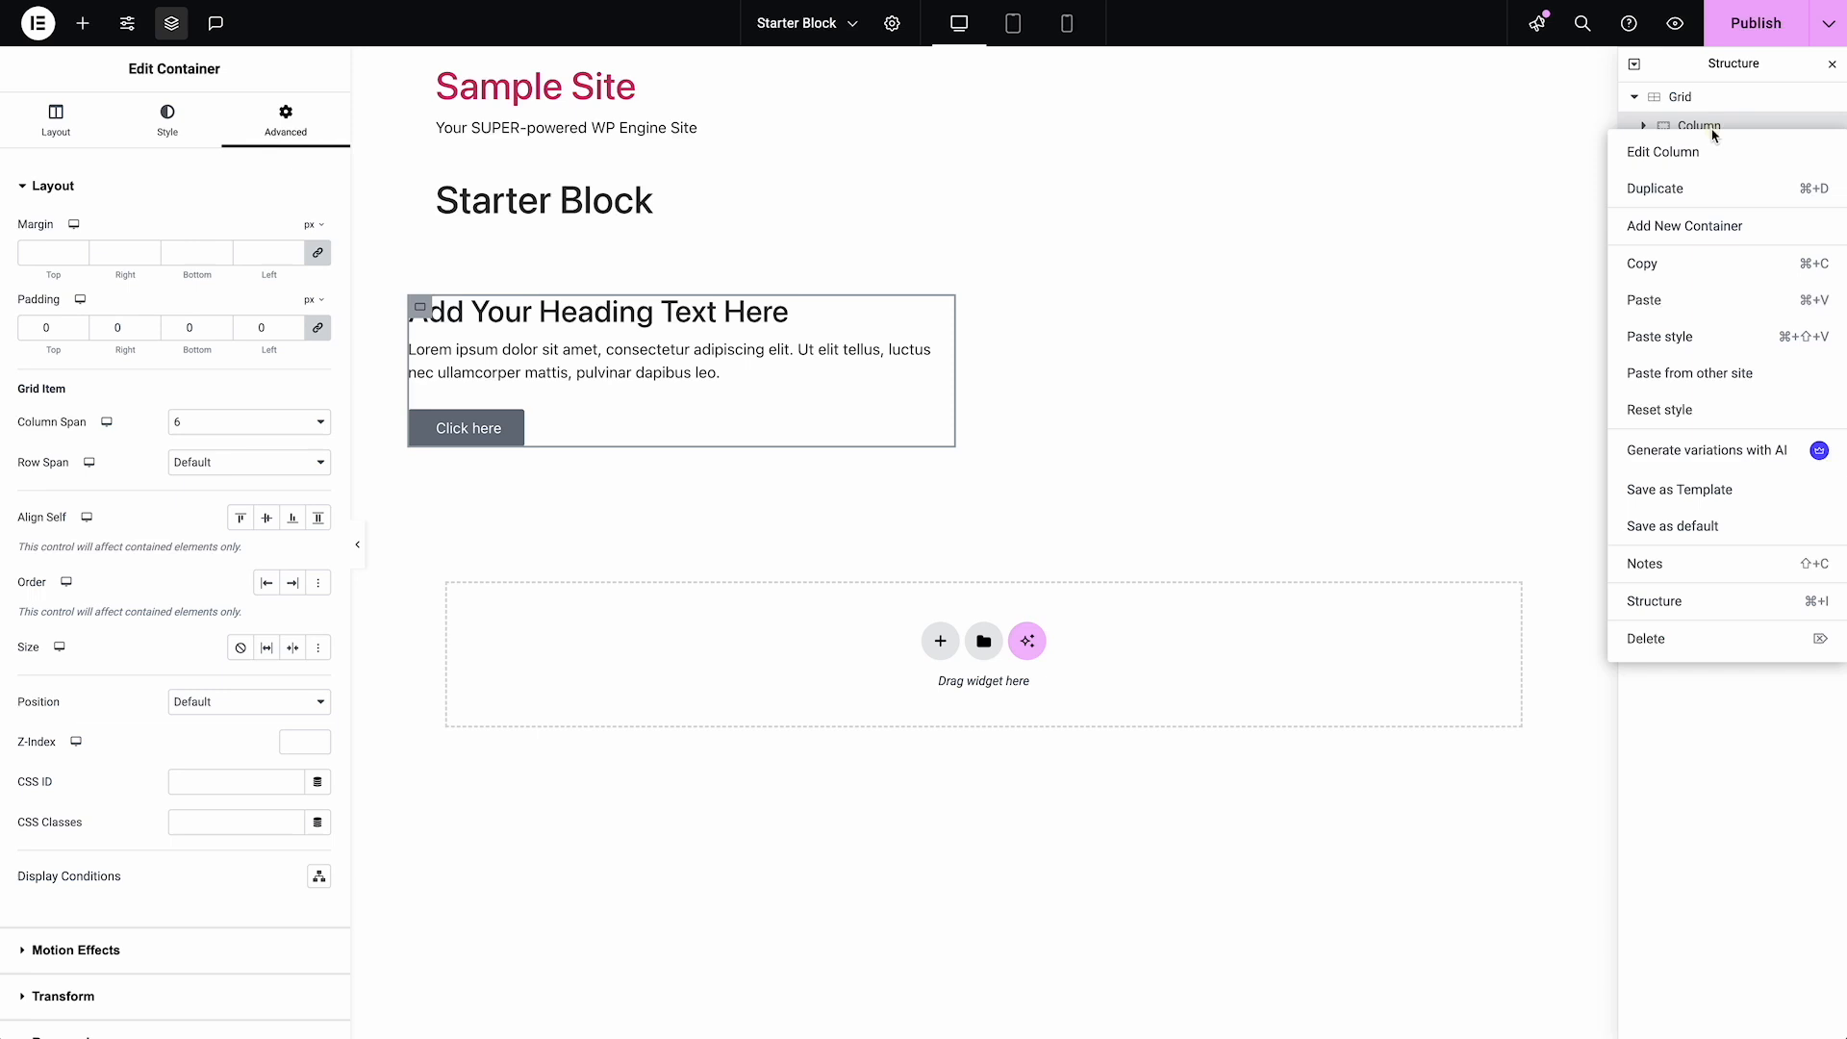
pyautogui.click(1701, 190)
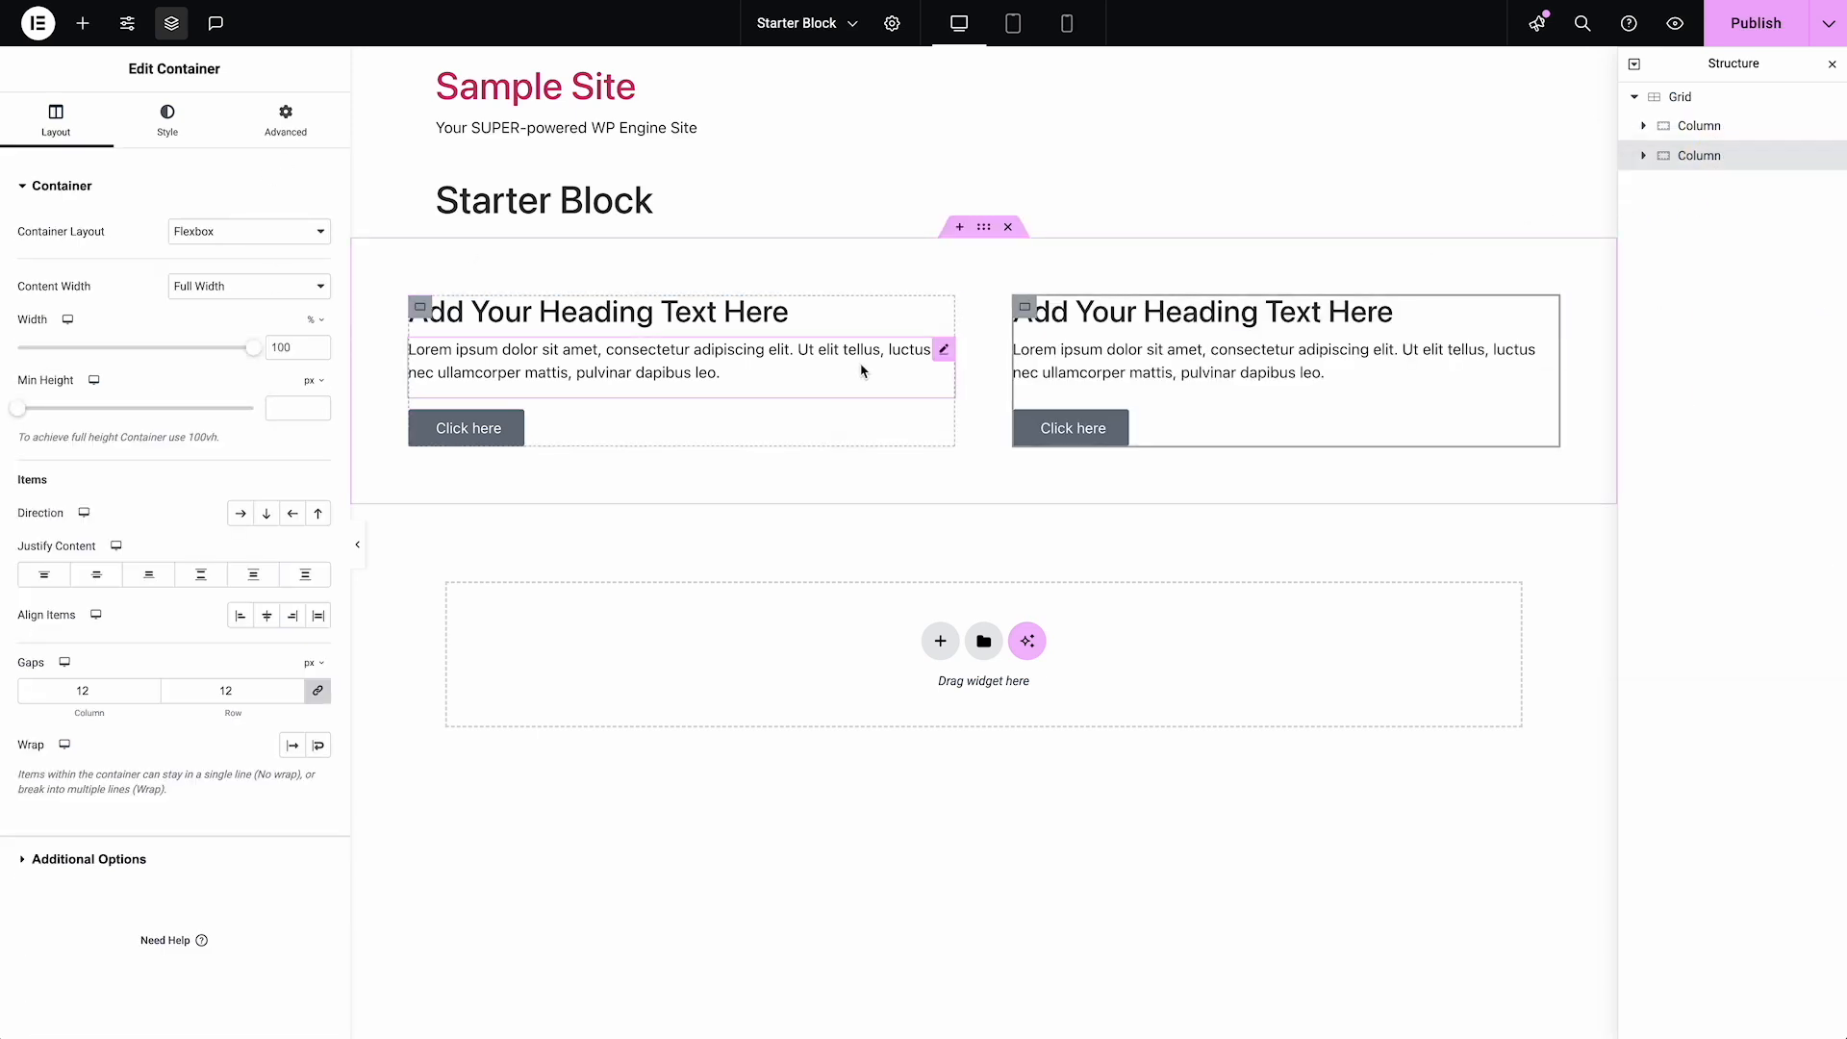
# Give the duplicated Column 36 px padding on all sides and a classic pink background, #FFE4E4
pyautogui.click(292, 131)
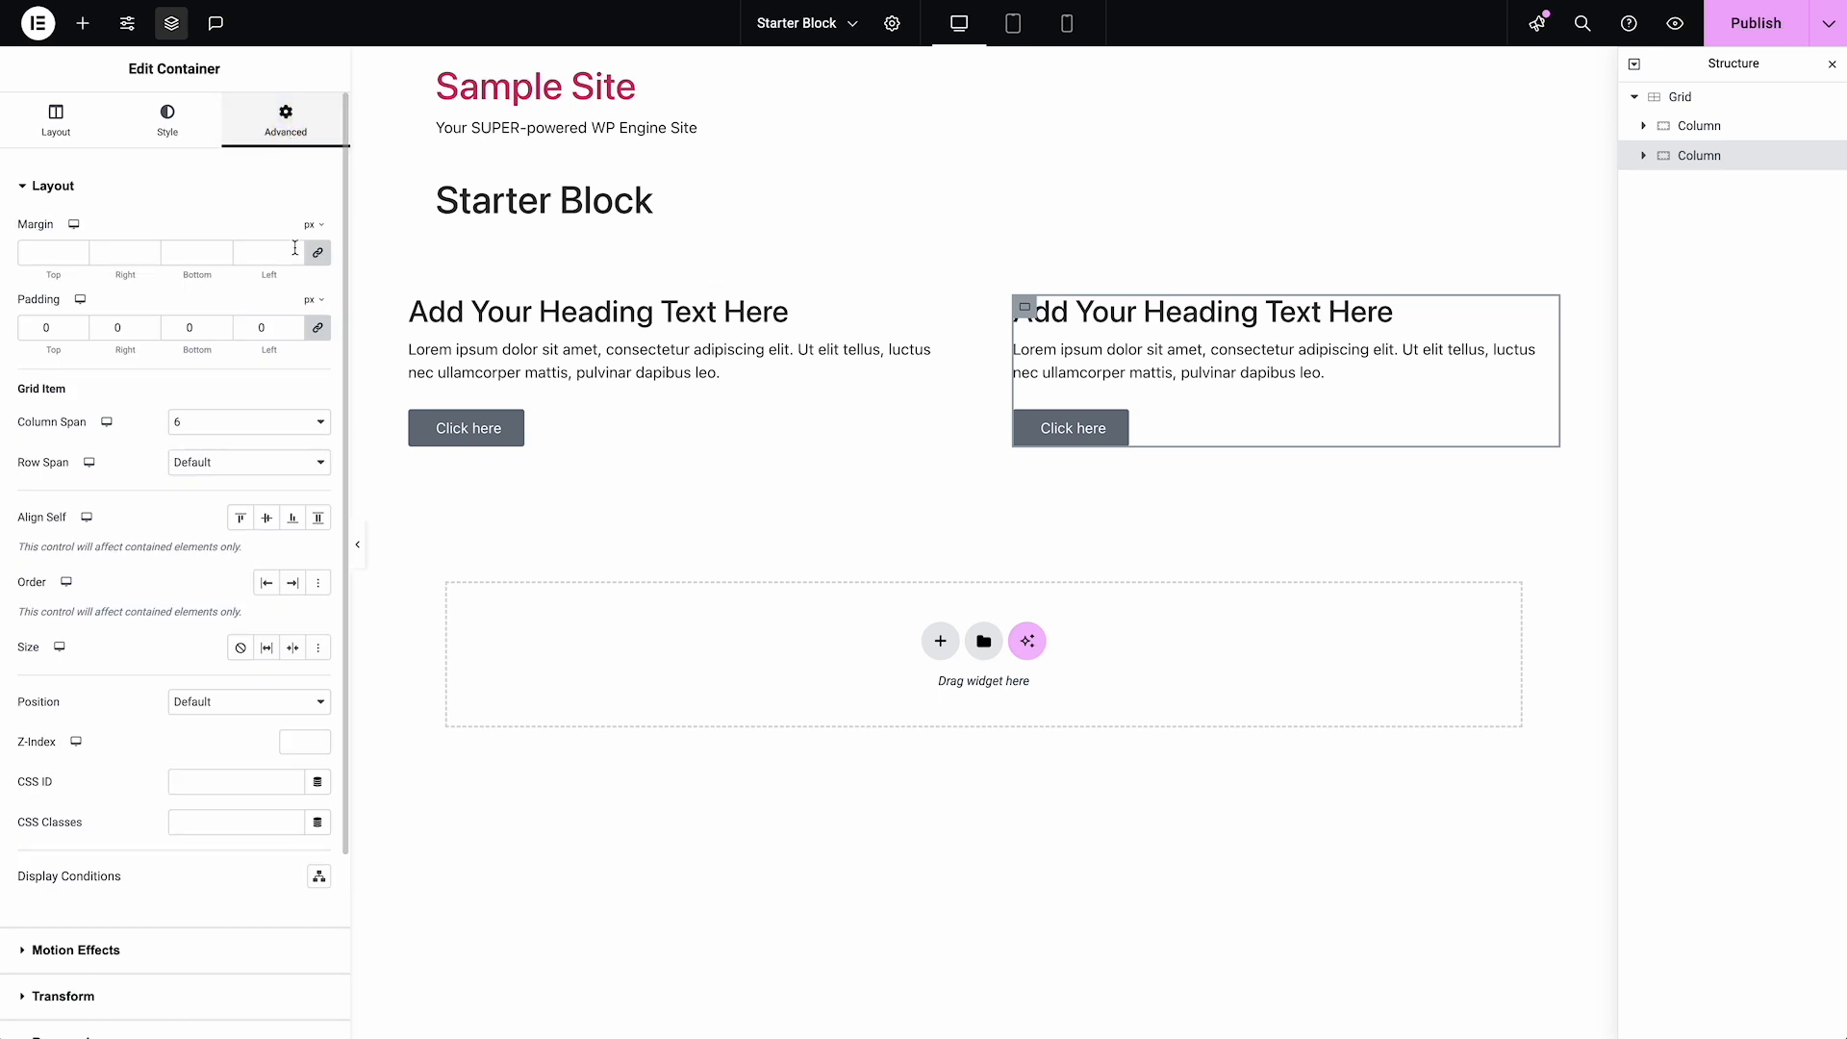
pyautogui.moveTo(273, 327); pyautogui.dragTo(165, 313)
pyautogui.write('36')
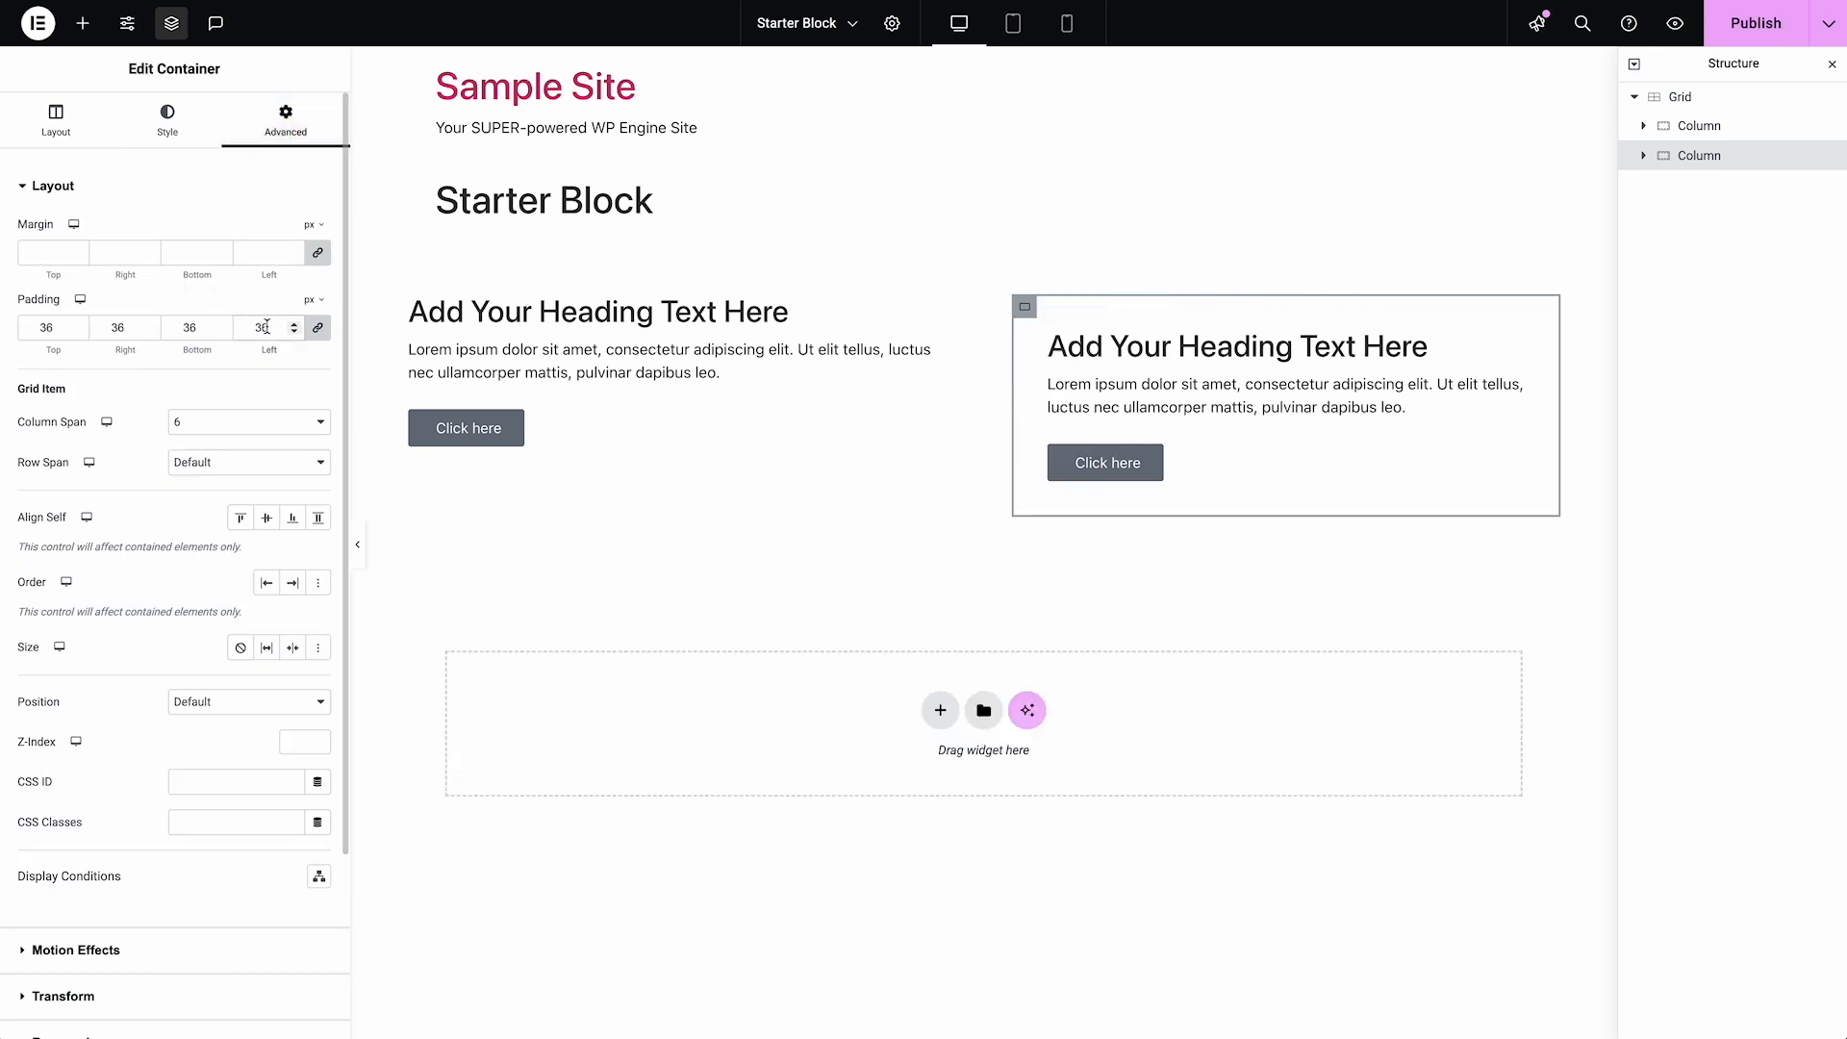
pyautogui.click(178, 141)
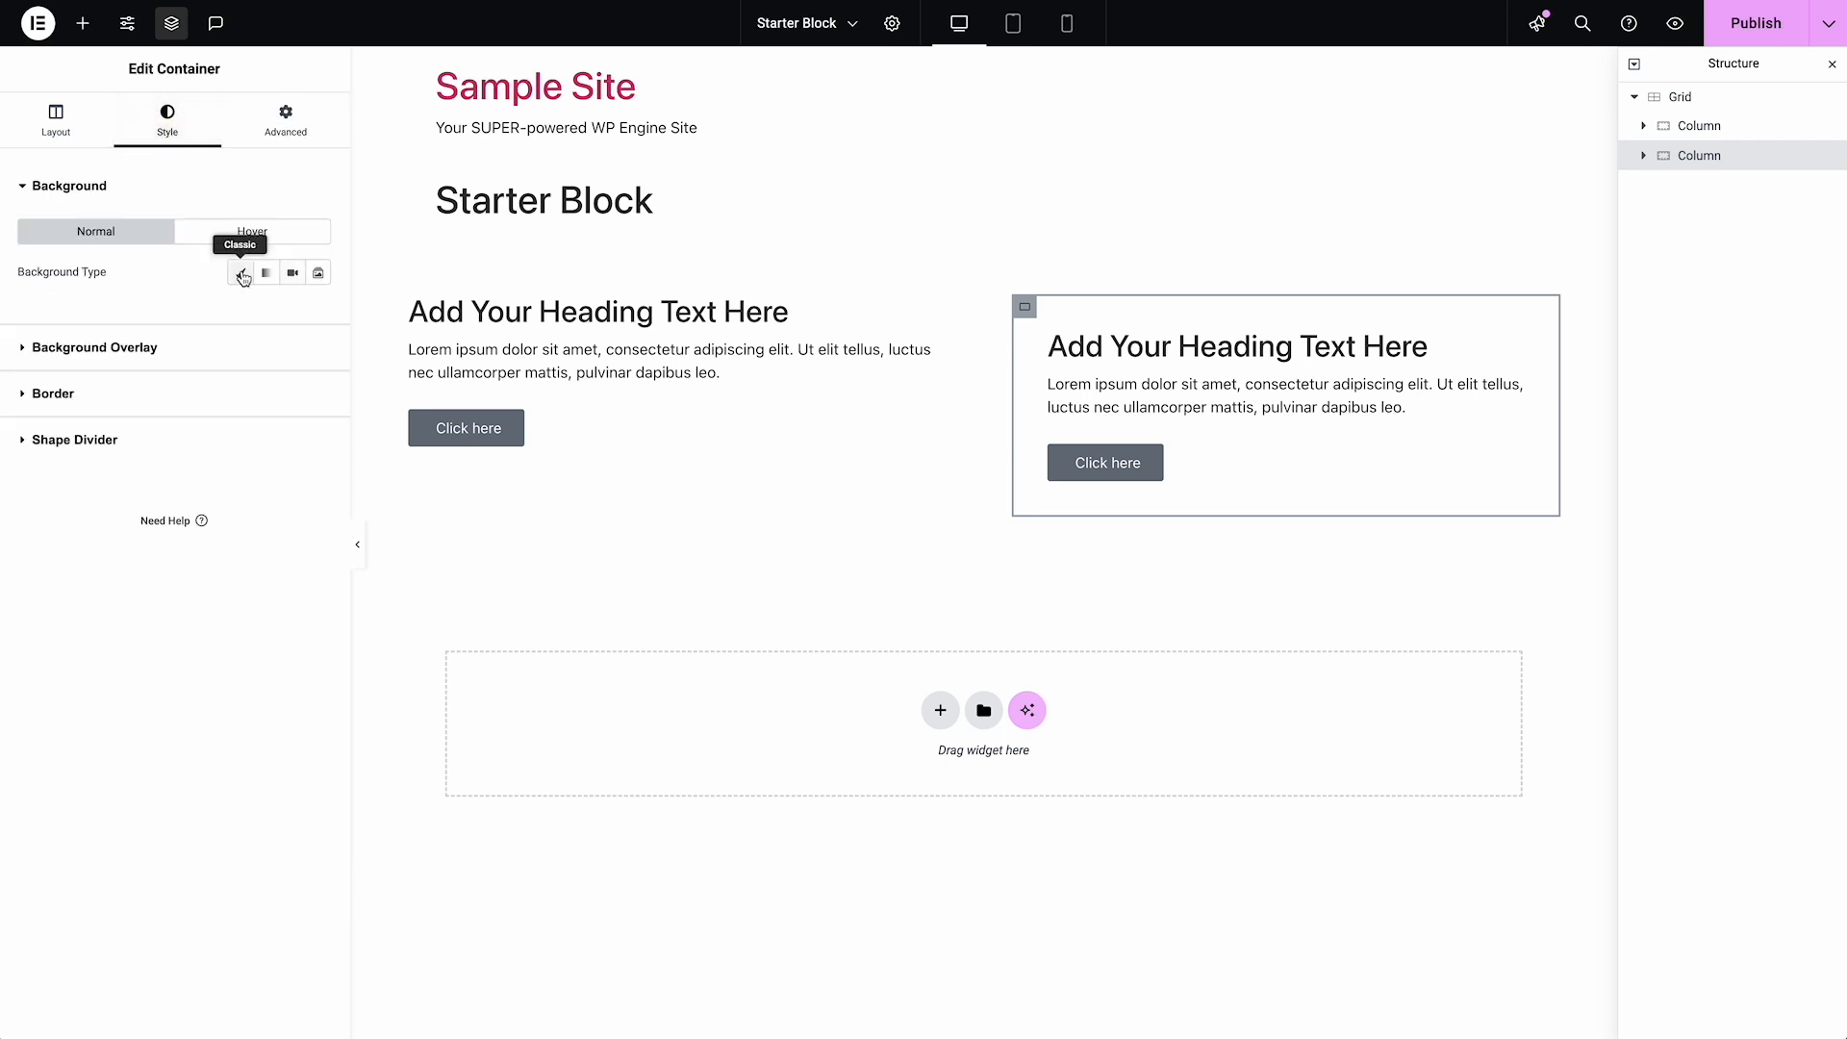
pyautogui.click(240, 272)
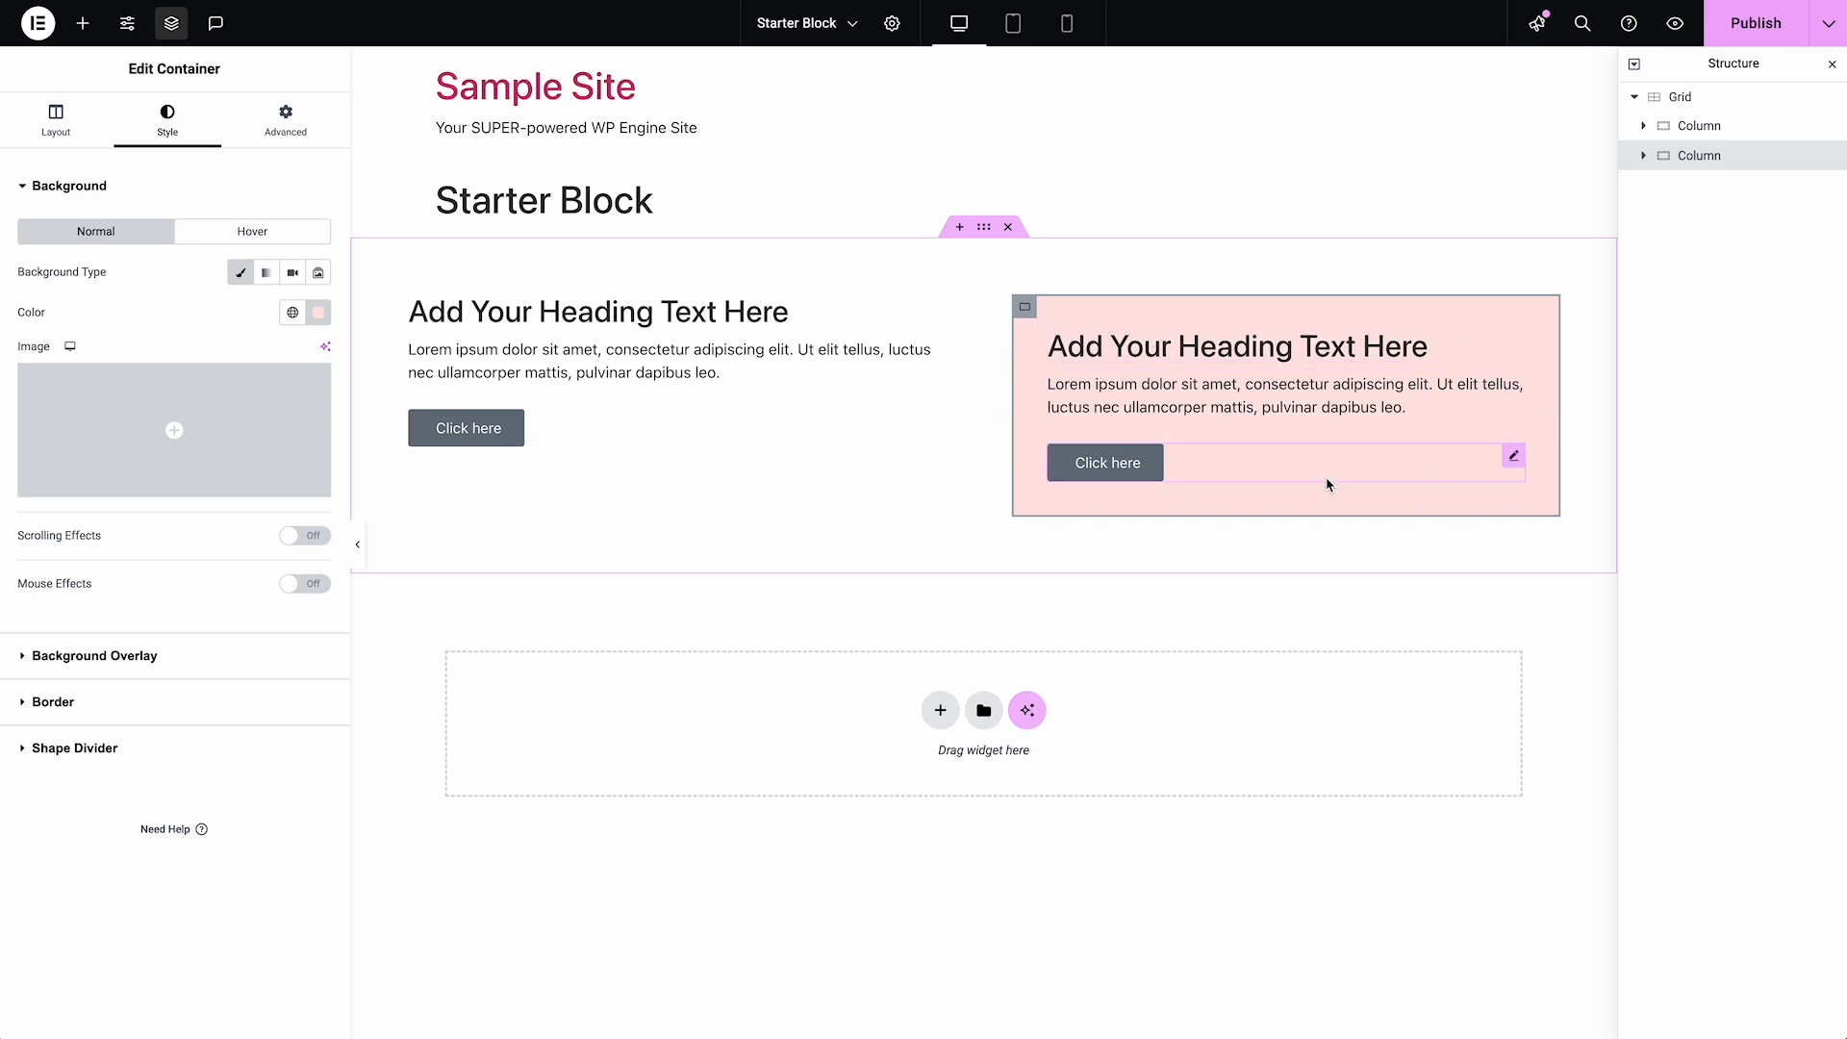
# Give the Grid a classic background in very light gray, #FCFCFC
pyautogui.click(985, 231)
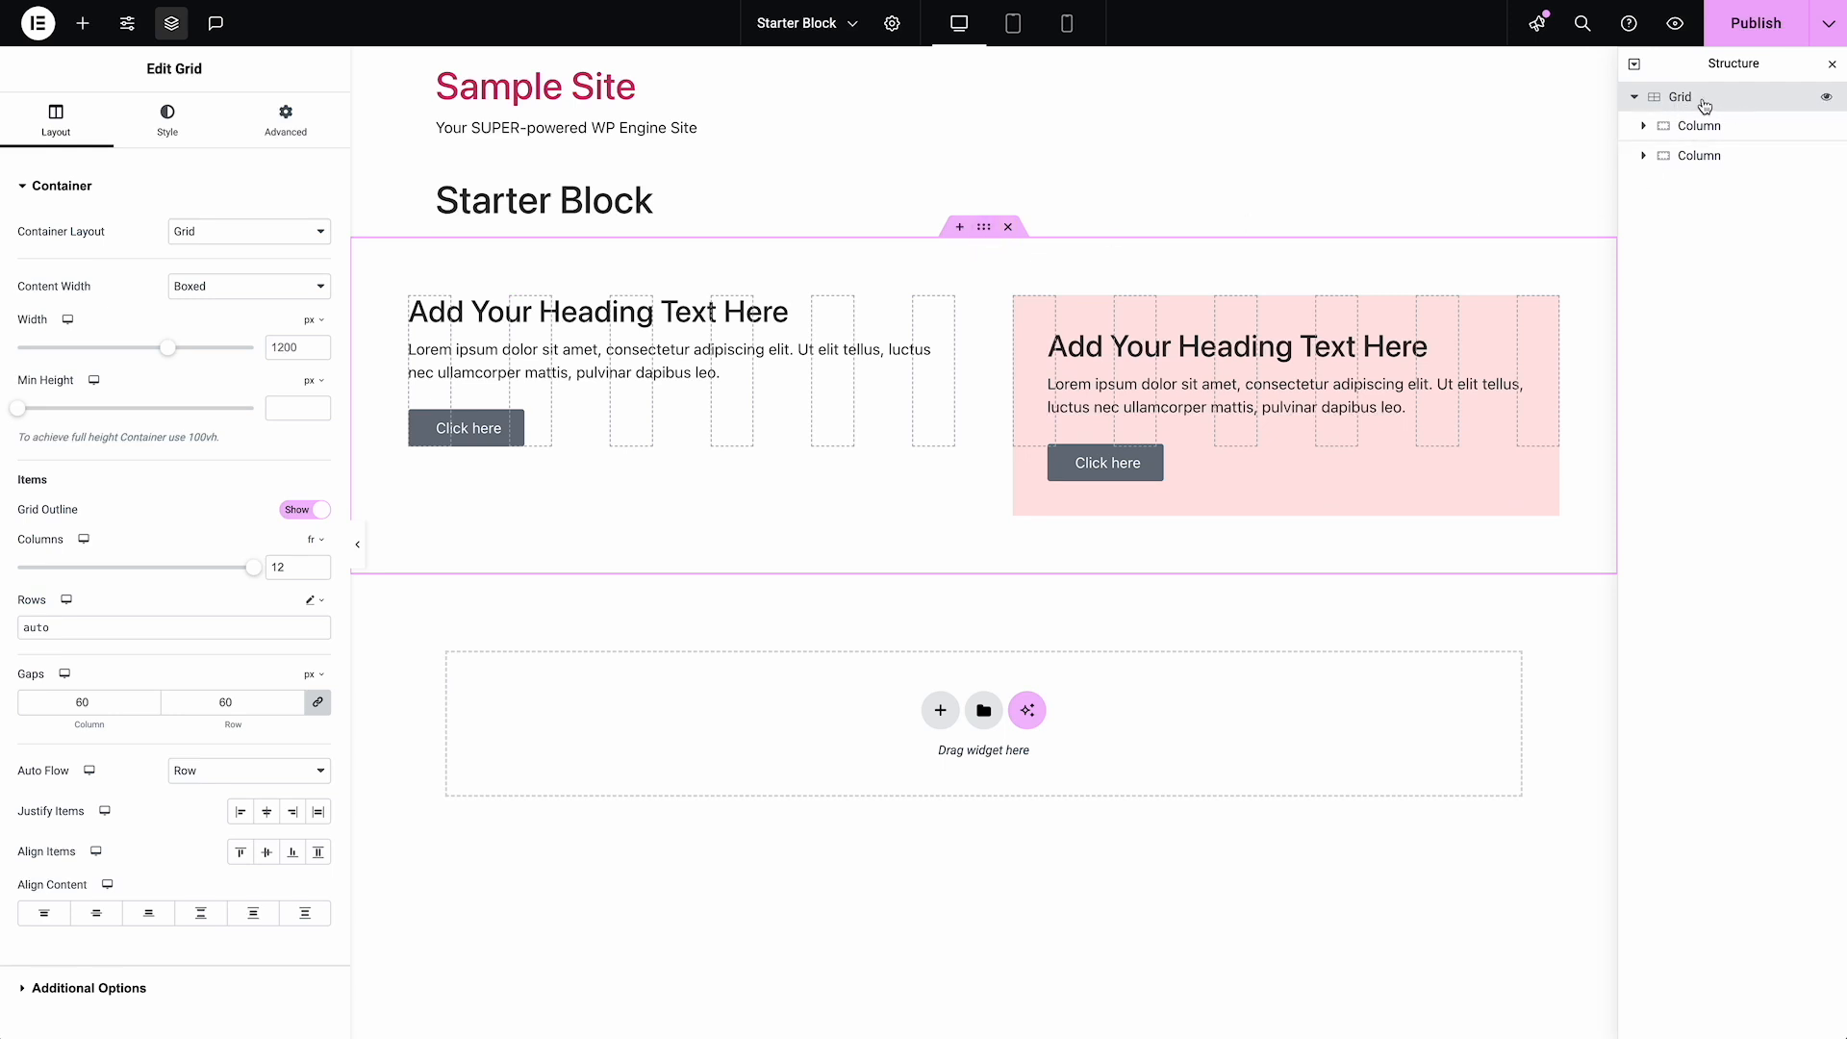
pyautogui.click(167, 121)
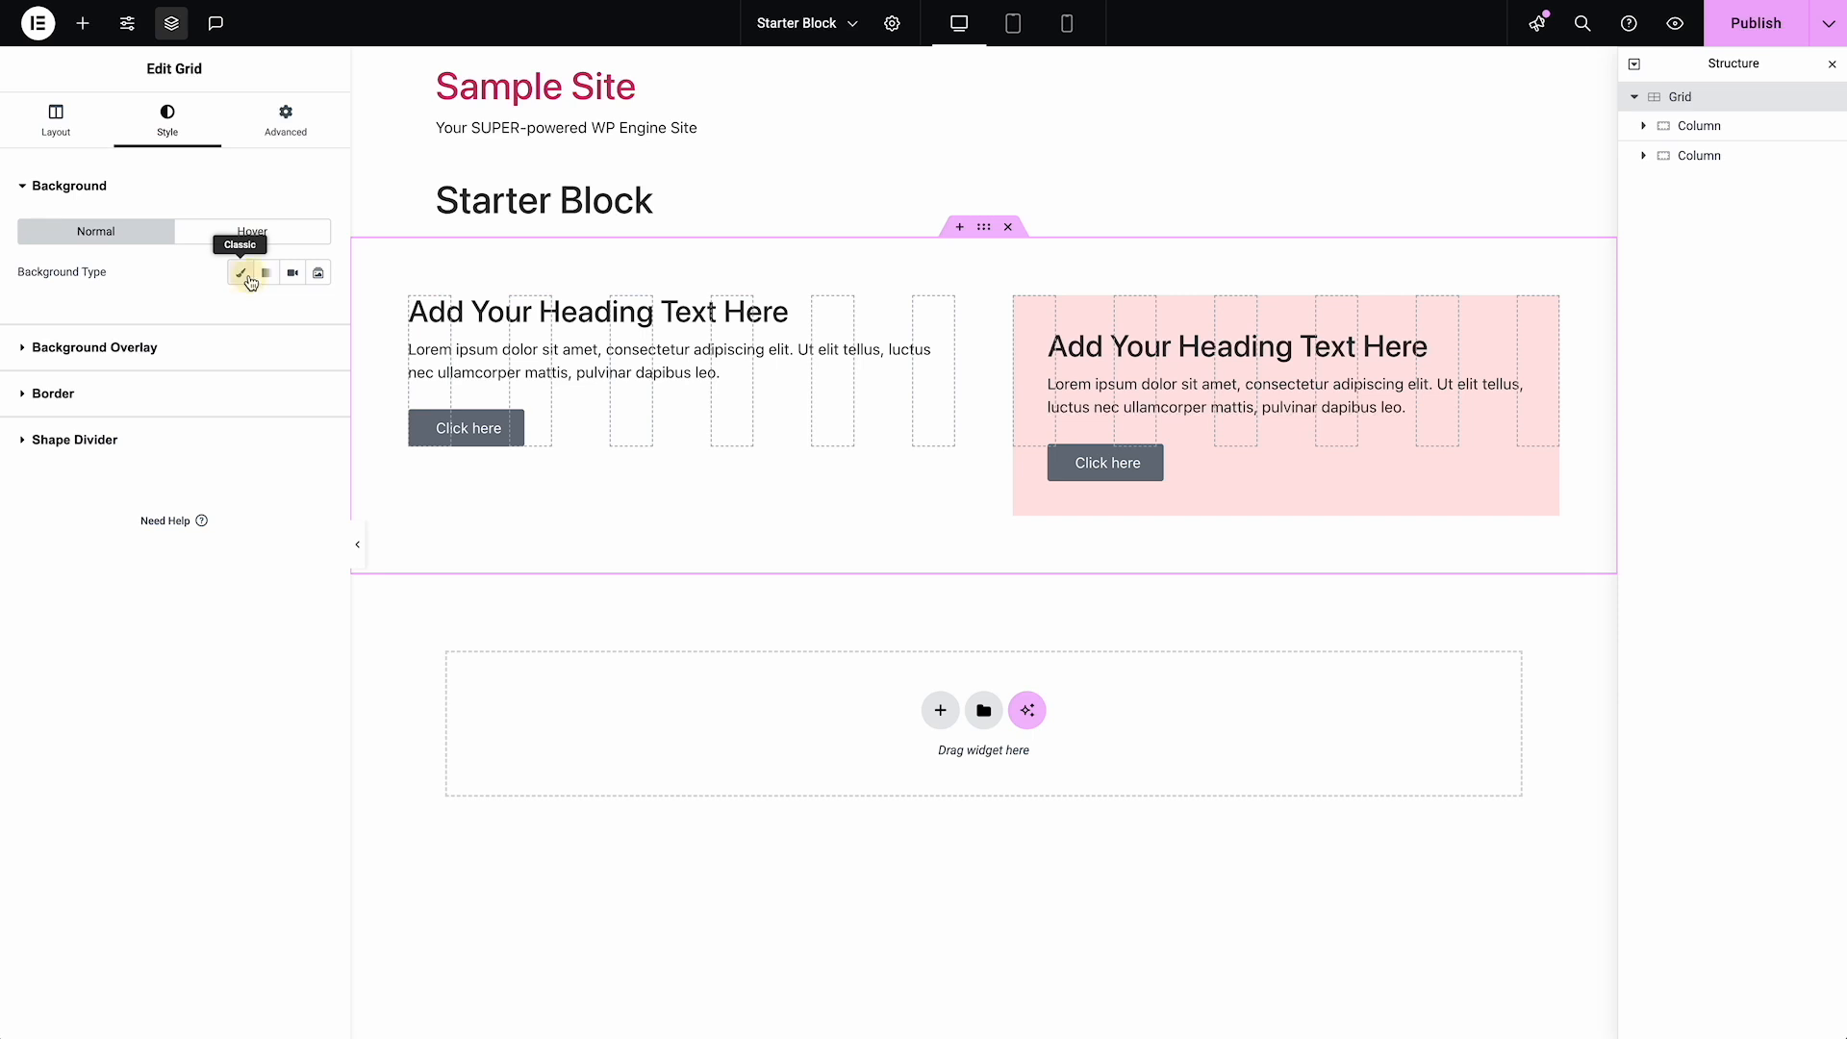
pyautogui.click(240, 273)
pyautogui.click(317, 313)
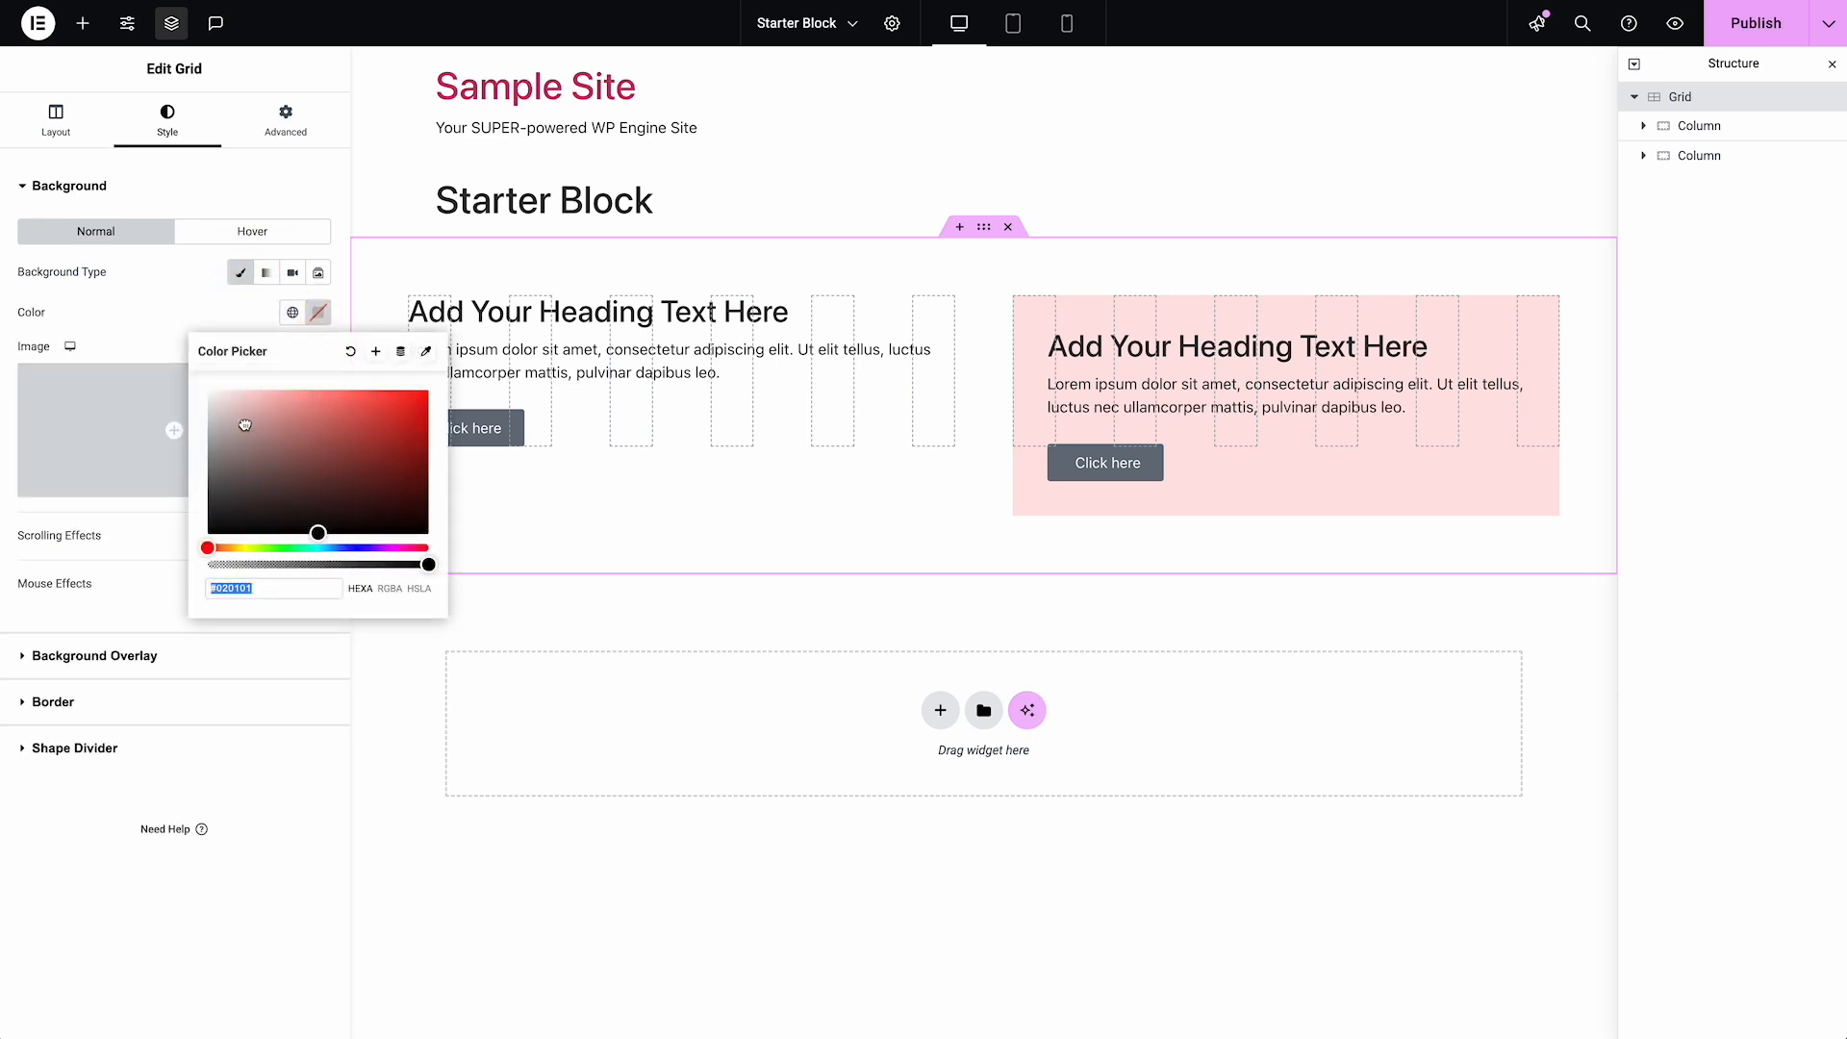
pyautogui.moveTo(240, 420); pyautogui.dragTo(186, 400)
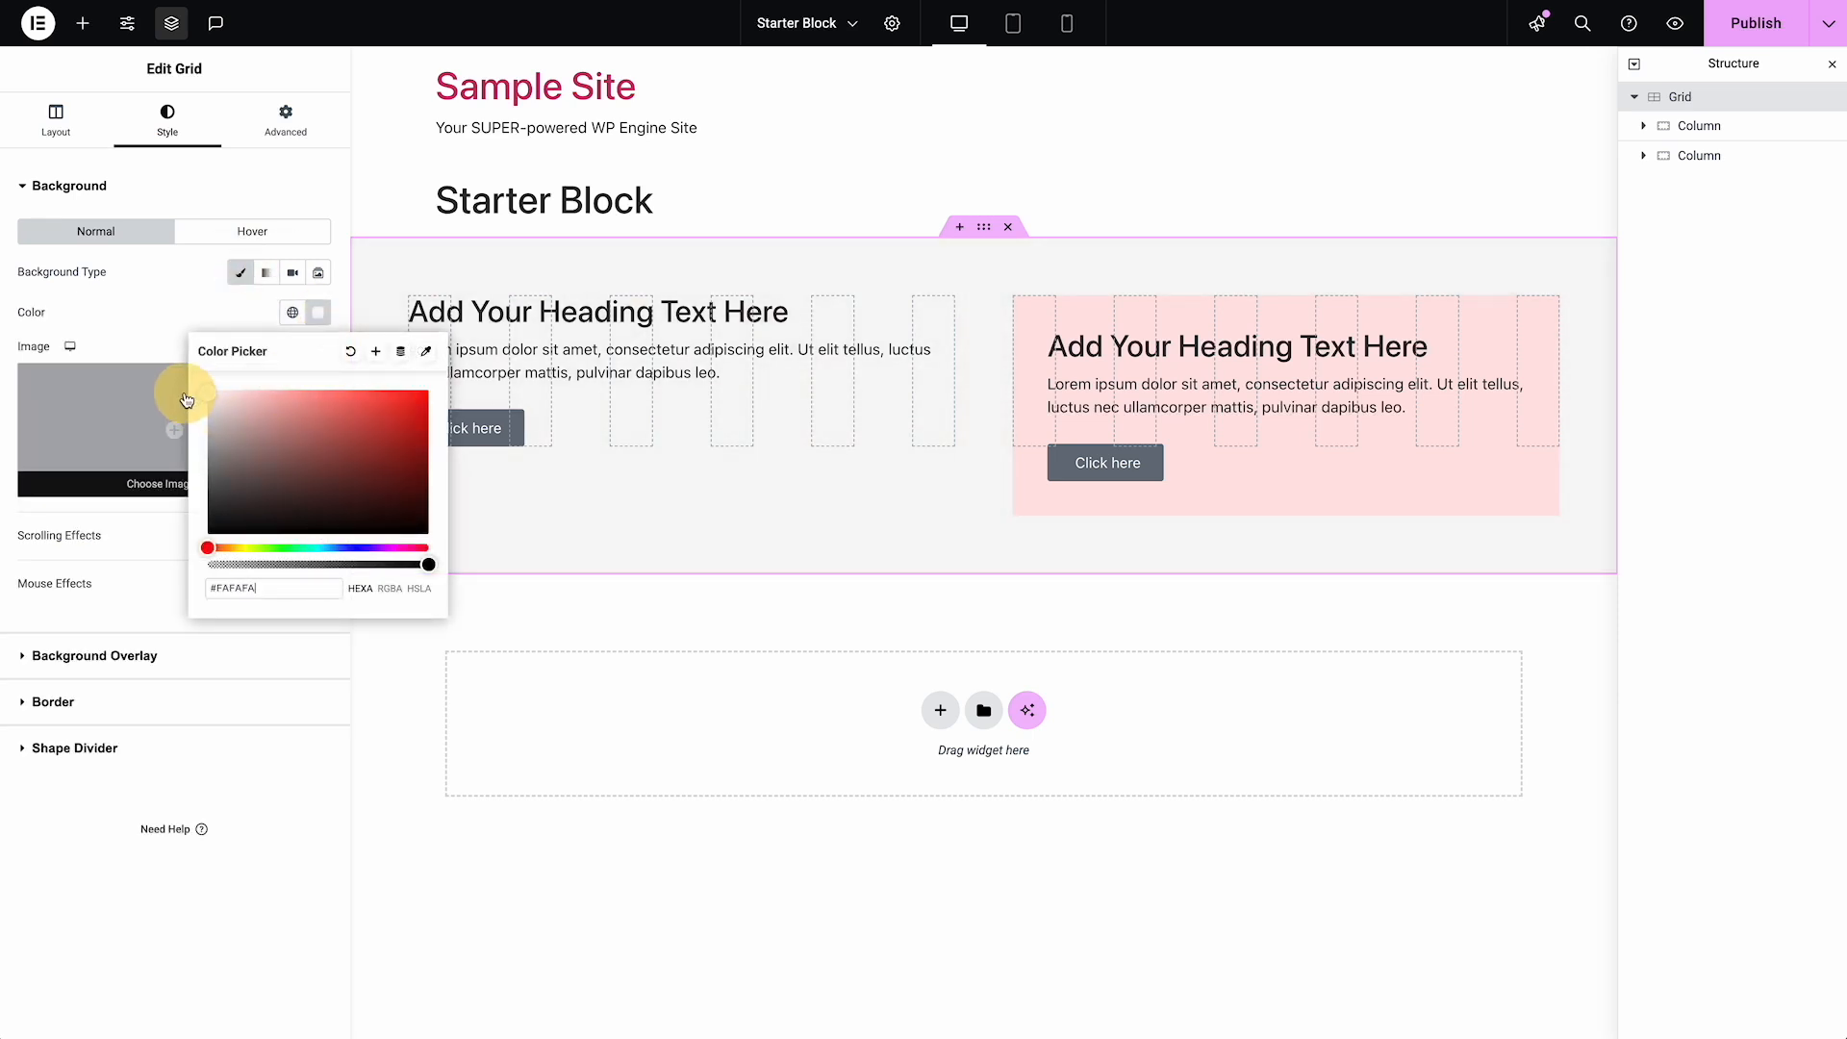
# Try a white #FFFFFF background on the second Column and clear its background color
pyautogui.click(1695, 155)
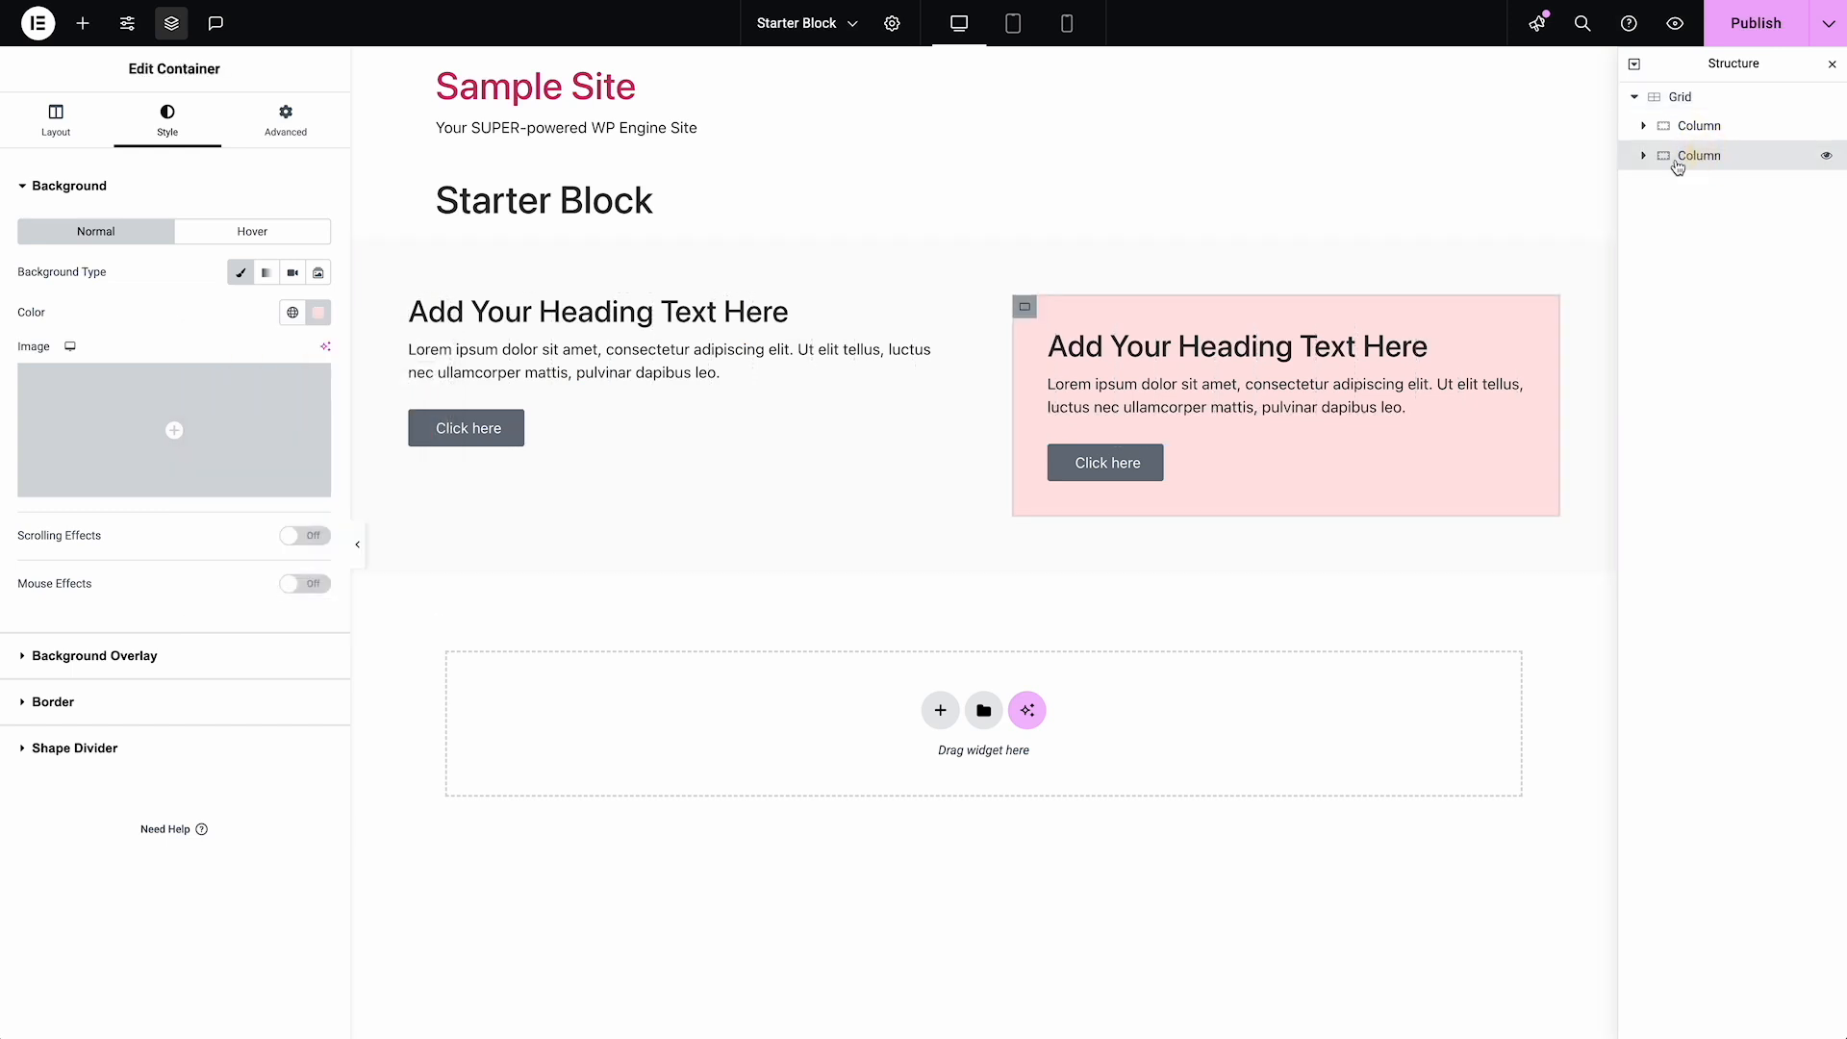
pyautogui.click(317, 311)
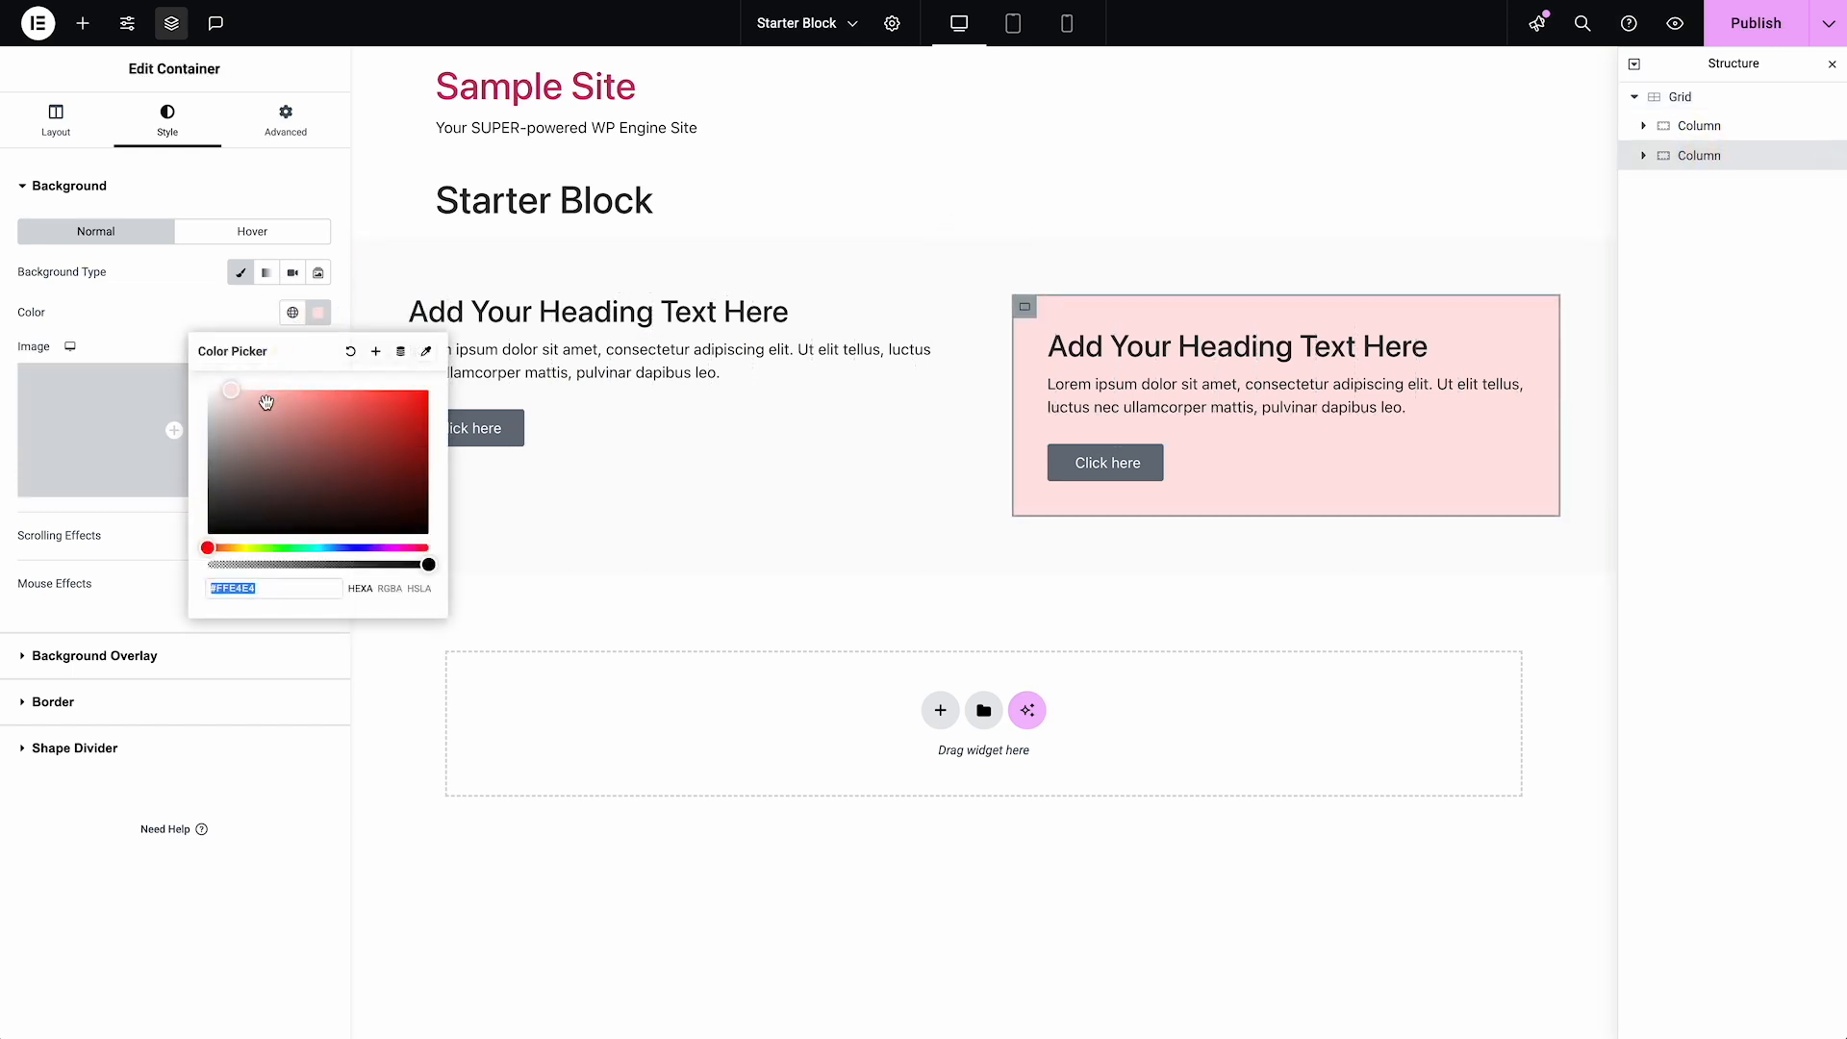
pyautogui.moveTo(264, 399); pyautogui.dragTo(154, 342)
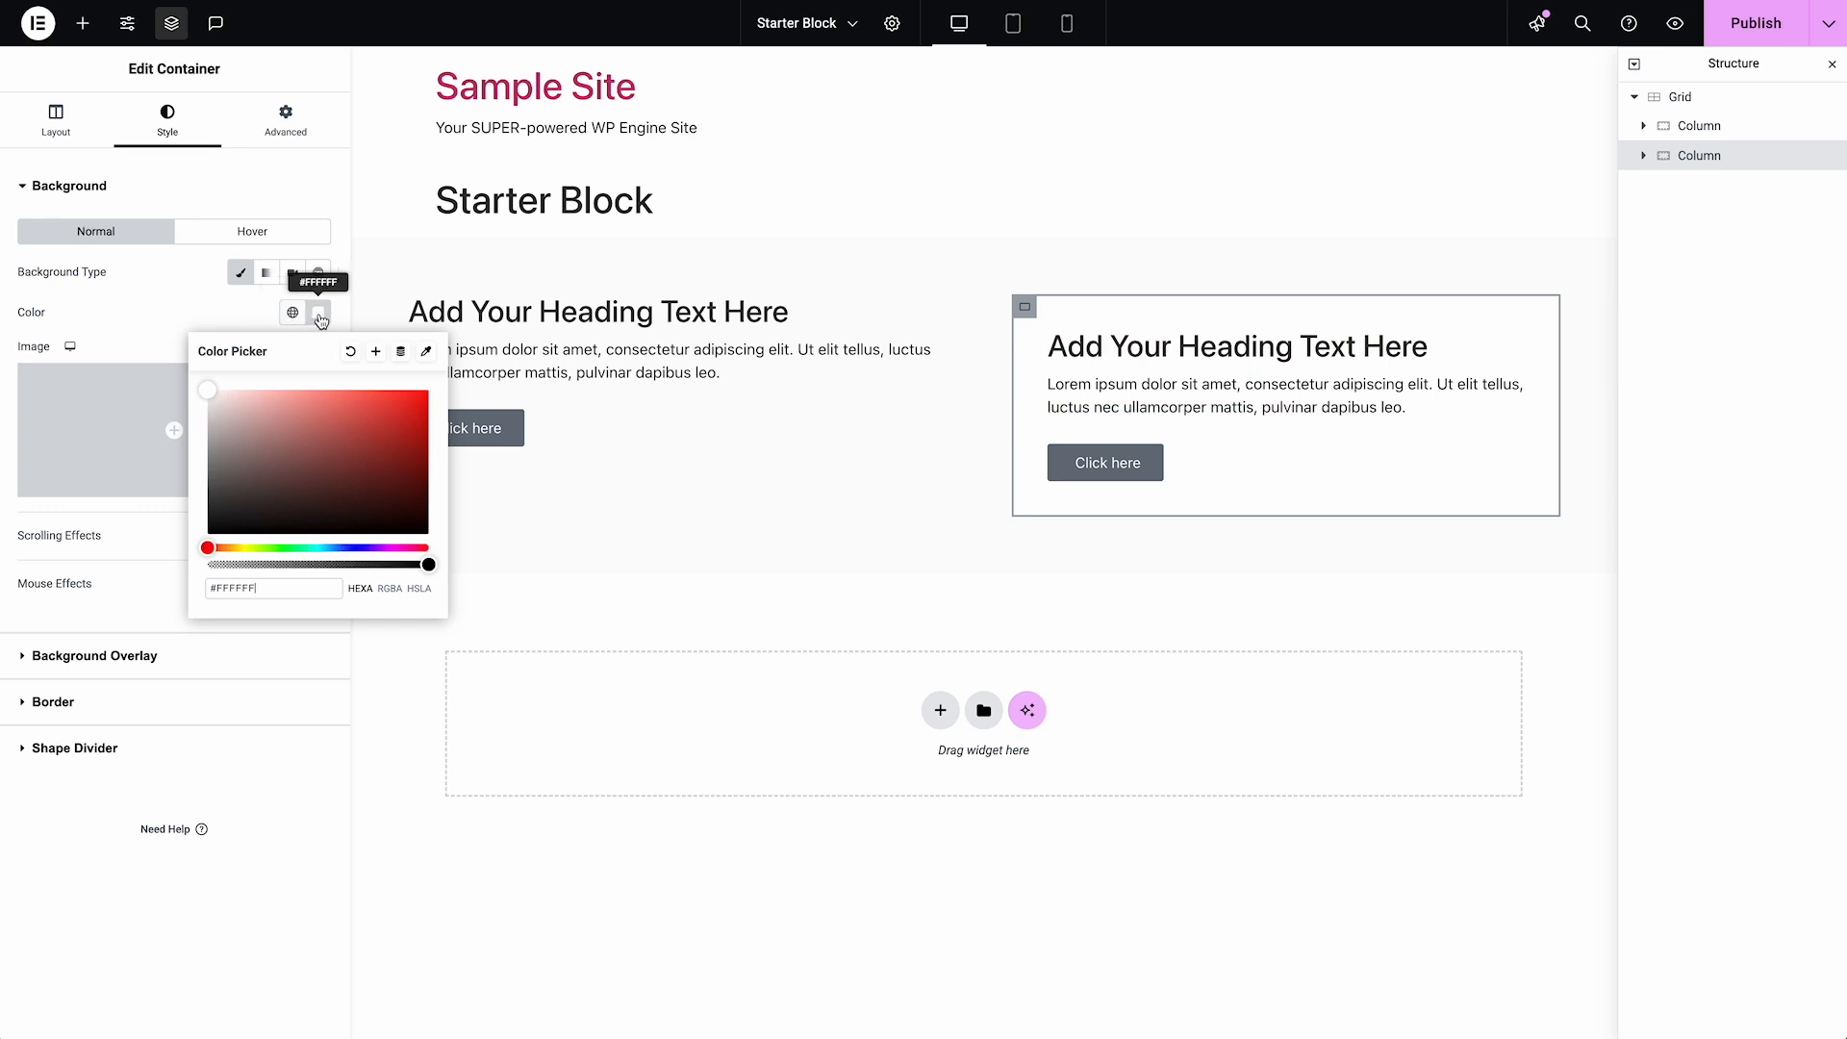
pyautogui.click(351, 351)
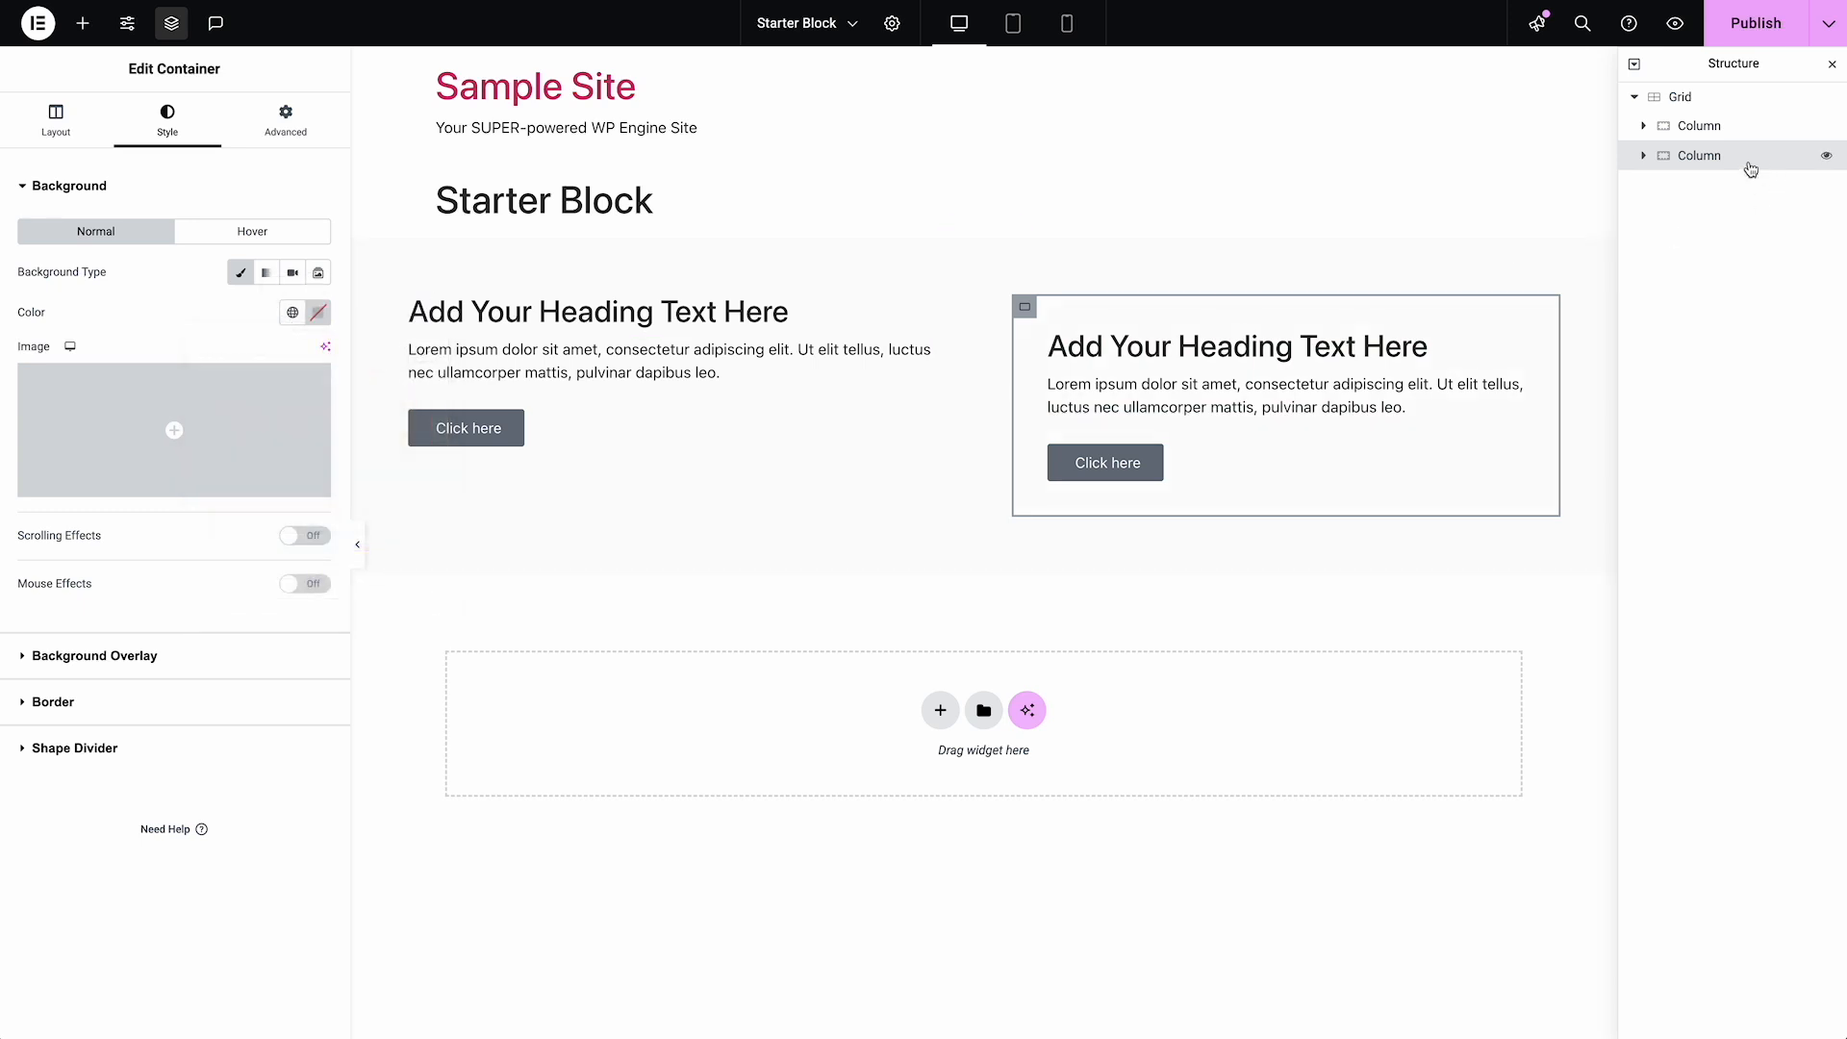
# Rename the second Column in the Grid as "Column - Card"
pyautogui.click(1731, 137)
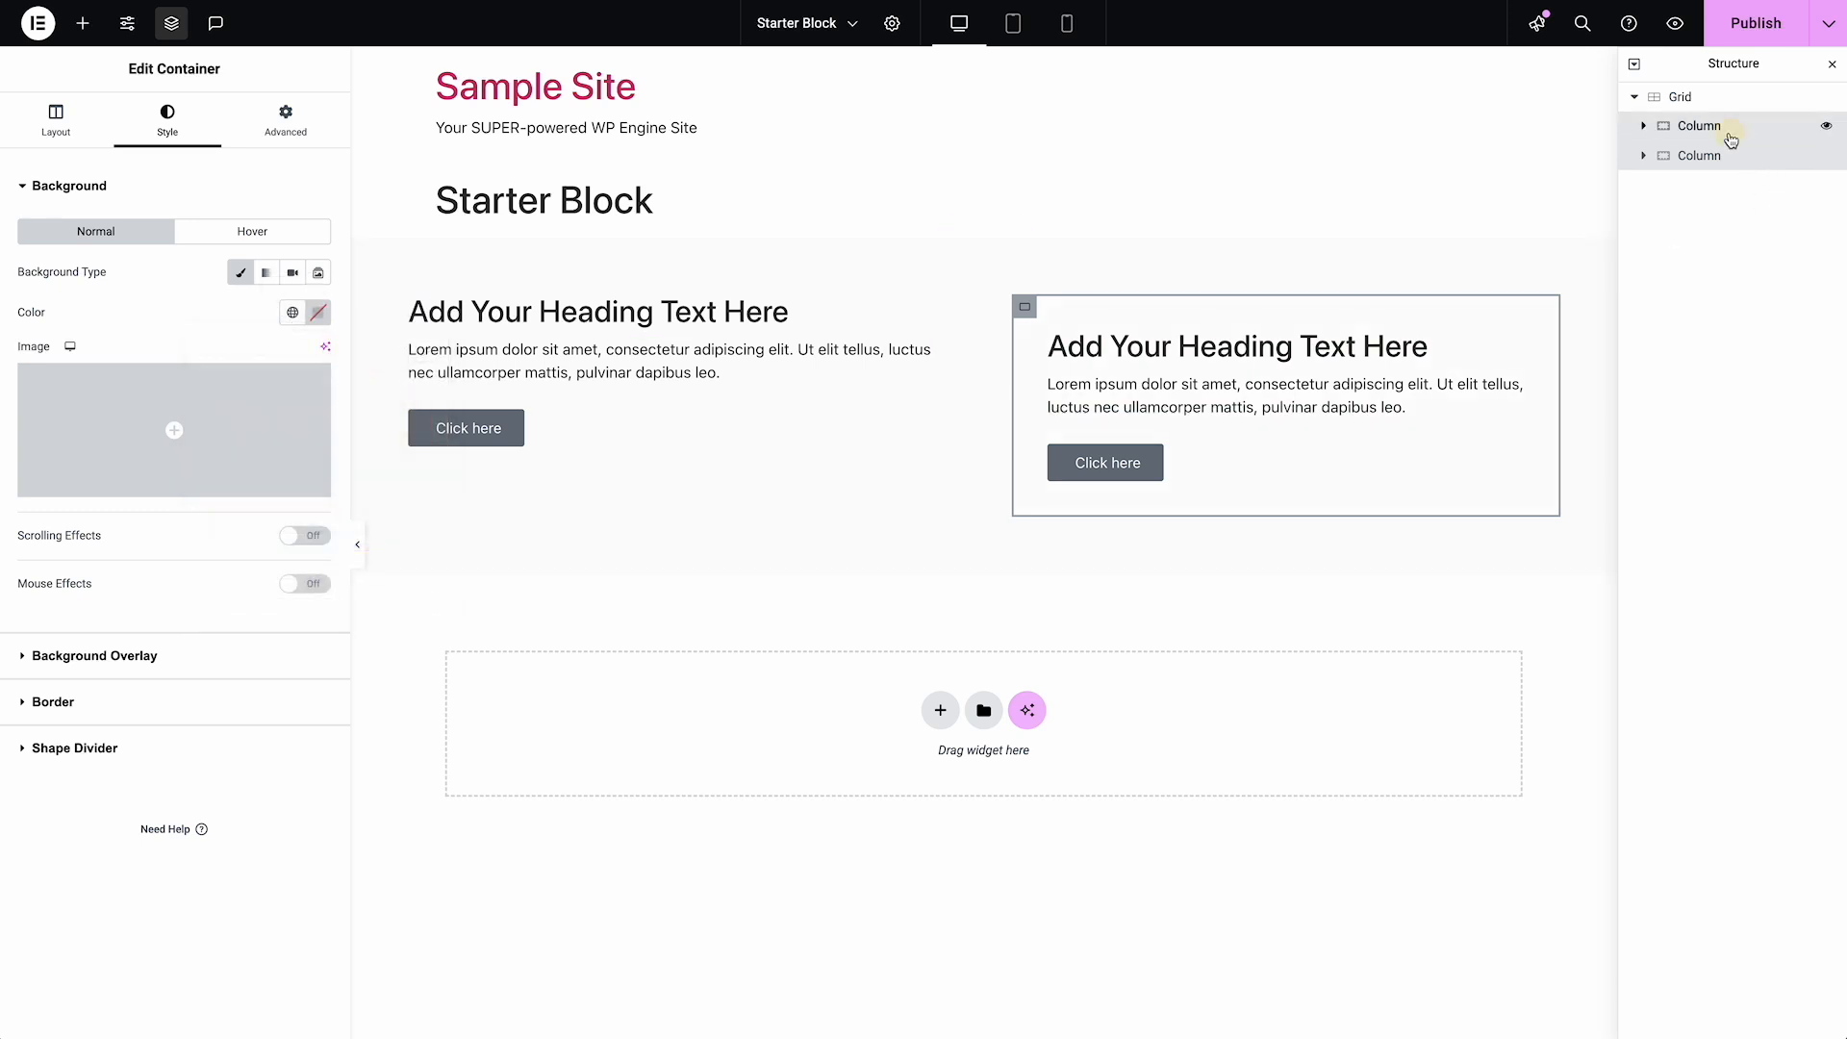
pyautogui.click(1721, 157)
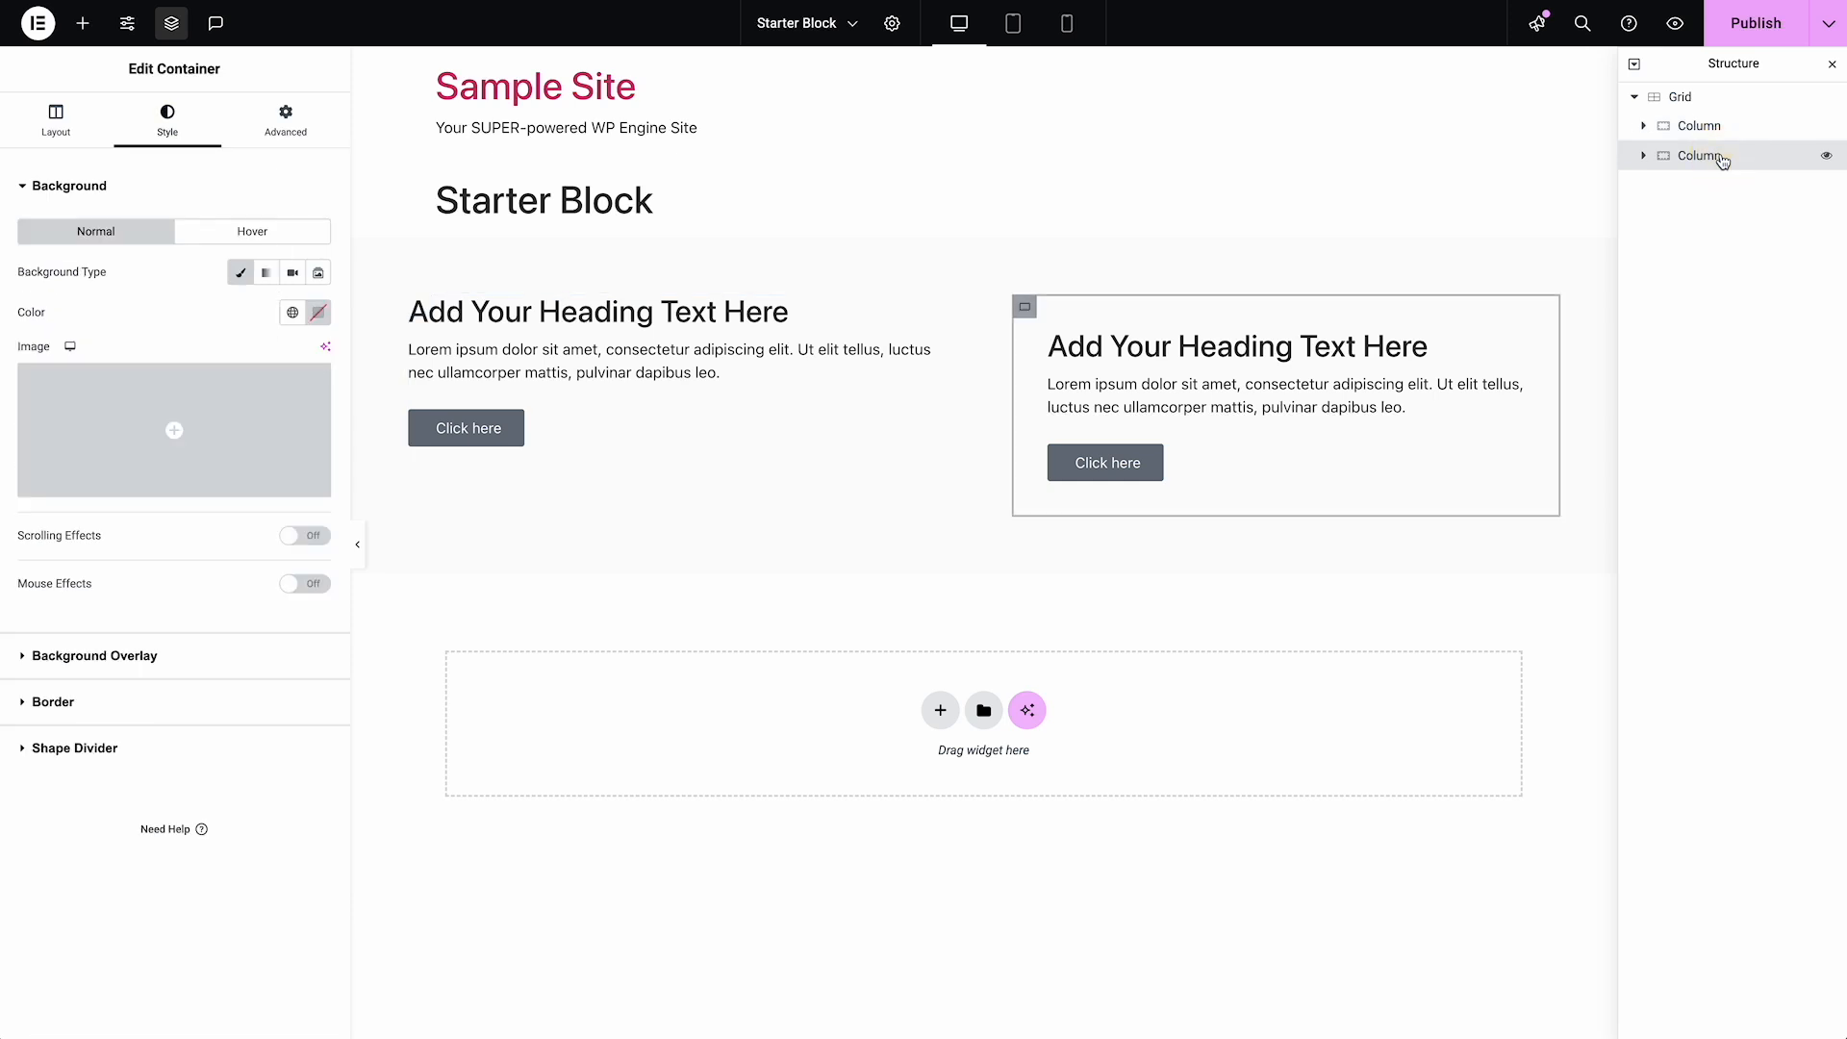
pyautogui.doubleClick(1717, 157)
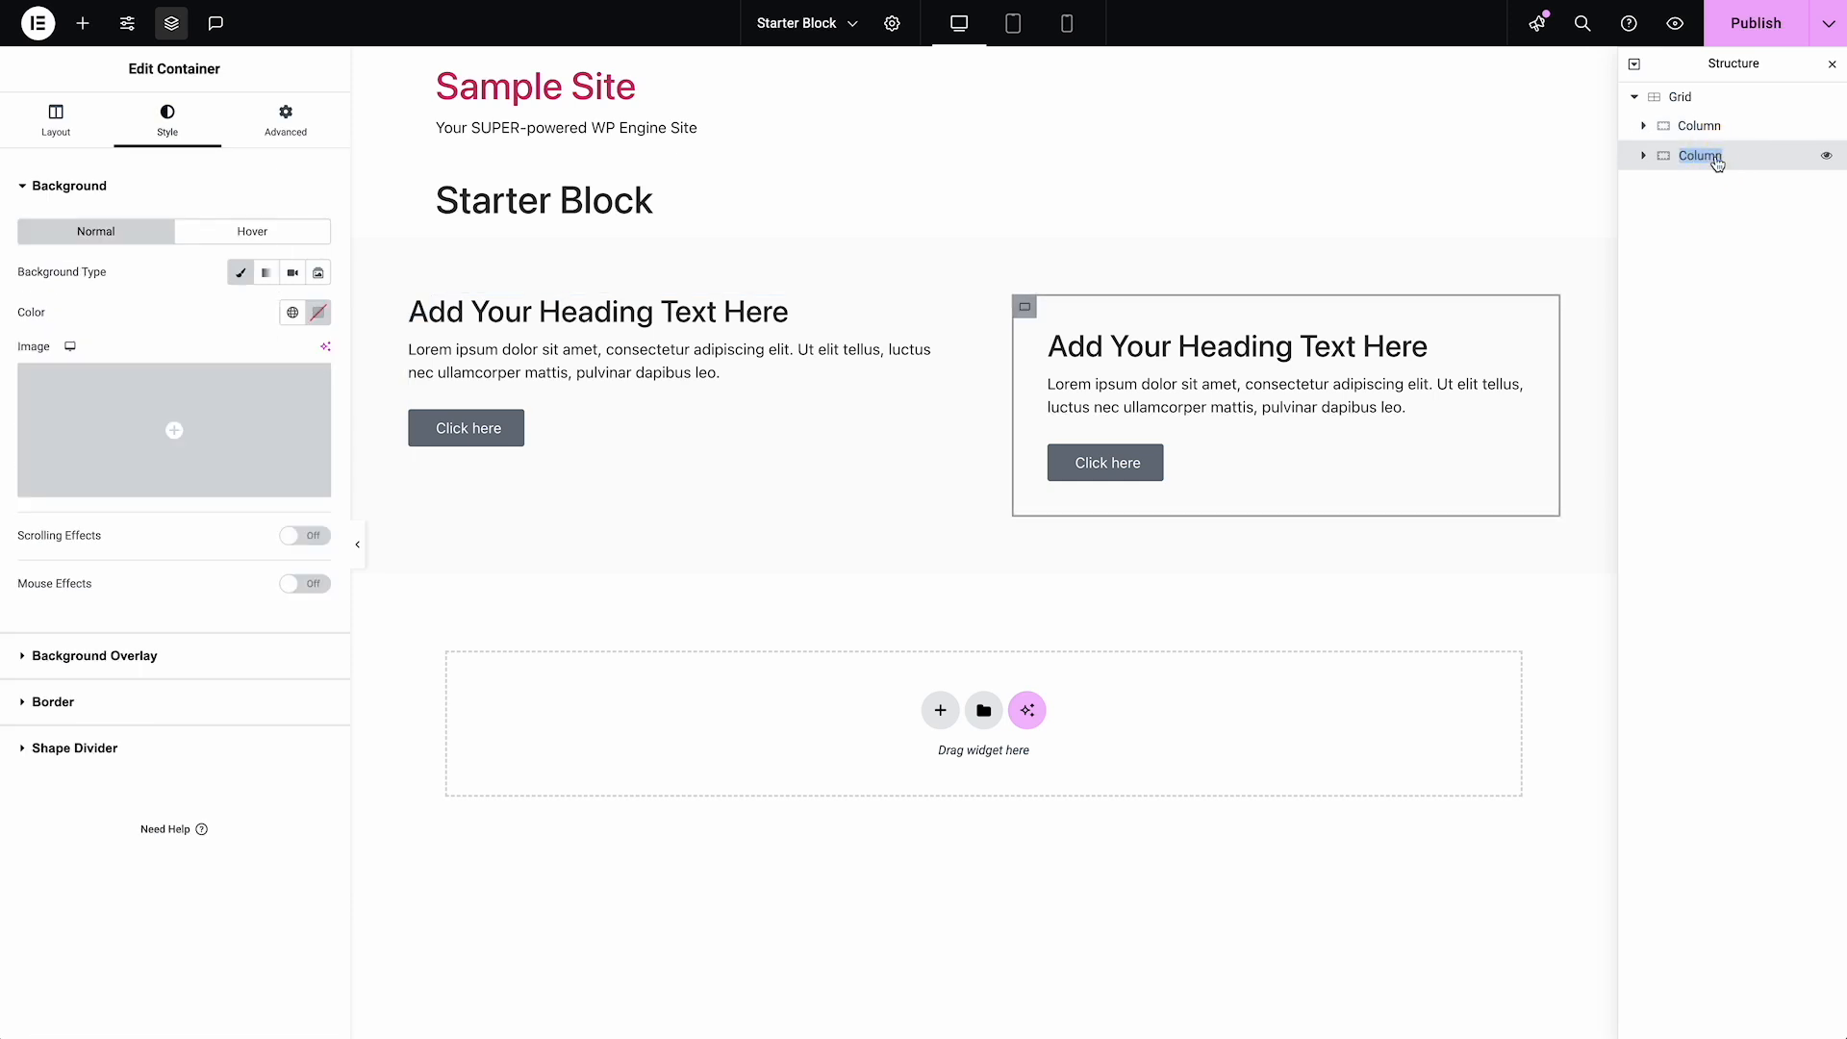
pyautogui.press('End')
pyautogui.write('- Ca')
# Clear the Grid's light gray background color
pyautogui.click(1732, 99)
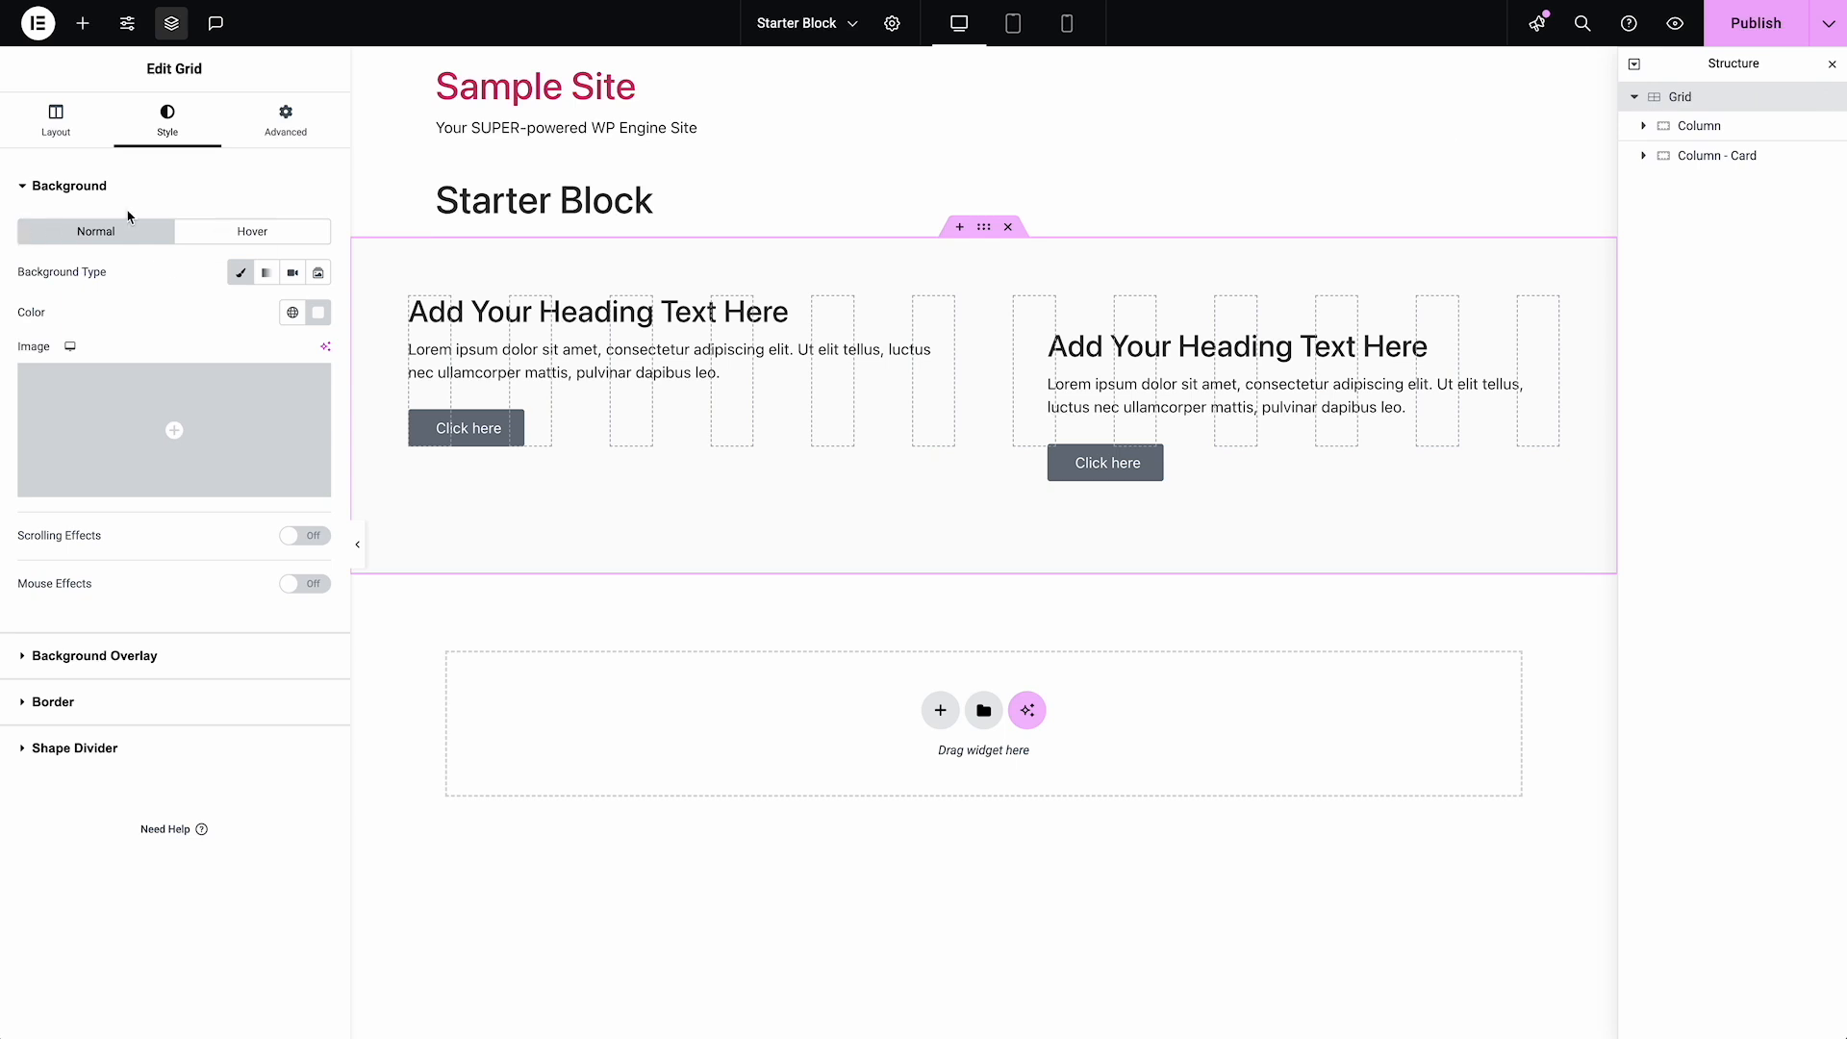
pyautogui.click(286, 118)
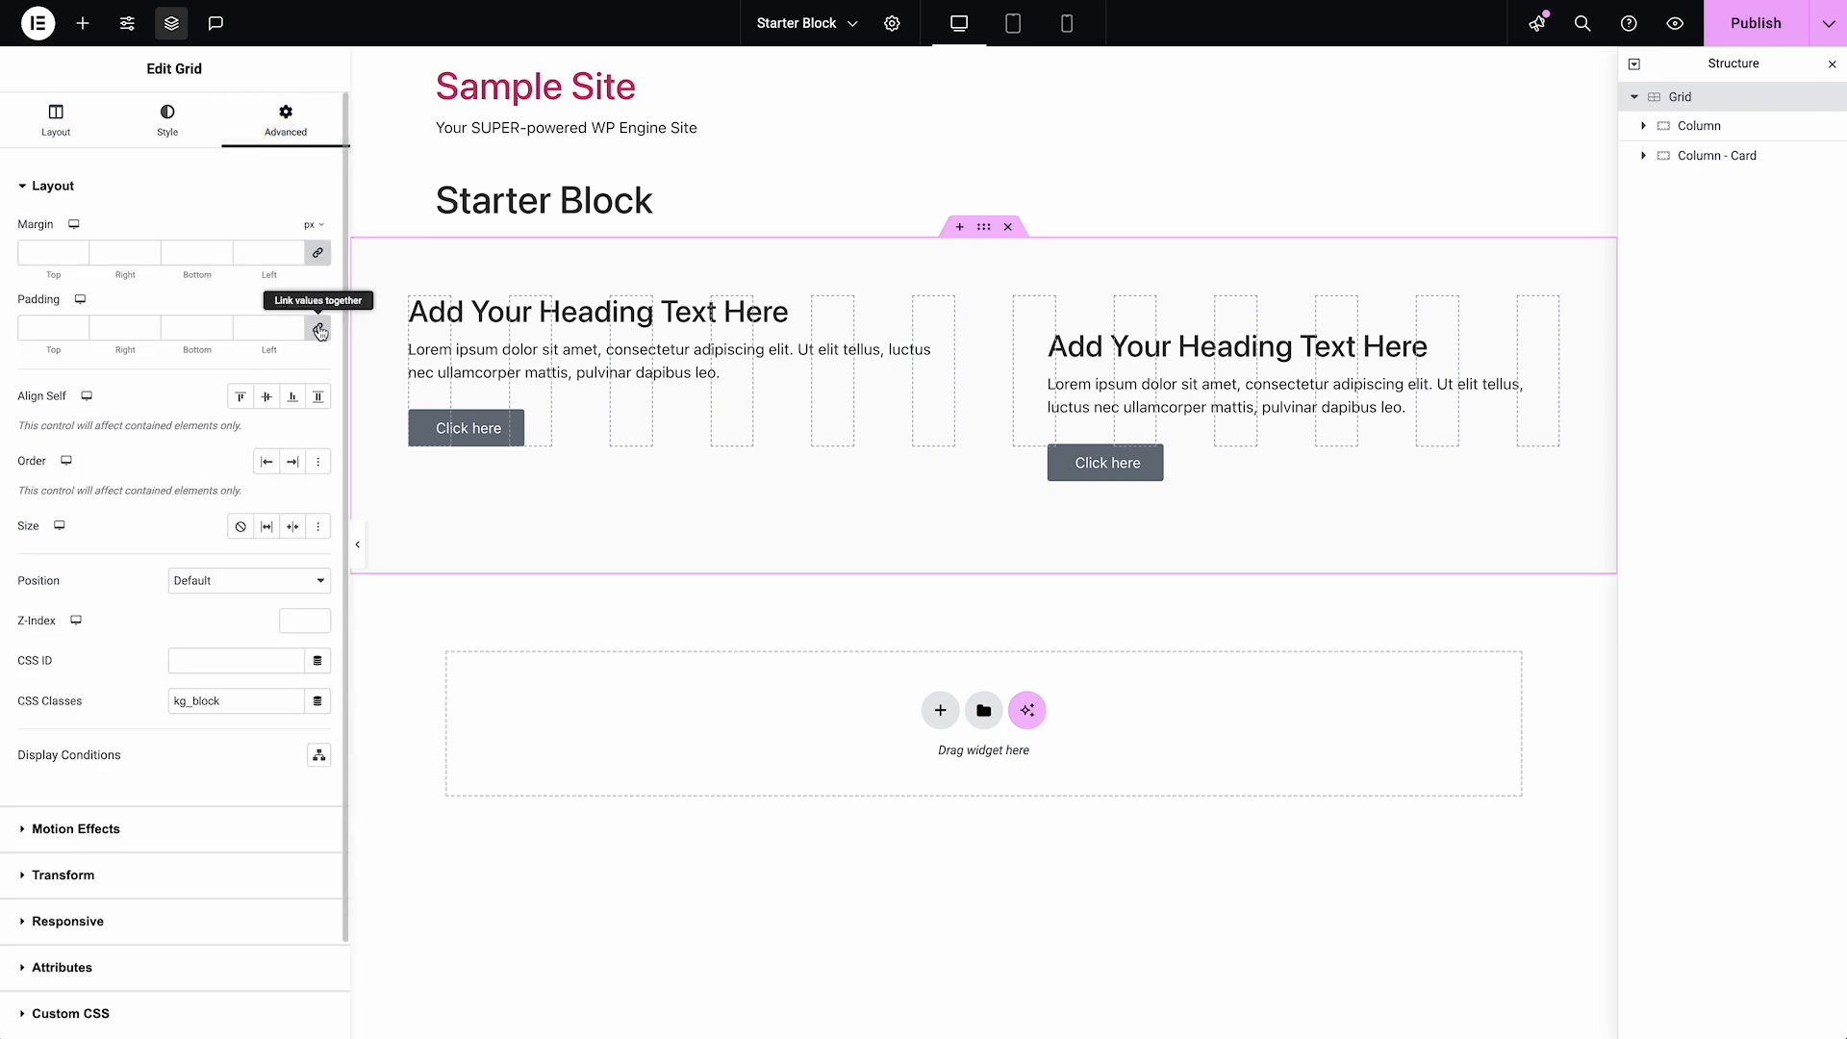
pyautogui.click(171, 123)
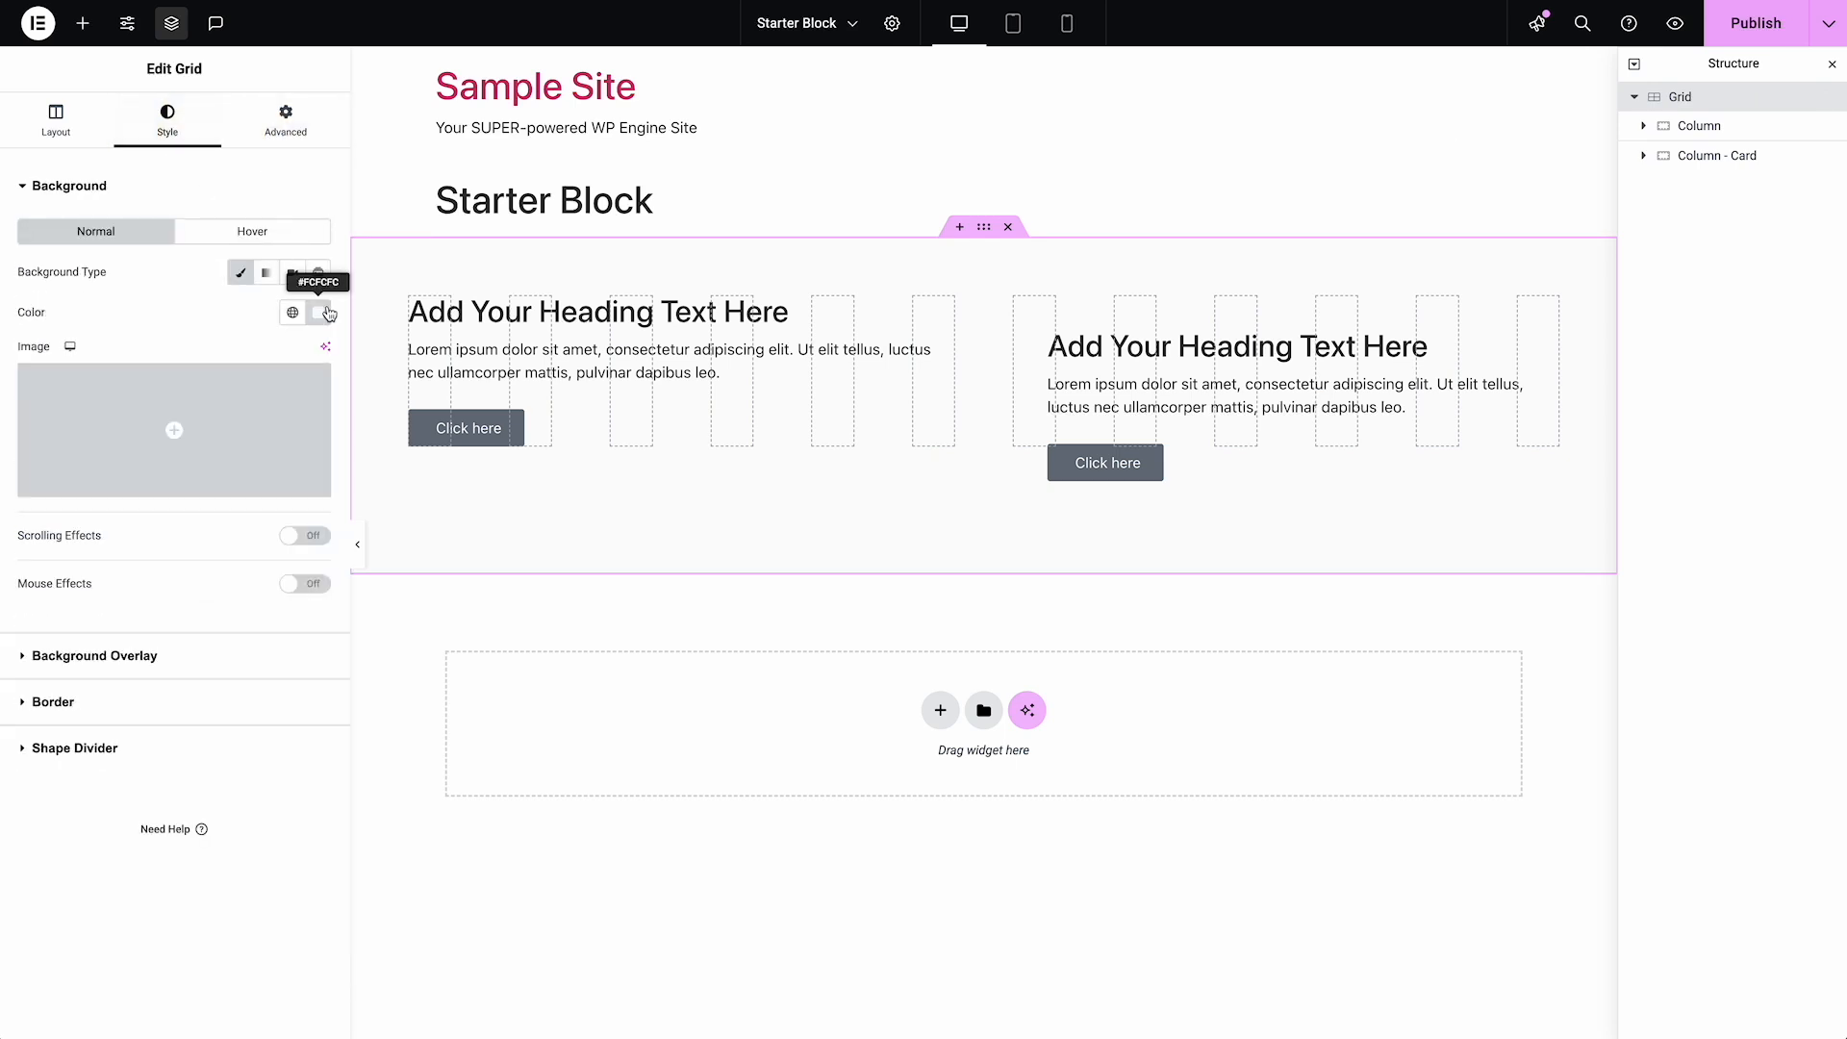
pyautogui.click(327, 314)
pyautogui.click(352, 353)
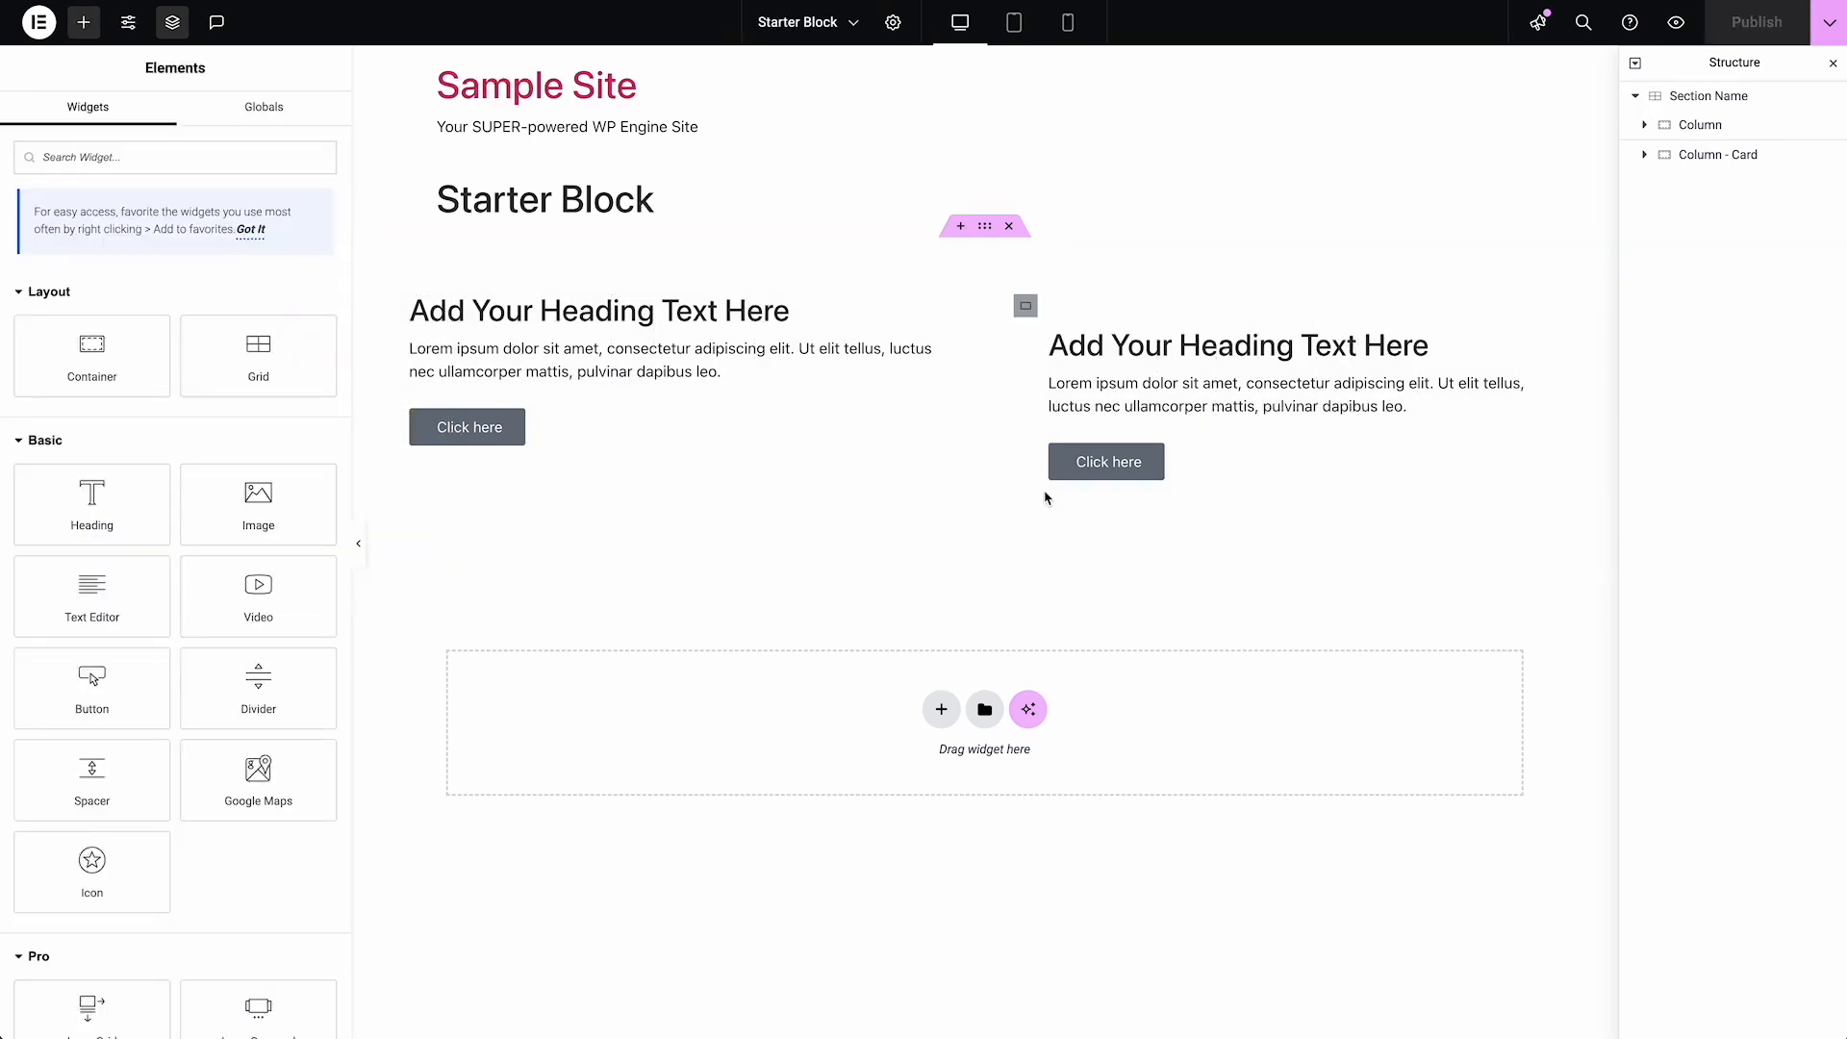
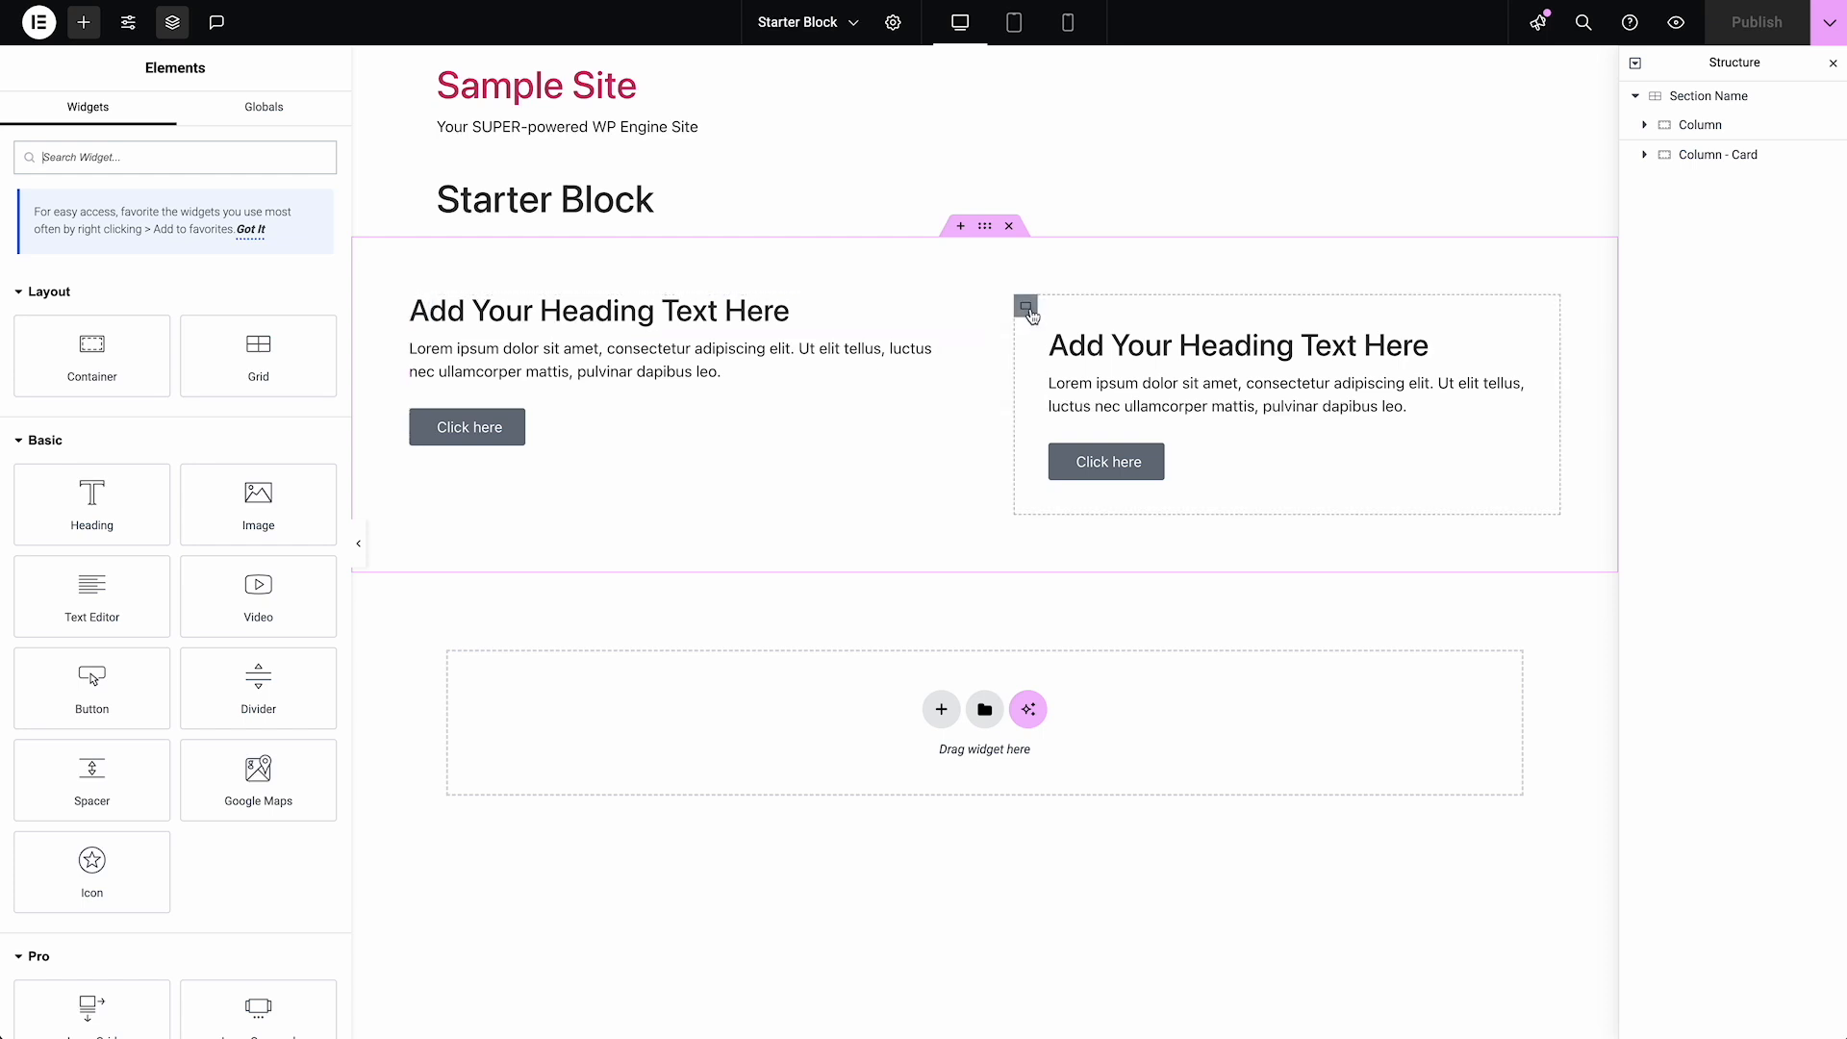
# Duplicate the plain Column in the Section Name grid
pyautogui.click(1725, 125)
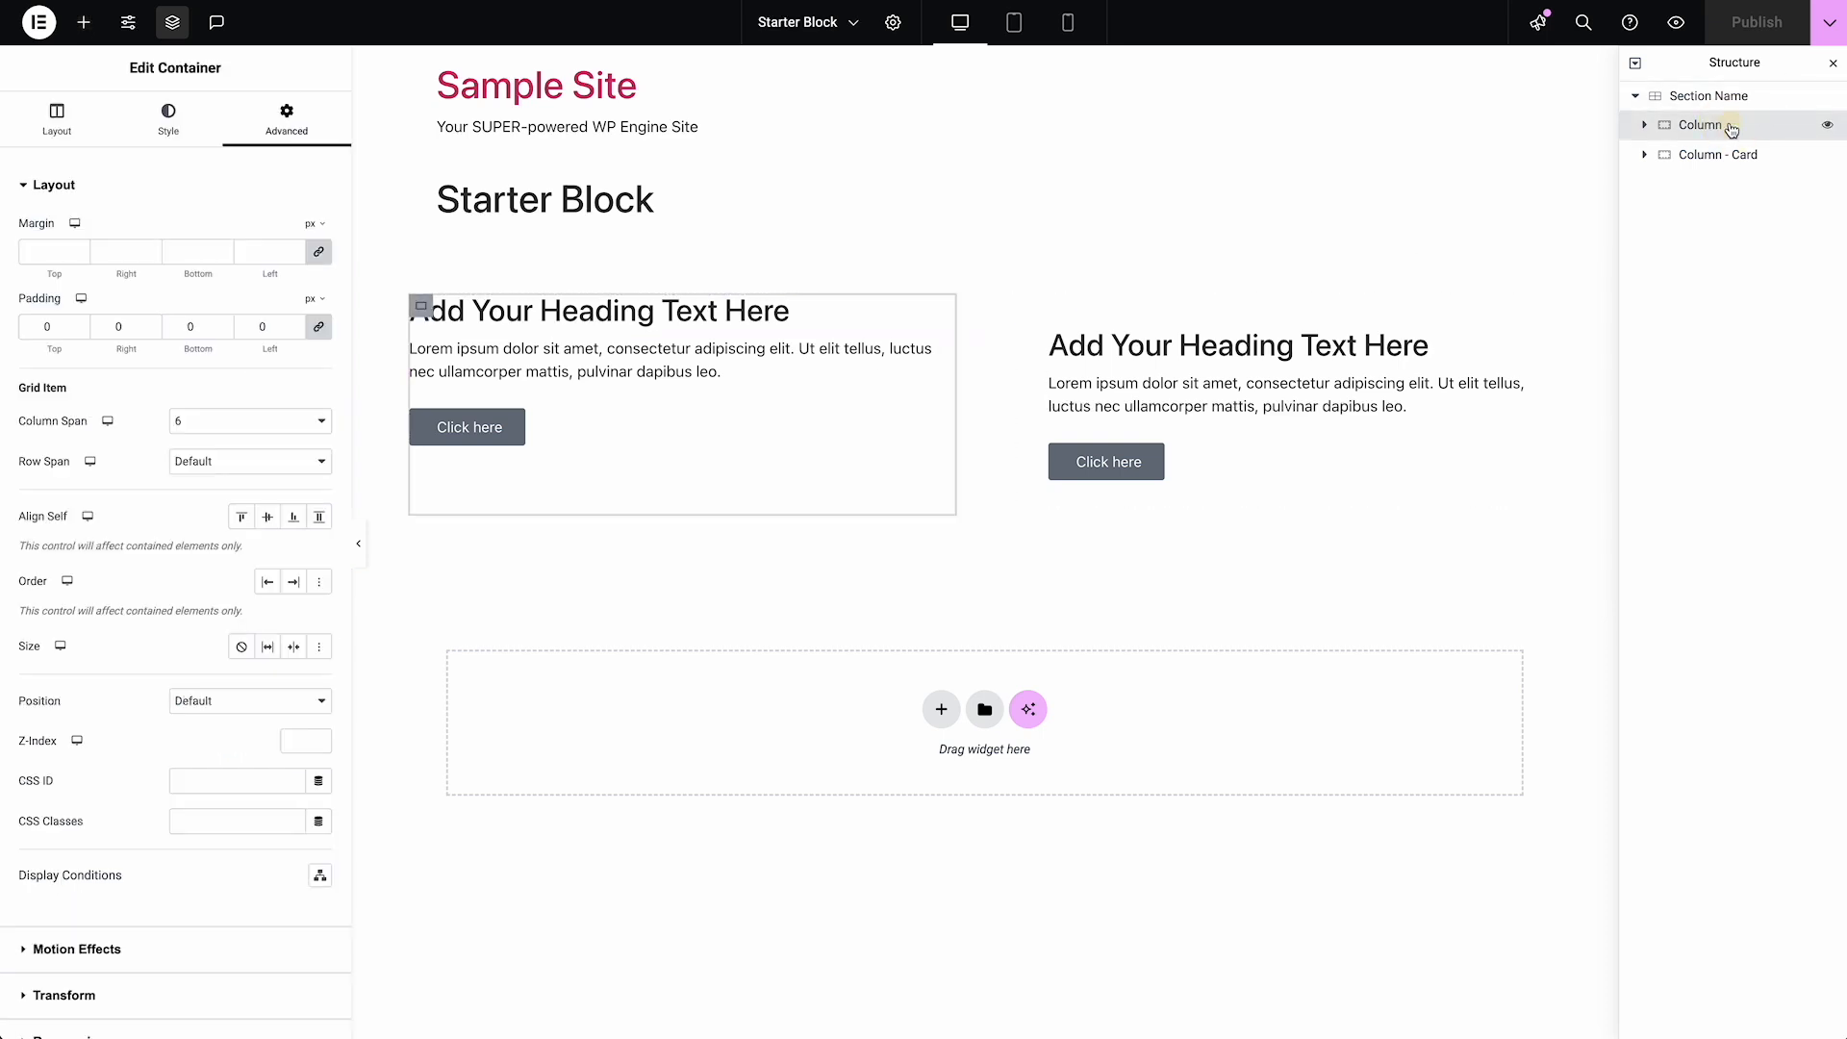
pyautogui.rightClick(1735, 129)
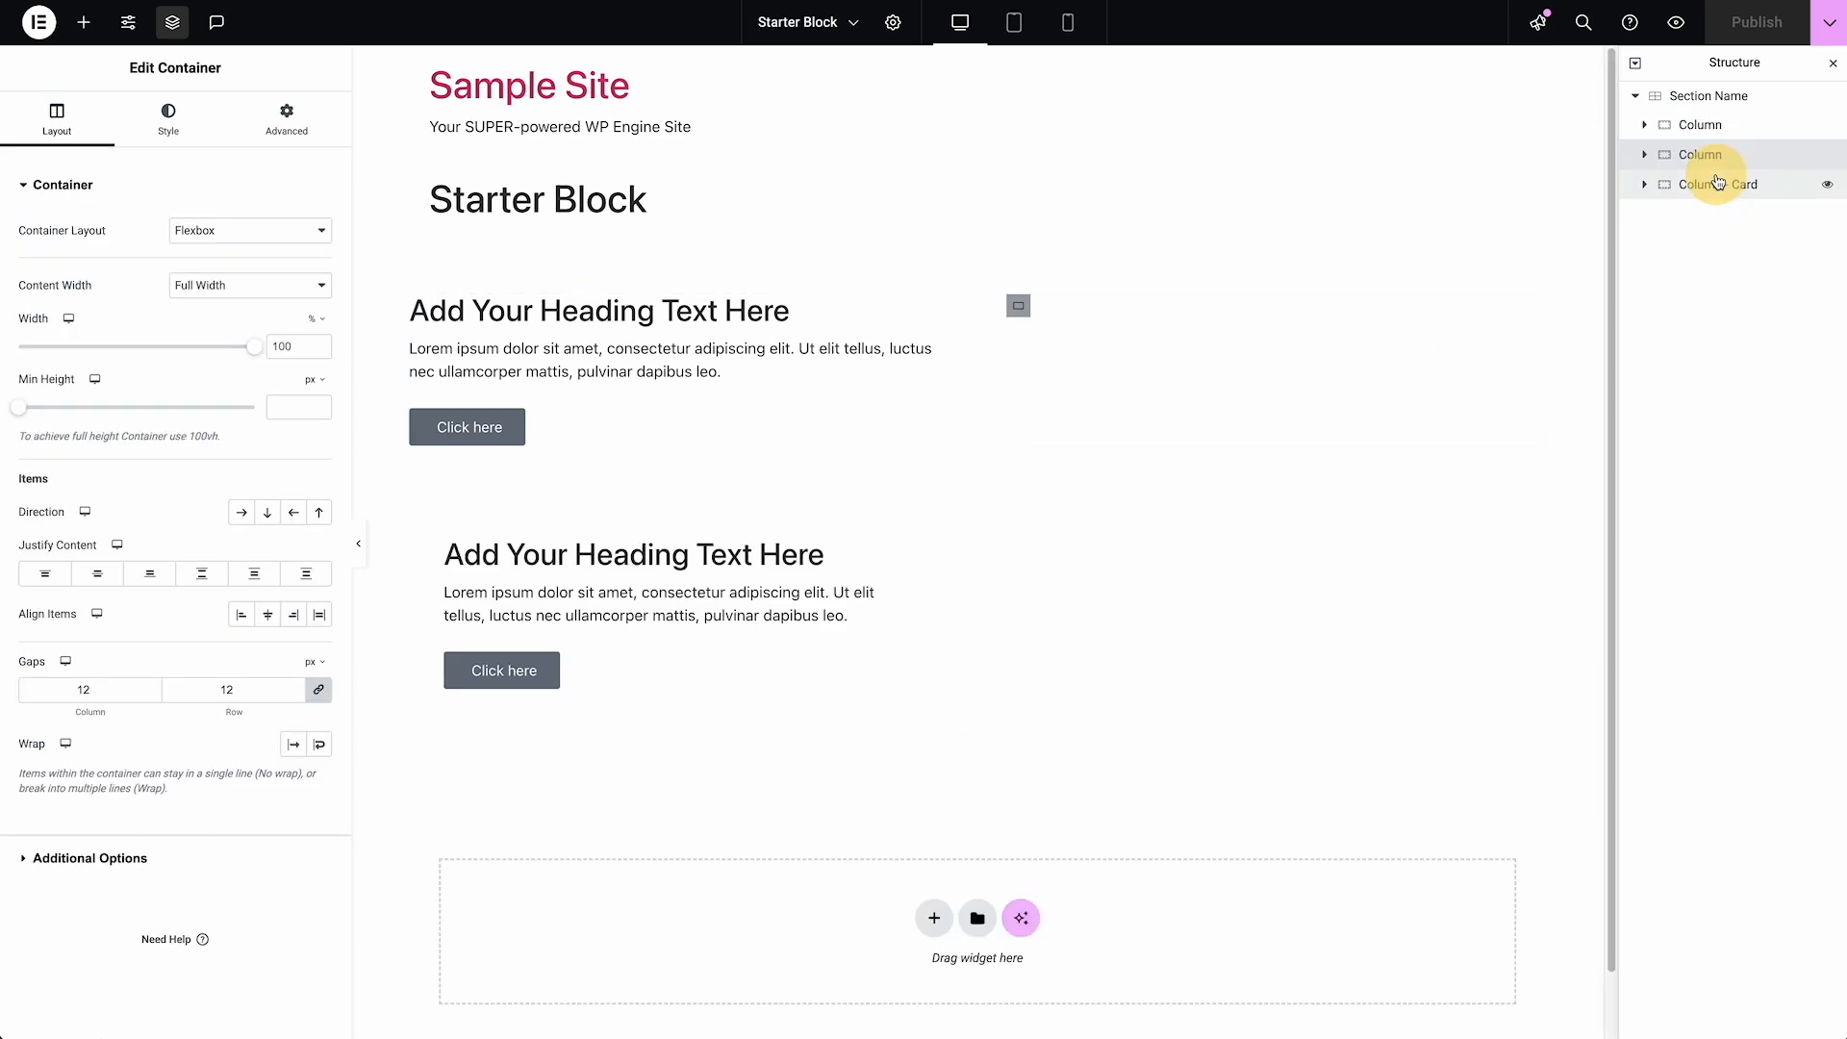
pyautogui.click(1722, 181)
# Add an Image widget below the heading in the first Column
pyautogui.click(1730, 133)
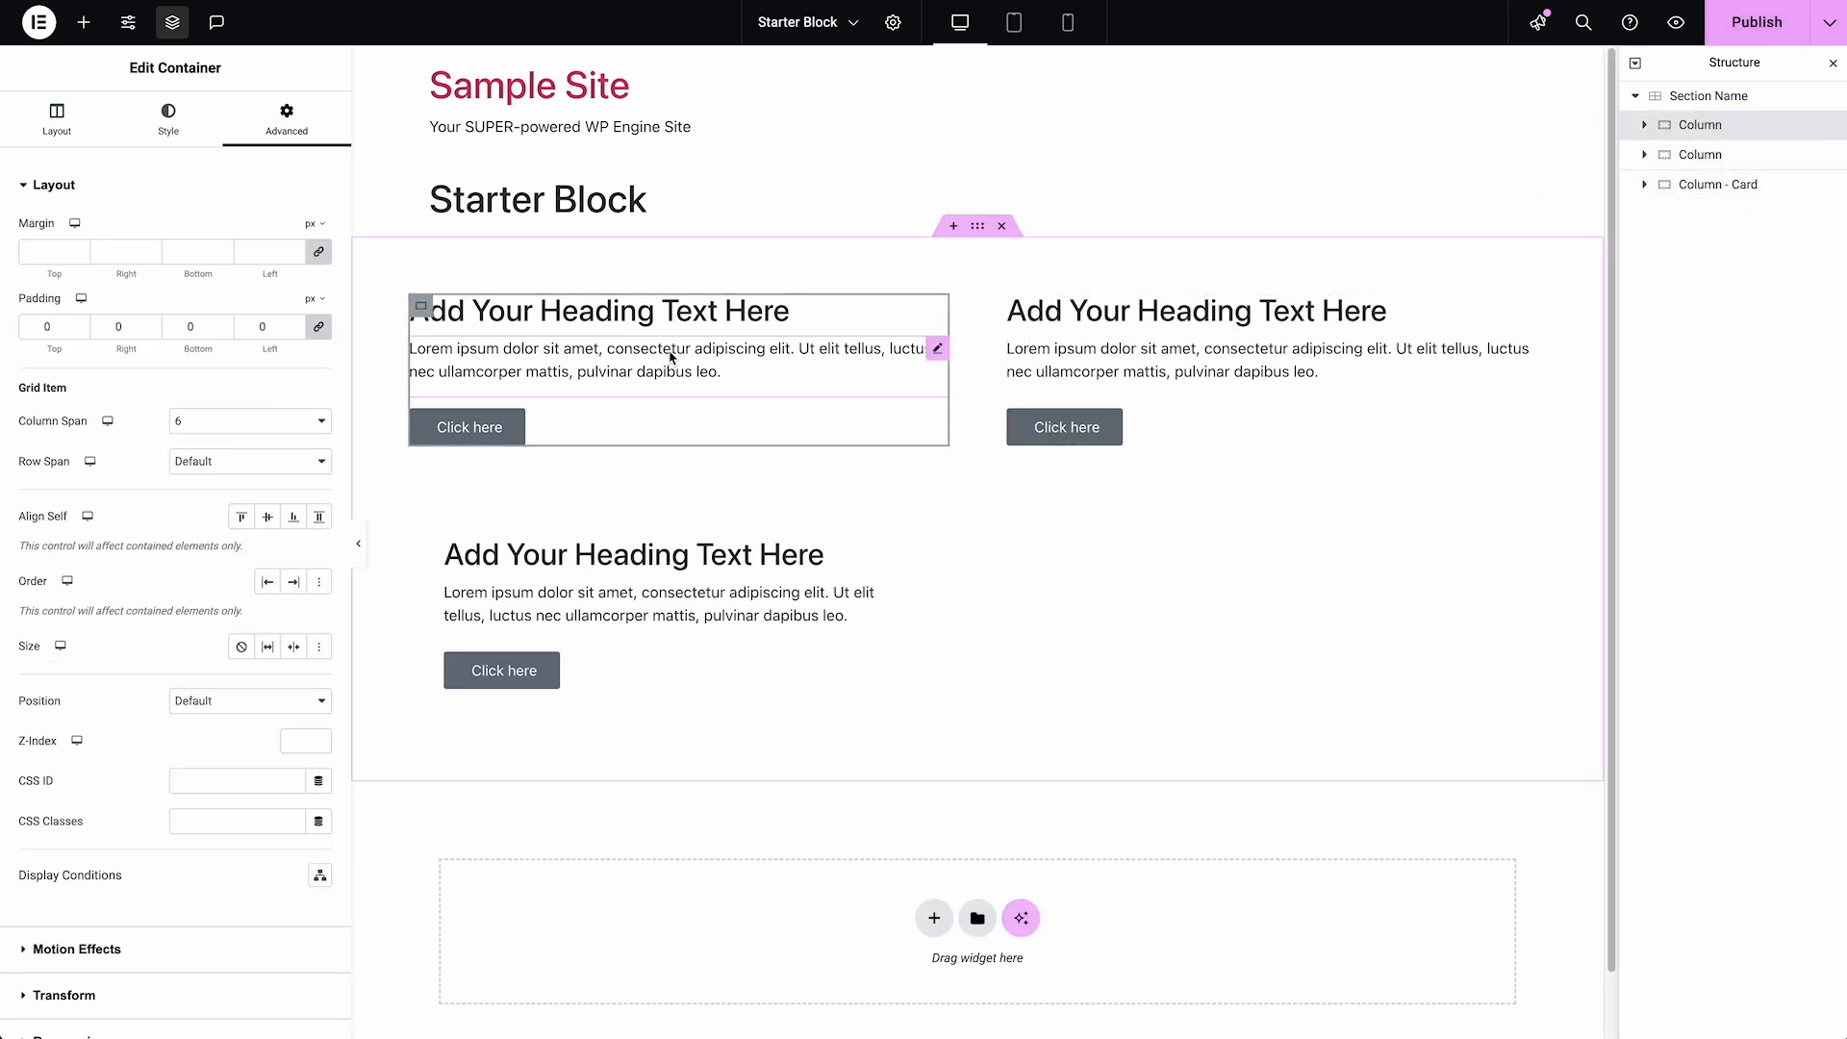
pyautogui.click(416, 310)
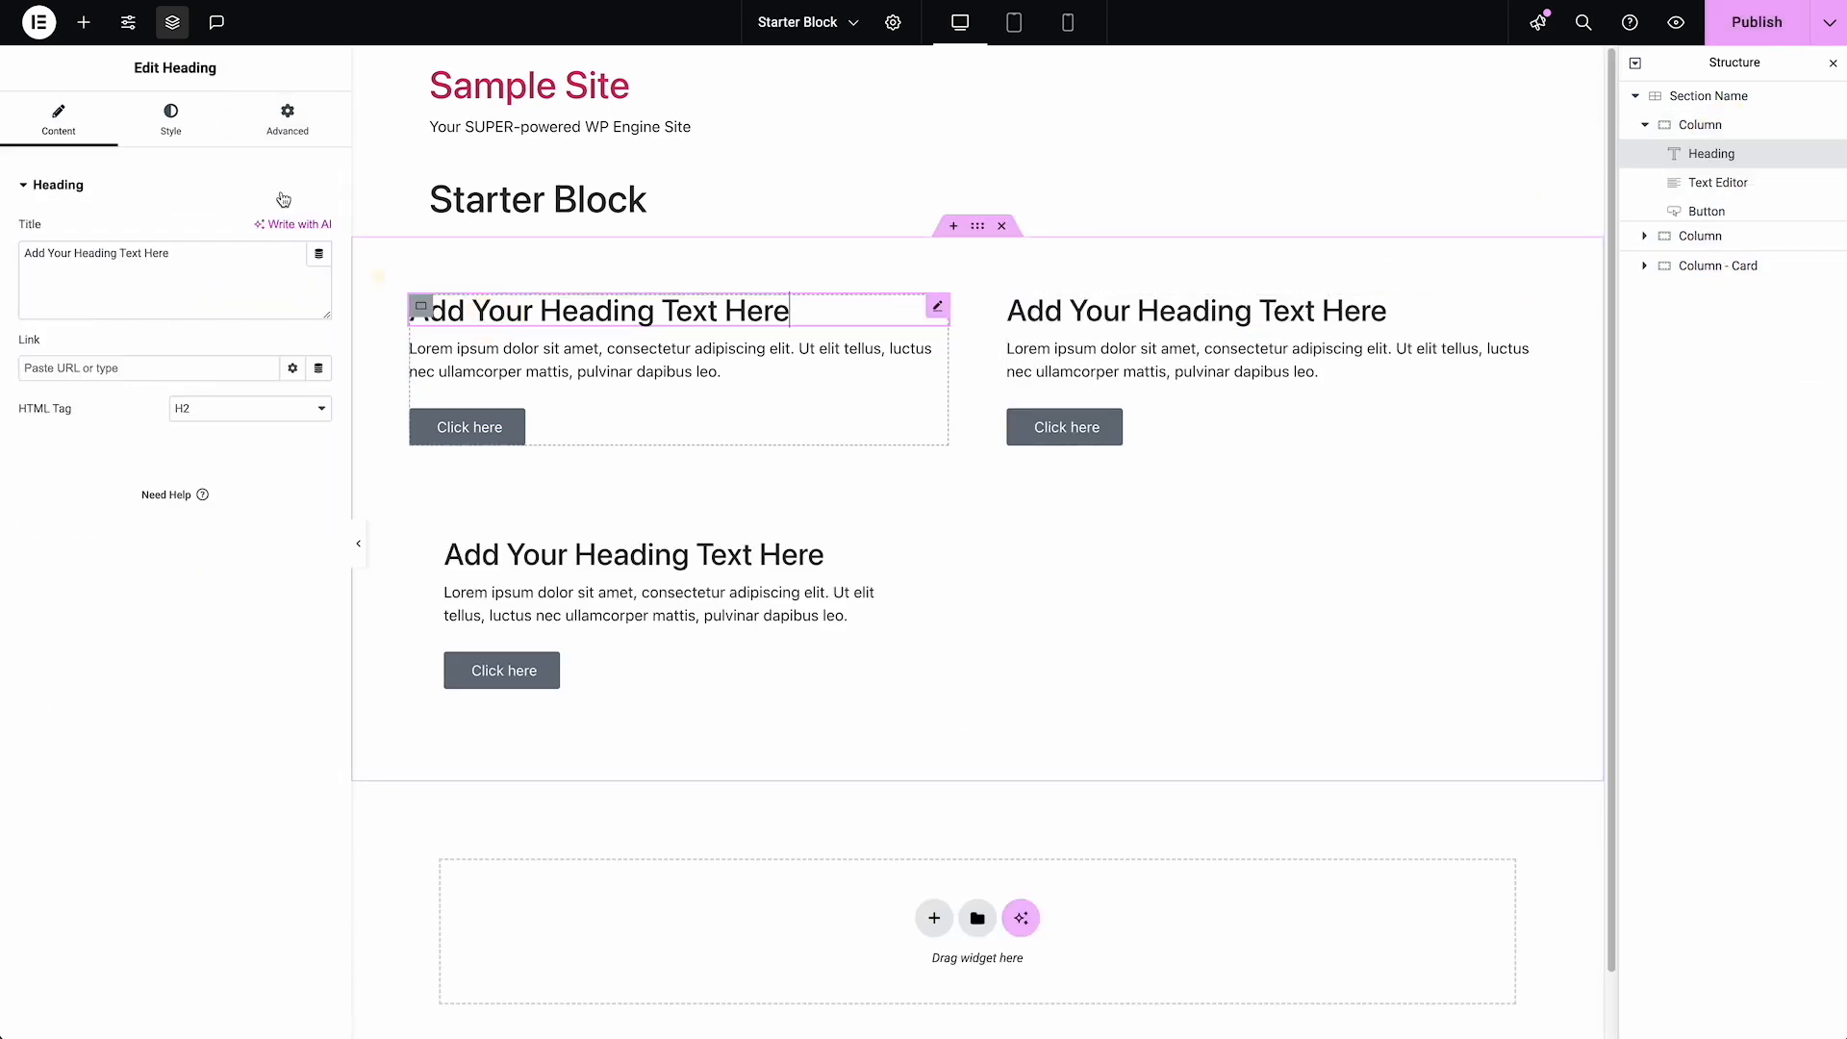
pyautogui.click(83, 21)
pyautogui.click(258, 501)
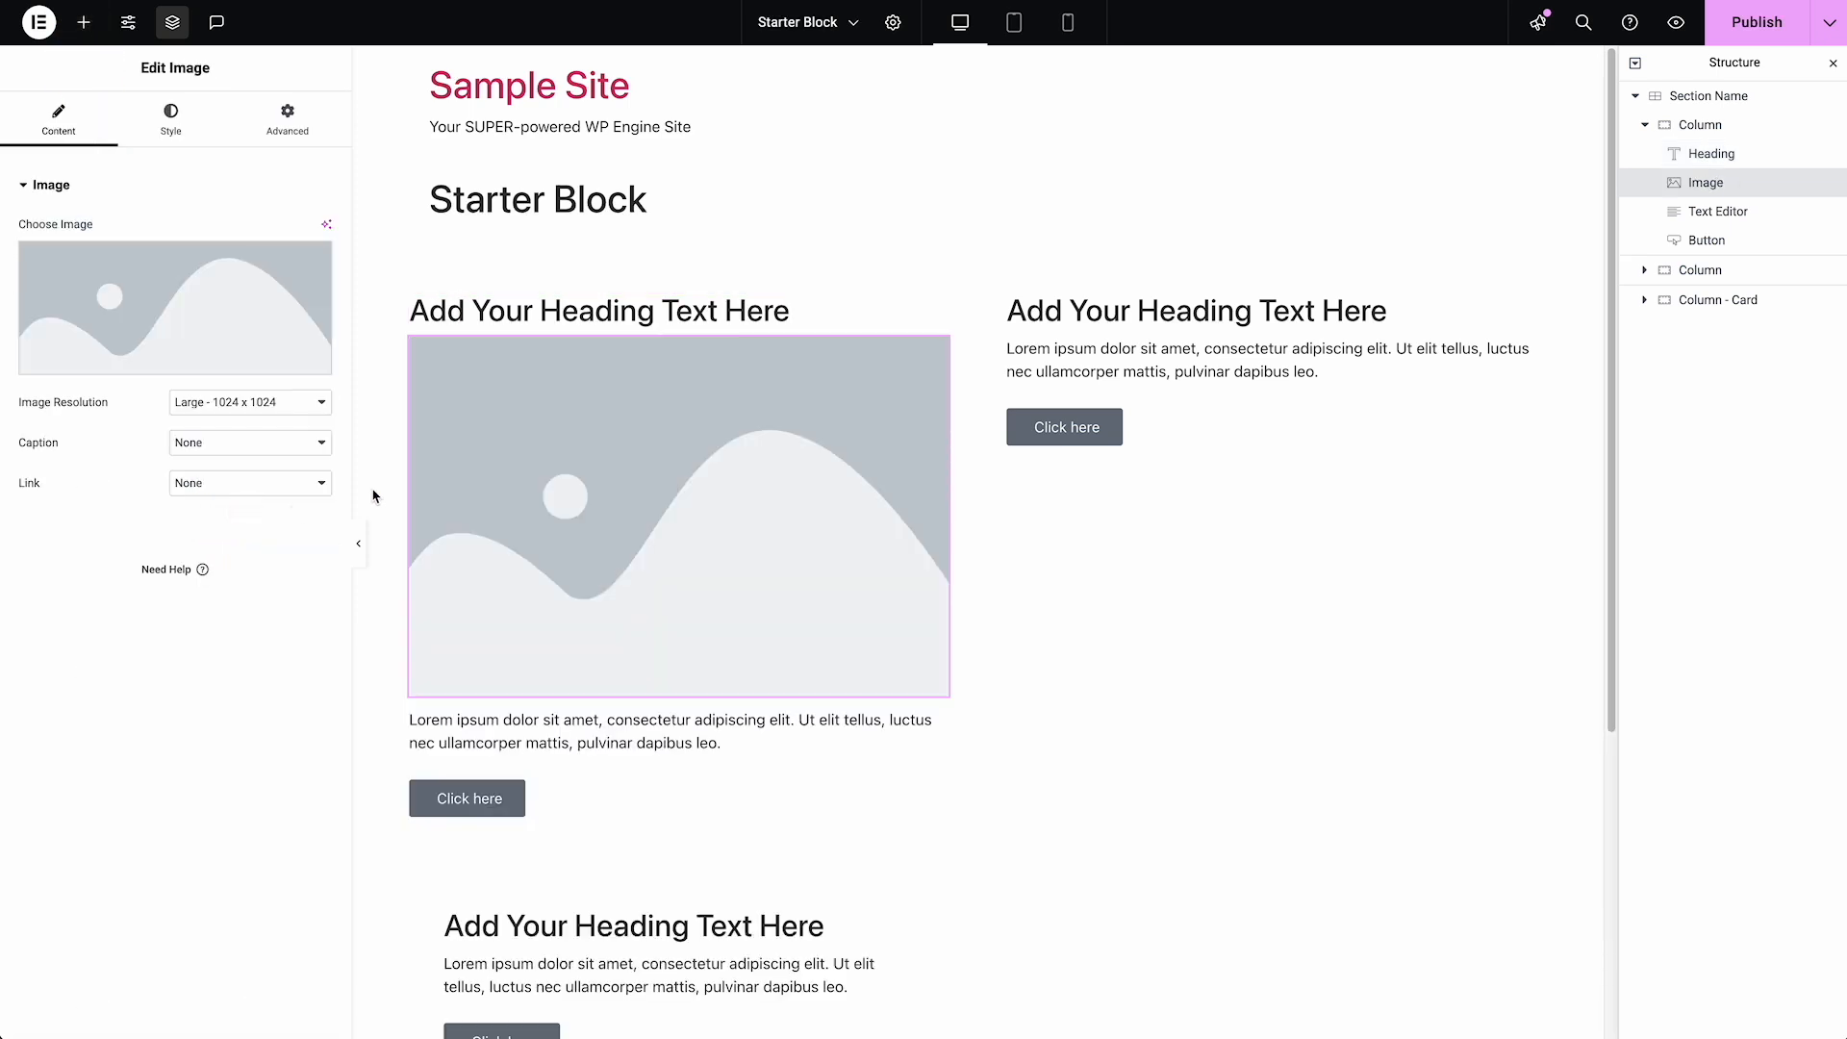
# Delete the heading, text editor and button from the first Column, keeping only its image
pyautogui.rightClick(624, 320)
pyautogui.click(682, 723)
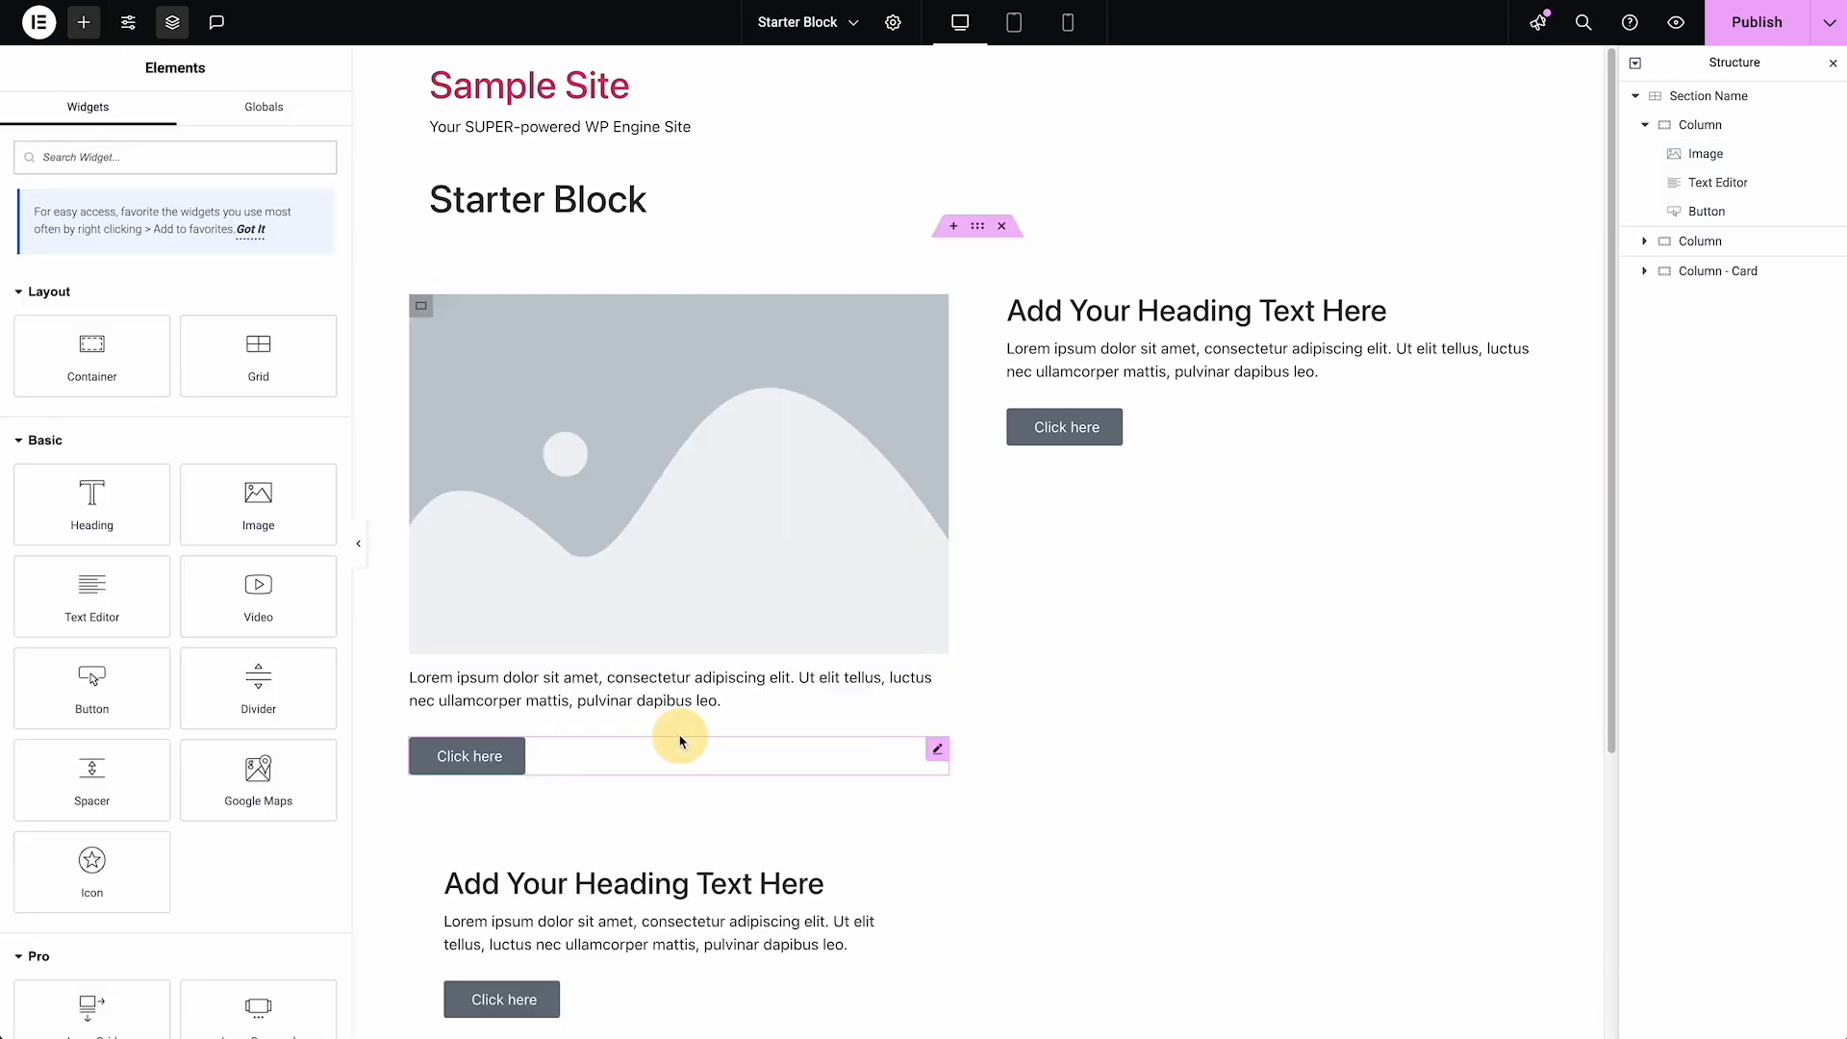
pyautogui.rightClick(612, 667)
pyautogui.click(647, 1010)
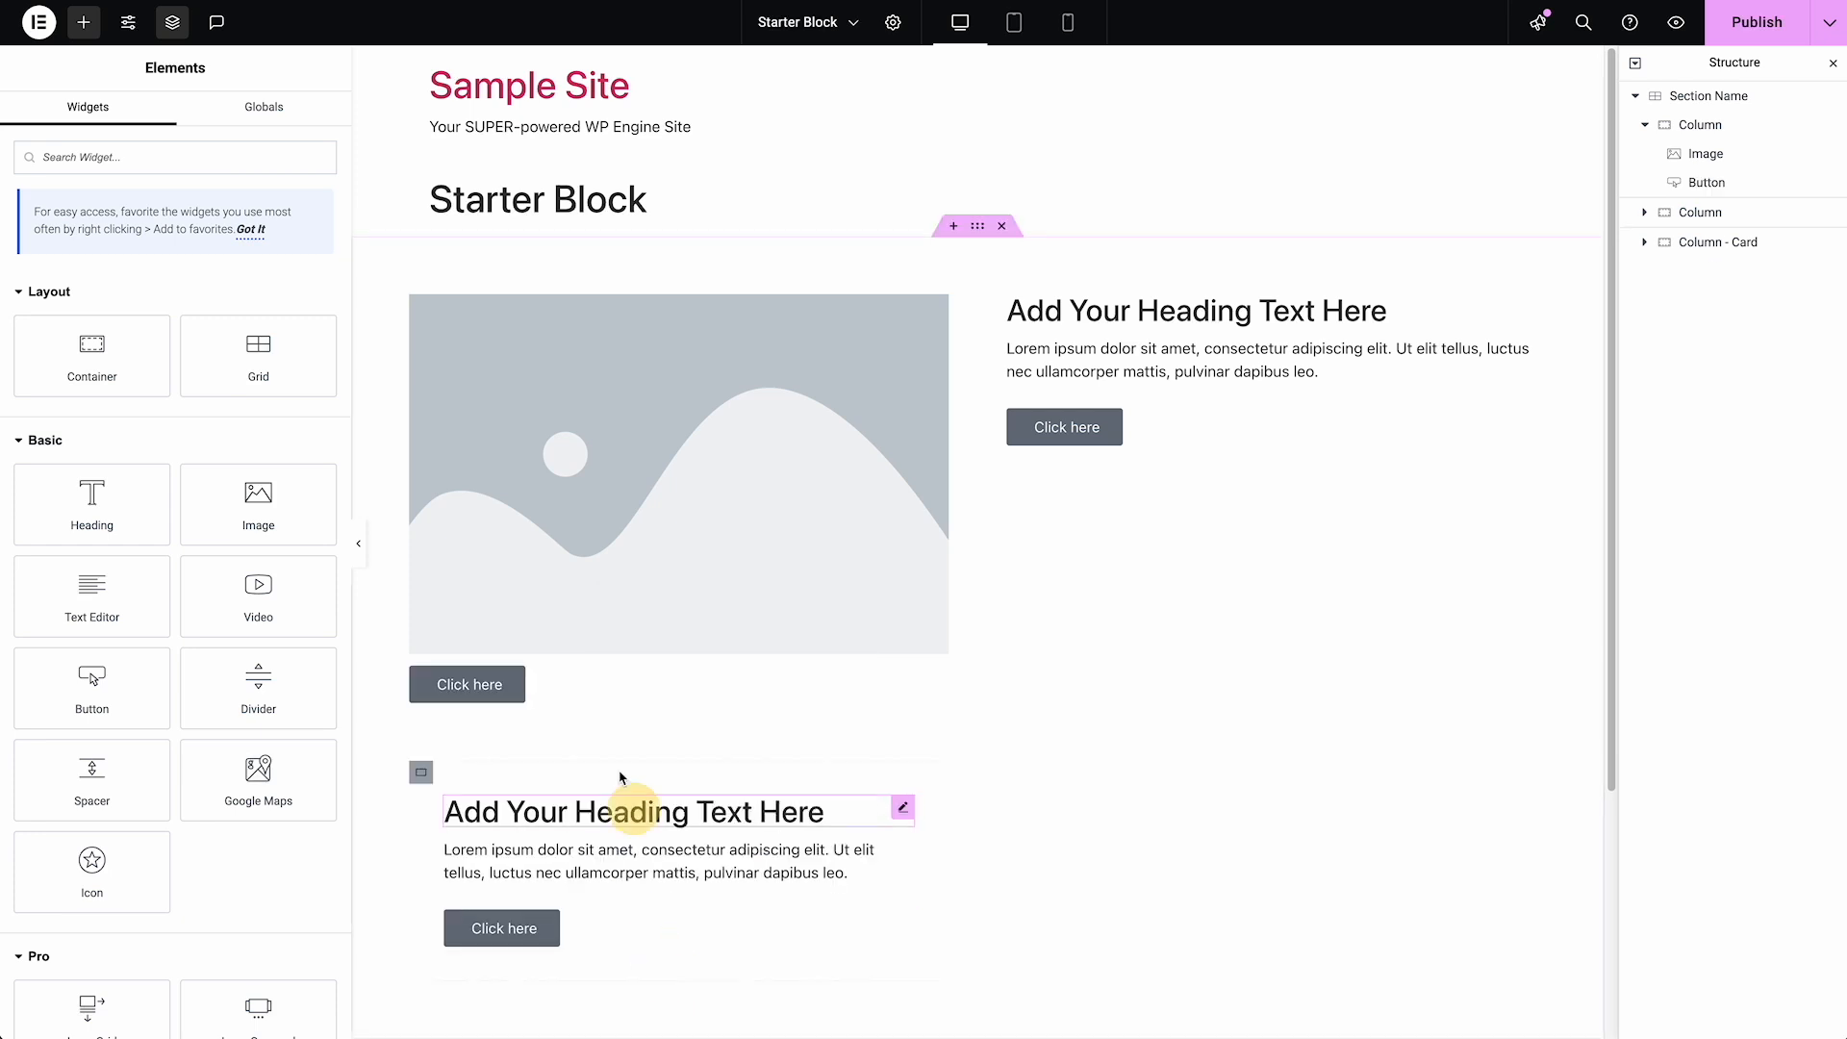
pyautogui.rightClick(544, 696)
pyautogui.click(639, 1008)
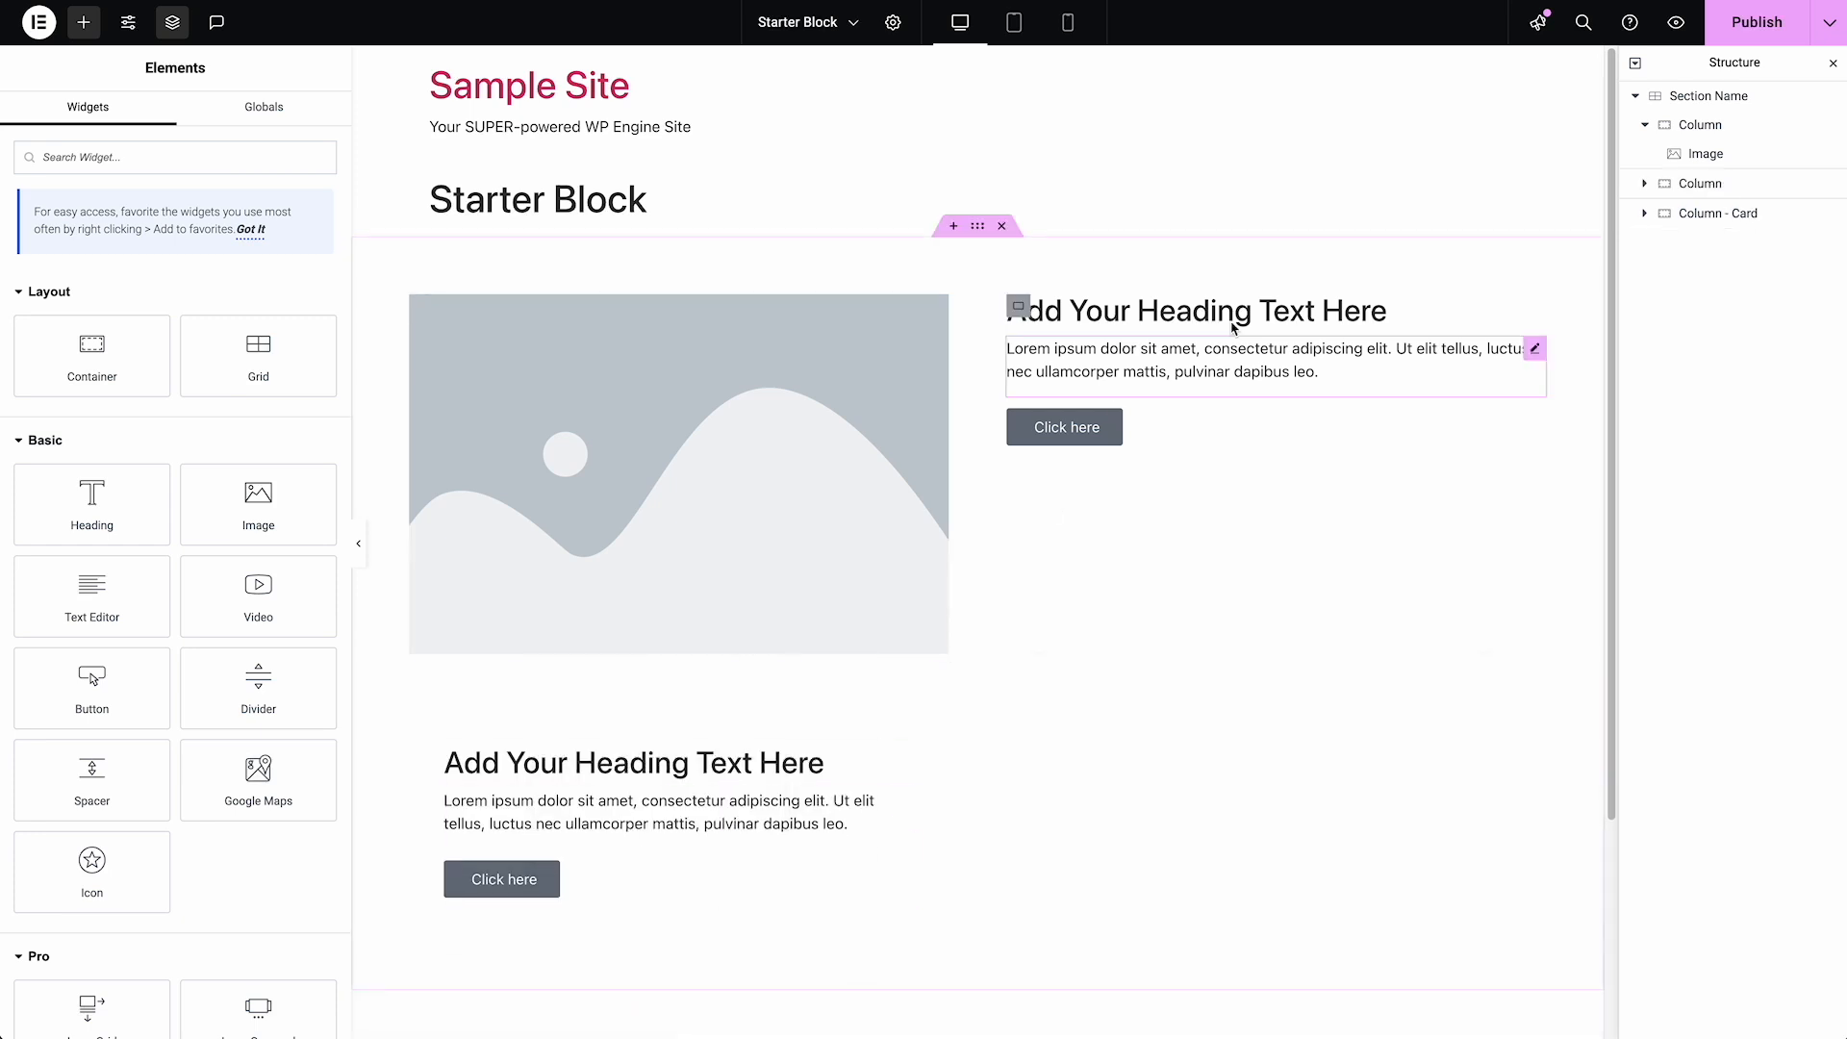
# Rename the Grid as "Section - Name"
pyautogui.click(1720, 100)
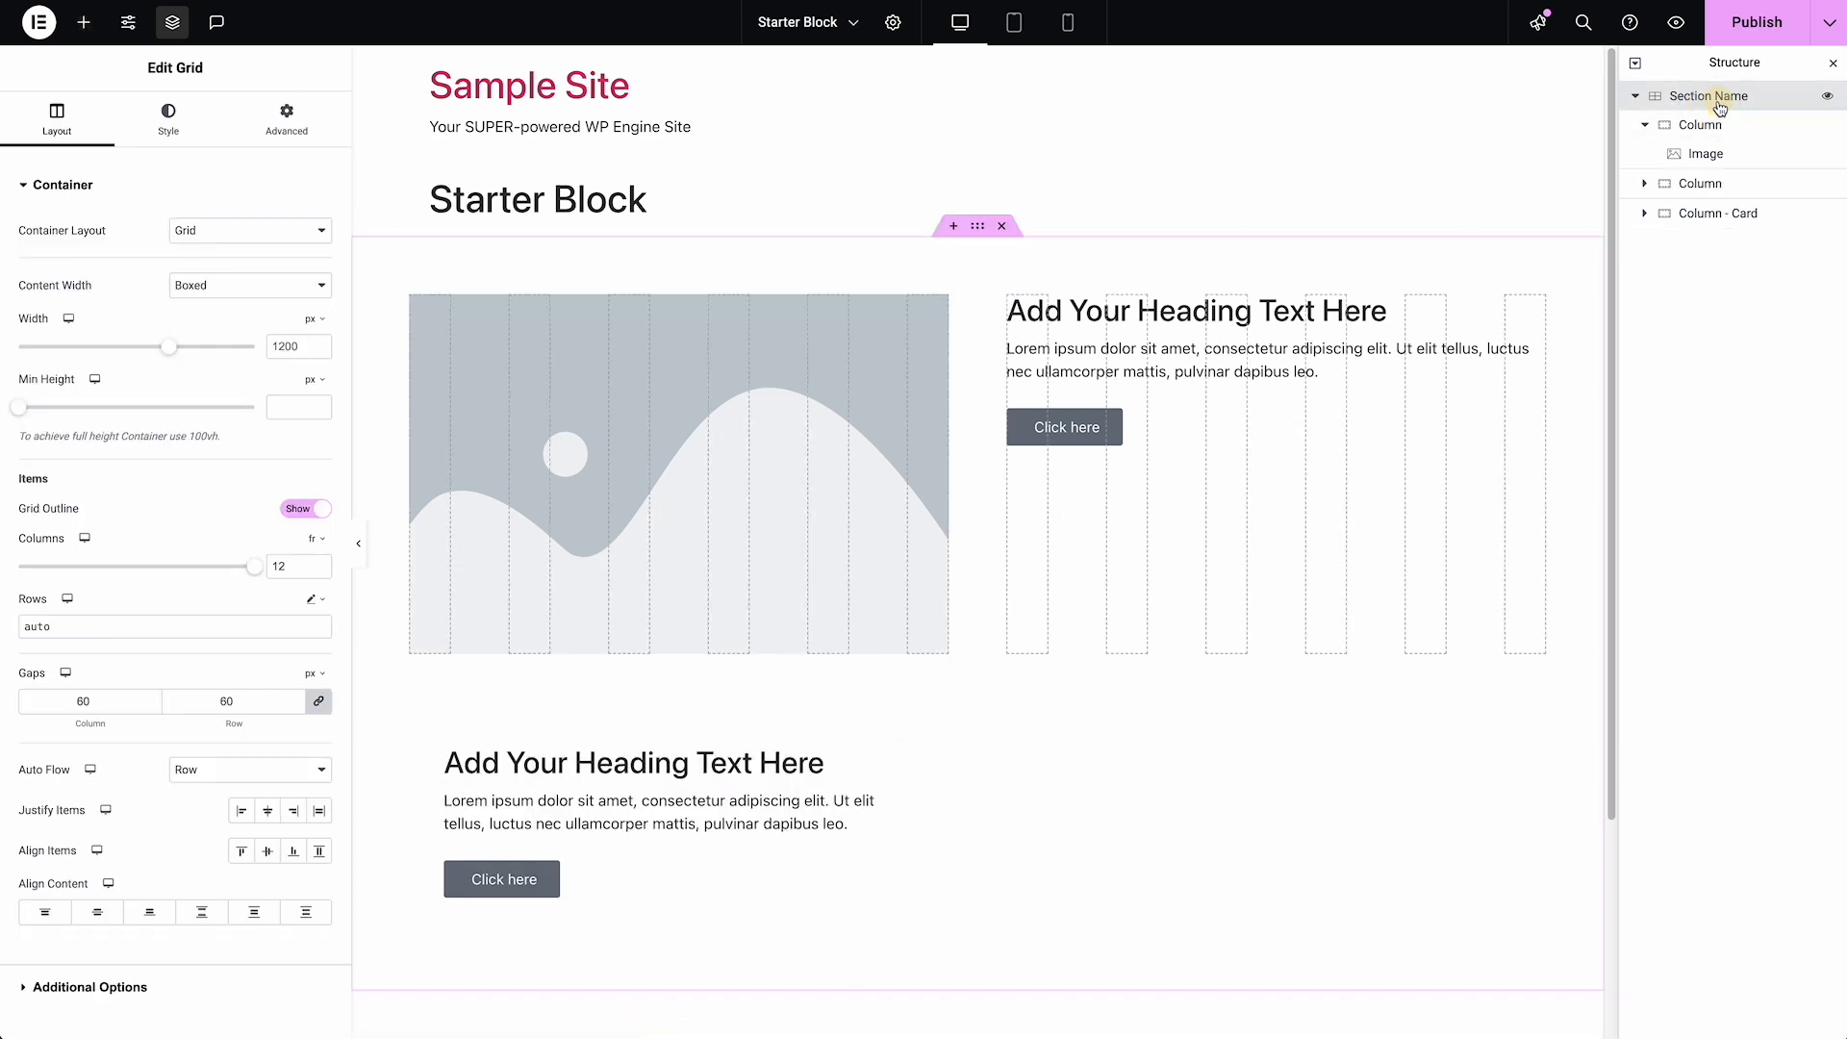
pyautogui.doubleClick(1723, 100)
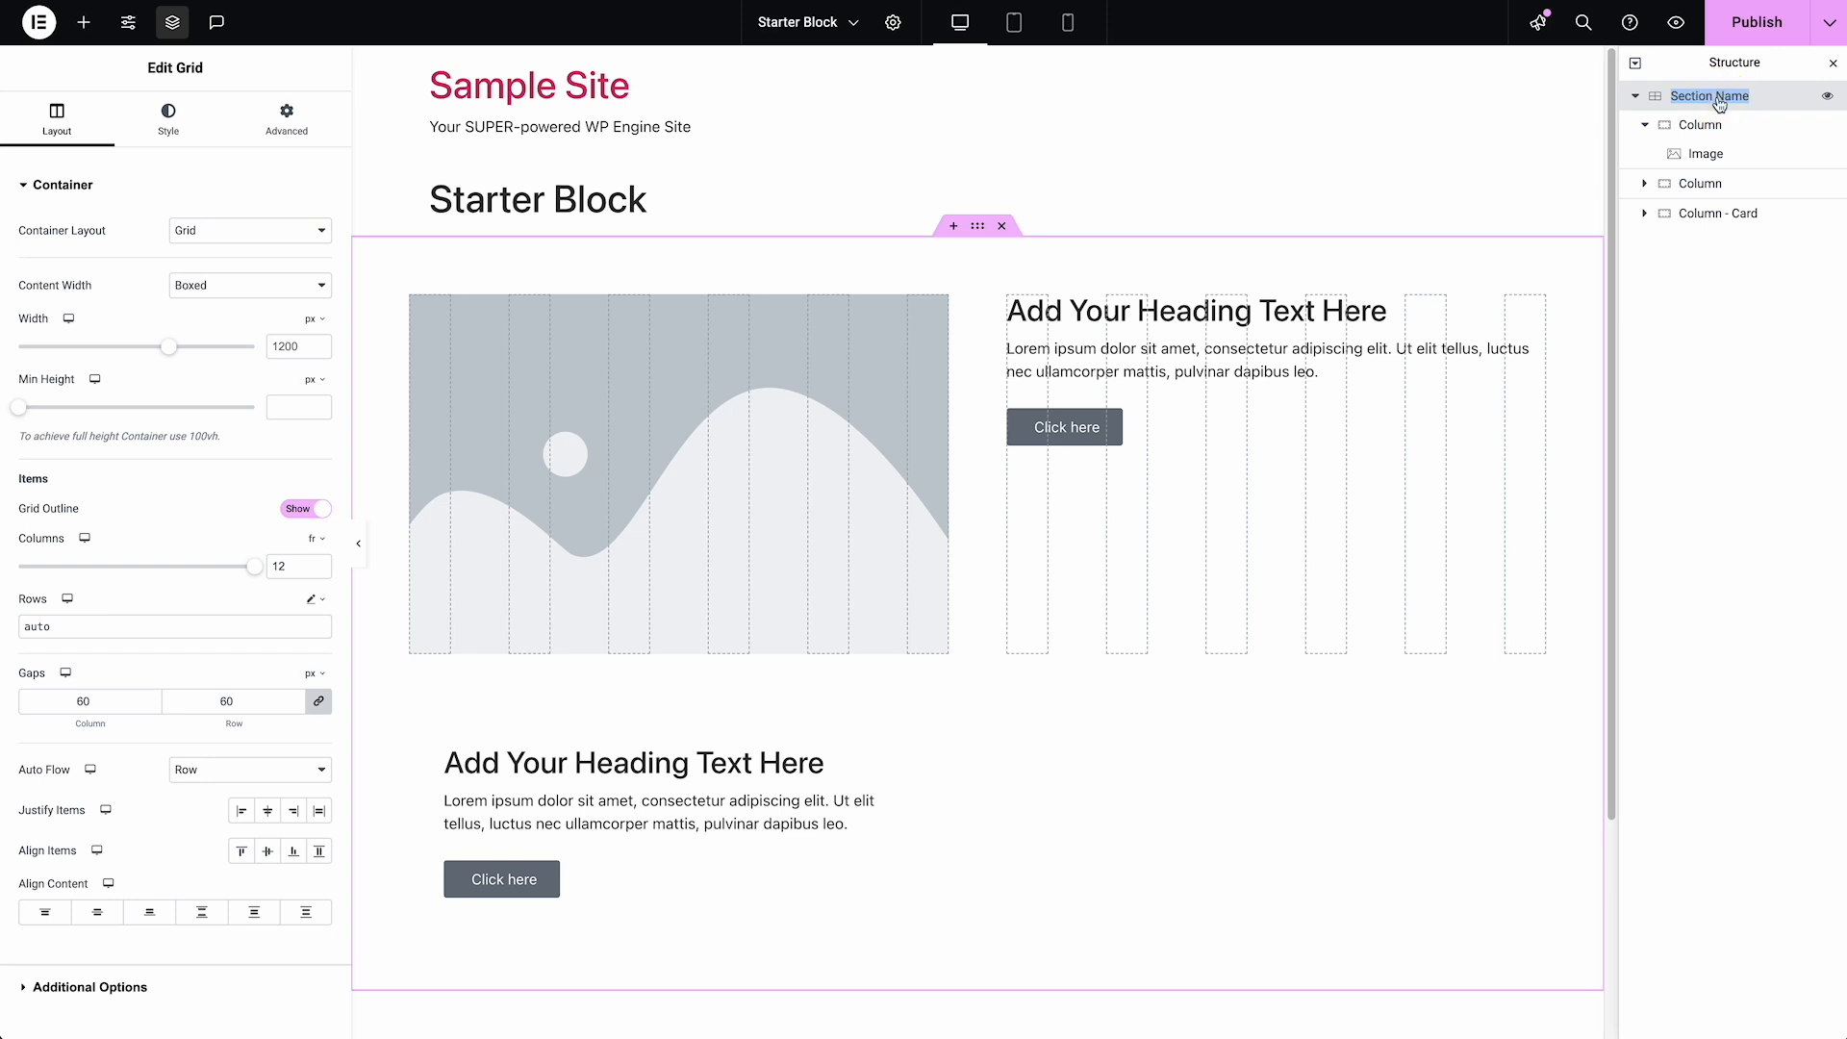
pyautogui.write('G')
pyautogui.write('- Nam')
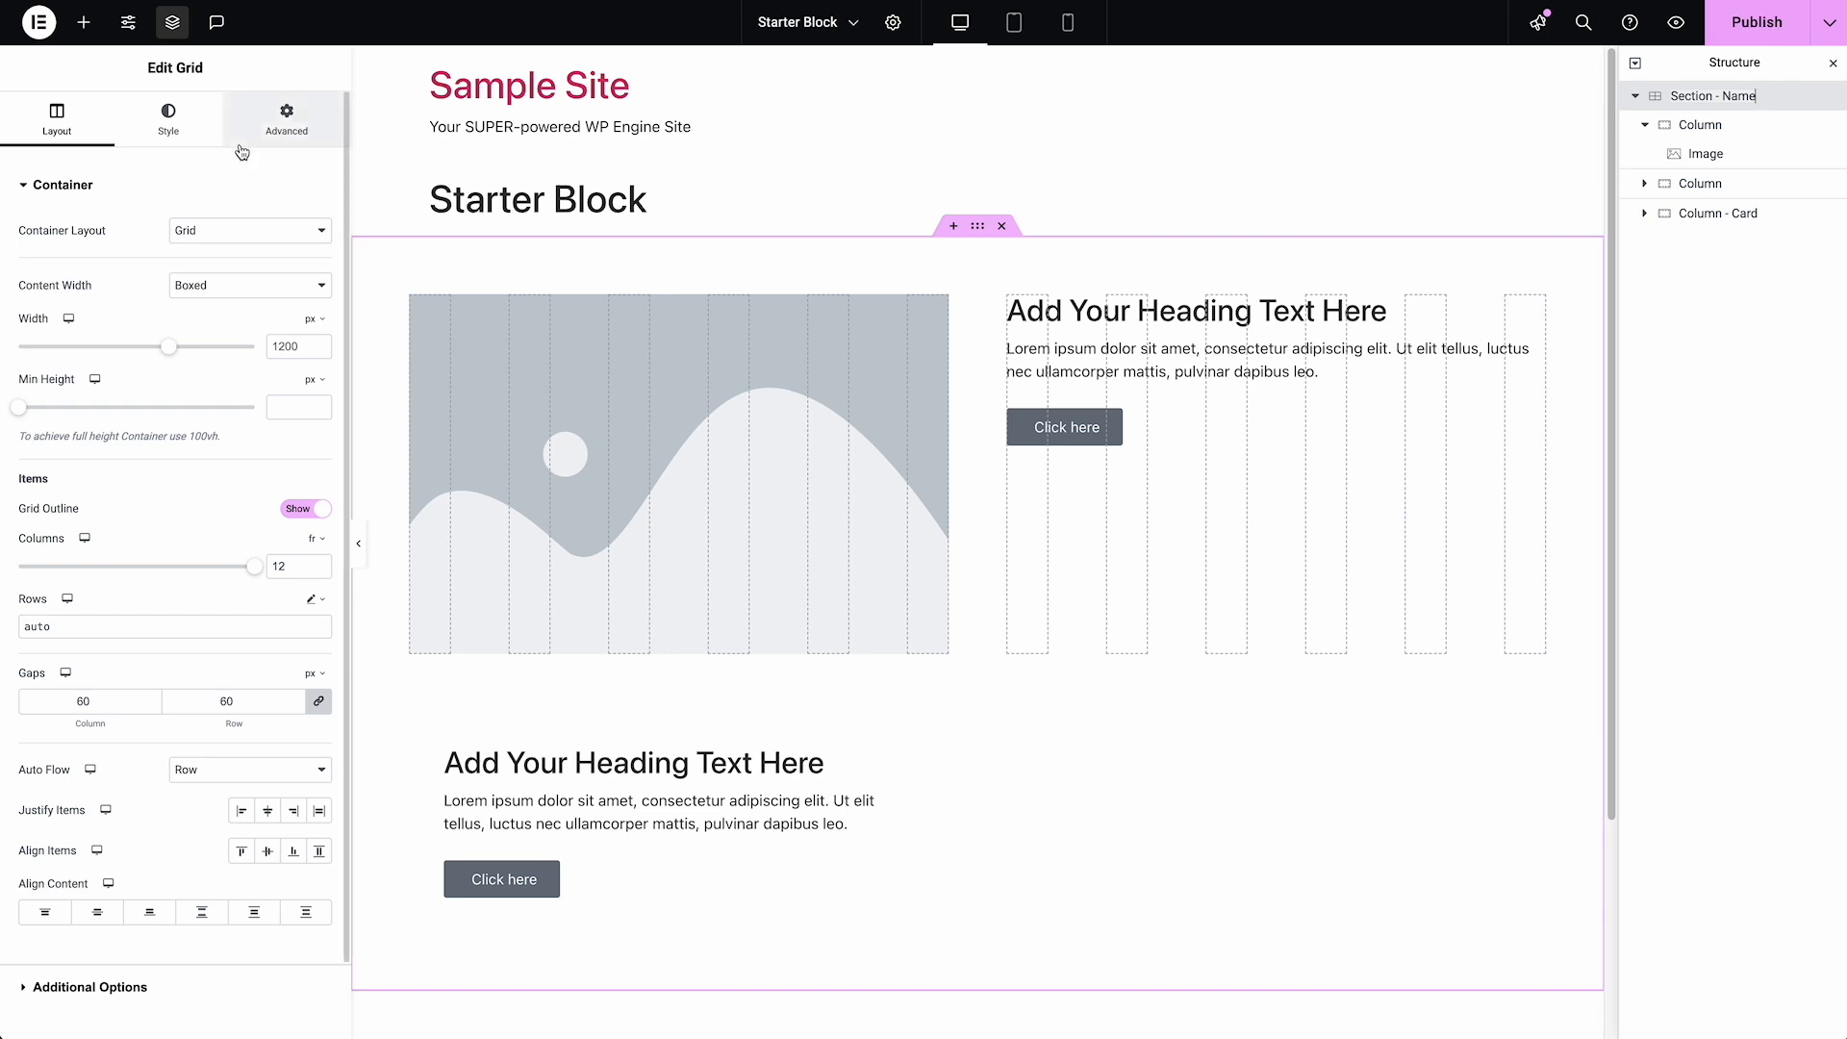
# Set the Grid's HTML tag to section
pyautogui.scroll(-1, 254, 381)
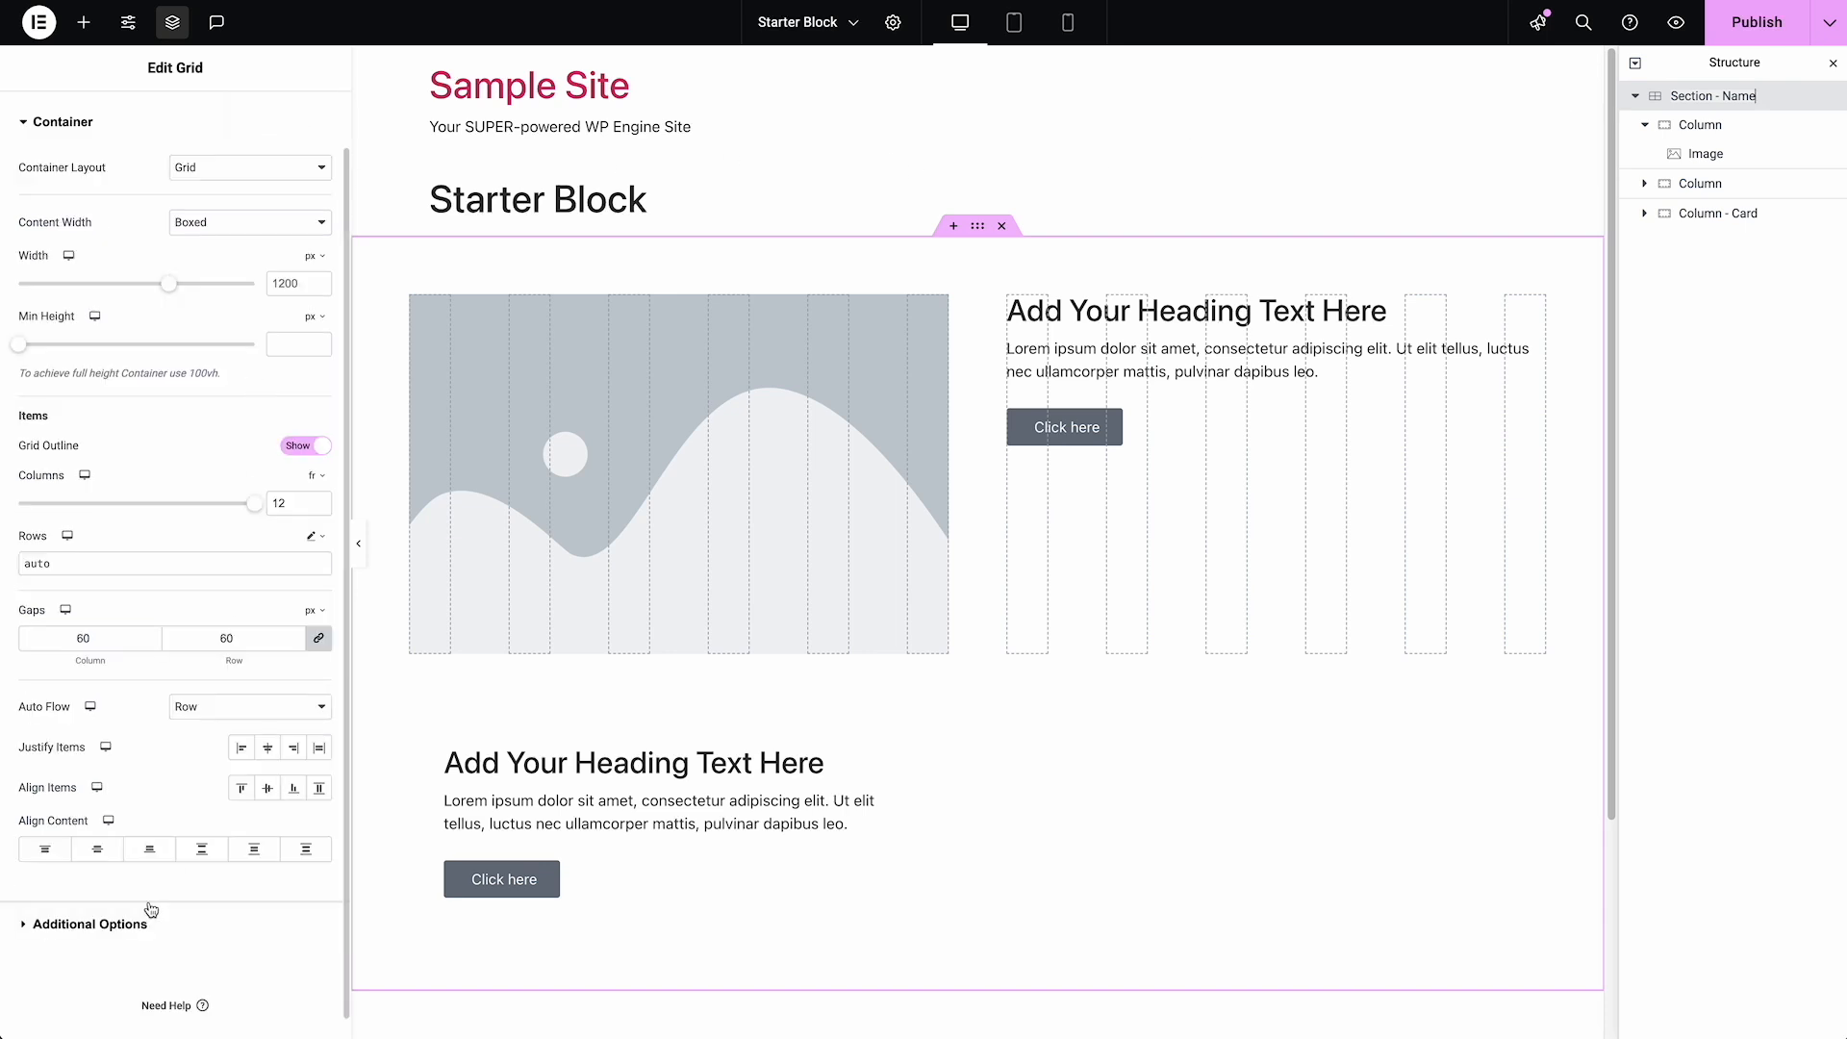
pyautogui.click(90, 925)
pyautogui.click(193, 321)
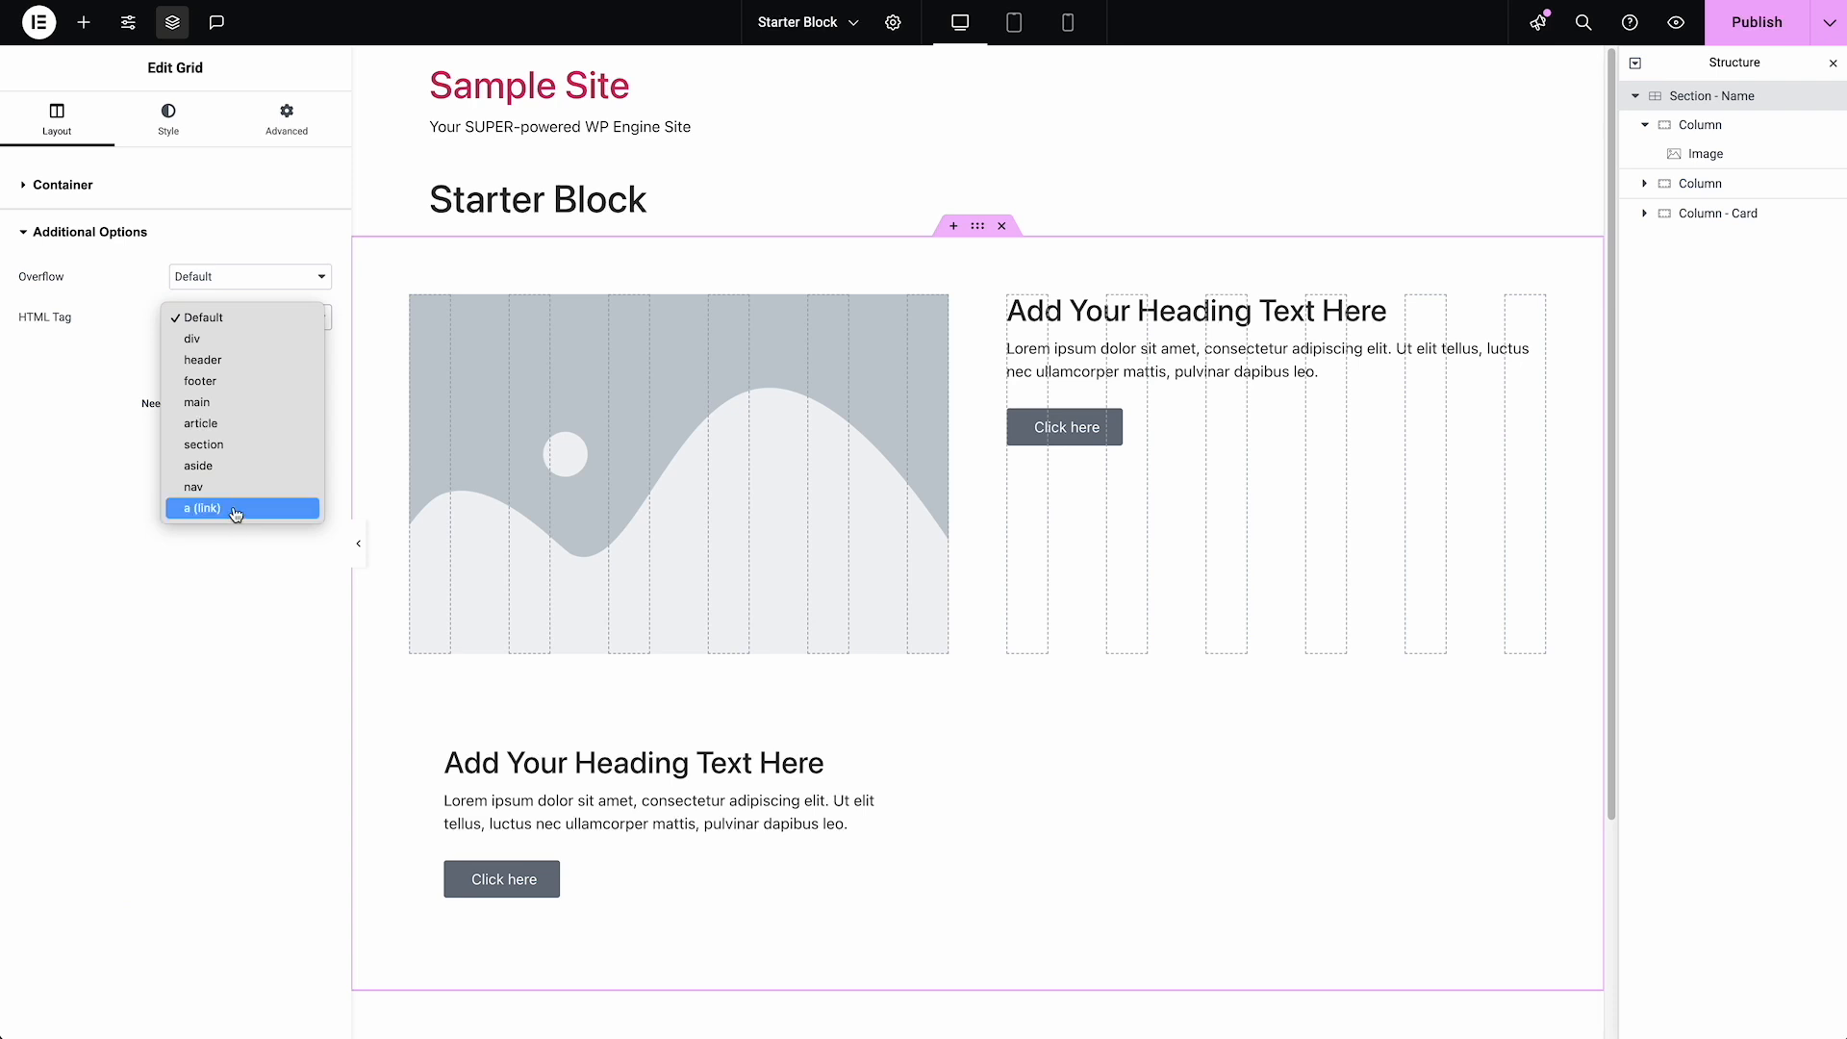
pyautogui.click(236, 447)
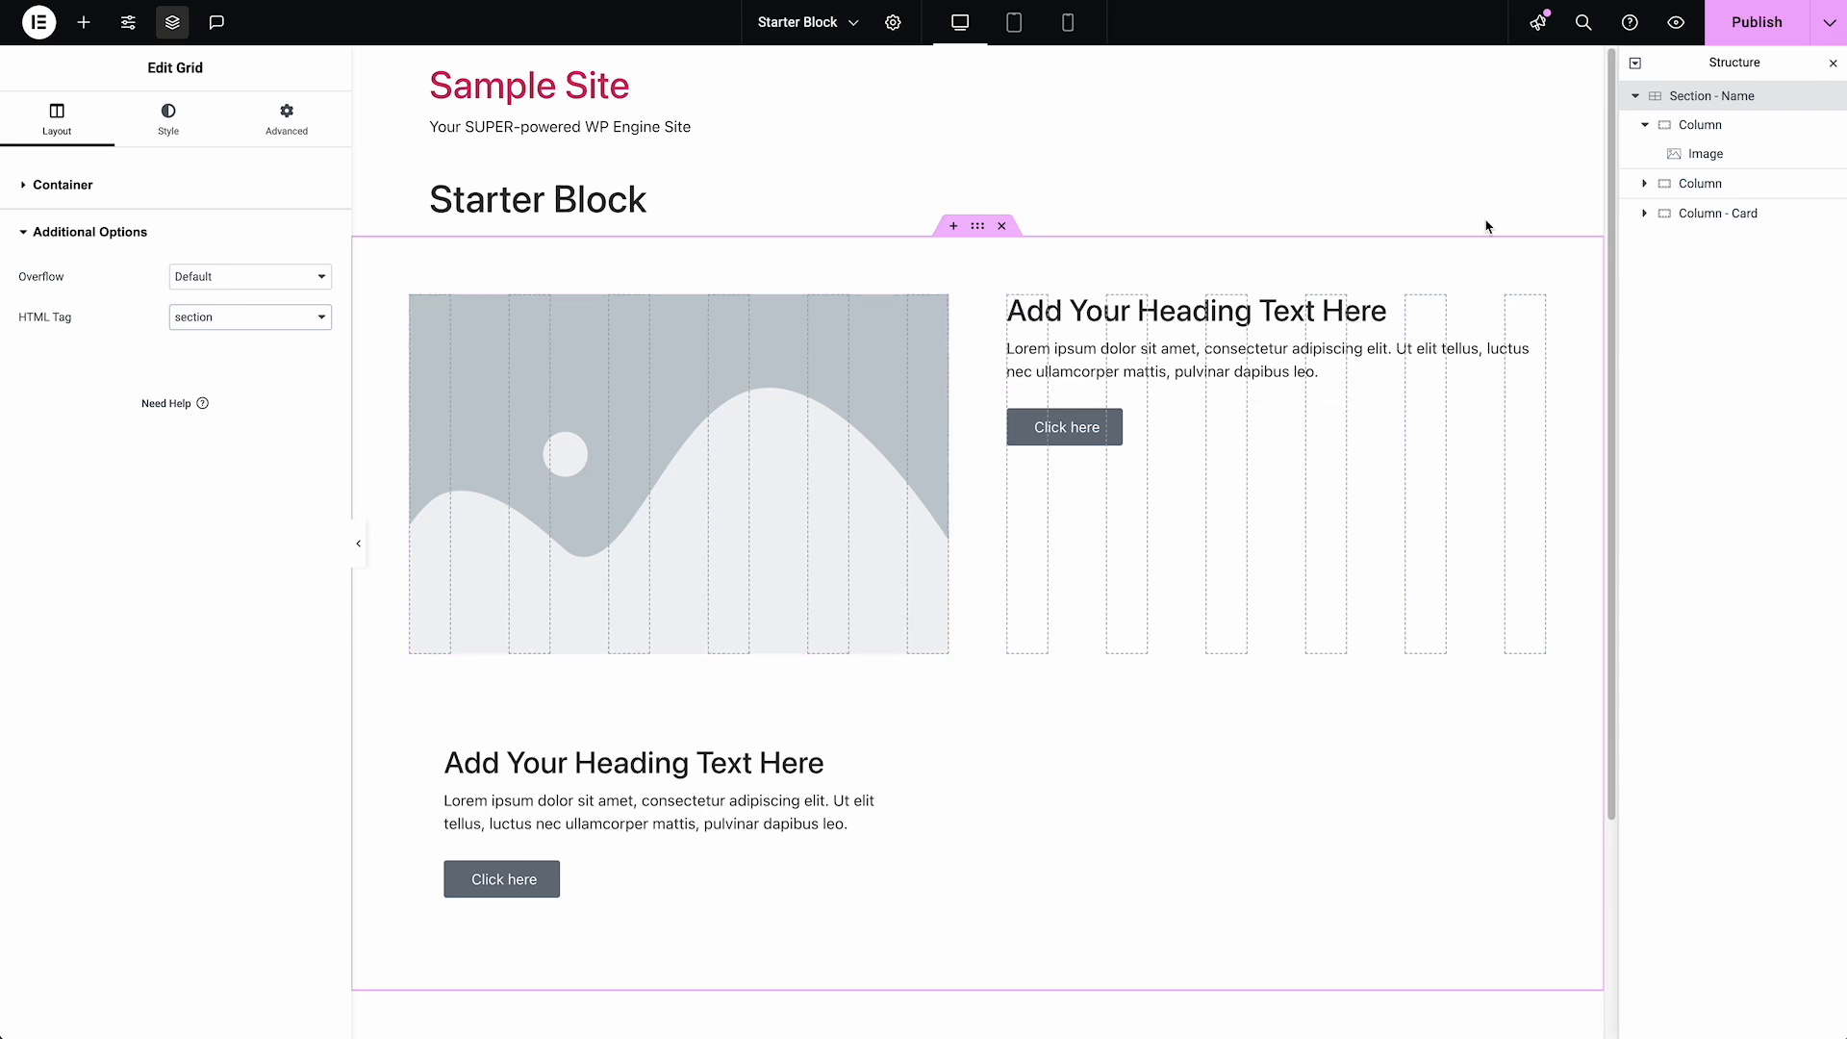
# Vertically center the Grid's items using Align Items
pyautogui.click(79, 192)
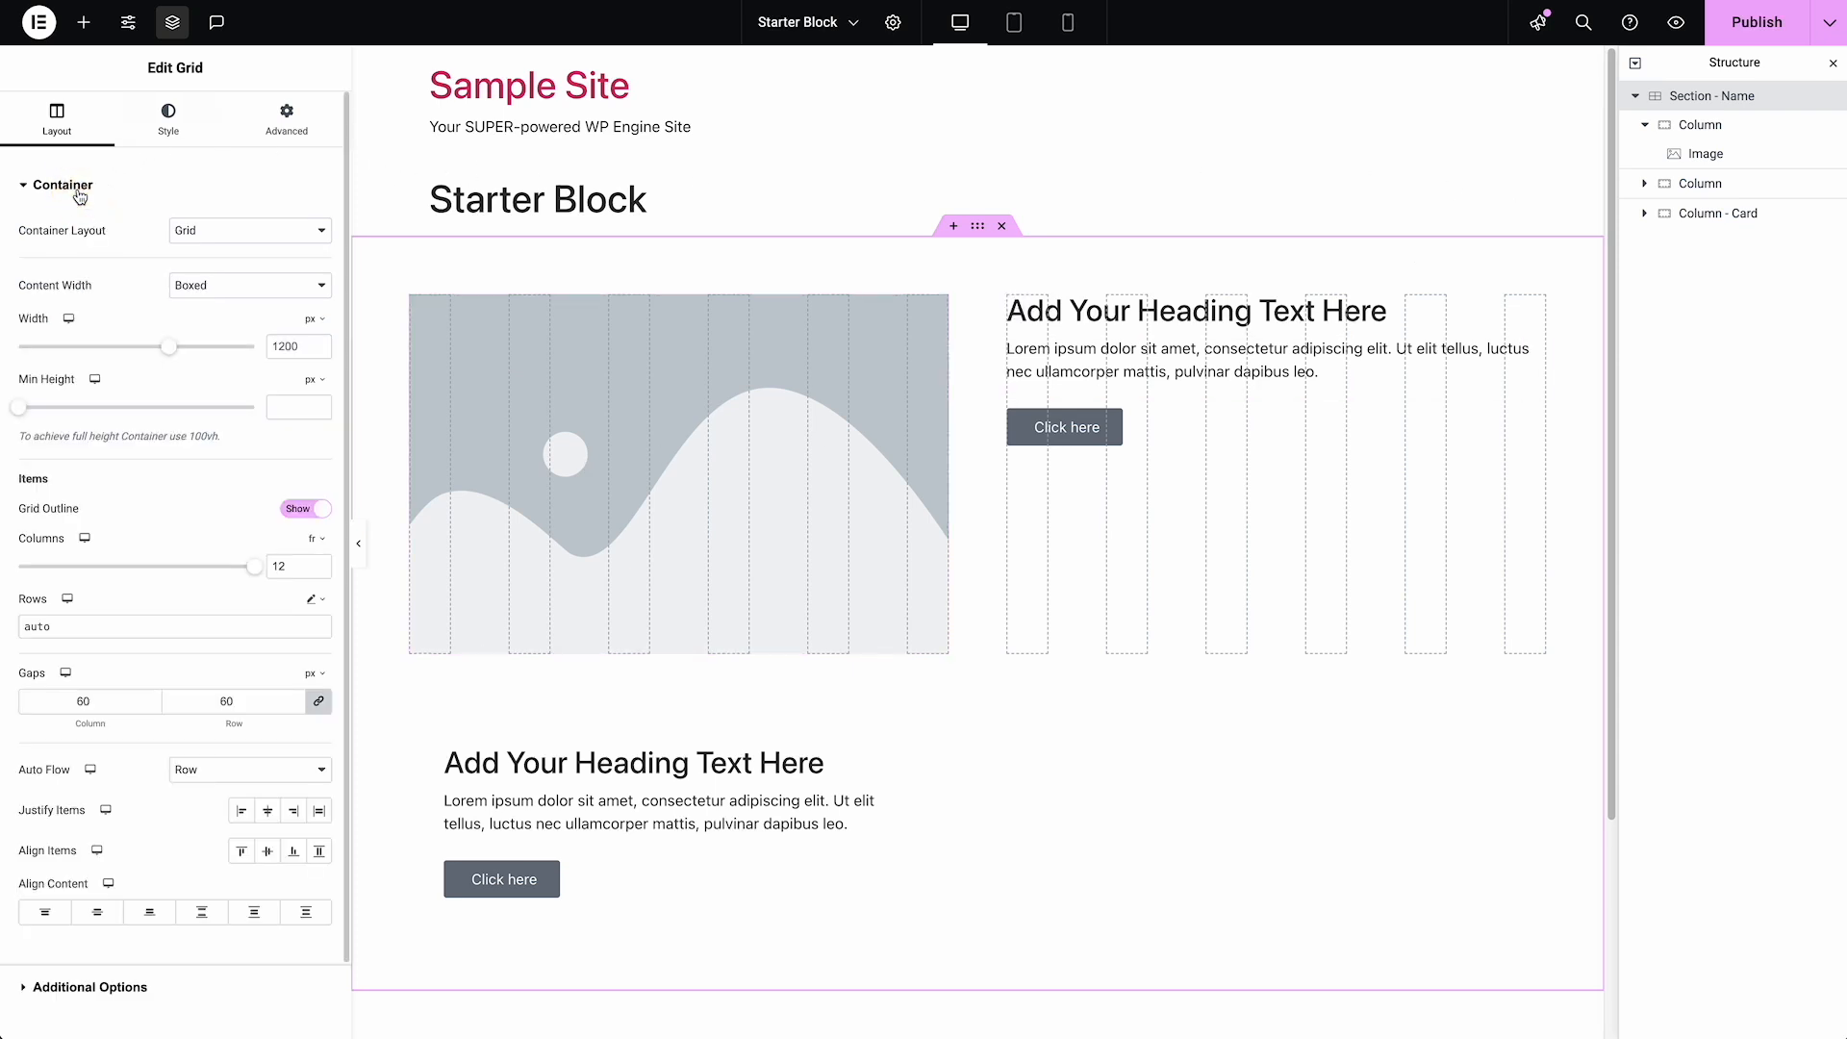
pyautogui.scroll(-1, 80, 203)
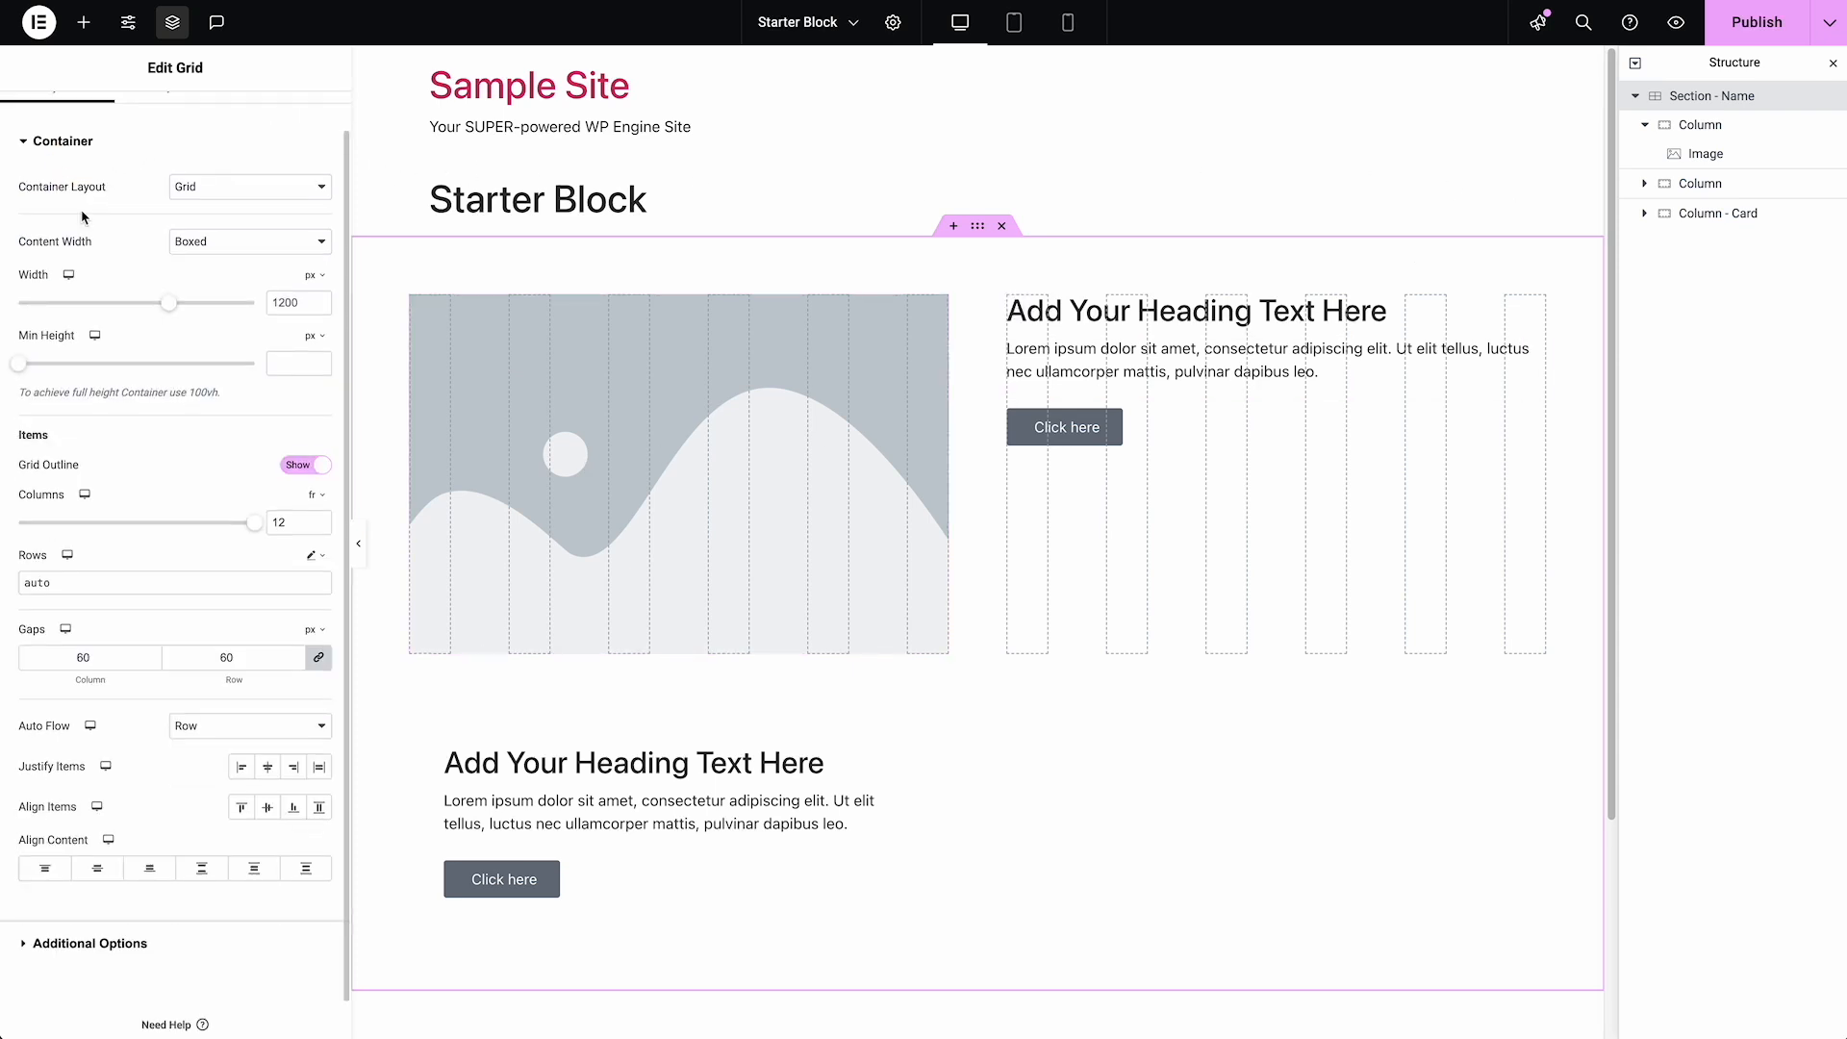
pyautogui.click(110, 879)
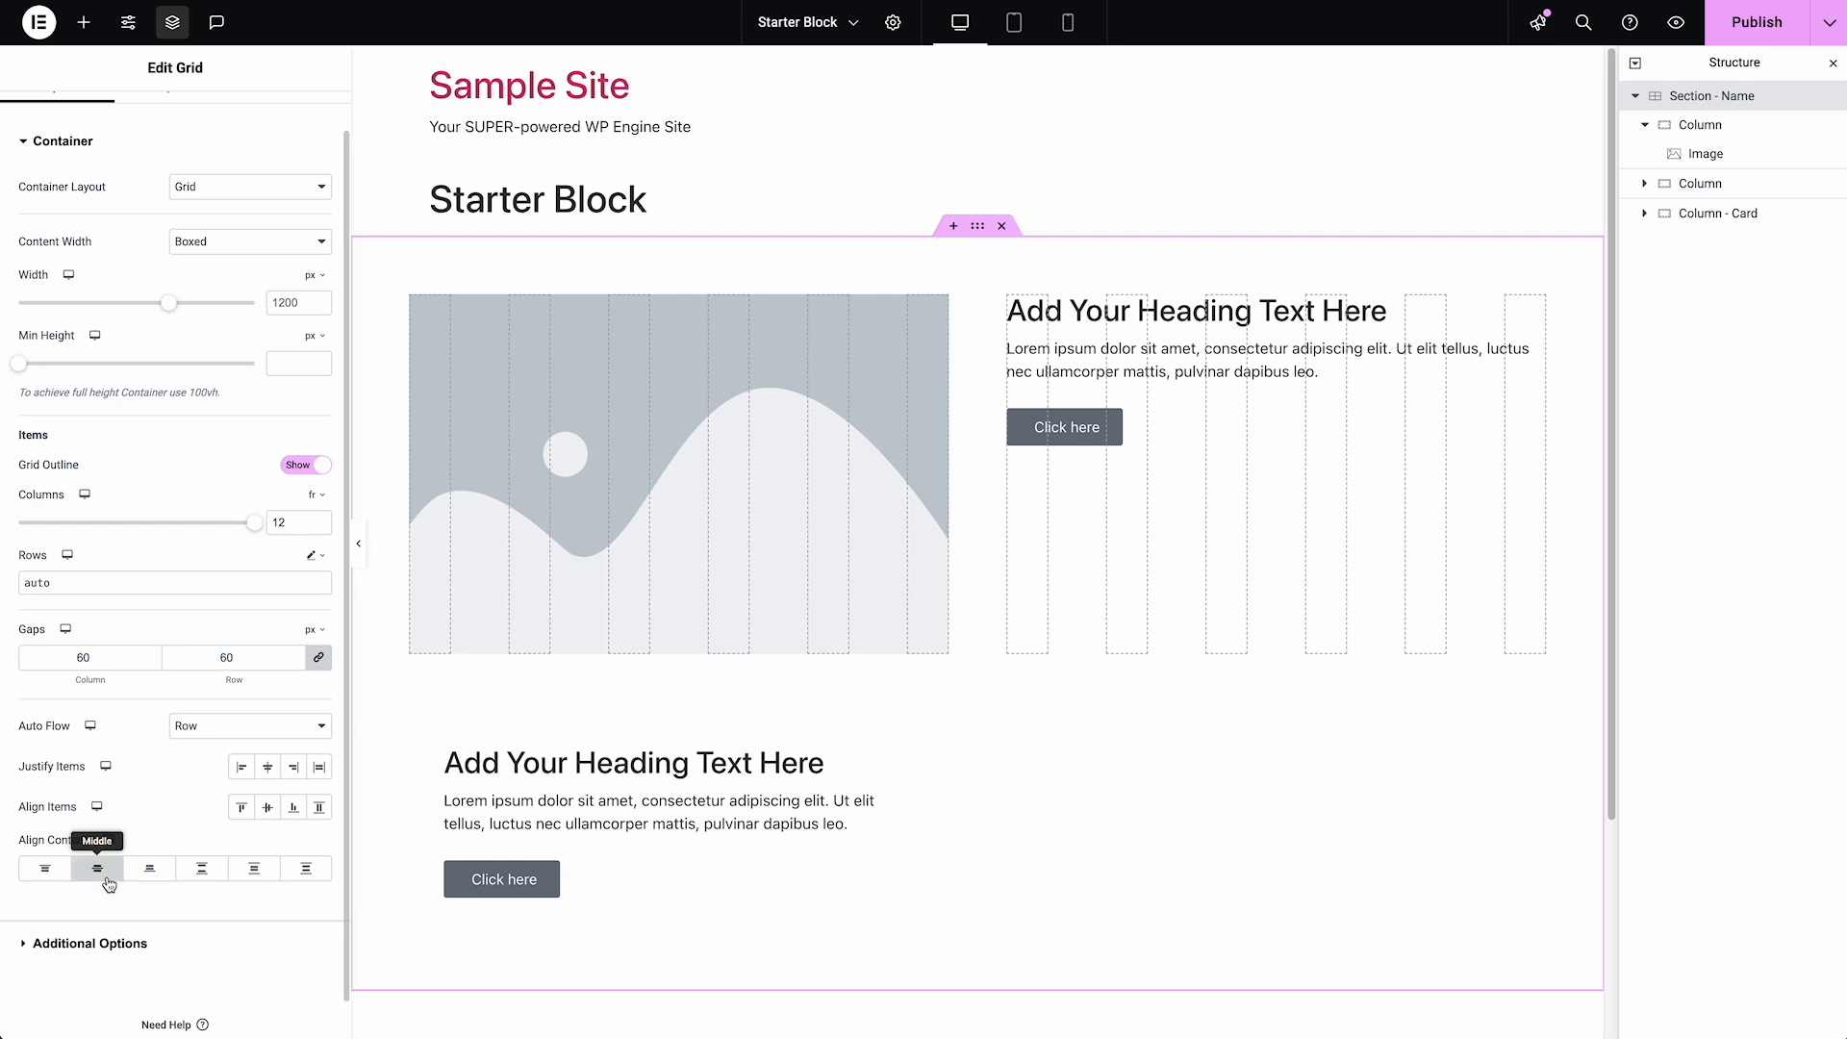
pyautogui.click(268, 811)
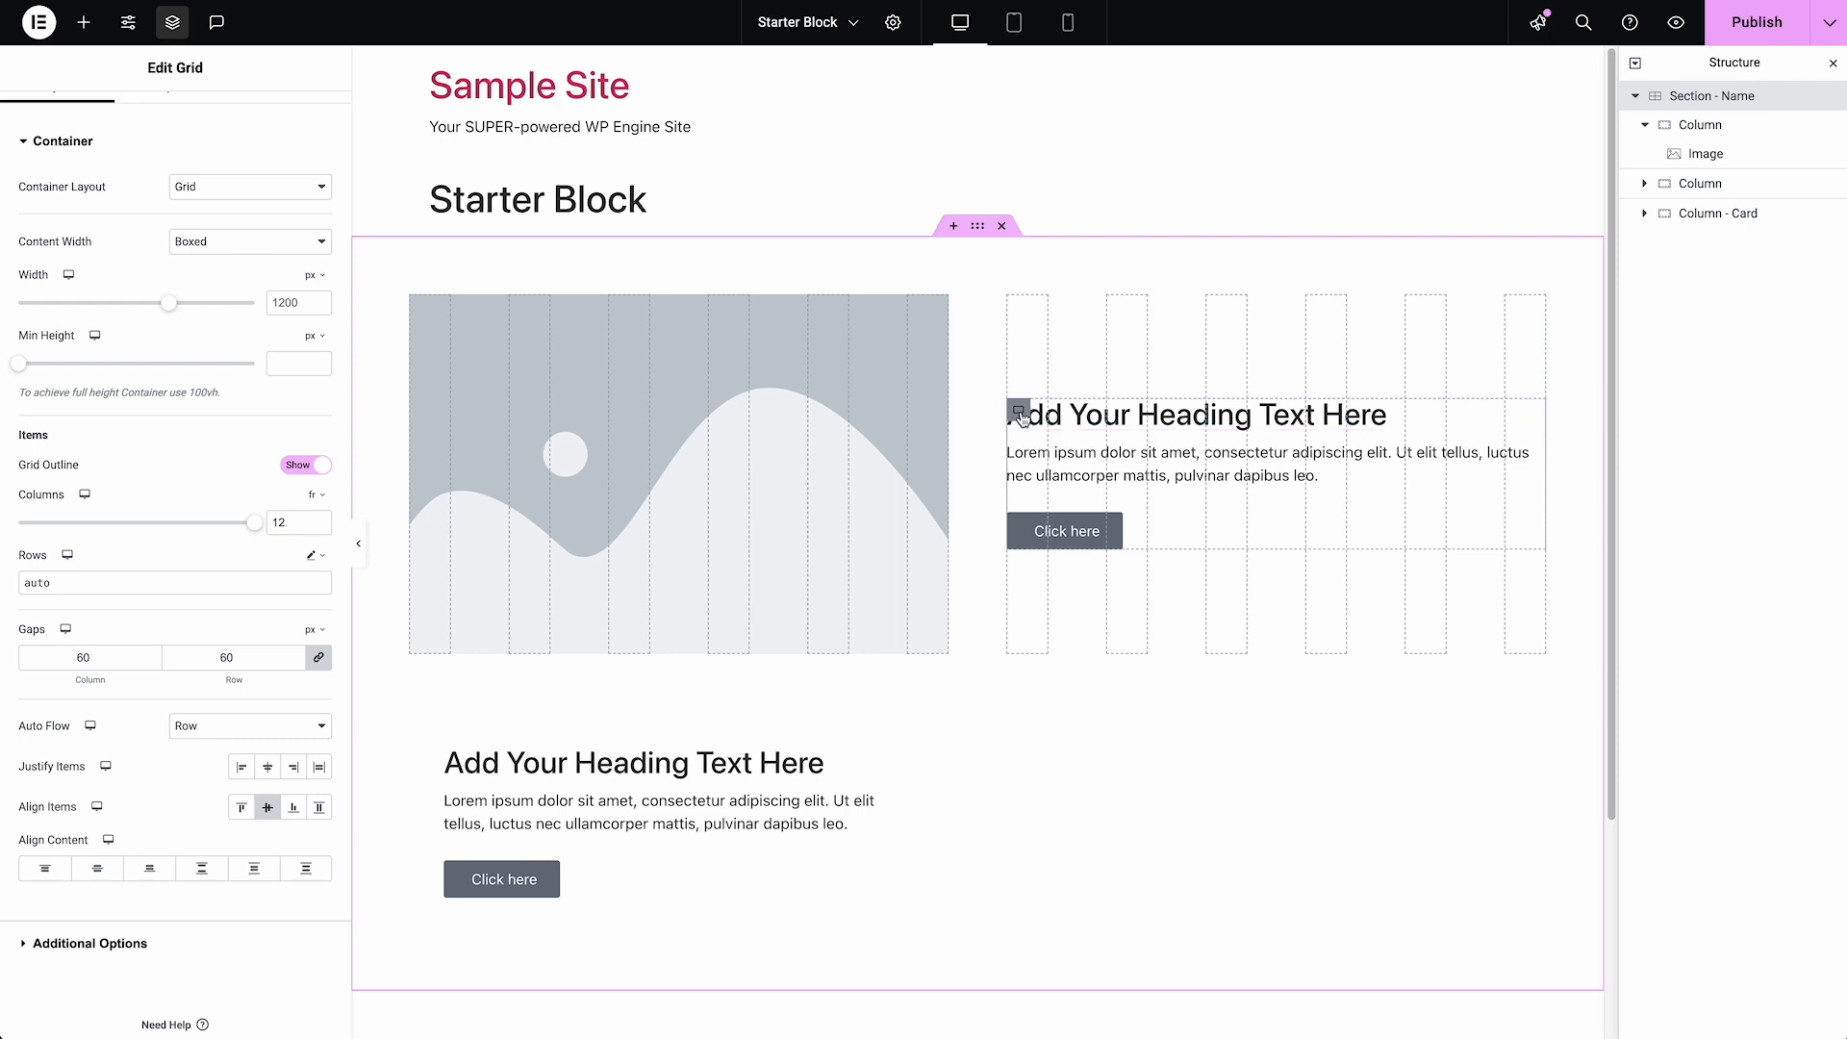
# Duplicate the image Column and the text Column, and arrange the copies as a second image-and-text row above the card
pyautogui.click(1646, 127)
pyautogui.rightClick(1691, 127)
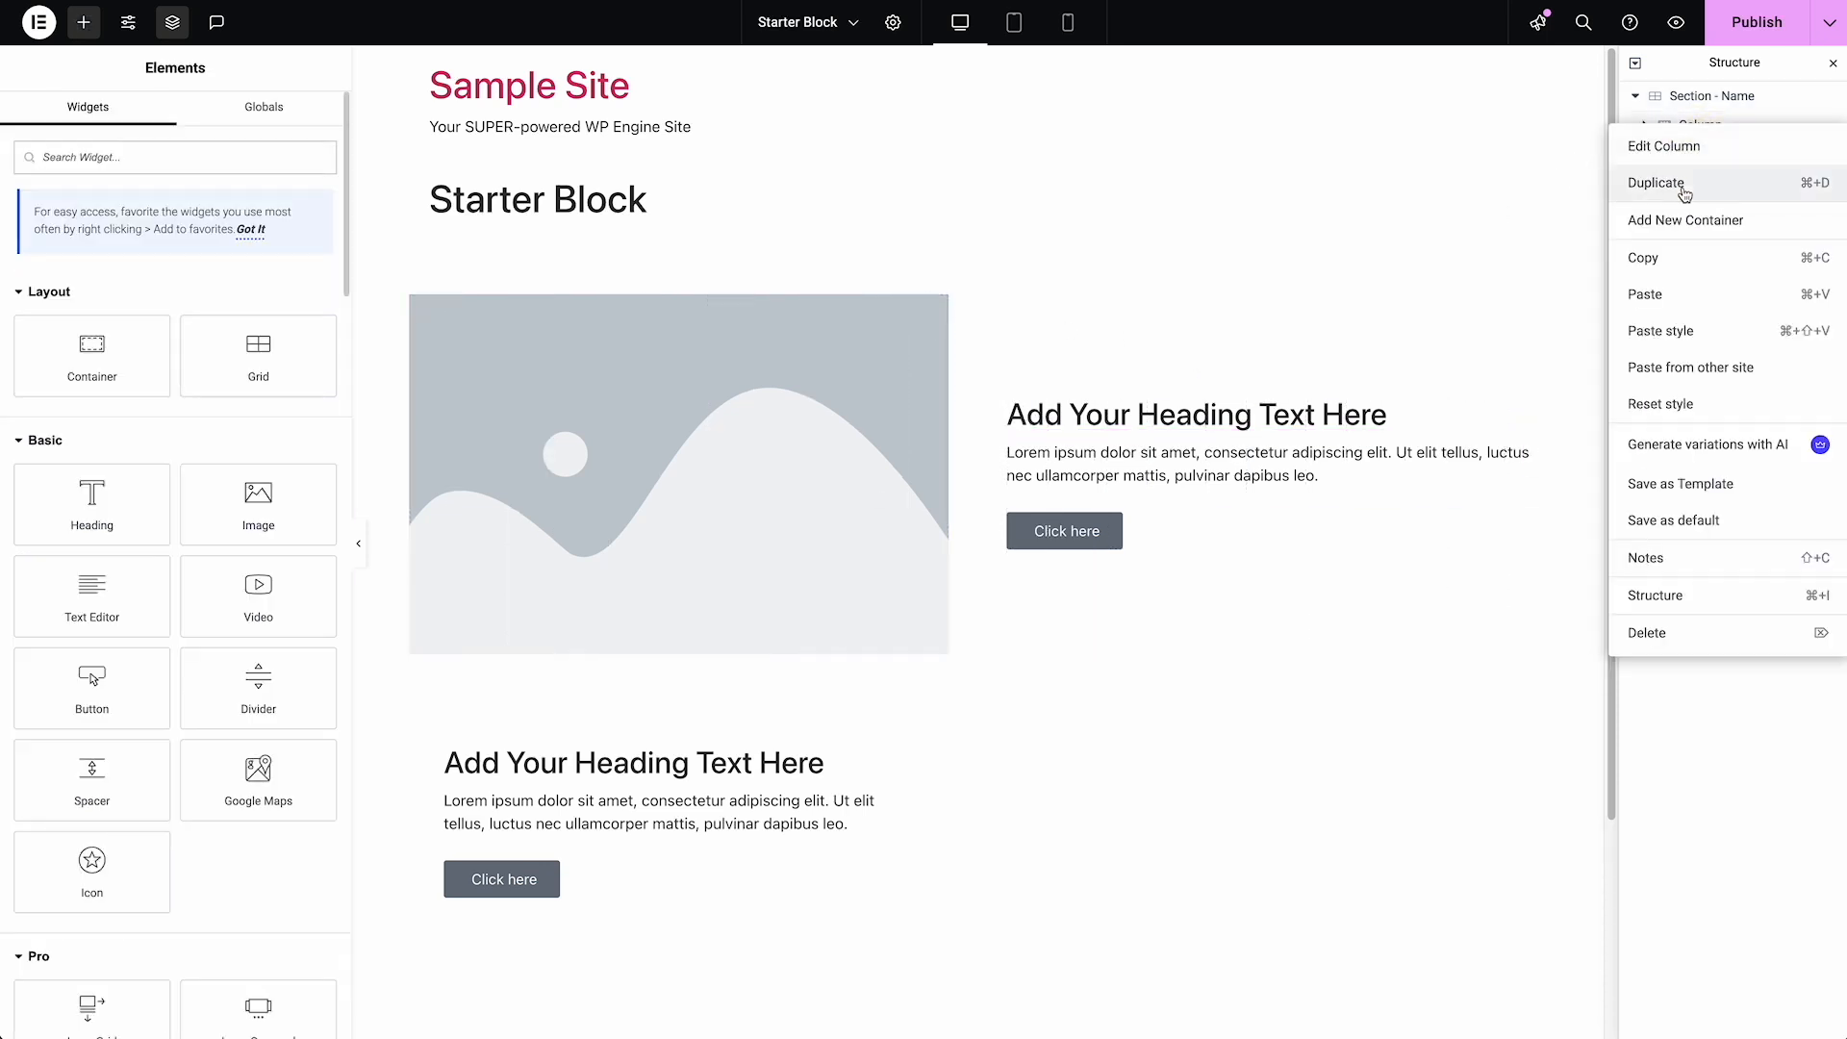
pyautogui.click(1687, 181)
pyautogui.moveTo(1704, 161); pyautogui.dragTo(1705, 199)
pyautogui.rightClick(1701, 157)
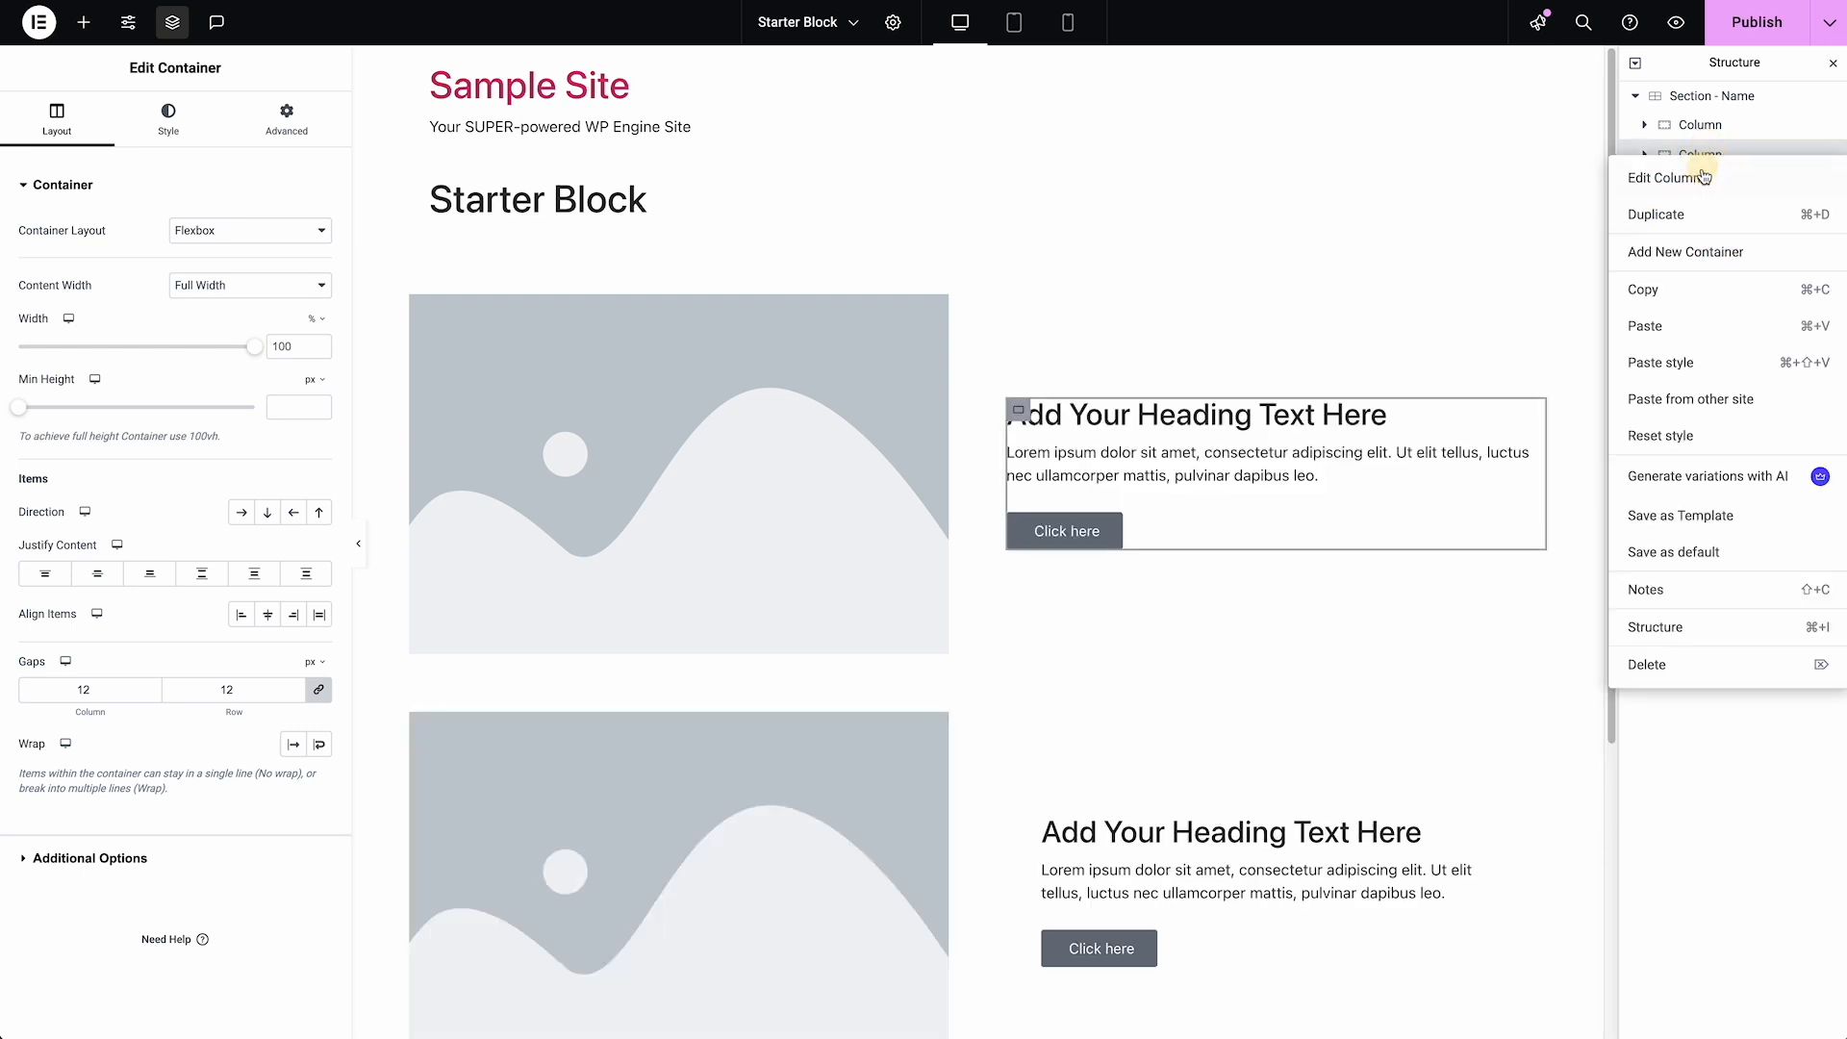
pyautogui.click(1696, 216)
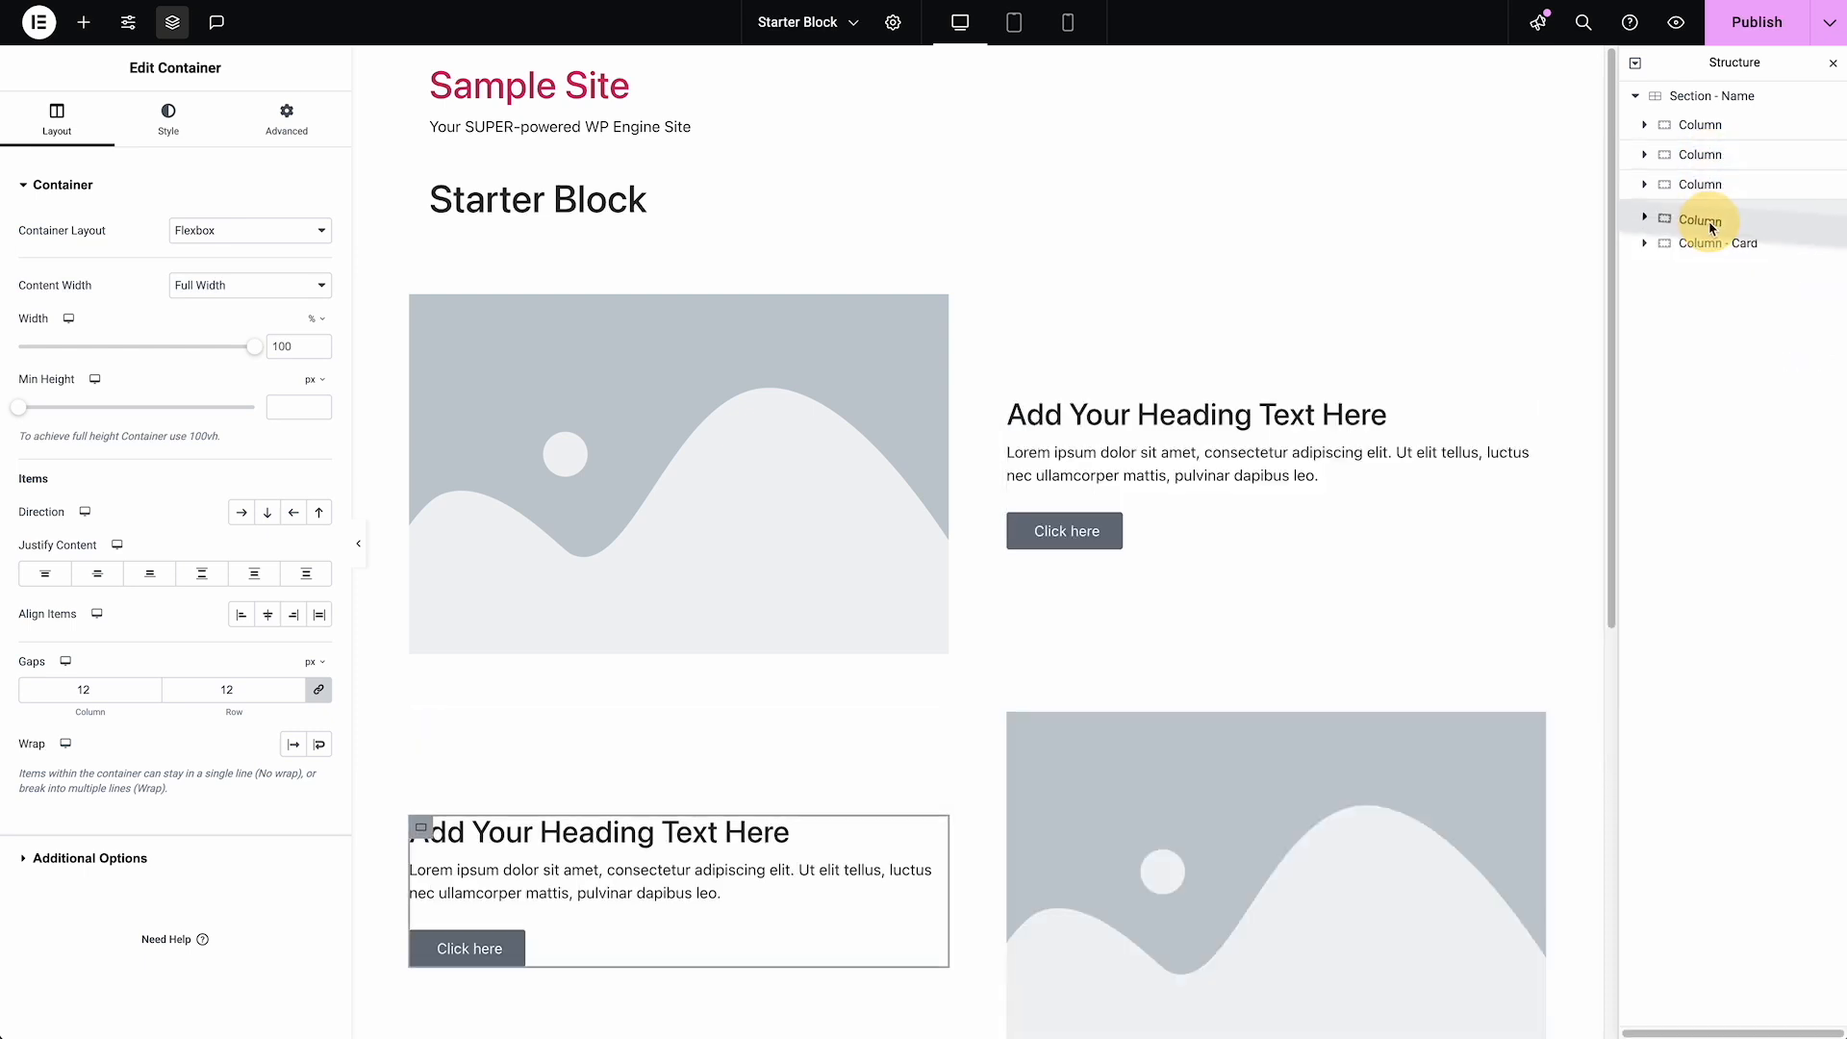
# Examine how the image and text Columns stack in the tablet and mobile previews, and return to the desktop view
pyautogui.scroll(-1, 1179, 400)
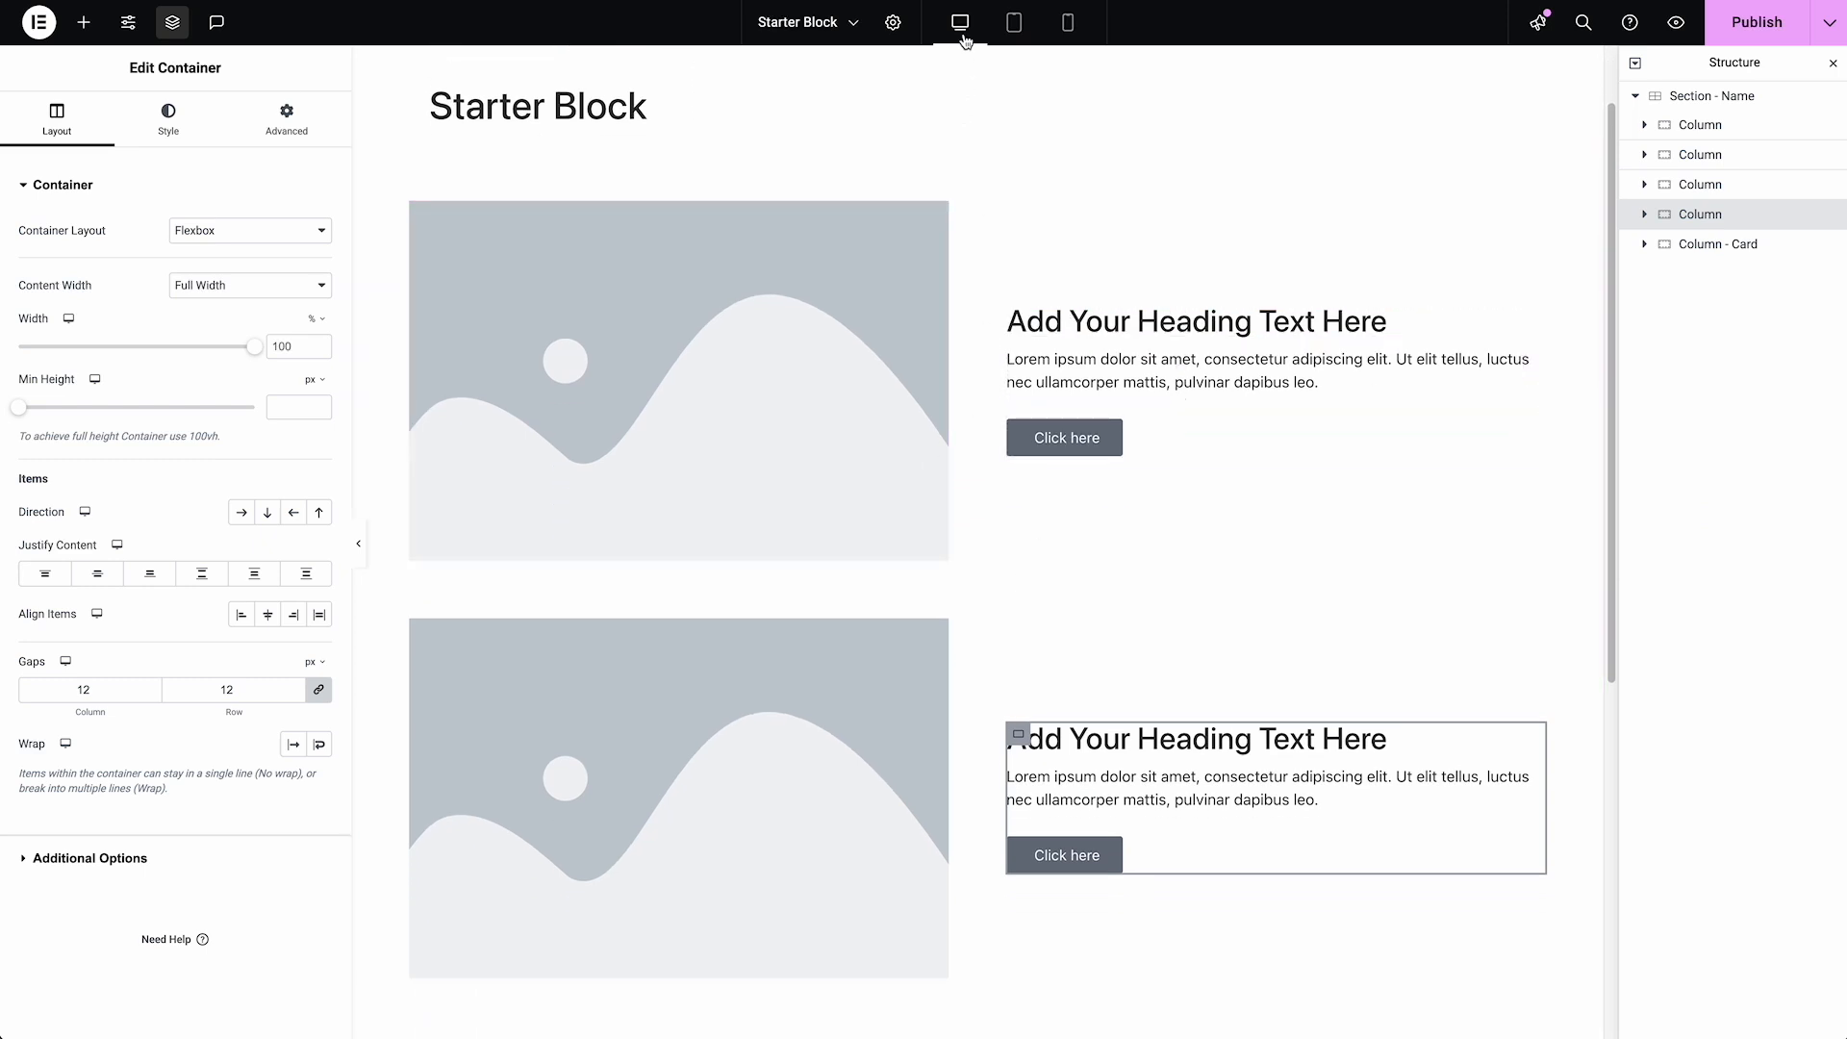
pyautogui.click(1012, 30)
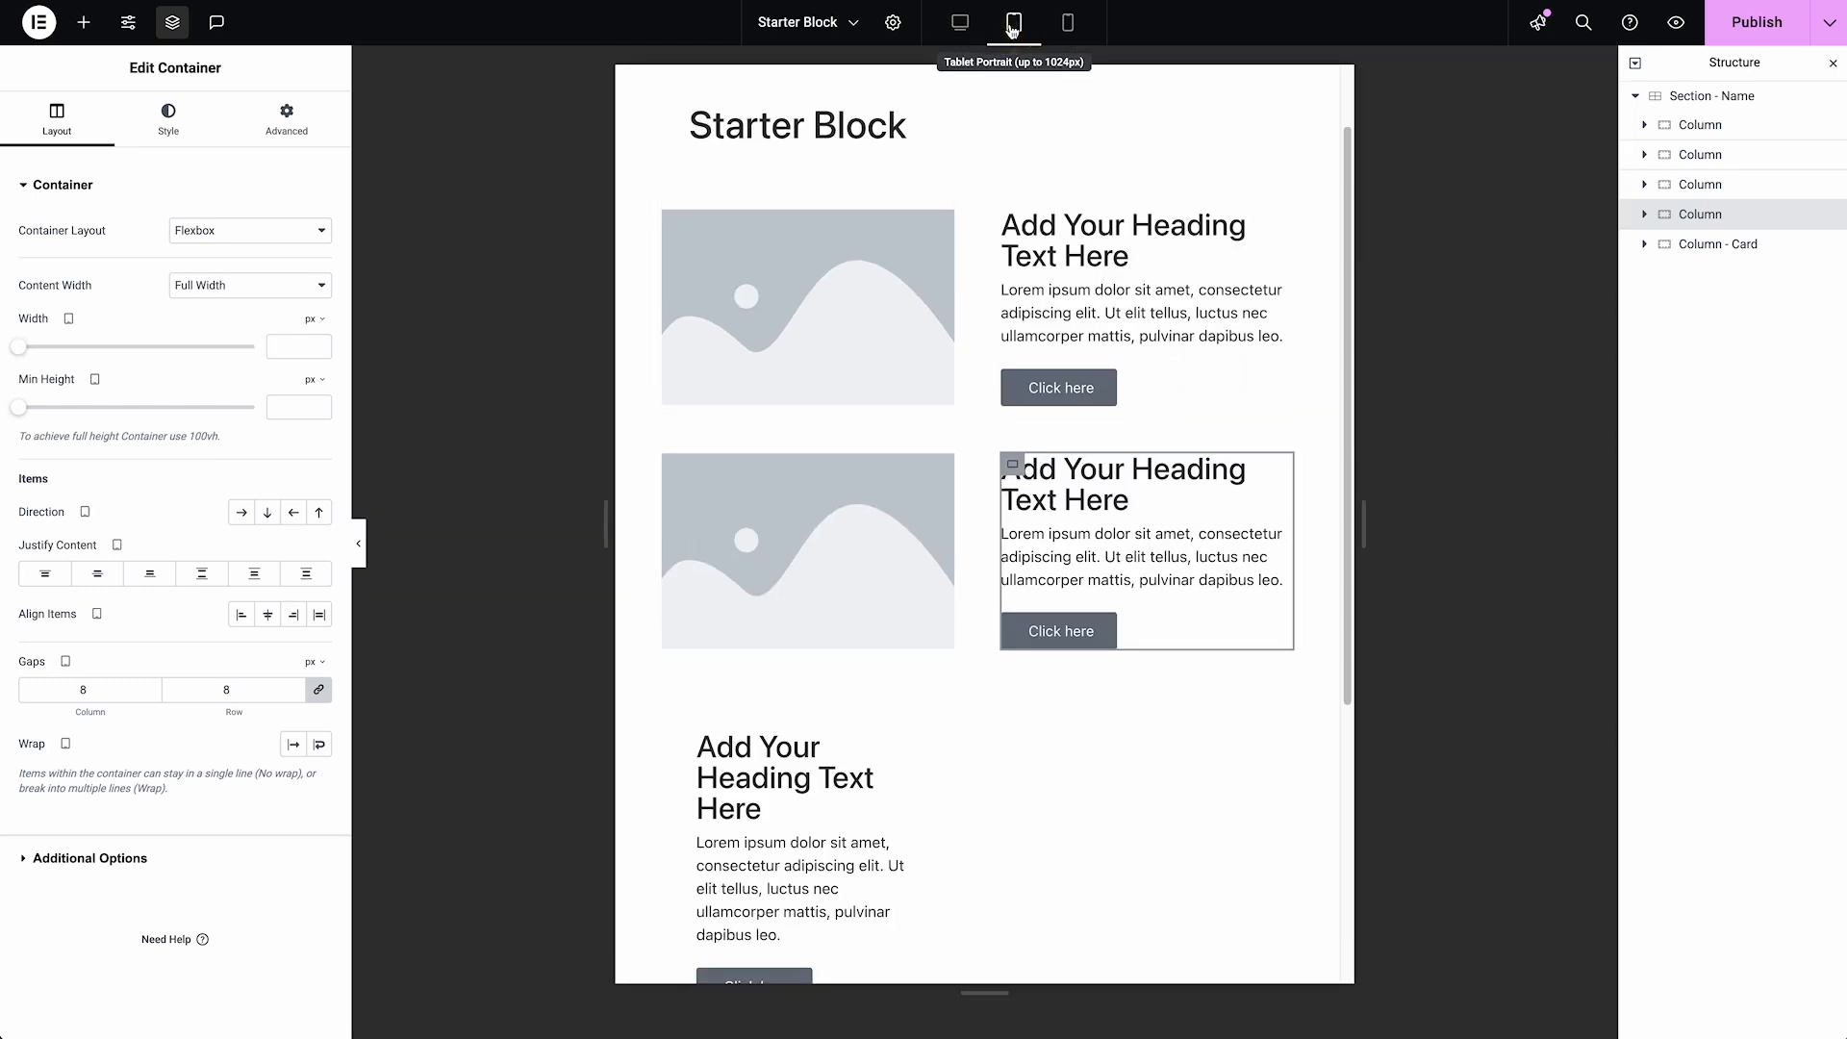
pyautogui.click(1067, 23)
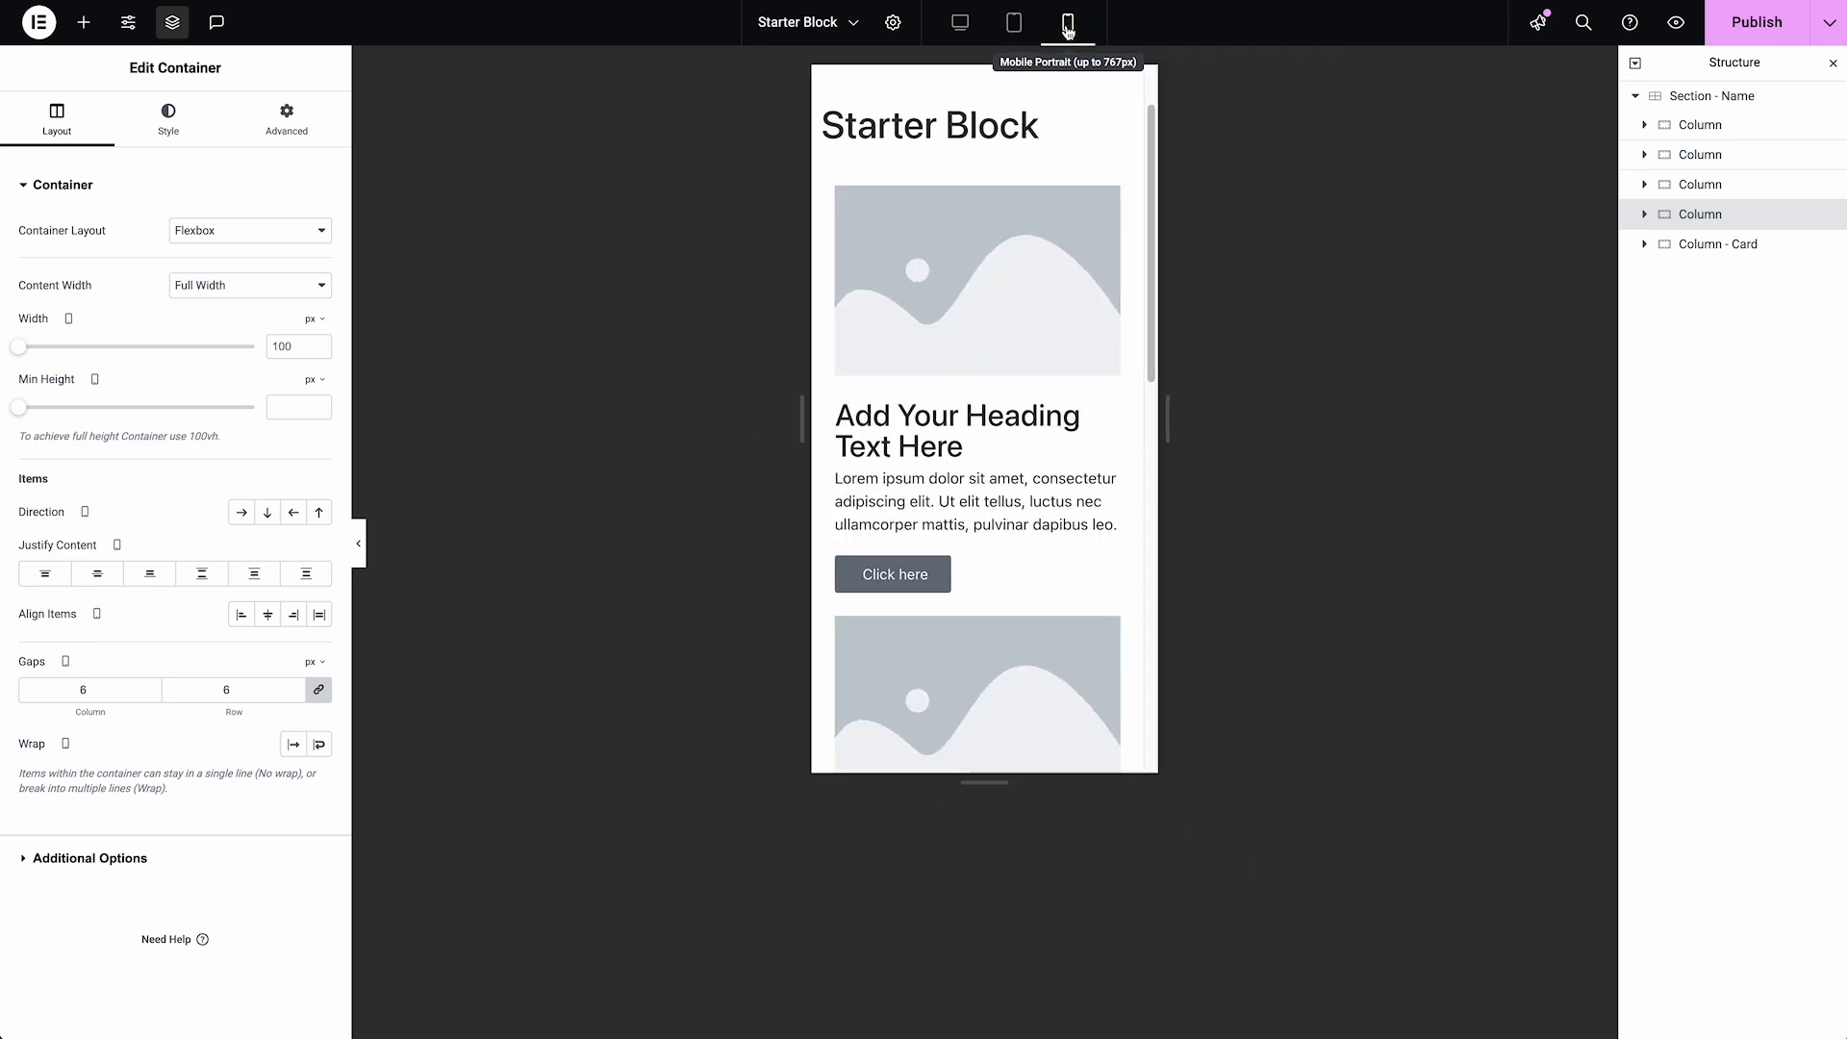
pyautogui.scroll(-6, 1037, 289)
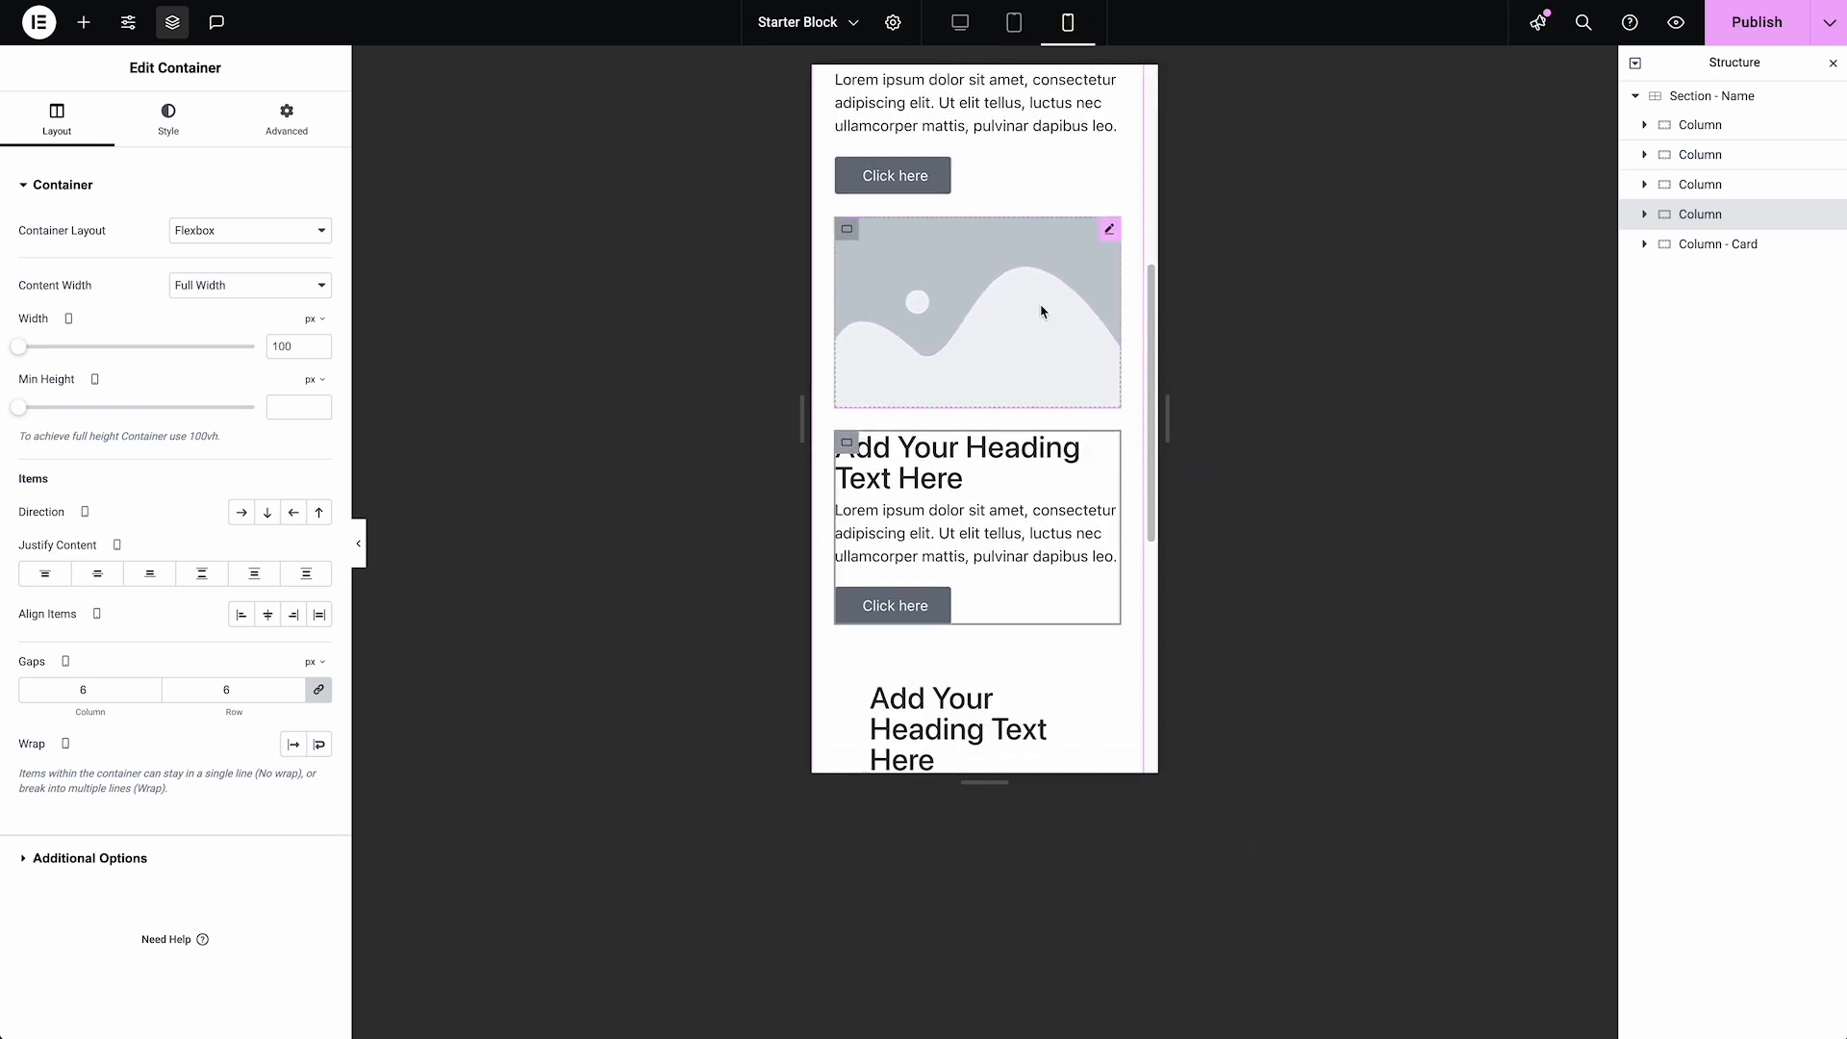
pyautogui.scroll(3, 1042, 318)
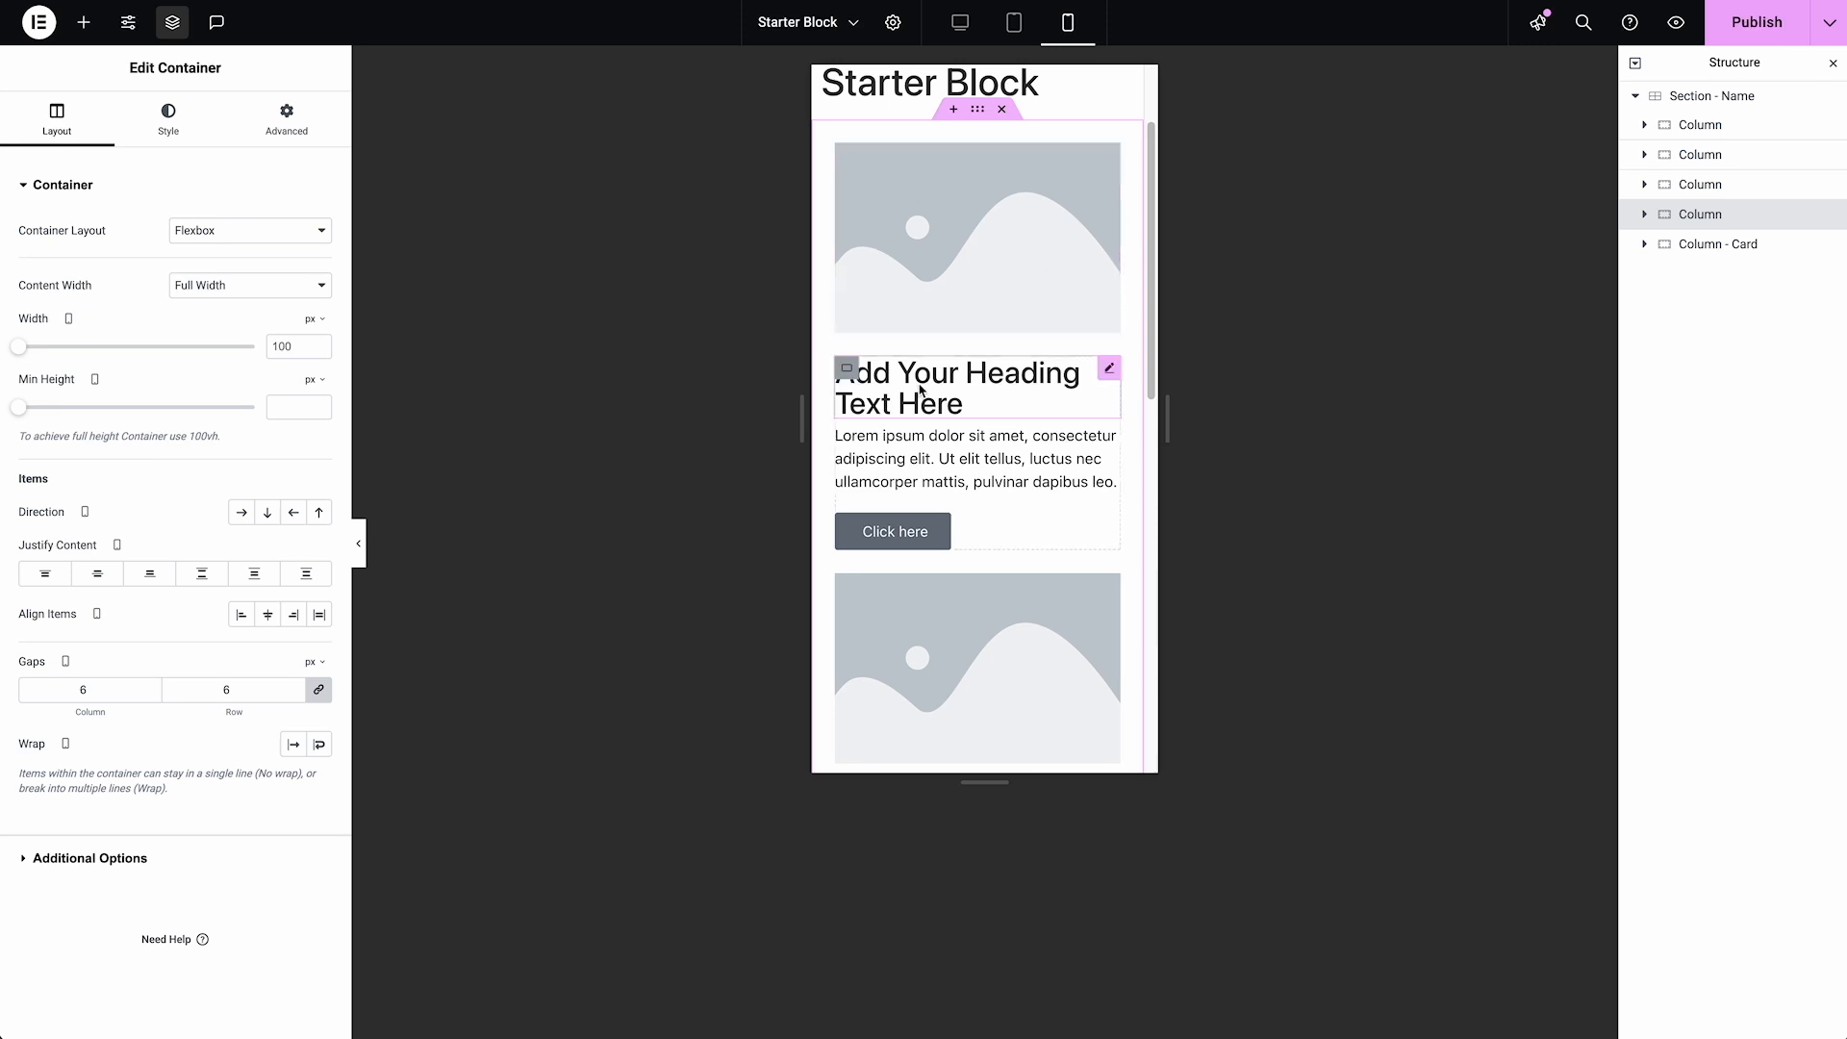
pyautogui.scroll(-3, 914, 455)
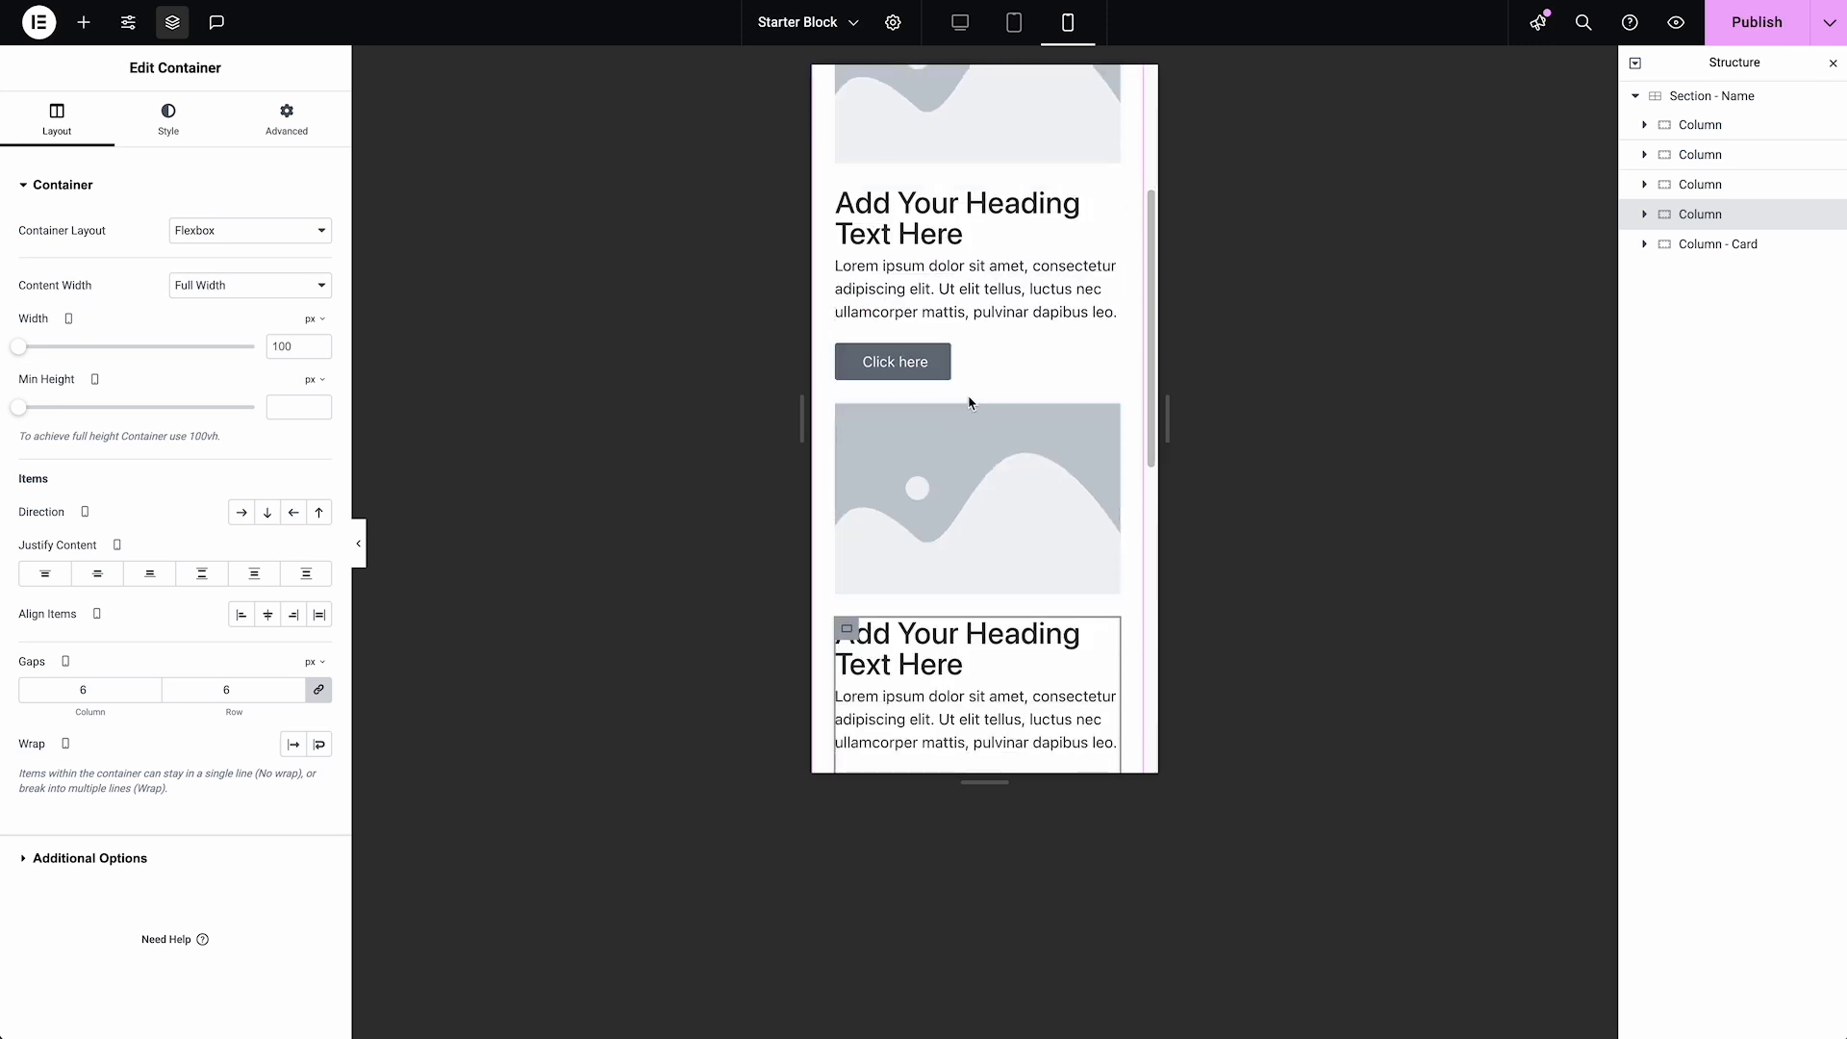
pyautogui.scroll(-1, 906, 402)
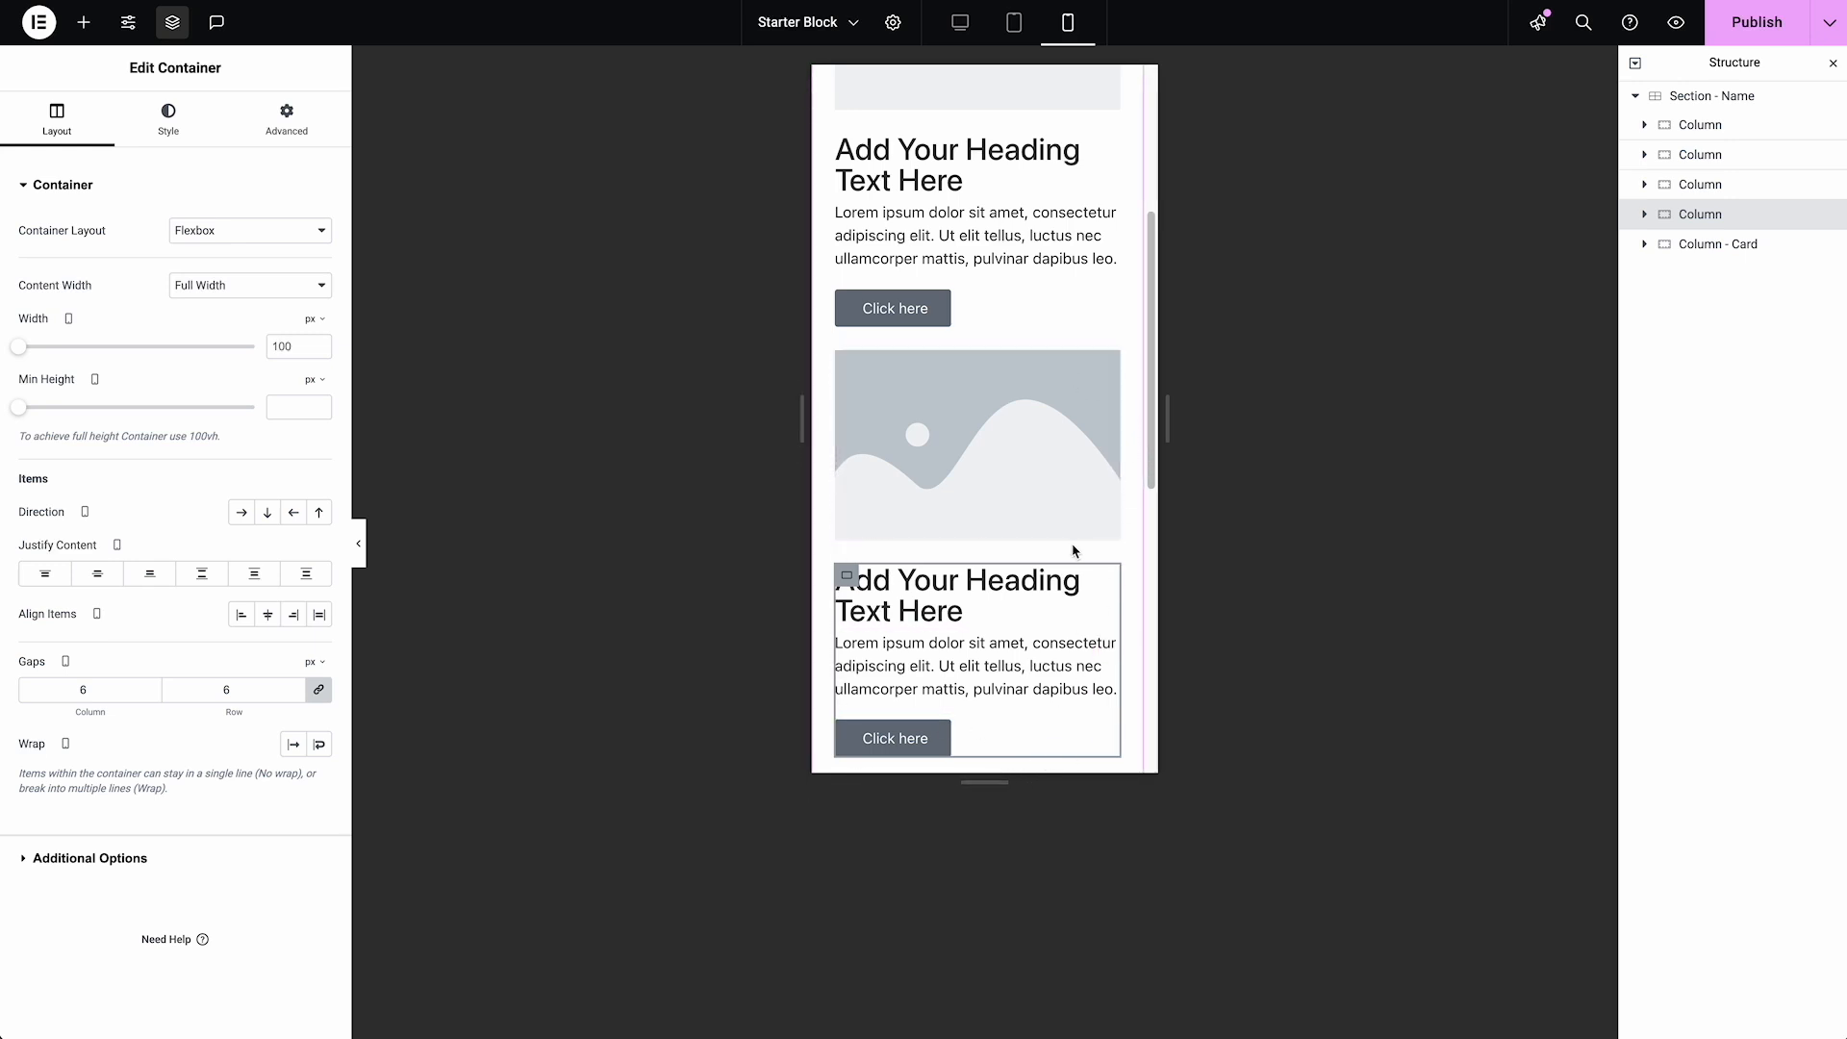
pyautogui.scroll(3, 1077, 539)
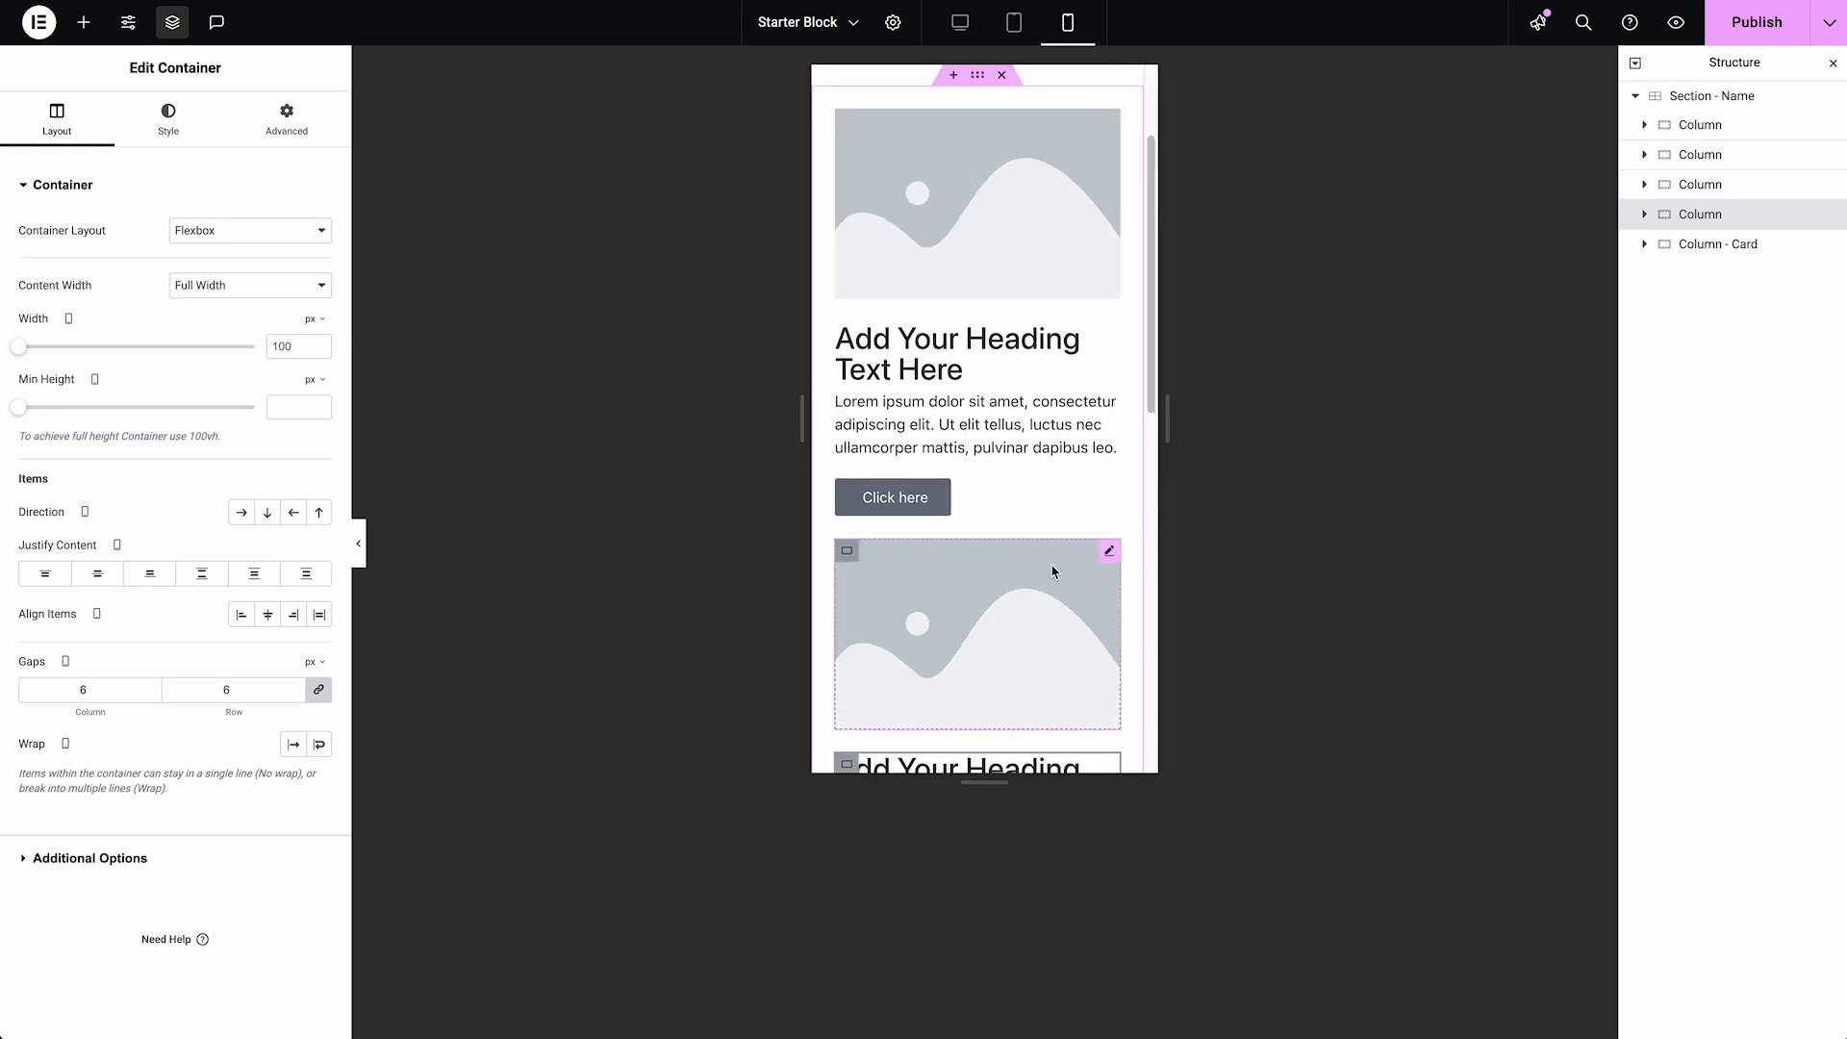
pyautogui.scroll(3, 1063, 555)
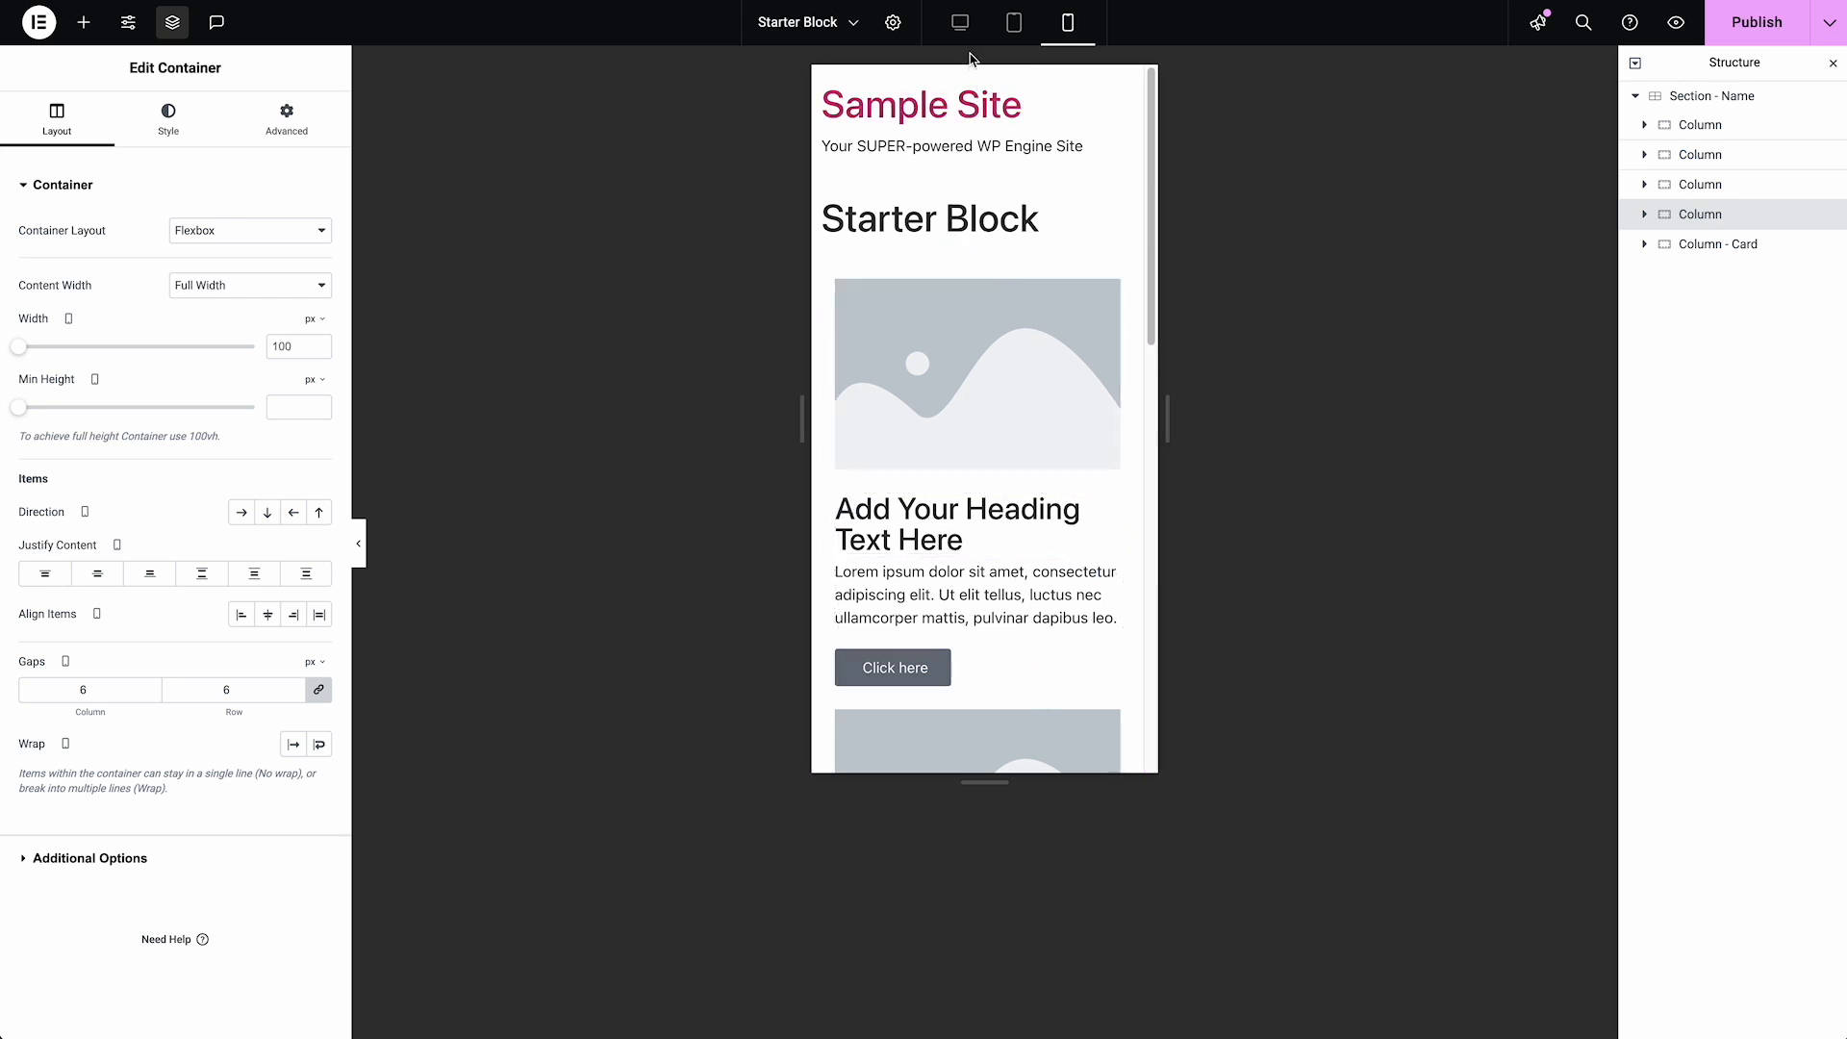
pyautogui.click(960, 22)
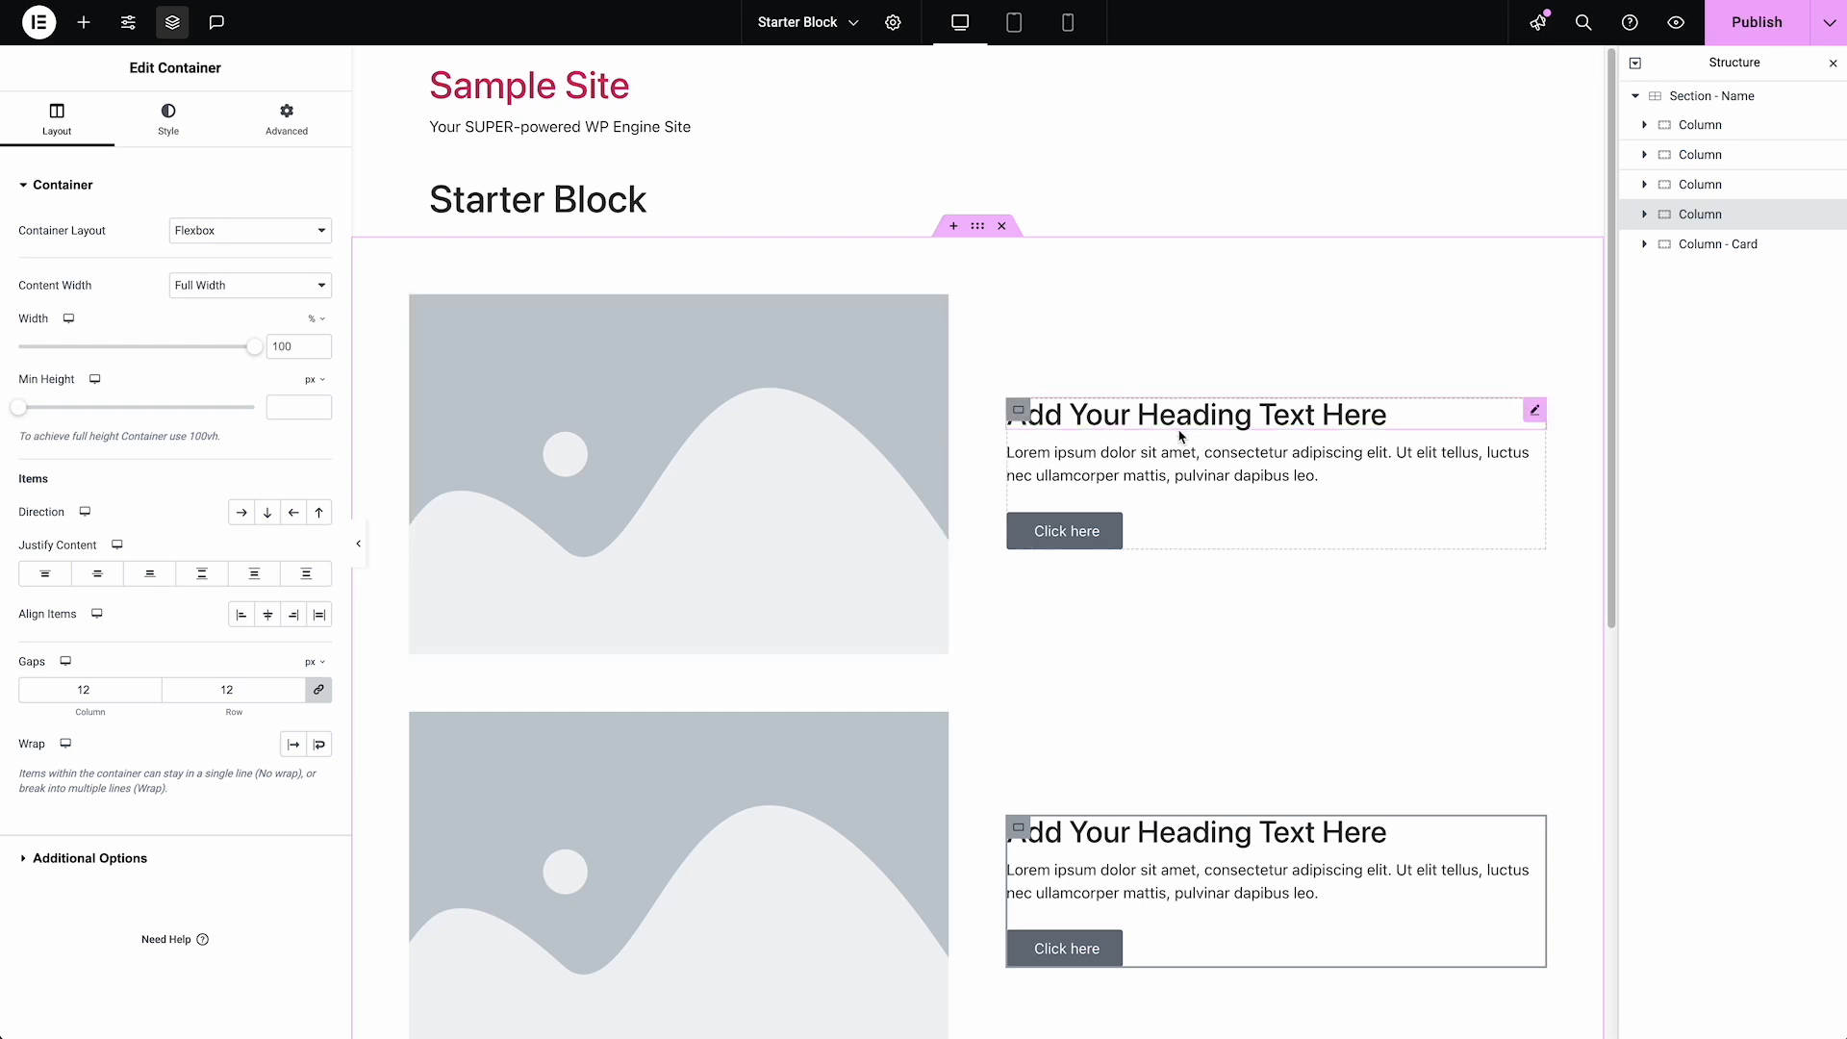
# Delete the extra image Column and both plain text Columns, leaving one image Column and "Column - Card"
pyautogui.scroll(-2, 1192, 441)
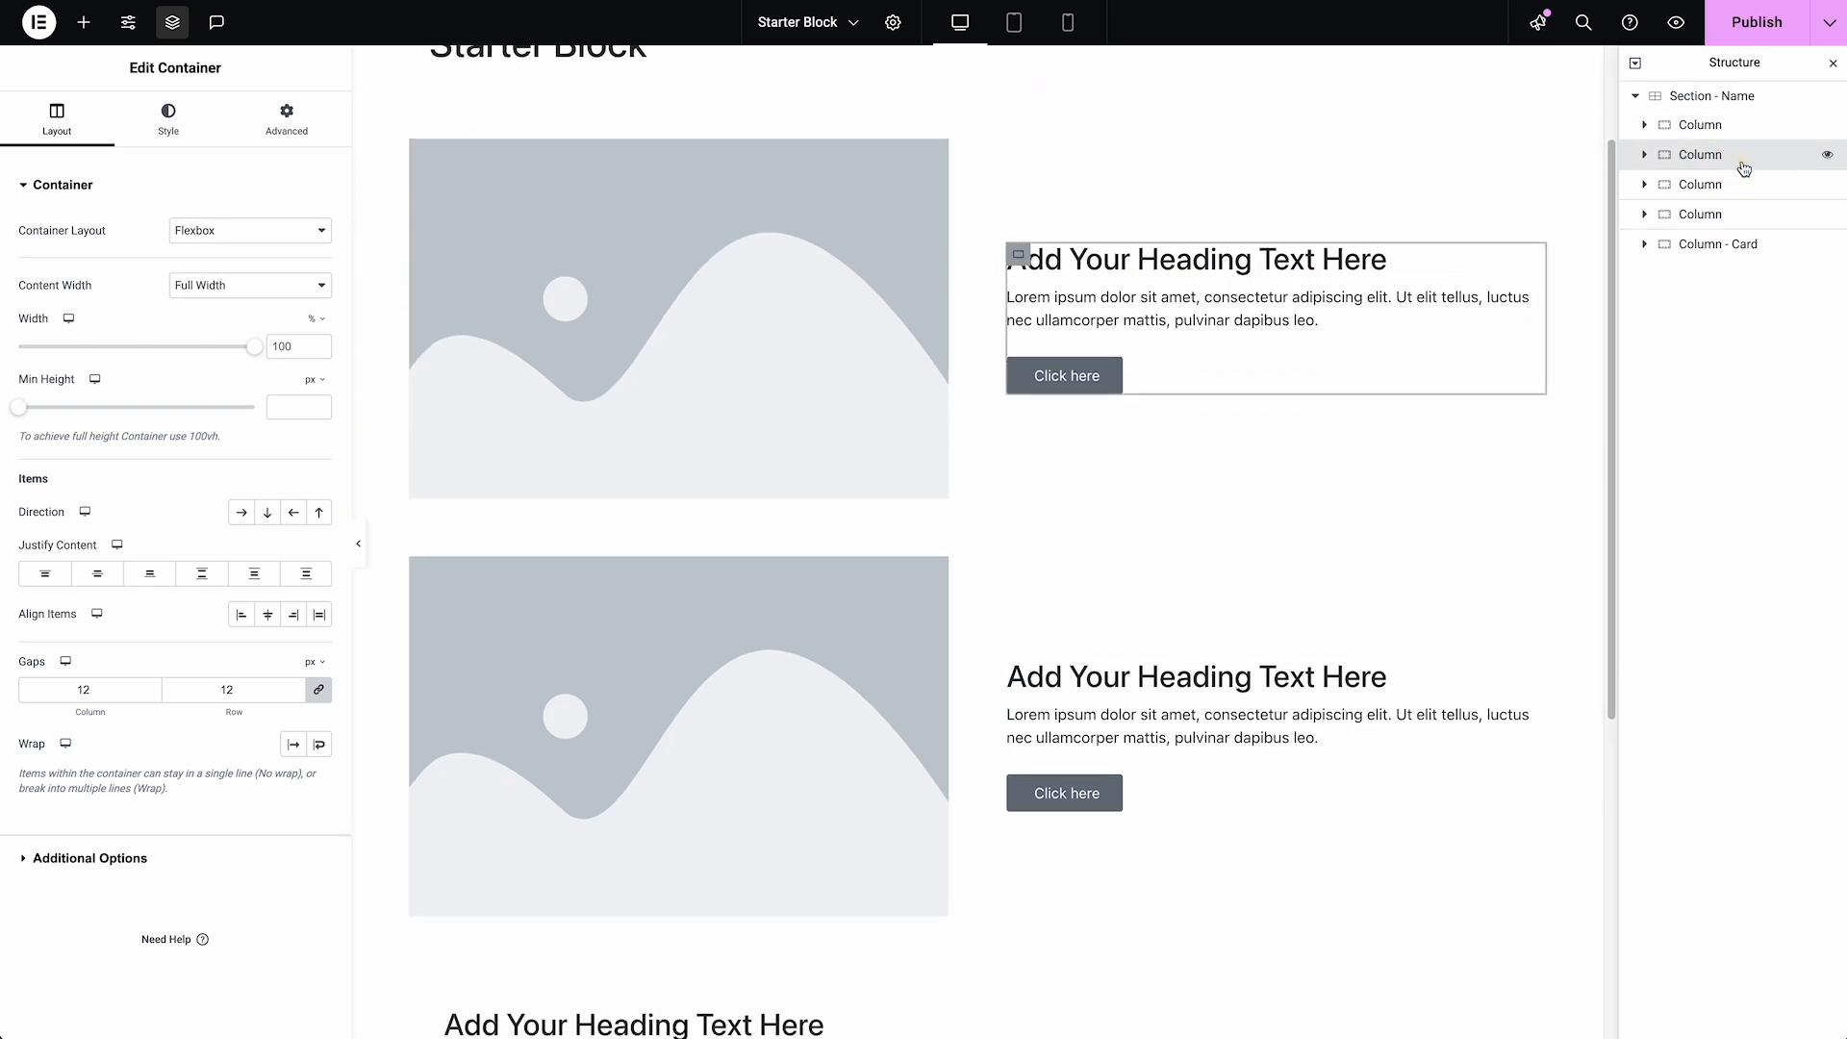
pyautogui.rightClick(1739, 168)
pyautogui.click(1719, 673)
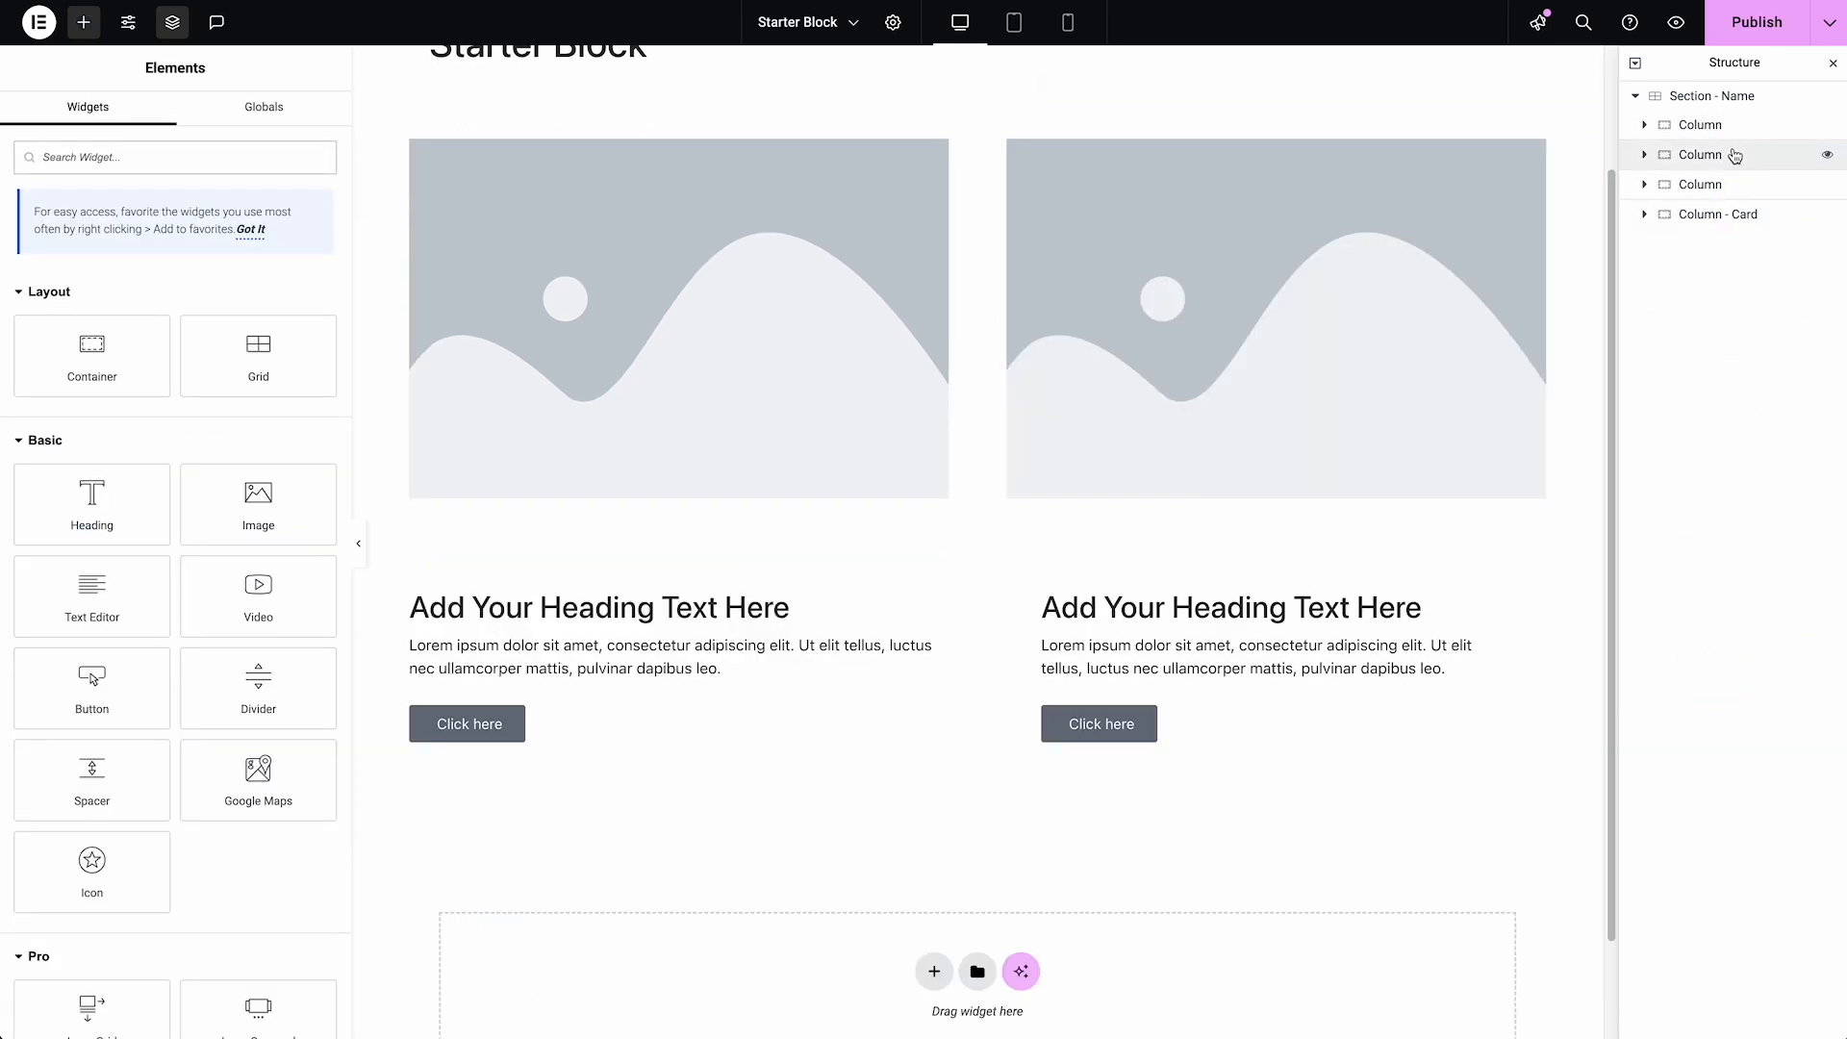
pyautogui.click(1740, 153)
pyautogui.rightClick(1740, 154)
pyautogui.click(1720, 660)
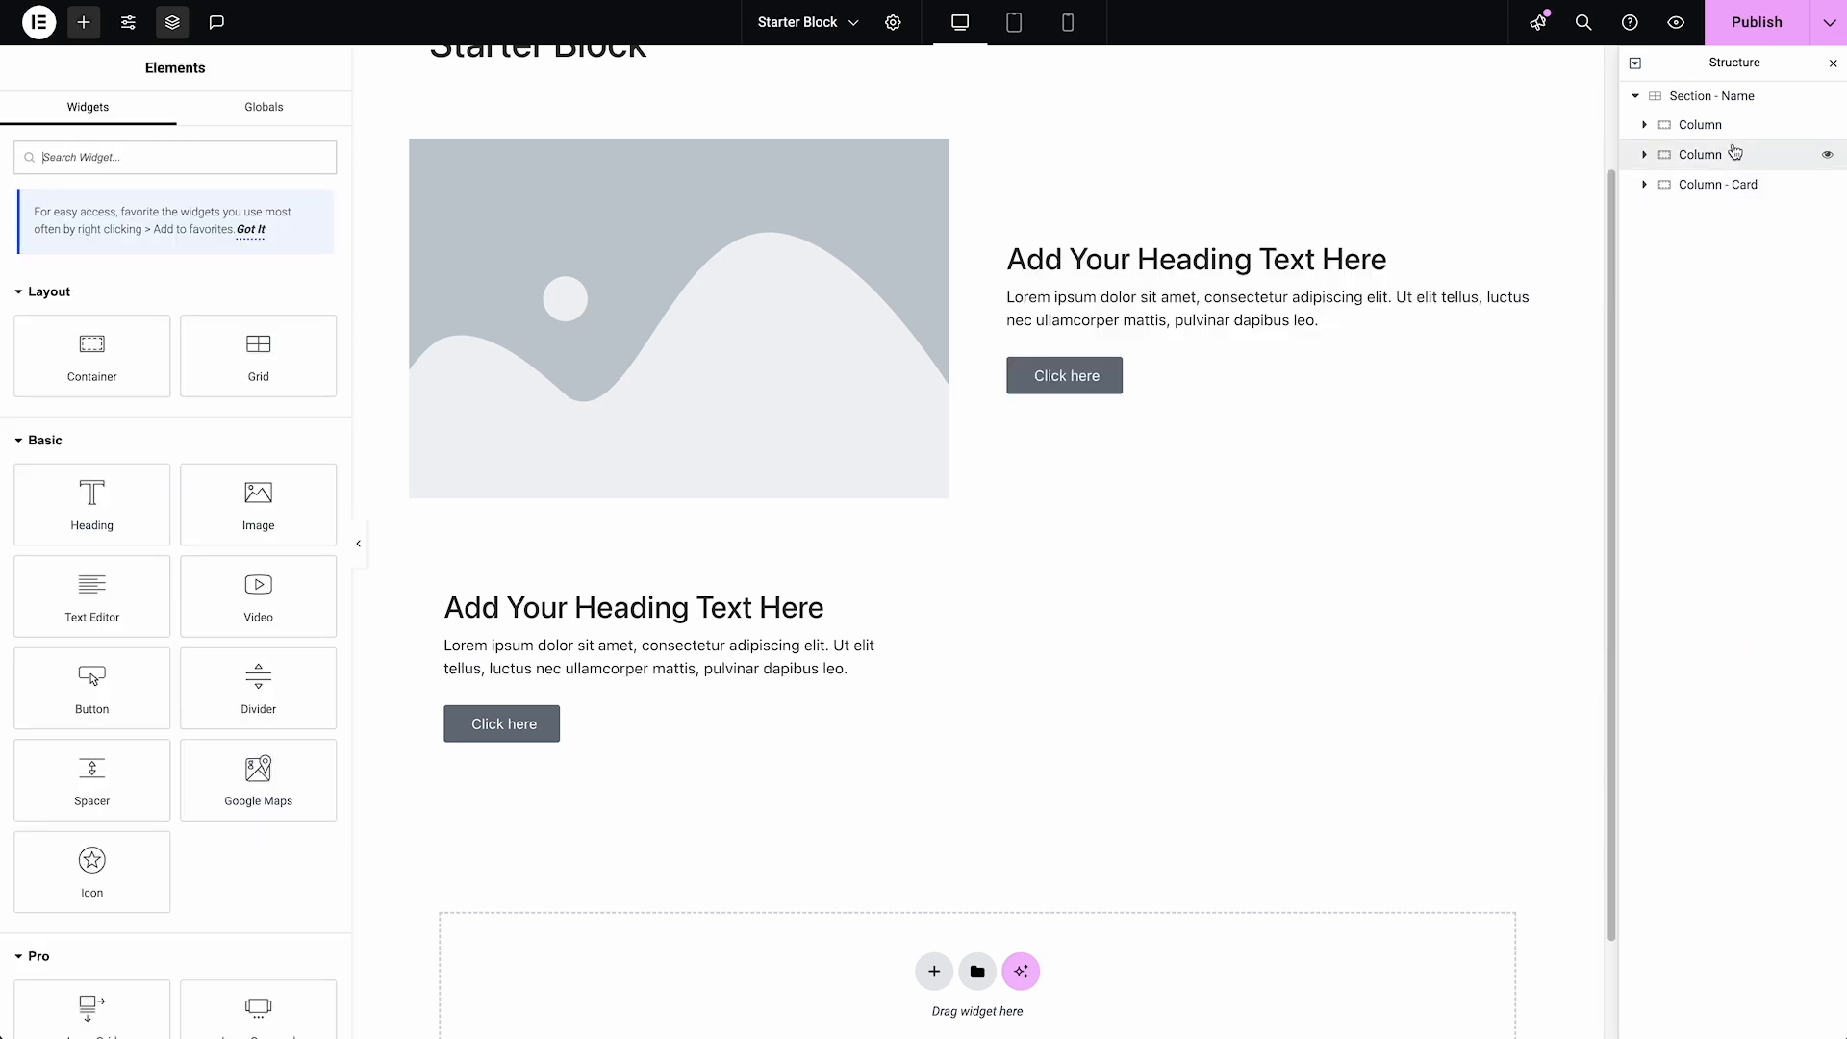
pyautogui.click(1734, 153)
pyautogui.rightClick(1734, 153)
pyautogui.click(1724, 674)
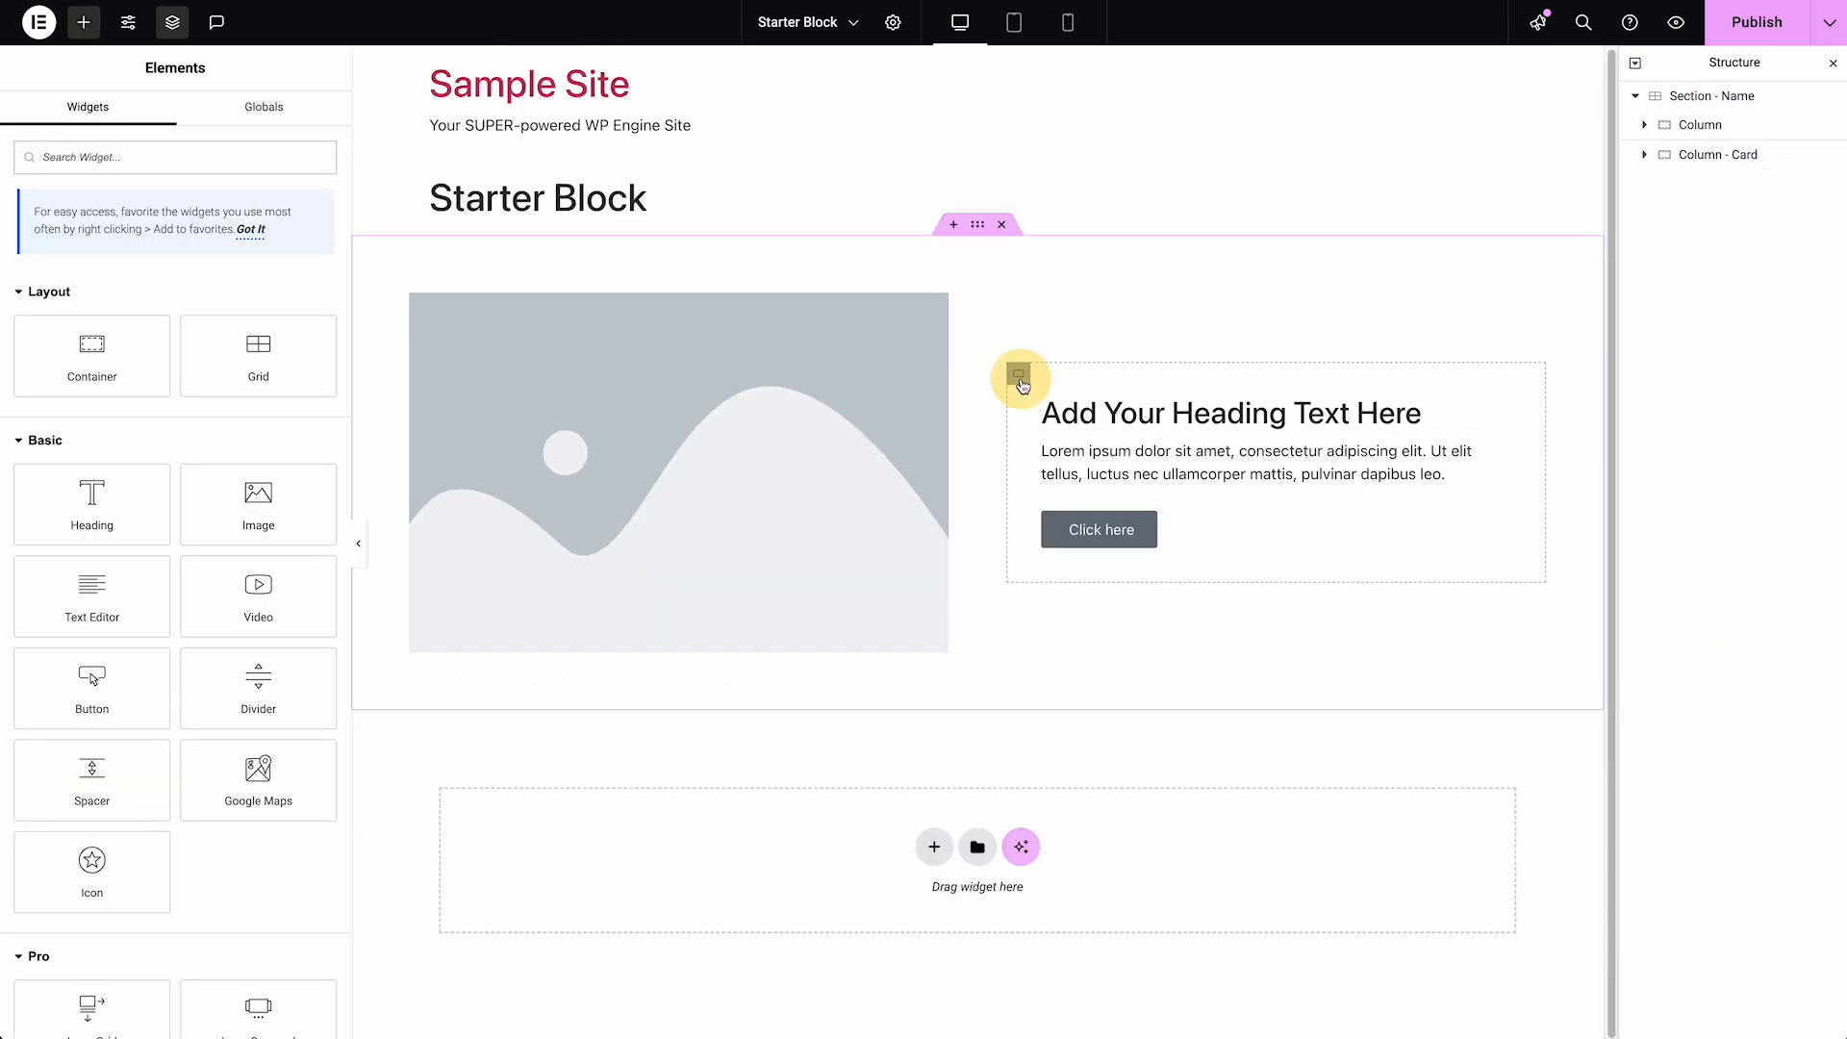
# Examine the Column and Grid settings, and compare them with the alternating image-and-text rows on the childcare site
pyautogui.click(1018, 376)
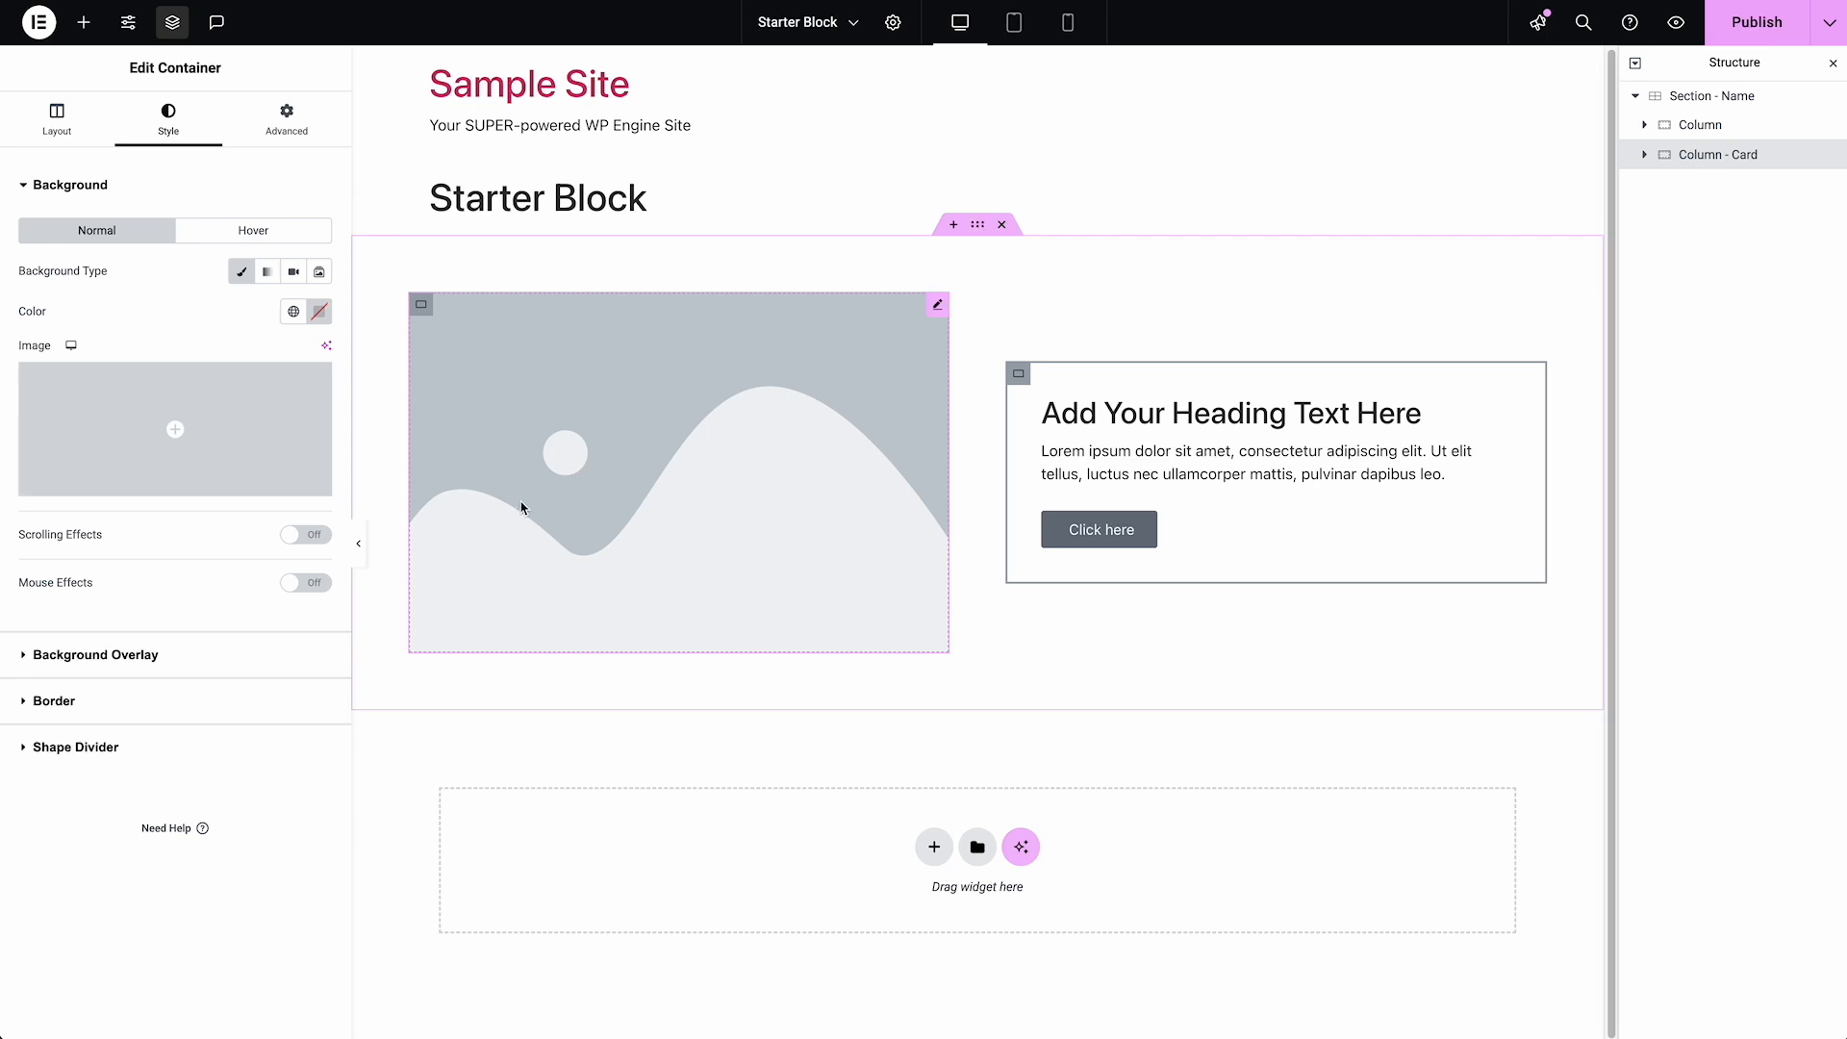
pyautogui.click(1714, 104)
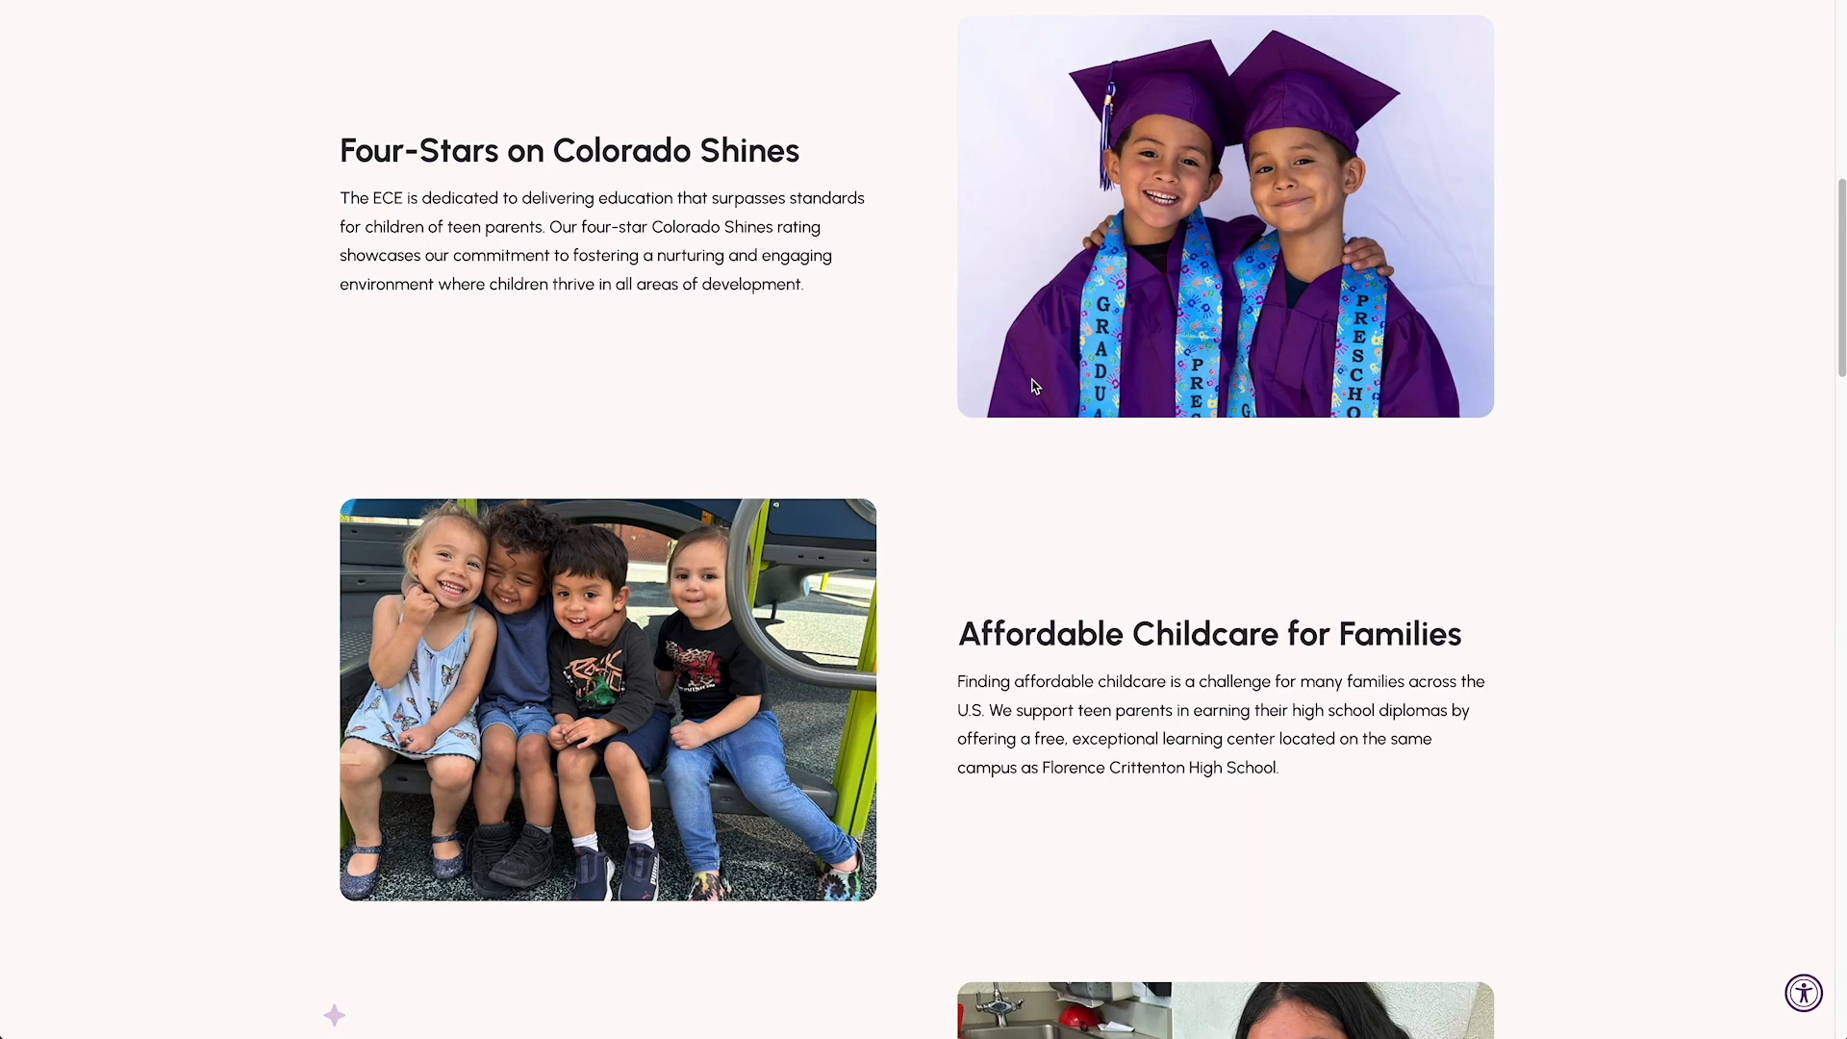
pyautogui.scroll(-1, 1122, 577)
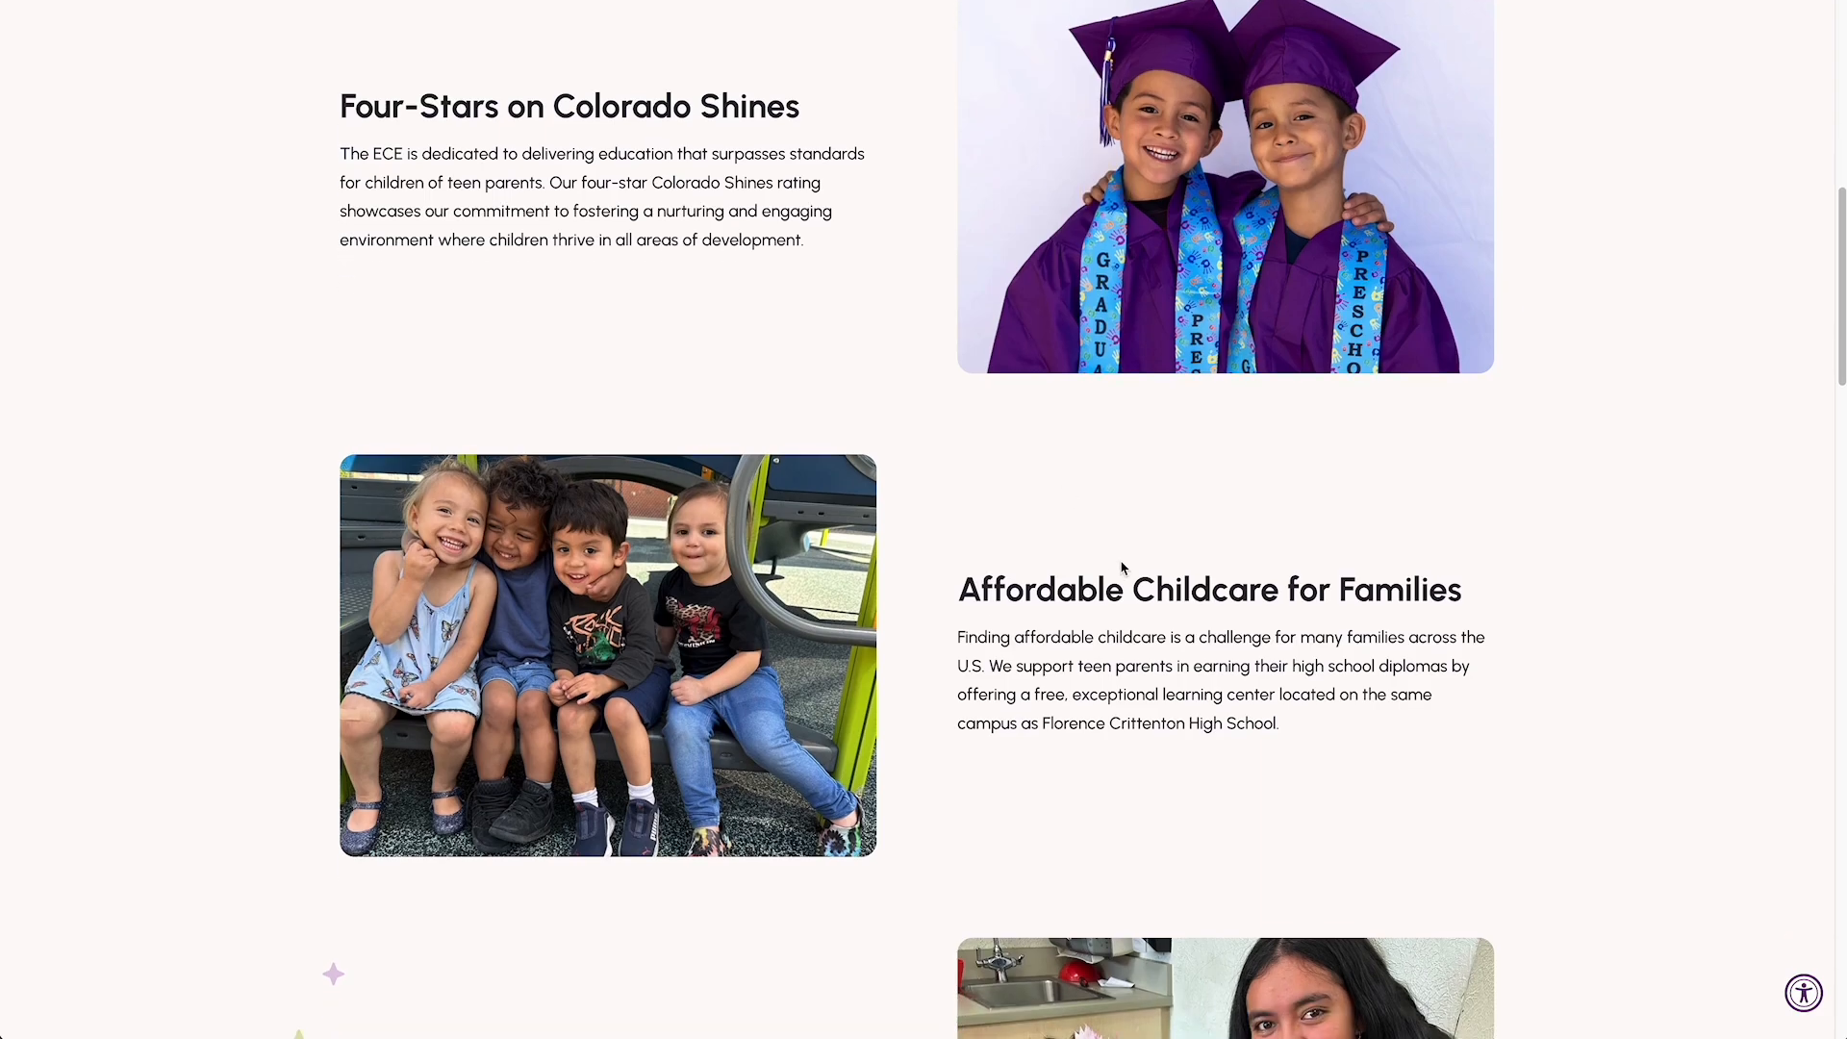
pyautogui.scroll(-3, 940, 731)
pyautogui.scroll(3, 1196, 504)
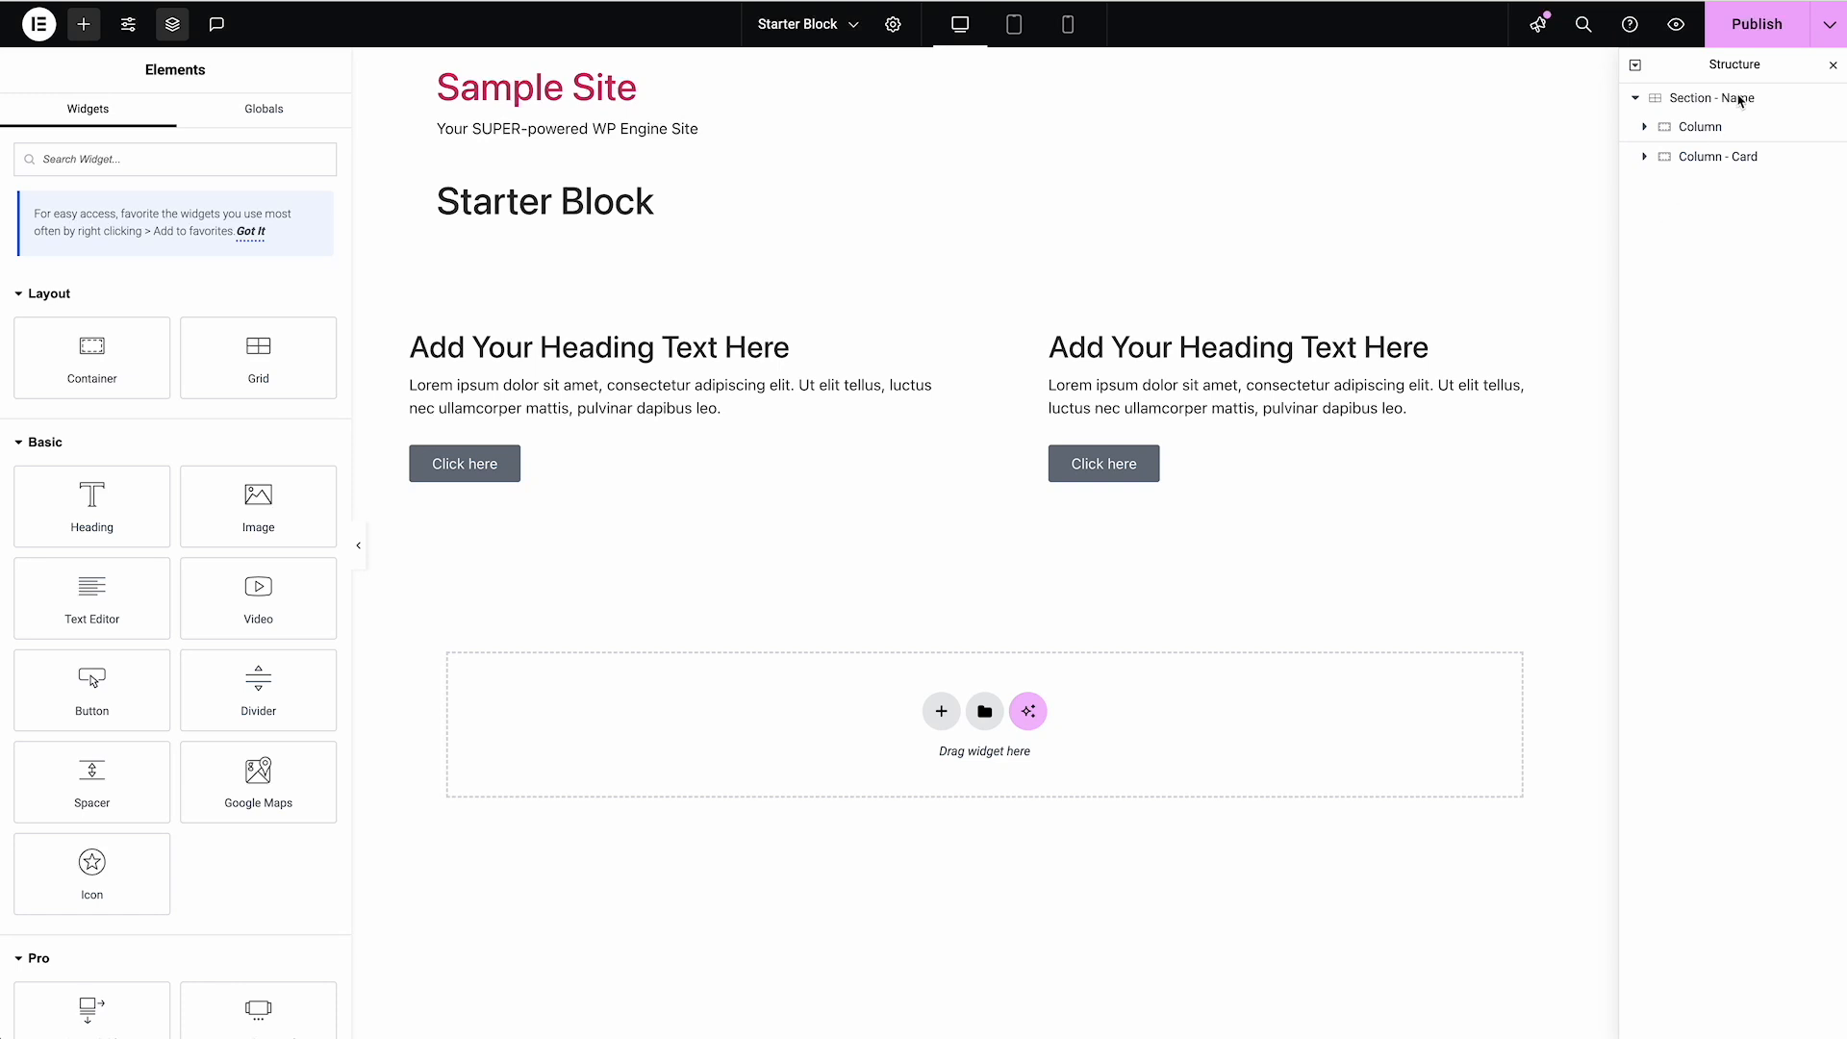
# In the tablet view, try 12 px gaps on the section Grid and set its column and row gaps to 36 px
pyautogui.click(1679, 102)
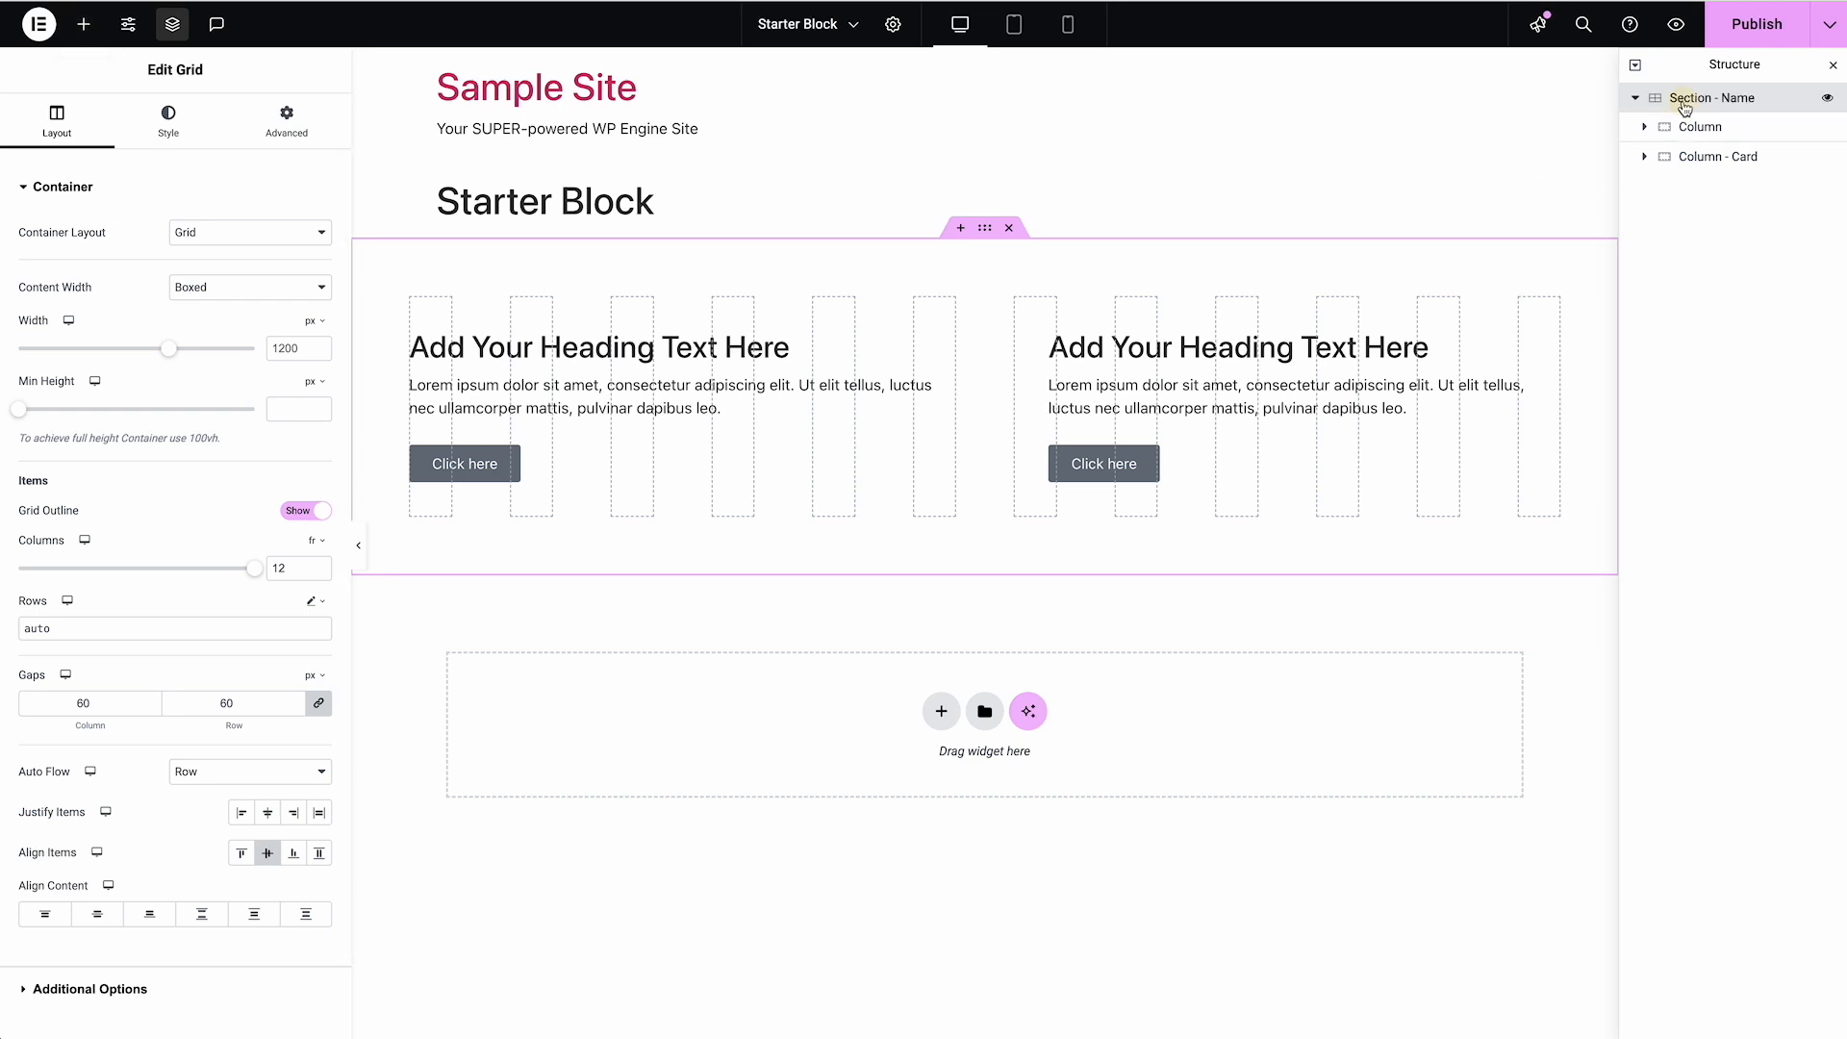
pyautogui.click(1013, 29)
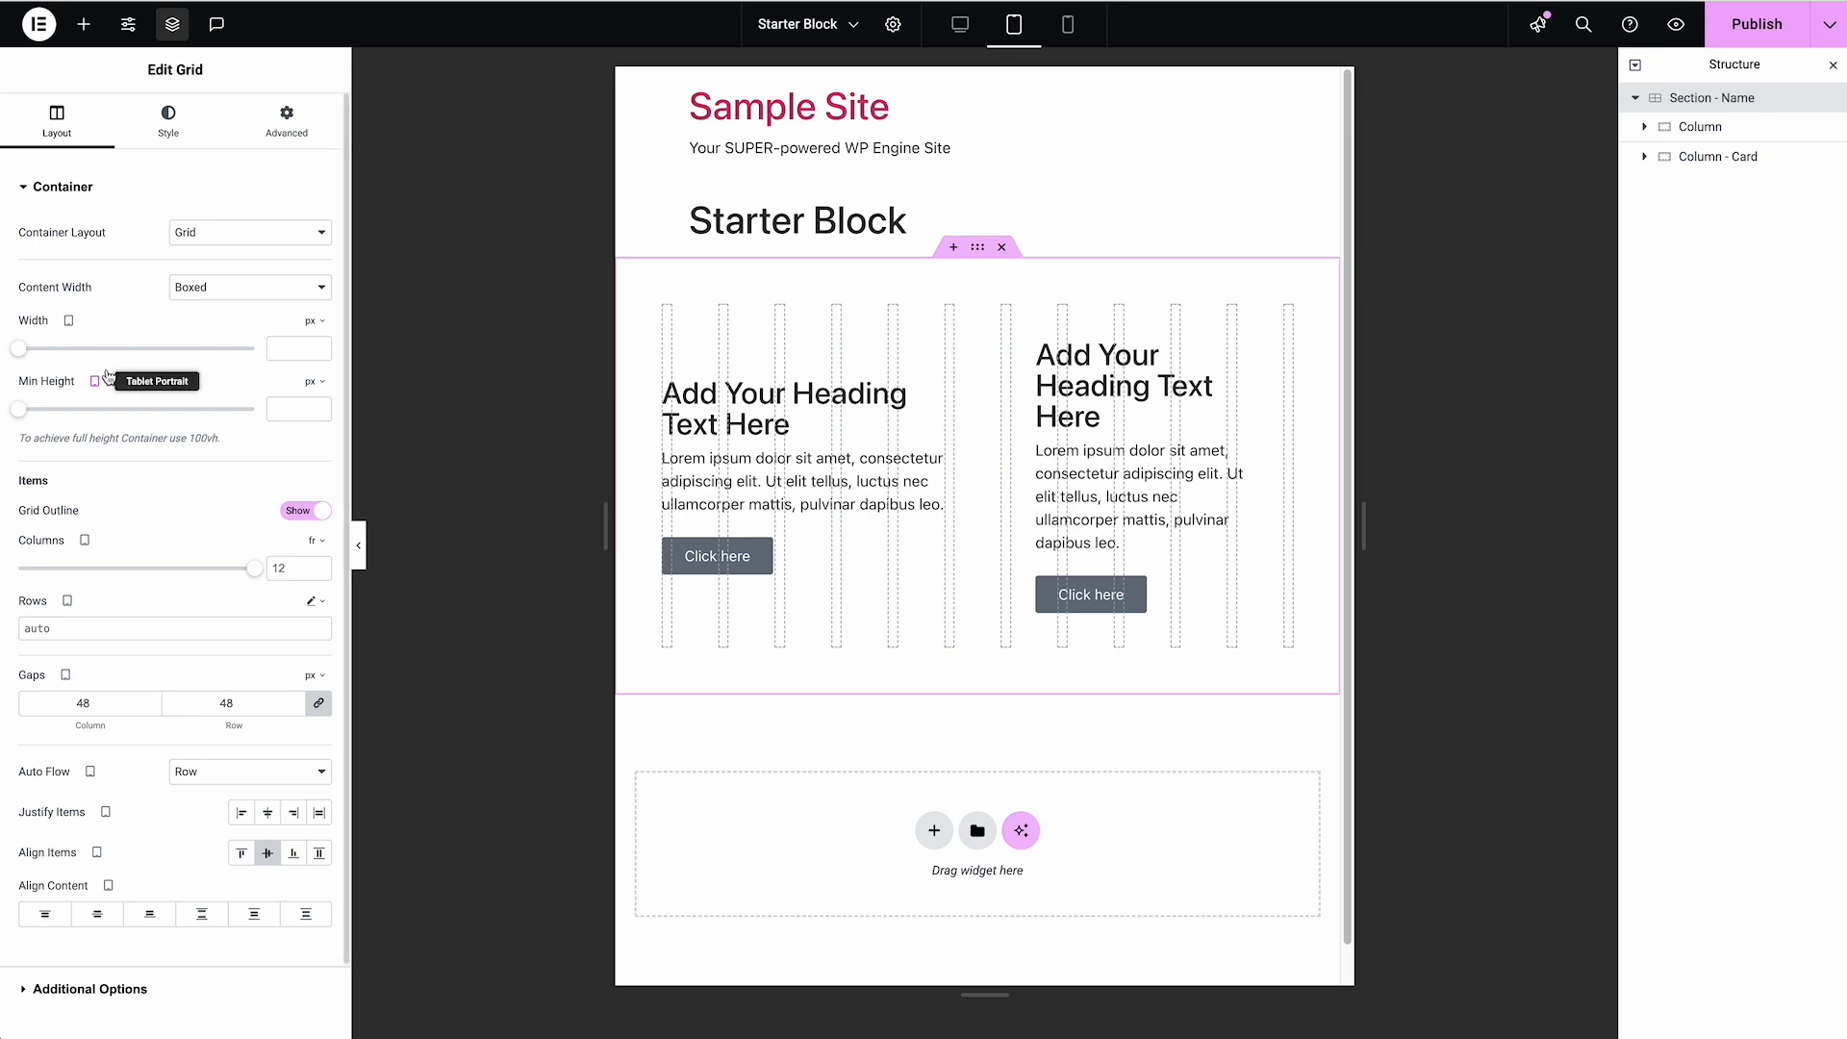
pyautogui.click(301, 572)
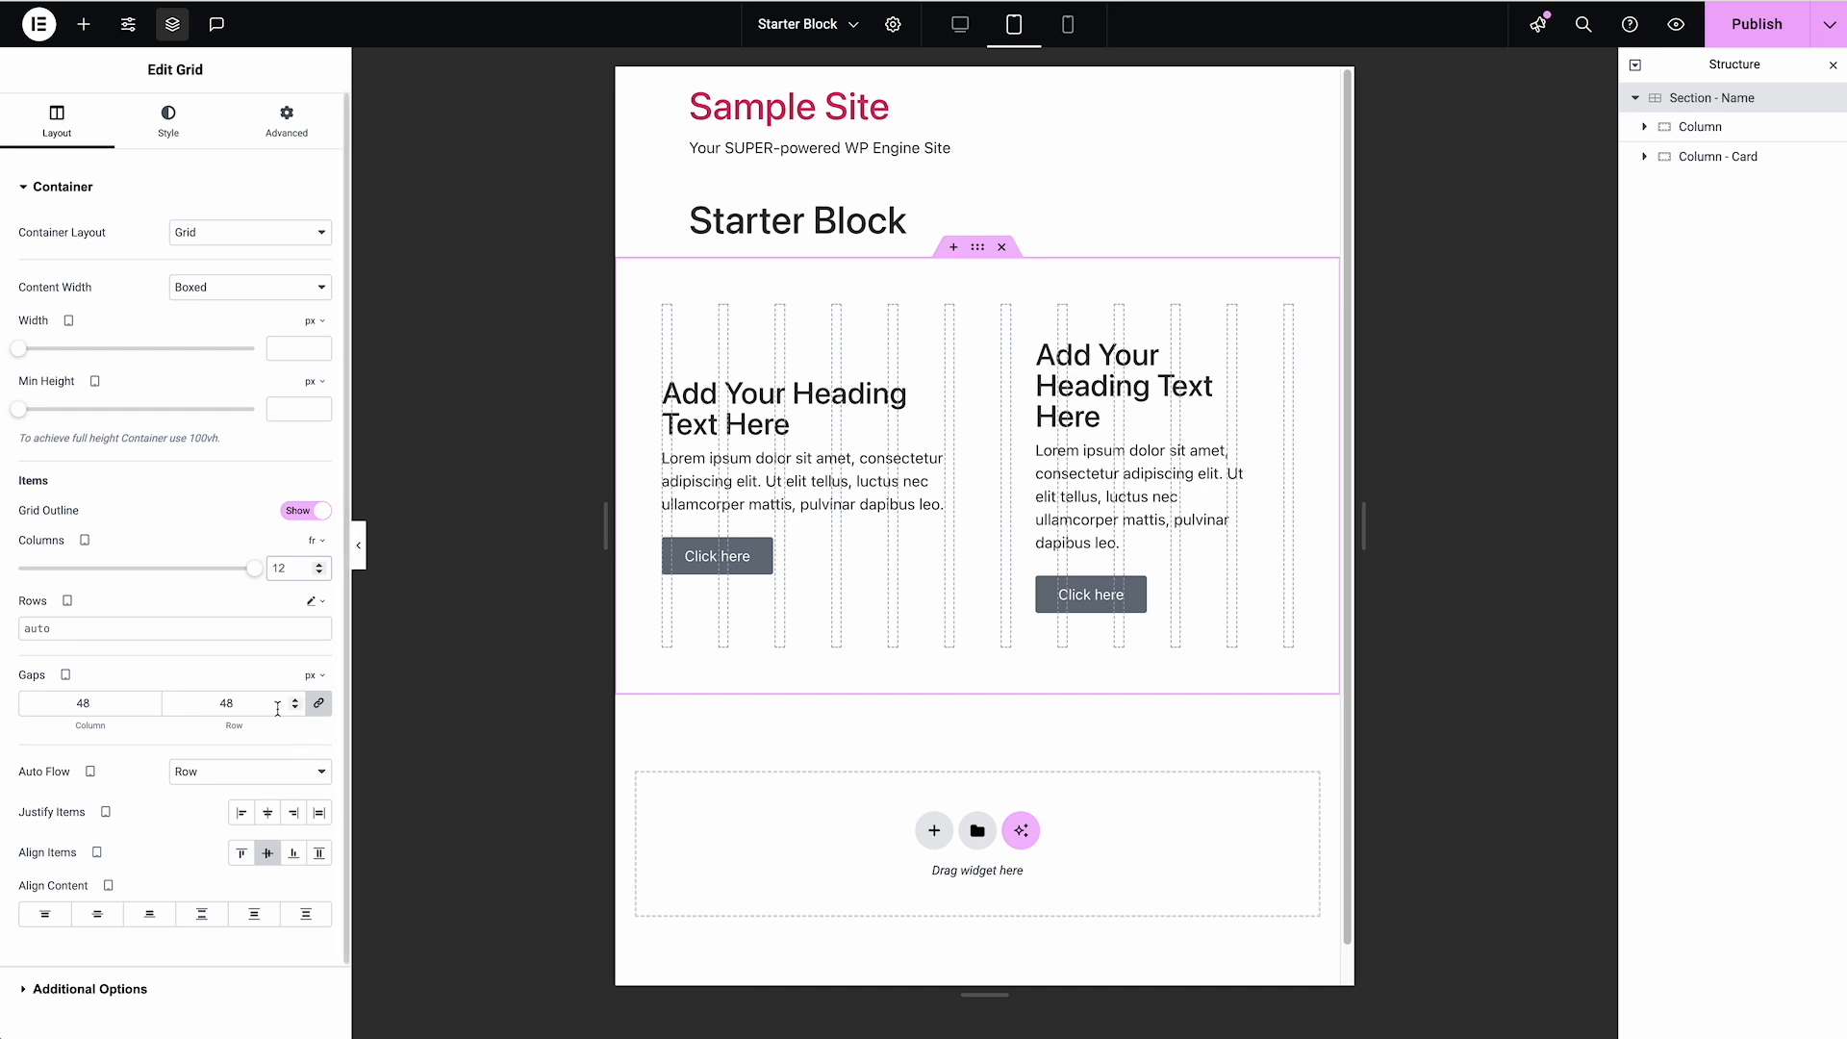
pyautogui.doubleClick(210, 704)
pyautogui.write('12')
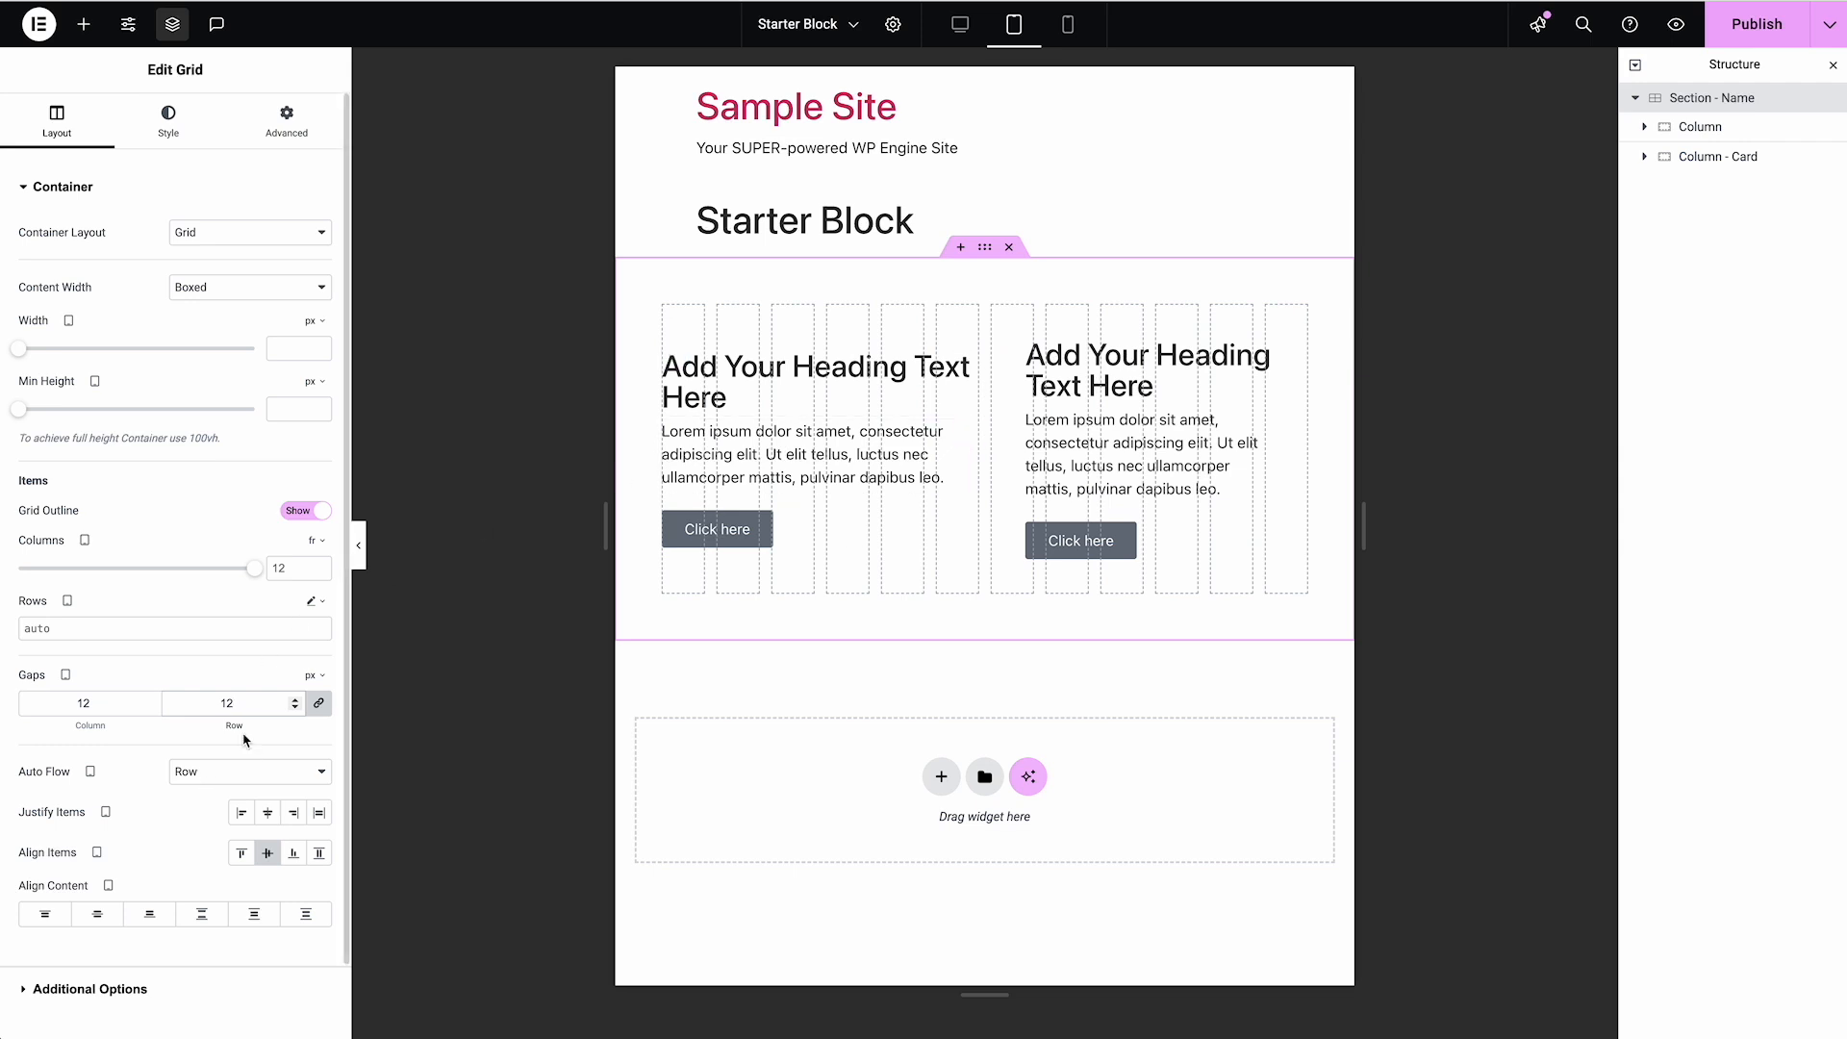
pyautogui.doubleClick(220, 702)
pyautogui.write('36')
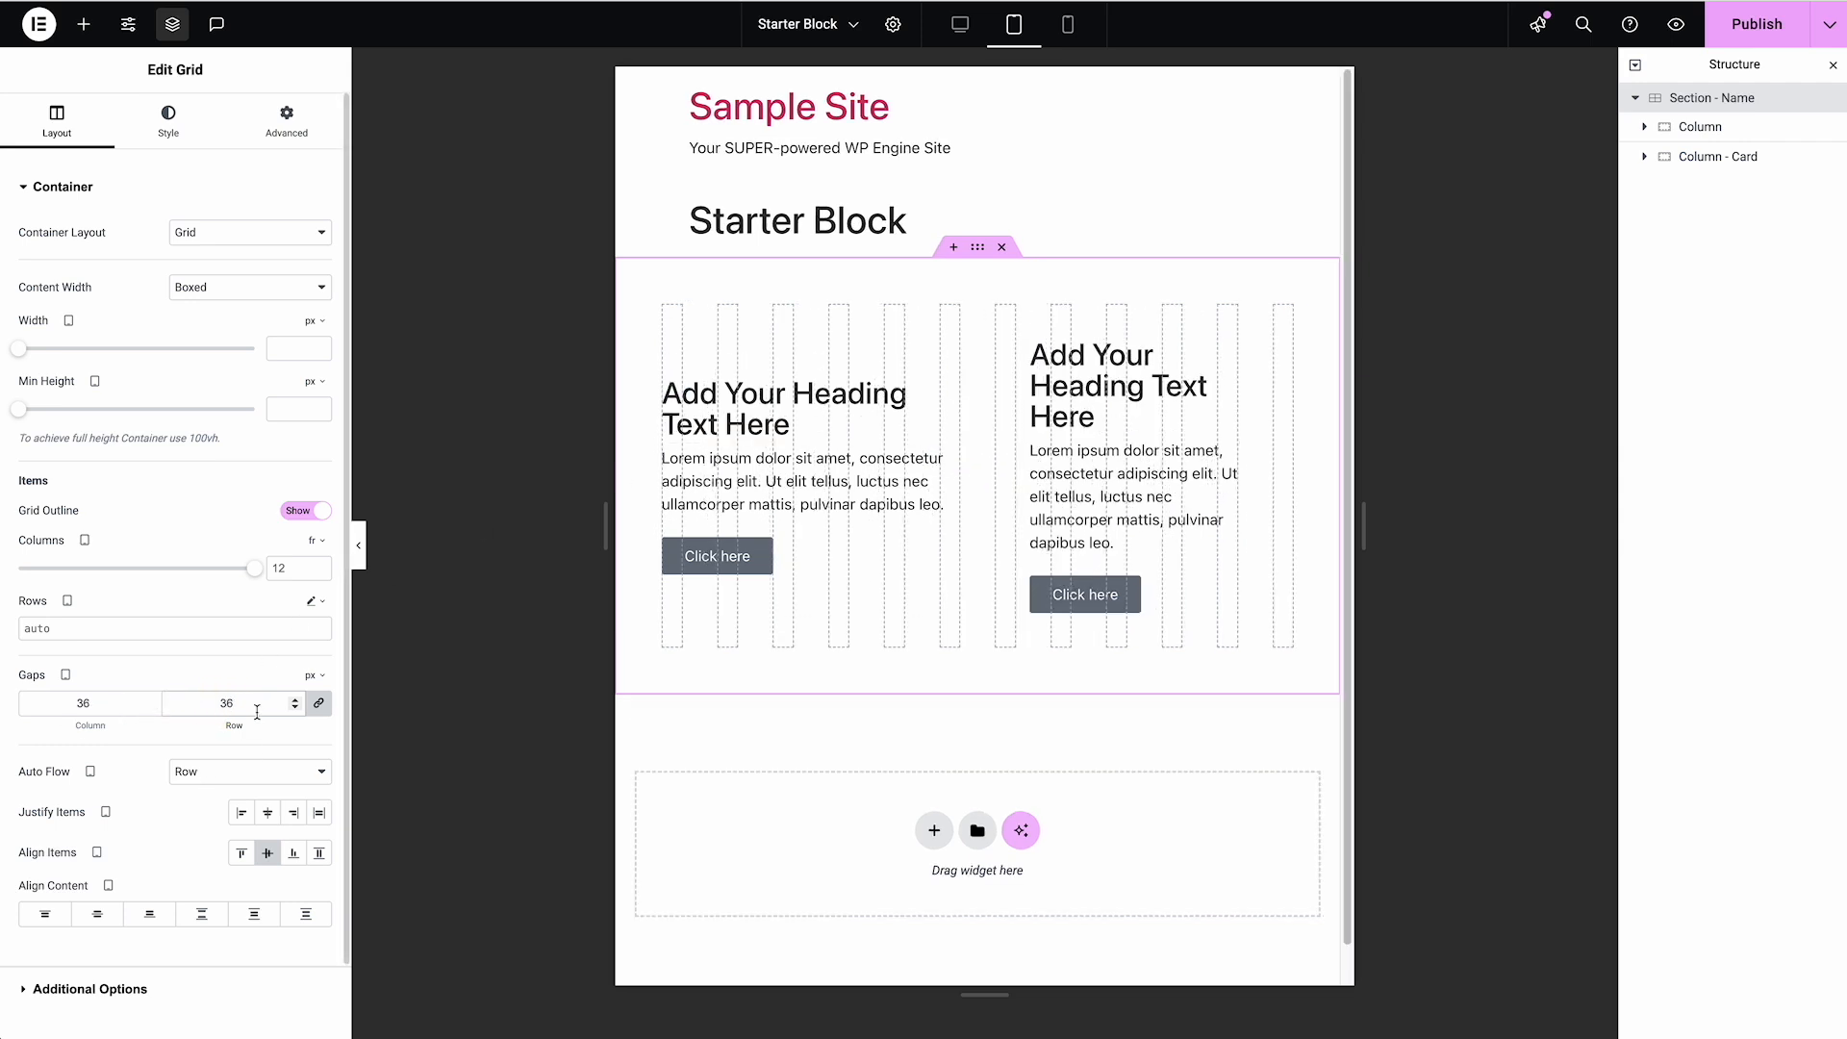
# Try 24 px for the Grid's linked tablet gaps and return them to 36 px
pyautogui.doubleClick(191, 704)
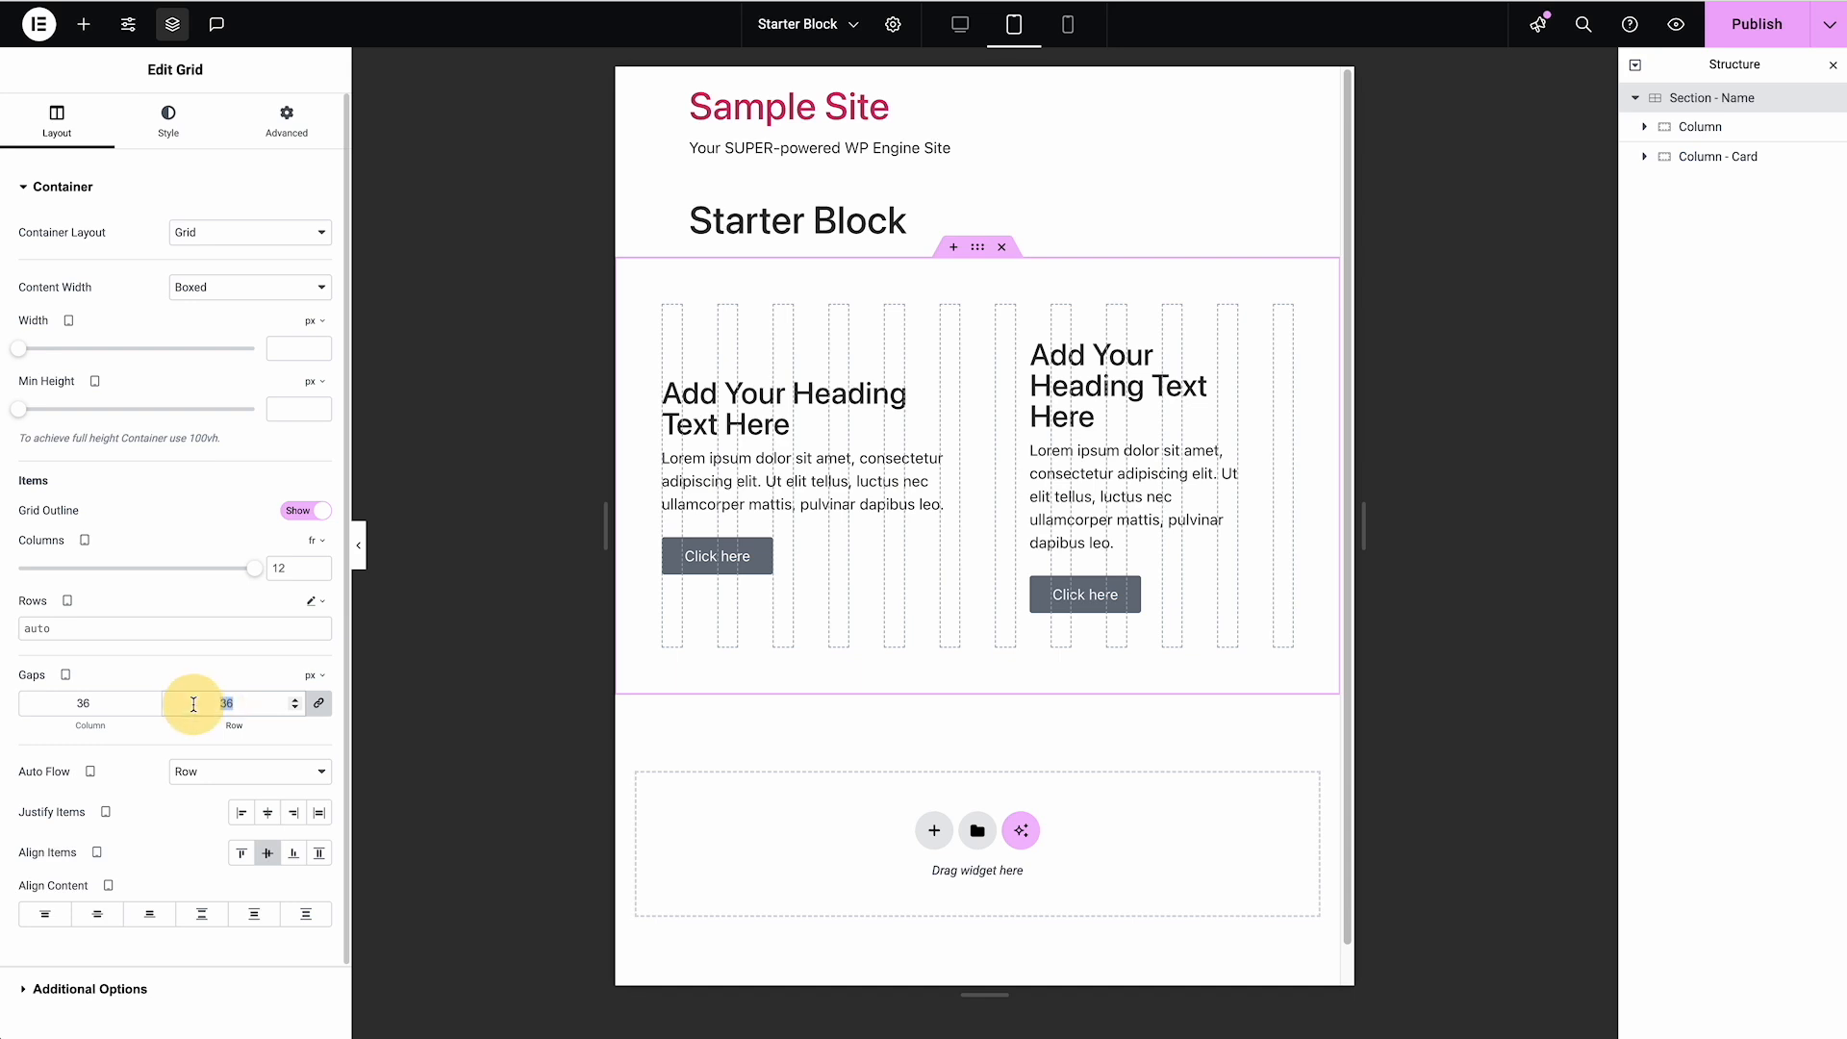
pyautogui.write('24')
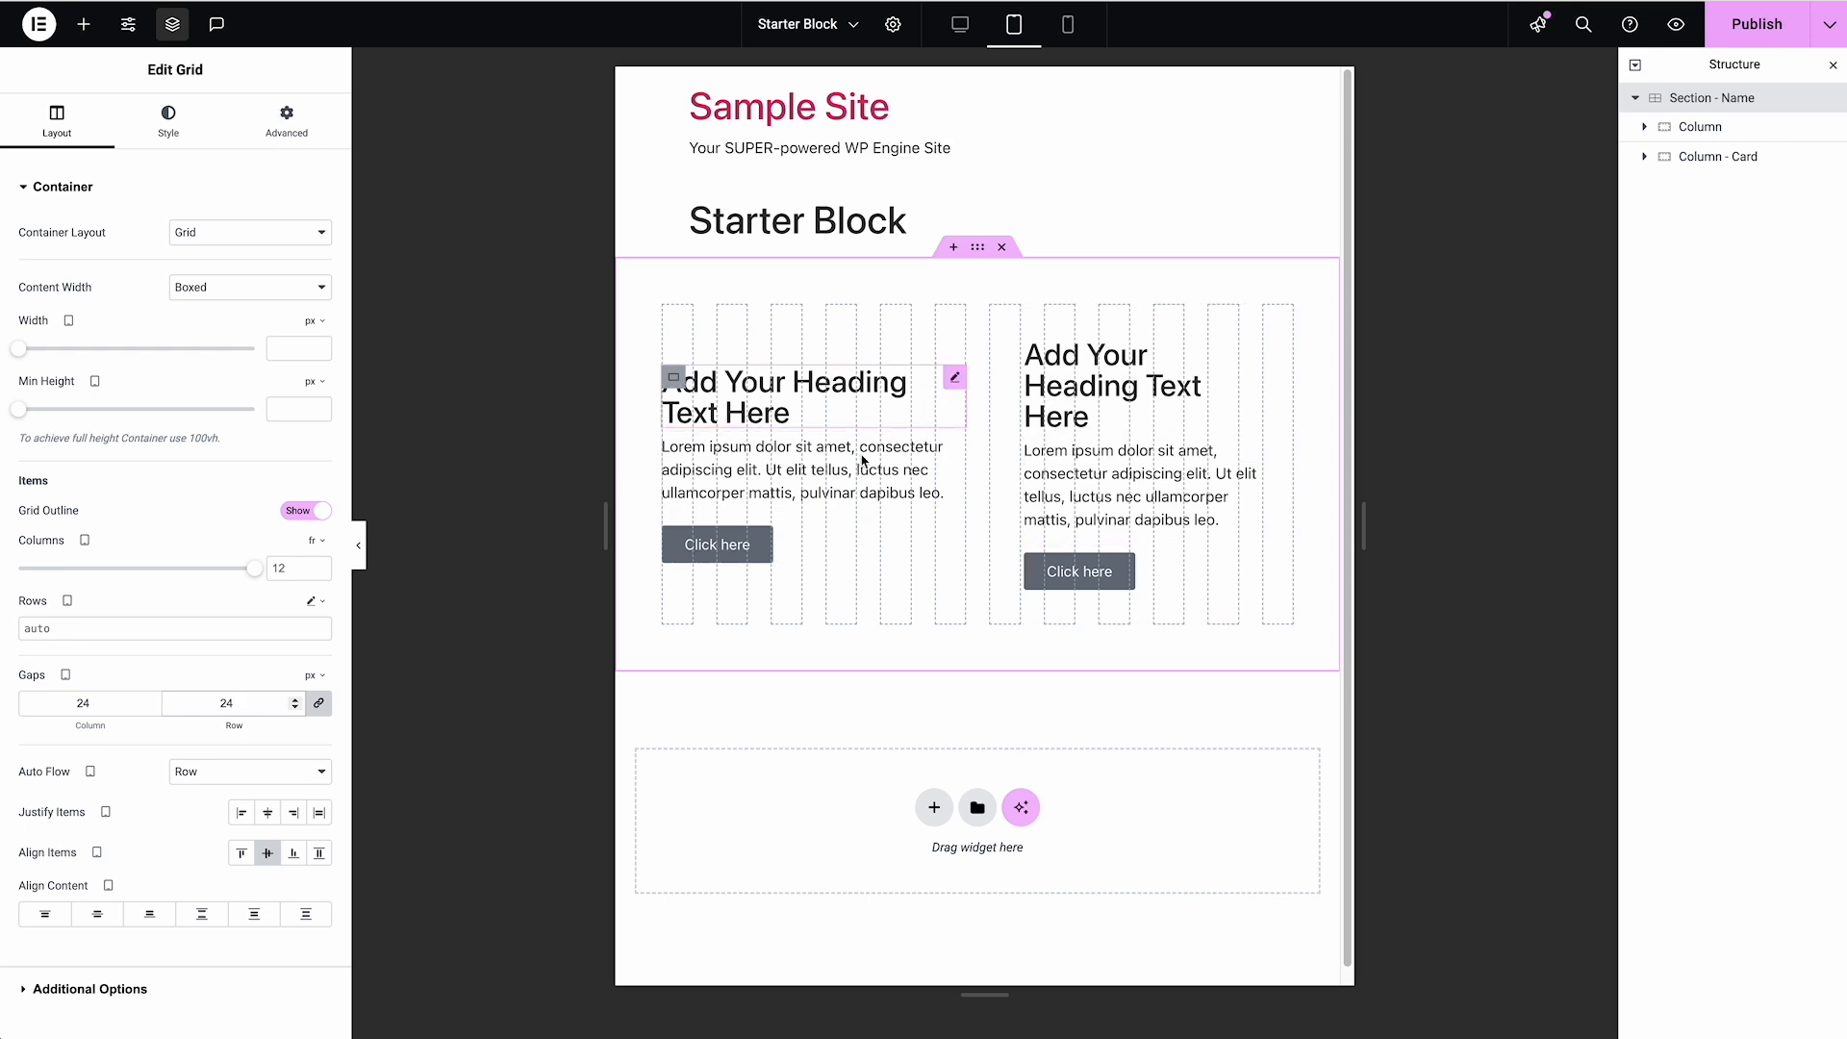
pyautogui.doubleClick(187, 693)
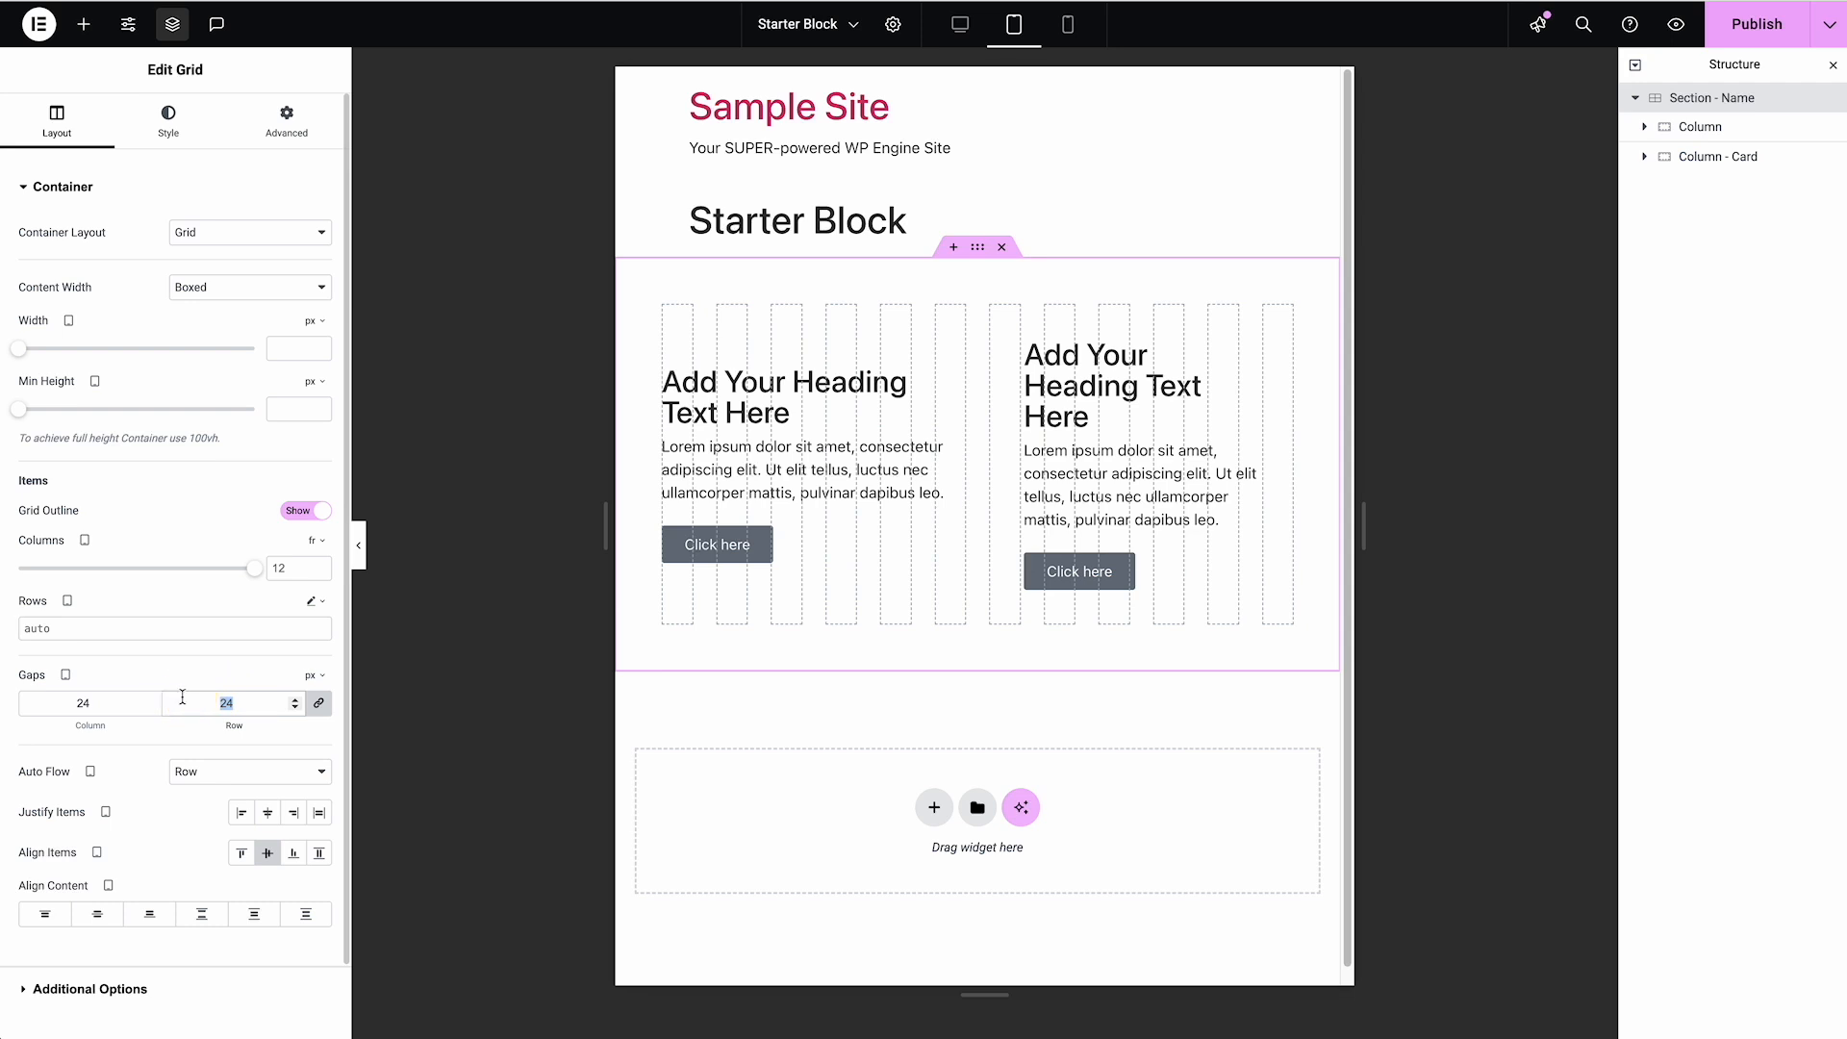
pyautogui.write('36')
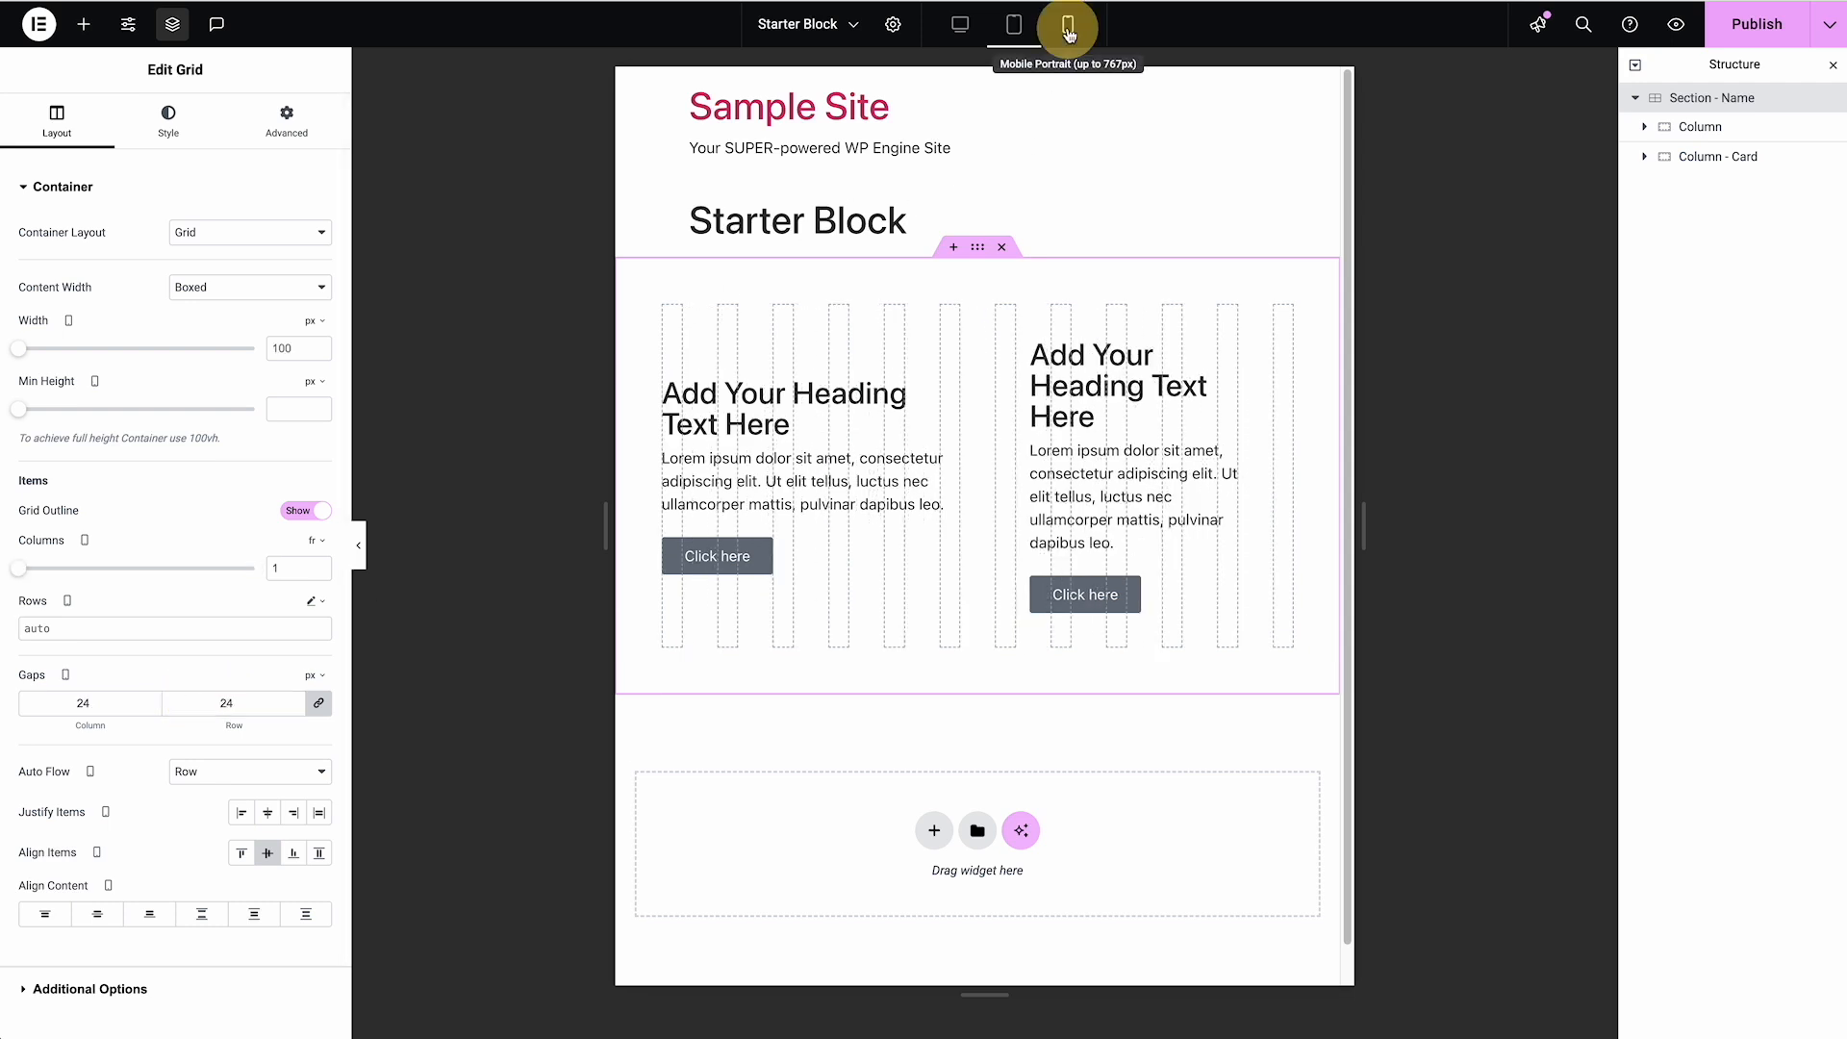
# In the mobile view, try 4 Grid columns, toggle the Grid Outline, and set the column count to 6
pyautogui.click(1066, 26)
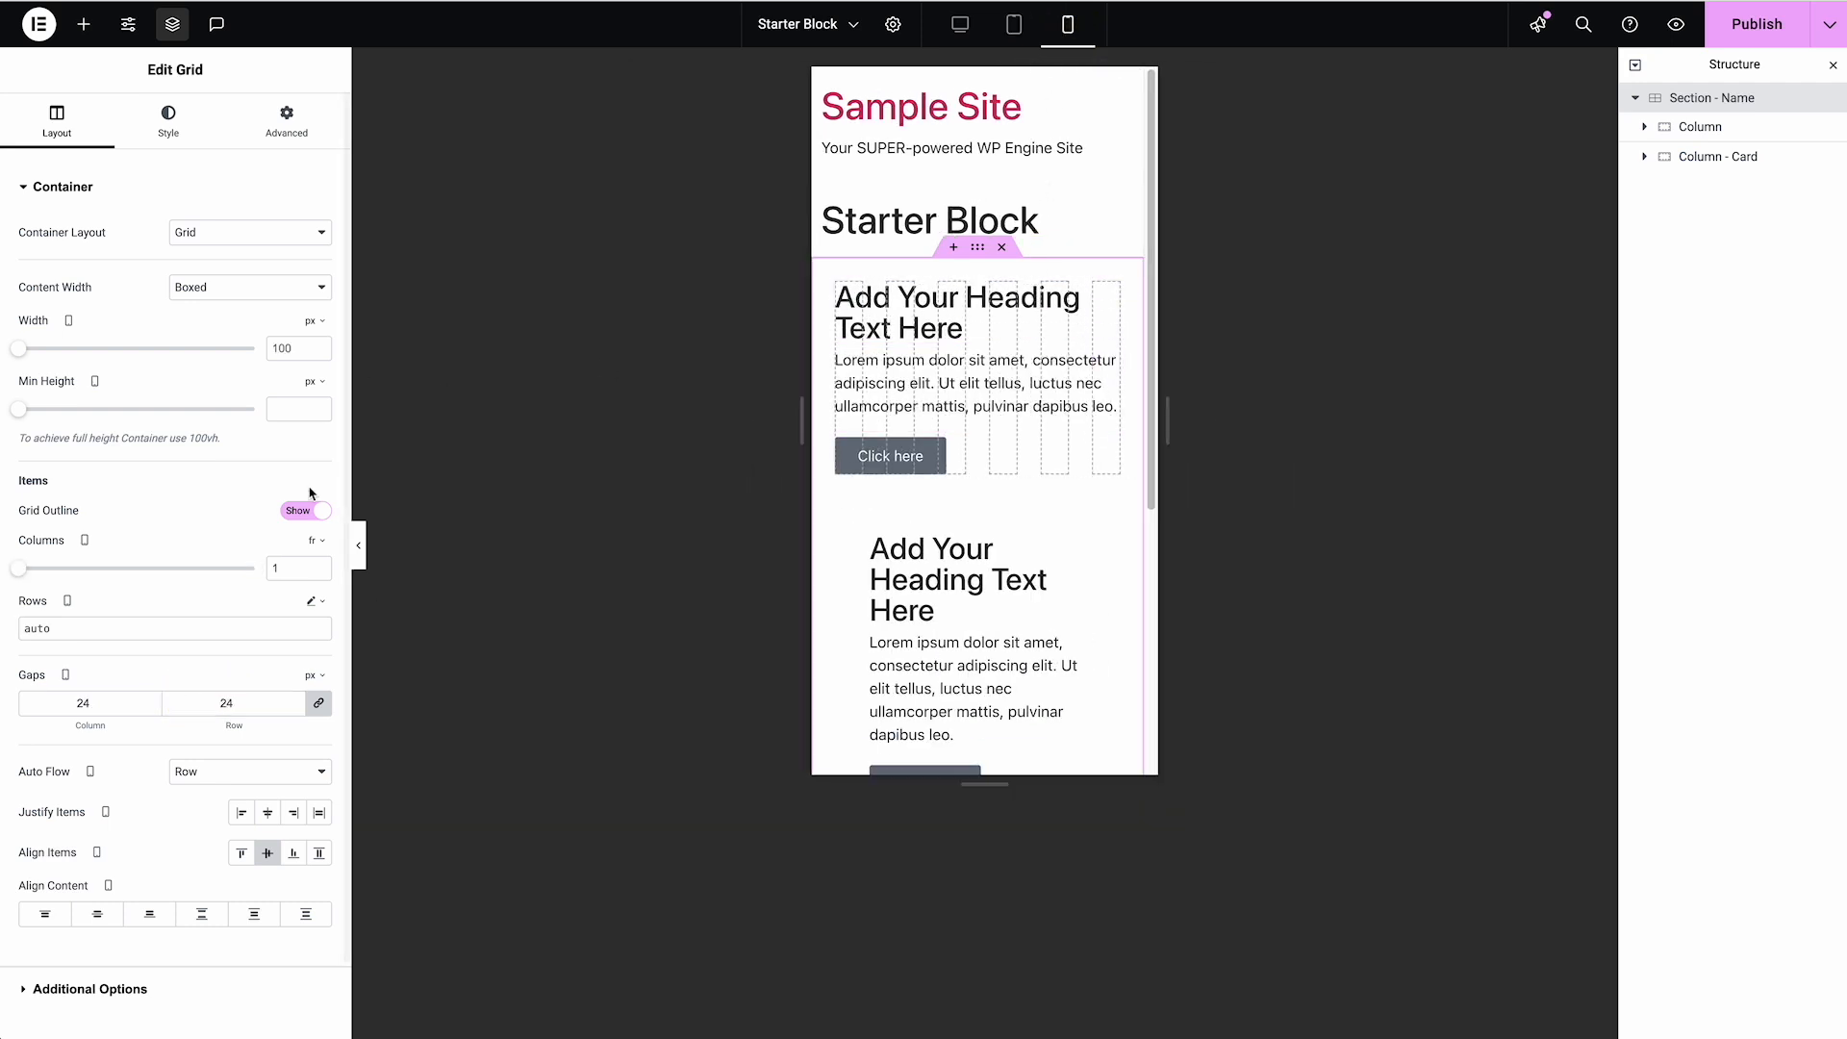
pyautogui.click(291, 569)
pyautogui.moveTo(291, 570); pyautogui.dragTo(245, 576)
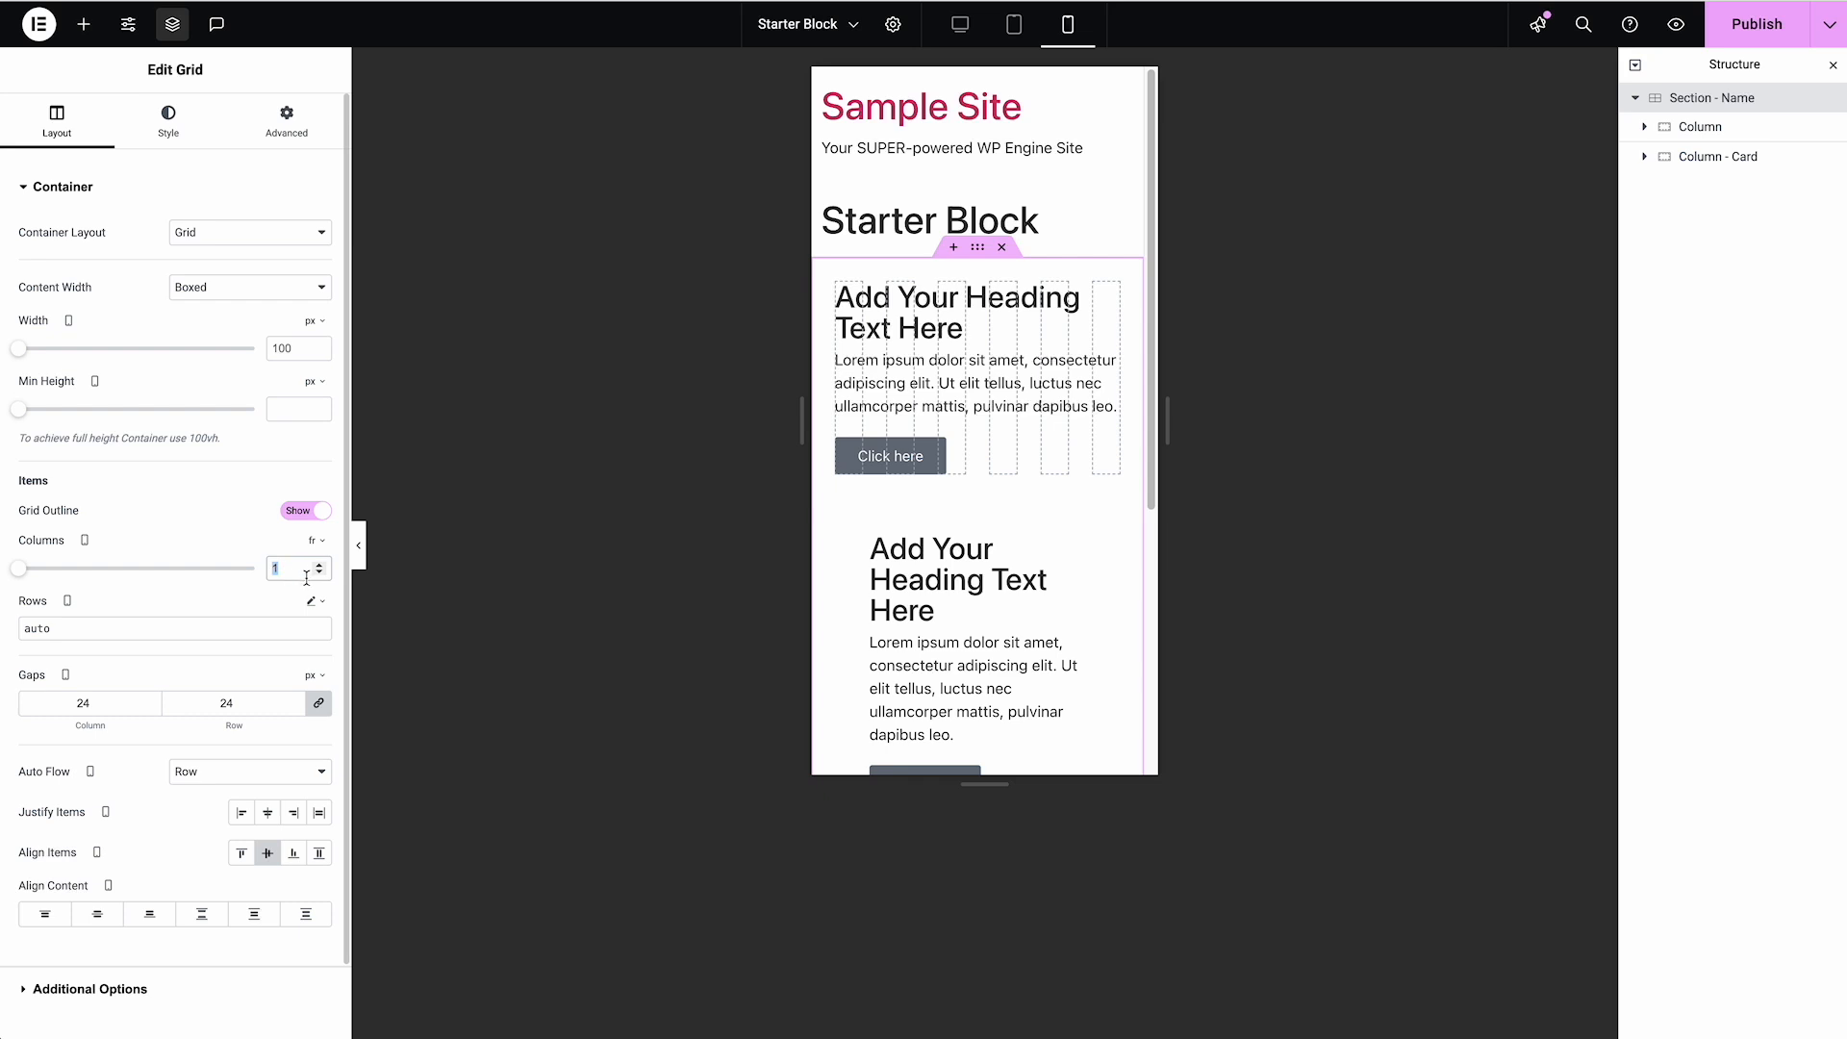
pyautogui.write('4')
pyautogui.click(300, 519)
pyautogui.click(300, 518)
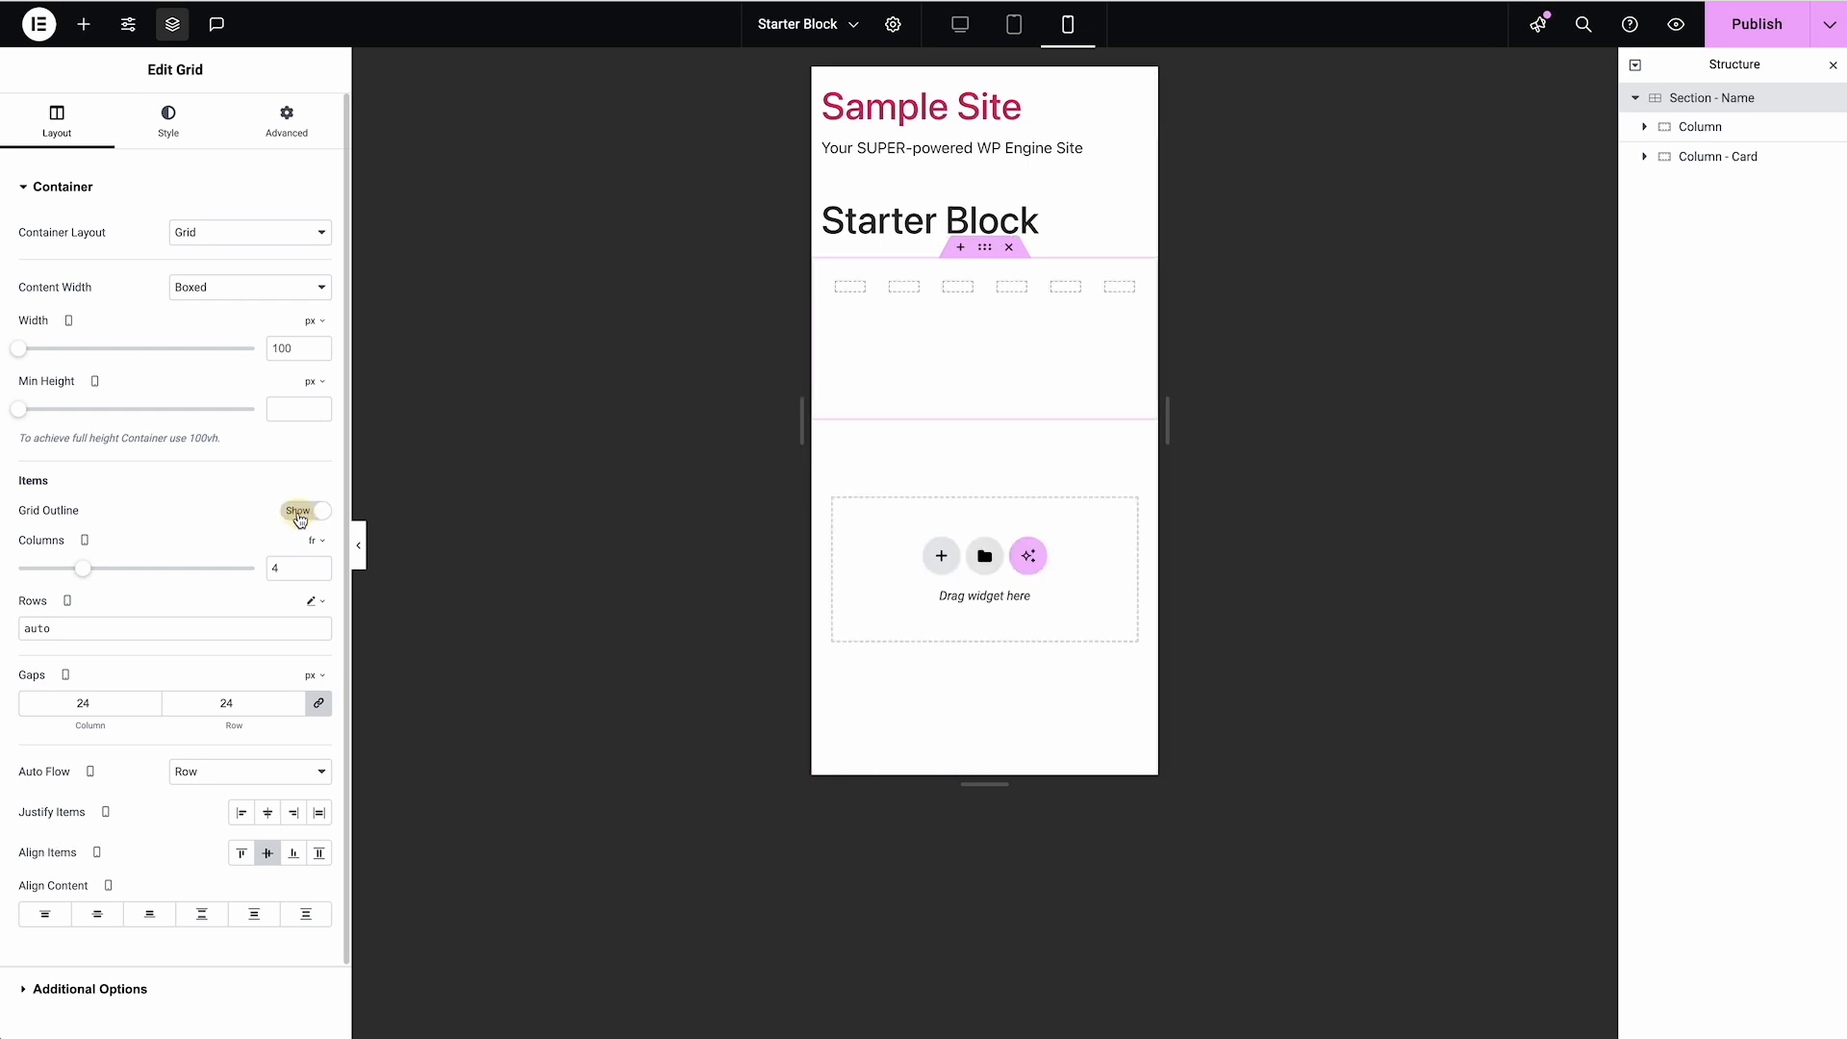
pyautogui.moveTo(288, 573); pyautogui.dragTo(262, 569)
pyautogui.write('6')
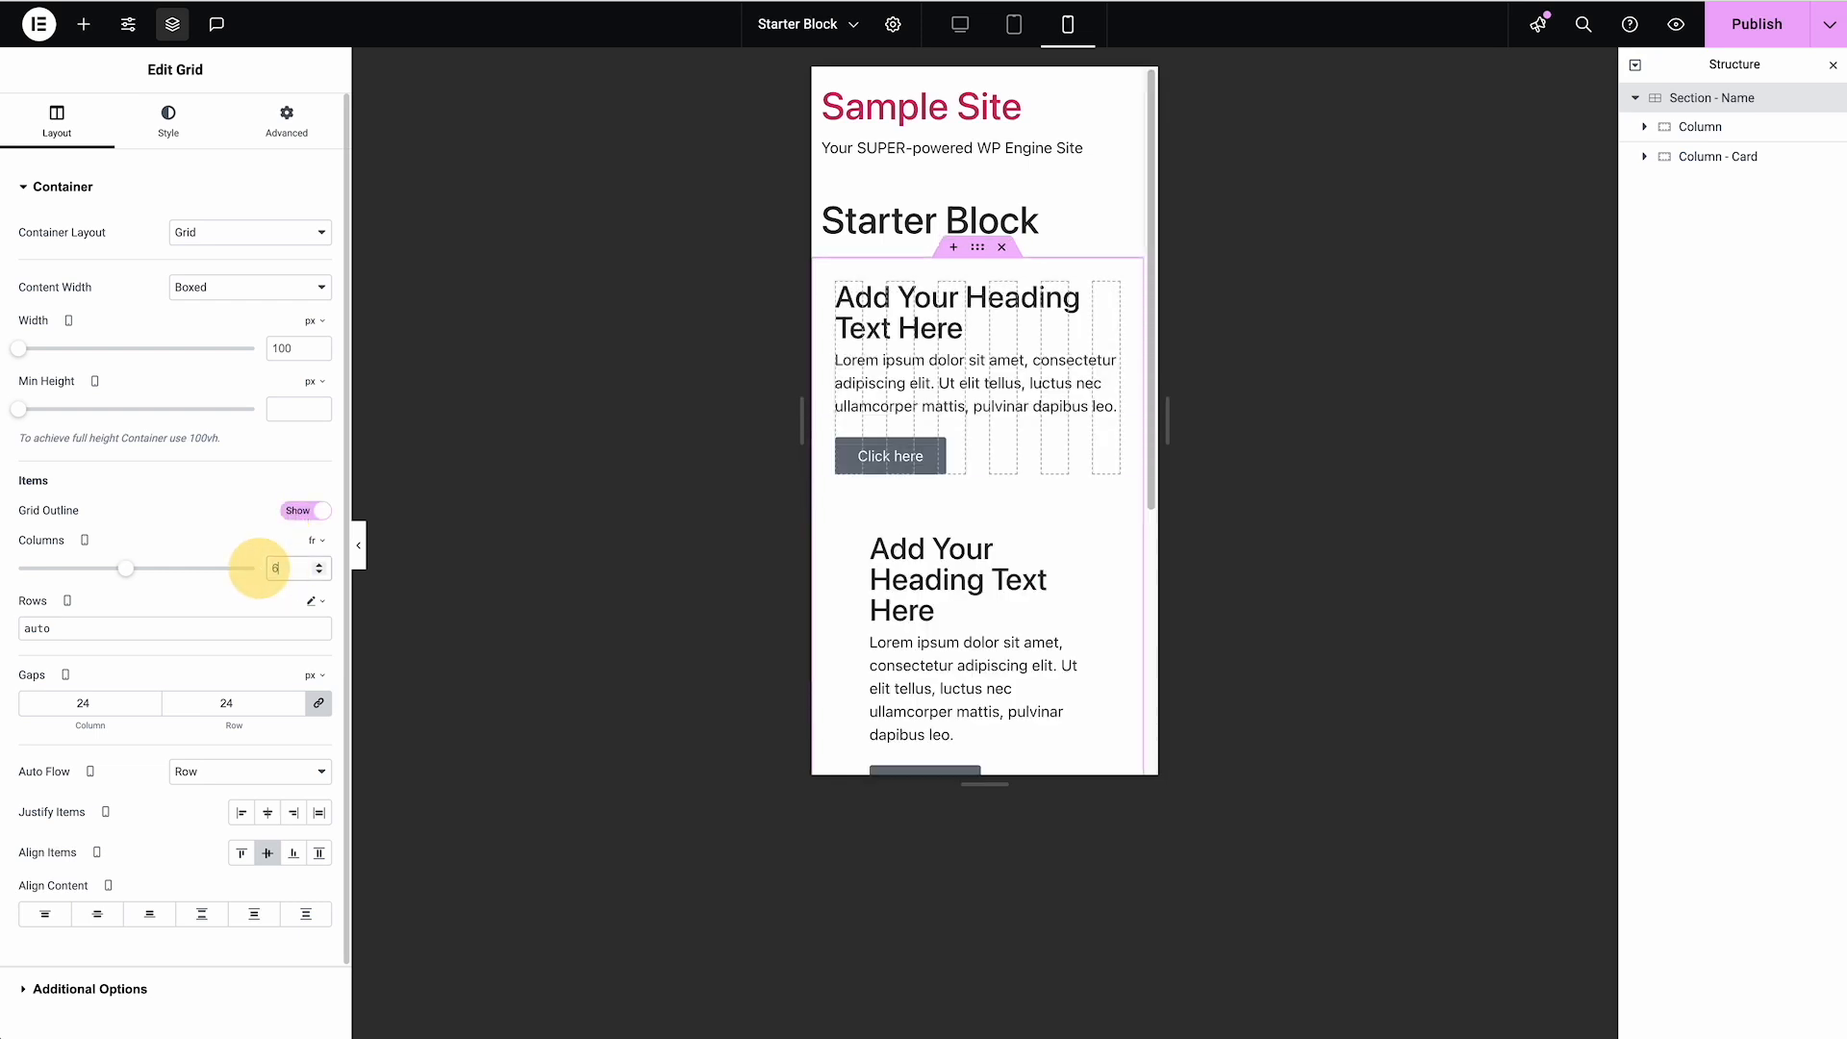
# Check the Column's mobile span, try 12 mobile columns on the Grid, and return the count to 6
pyautogui.click(1703, 138)
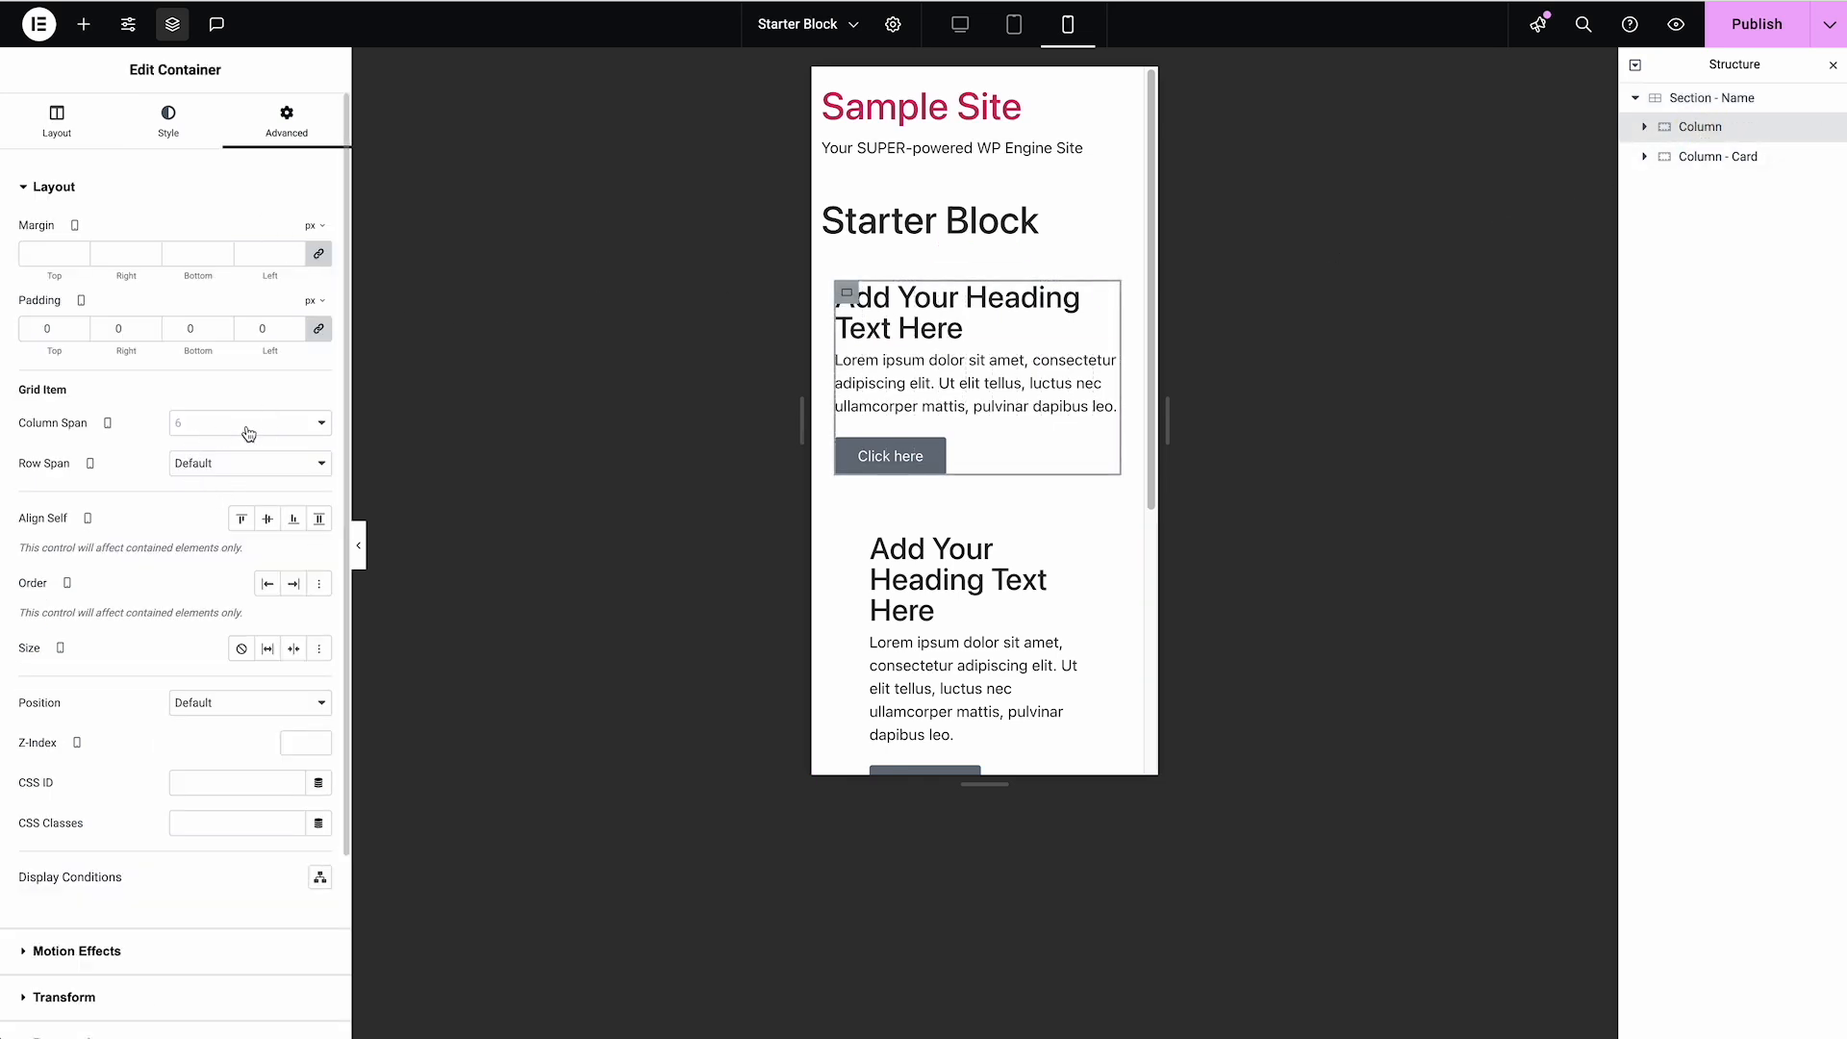
pyautogui.click(1704, 112)
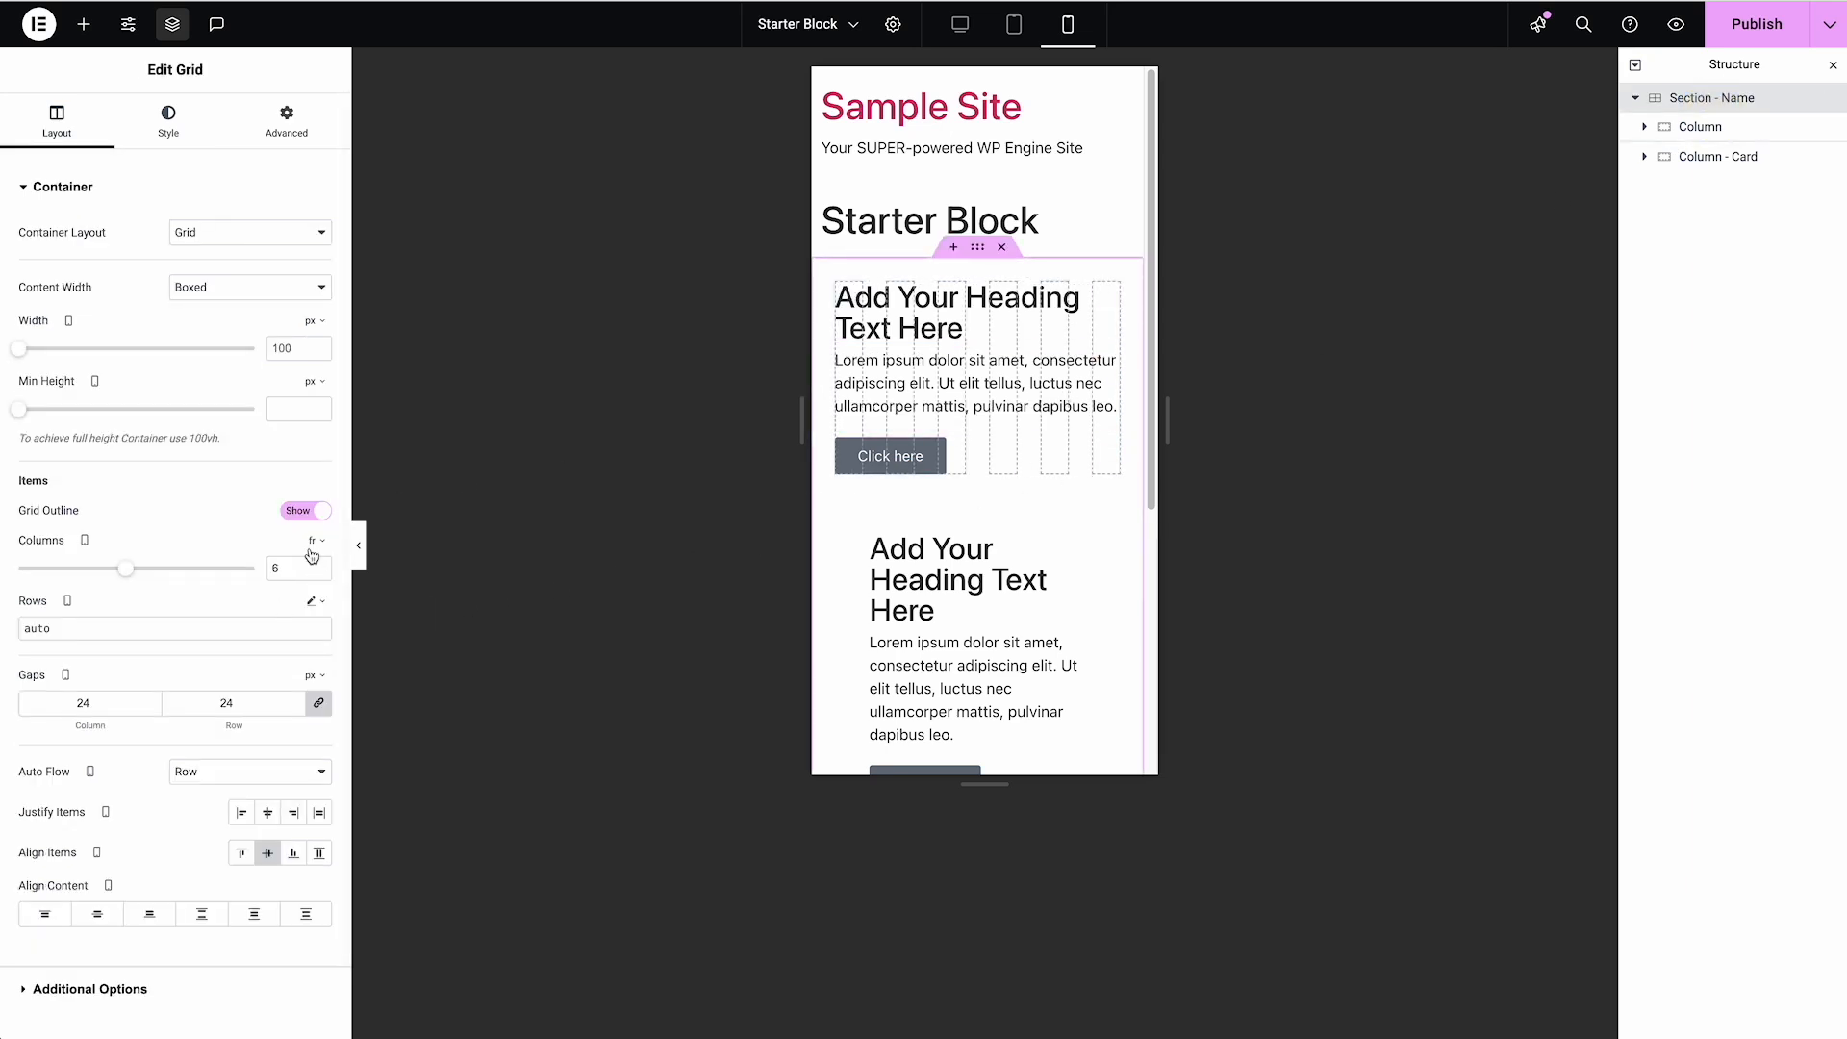
pyautogui.doubleClick(286, 567)
pyautogui.write('12')
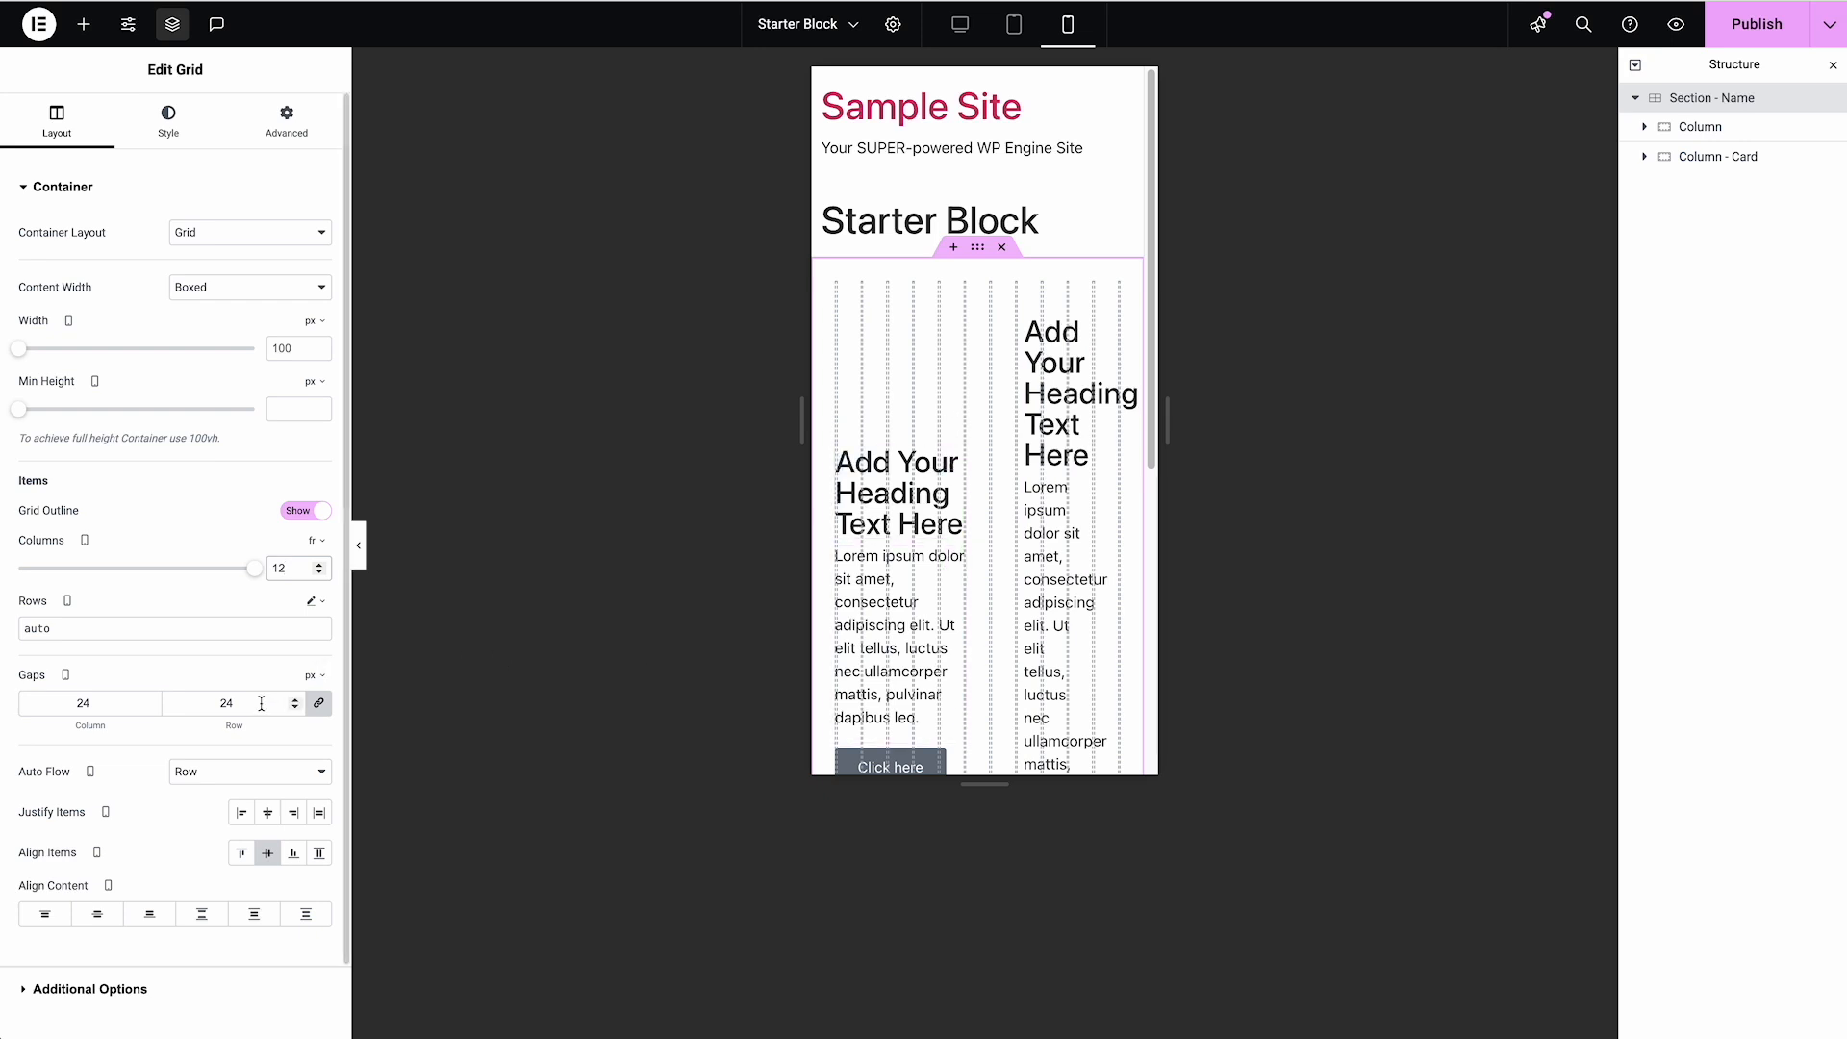
pyautogui.moveTo(256, 568); pyautogui.dragTo(173, 566)
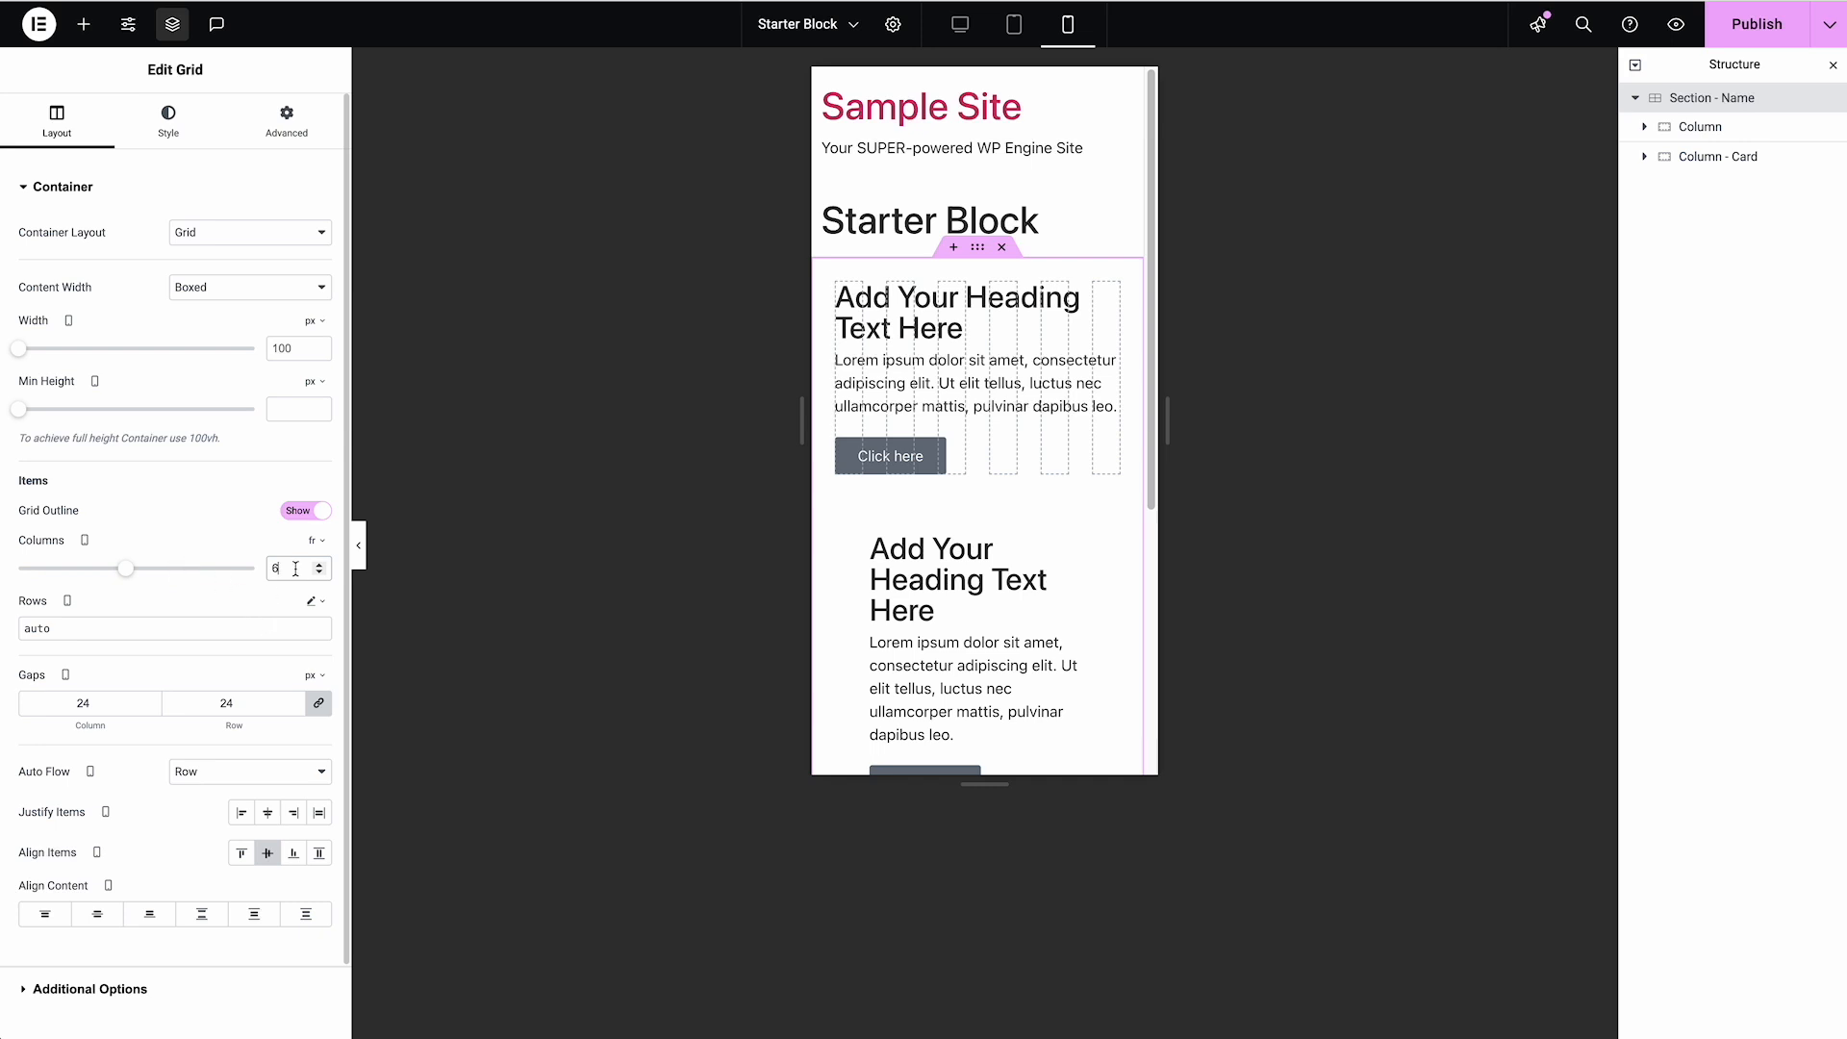
# Compare 4 and 6 mobile columns on the section Grid and settle on 4
pyautogui.moveTo(295, 568); pyautogui.dragTo(206, 556)
pyautogui.write('464')
# Set the mobile Column Span of both the Column and "Column - Card" to 4
pyautogui.click(1699, 130)
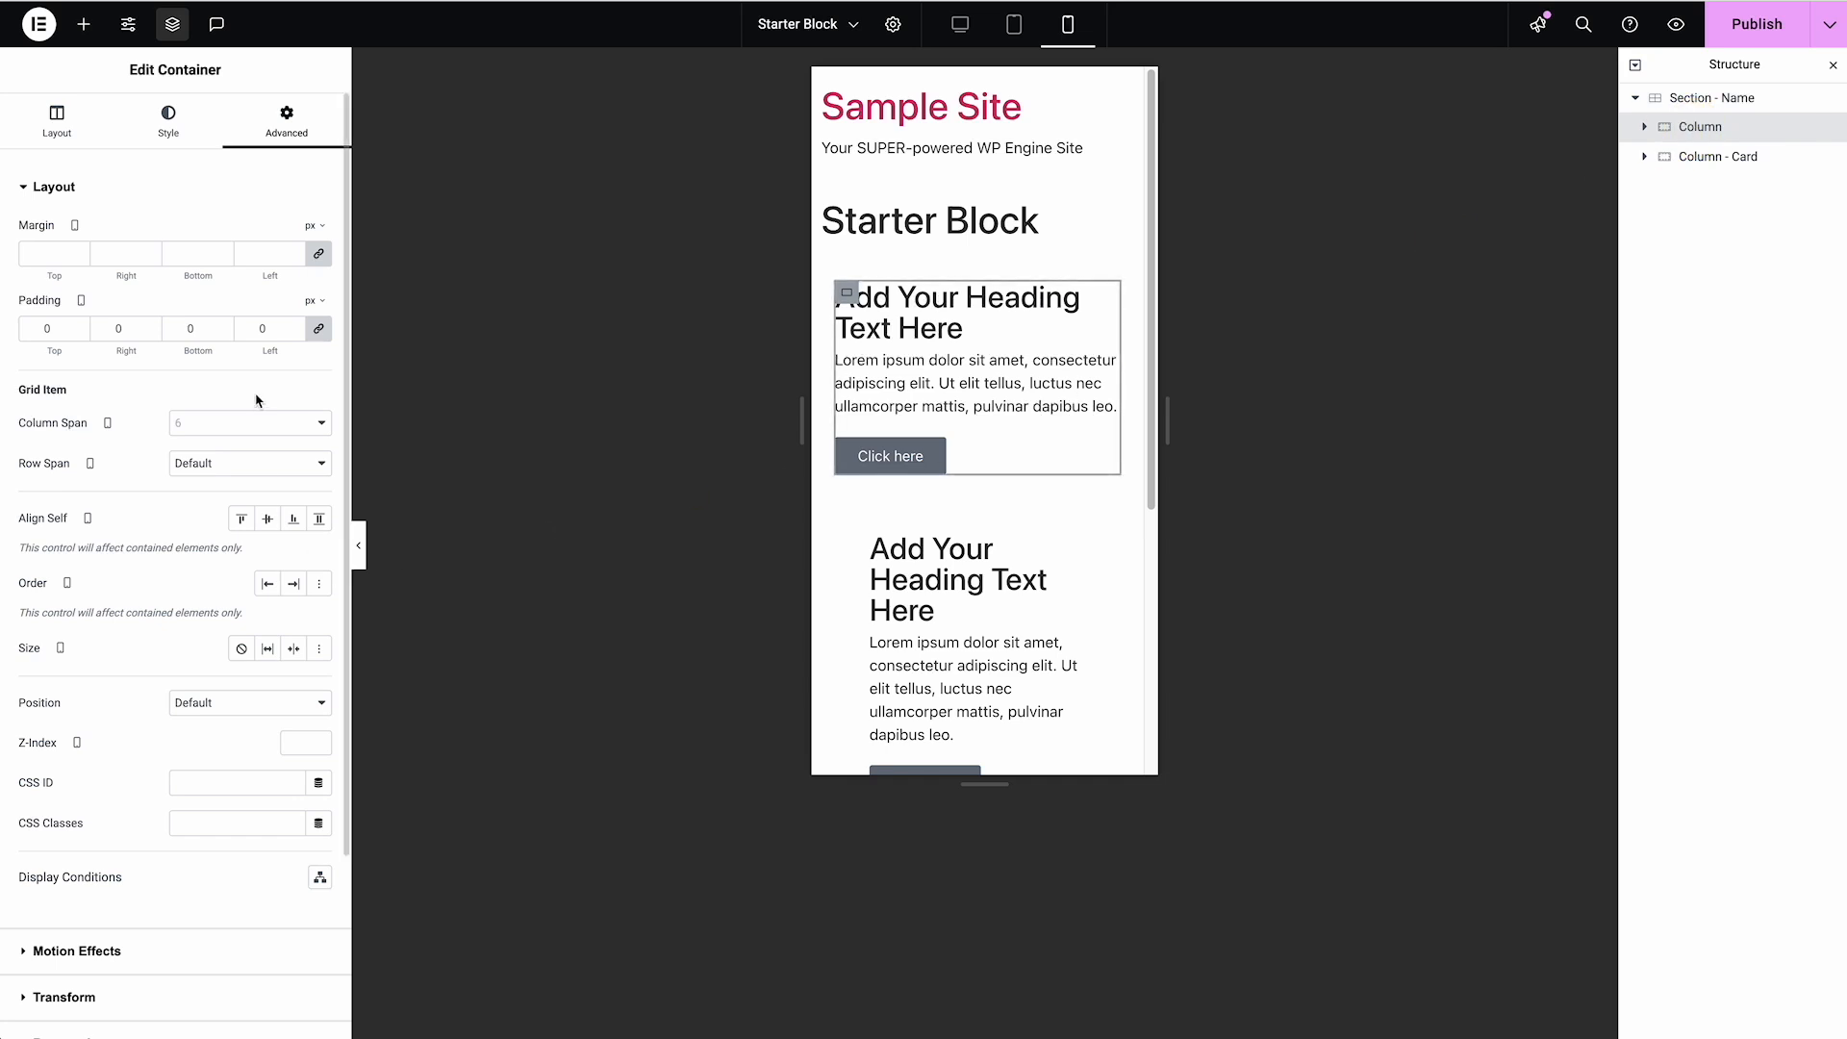
pyautogui.click(236, 430)
pyautogui.click(219, 486)
pyautogui.click(1749, 161)
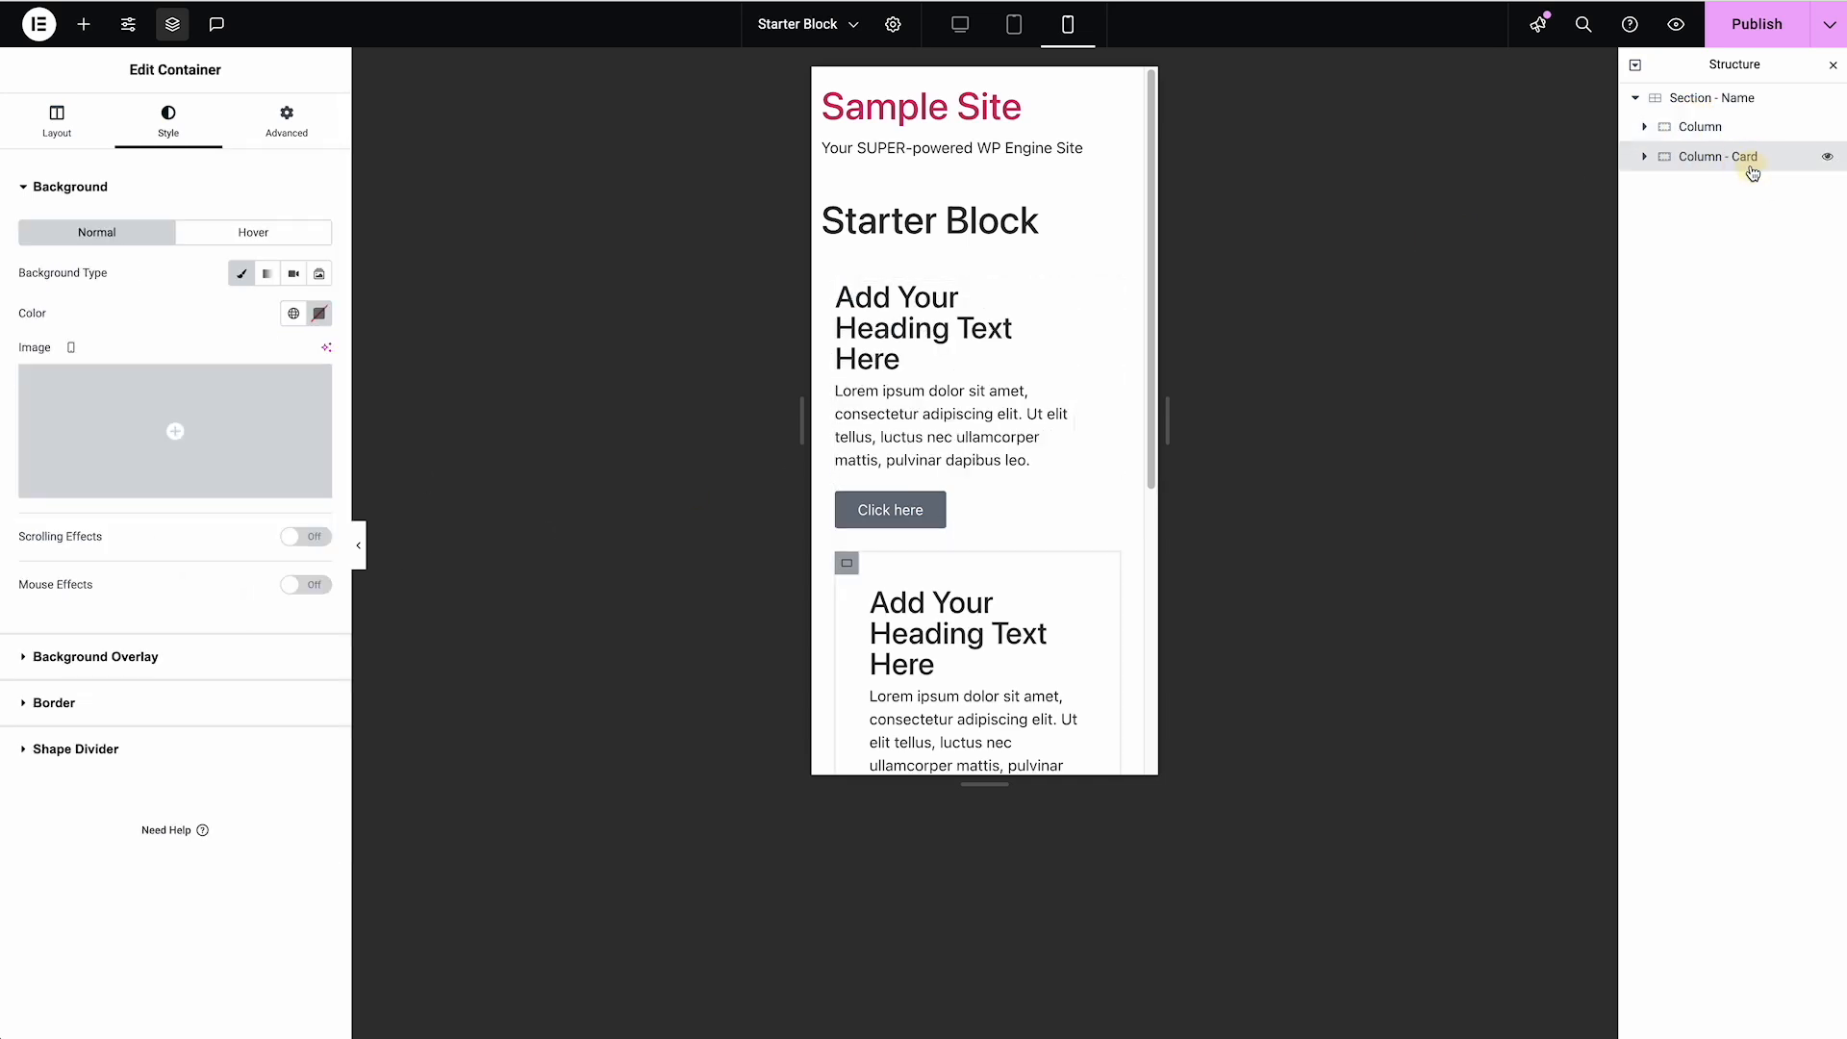
pyautogui.click(285, 127)
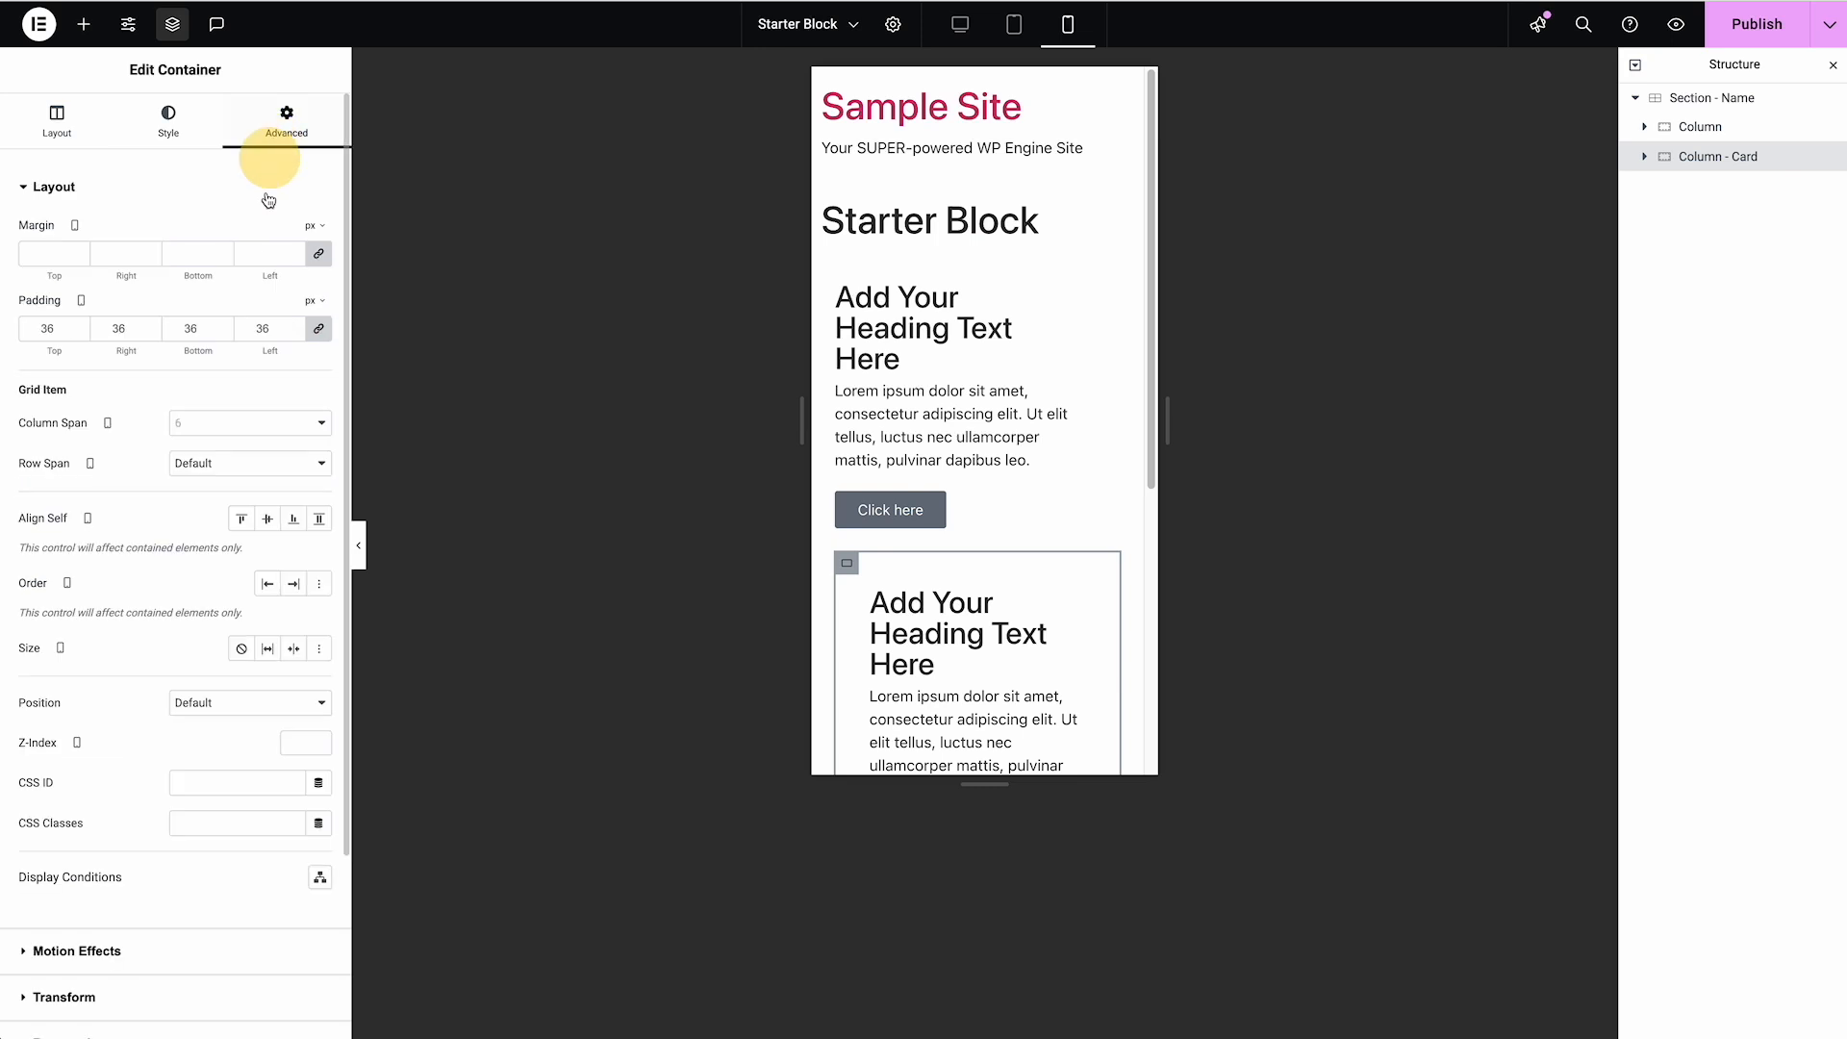
pyautogui.click(280, 424)
pyautogui.click(277, 499)
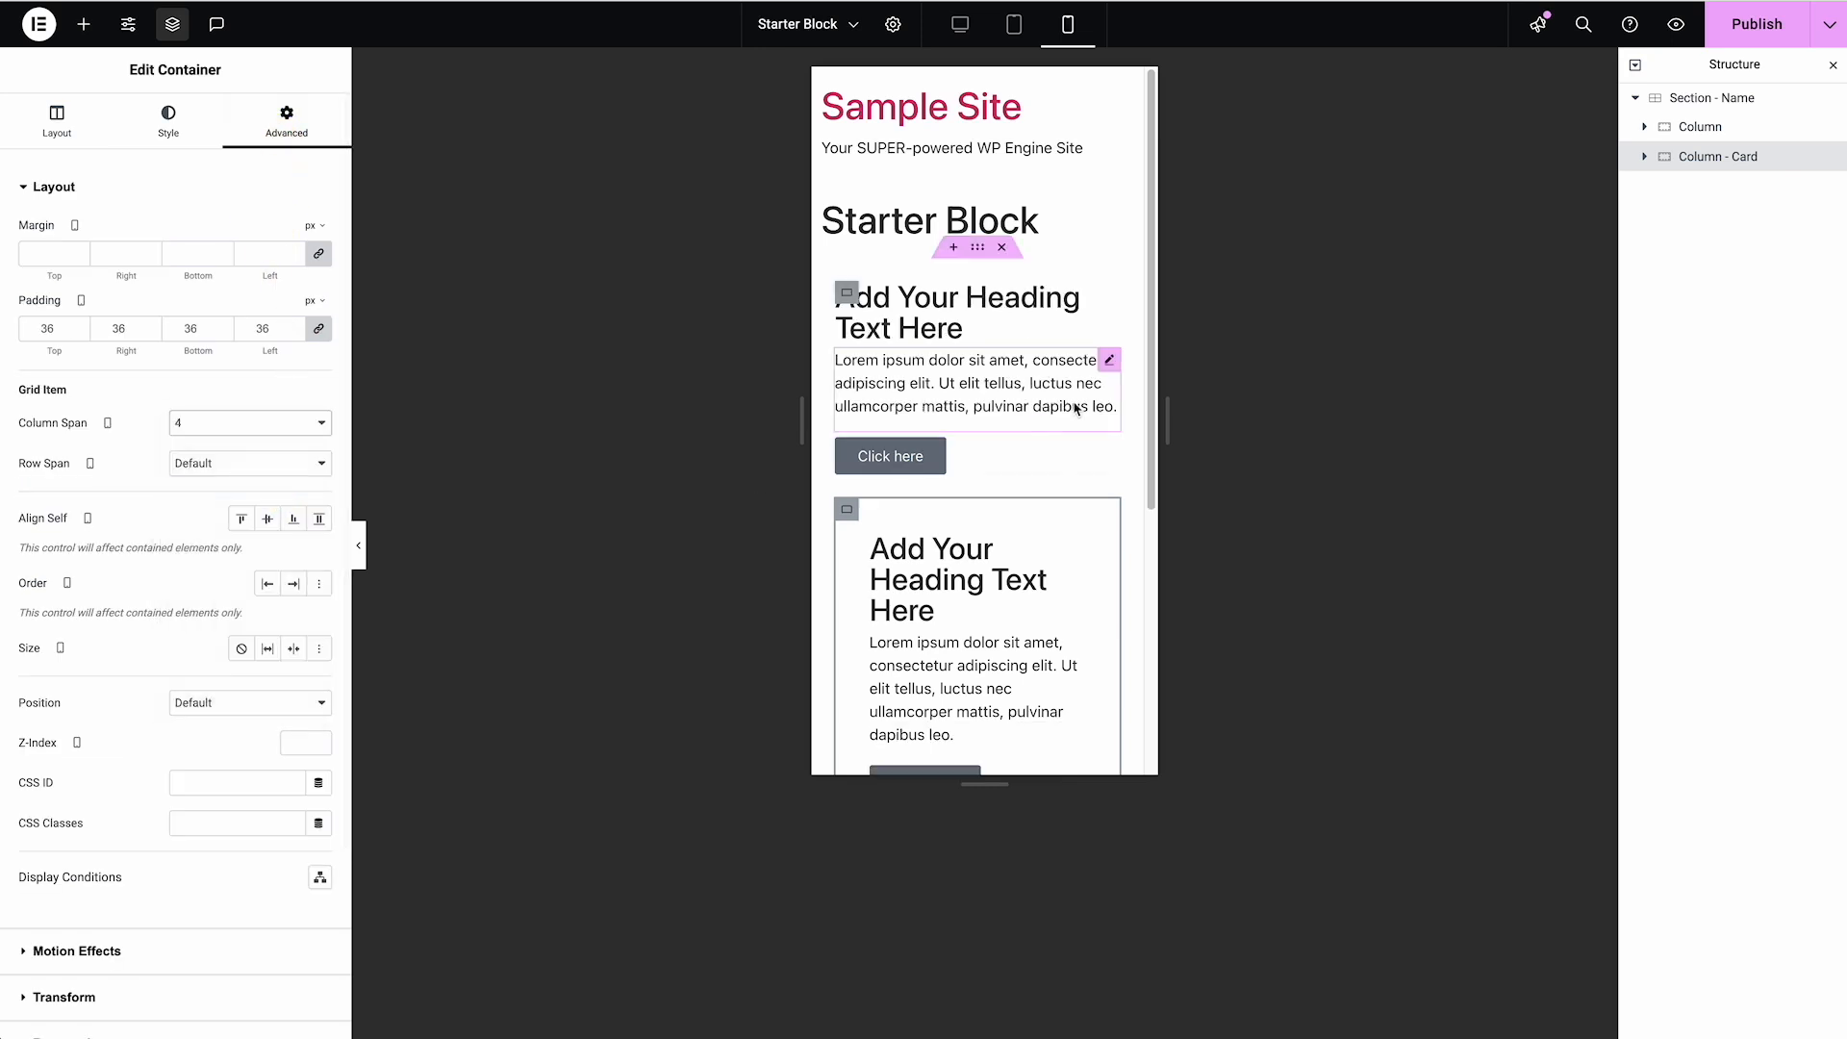
# Compare the section's mobile layout with the Grid Outline hidden and shown
pyautogui.click(1705, 100)
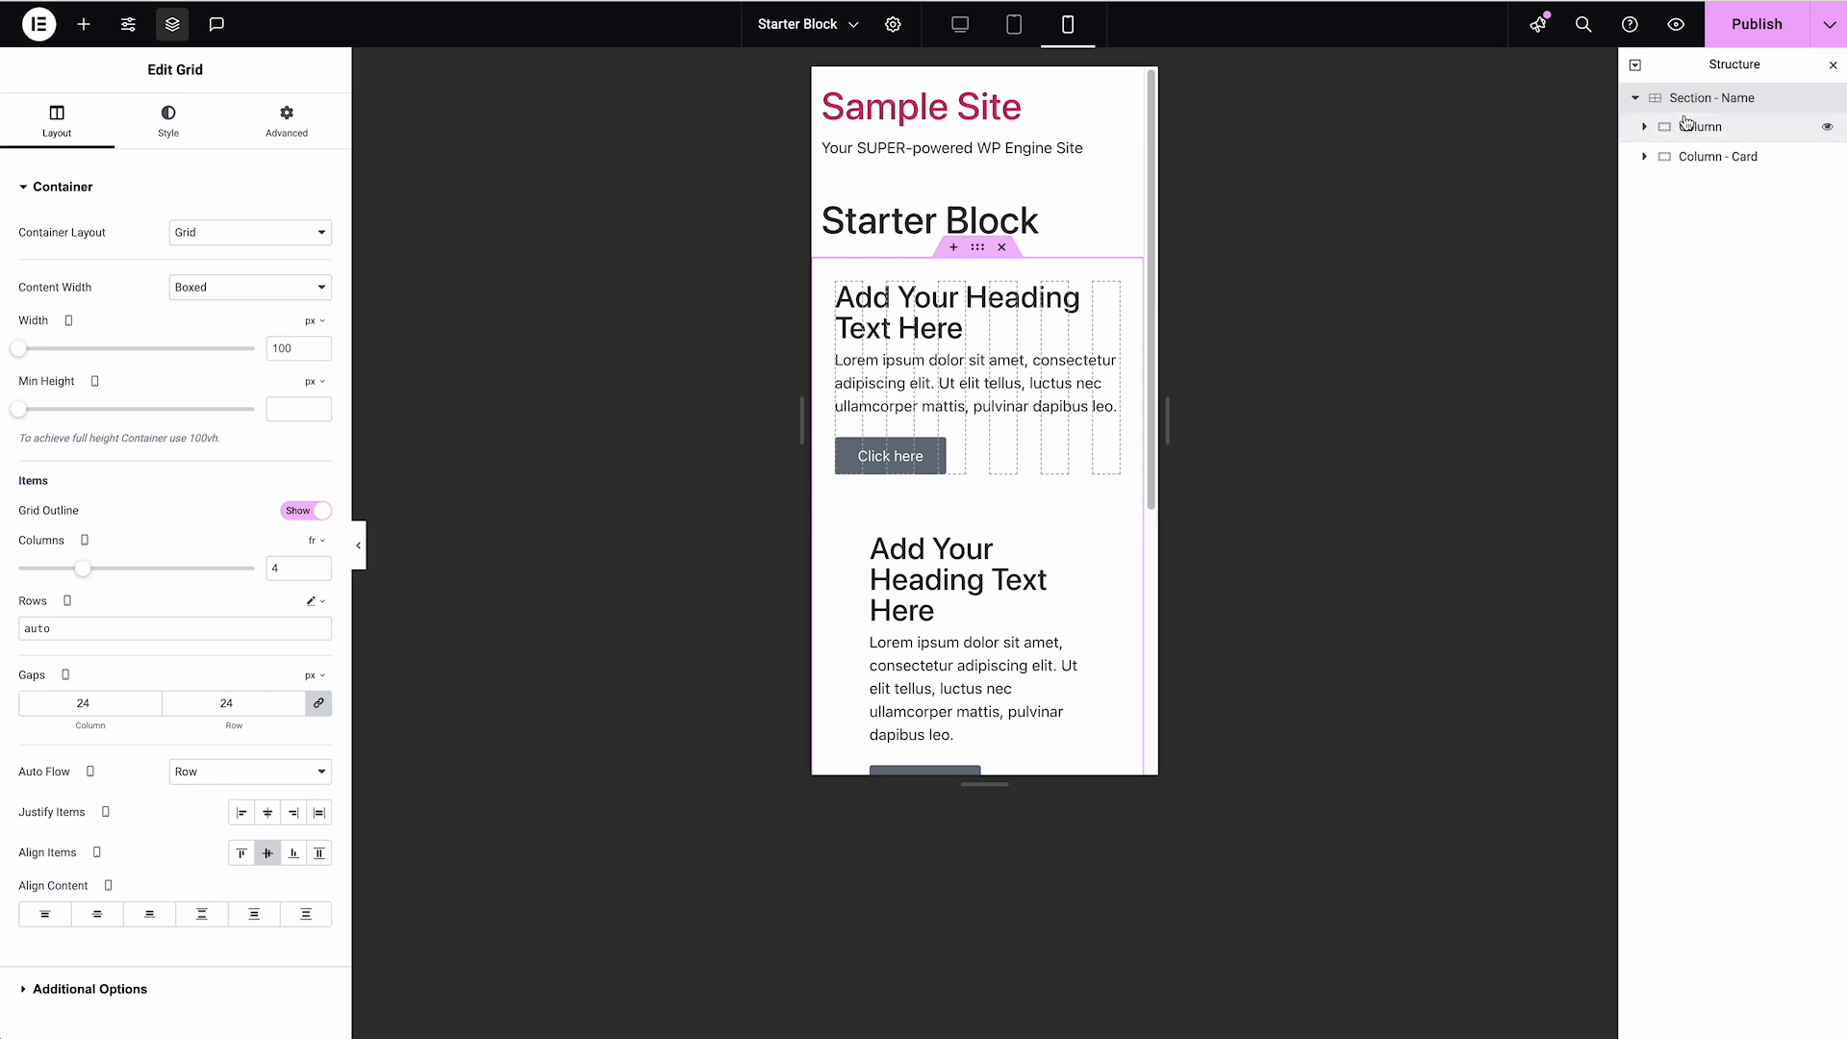
pyautogui.click(312, 516)
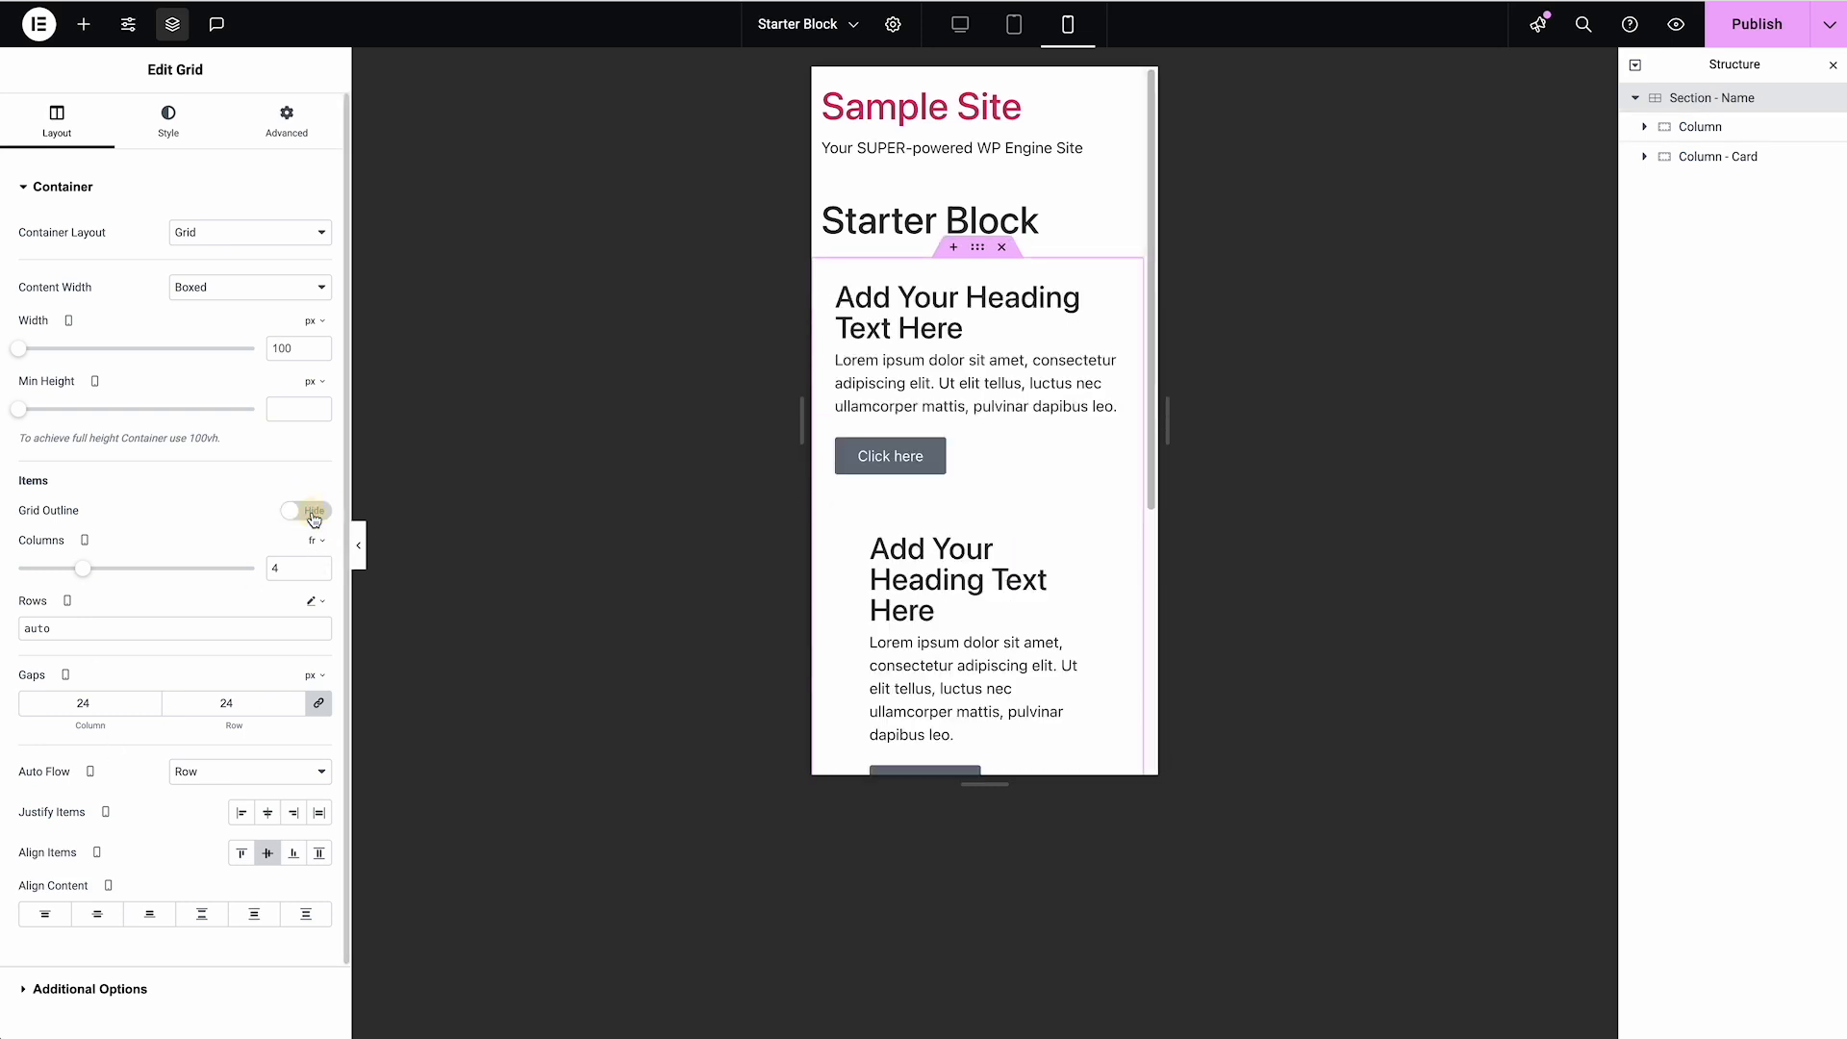
pyautogui.click(313, 517)
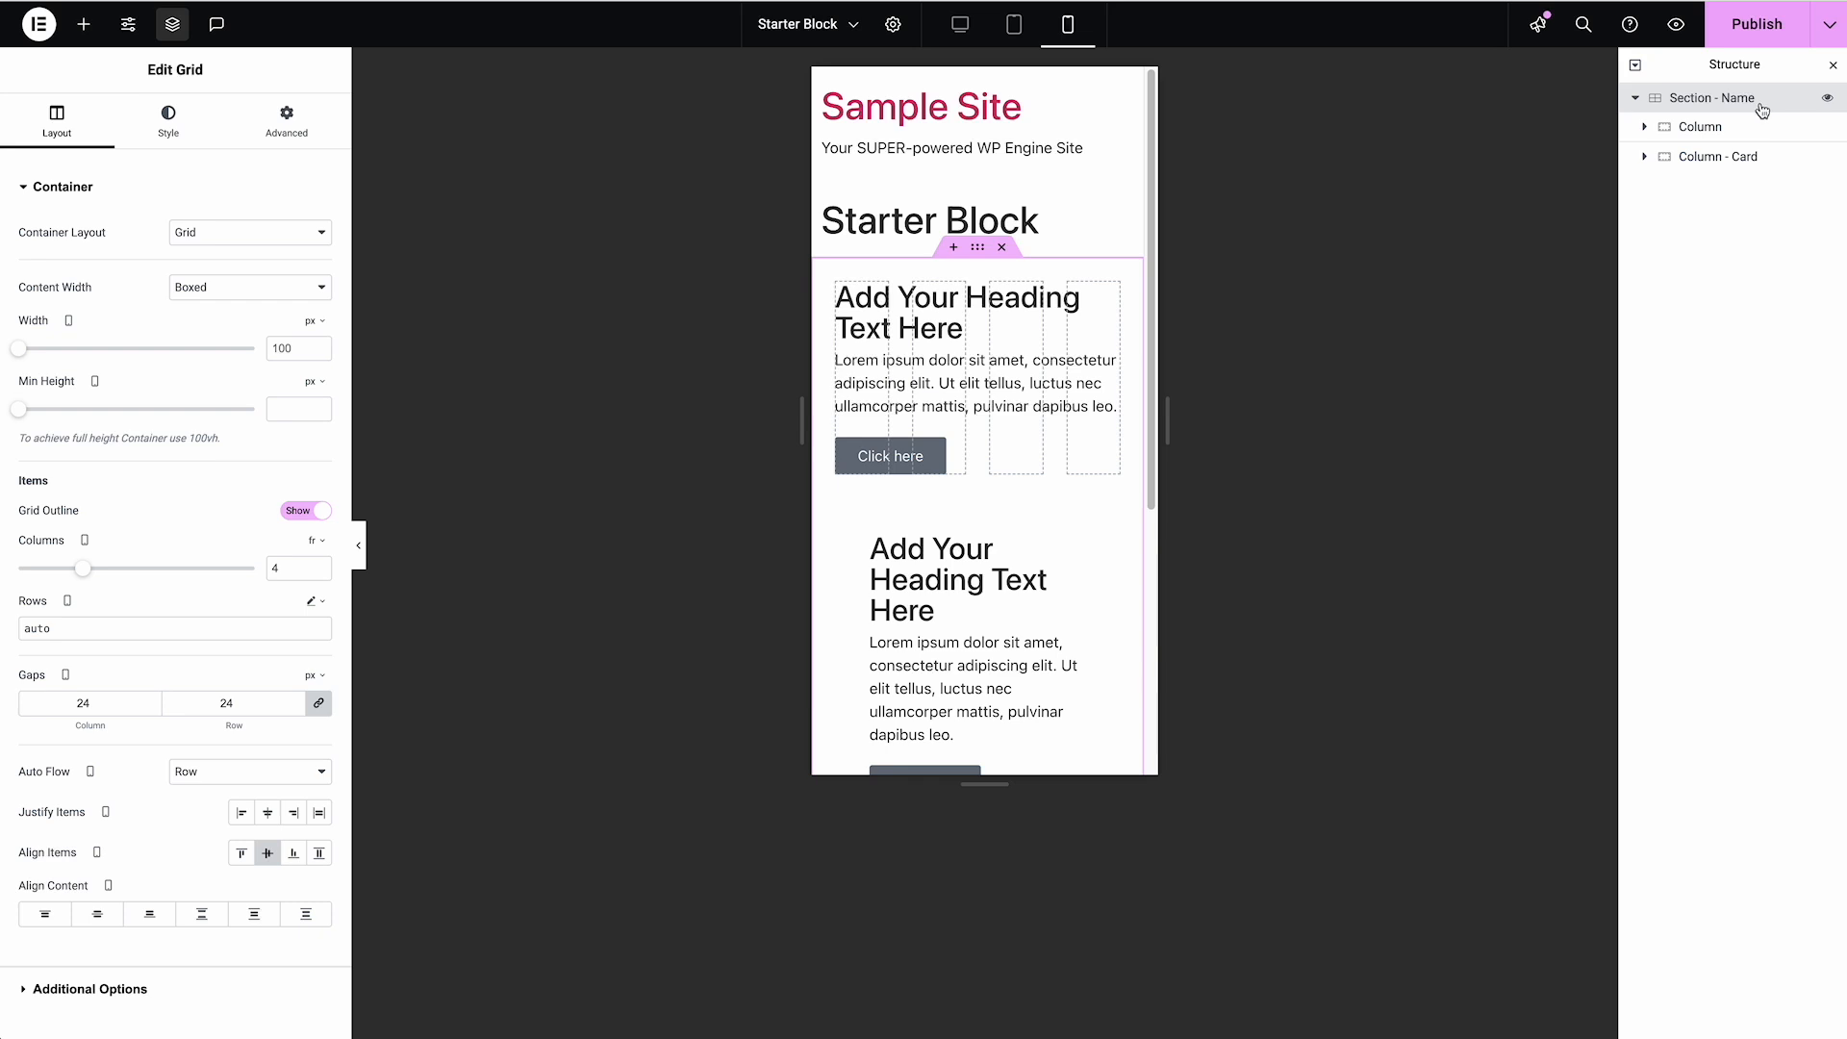
# Check the Grid and Column settings in the tablet view, return to the desktop view, and publish the page
pyautogui.click(1013, 35)
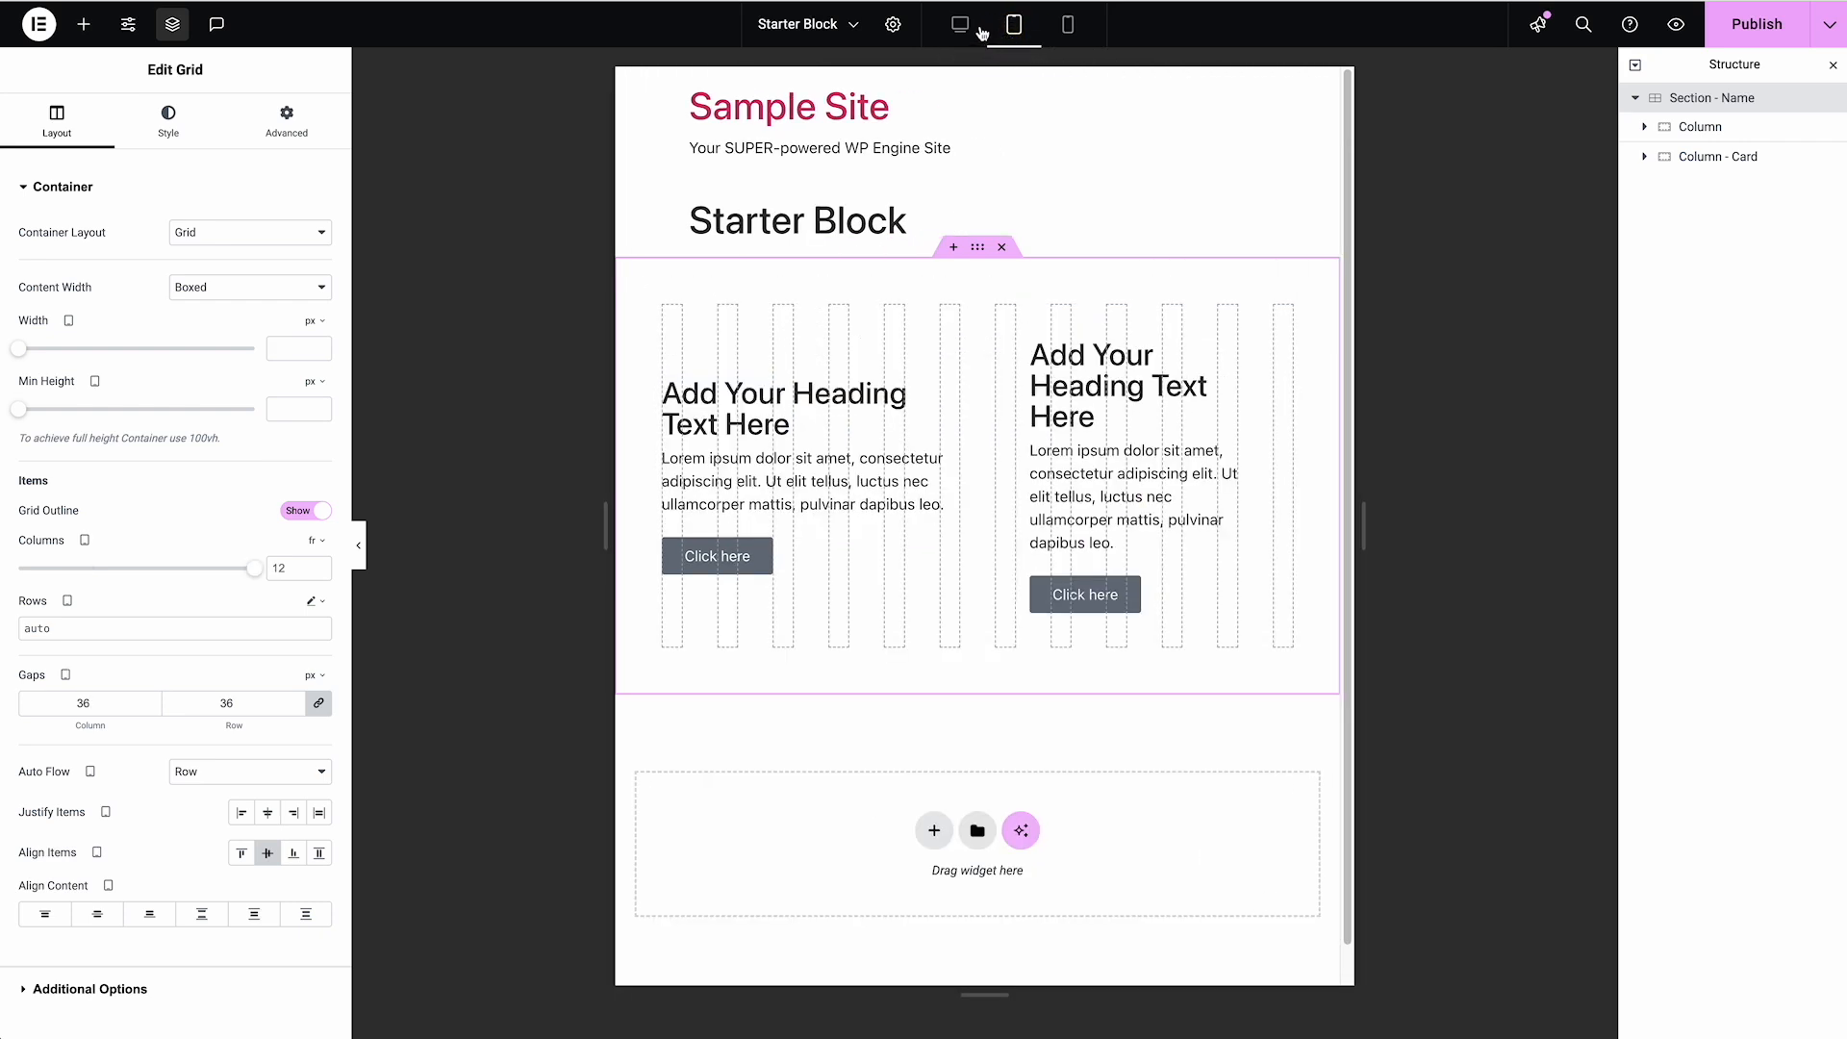
pyautogui.click(1693, 126)
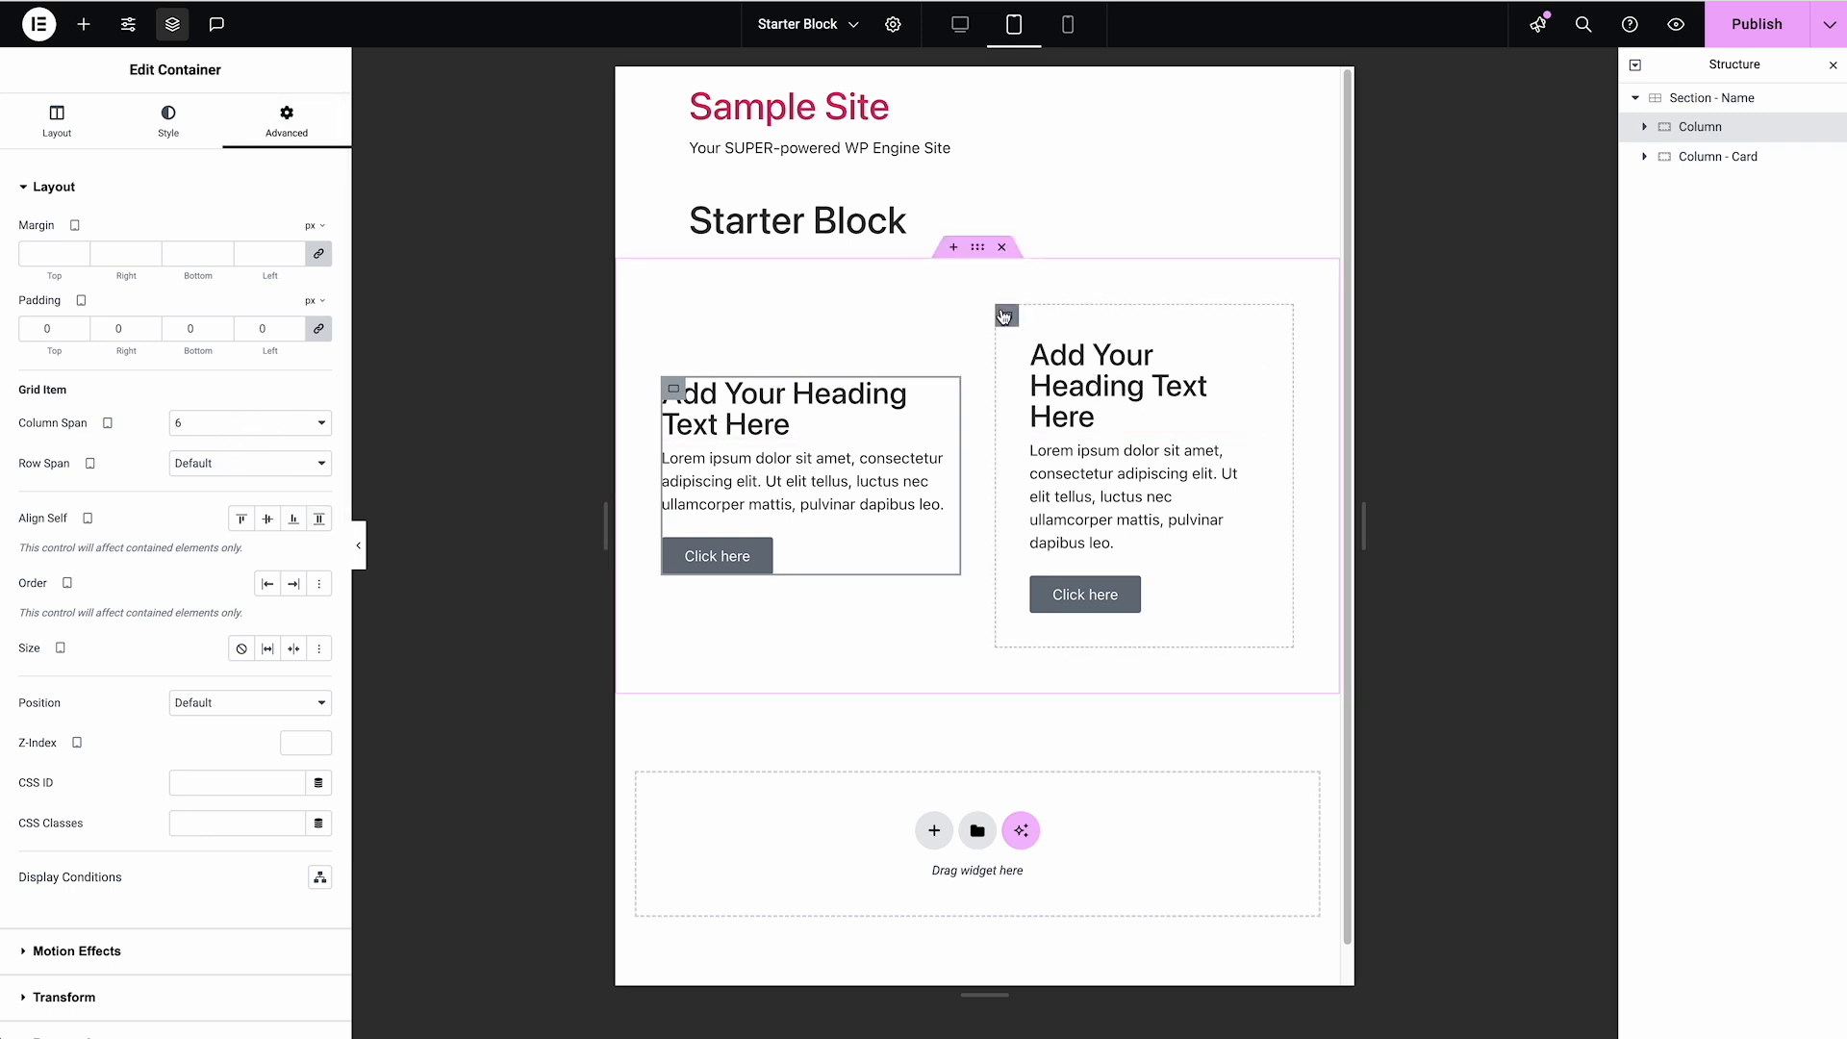
pyautogui.click(1732, 96)
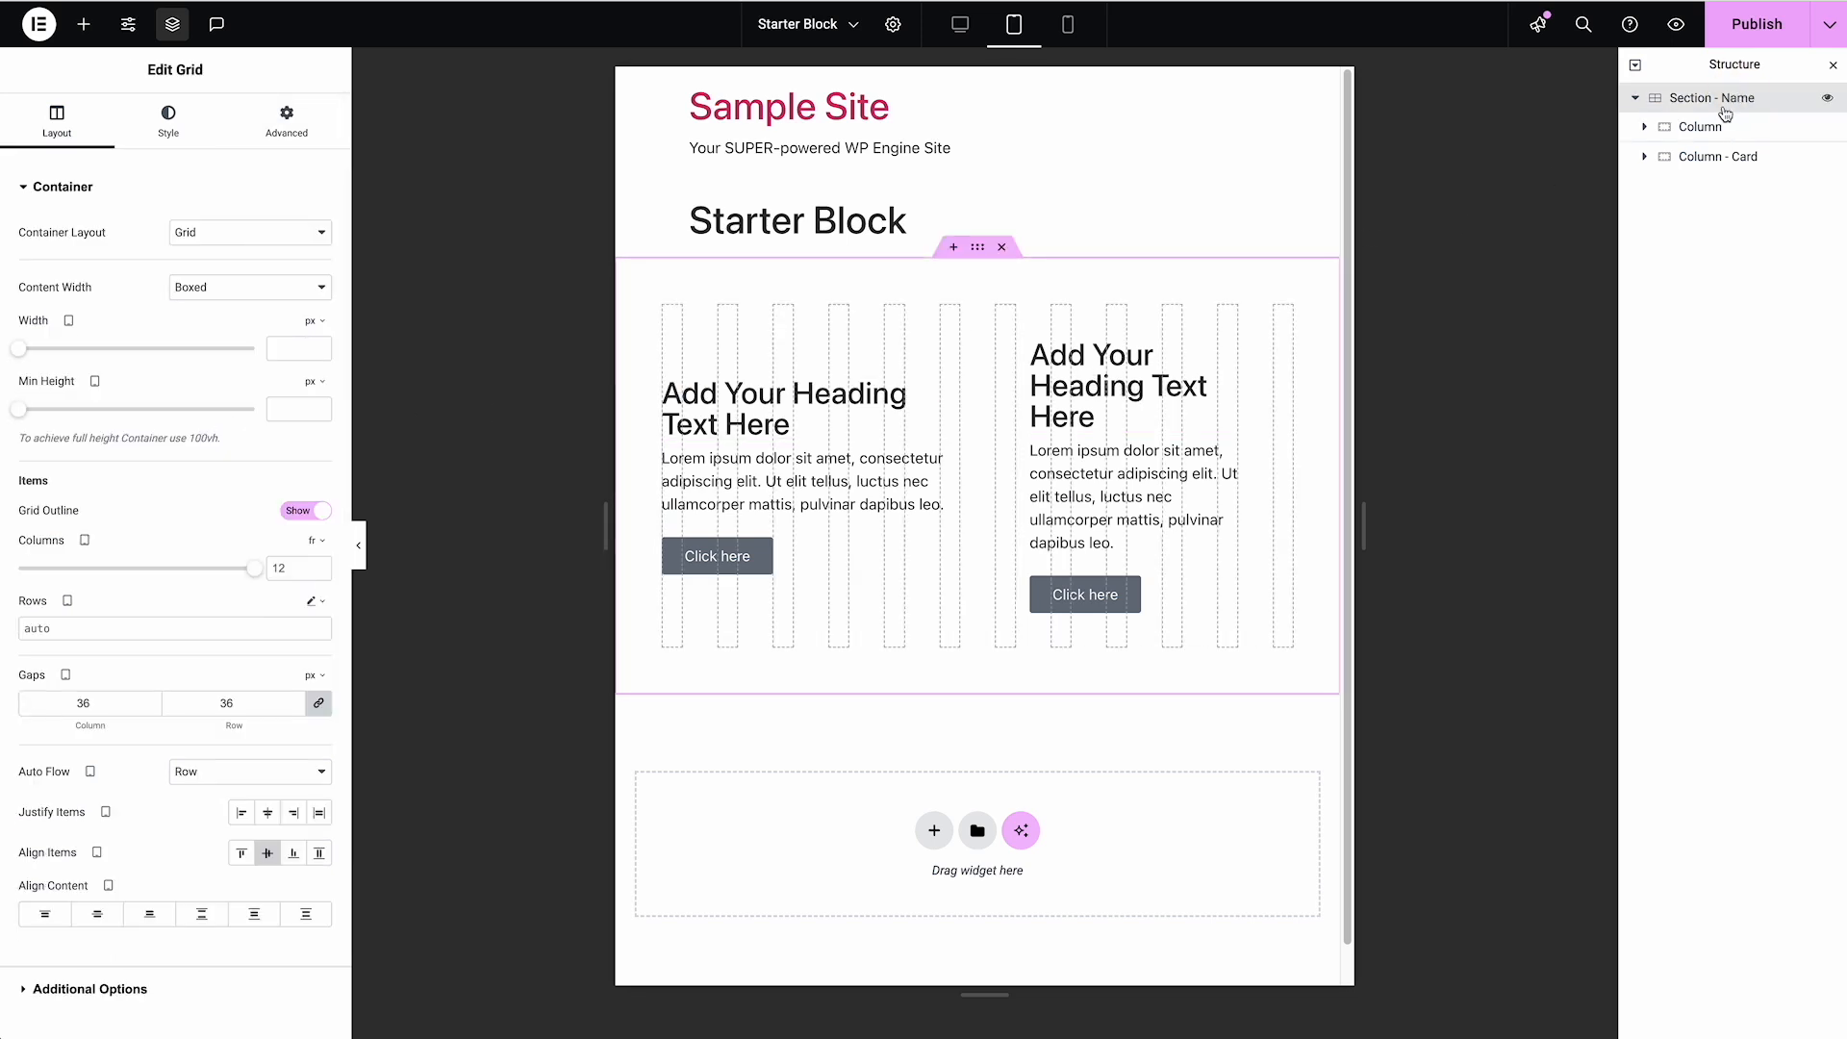
pyautogui.click(960, 26)
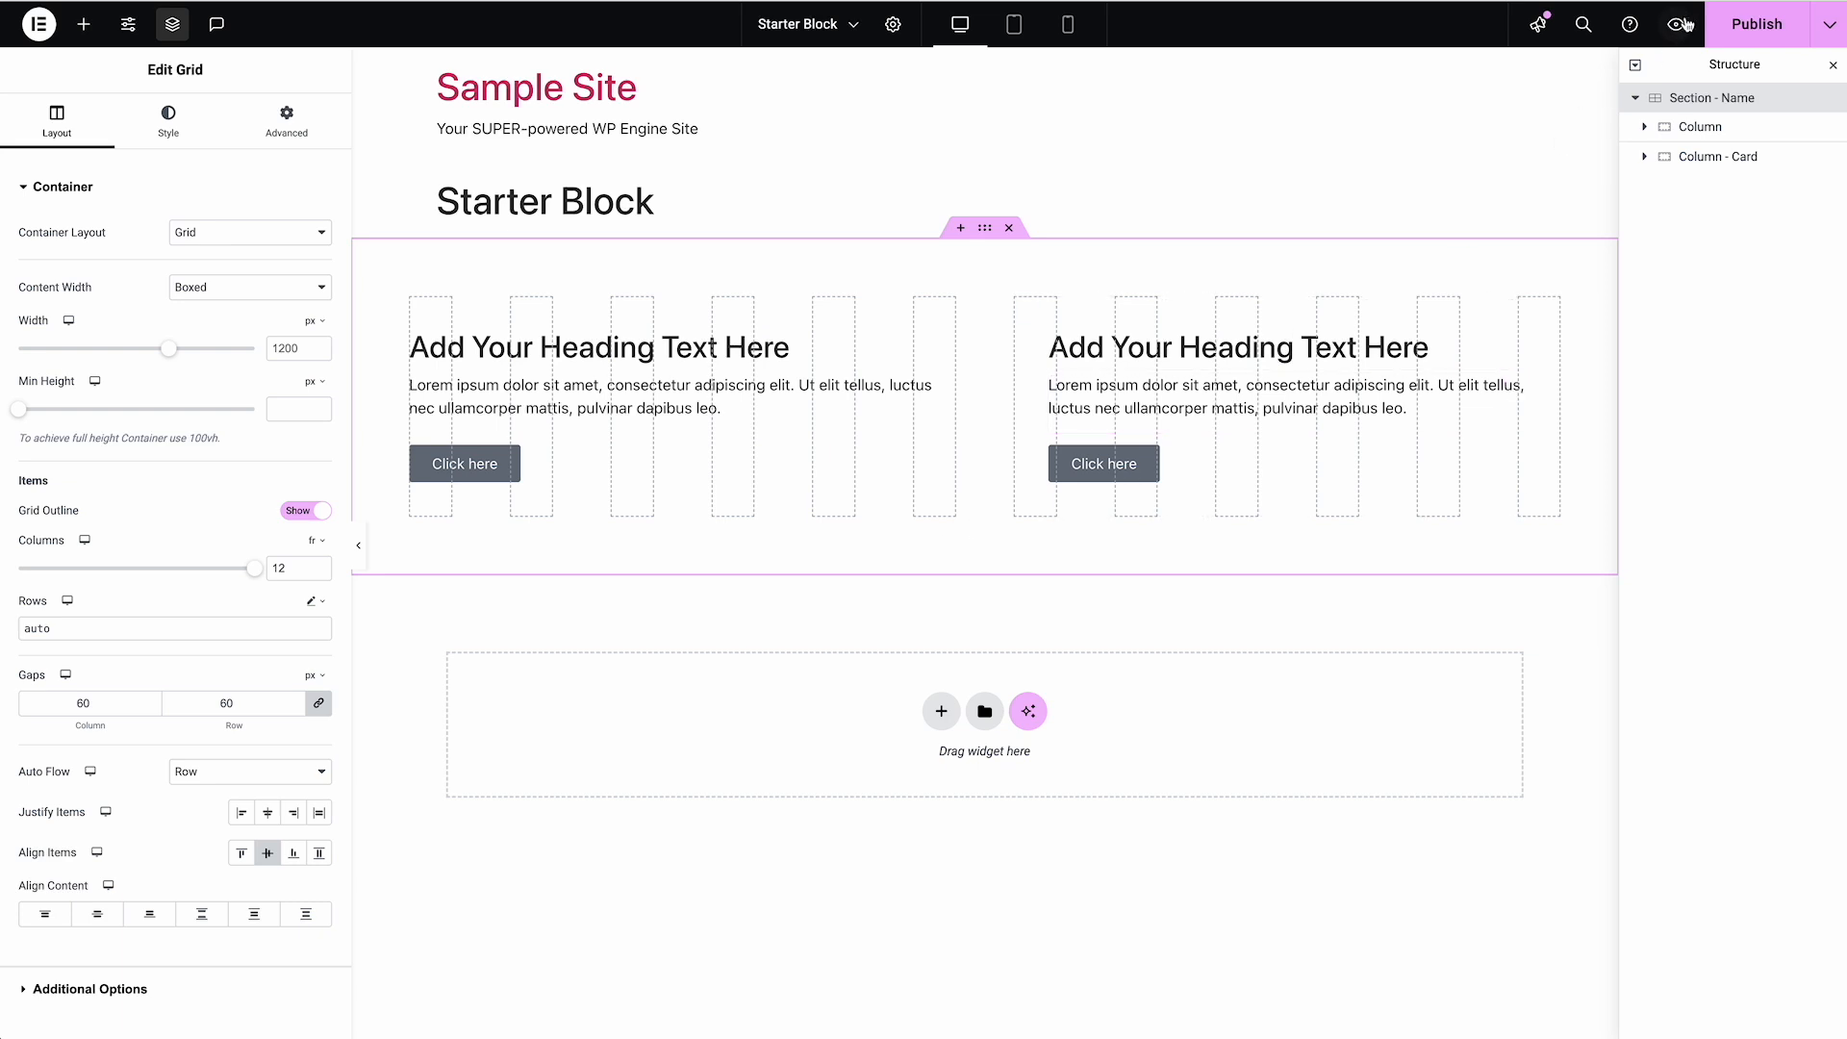
pyautogui.click(1732, 27)
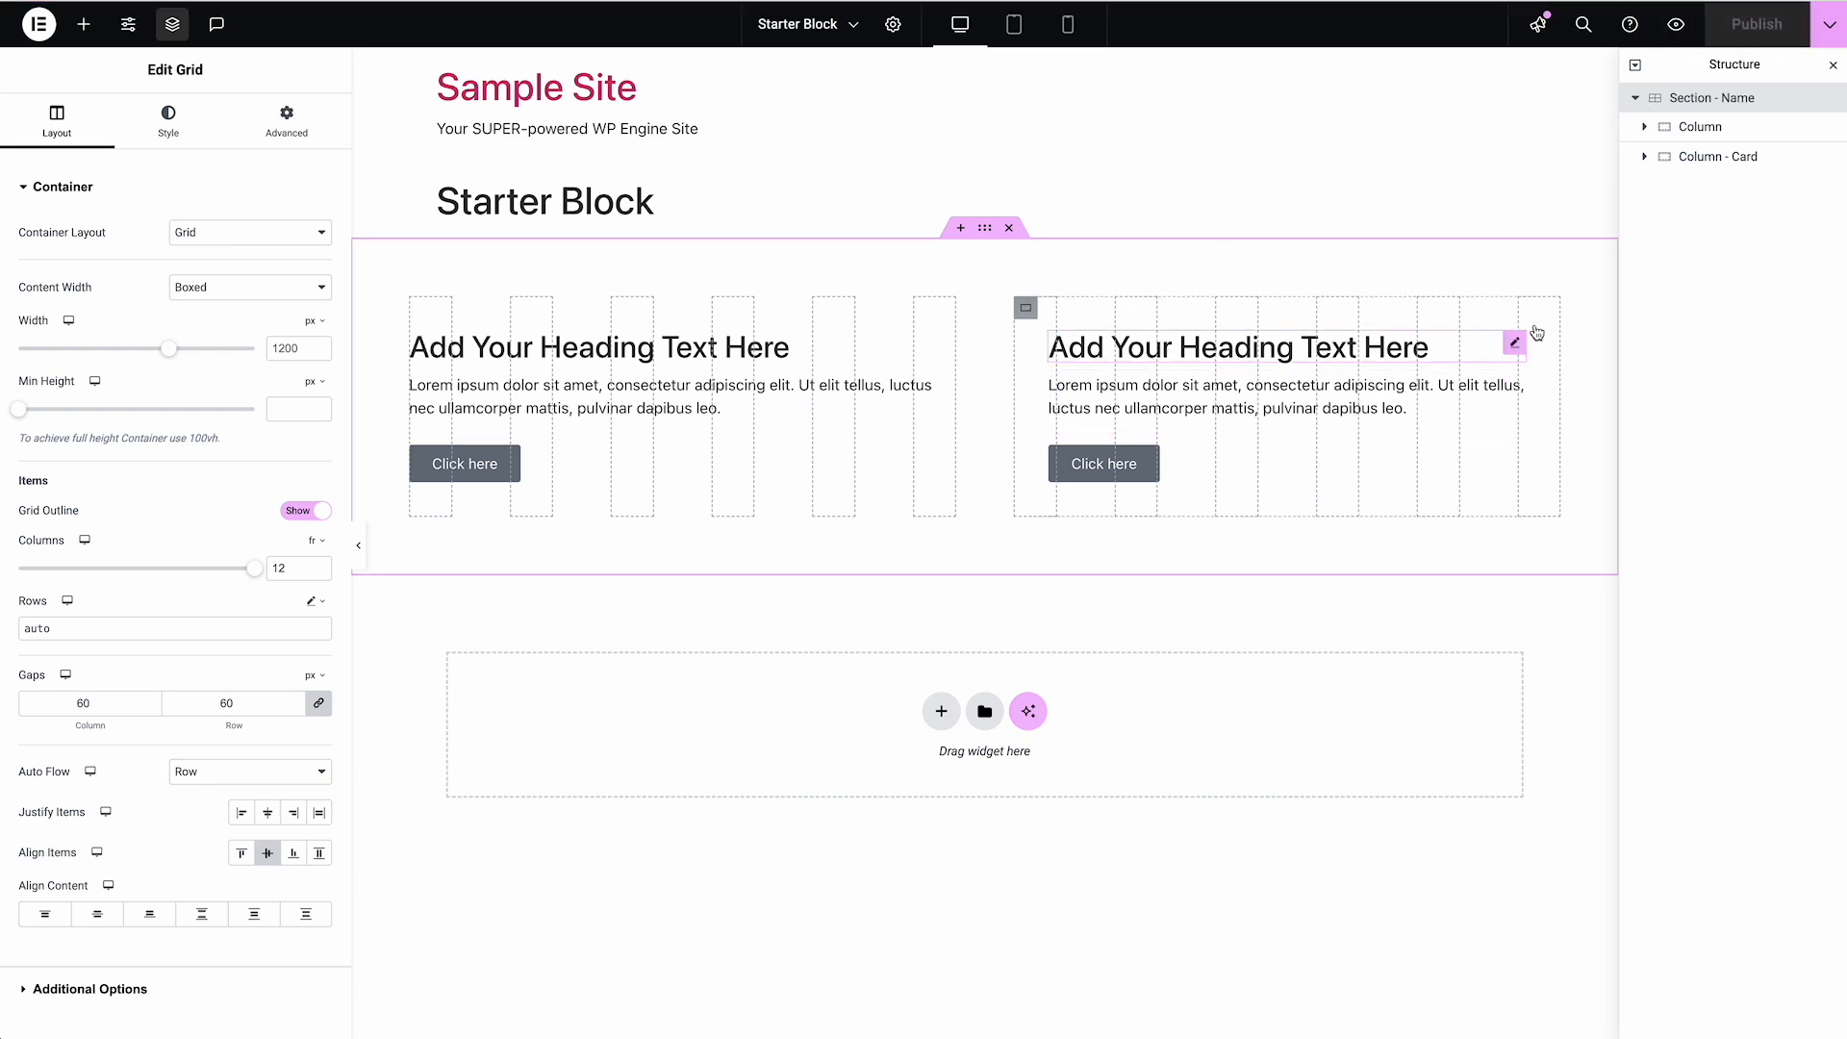
# Copy "Section - Name" and paste the copy inside the same section, below "Column - Card"
pyautogui.rightClick(1729, 108)
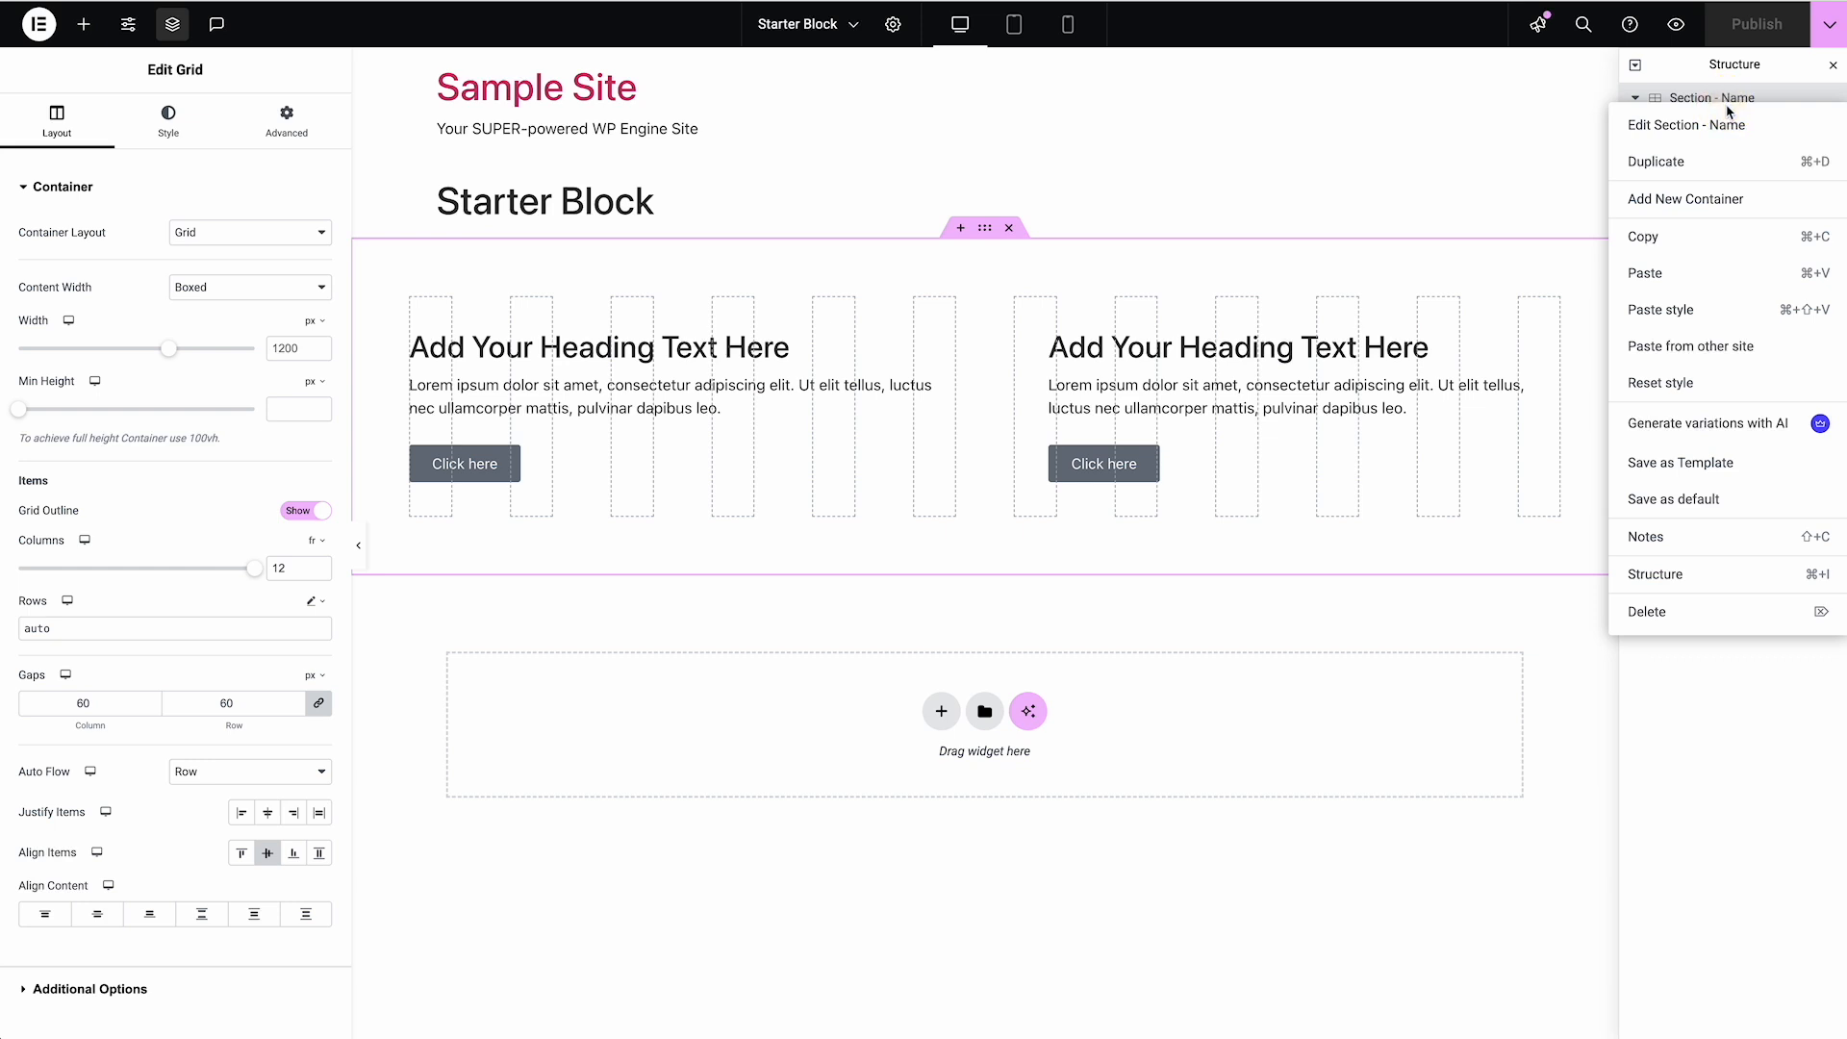
pyautogui.click(1697, 237)
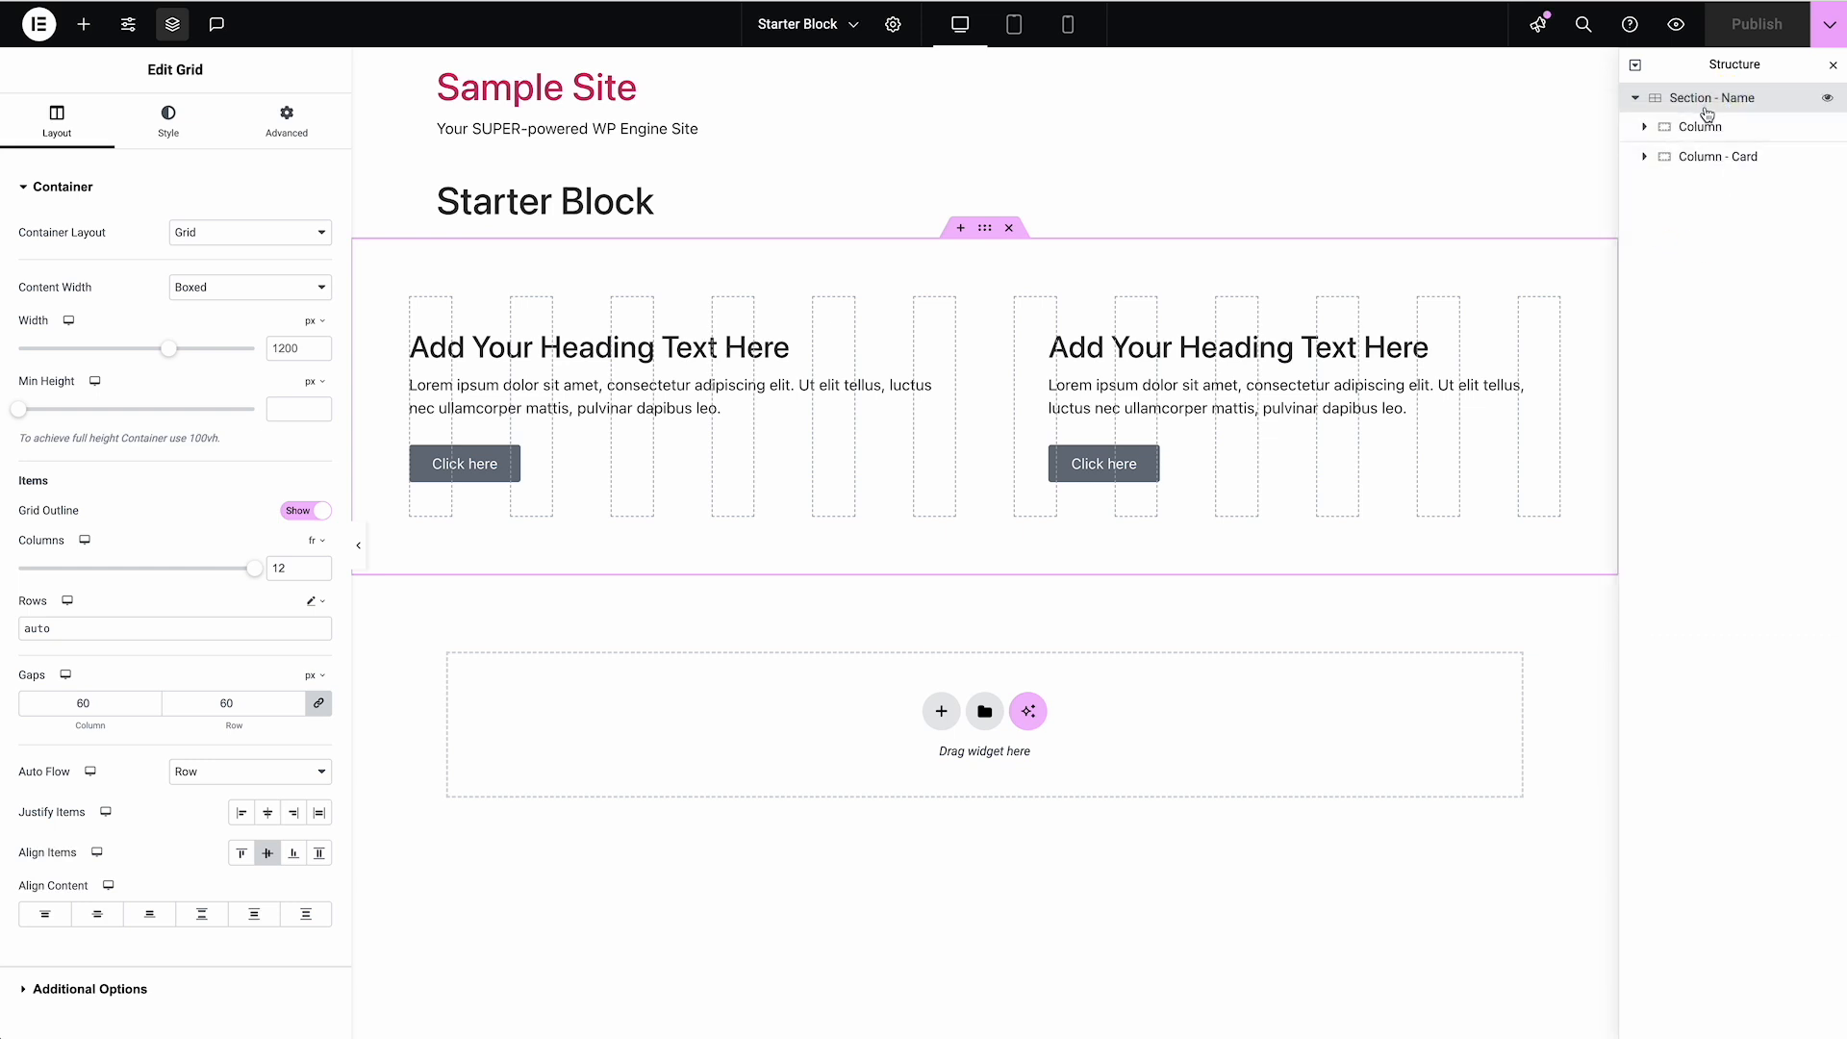
pyautogui.rightClick(1709, 114)
pyautogui.click(1701, 275)
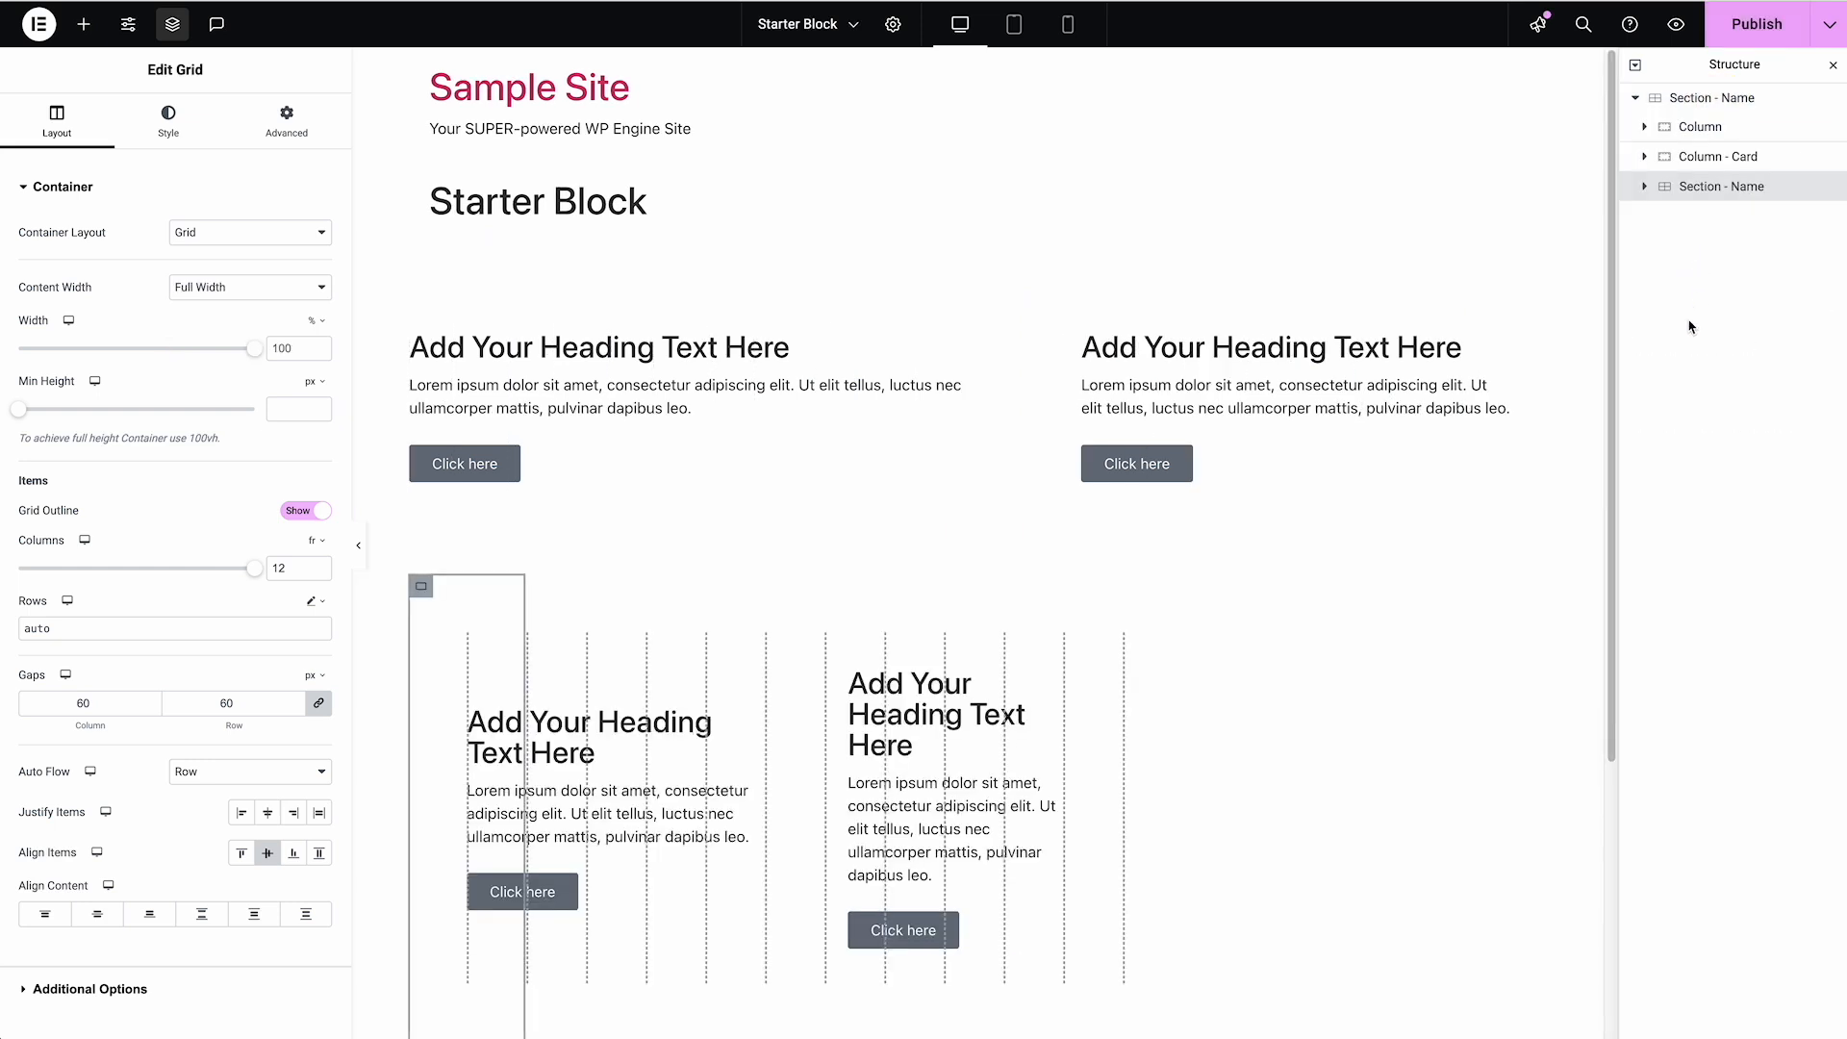
# Rename the nested "Section - Name" as "Row" and set its HTML Tag to Default
pyautogui.doubleClick(1708, 186)
pyautogui.write('Row')
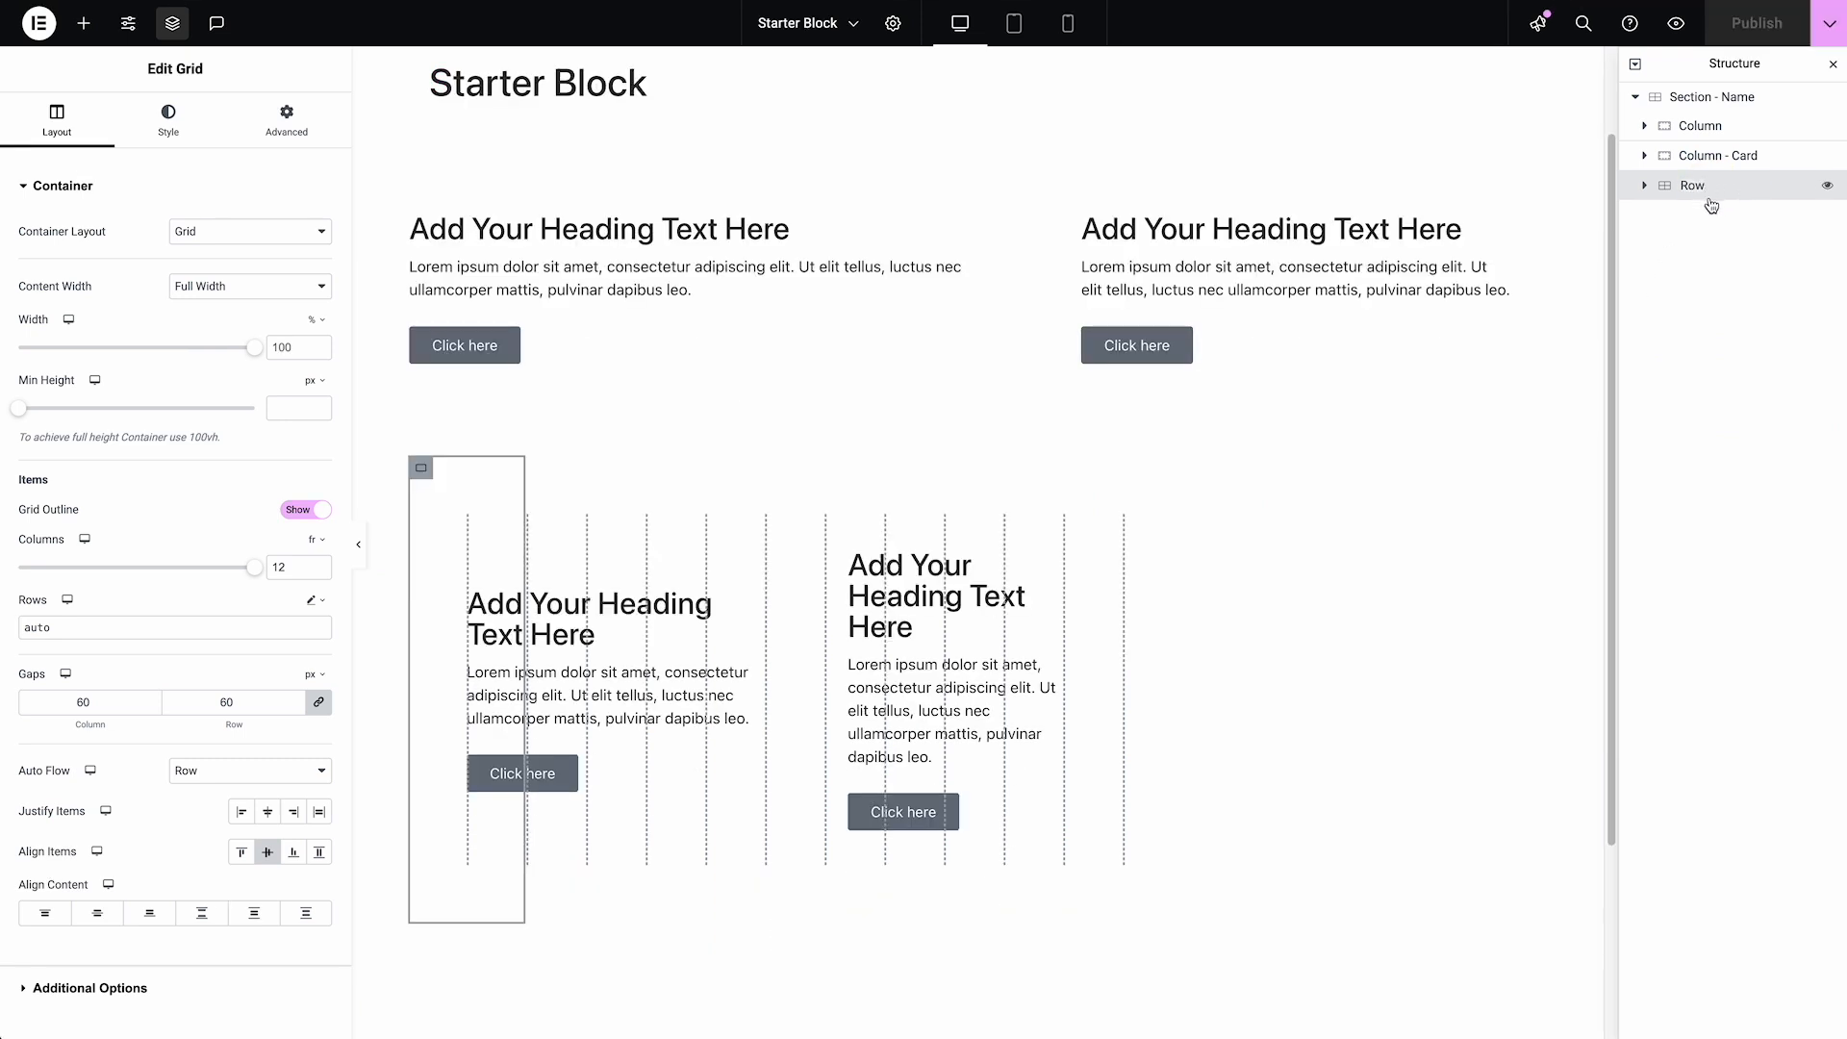
pyautogui.scroll(-2, 116, 481)
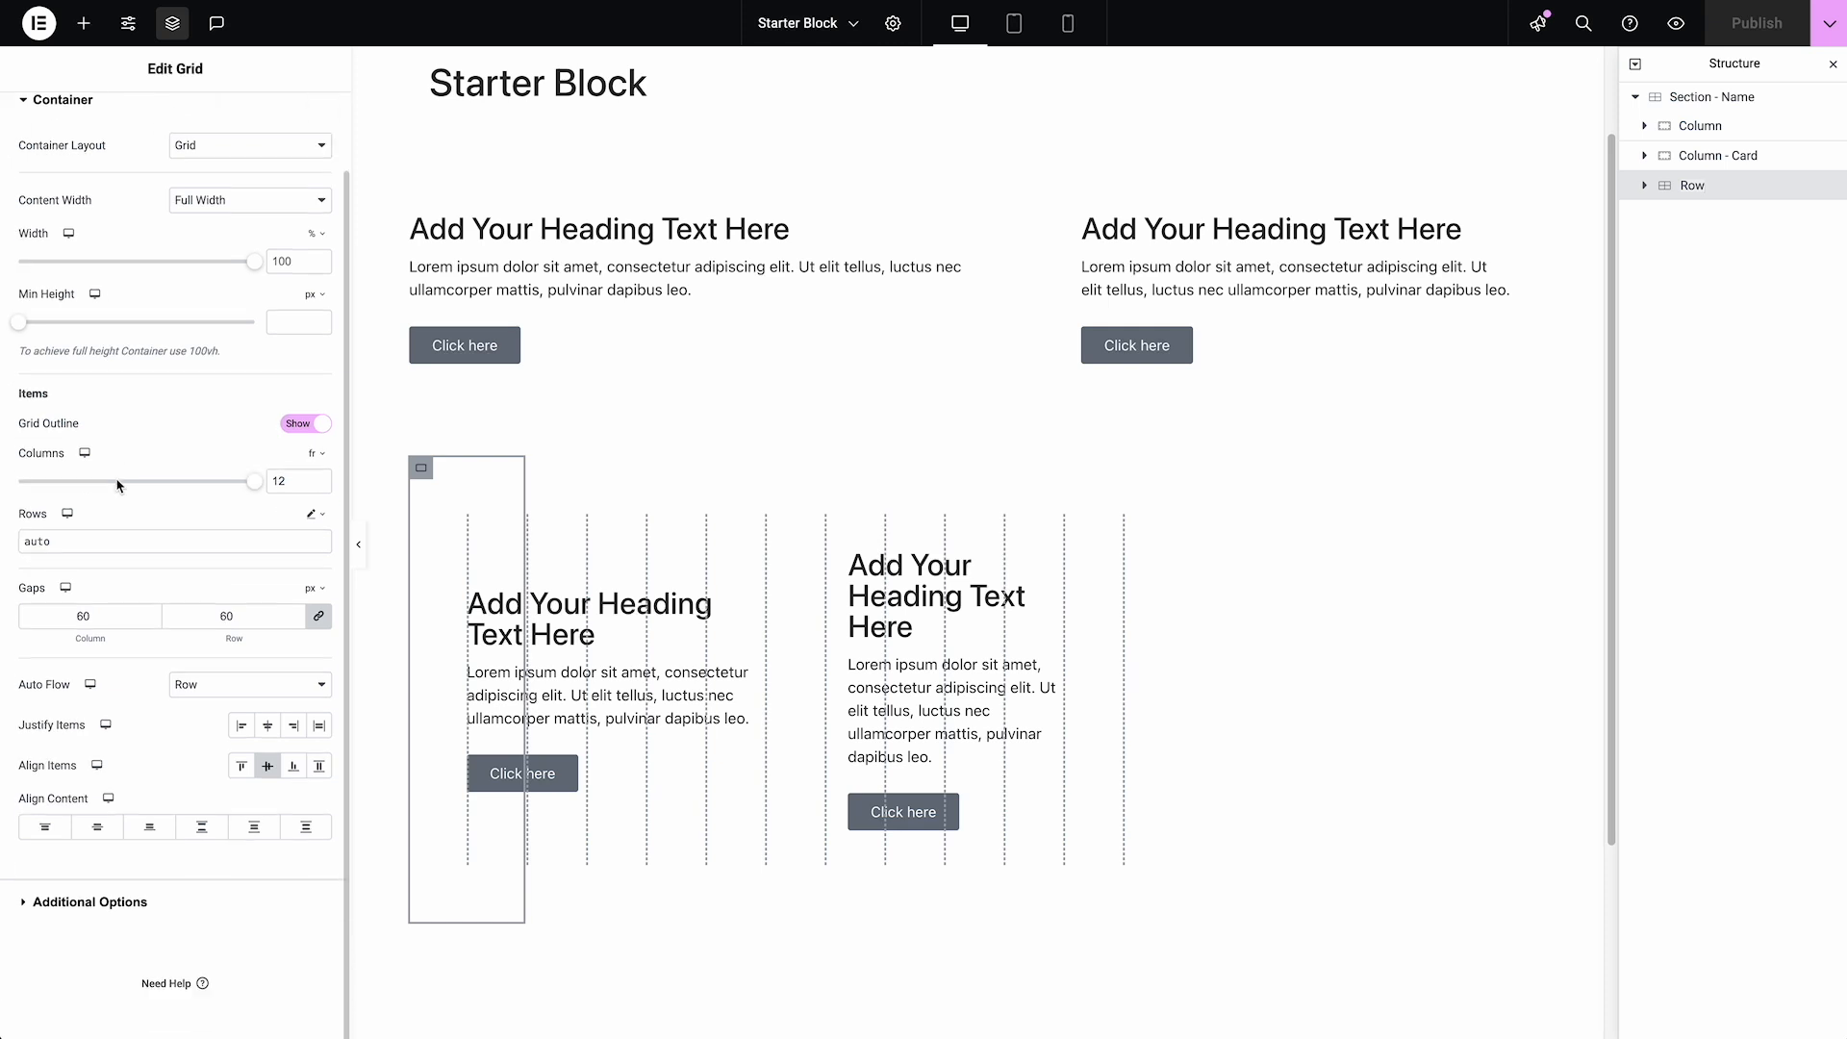
pyautogui.click(138, 901)
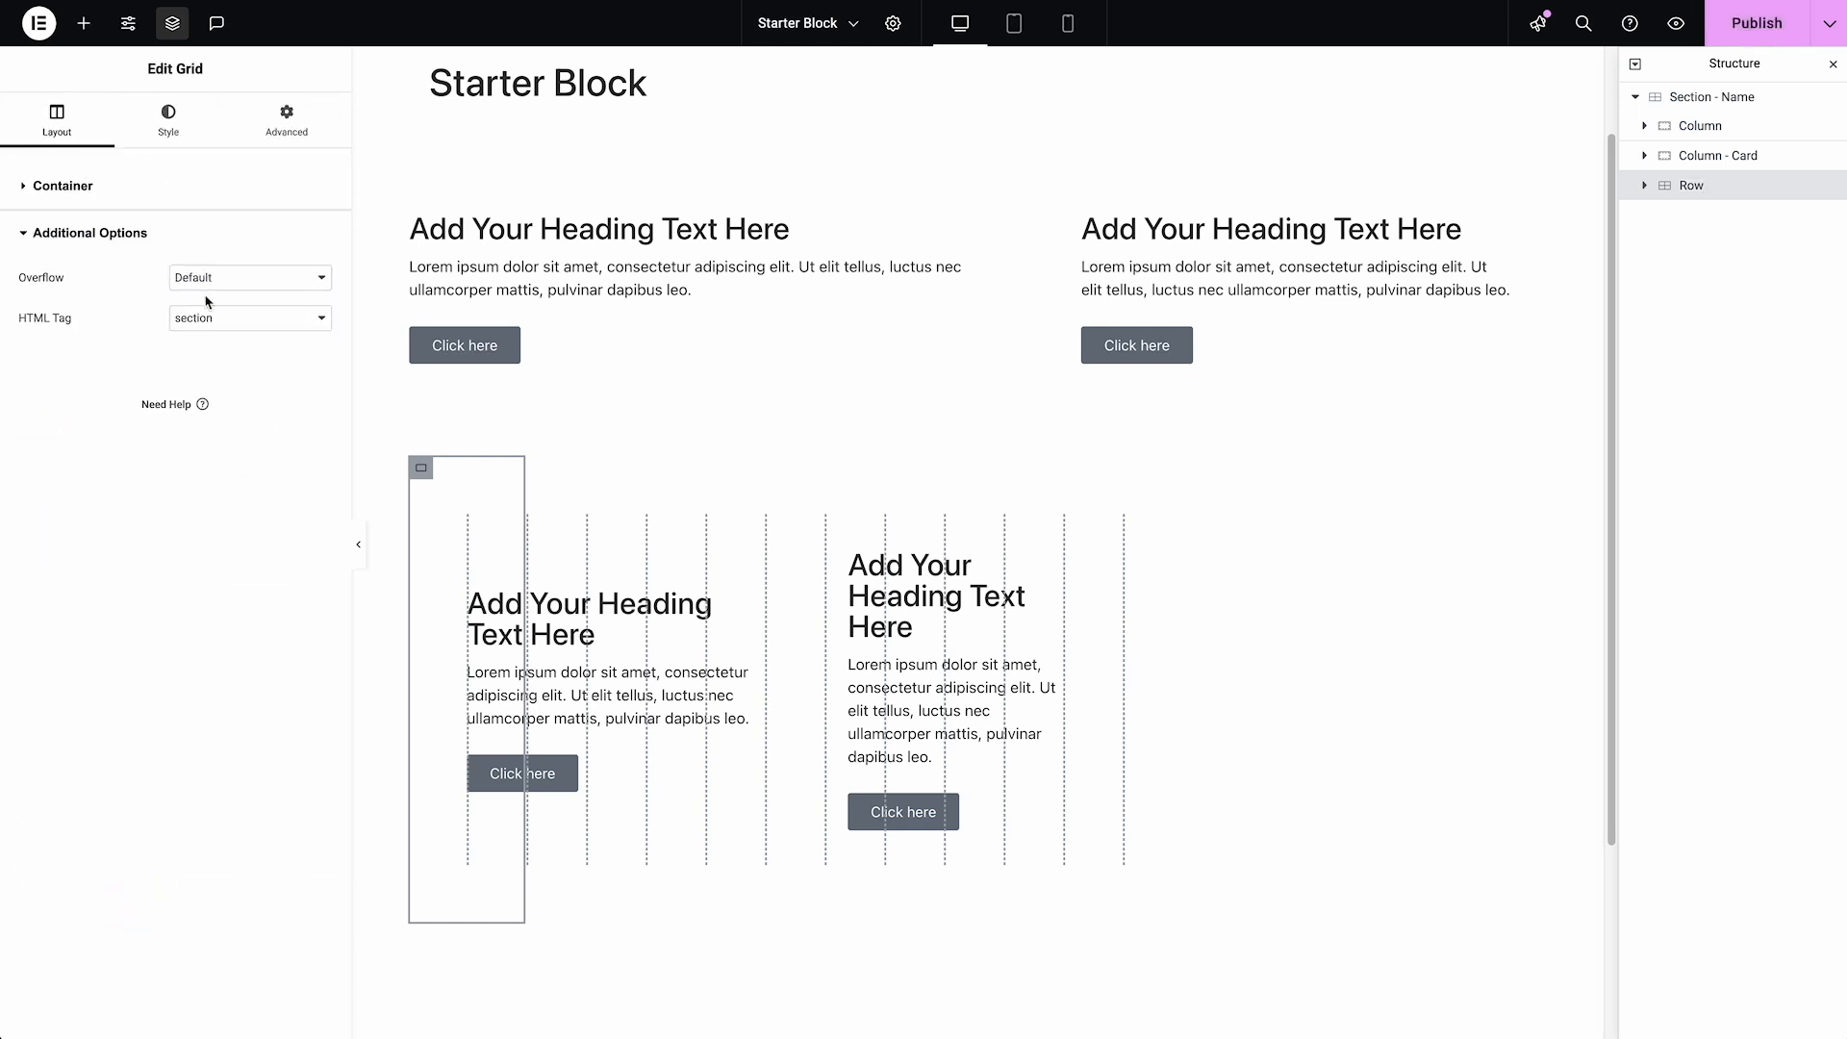
pyautogui.click(221, 320)
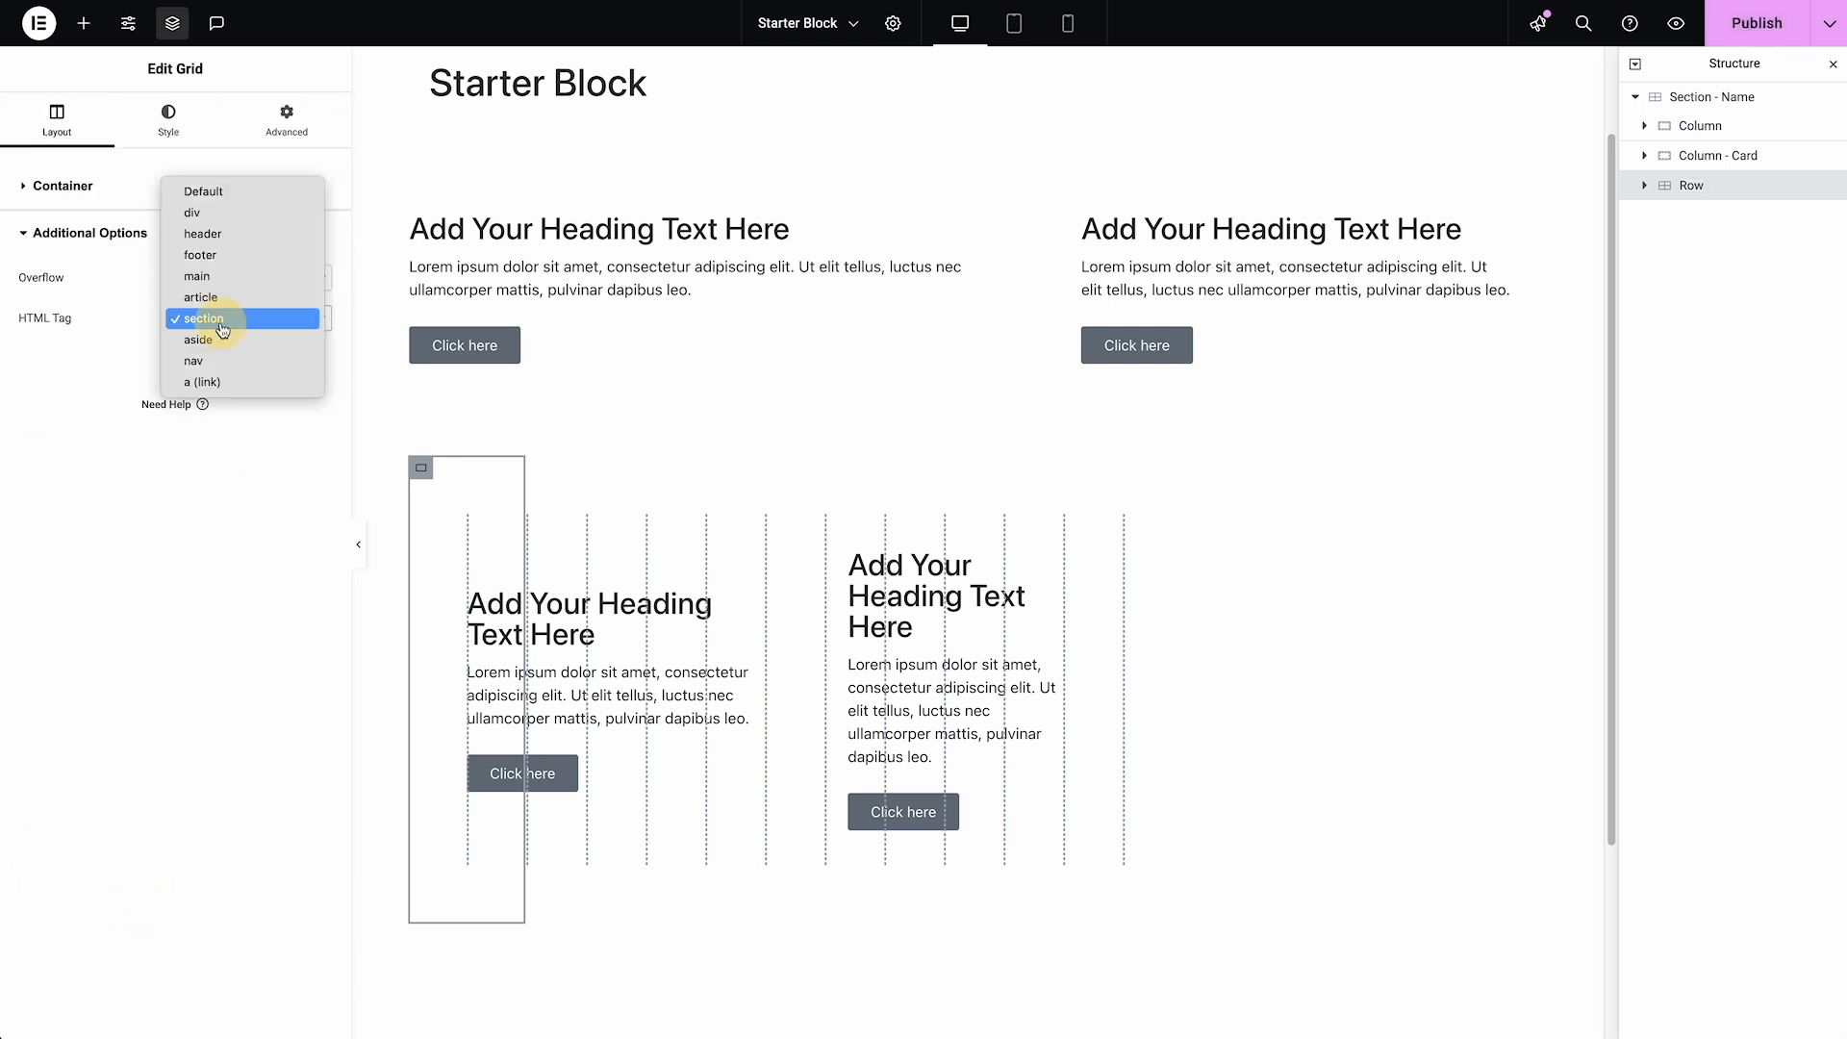
pyautogui.click(248, 215)
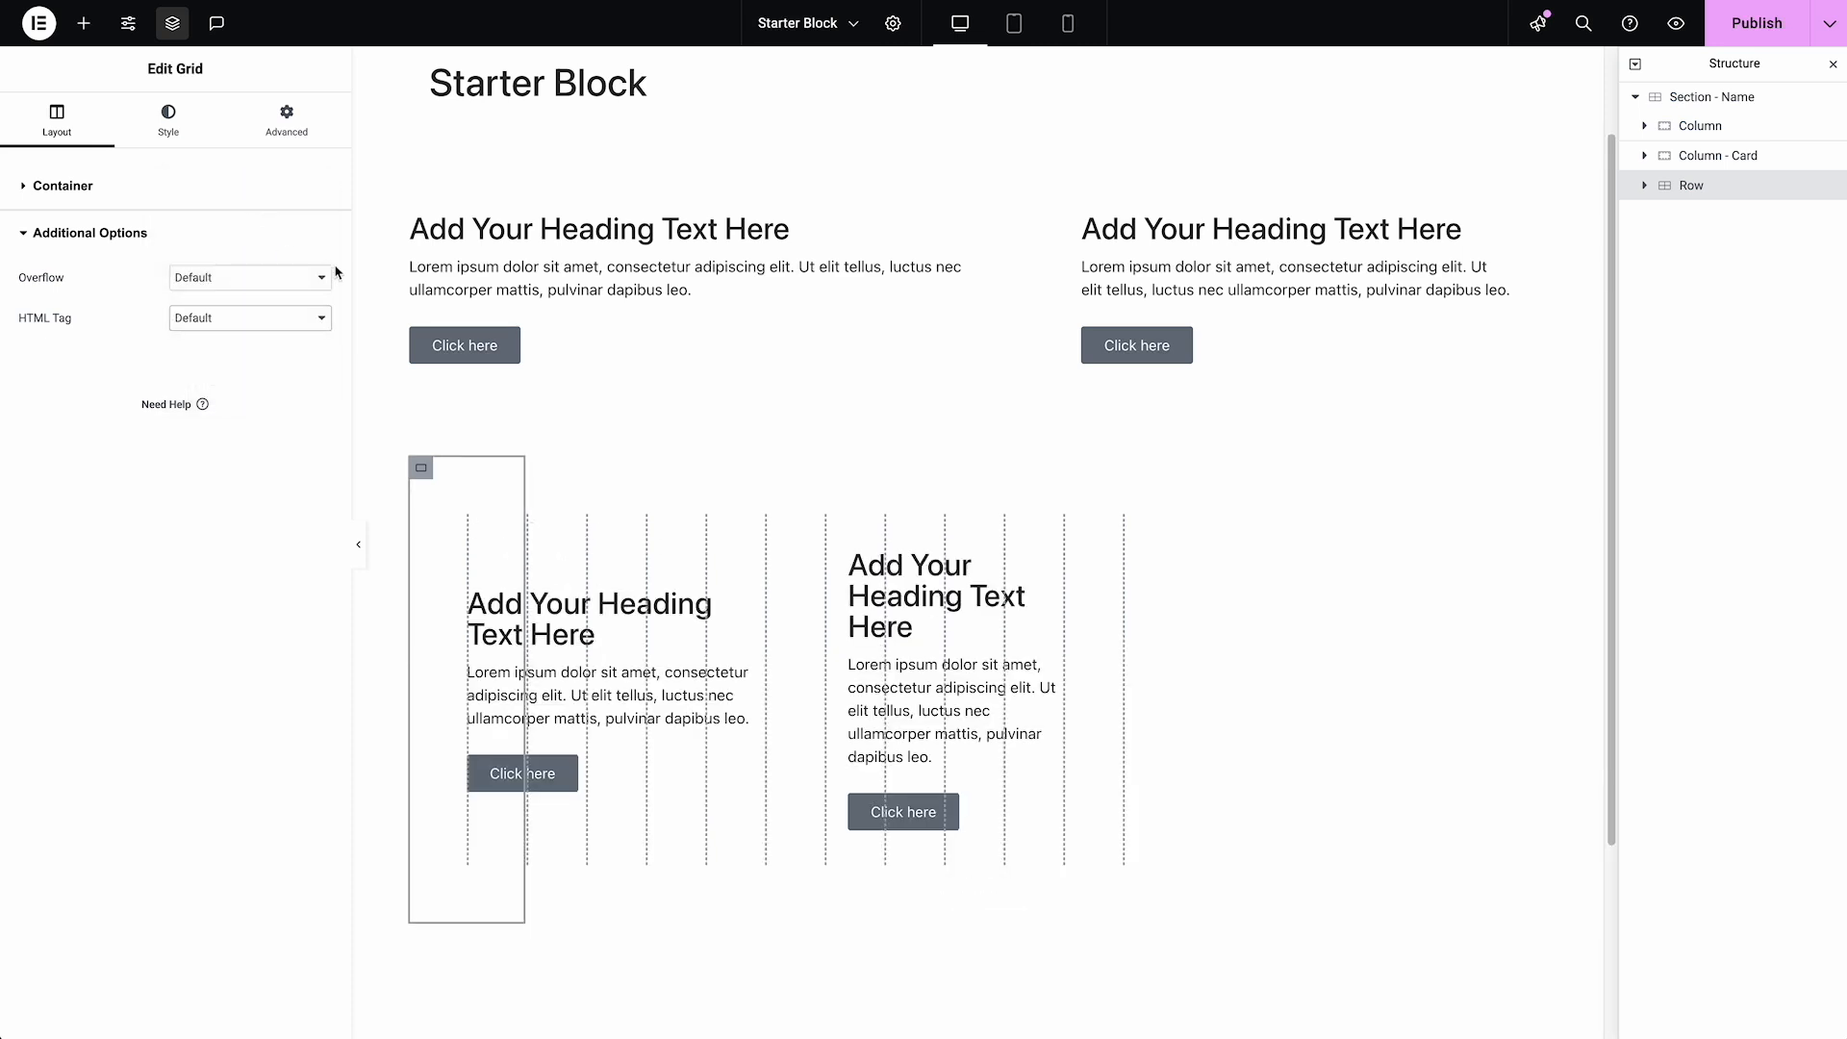
# Set the Row's Column Span to 12 for the desktop view
pyautogui.click(287, 123)
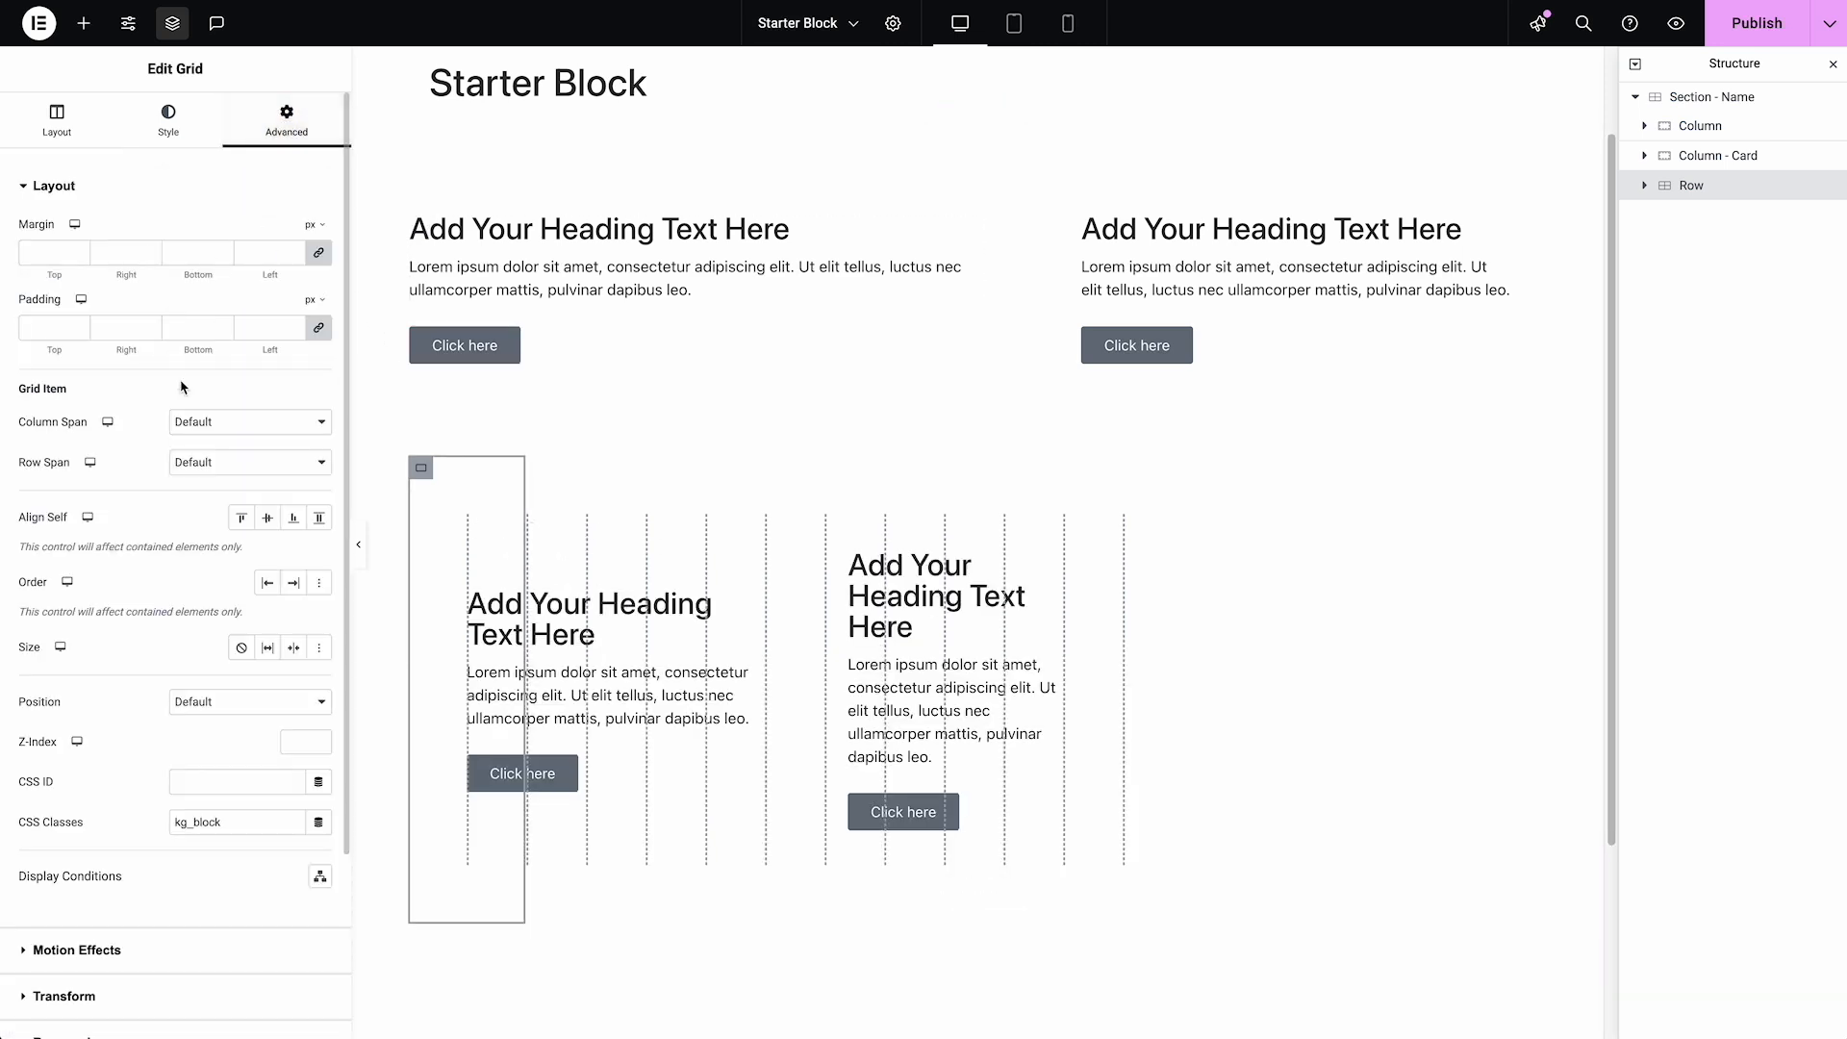
pyautogui.click(198, 423)
pyautogui.click(201, 403)
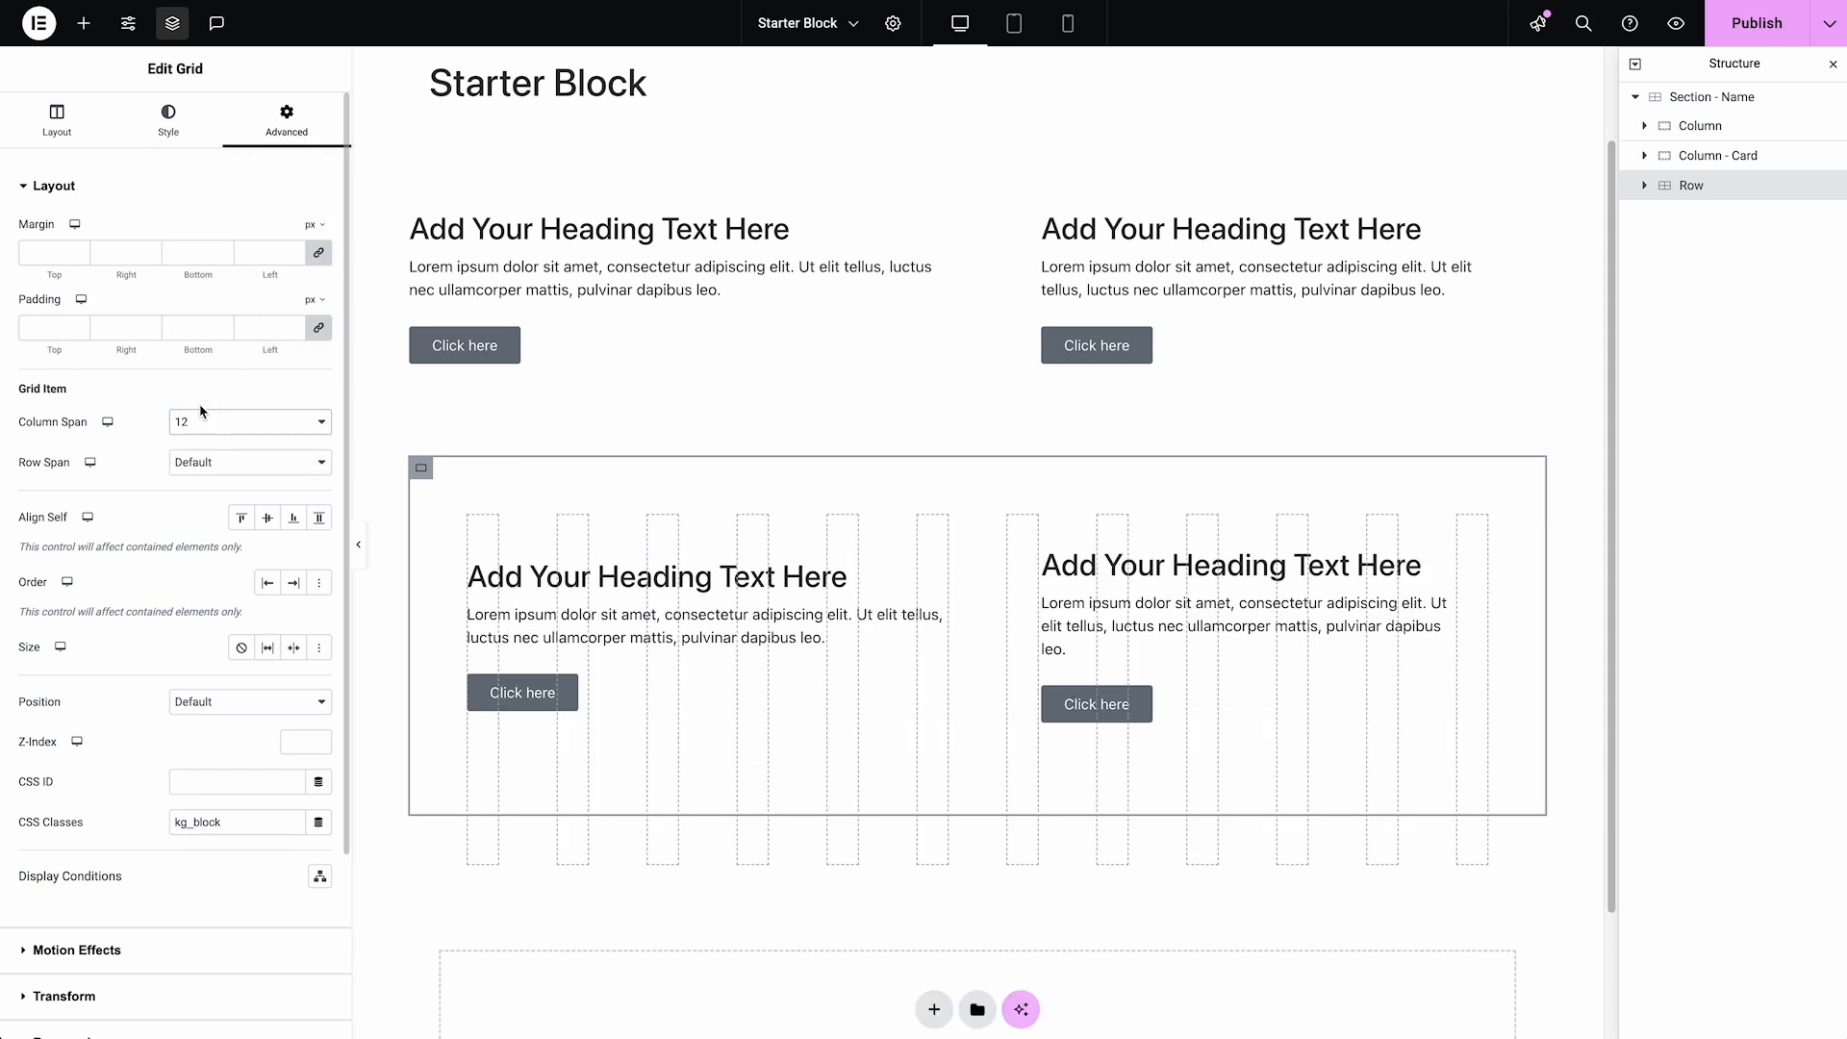
# Set the Row's Column Span to 4 for the mobile view
pyautogui.click(1068, 23)
pyautogui.scroll(-3, 1015, 255)
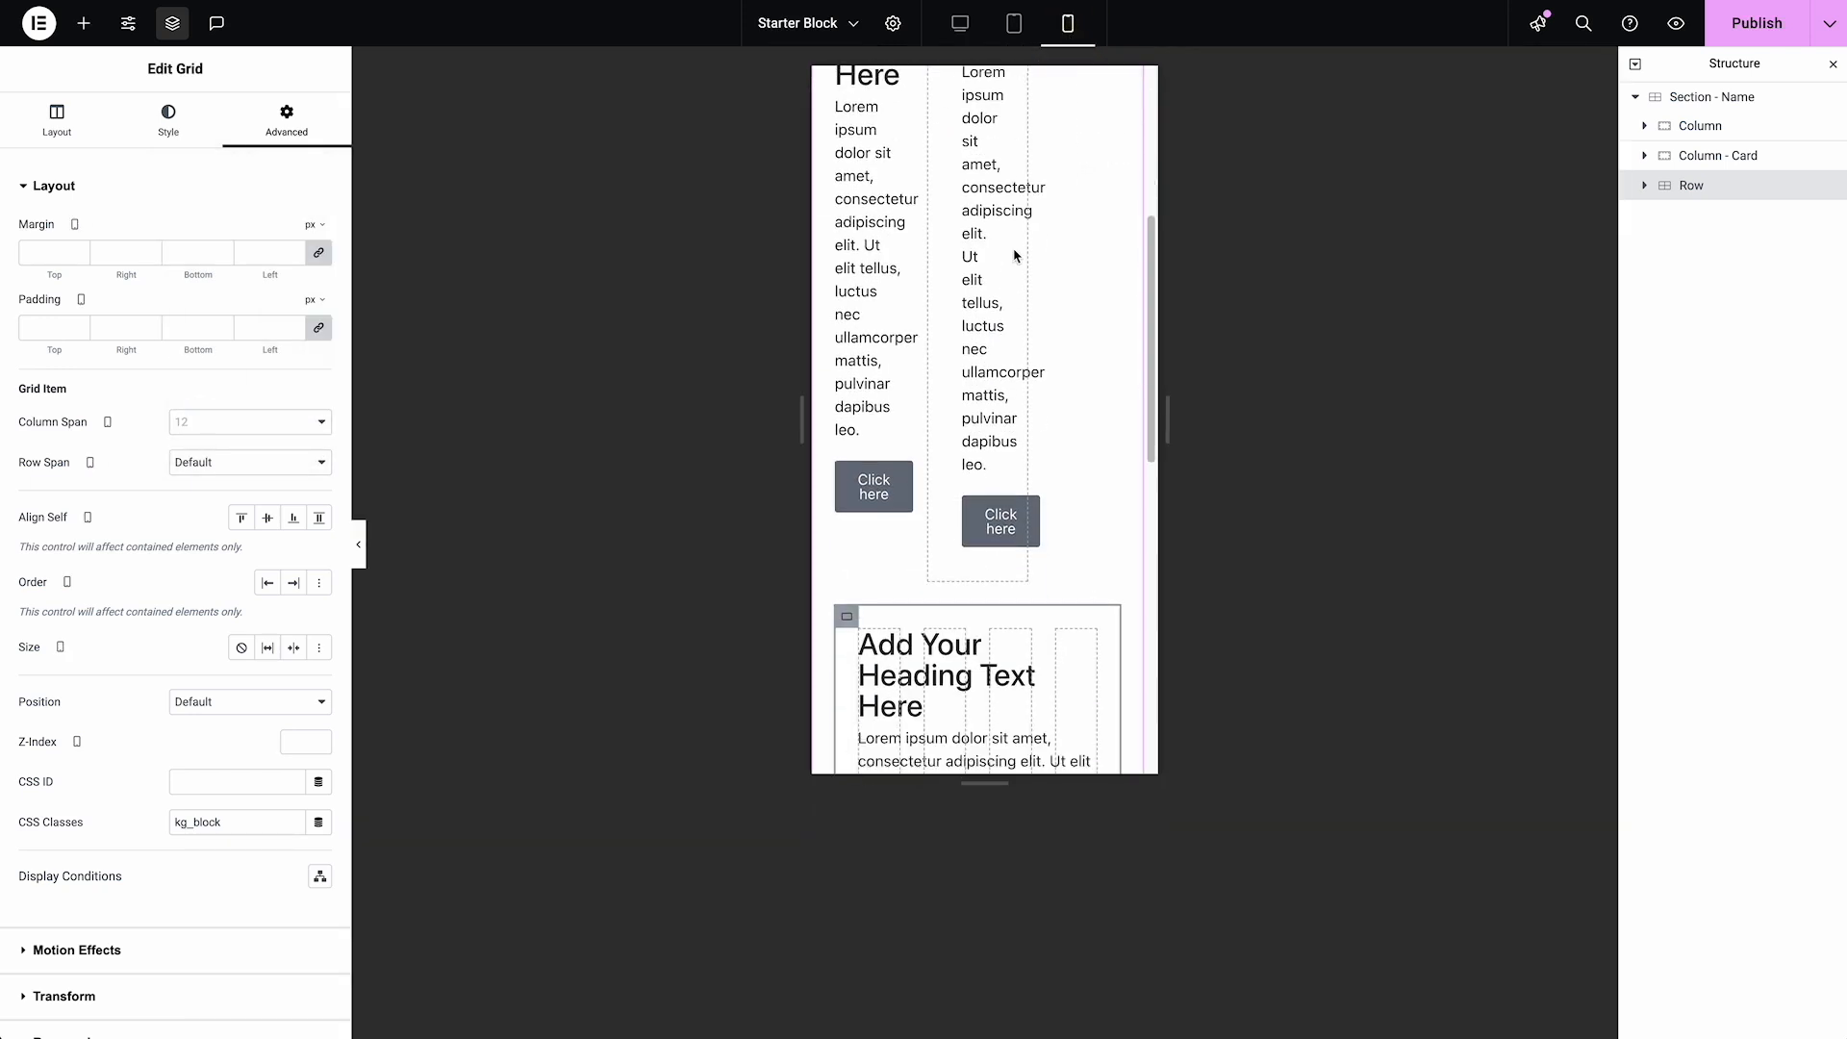
pyautogui.scroll(-3, 1015, 255)
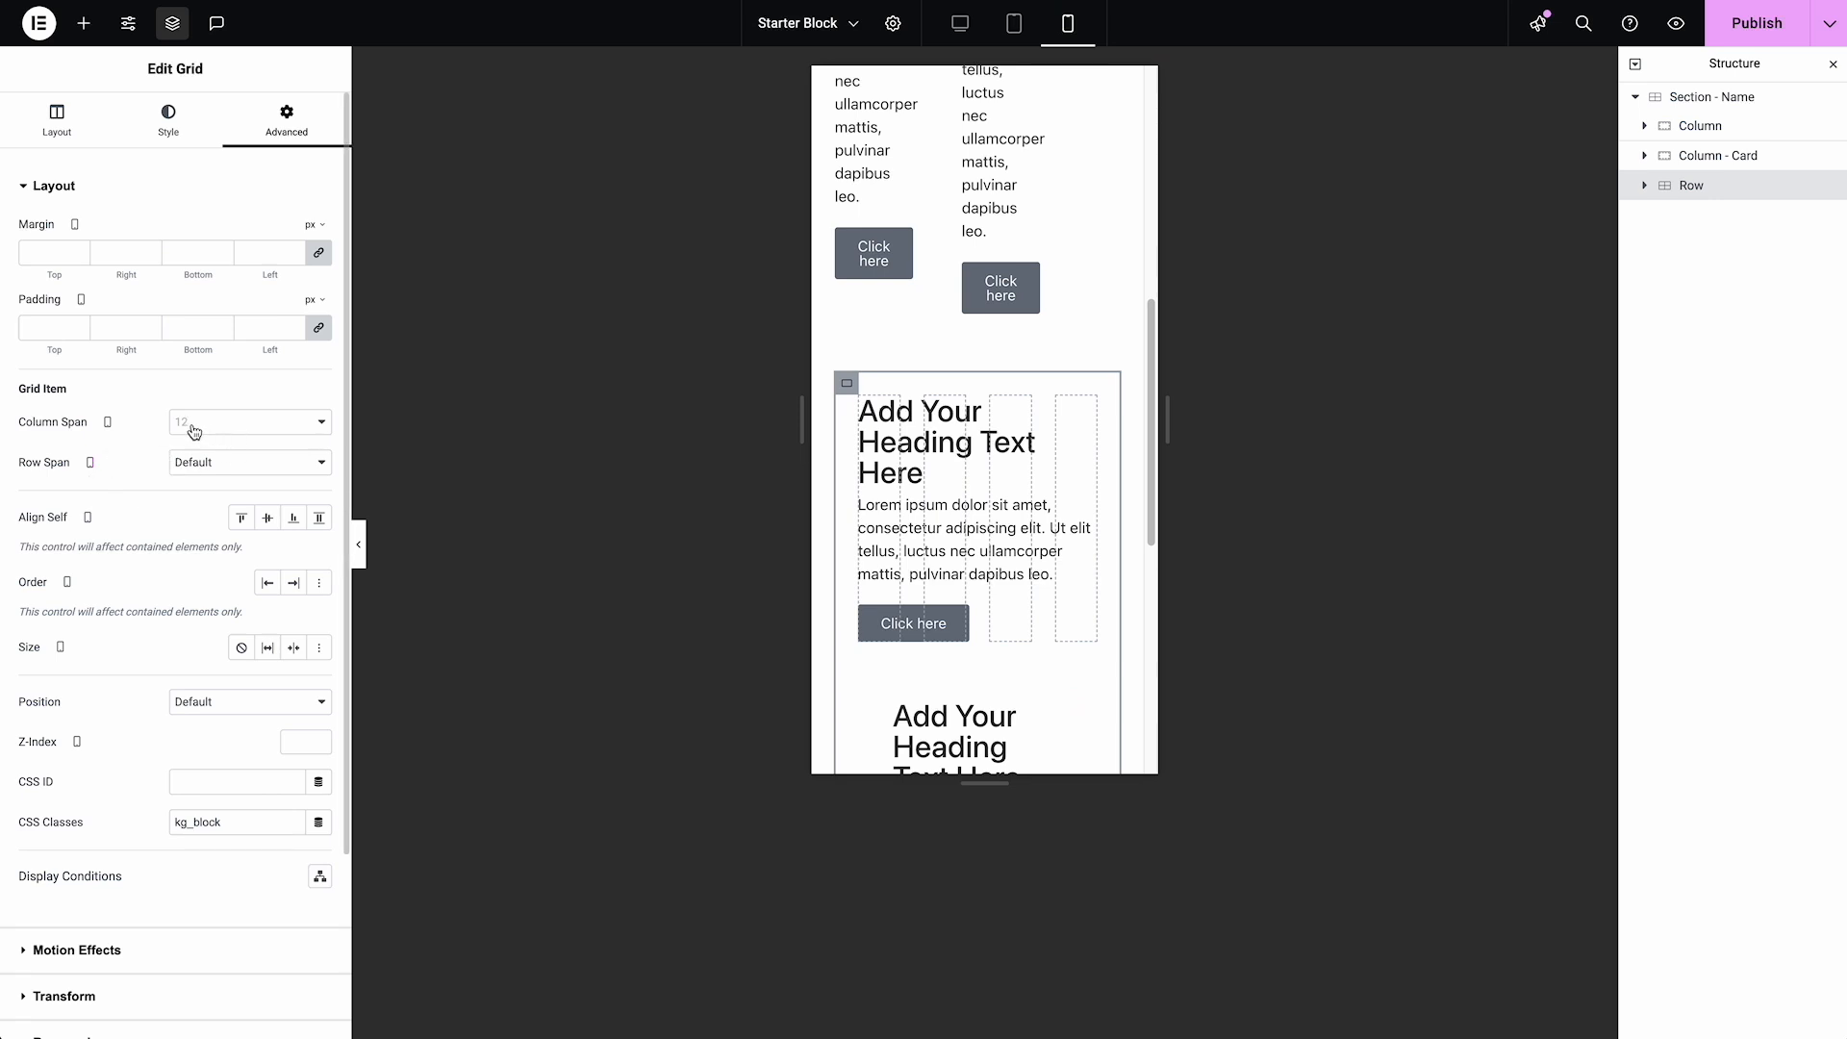
pyautogui.scroll(3, 1055, 289)
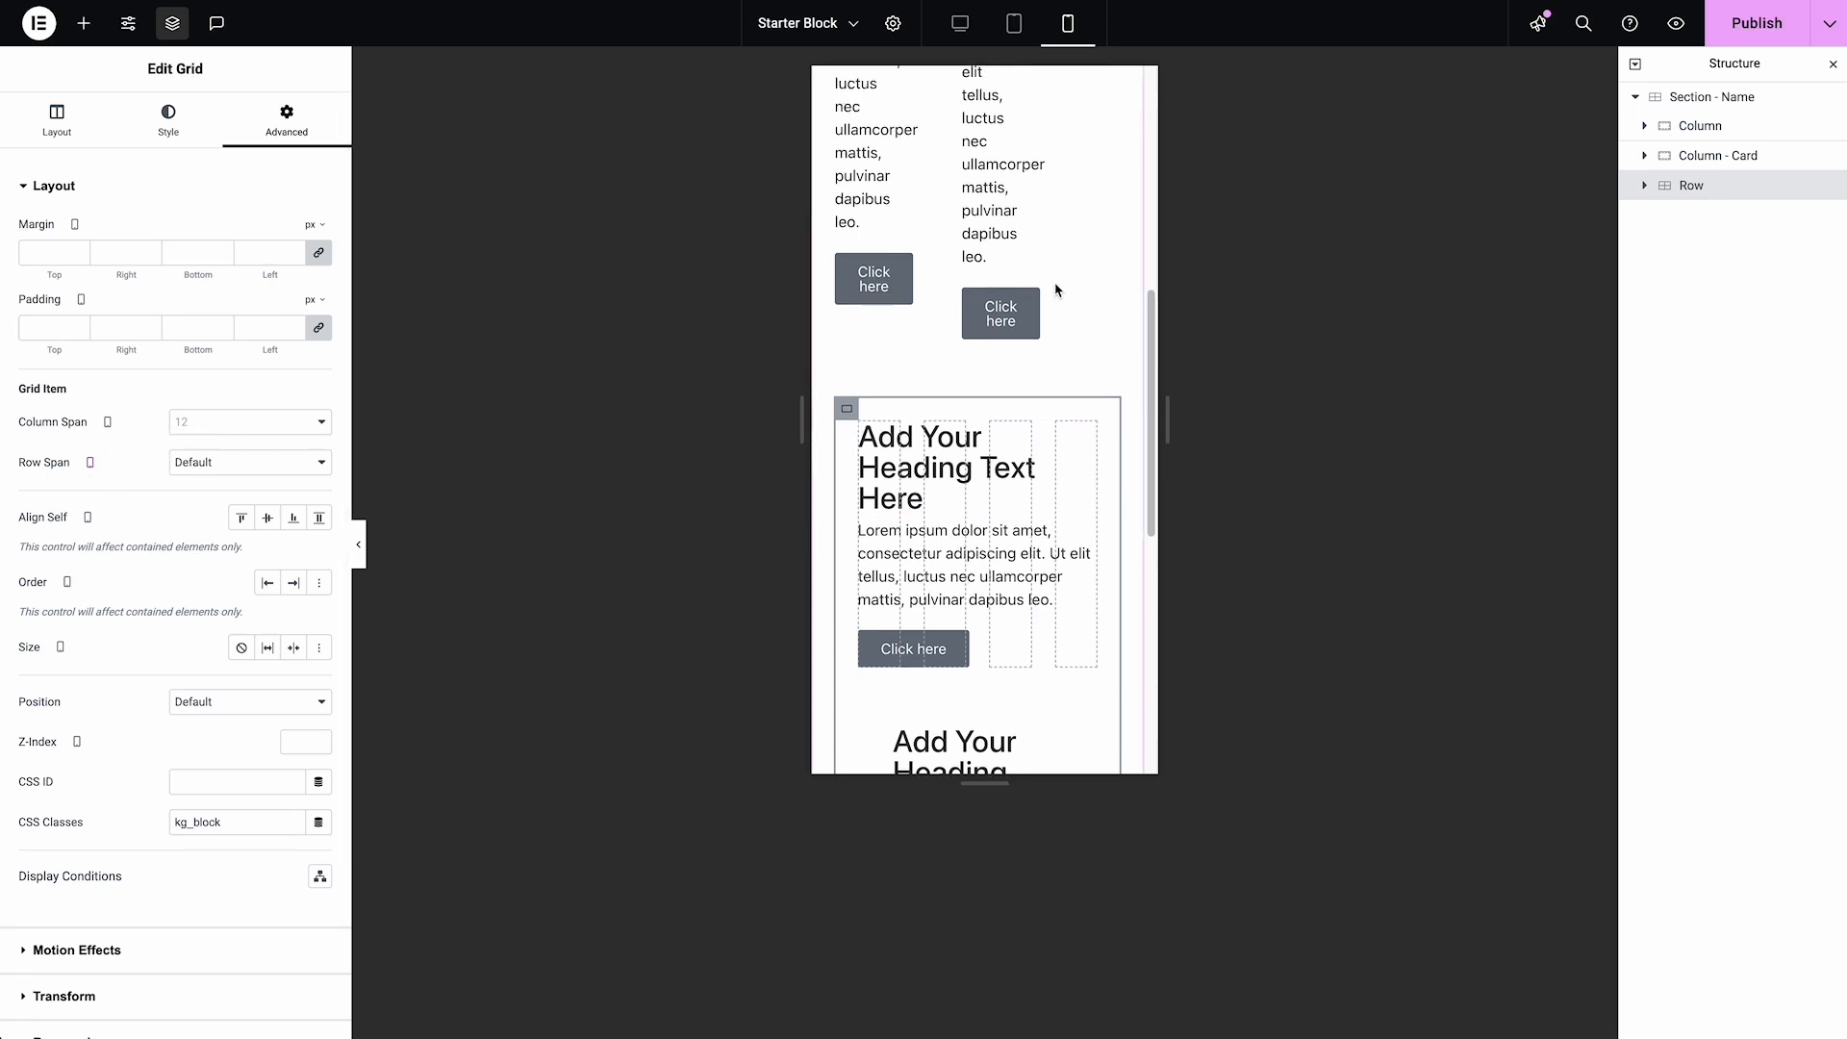
pyautogui.scroll(-1, 962, 380)
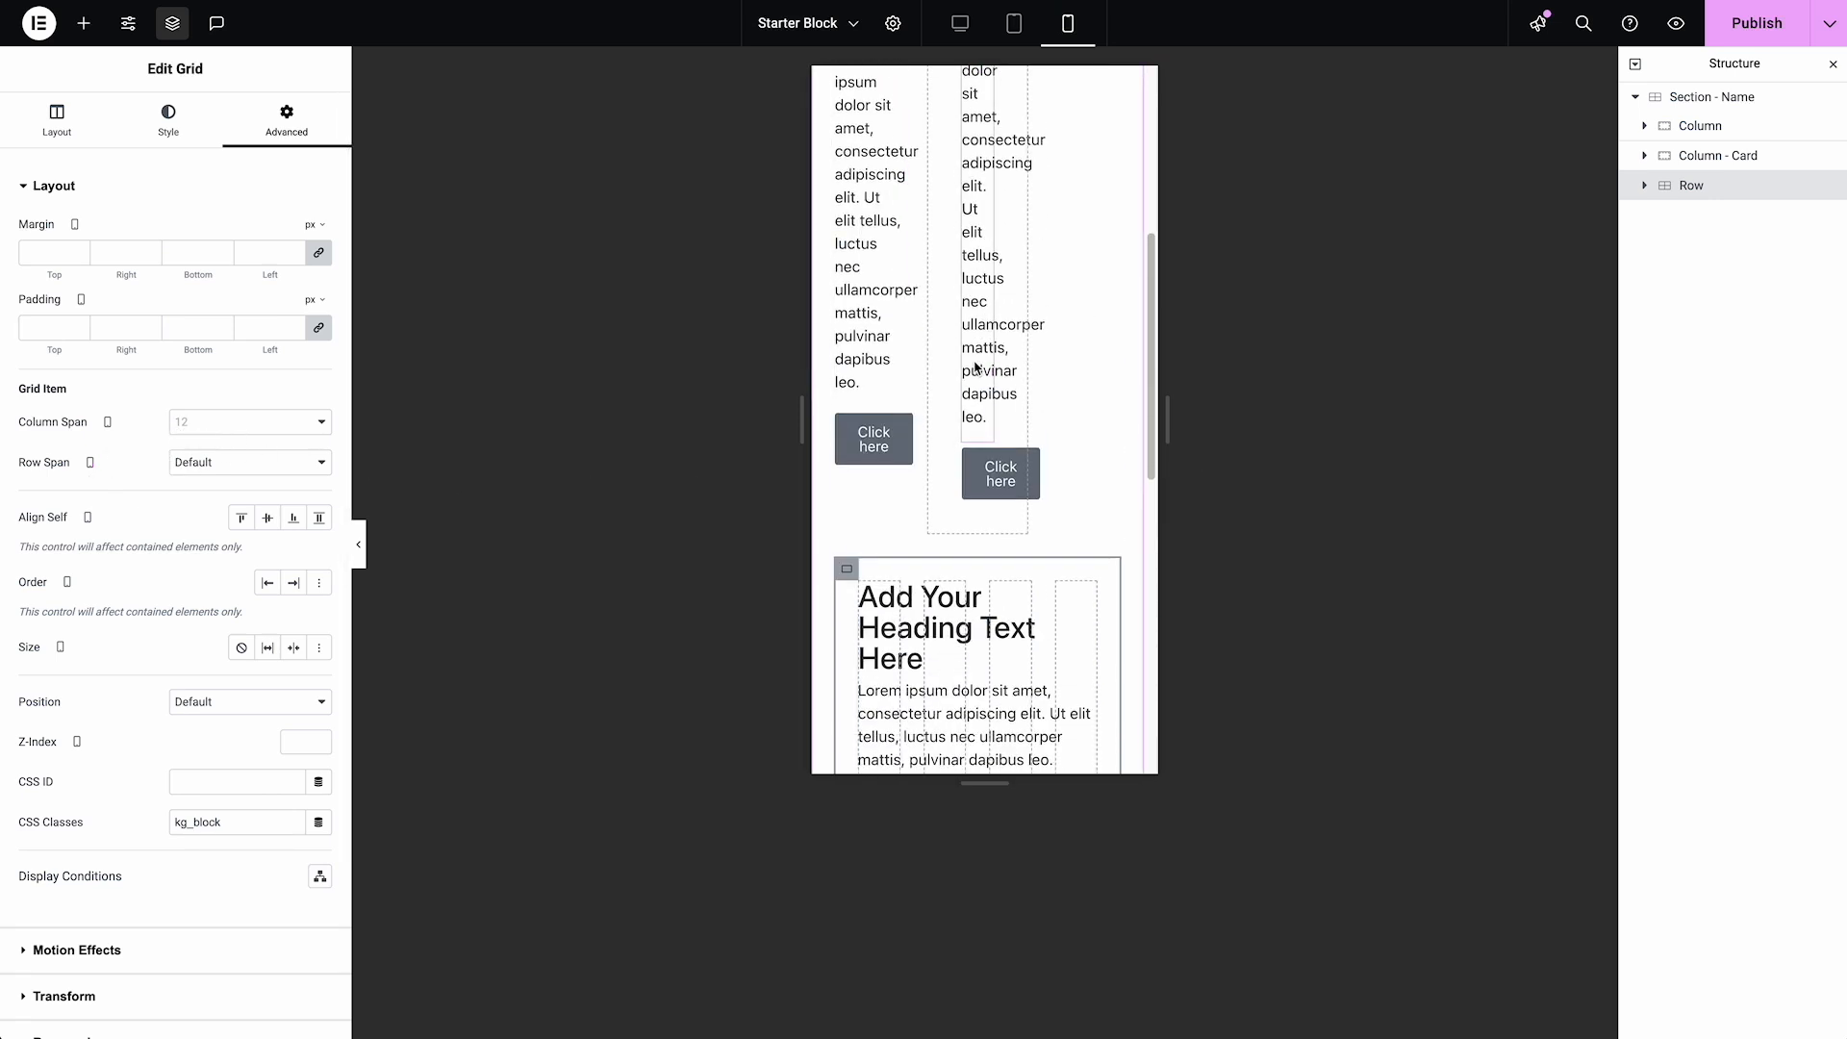
pyautogui.click(260, 430)
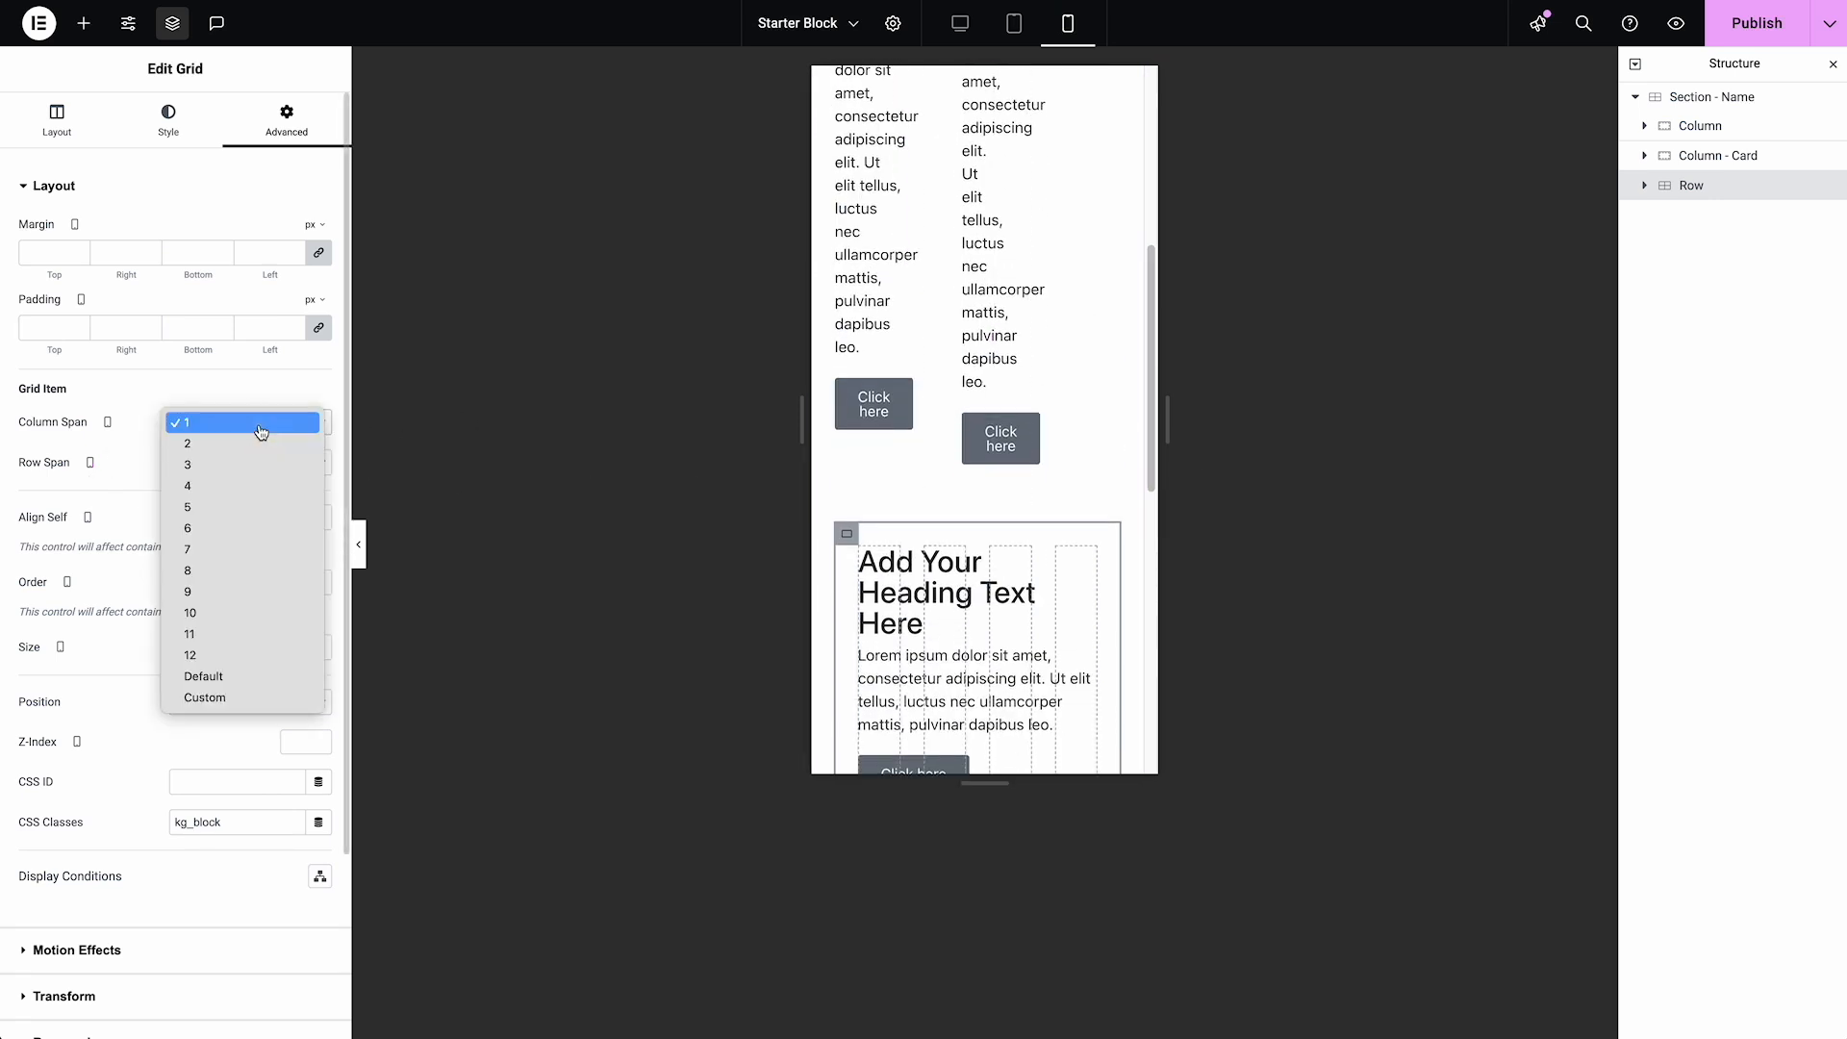
pyautogui.click(256, 485)
pyautogui.scroll(1, 1005, 330)
pyautogui.scroll(4, 1005, 330)
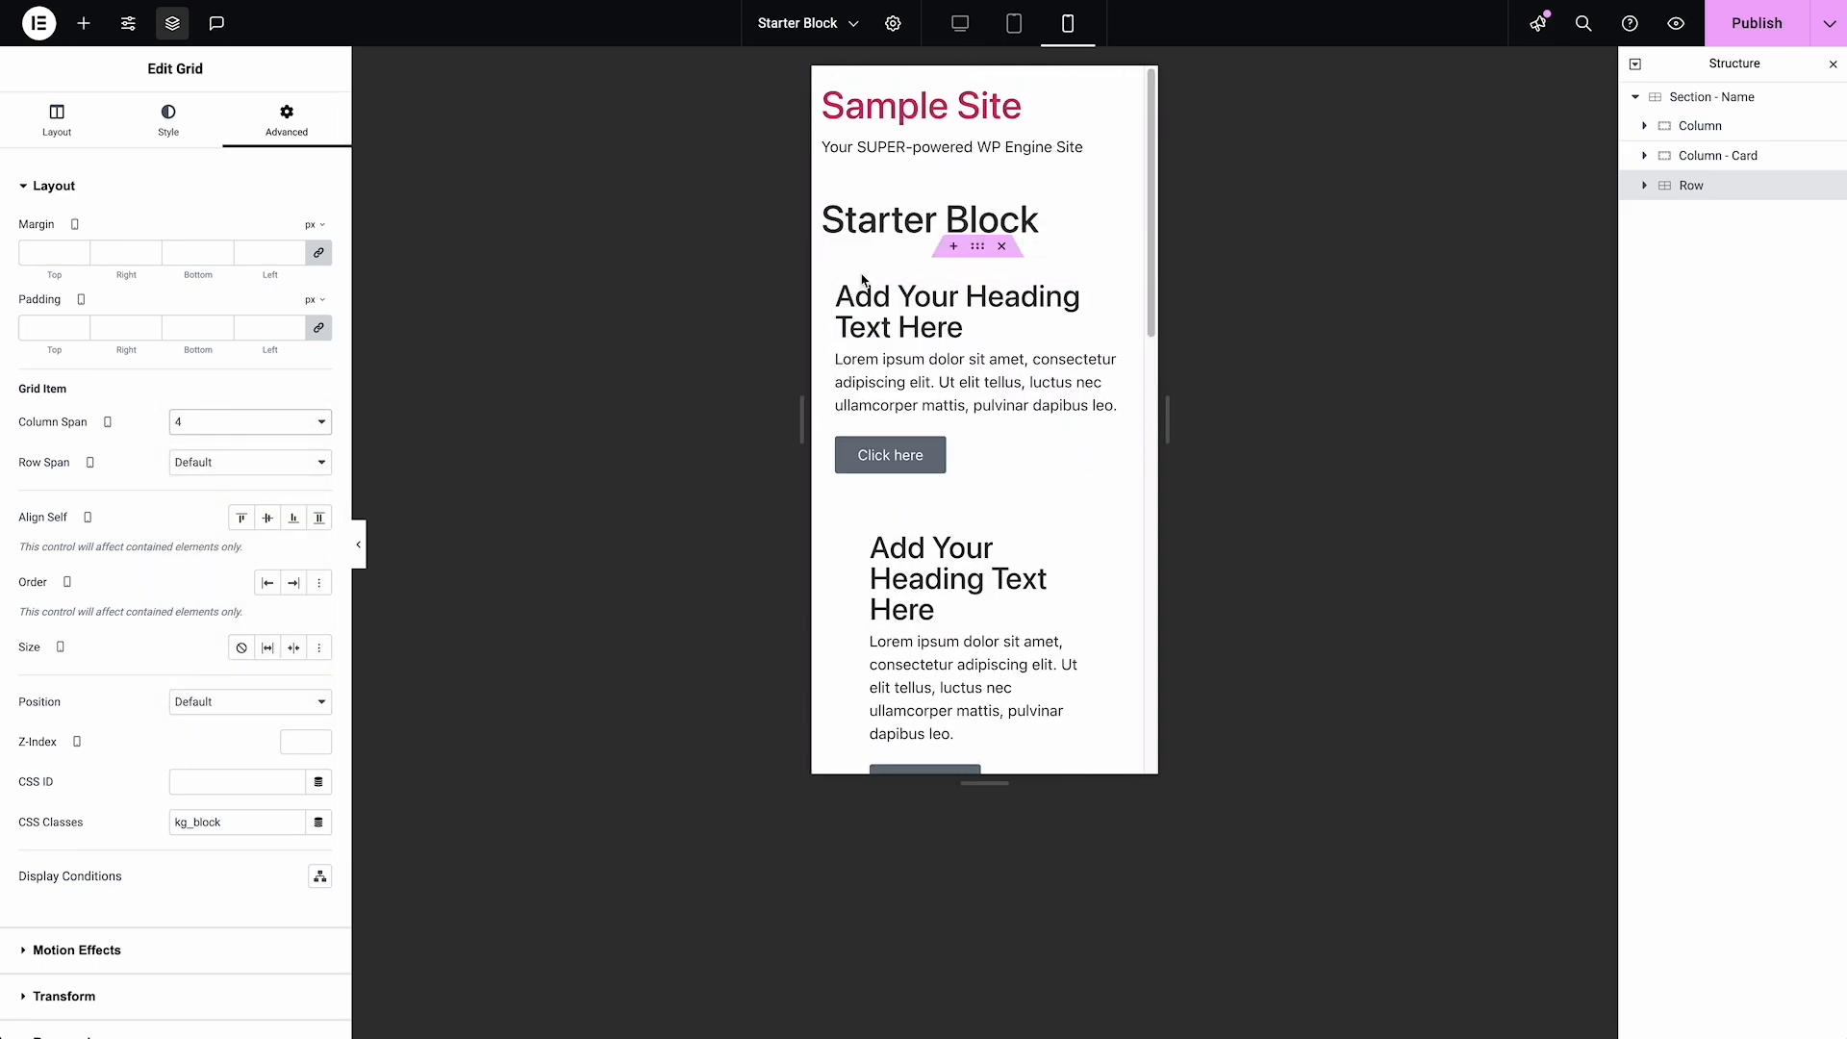
pyautogui.click(1014, 31)
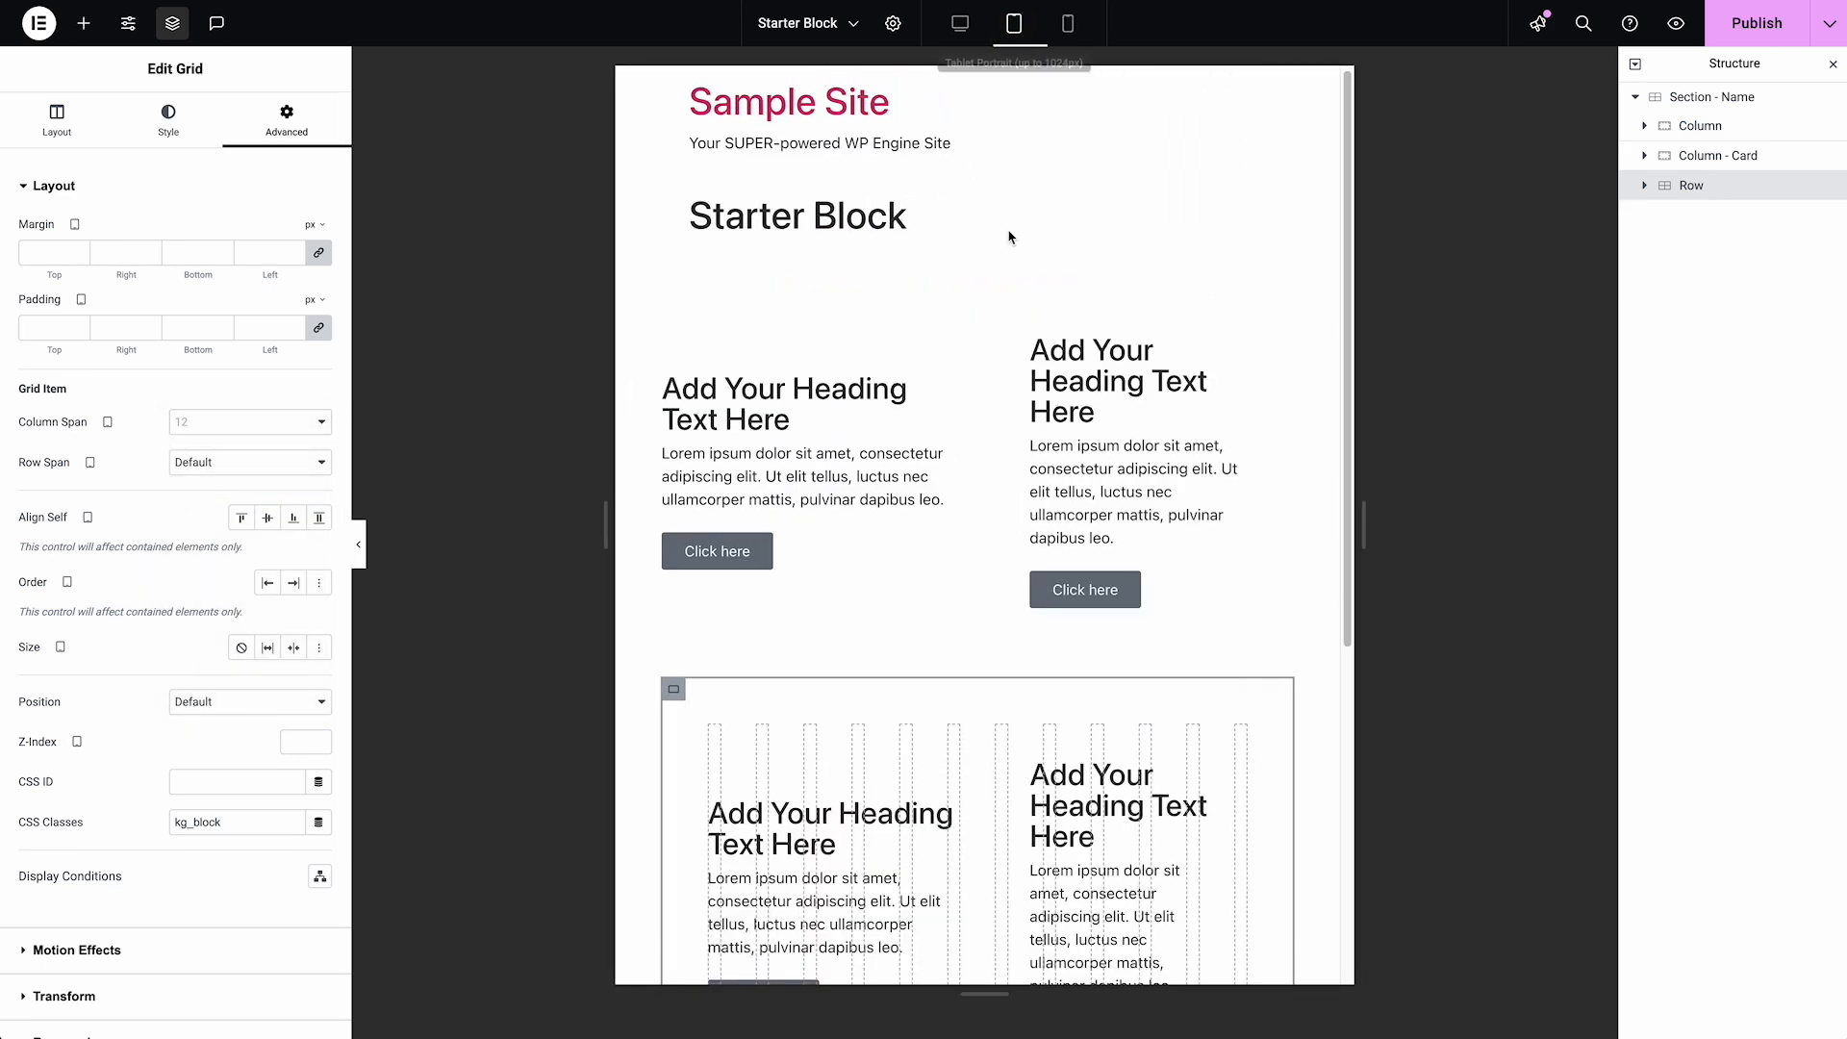
pyautogui.scroll(-2, 978, 464)
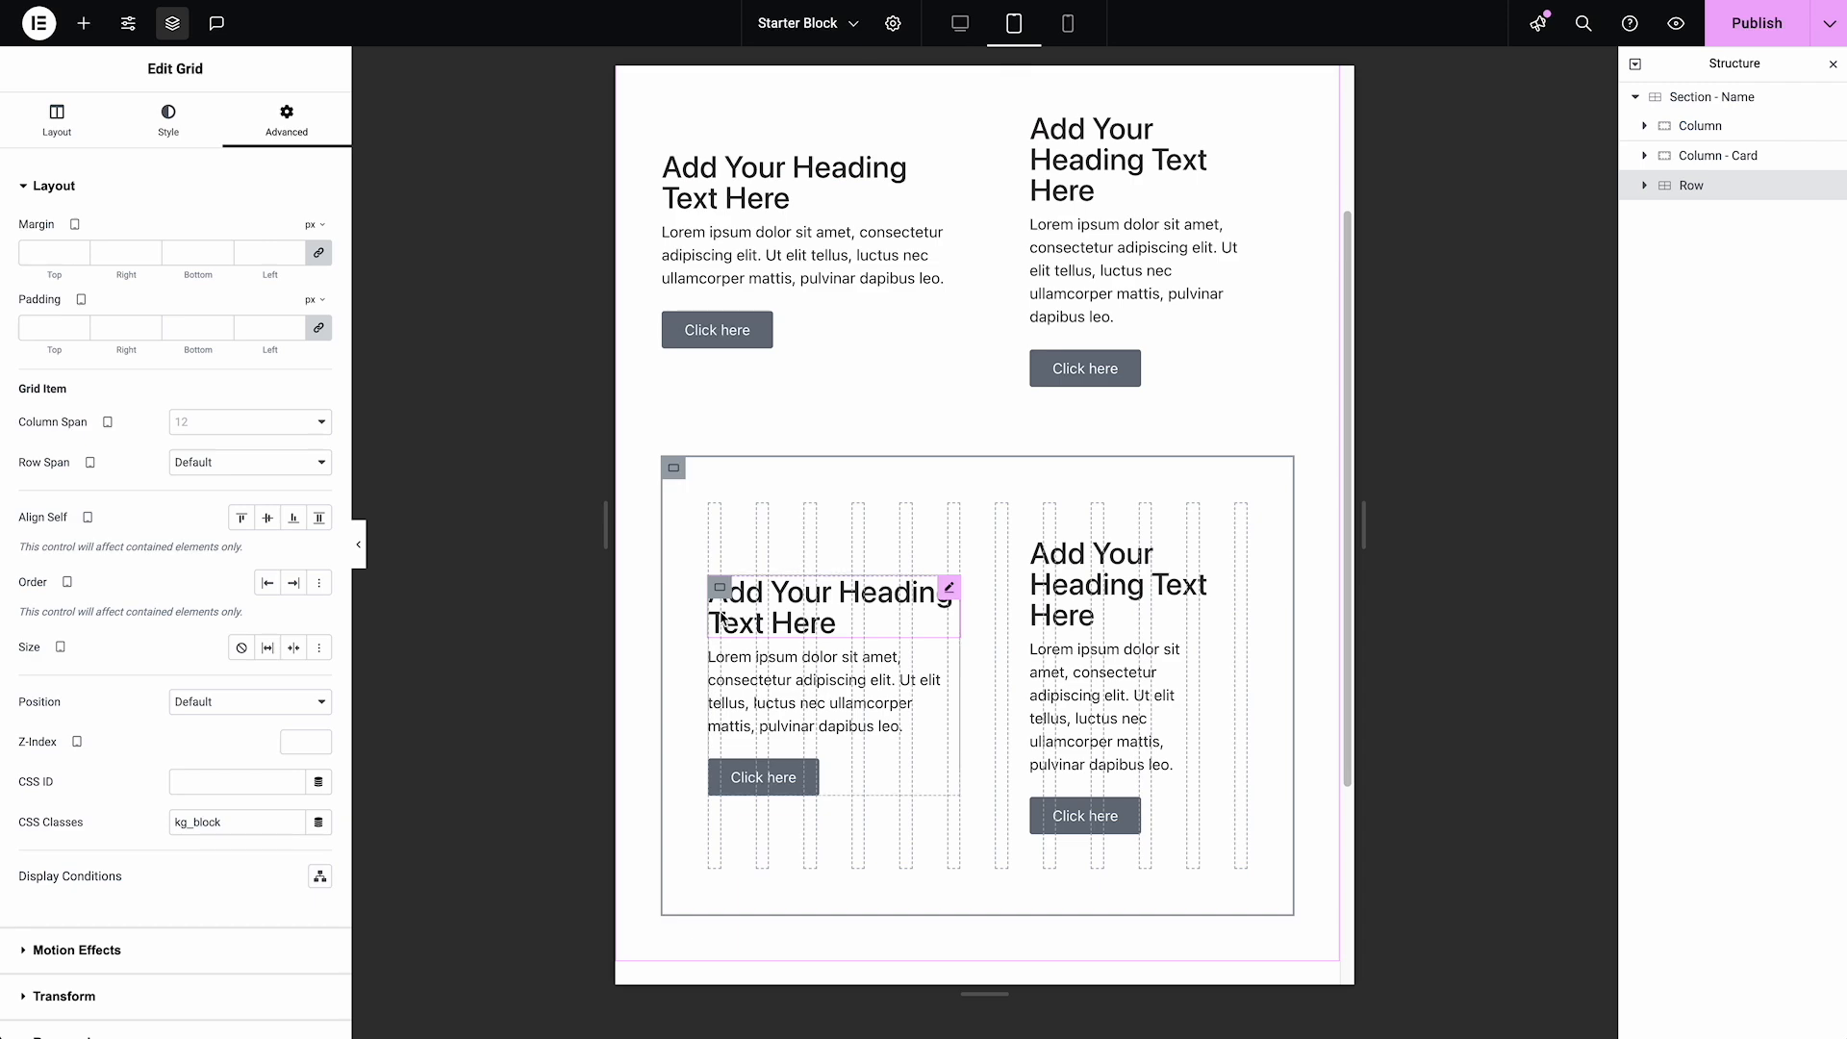
pyautogui.click(960, 23)
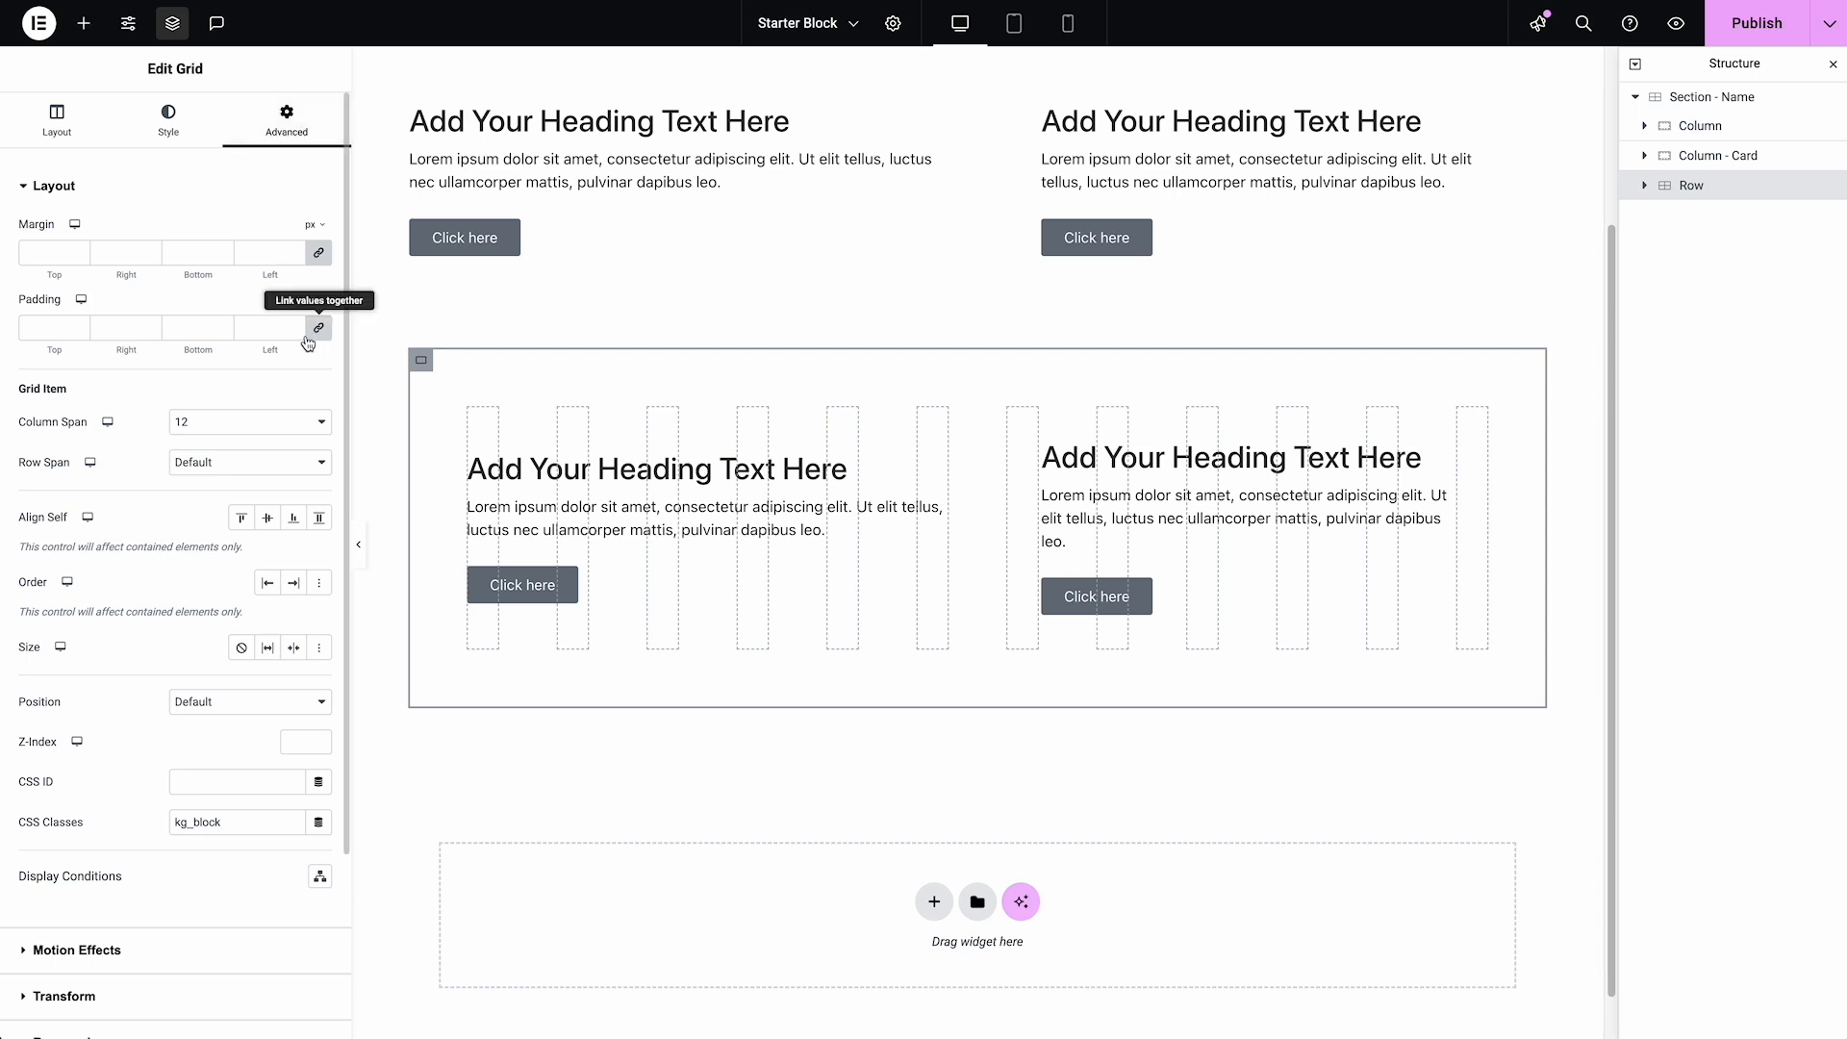
pyautogui.click(276, 331)
pyautogui.write('0')
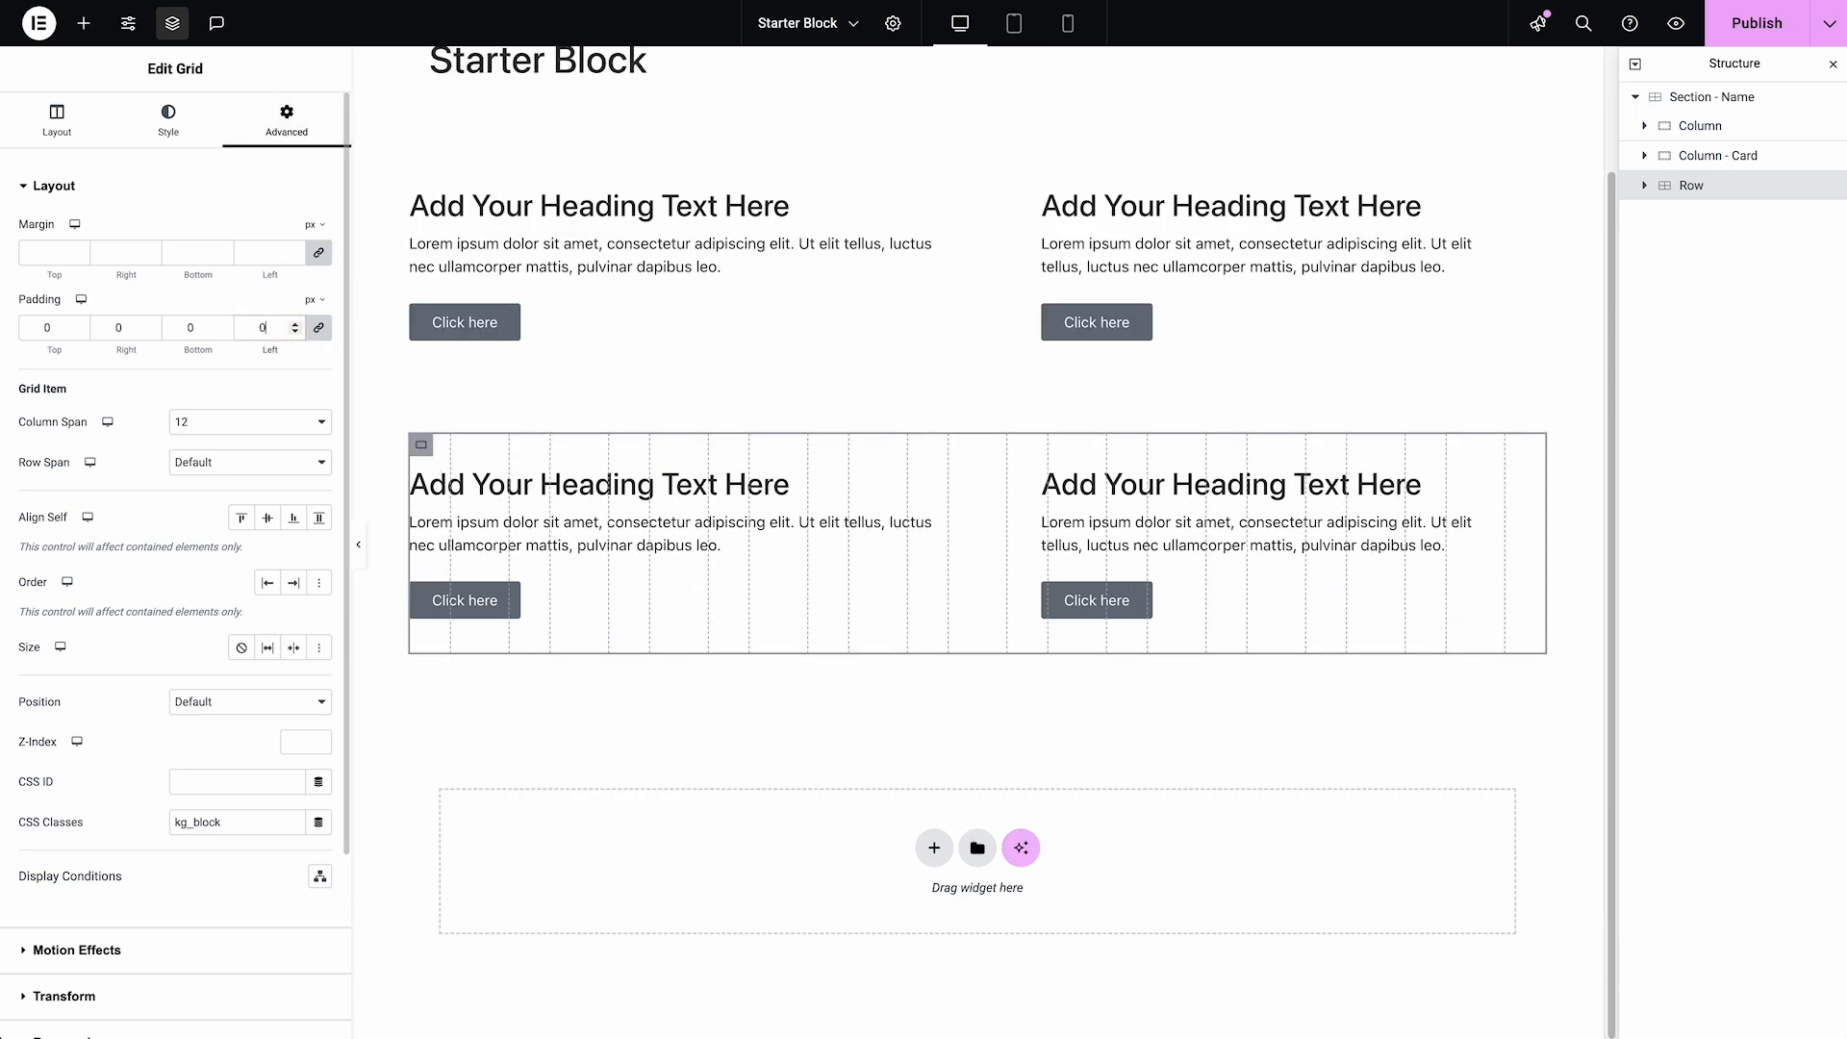
# Review the columns nested in the Row and publish the page
pyautogui.click(1647, 186)
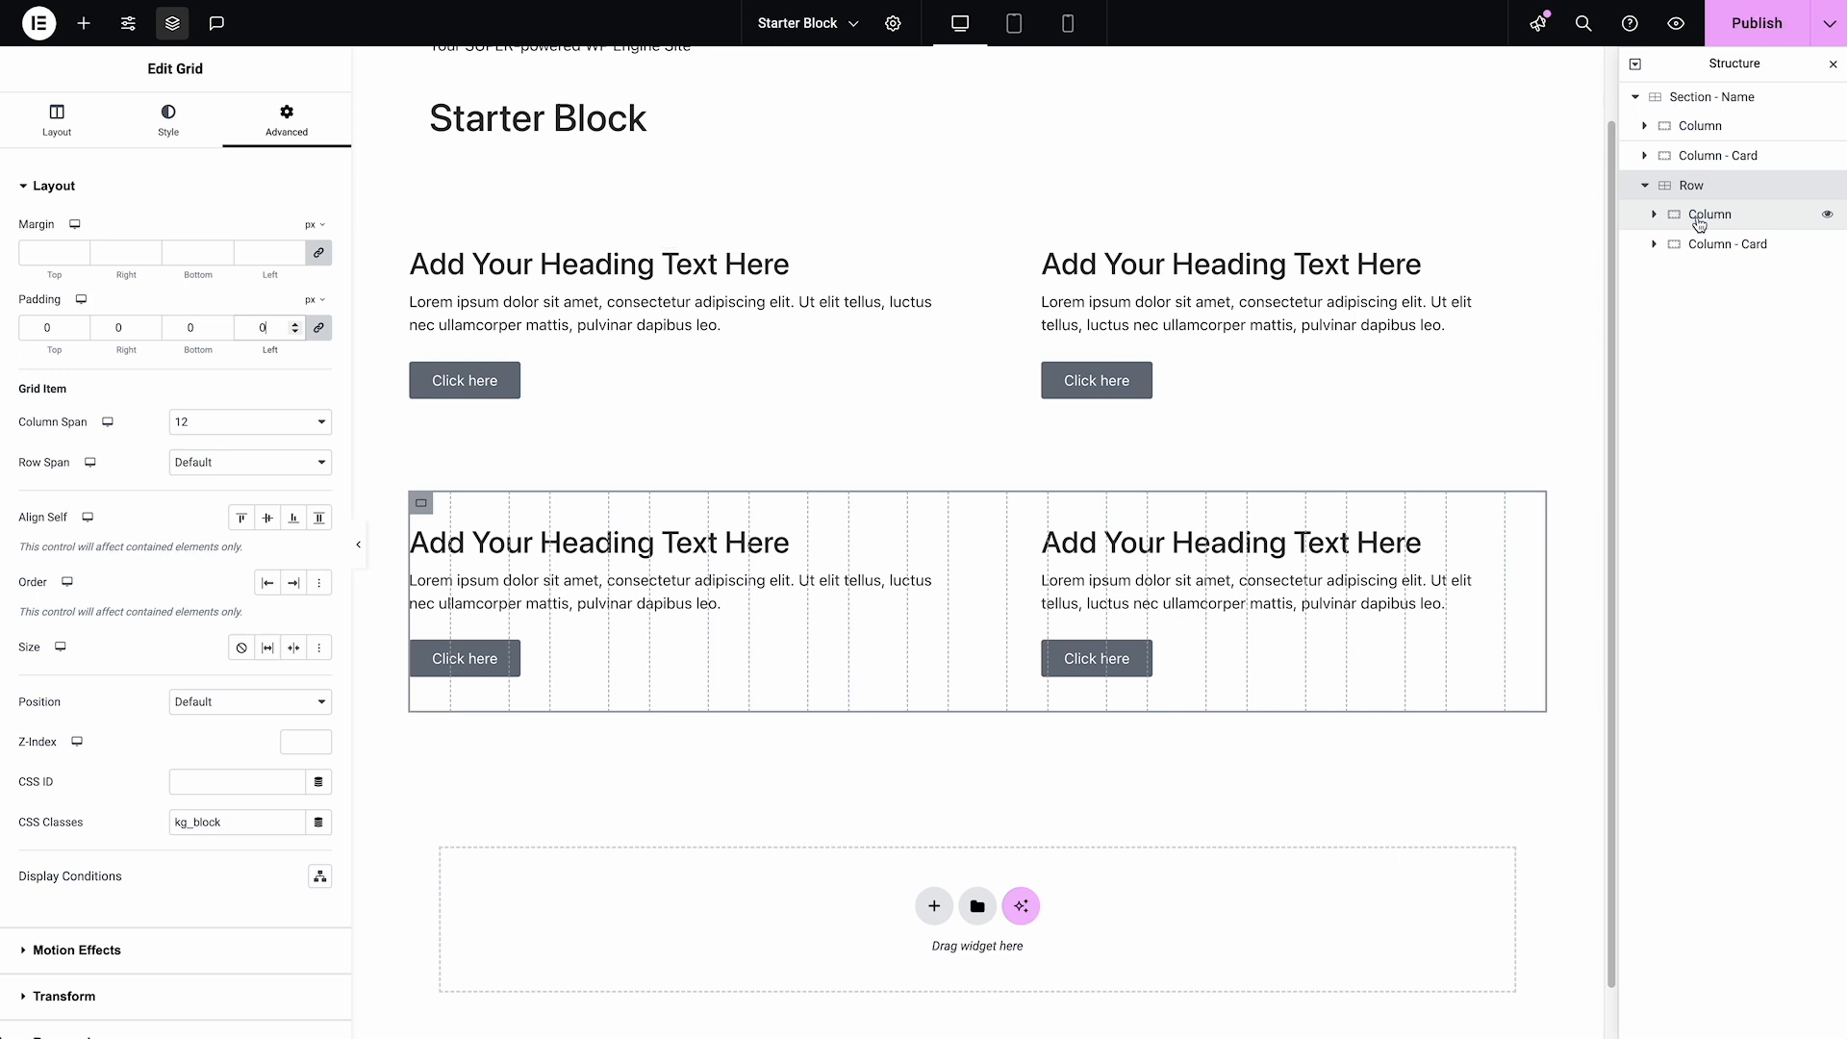
pyautogui.click(1710, 245)
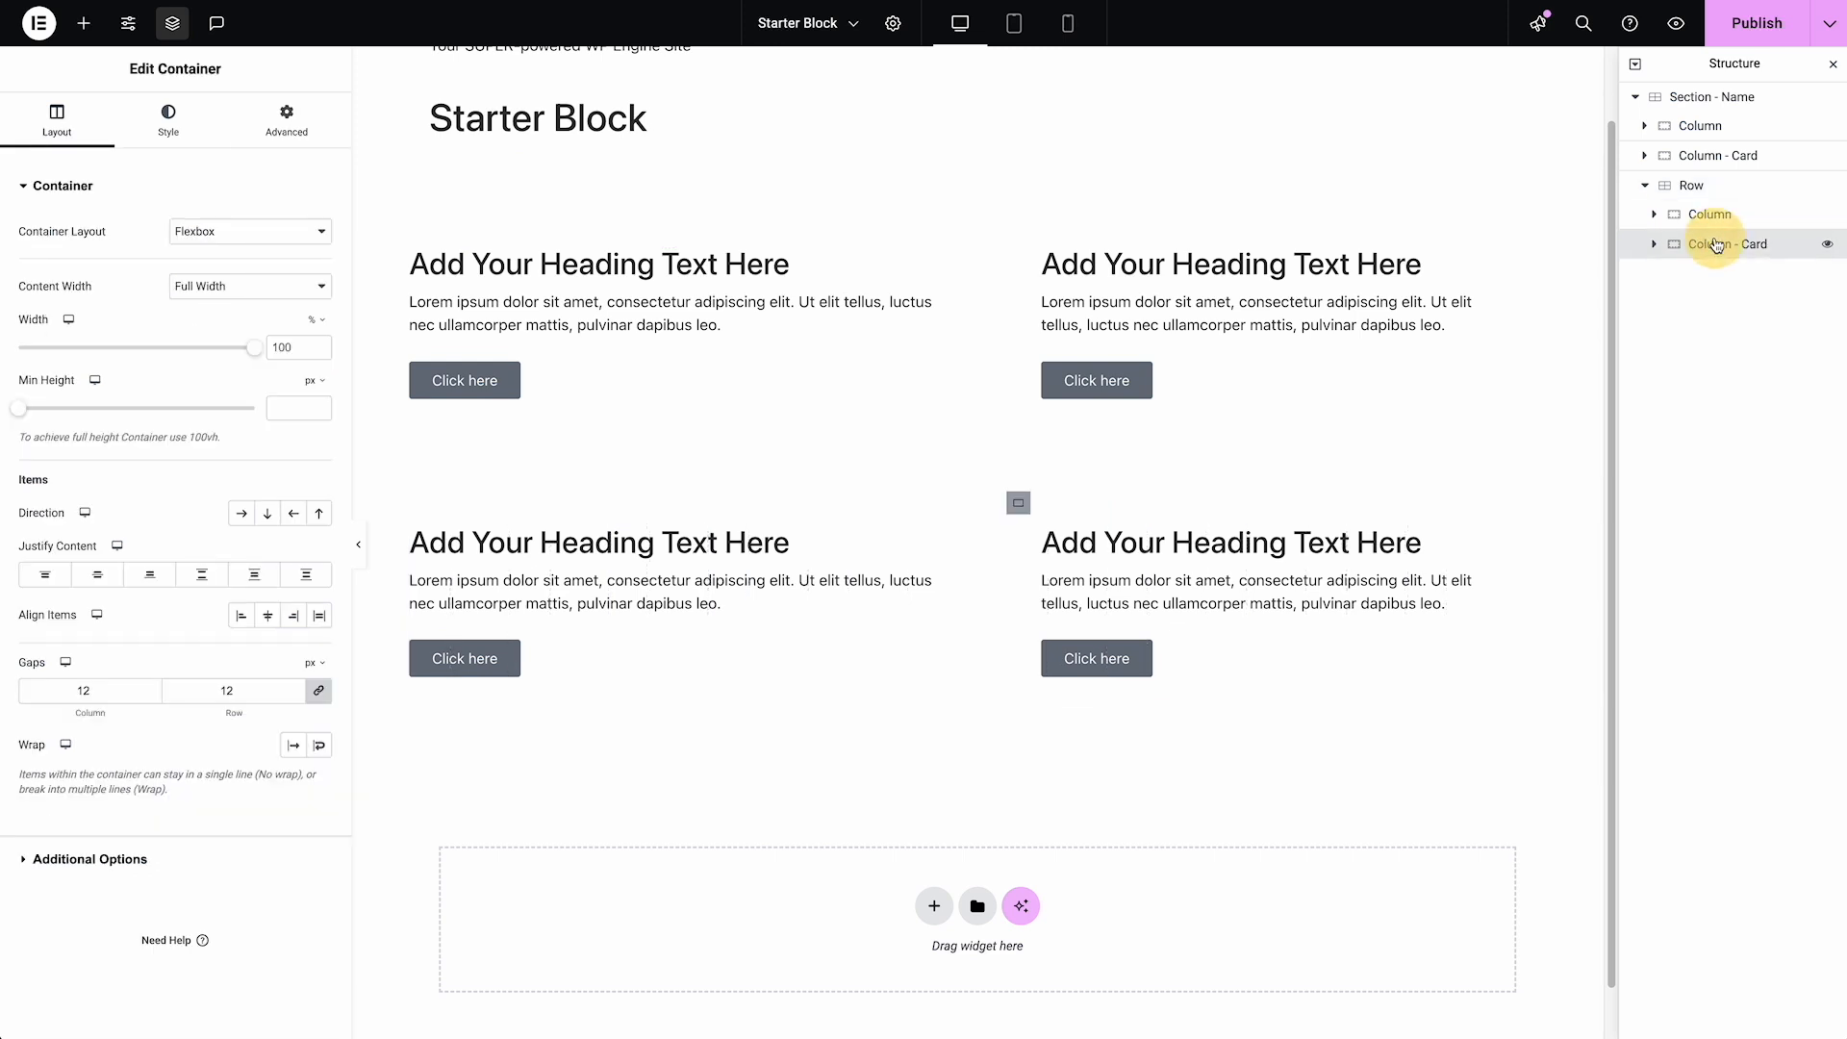
pyautogui.click(1723, 225)
pyautogui.click(1709, 191)
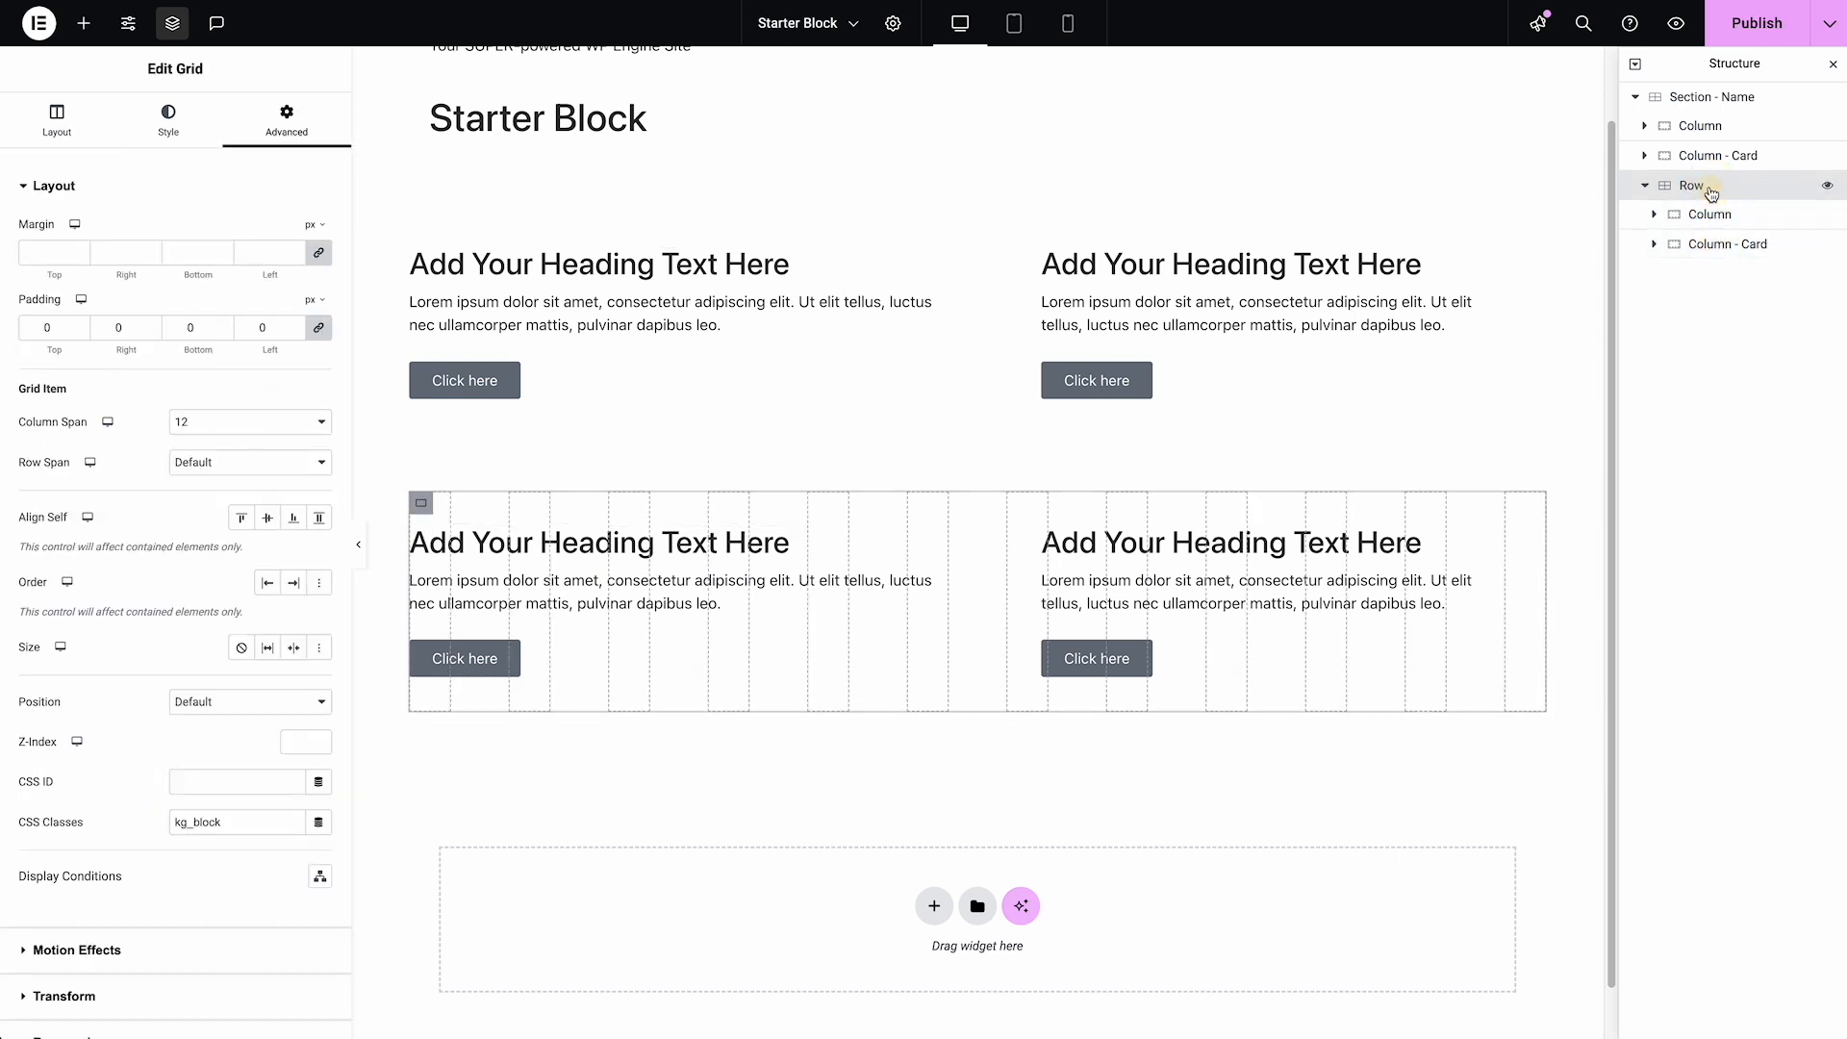
pyautogui.click(1757, 36)
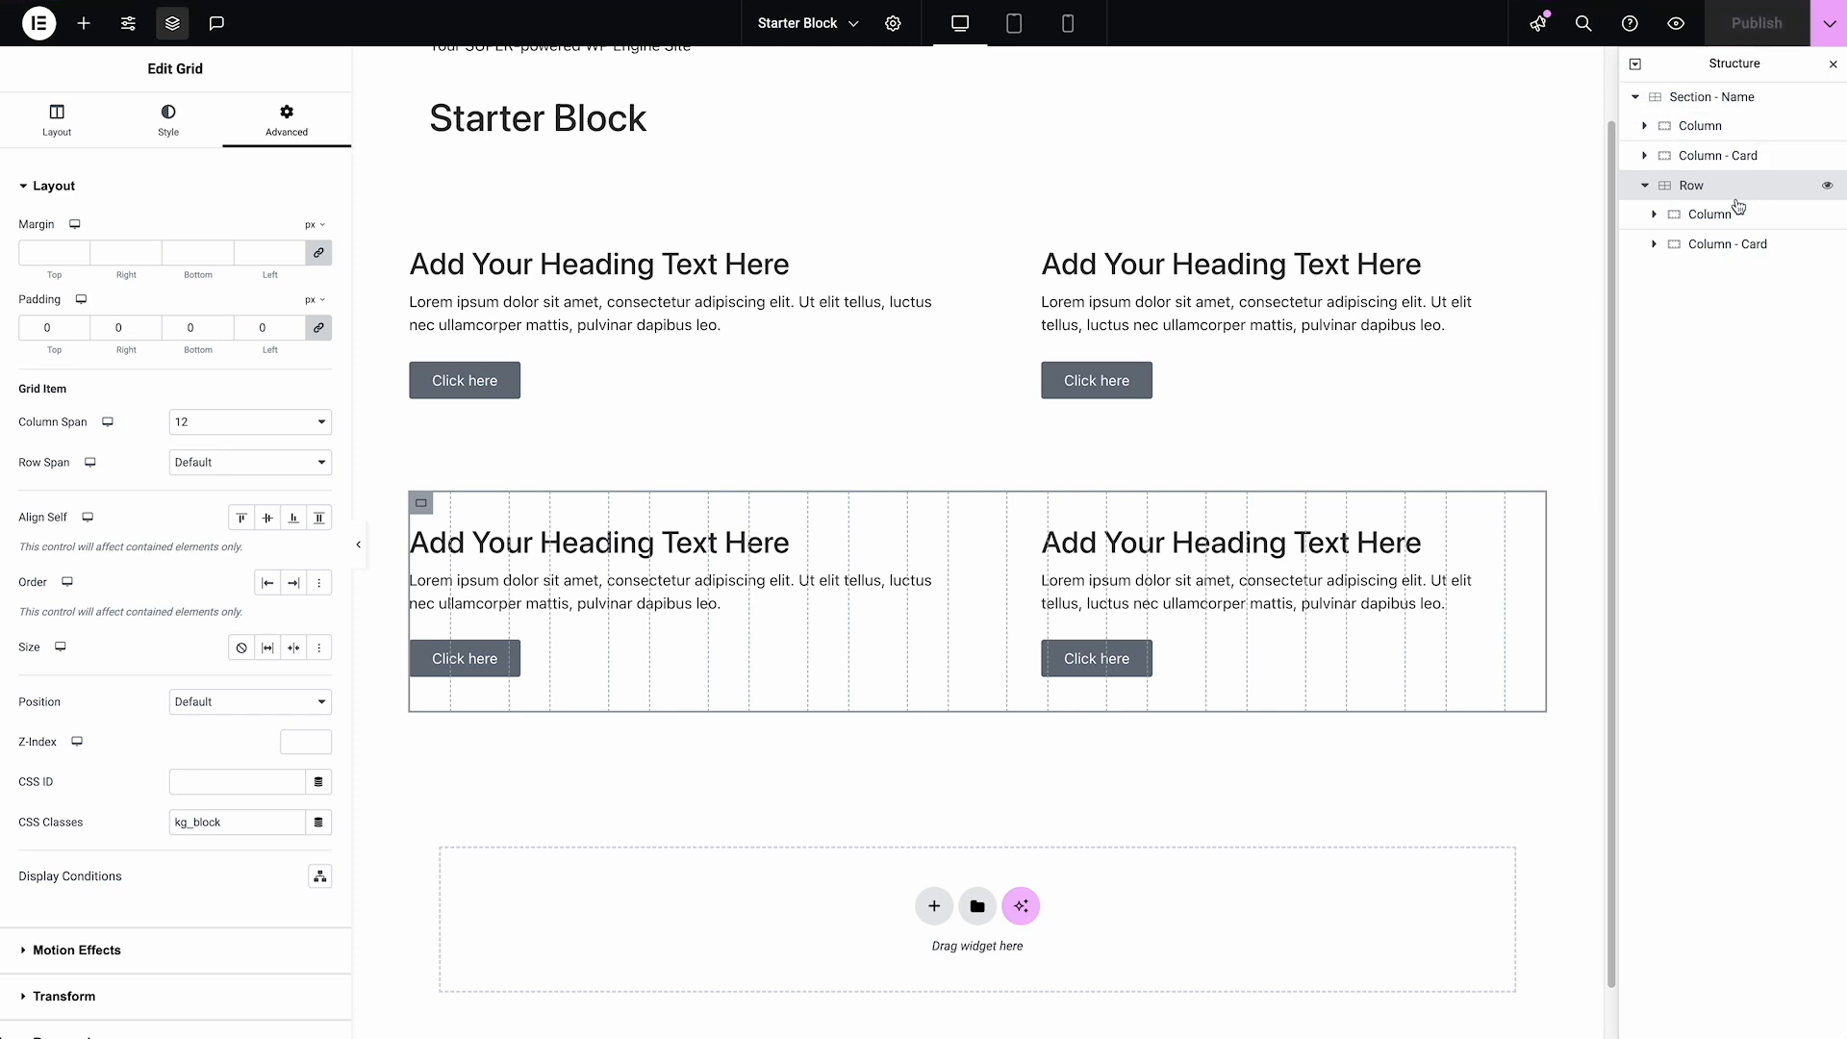
# Duplicate the Row inside "Section - Name" and check the parent section's gap settings
pyautogui.click(1647, 186)
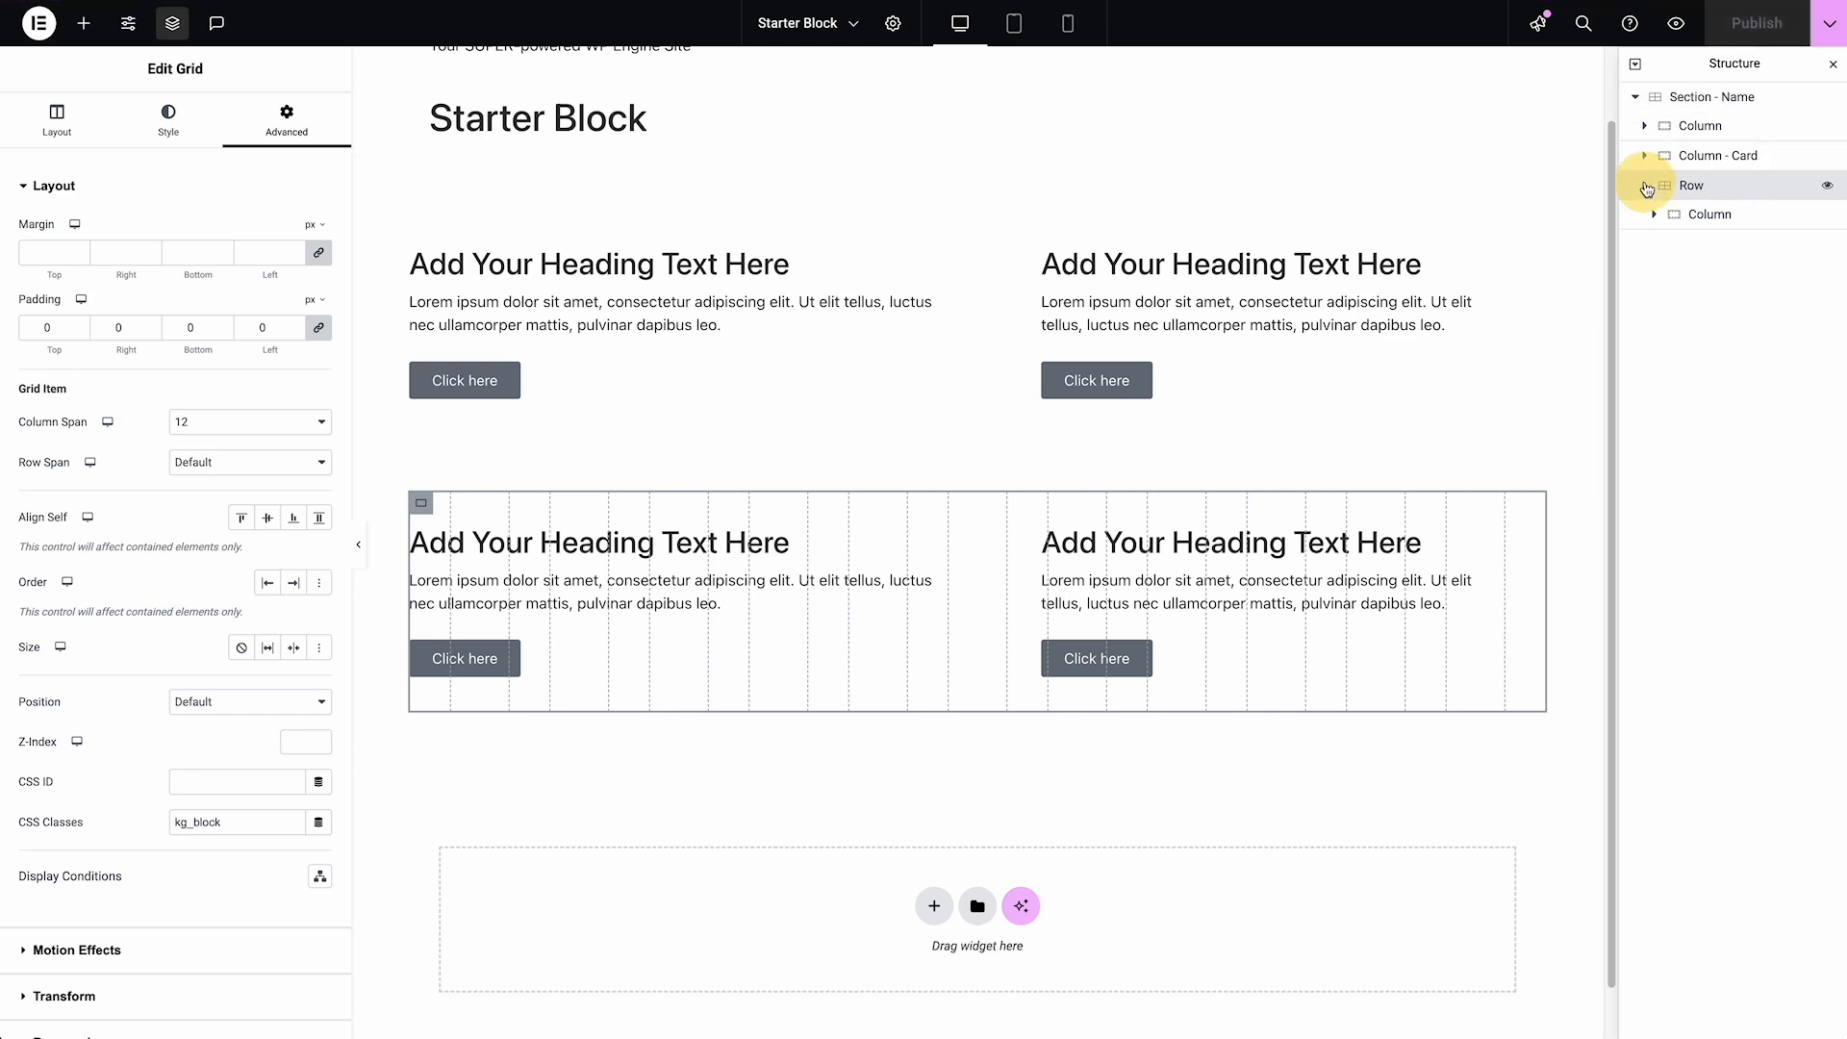
pyautogui.rightClick(1741, 197)
pyautogui.click(1716, 248)
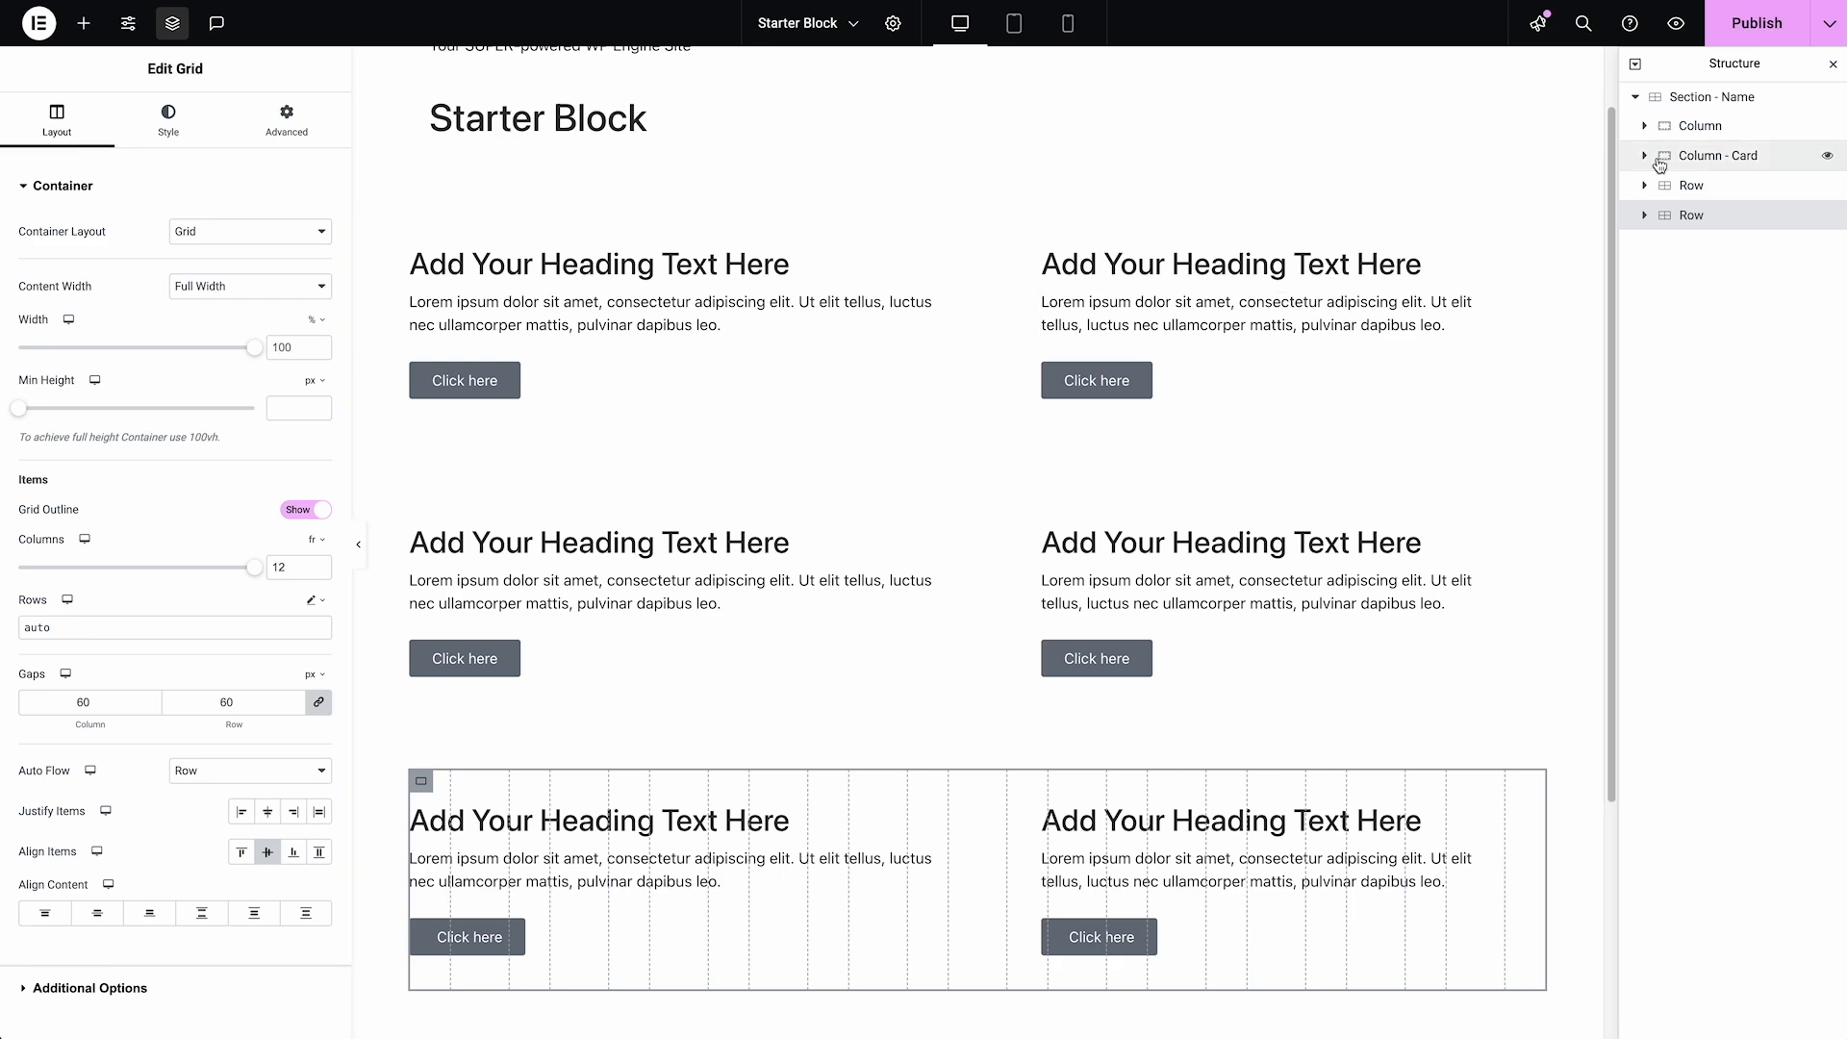
pyautogui.click(1708, 100)
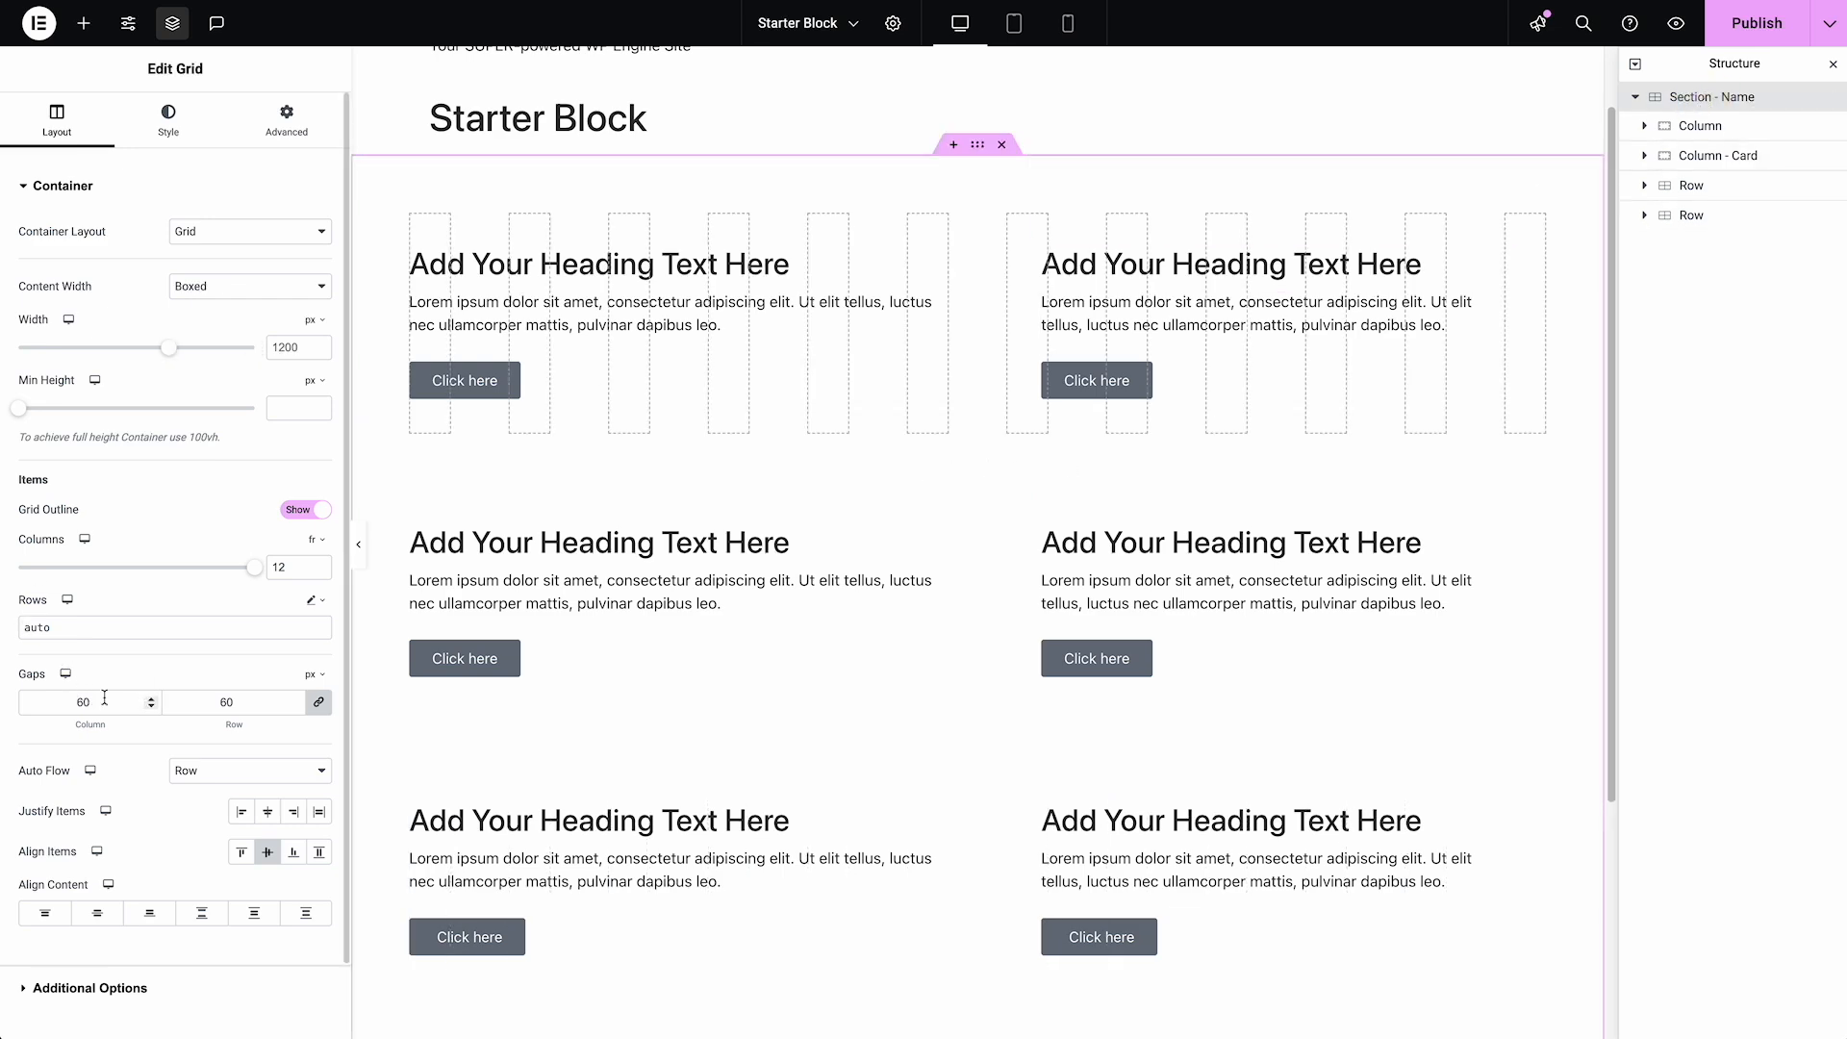
# In the second Row, delete "Column - Card" and duplicate the remaining Column in its place
pyautogui.click(1684, 215)
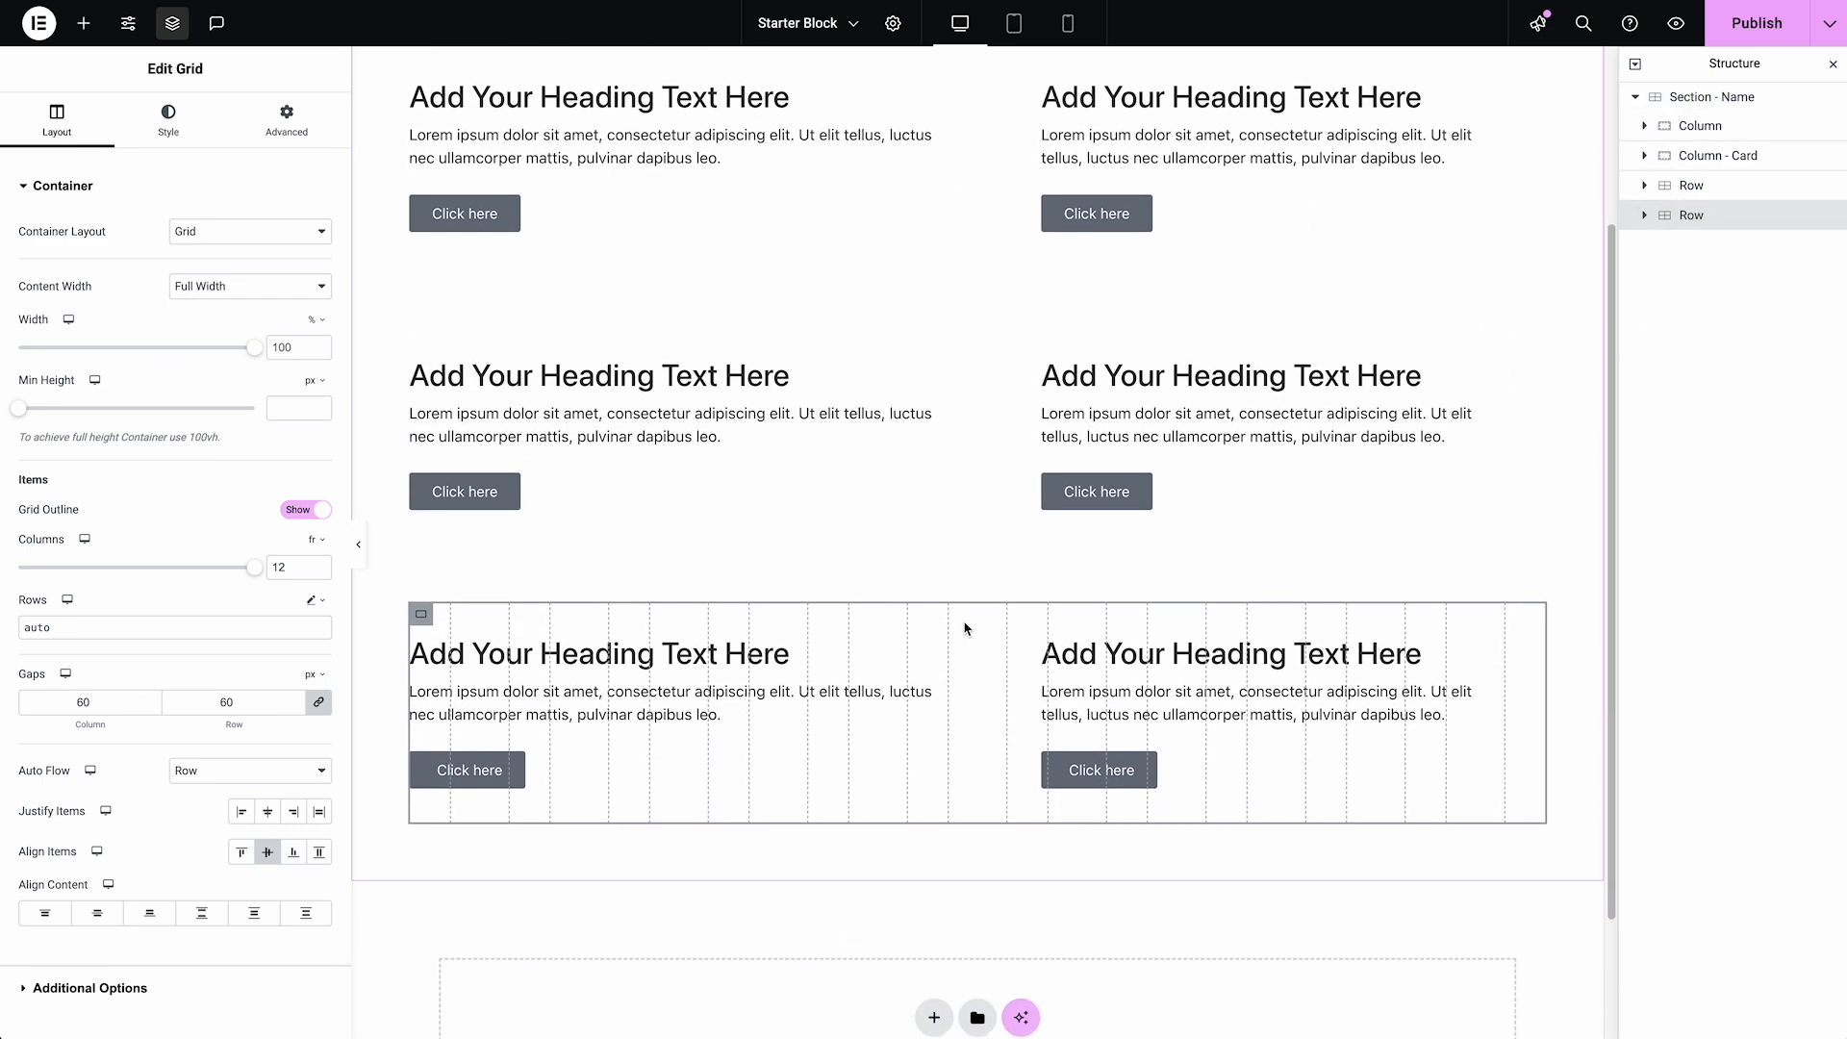
pyautogui.click(1647, 216)
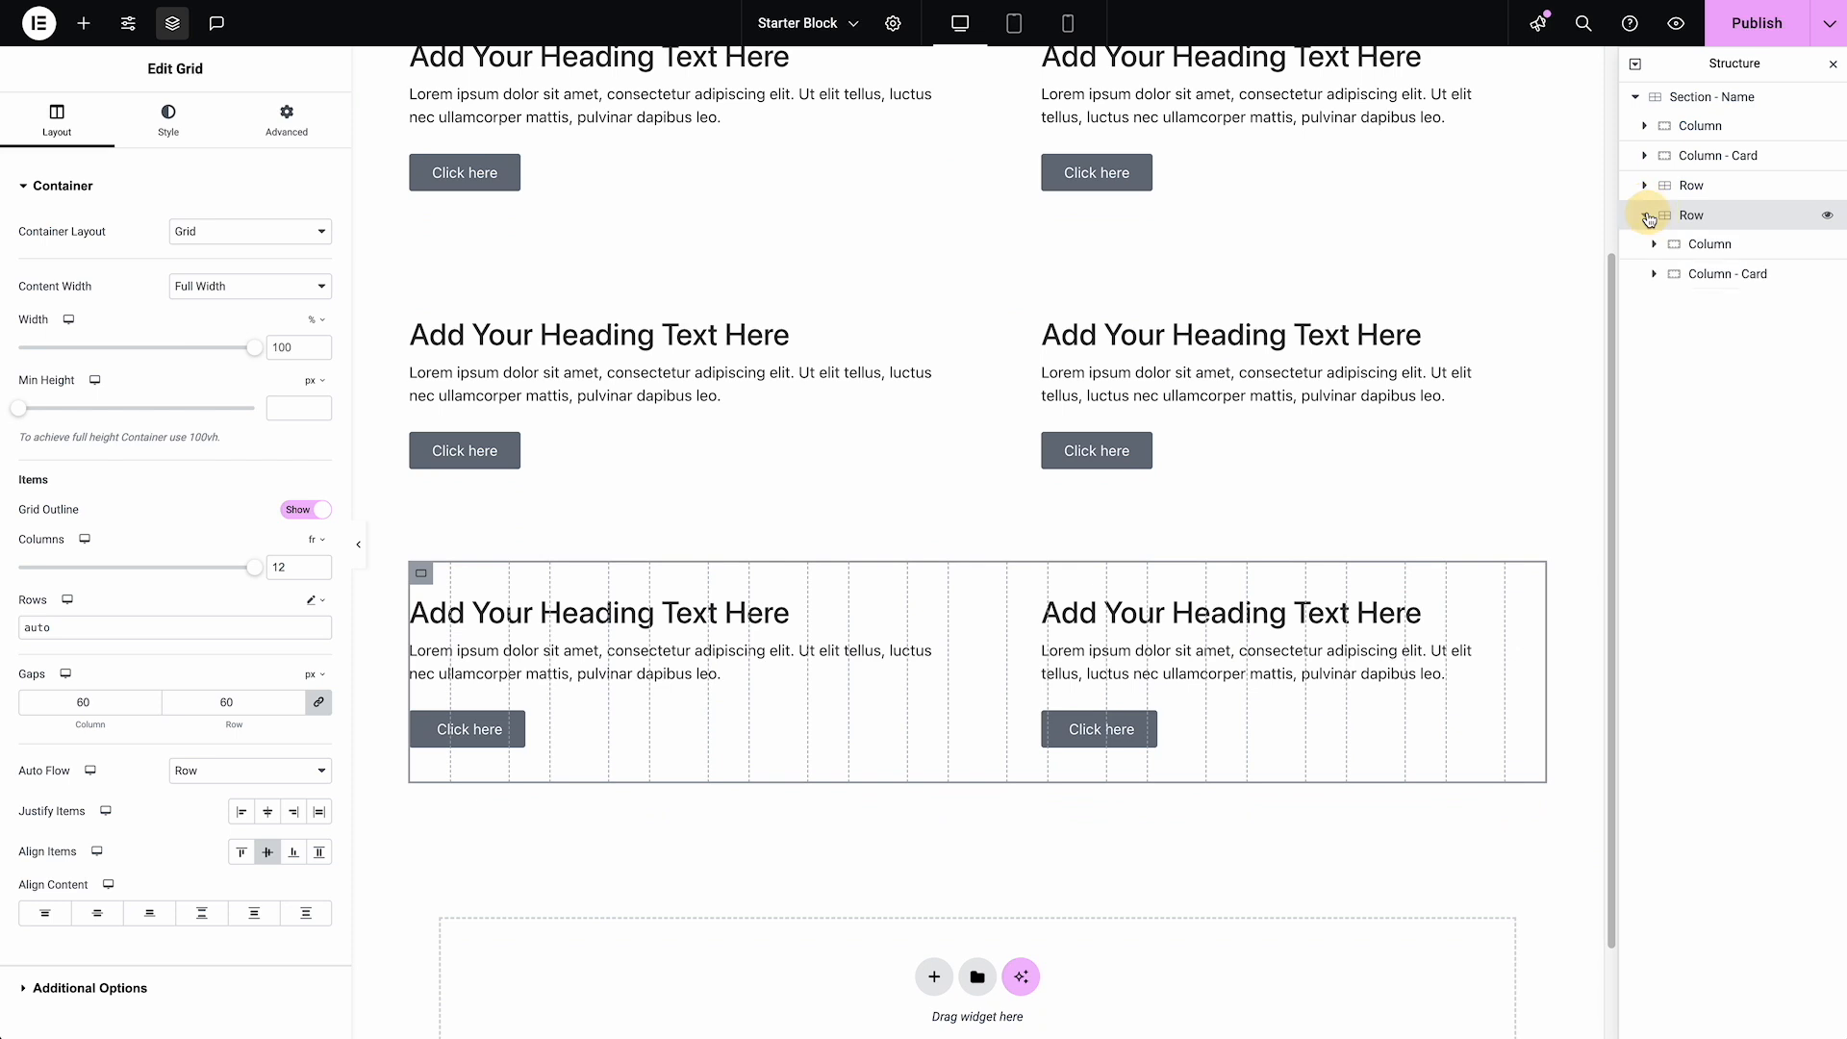
pyautogui.rightClick(1712, 279)
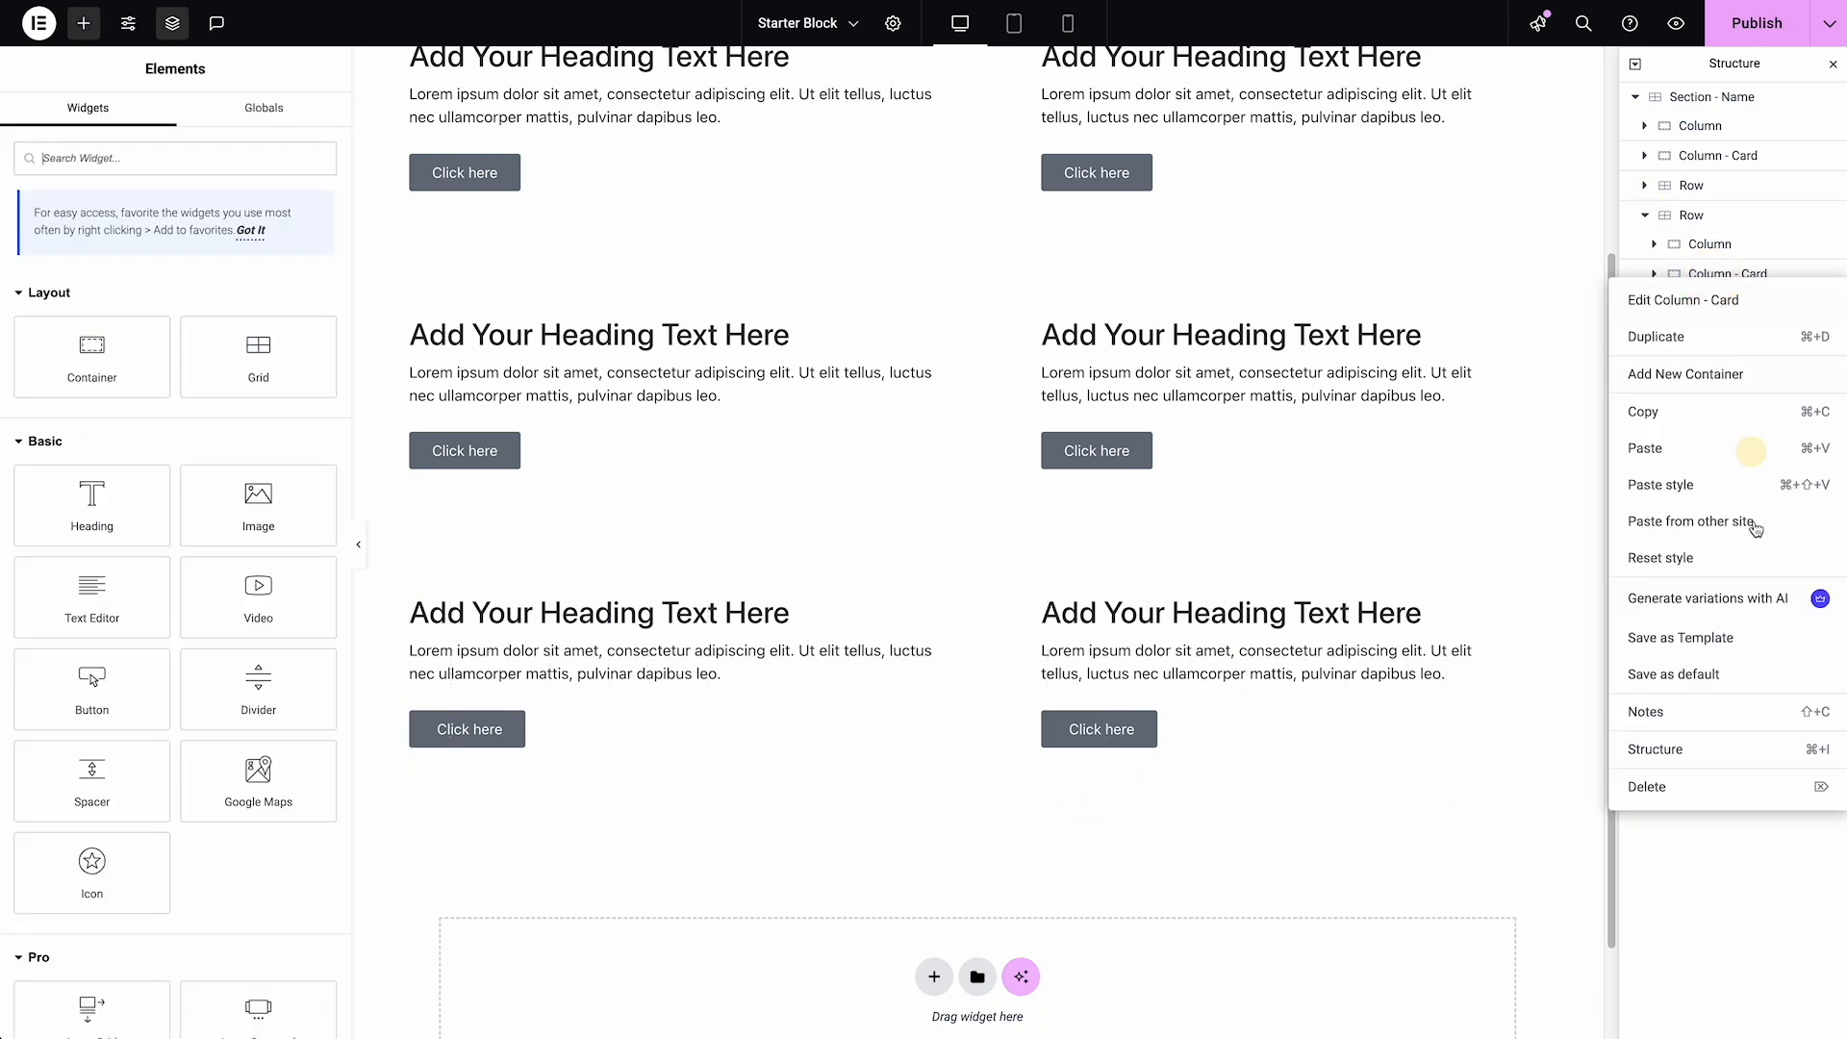
pyautogui.click(1721, 803)
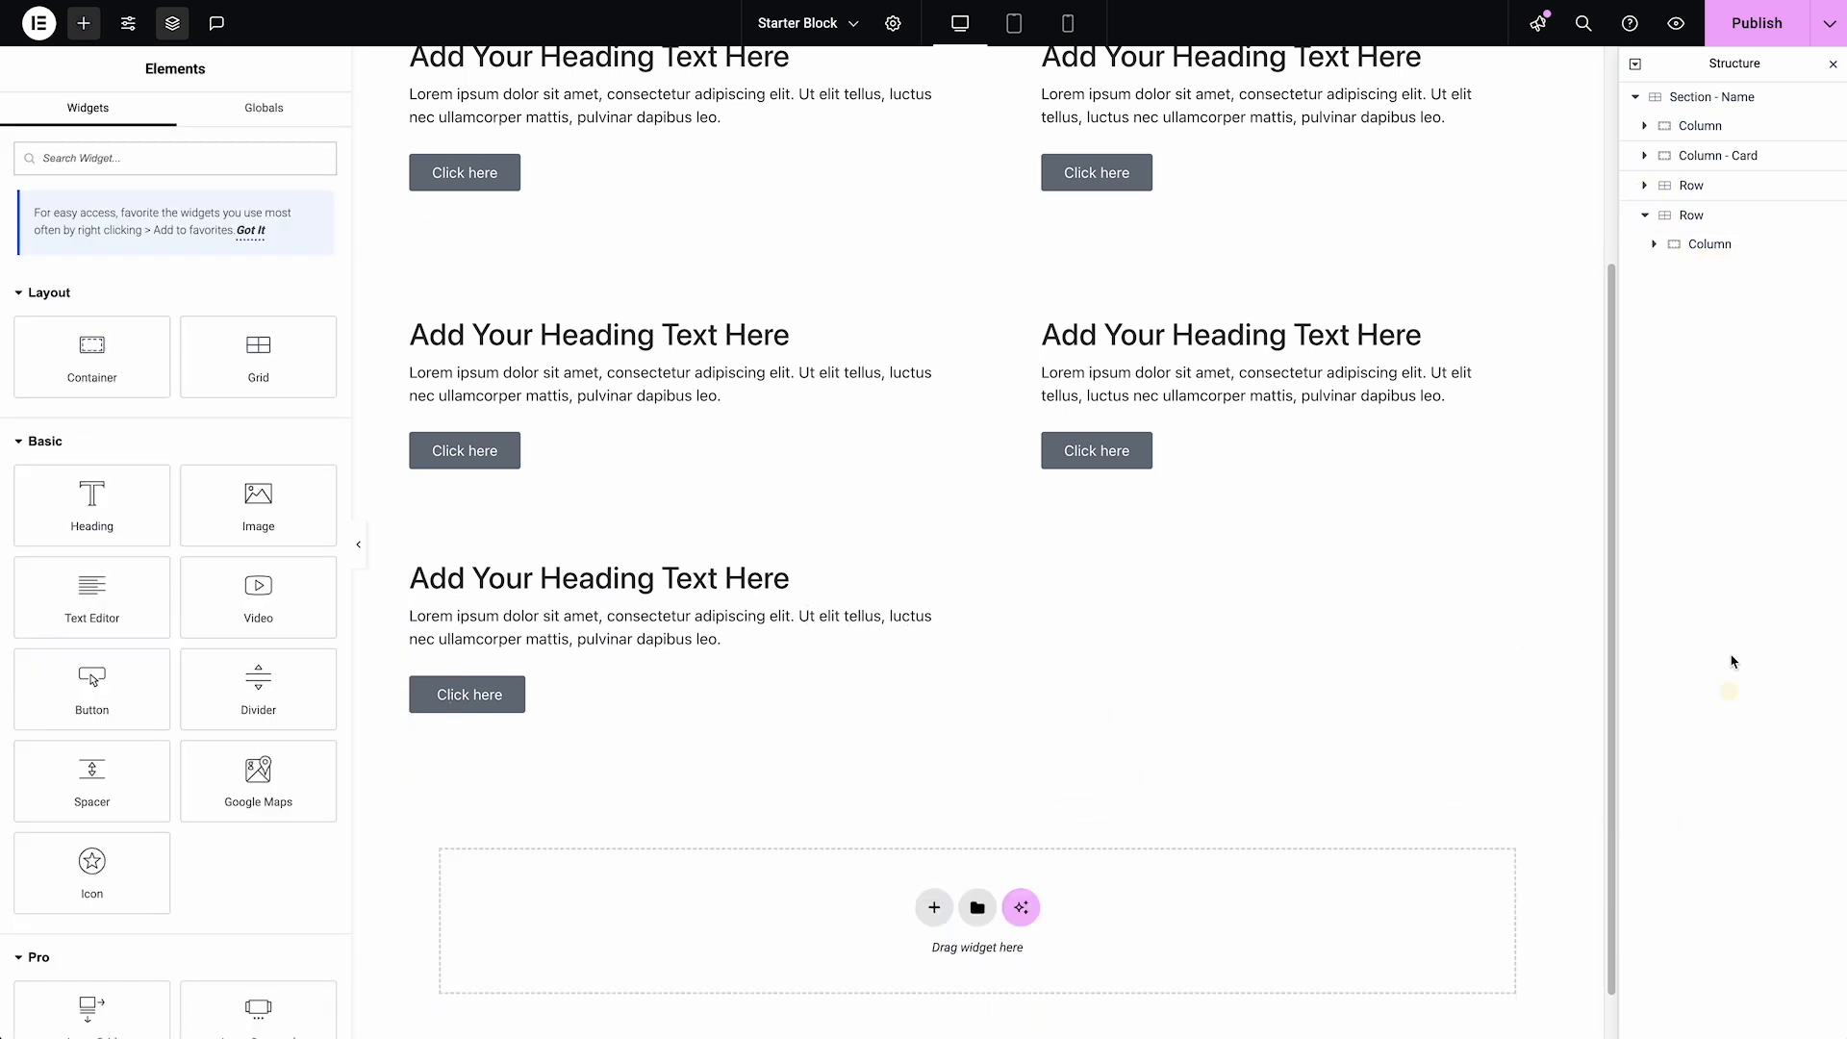
pyautogui.click(1699, 246)
pyautogui.click(1655, 247)
pyautogui.rightClick(1710, 247)
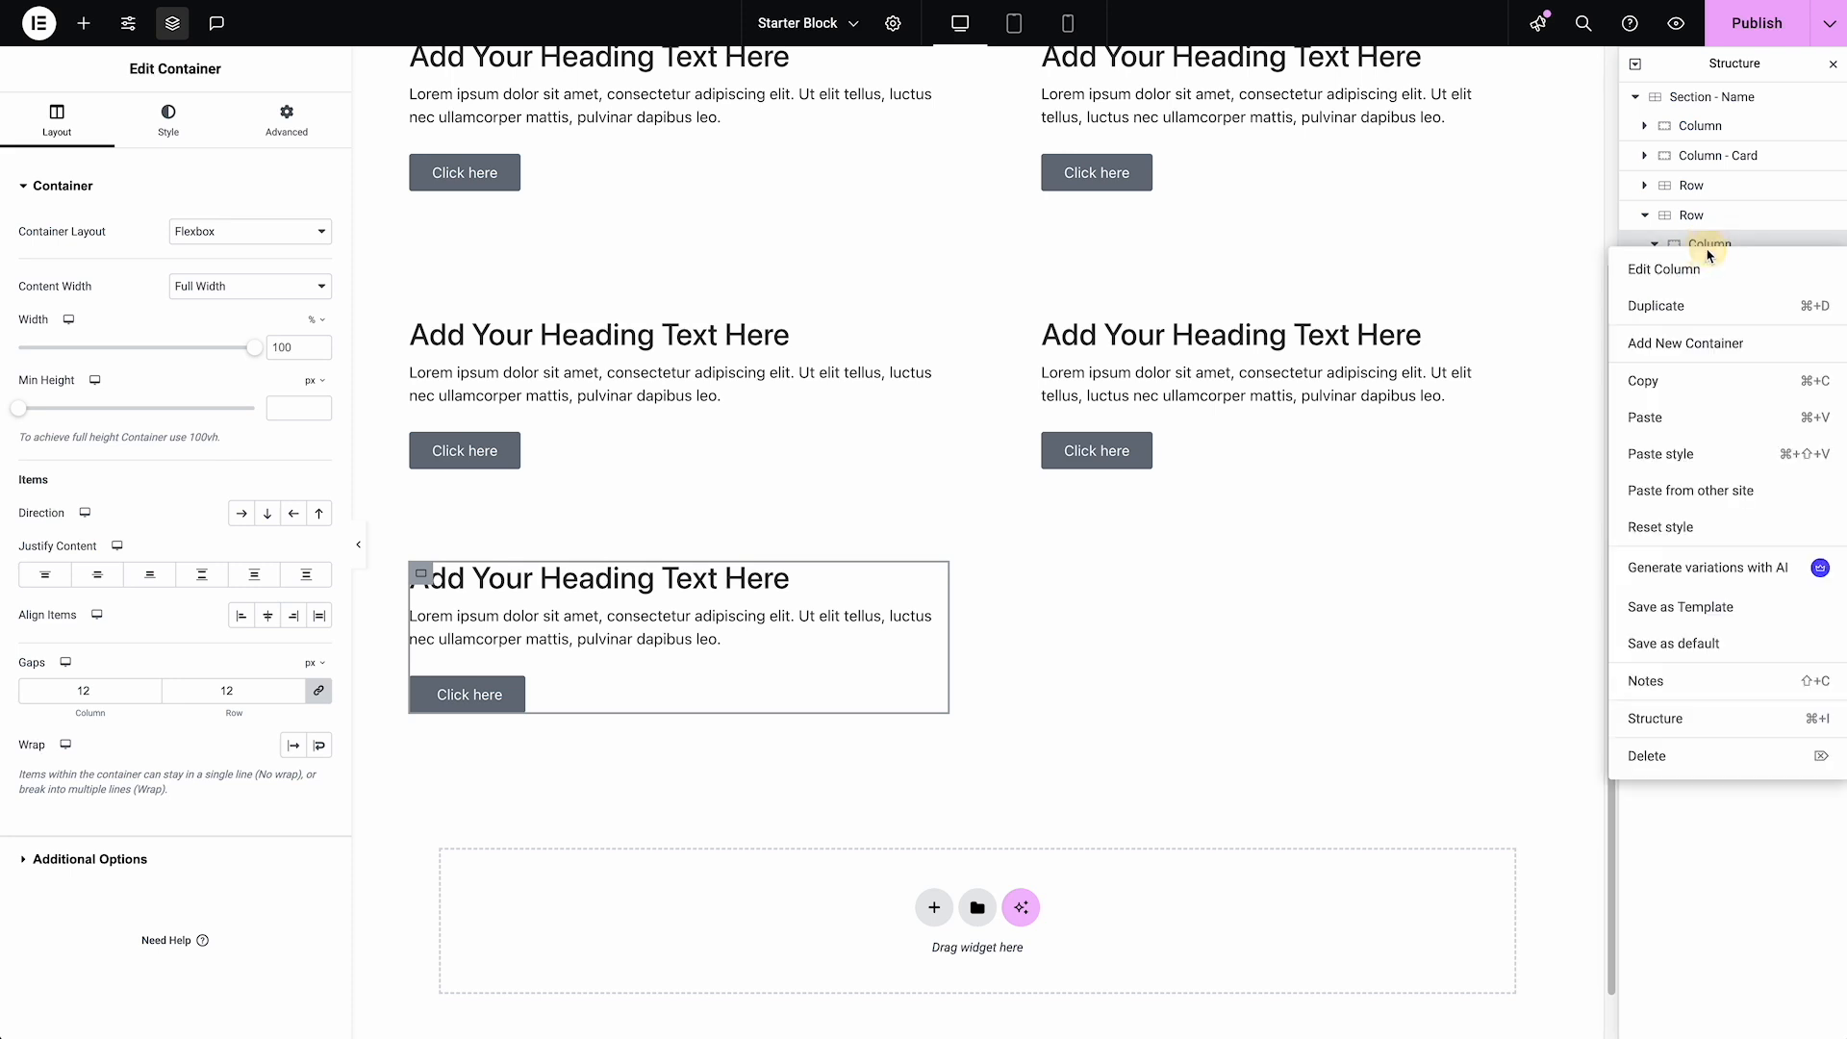
pyautogui.click(1695, 301)
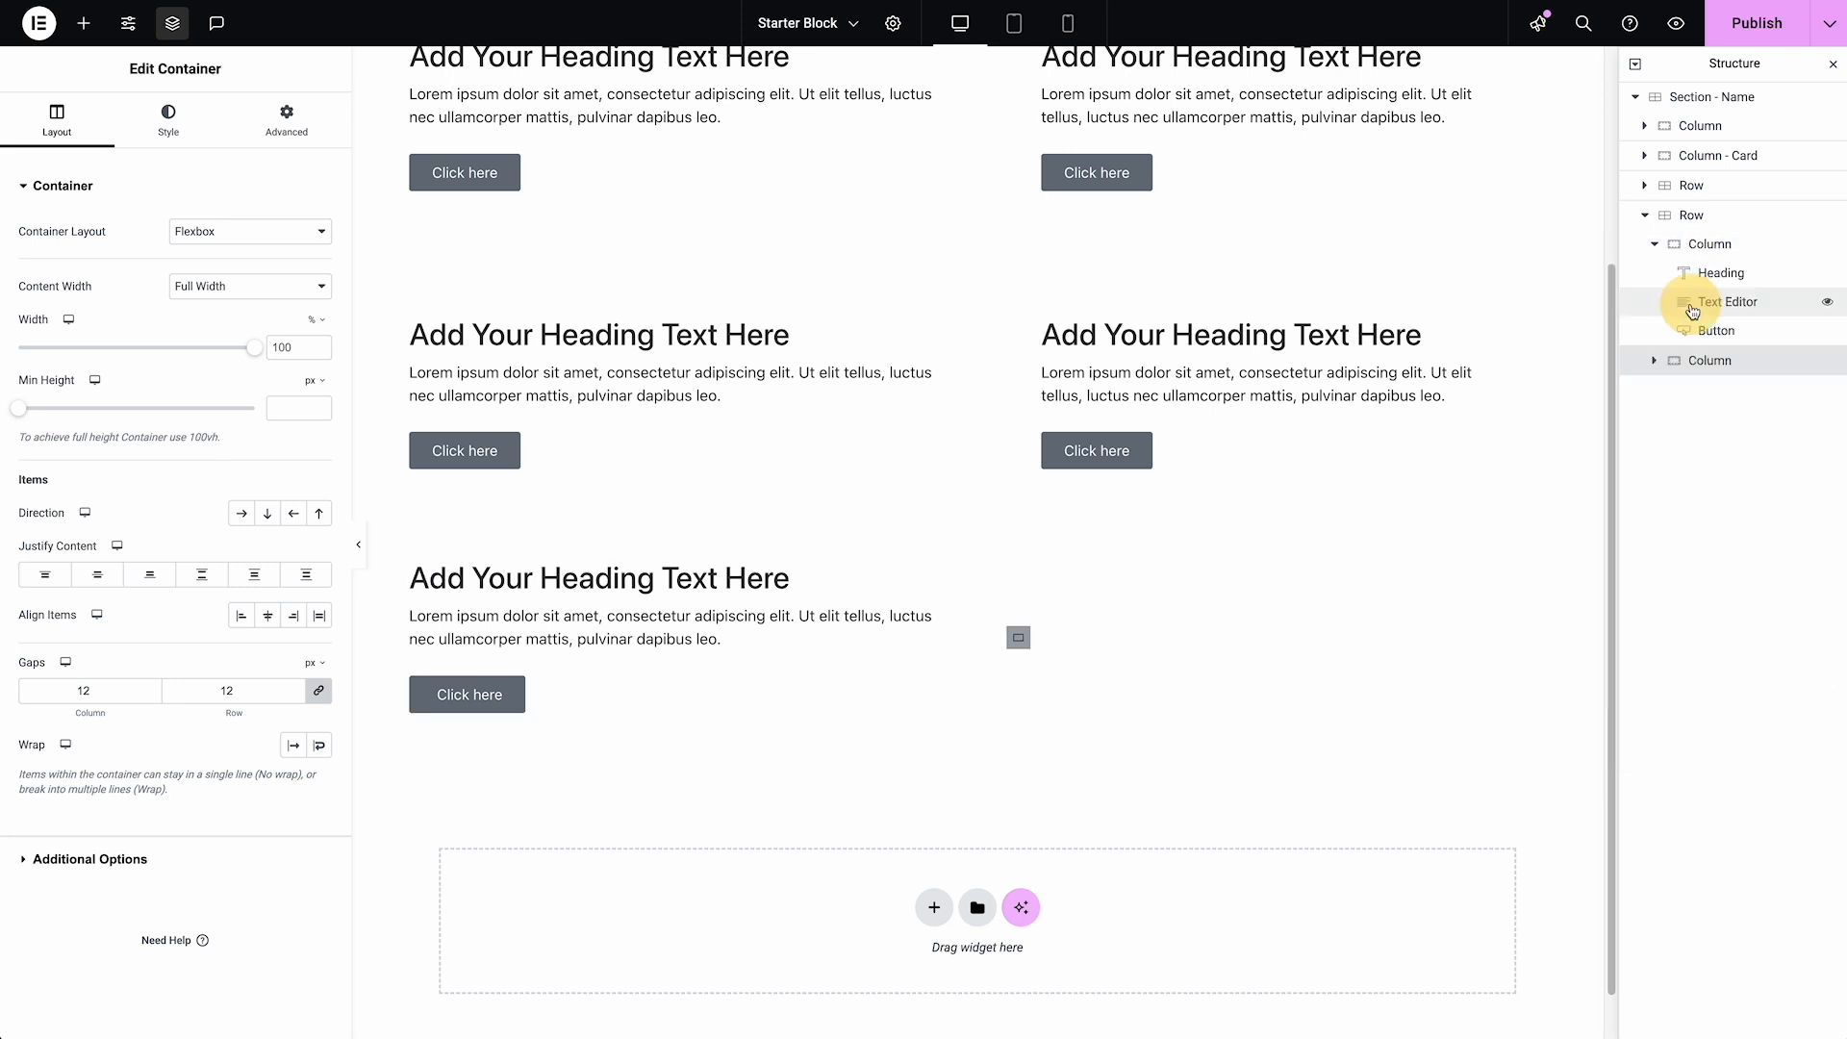
# Add an Image widget above the heading in the second Row's first Column
pyautogui.click(638, 582)
pyautogui.click(73, 27)
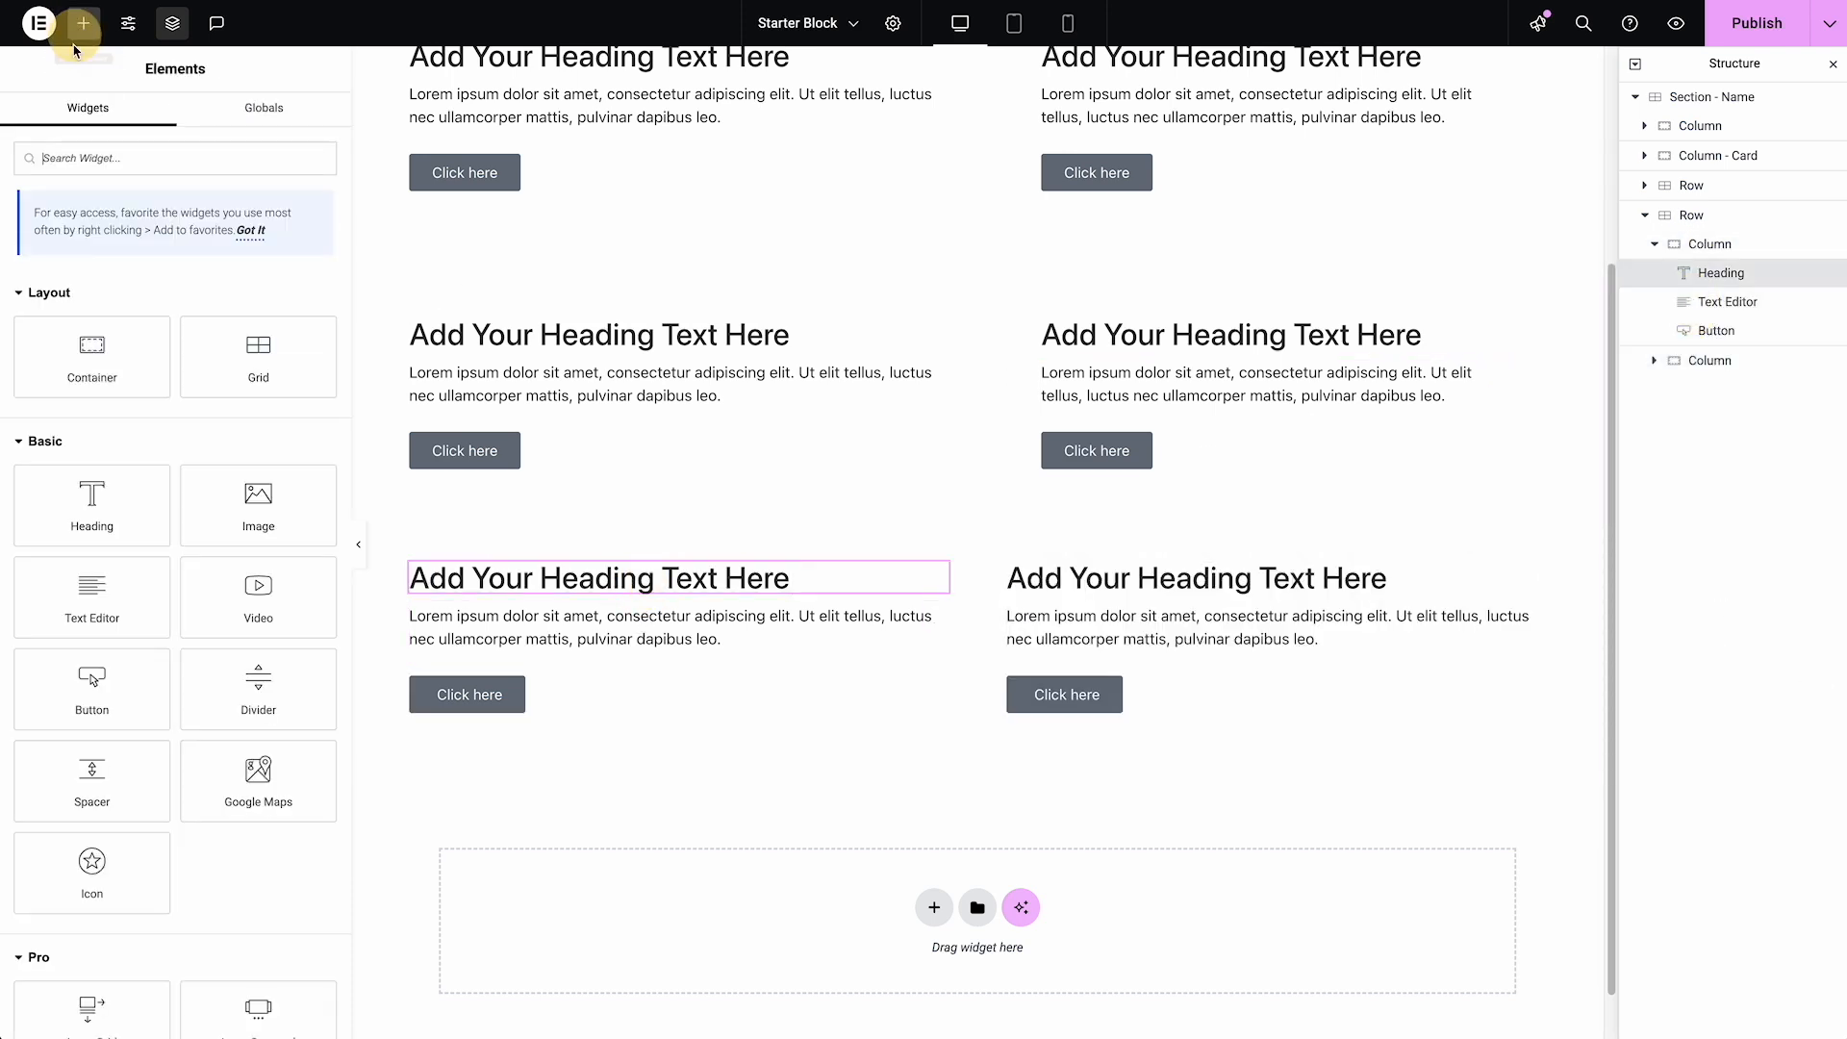
pyautogui.write('image')
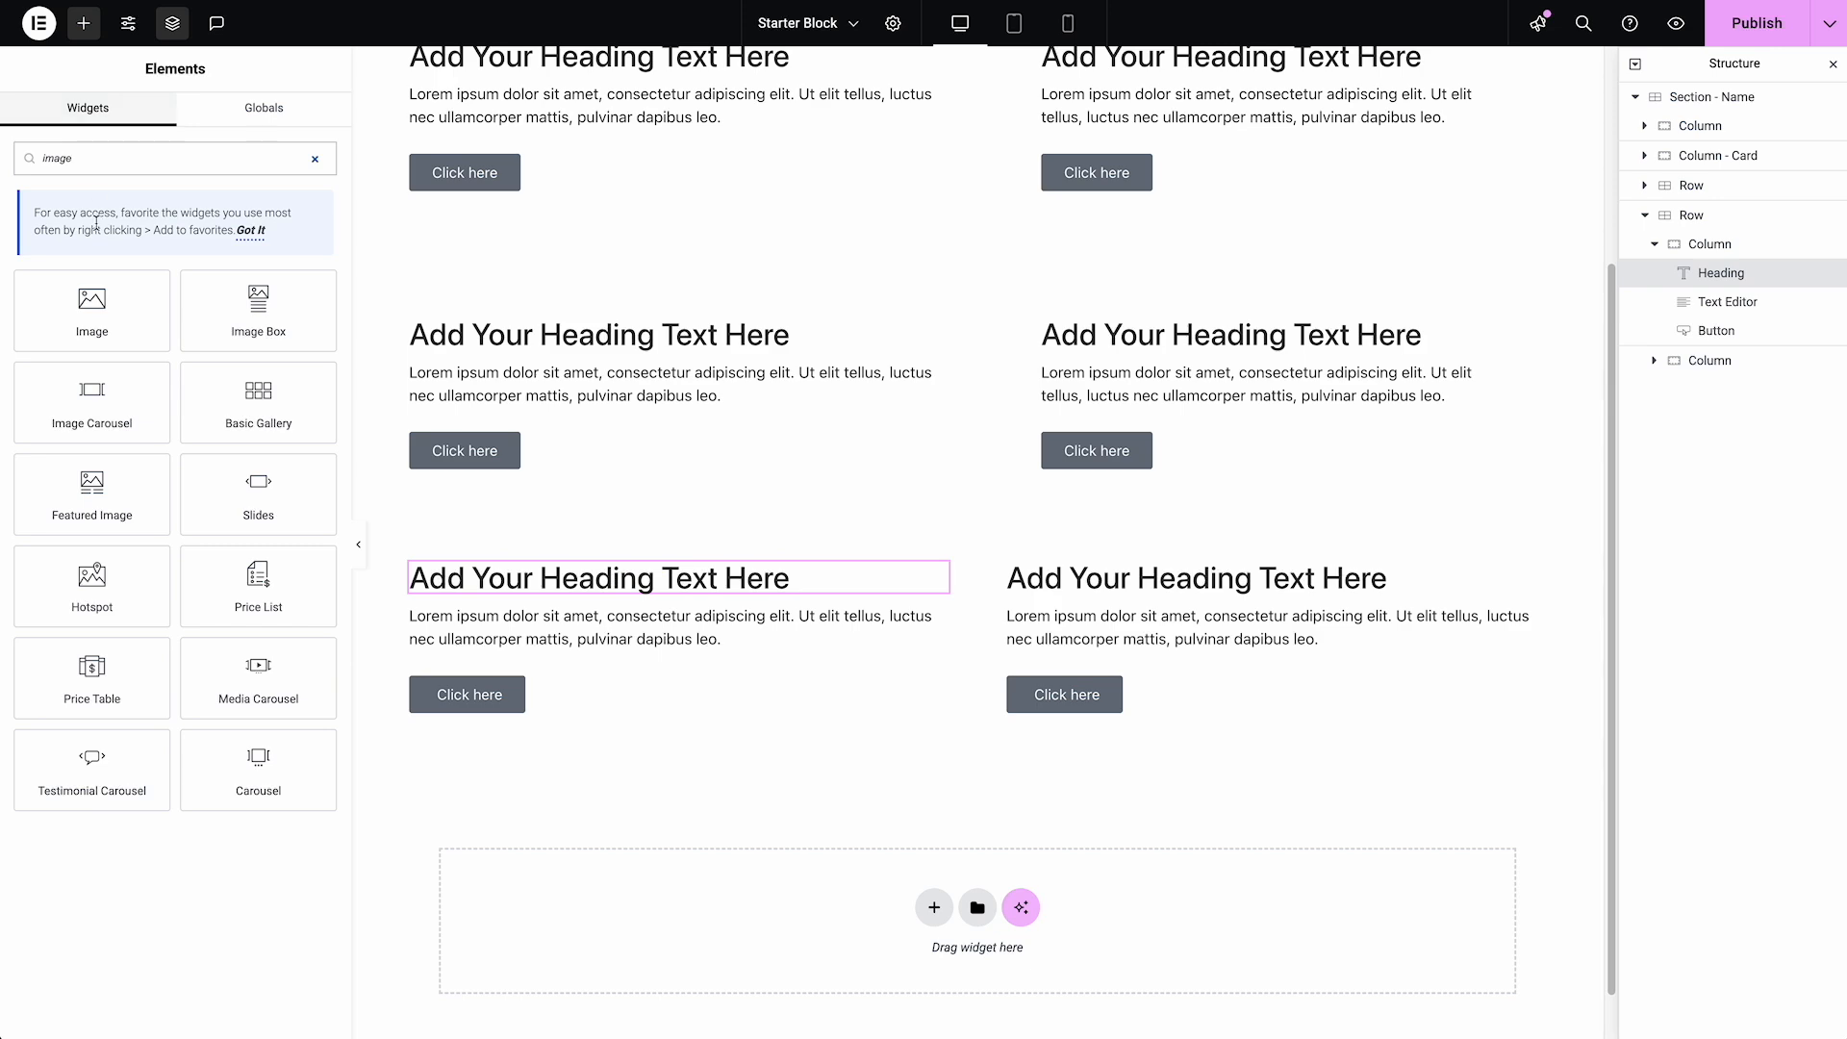
pyautogui.moveTo(128, 314); pyautogui.dragTo(871, 575)
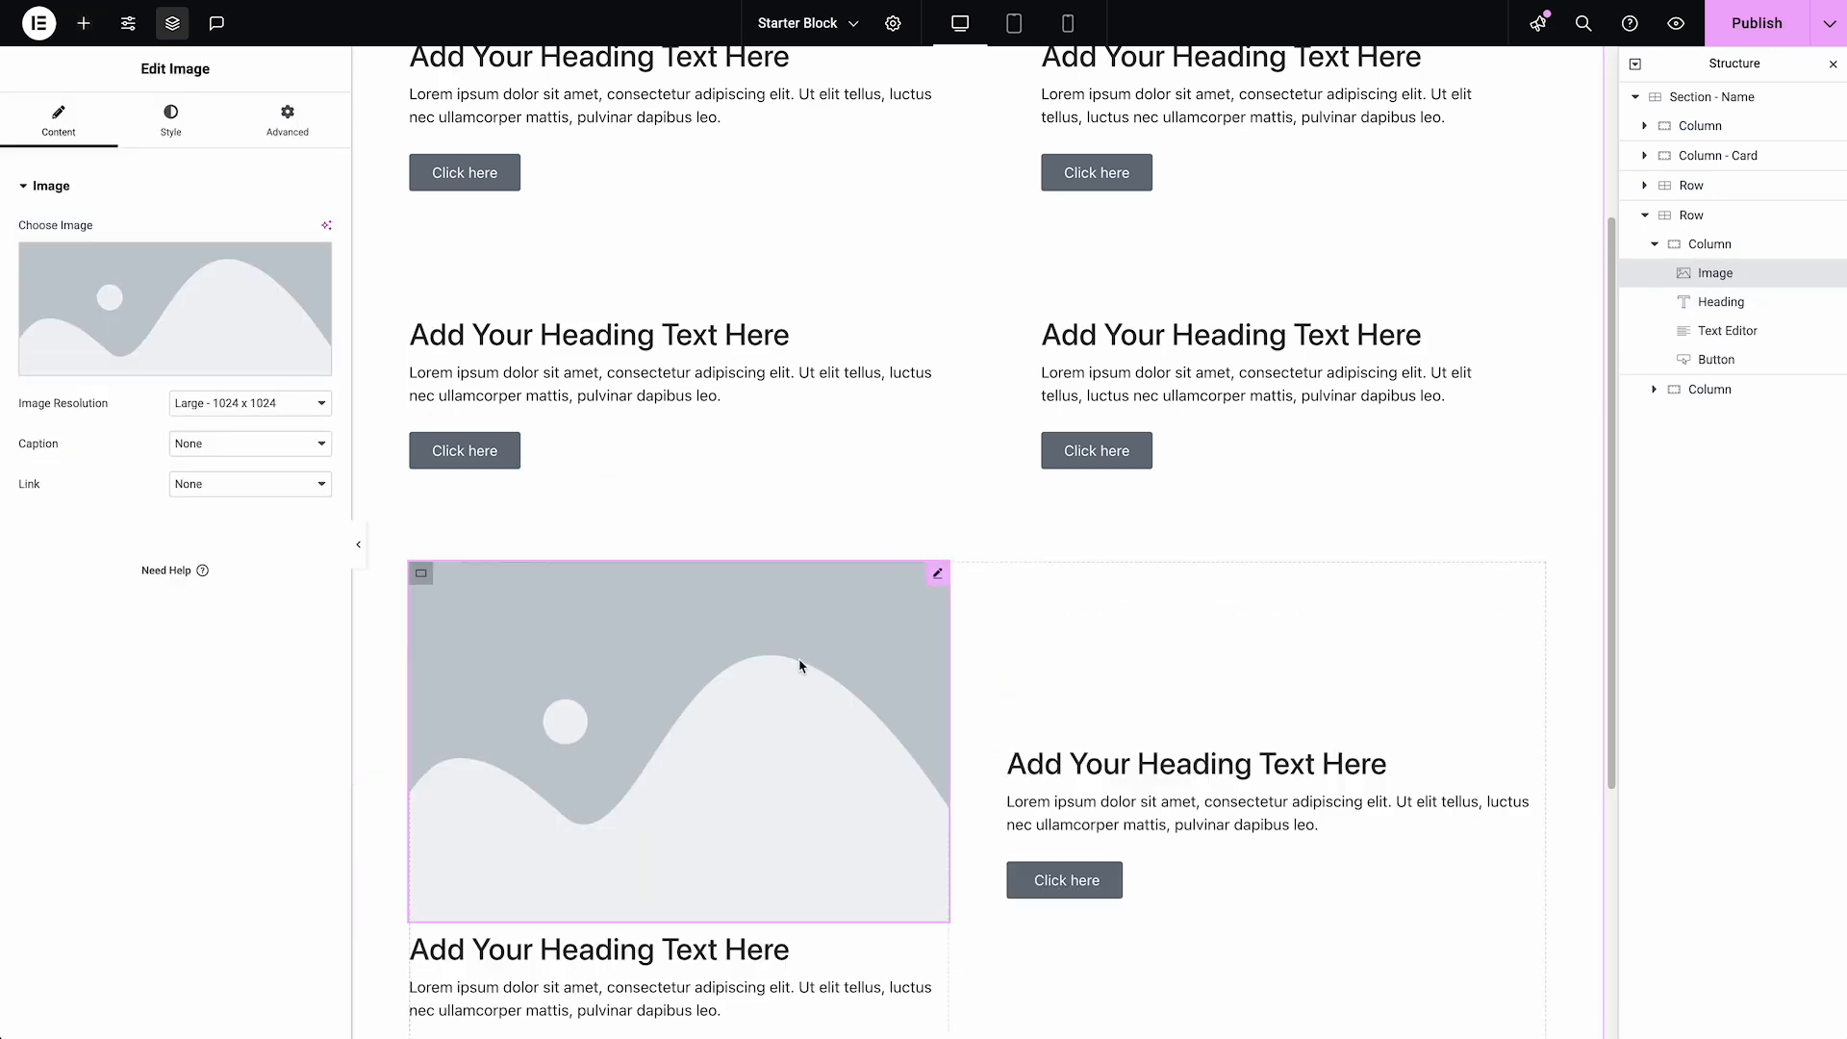
# Delete the Heading, Text Editor and Button below the image in the second Row's first Column
pyautogui.scroll(-3, 799, 664)
pyautogui.rightClick(765, 671)
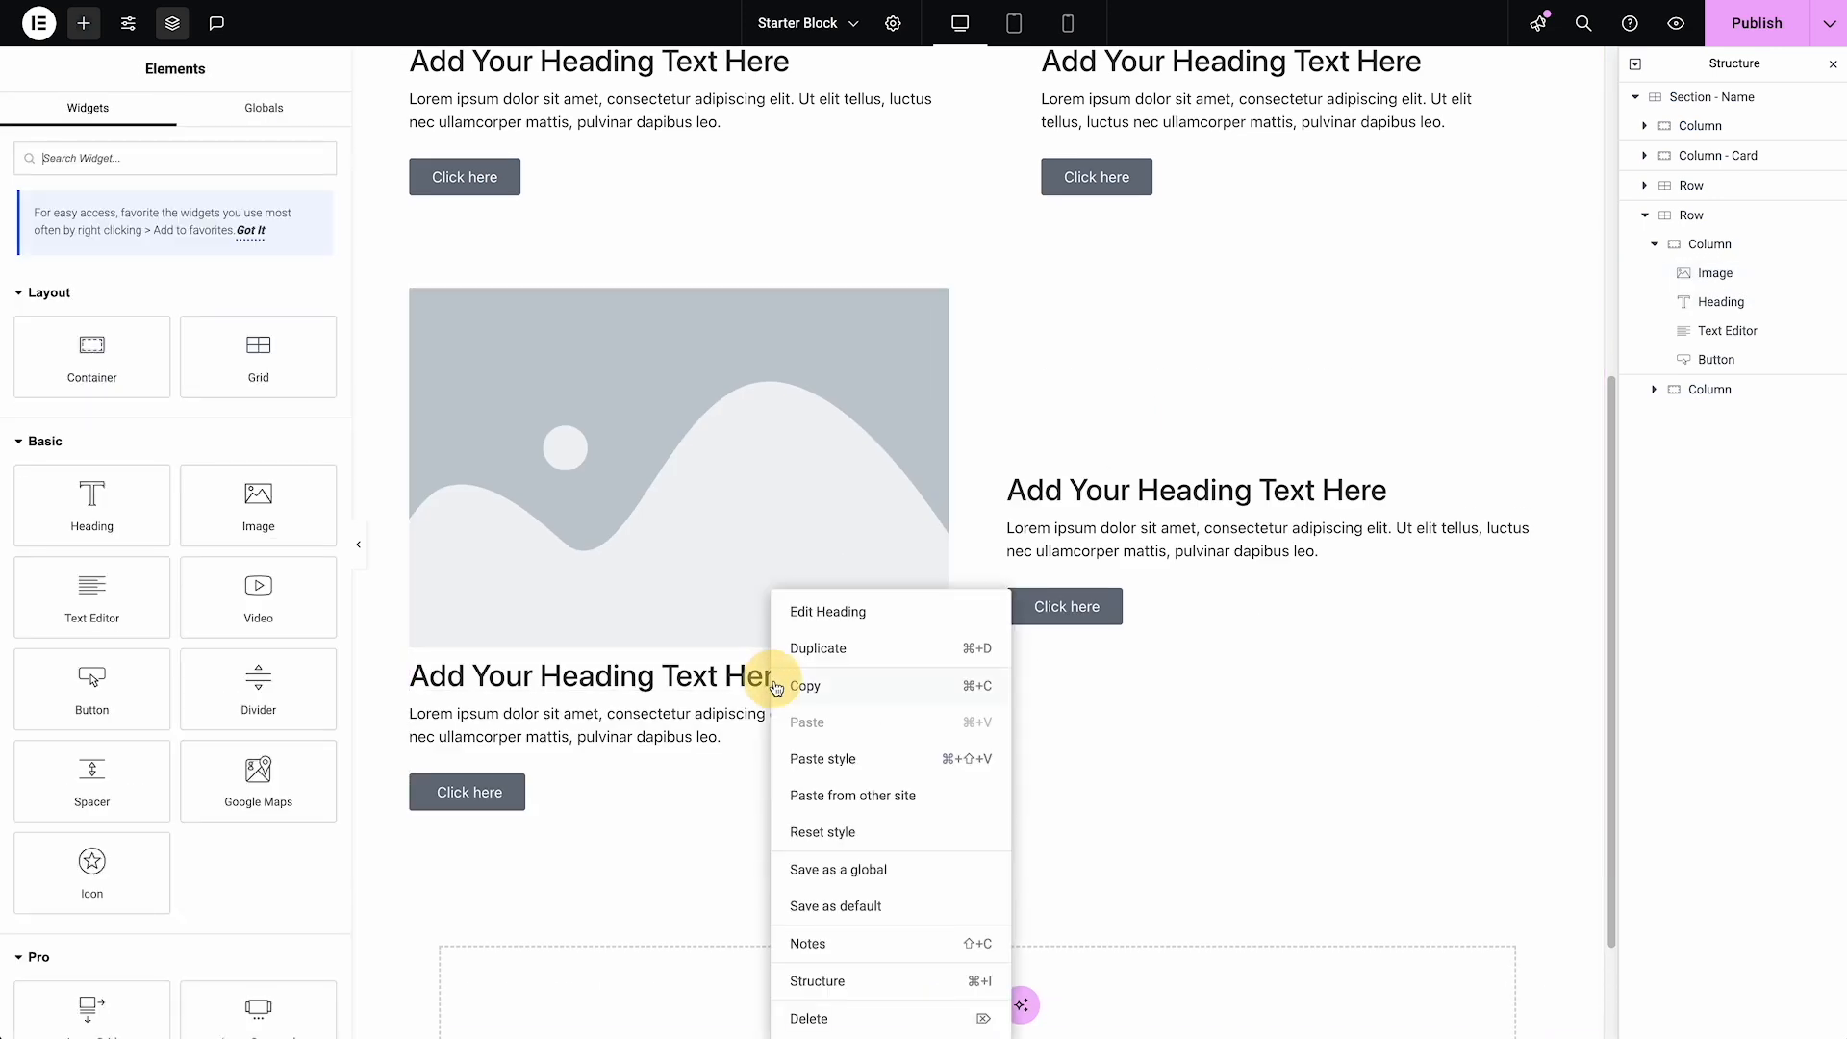
pyautogui.click(842, 1022)
pyautogui.rightClick(707, 684)
pyautogui.click(761, 1017)
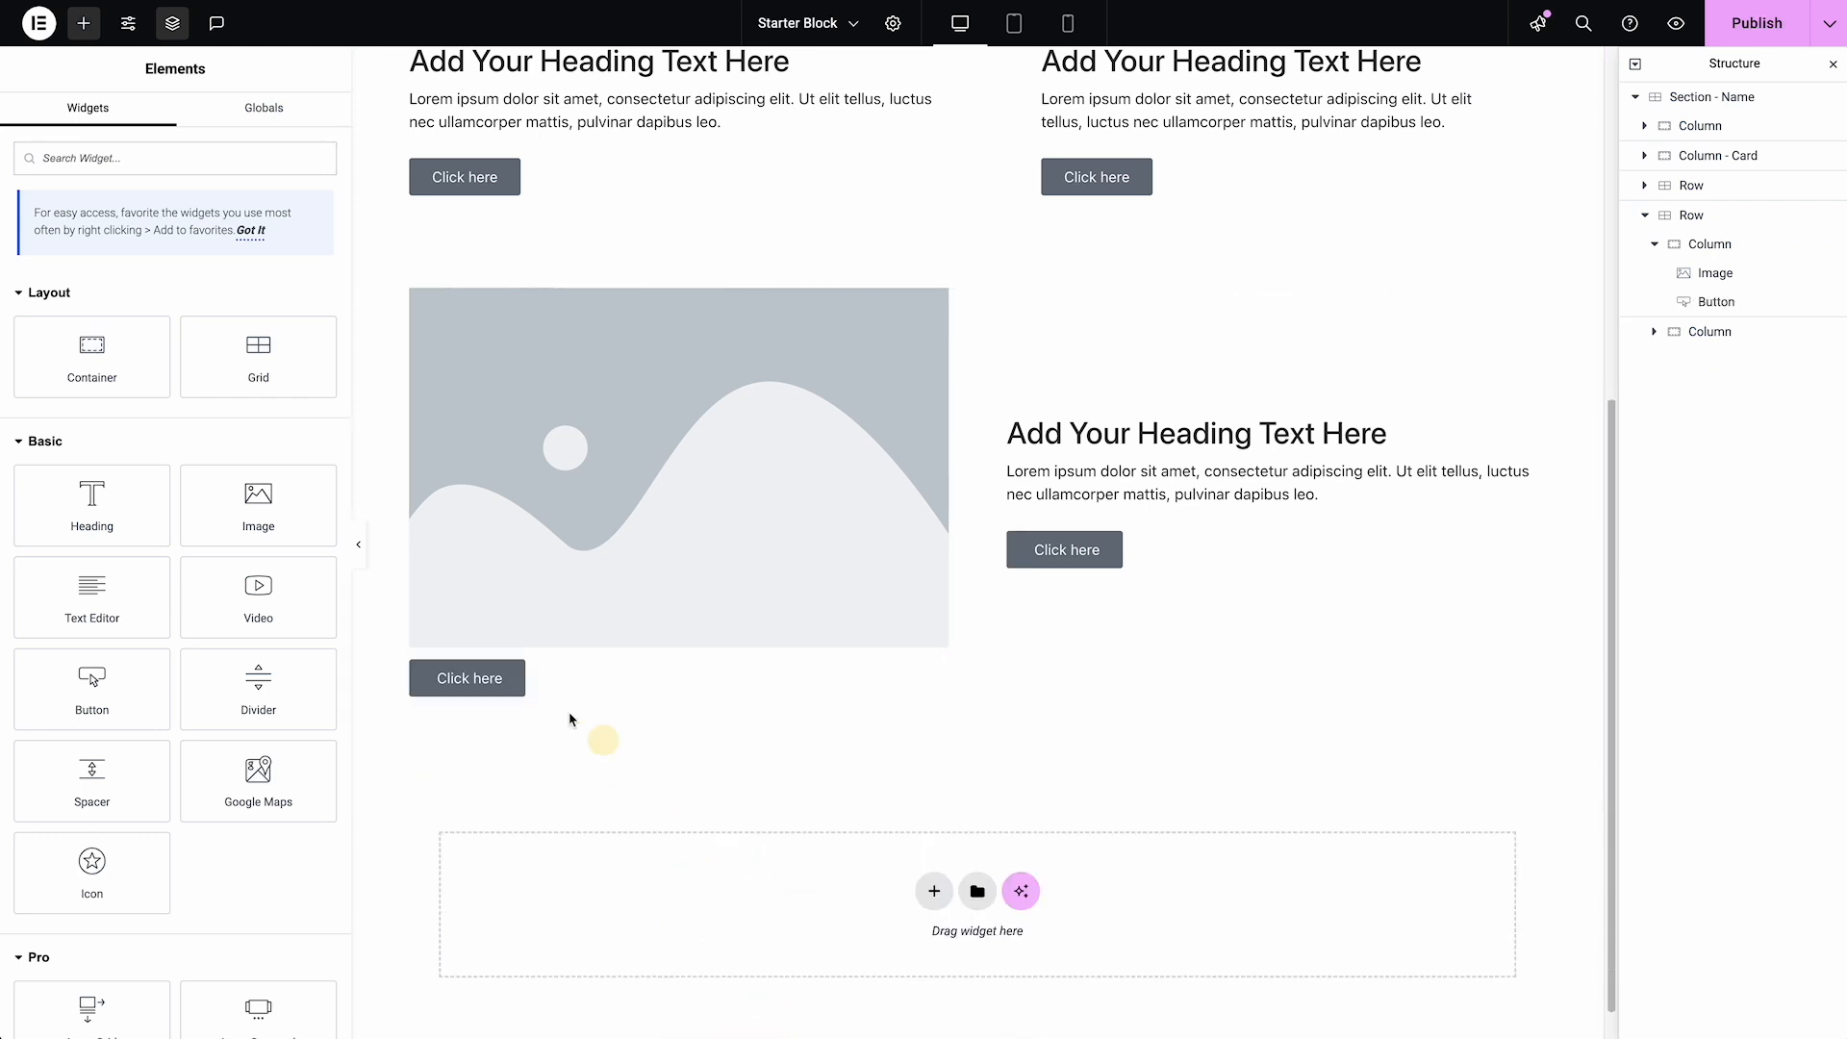
pyautogui.rightClick(507, 681)
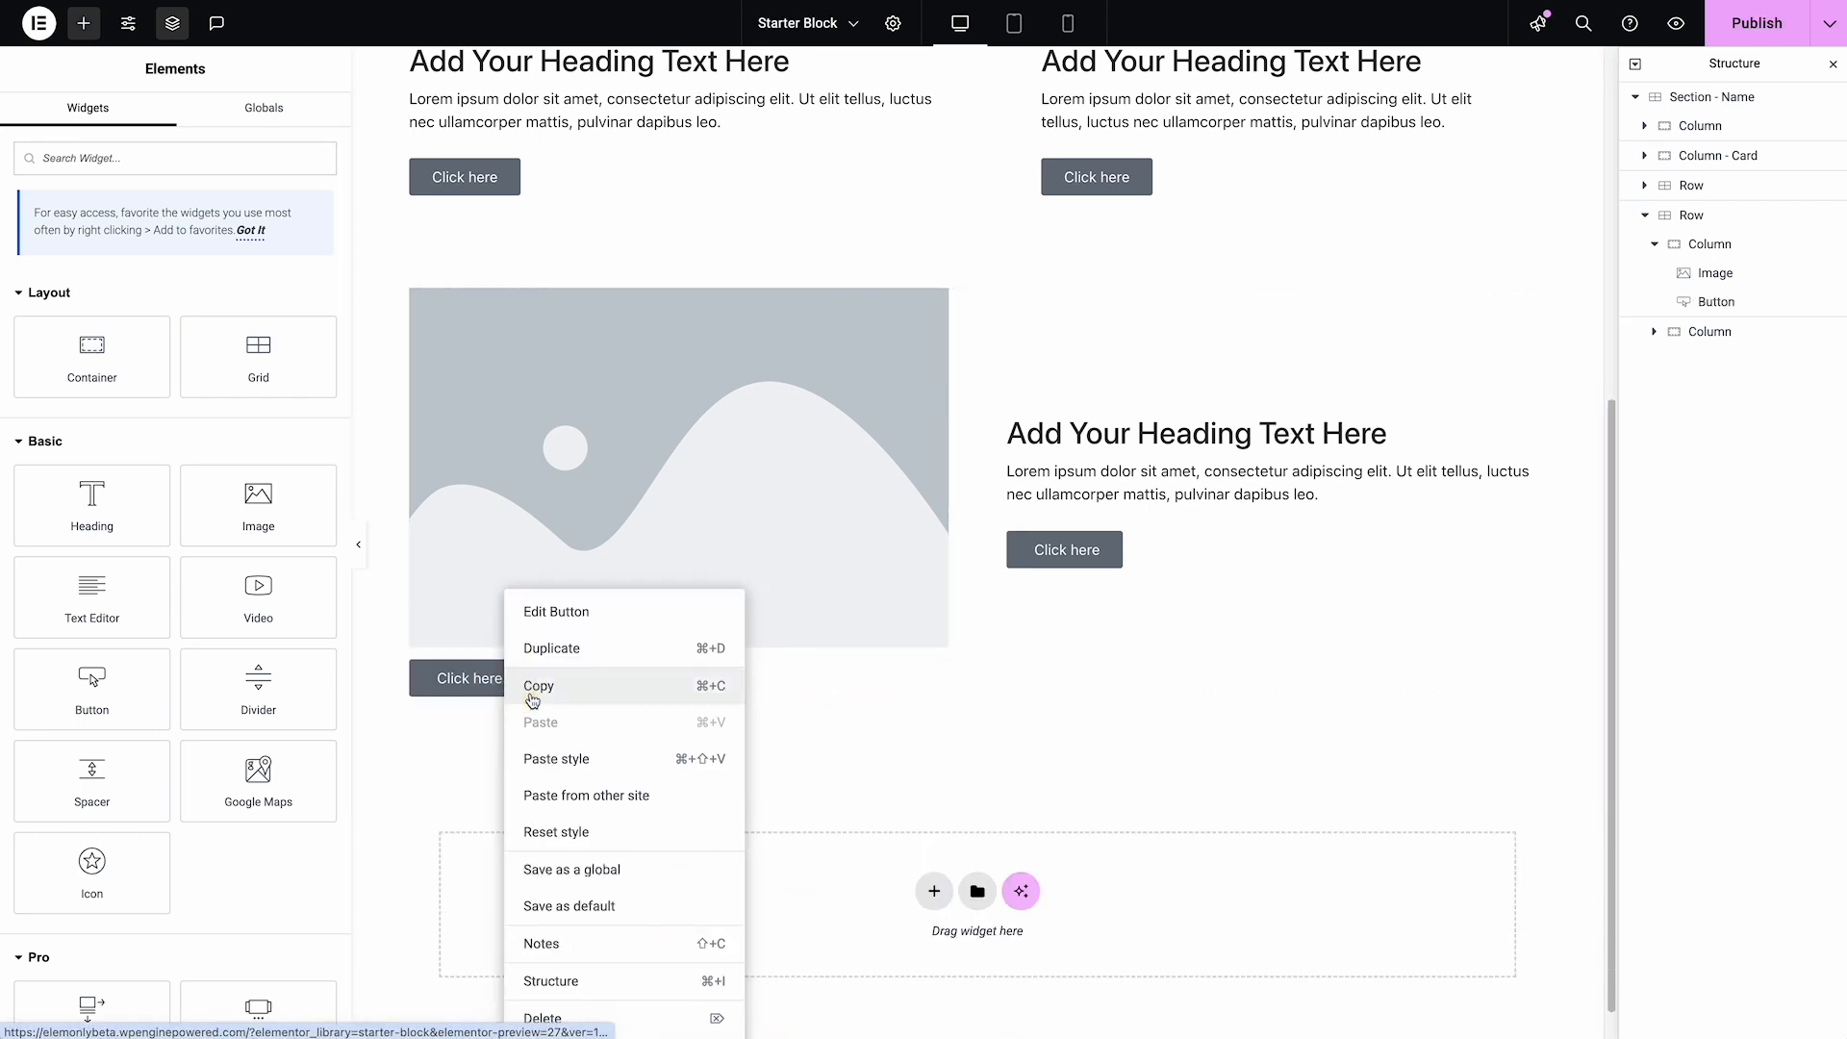
pyautogui.click(600, 1028)
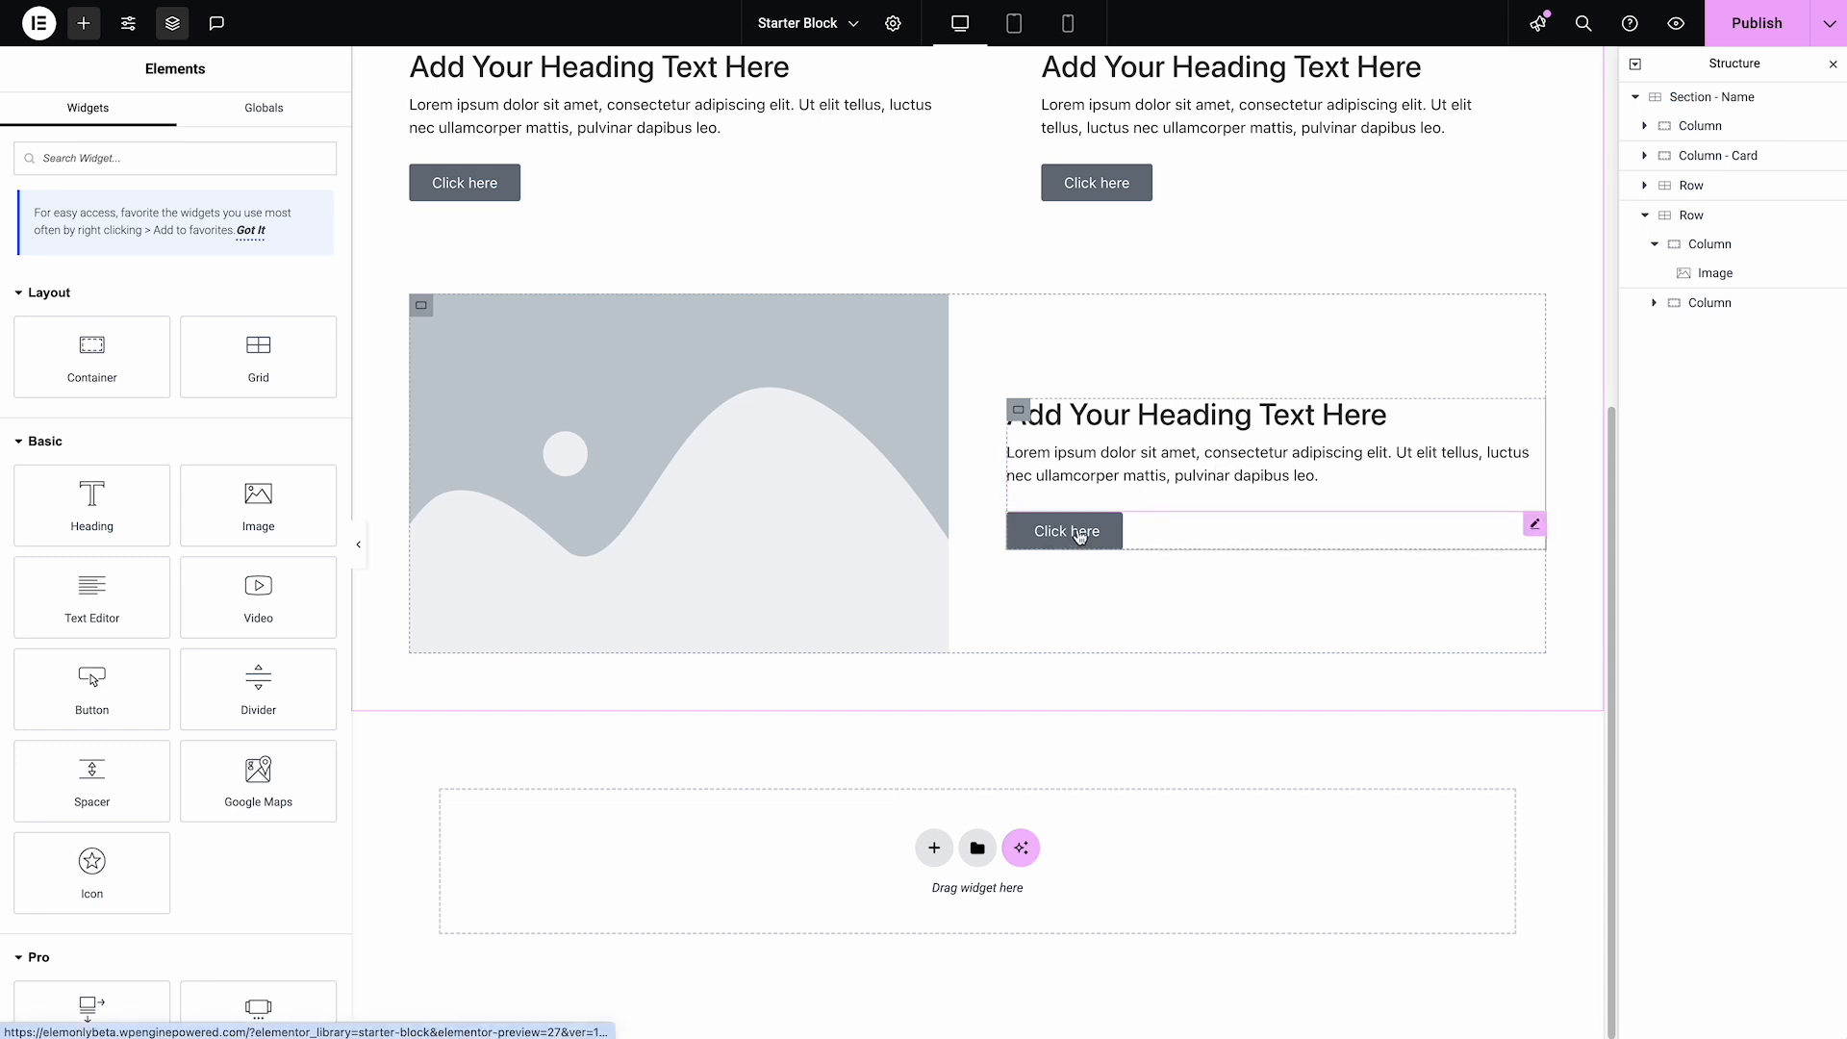
# Collapse the second Row and review its layout and gaps in the tablet and mobile previews
pyautogui.scroll(1, 1081, 537)
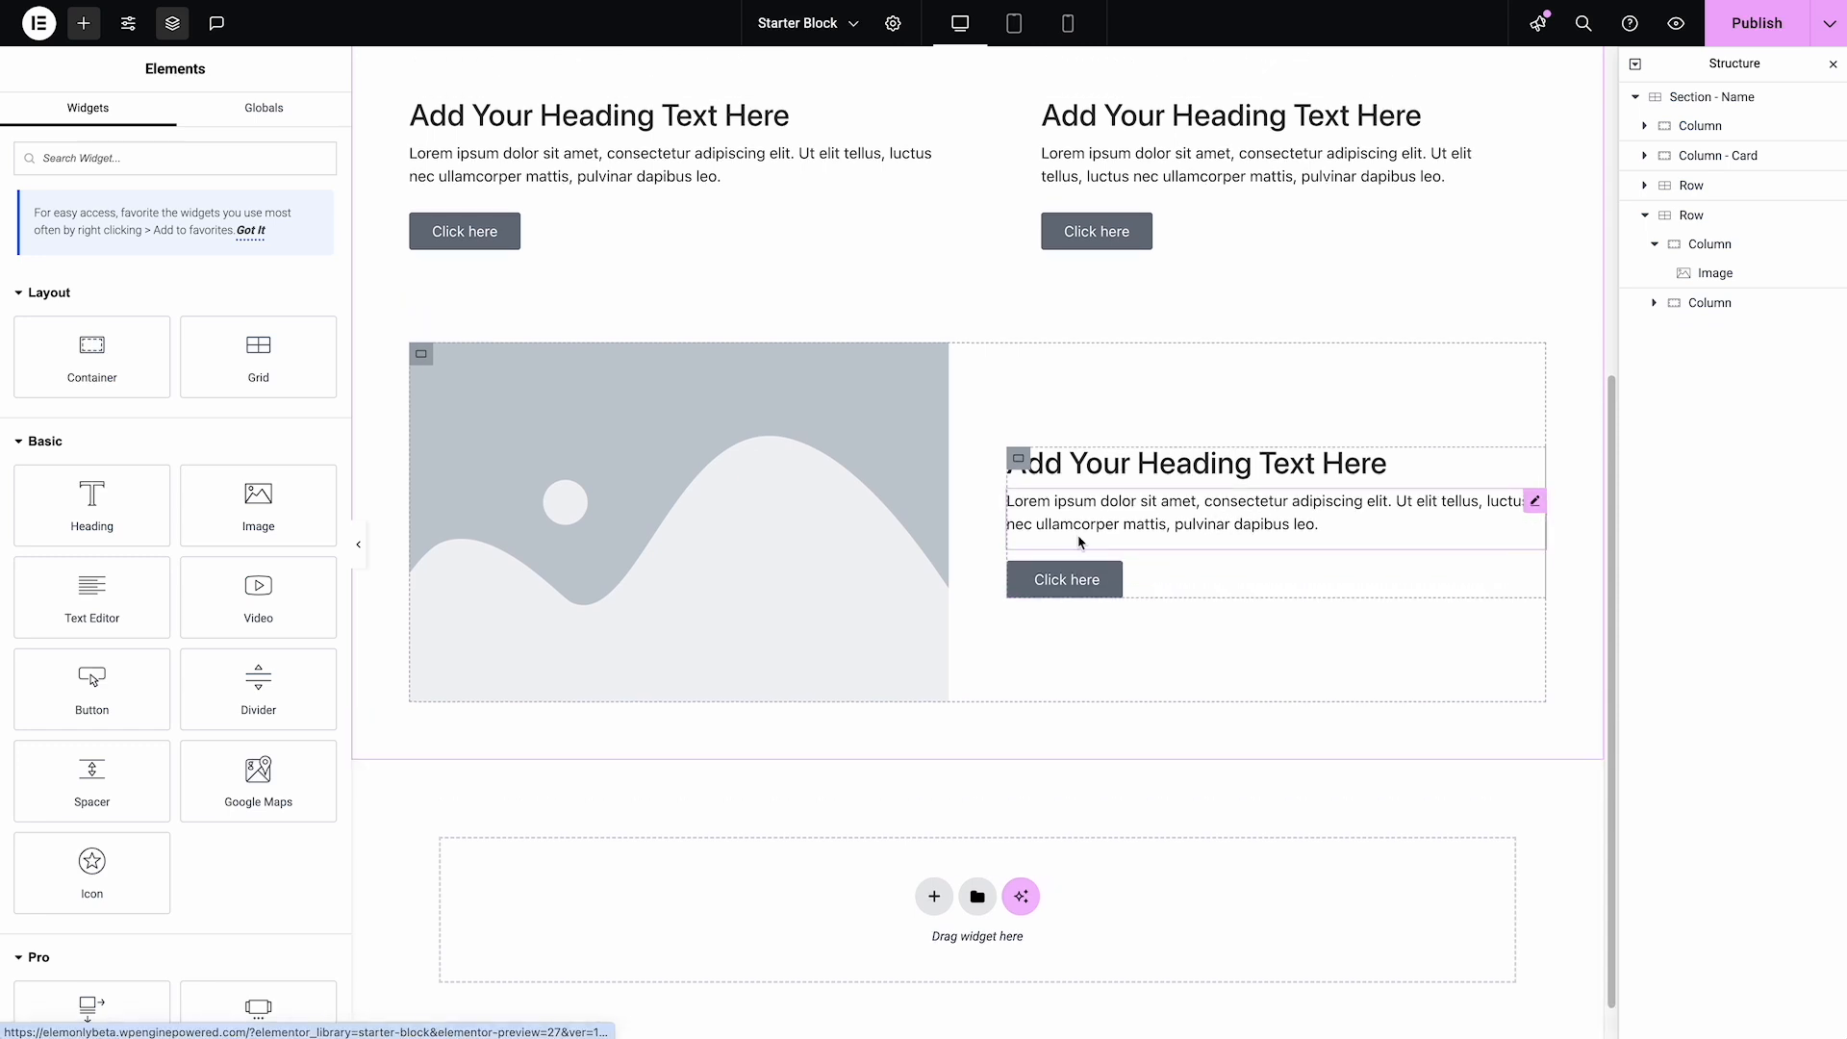
pyautogui.click(1709, 221)
pyautogui.click(1642, 215)
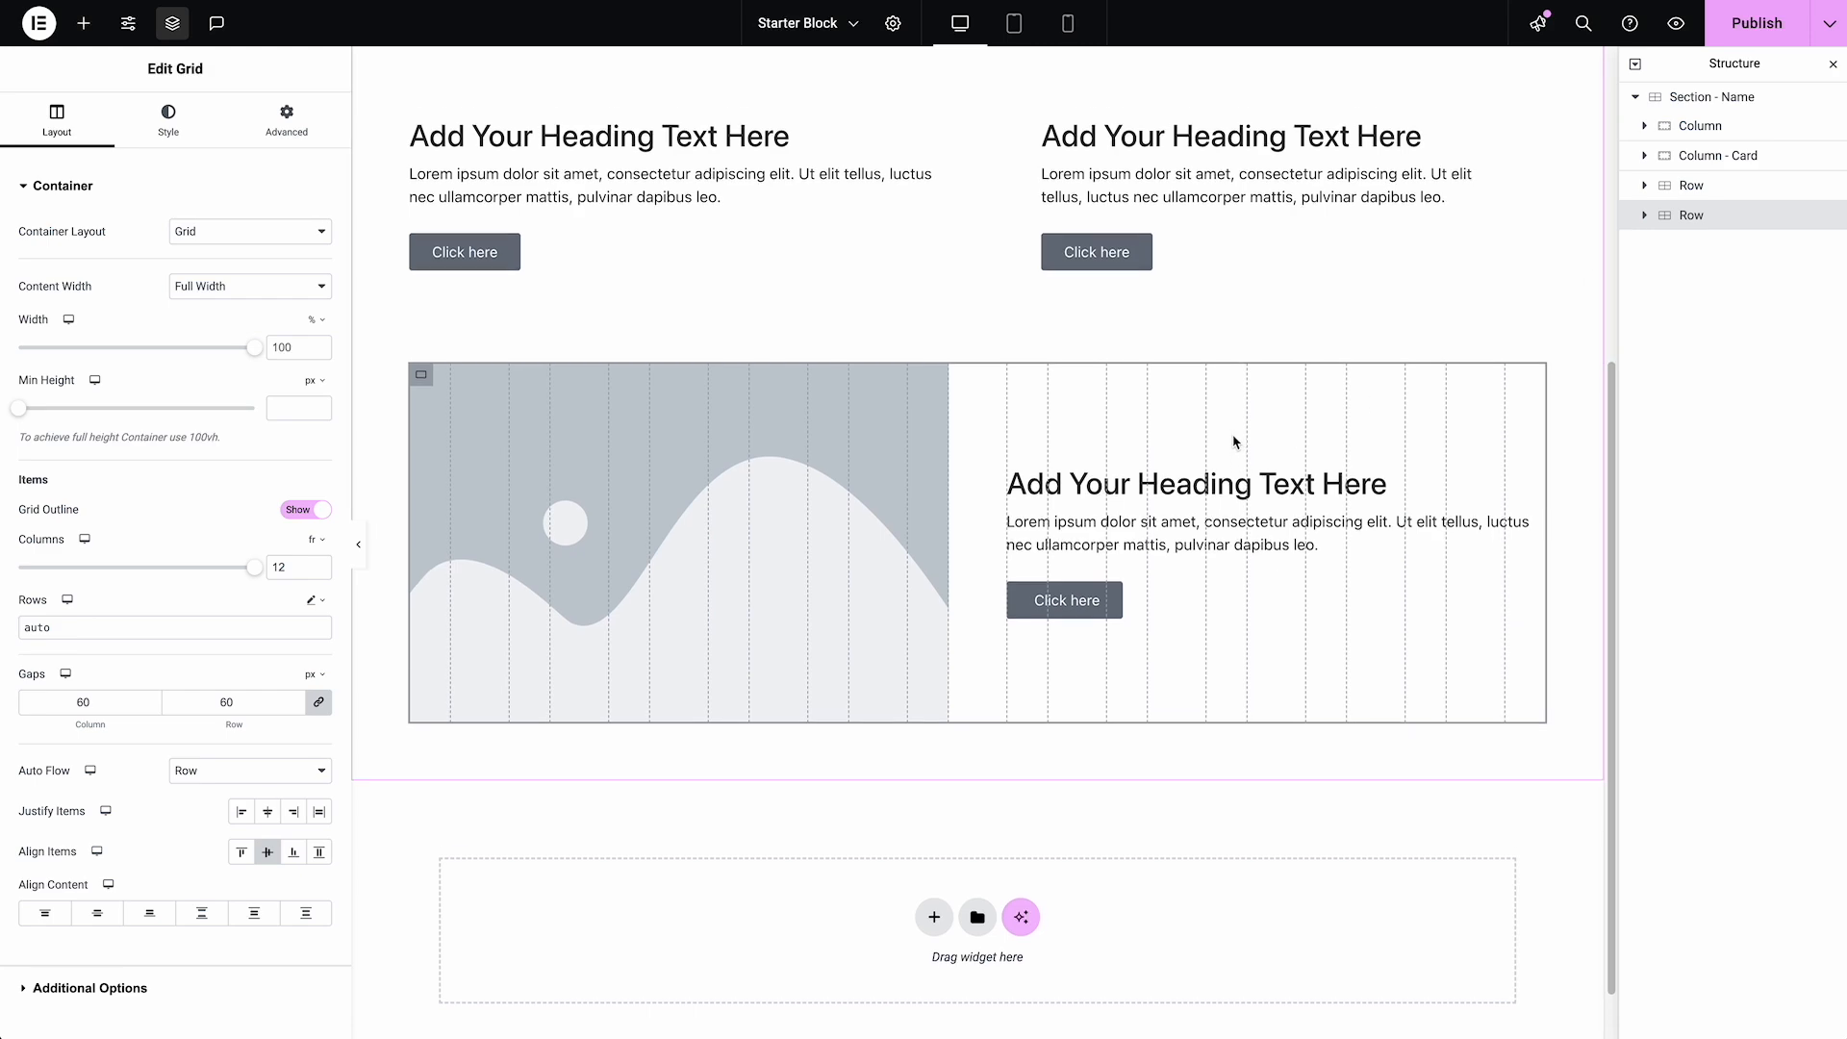
pyautogui.scroll(5, 1001, 284)
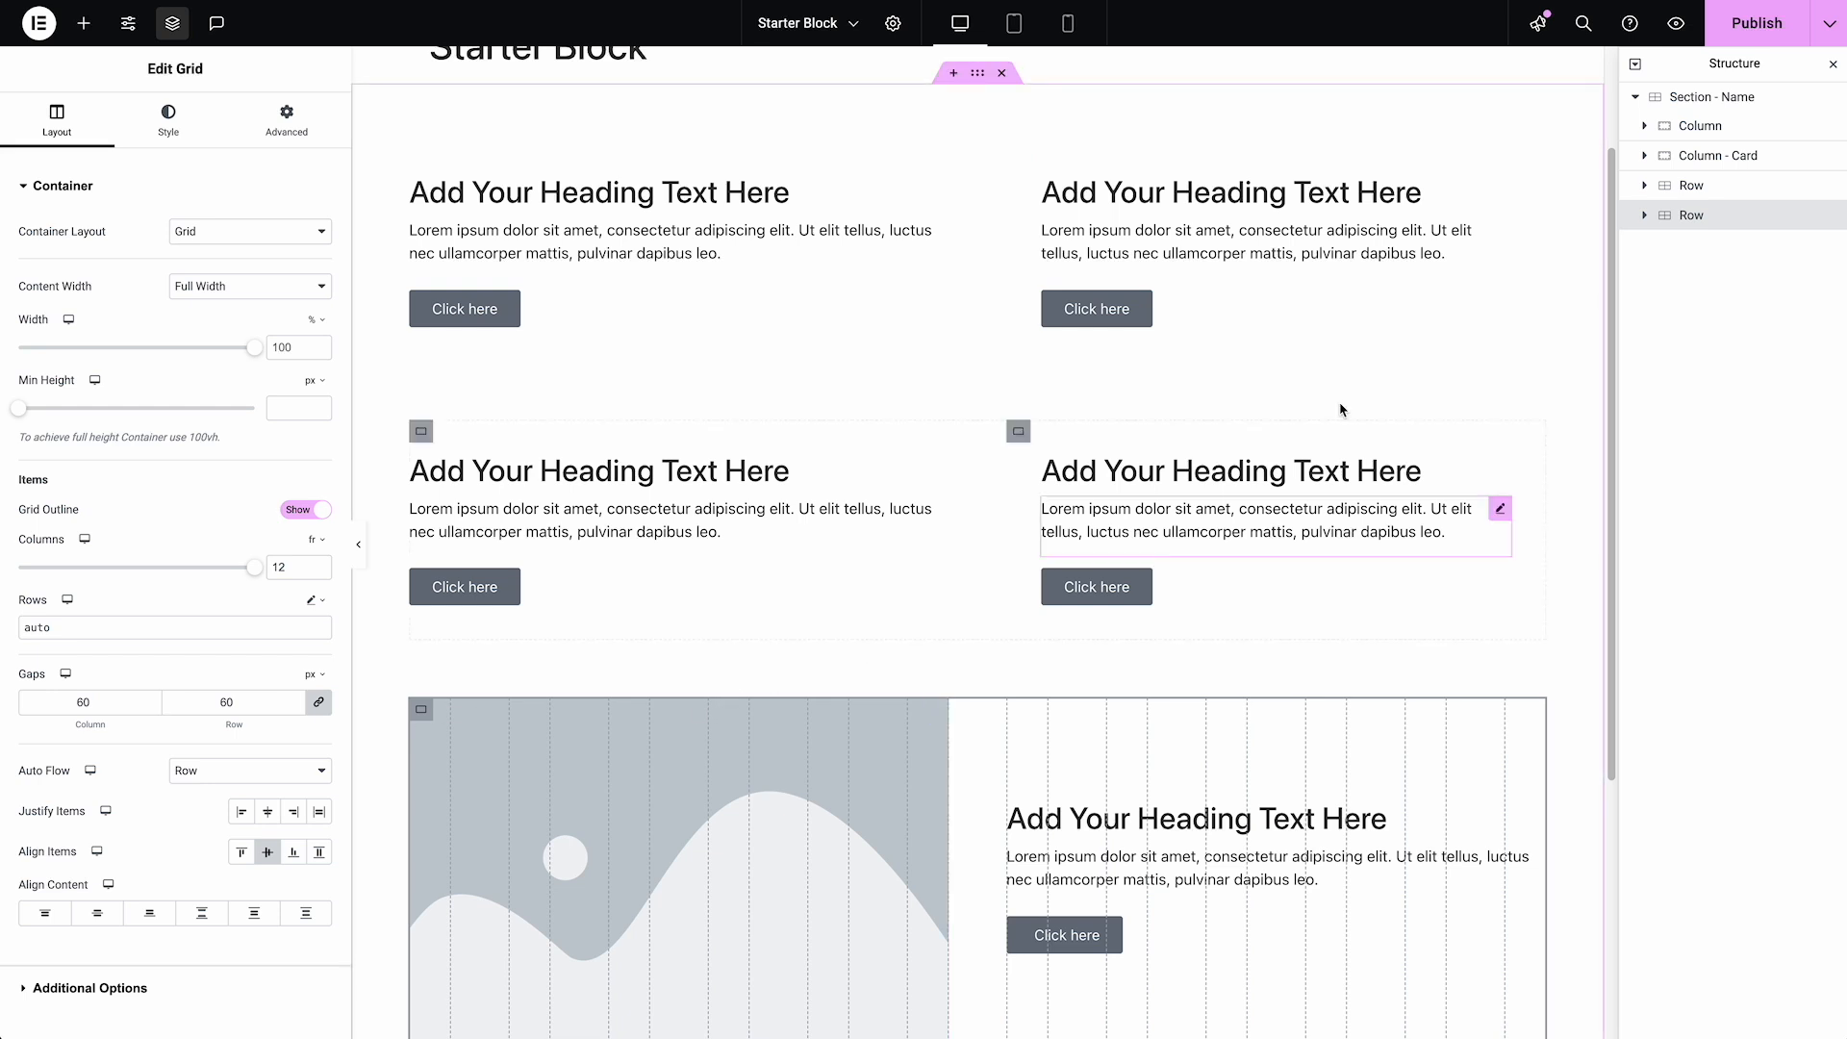
pyautogui.click(1014, 23)
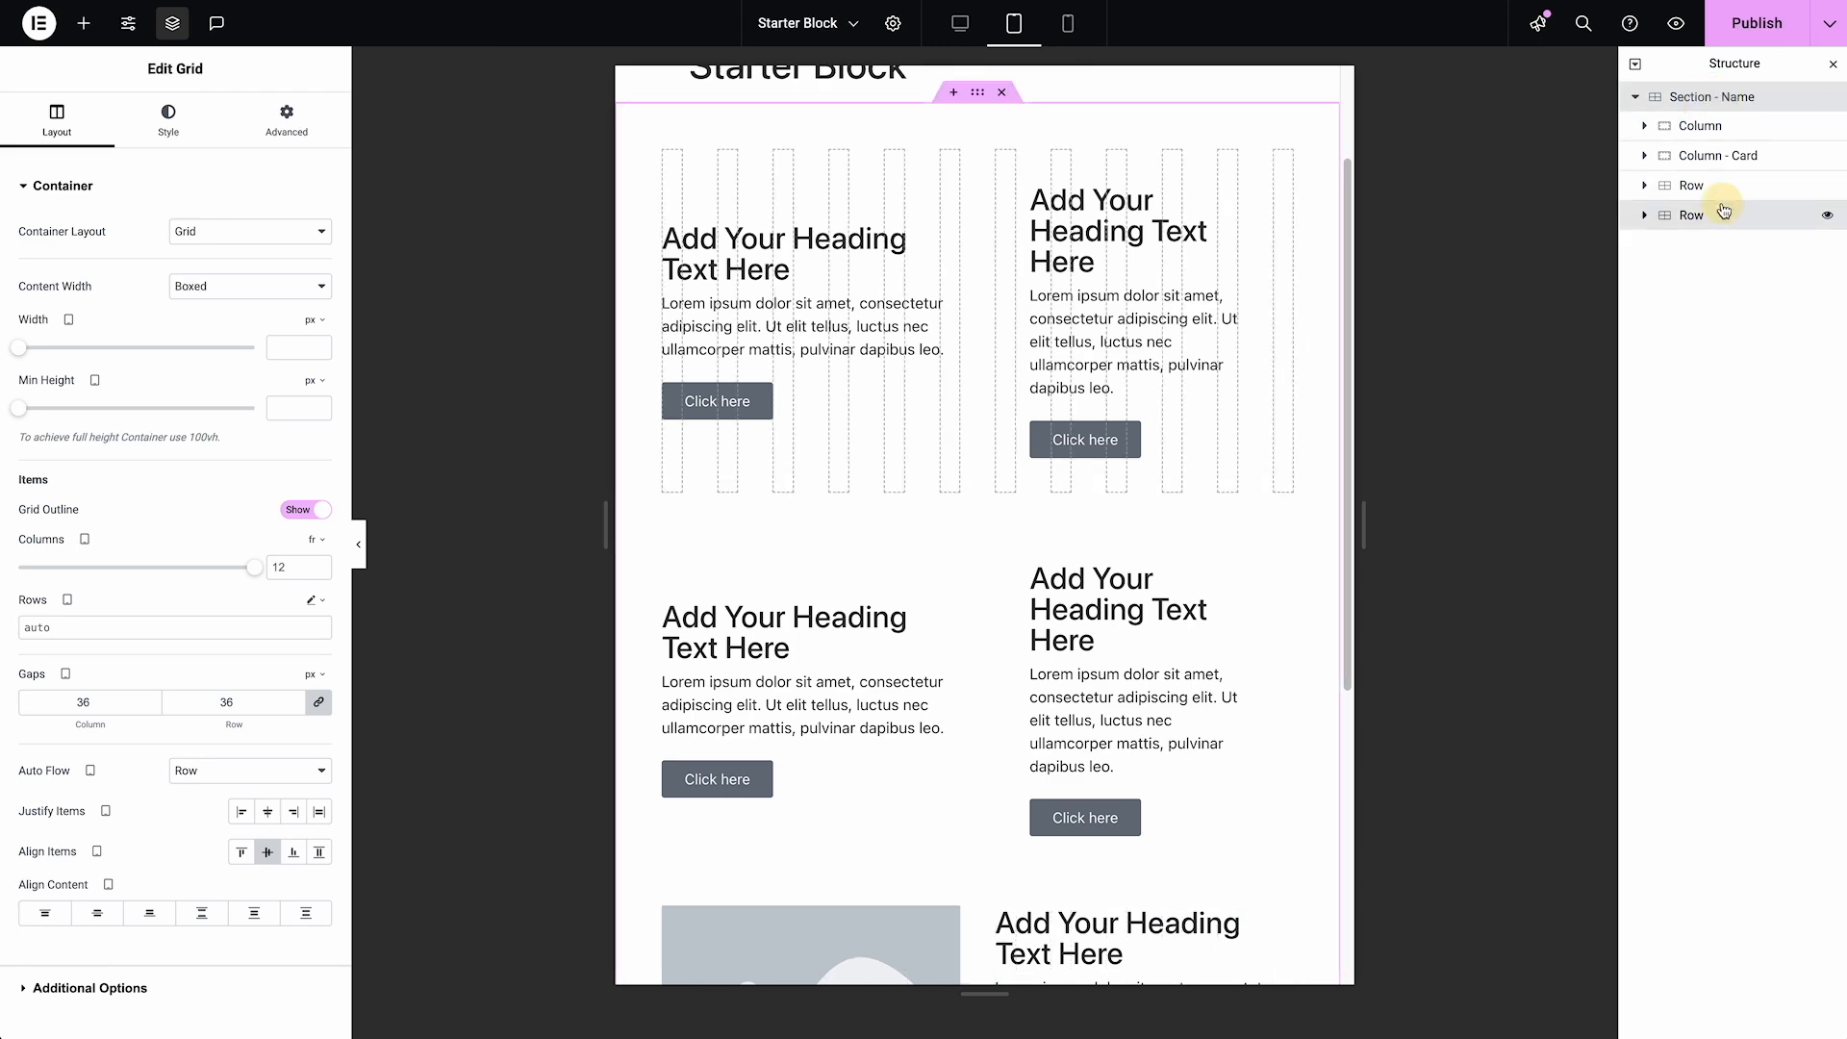
pyautogui.scroll(-3, 965, 447)
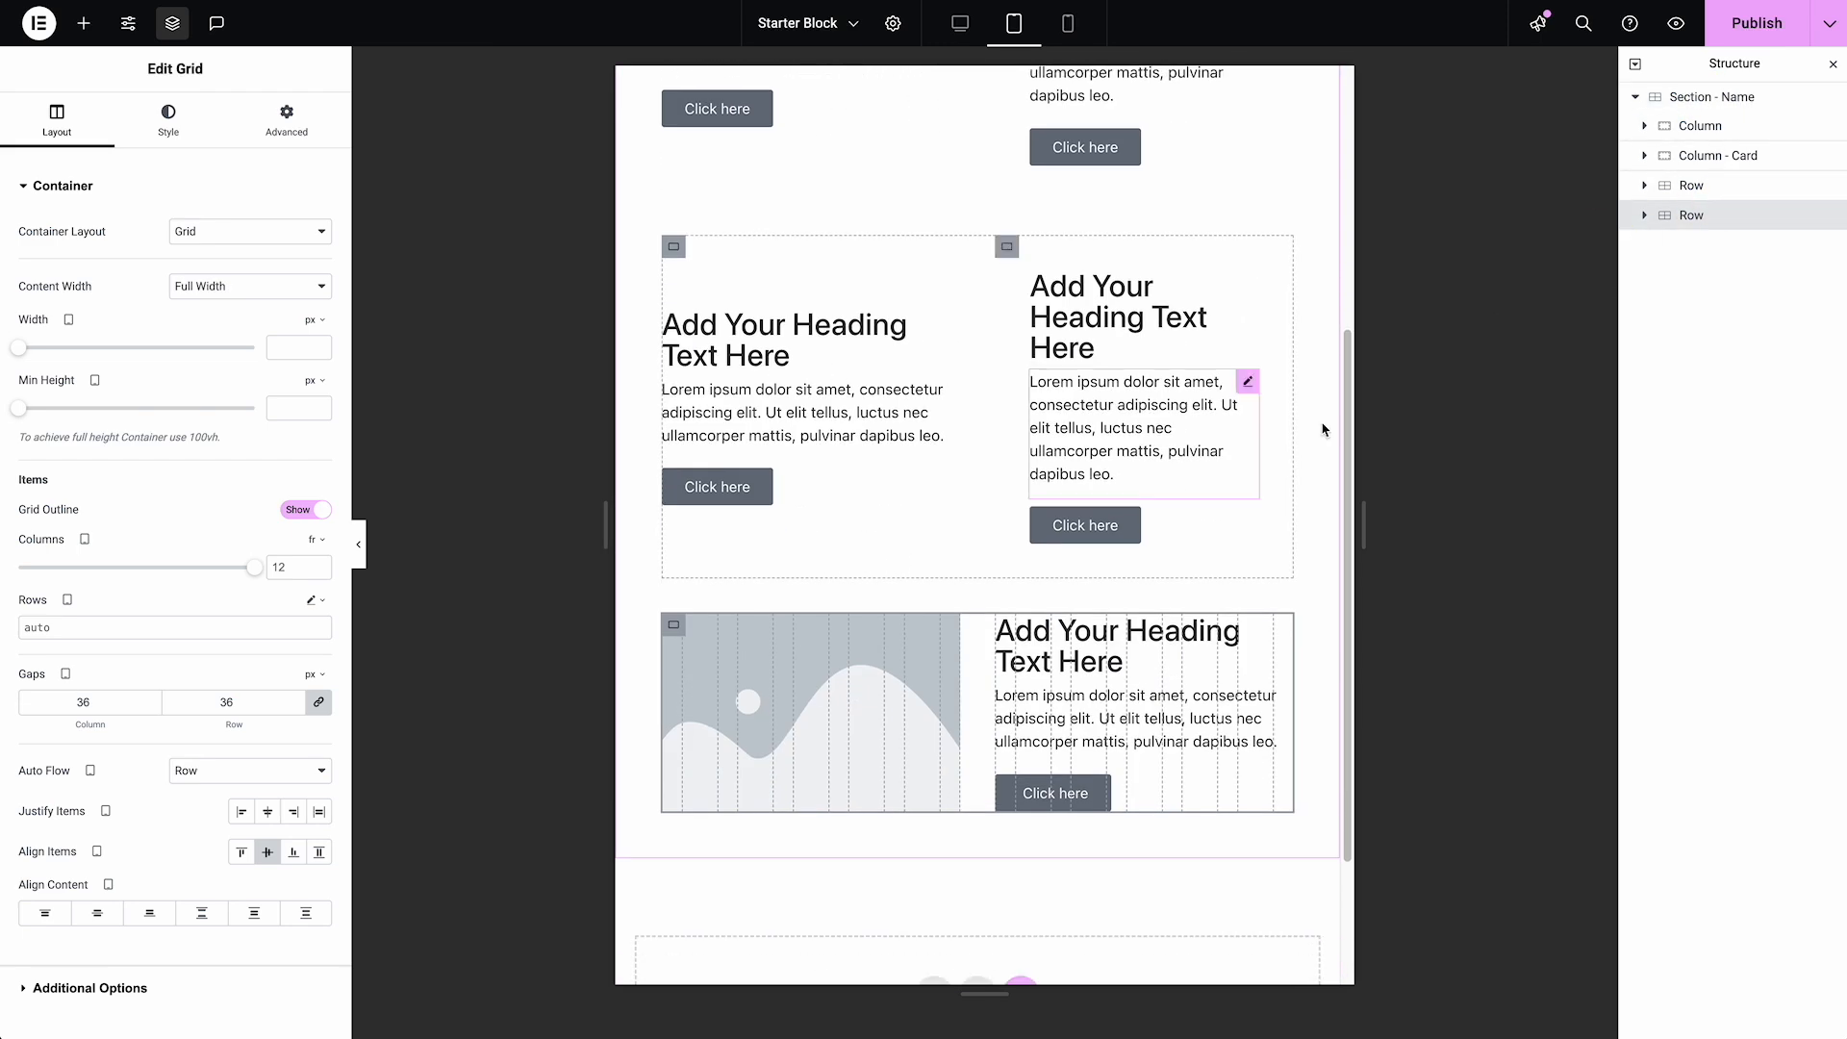
pyautogui.click(1065, 23)
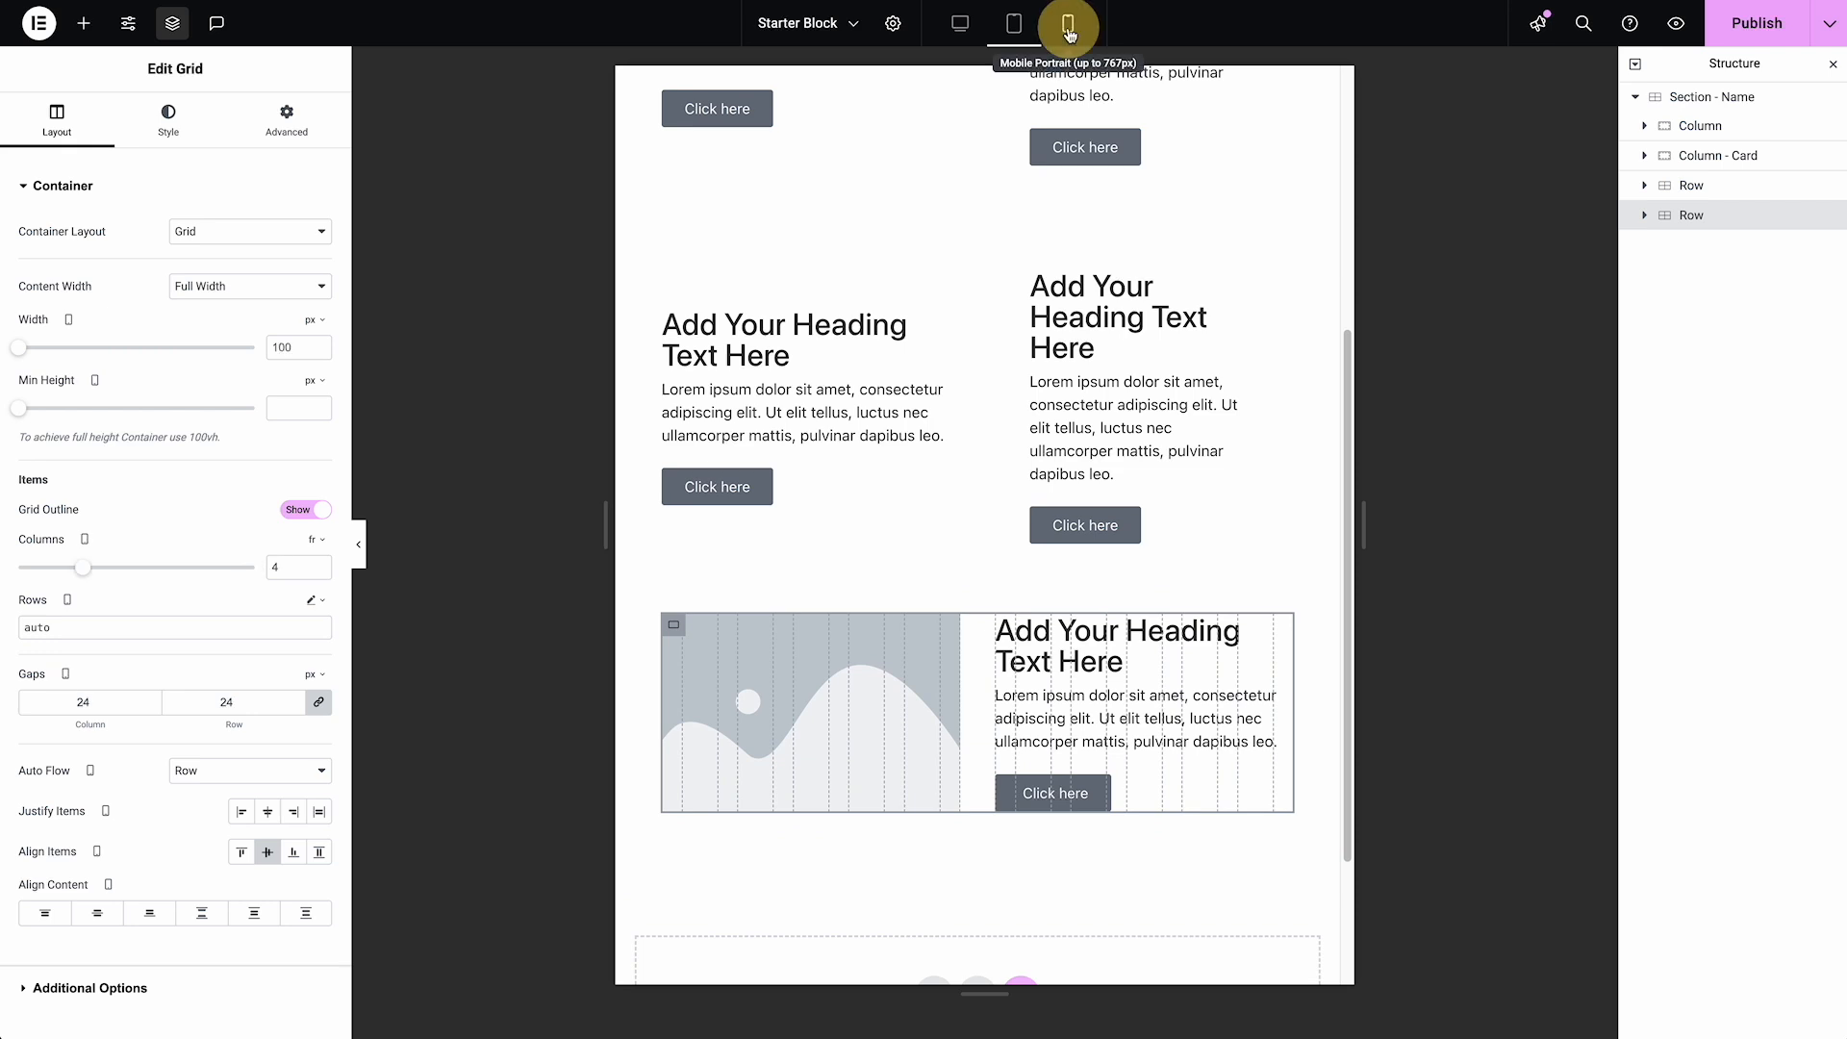
pyautogui.scroll(-1, 974, 447)
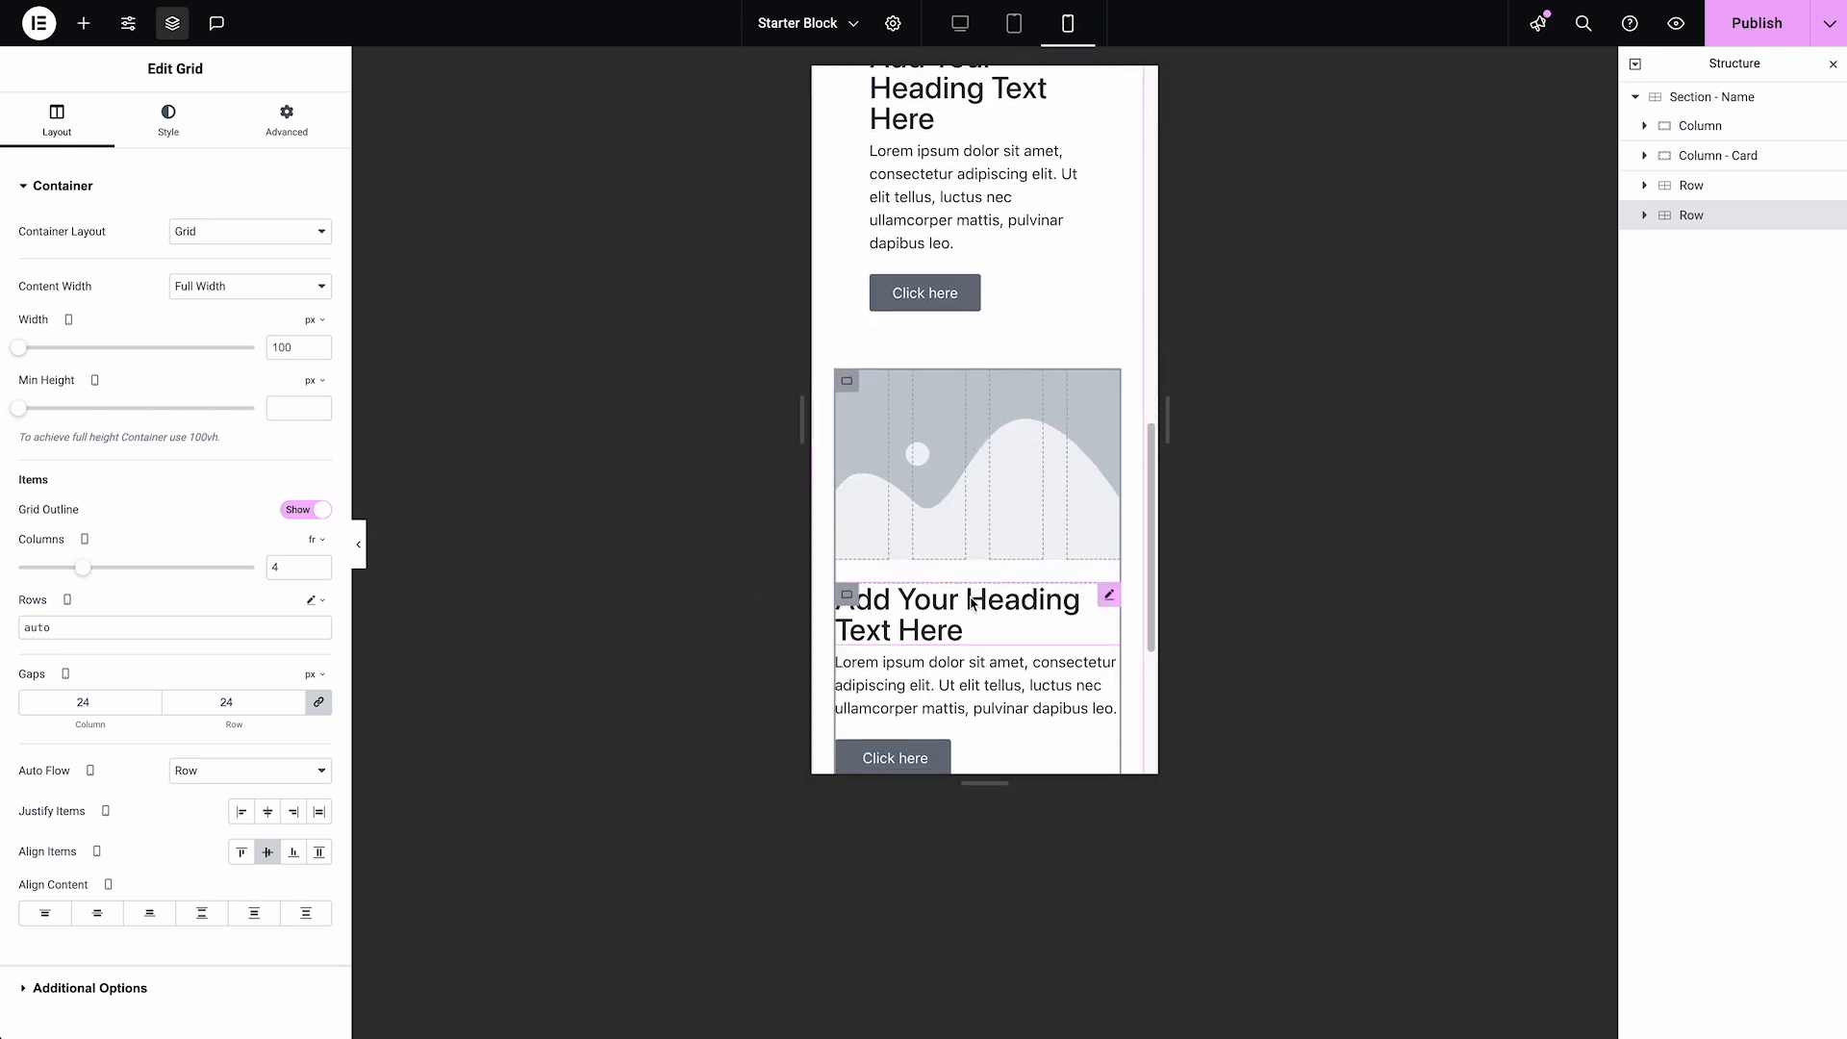
pyautogui.scroll(-1, 962, 592)
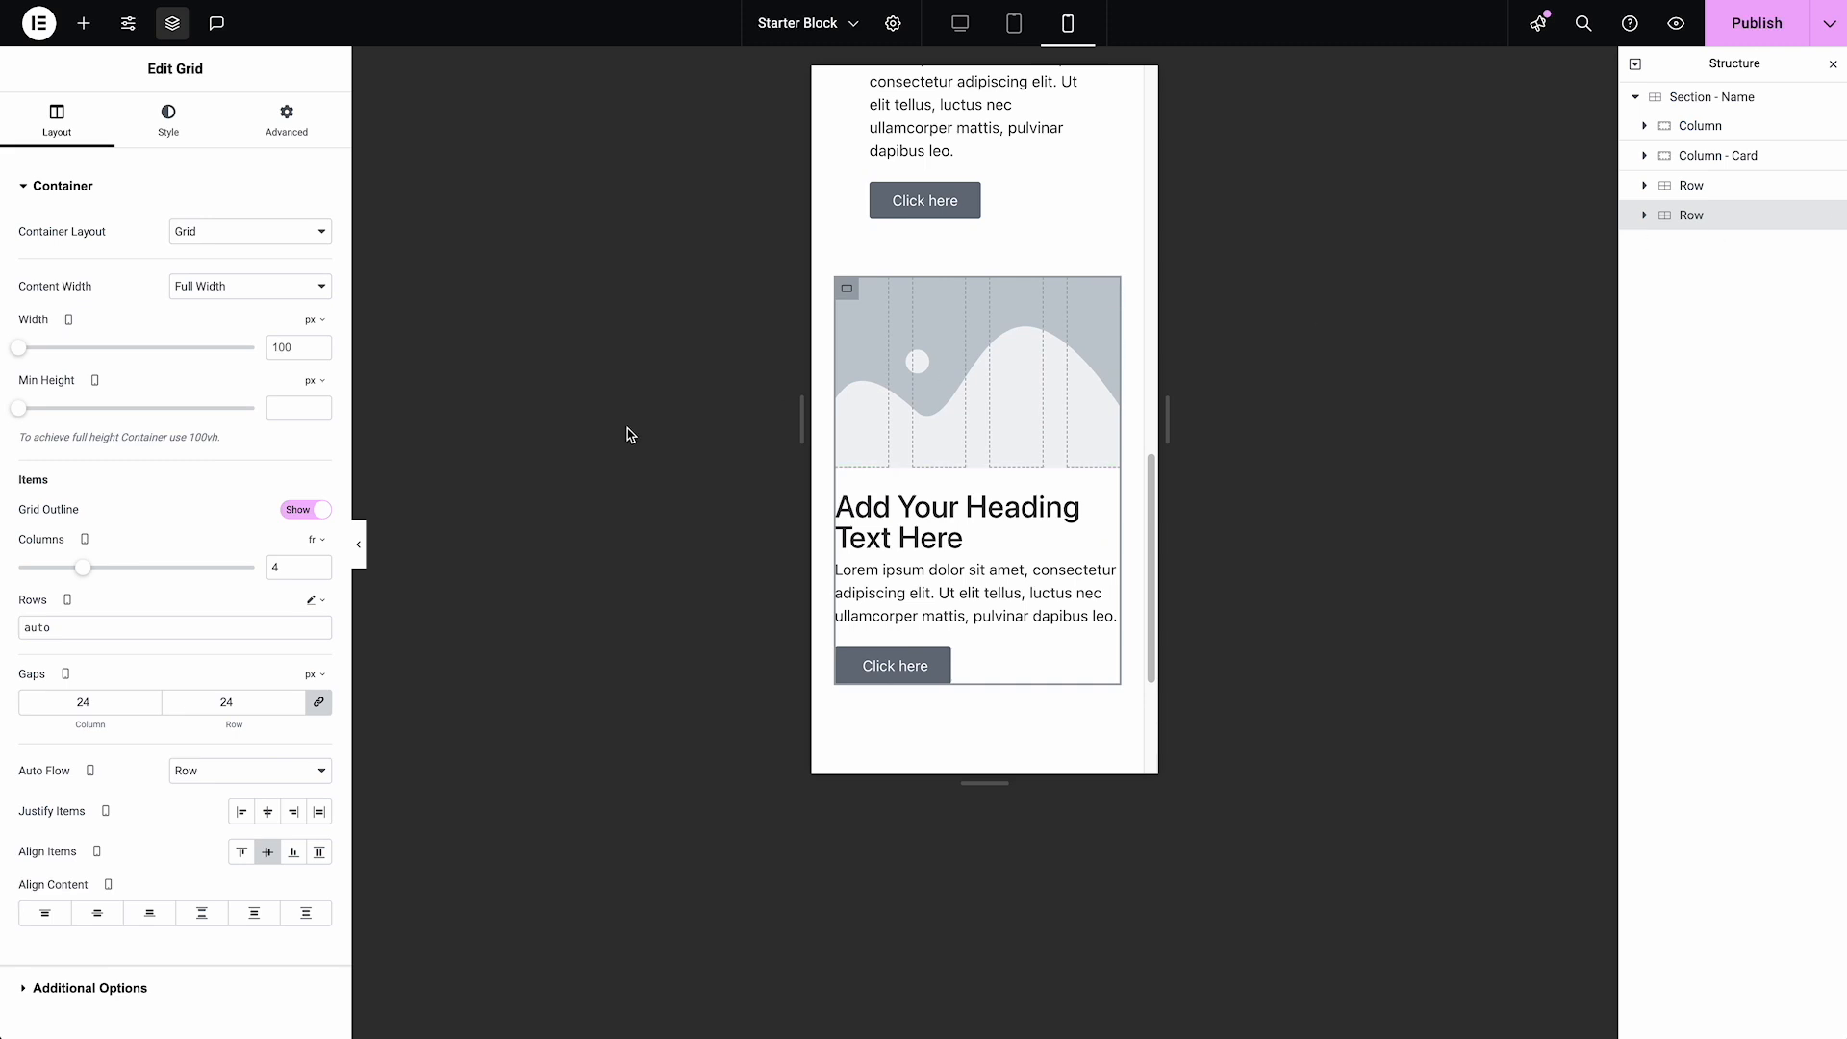
# Try linked column and row gaps of 12 px and 8 px on the second Row's mobile layout
pyautogui.moveTo(241, 706); pyautogui.dragTo(193, 702)
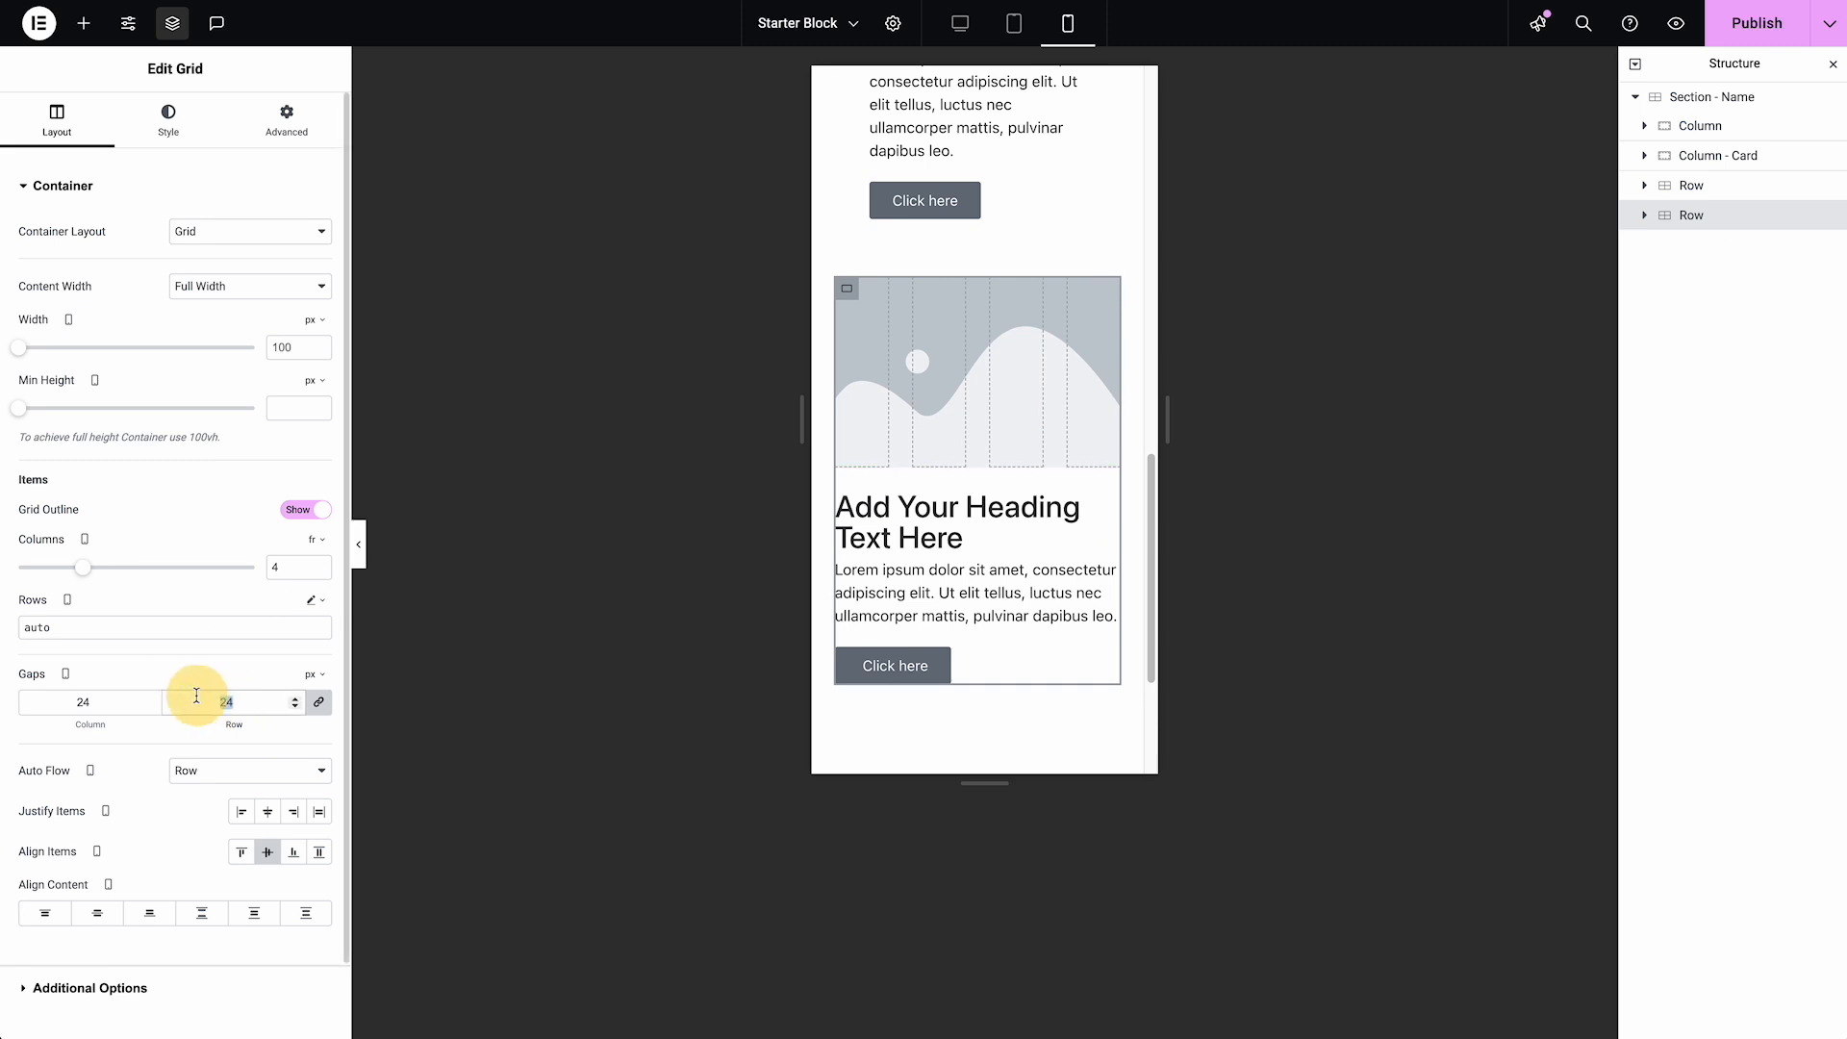
pyautogui.write('12')
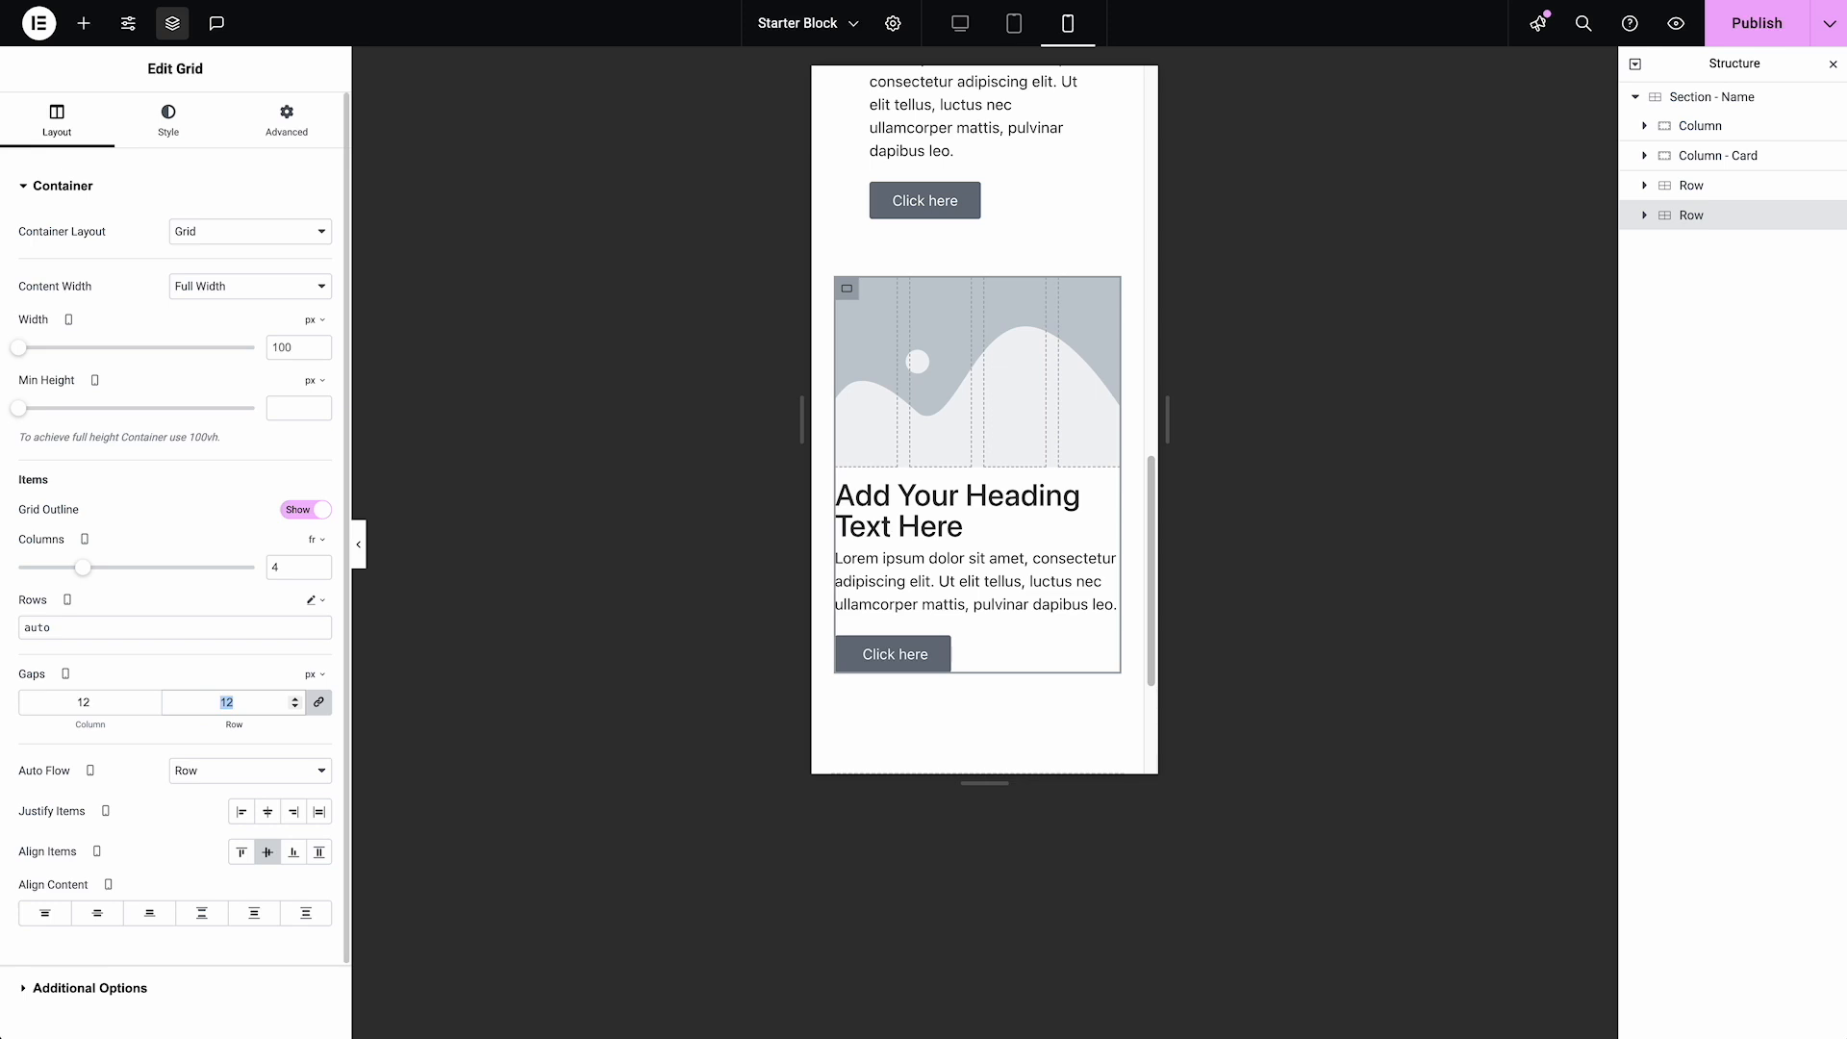
pyautogui.write('8')
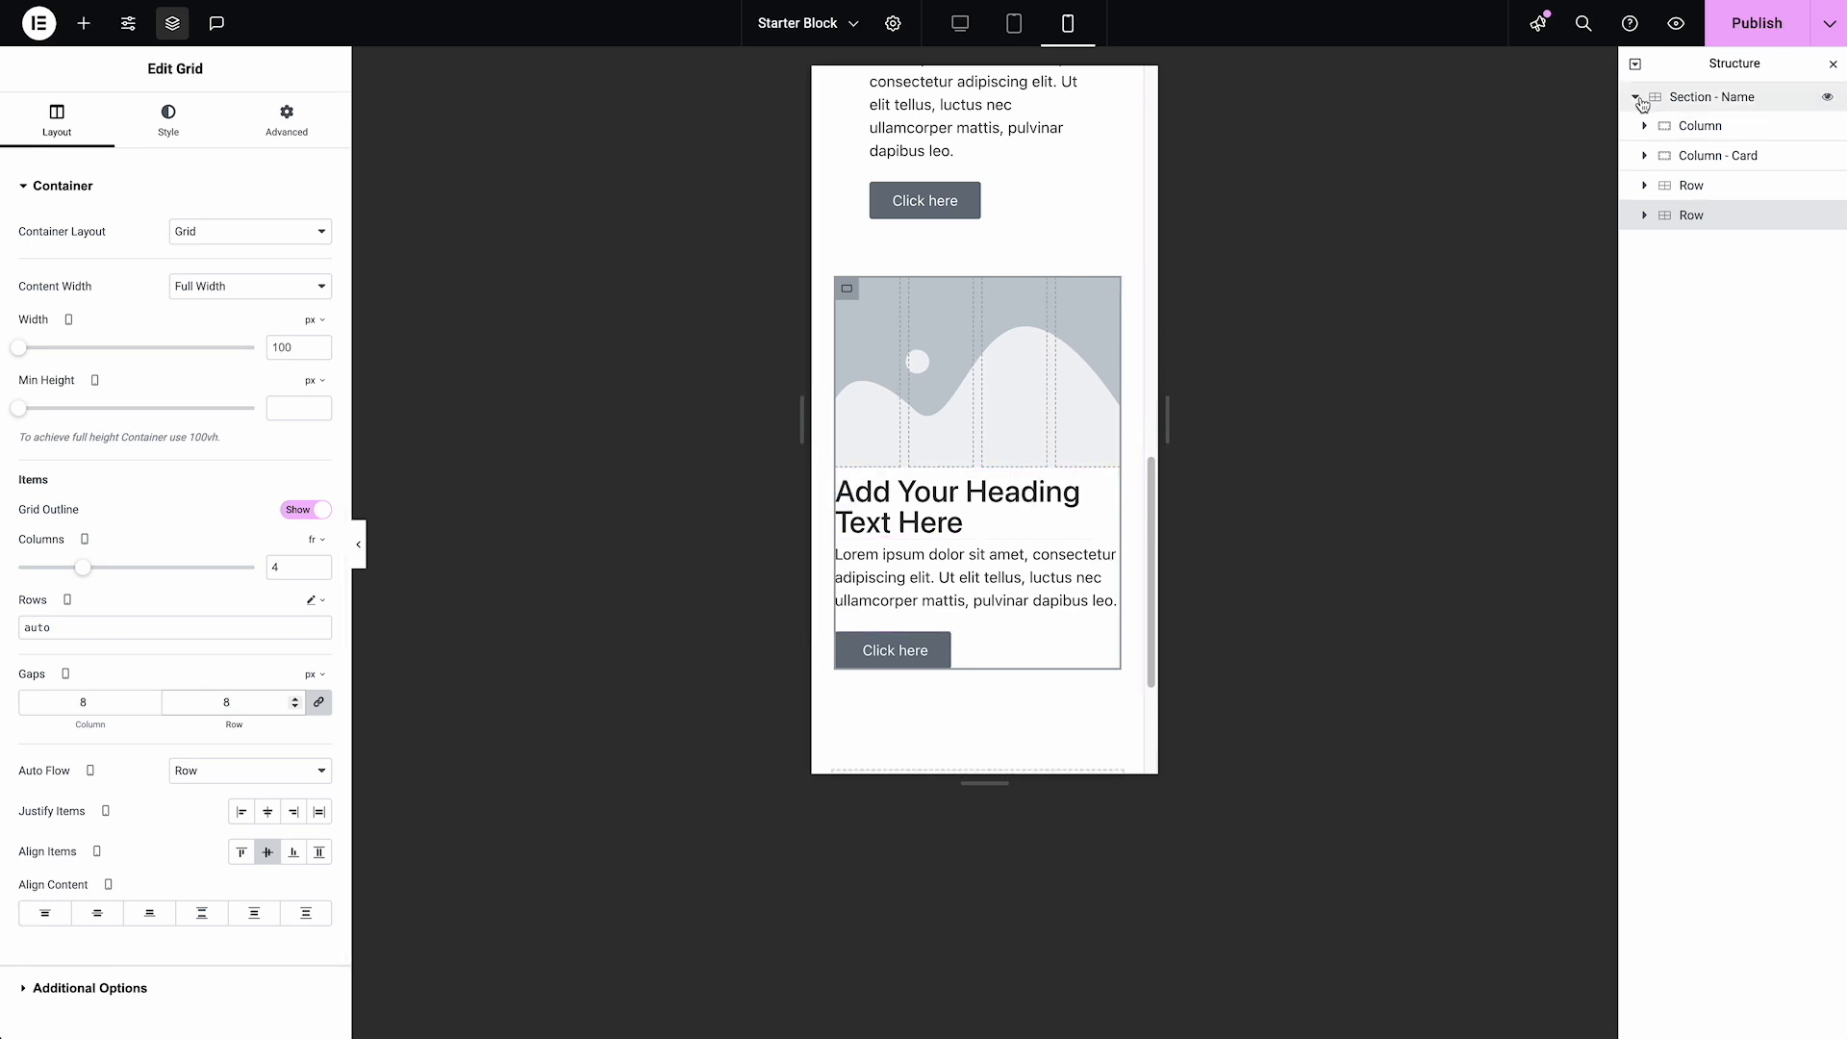
# Duplicate the second Row, check "Section - Name" gap settings, and delete the duplicate
pyautogui.rightClick(1700, 220)
pyautogui.click(1626, 272)
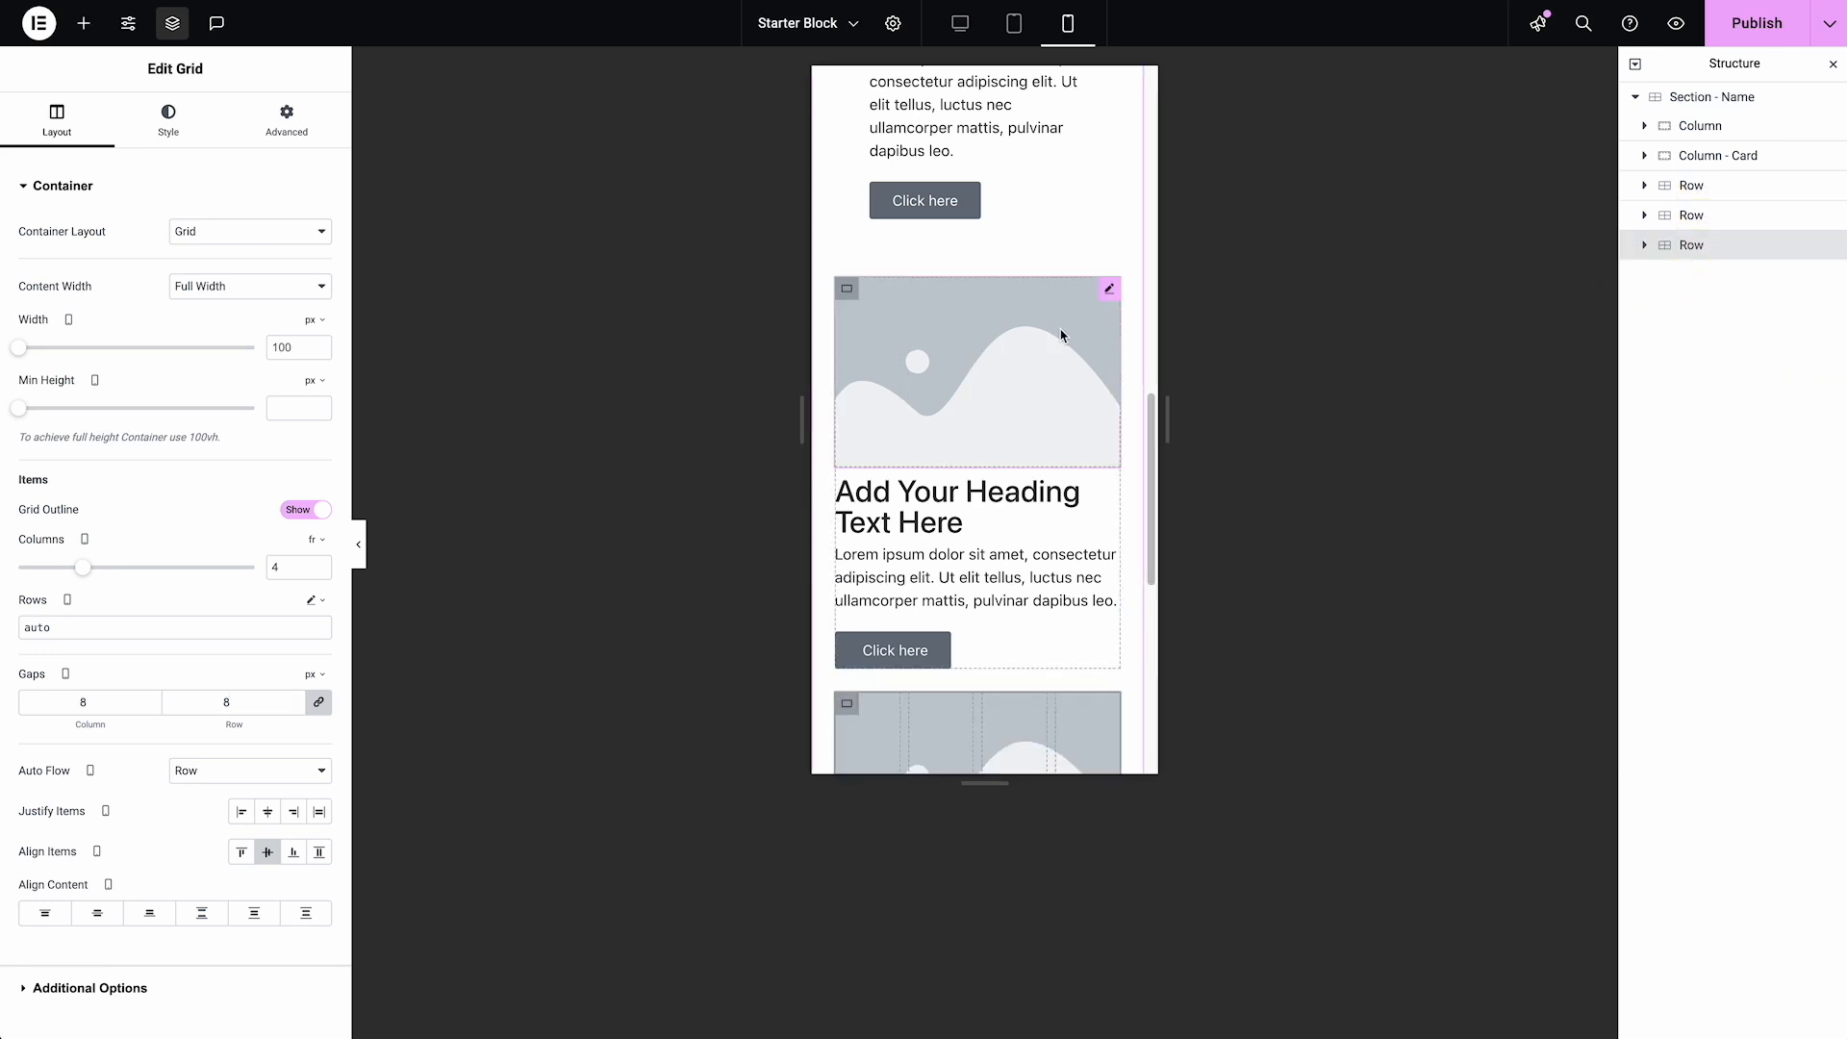
pyautogui.click(1727, 96)
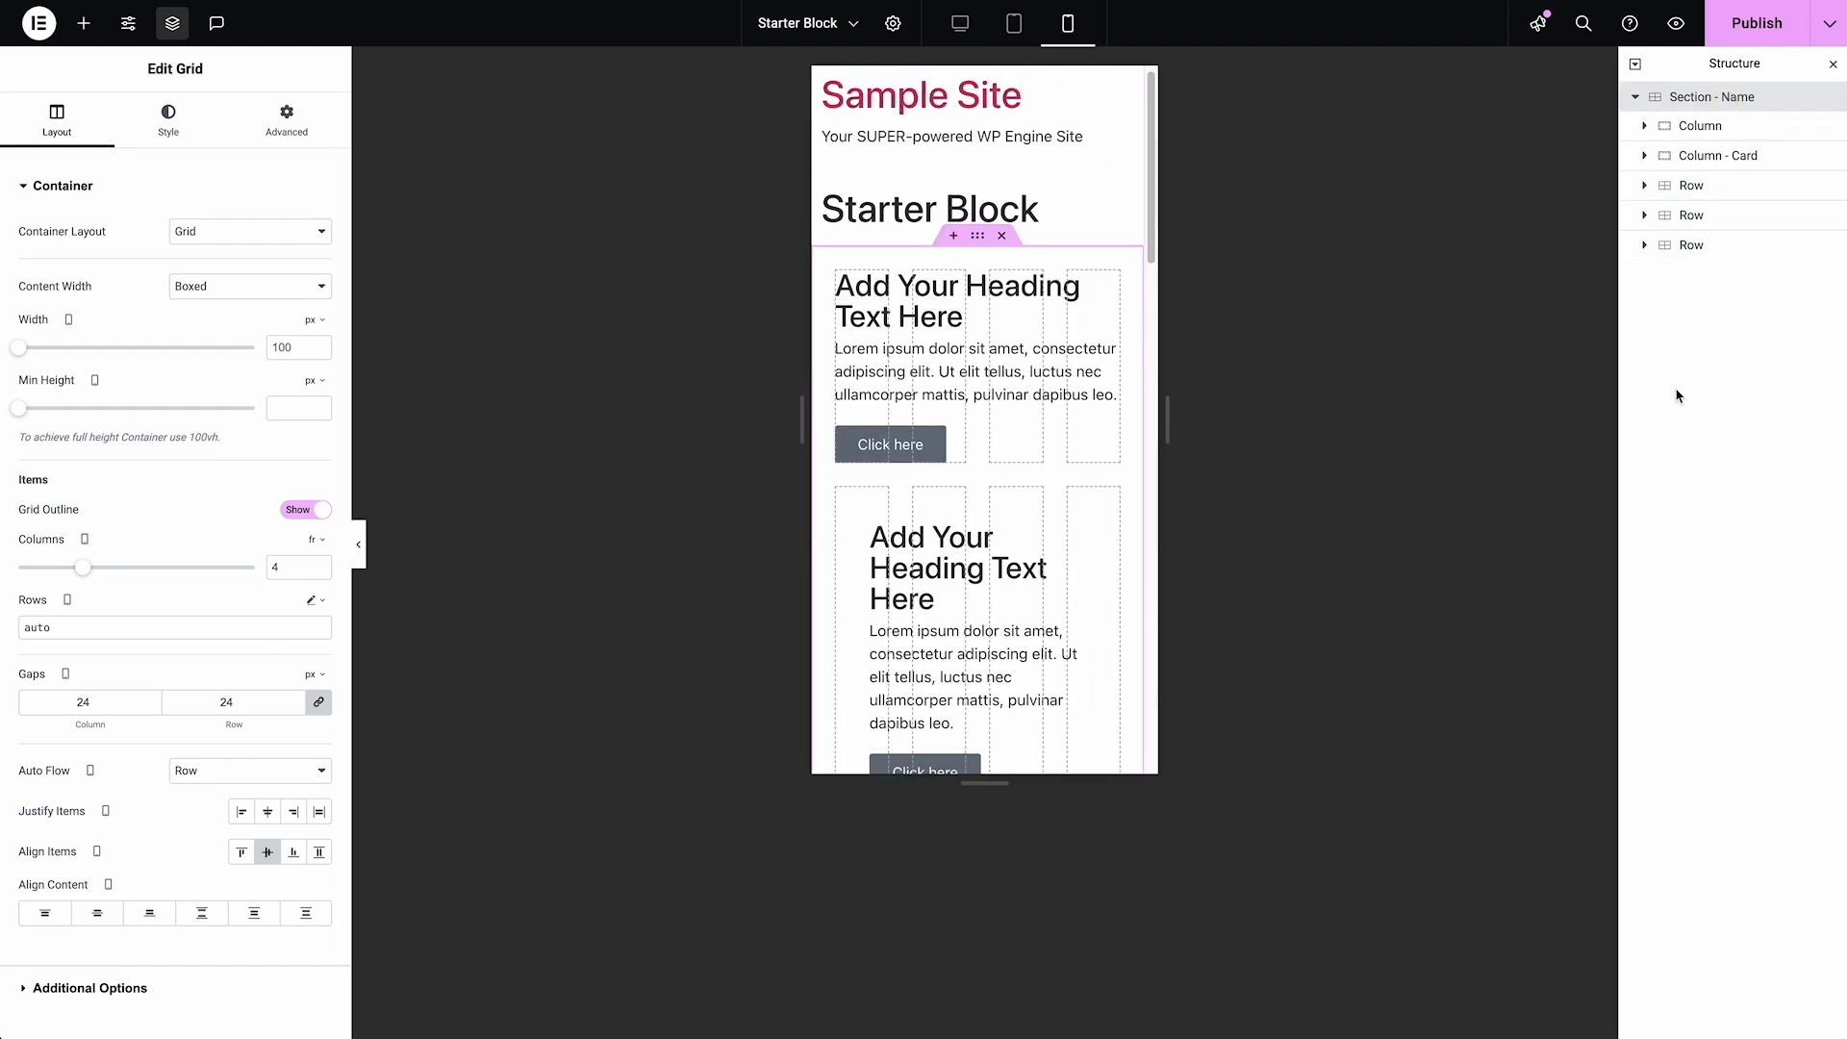
pyautogui.rightClick(1709, 245)
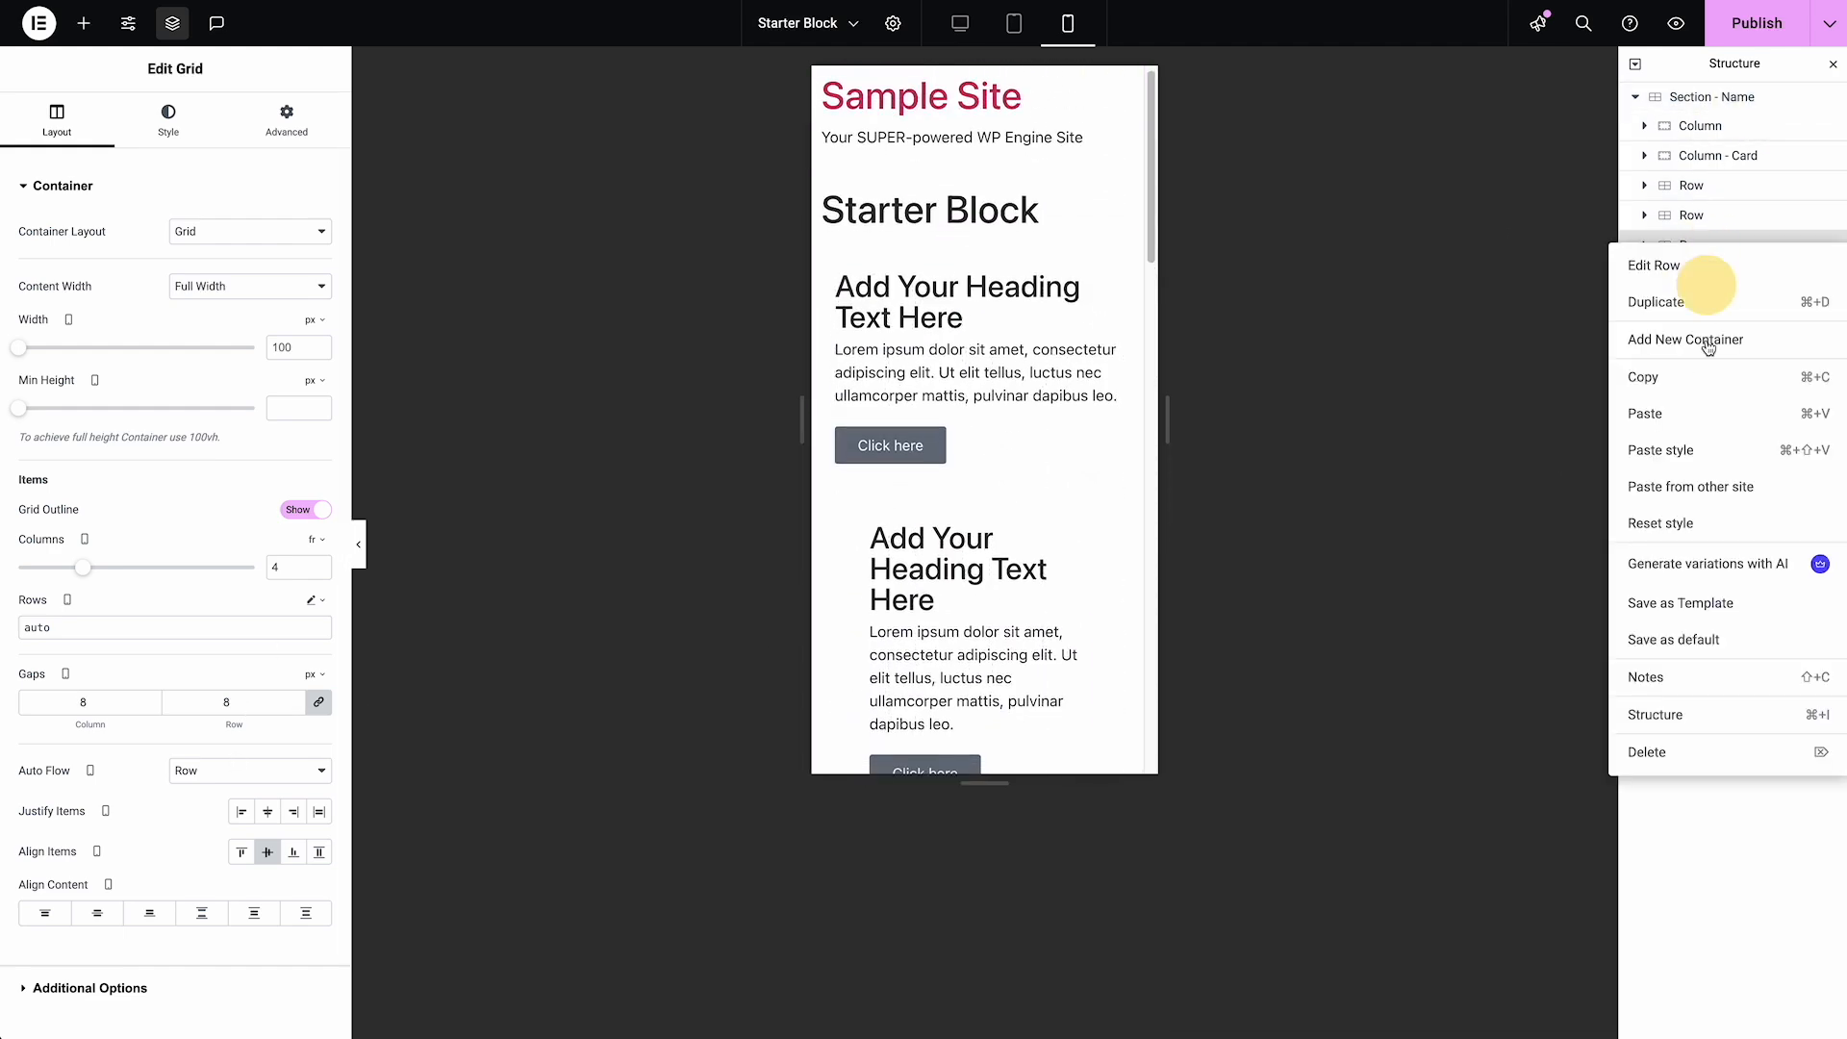
pyautogui.click(1648, 751)
# Set the second Row's mobile column and row gaps to 4 px and check the spacing
pyautogui.click(1732, 227)
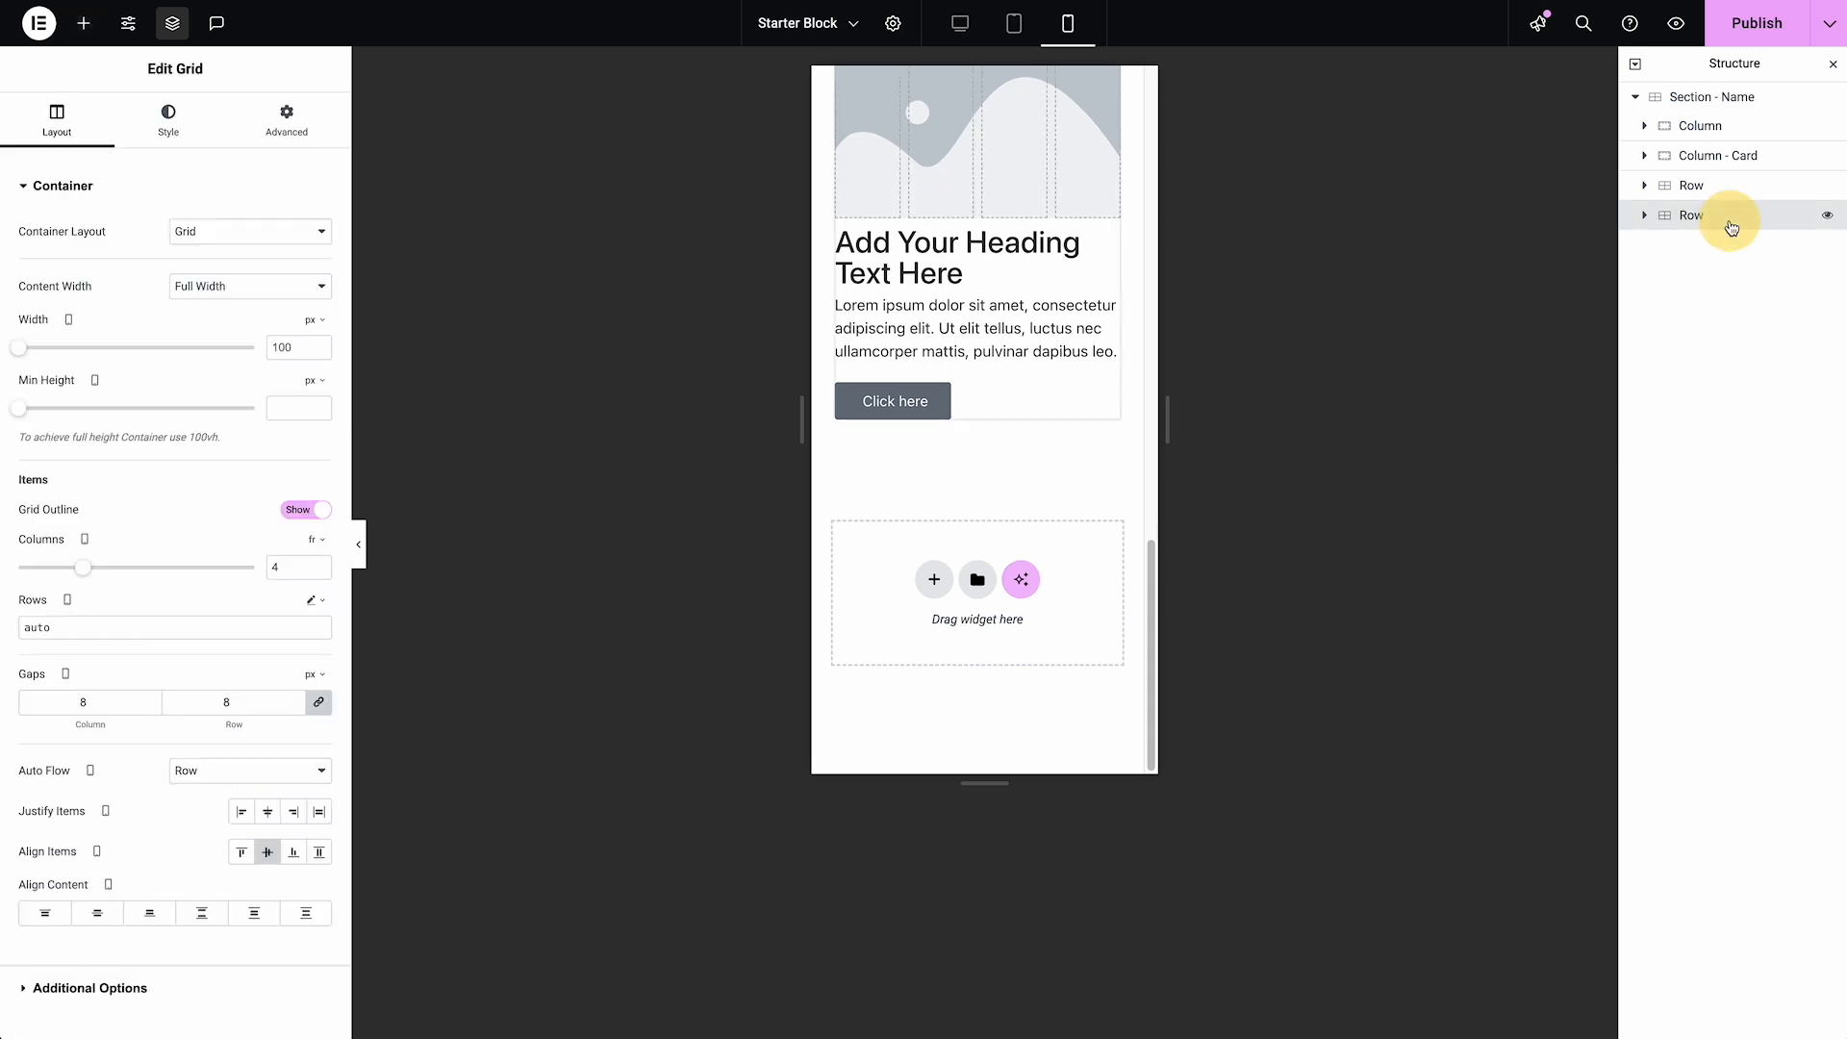
pyautogui.doubleClick(220, 700)
pyautogui.write('4')
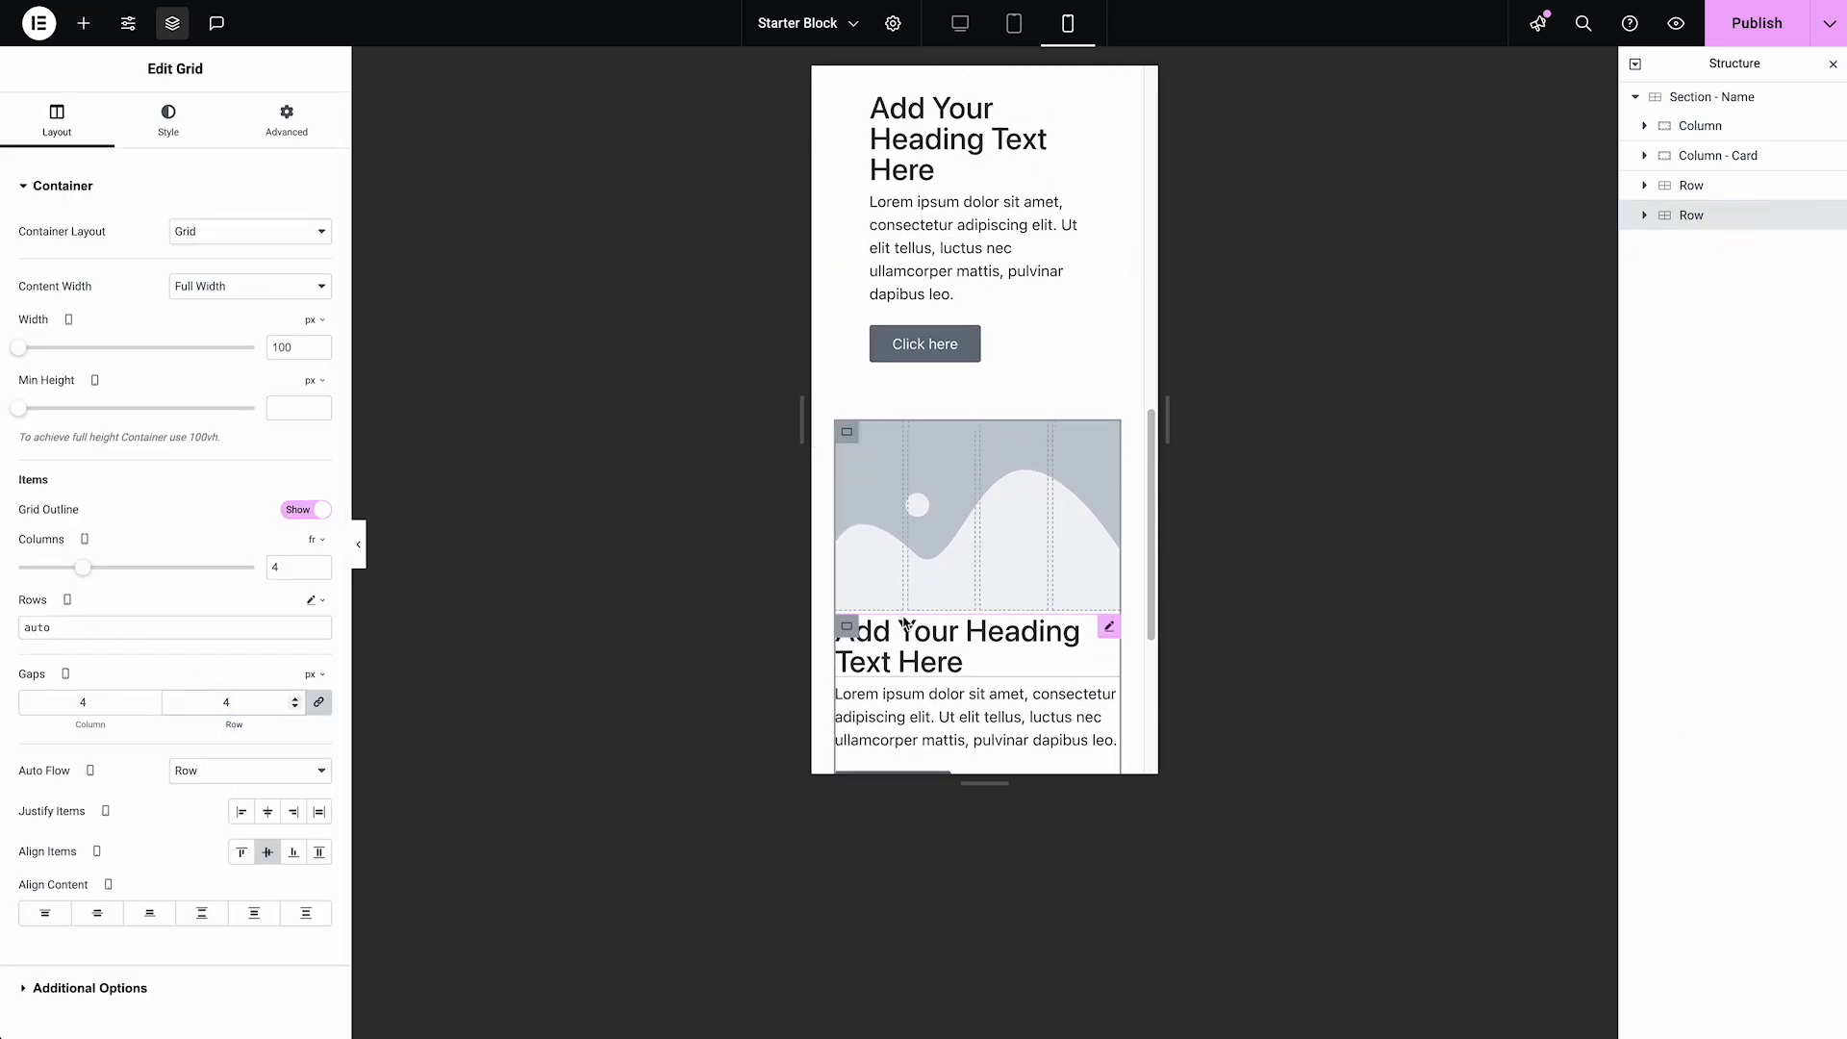
pyautogui.scroll(-3, 920, 623)
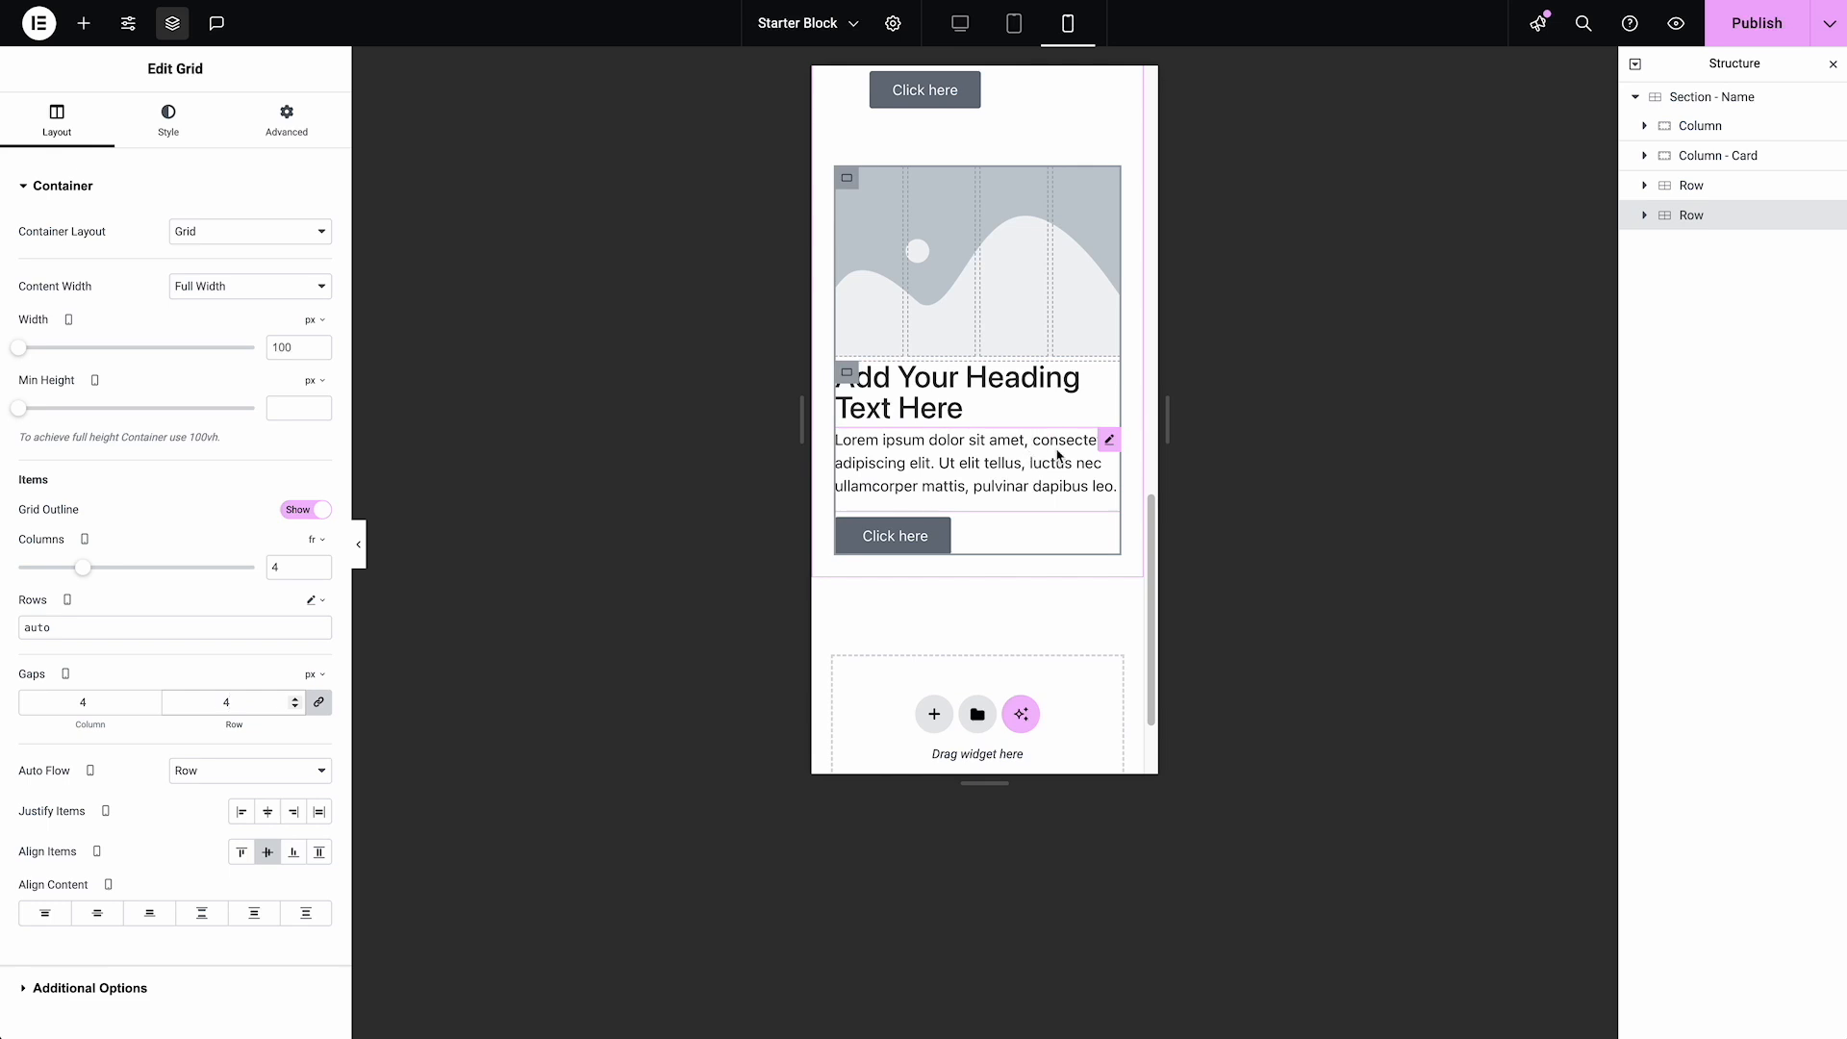
# Unlink the second Row's Text Editor margins on mobile and set the bottom margin to -15 px, with the other sides at 0
pyautogui.click(1109, 442)
pyautogui.click(282, 132)
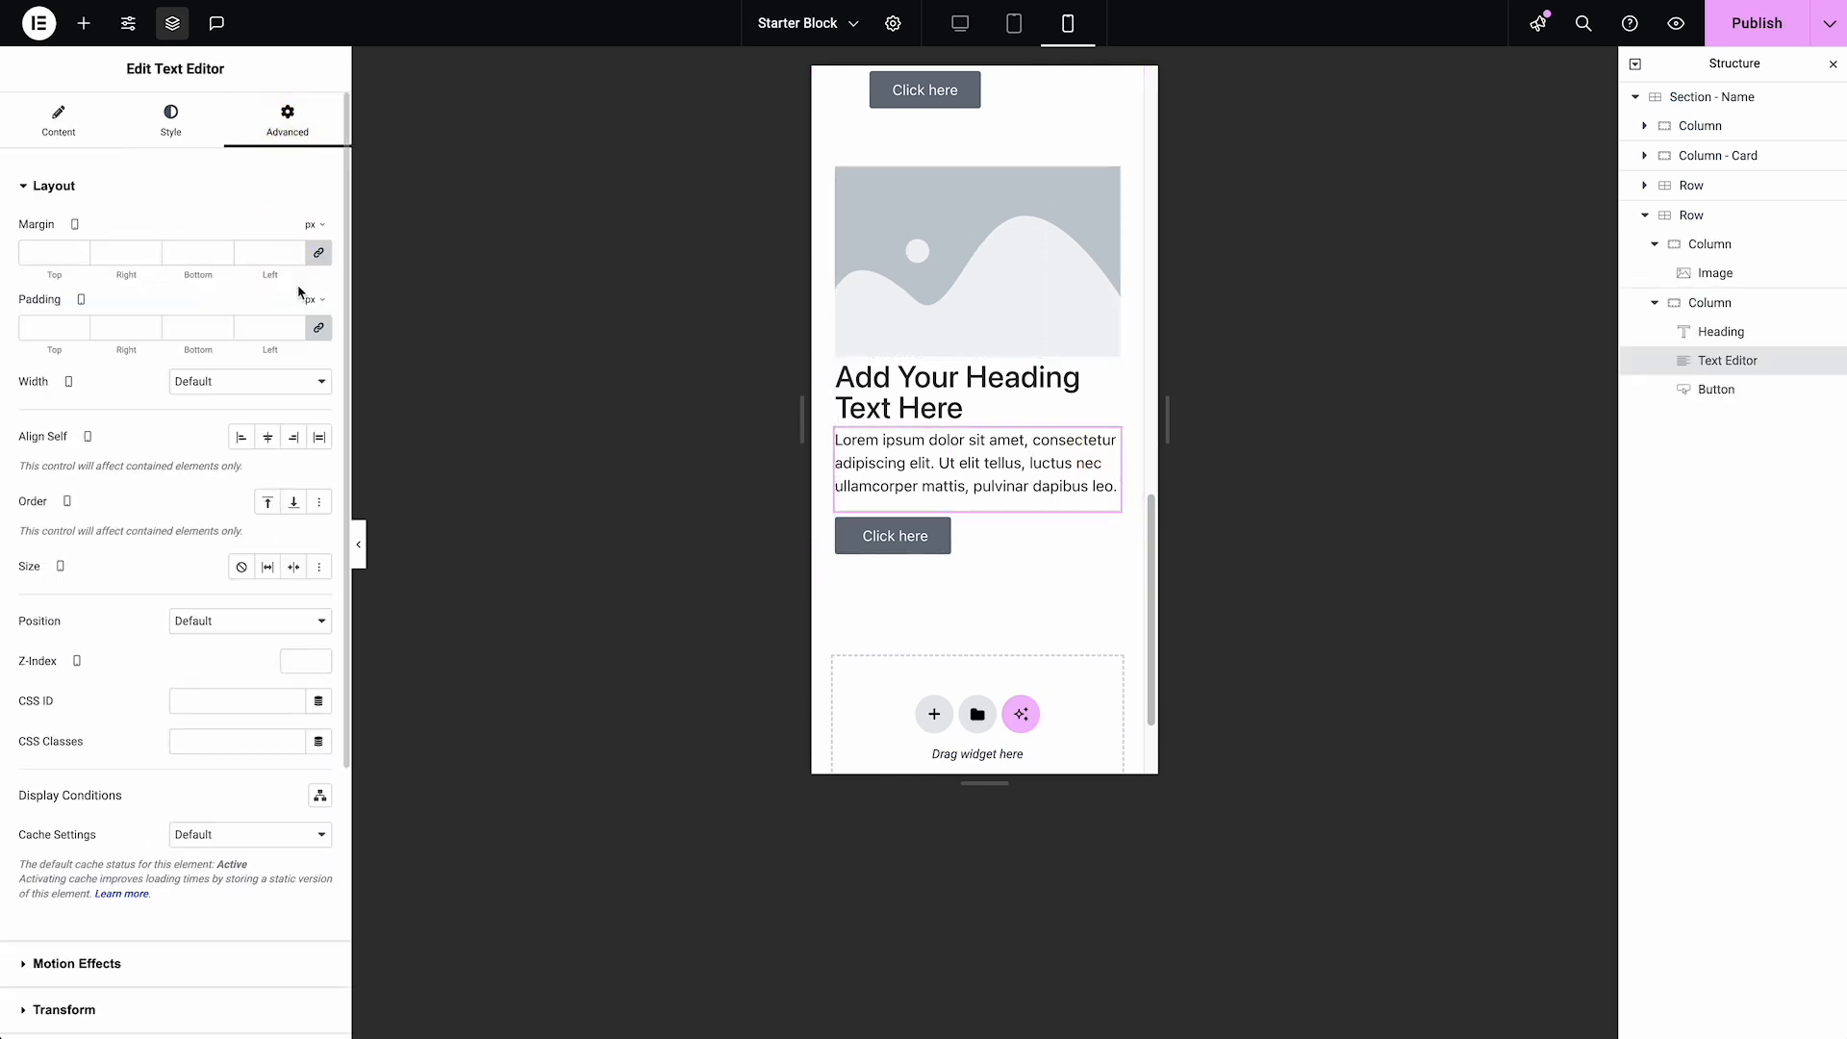
pyautogui.click(81, 258)
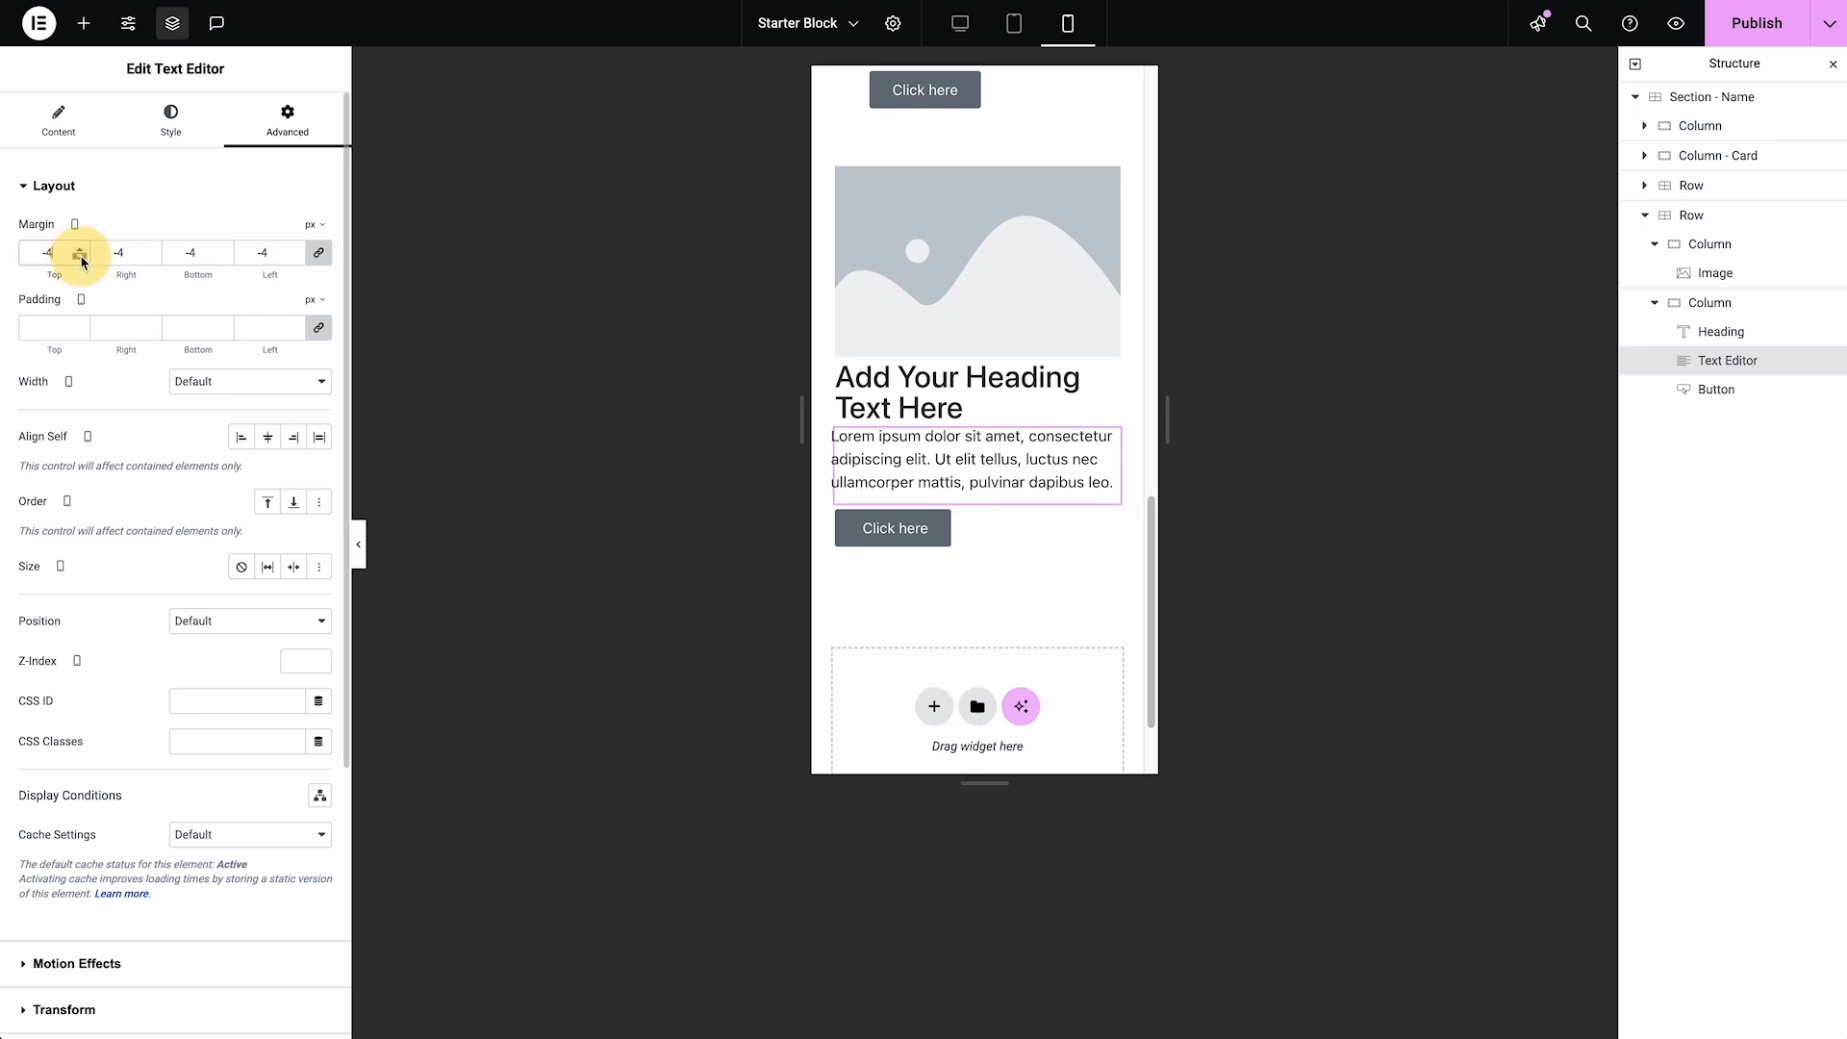
pyautogui.moveTo(272, 258); pyautogui.dragTo(235, 248)
pyautogui.press('BackSpace')
pyautogui.click(319, 253)
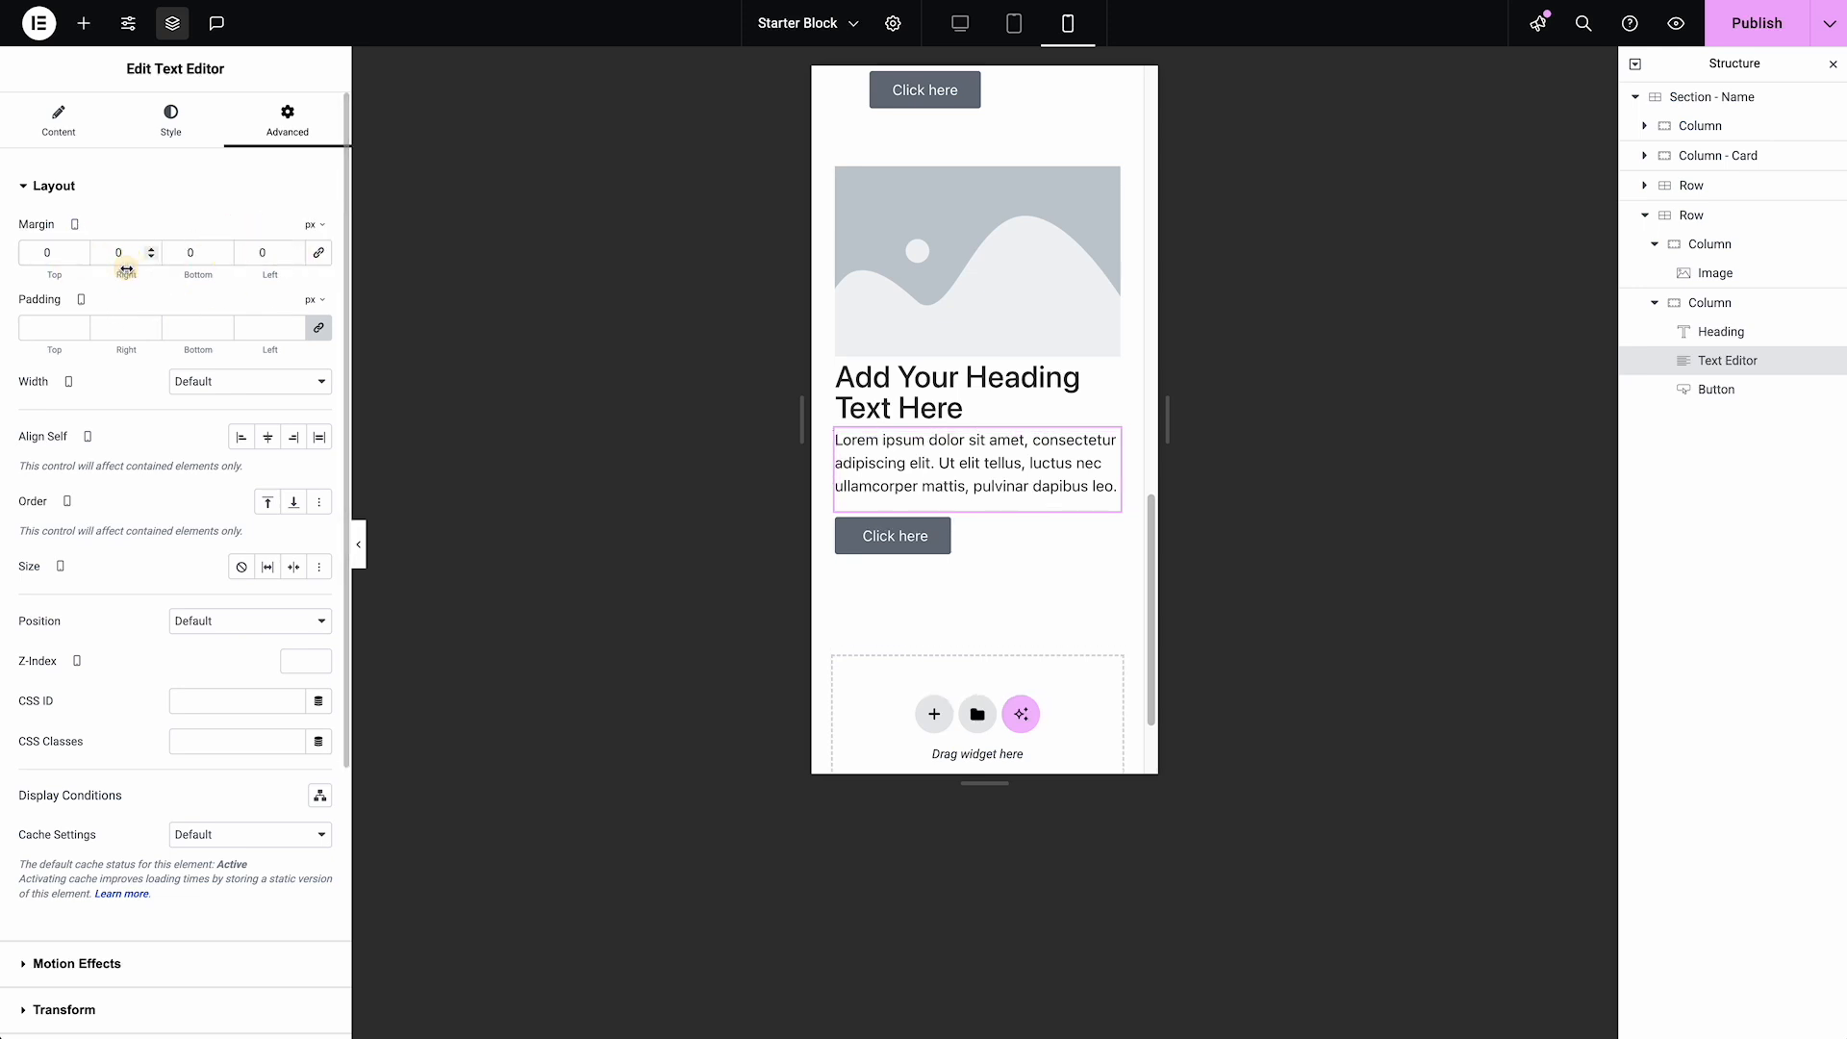
pyautogui.click(81, 258)
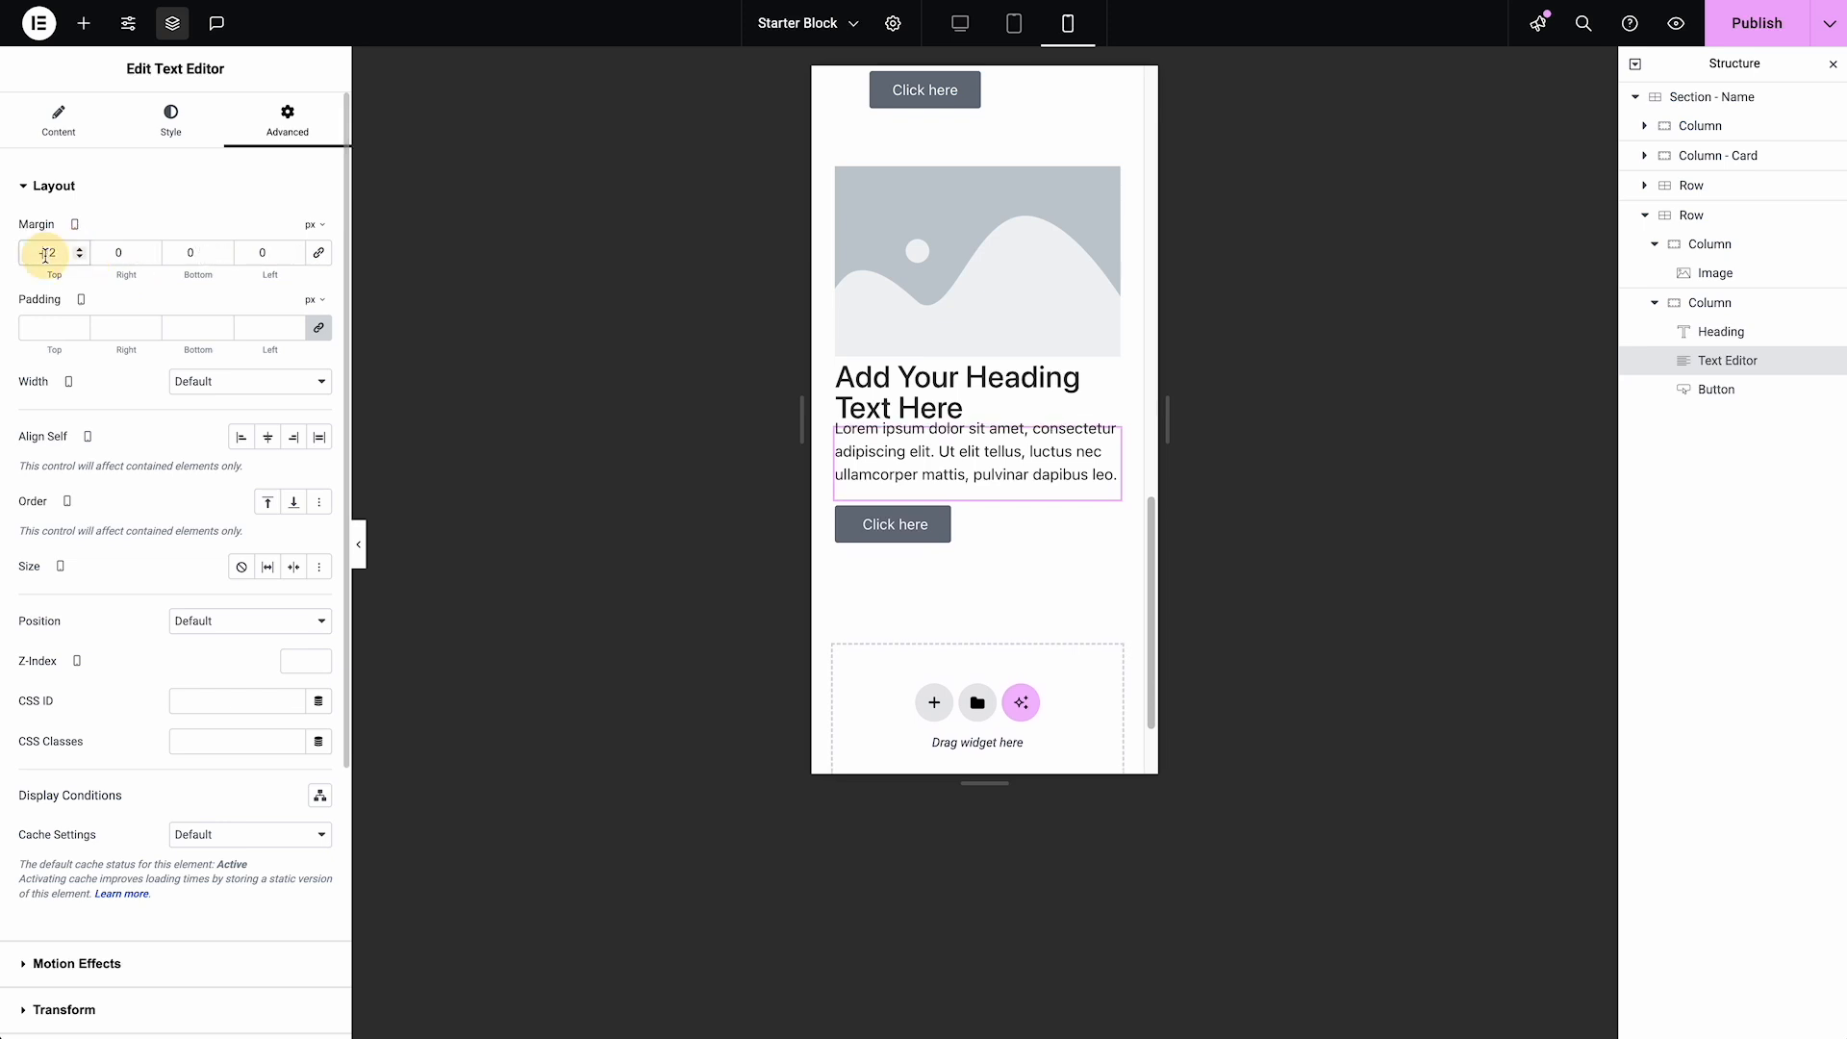
pyautogui.write('0')
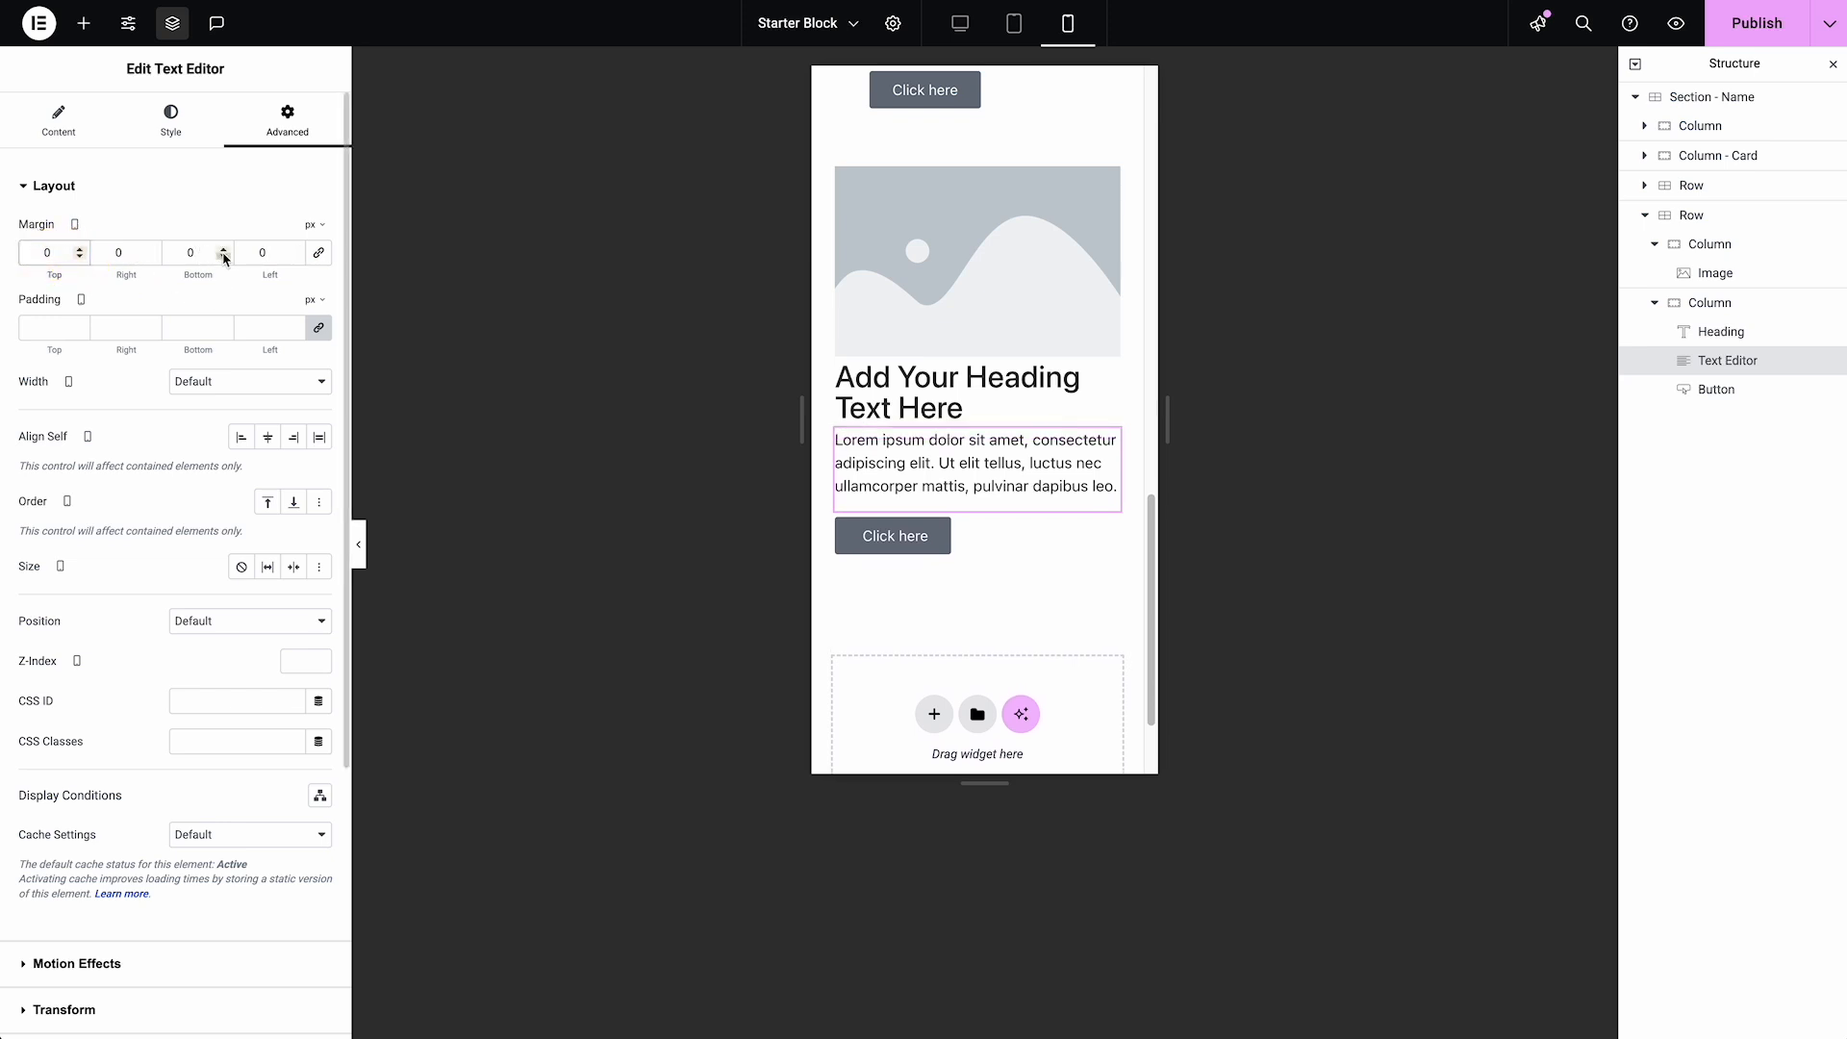
pyautogui.click(224, 258)
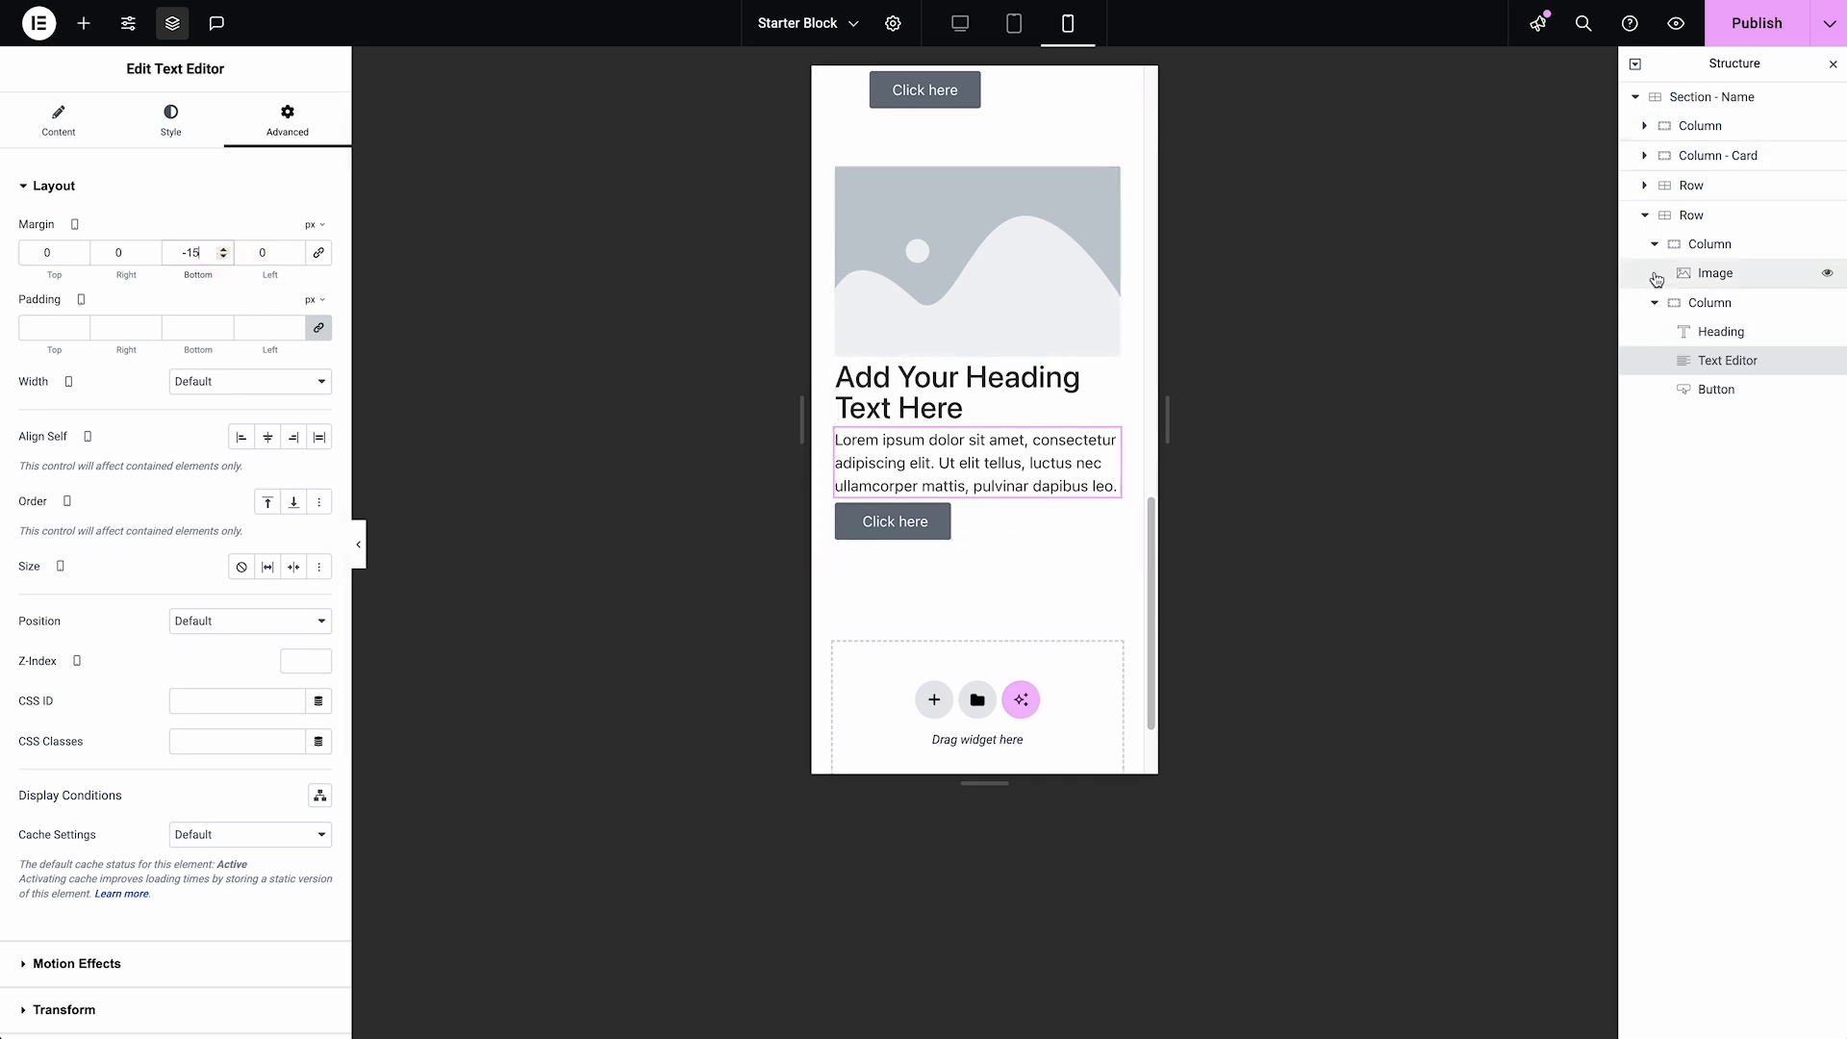
# Collapse the second Row and duplicate it inside "Section - Name"
pyautogui.click(1697, 220)
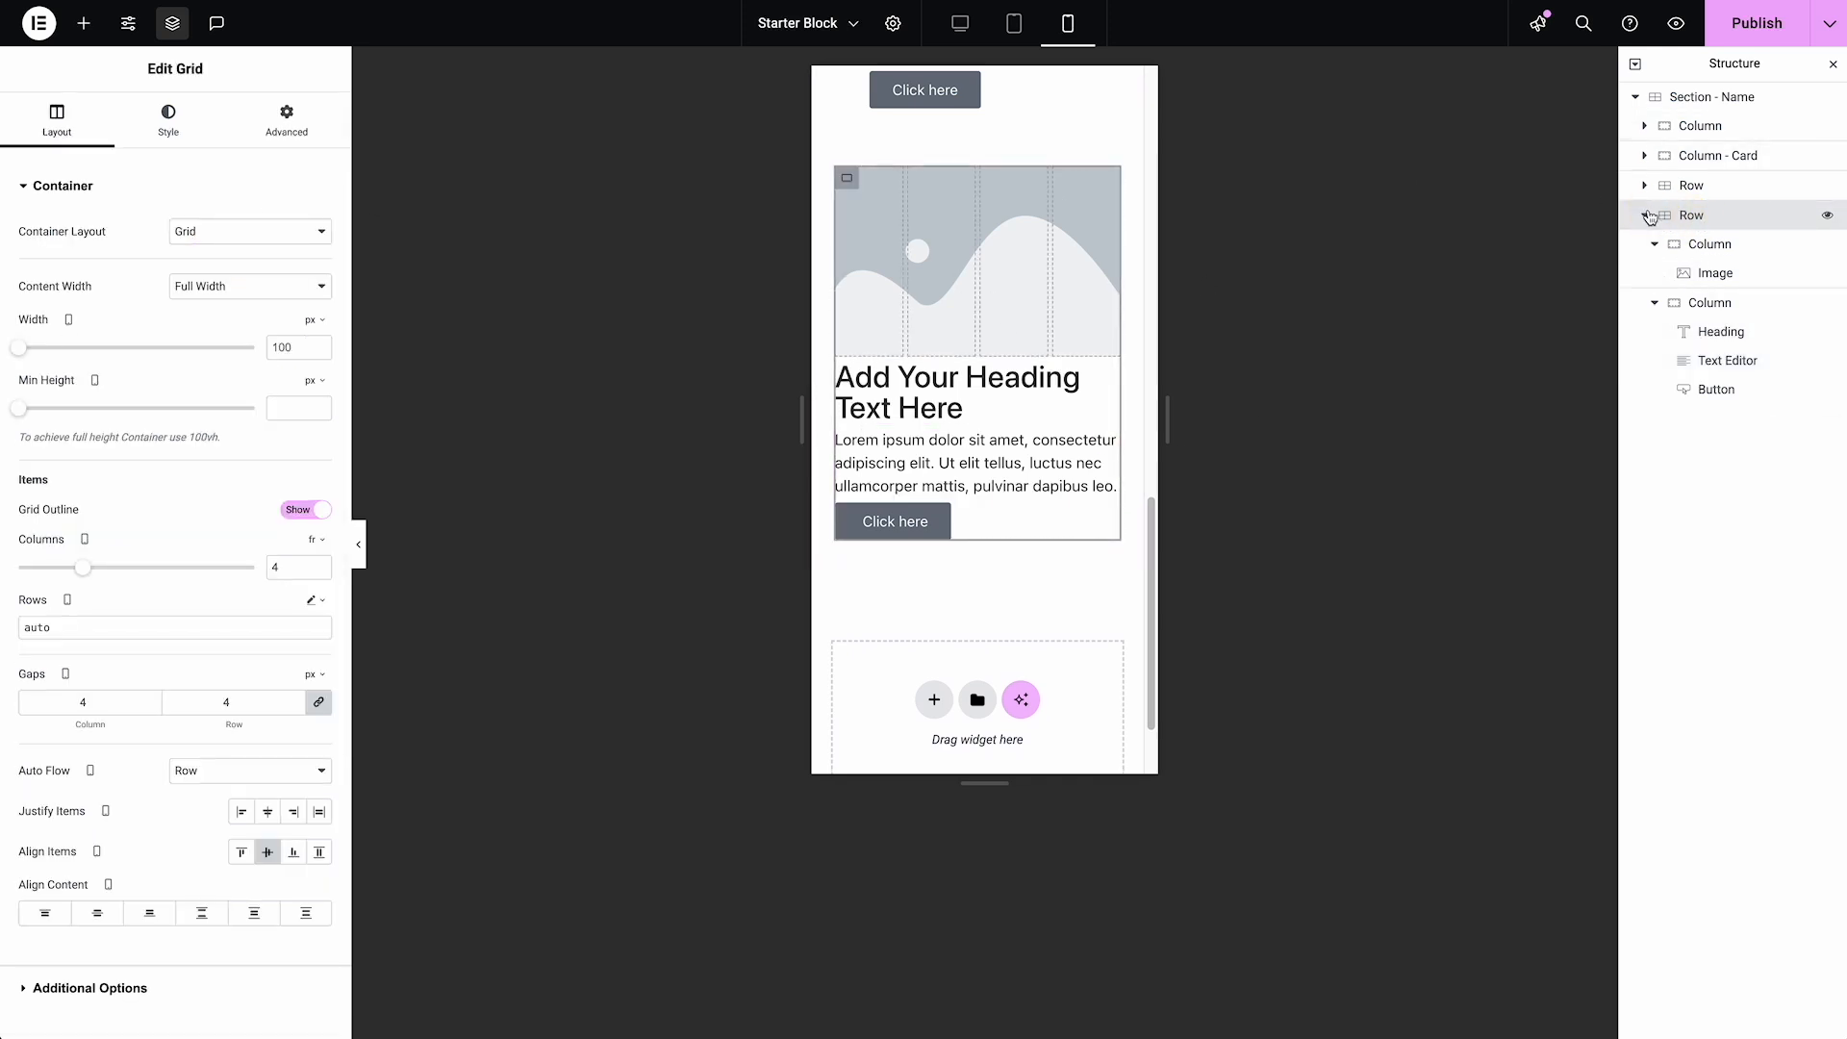
pyautogui.click(1650, 215)
pyautogui.rightClick(1700, 218)
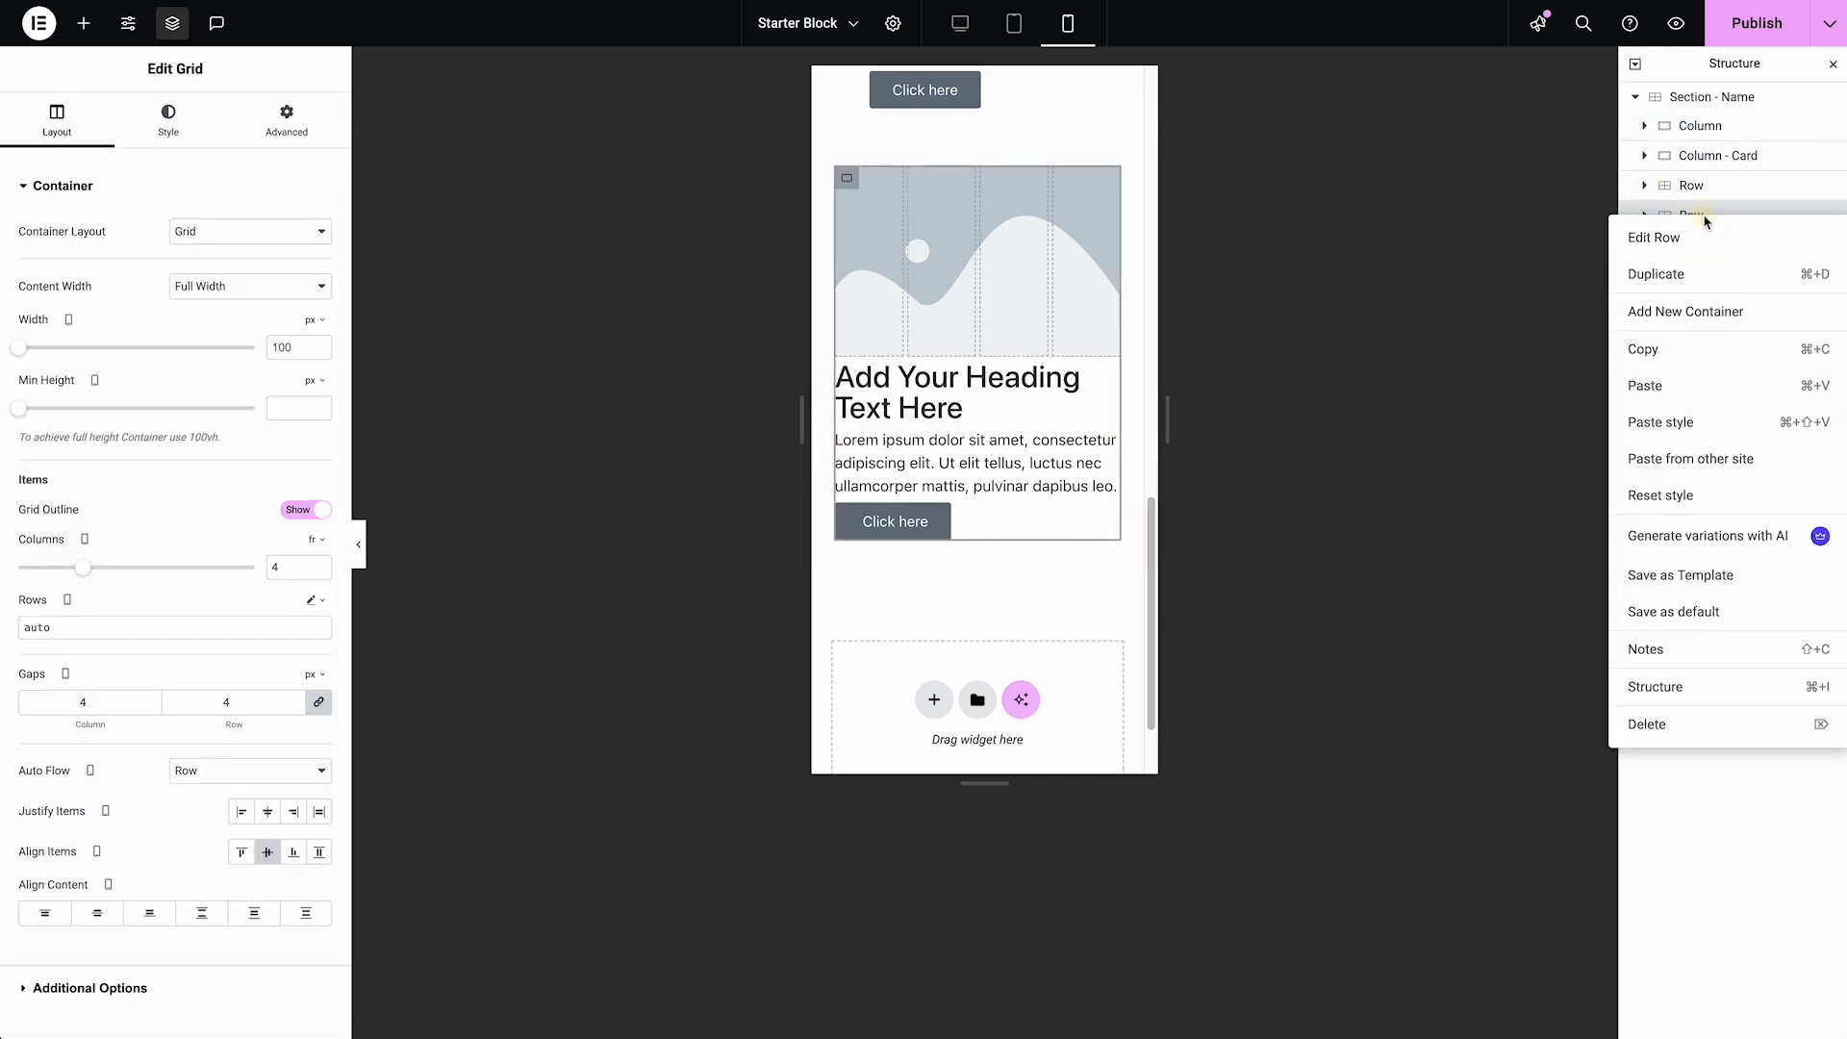
pyautogui.click(1699, 275)
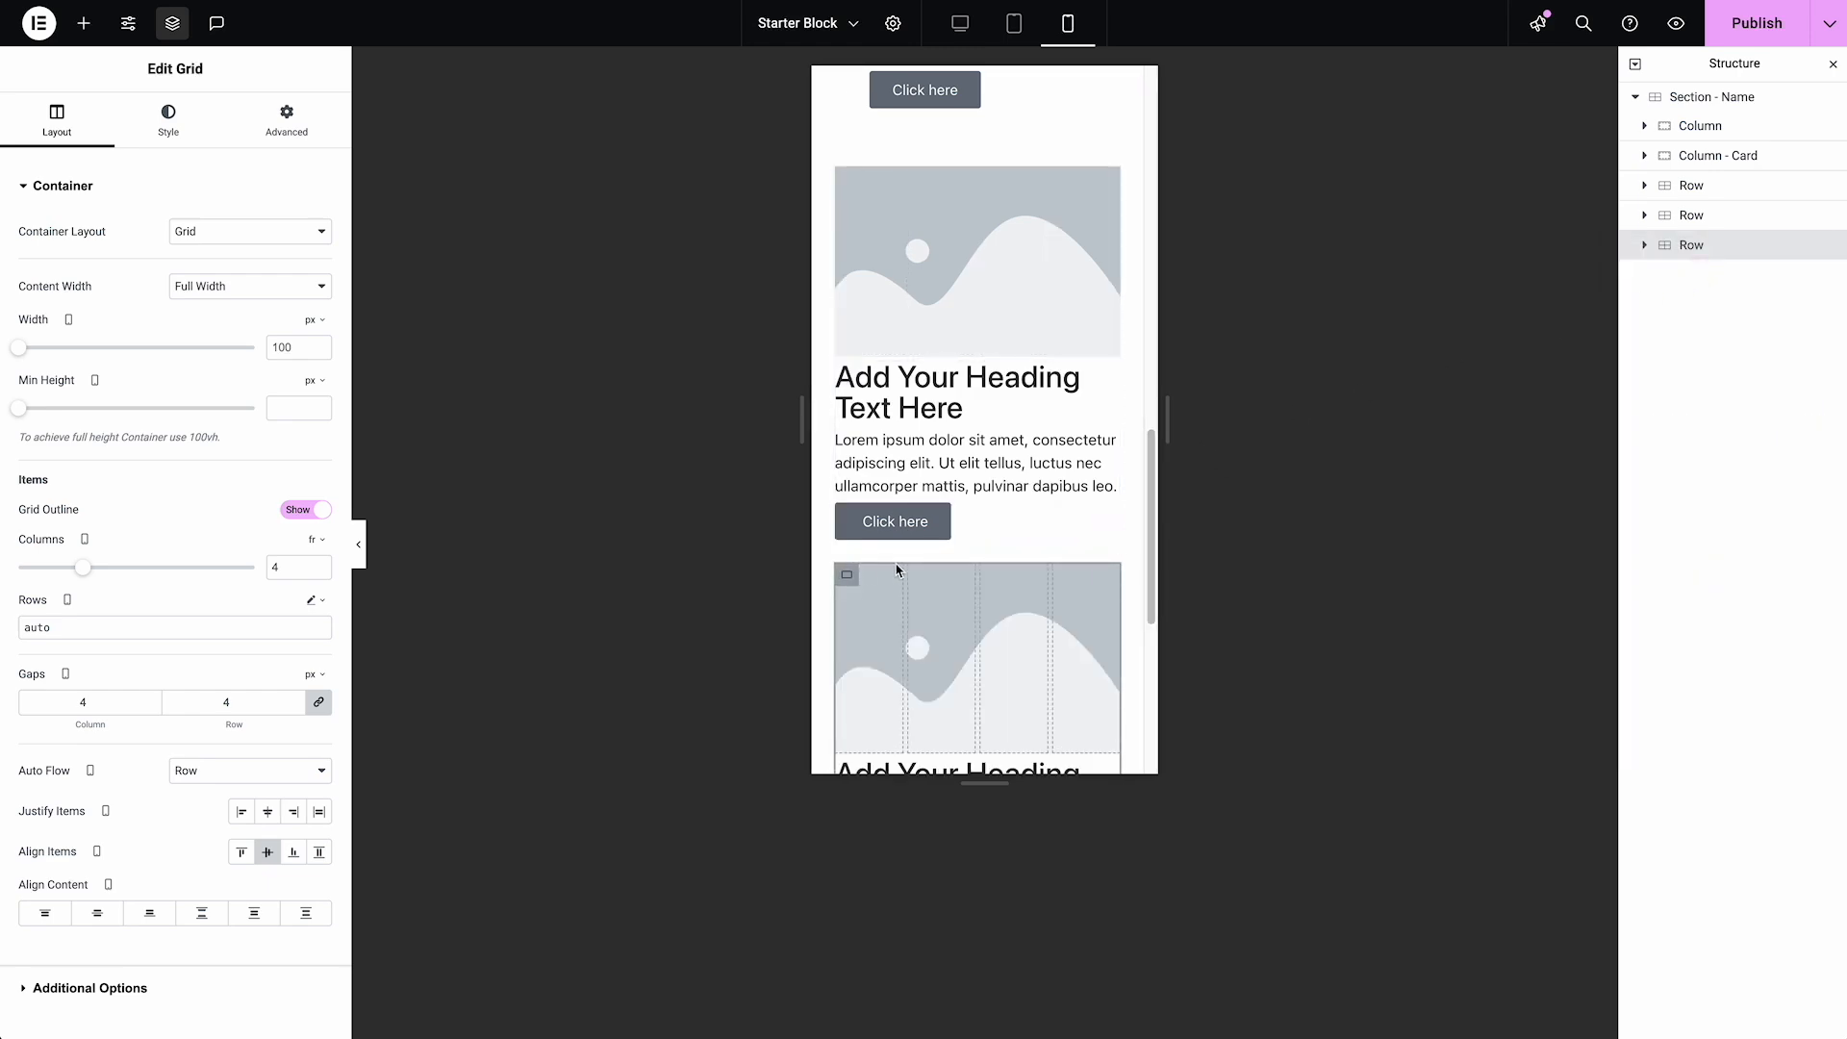
# Set the mobile column and row gaps of "Section - Name" to 36 px and check the spacing between its rows
pyautogui.click(1702, 106)
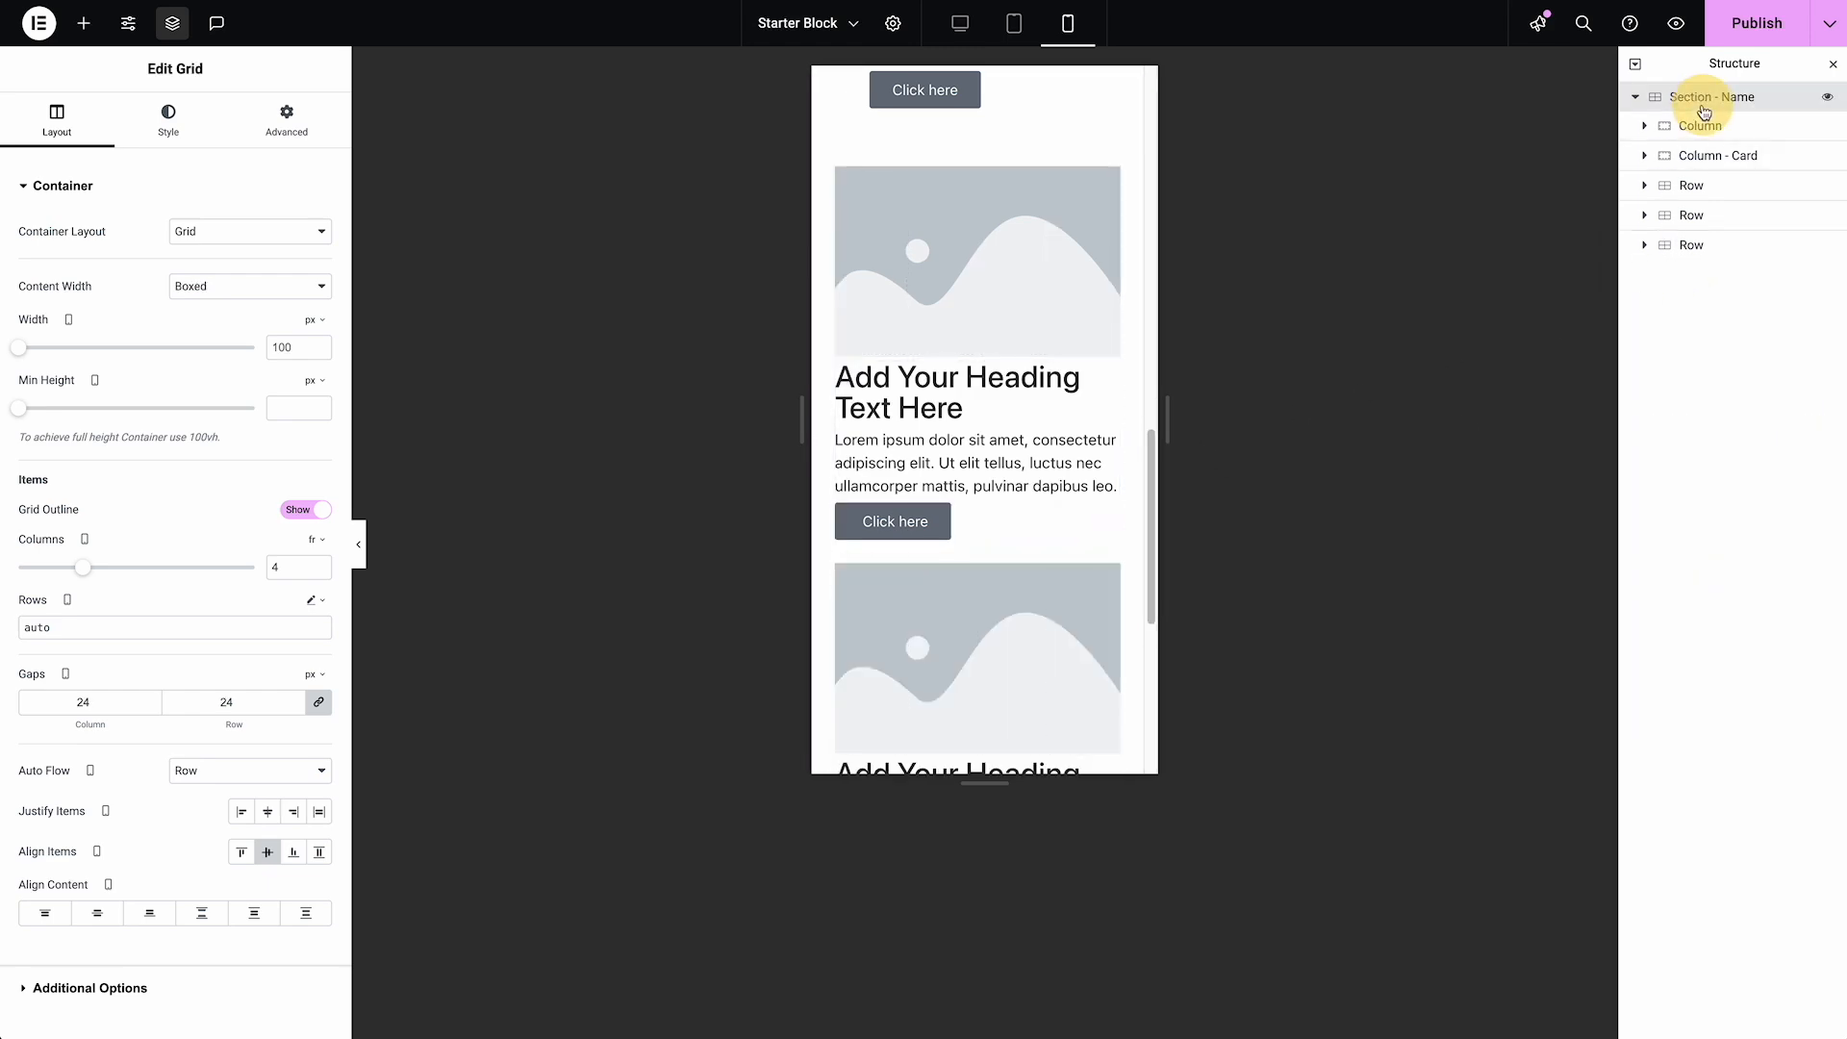
pyautogui.moveTo(239, 702); pyautogui.dragTo(208, 704)
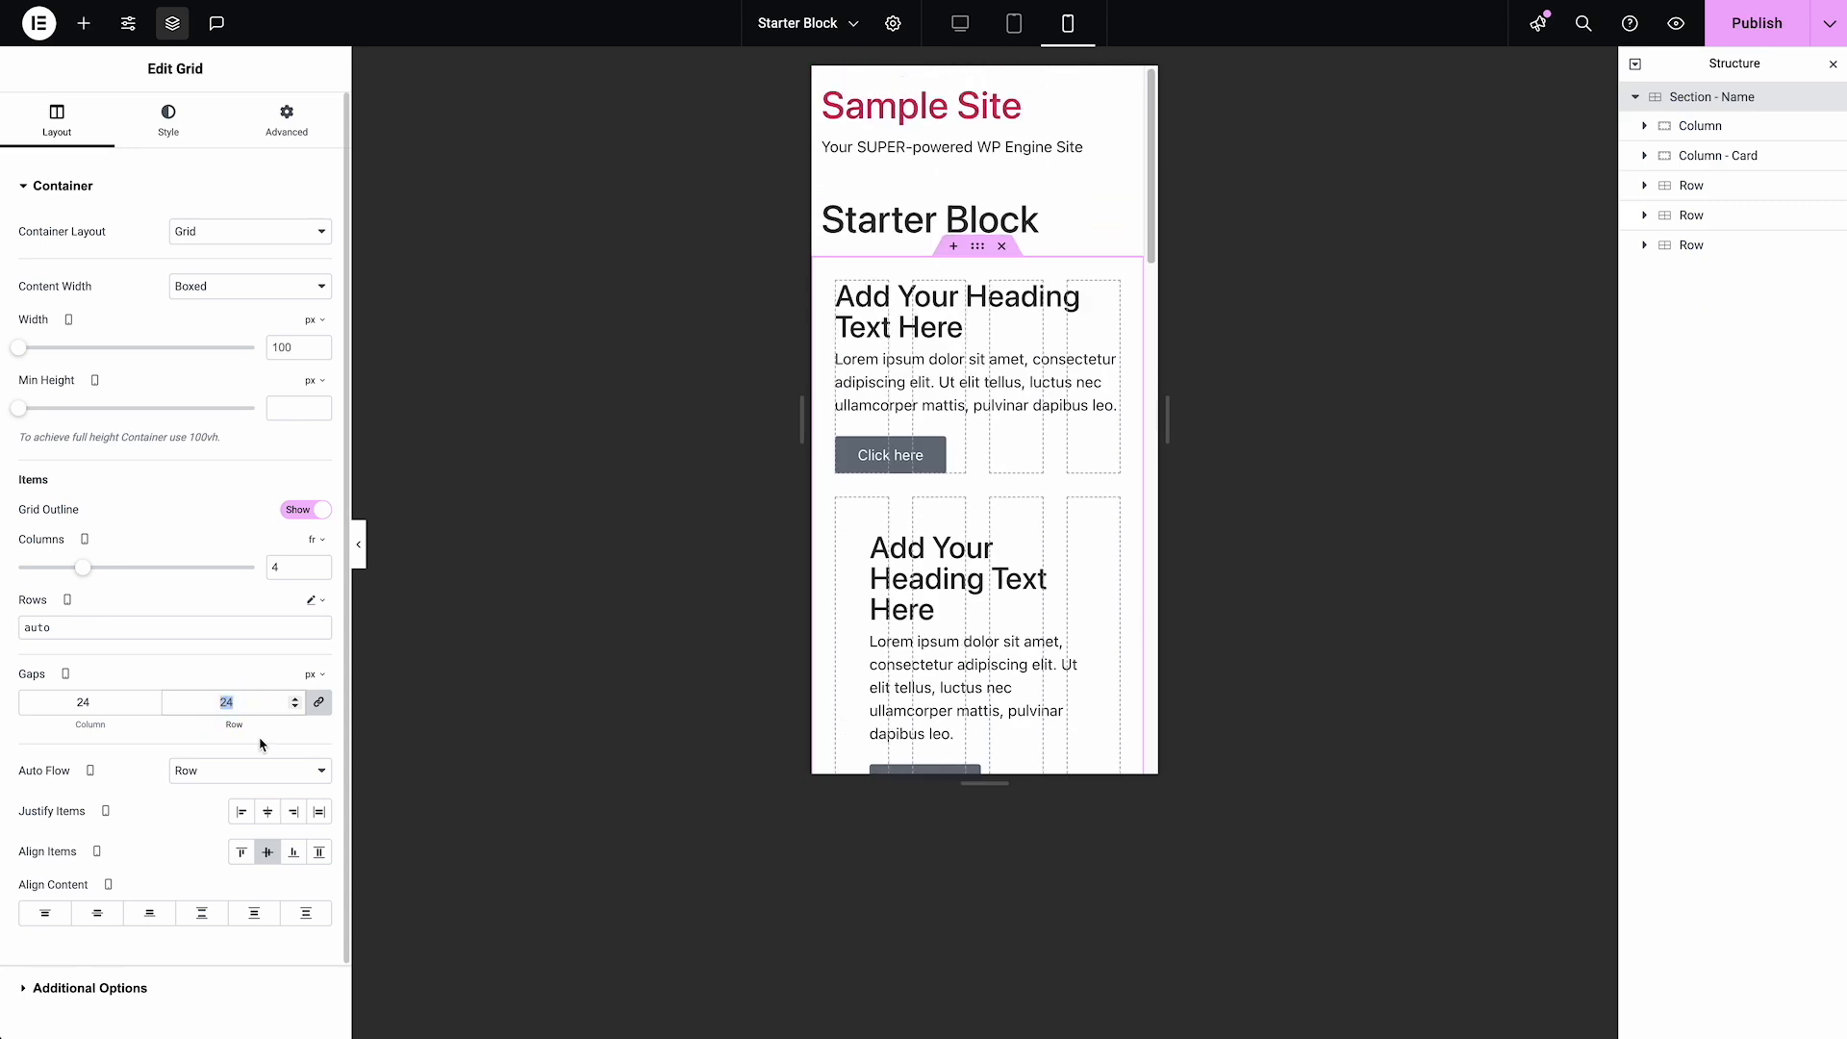
pyautogui.write('36')
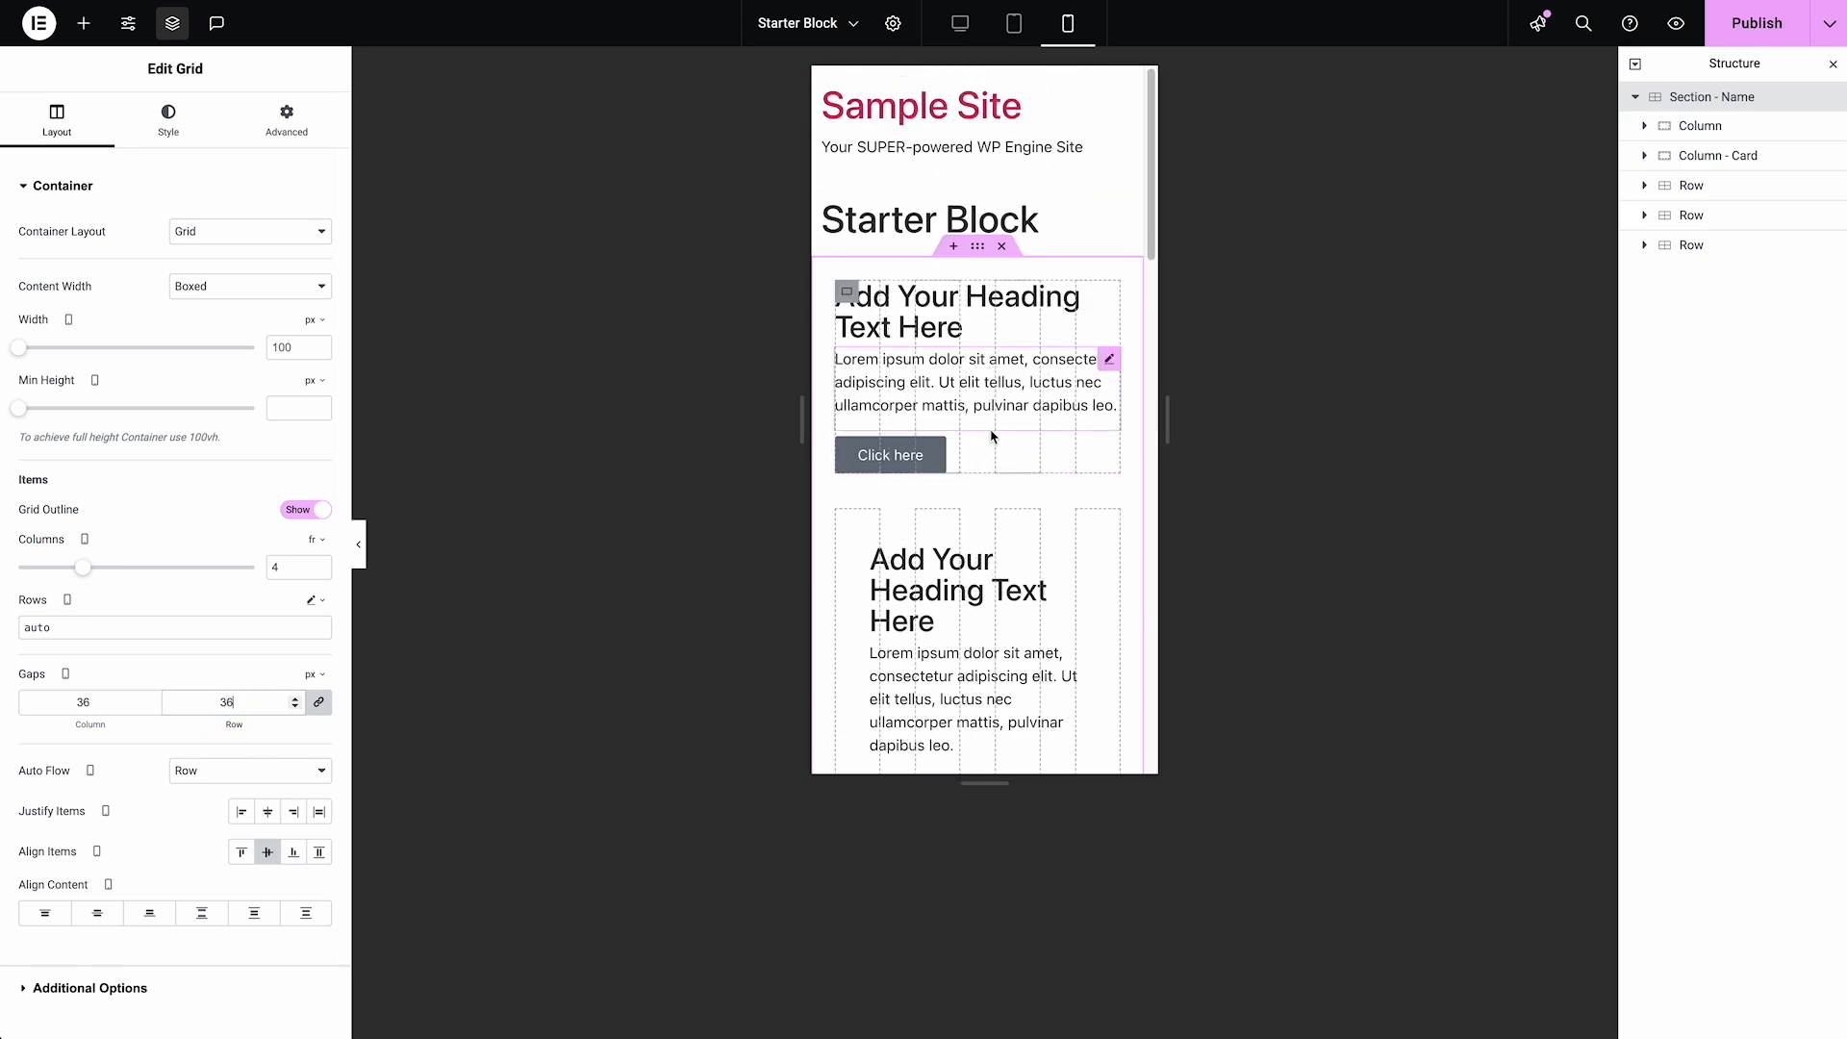
pyautogui.scroll(-6, 993, 437)
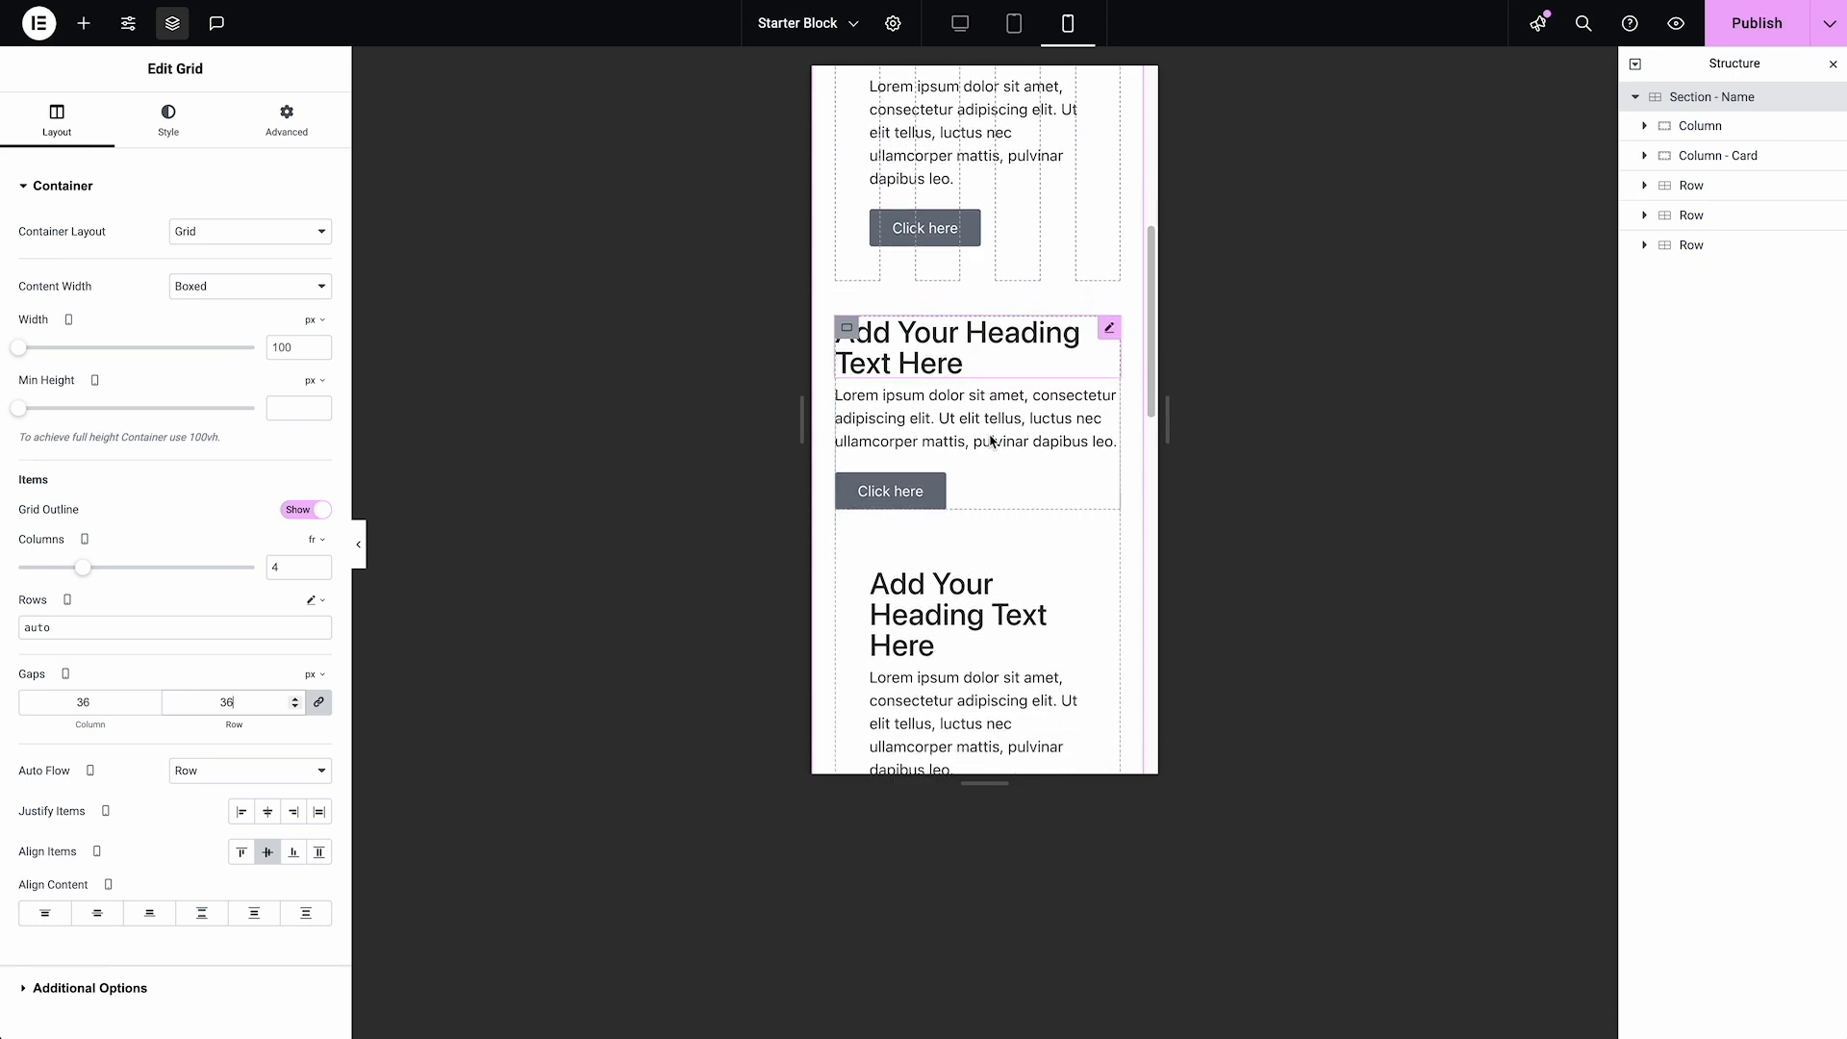
pyautogui.scroll(-6, 991, 441)
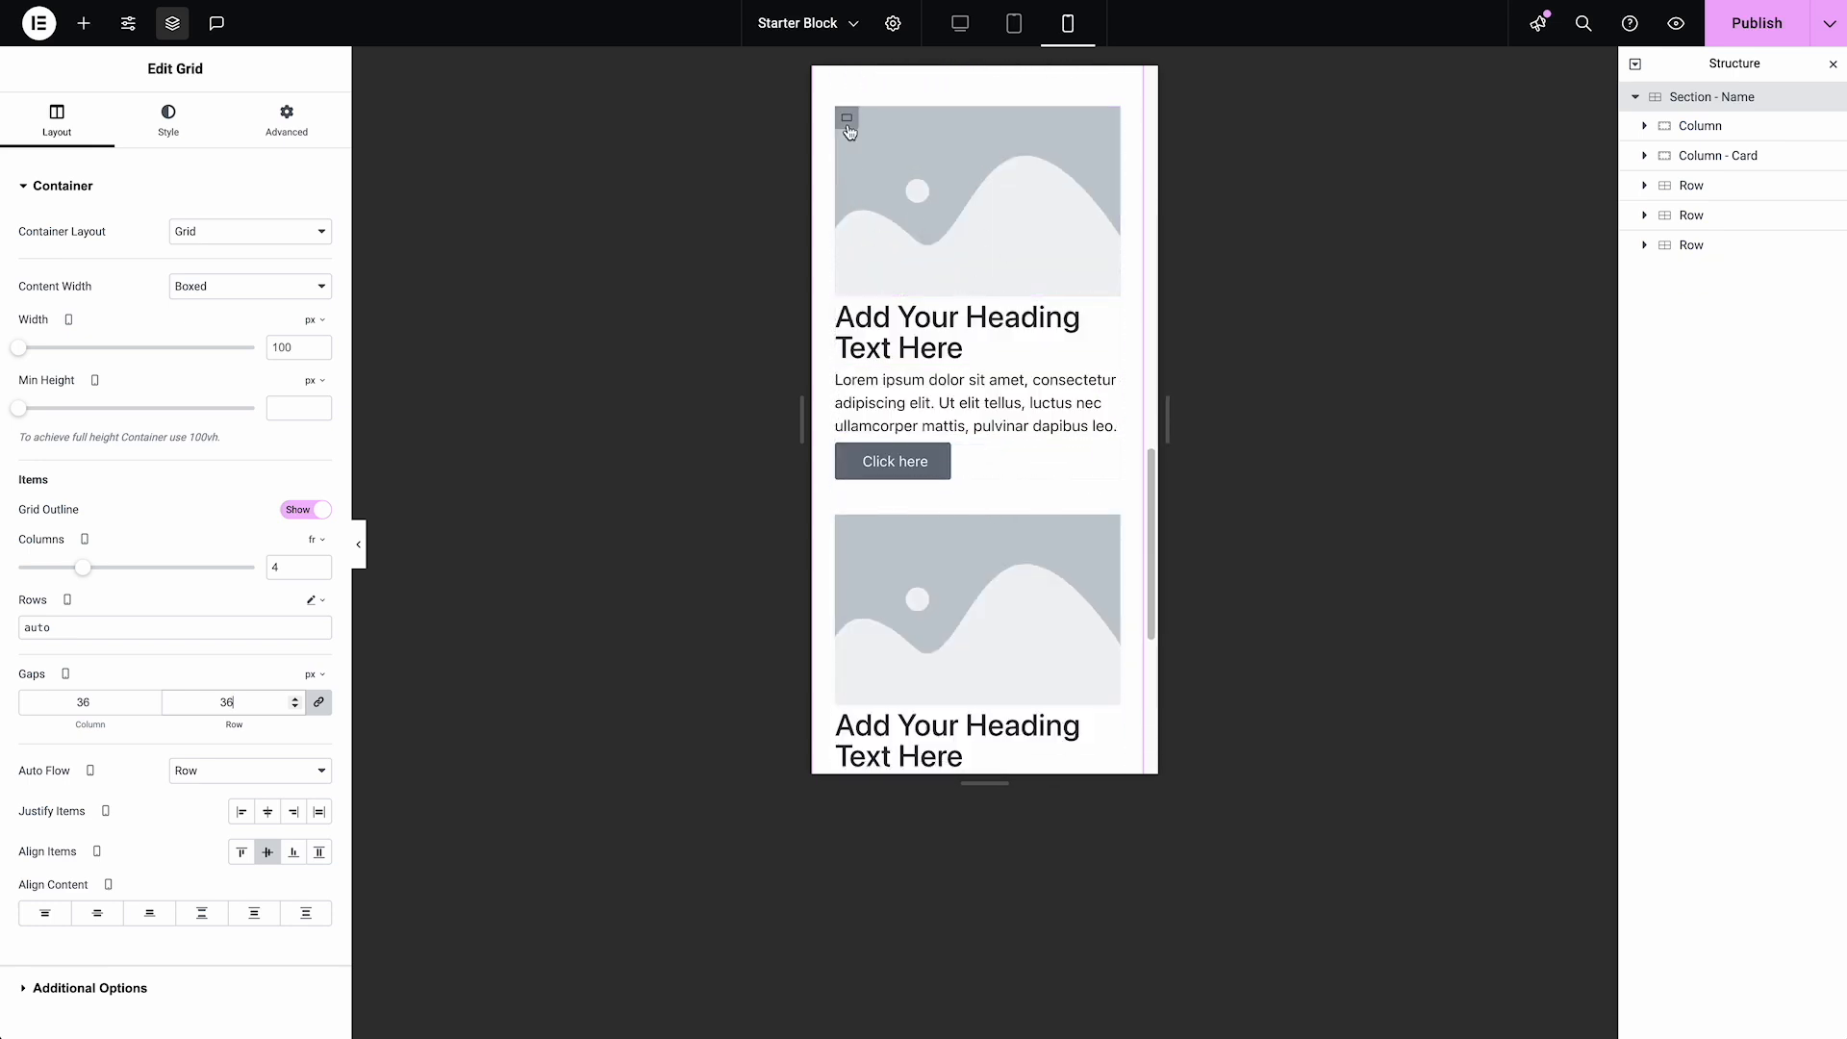
# Set the mobile column and row gaps of the second and third Rows in "Section - Name" to 8 px
pyautogui.click(848, 129)
pyautogui.doubleClick(202, 691)
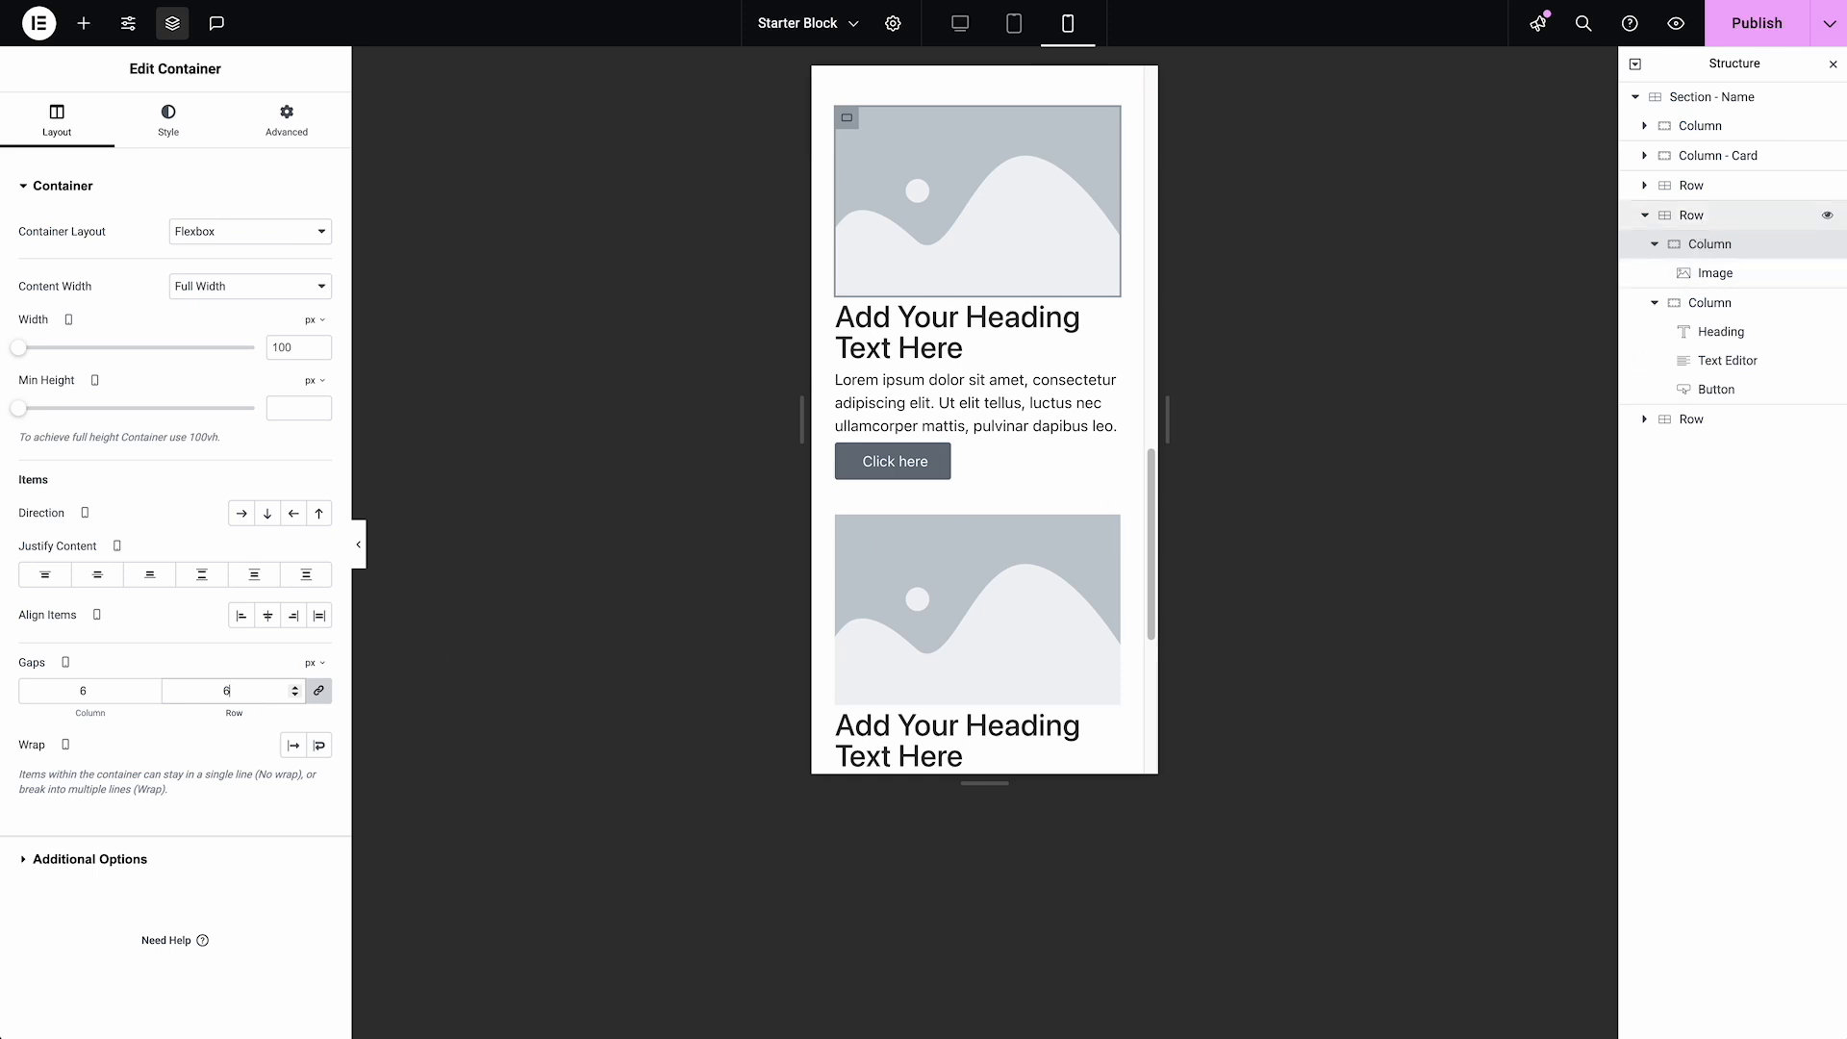
pyautogui.click(1691, 215)
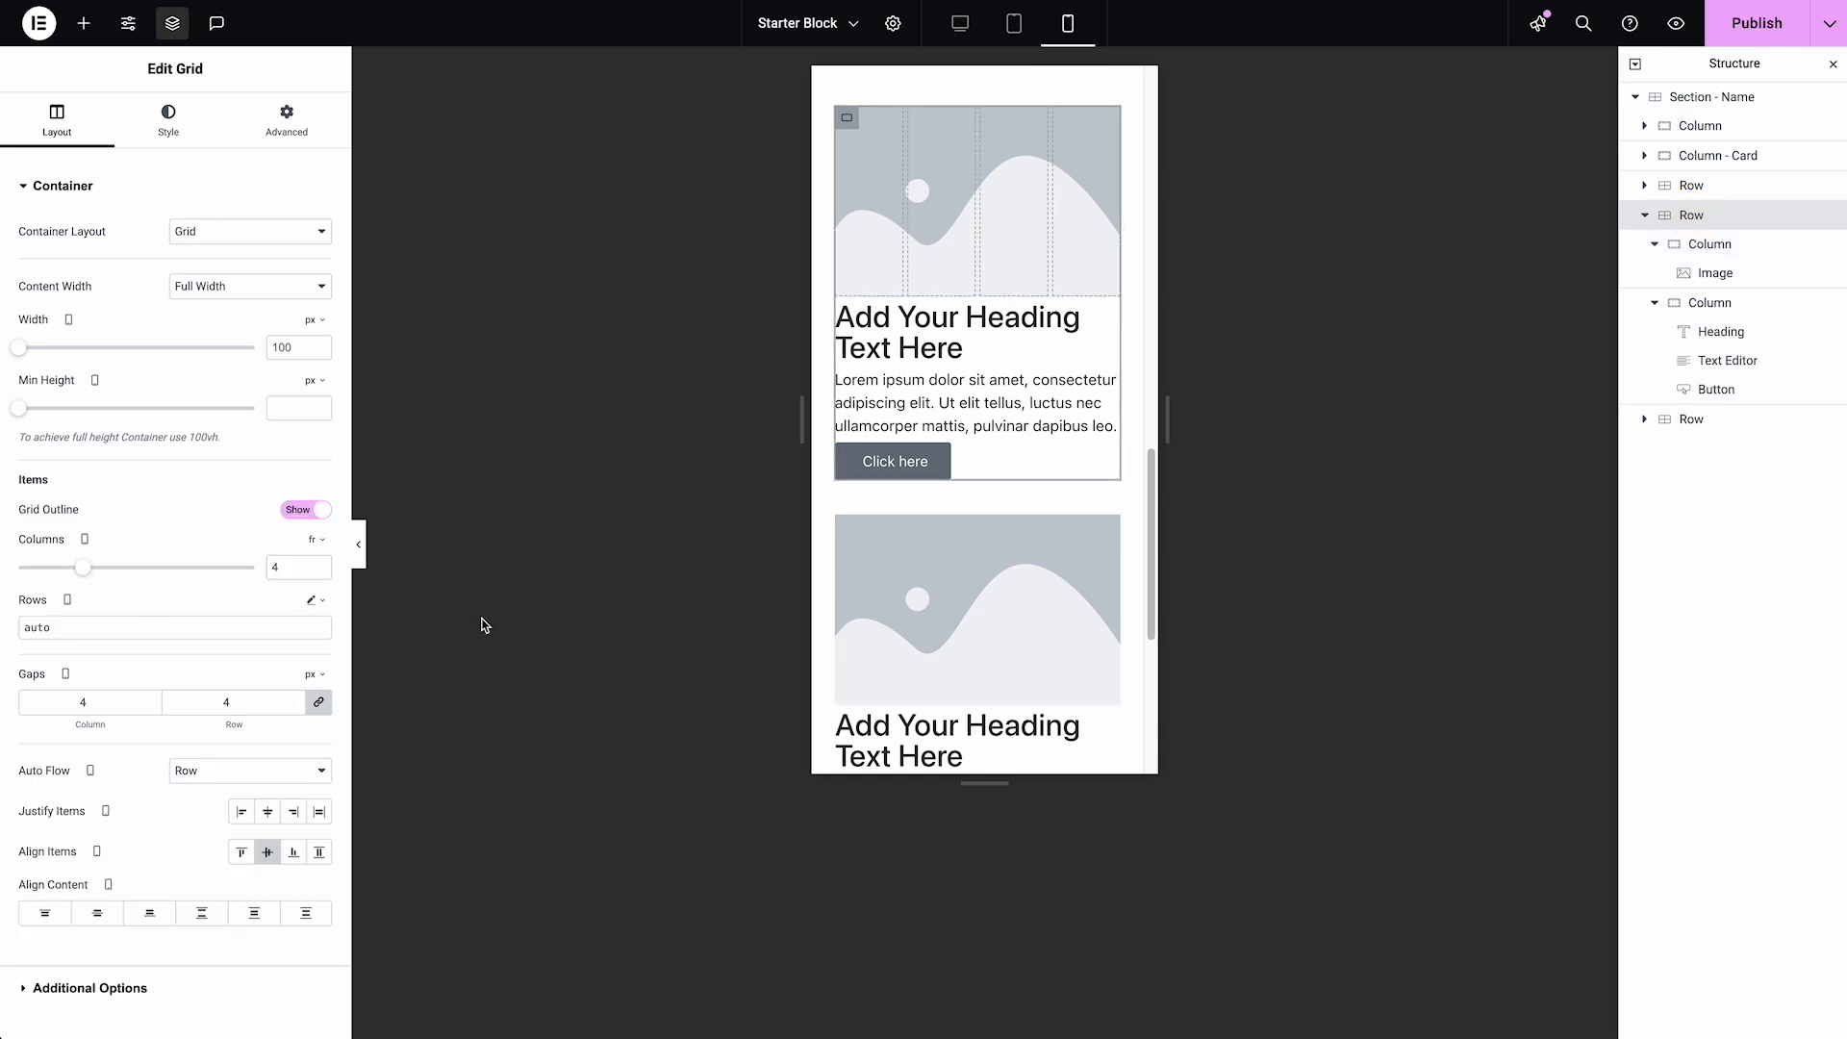
pyautogui.click(236, 701)
pyautogui.moveTo(236, 701); pyautogui.dragTo(198, 697)
pyautogui.write('8')
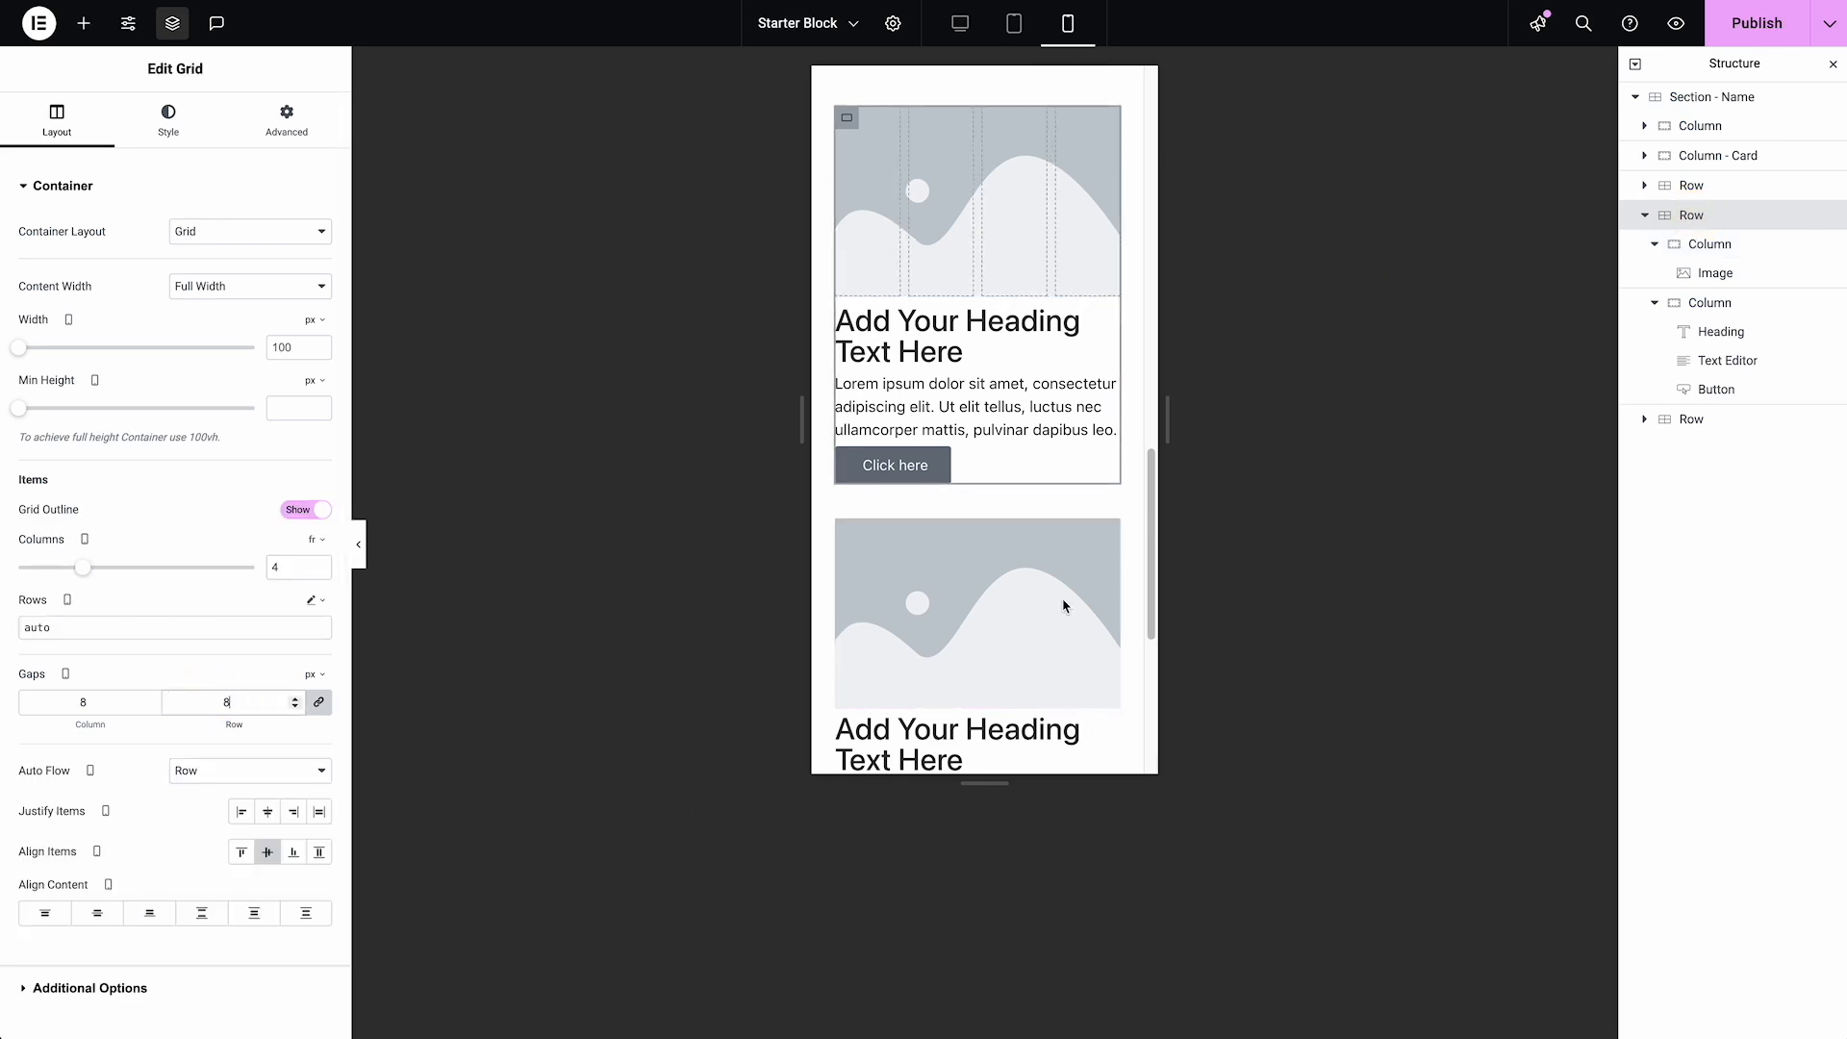
pyautogui.click(1644, 214)
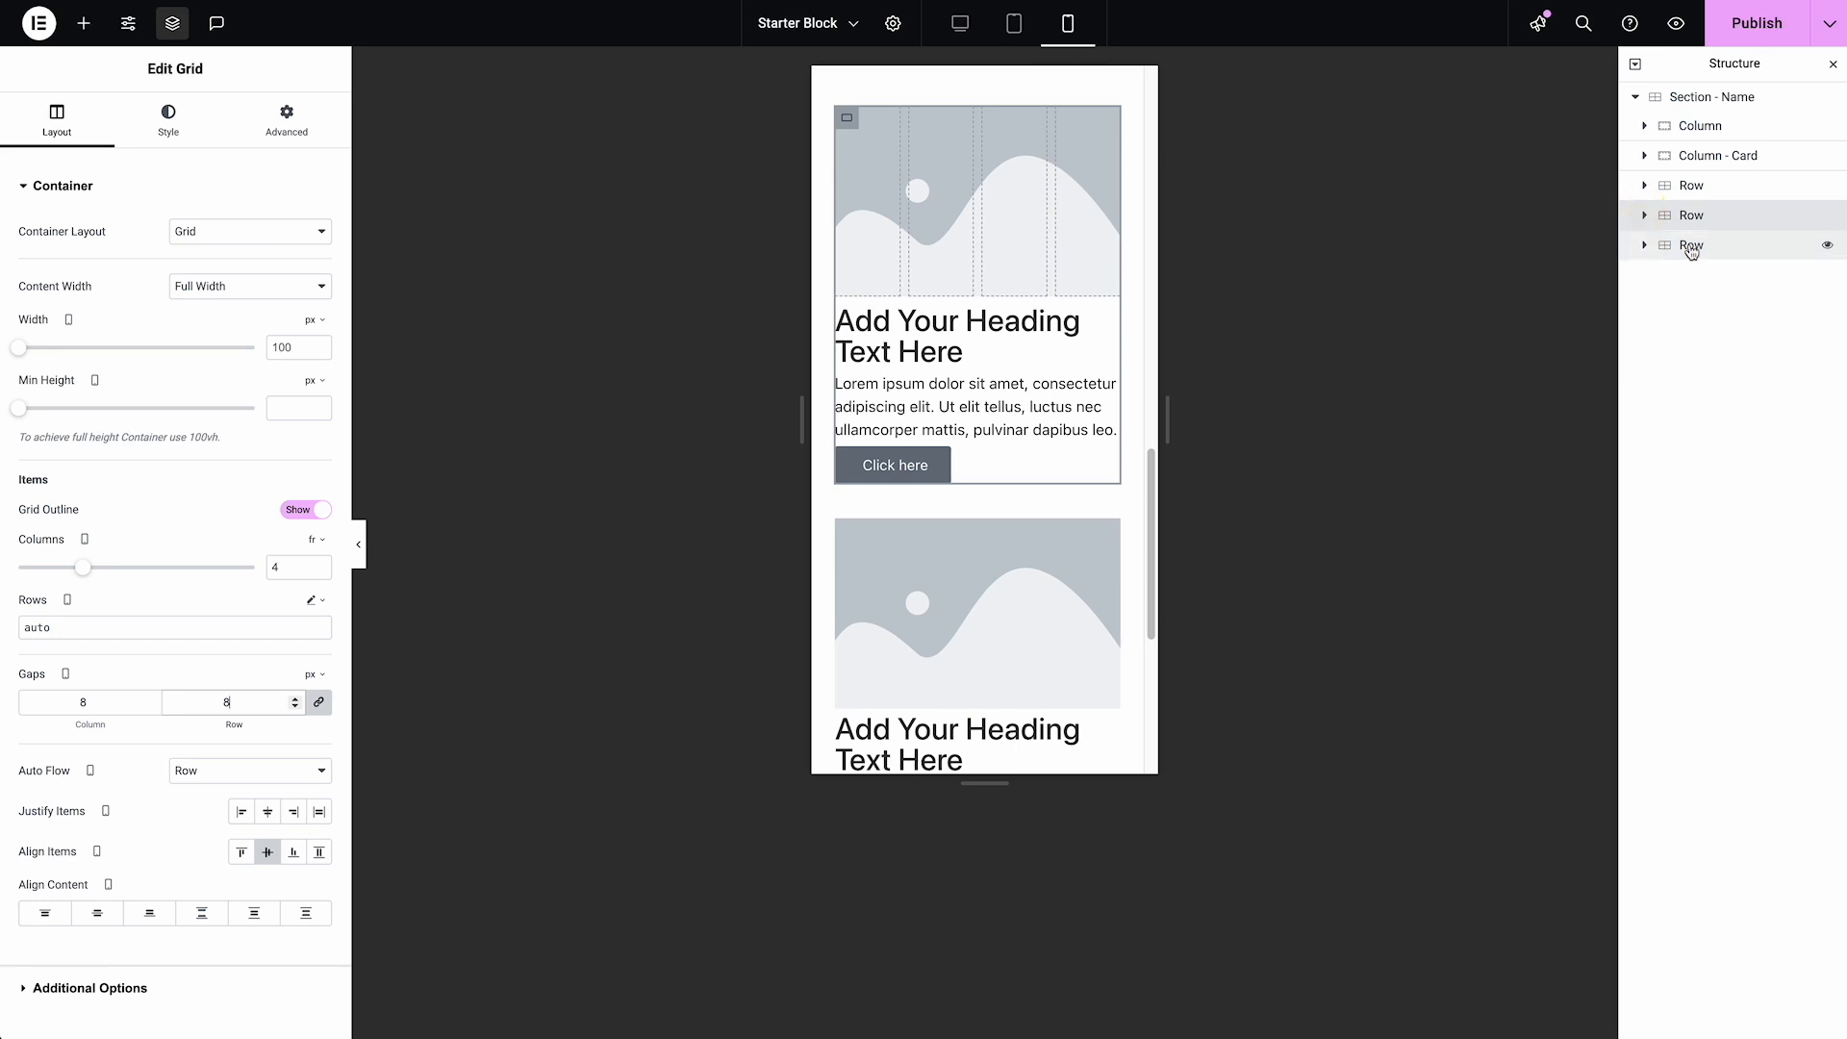
pyautogui.click(1692, 246)
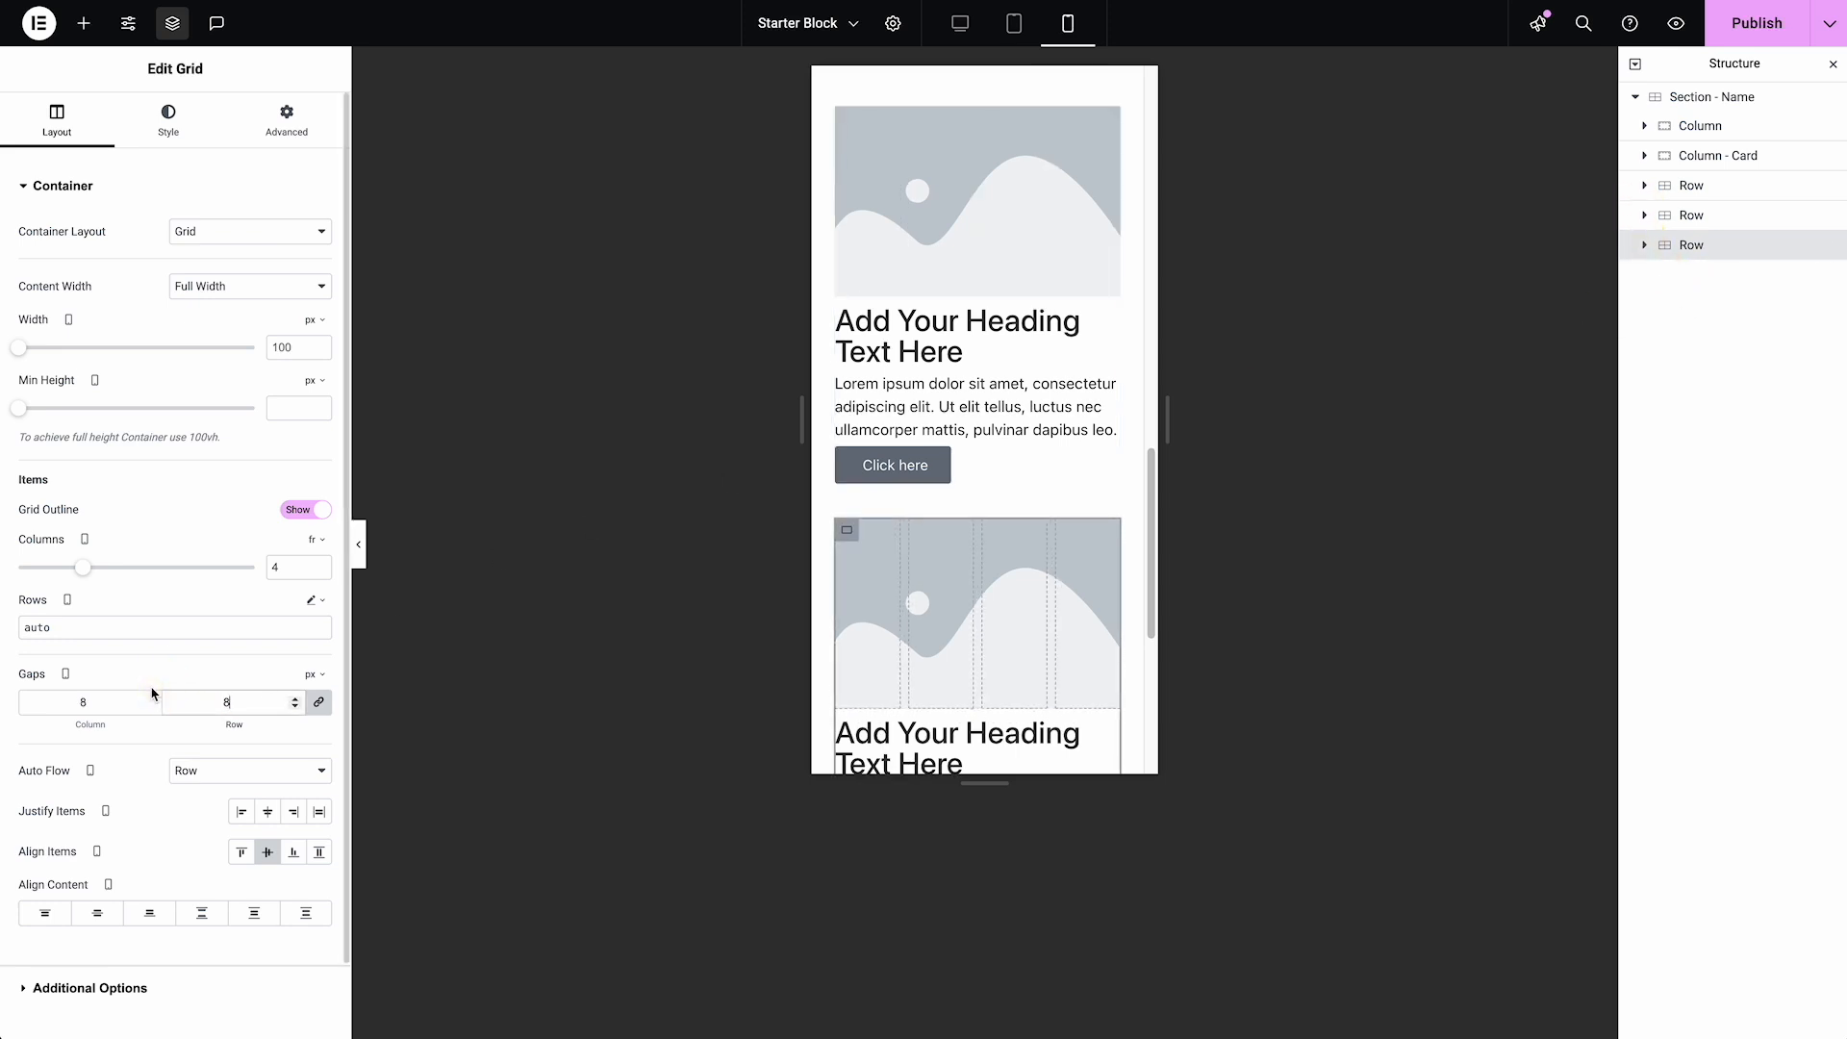
# Check the tablet layout, and in desktop view move the third Row's text Column ahead of its image Column
pyautogui.click(1013, 22)
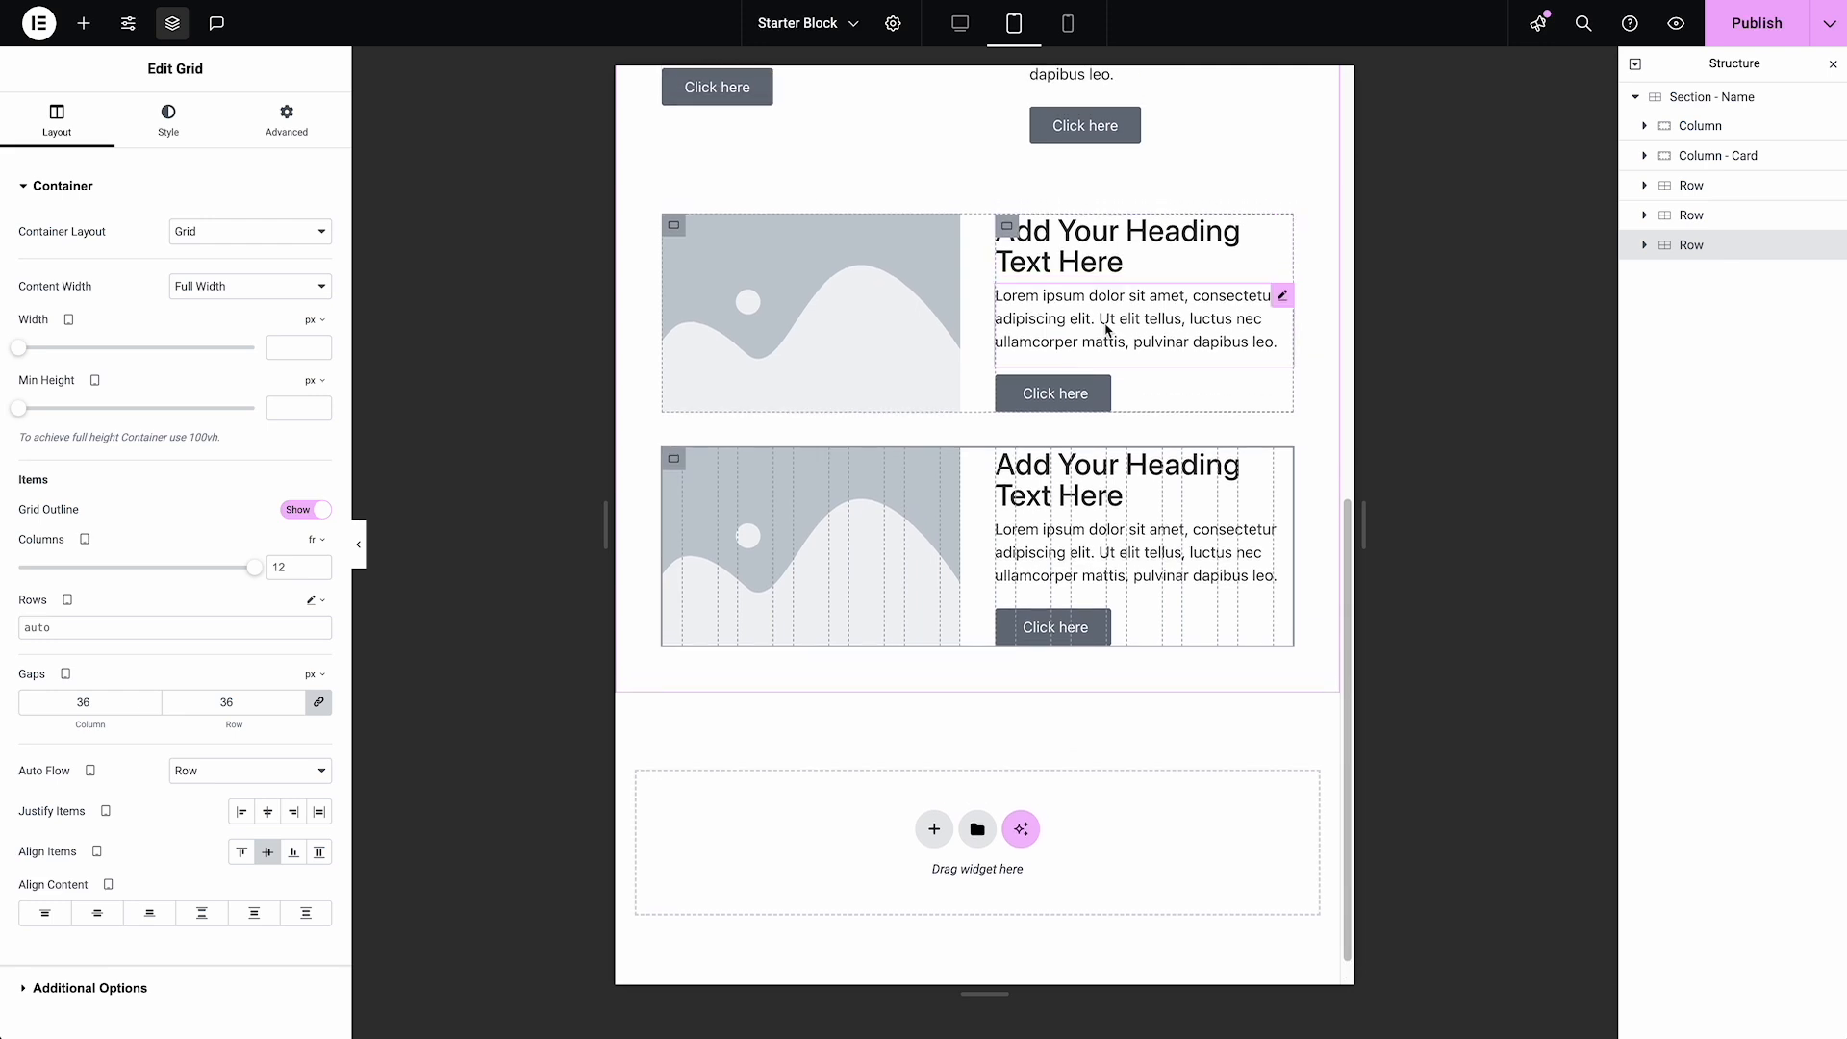
pyautogui.click(962, 25)
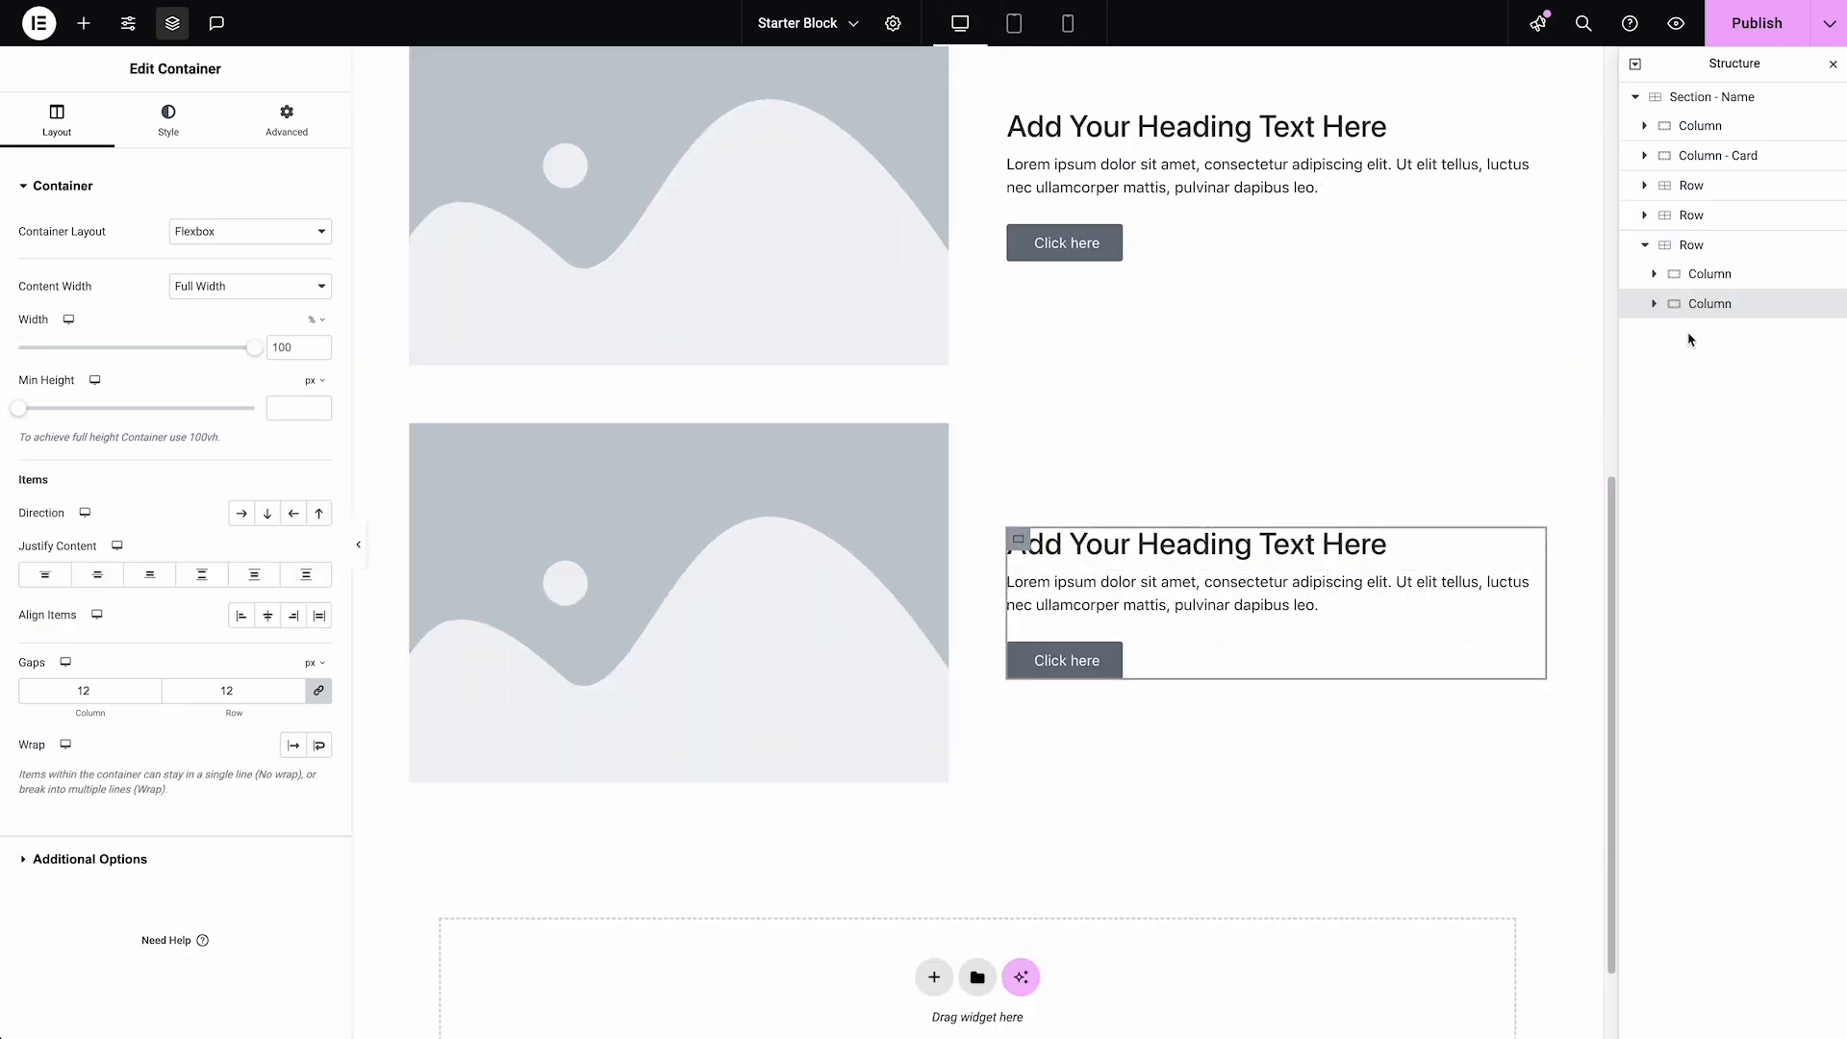
pyautogui.moveTo(1732, 301); pyautogui.dragTo(1732, 256)
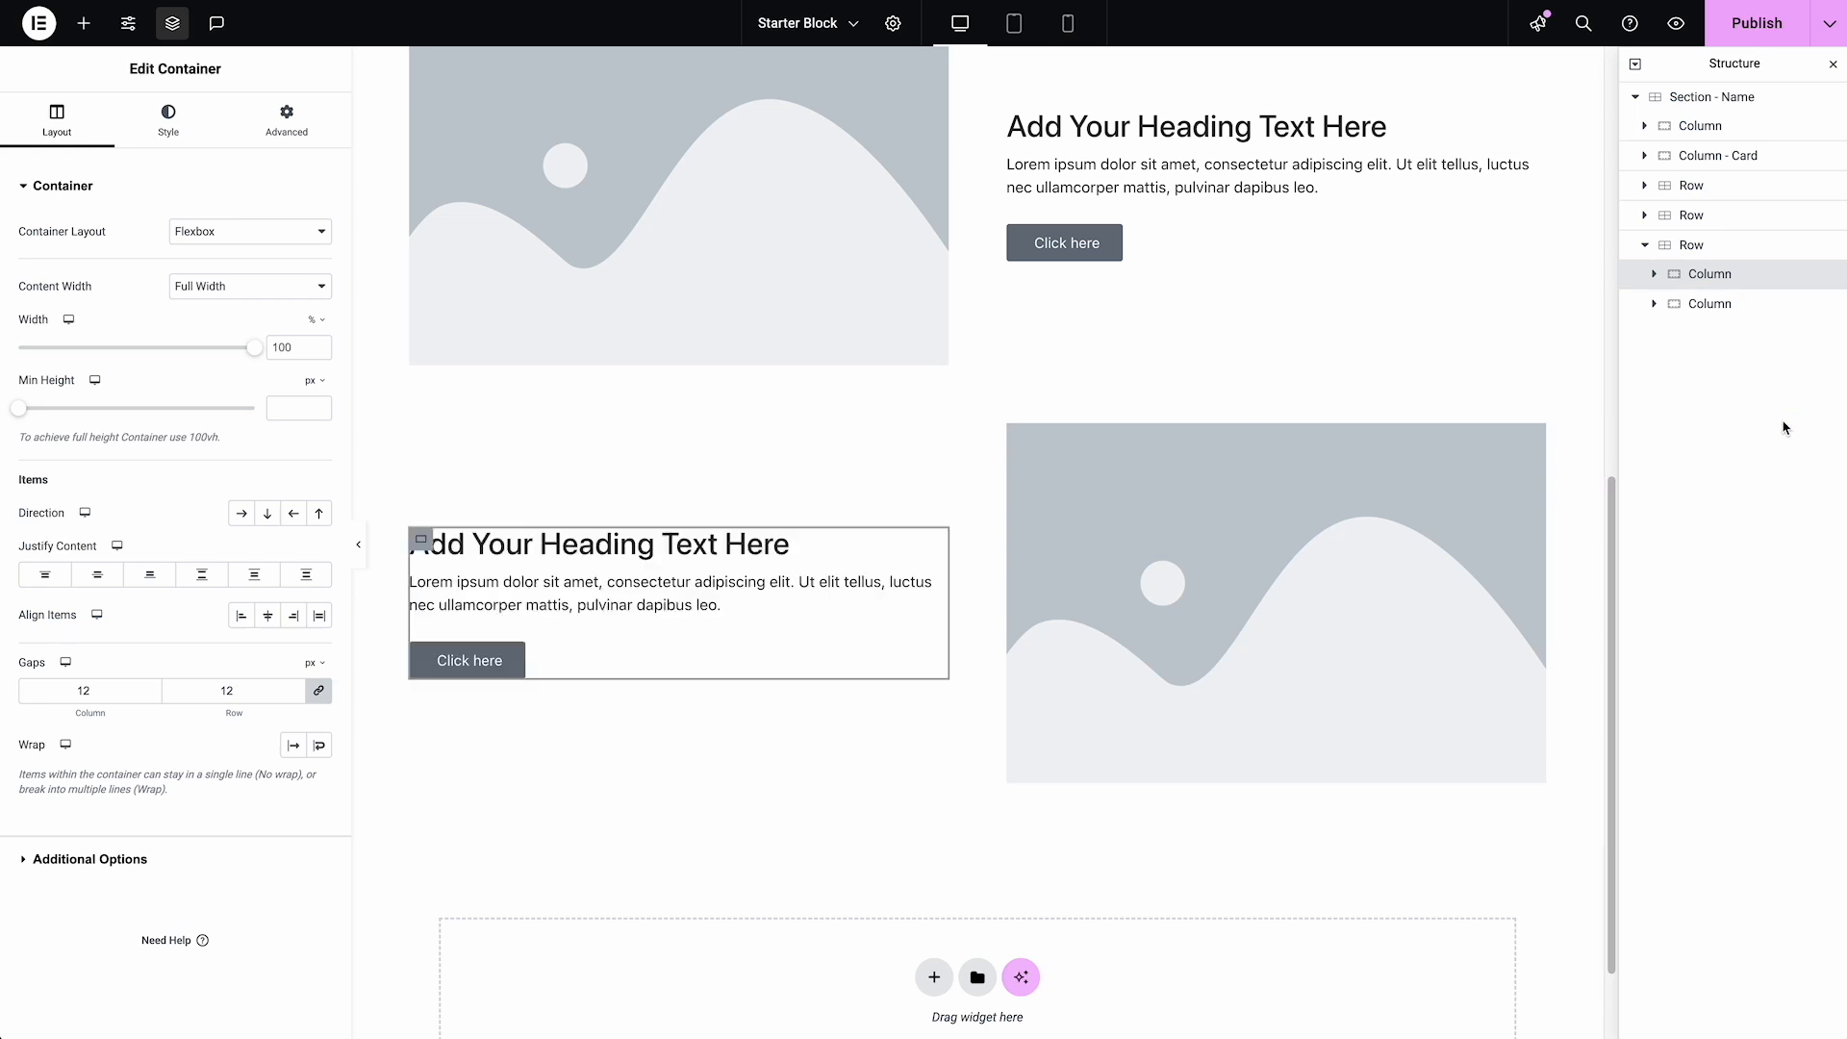
pyautogui.scroll(2, 914, 635)
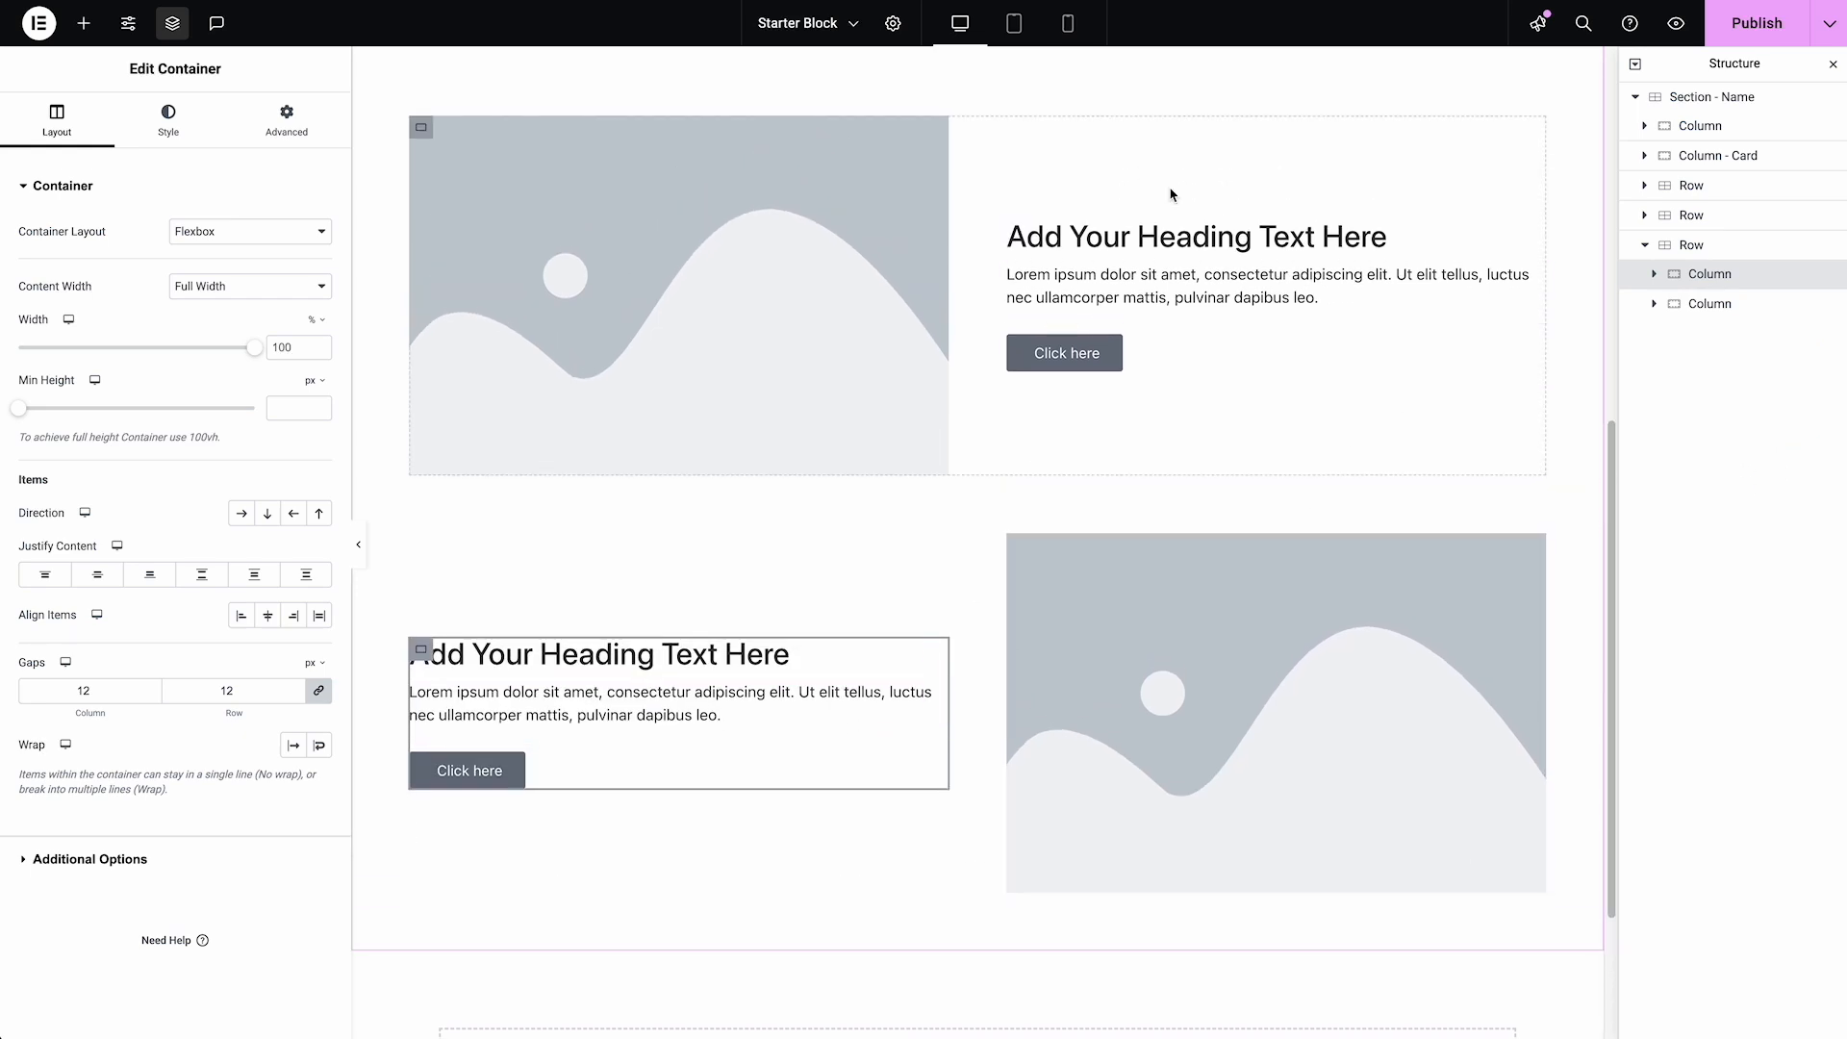
pyautogui.click(1645, 245)
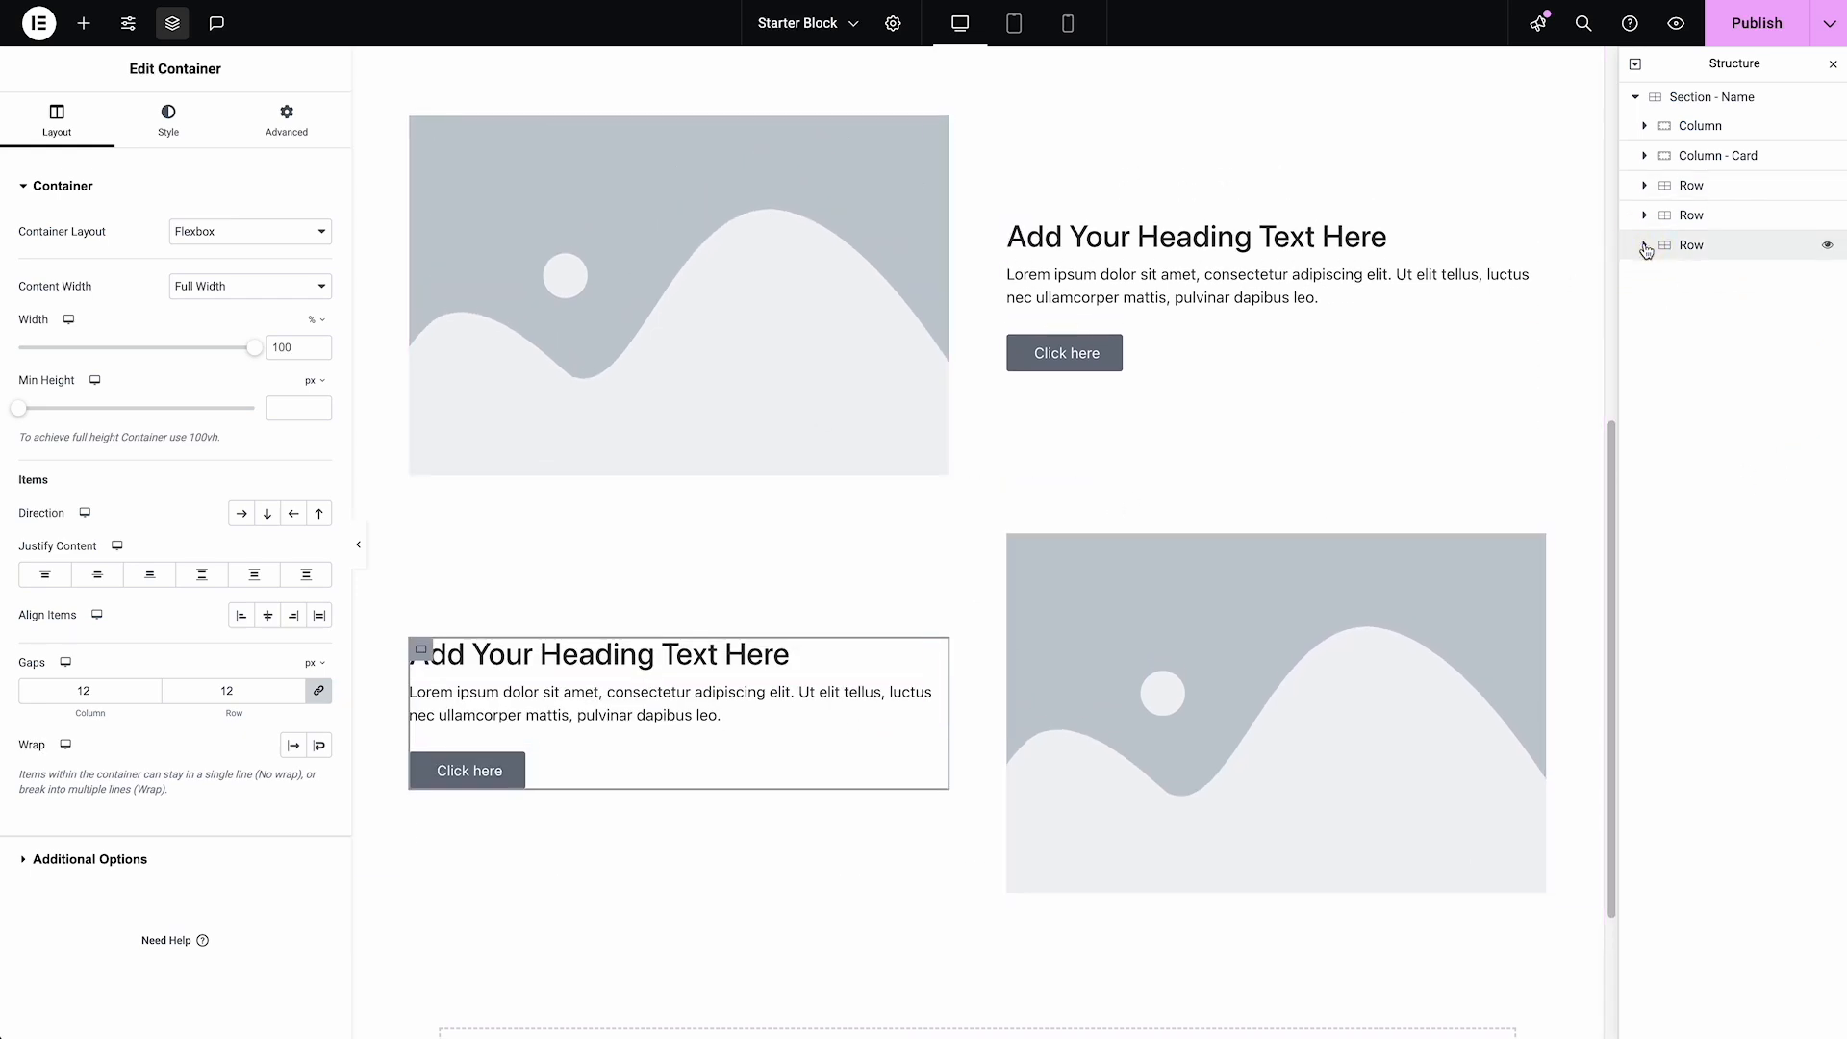
# Check how the reordered third Row stacks its text and image in the tablet and mobile views
pyautogui.click(1021, 25)
pyautogui.click(1070, 23)
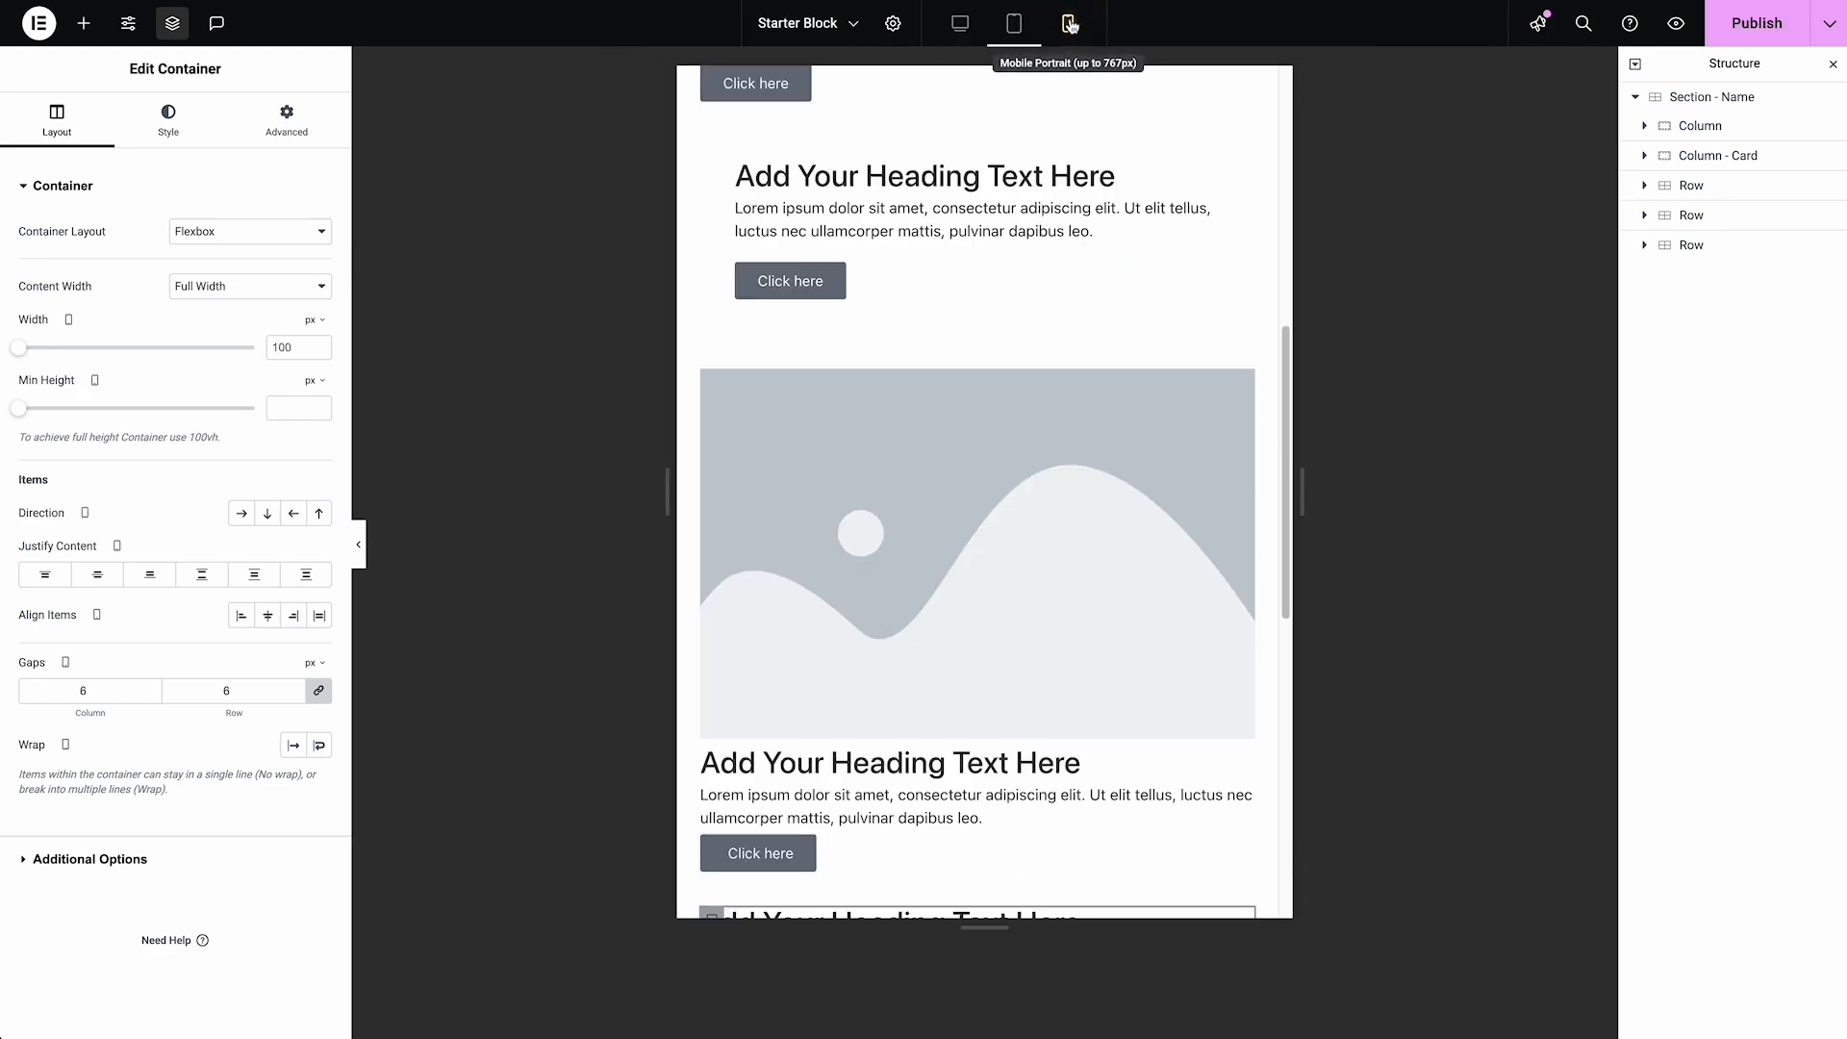
pyautogui.scroll(-3, 1047, 486)
pyautogui.scroll(-5, 1044, 486)
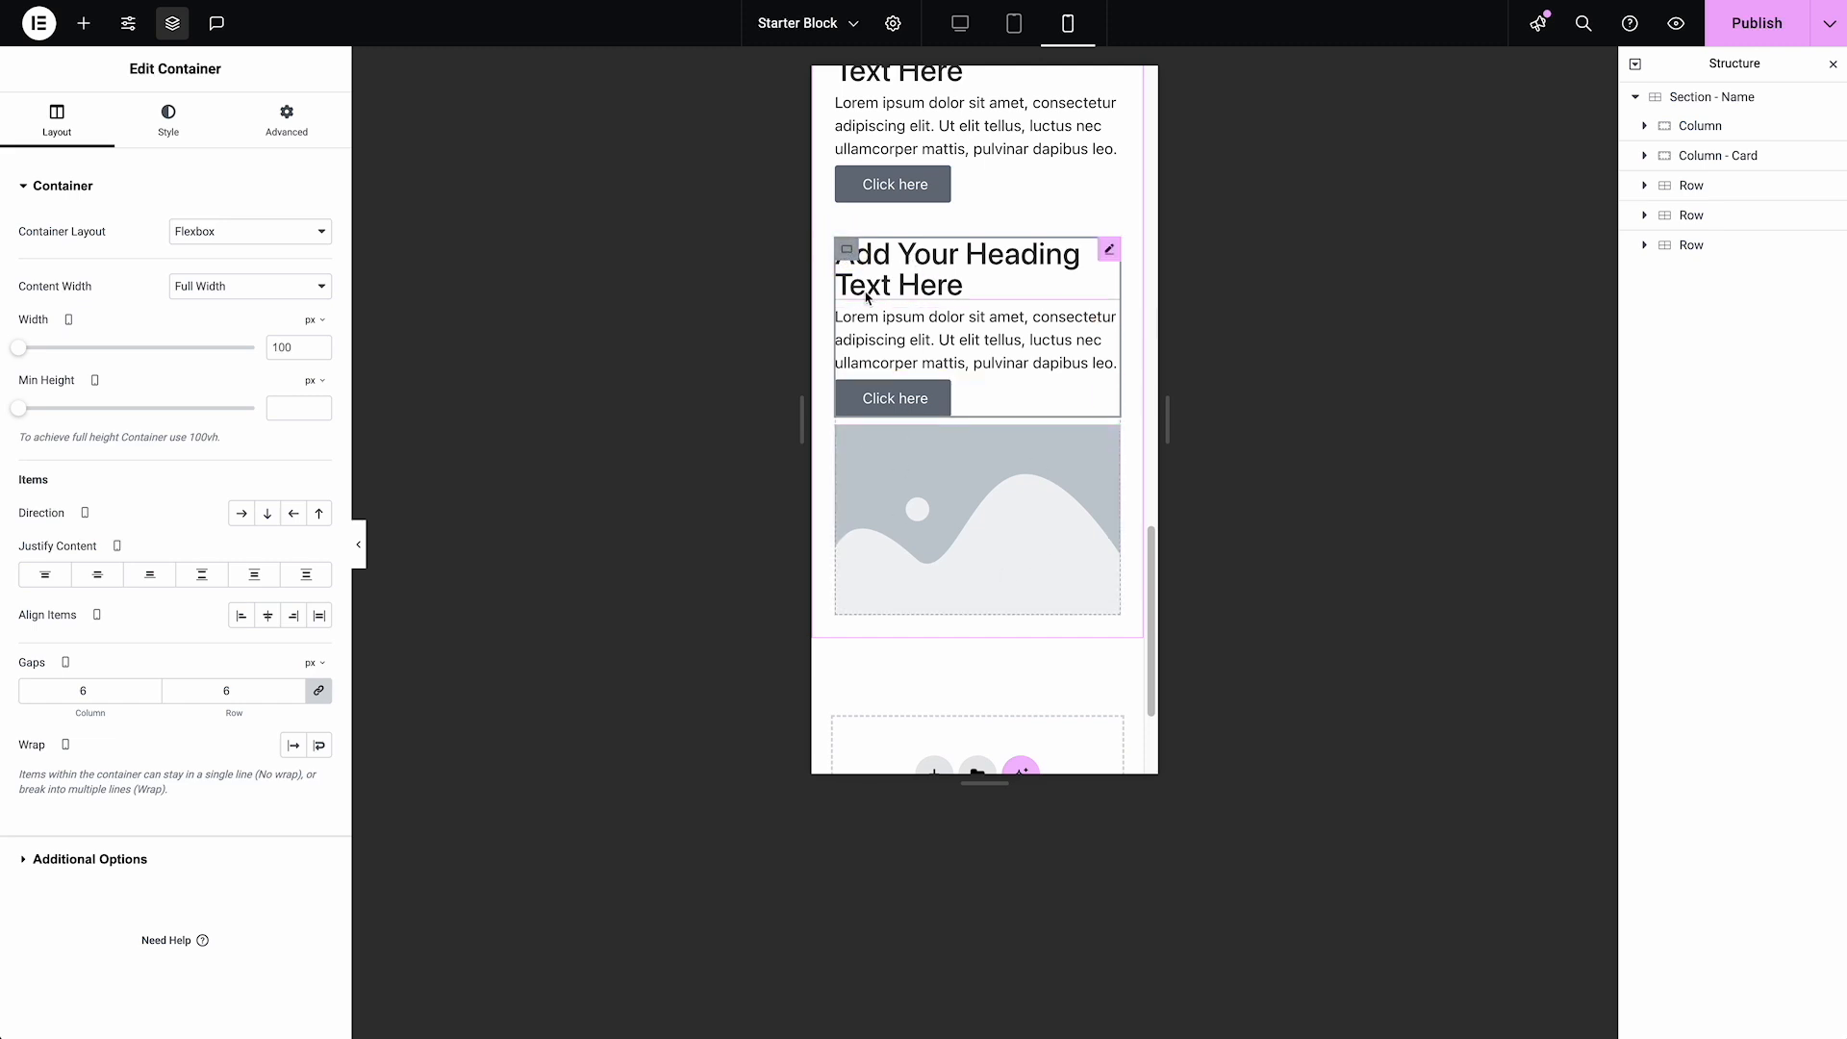
# Try the reversed column direction on the third Row's text Column on mobile, and switch it back off
pyautogui.click(1682, 248)
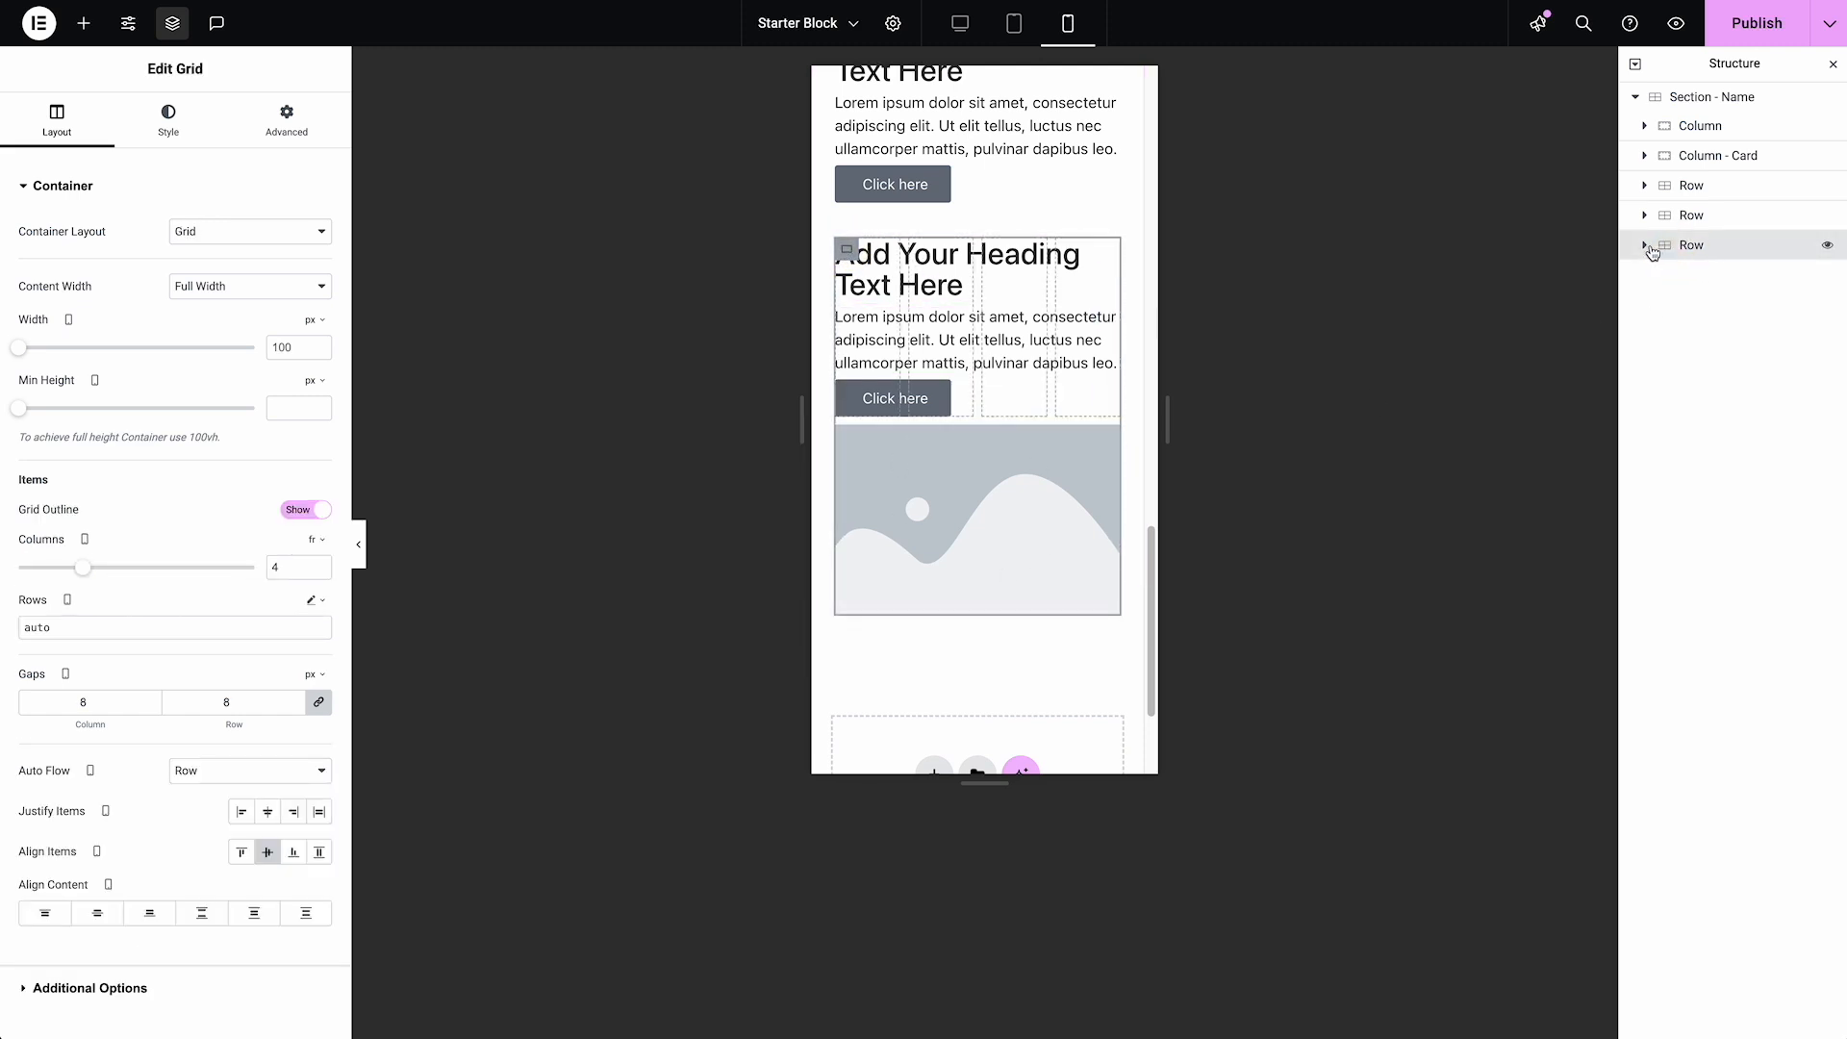
pyautogui.click(1644, 245)
pyautogui.click(1708, 276)
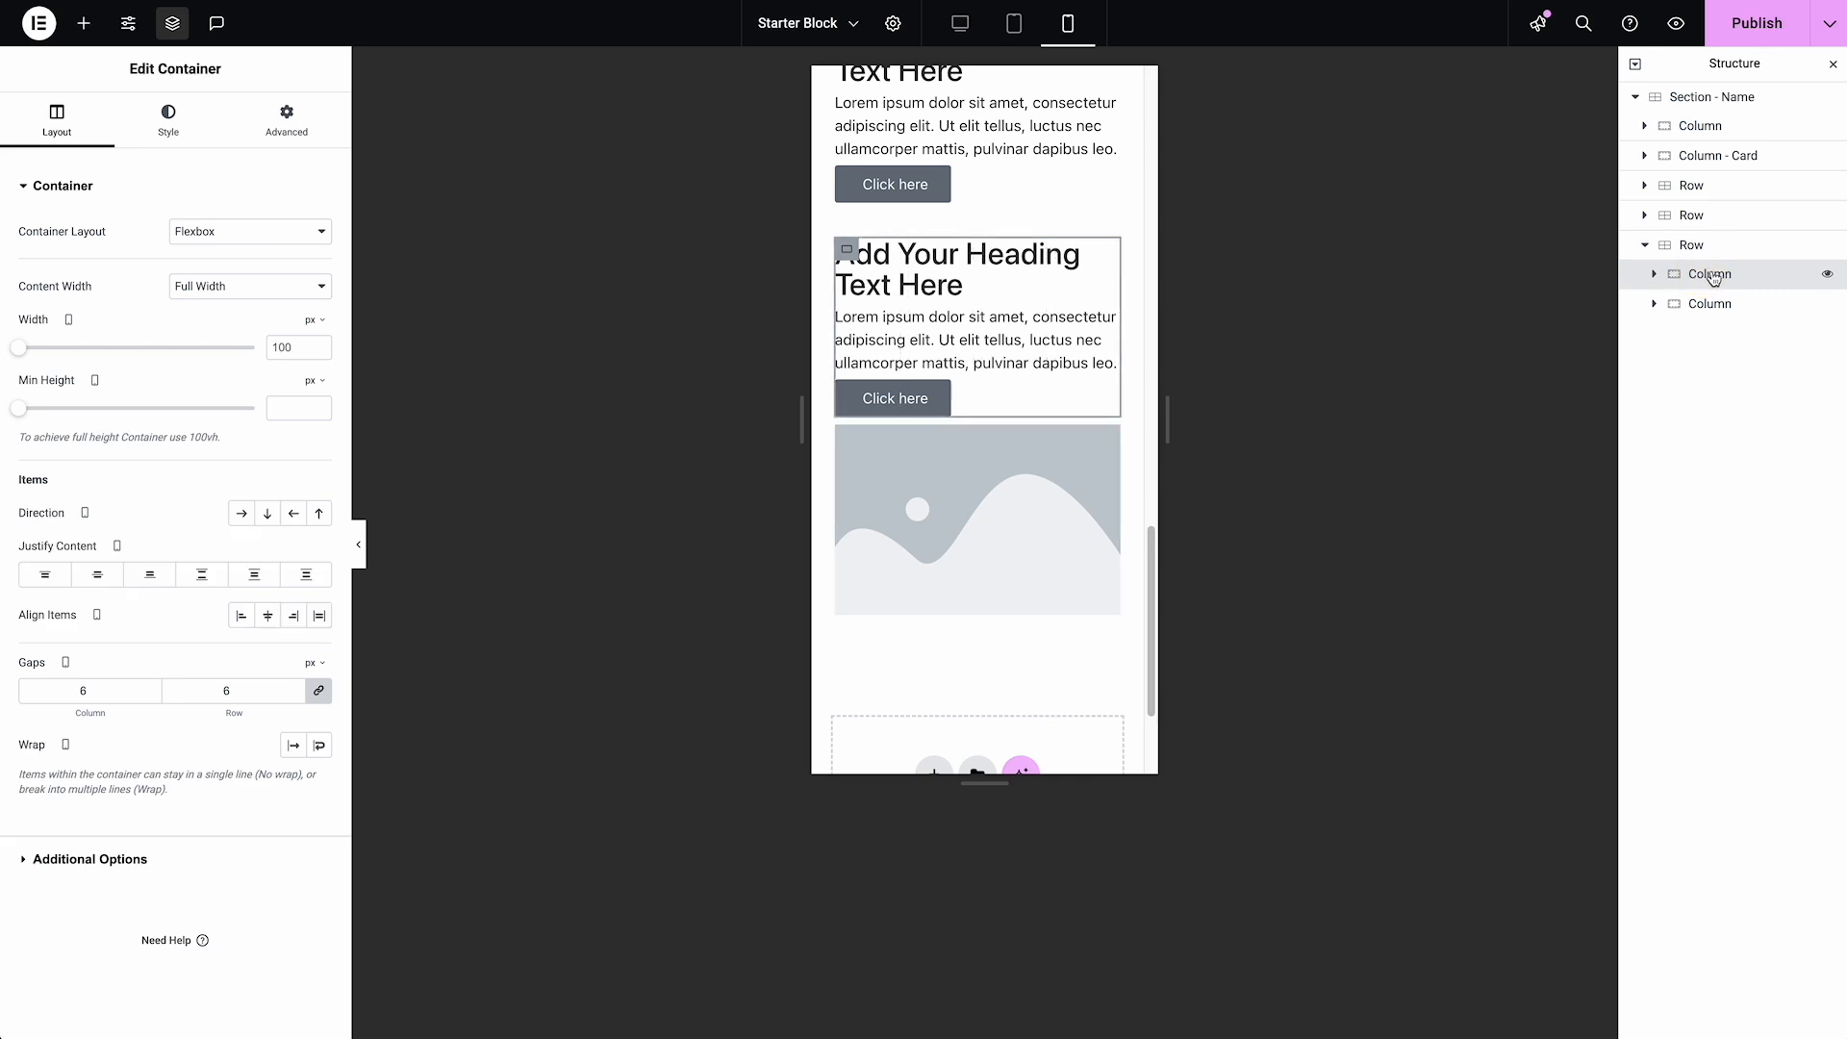
pyautogui.click(1712, 279)
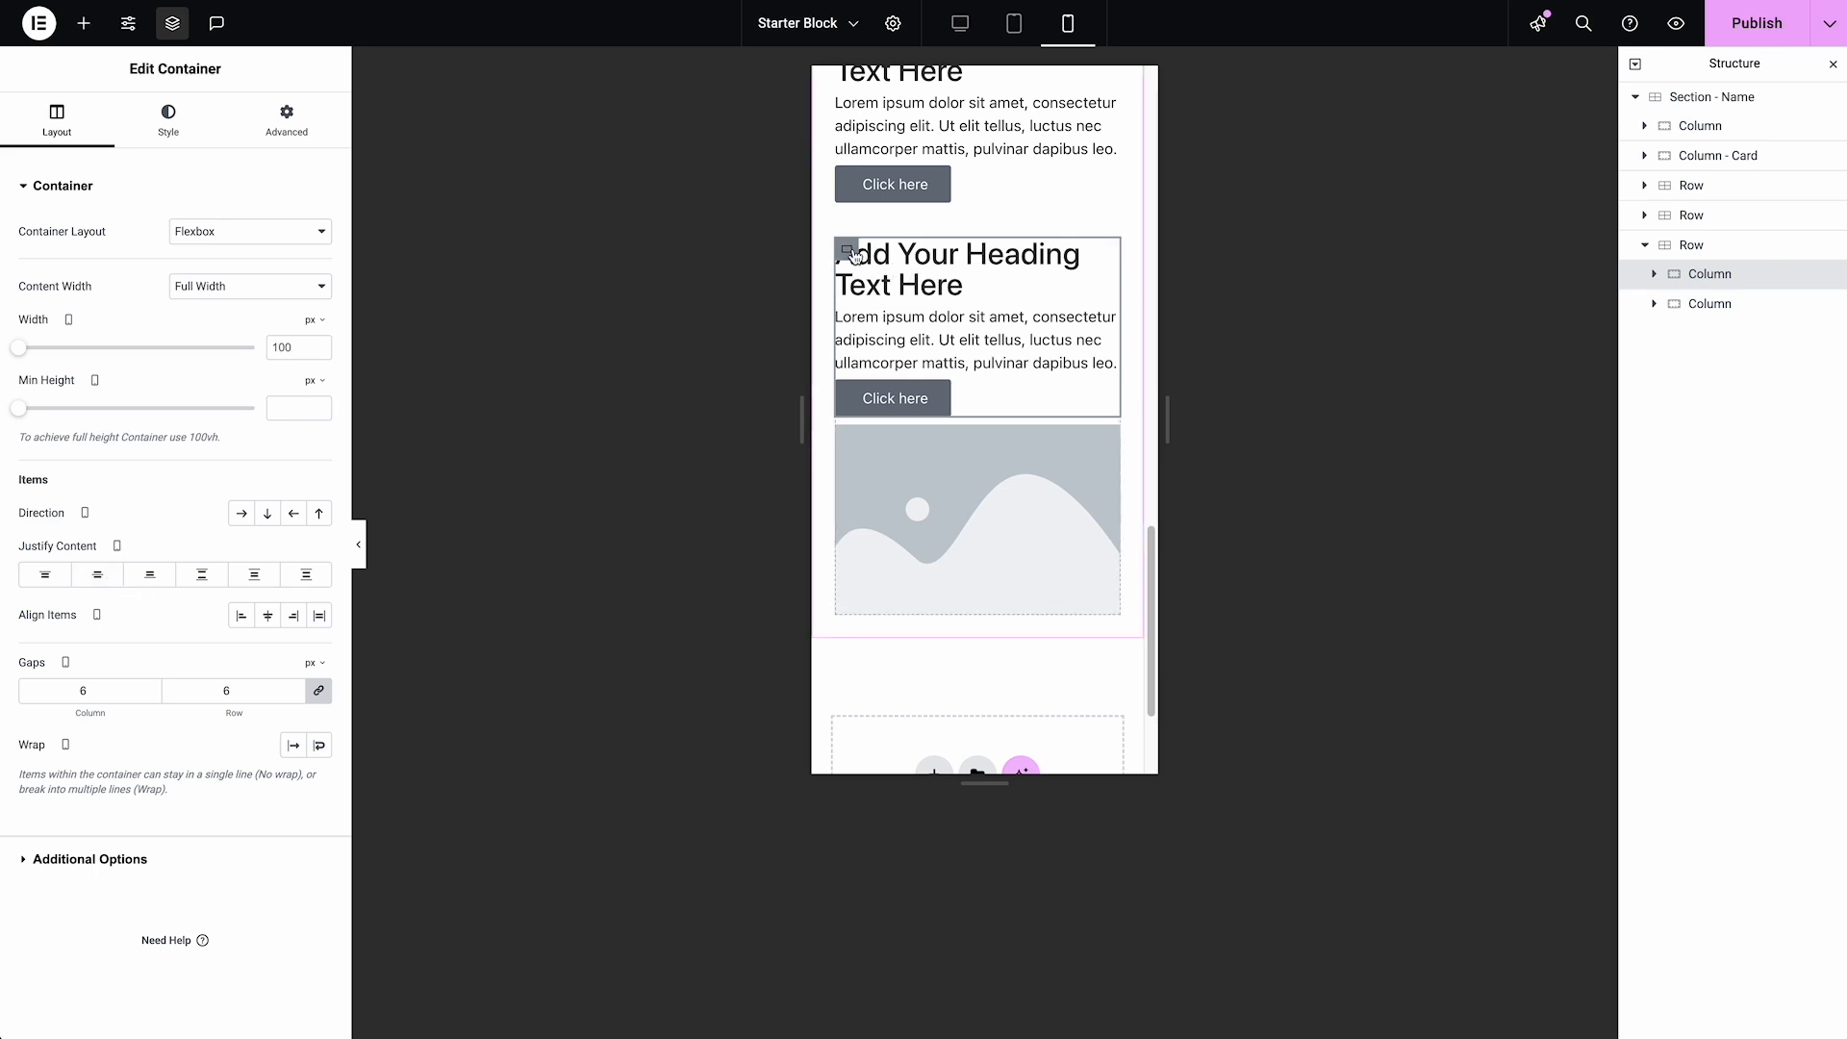
pyautogui.click(317, 515)
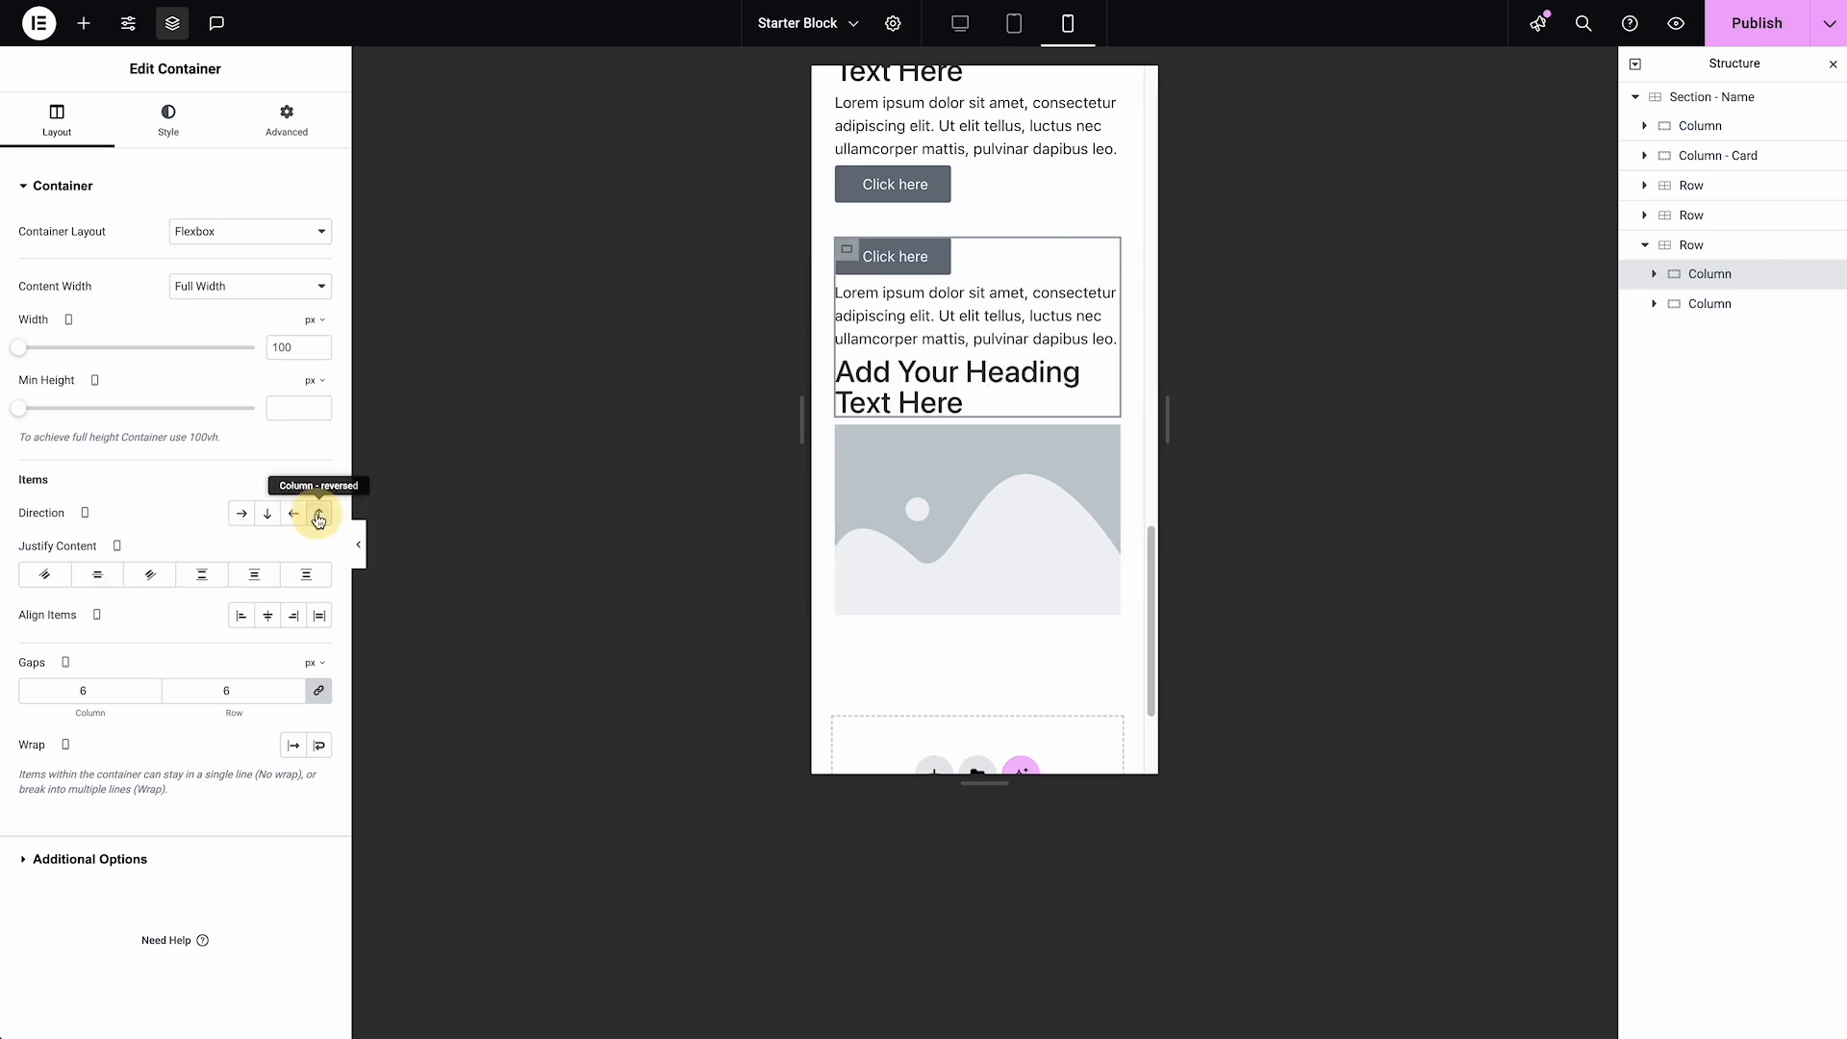
pyautogui.click(318, 516)
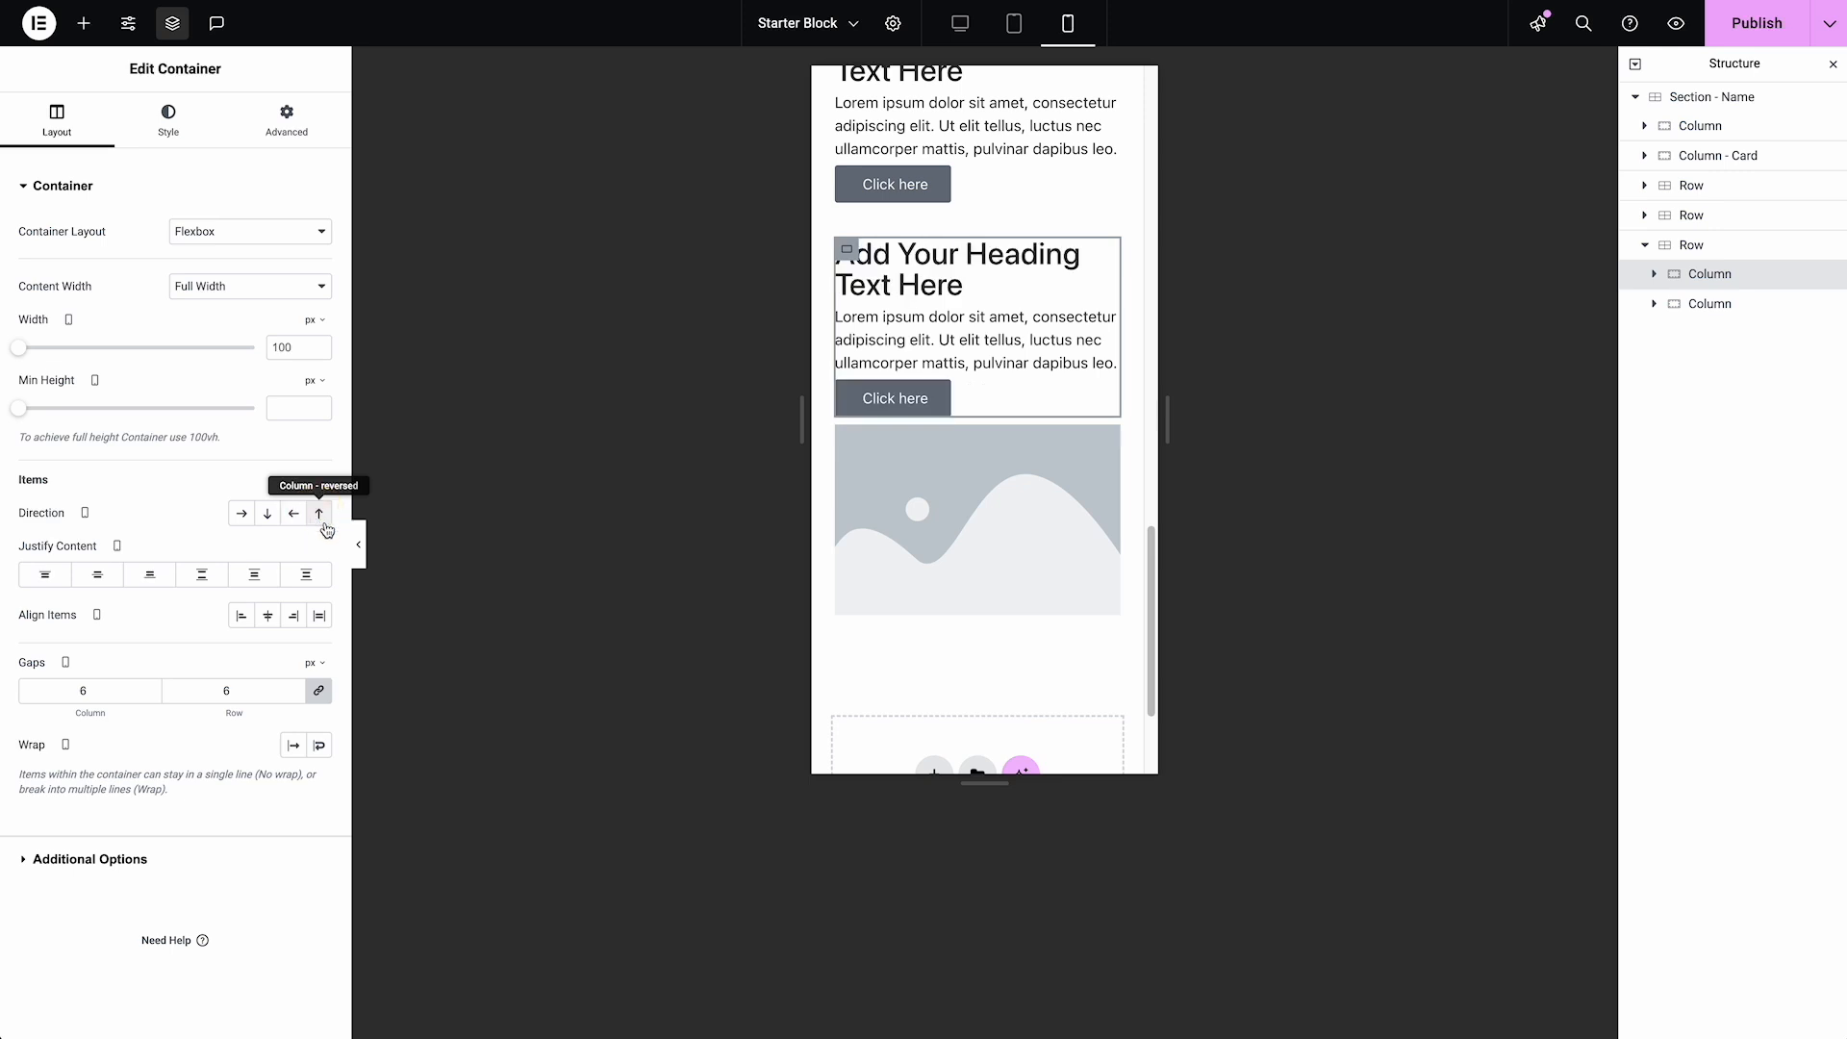
# Try custom orders 2 and 3 on the third Row's Heading on mobile, and clear the value
pyautogui.click(936, 287)
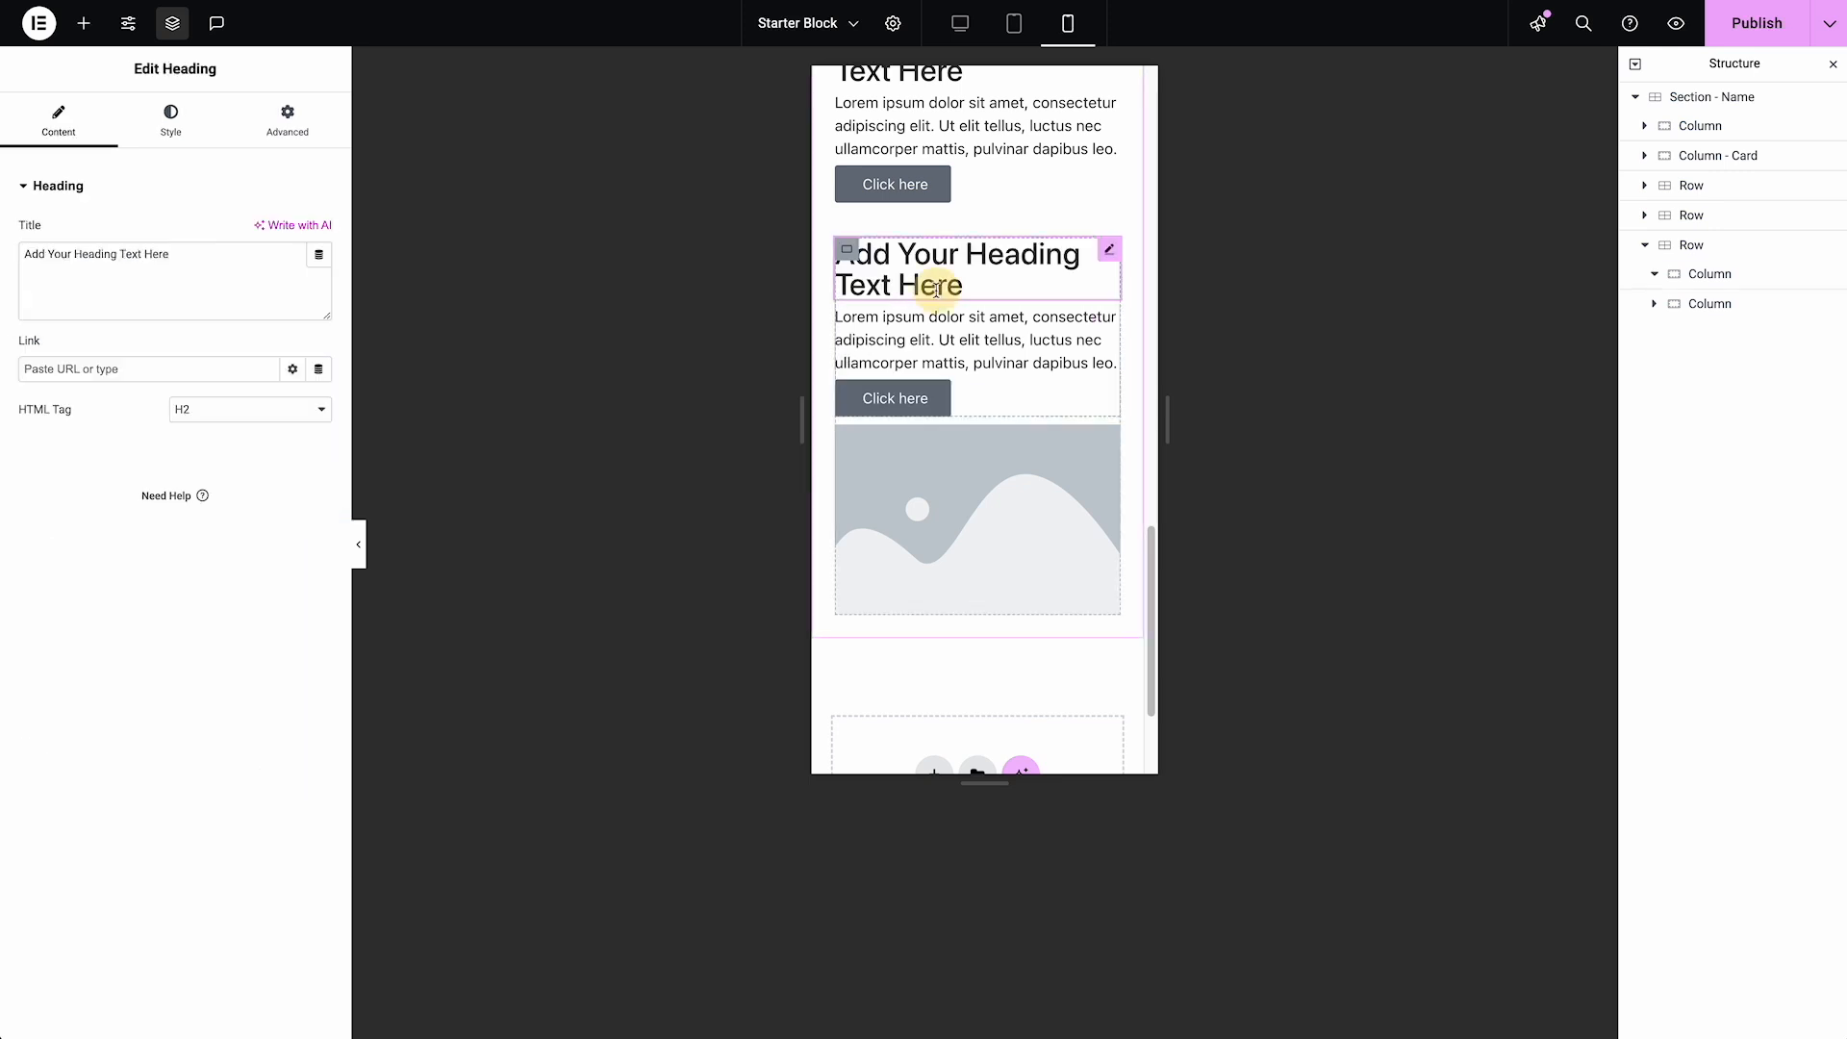
pyautogui.click(295, 135)
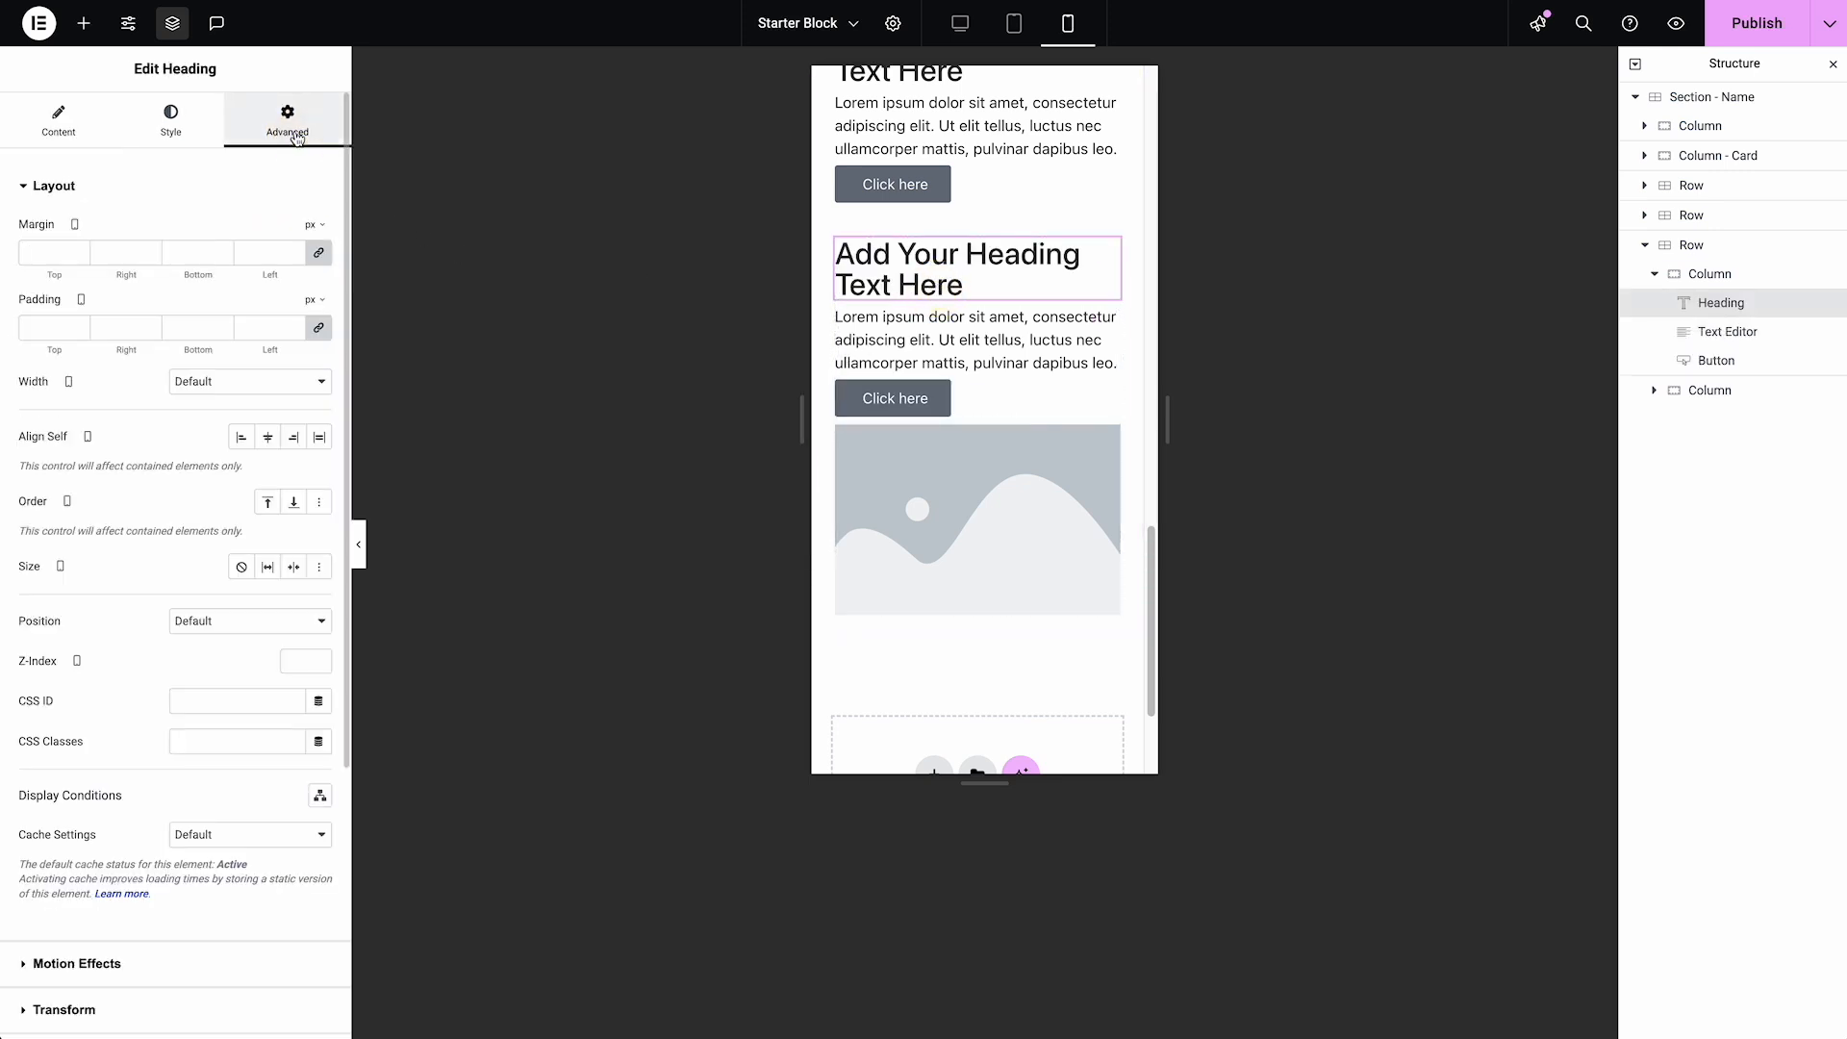
pyautogui.click(318, 511)
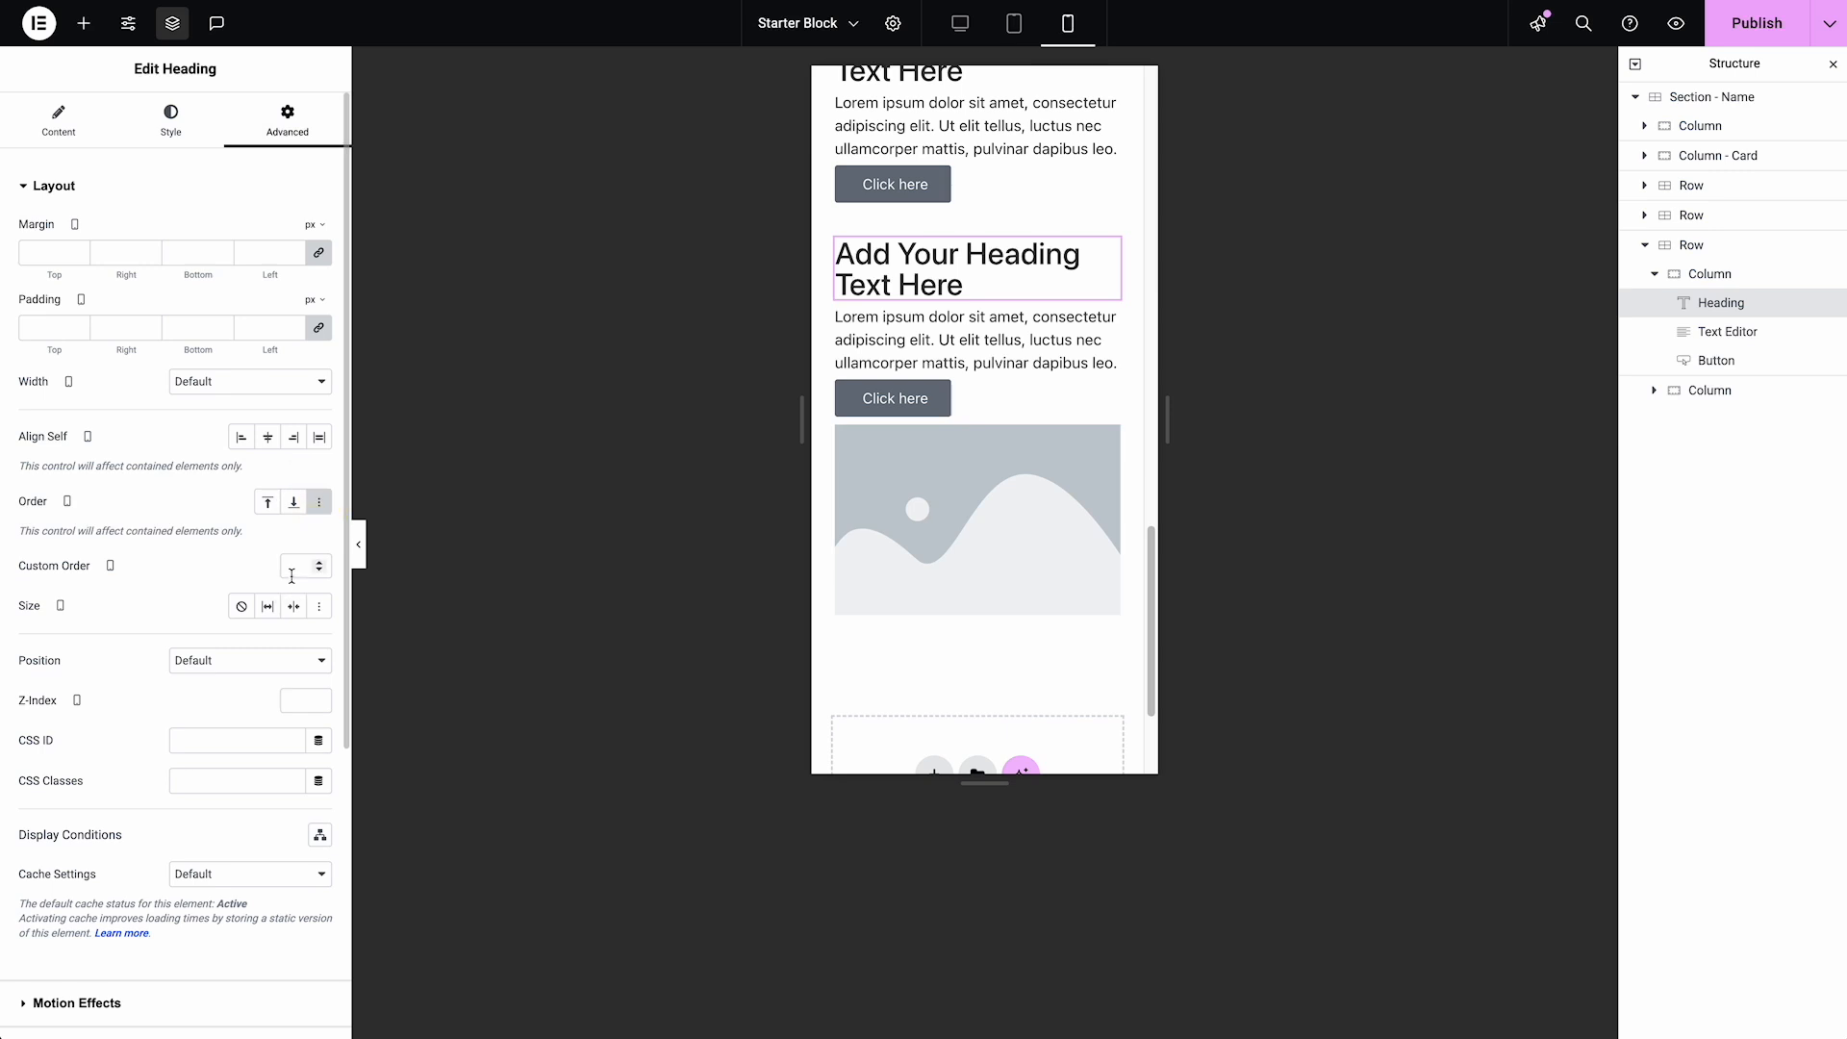
pyautogui.click(294, 574)
pyautogui.write('2')
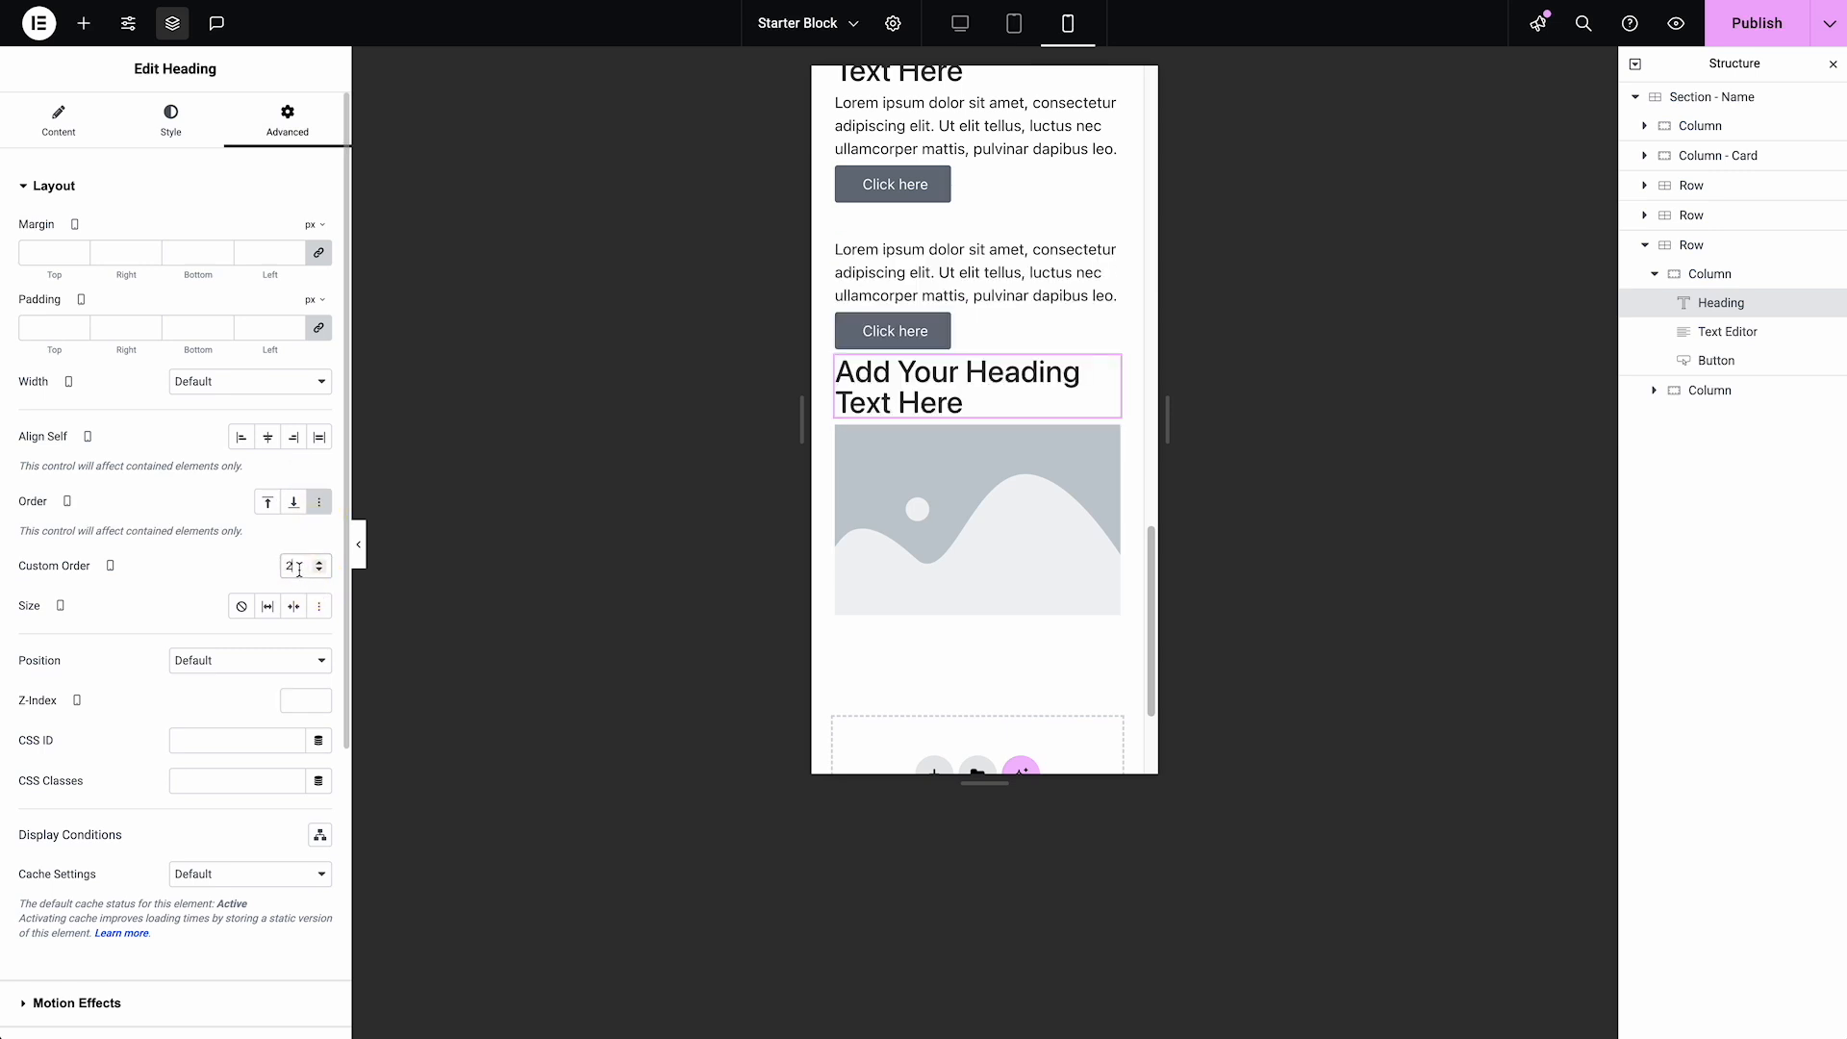
pyautogui.moveTo(299, 570); pyautogui.dragTo(245, 561)
pyautogui.write('3')
pyautogui.press('BackSpace')
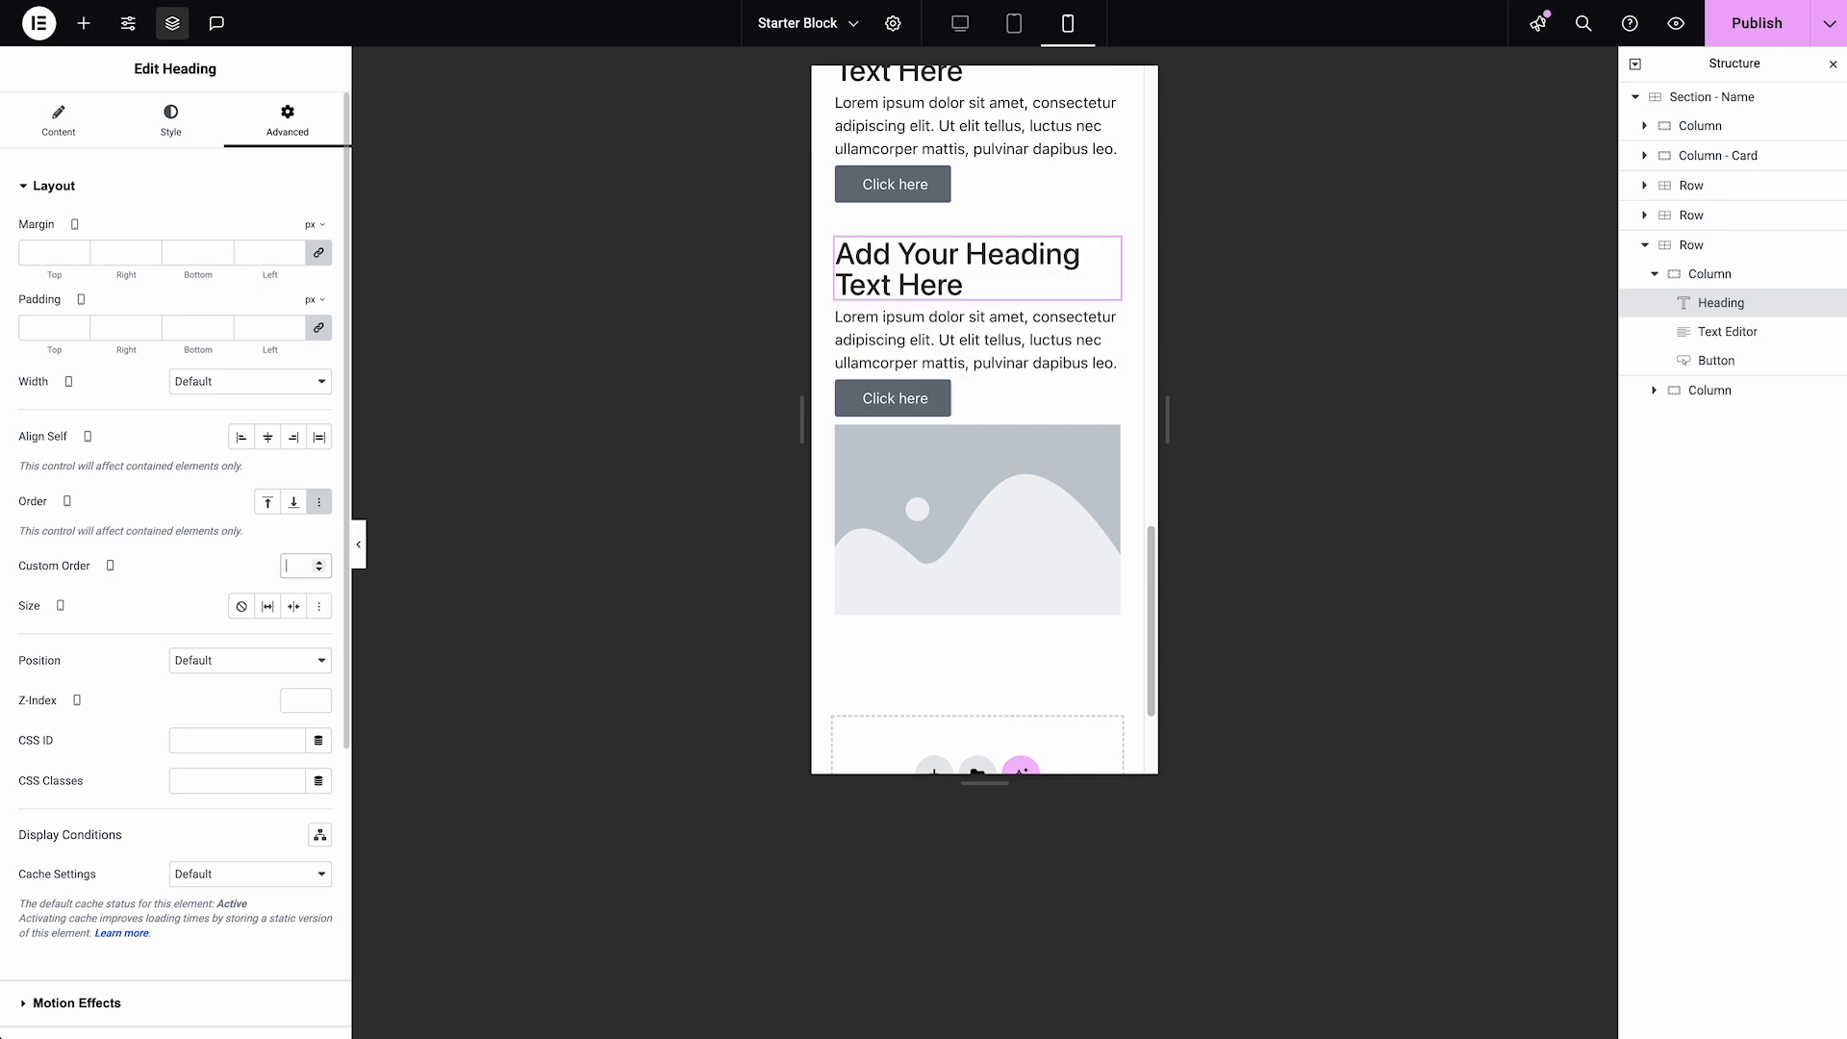
# Set the mobile row span of the third Row's text Column to Custom with a value of 2
pyautogui.click(1676, 279)
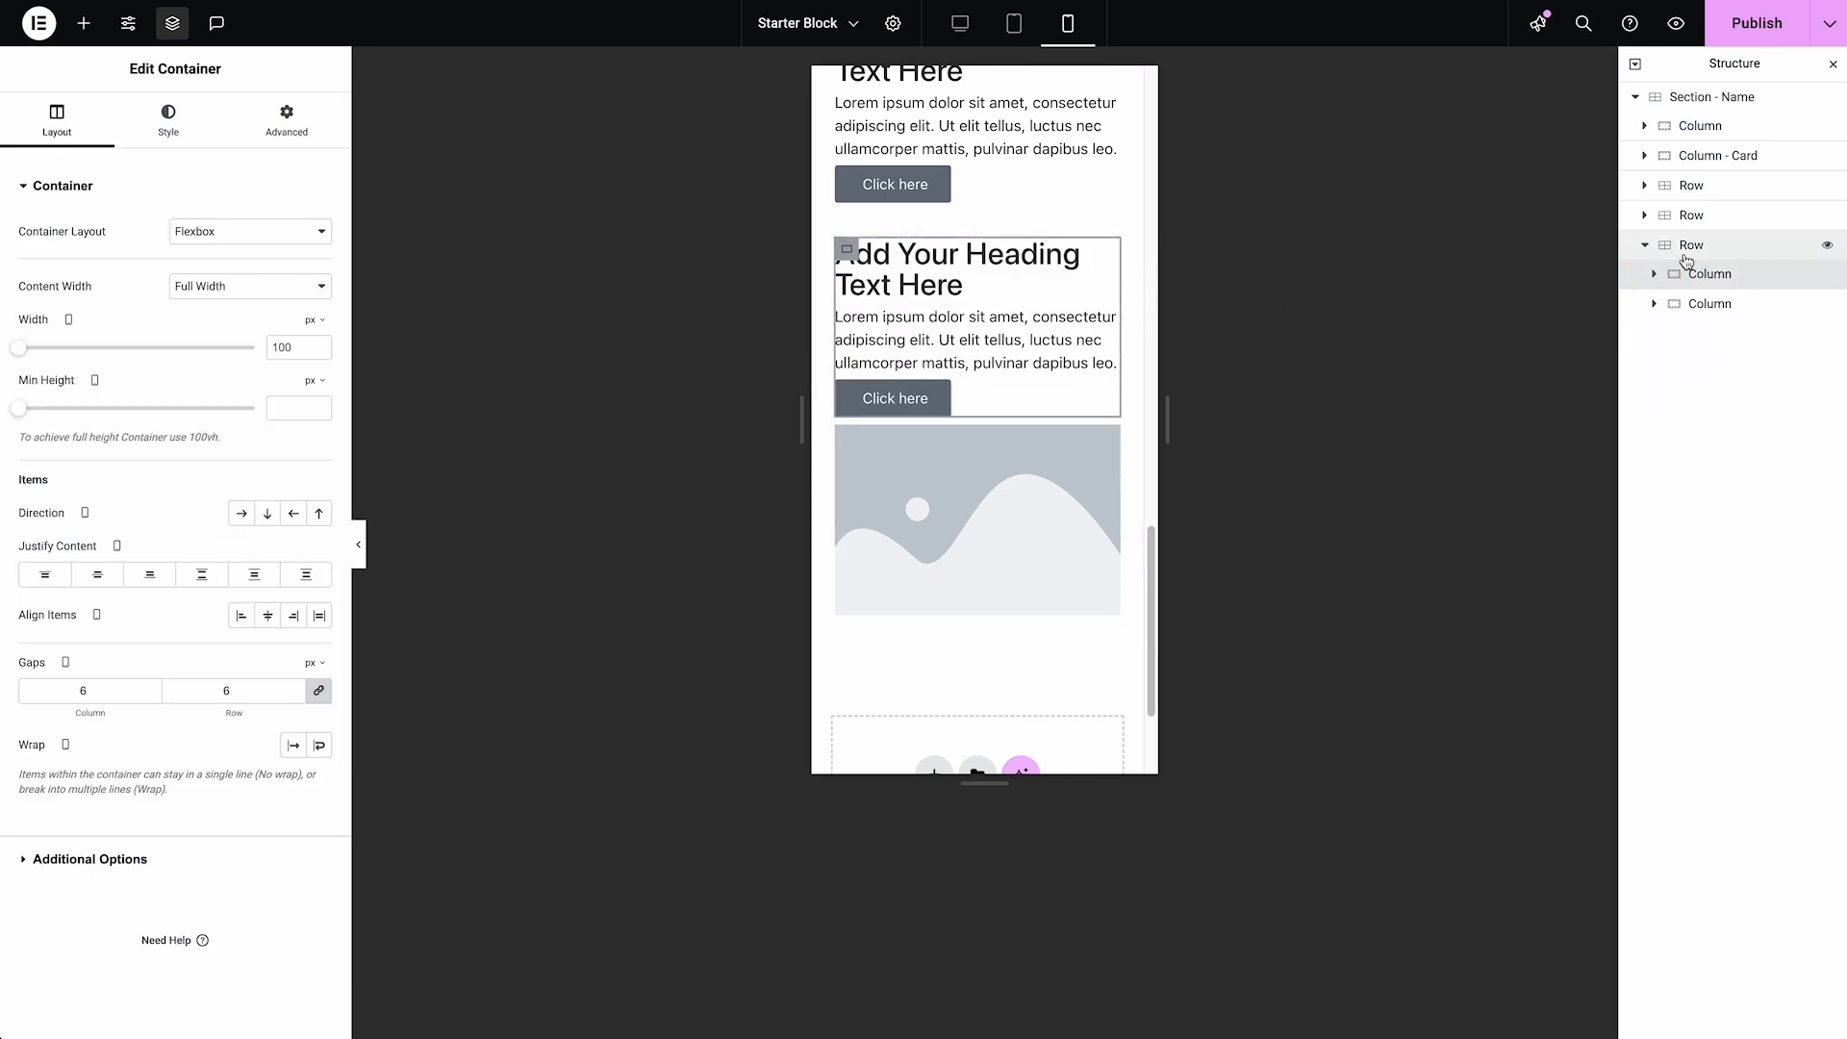
pyautogui.click(1686, 254)
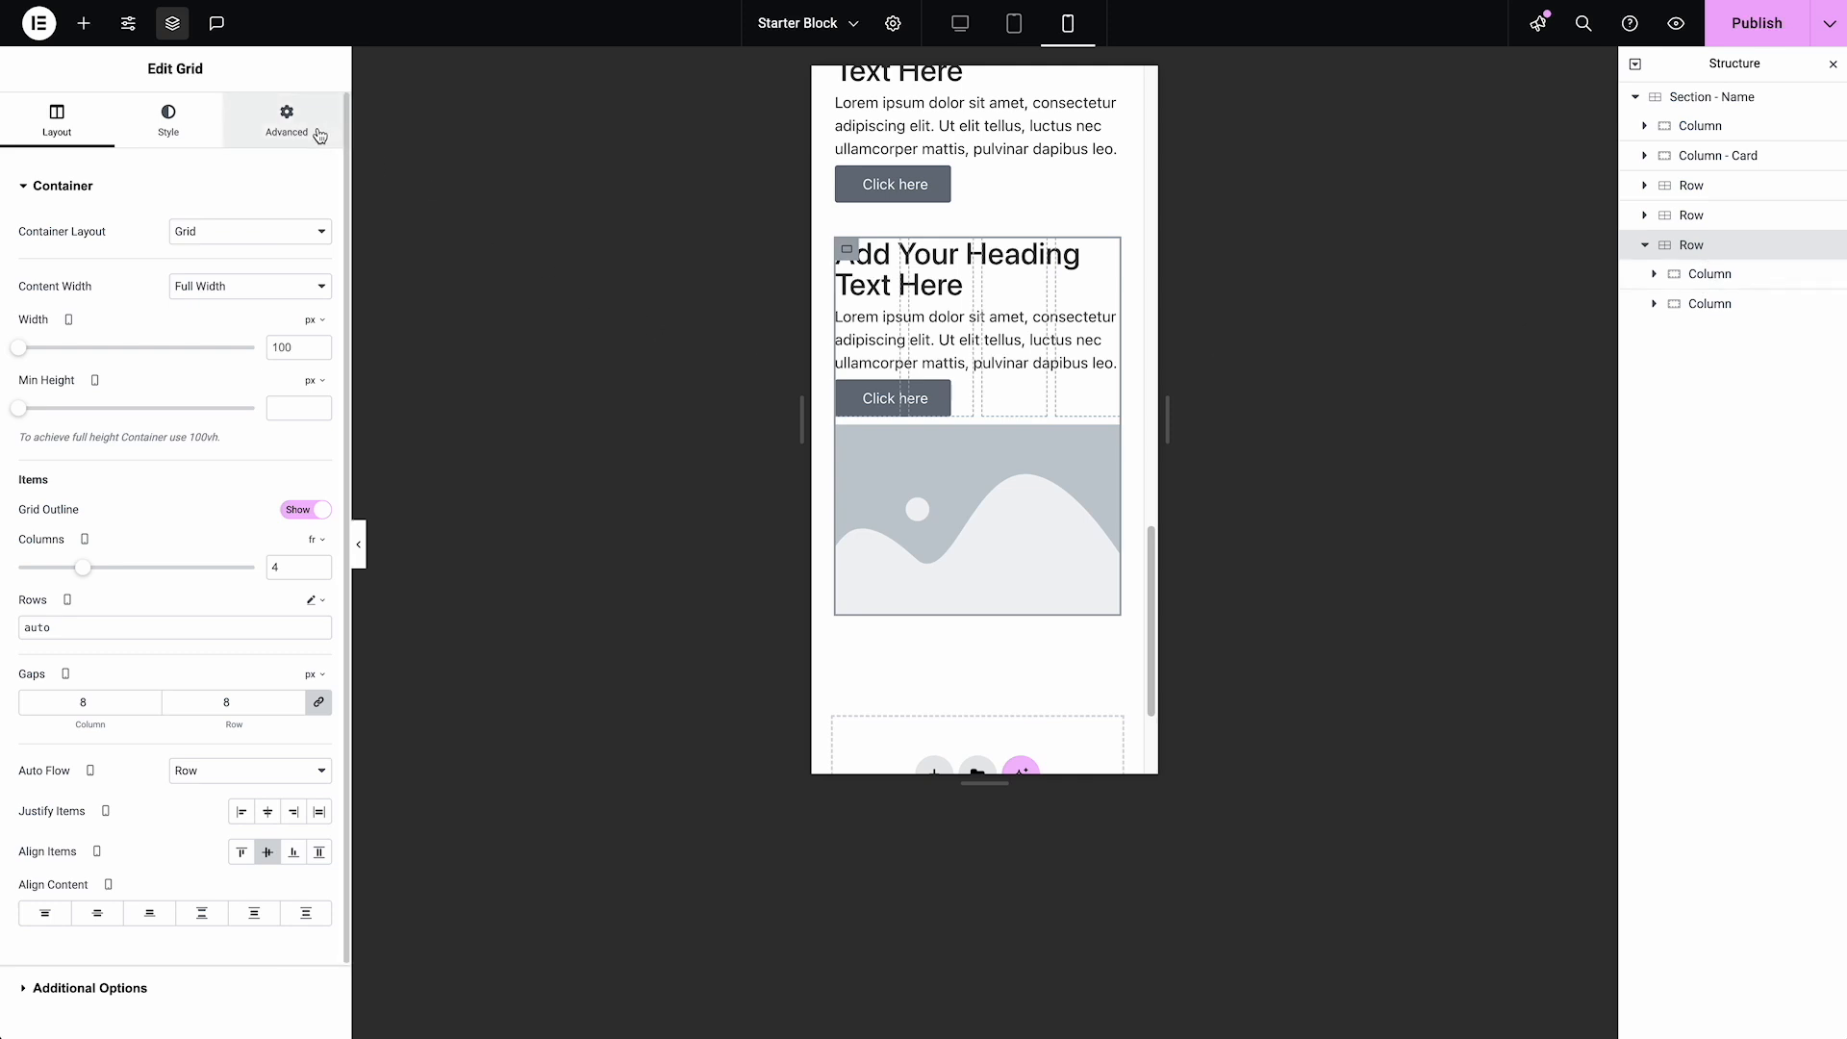
pyautogui.click(1699, 276)
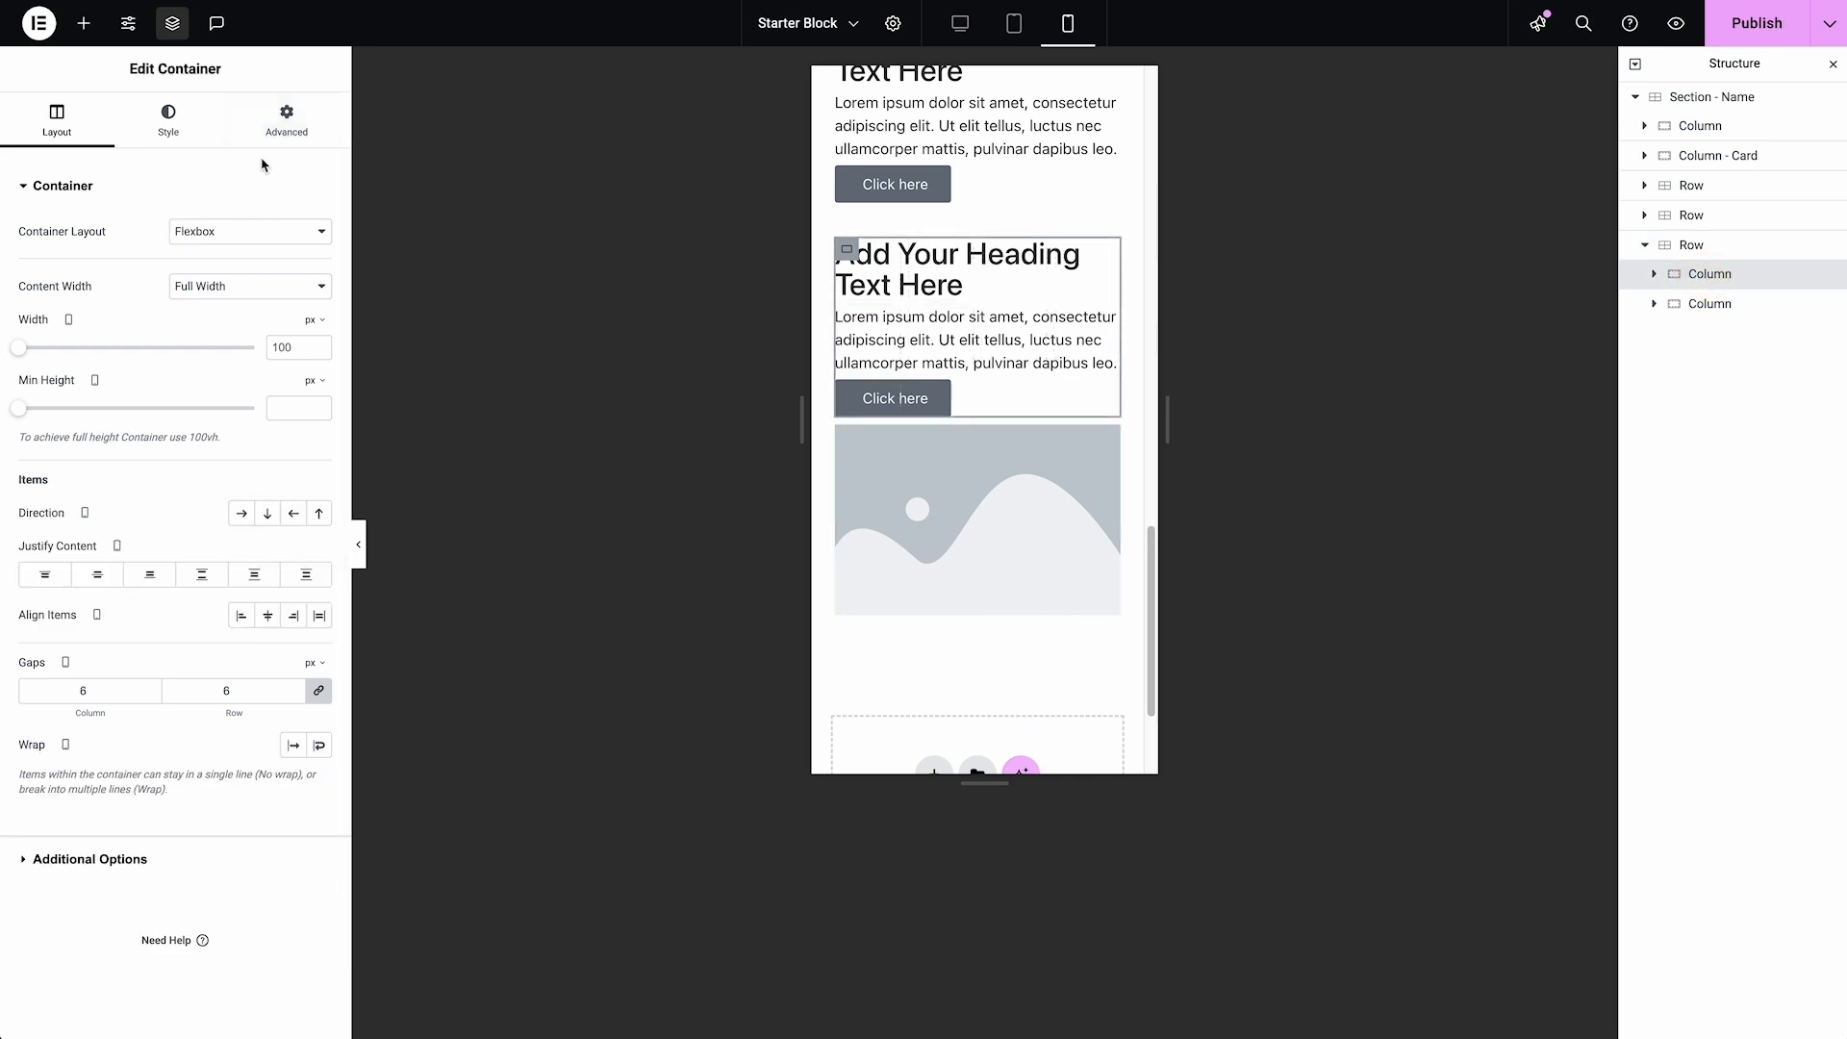
pyautogui.click(278, 135)
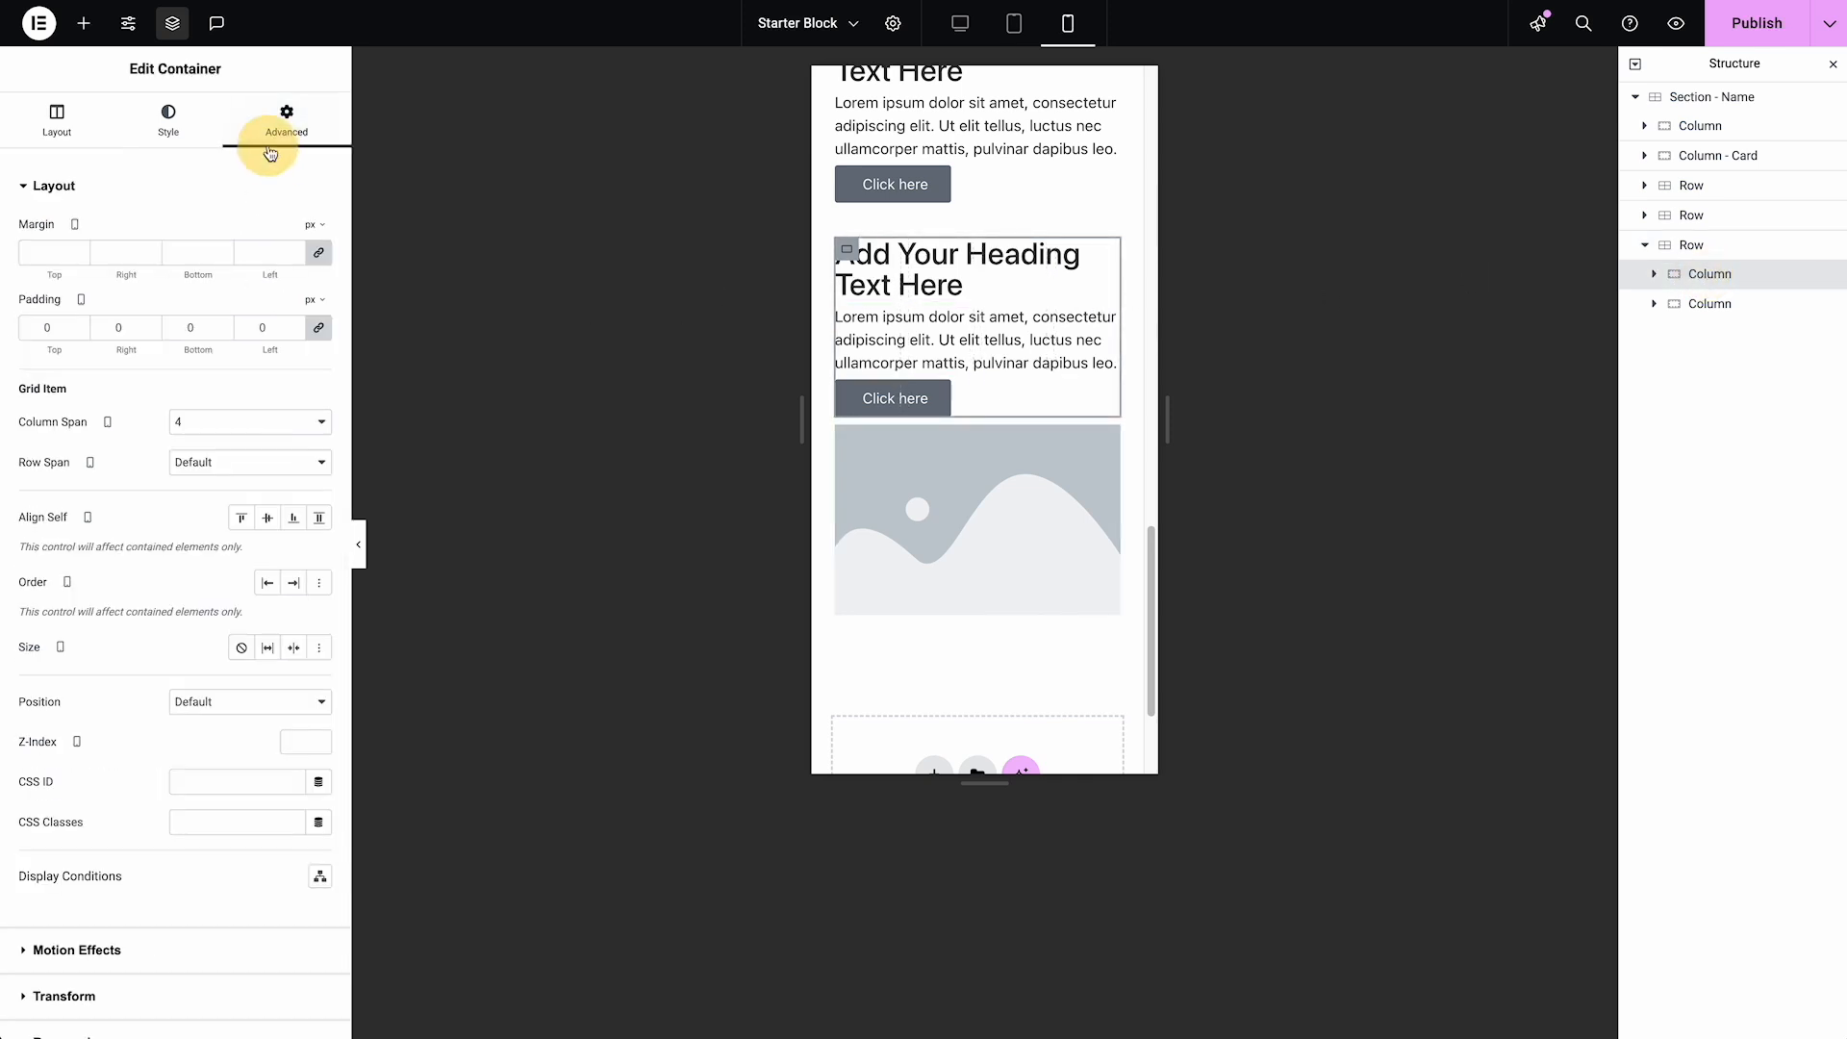
pyautogui.click(239, 470)
pyautogui.click(235, 482)
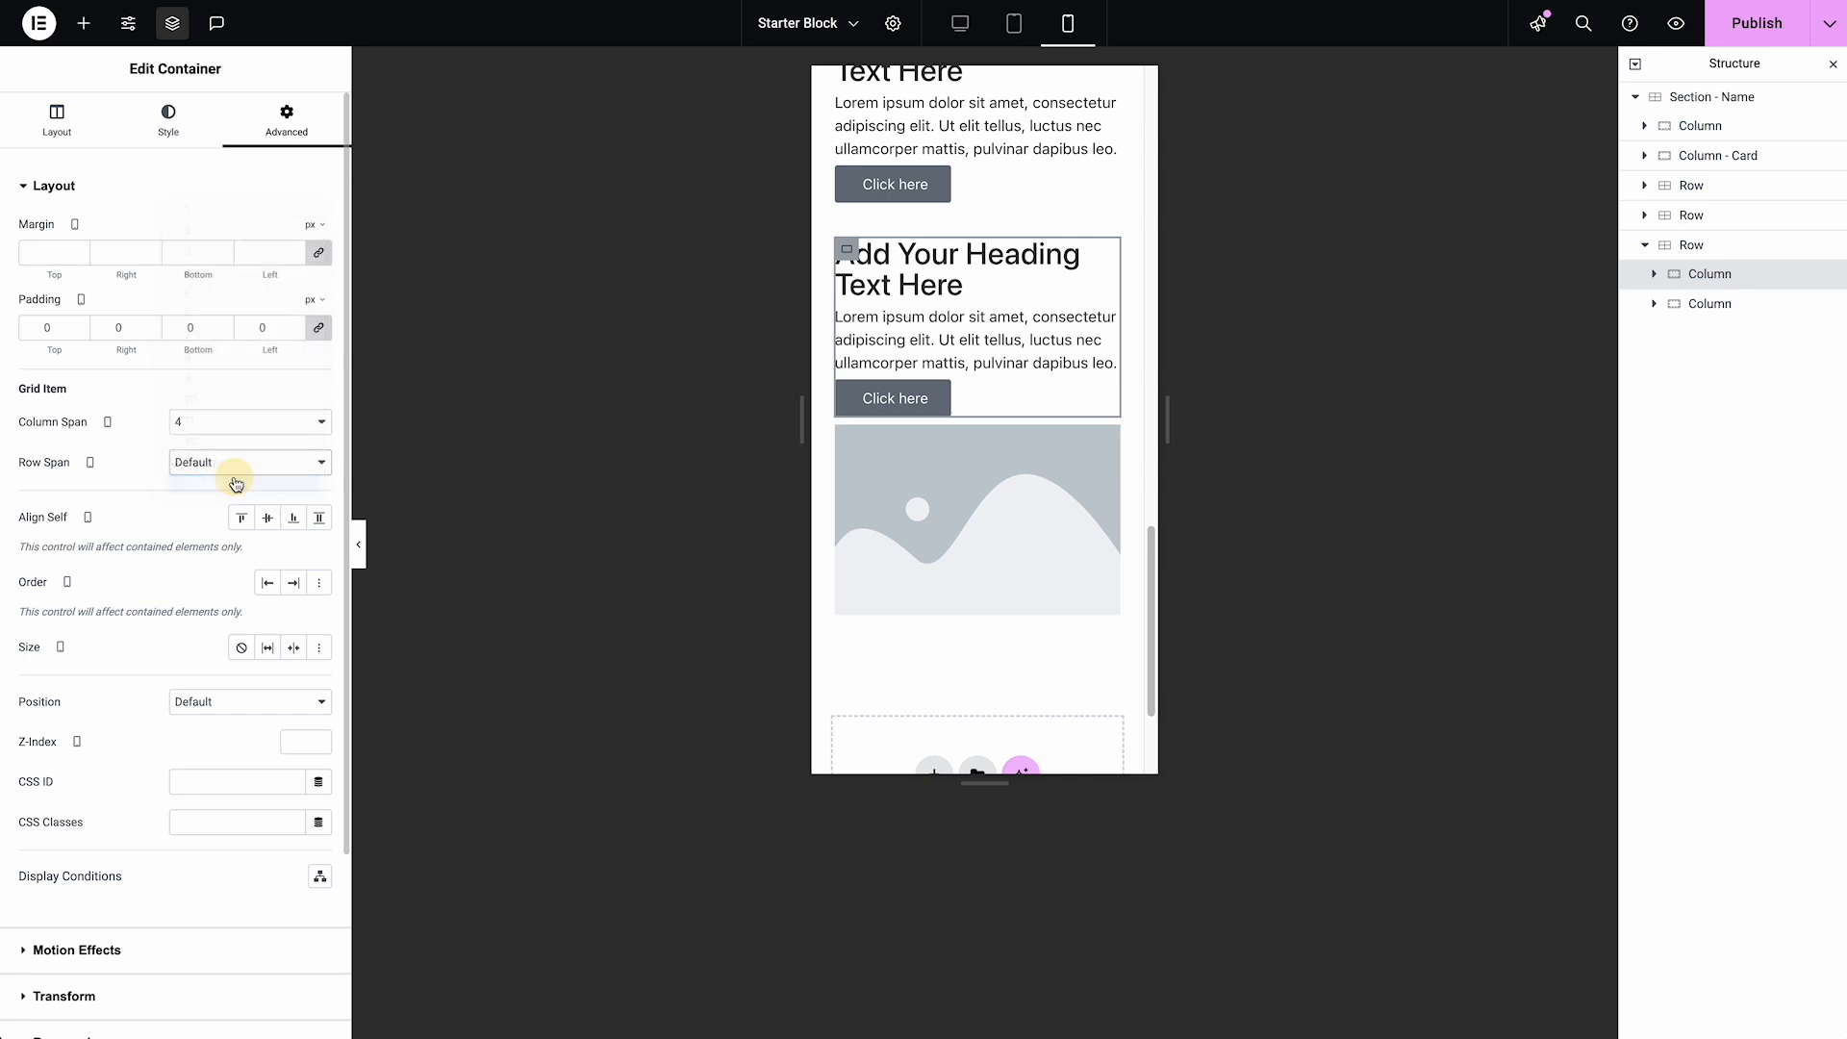
pyautogui.click(215, 500)
pyautogui.write('2')
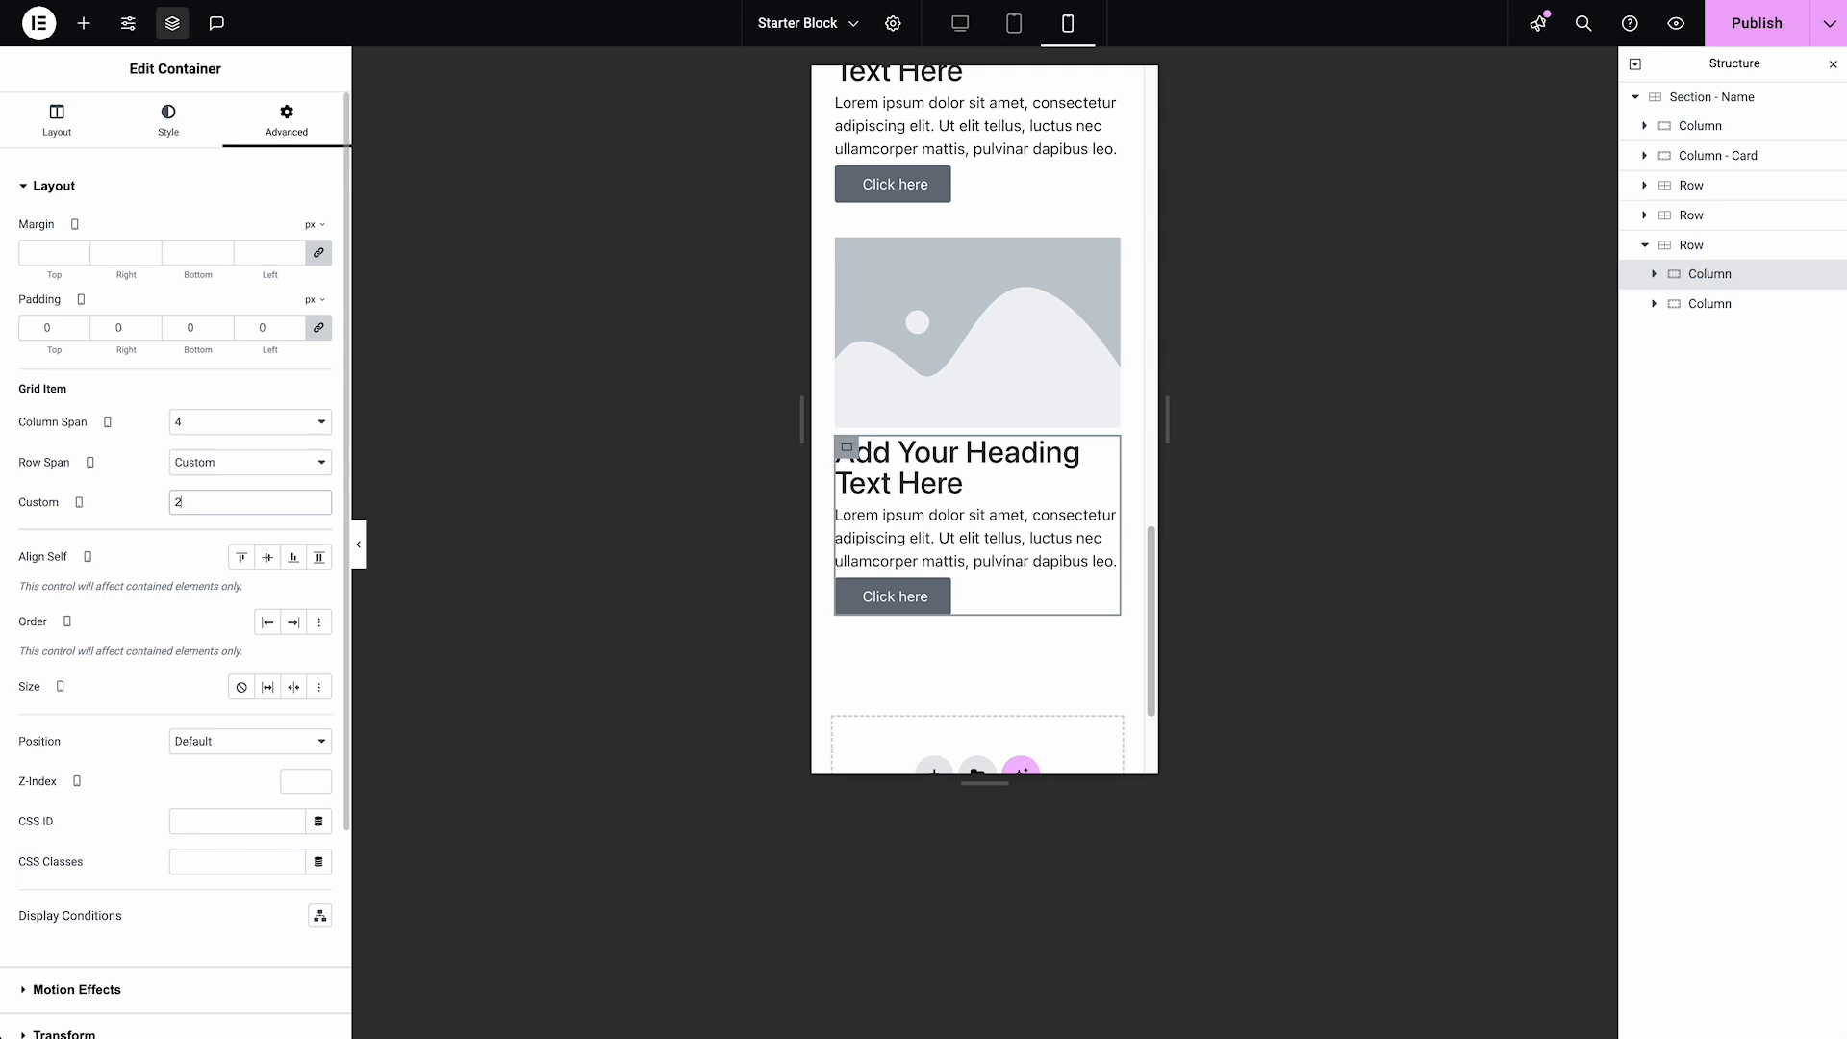
# Compare the third Row's text and image order across the tablet, mobile and desktop views
pyautogui.click(1010, 26)
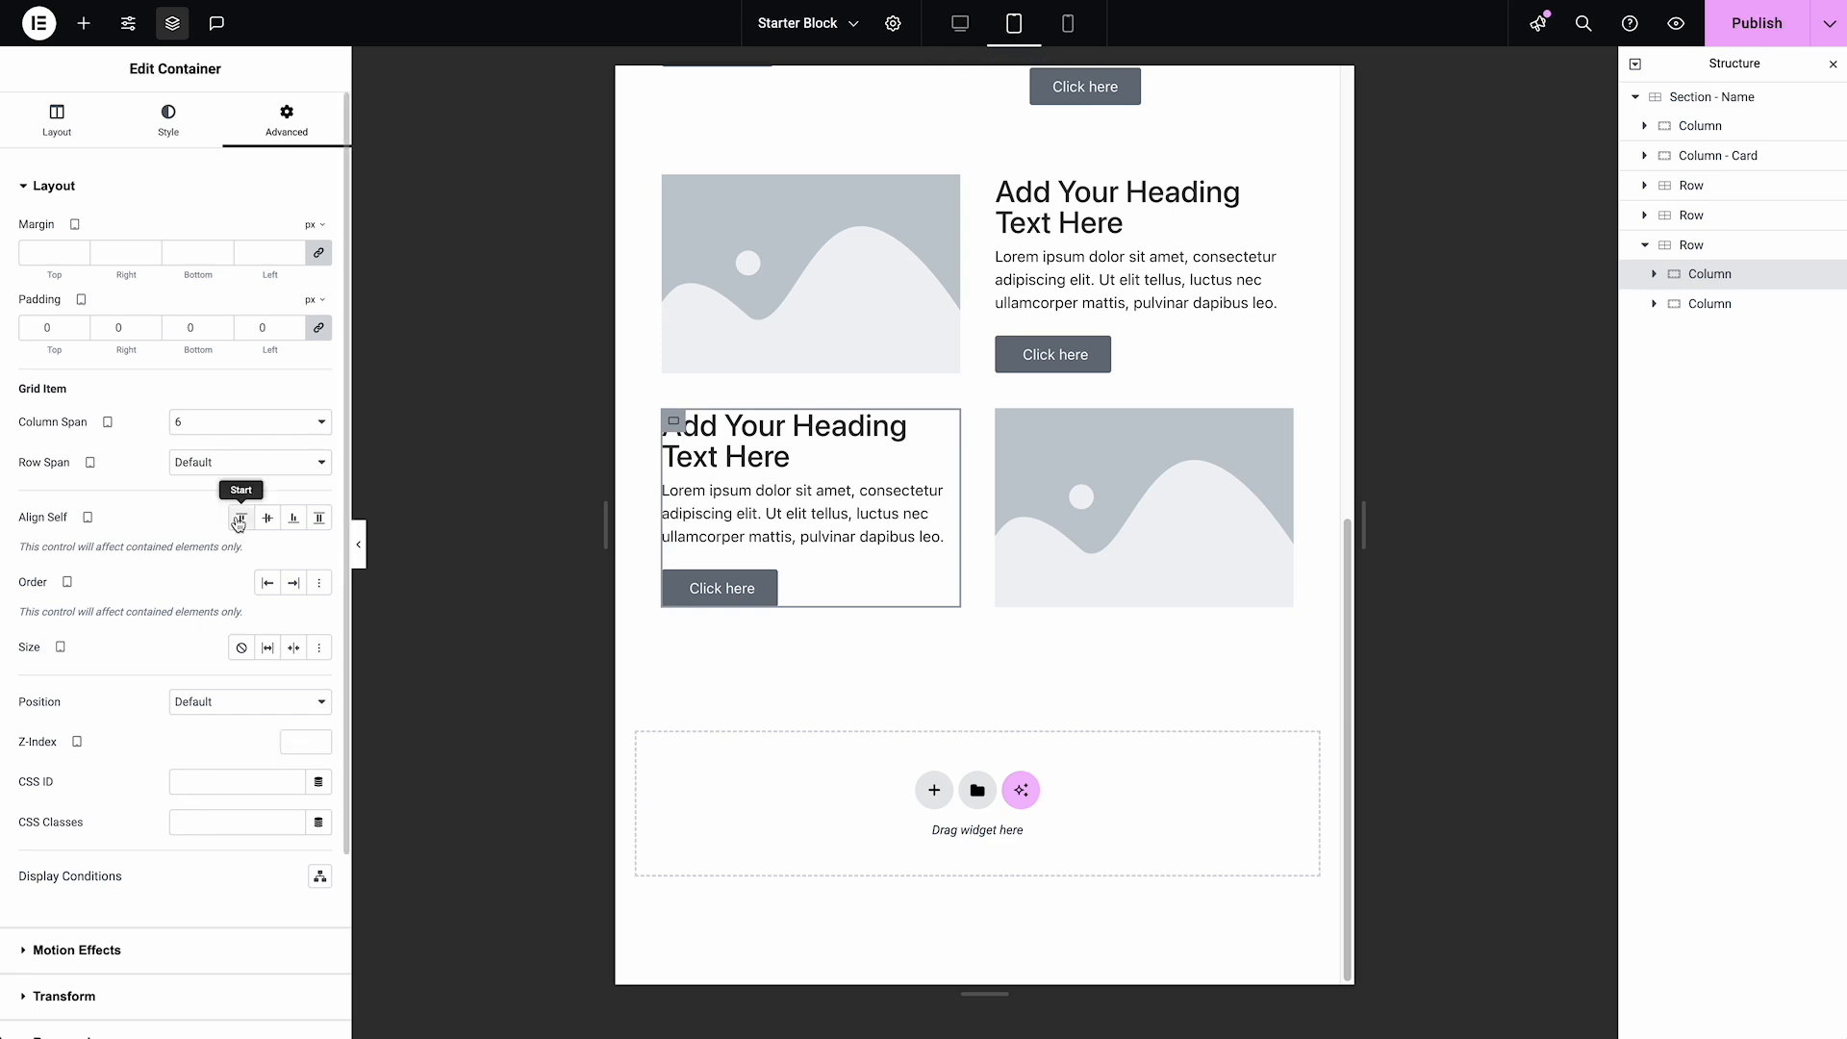
pyautogui.click(1068, 23)
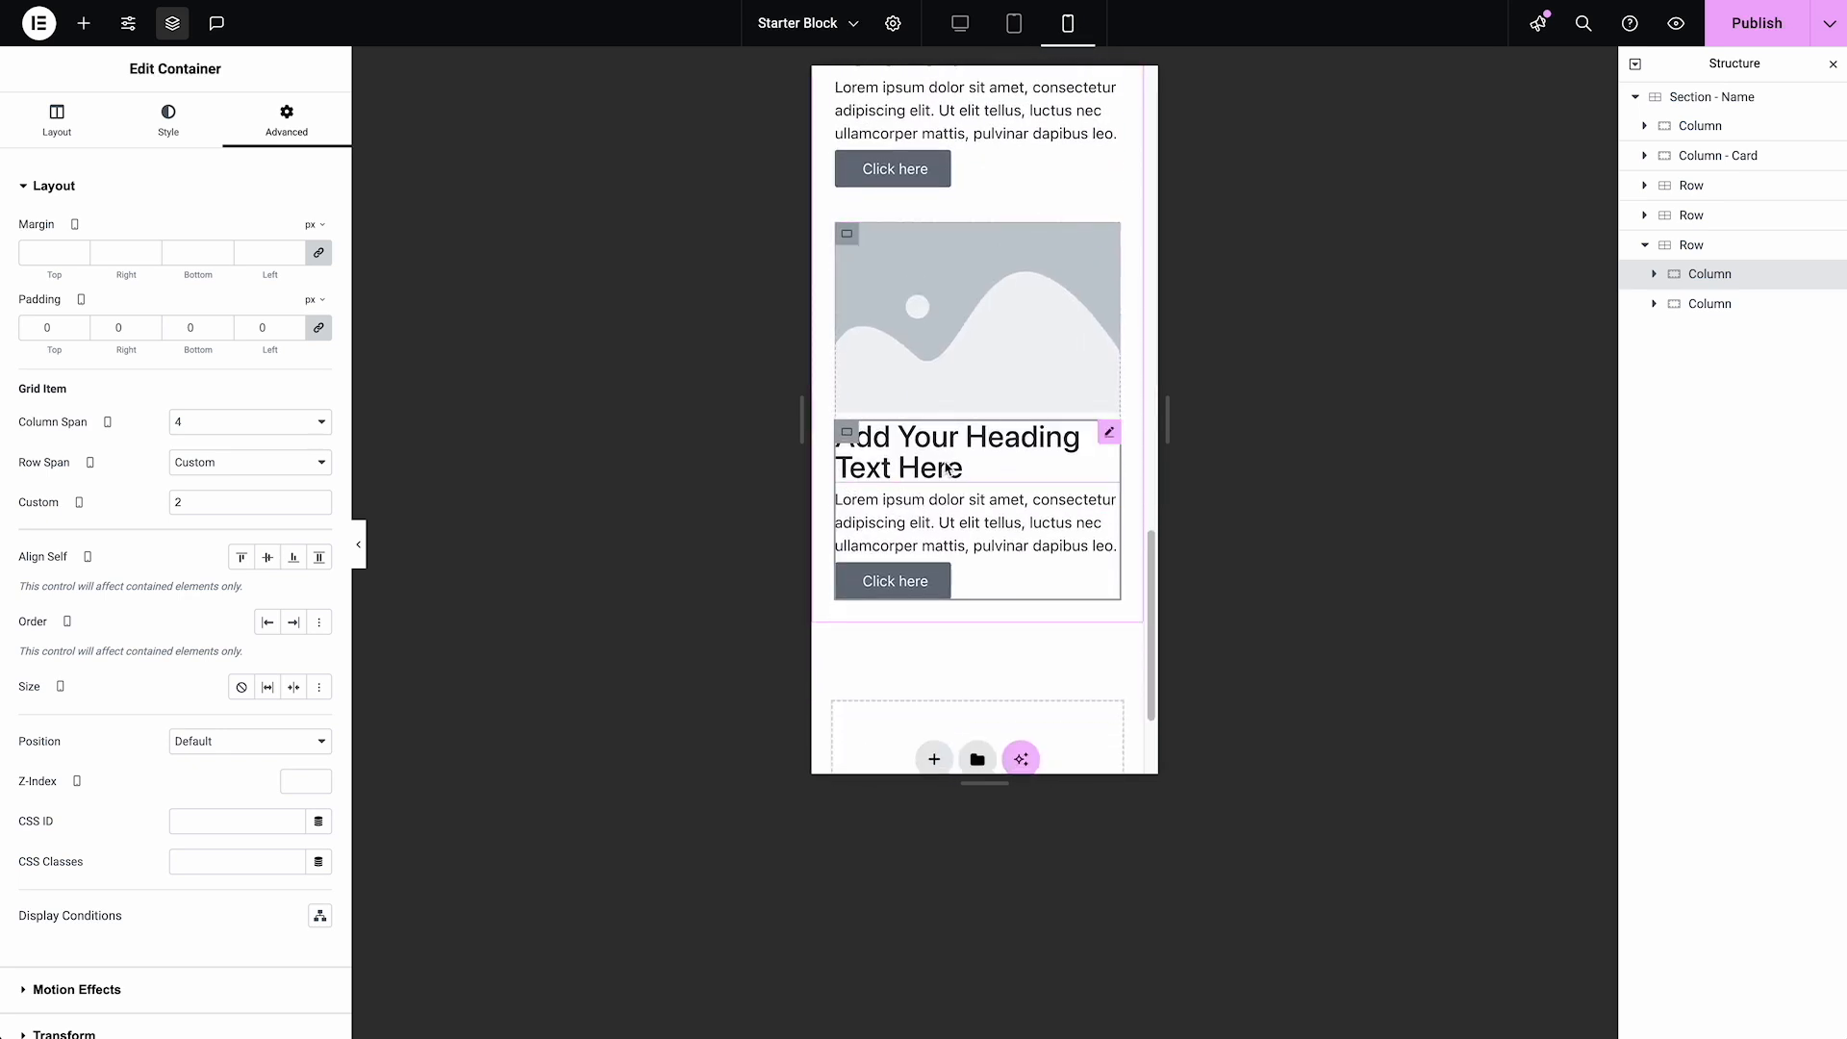
pyautogui.click(960, 23)
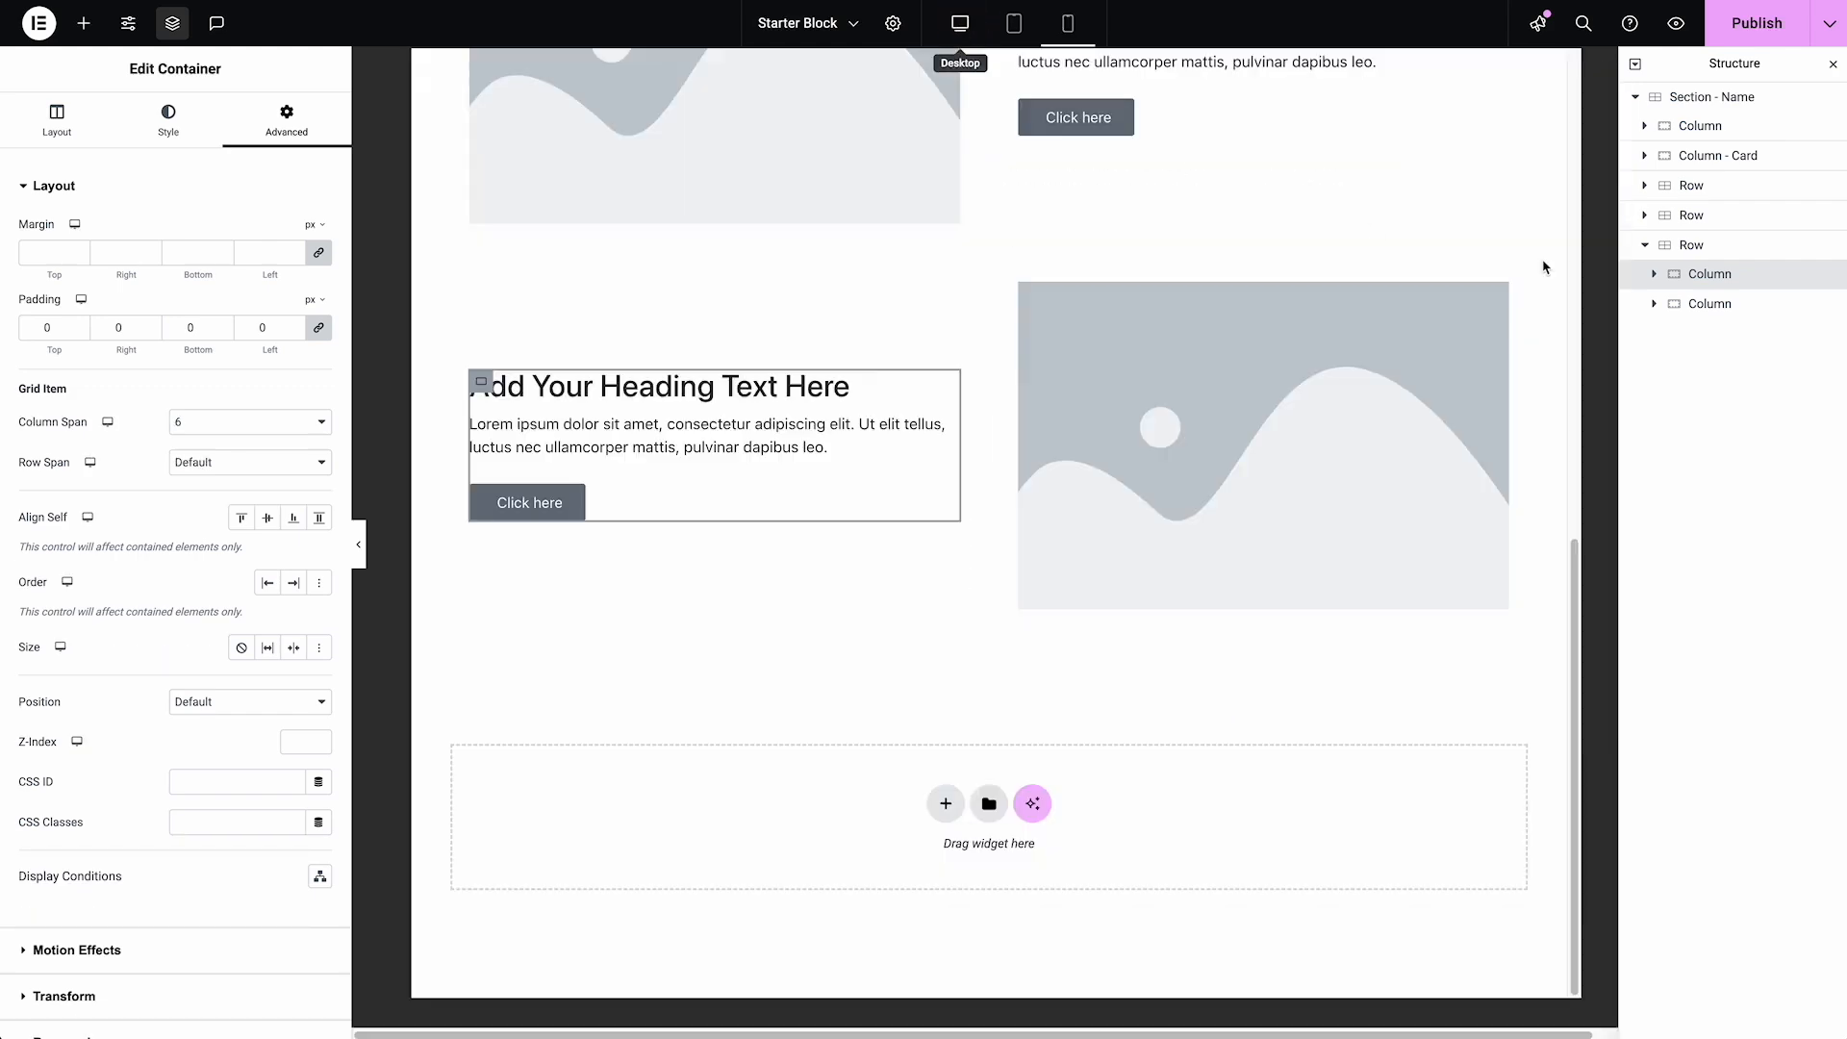
# Delete the third and second Rows from "Section - Name", keeping only the first Row
pyautogui.click(1644, 246)
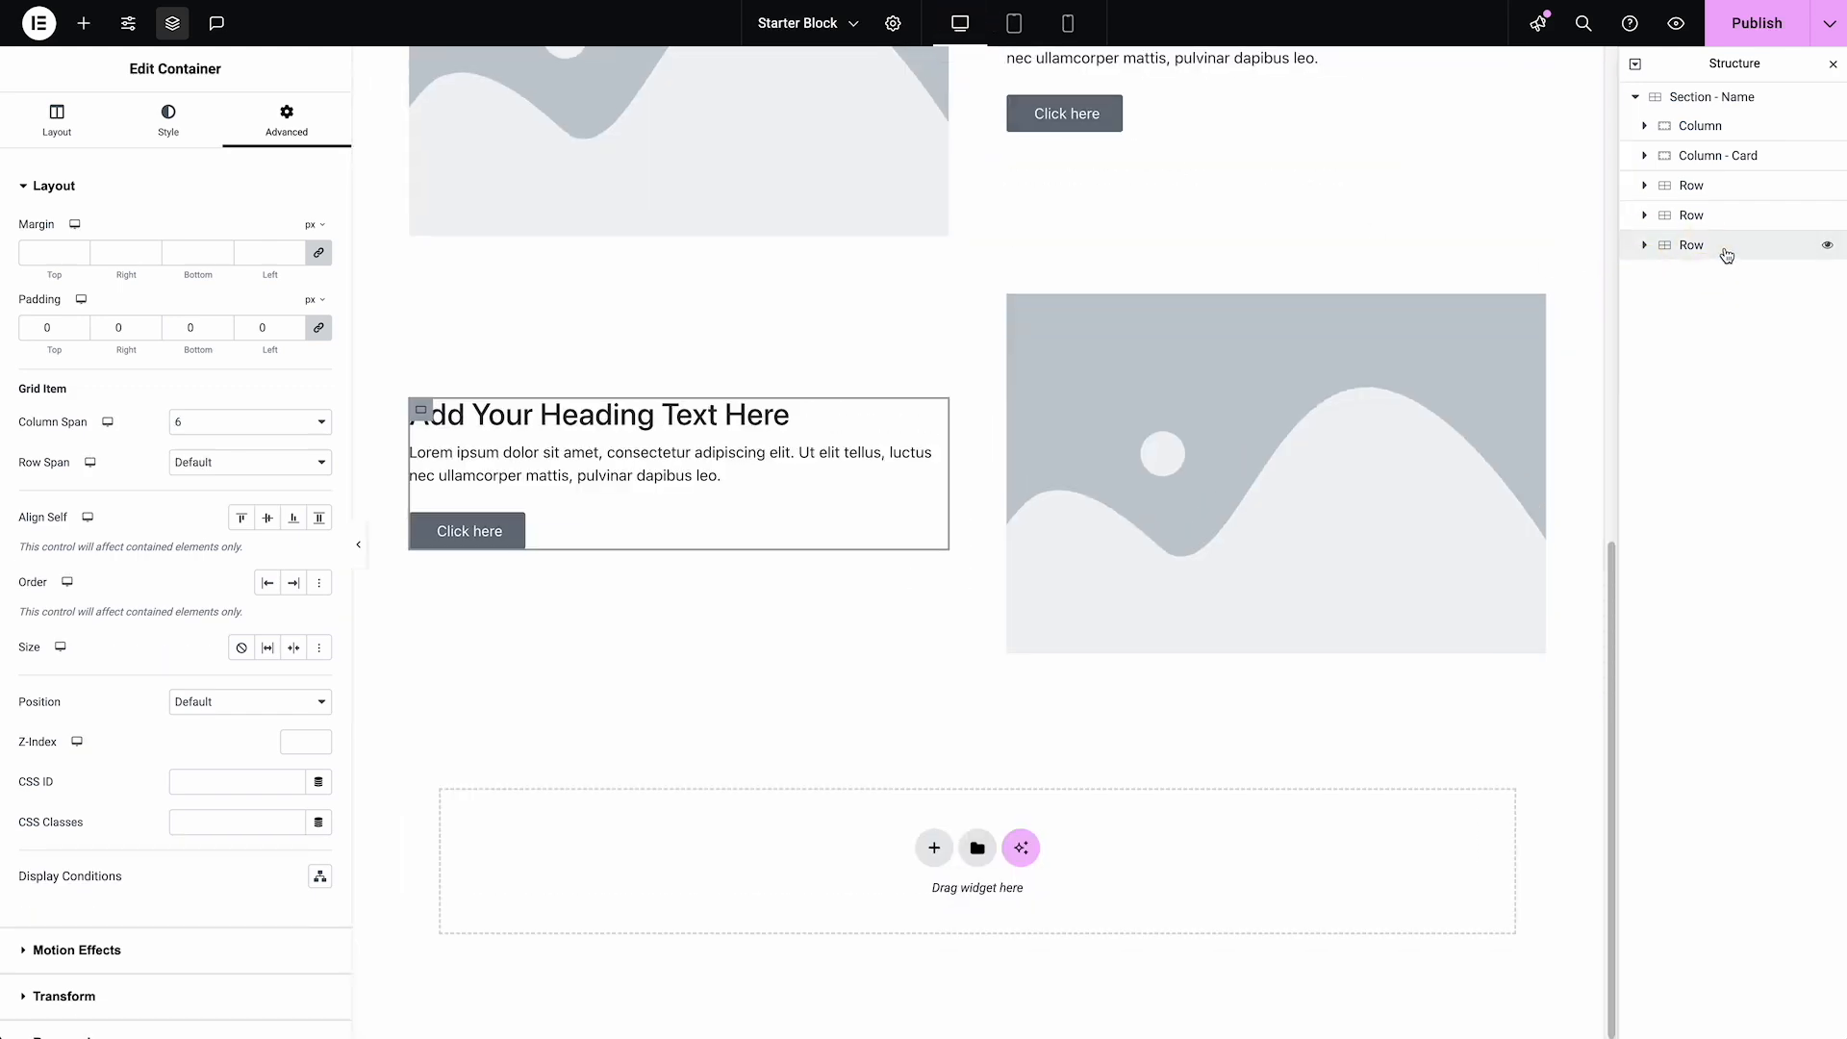
pyautogui.rightClick(1727, 254)
pyautogui.click(1695, 759)
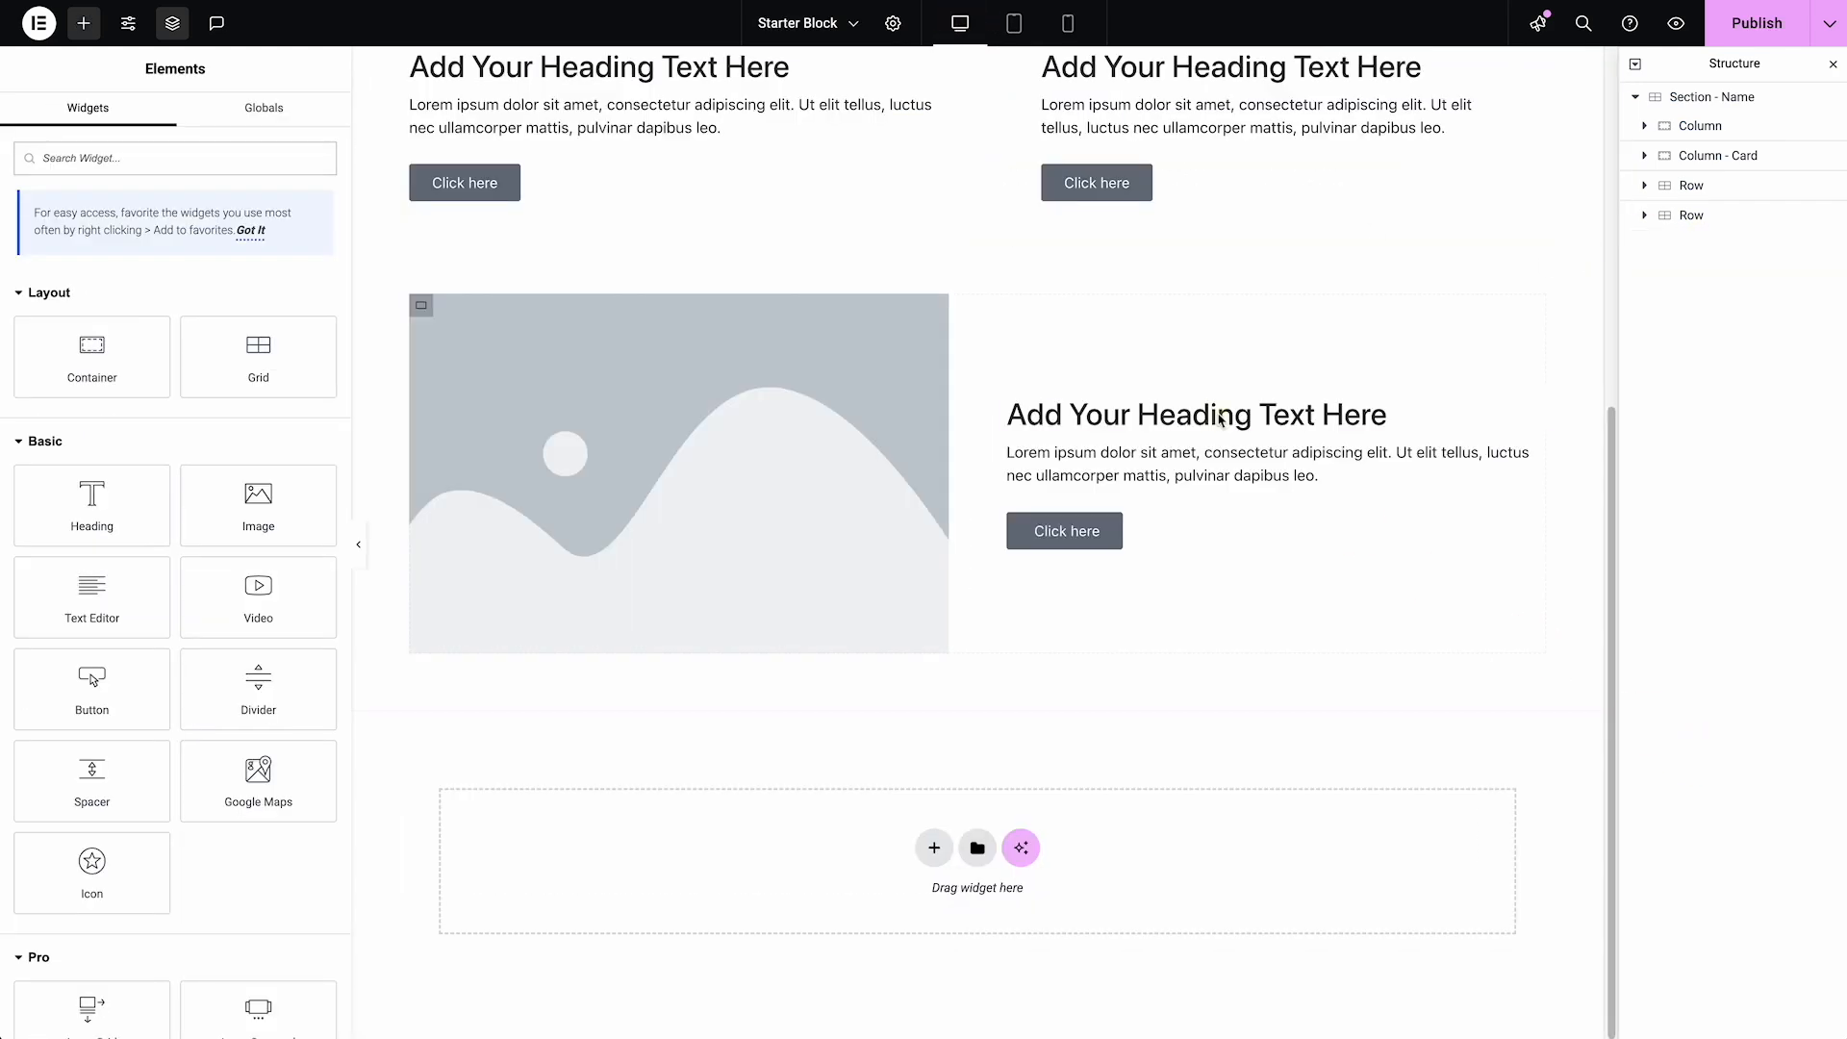
pyautogui.click(1704, 220)
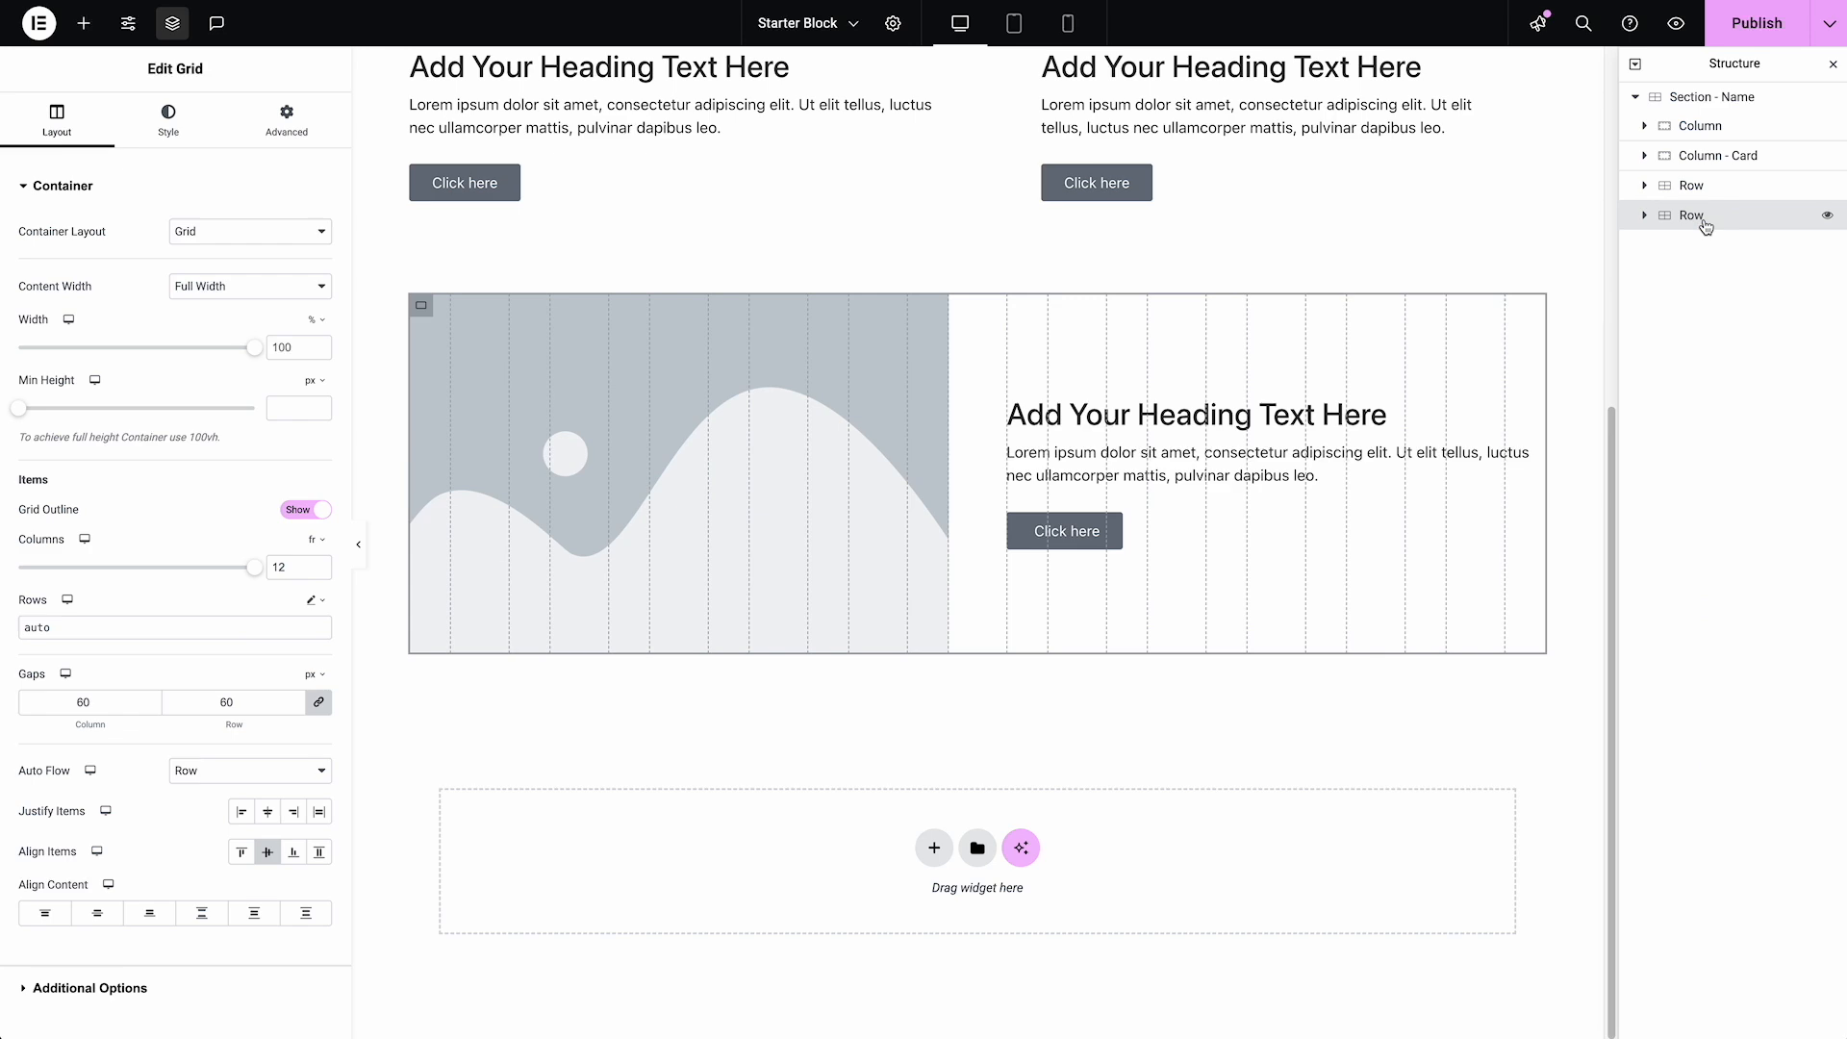
pyautogui.scroll(3, 1440, 376)
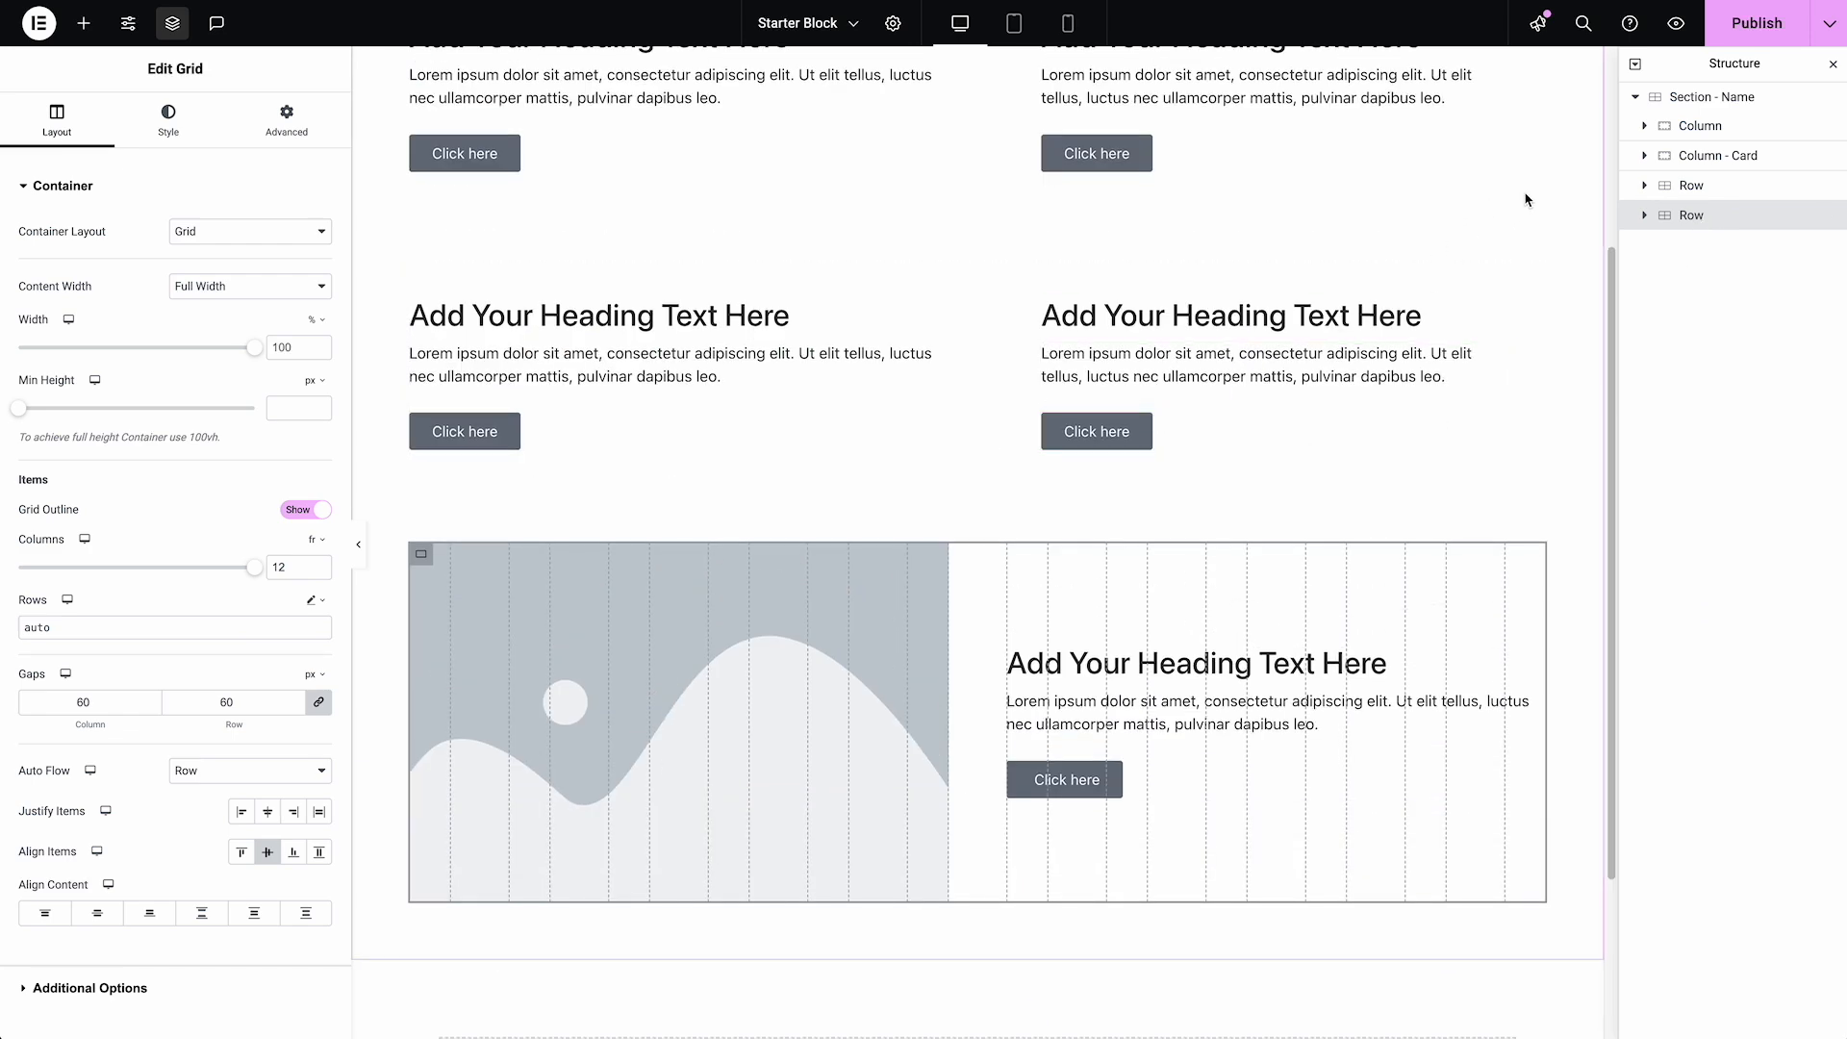
pyautogui.press('Delete')
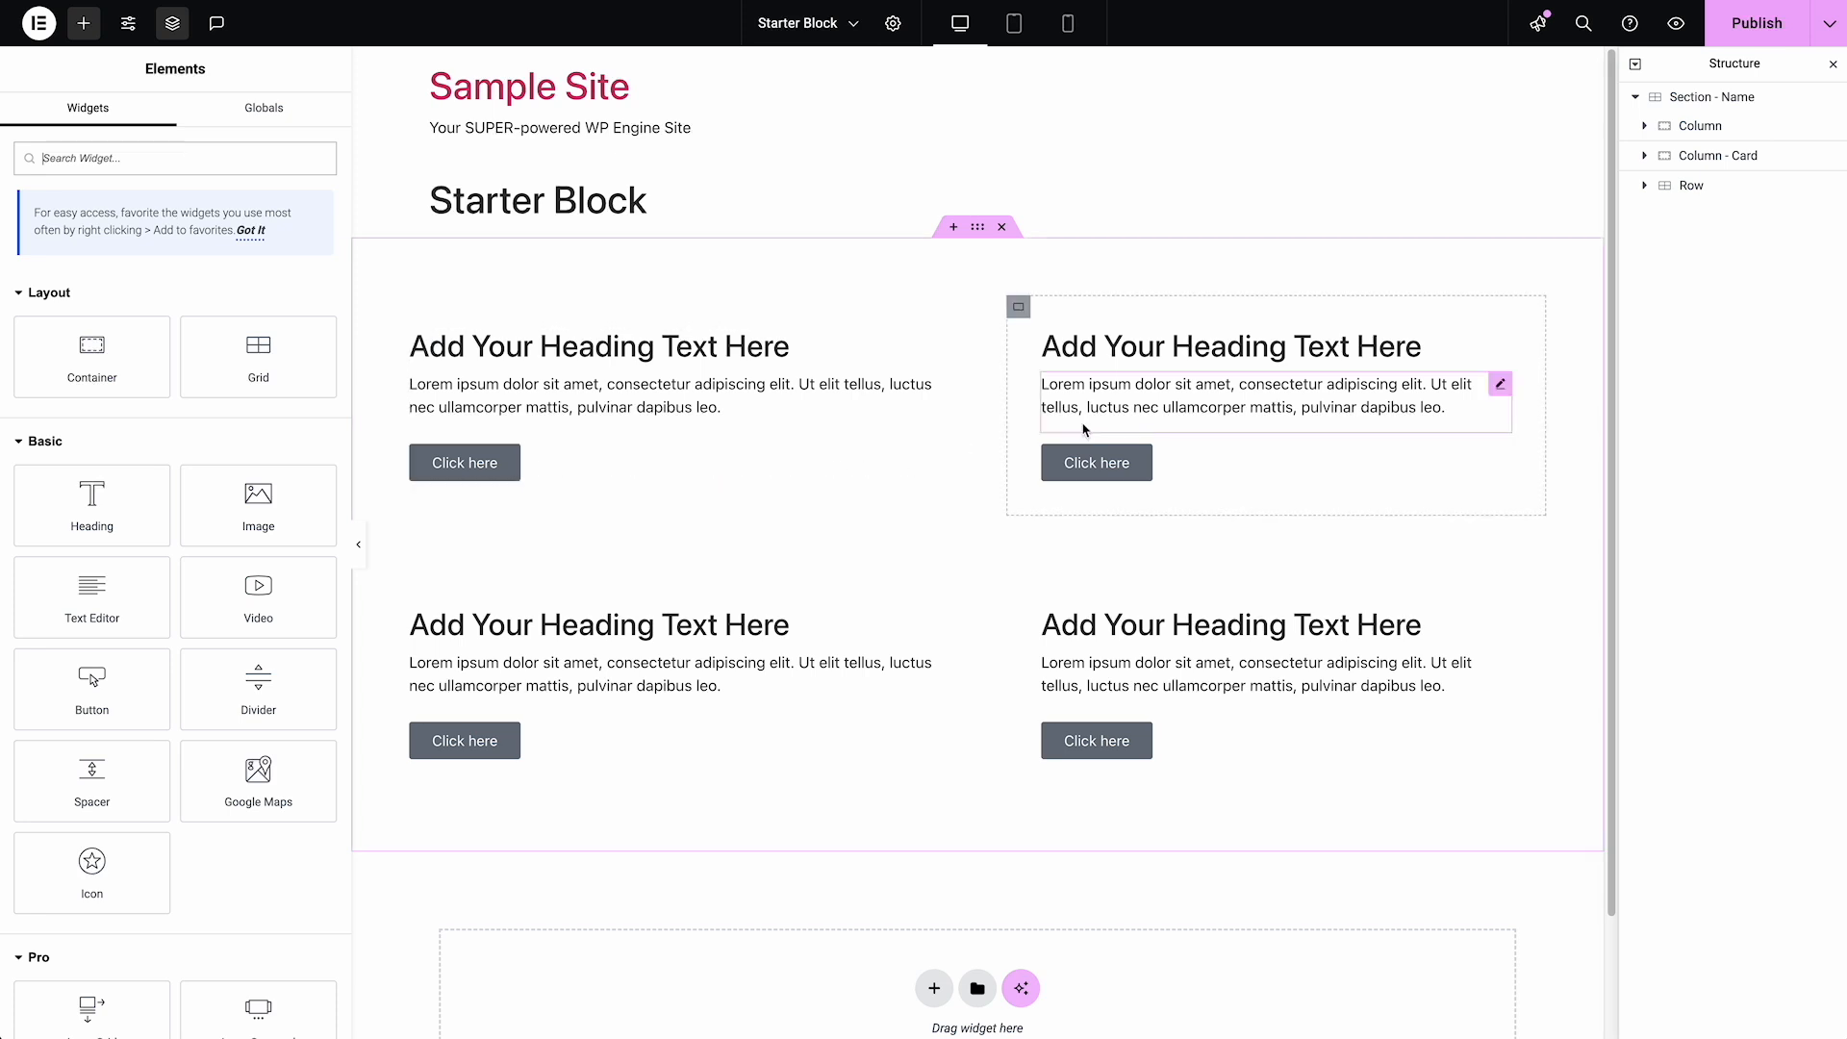
# Review the Column, Column - Card and Row in the section, then the alternating text-and-image rows on the example childcare page
pyautogui.click(1700, 135)
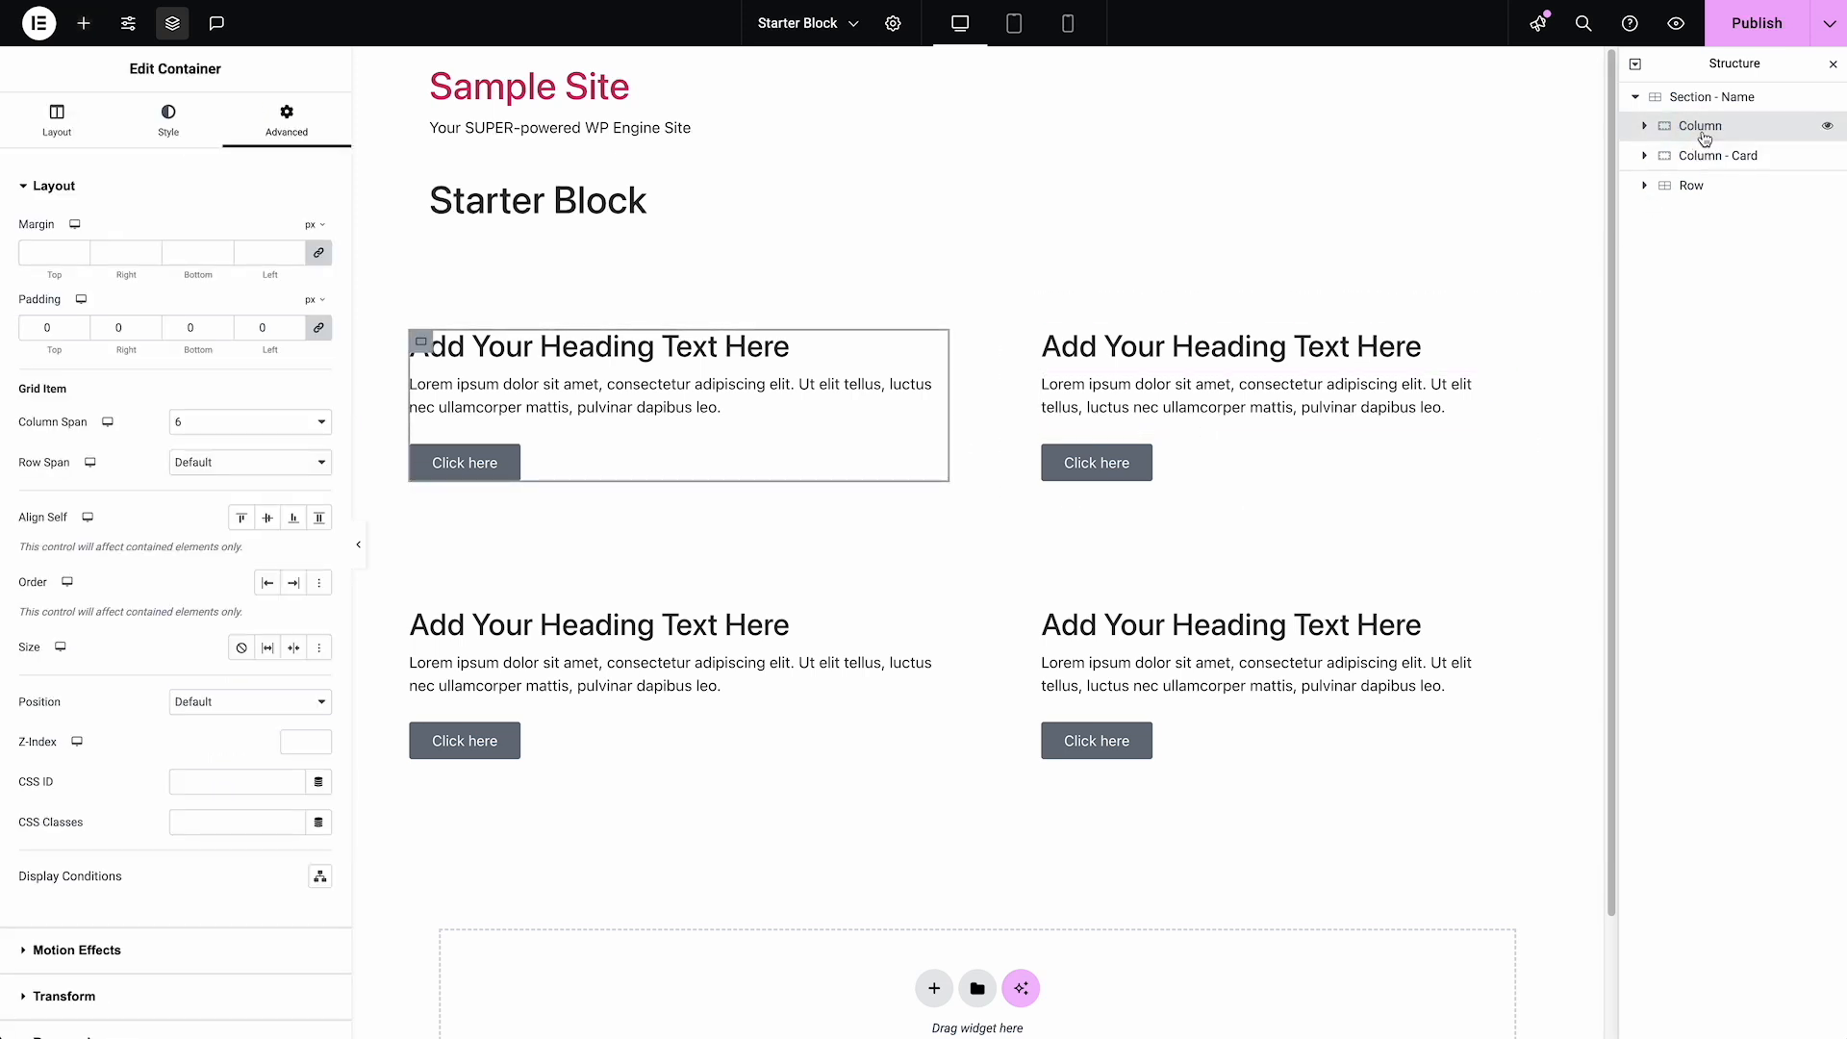
pyautogui.click(1707, 158)
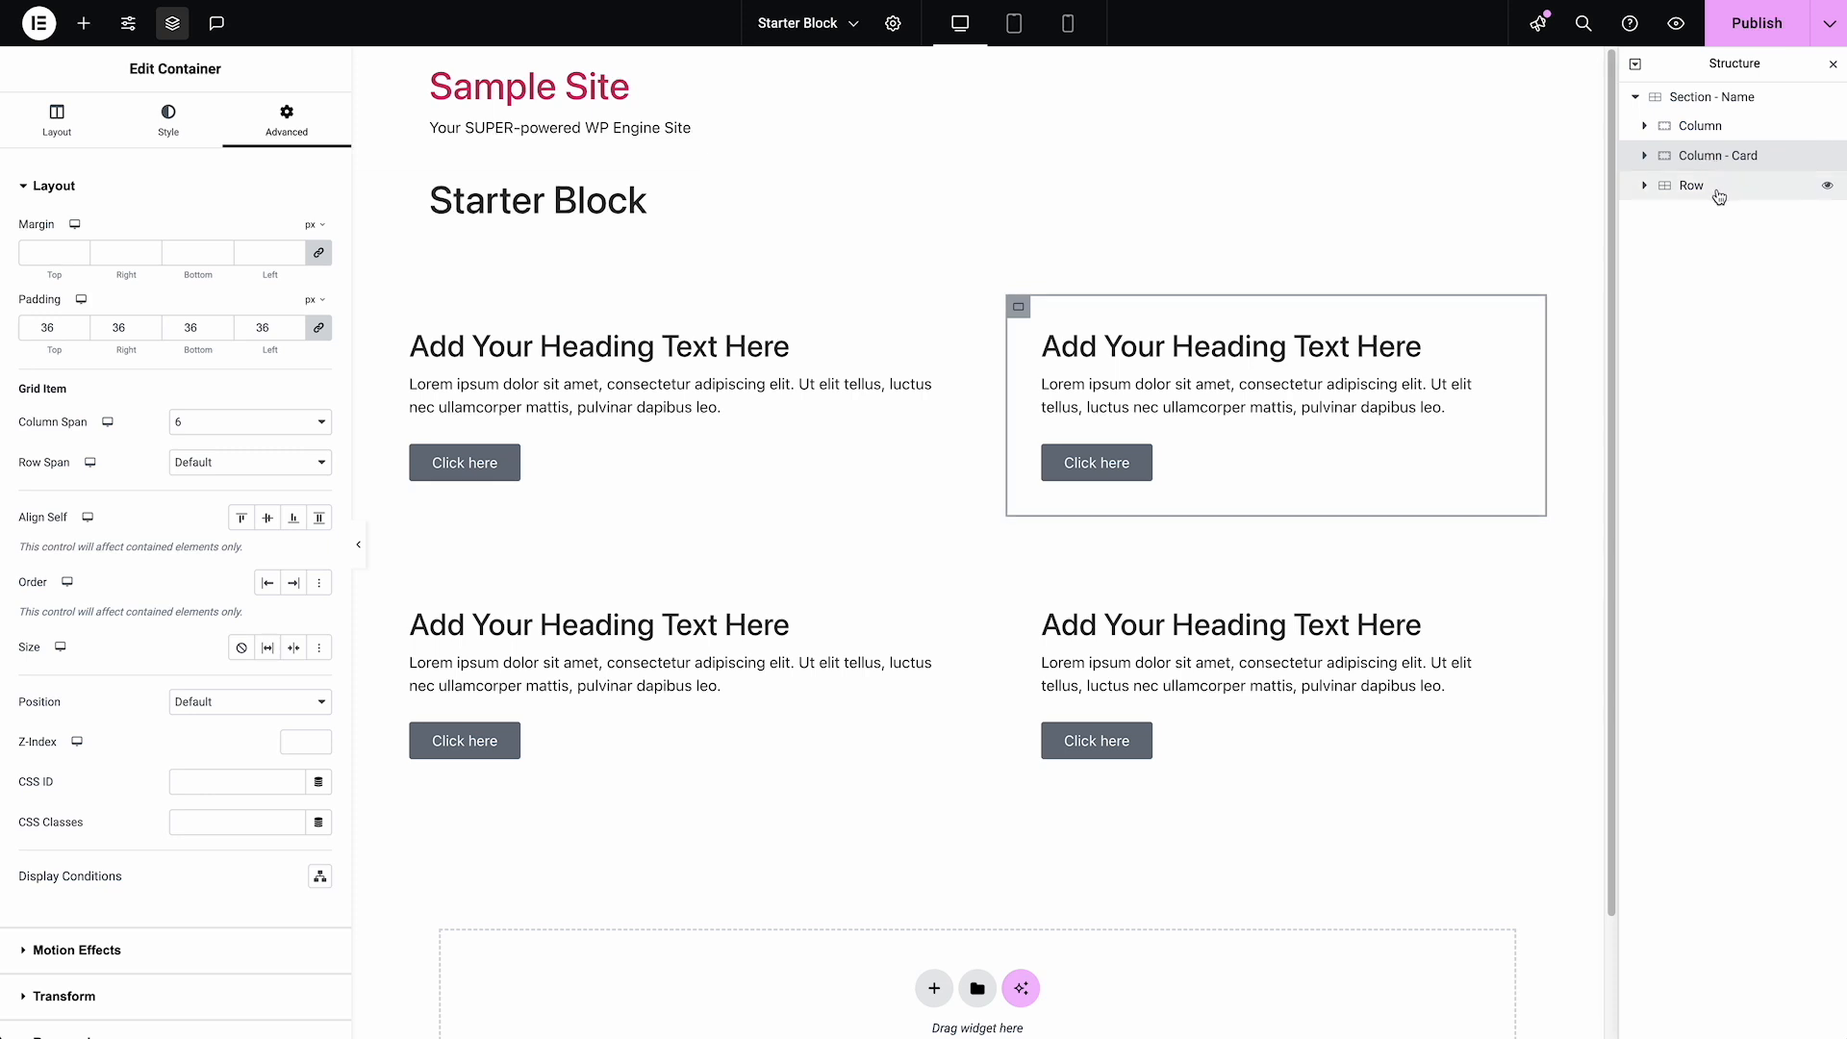
pyautogui.click(1646, 185)
pyautogui.click(1647, 187)
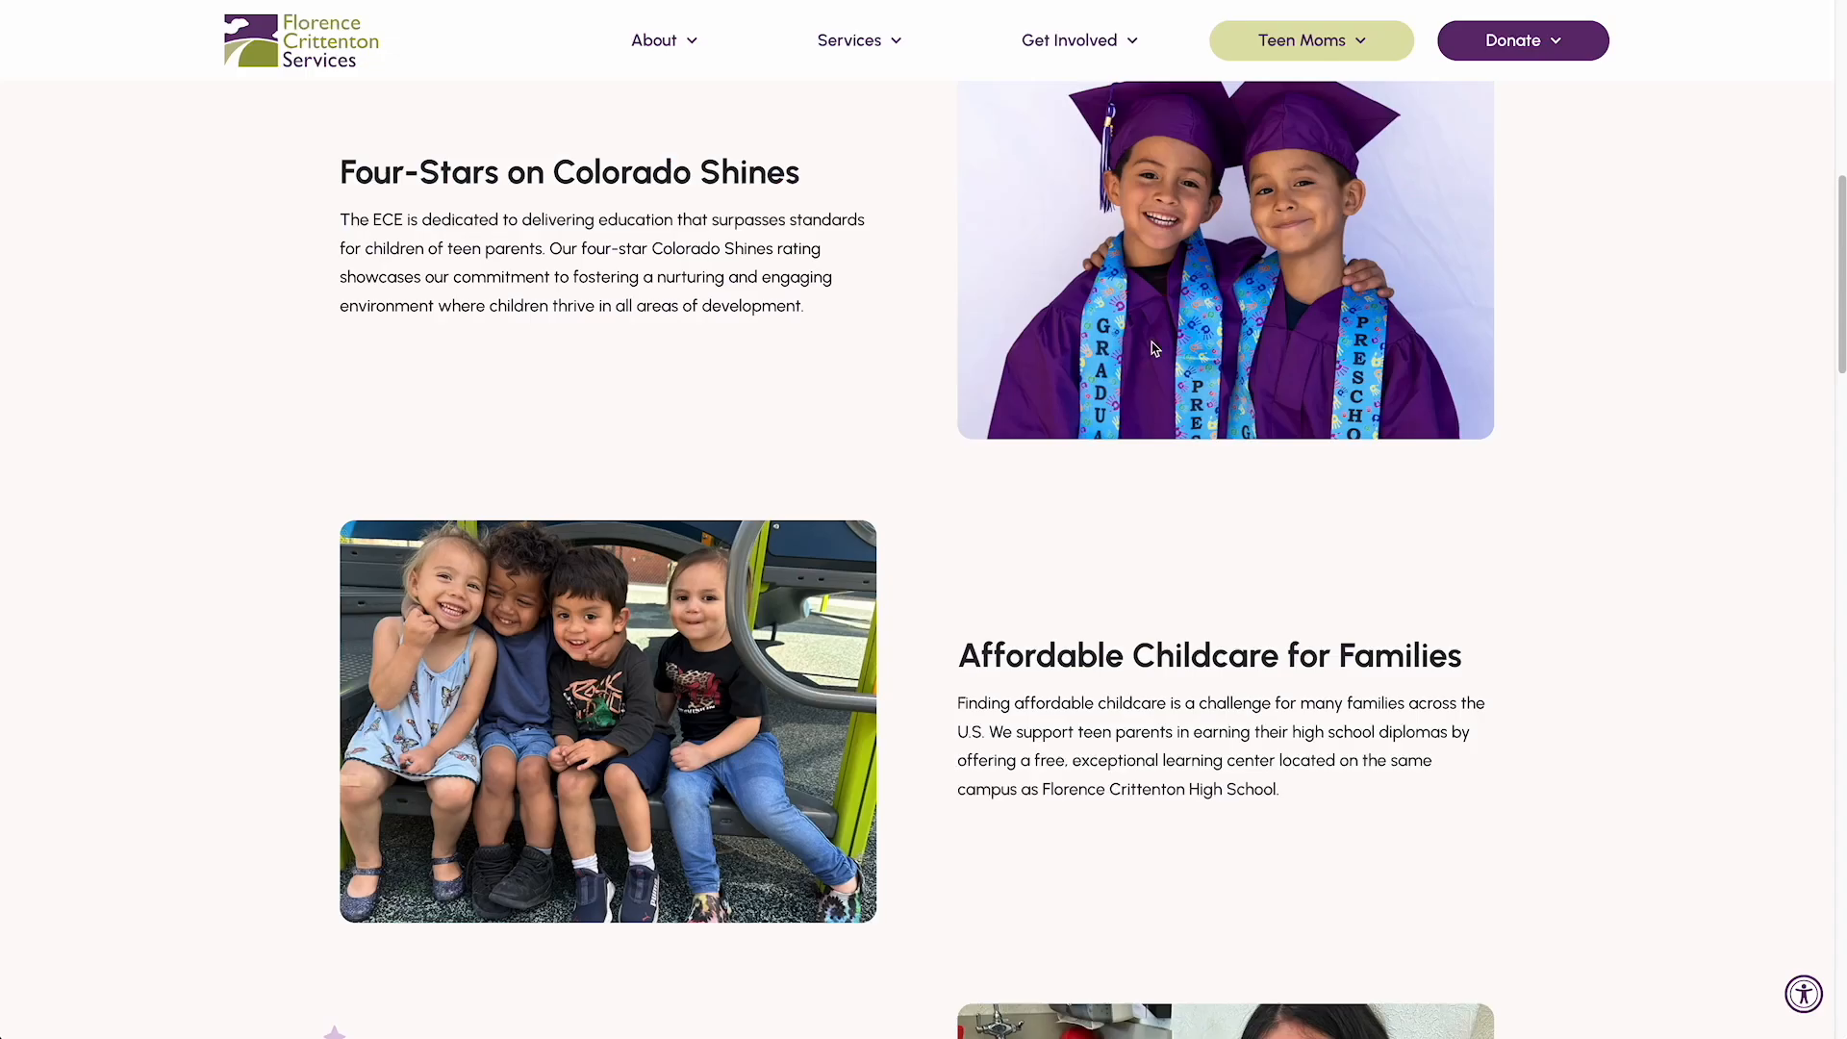
pyautogui.scroll(-1, 1057, 232)
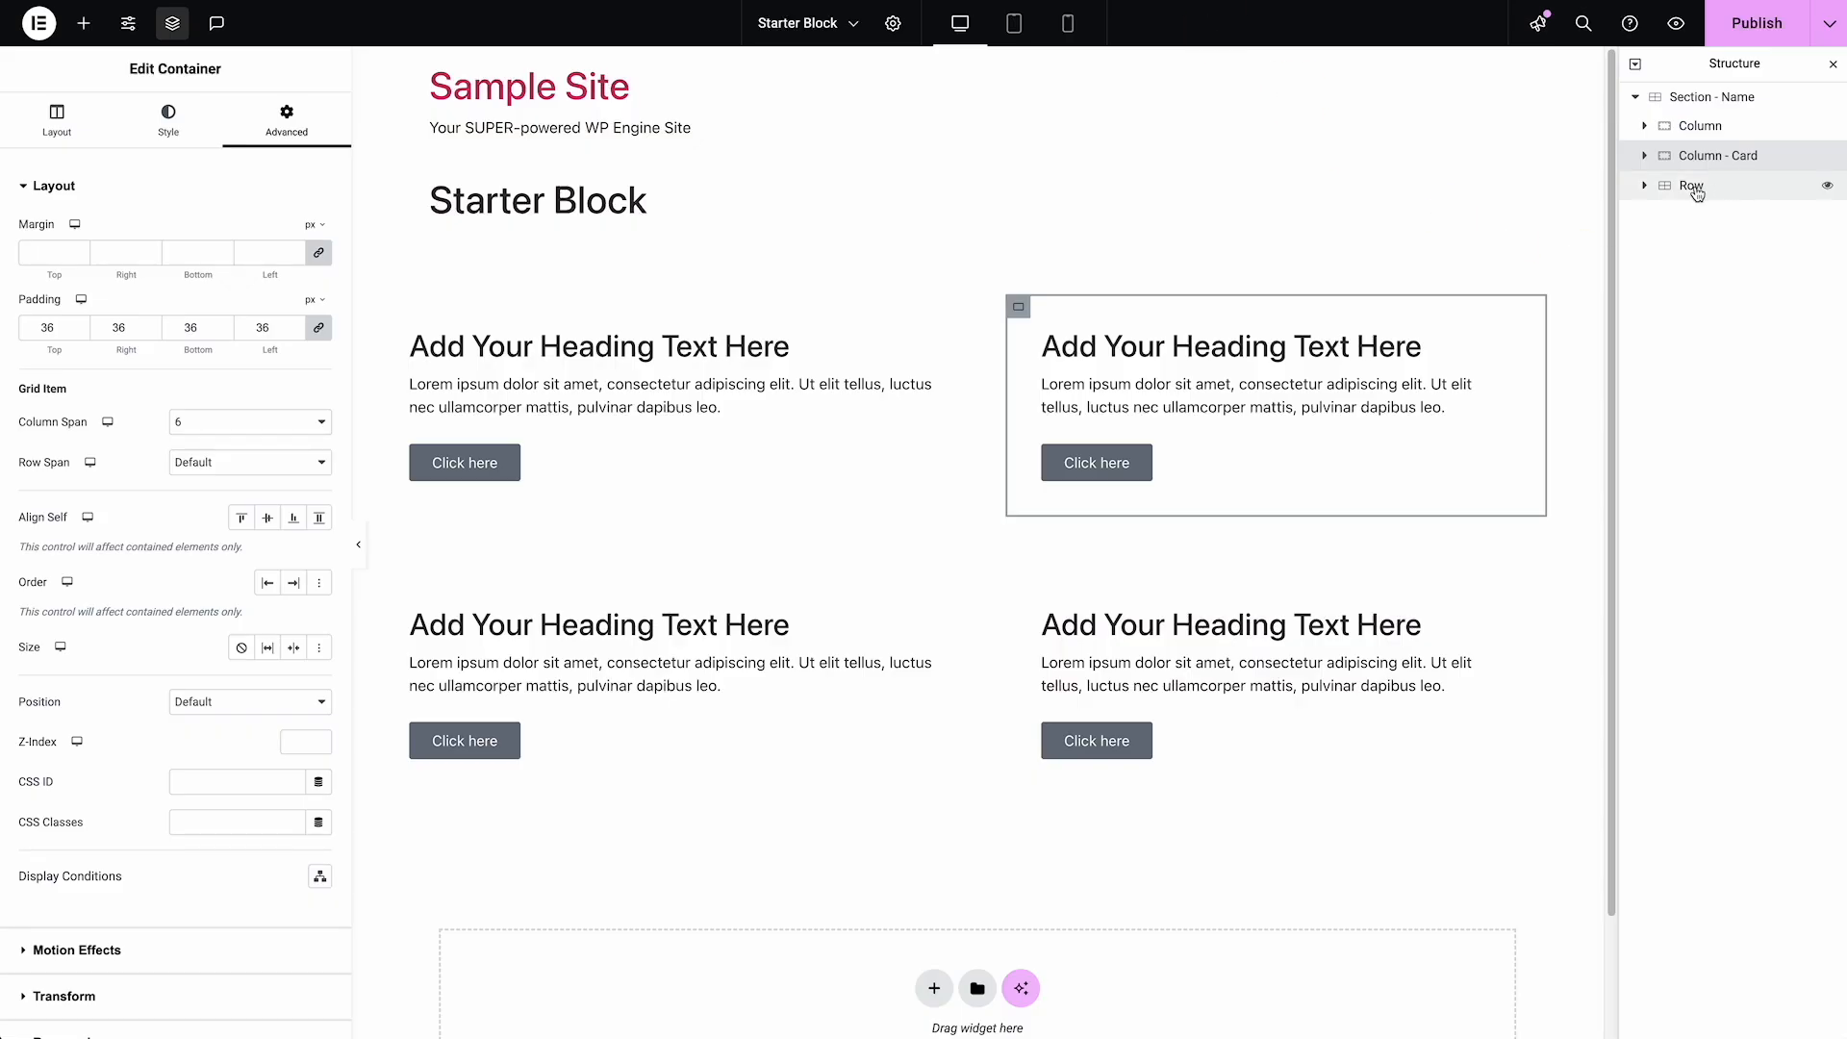
# Try adding a hyphenated suffix to the Row's name in the structure, and restore the name "Row"
pyautogui.doubleClick(1722, 197)
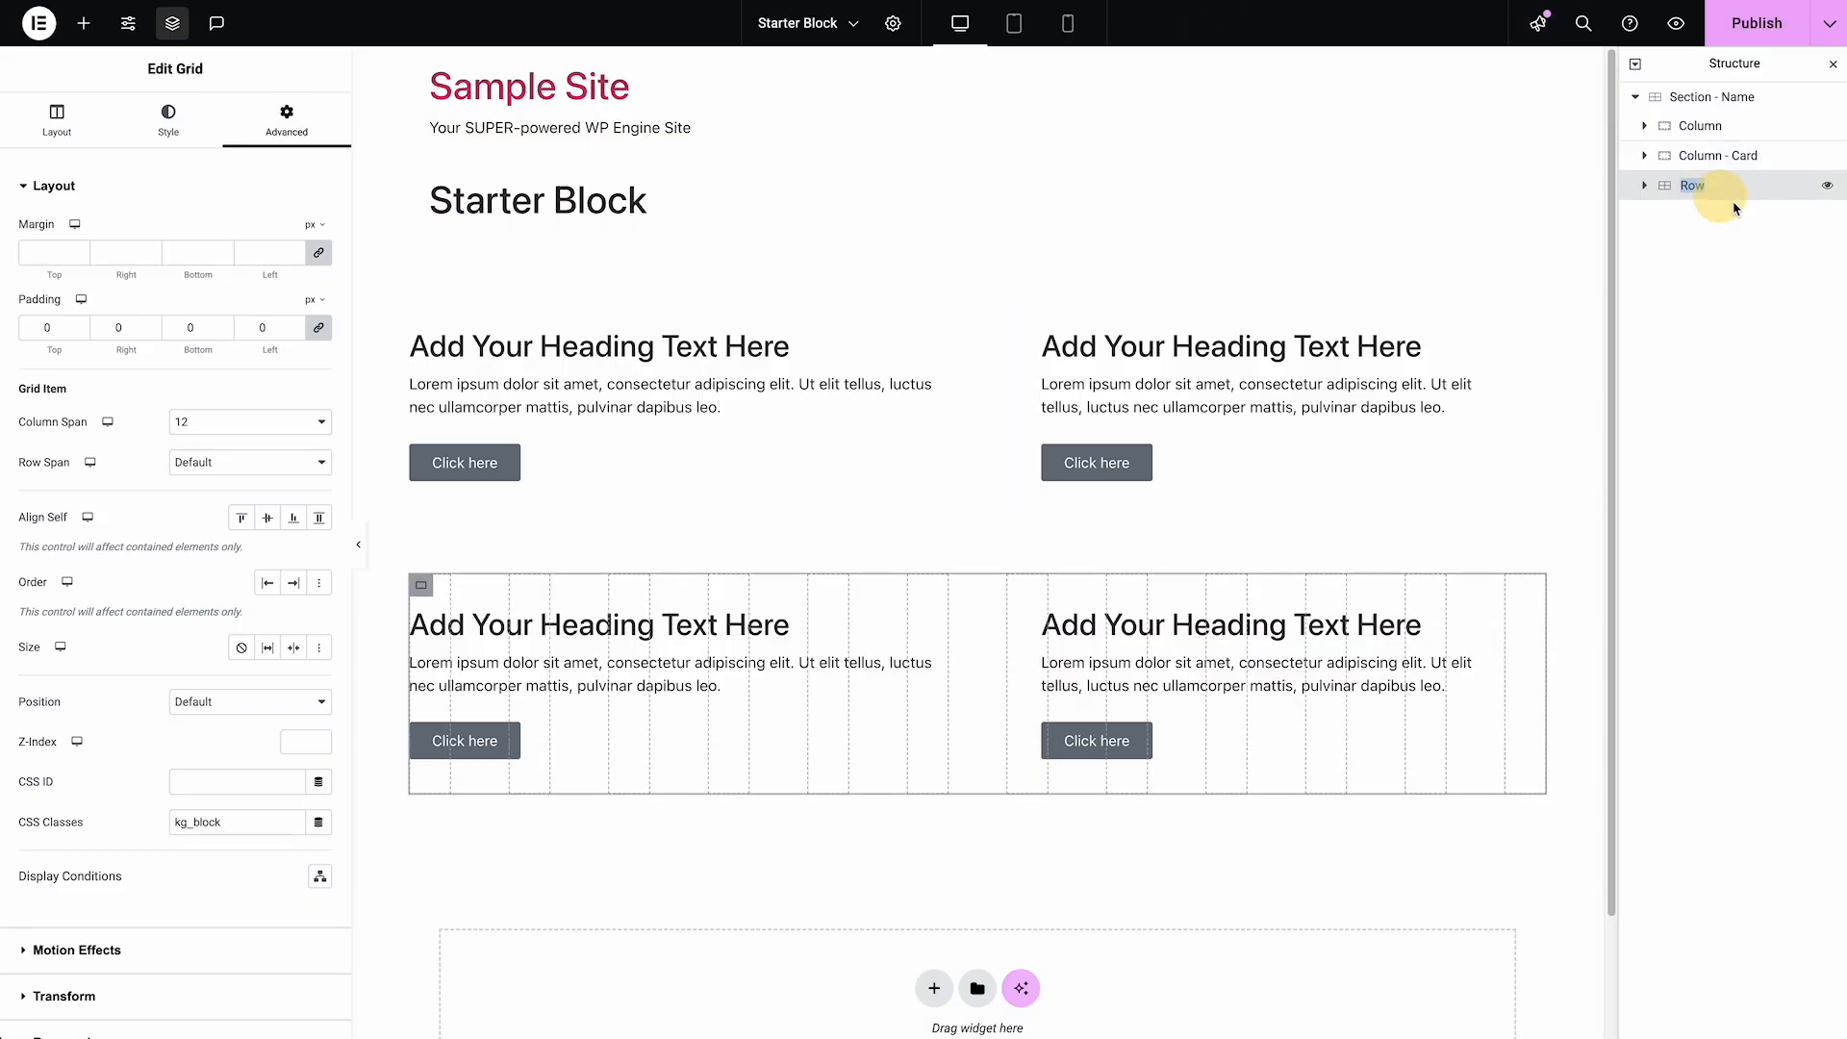
pyautogui.press('Right')
pyautogui.write('- ')
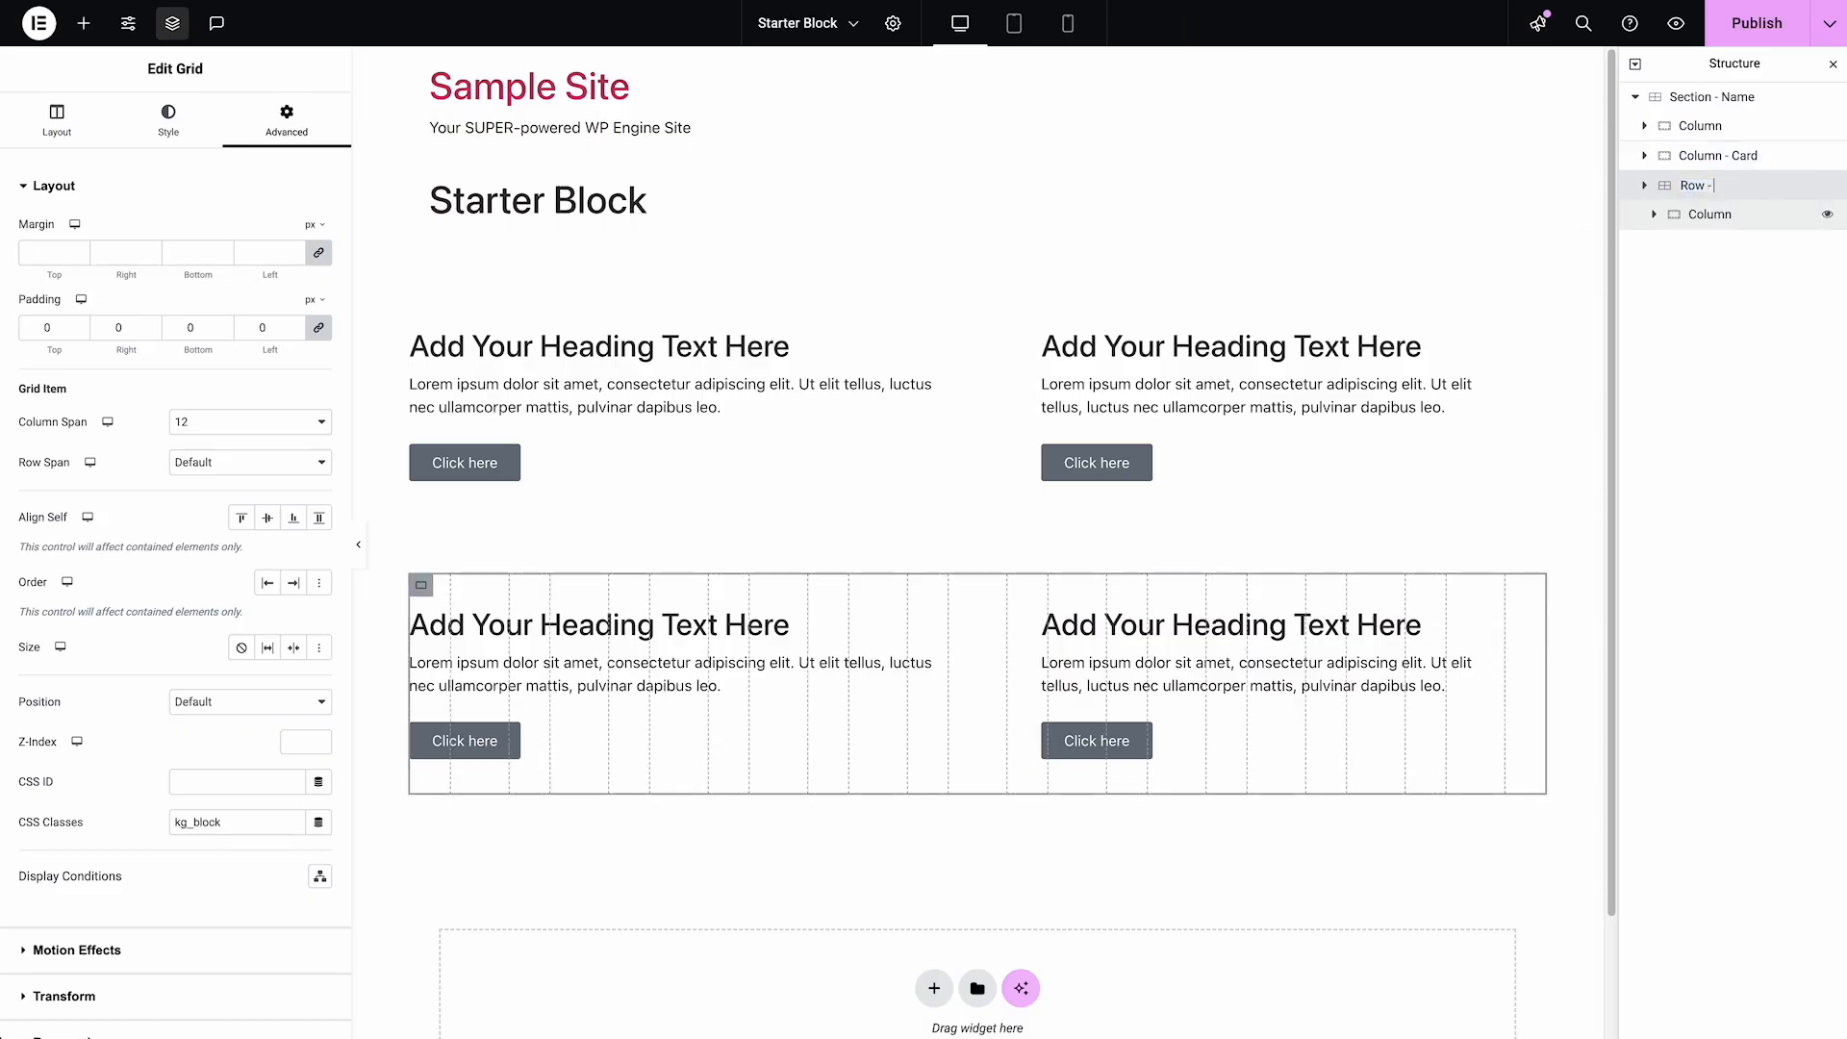
pyautogui.write('Nam')
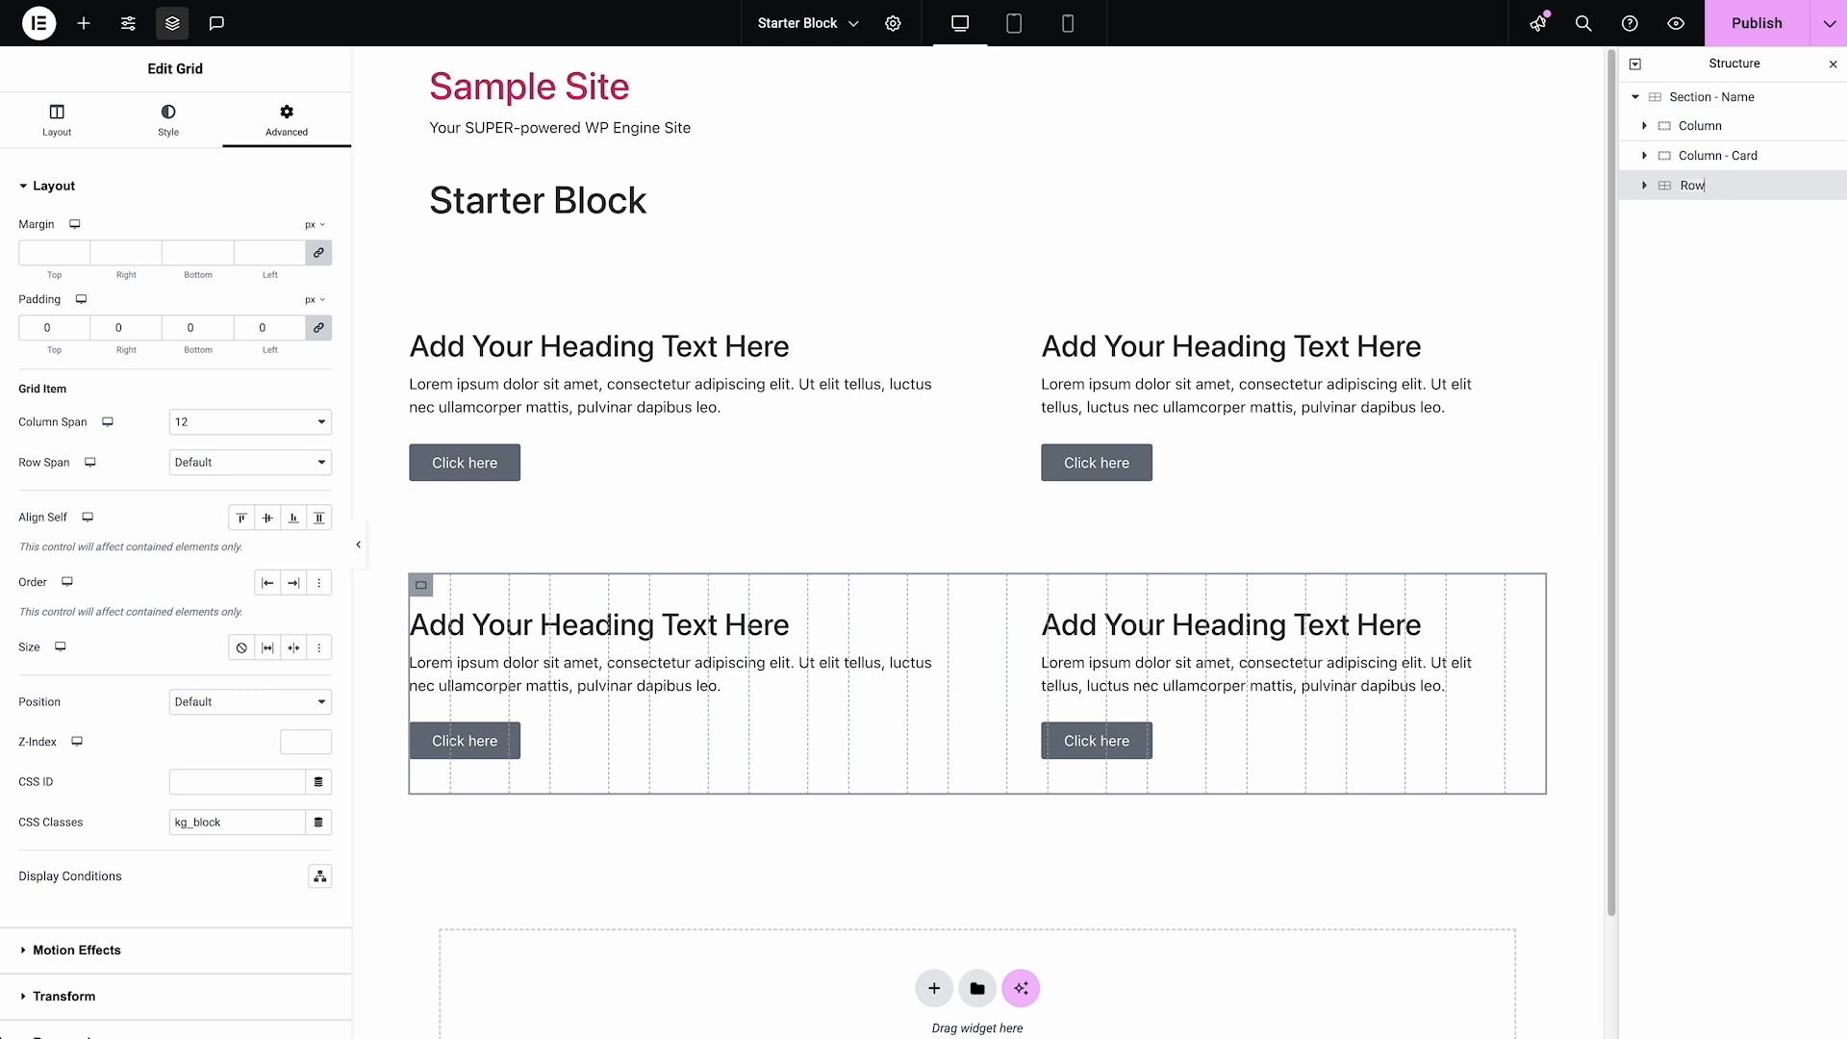
pyautogui.click(1722, 133)
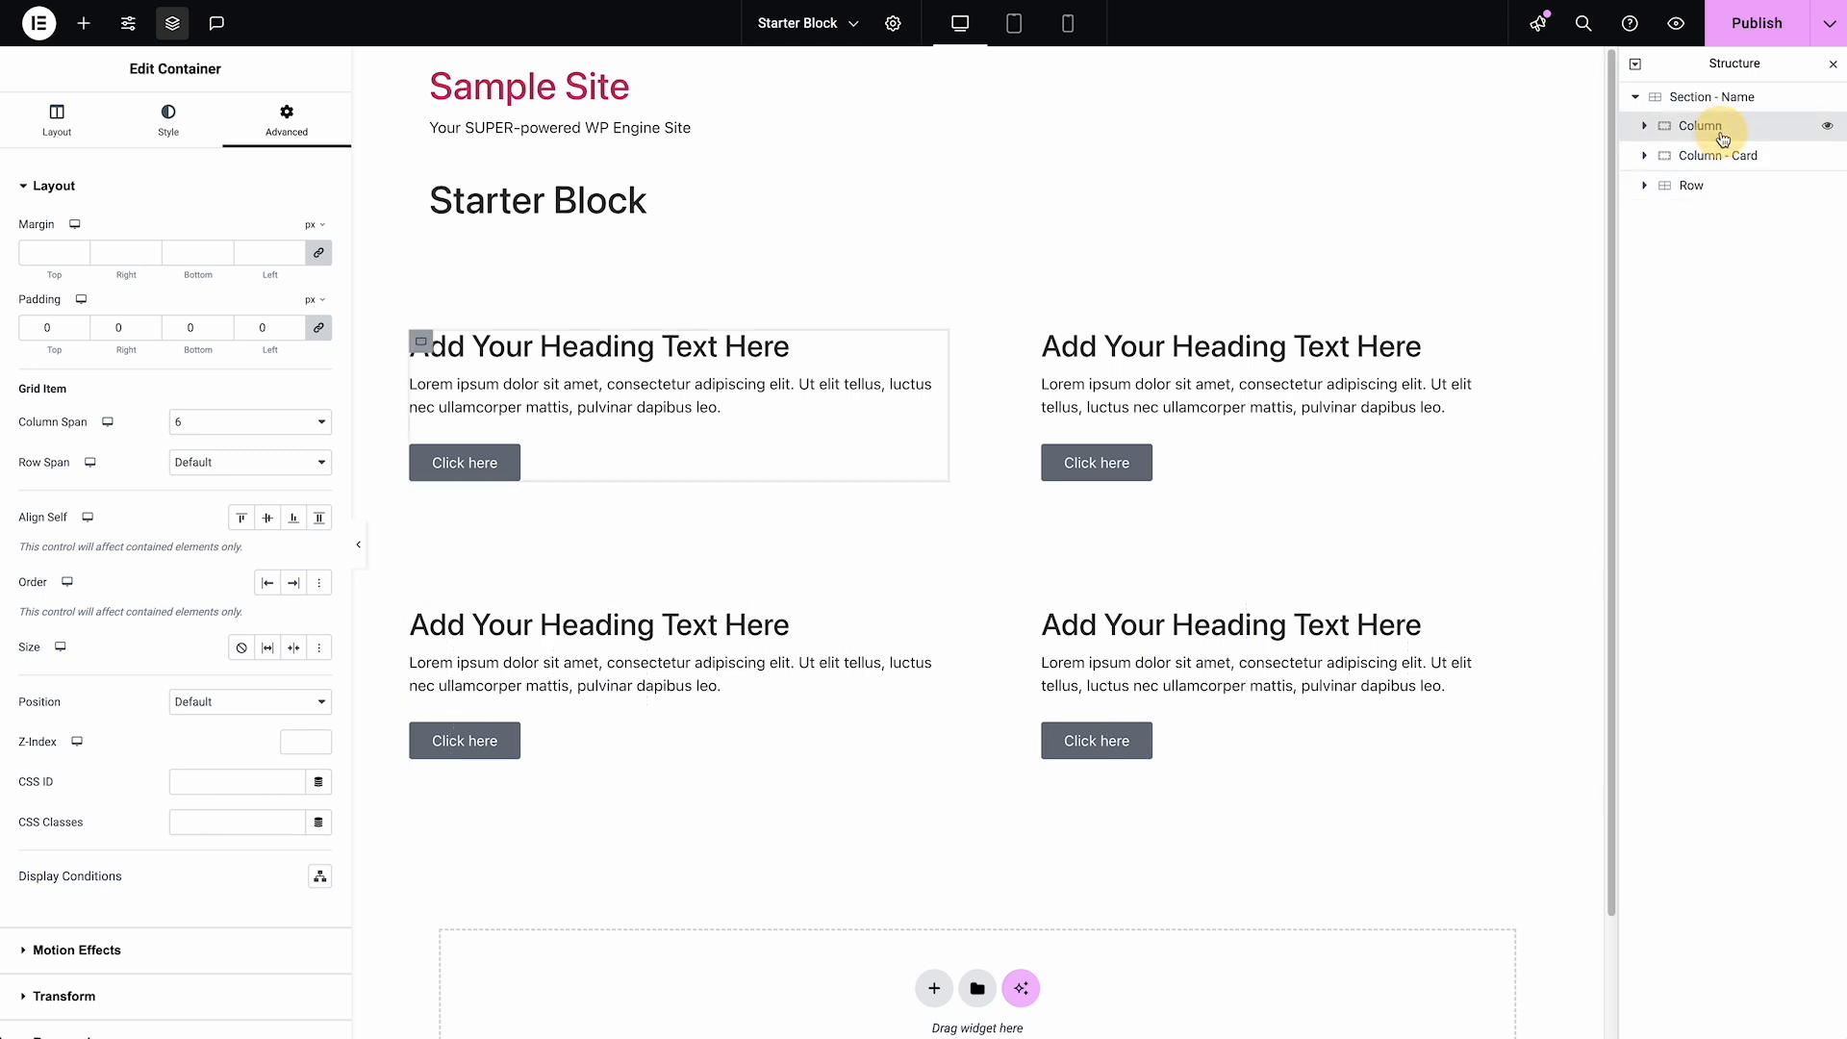
# View the centered "Our Program Includes" heading above the accordion on the example childcare page
pyautogui.click(768, 536)
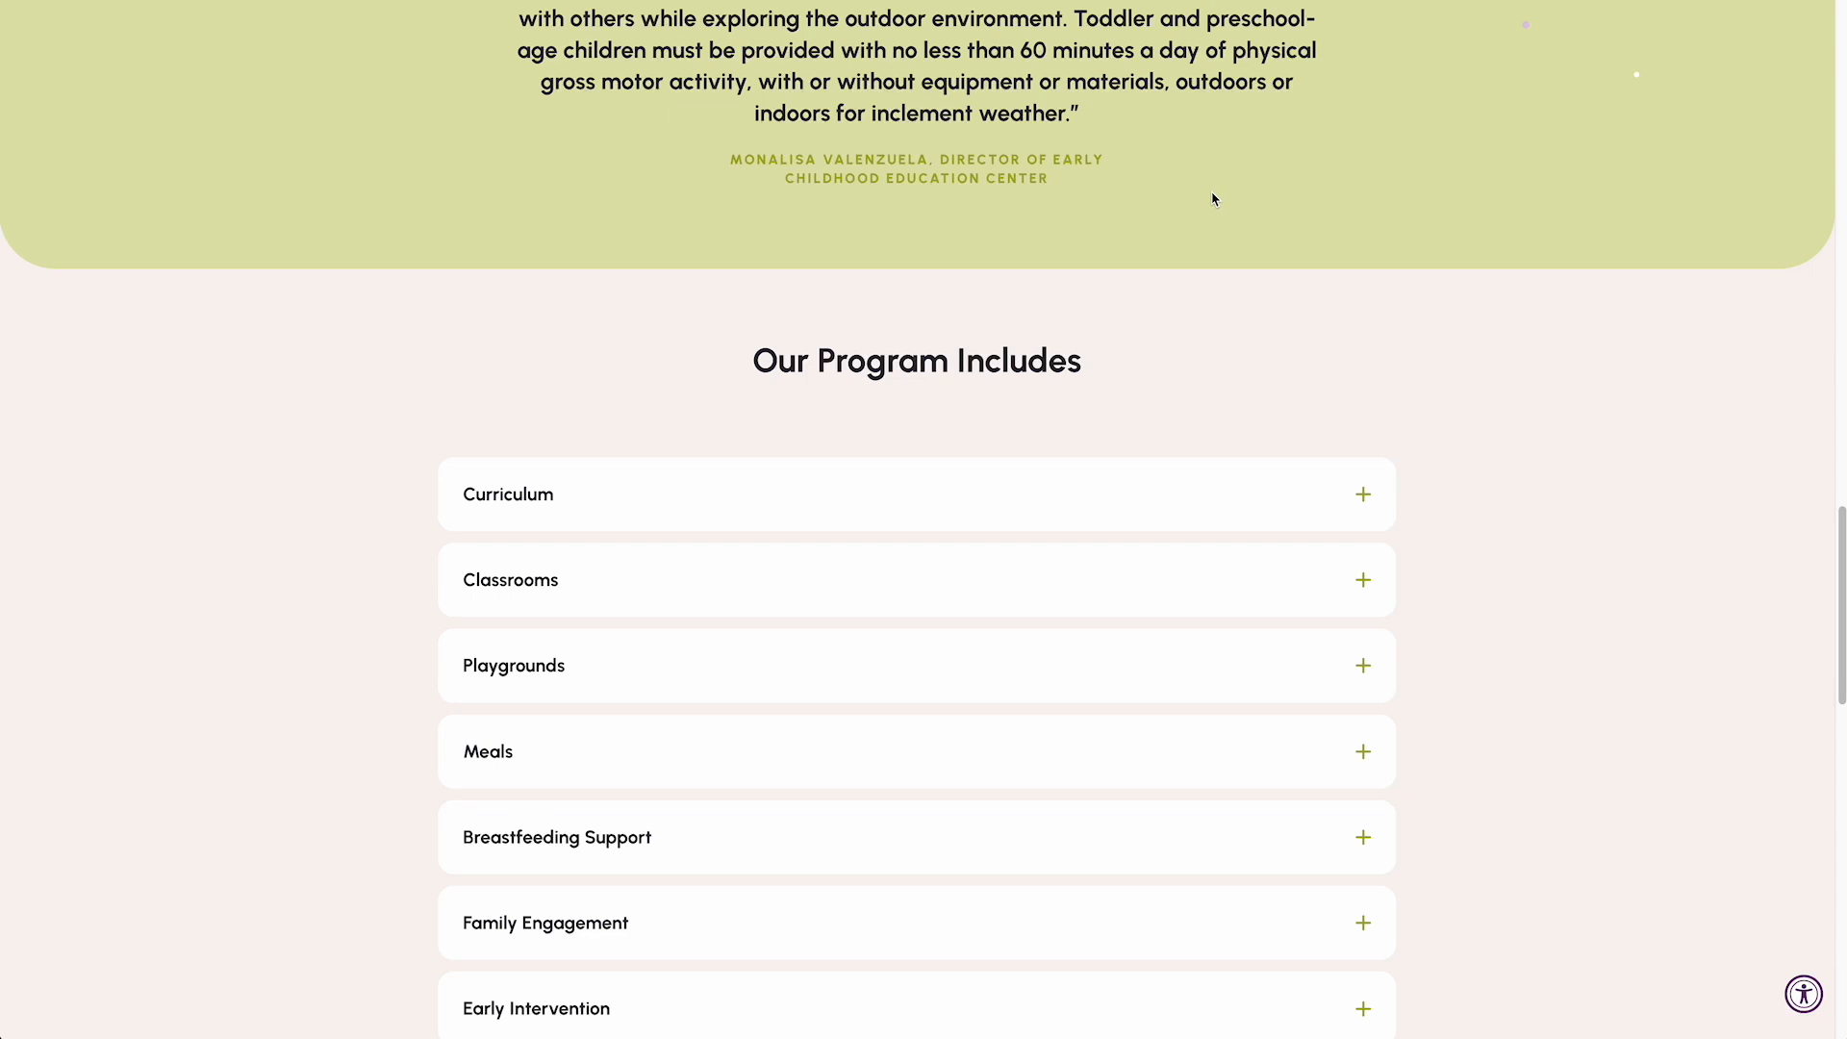
pyautogui.scroll(-1, 1146, 347)
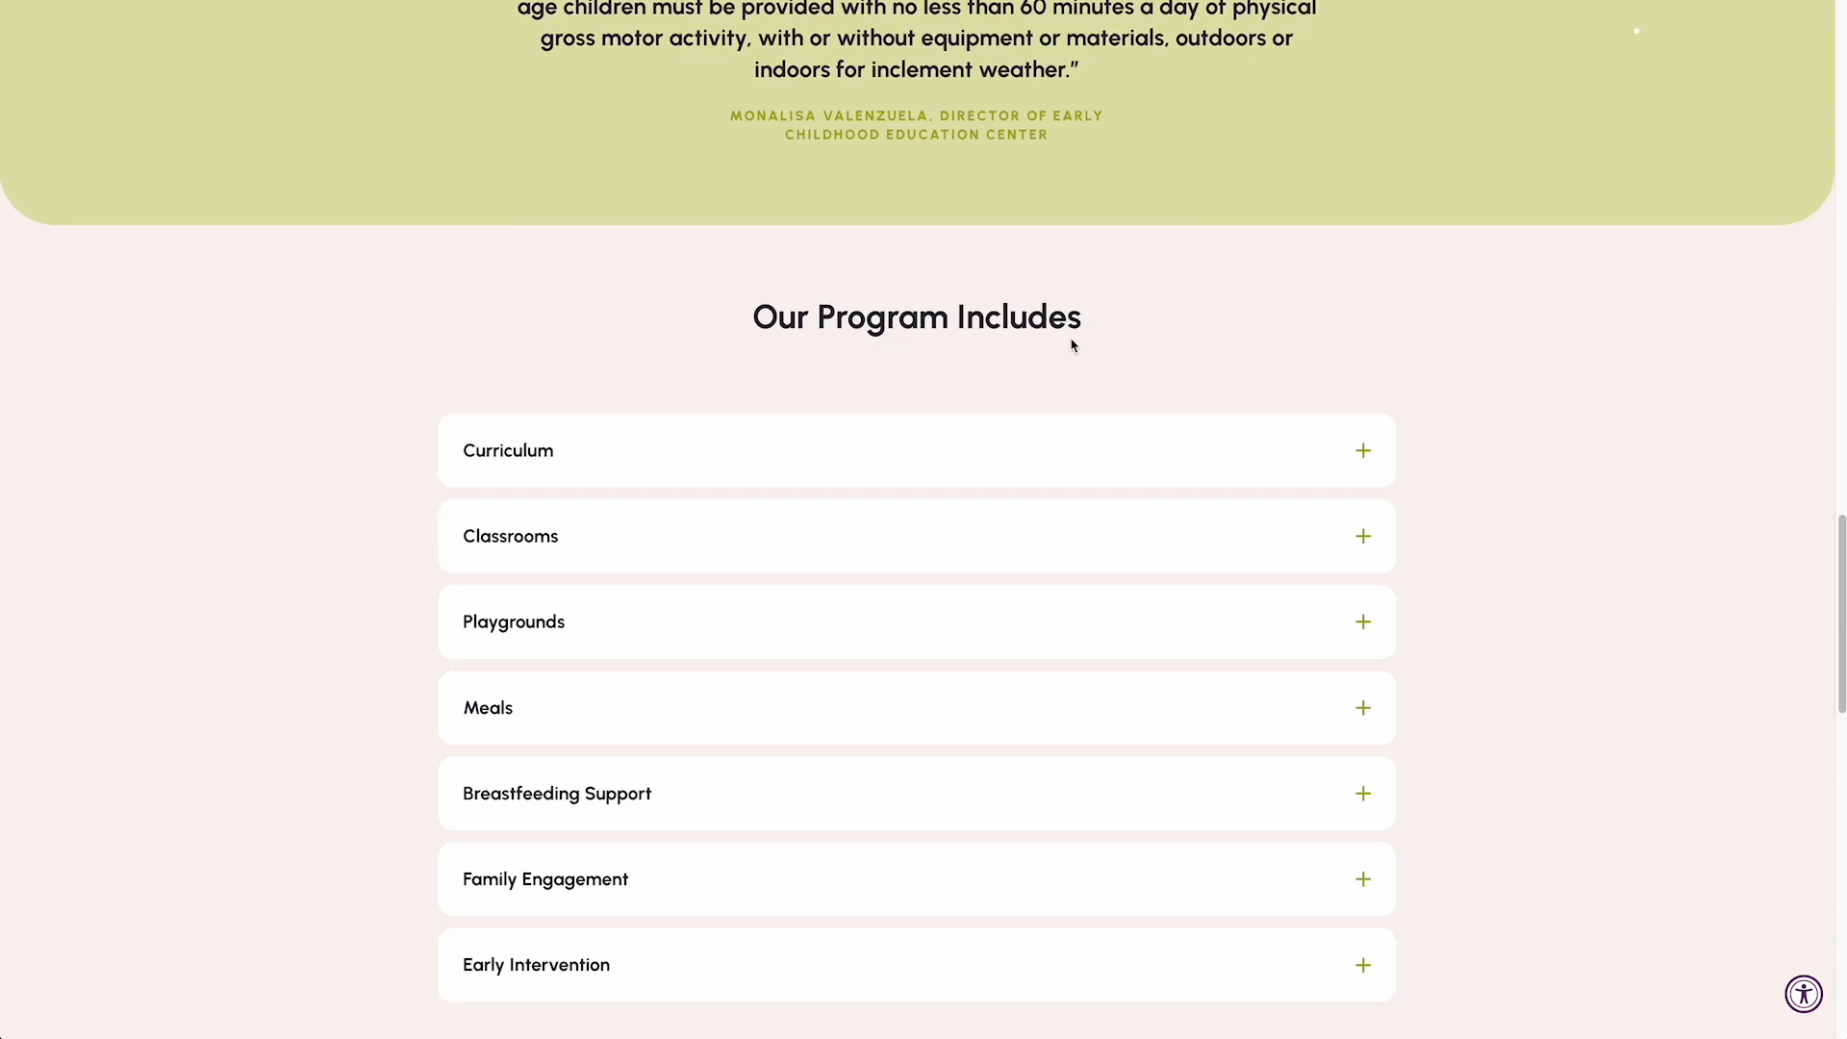
pyautogui.moveTo(1104, 321); pyautogui.dragTo(702, 317)
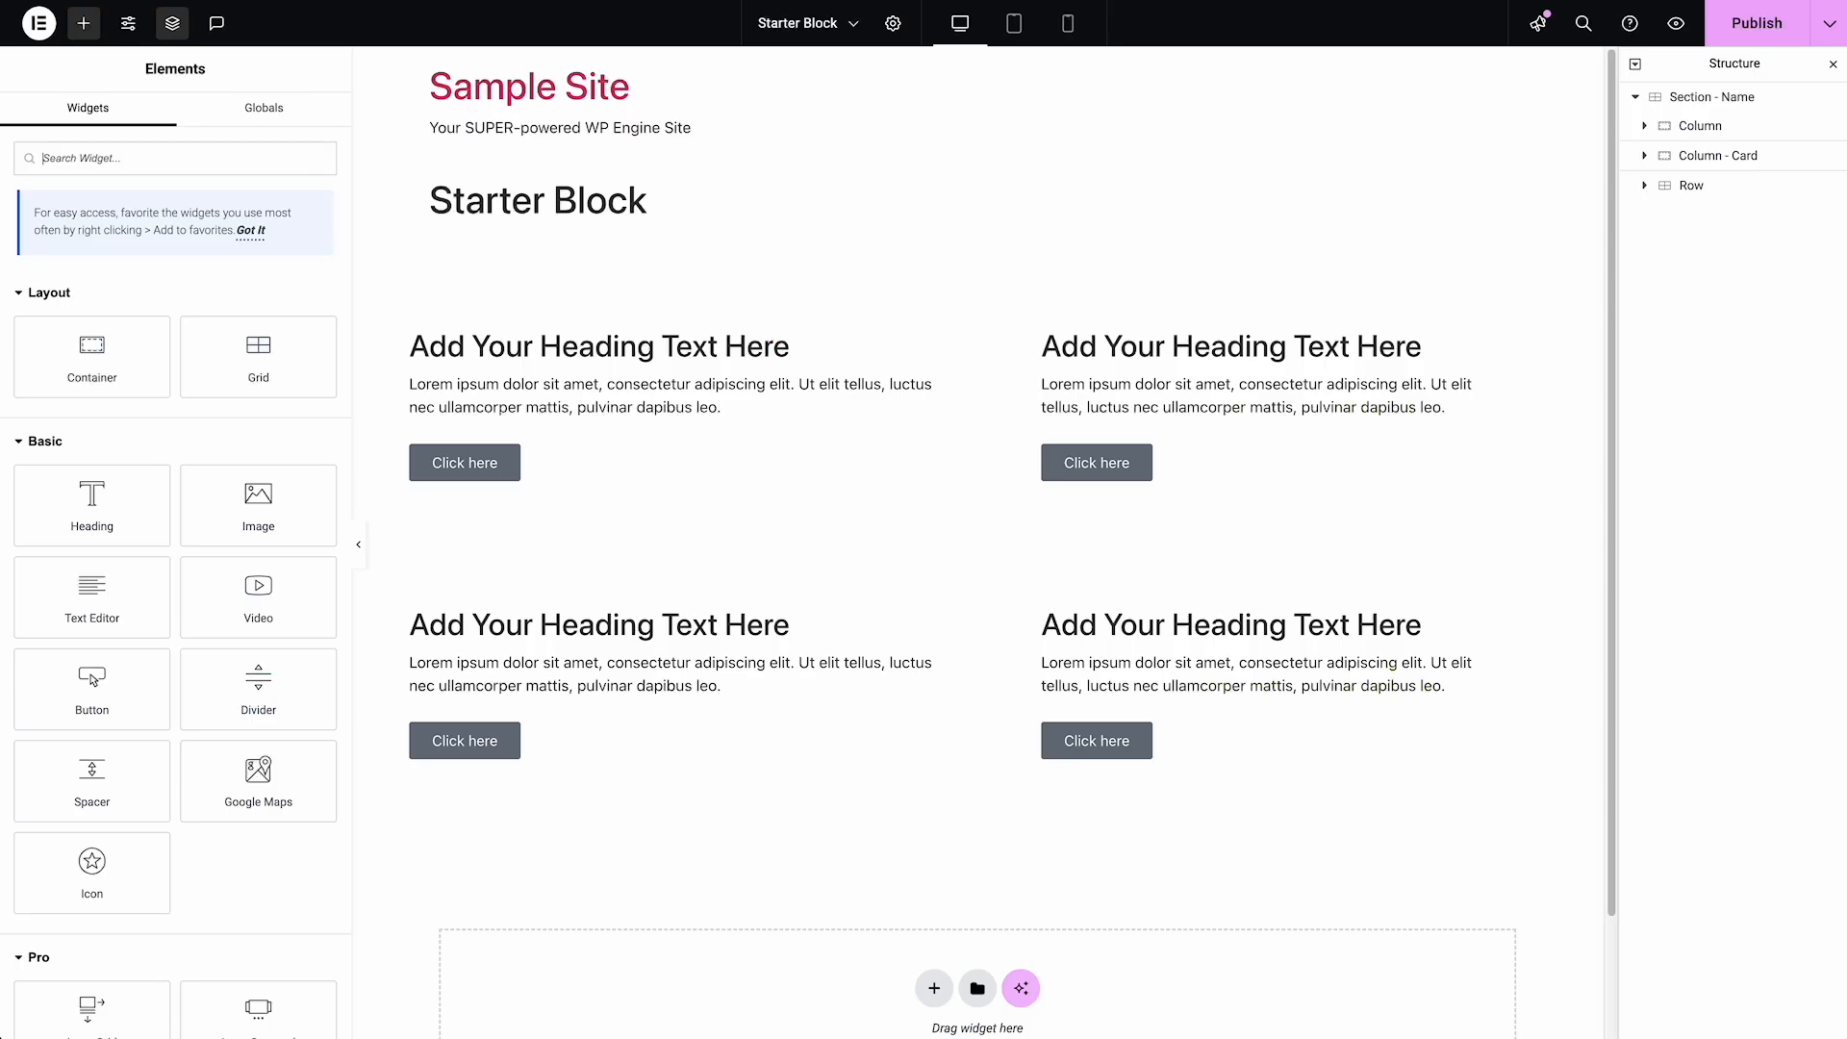
# Add a Heading widget to "Section - Name" and place it first, above the Column
pyautogui.click(1709, 109)
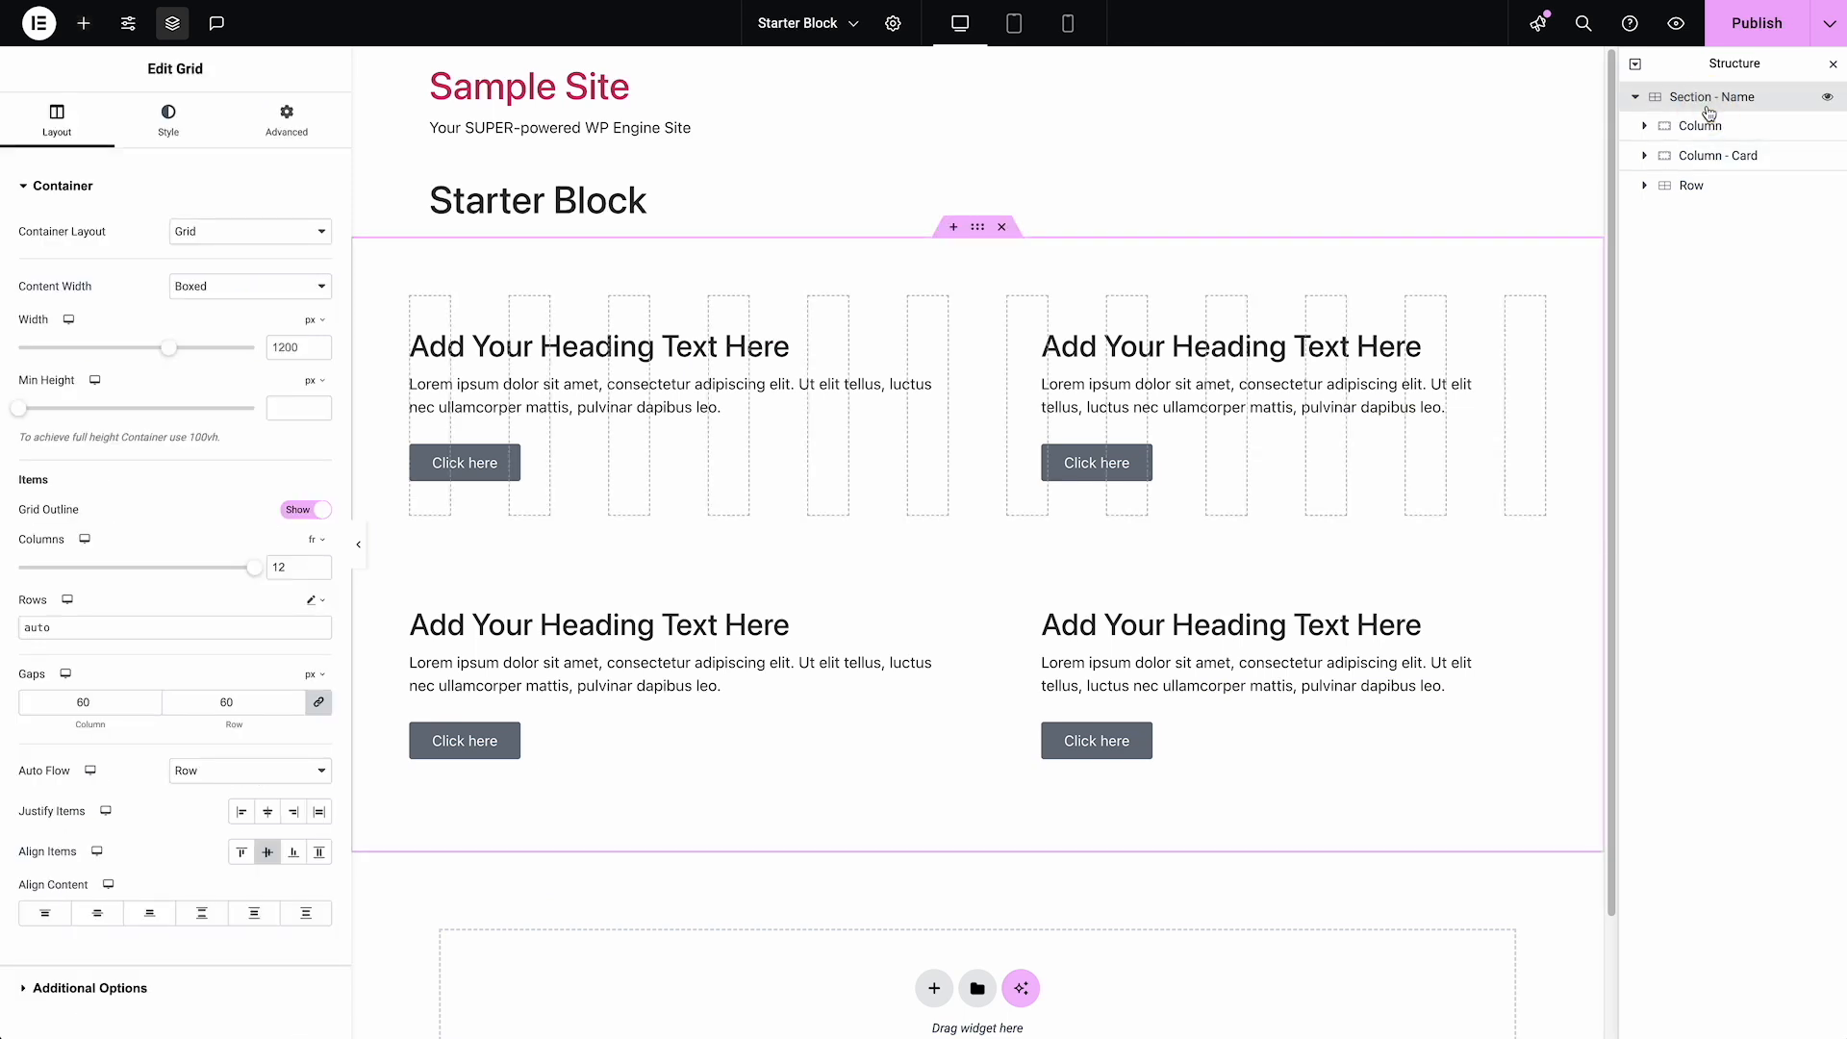
pyautogui.click(84, 26)
pyautogui.click(120, 519)
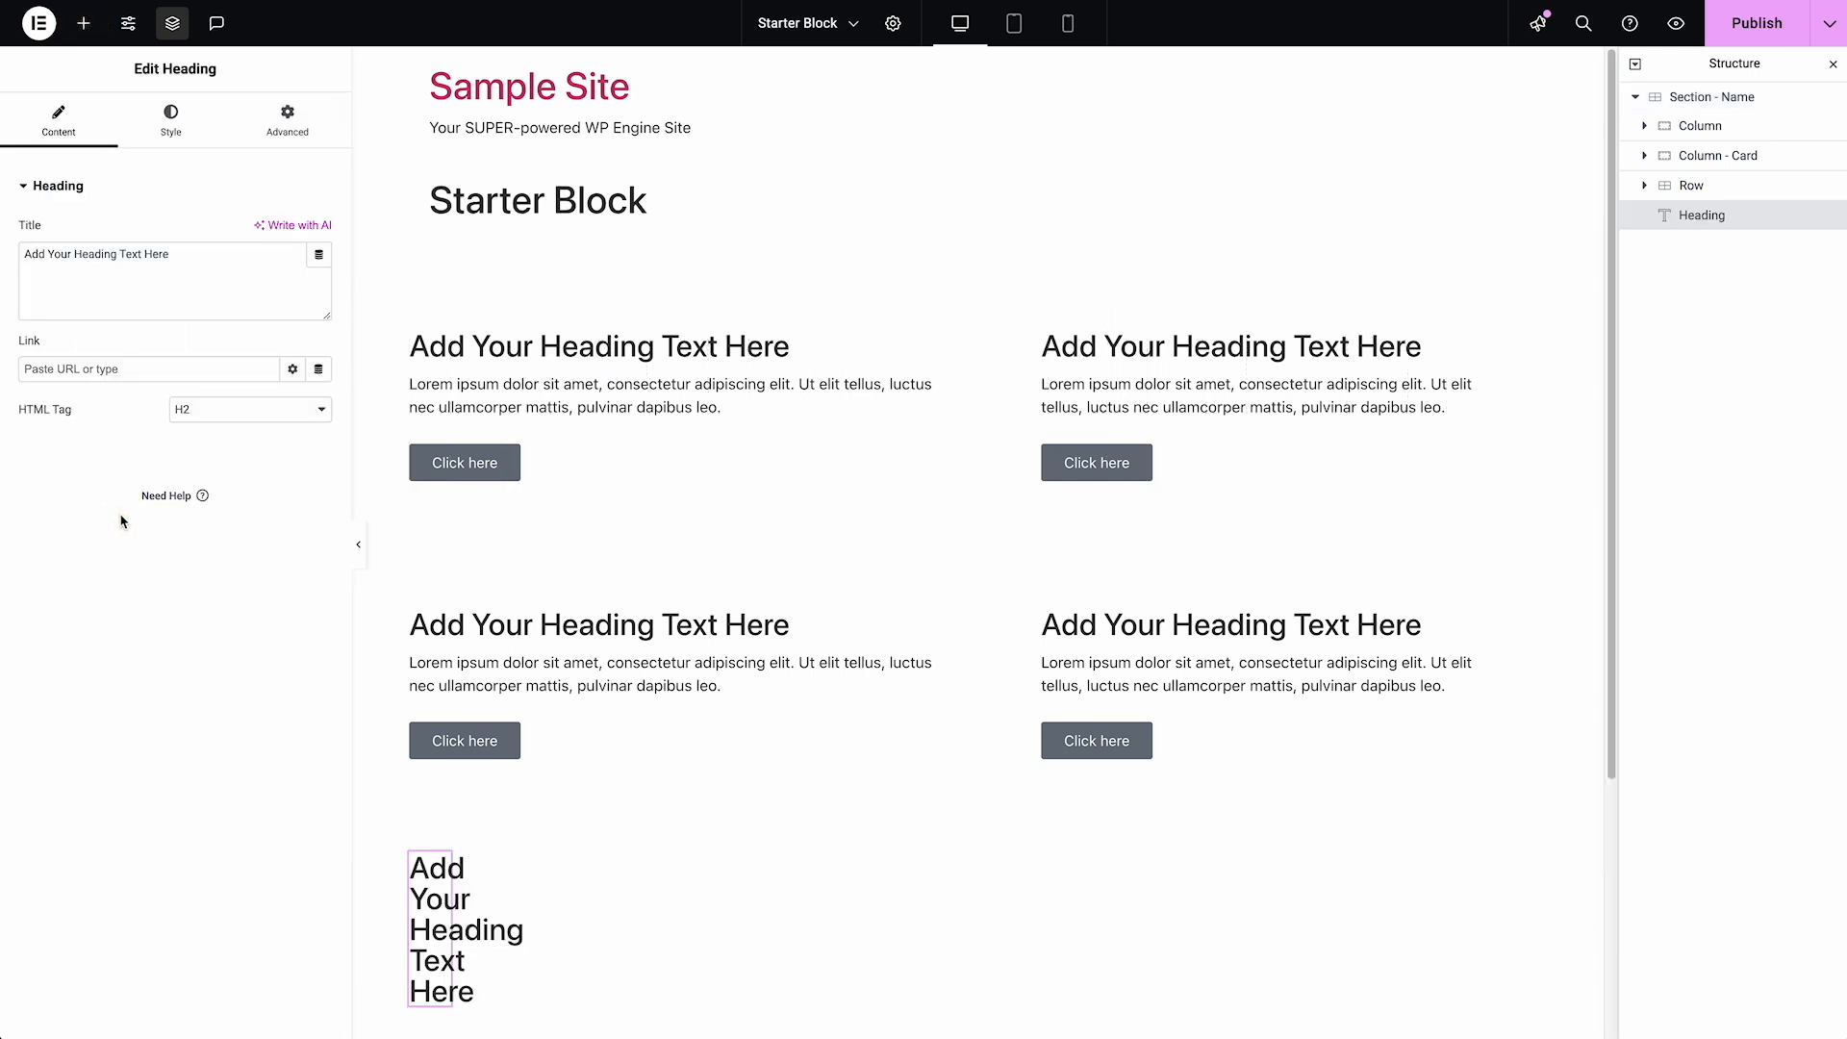
pyautogui.moveTo(1737, 216); pyautogui.dragTo(1762, 130)
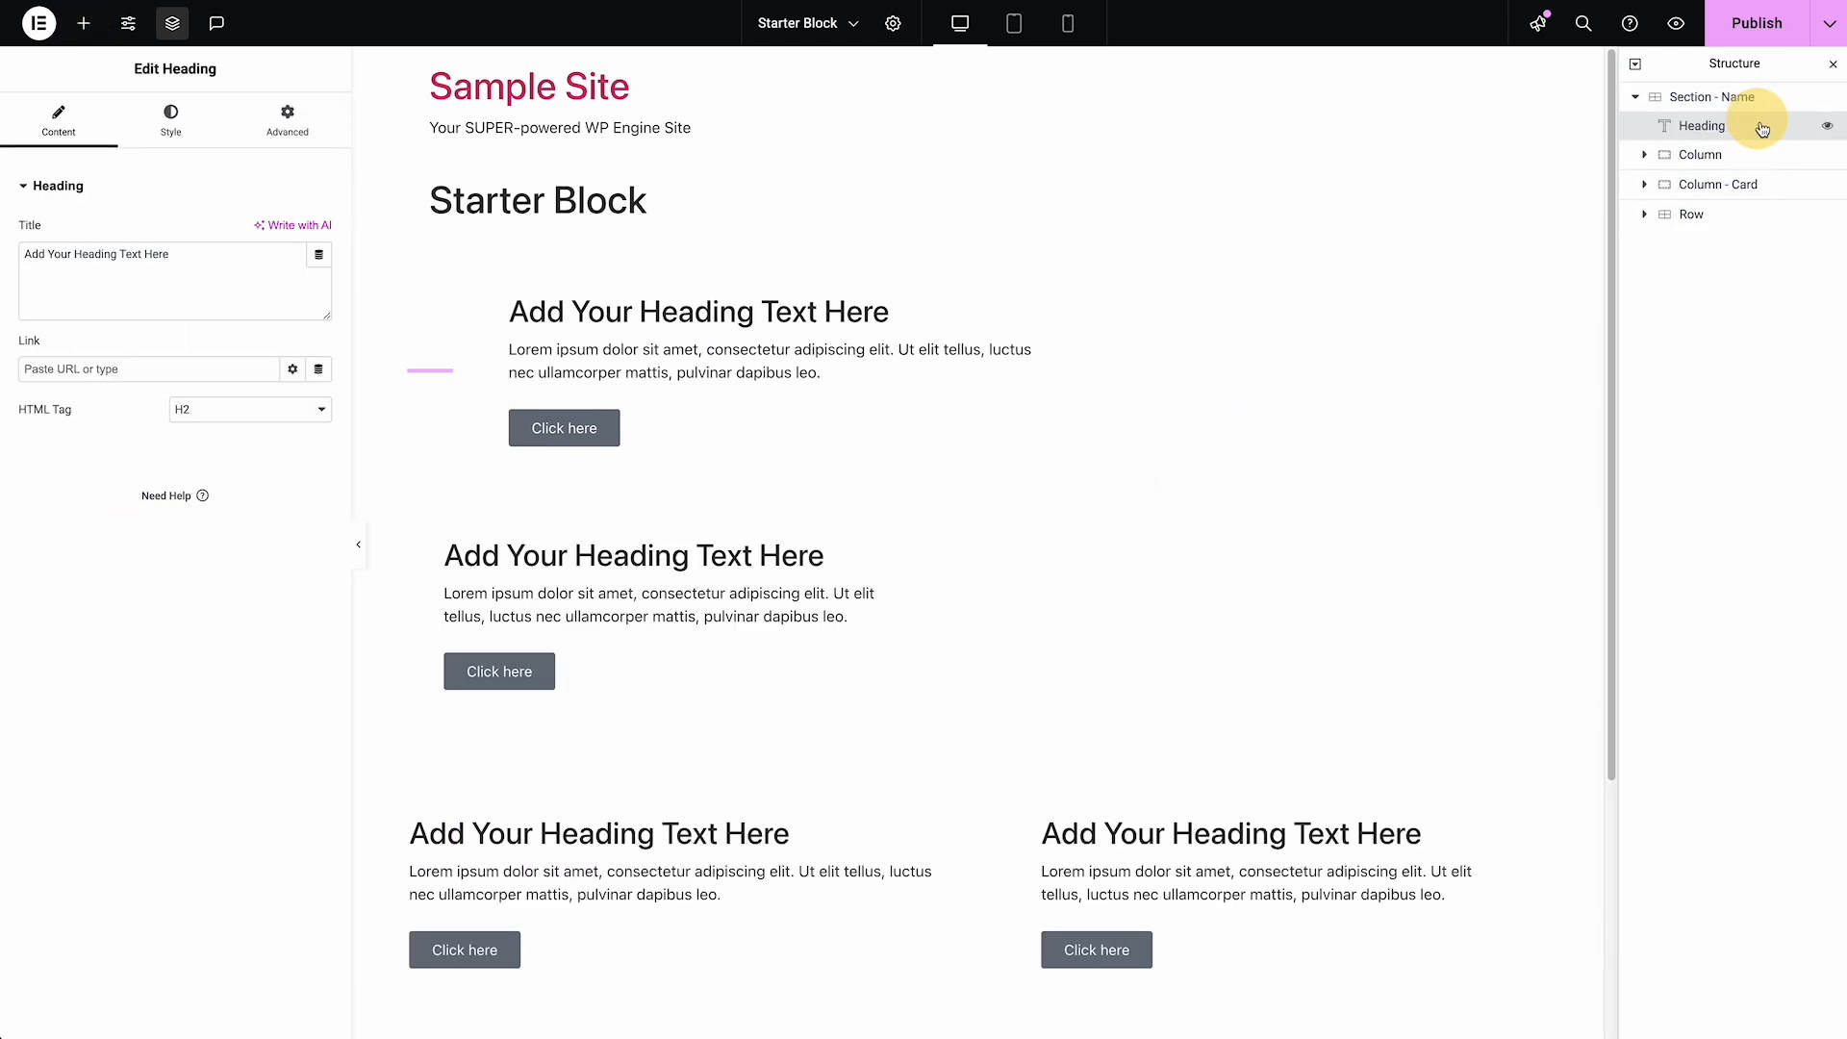
# Make the new Heading span 12 columns and center its text
pyautogui.click(287, 120)
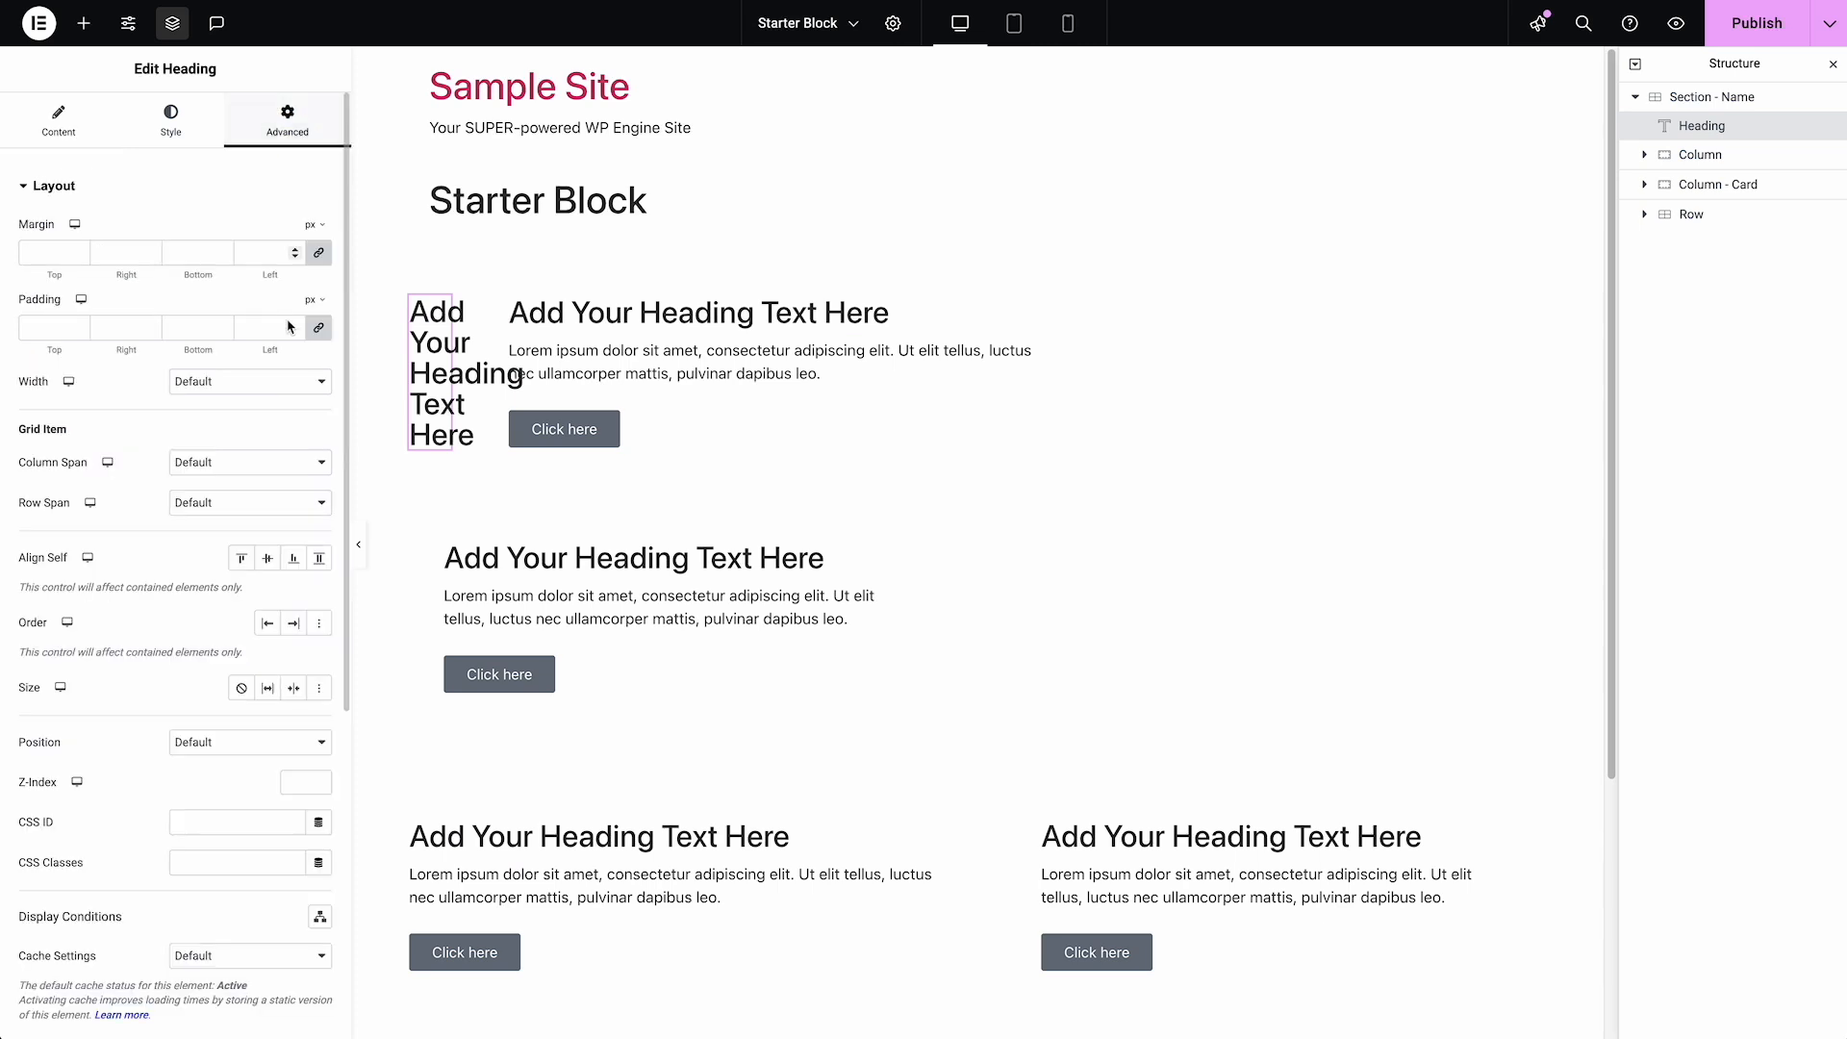
pyautogui.click(251, 461)
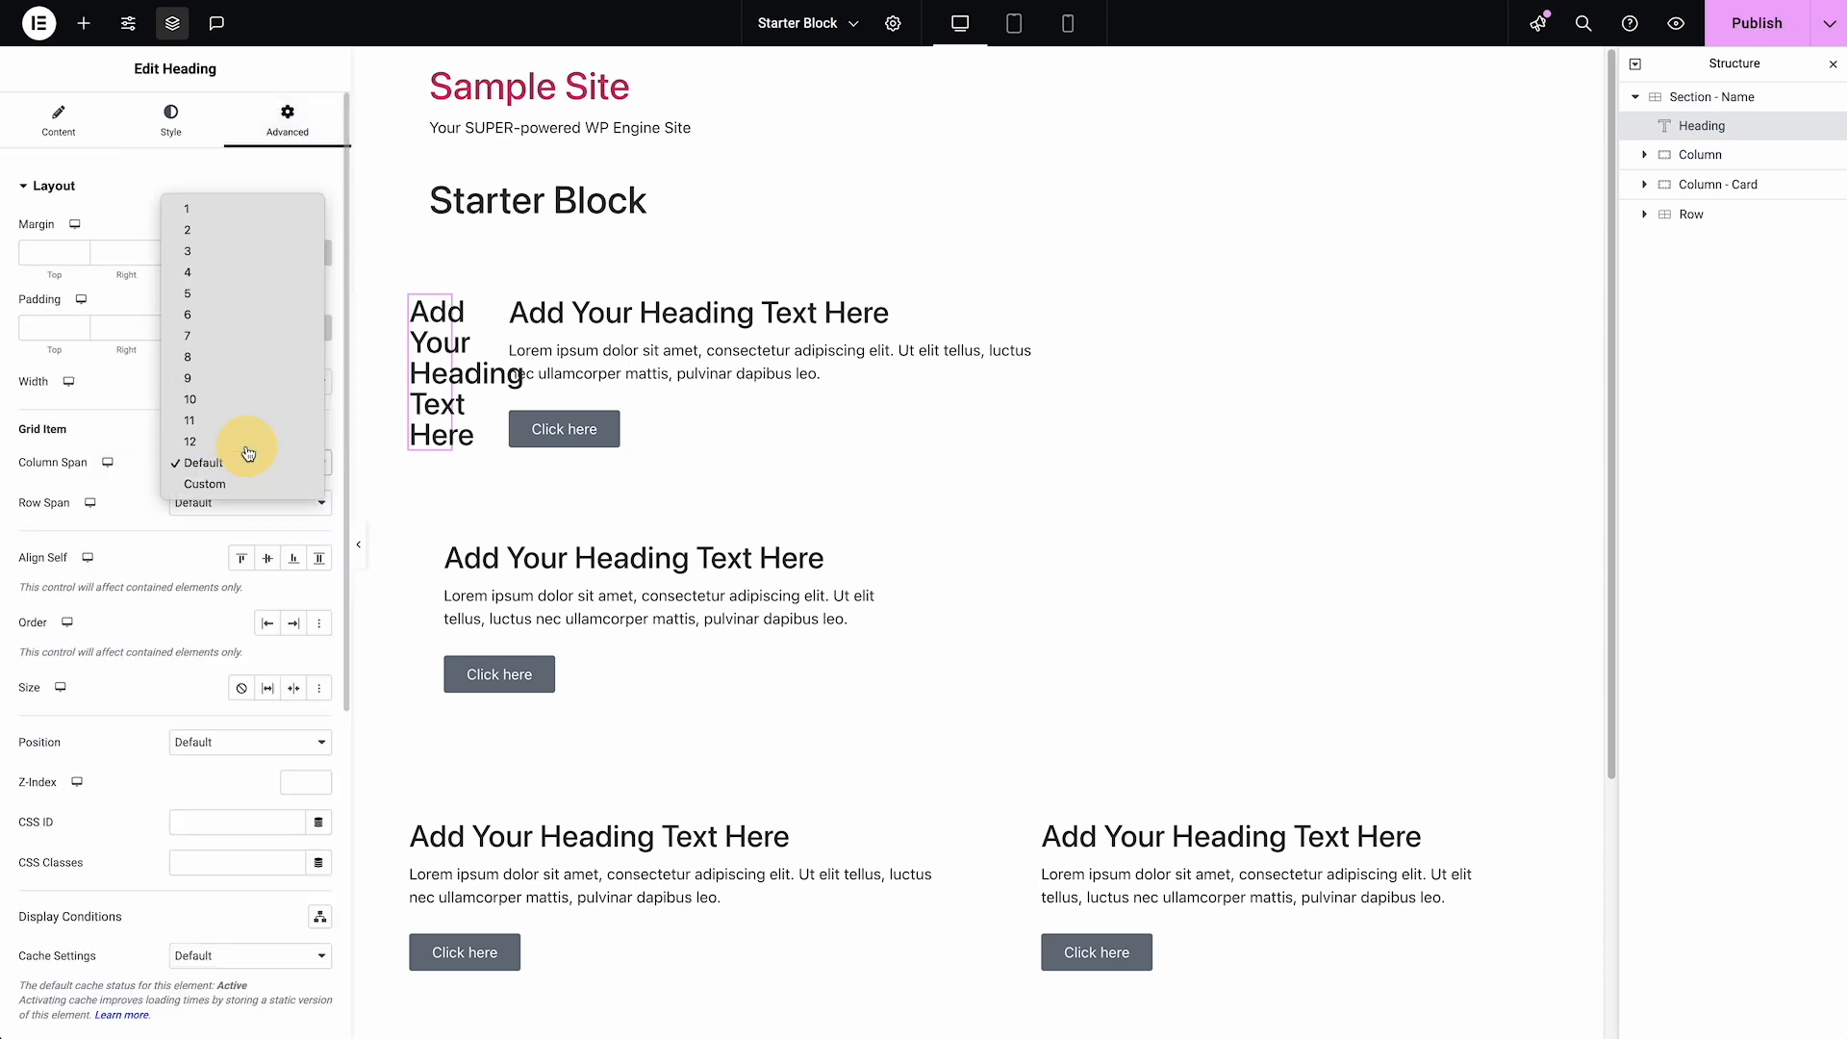
pyautogui.click(193, 442)
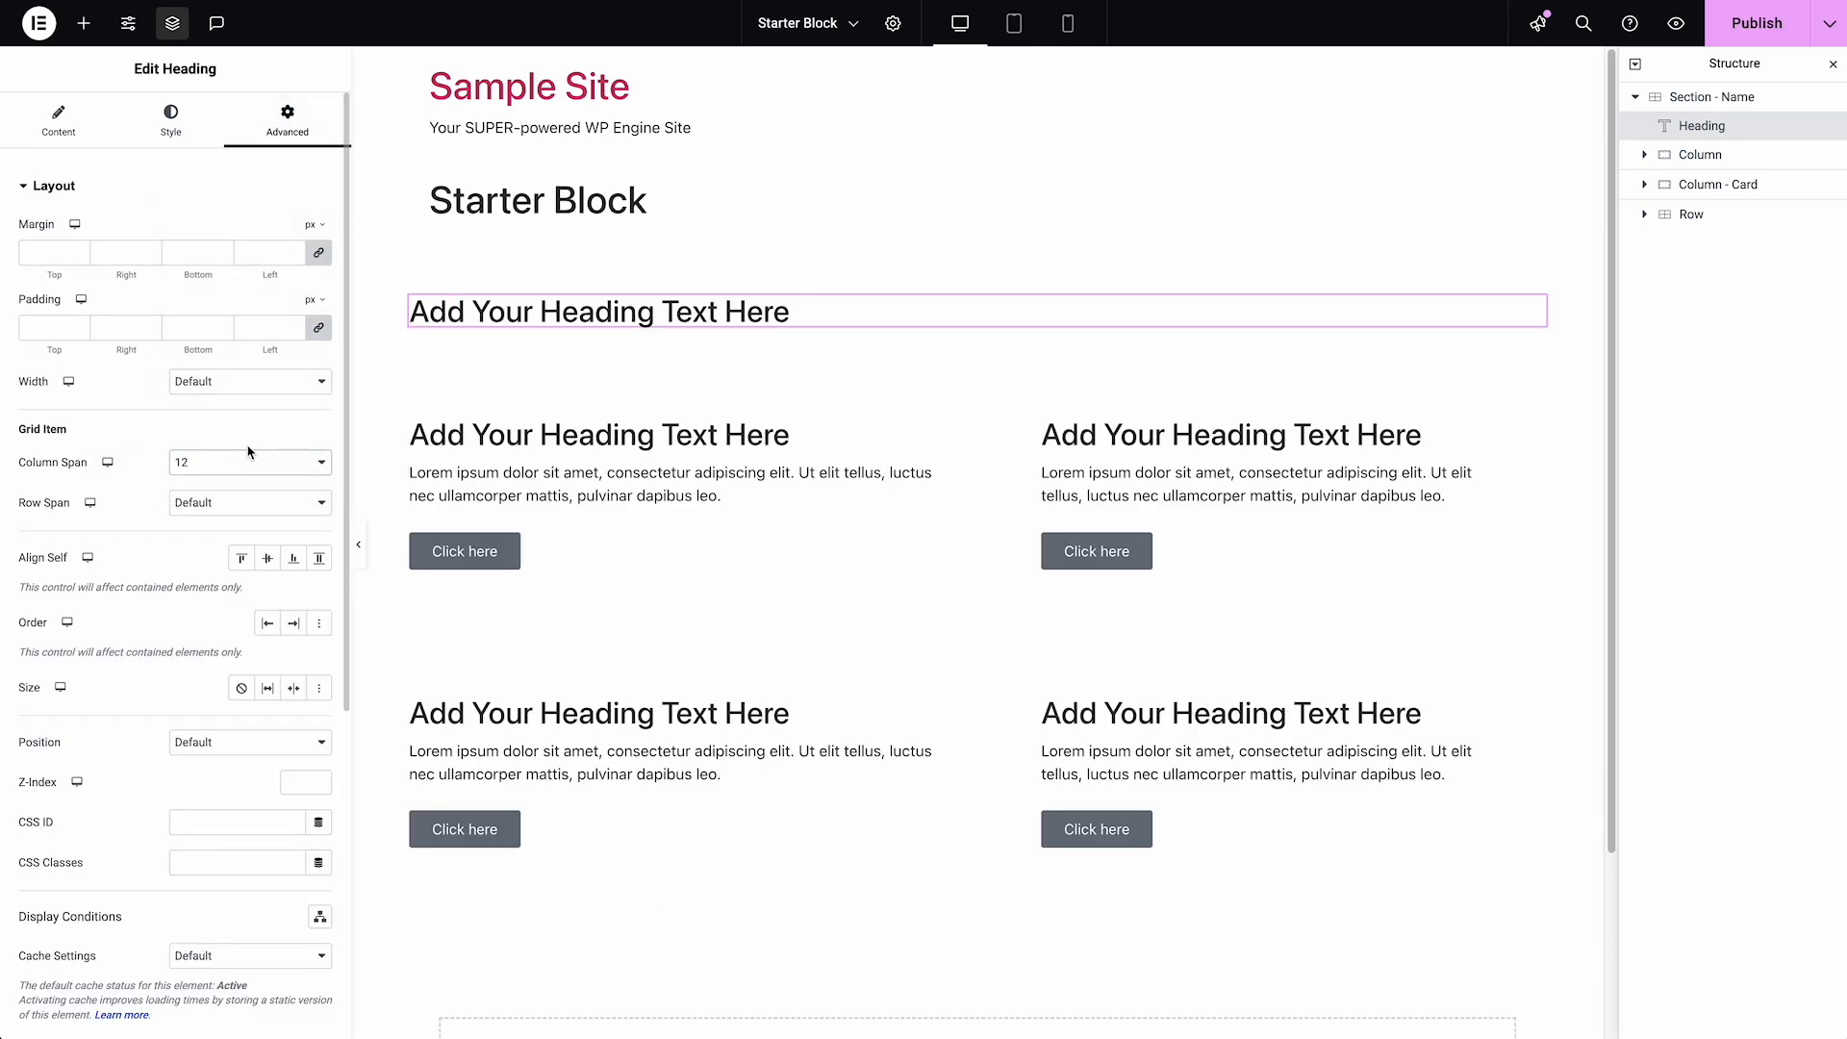
pyautogui.click(200, 141)
pyautogui.click(261, 244)
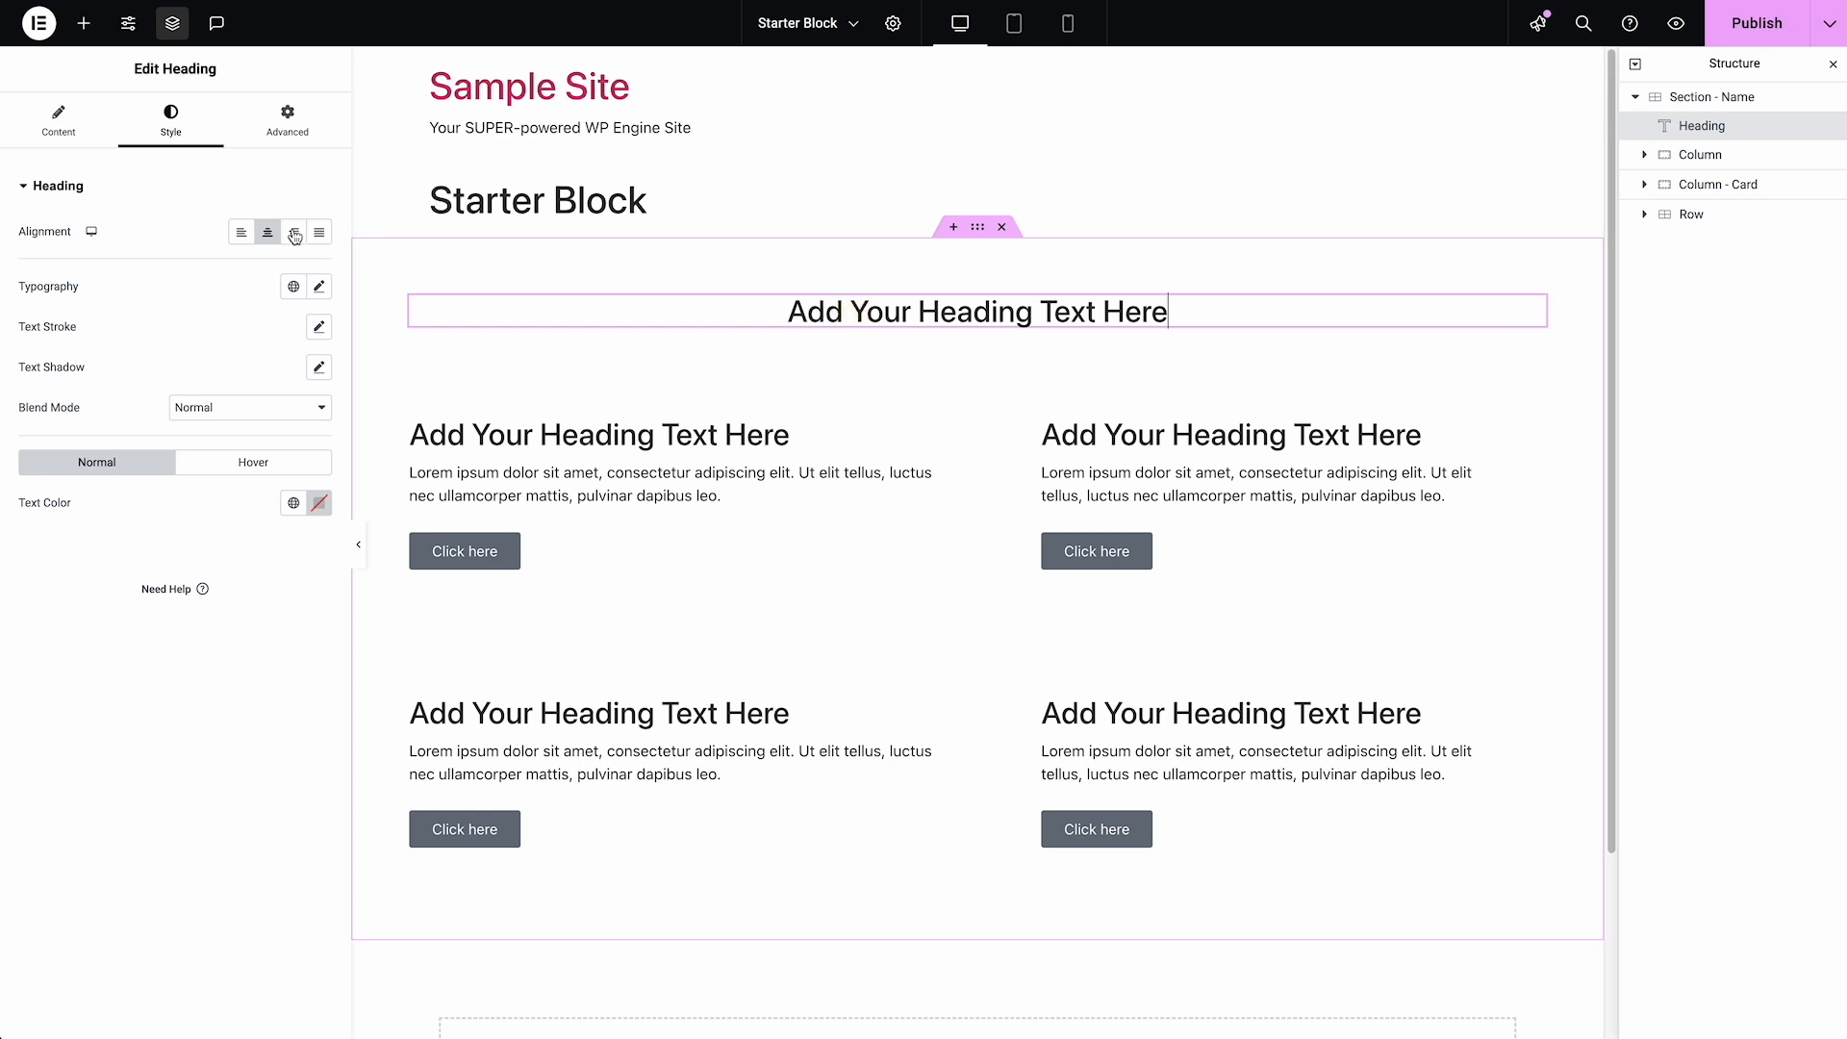
# Lengthen the Heading's title by repeating "Add Your Heading Text Here" three times
pyautogui.click(59, 123)
pyautogui.tripleClick(204, 272)
pyautogui.hotkey('ctrl', 'c')
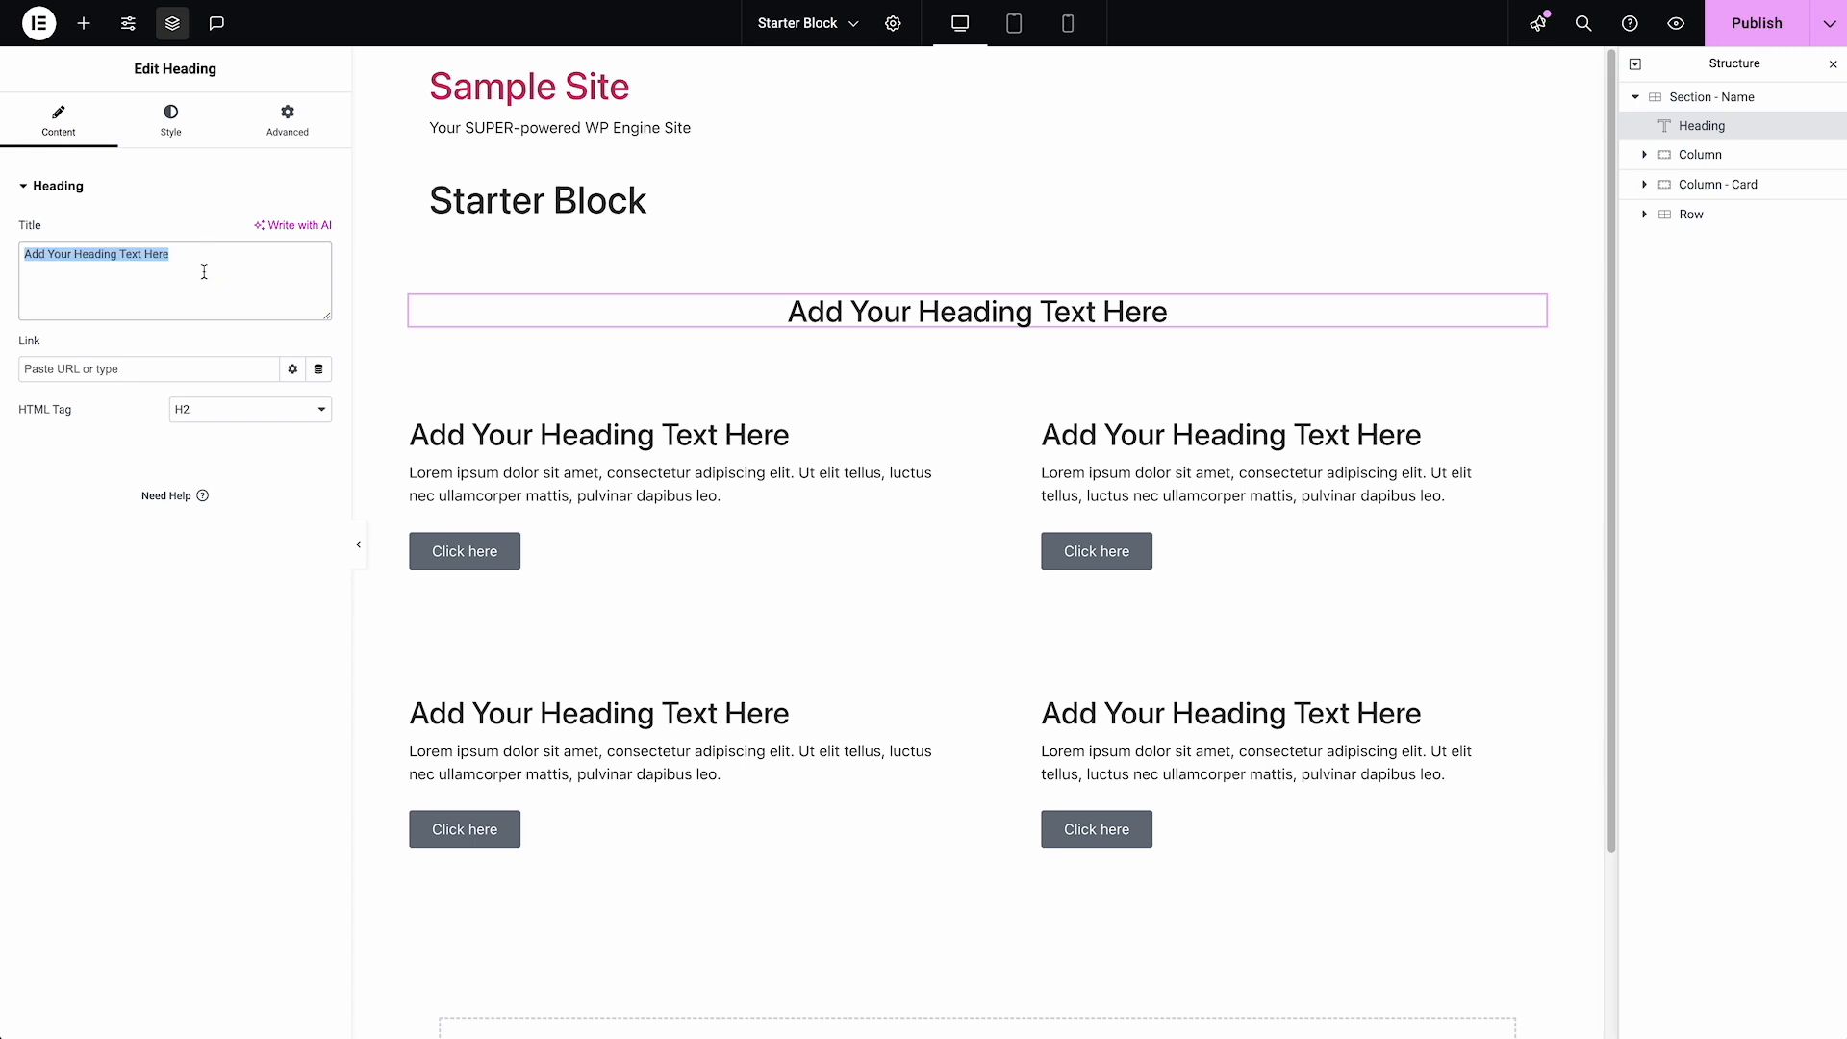
pyautogui.click(211, 252)
pyautogui.hotkey('ctrl', 'v')
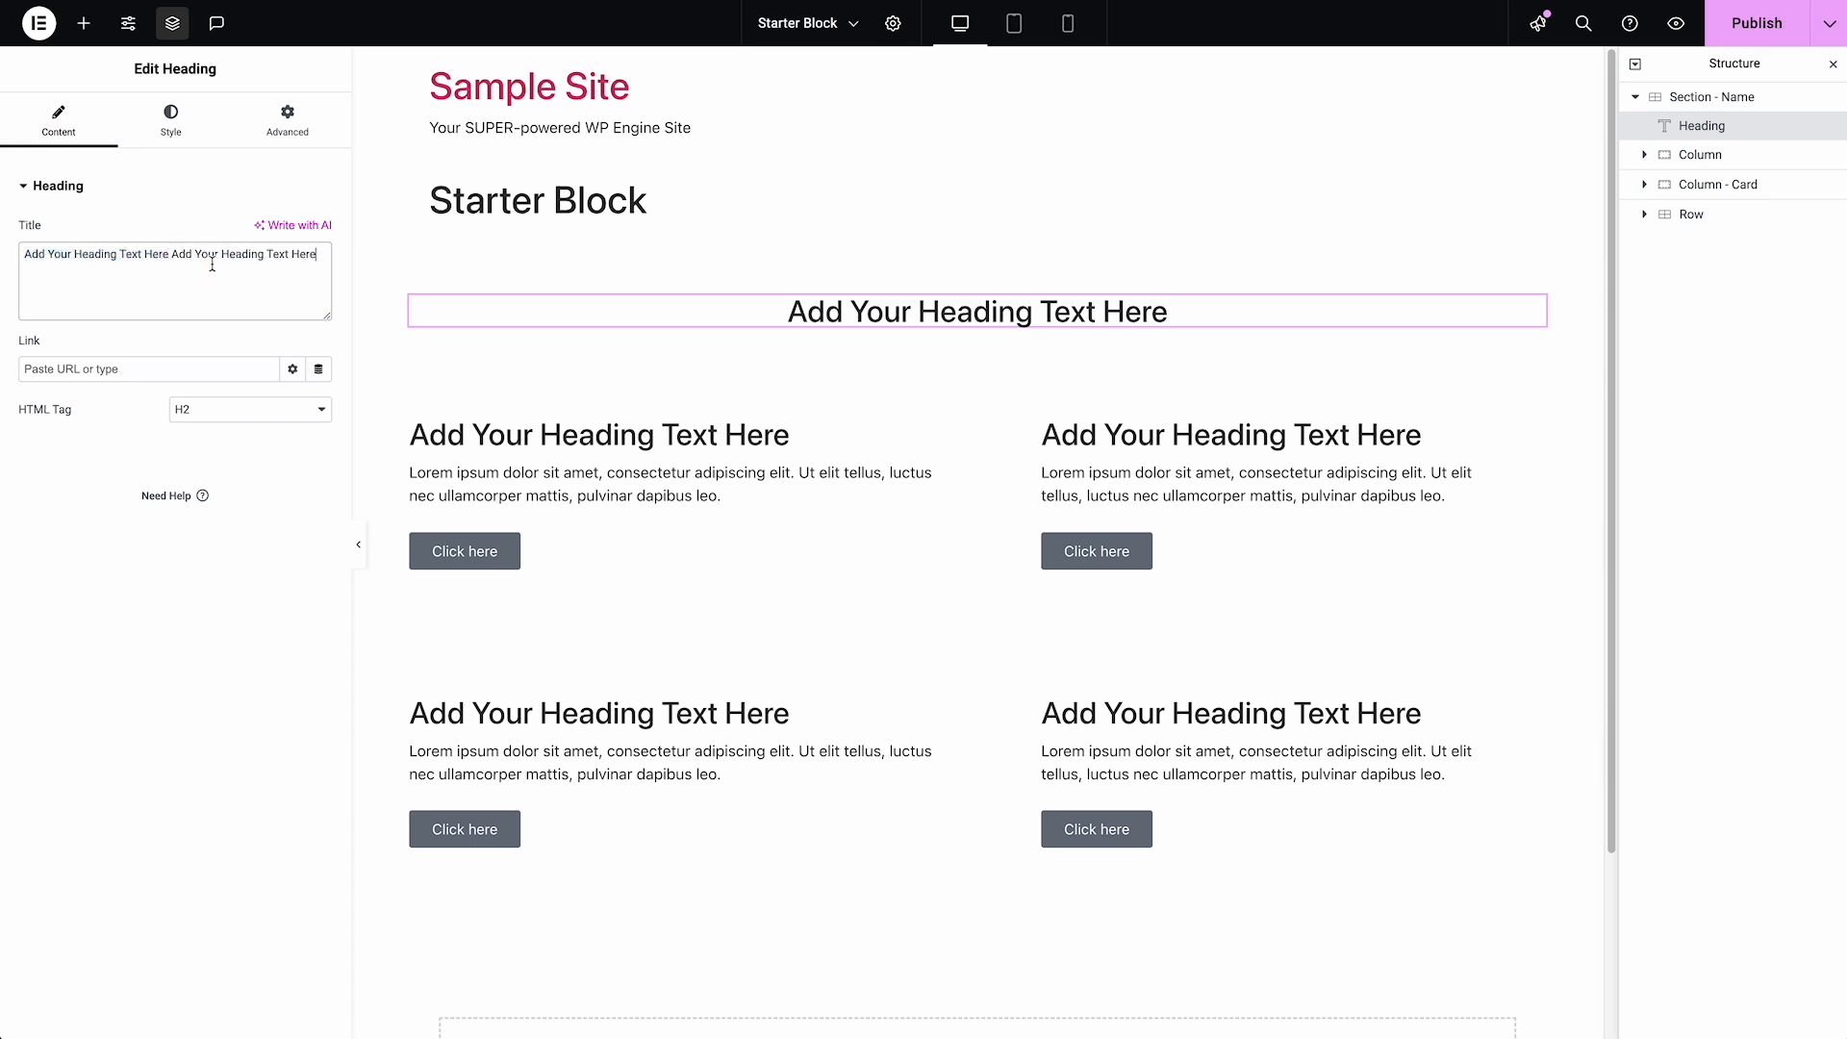
pyautogui.hotkey('ctrl', 'v')
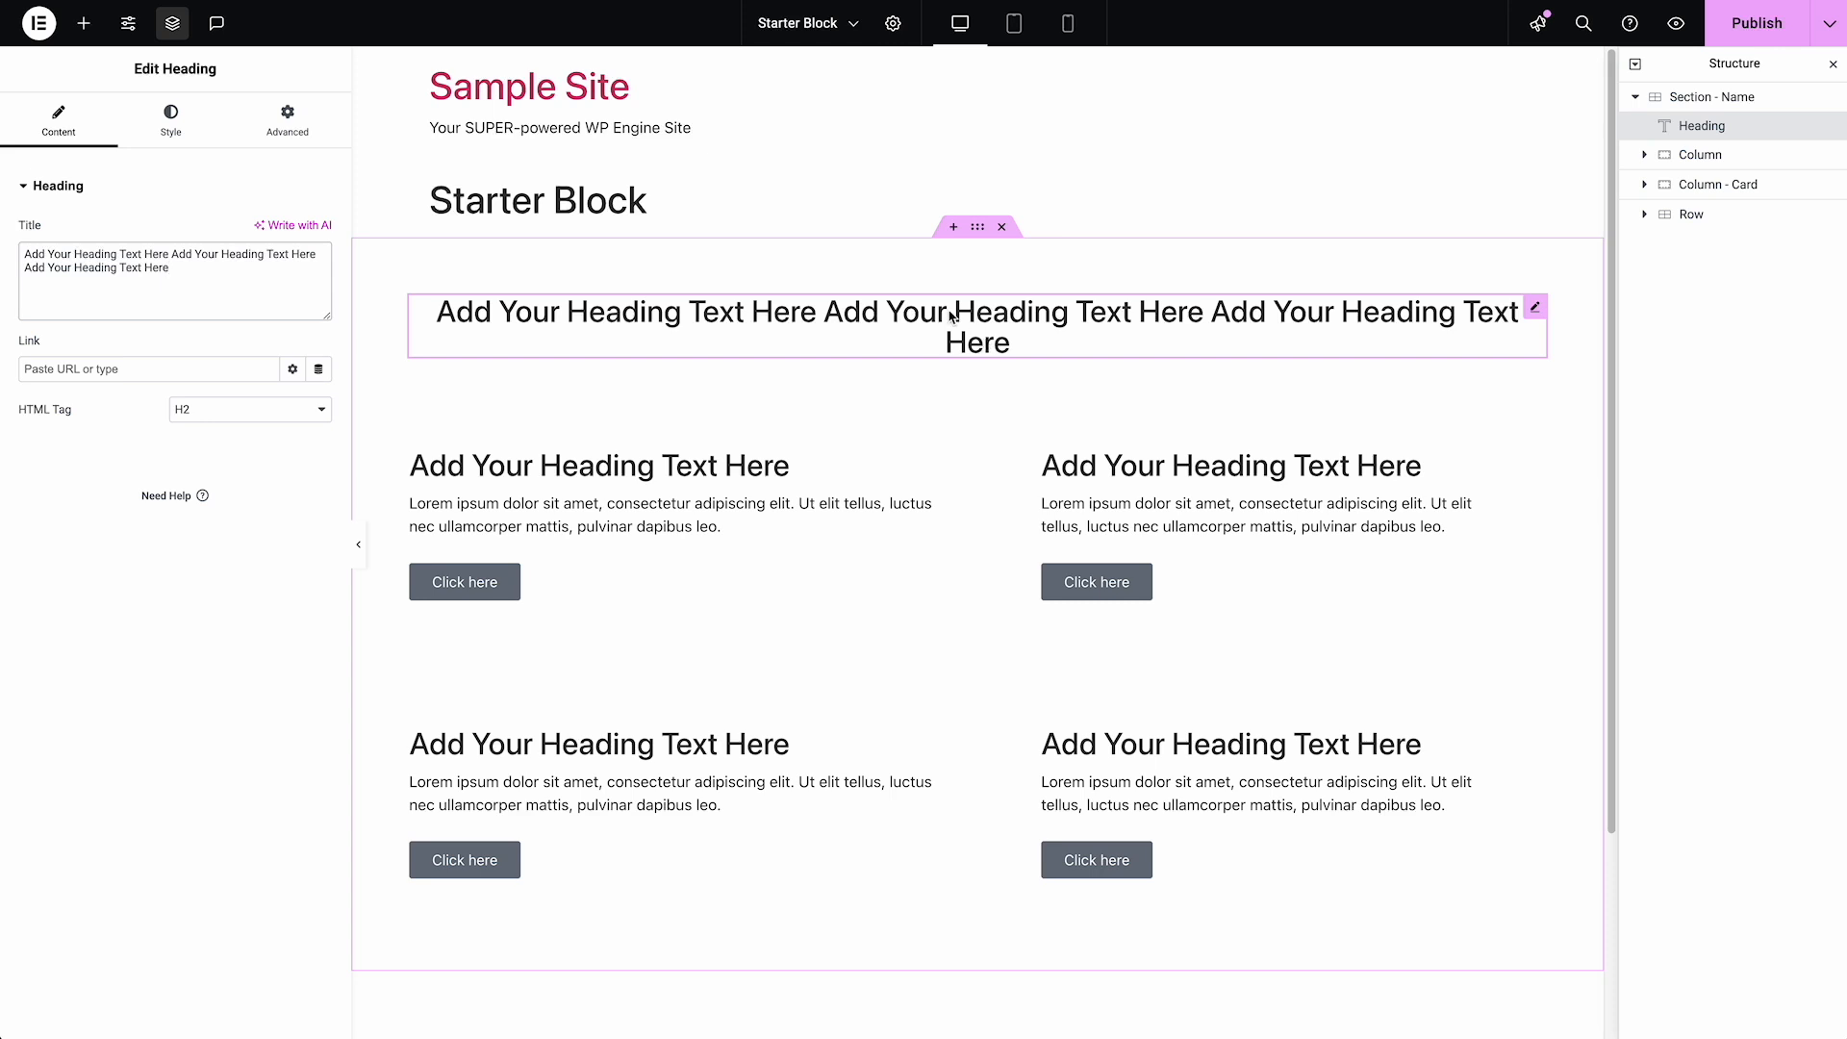
# Try a column span of 6 on the lengthened Heading
pyautogui.click(302, 132)
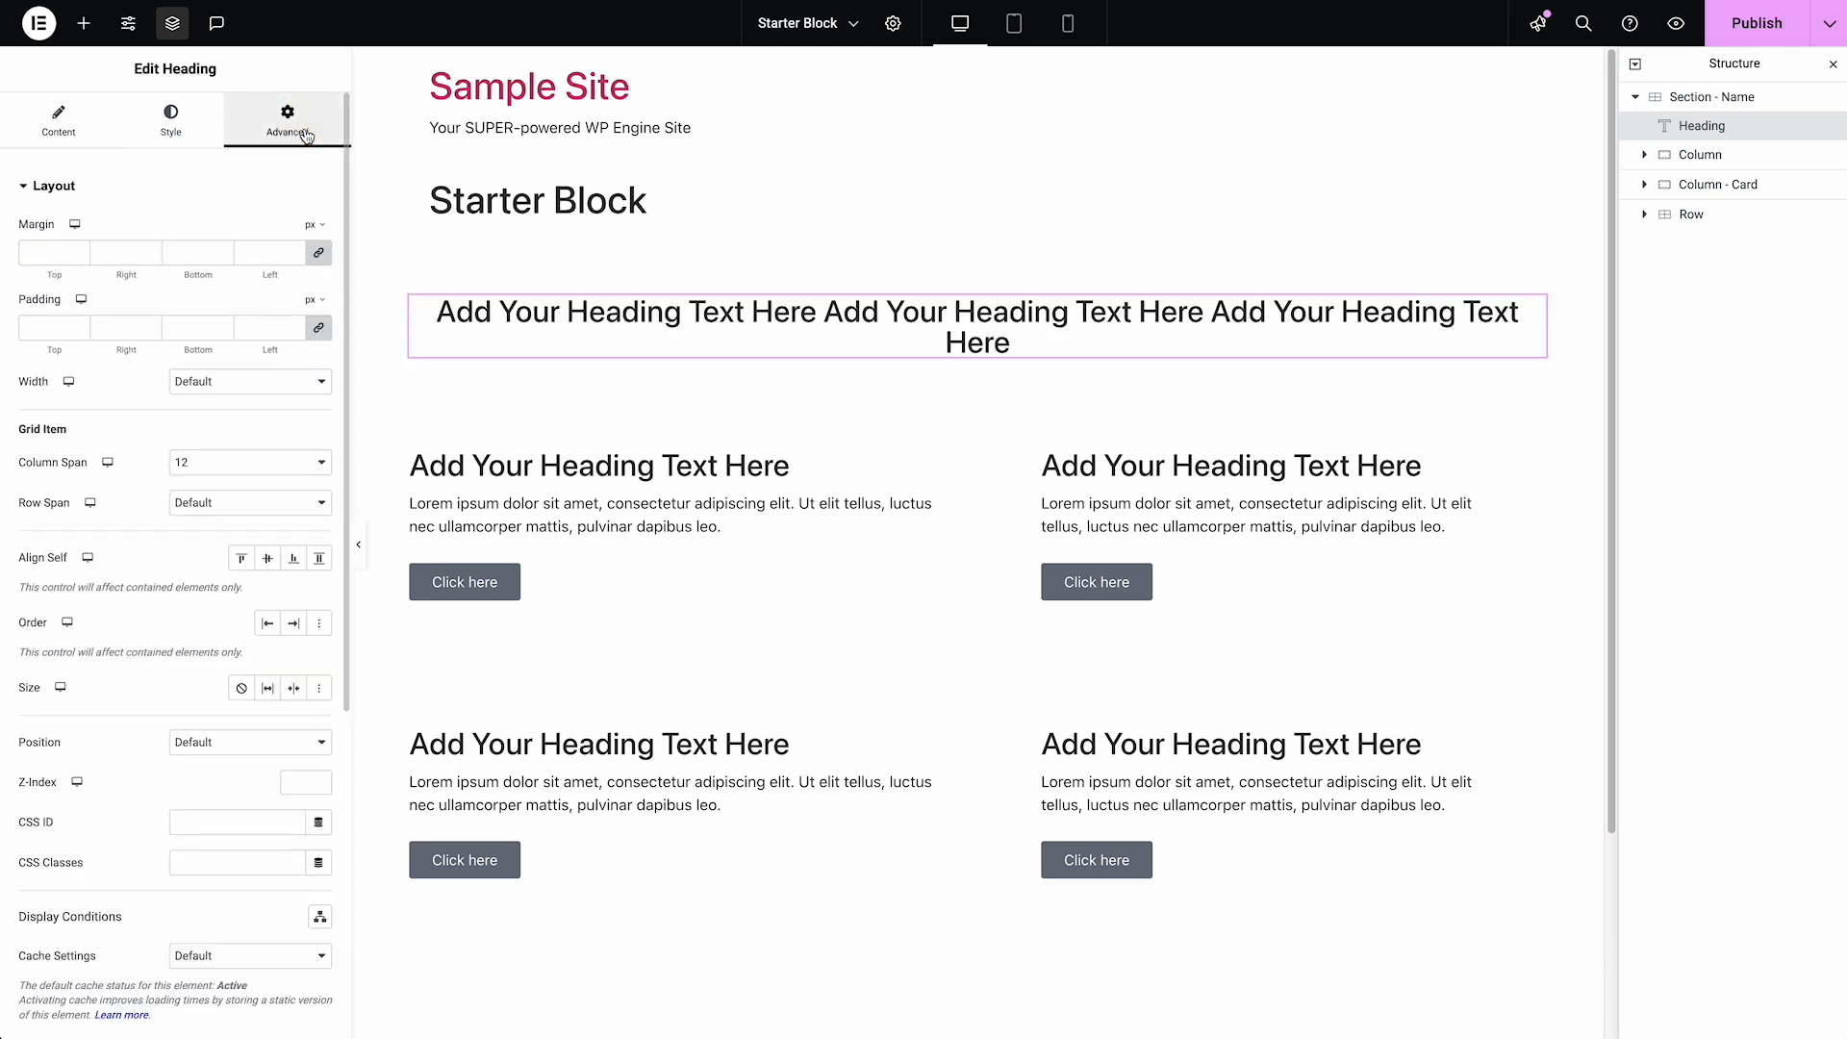
pyautogui.click(254, 463)
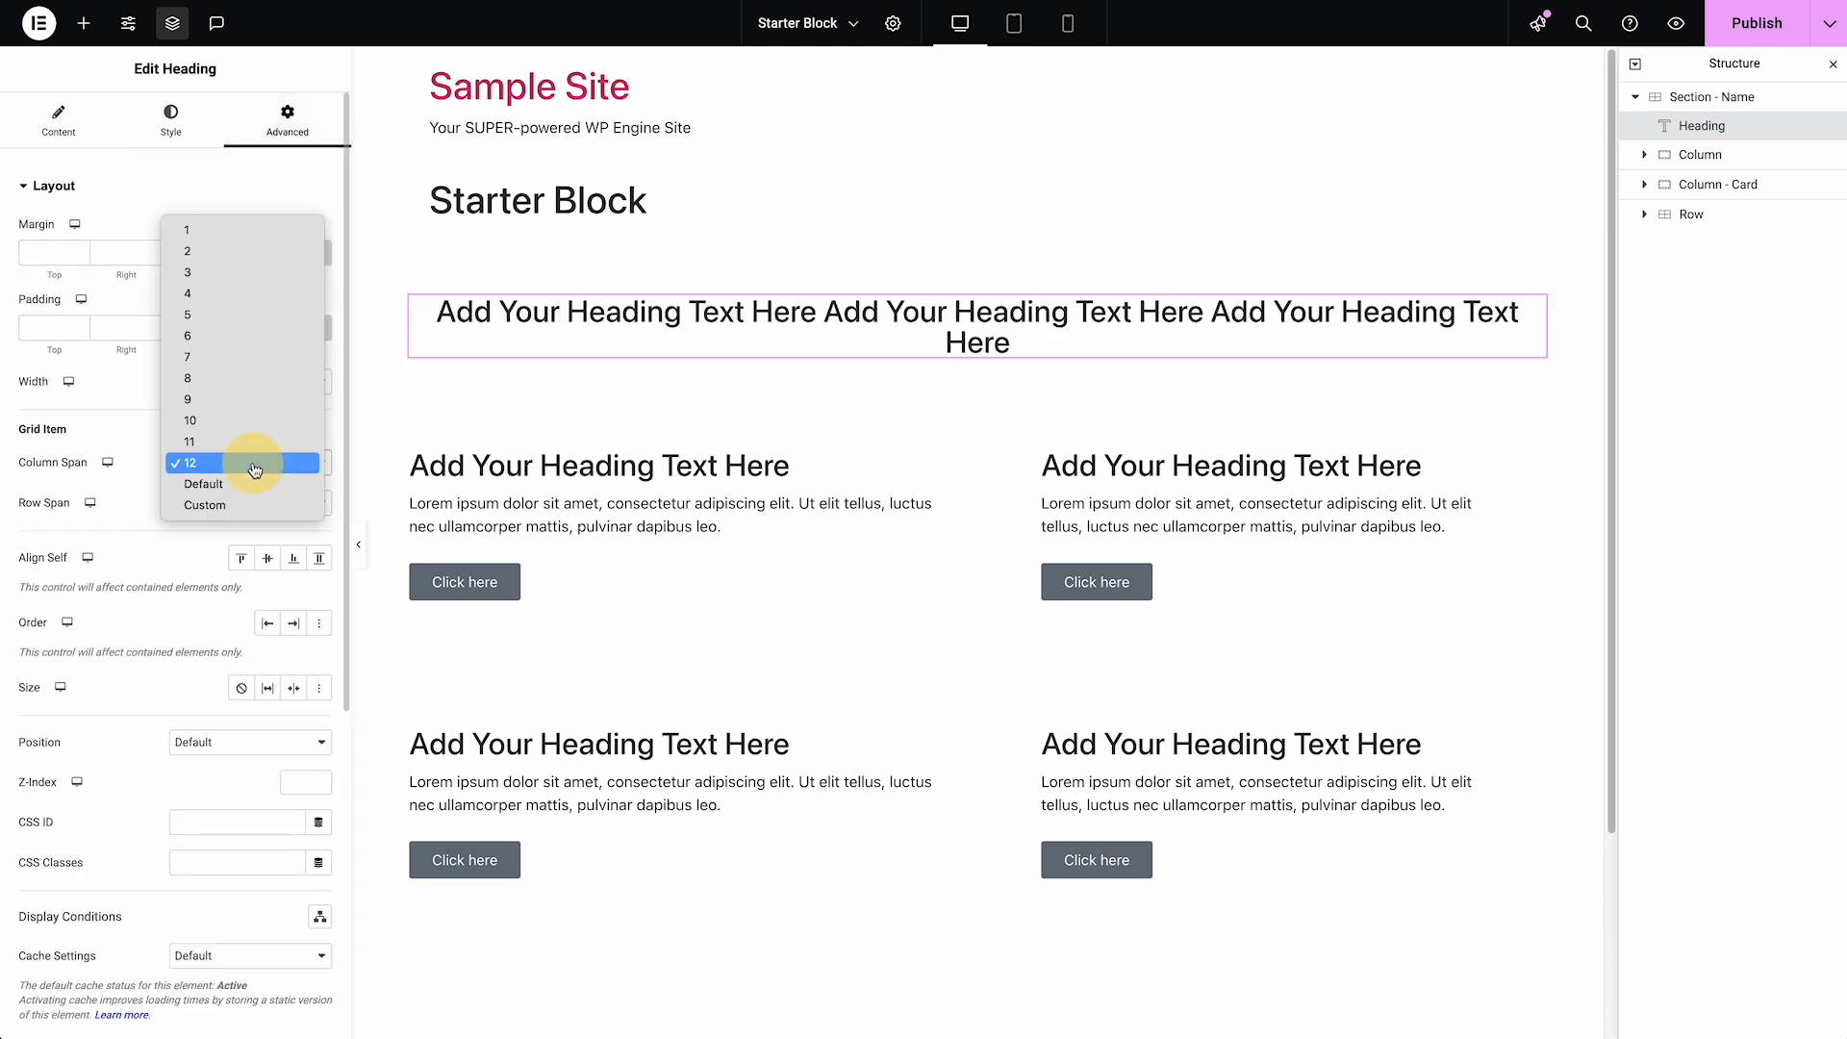
pyautogui.click(252, 346)
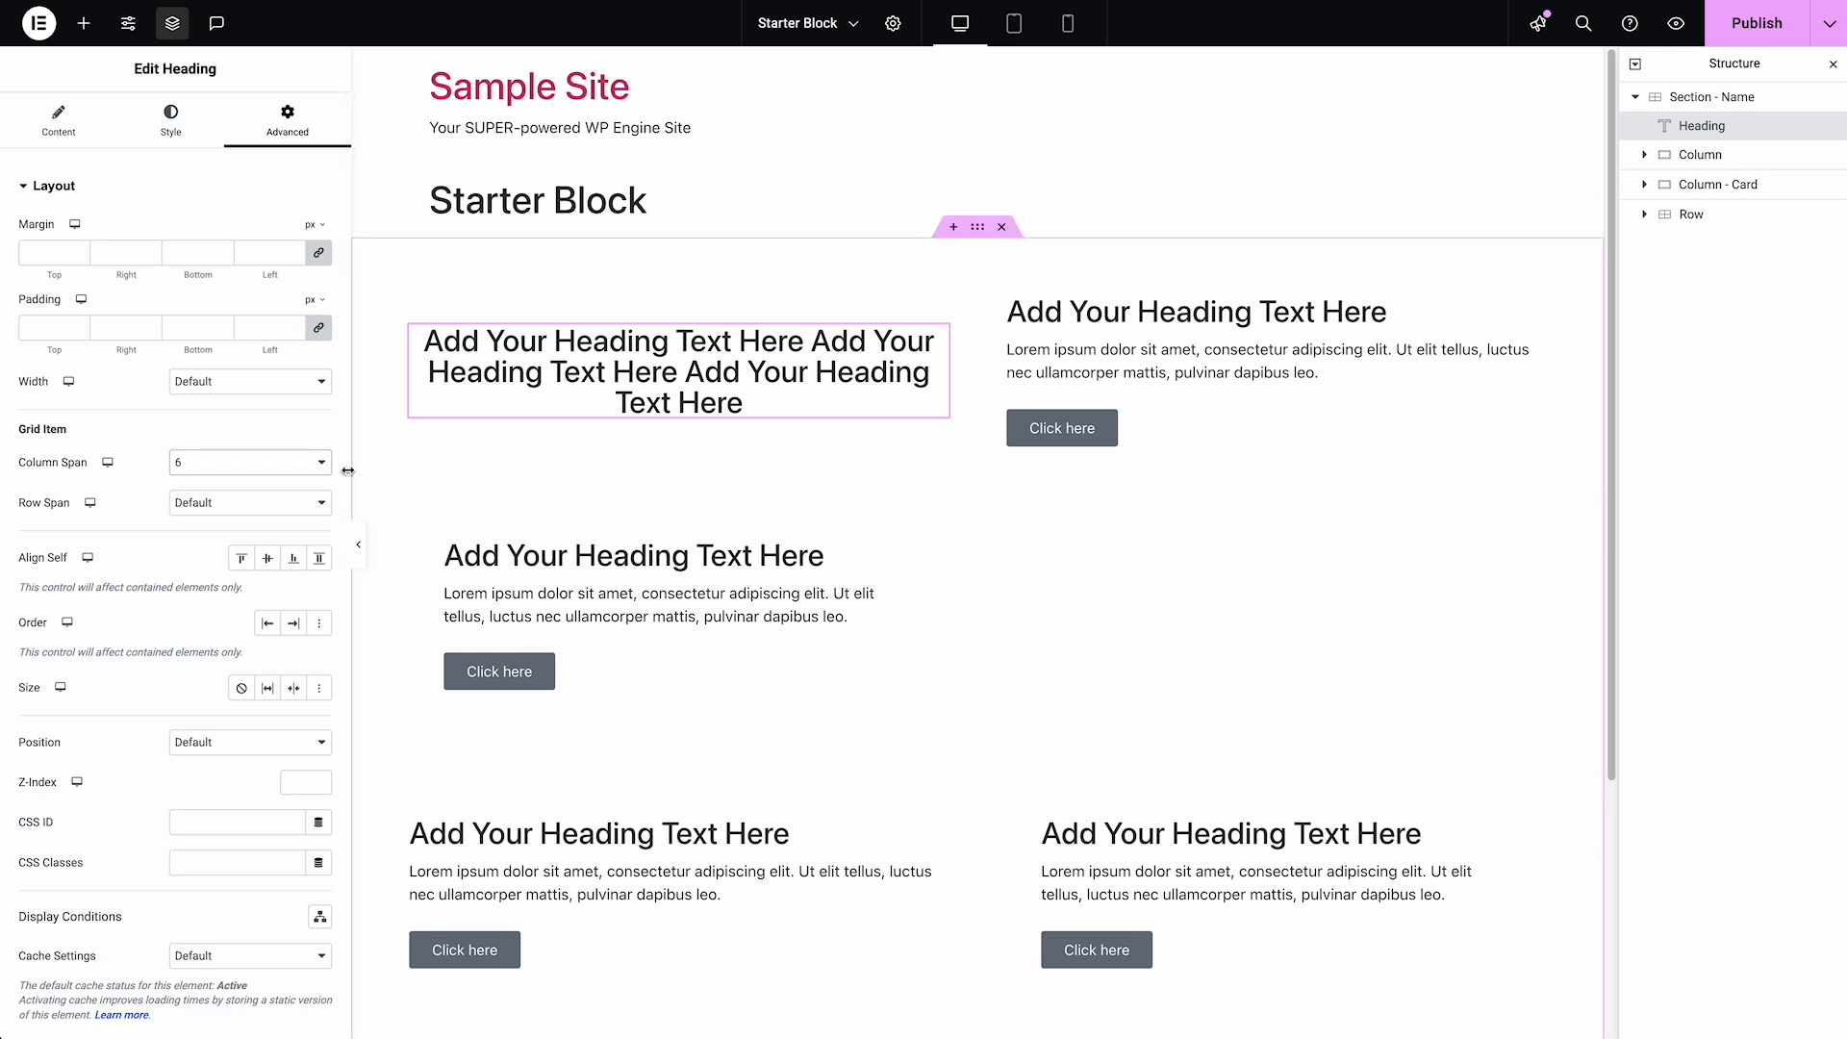
# Switch the Heading's column span to Custom with a value of 3/9
pyautogui.click(179, 467)
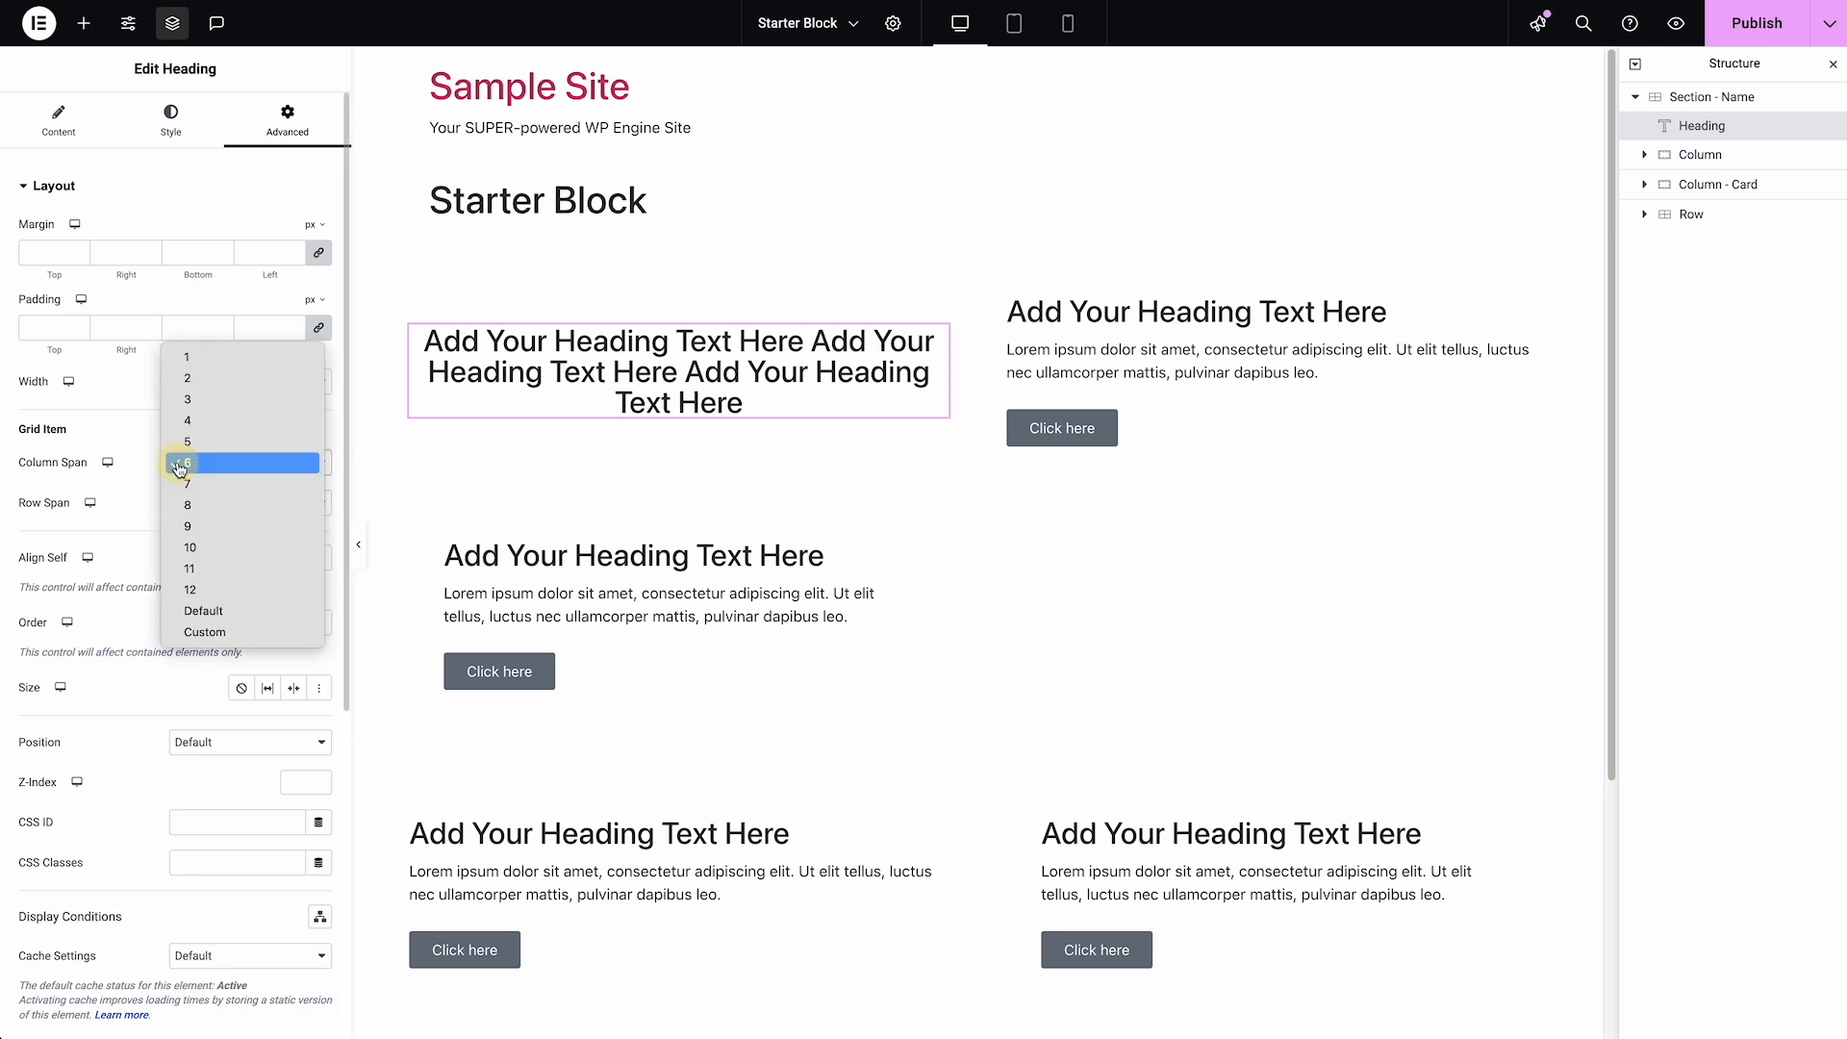
pyautogui.click(205, 633)
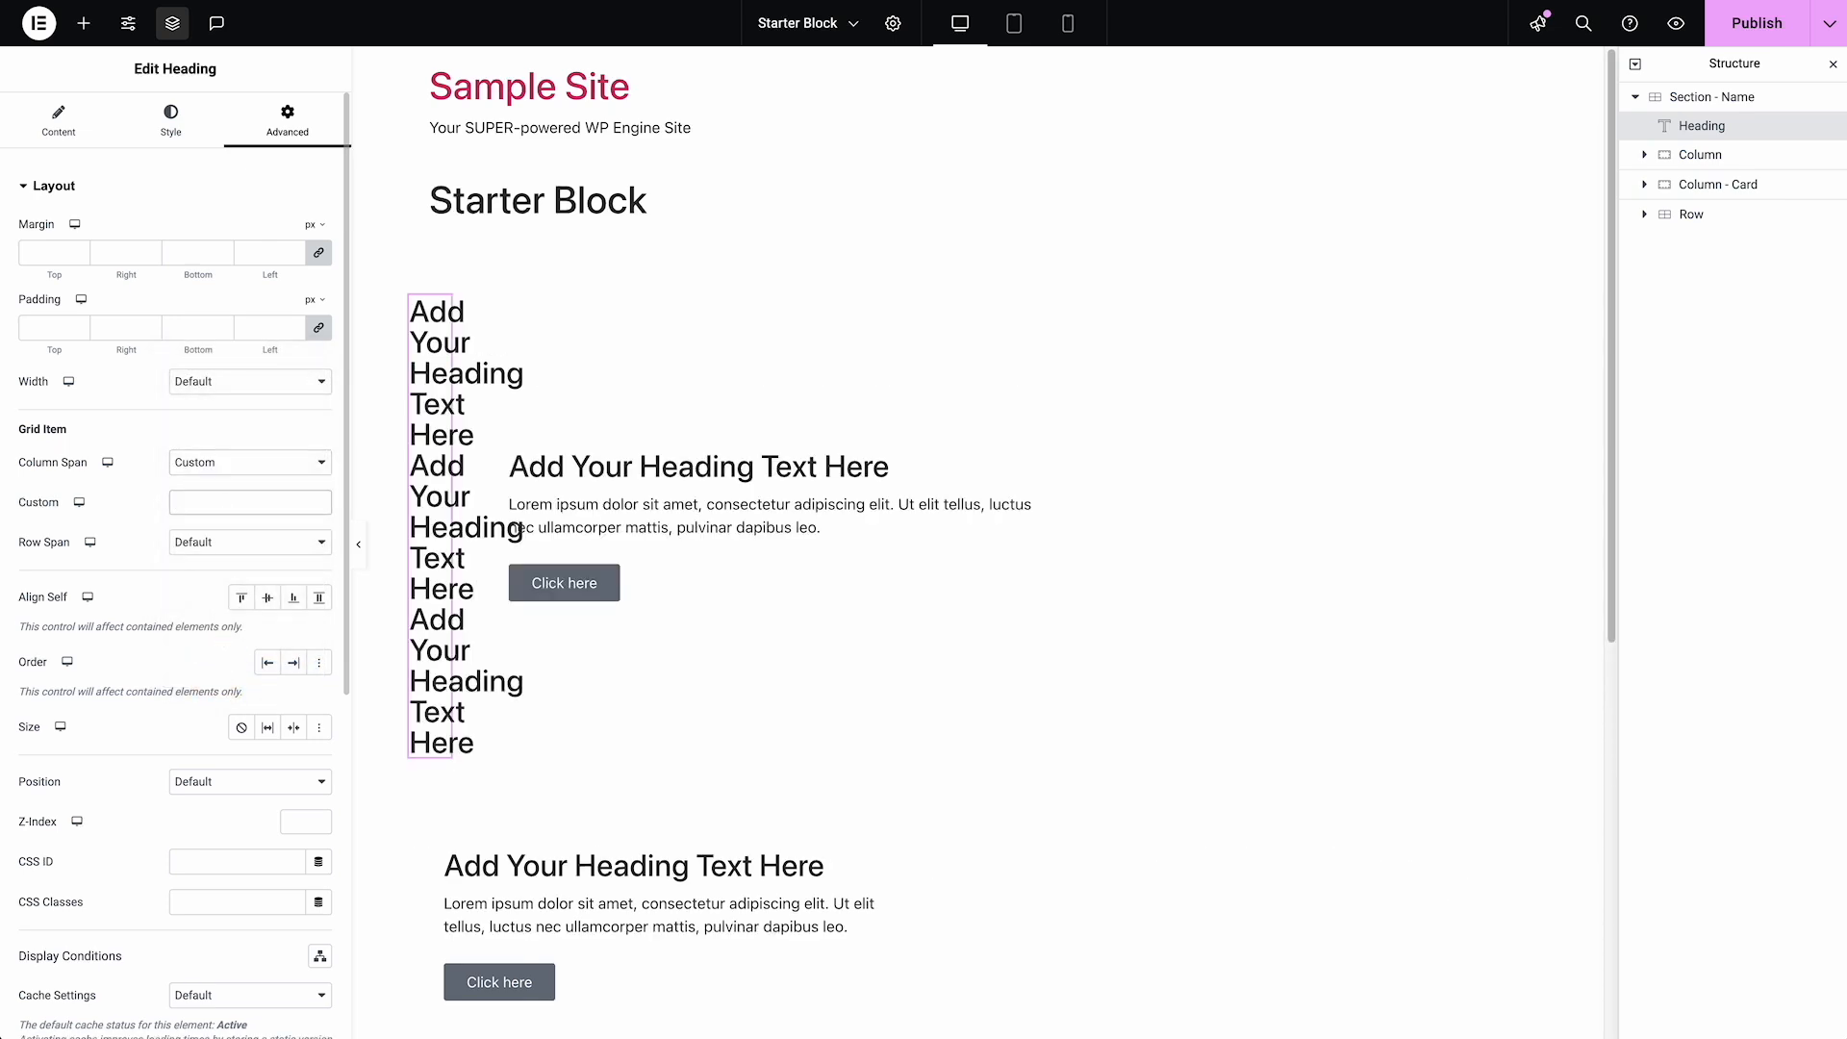
pyautogui.write('3/6')
pyautogui.press('BackSpace')
pyautogui.write('9')
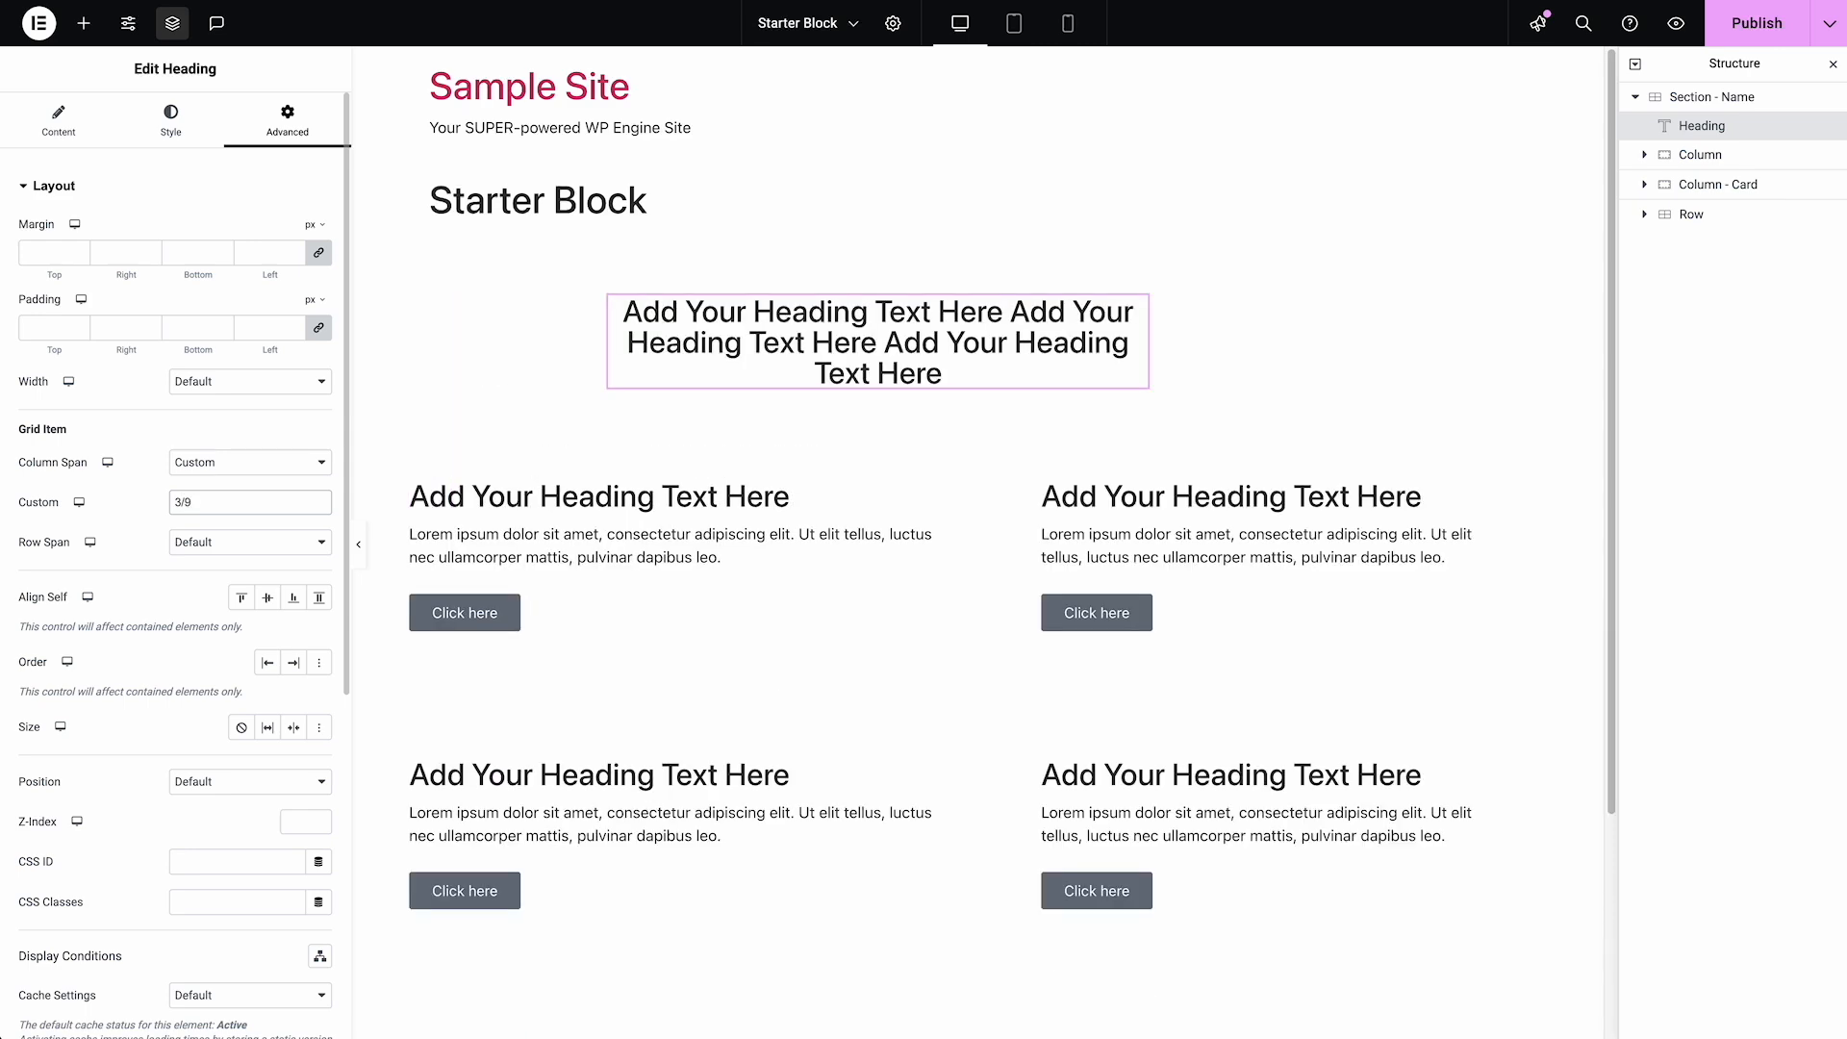
# Change the Heading's custom column span to 4/9
pyautogui.press('BackSpace')
pyautogui.press('BackSpace')
pyautogui.press('BackSpace')
pyautogui.write('4/9')
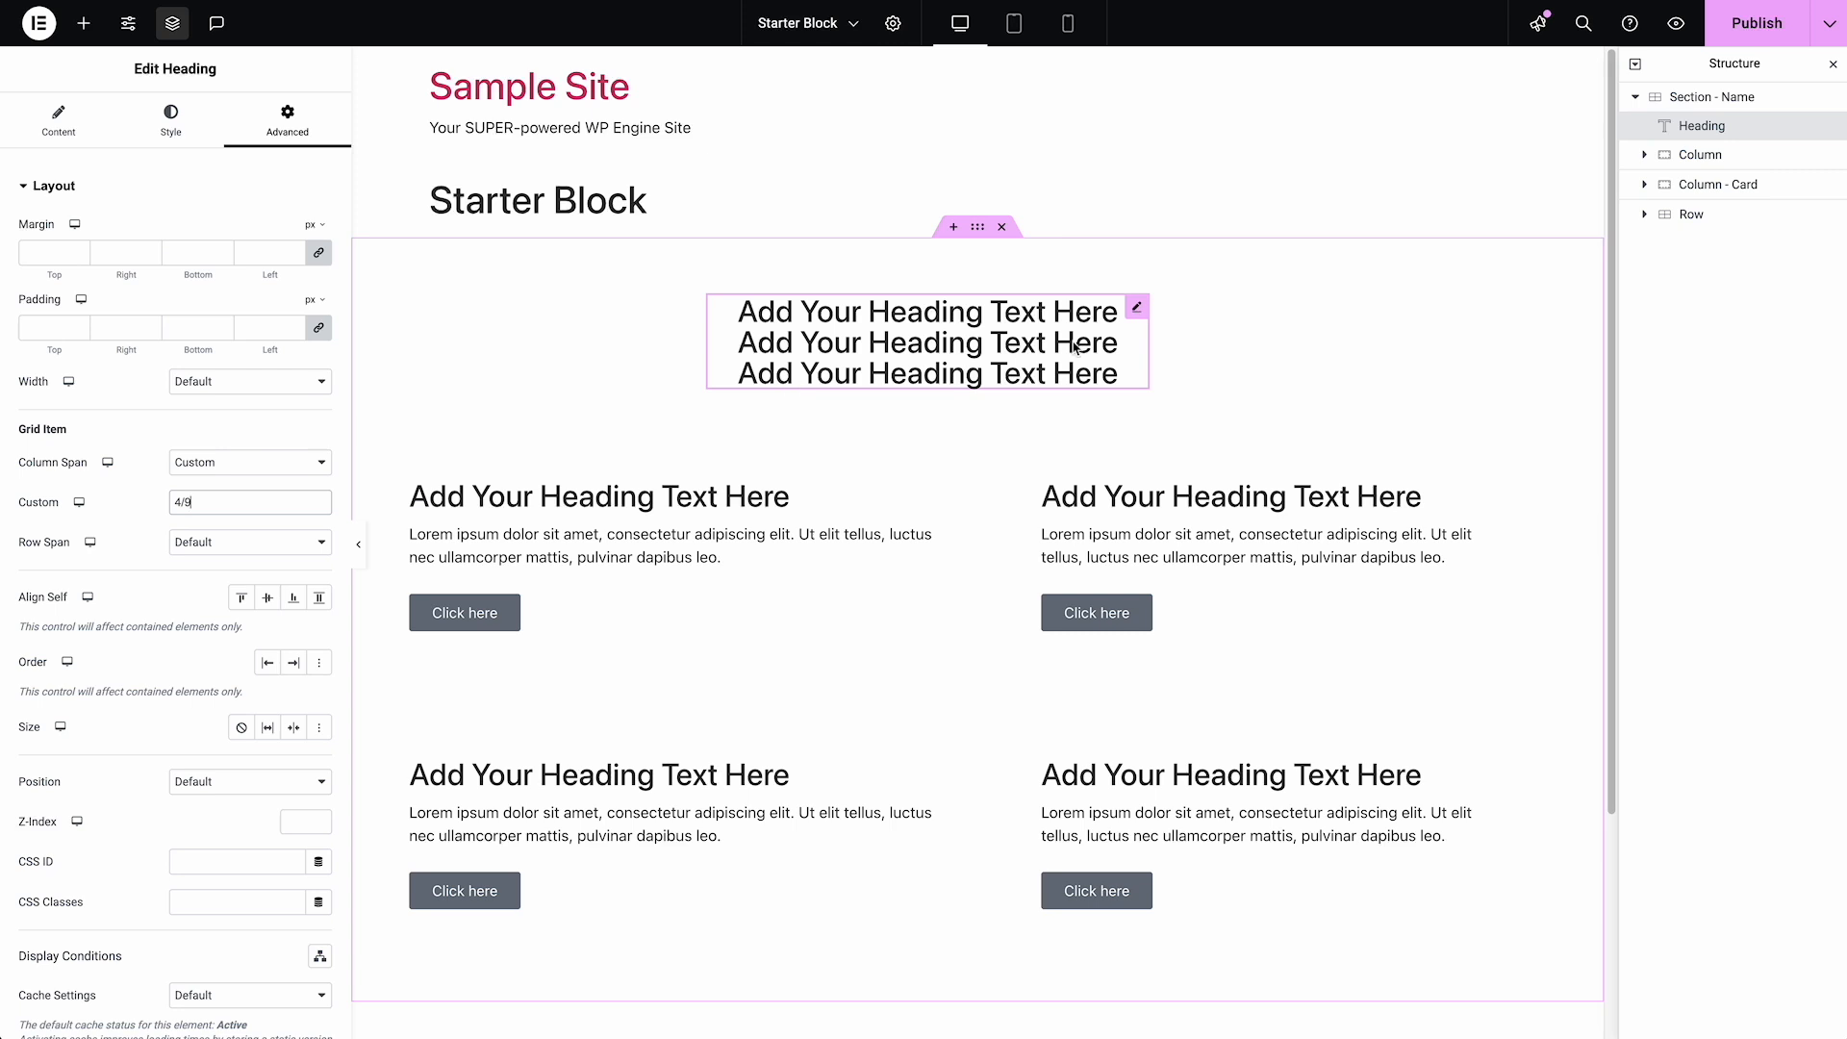
pyautogui.click(1137, 308)
# Duplicate the plain Column in "Section - Name"
pyautogui.click(1702, 156)
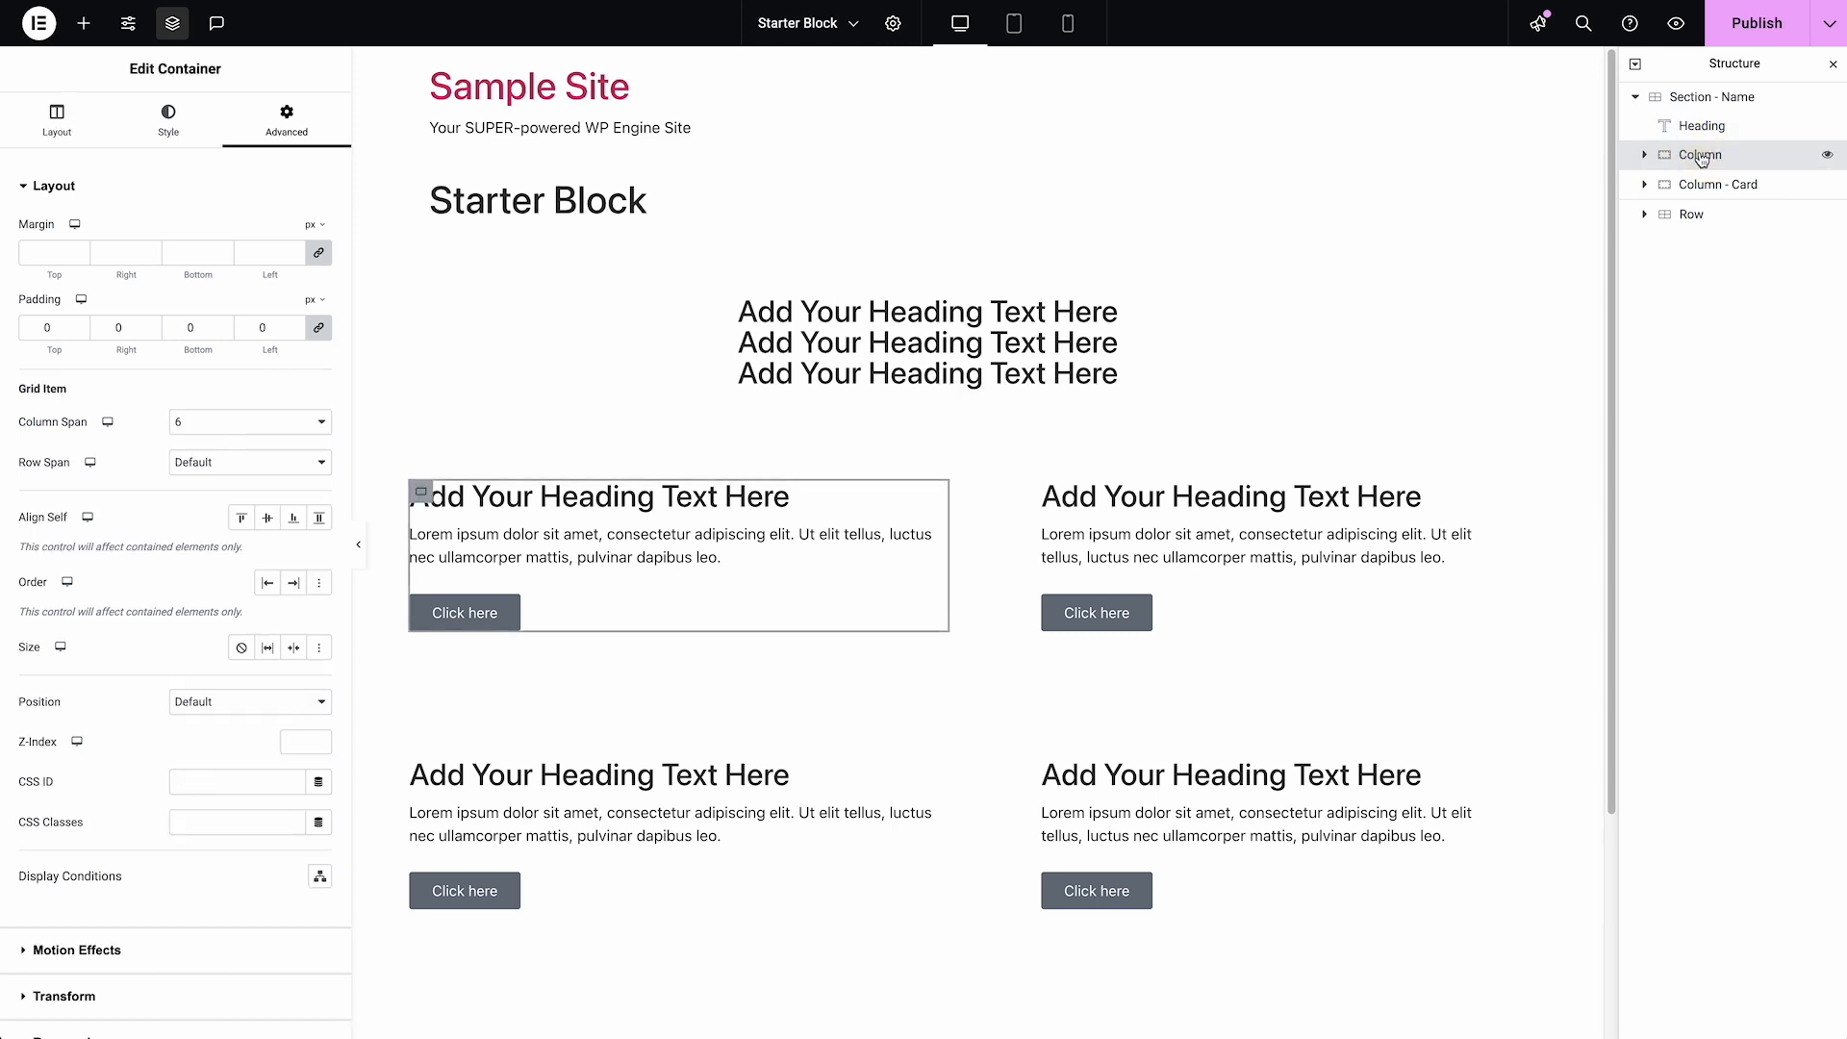
pyautogui.rightClick(1701, 157)
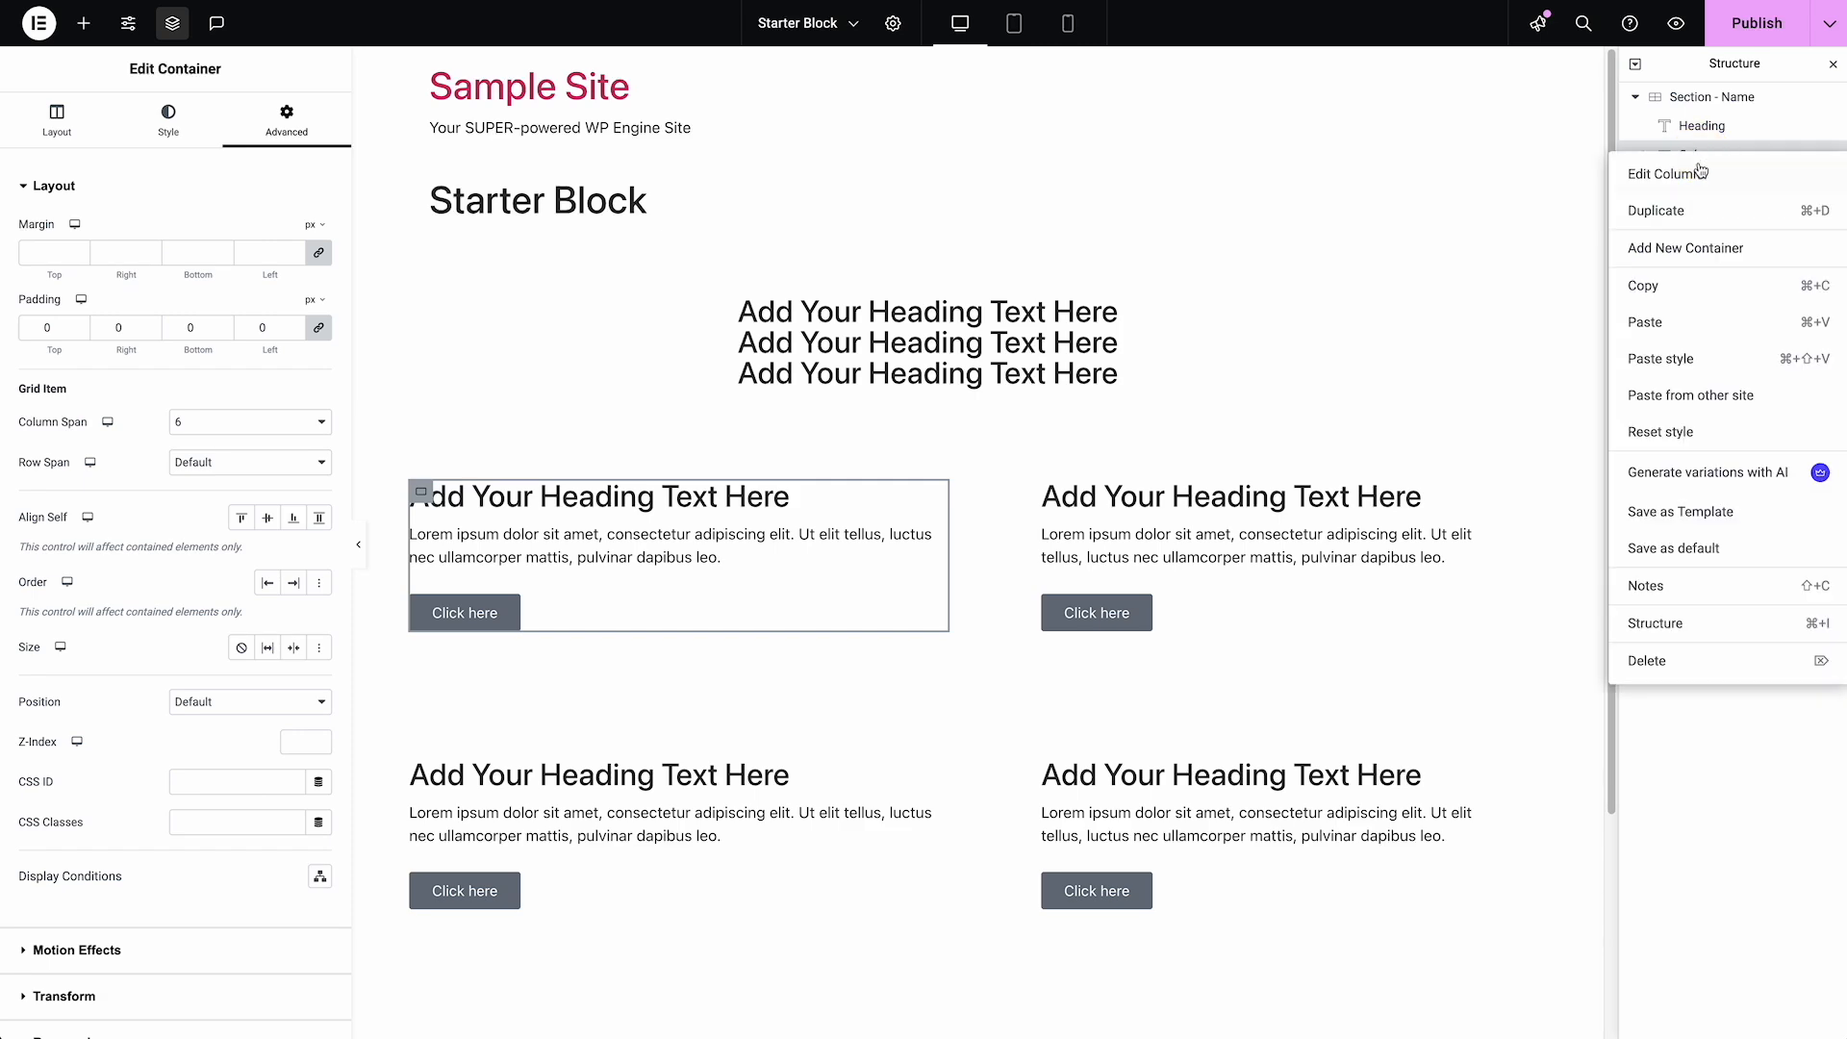
pyautogui.click(1695, 211)
# Delete the standalone Heading at the start of "Section - Name"
pyautogui.click(1718, 141)
pyautogui.rightClick(1714, 133)
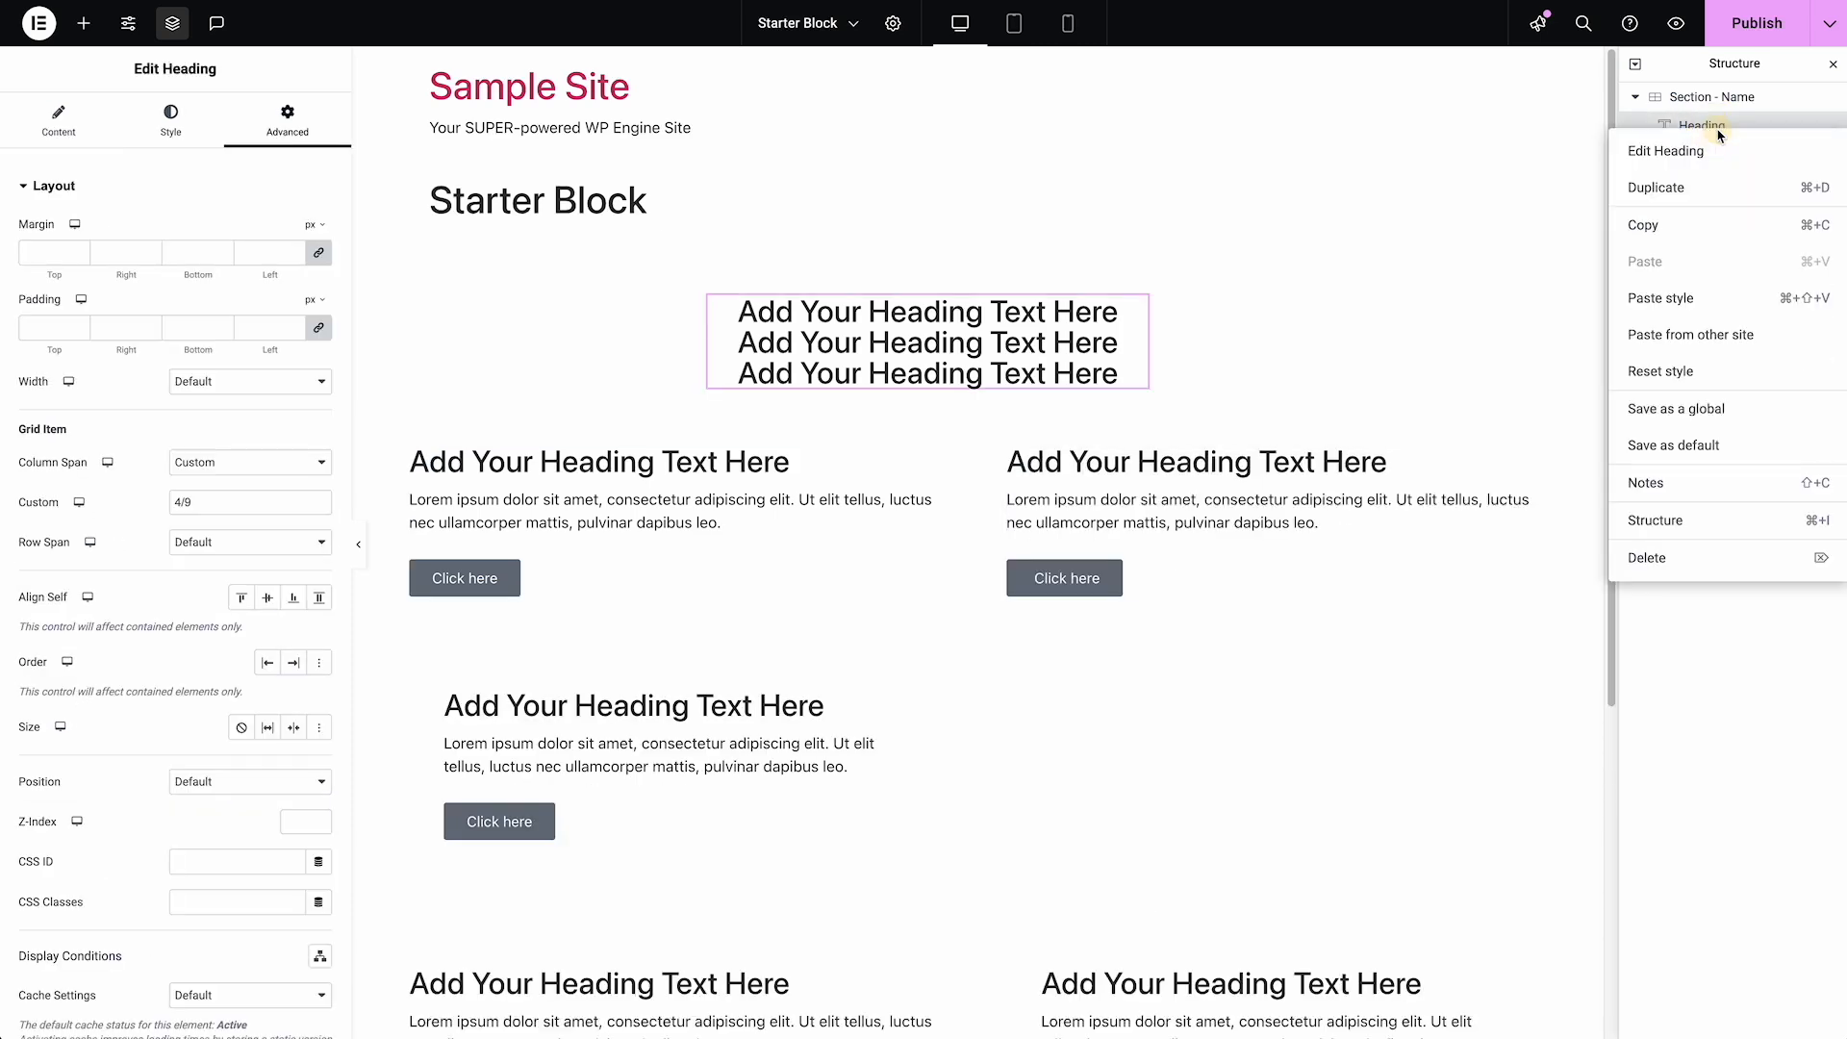
pyautogui.click(1712, 559)
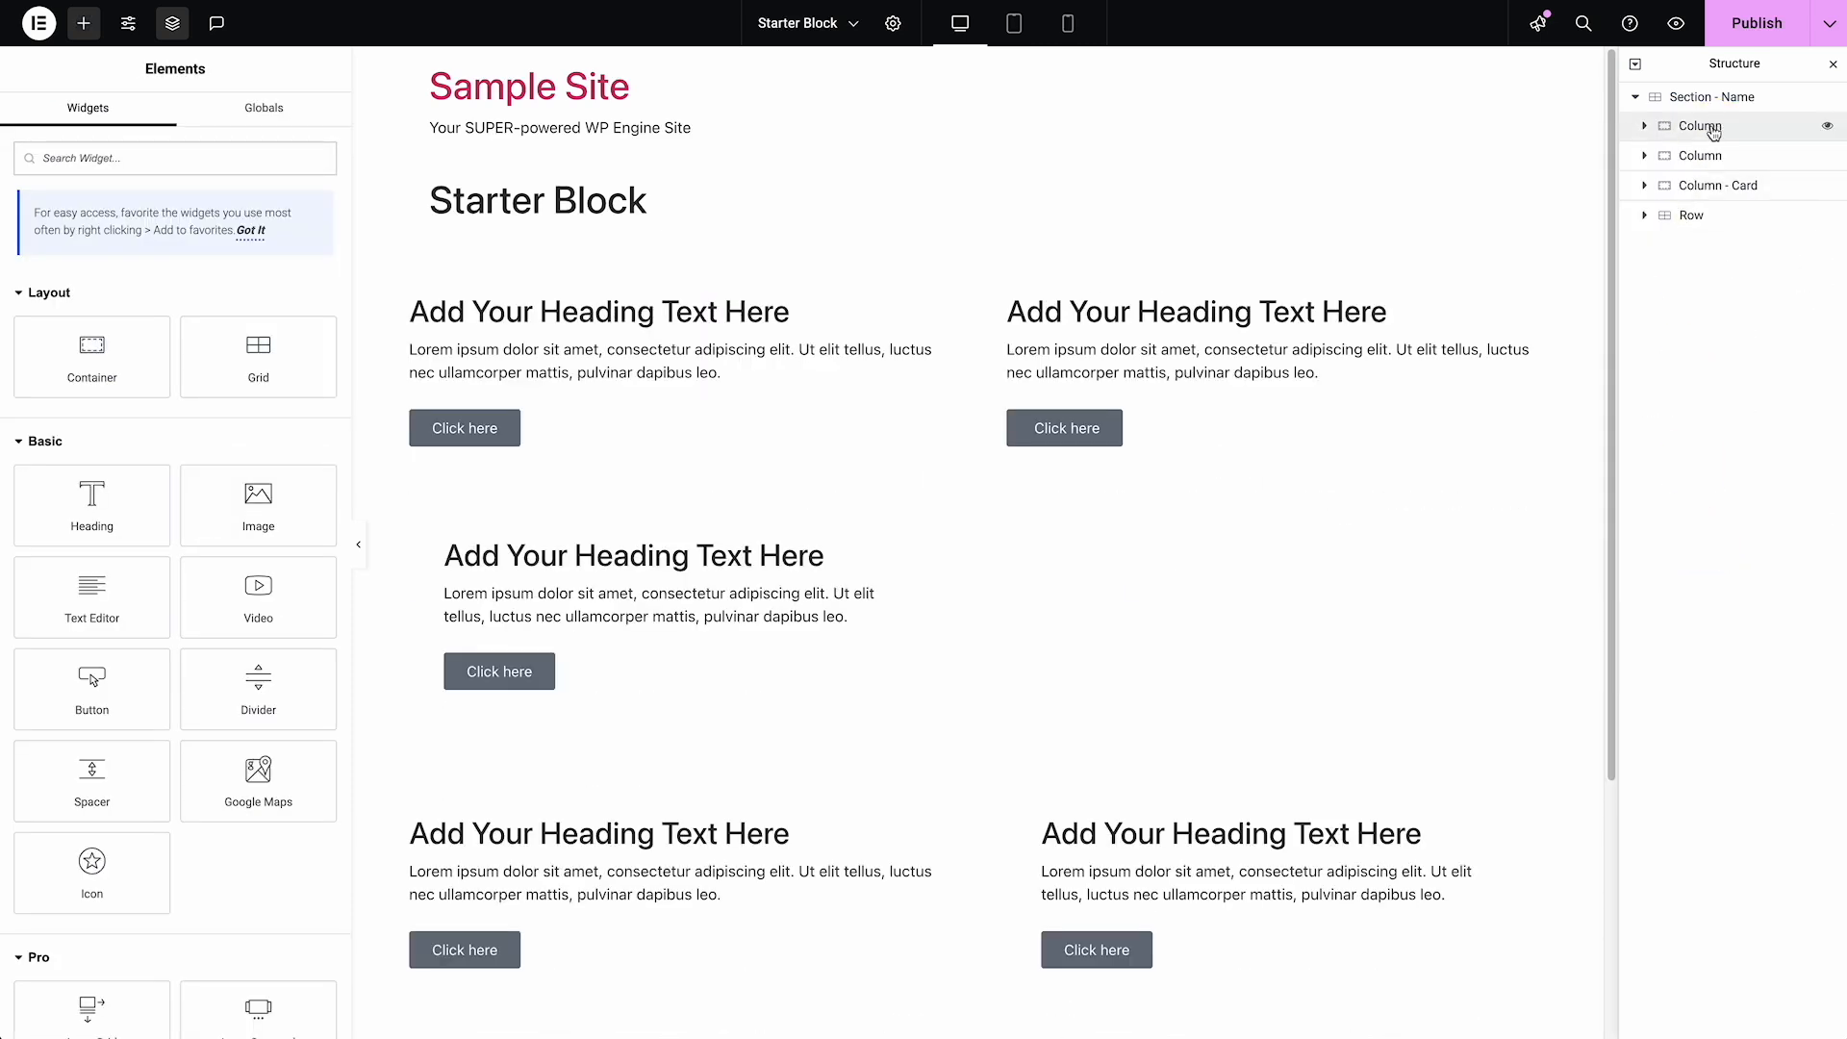
# Set the first Column's column span to 12
pyautogui.click(1647, 128)
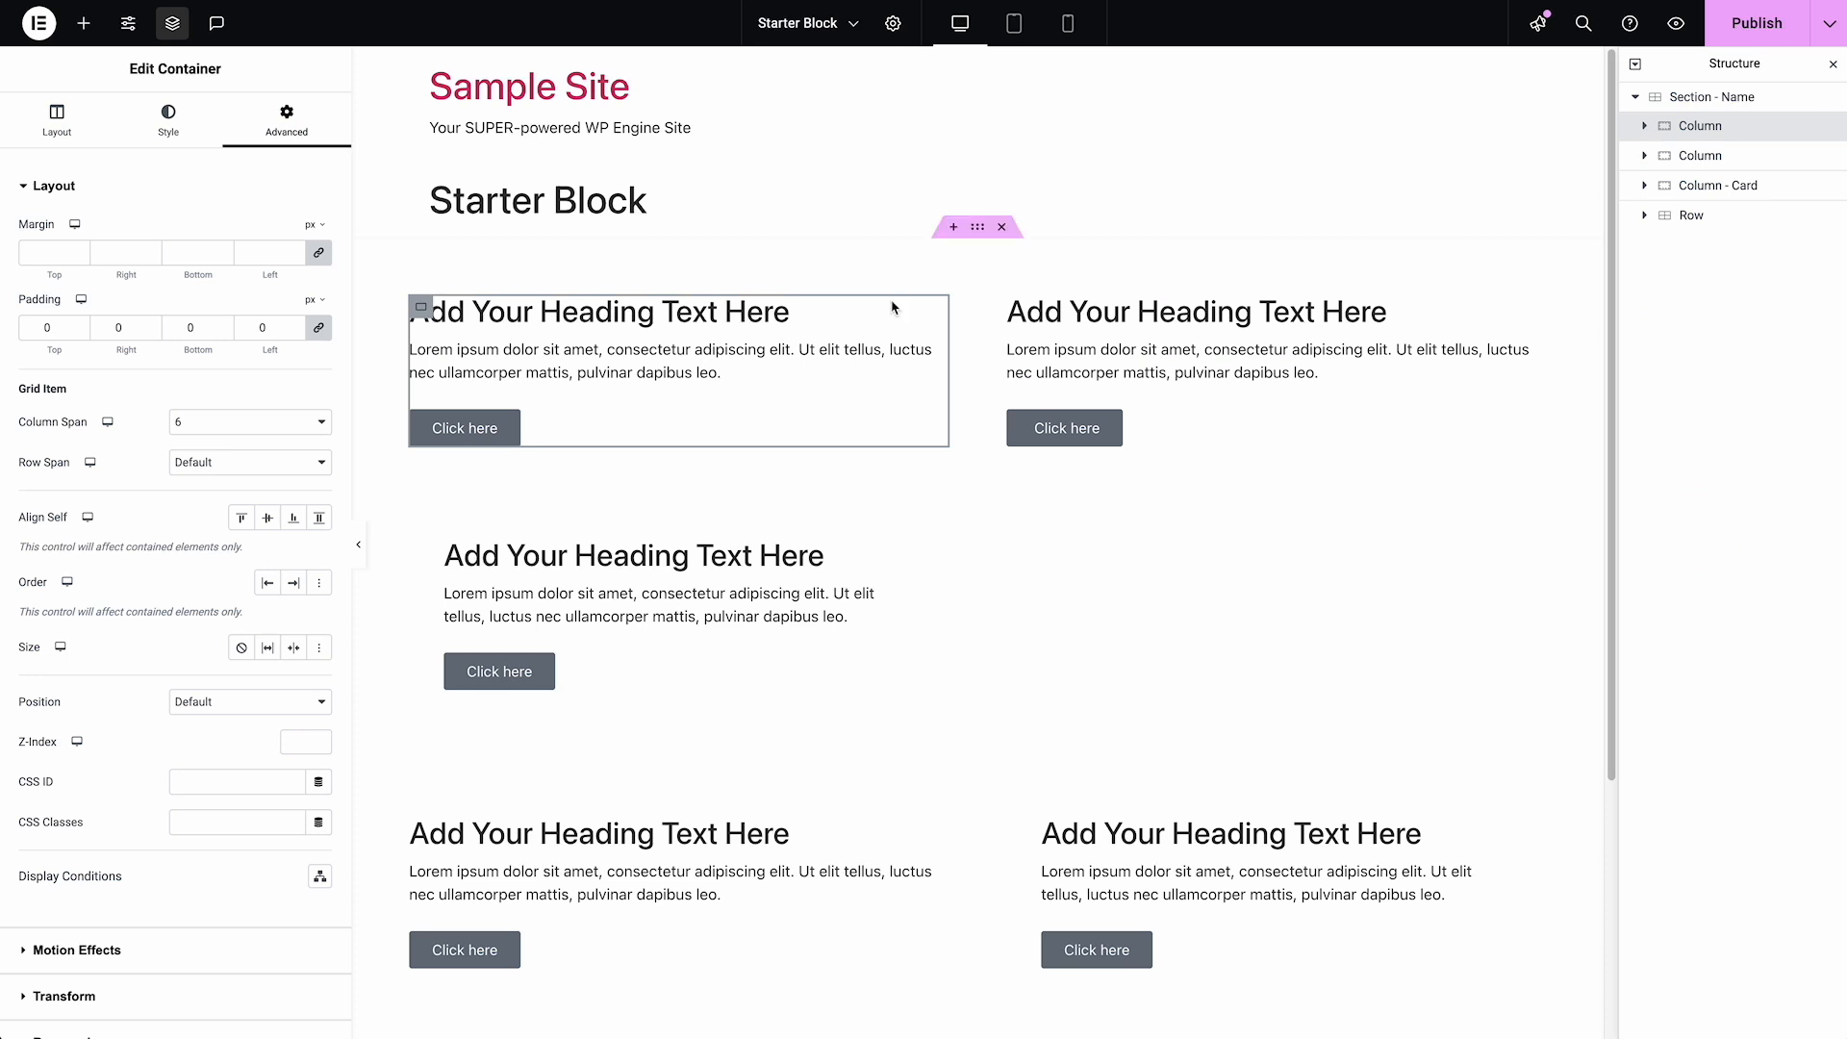
pyautogui.click(249, 426)
pyautogui.click(239, 540)
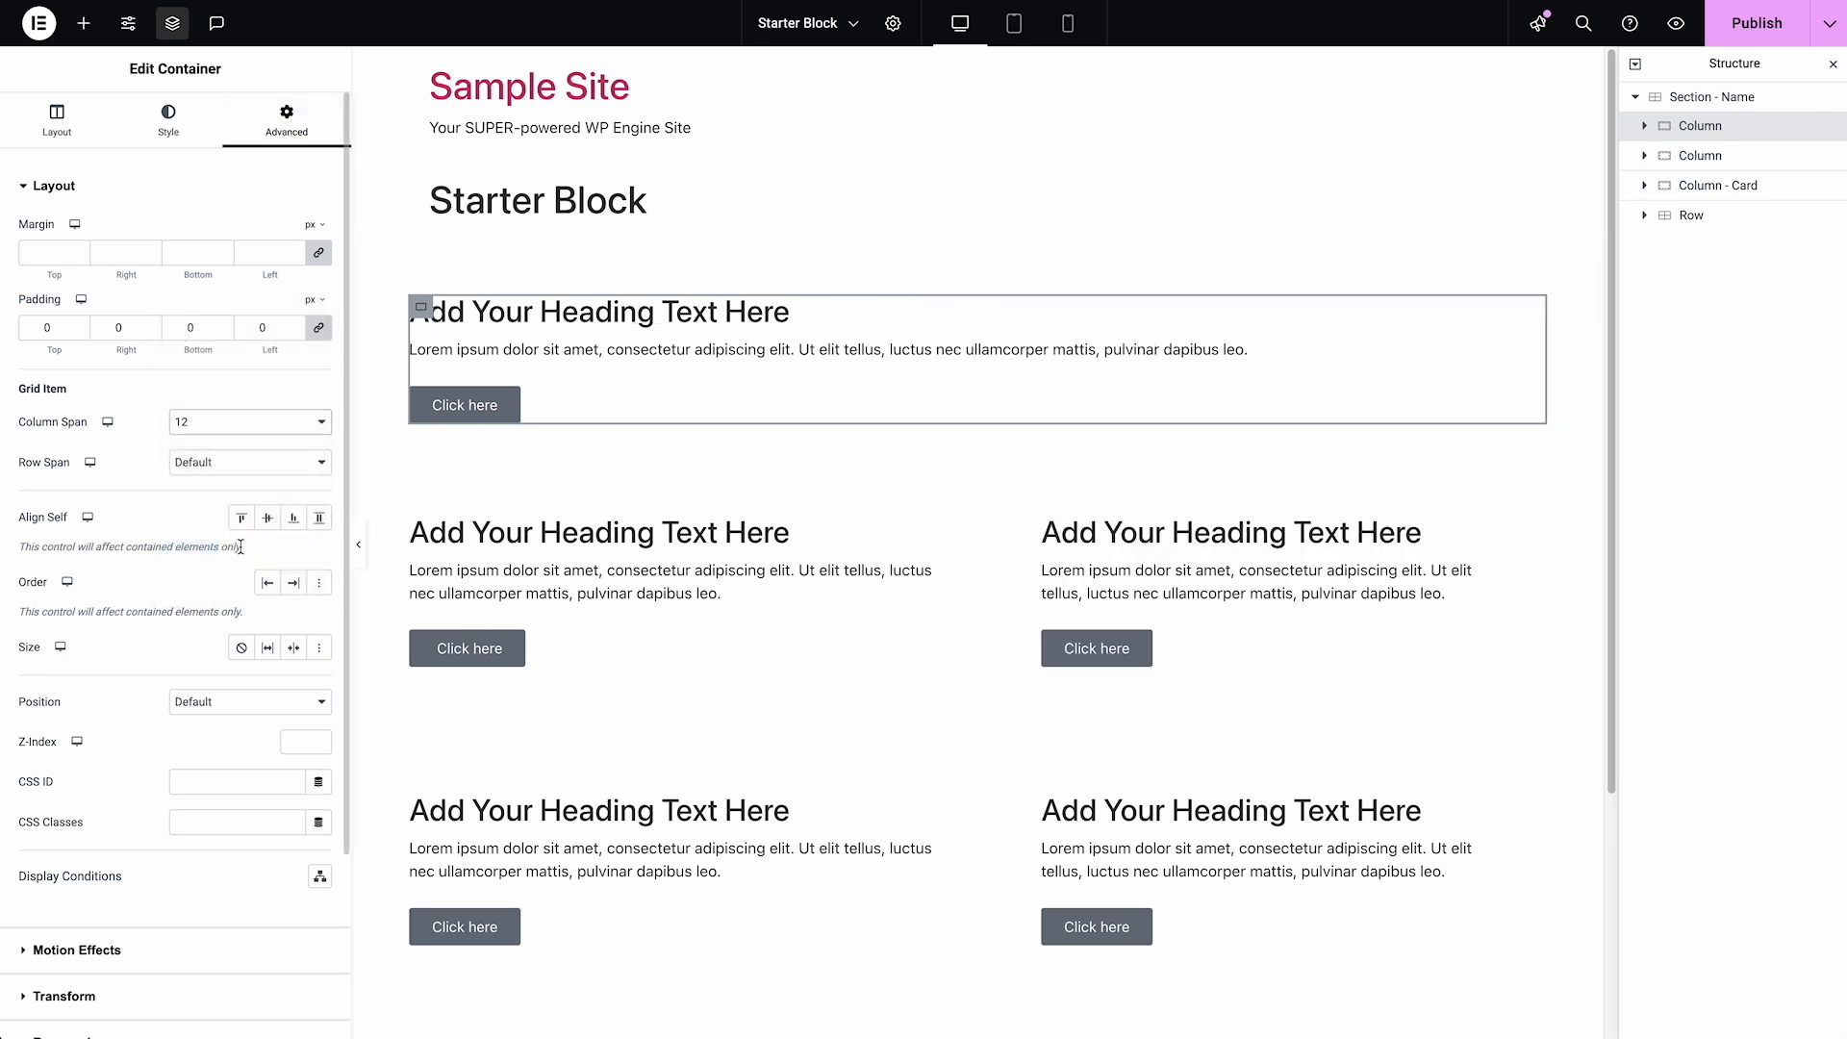
# Set the first Column's content width to Boxed at 627 px and center its items
pyautogui.click(783, 320)
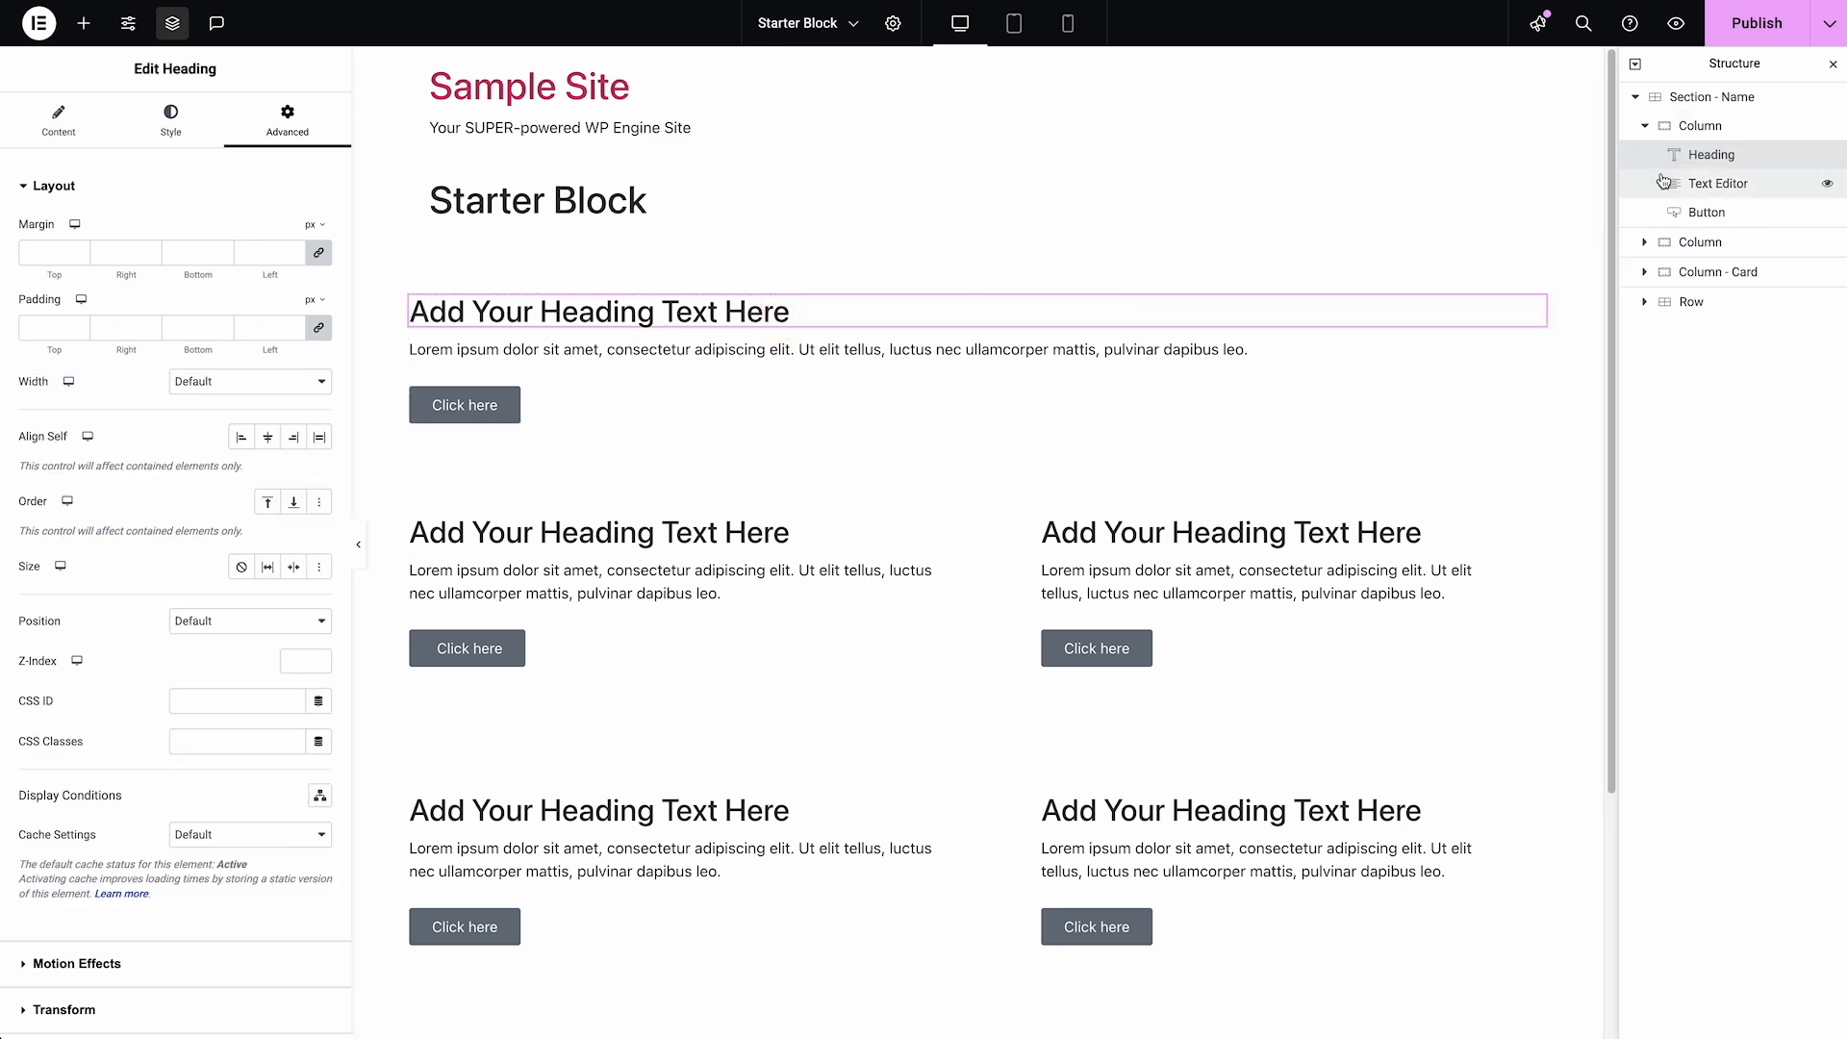
pyautogui.click(1700, 126)
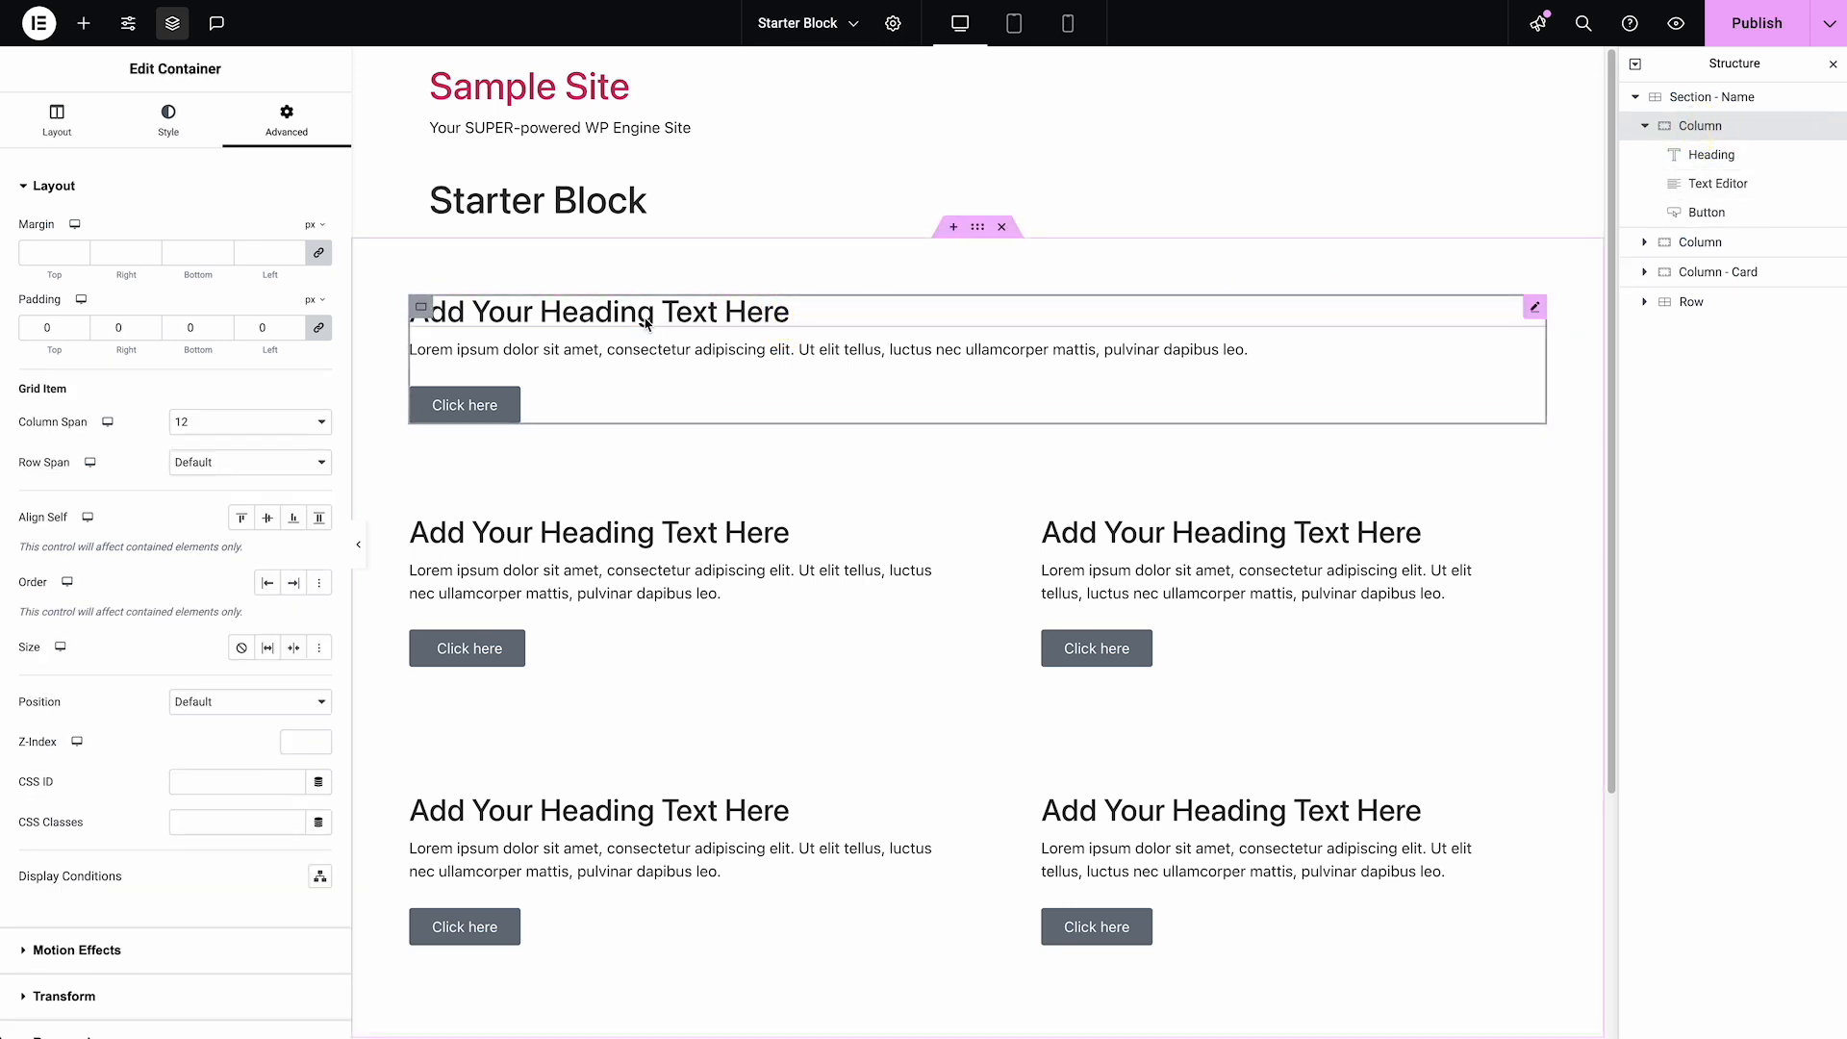
pyautogui.click(45, 133)
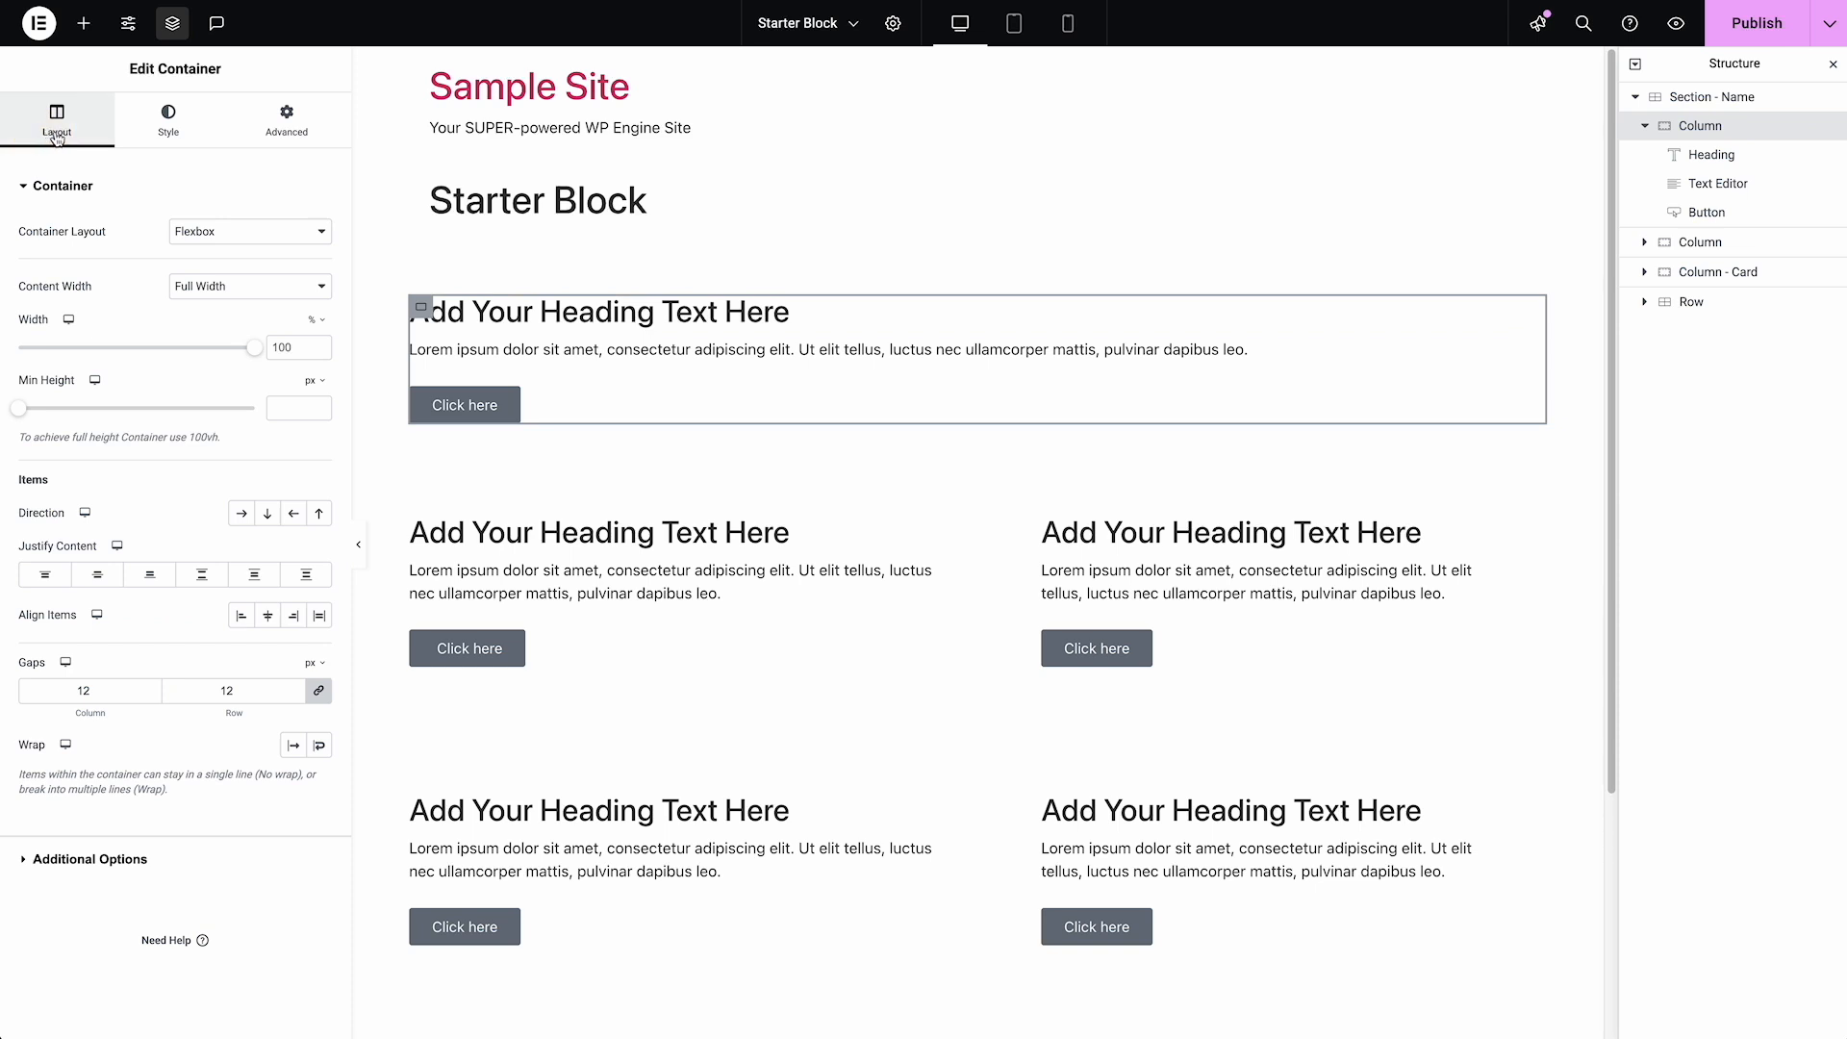
pyautogui.click(243, 298)
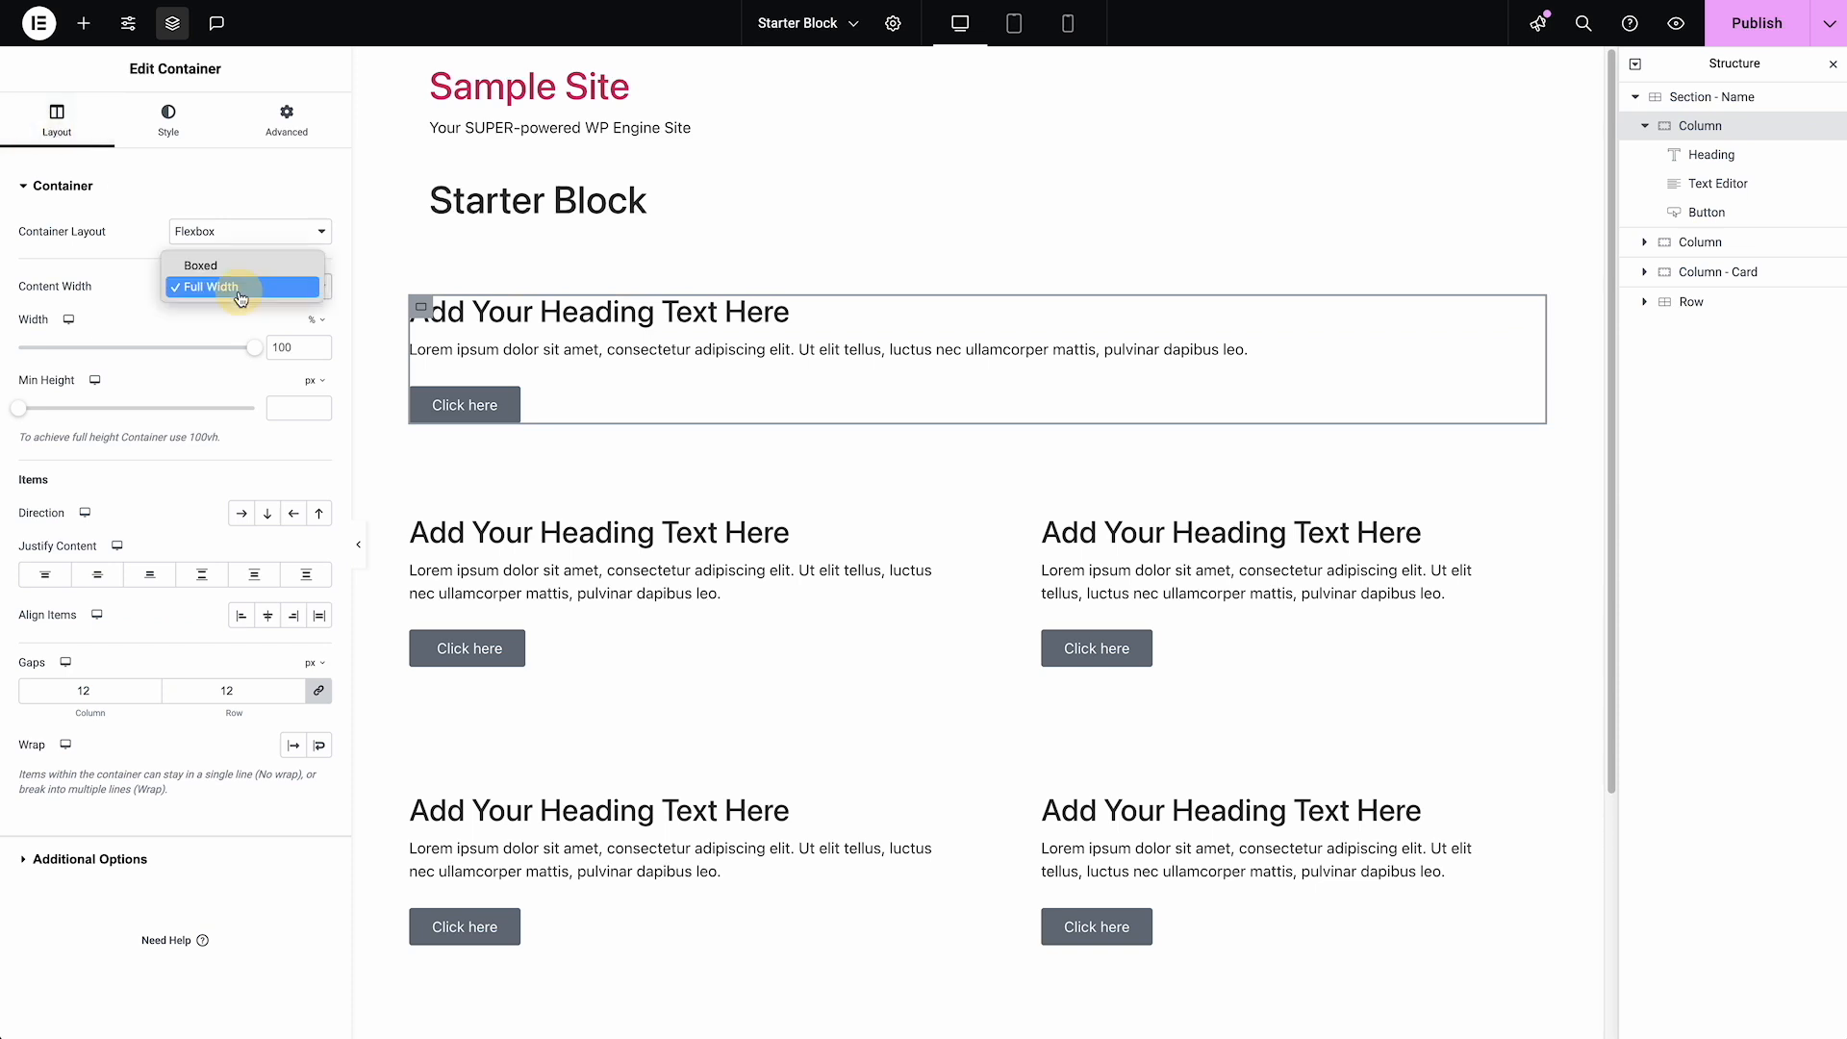
pyautogui.click(240, 269)
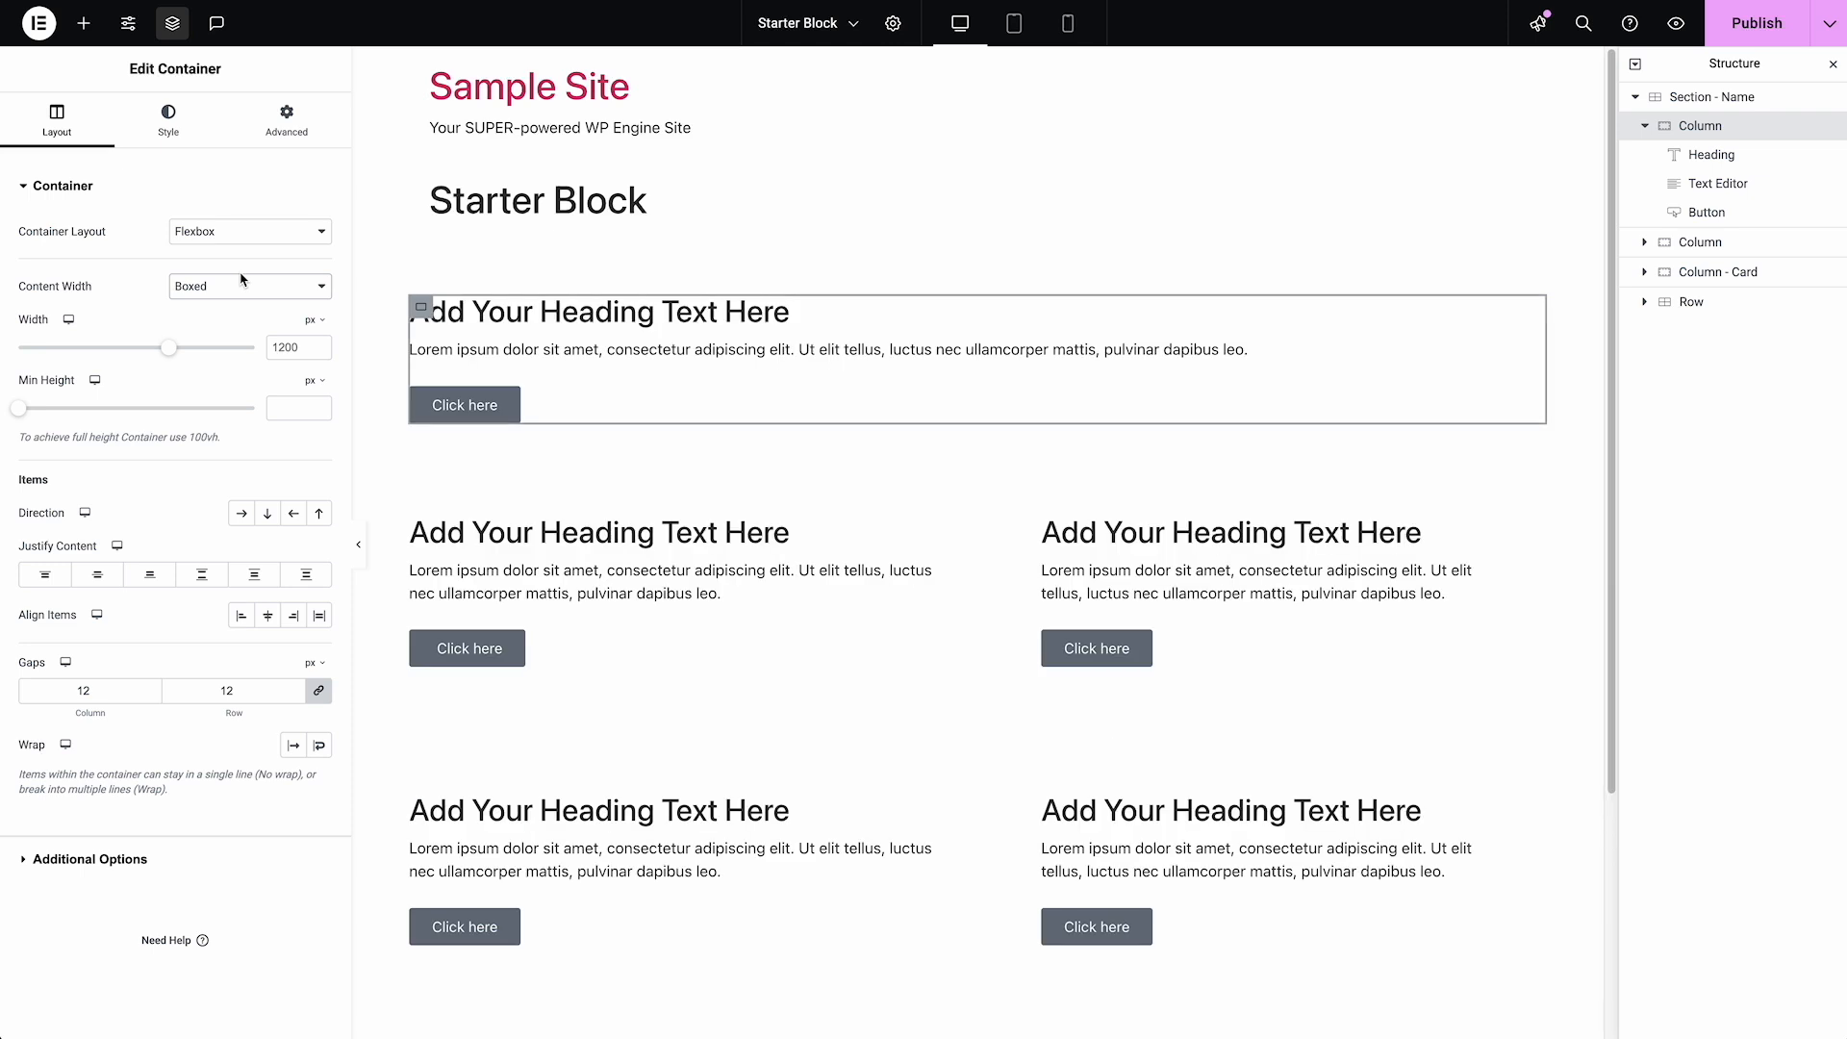
pyautogui.moveTo(176, 352); pyautogui.dragTo(45, 354)
pyautogui.click(268, 615)
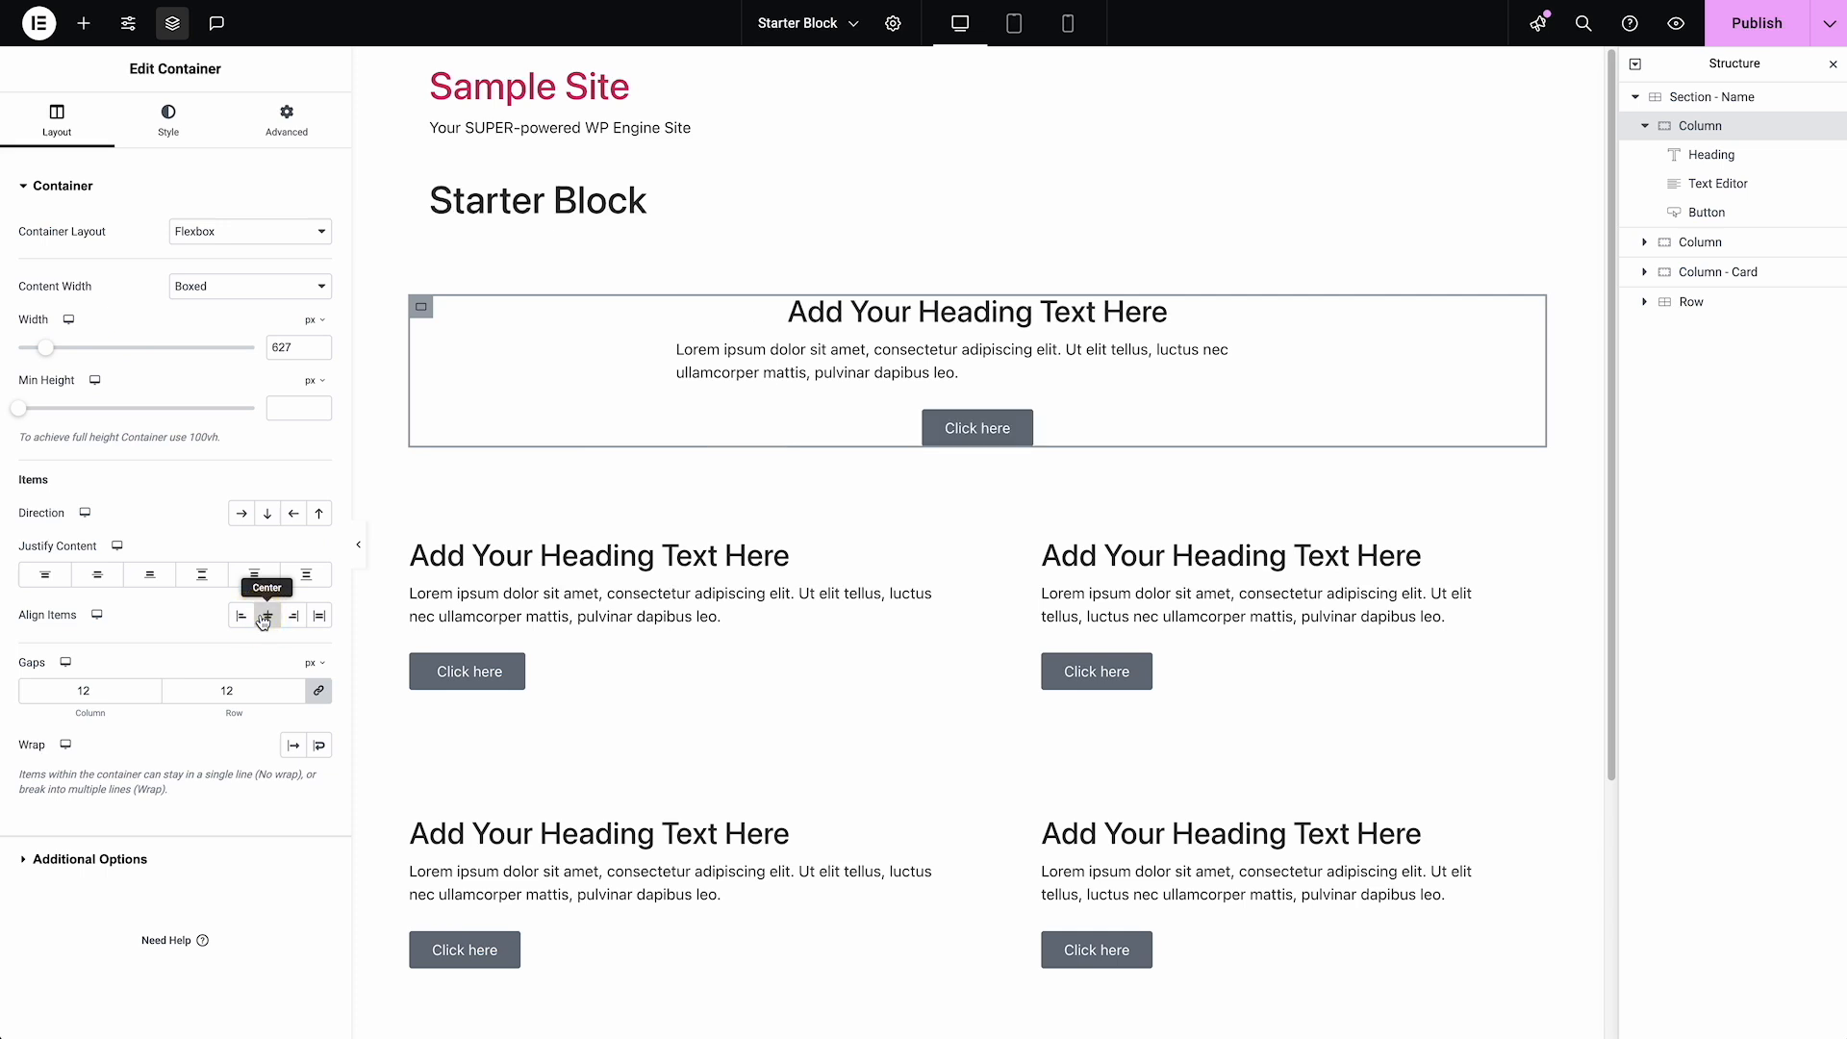
# Lengthen the first Column's heading by repeating "Add Your Heading Text Here" until it appears three times
pyautogui.click(1124, 315)
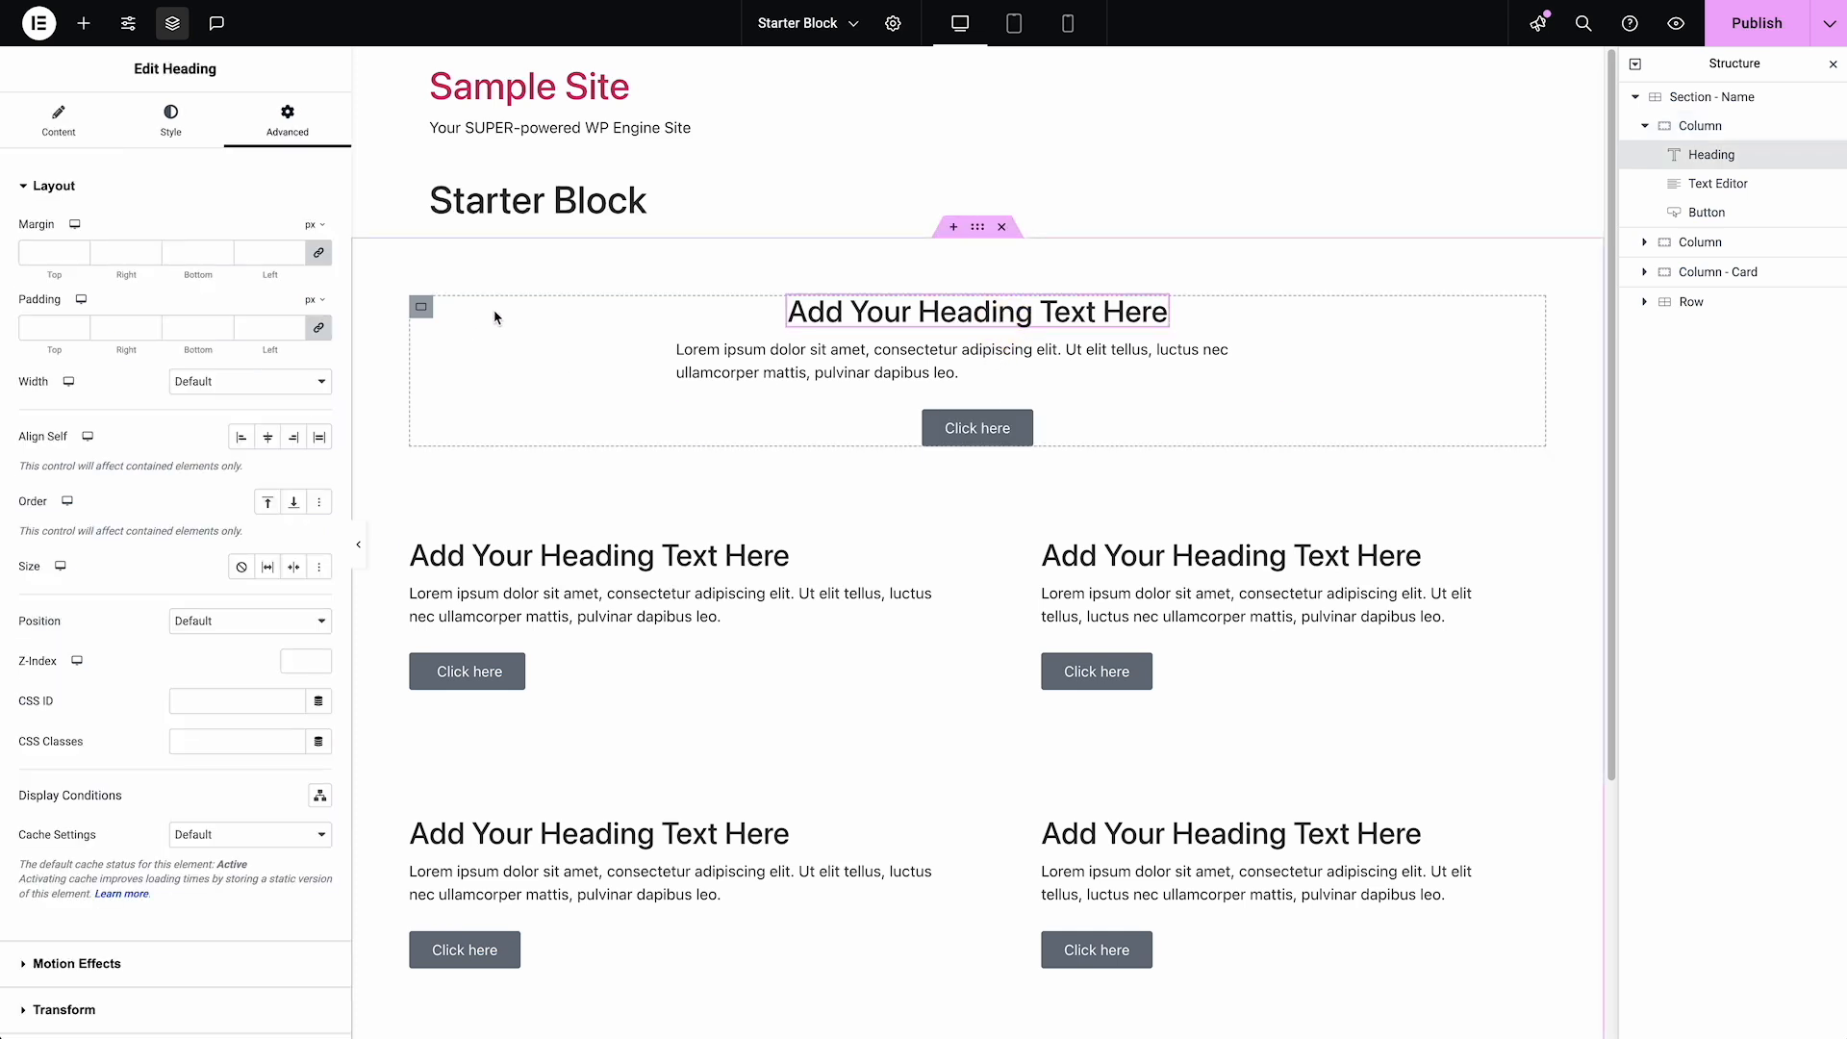
pyautogui.click(864, 310)
pyautogui.press('super+a')
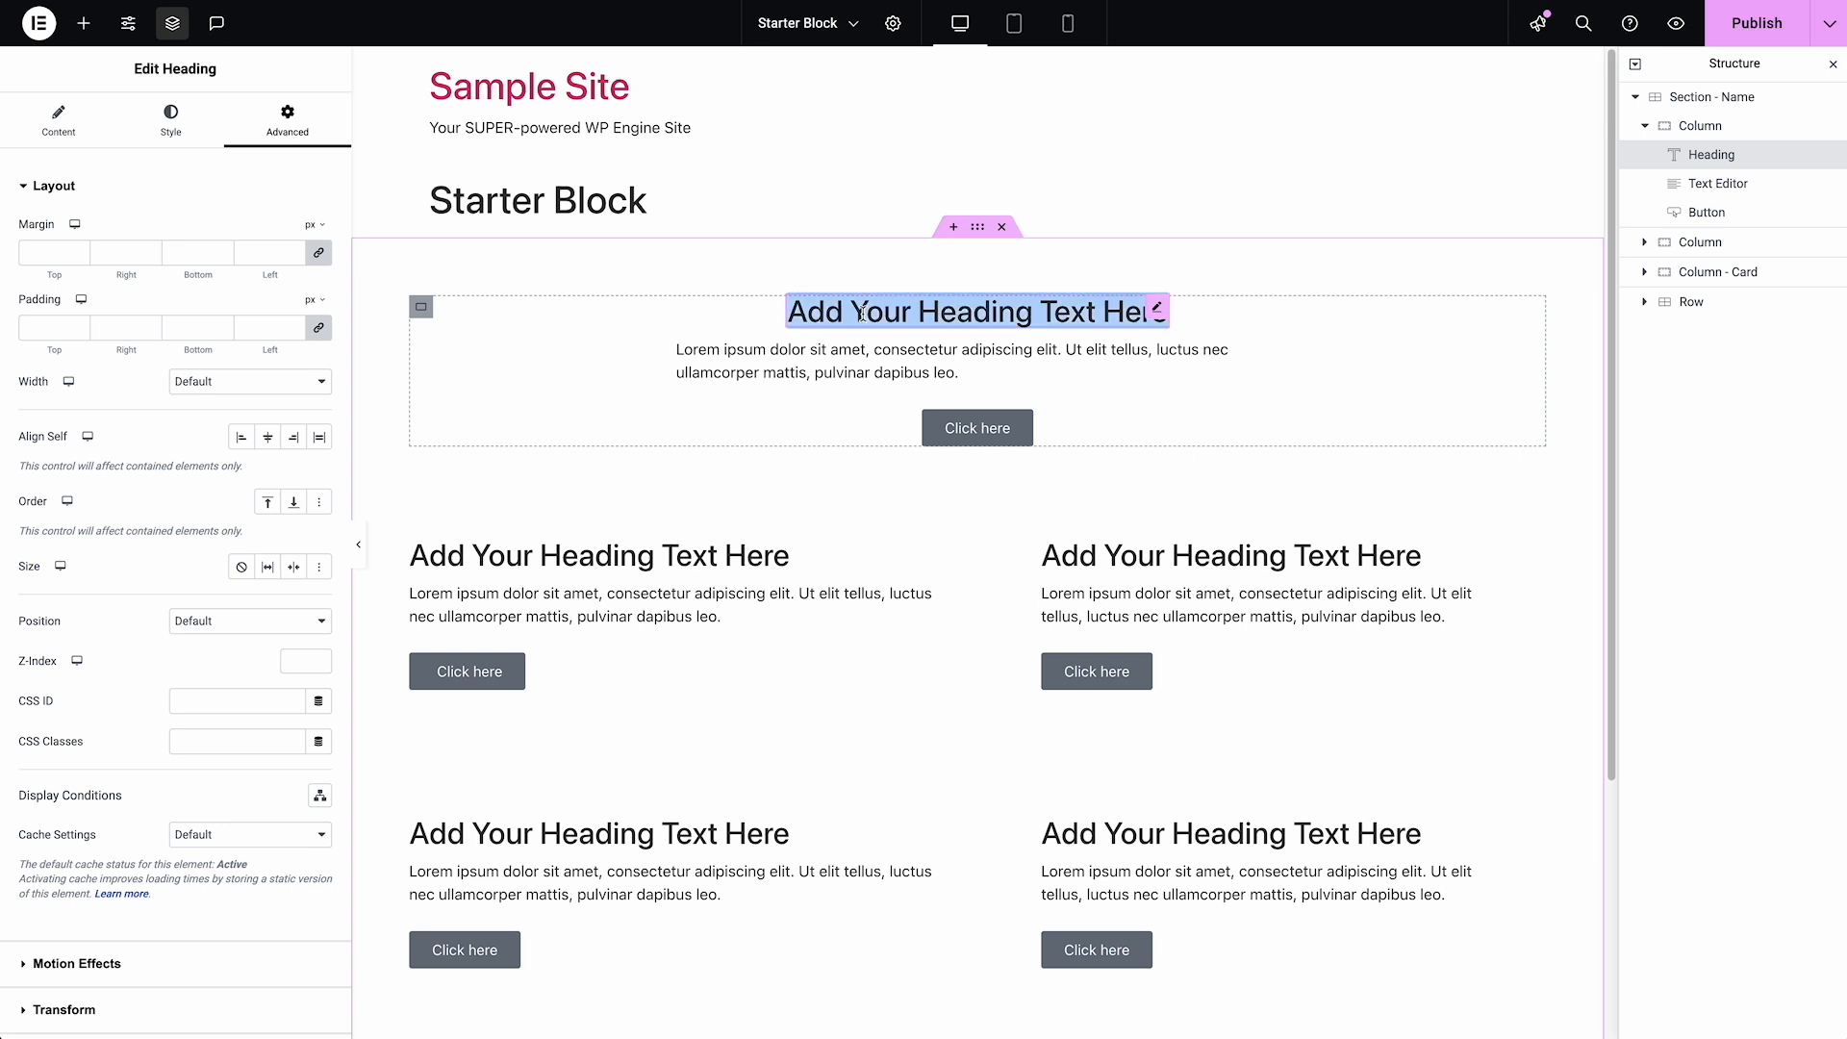
pyautogui.press('super+c')
pyautogui.press('Right')
pyautogui.press('super+v')
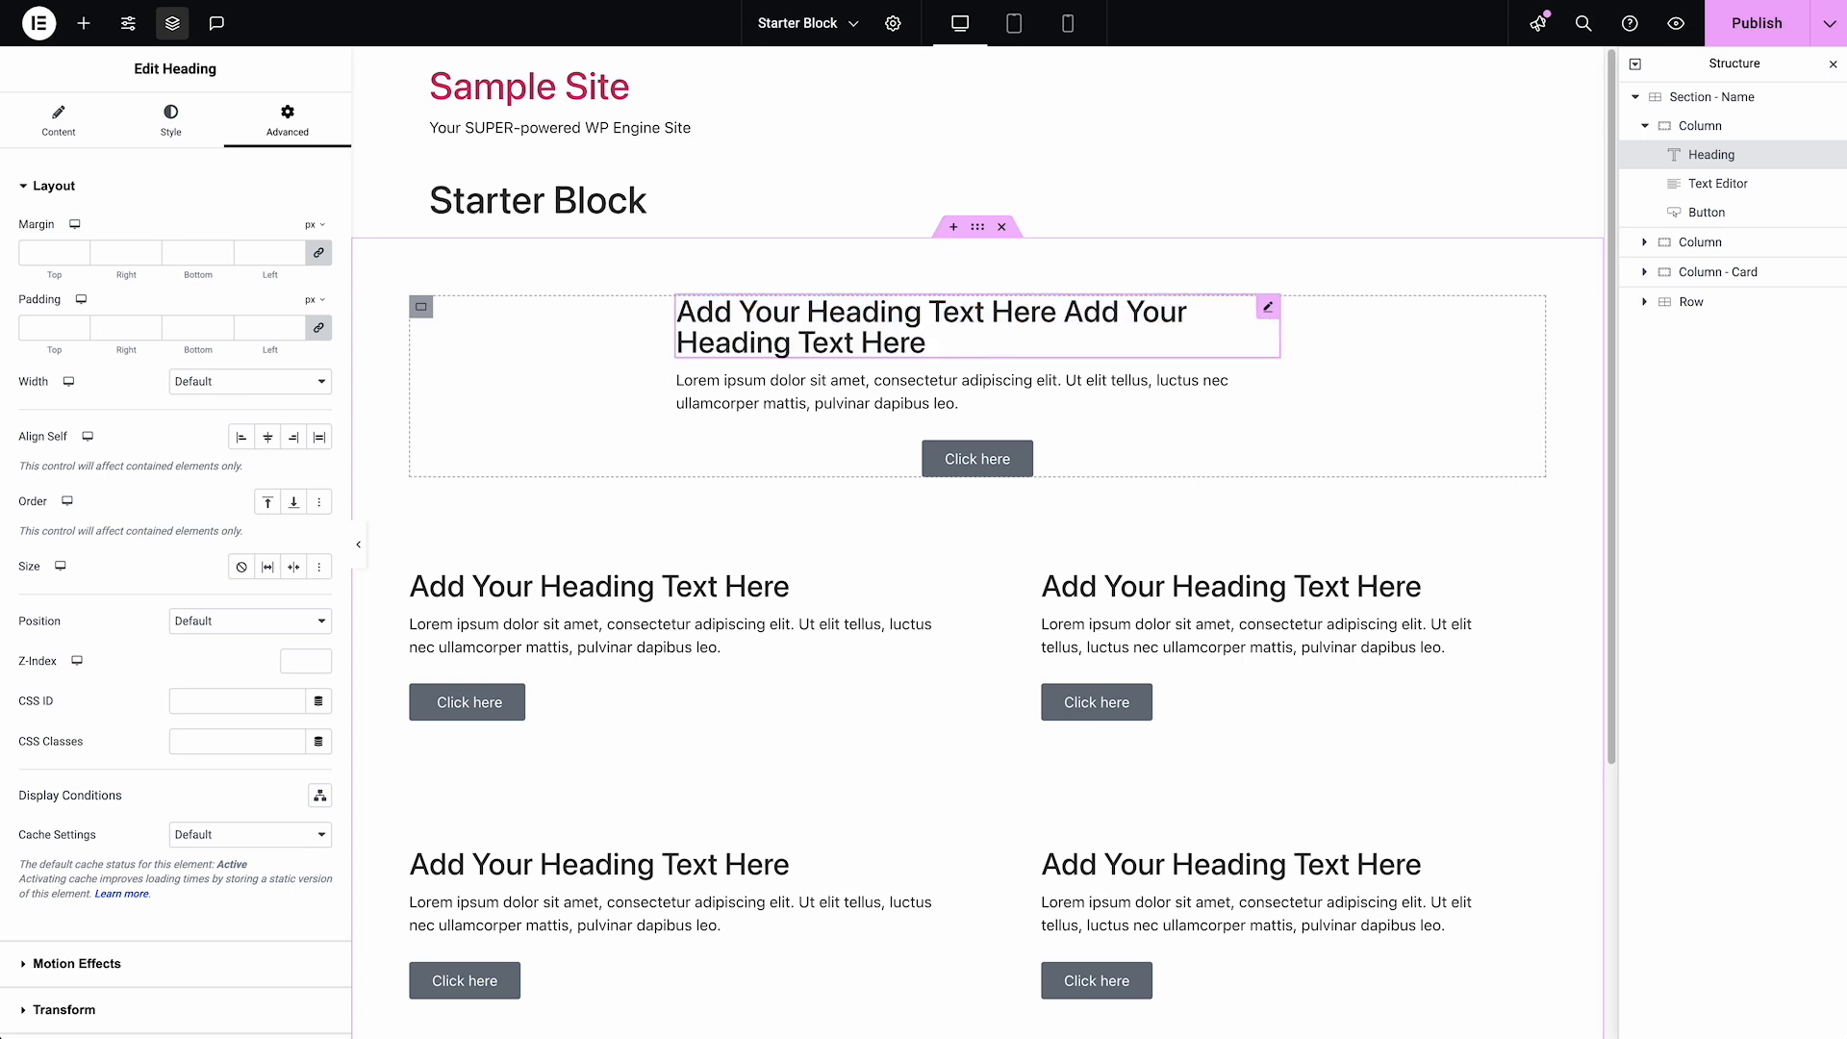
pyautogui.press('super+v')
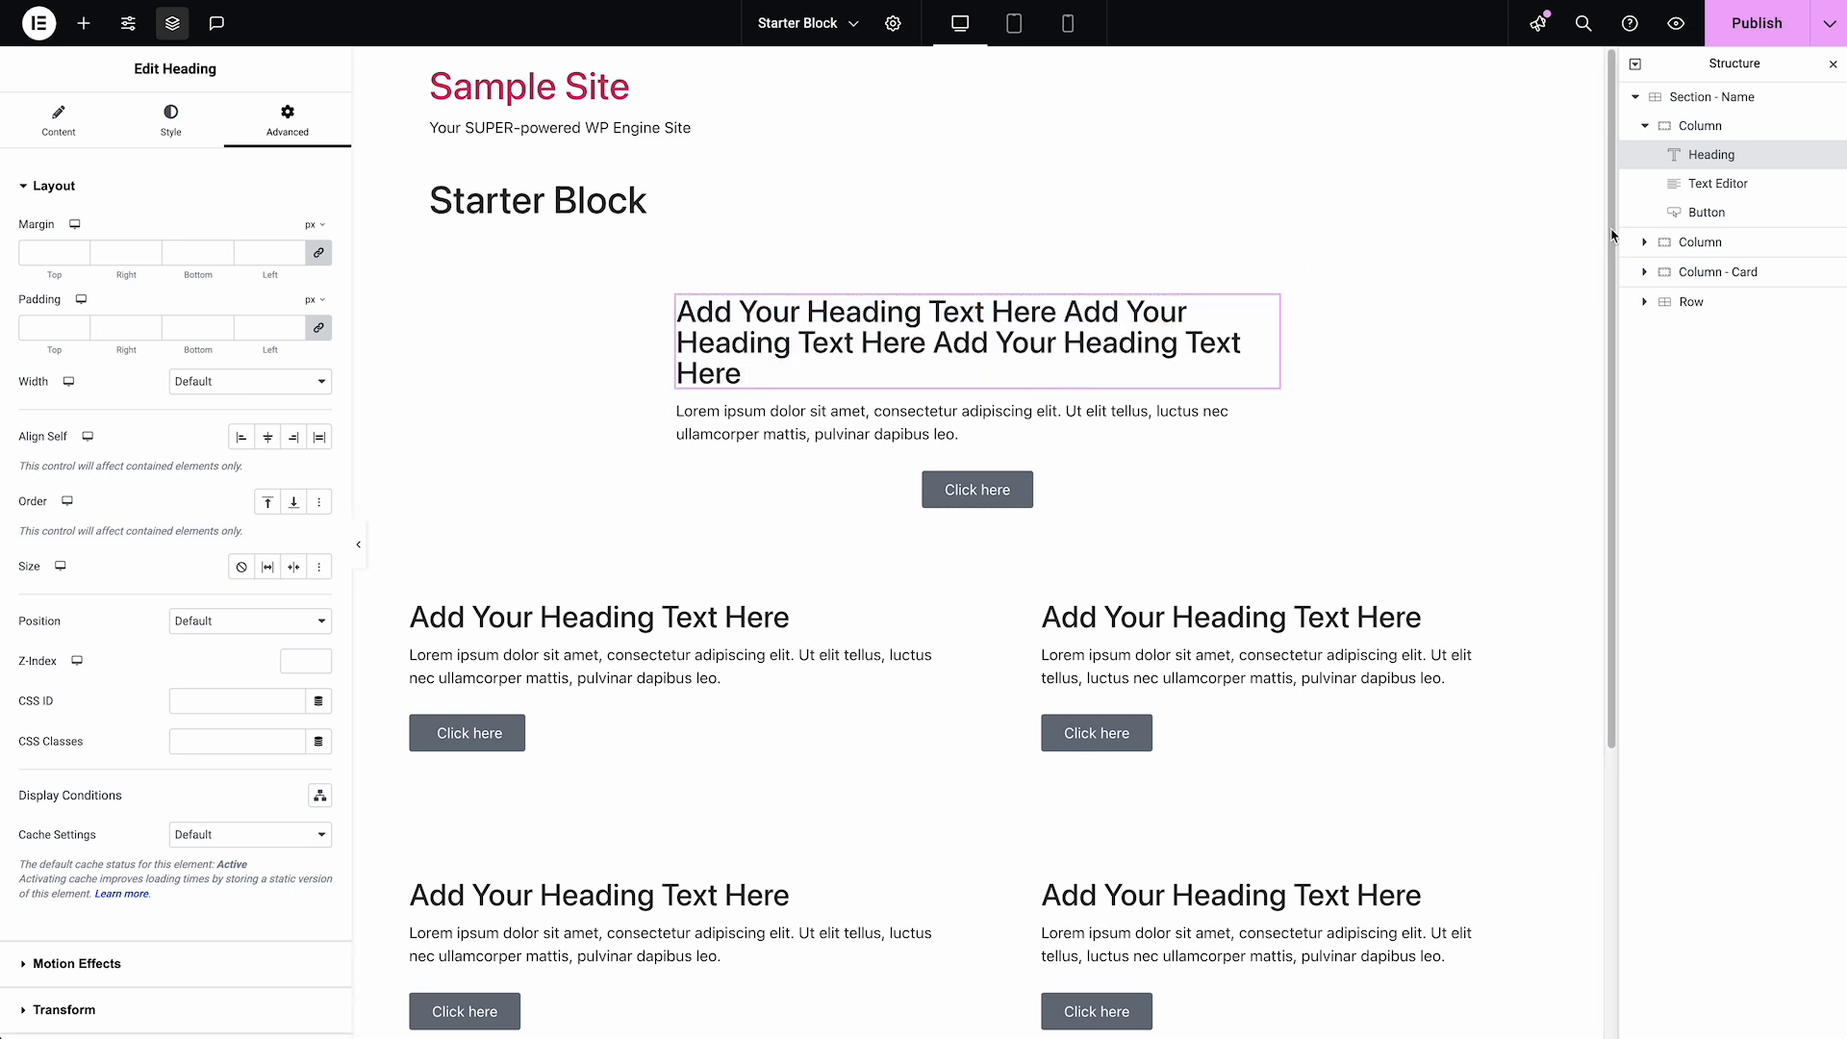
# Center-align the text of the first Column's Heading and Text Editor
pyautogui.click(170, 124)
pyautogui.click(265, 236)
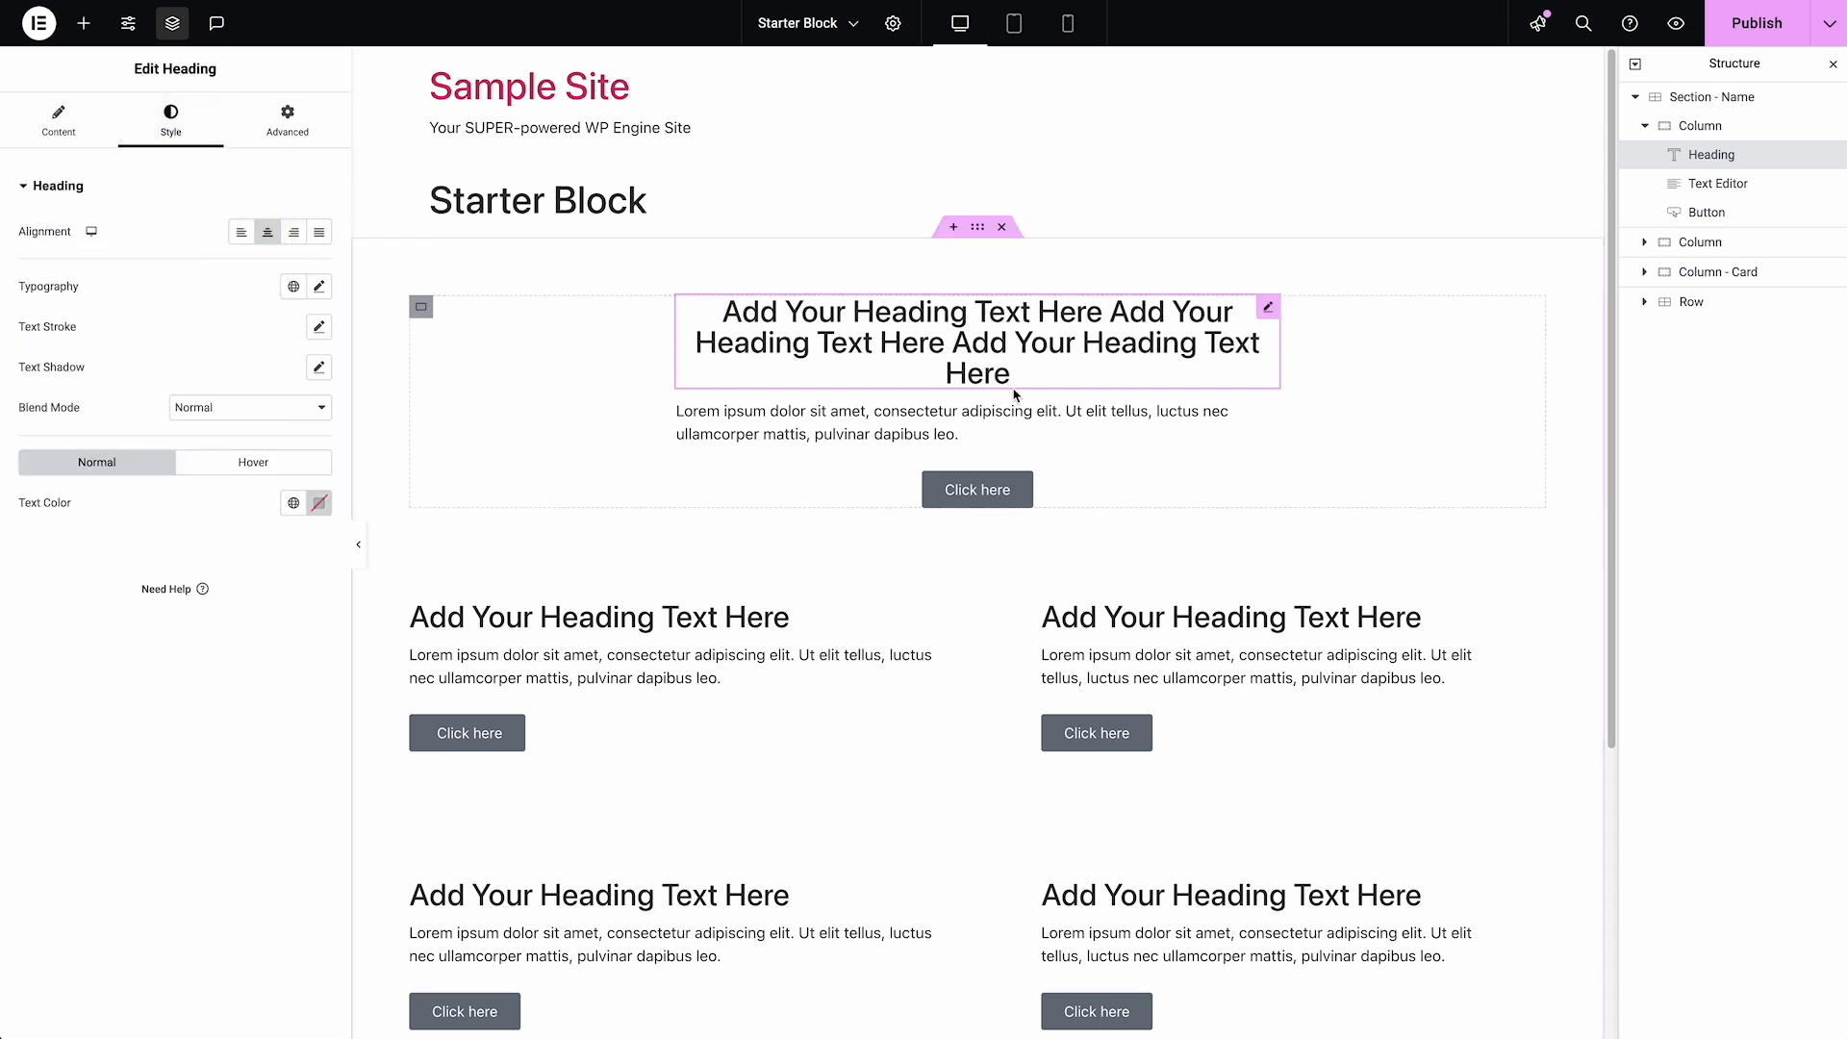
pyautogui.click(1007, 425)
pyautogui.click(170, 123)
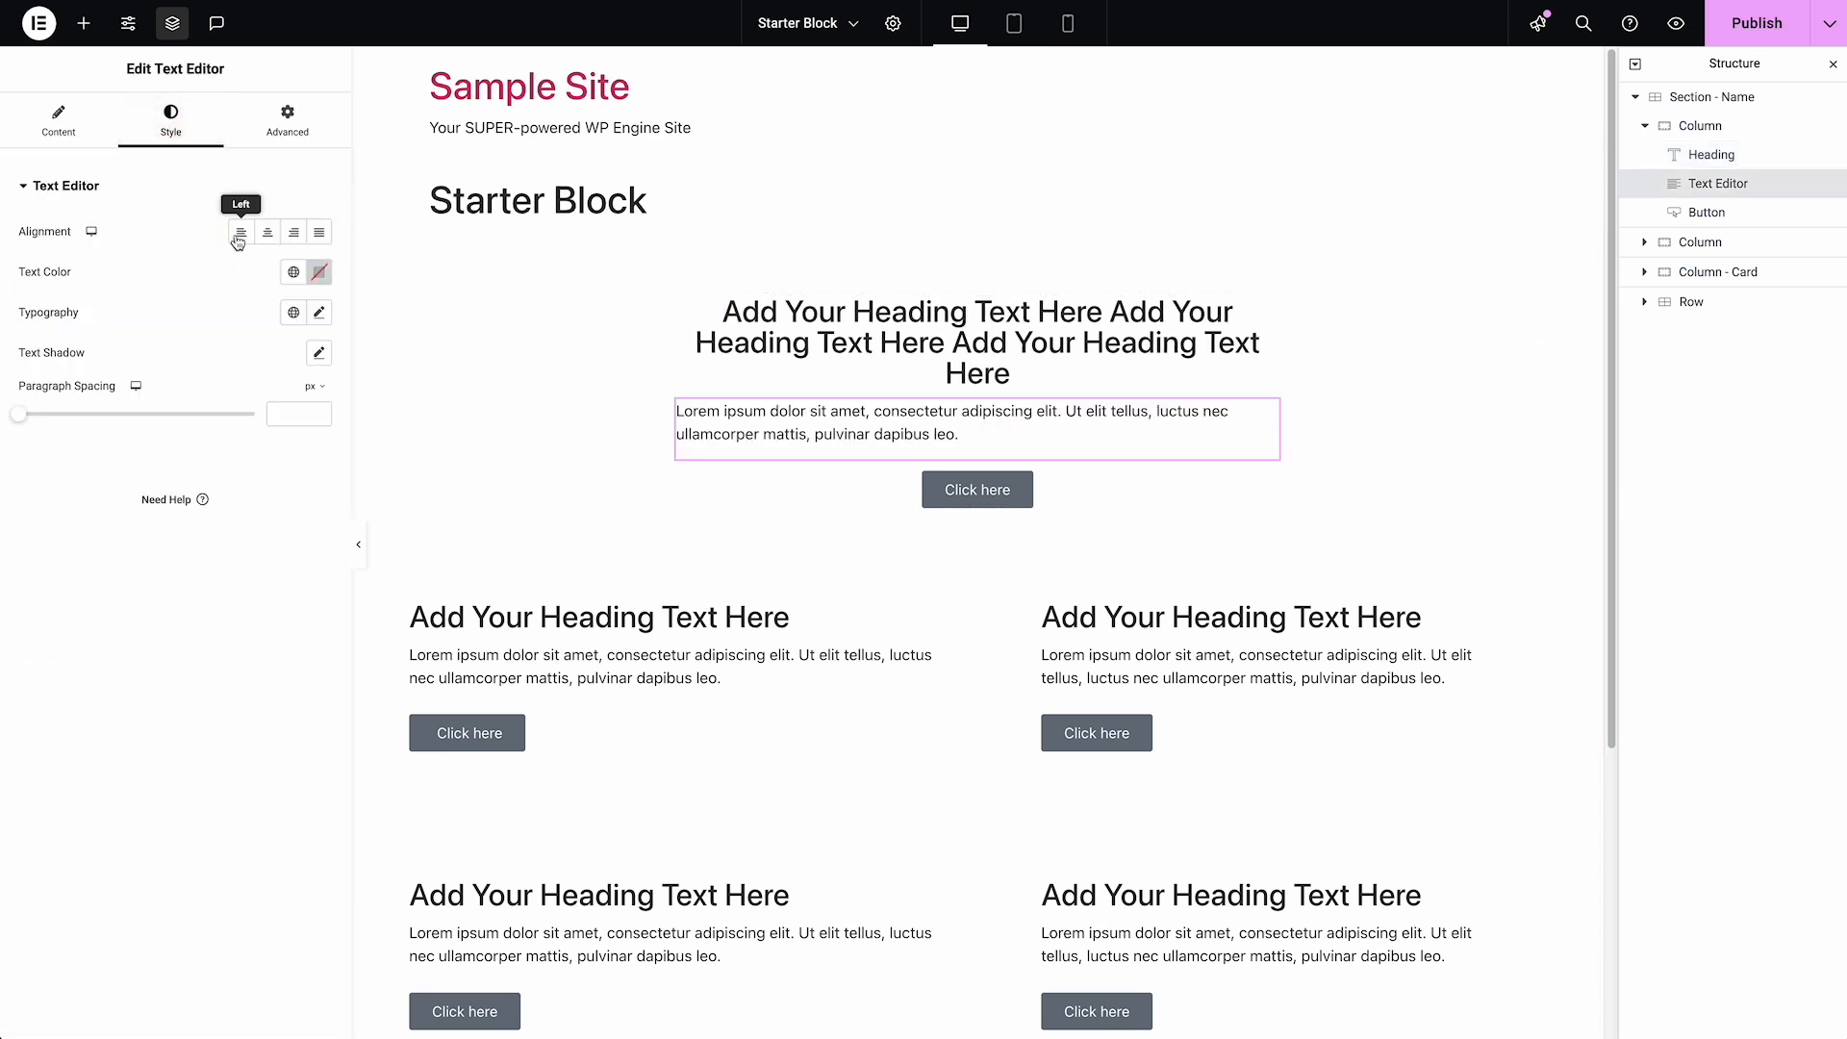
pyautogui.click(268, 232)
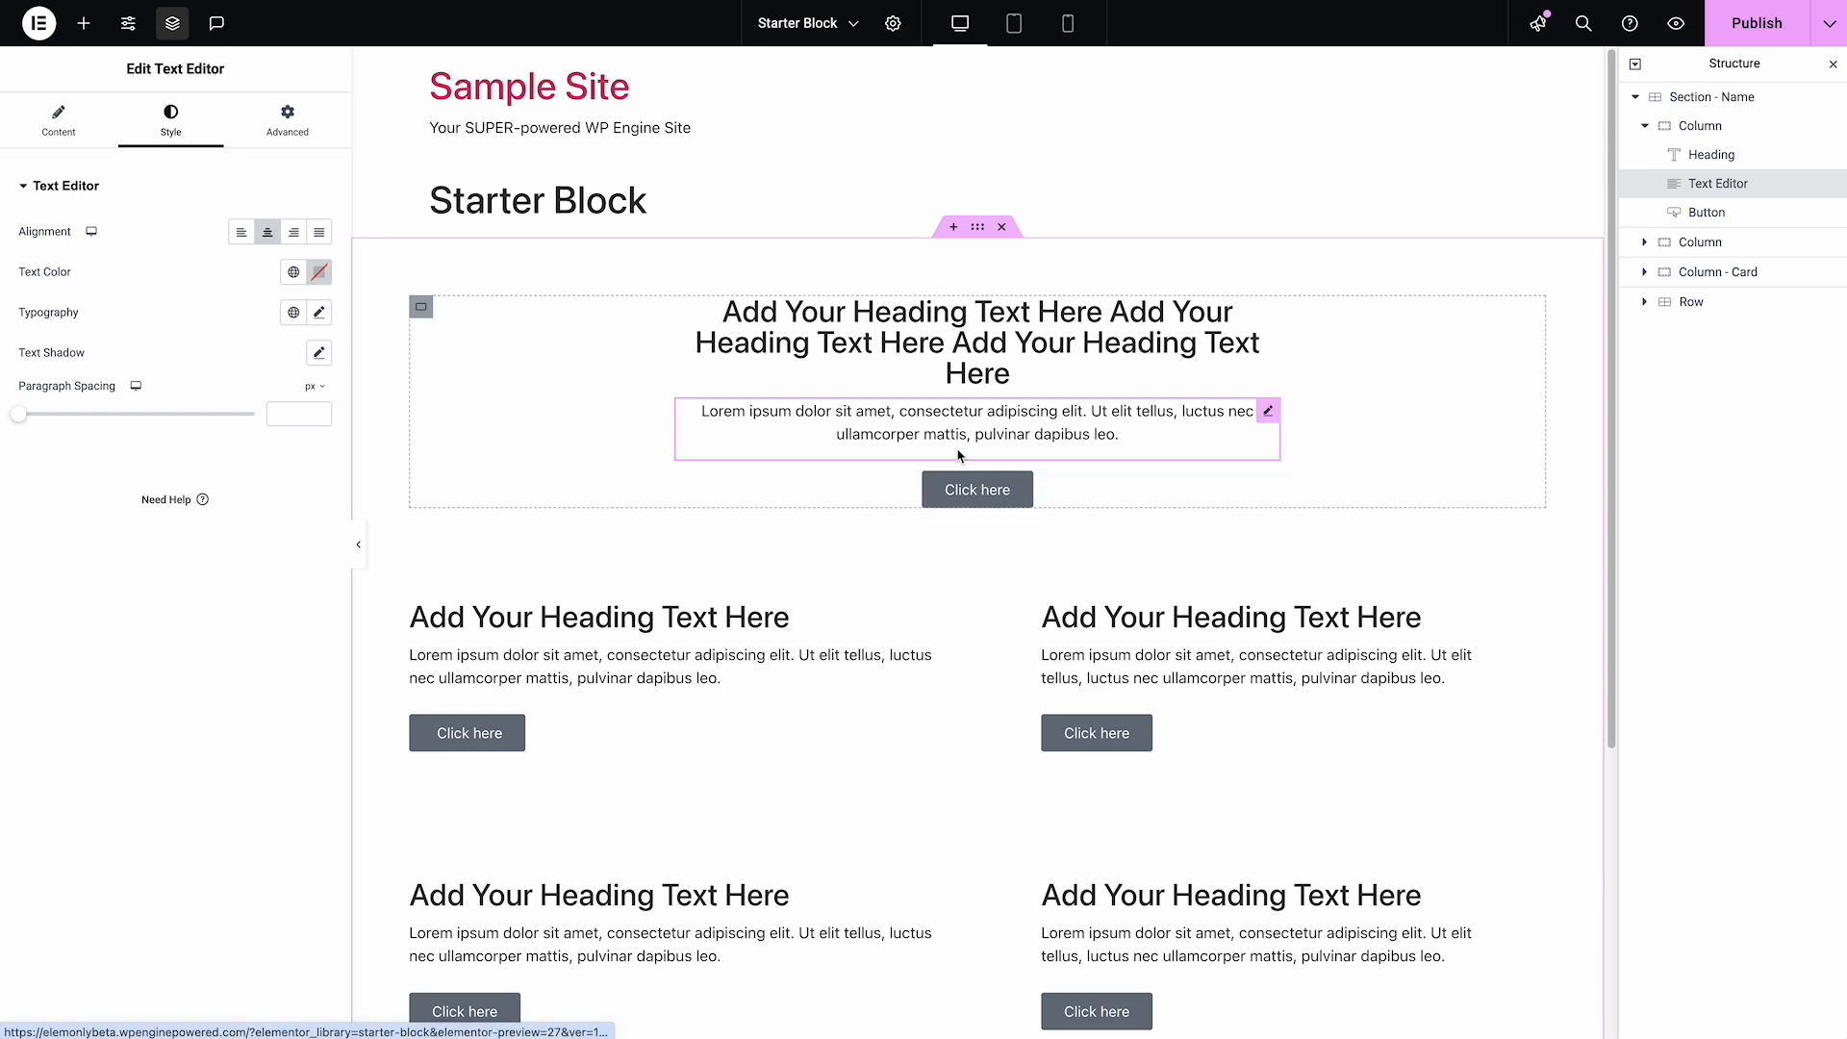
# Review the boxed Column, then switch to the Florence Crittenton Services website and examine its centered section headings and intro text
pyautogui.click(1703, 128)
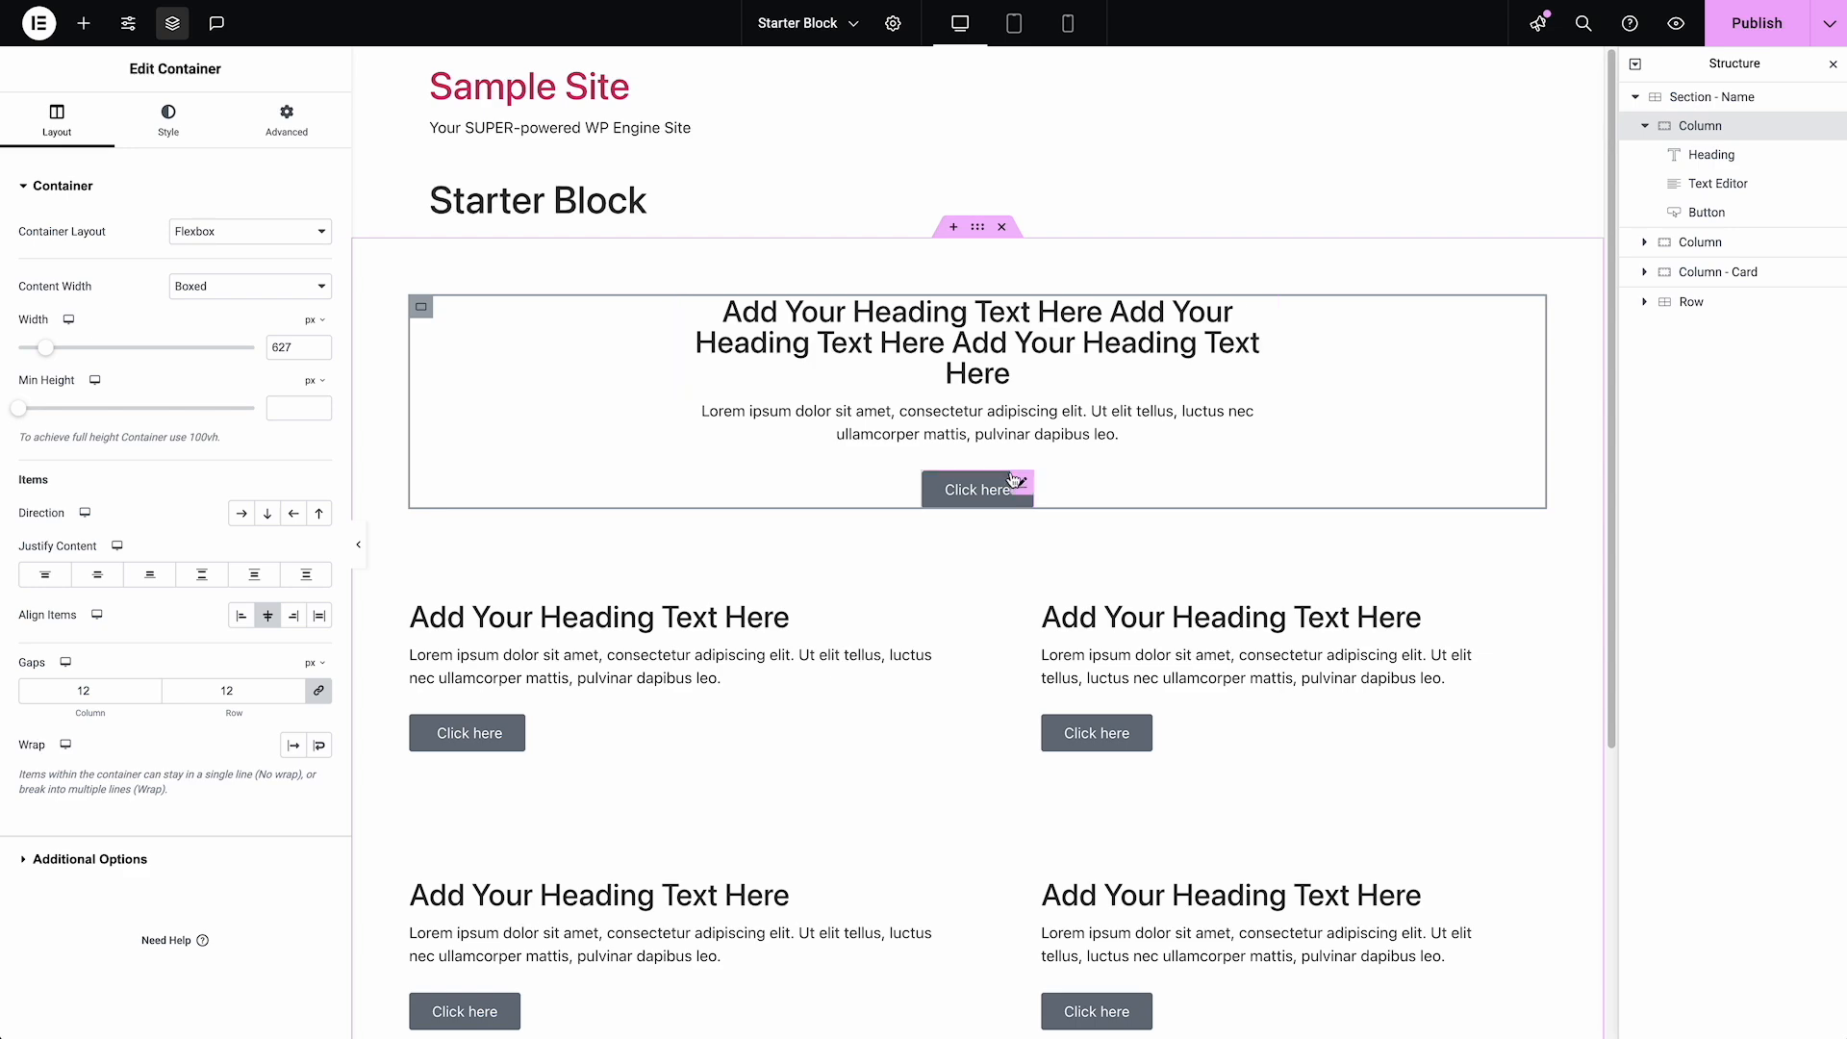
pyautogui.scroll(-1, 1084, 240)
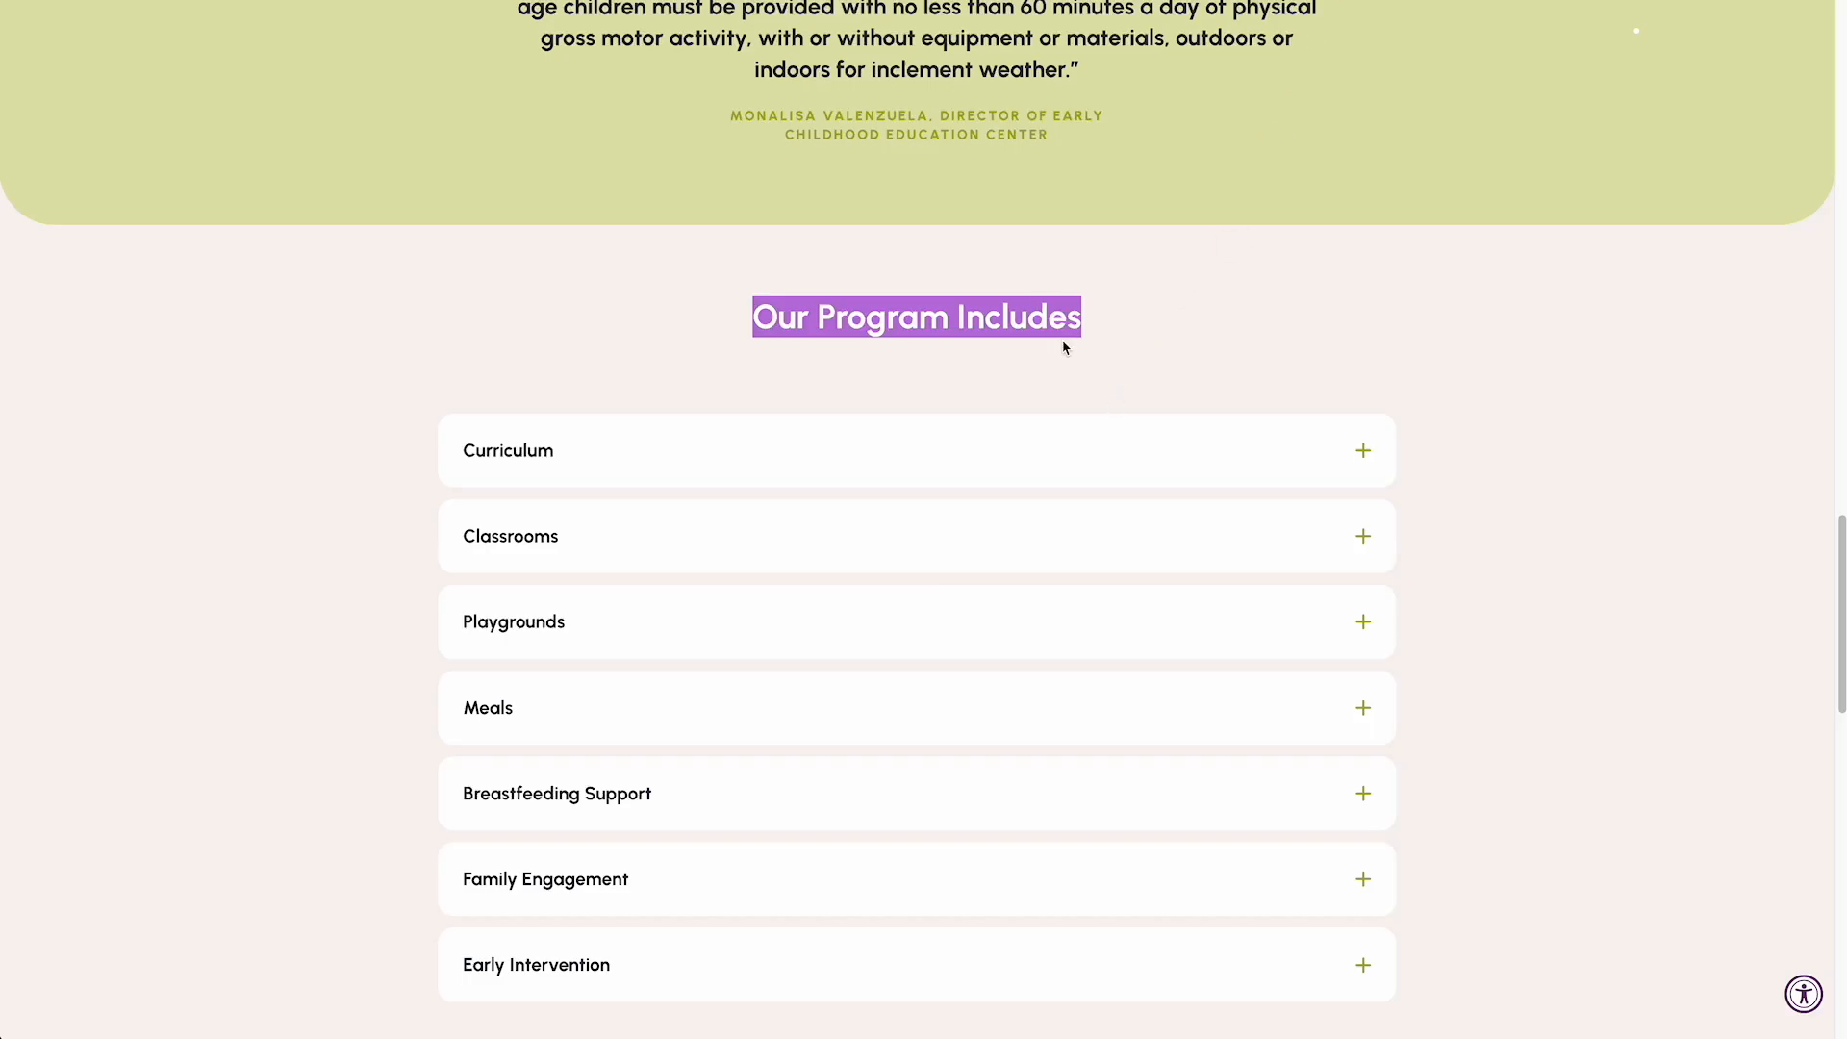
pyautogui.moveTo(1133, 330); pyautogui.dragTo(737, 333)
pyautogui.scroll(-10, 1125, 329)
pyautogui.scroll(15, 1135, 357)
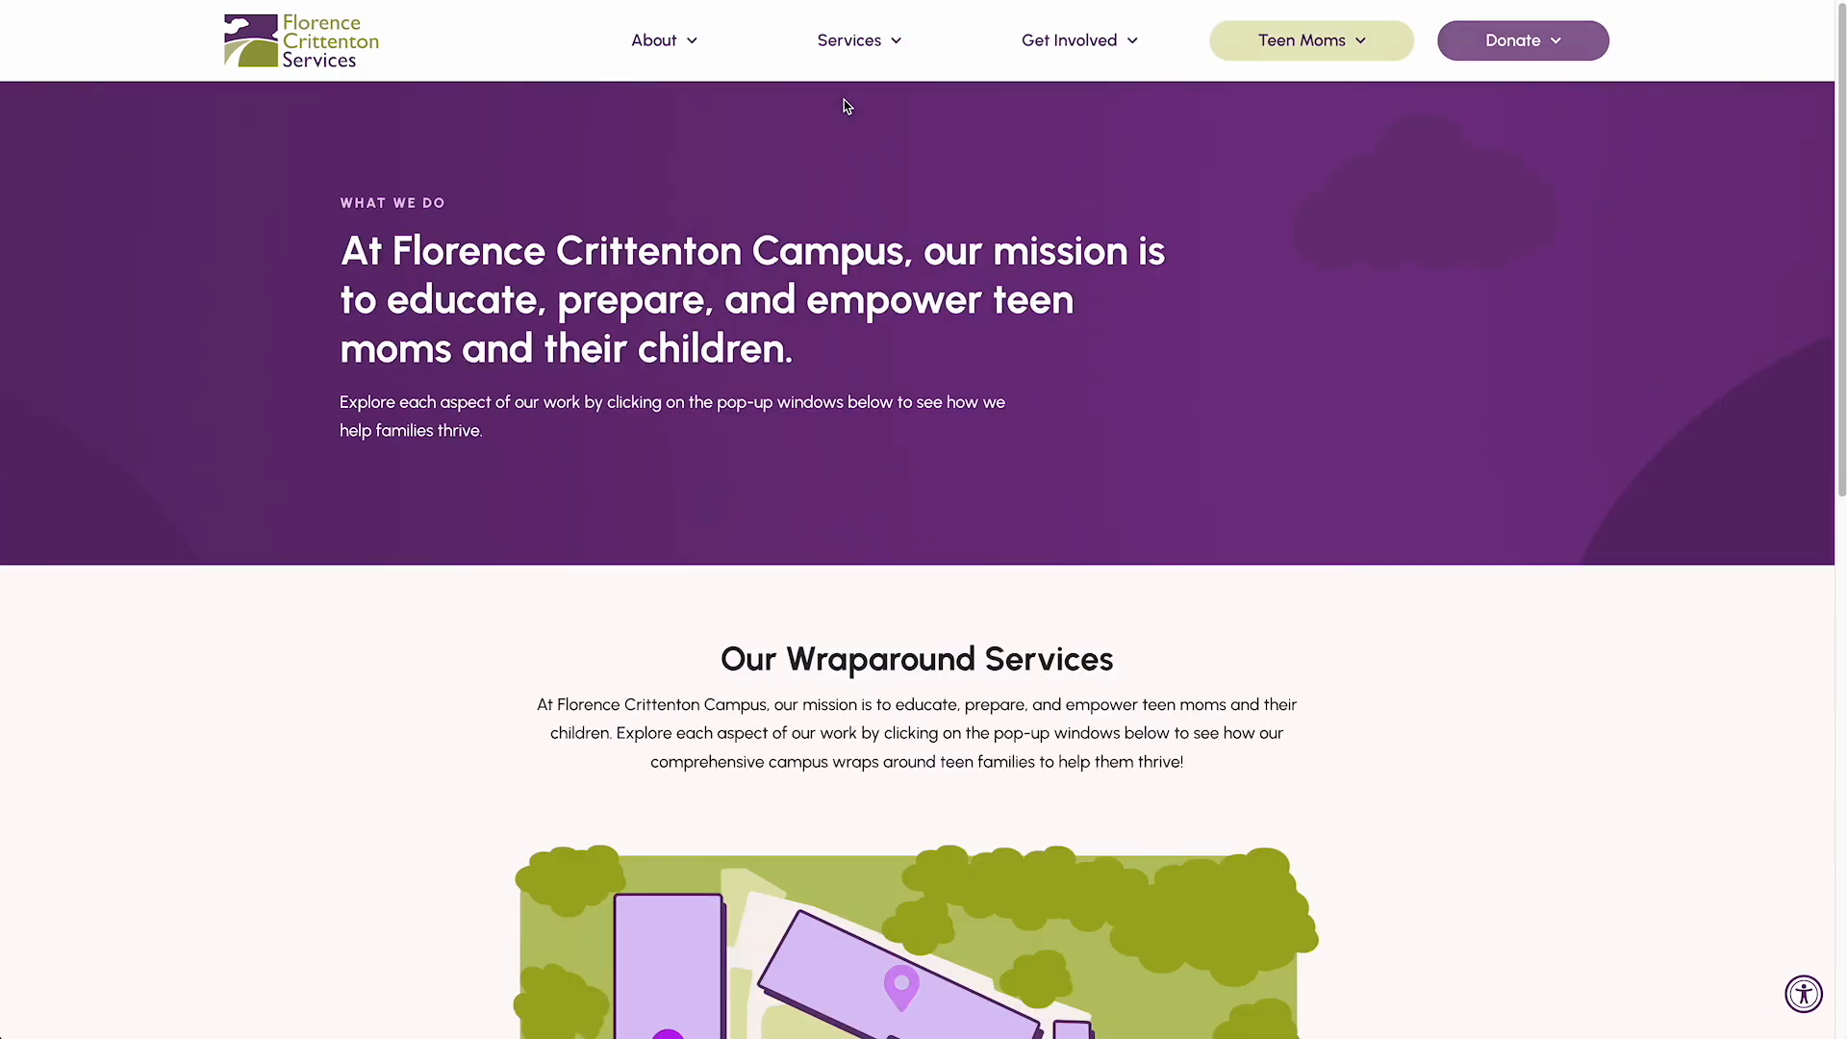
pyautogui.scroll(-1, 905, 577)
pyautogui.moveTo(906, 604); pyautogui.dragTo(520, 657)
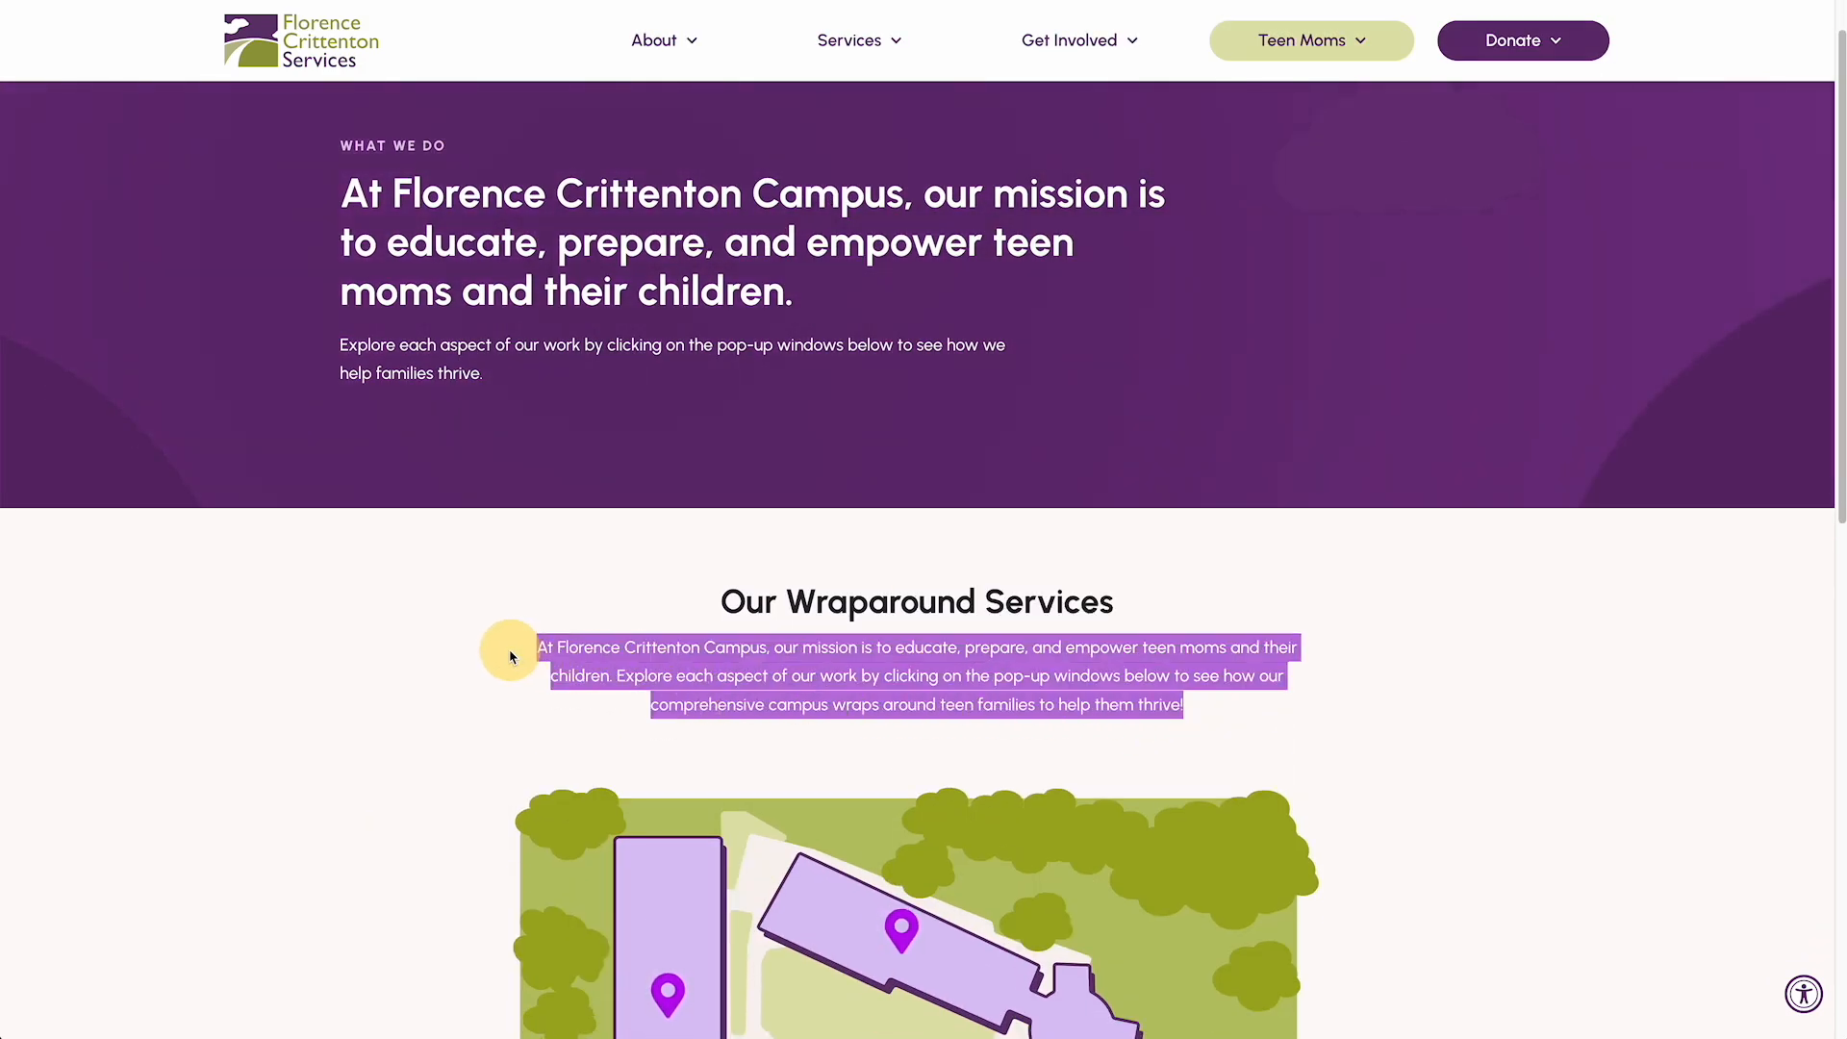
pyautogui.click(462, 658)
pyautogui.scroll(-1, 563, 648)
pyautogui.scroll(-1, 563, 648)
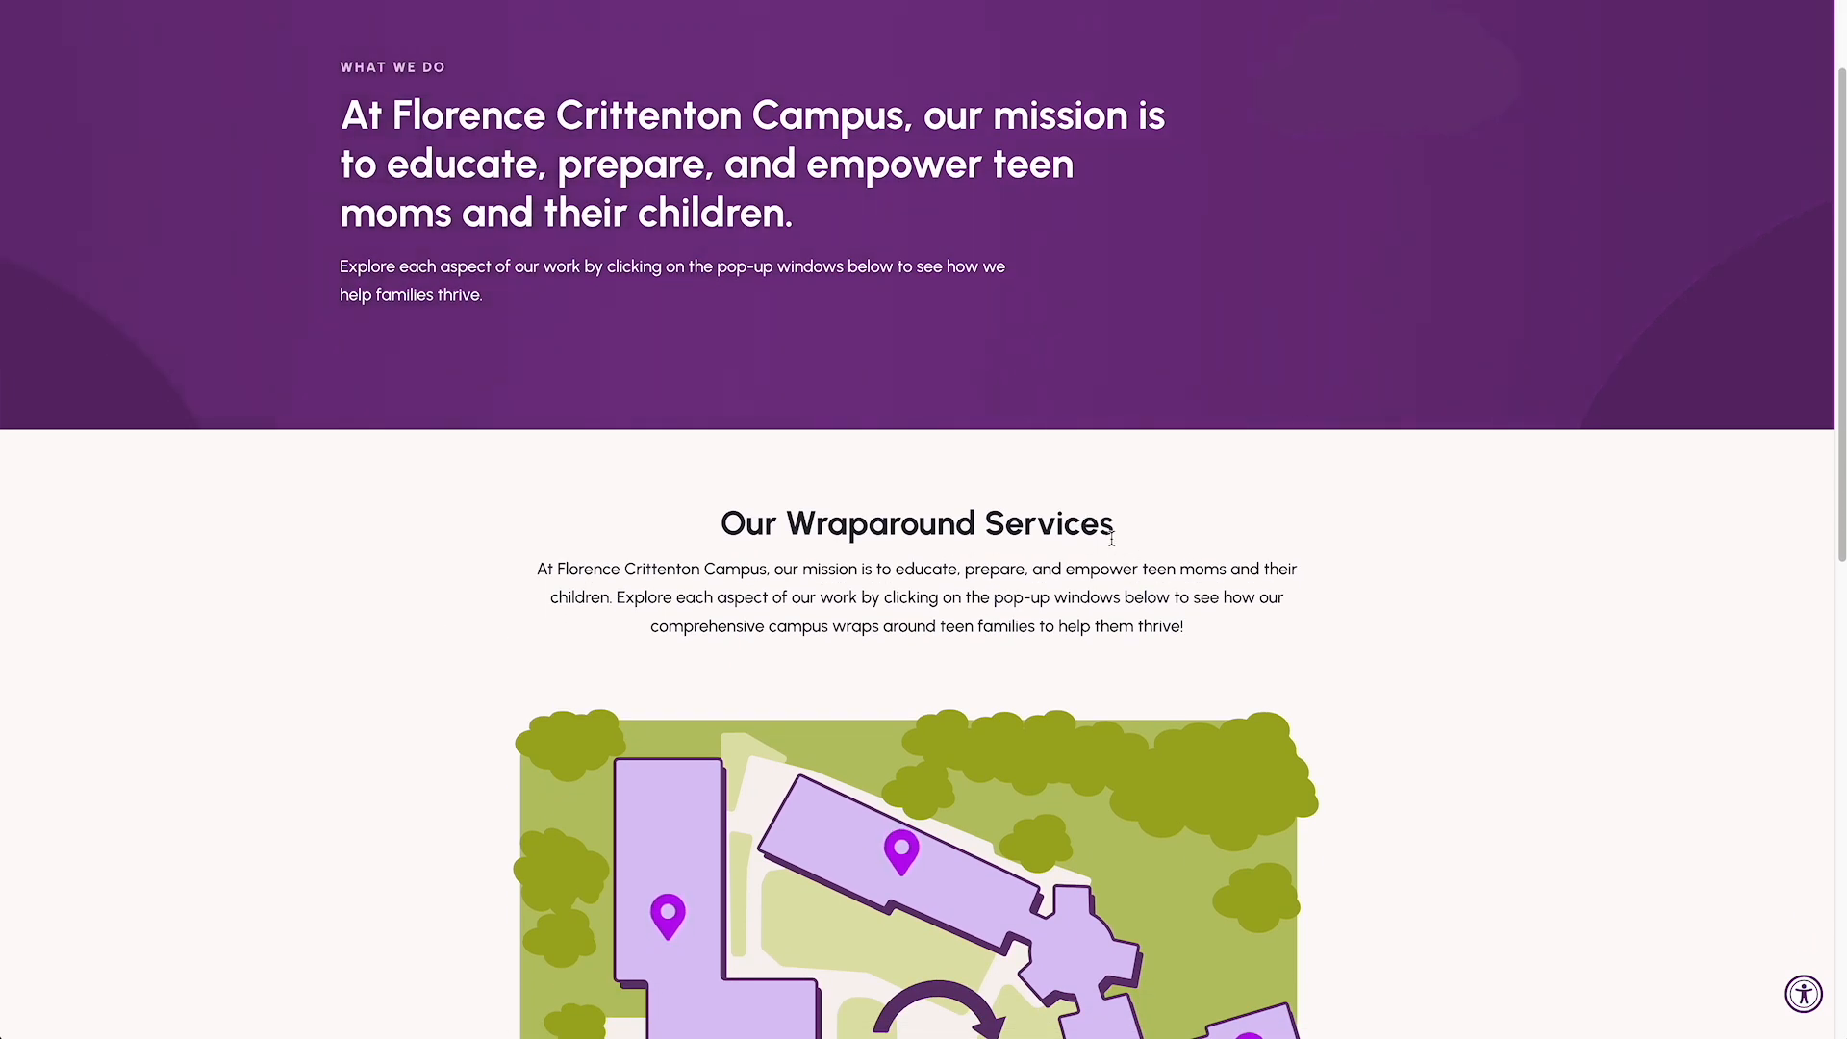
pyautogui.moveTo(1101, 569); pyautogui.dragTo(1168, 620)
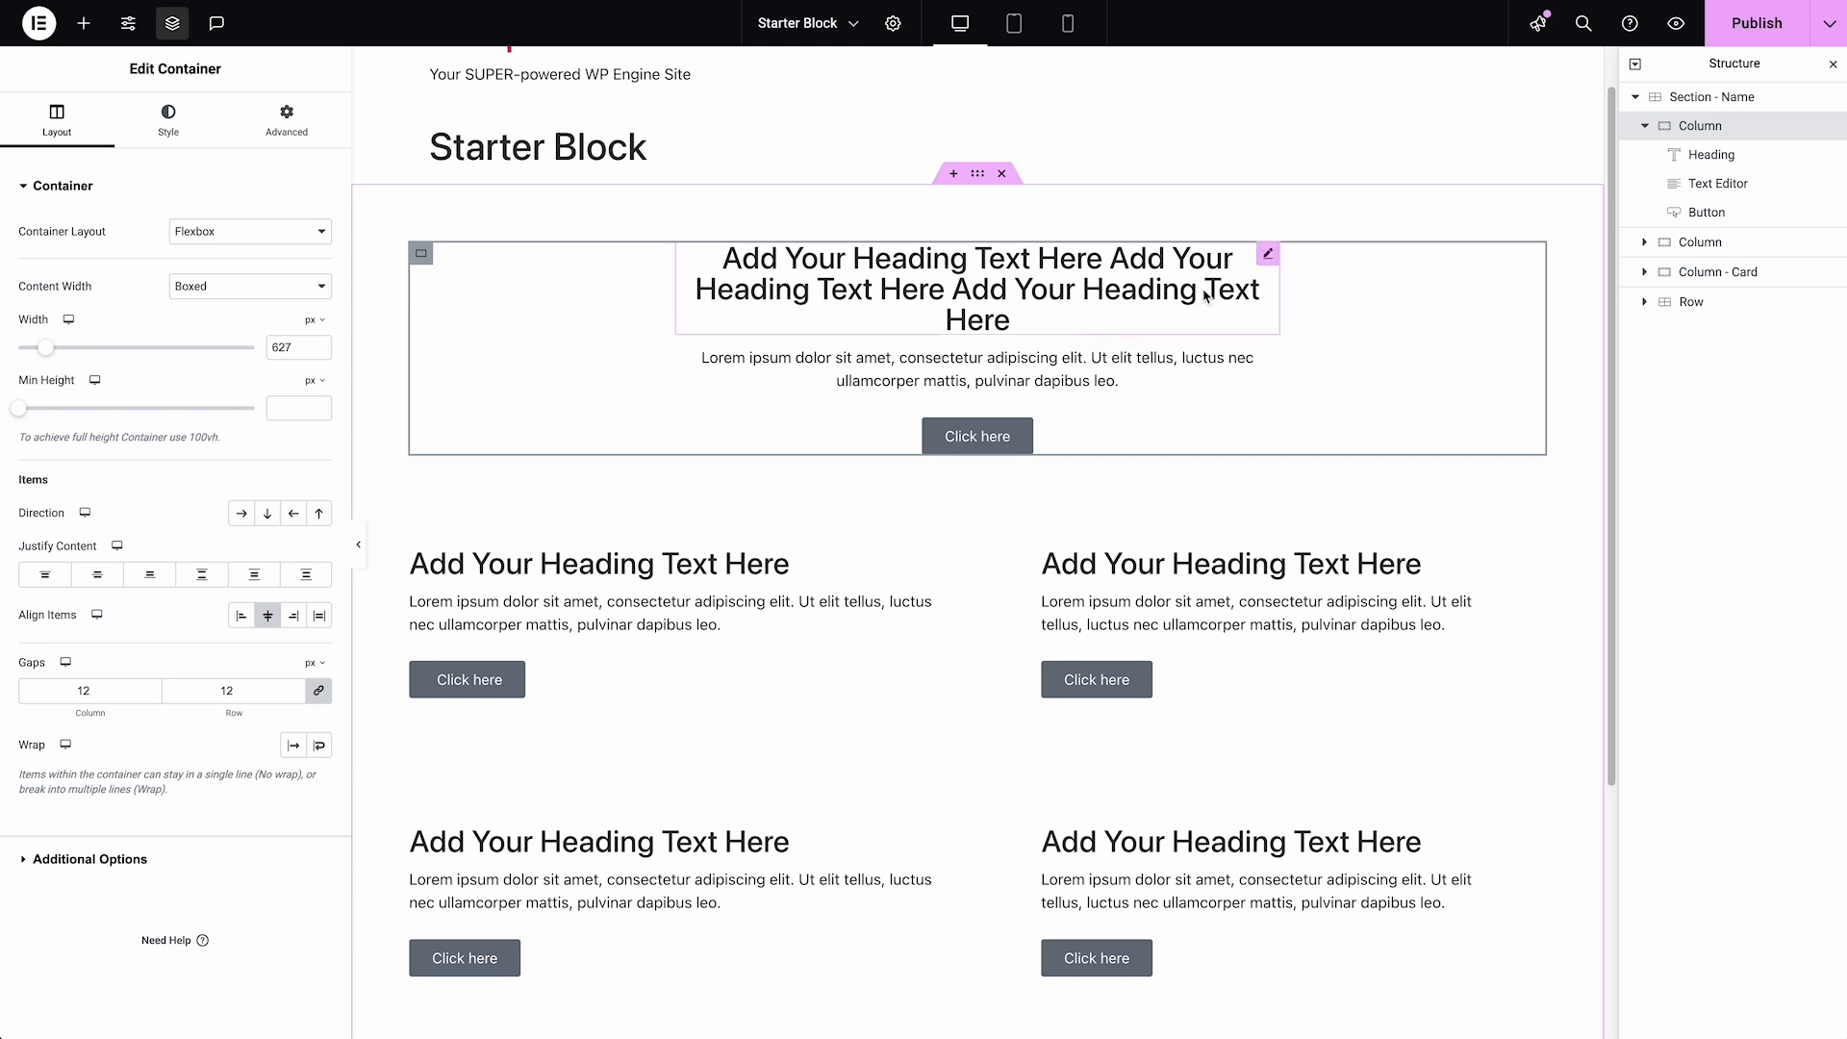
# Return to the Elementor editor and inspect the advanced layout and width options of the first Column's Heading
pyautogui.click(1270, 258)
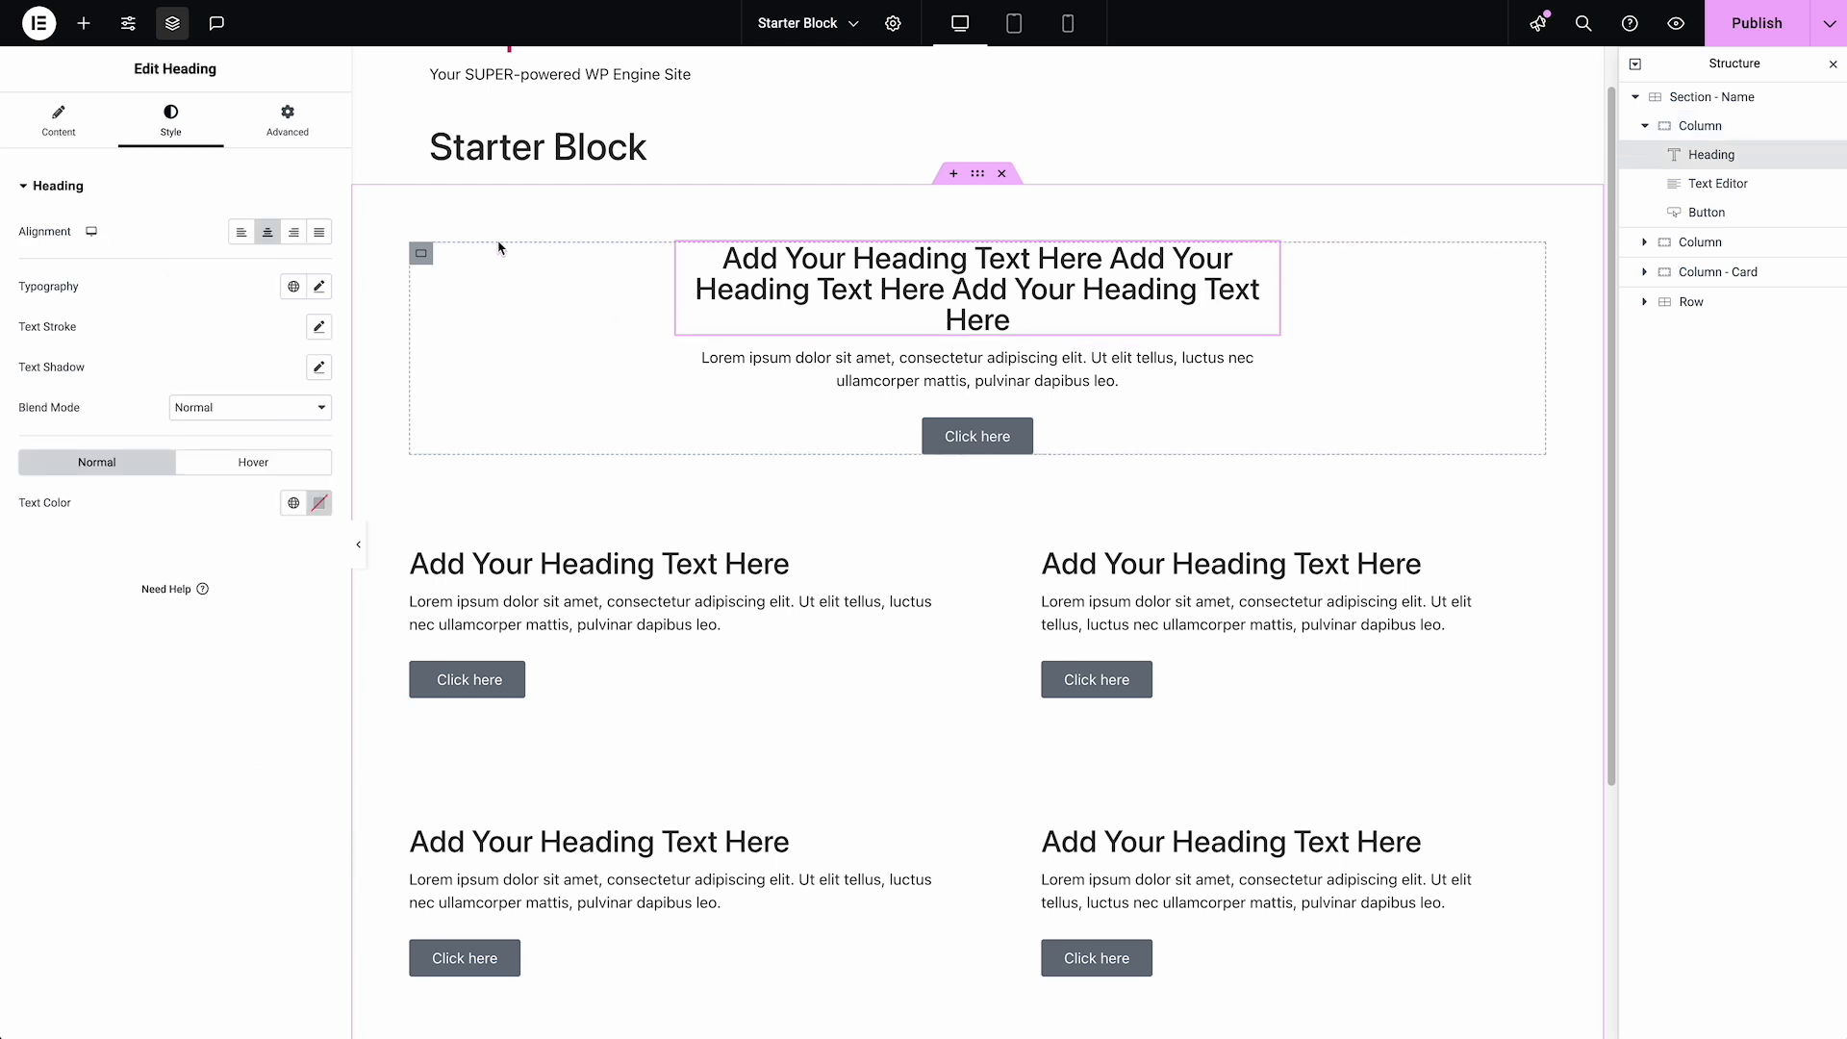
pyautogui.click(292, 133)
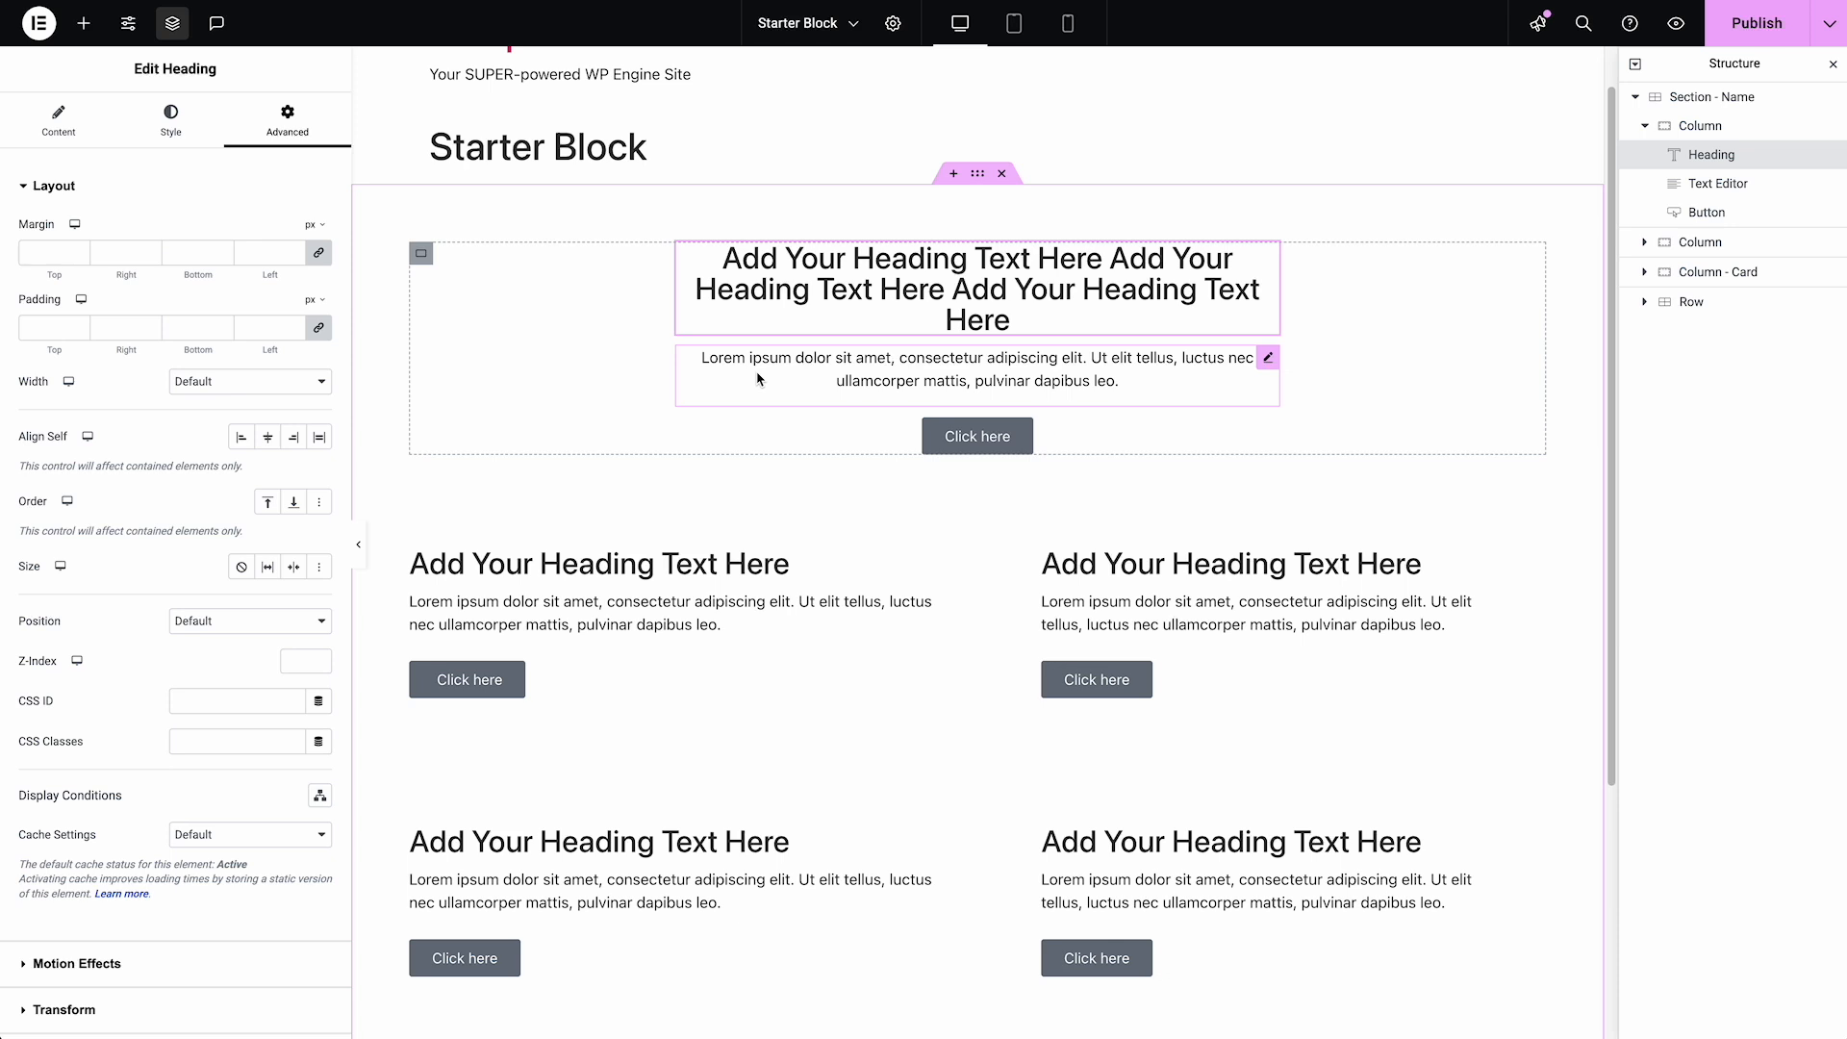
pyautogui.click(248, 385)
pyautogui.moveTo(247, 395); pyautogui.dragTo(317, 186)
pyautogui.click(317, 186)
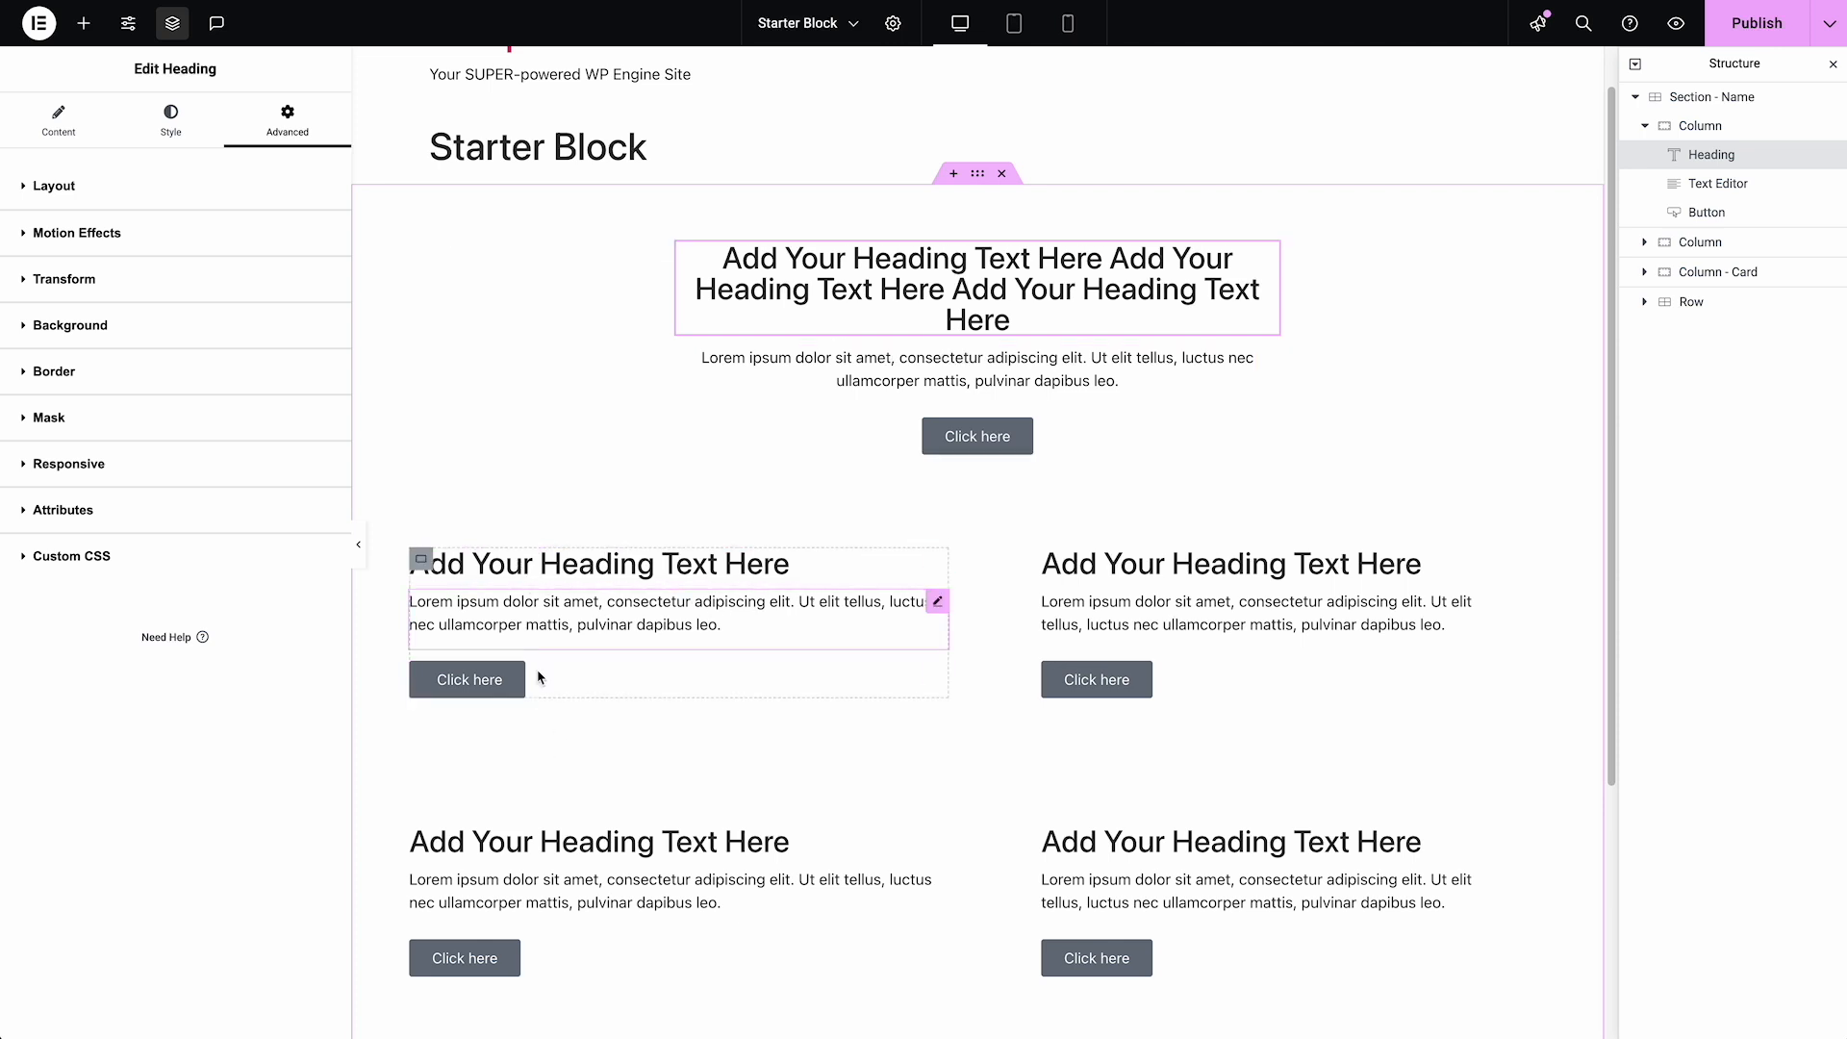
# Collapse the first Column in the structure, review the Column, Column - Card and Row elements, and publish the Starter Block
pyautogui.click(1646, 126)
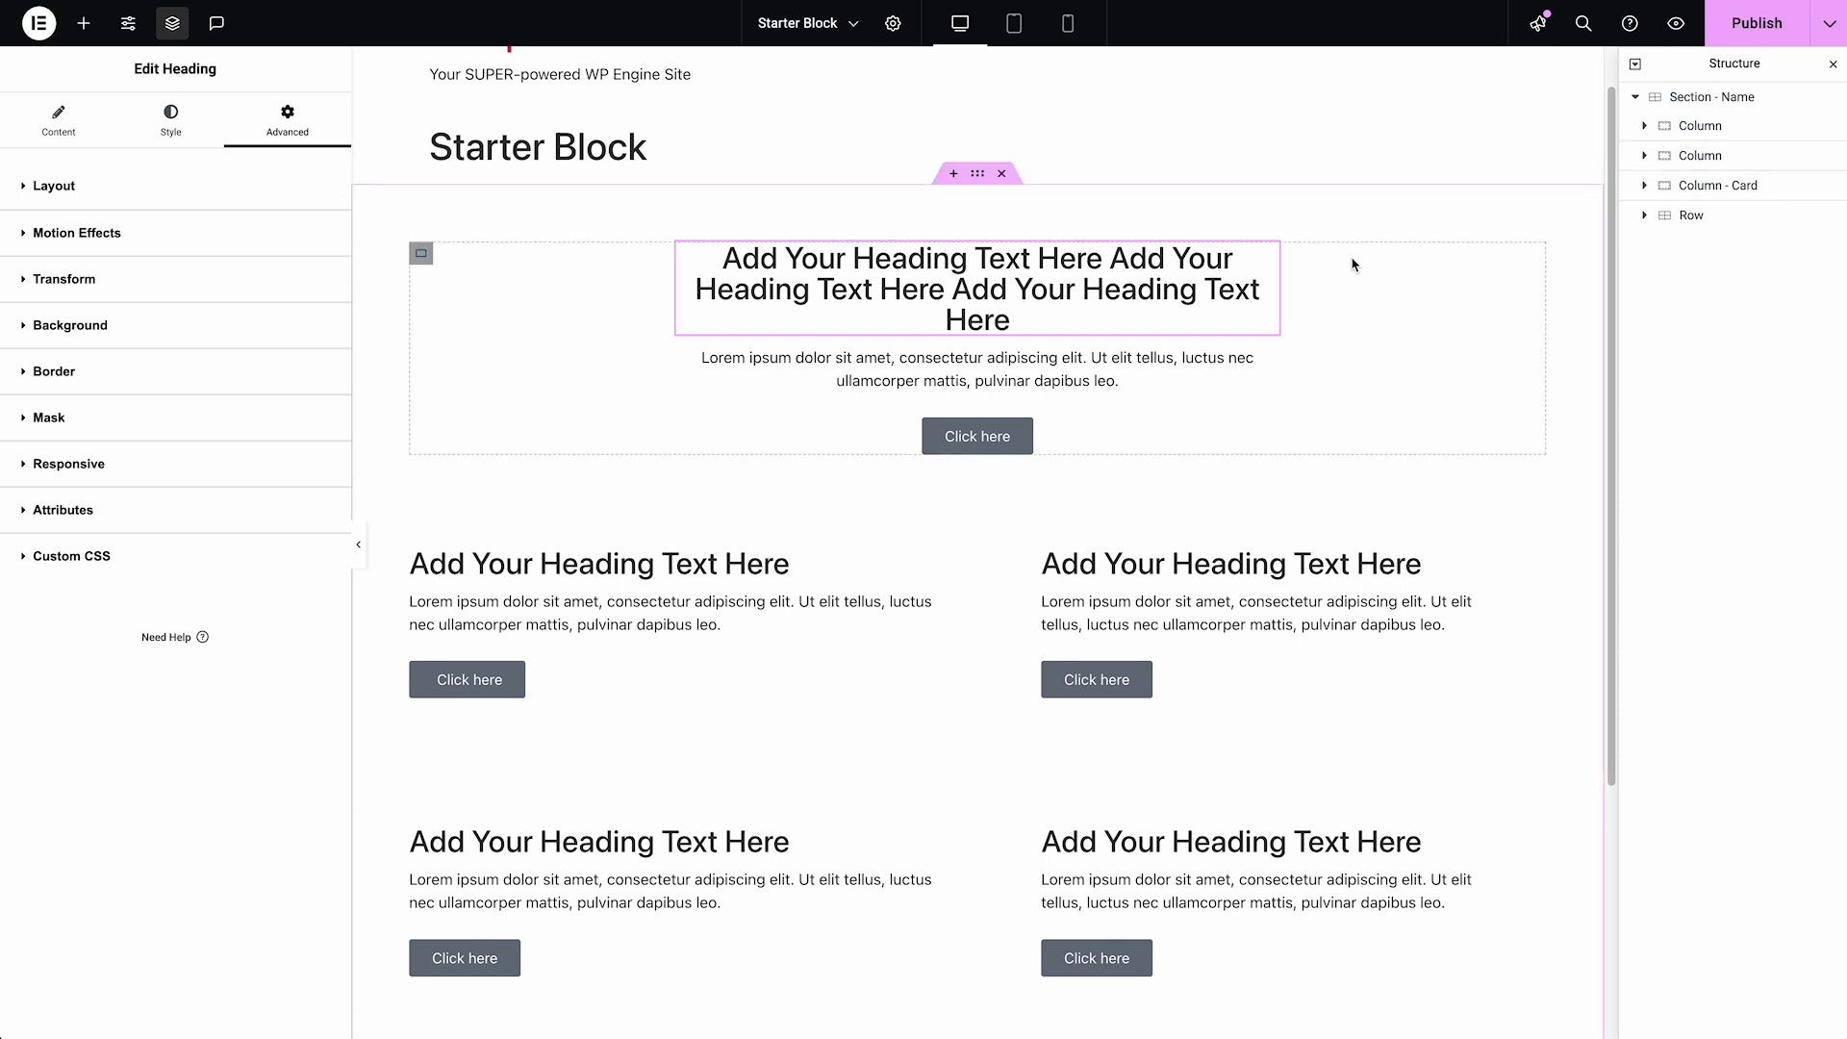
pyautogui.click(1735, 137)
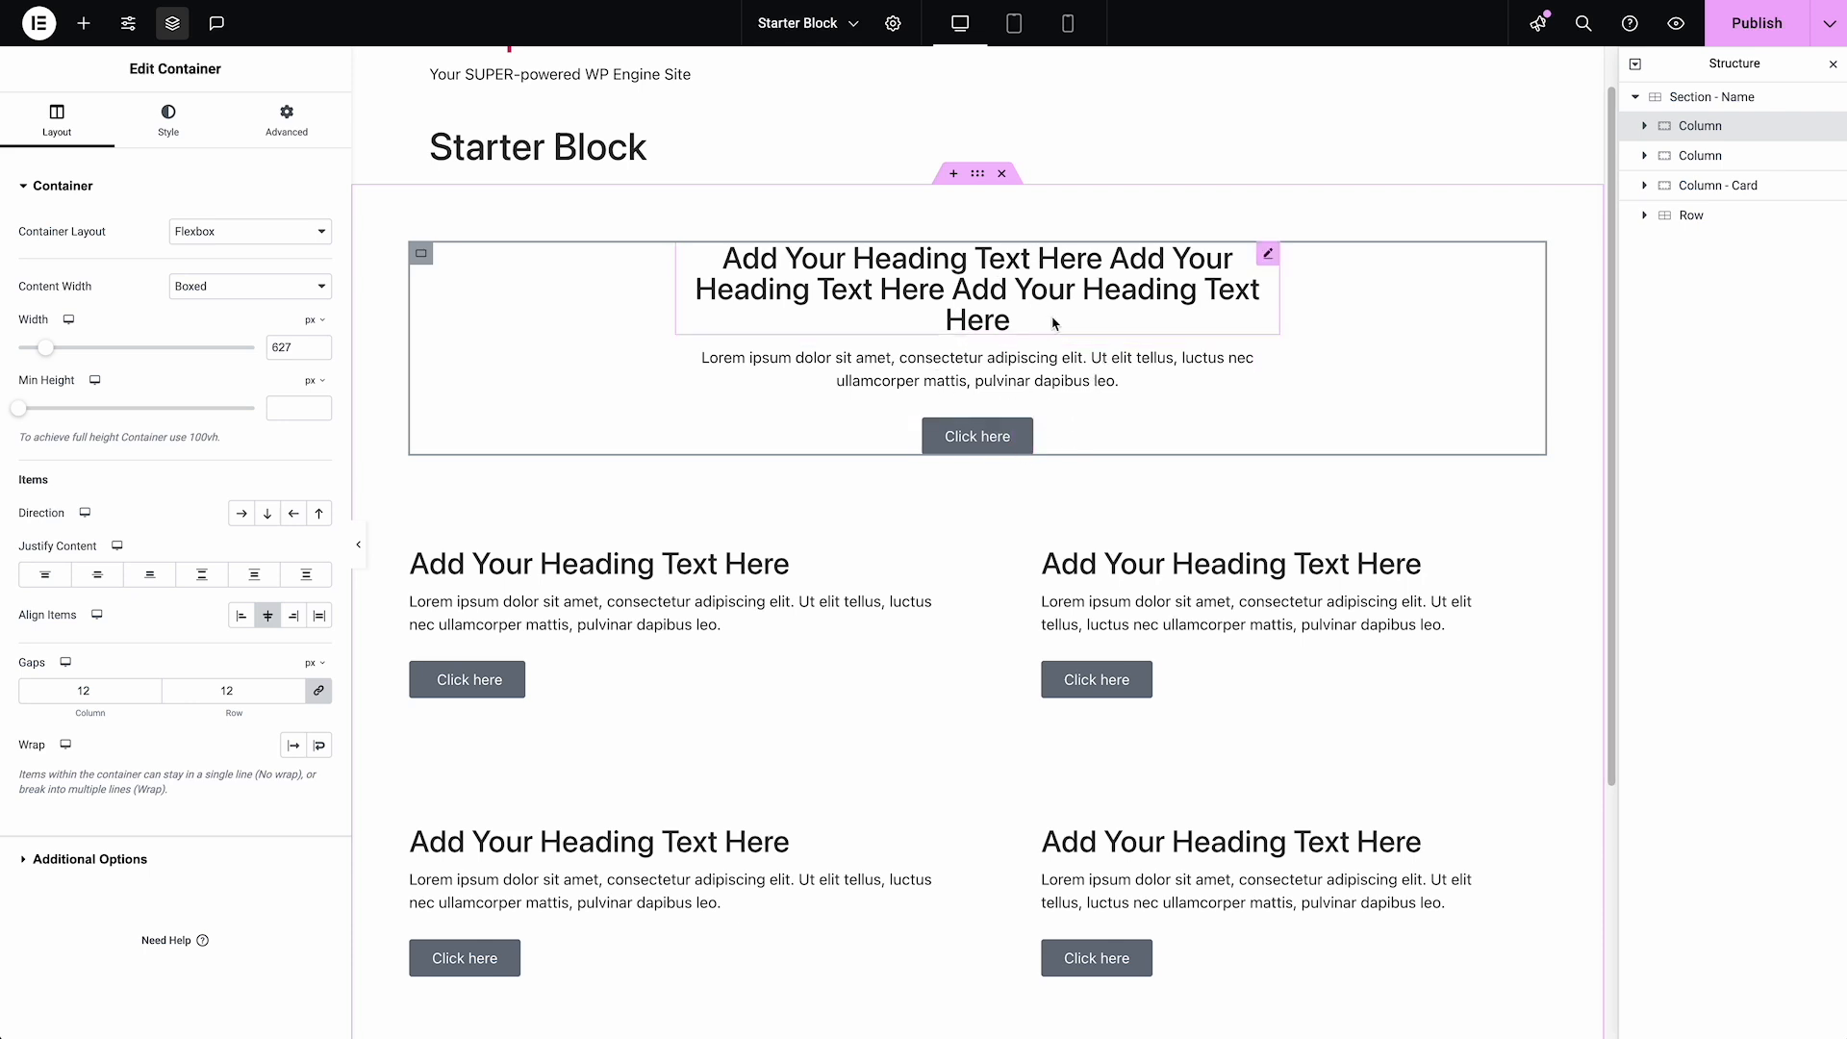
pyautogui.click(1700, 156)
pyautogui.click(1722, 185)
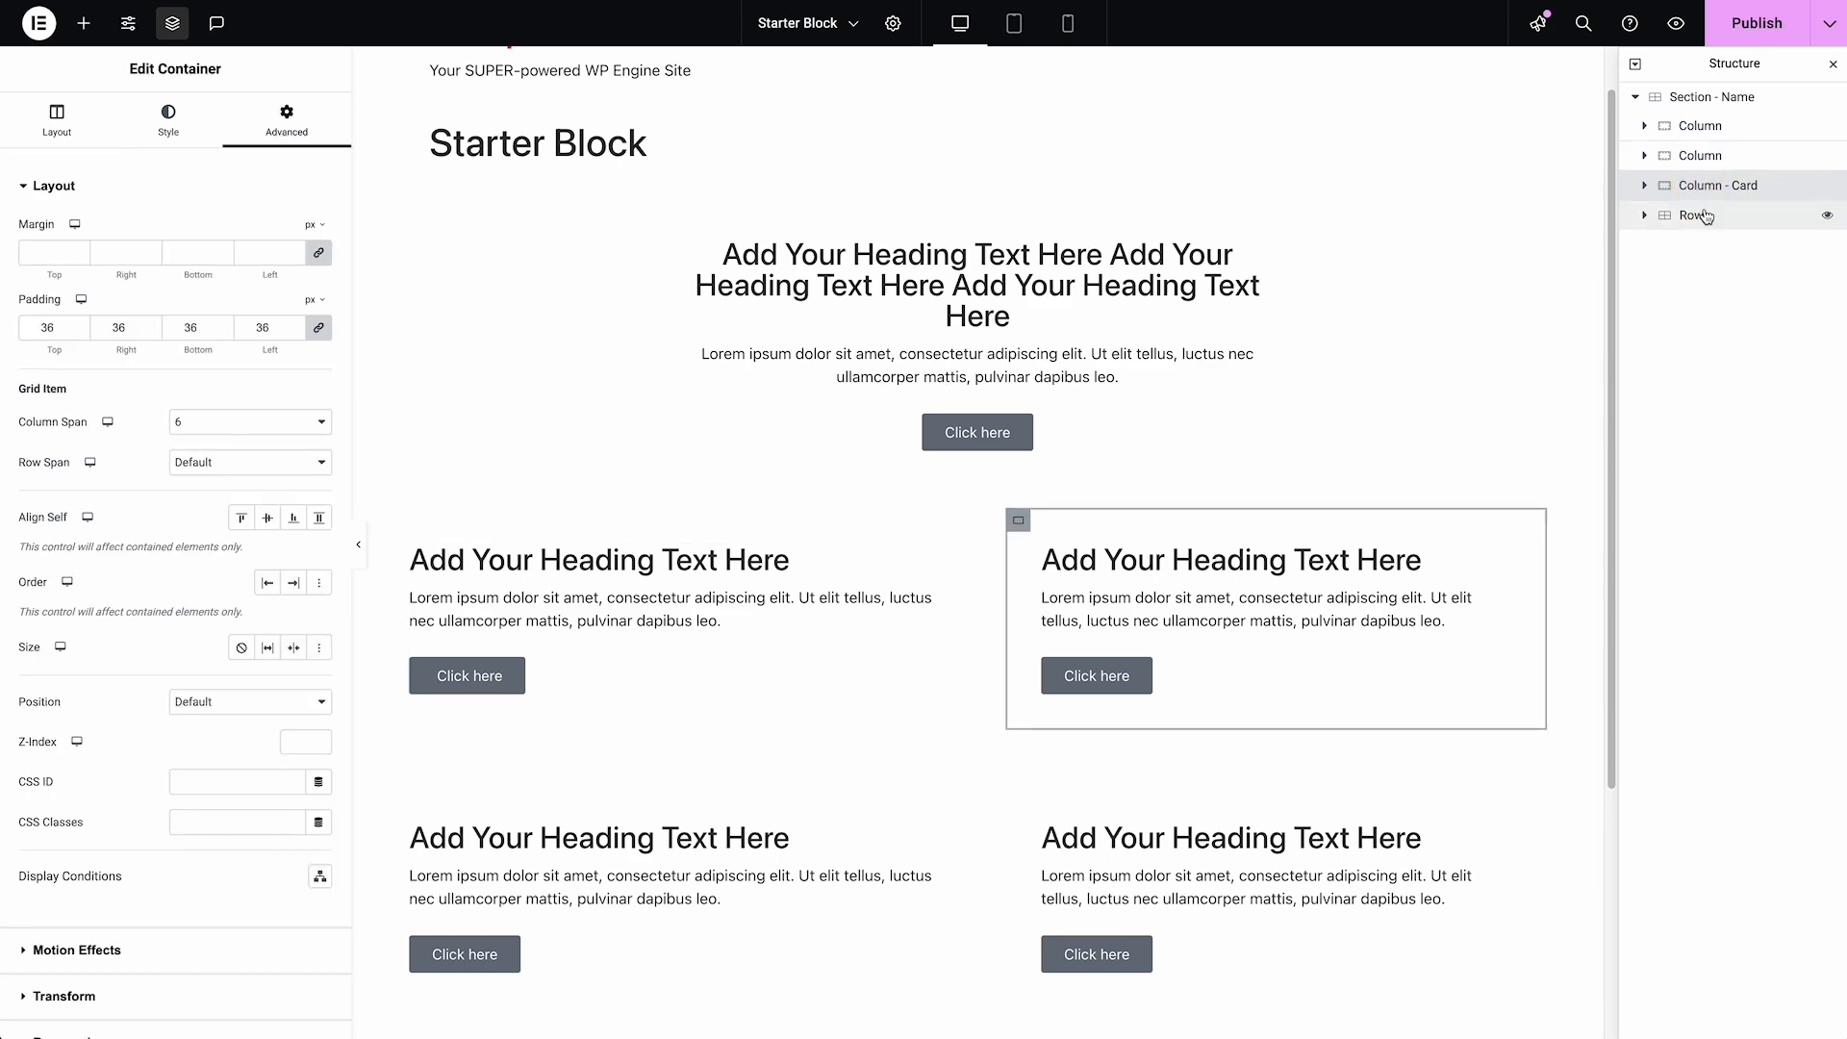
pyautogui.click(1706, 215)
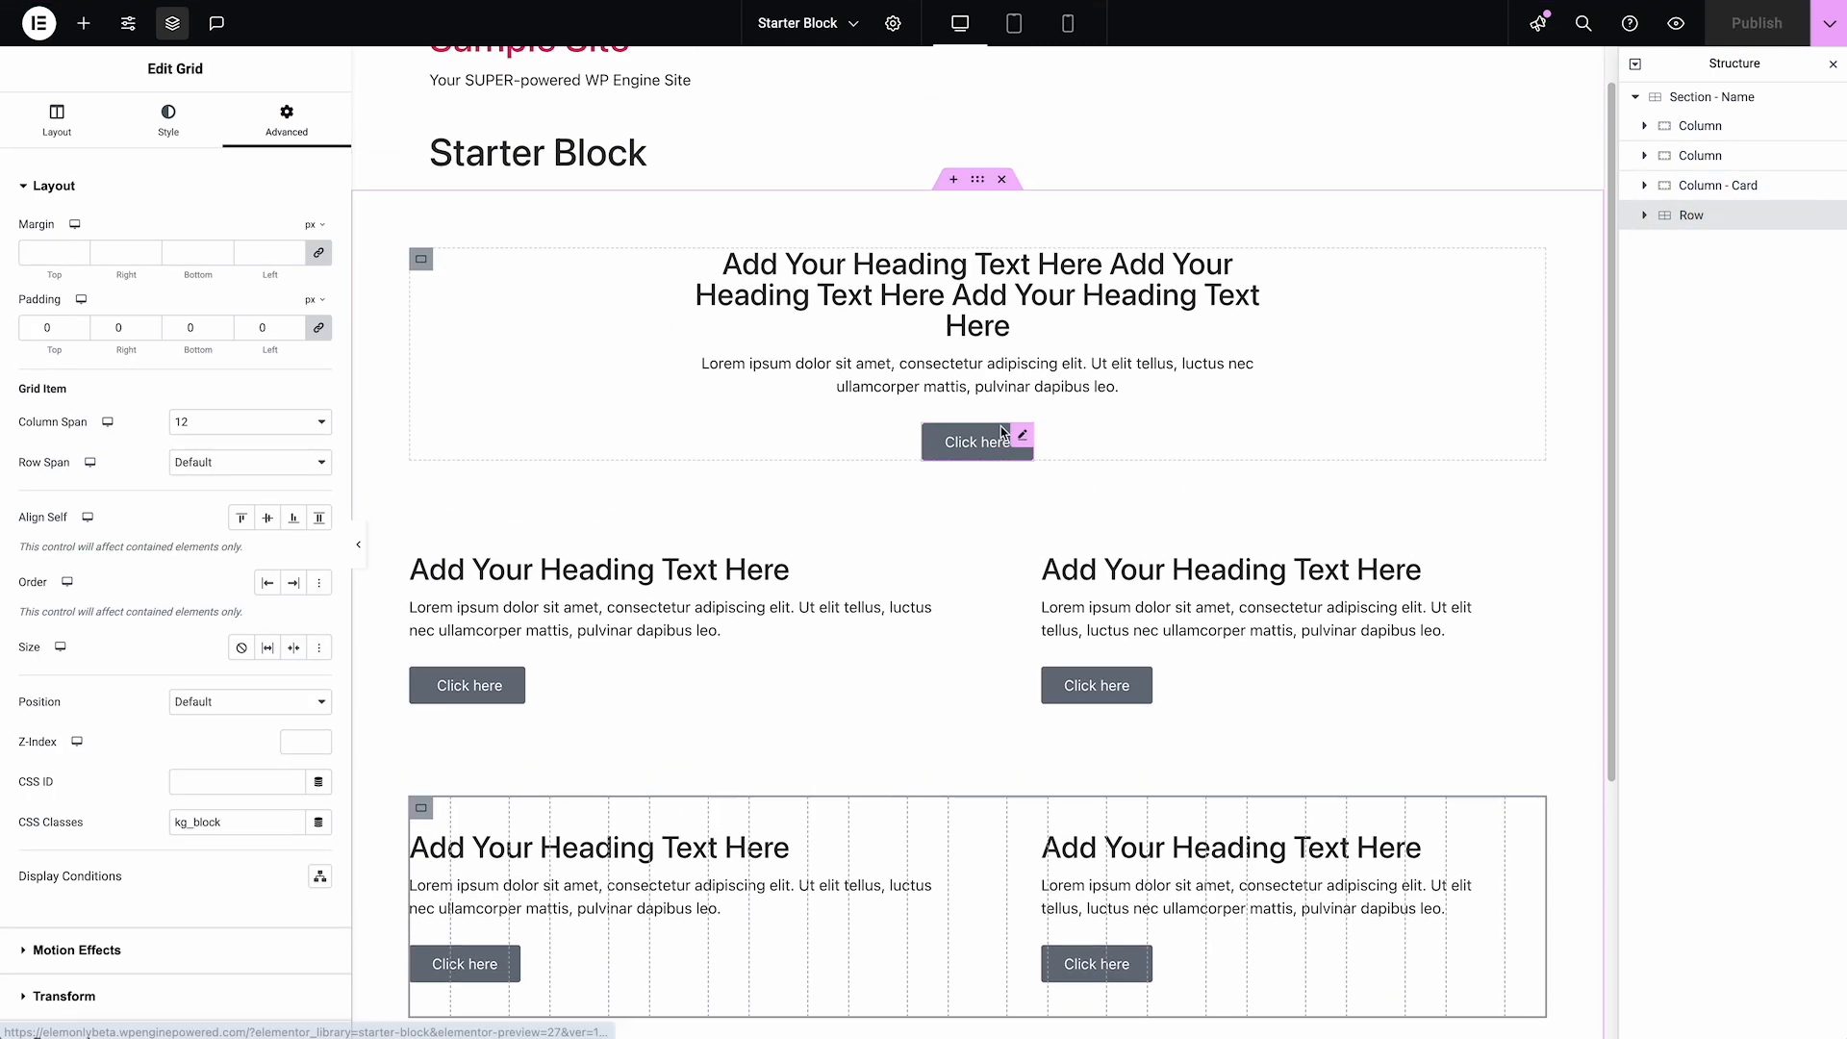
pyautogui.scroll(1, 1001, 433)
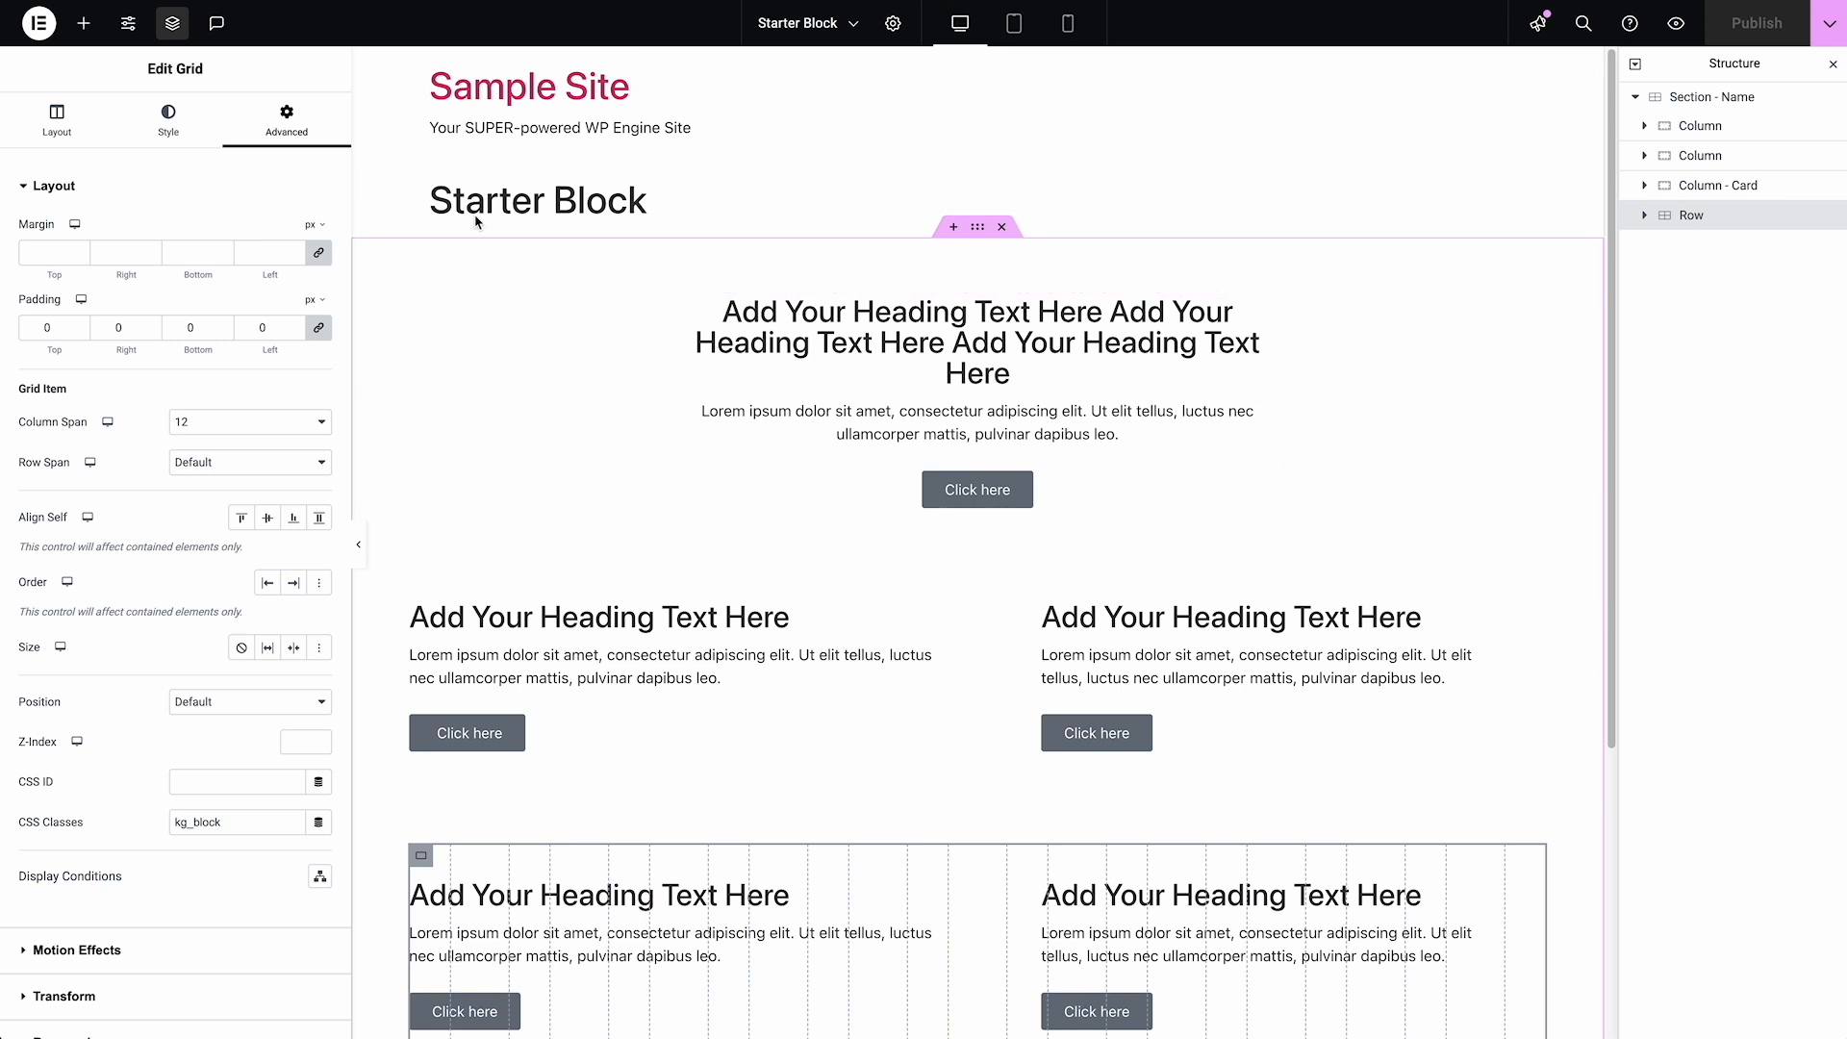
# Exit the Starter Block editor to the WordPress admin
pyautogui.rightClick(51, 27)
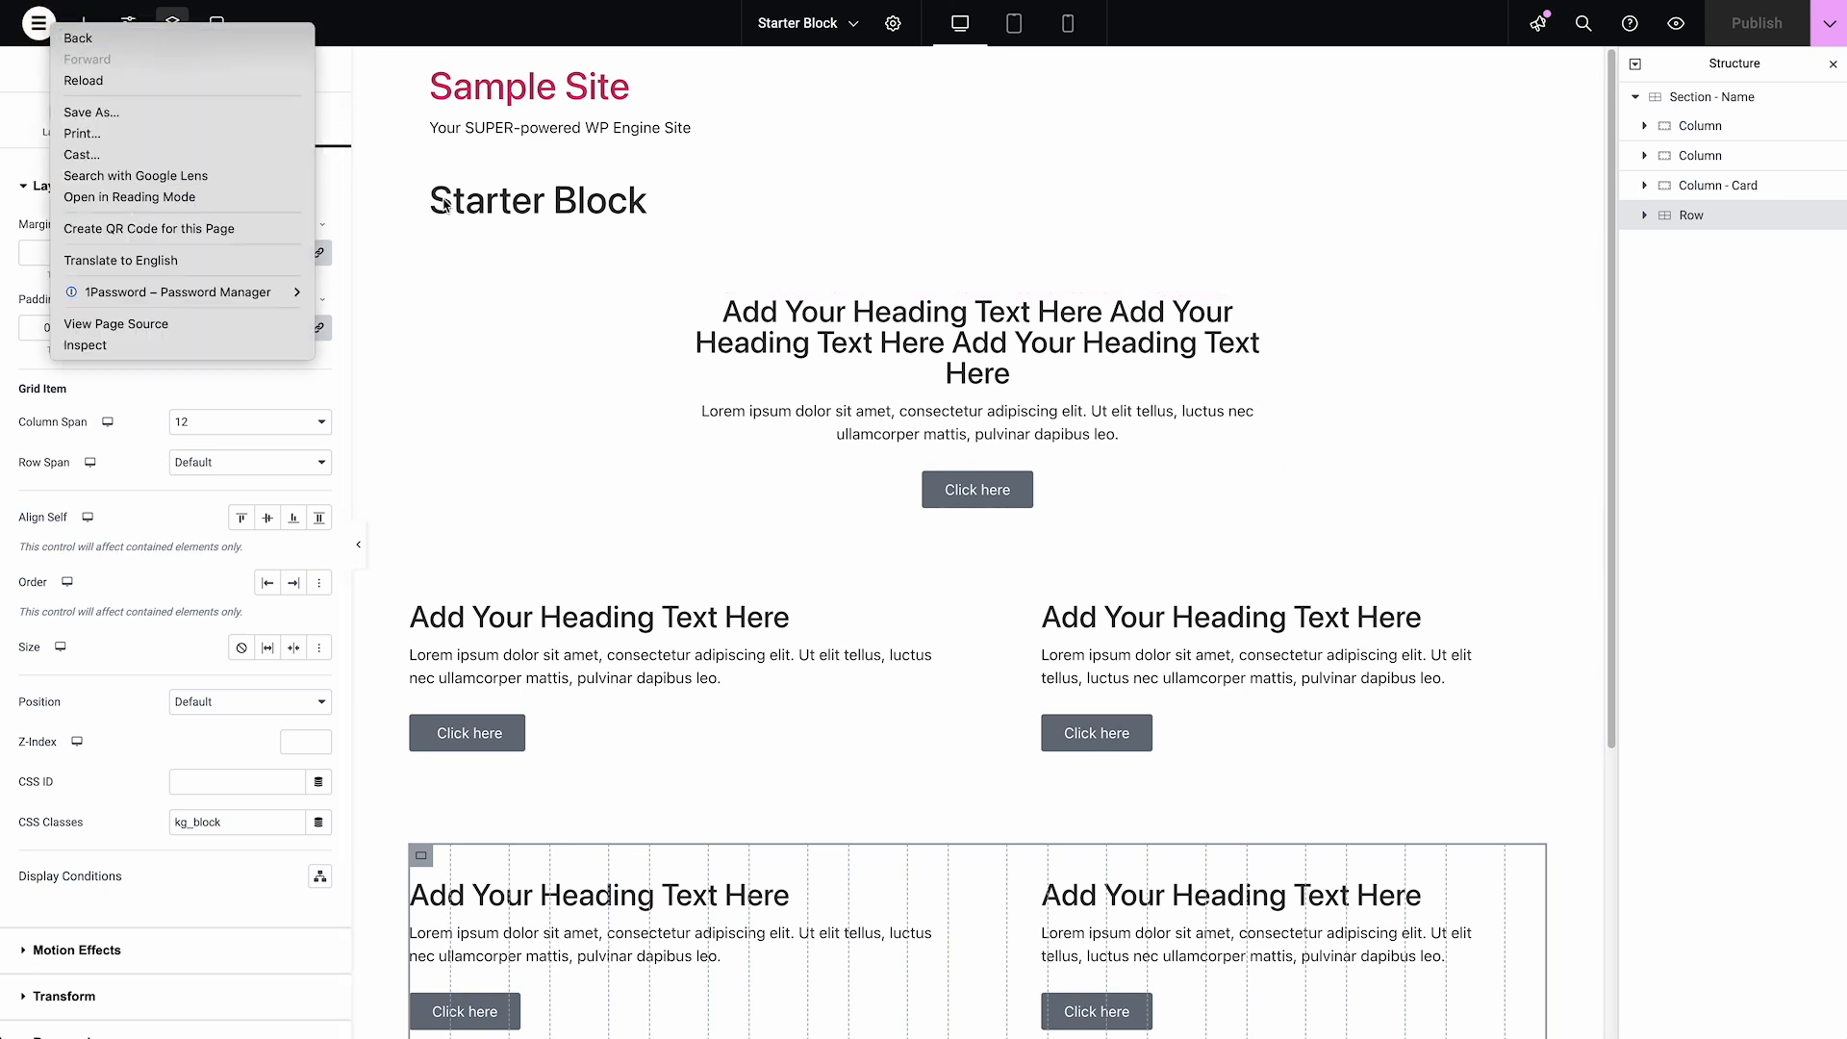
pyautogui.click(390, 197)
pyautogui.click(49, 30)
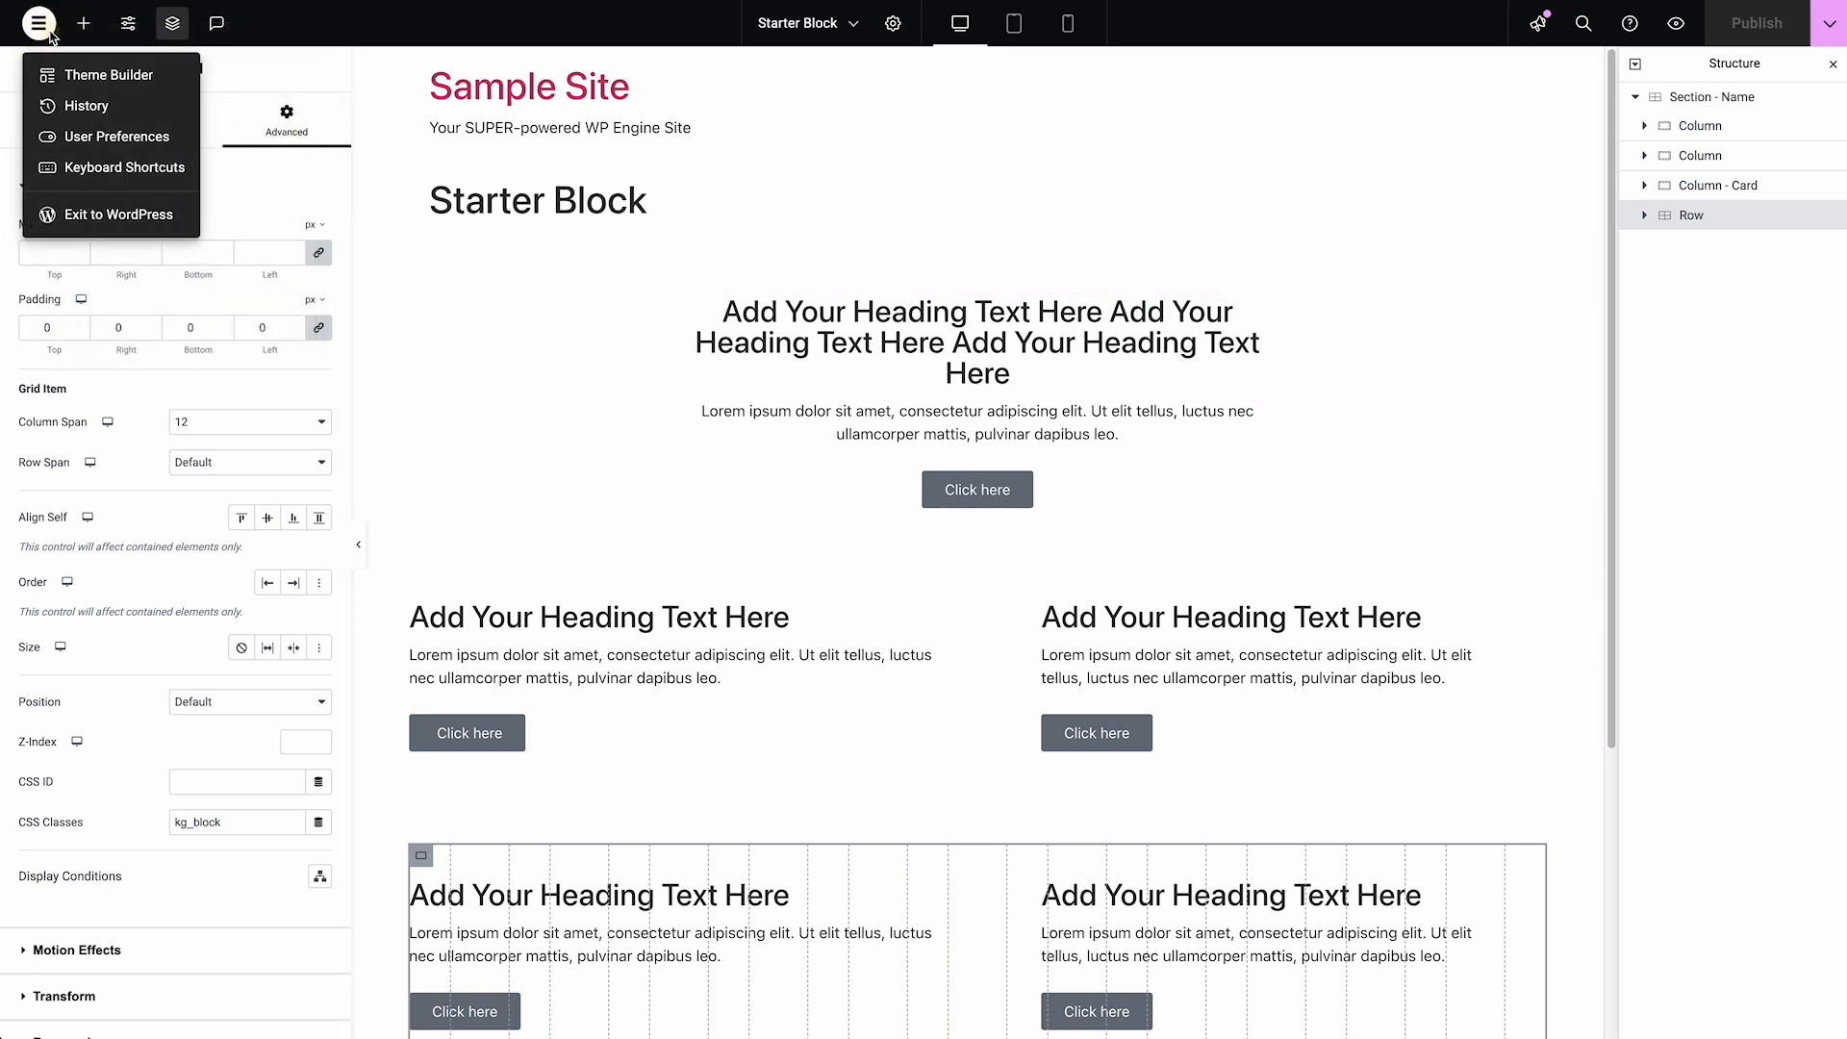
pyautogui.rightClick(91, 215)
pyautogui.click(94, 223)
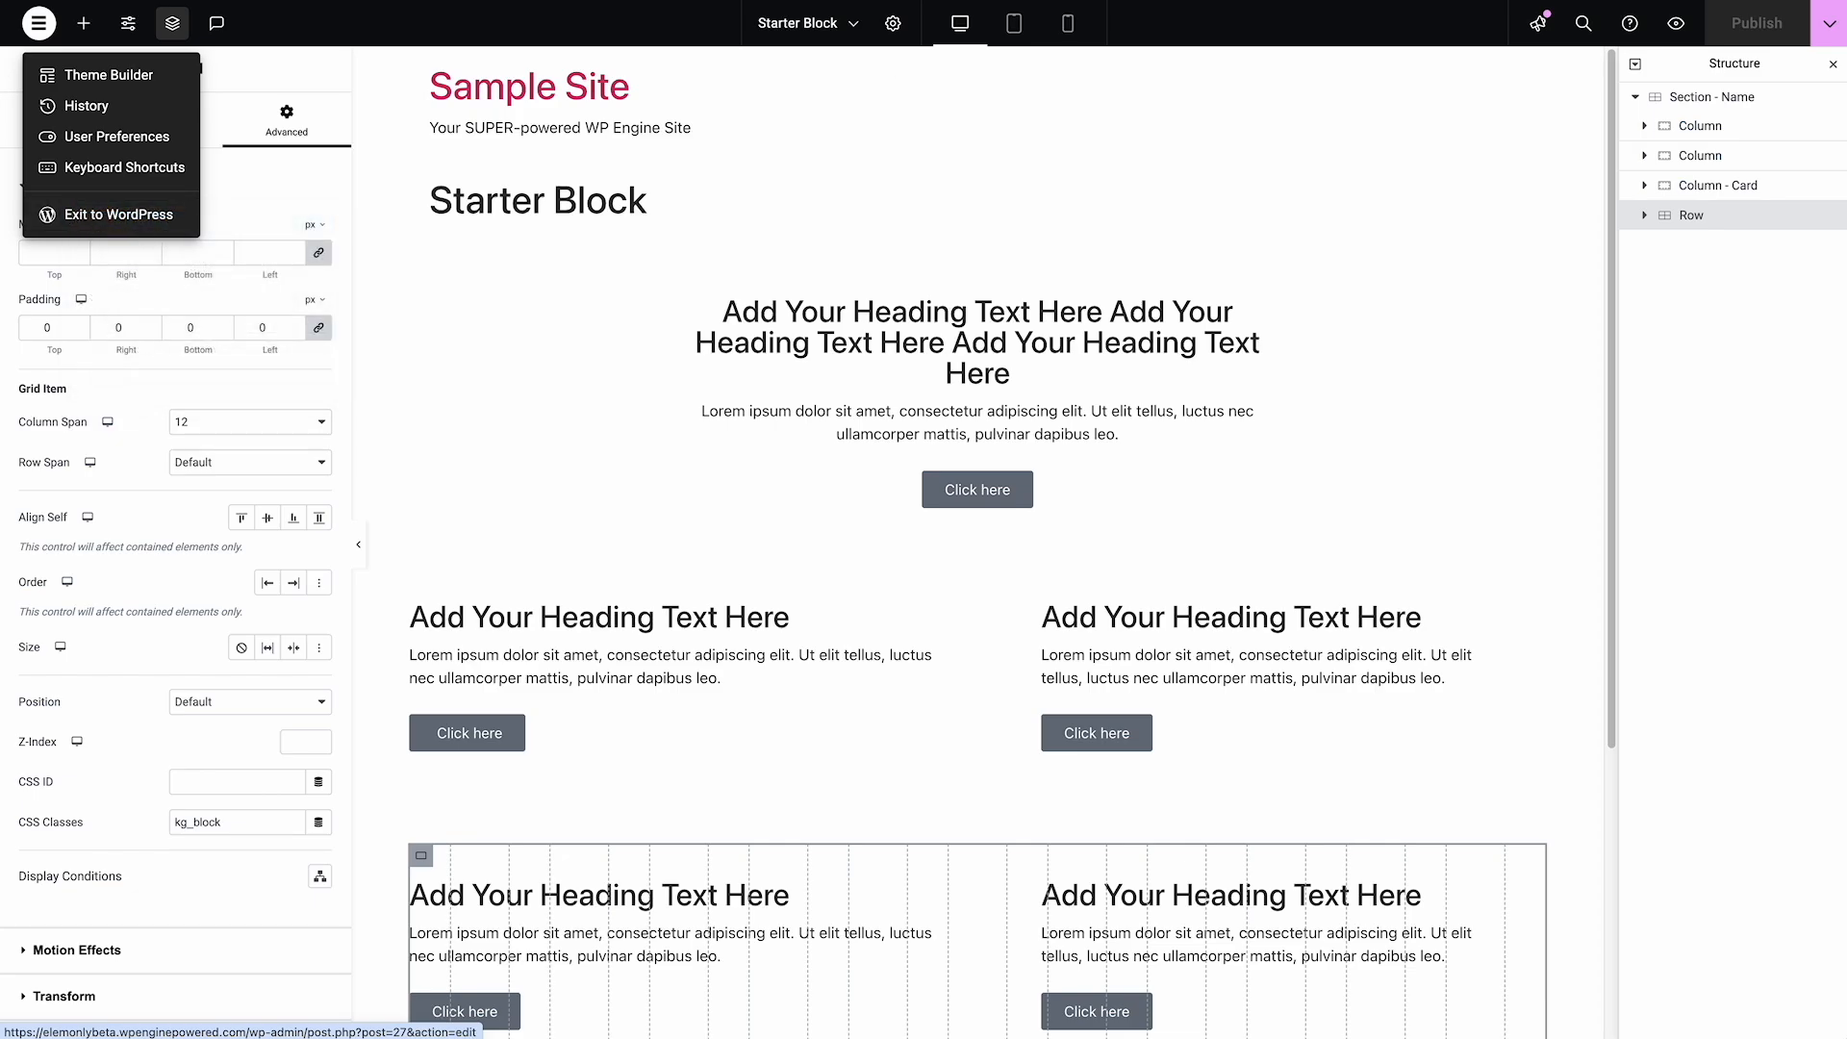
pyautogui.click(1270, 2)
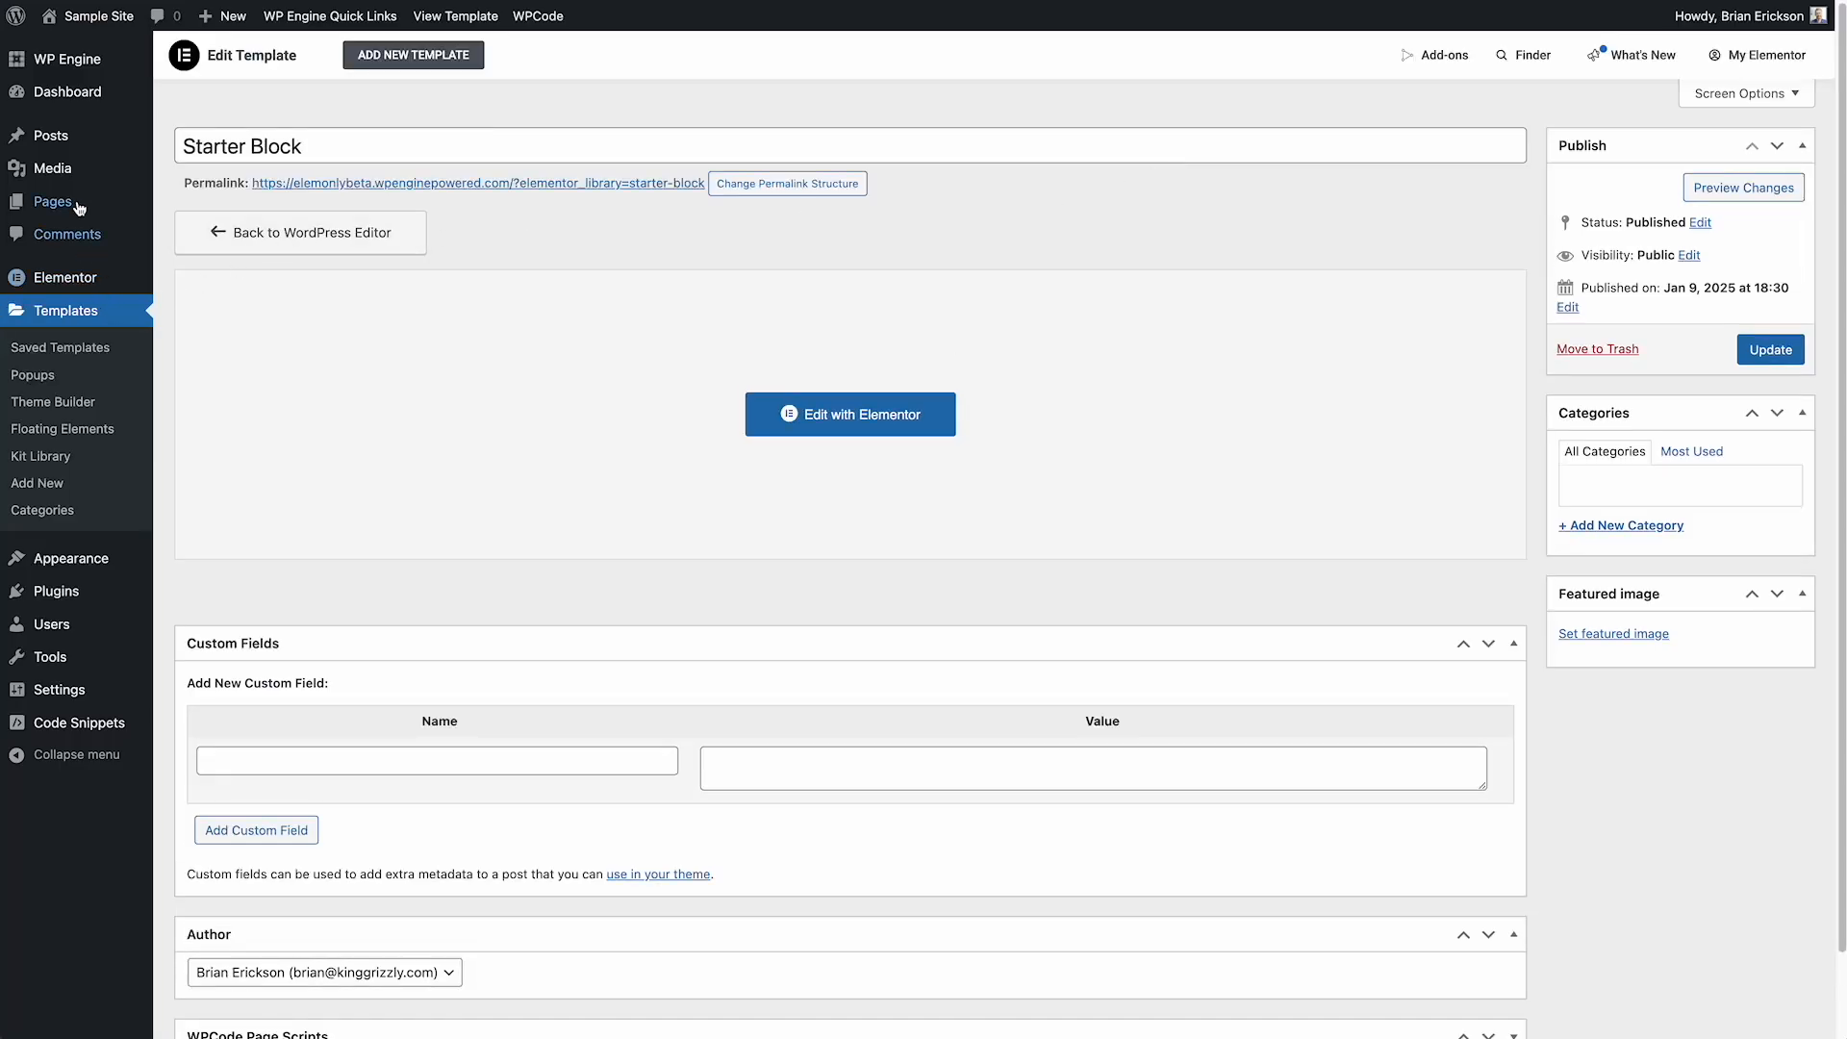
# Open Sample Page from the site's pages list for editing with Elementor
pyautogui.click(49, 205)
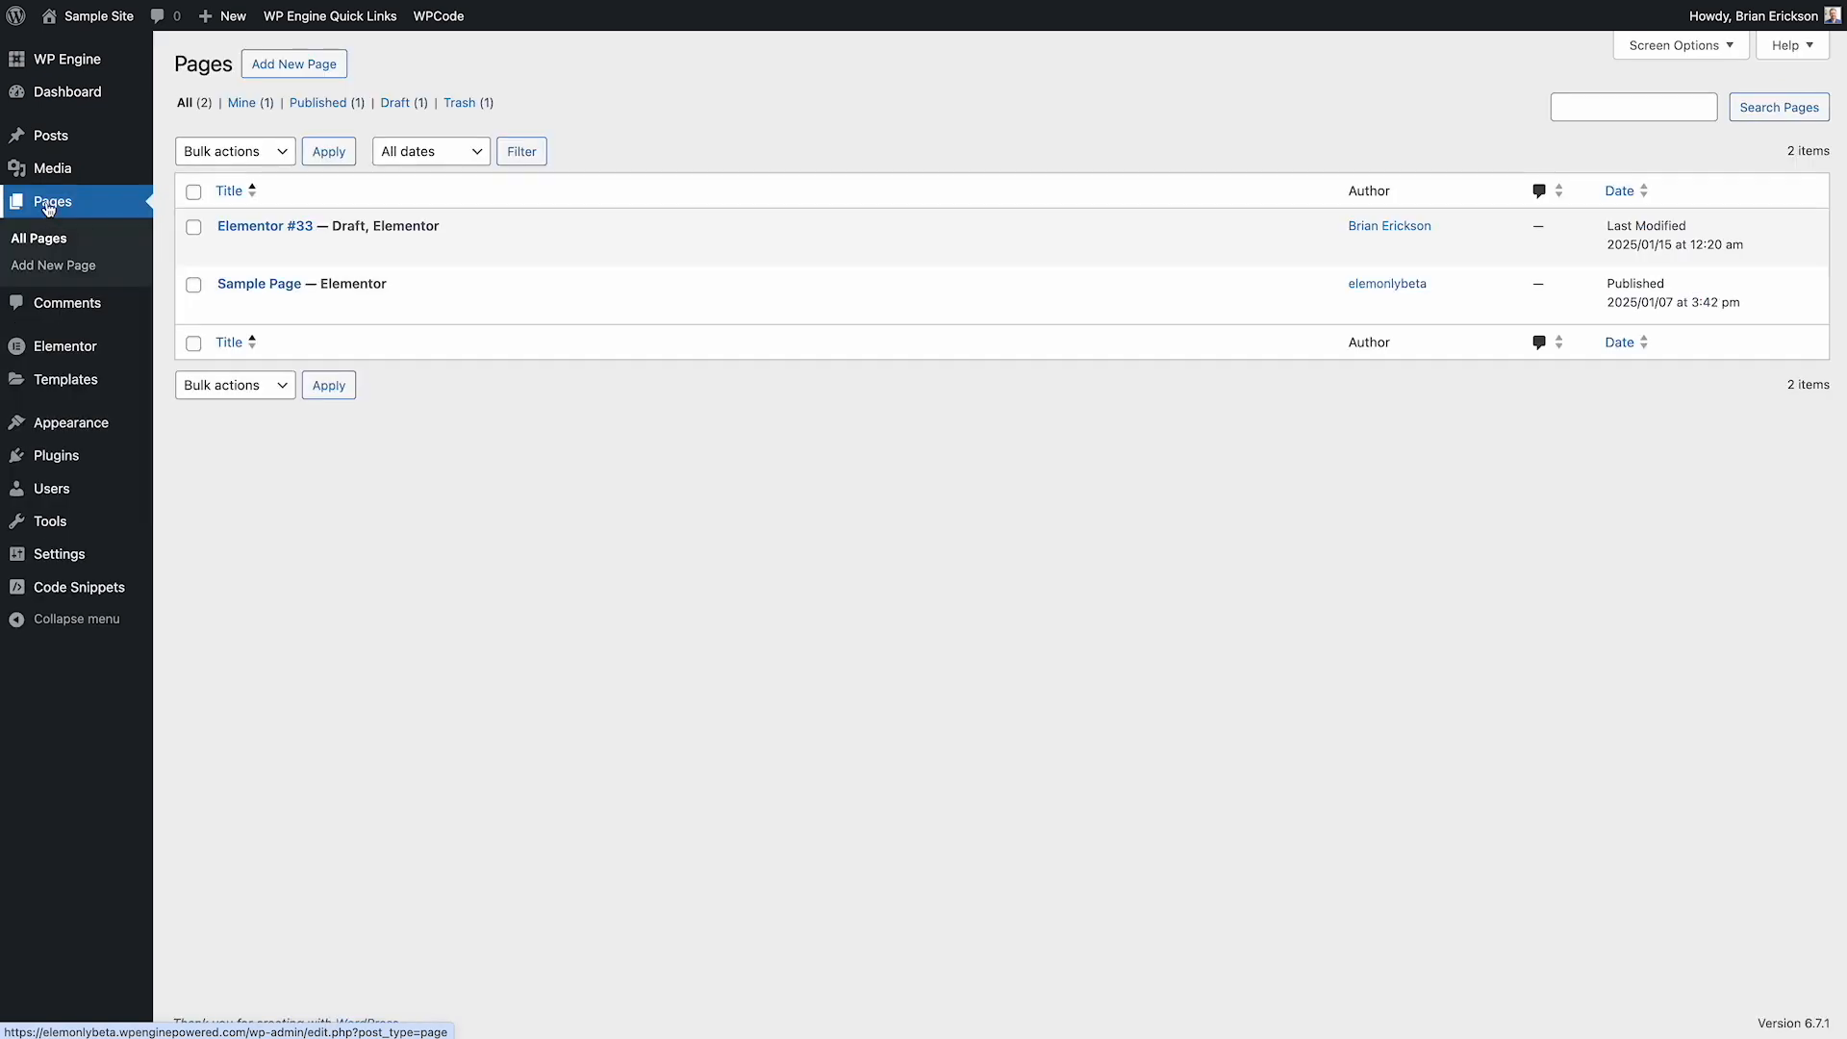
pyautogui.moveTo(278, 281)
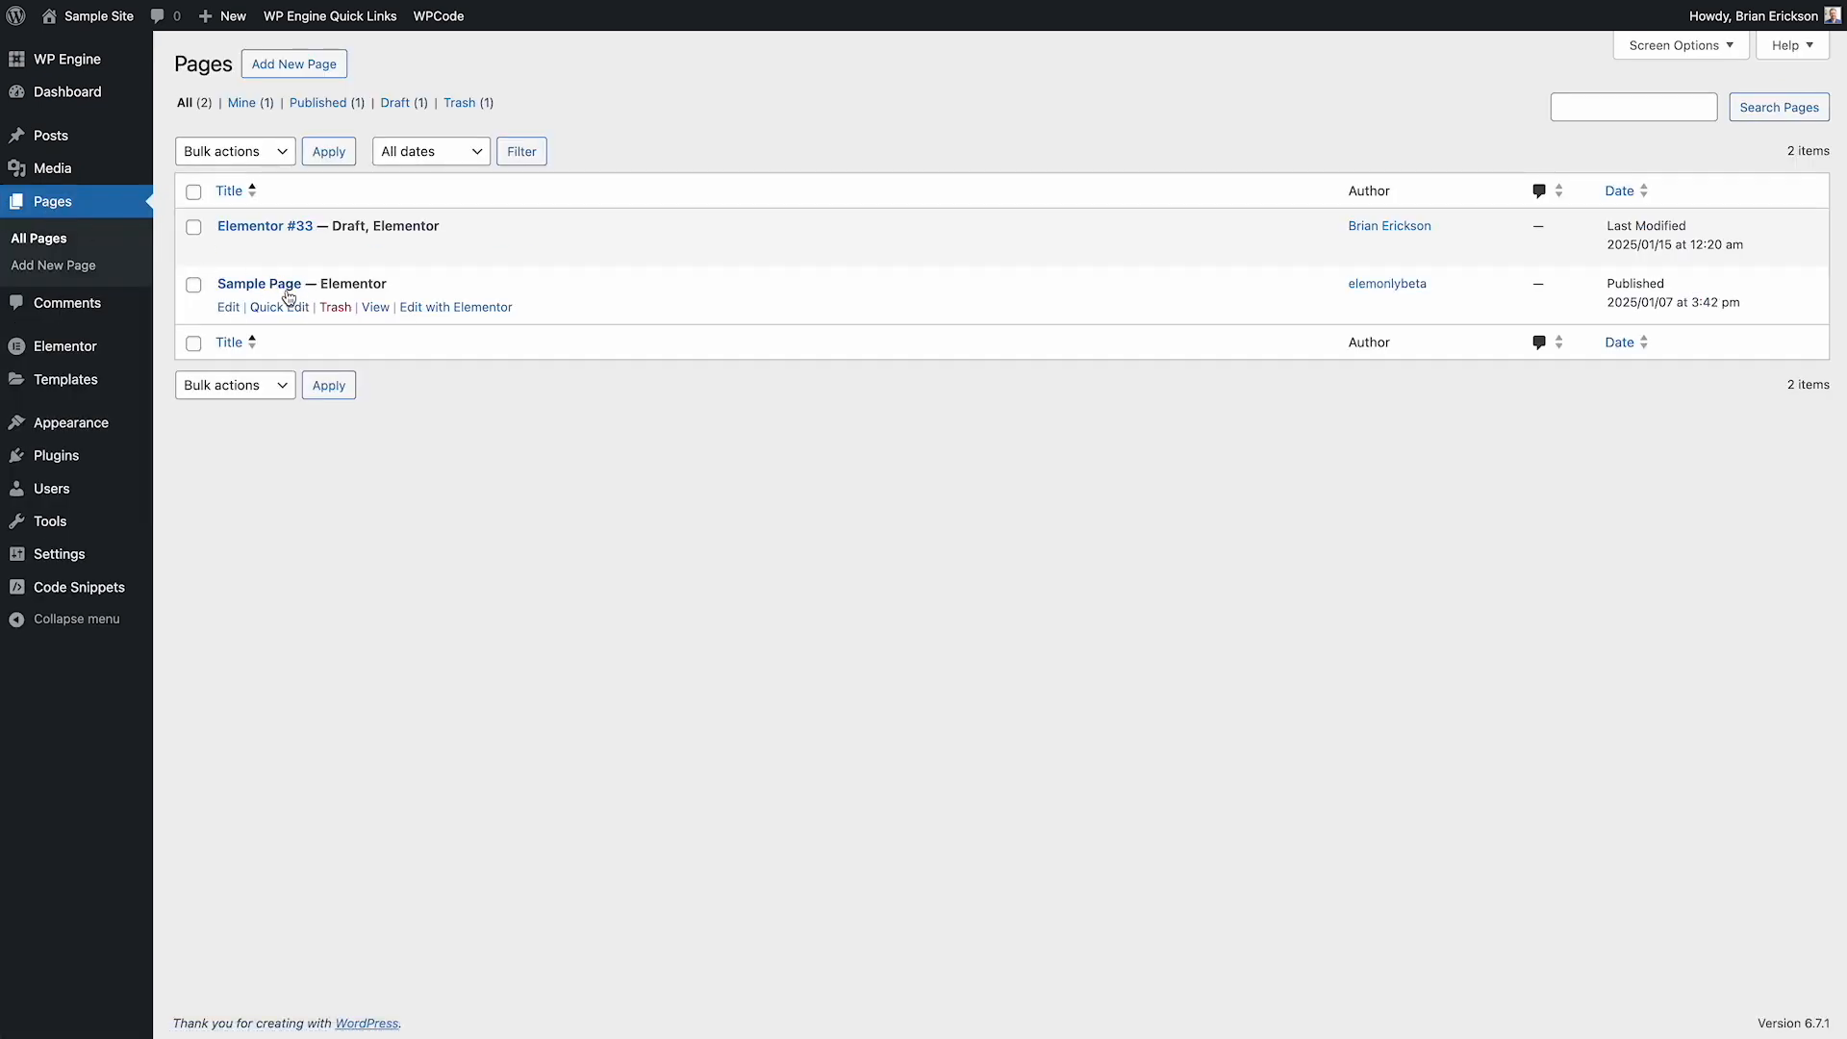
pyautogui.click(429, 309)
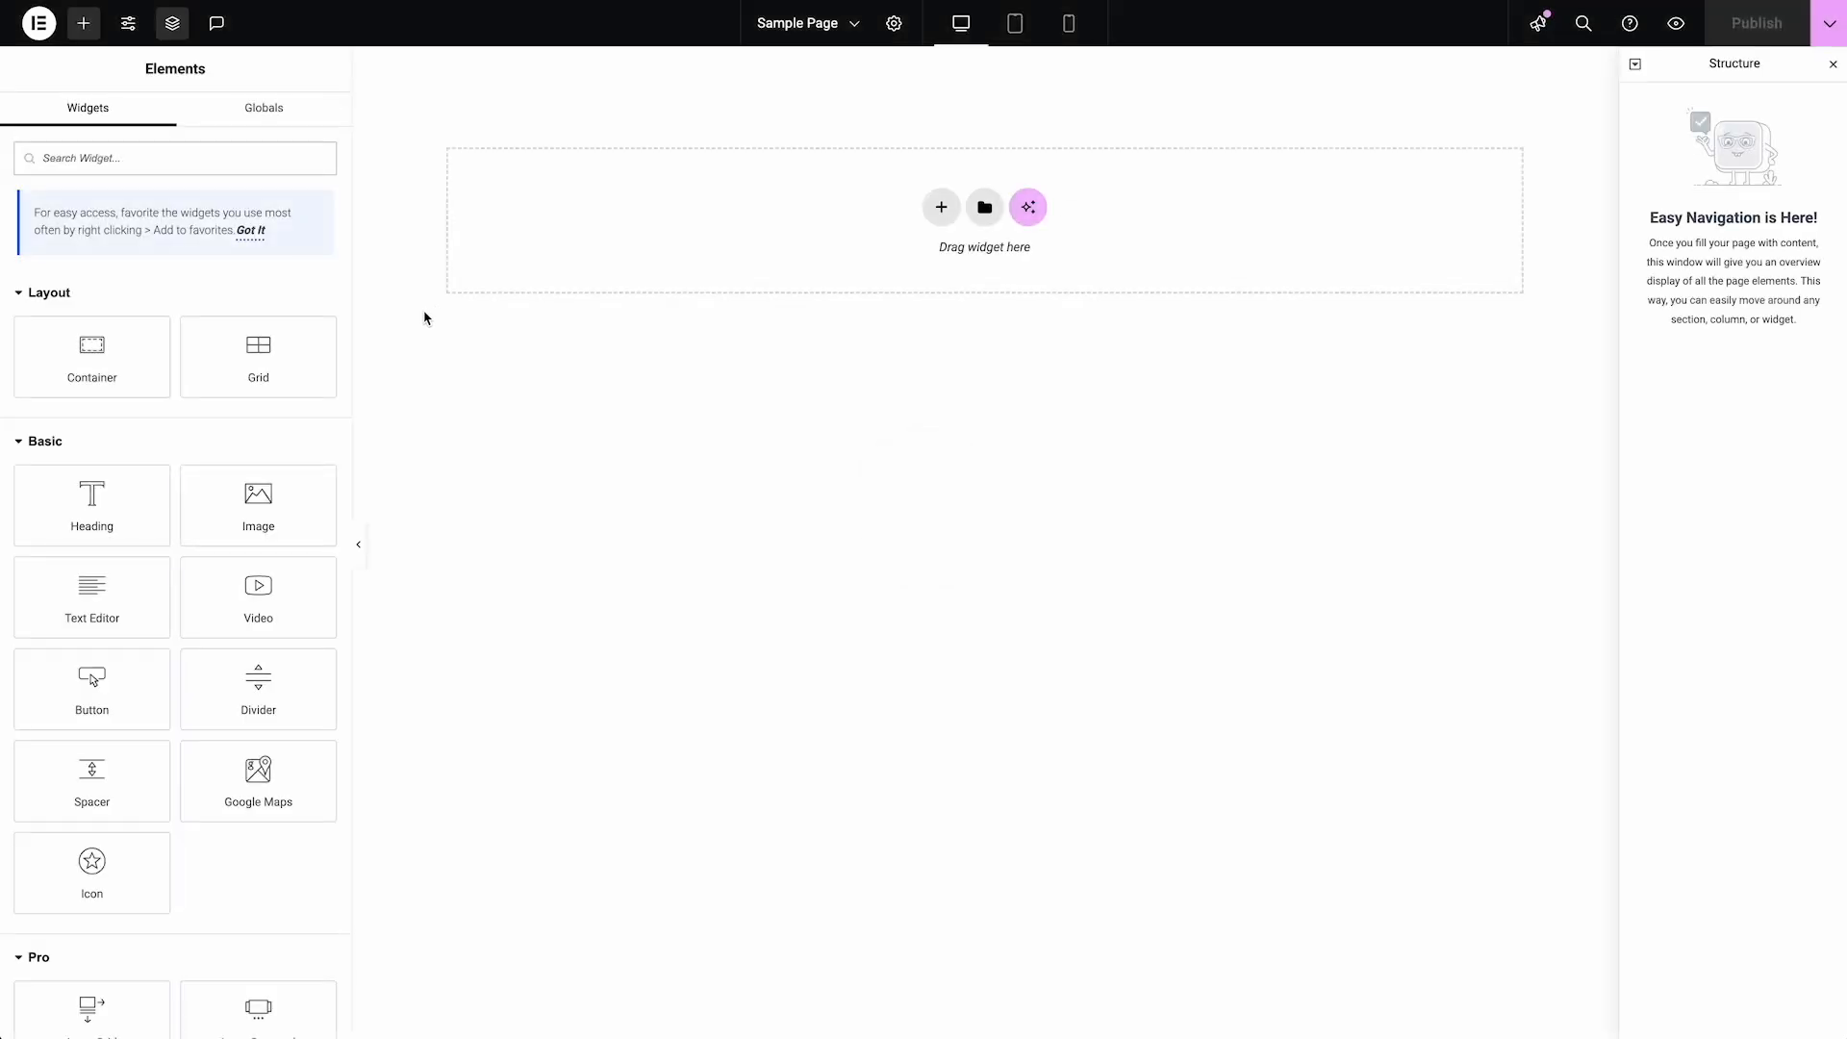
# Insert the saved Starter Block template without applying its settings, and expand Section - Name in the structure
pyautogui.click(985, 210)
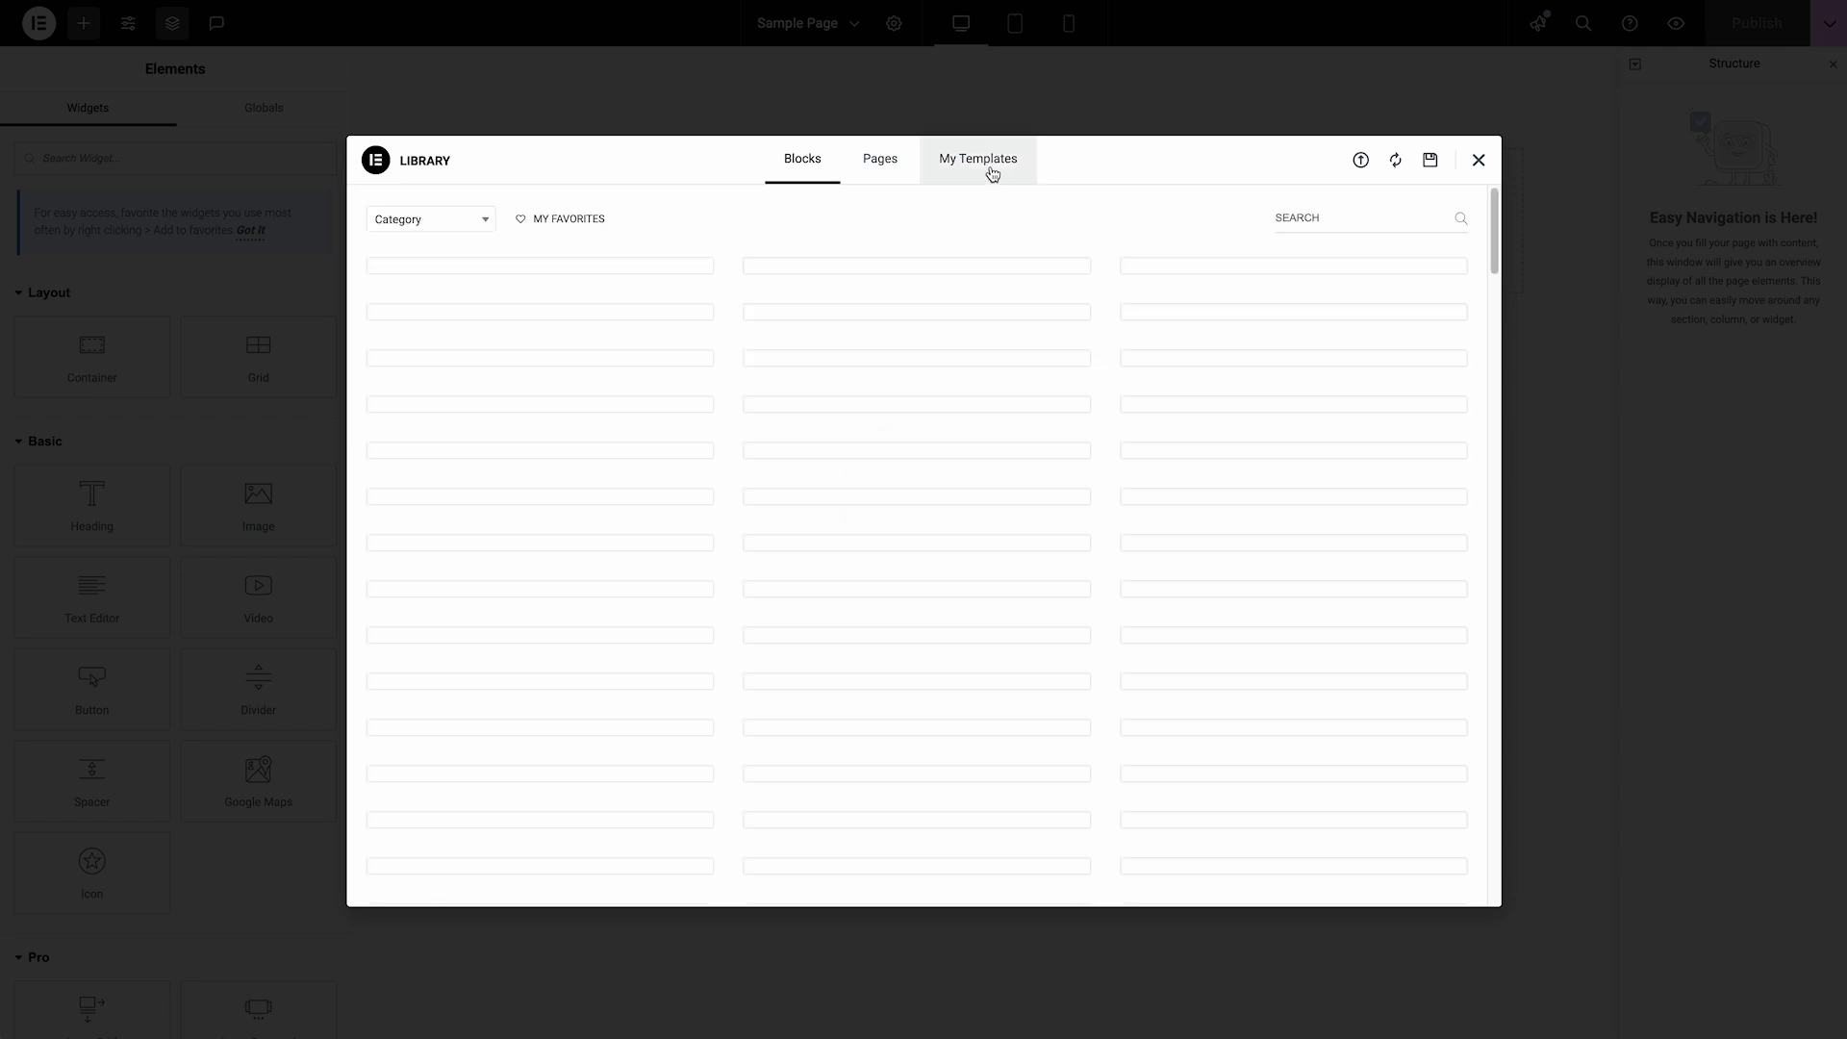
pyautogui.click(992, 171)
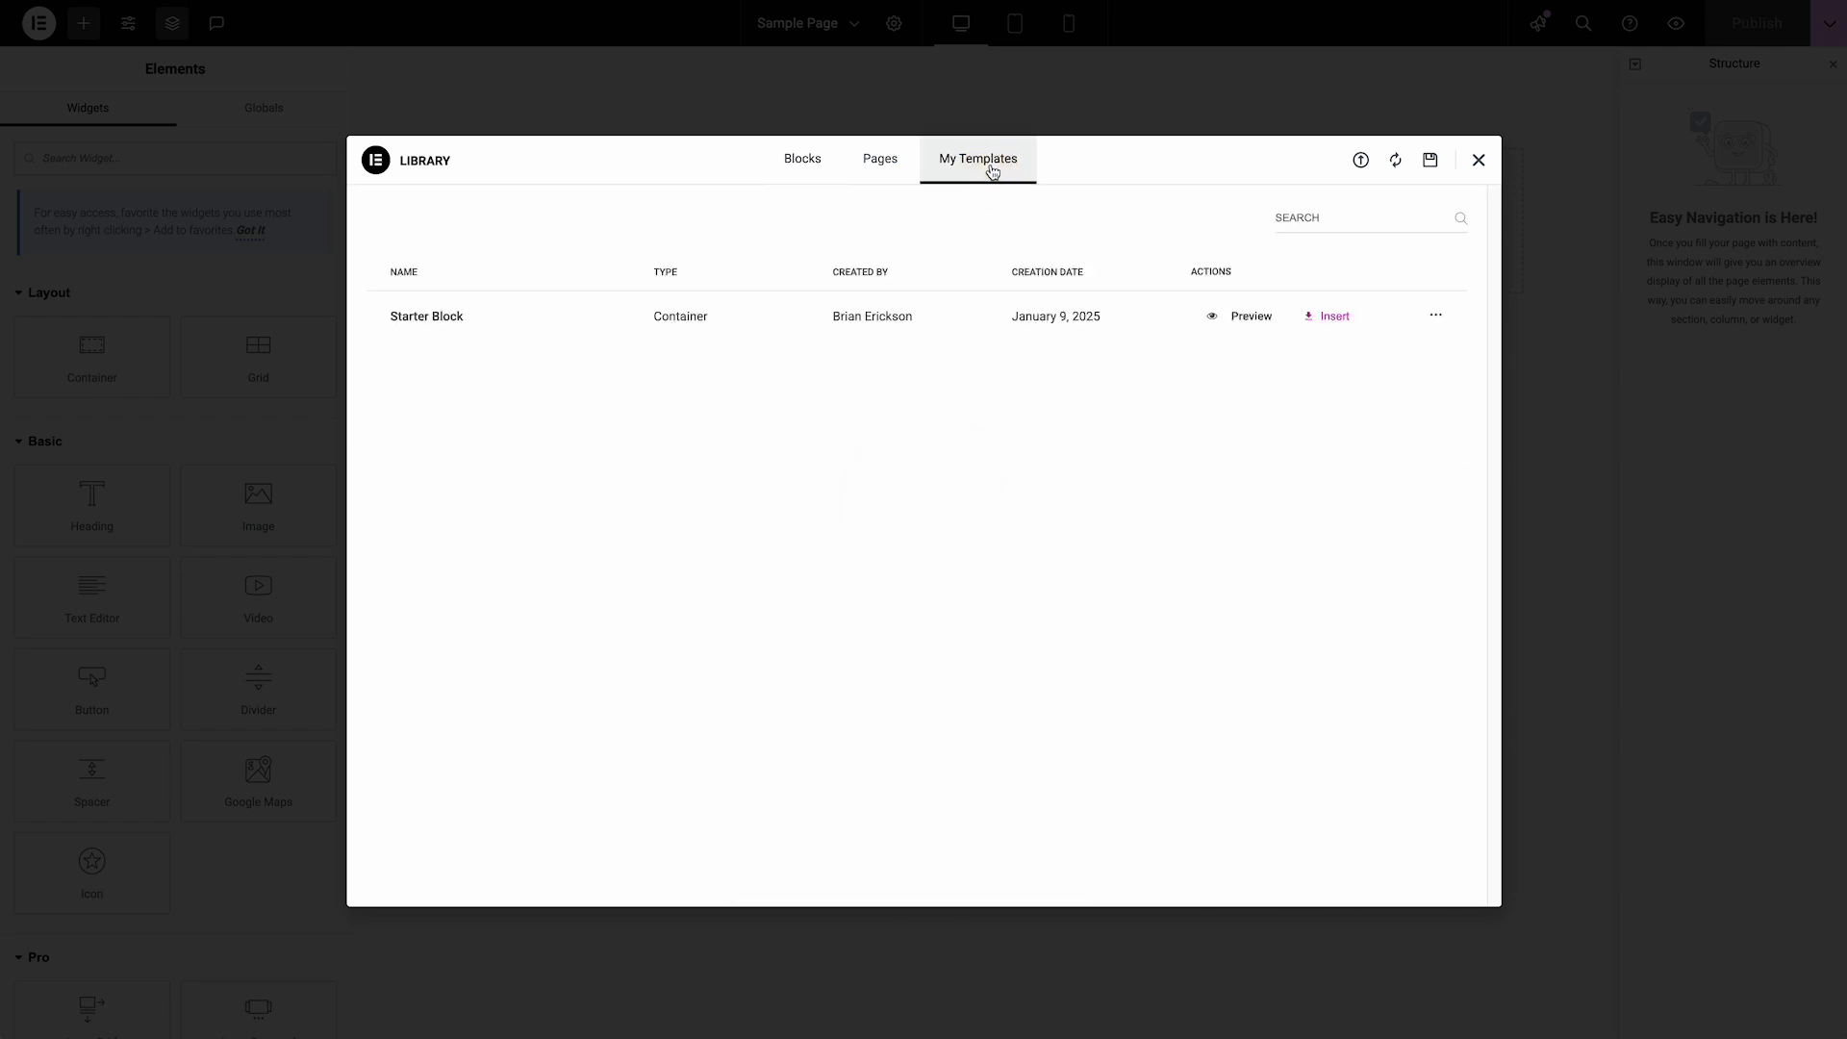
pyautogui.click(1332, 318)
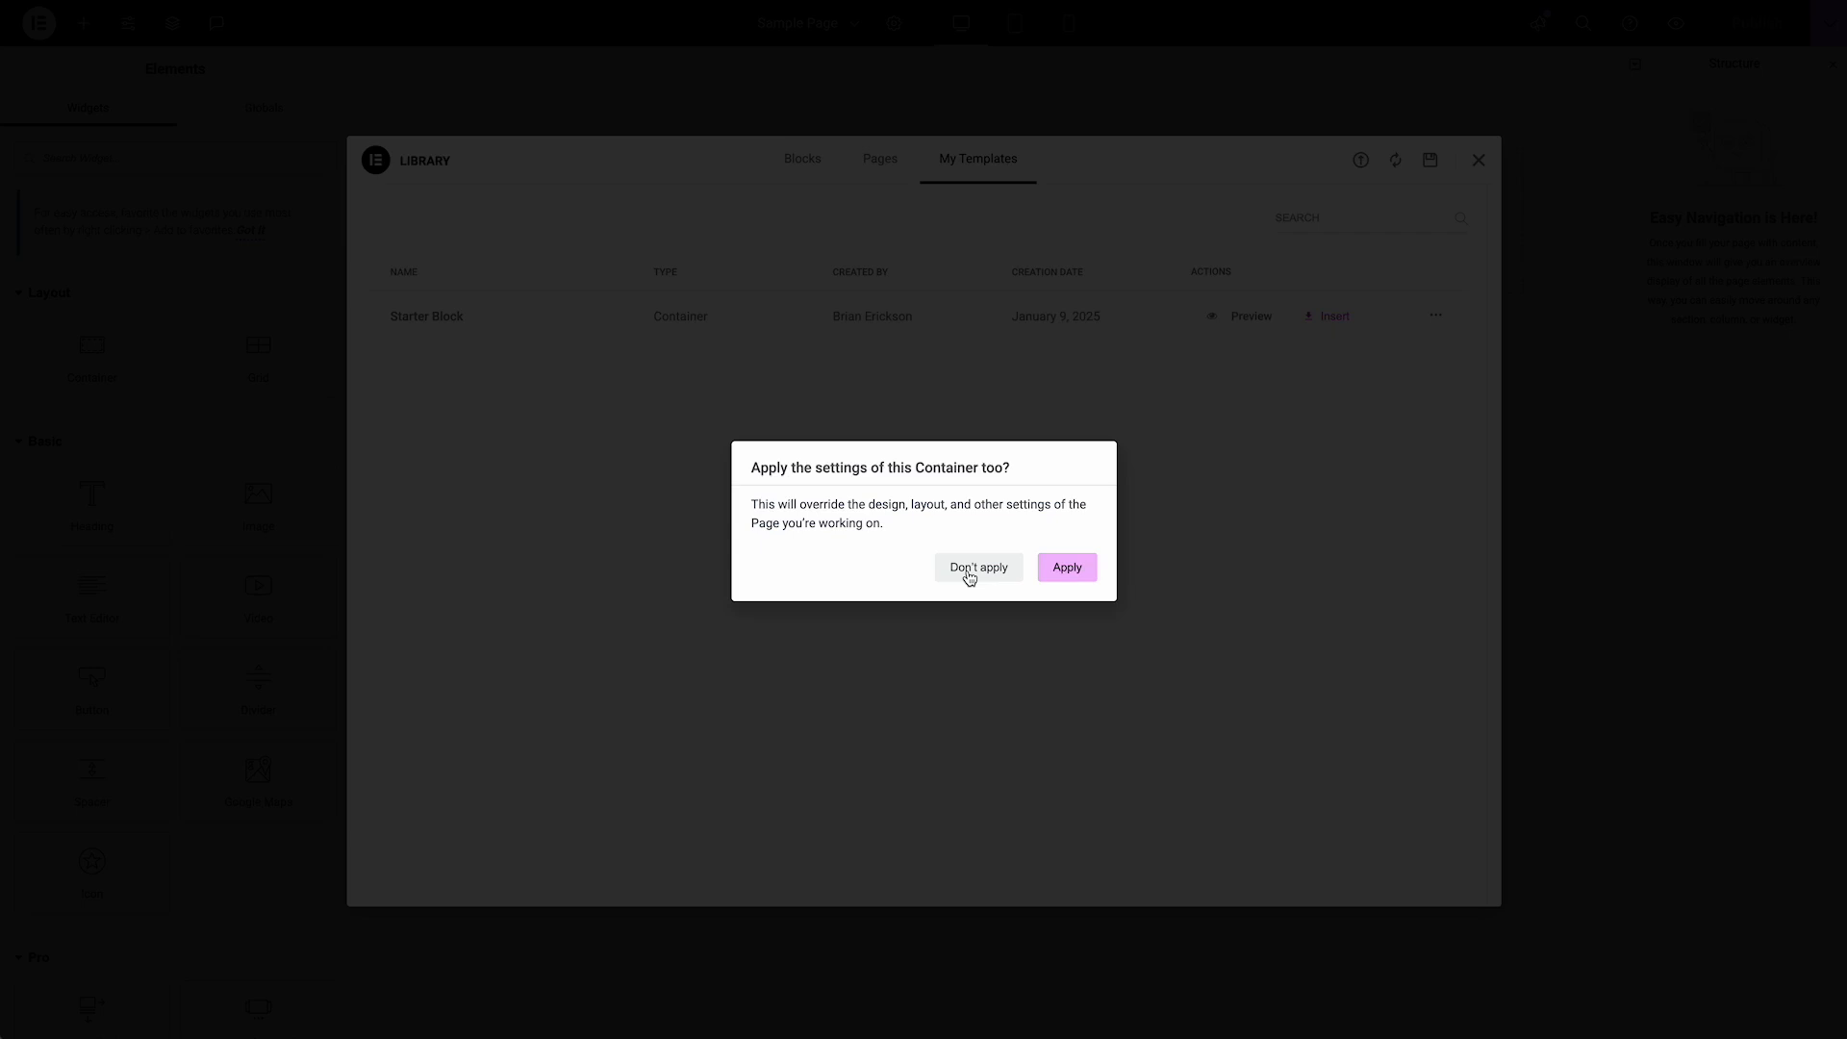
pyautogui.click(970, 572)
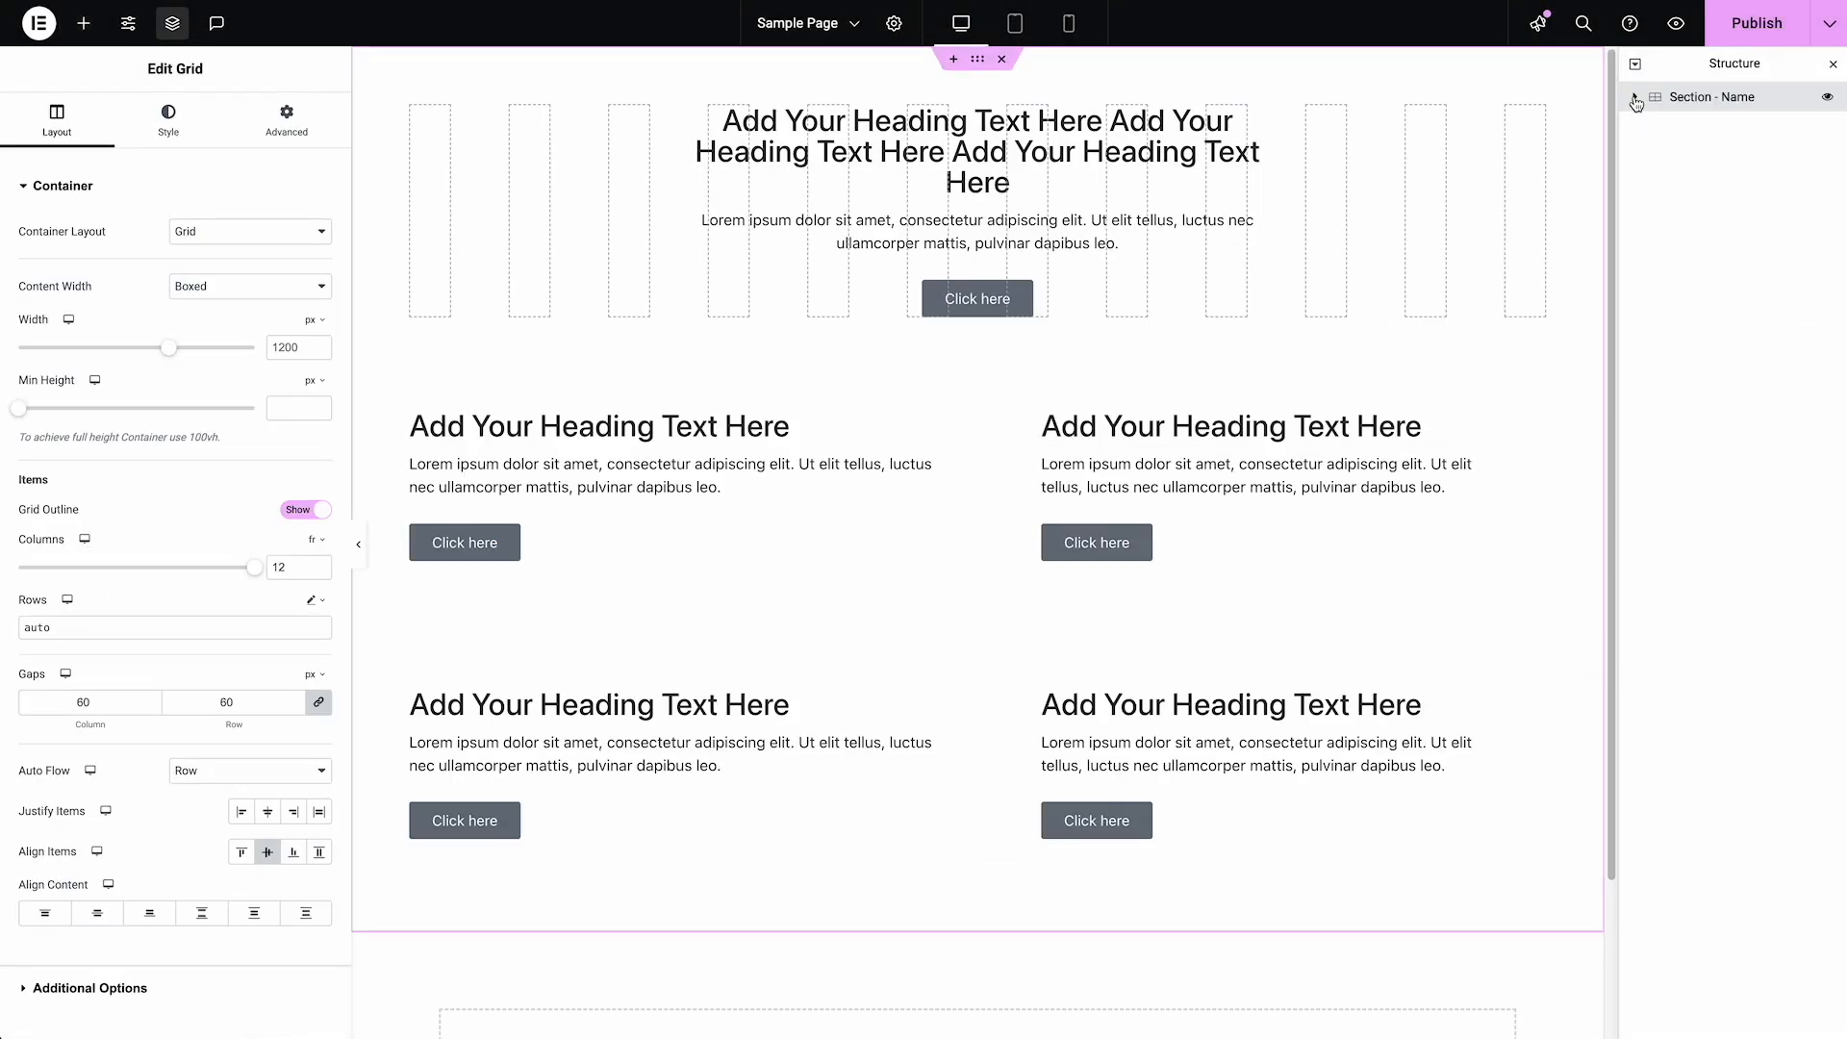
pyautogui.click(1635, 96)
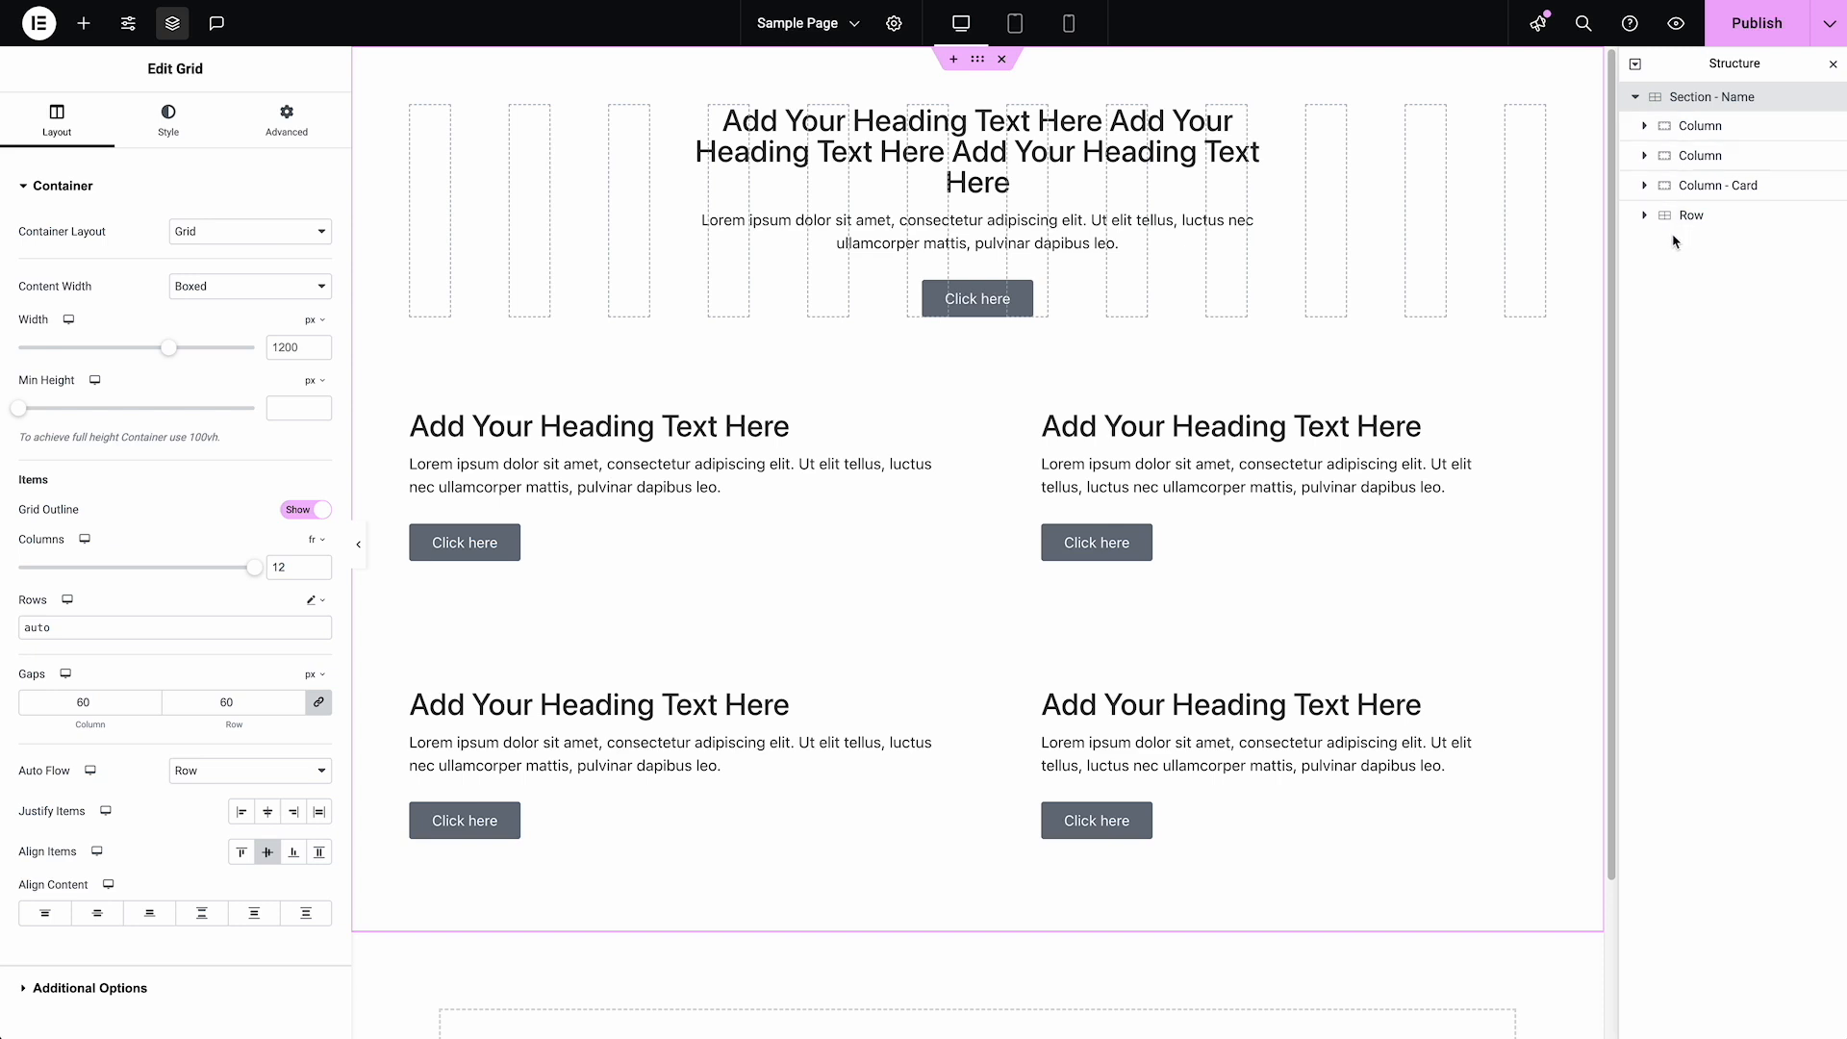
# Delete the text editor and the button below the centered heading
pyautogui.rightClick(1056, 229)
pyautogui.click(1084, 654)
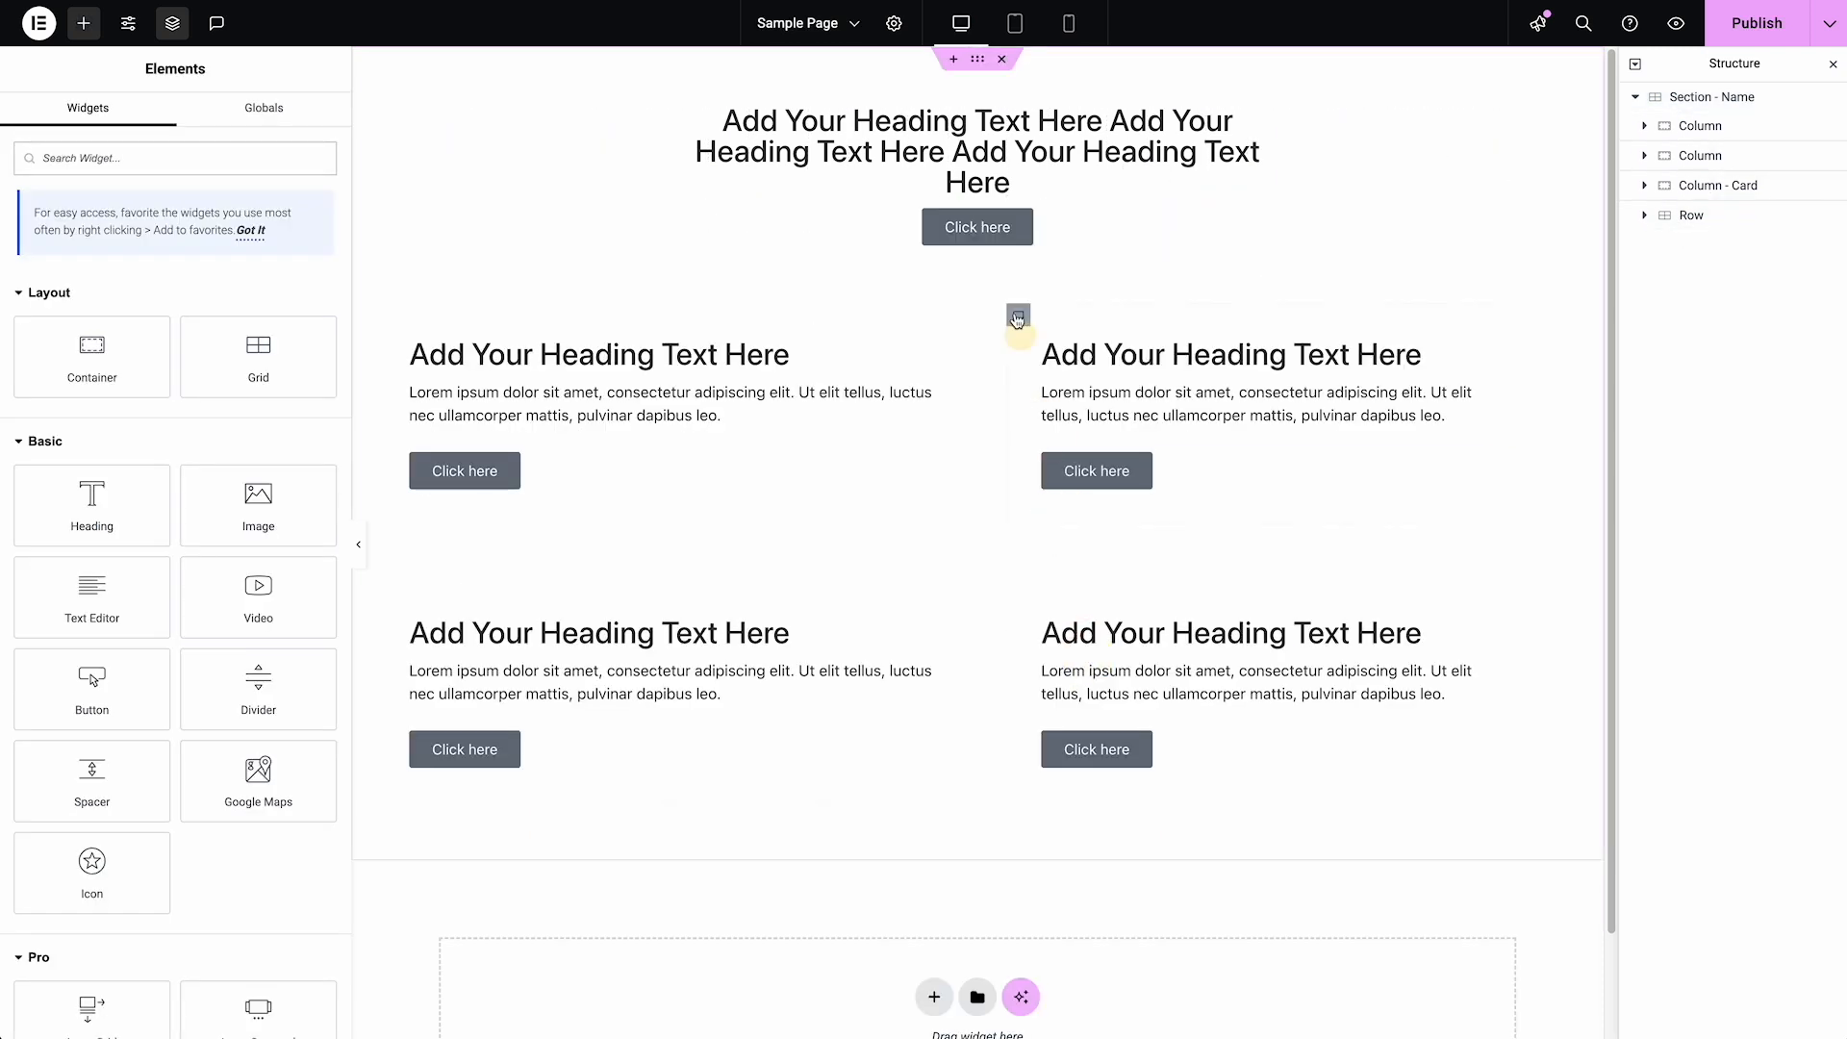
pyautogui.rightClick(1025, 221)
pyautogui.click(1084, 652)
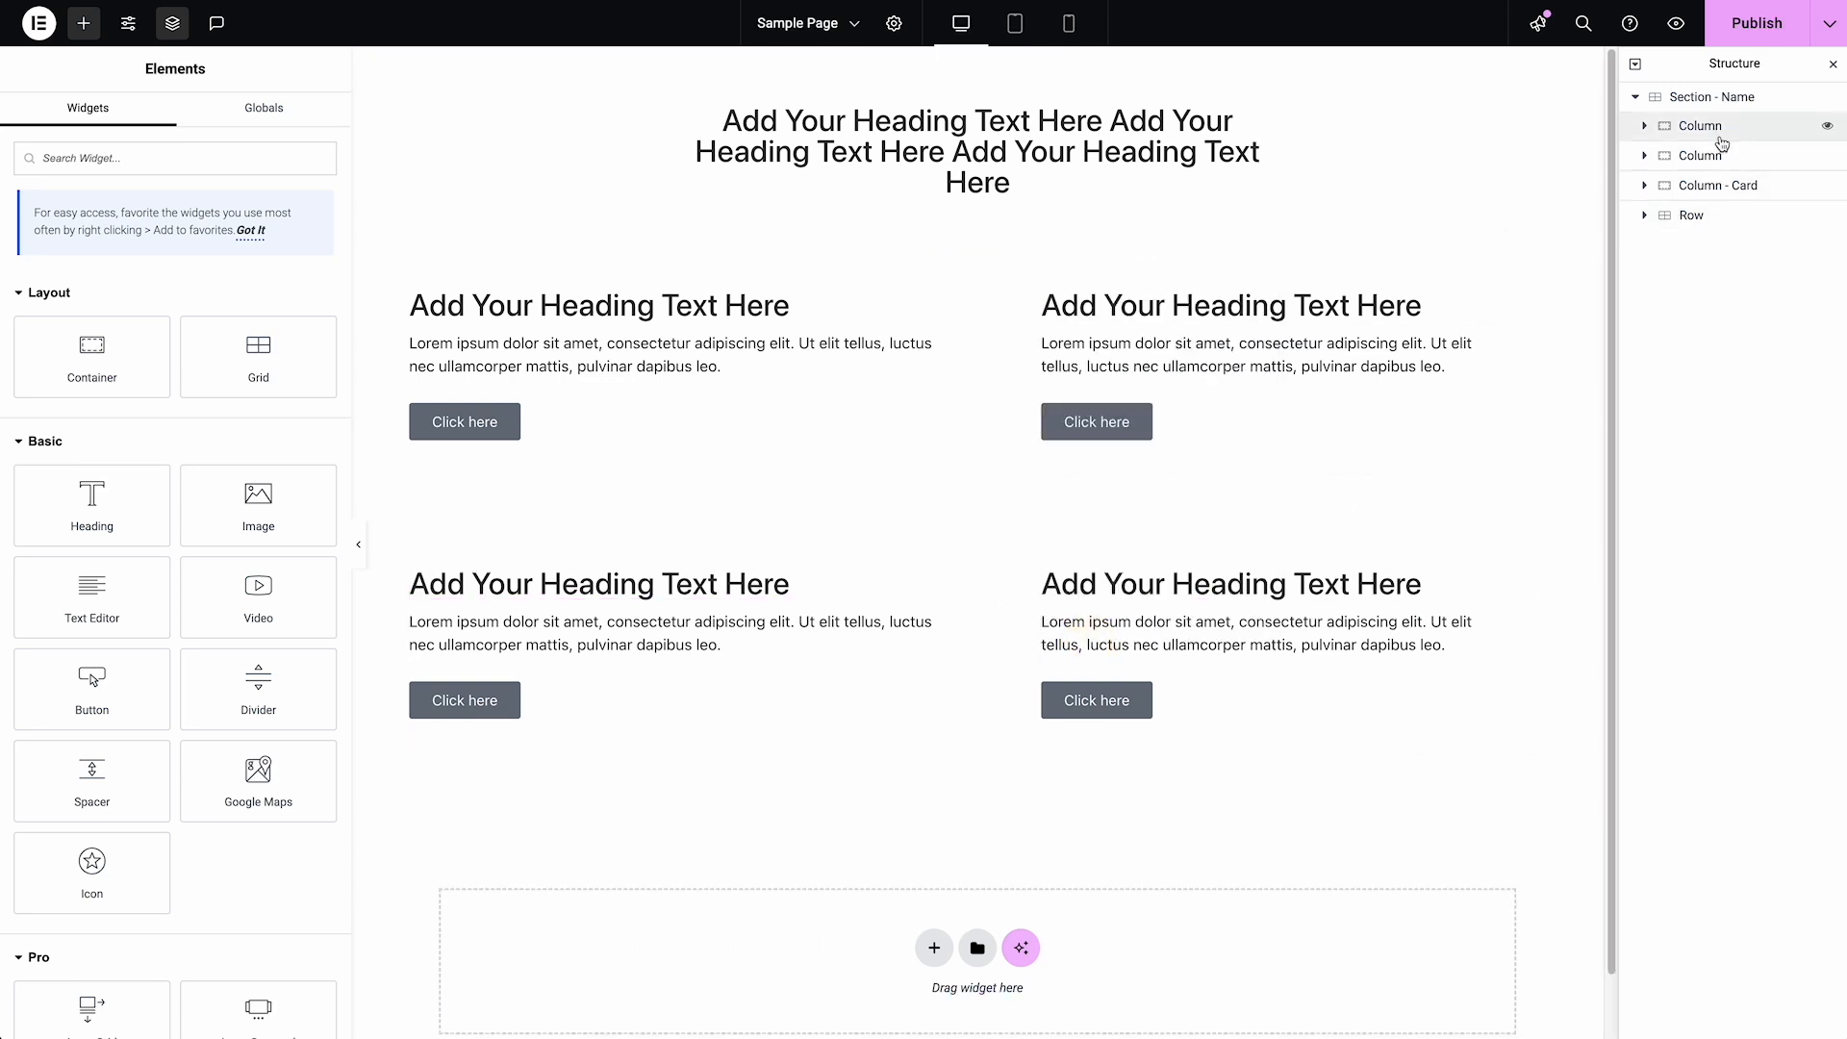
# Delete the second Column and the Column - Card that sit directly under Section - Name
pyautogui.click(1723, 156)
pyautogui.keyDown('super'); pyautogui.click(1725, 186); pyautogui.keyUp('super')
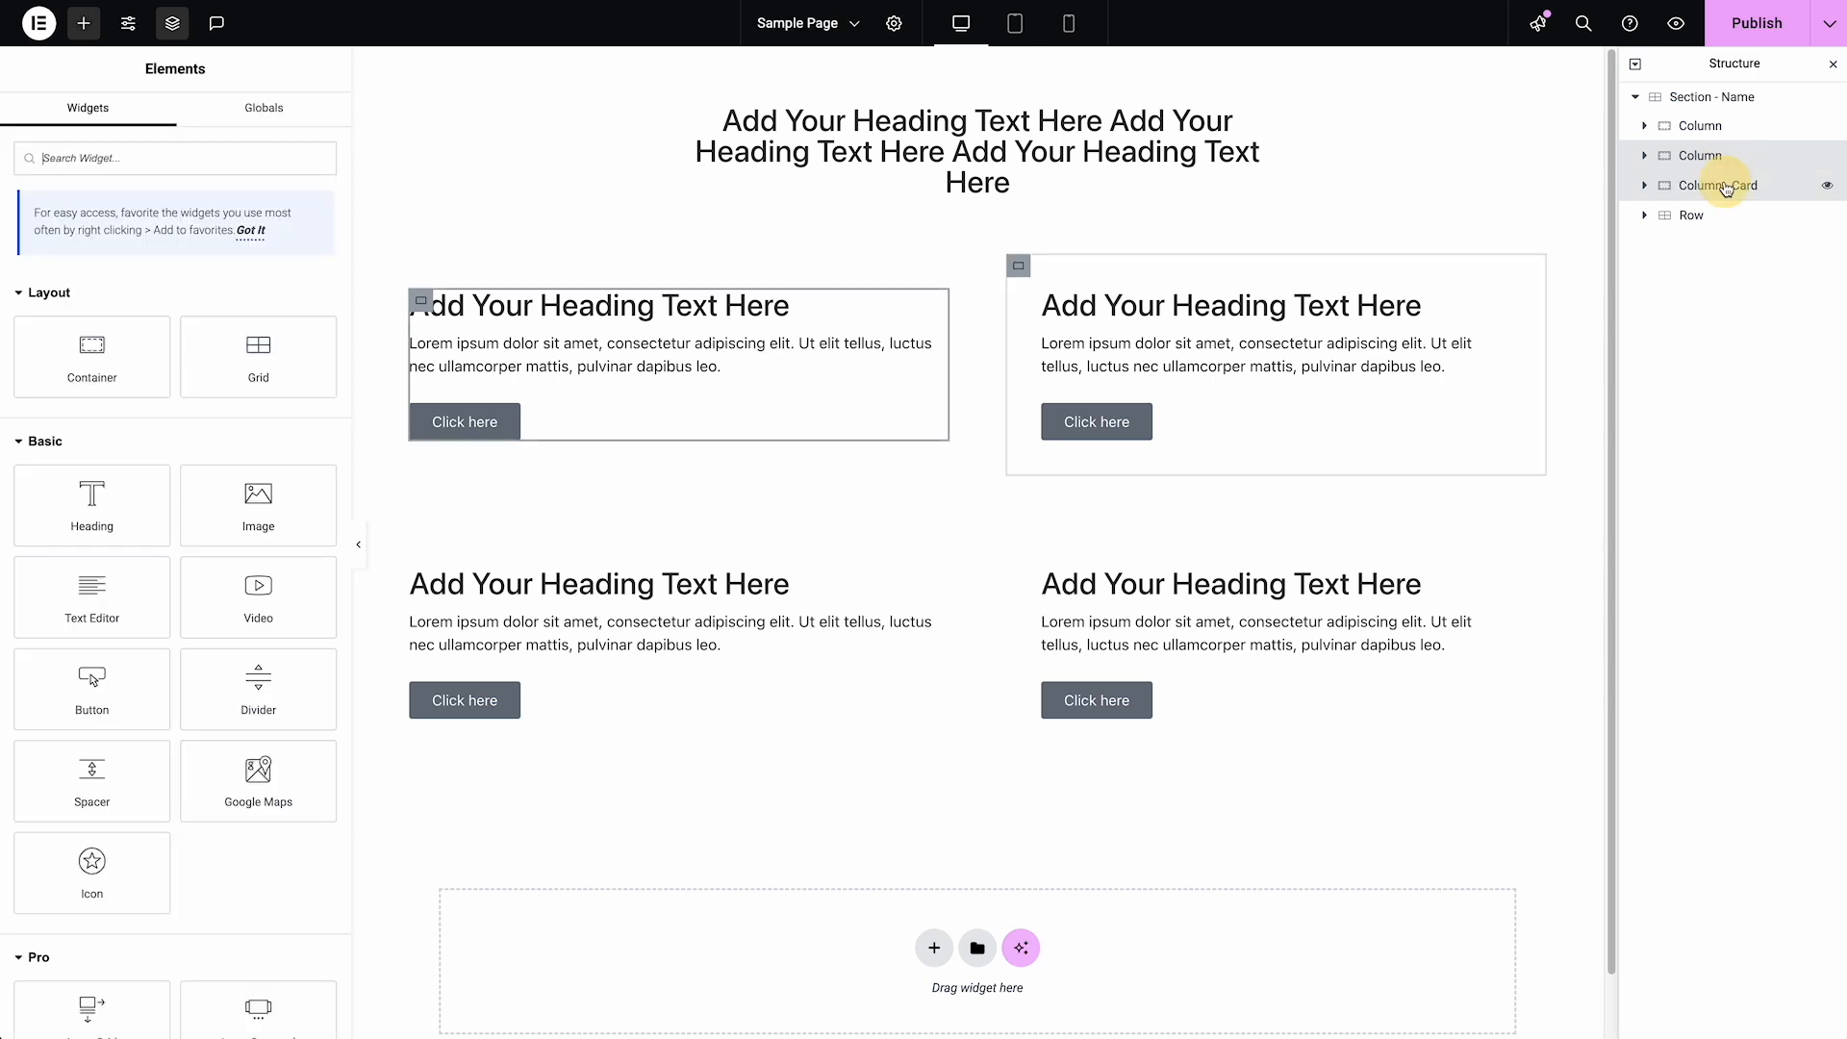
pyautogui.rightClick(1726, 184)
pyautogui.click(1703, 692)
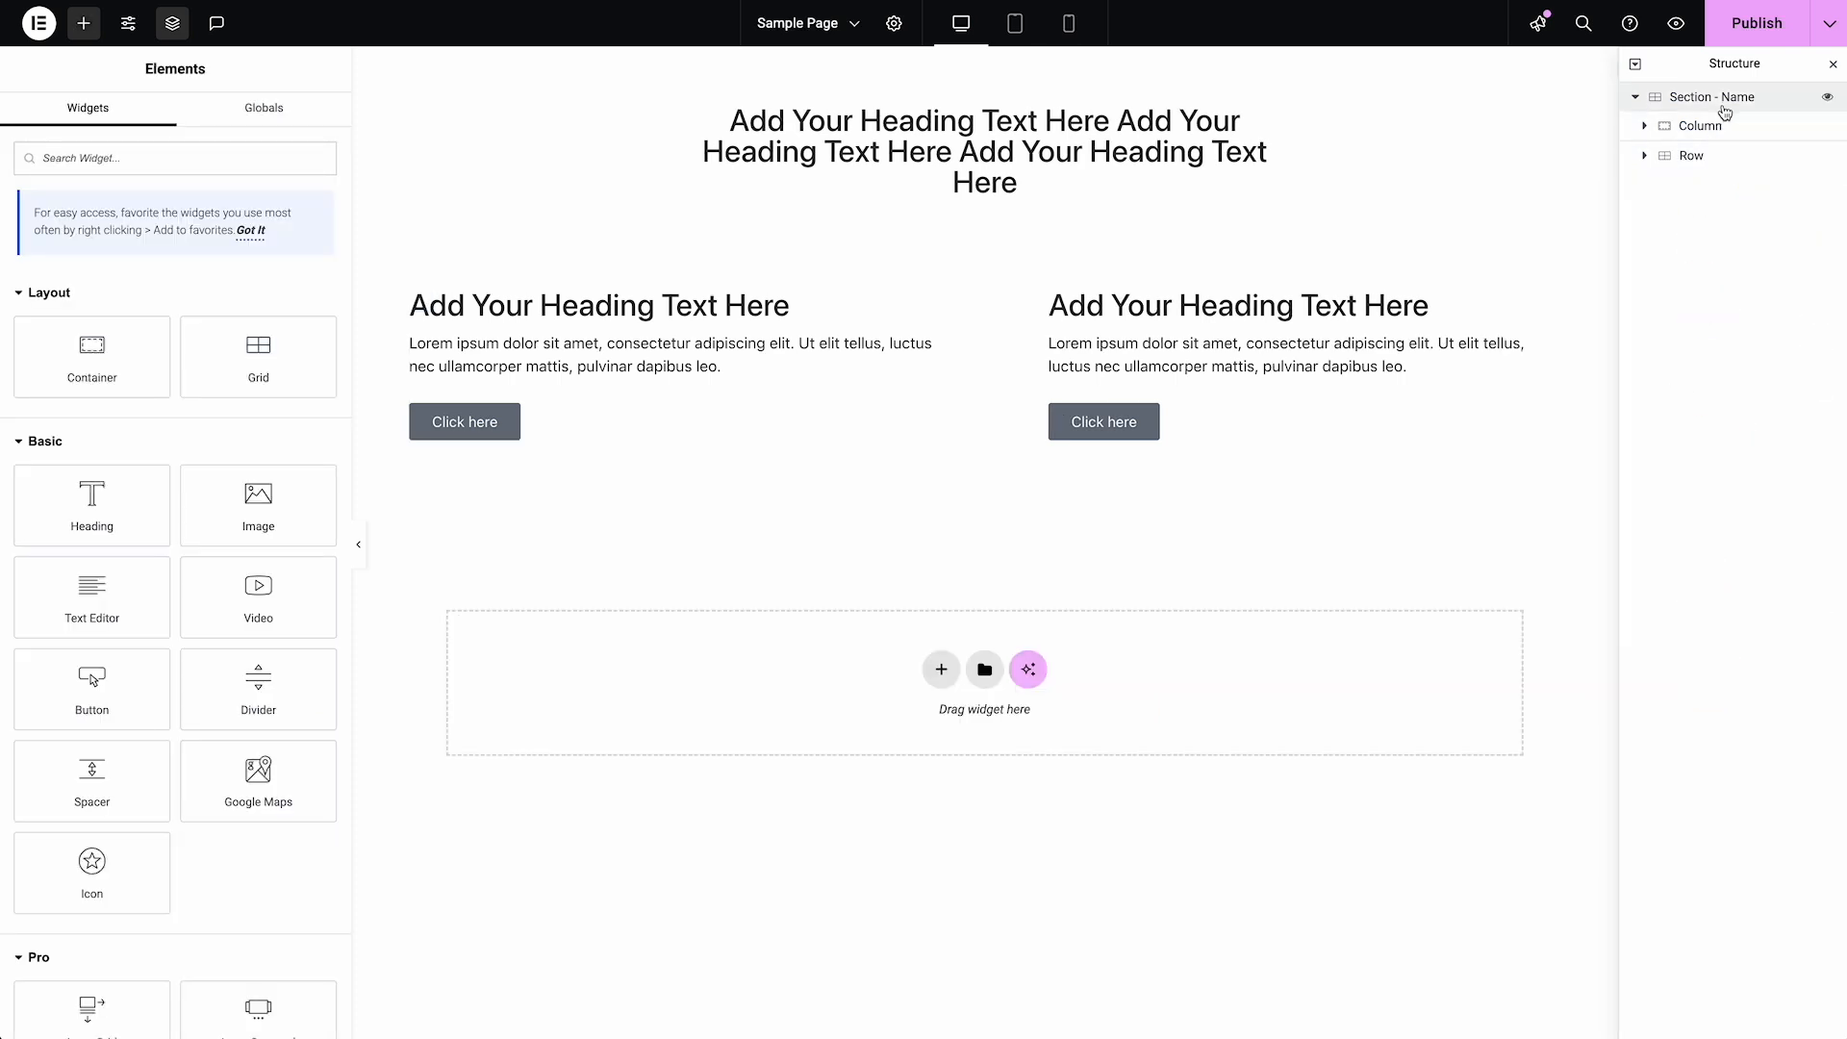
# Rename the section as Section - Features and its row as Row - Feature
pyautogui.doubleClick(1727, 97)
pyautogui.moveTo(1727, 97); pyautogui.dragTo(1757, 109)
pyautogui.click(1757, 97)
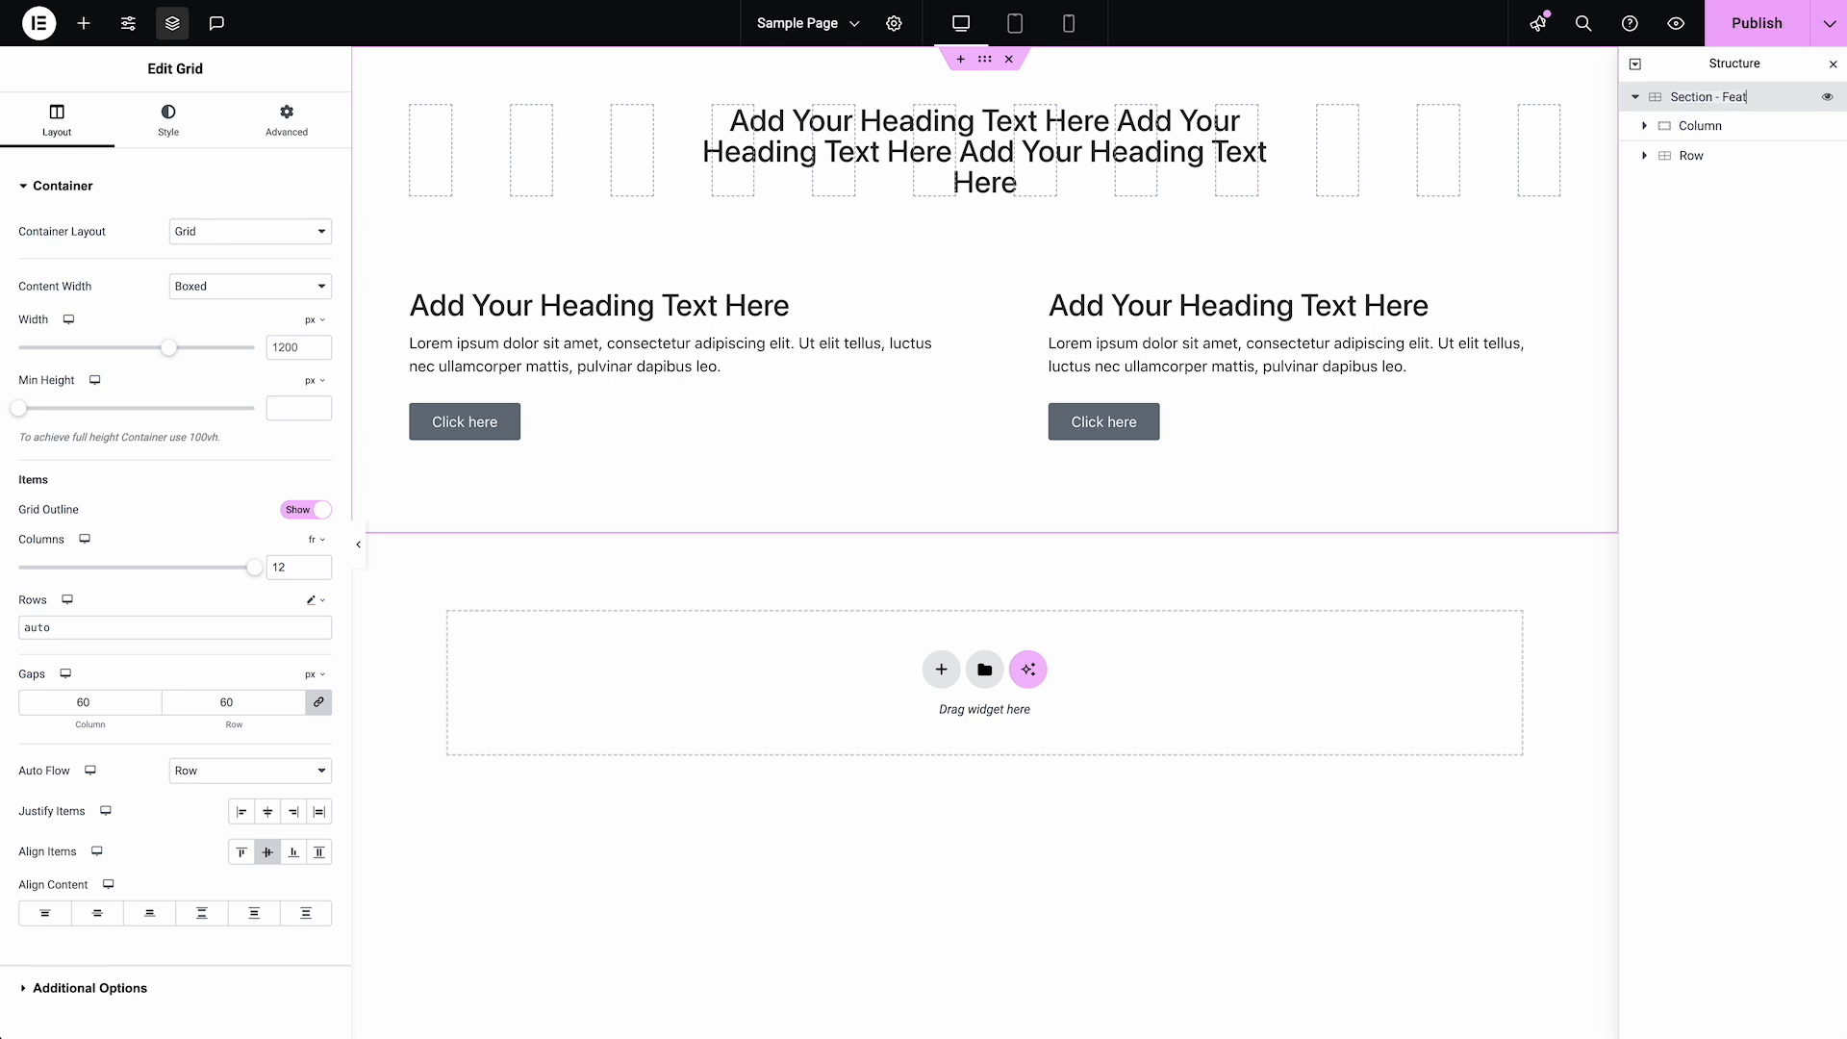
pyautogui.doubleClick(1692, 155)
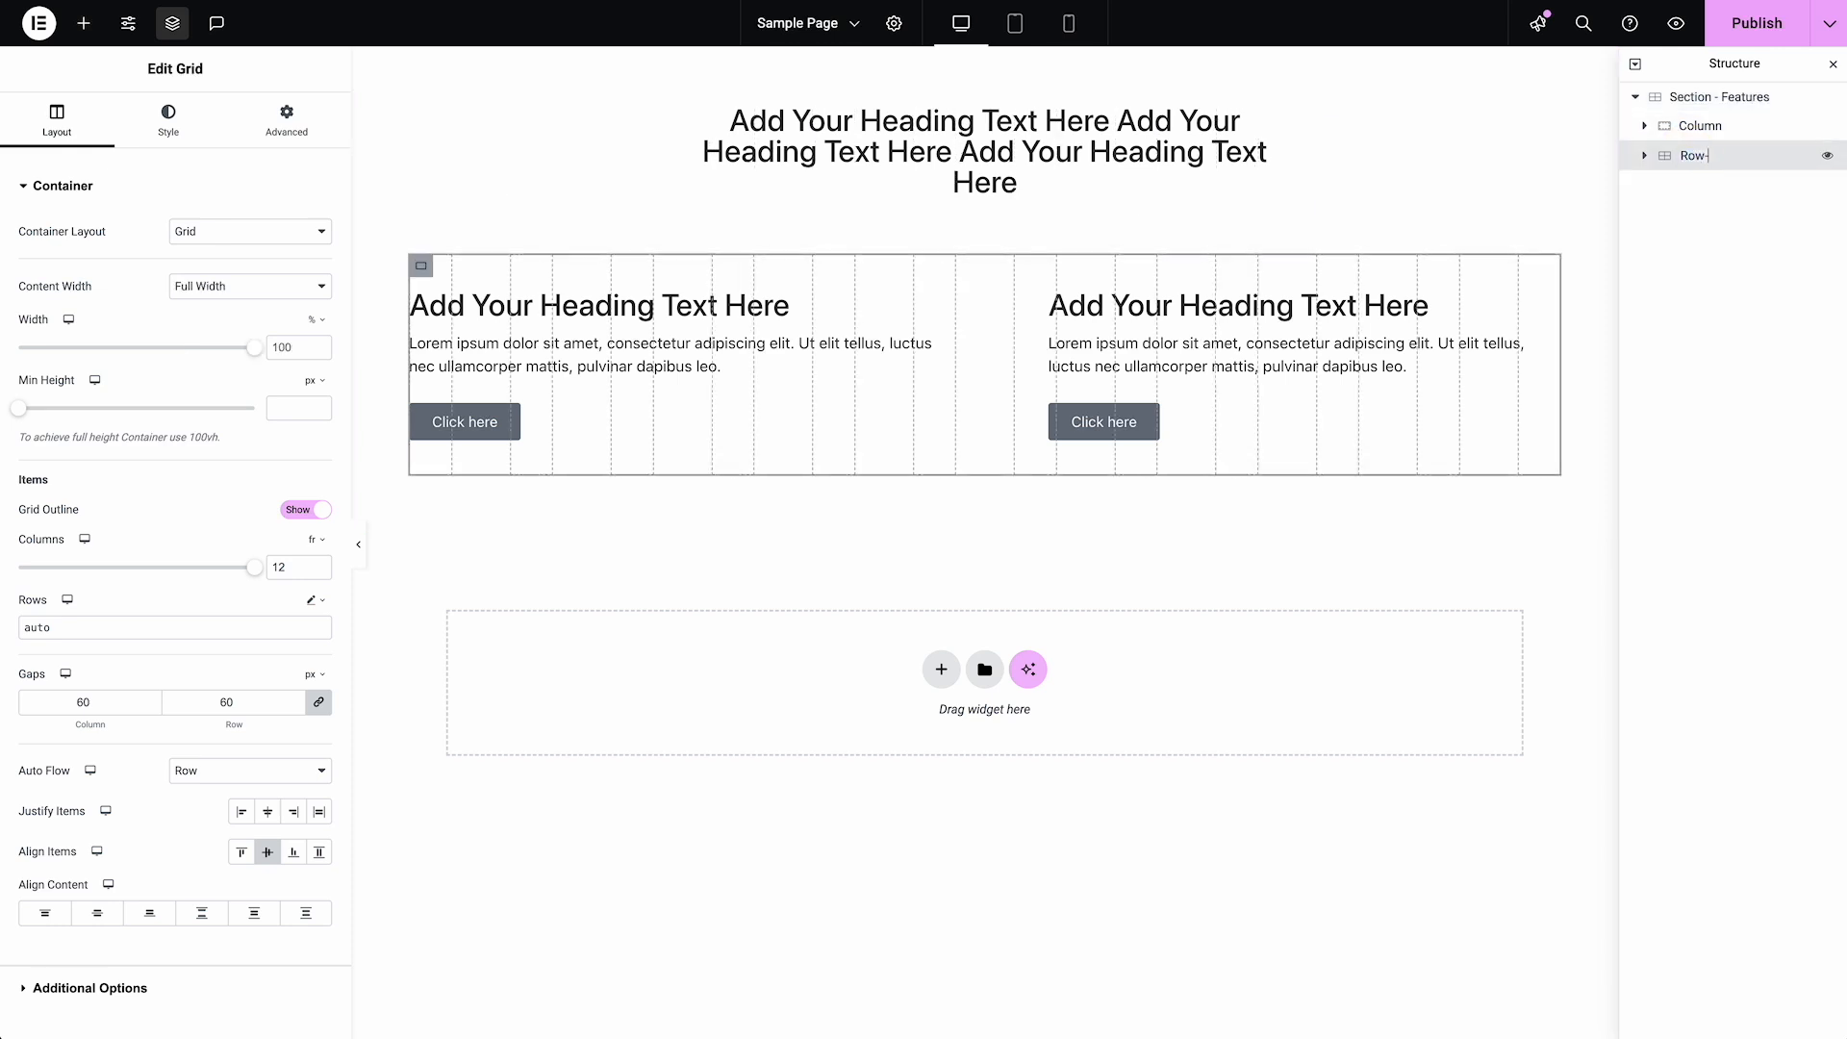
pyautogui.write('- Feature')
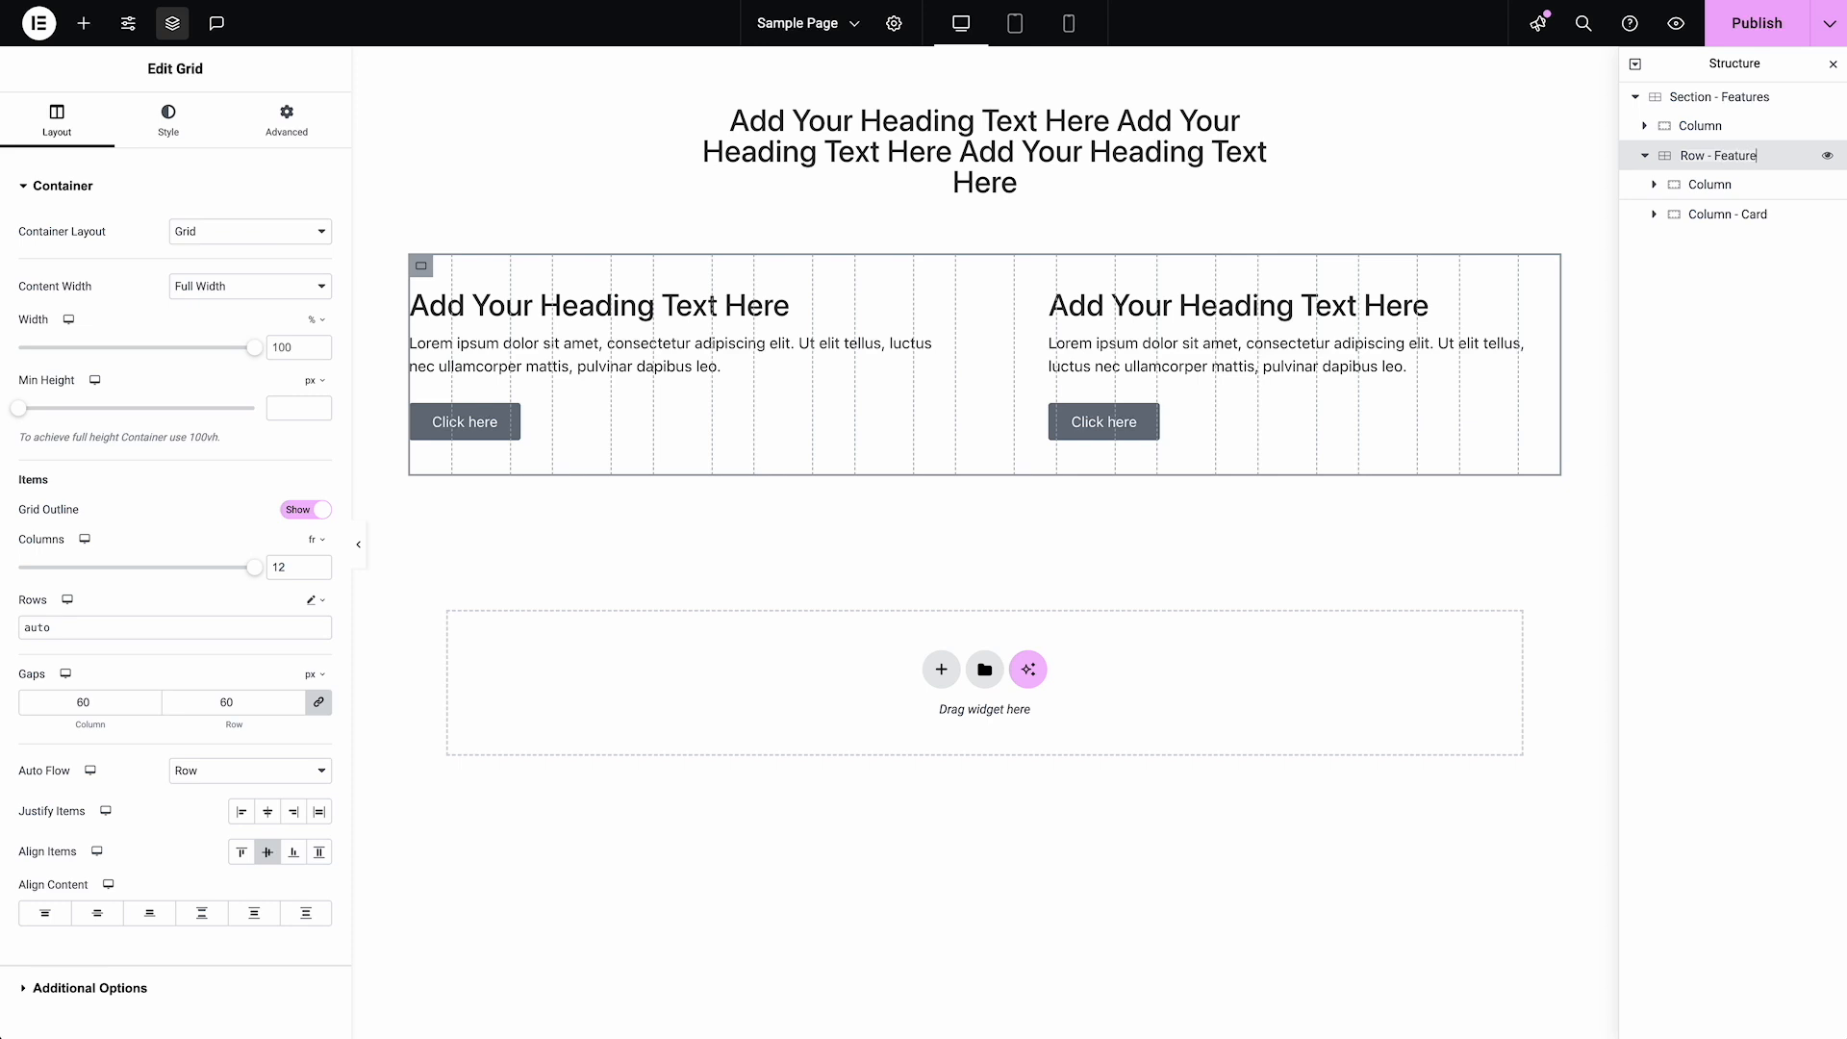
# Delete the Column - Card inside Row - Feature and duplicate the row's remaining Column
pyautogui.click(1738, 219)
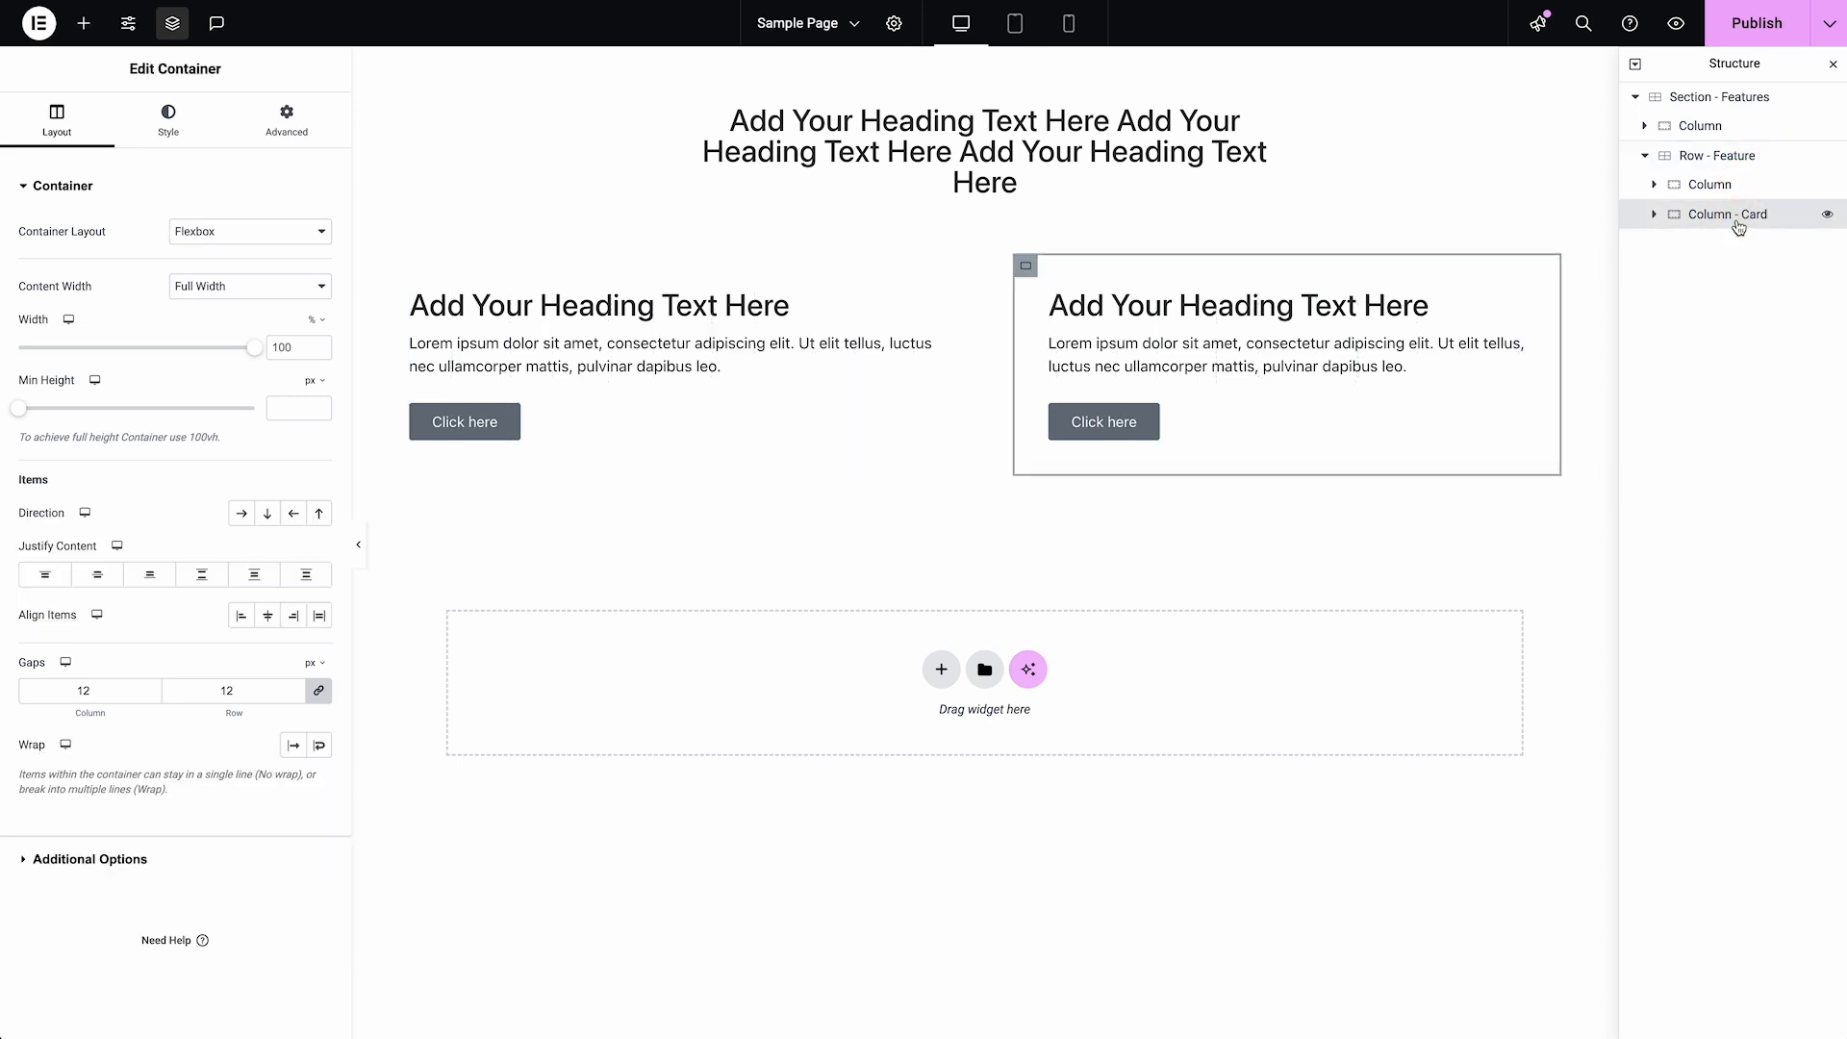
pyautogui.rightClick(1739, 226)
pyautogui.click(1730, 724)
pyautogui.click(1742, 192)
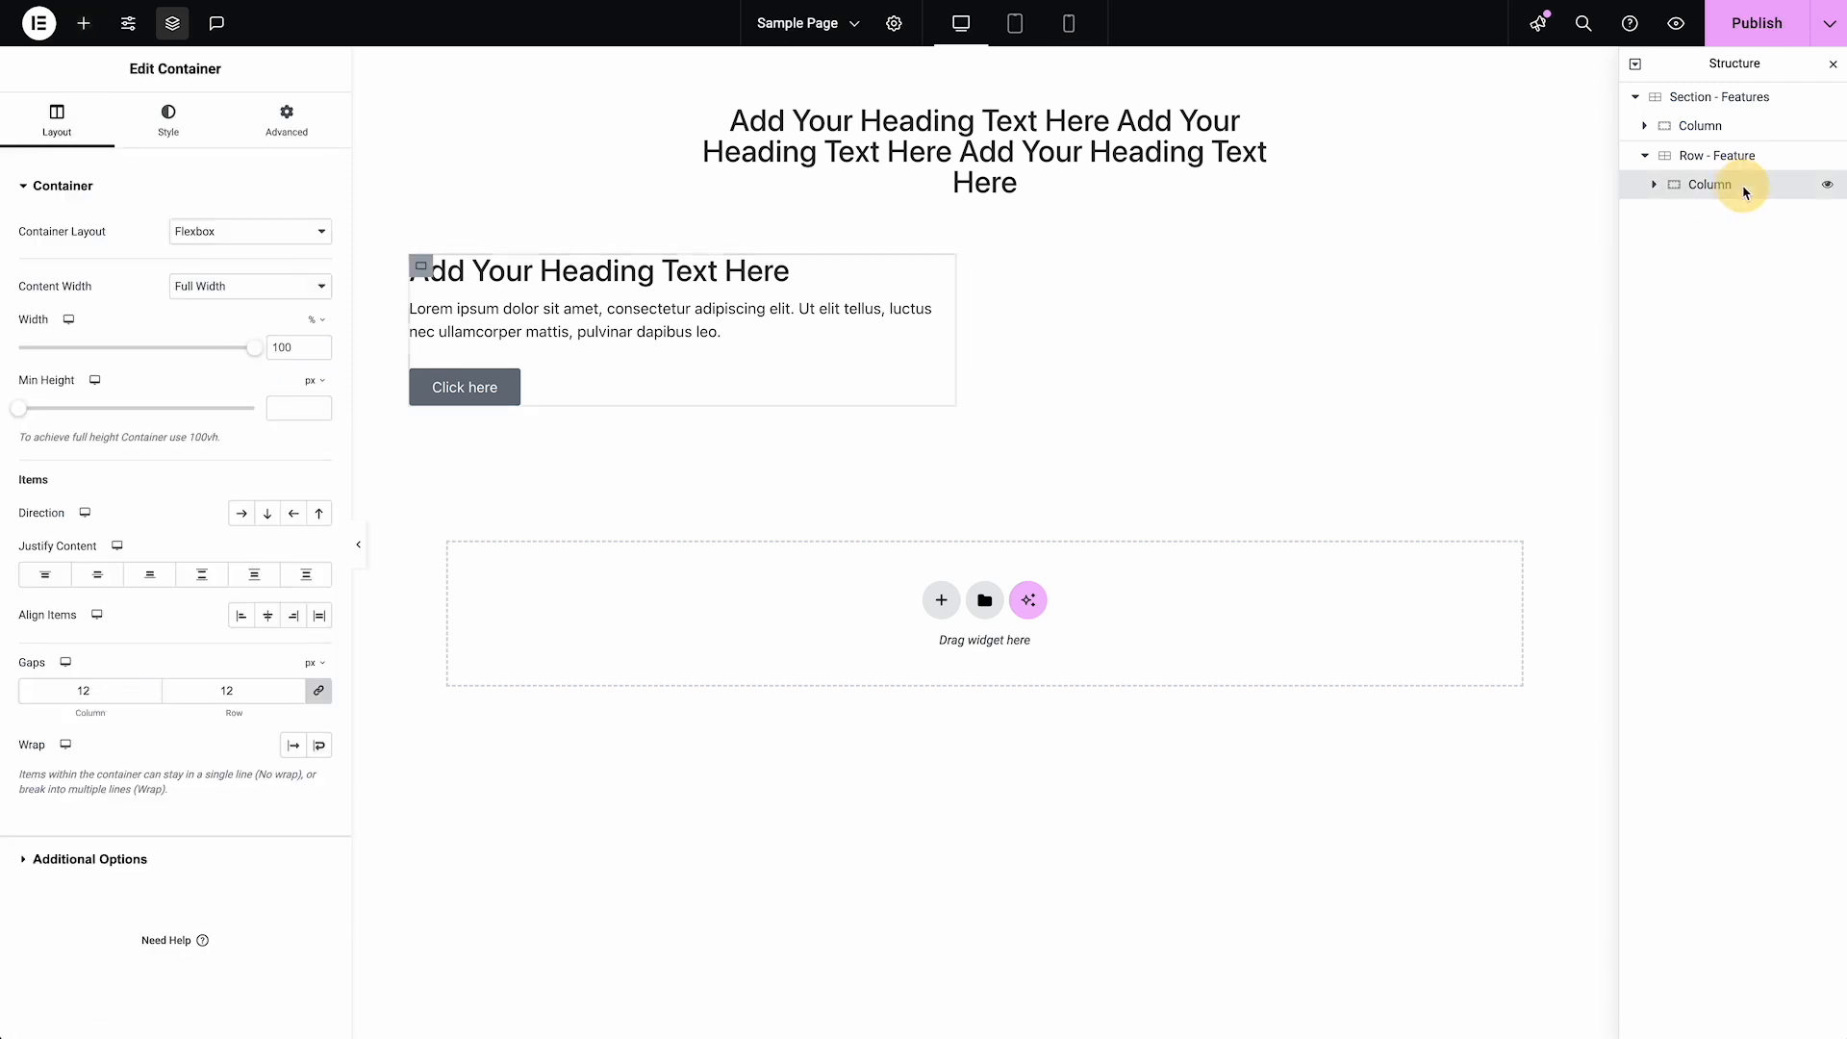
pyautogui.rightClick(1744, 192)
pyautogui.click(1667, 249)
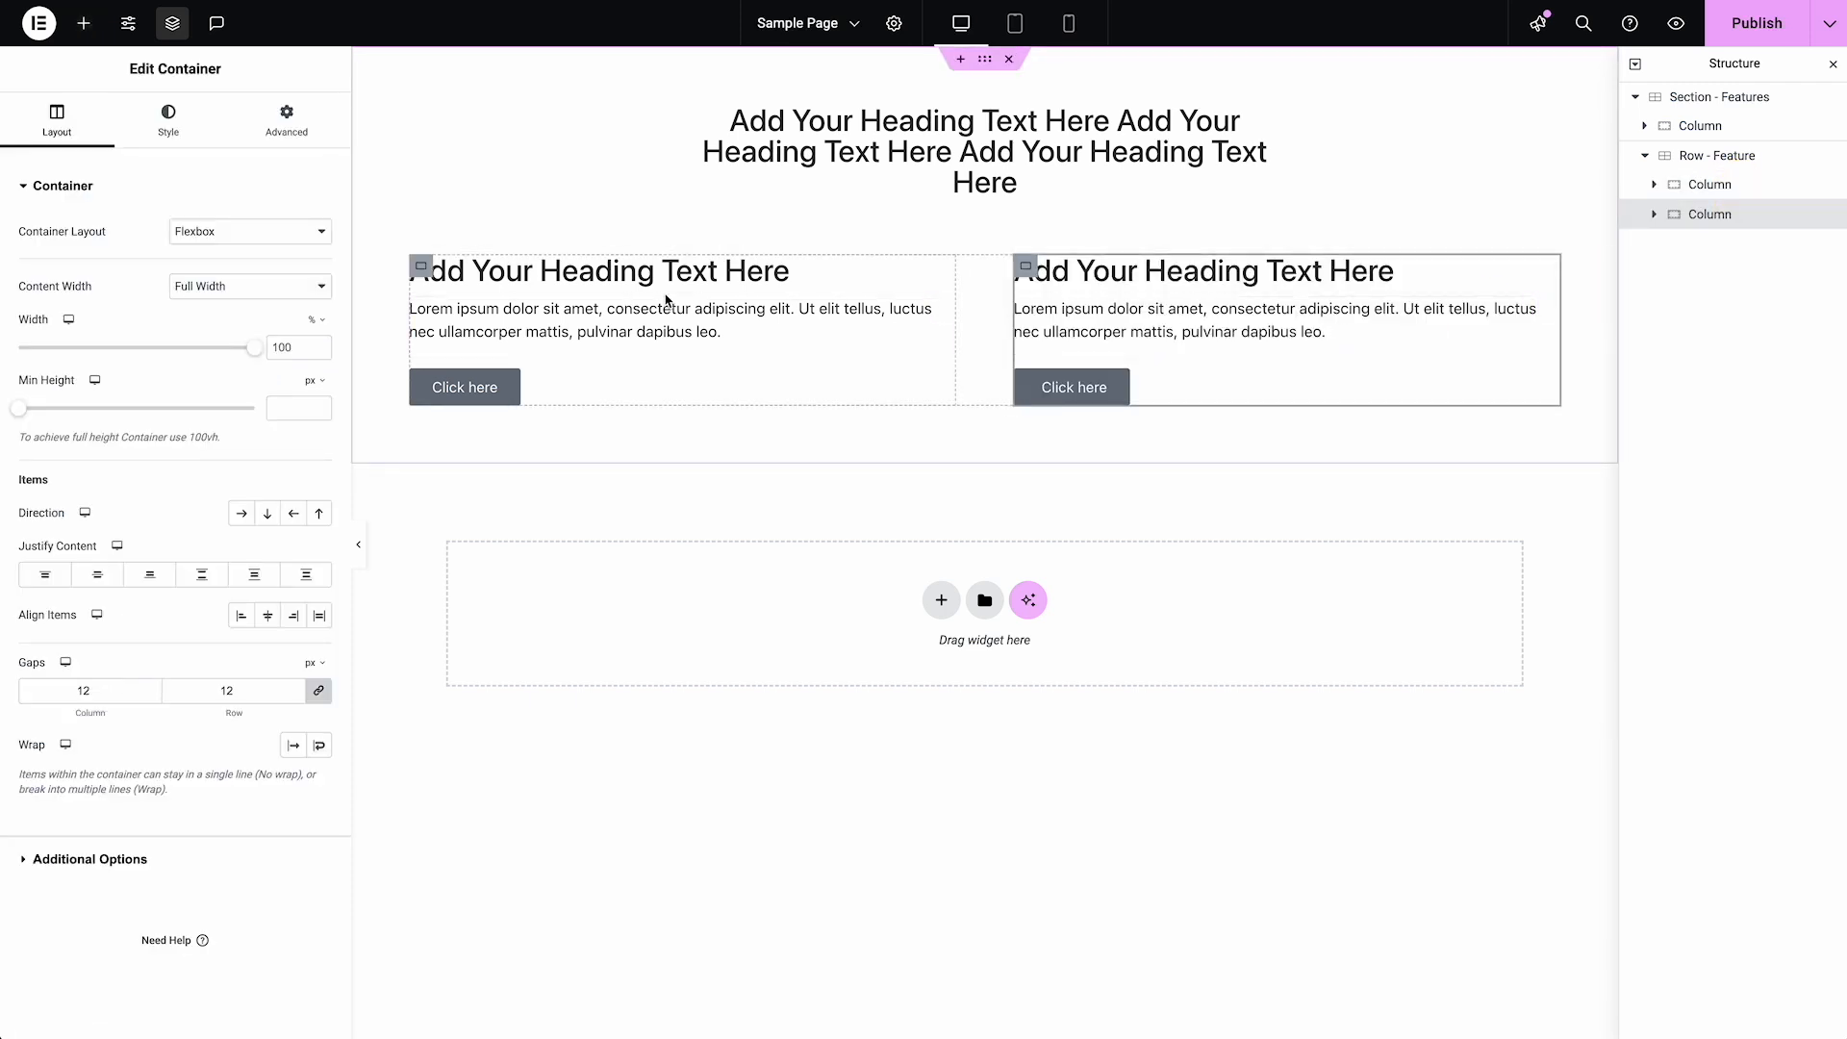
# Add a Video widget to the duplicated Column and delete that Column's heading, text editor and button
pyautogui.click(1082, 272)
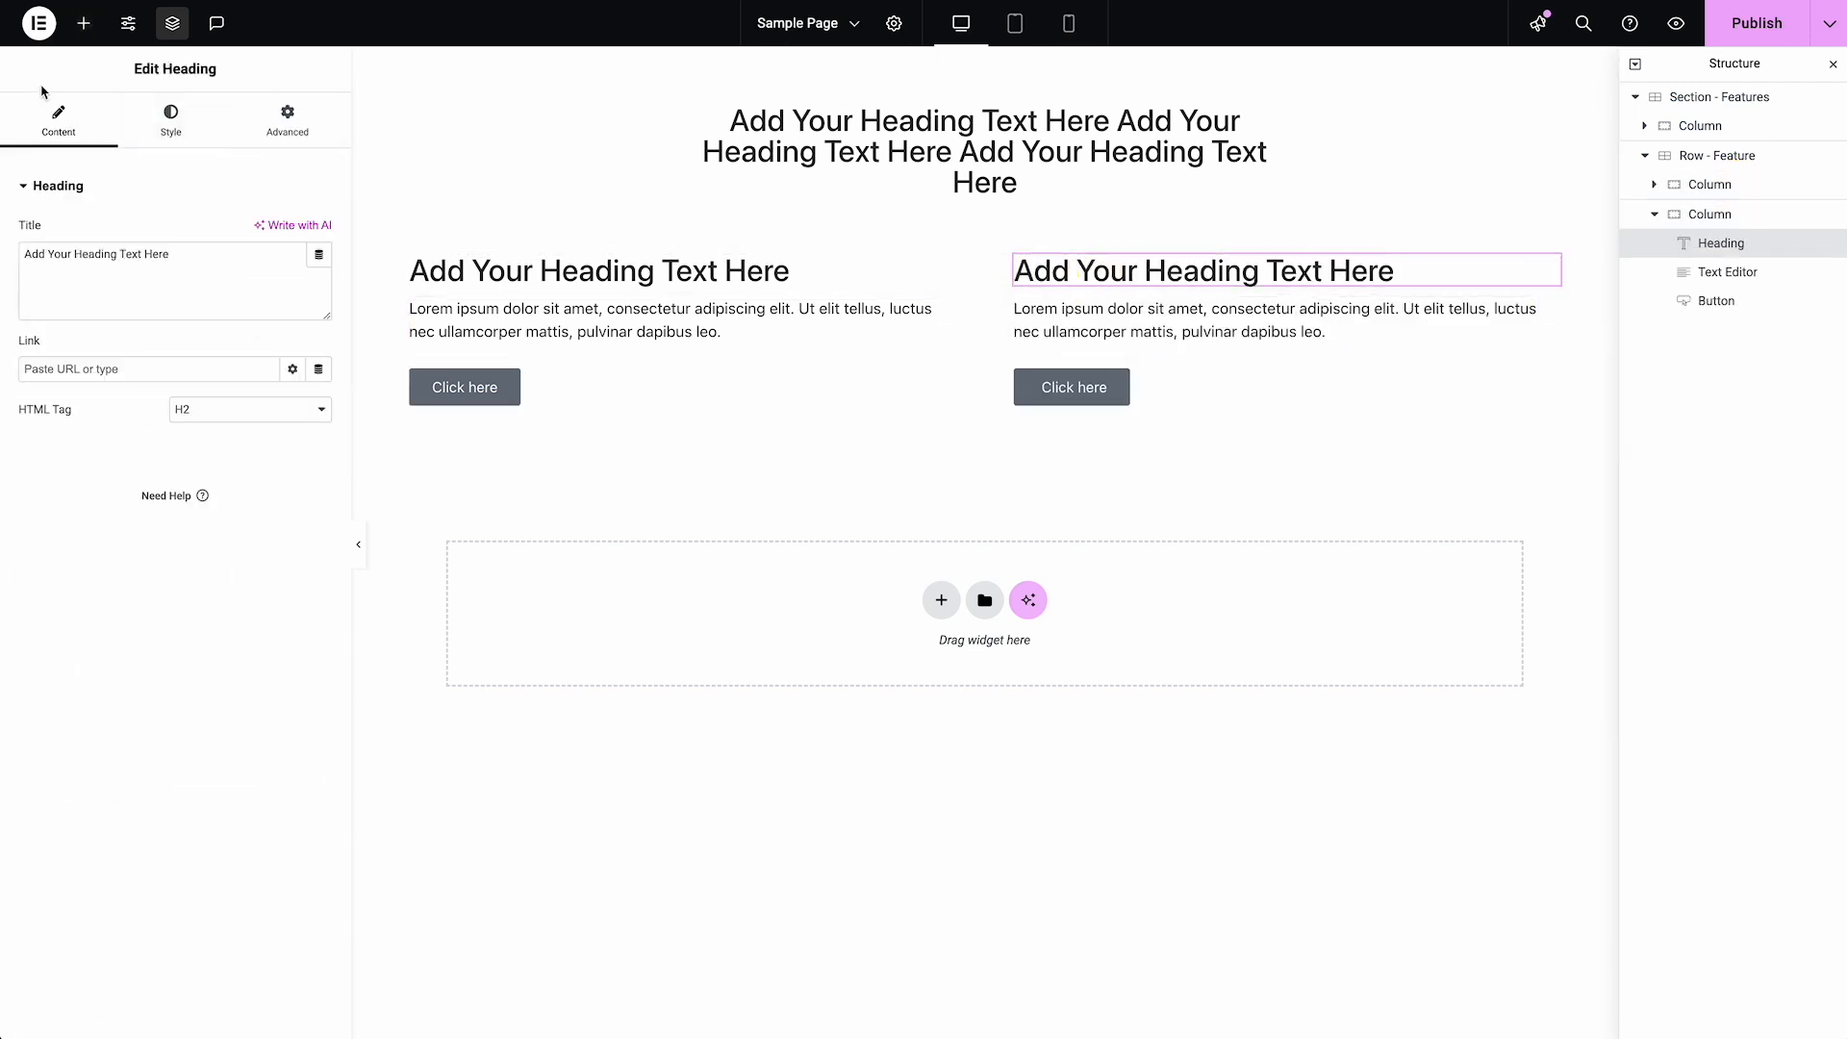
pyautogui.click(84, 23)
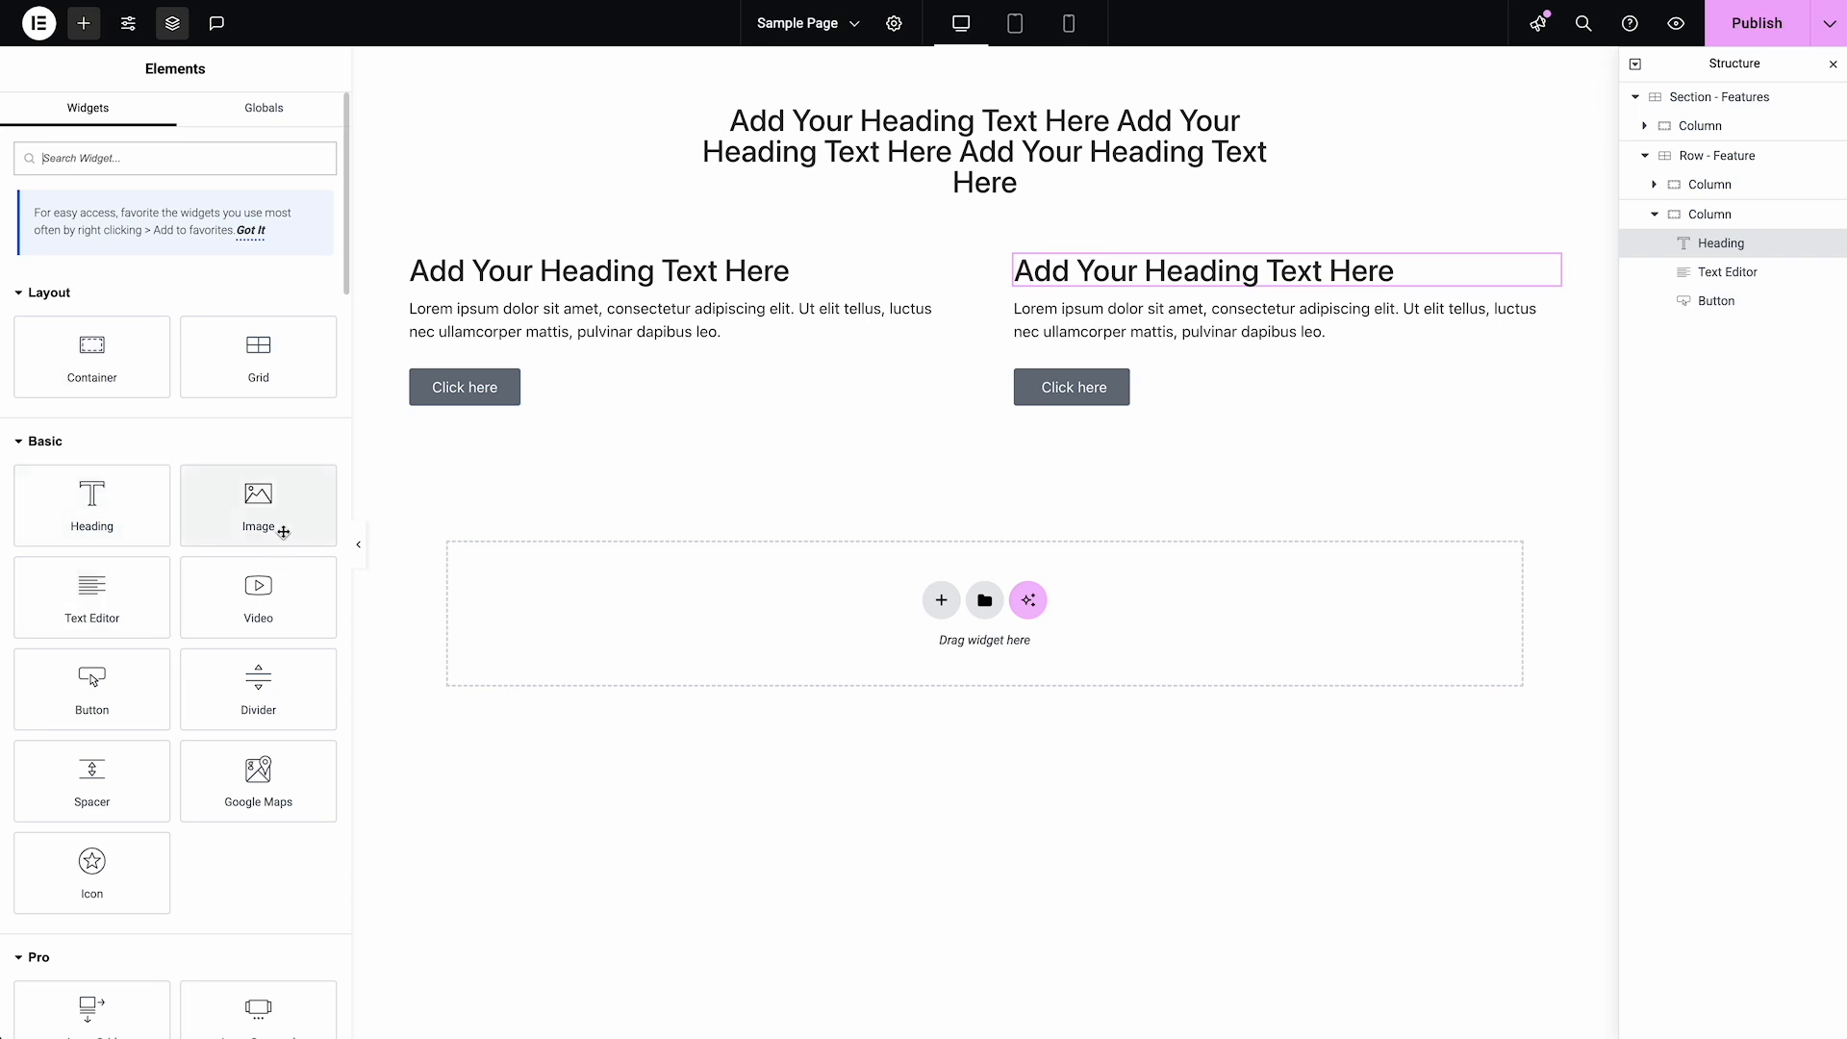
pyautogui.moveTo(289, 590); pyautogui.dragTo(1145, 287)
pyautogui.rightClick(1198, 276)
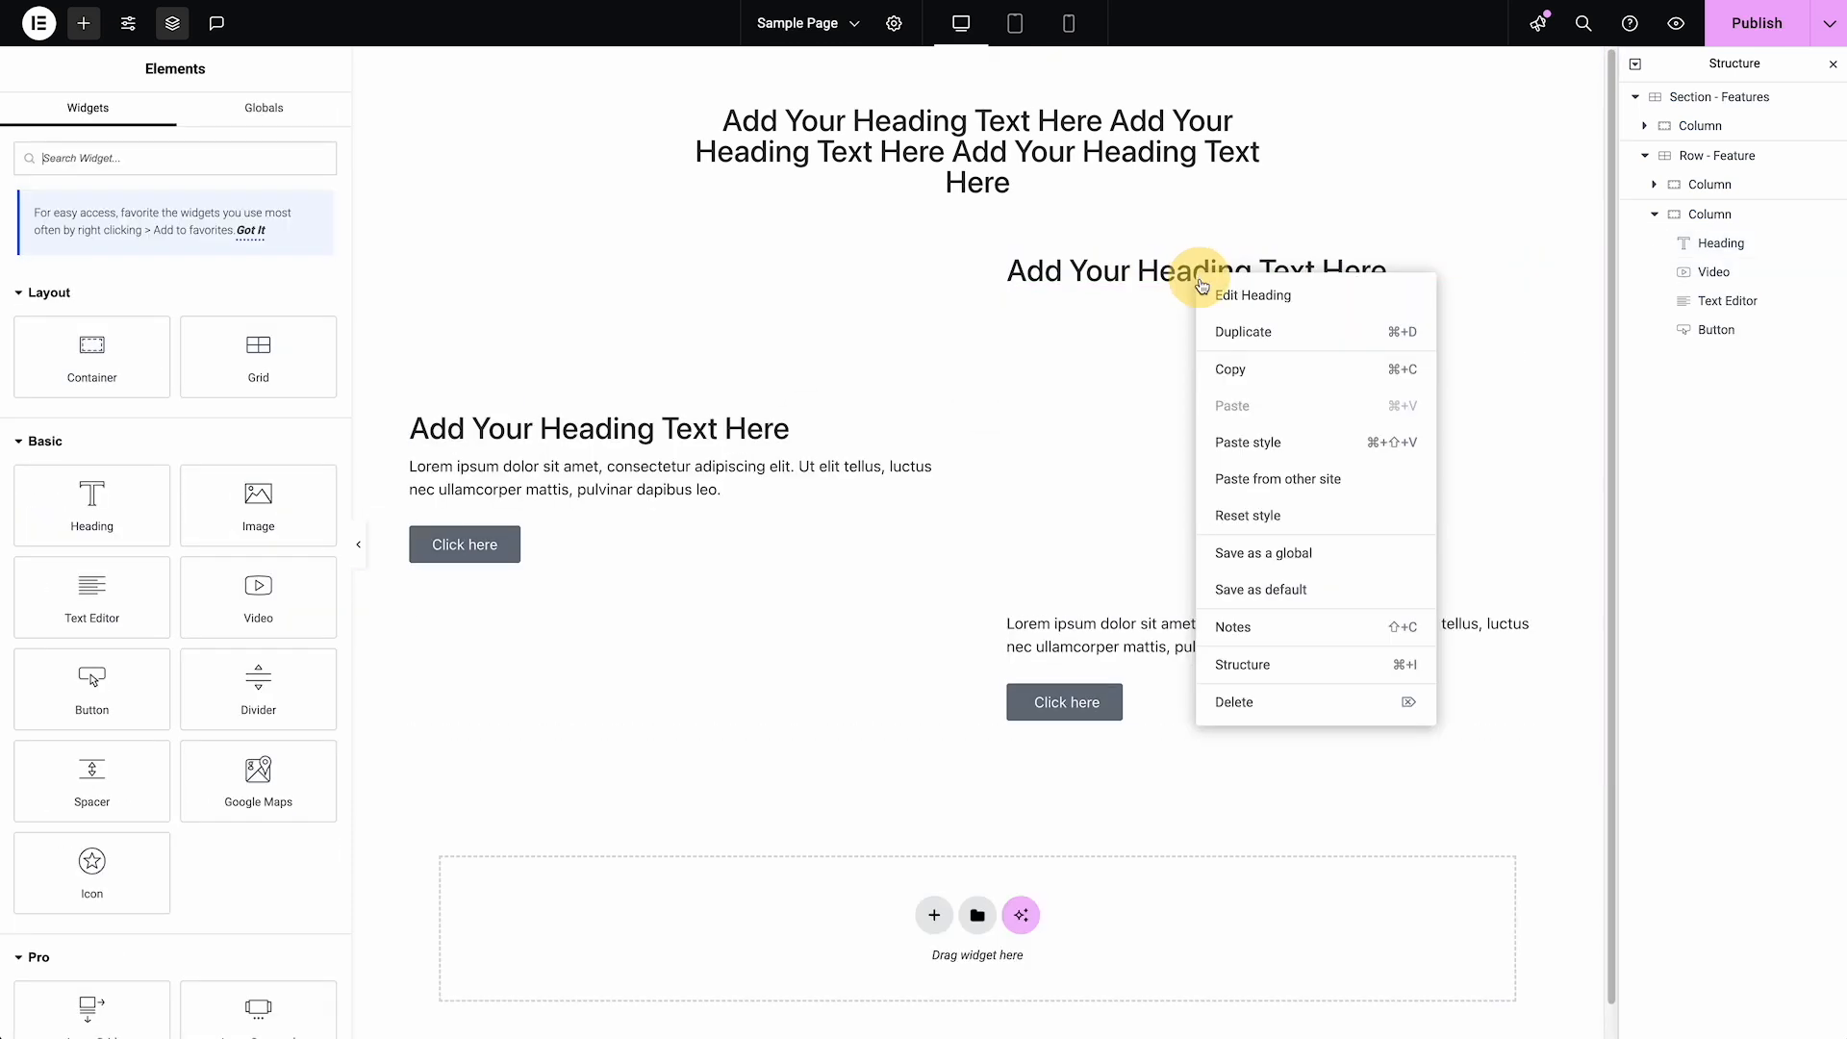
pyautogui.click(1248, 703)
pyautogui.rightClick(1164, 589)
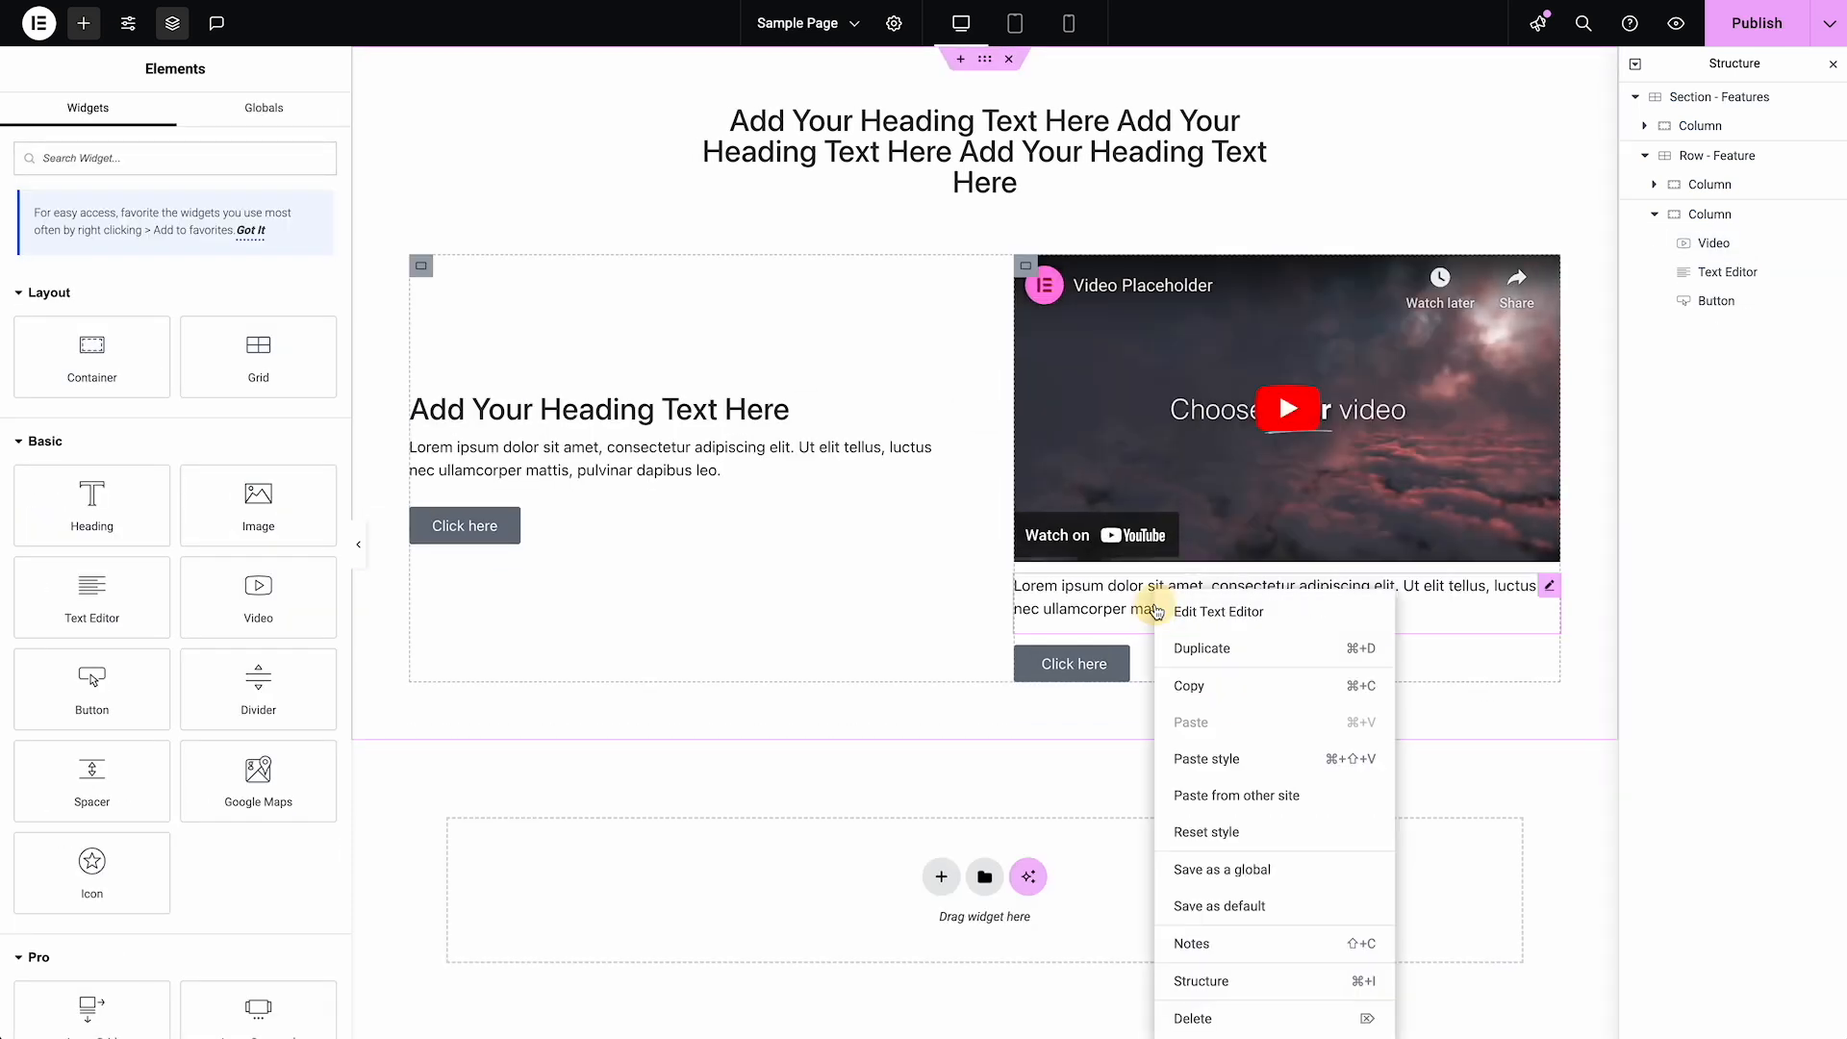
pyautogui.click(1198, 1022)
pyautogui.rightClick(1107, 592)
pyautogui.click(1154, 1005)
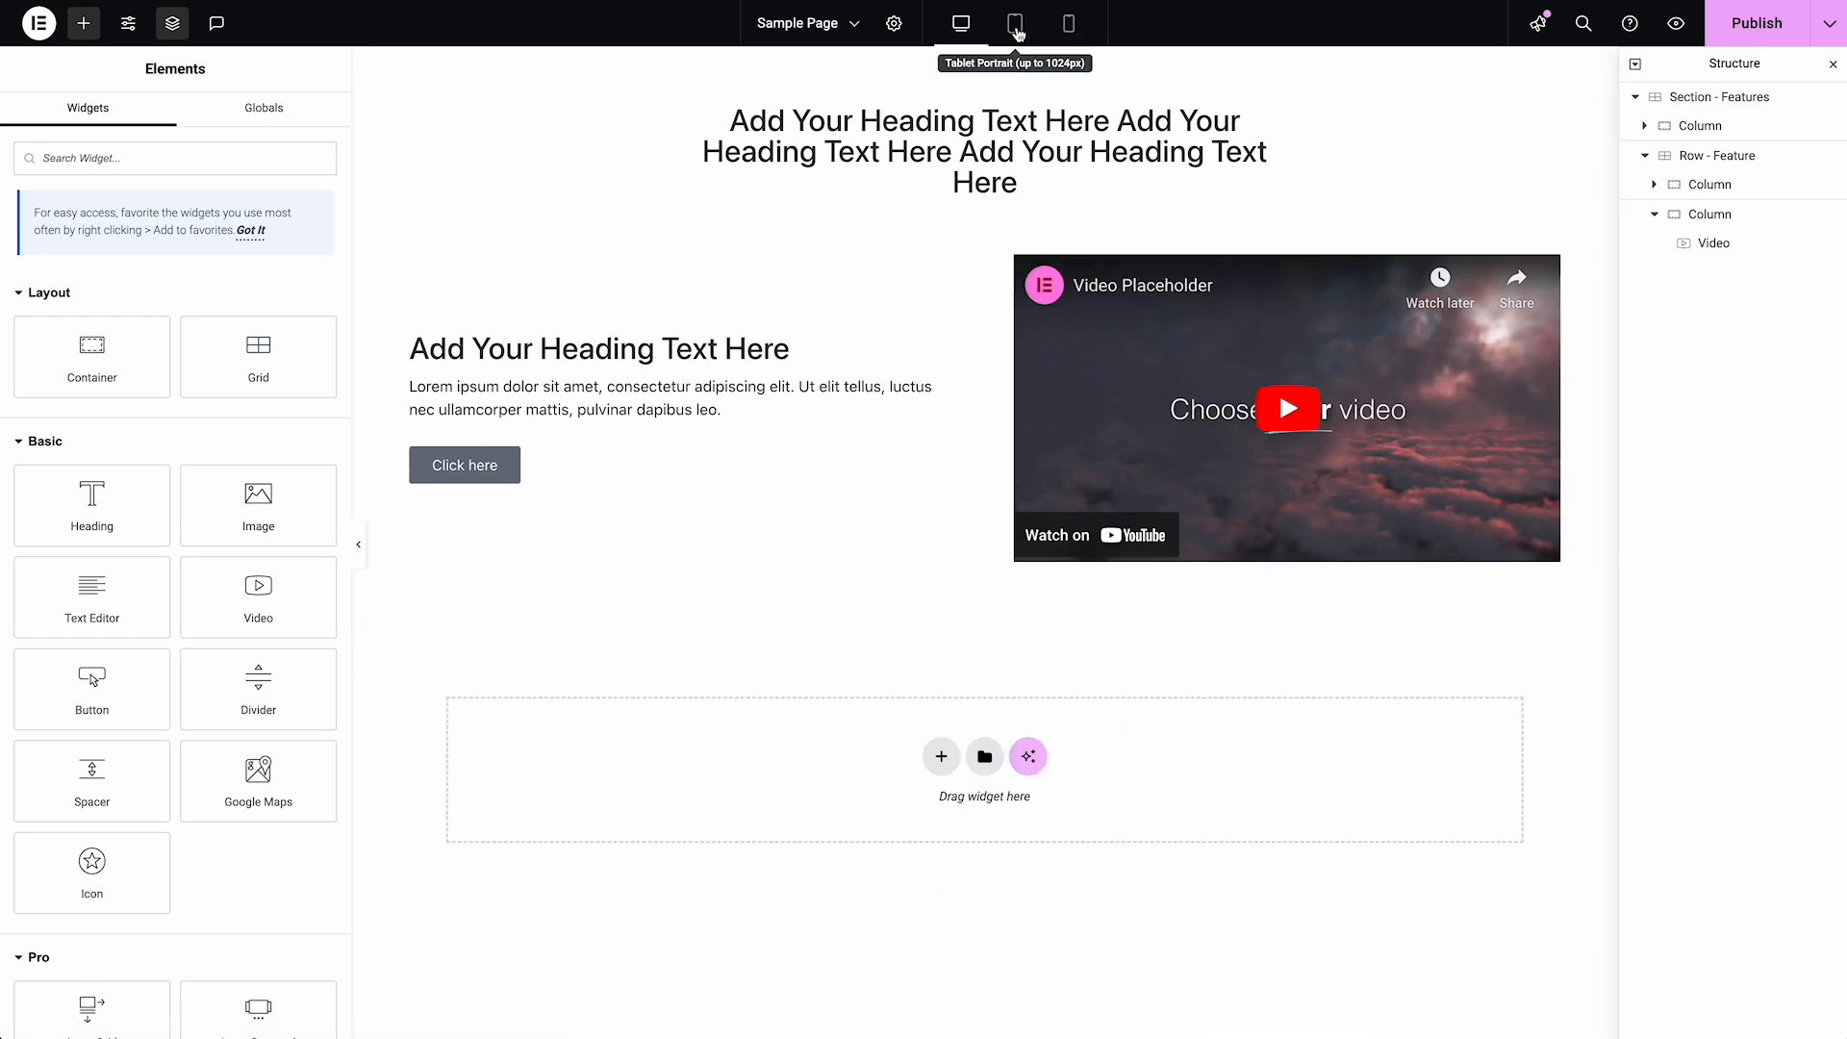
# Shorten the section's centered heading to a single "Add Your Heading Text Here"
pyautogui.click(984, 149)
pyautogui.moveTo(171, 269); pyautogui.dragTo(155, 258)
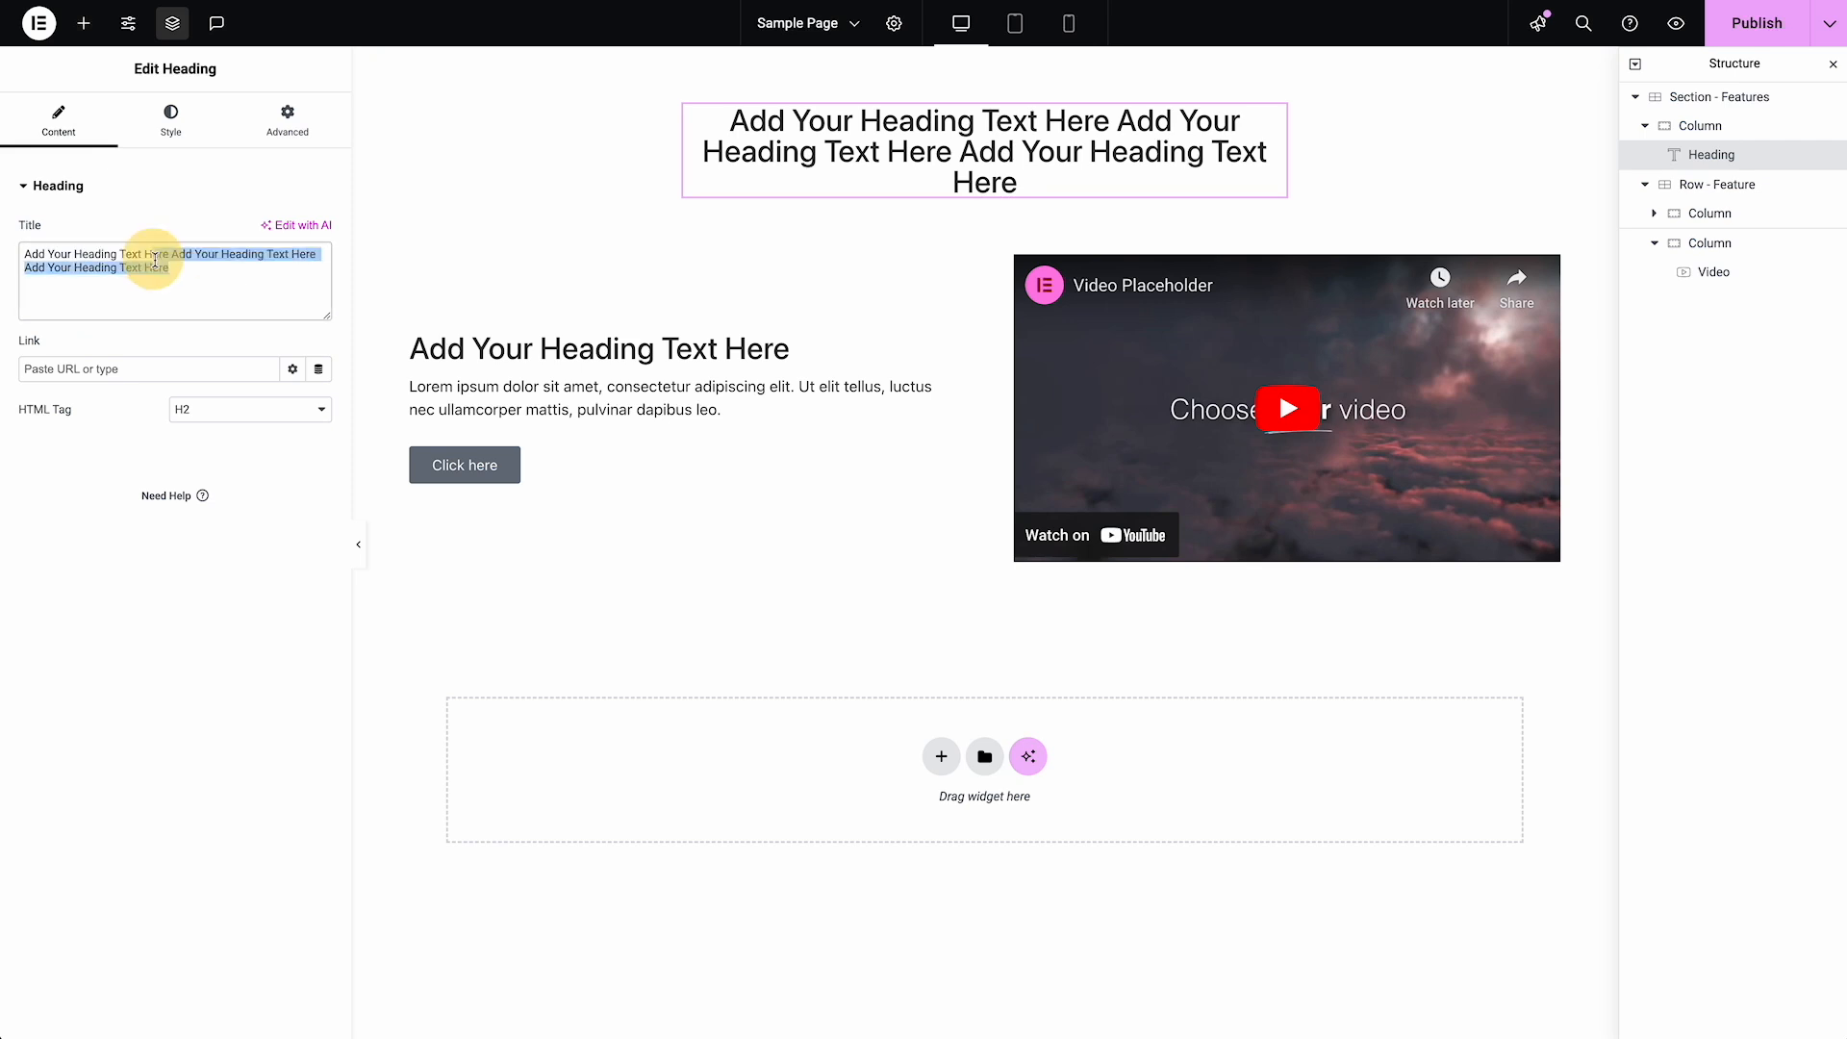
pyautogui.press('BackSpace')
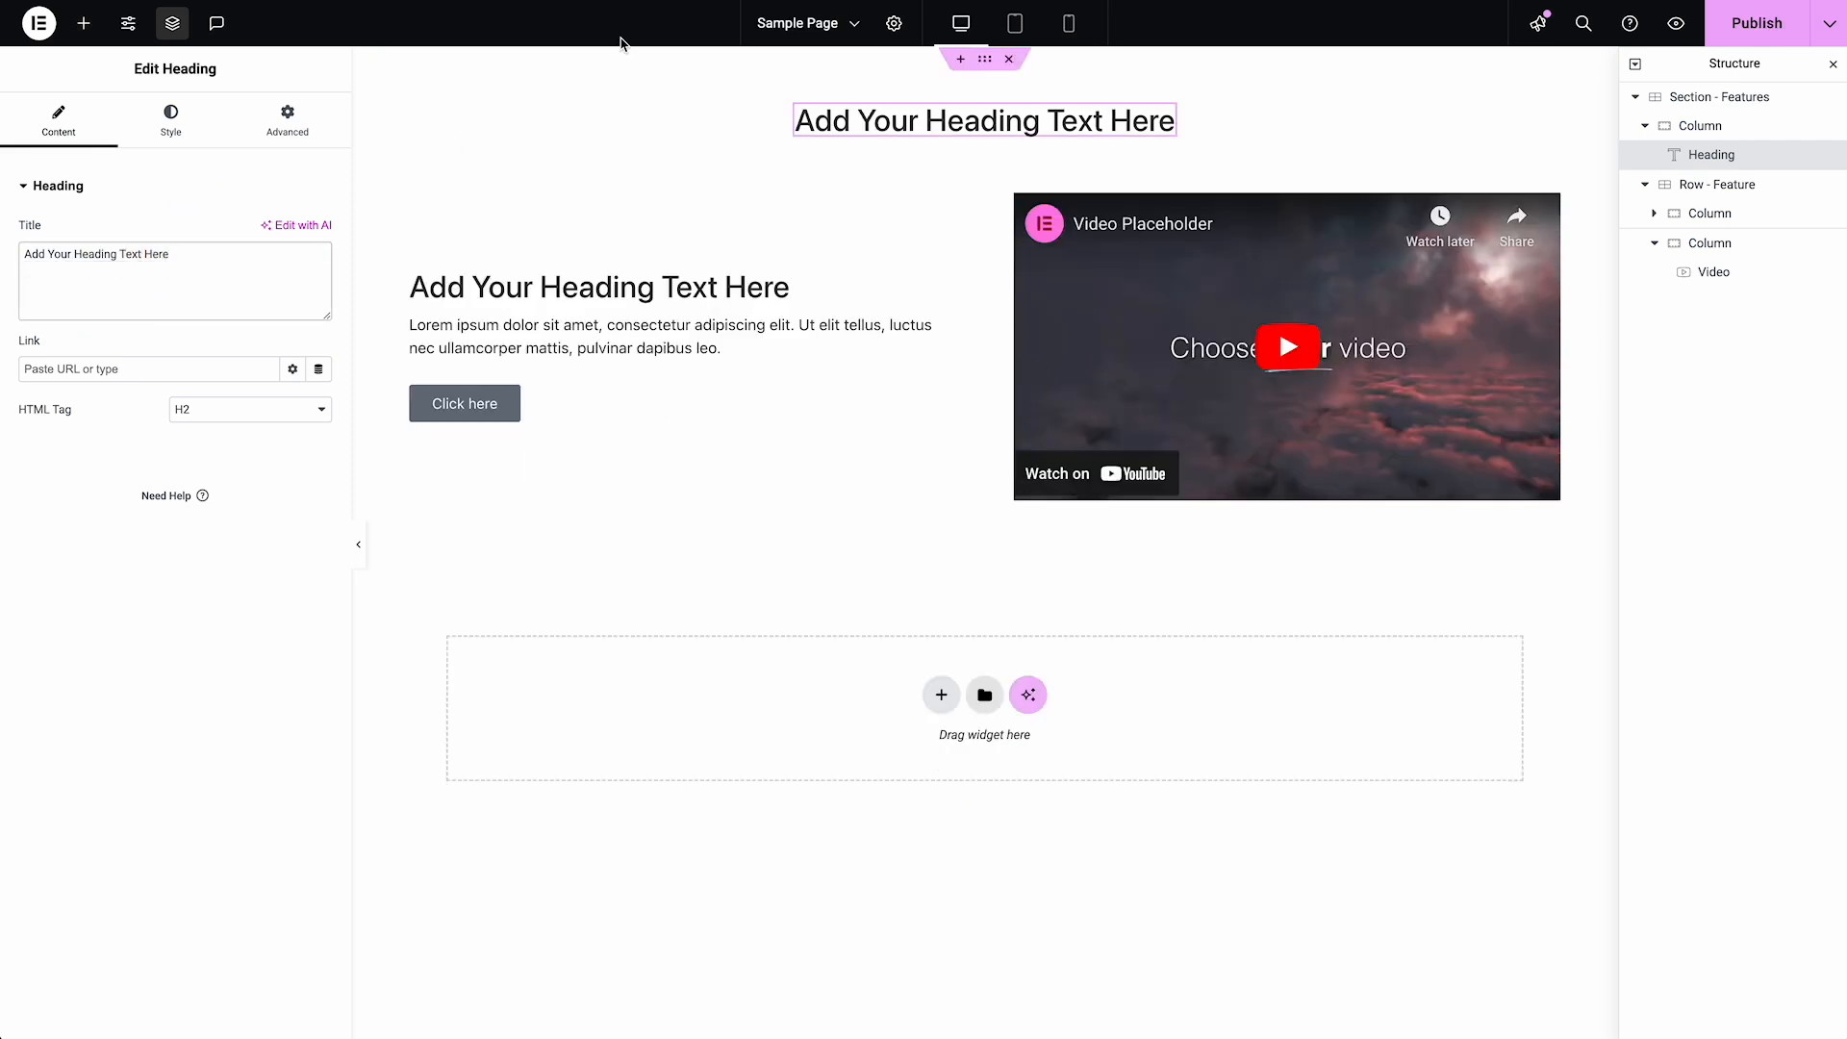
pyautogui.click(1016, 37)
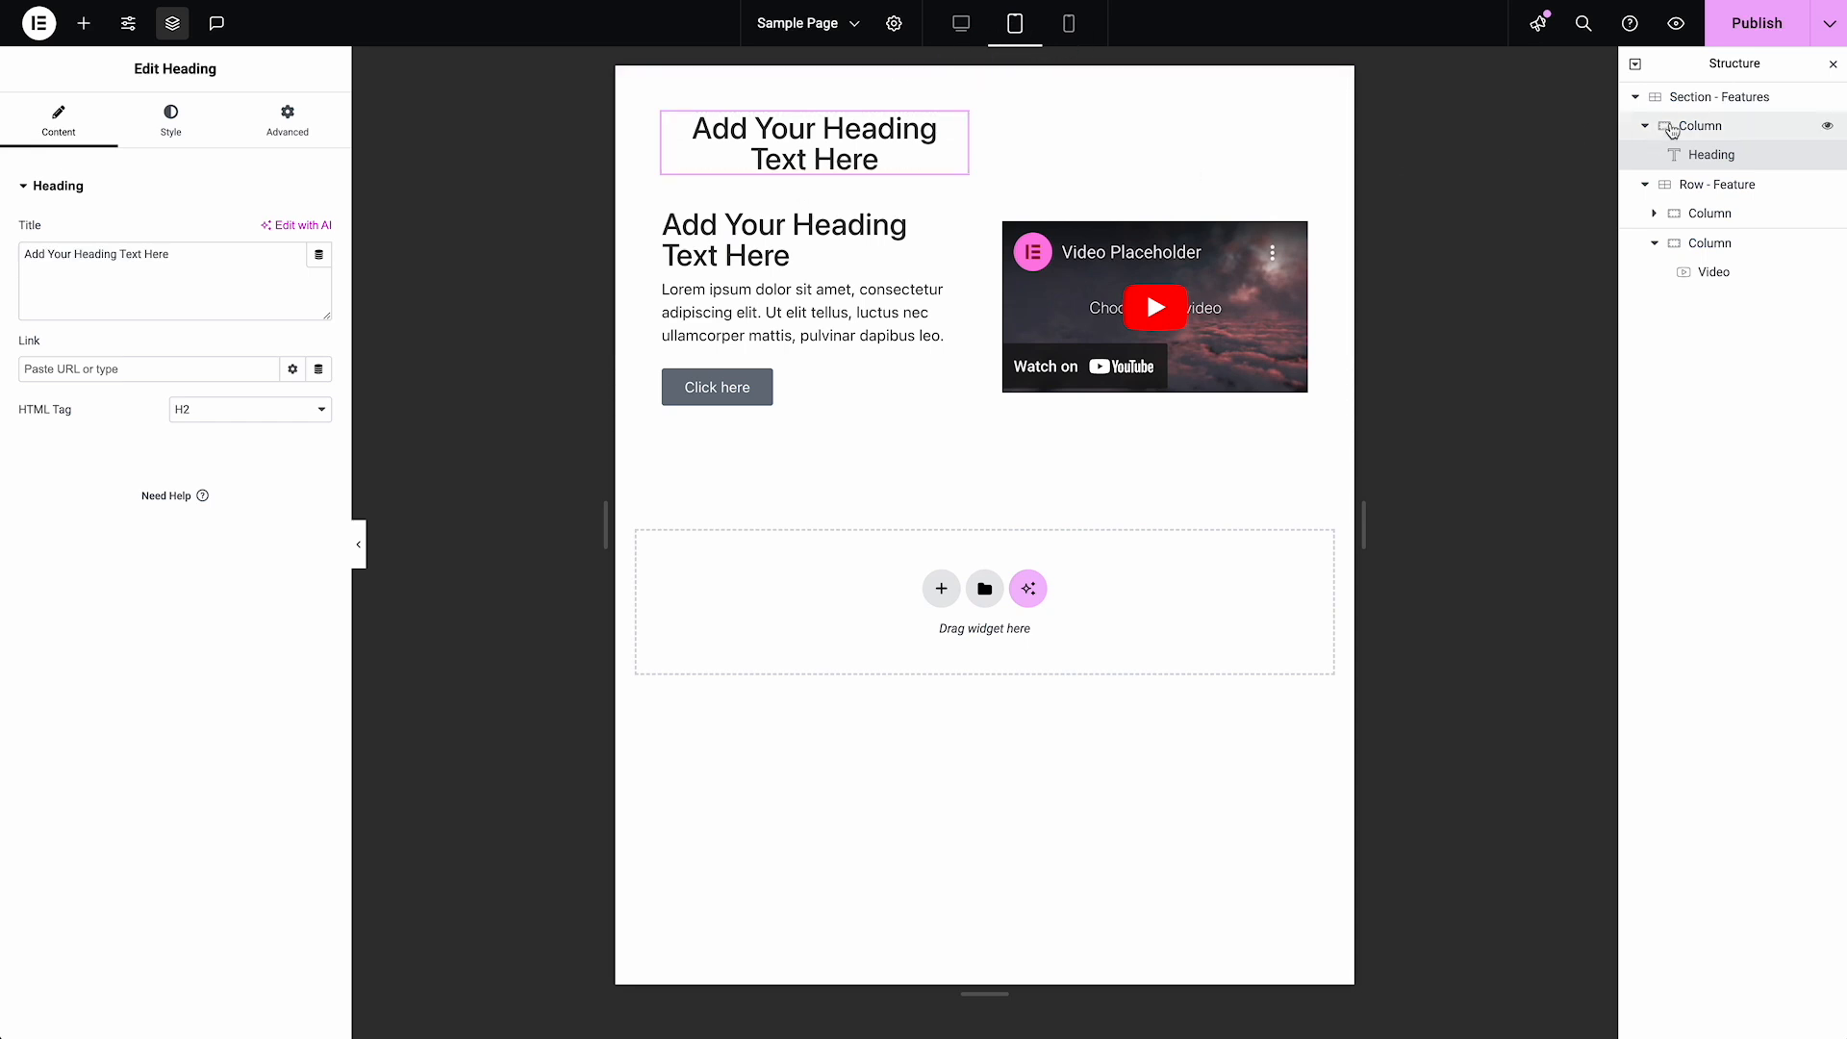
pyautogui.click(1736, 129)
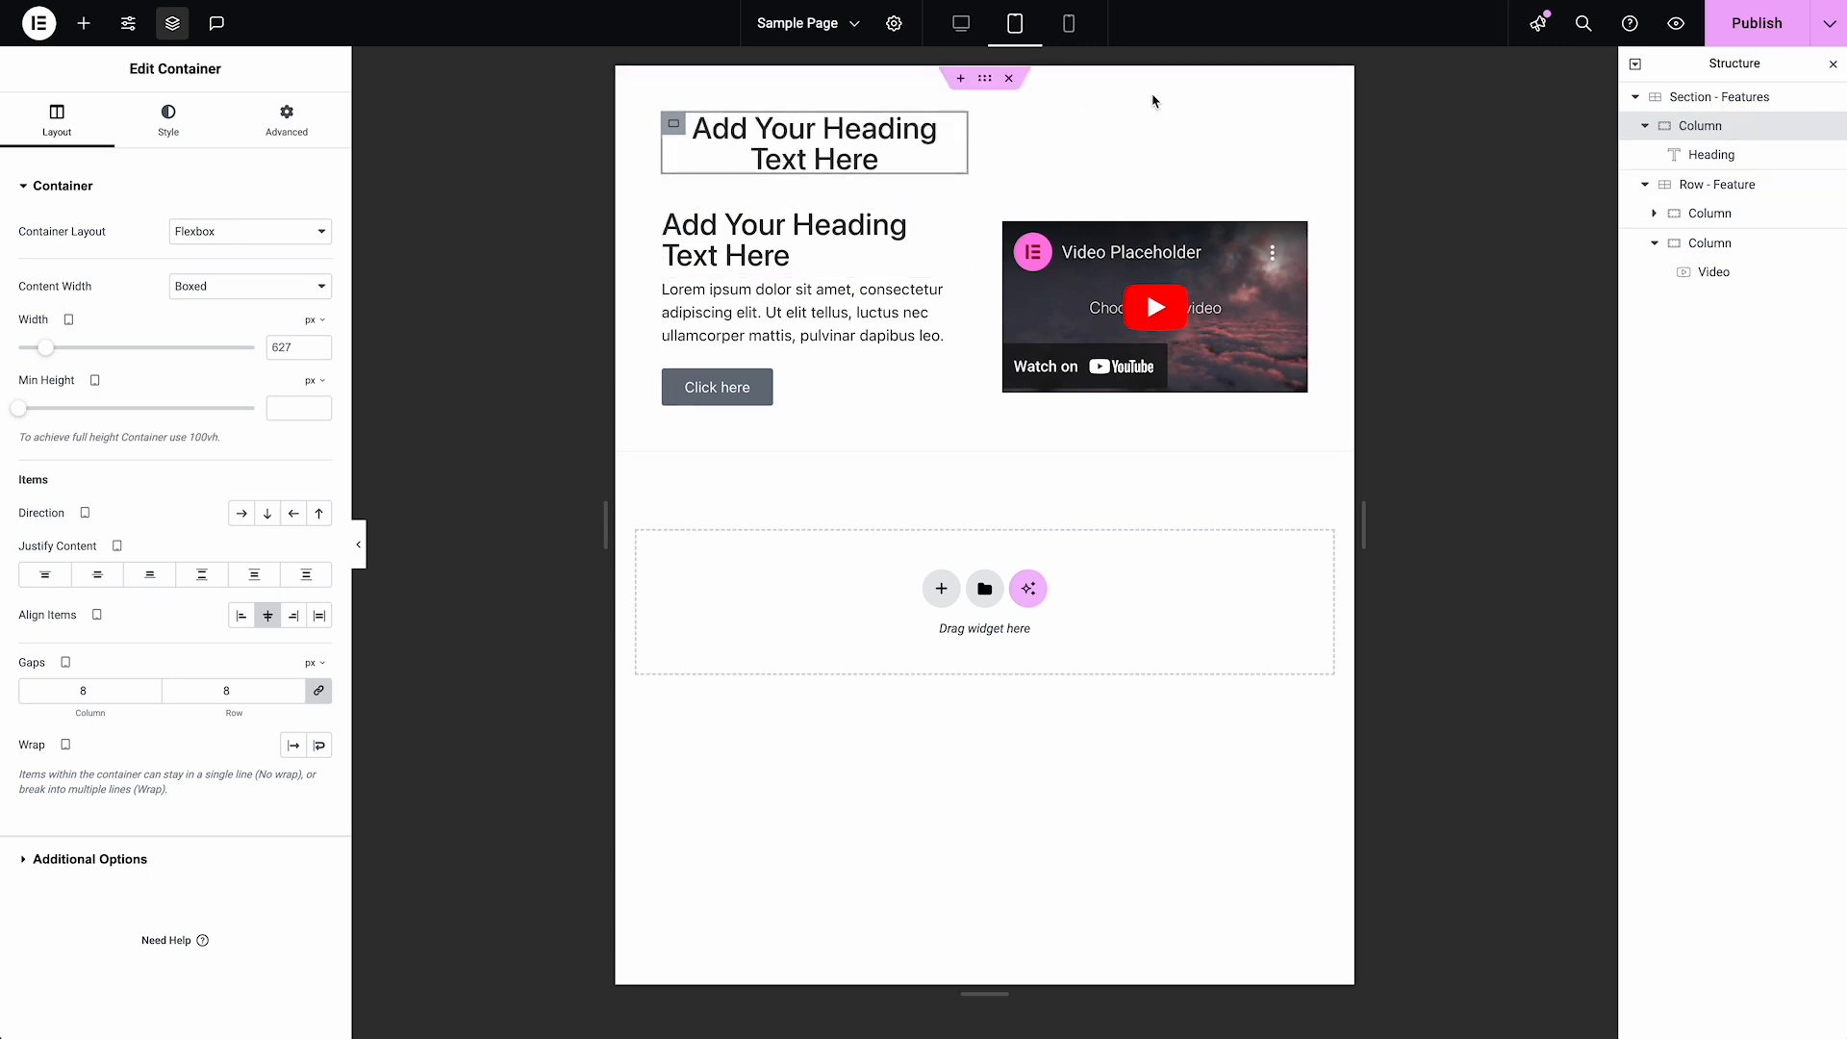
pyautogui.click(287, 121)
pyautogui.click(227, 430)
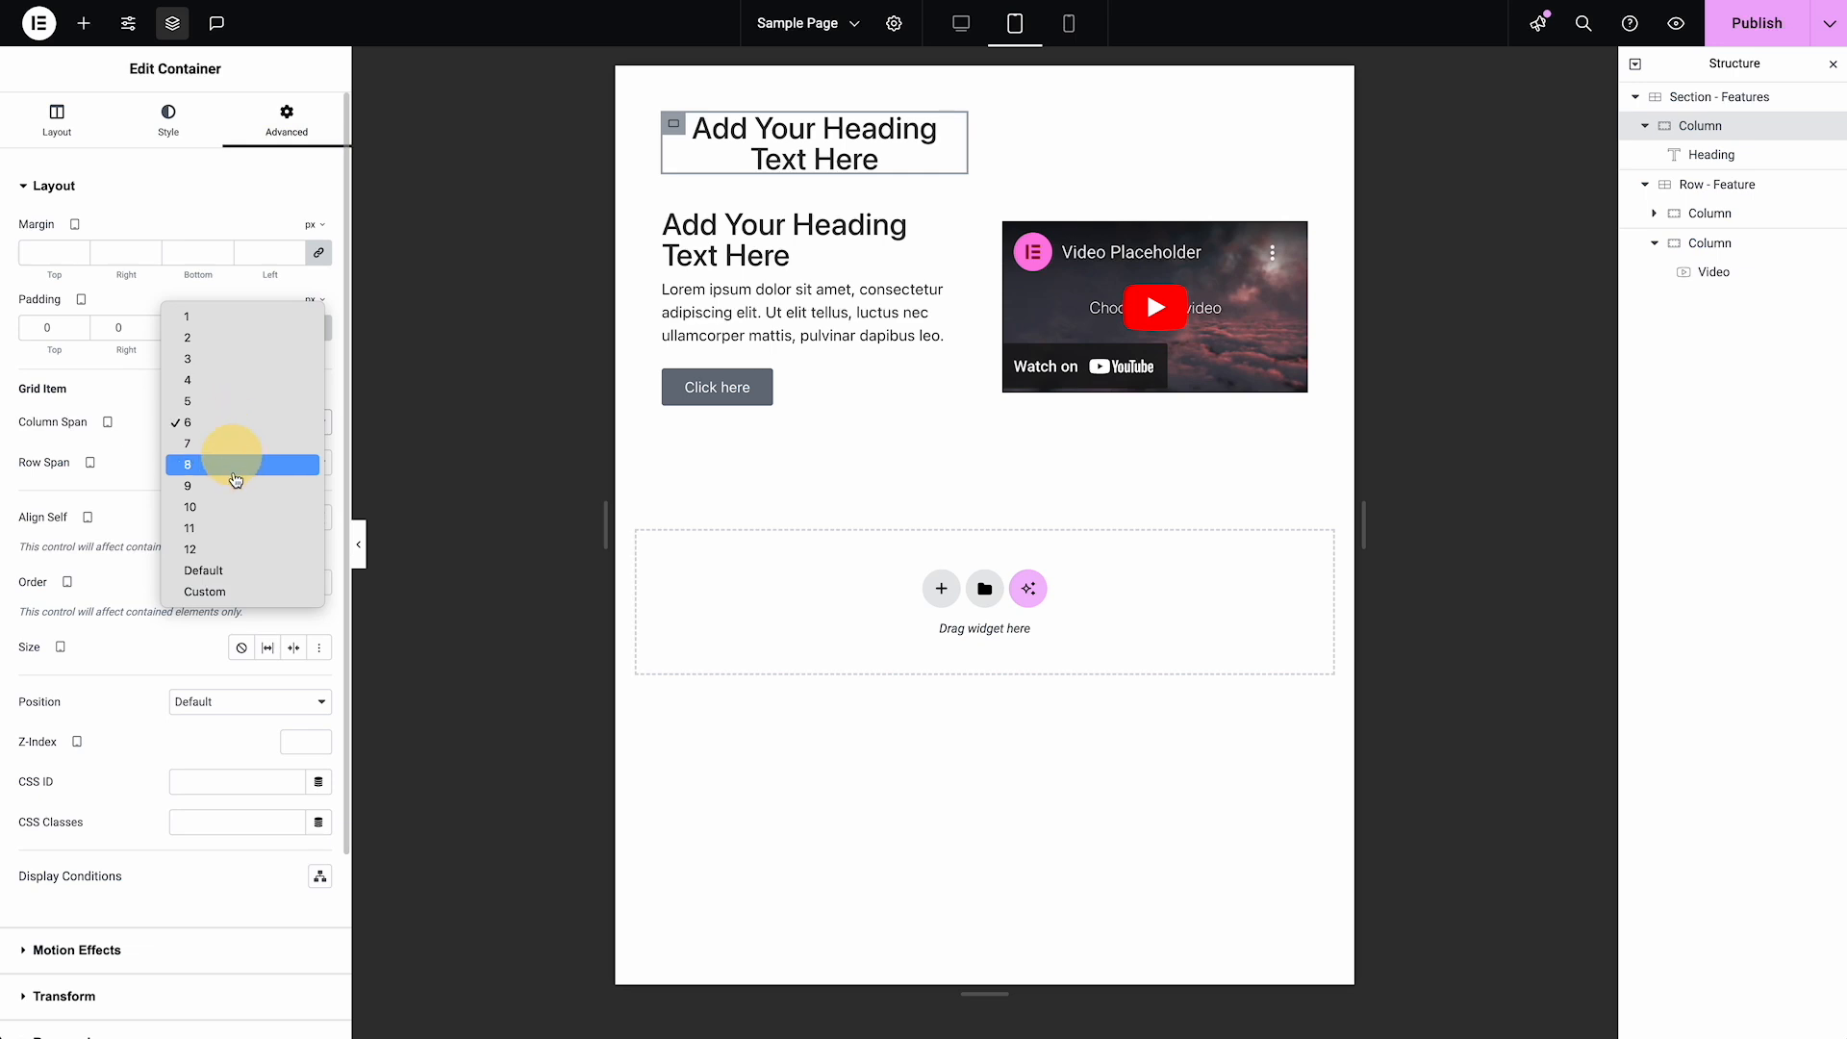
pyautogui.click(231, 550)
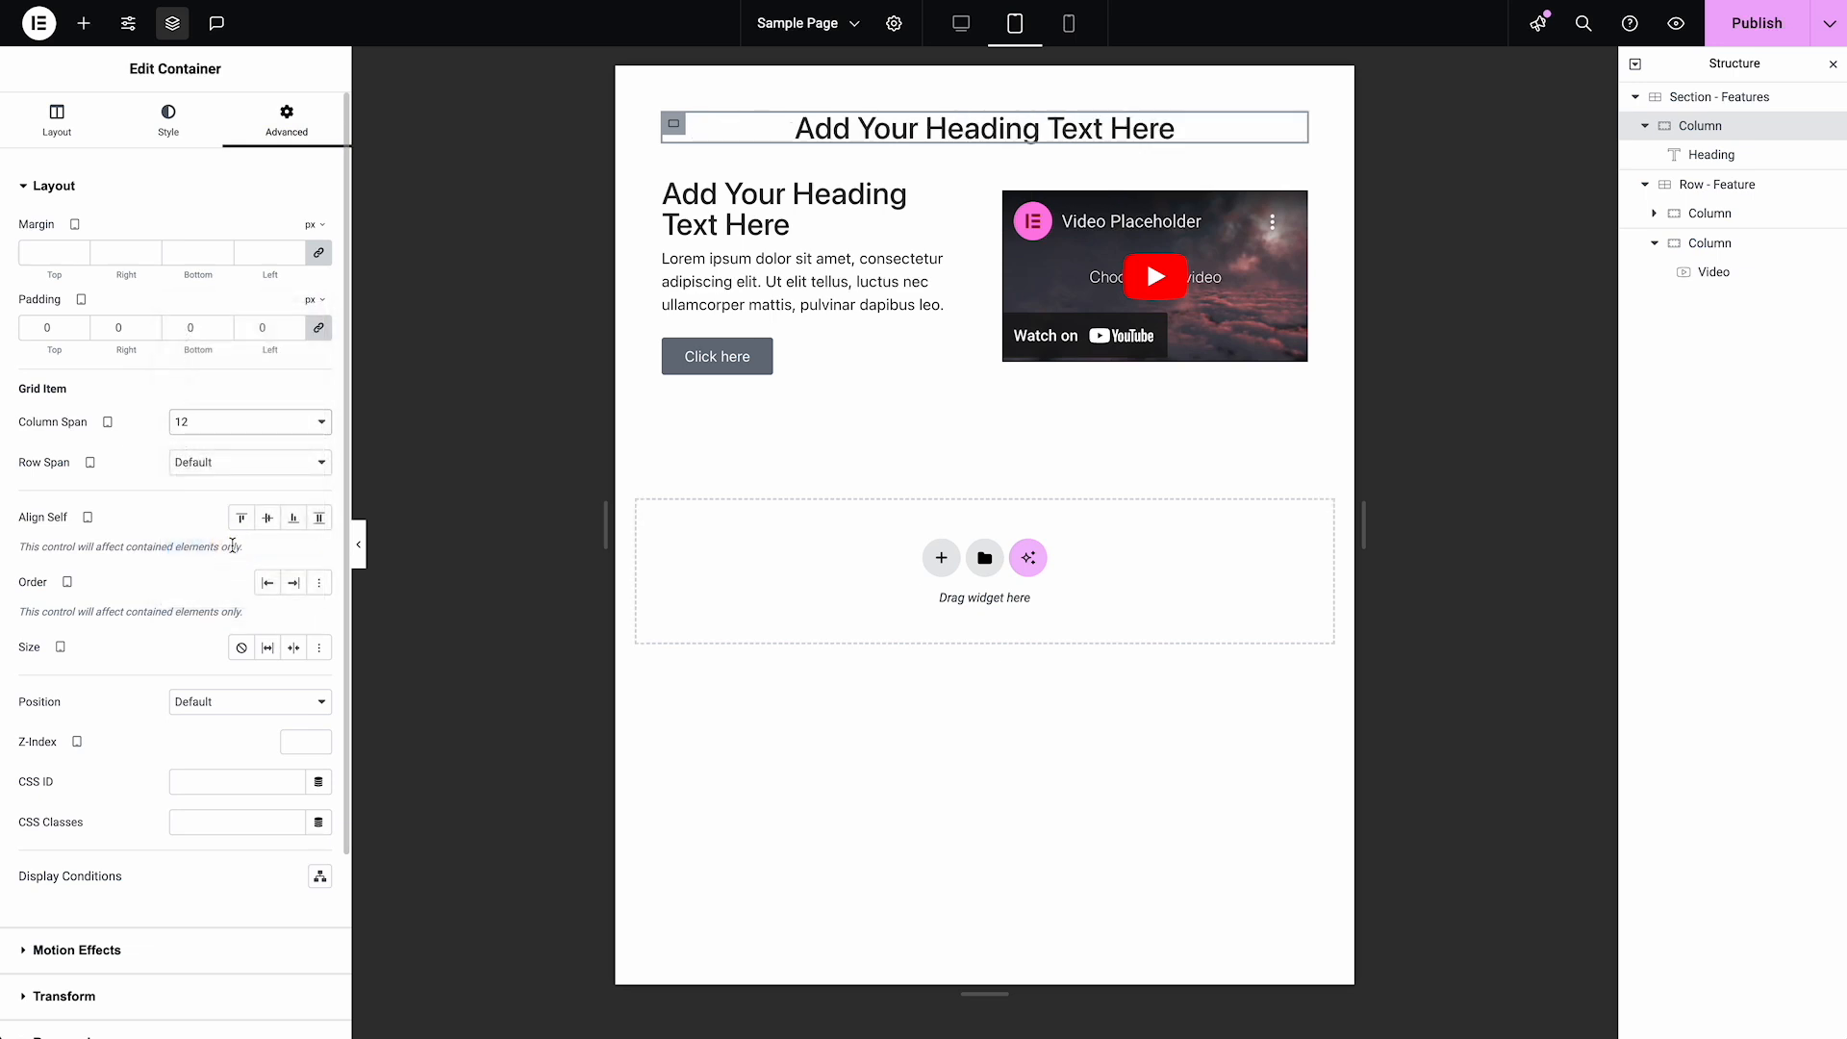
pyautogui.click(1068, 23)
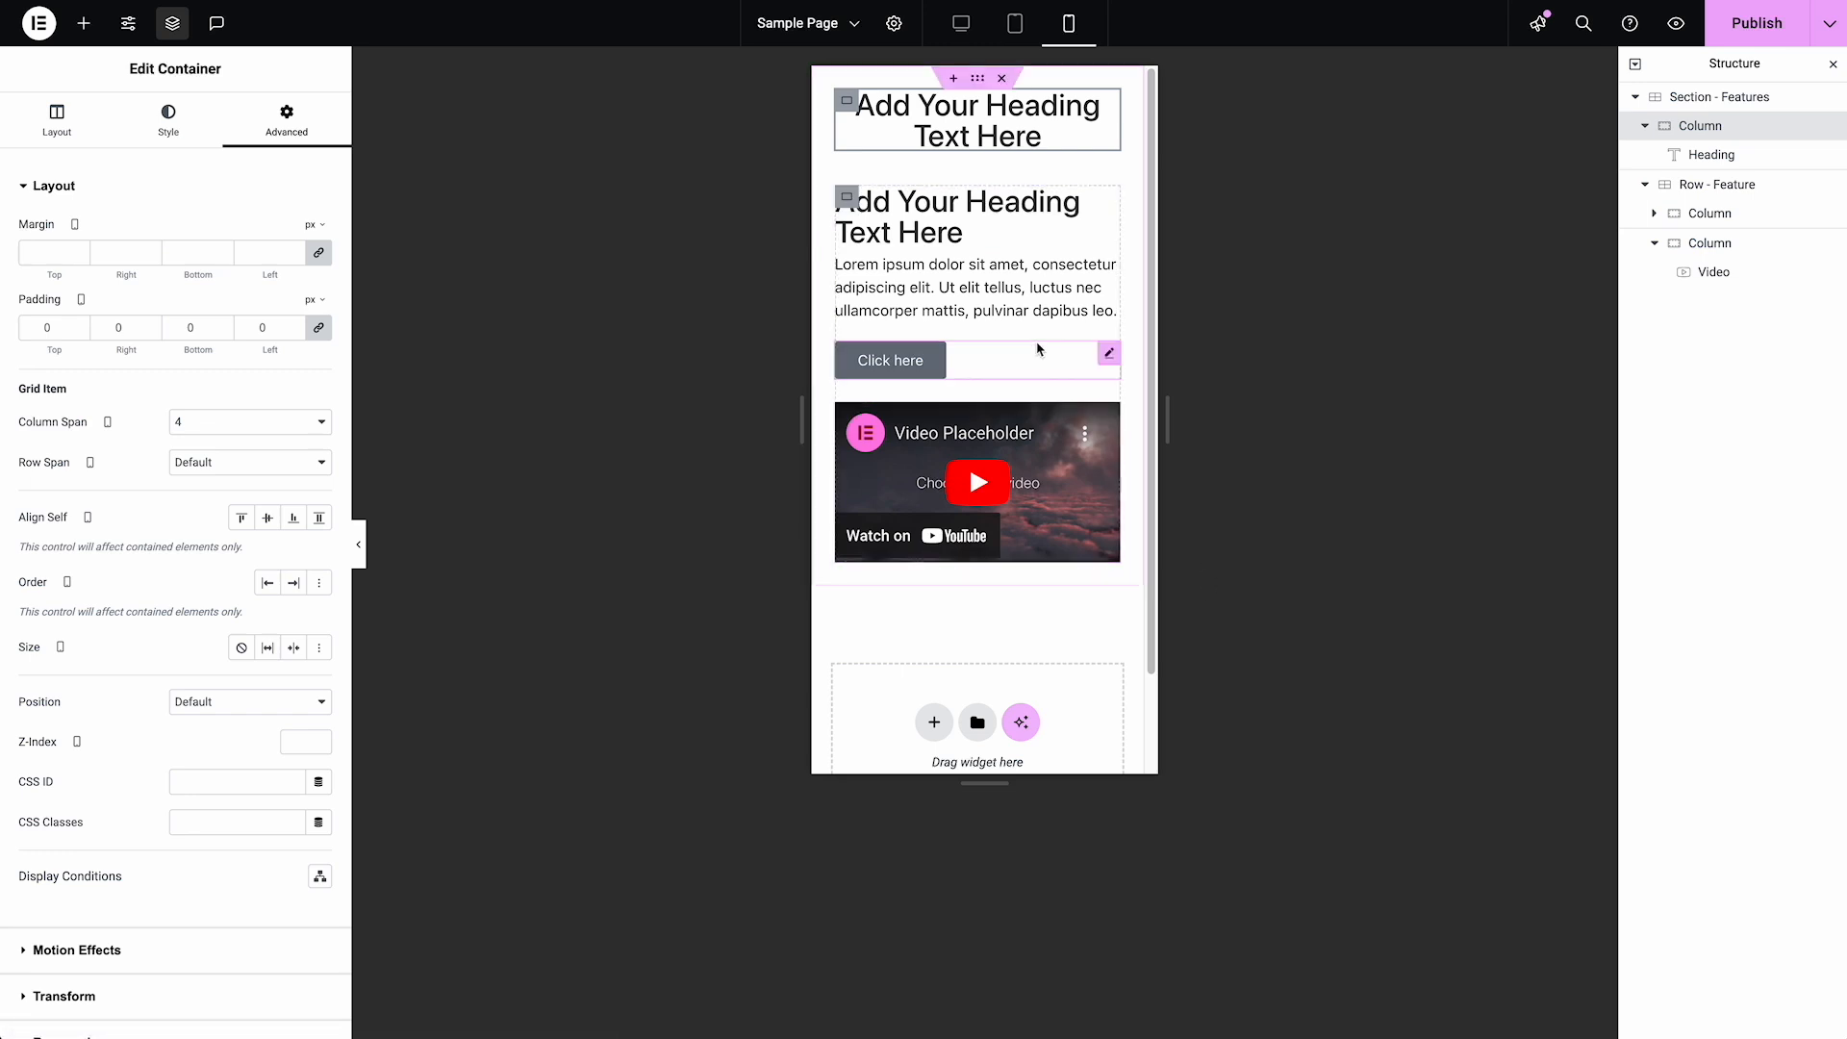
pyautogui.click(961, 23)
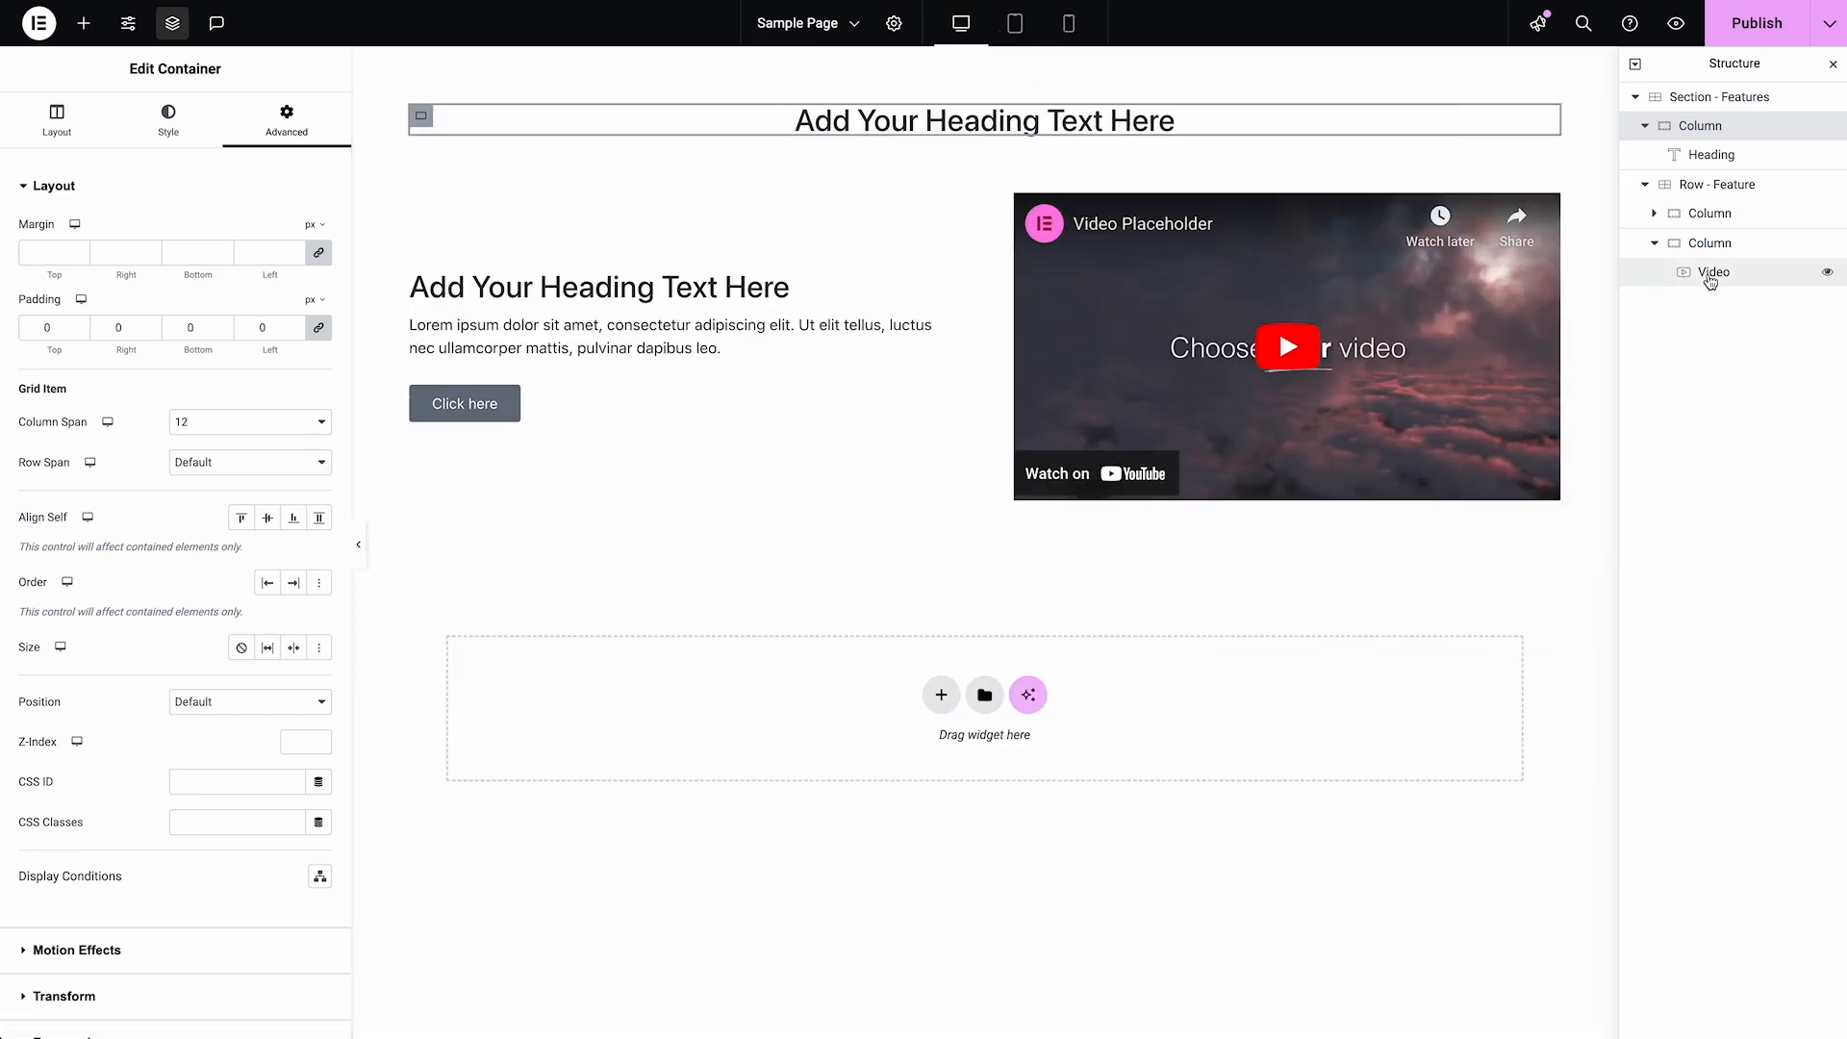
# In mobile view, set the Row Span of Row - Feature's text Column to Custom with the value 2
pyautogui.click(1070, 29)
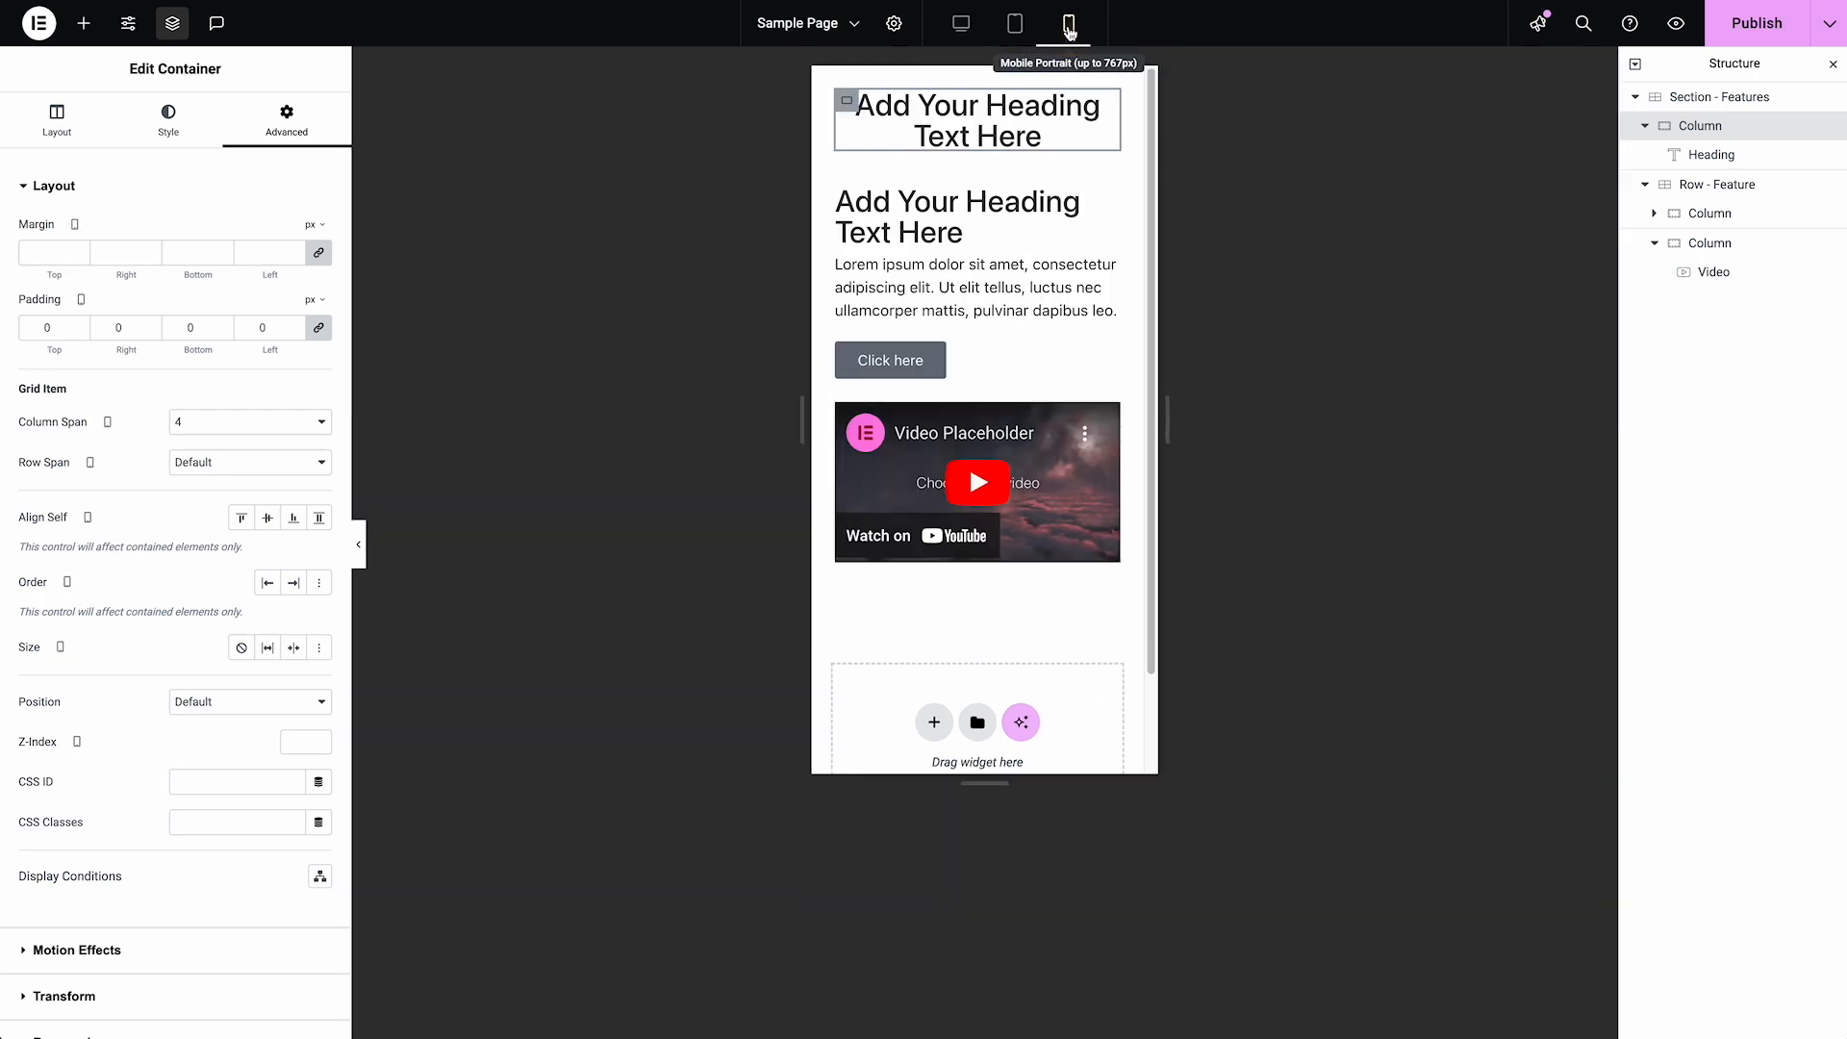
pyautogui.click(1672, 252)
pyautogui.click(1655, 242)
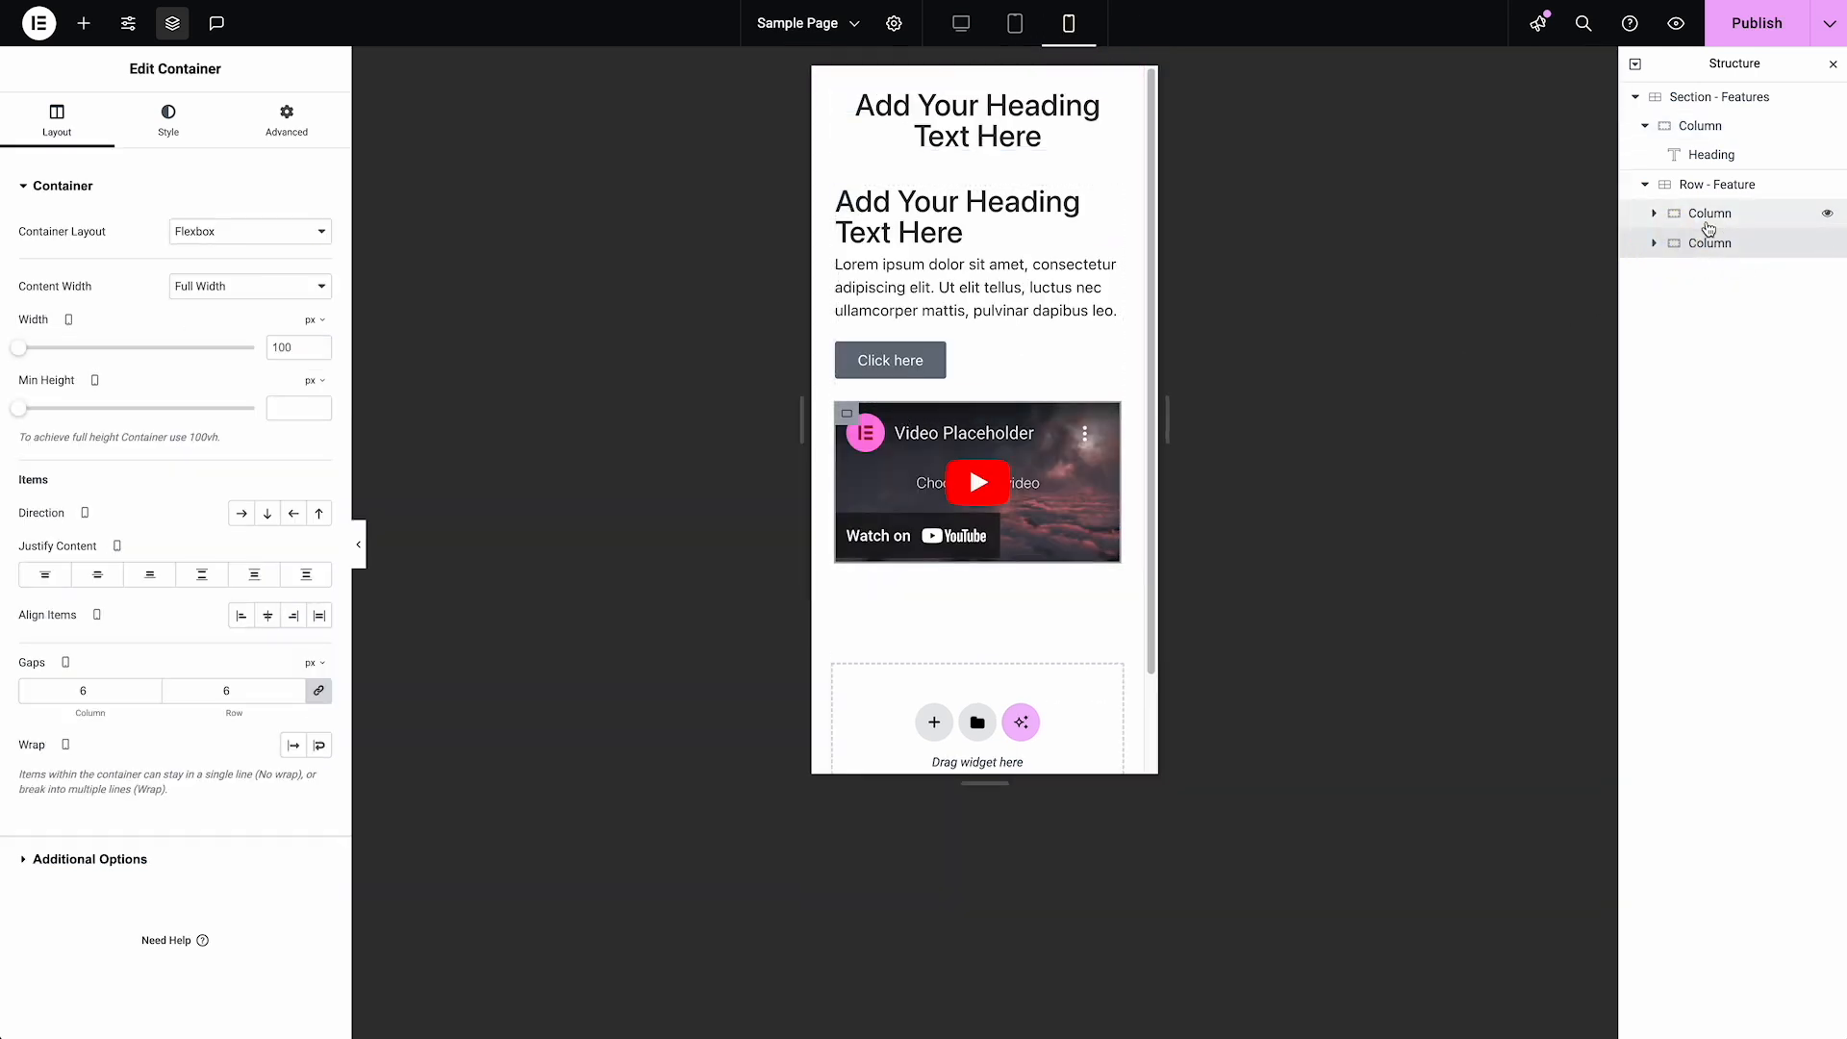
pyautogui.click(1701, 215)
pyautogui.click(292, 122)
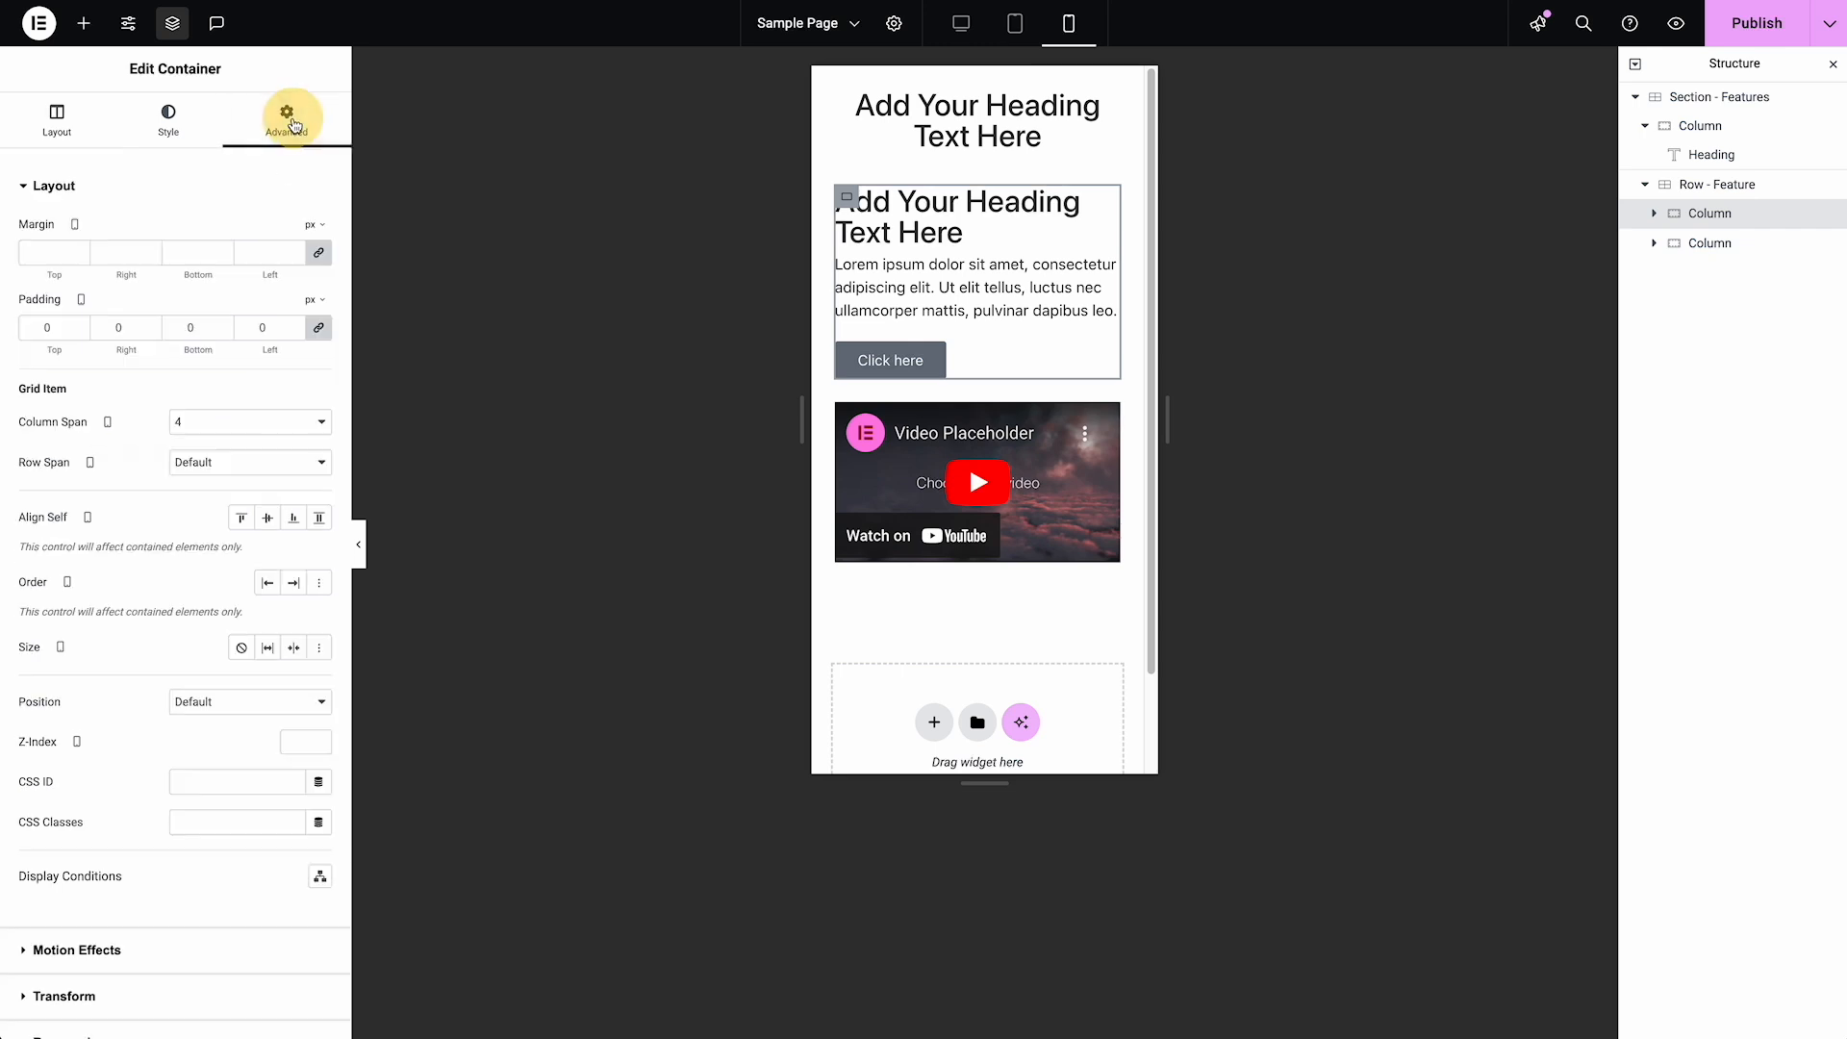
pyautogui.click(281, 462)
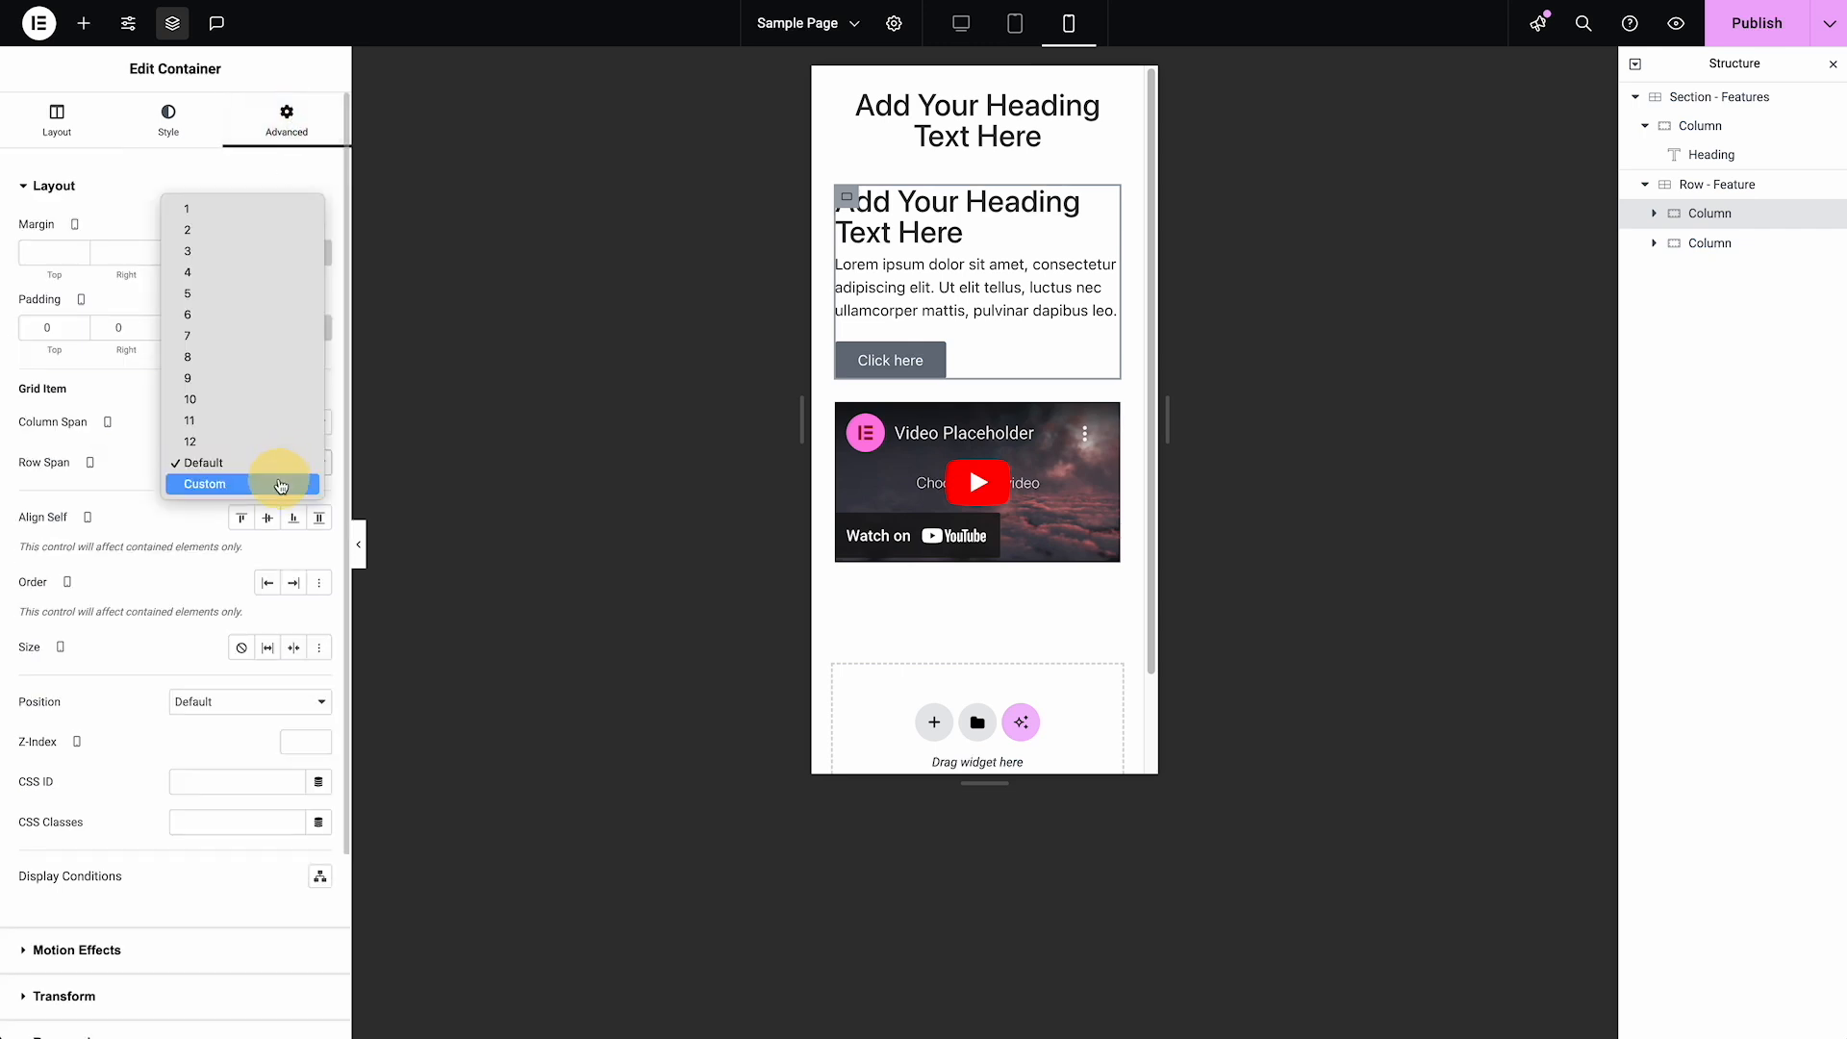
pyautogui.click(280, 484)
pyautogui.click(271, 502)
pyautogui.write('2')
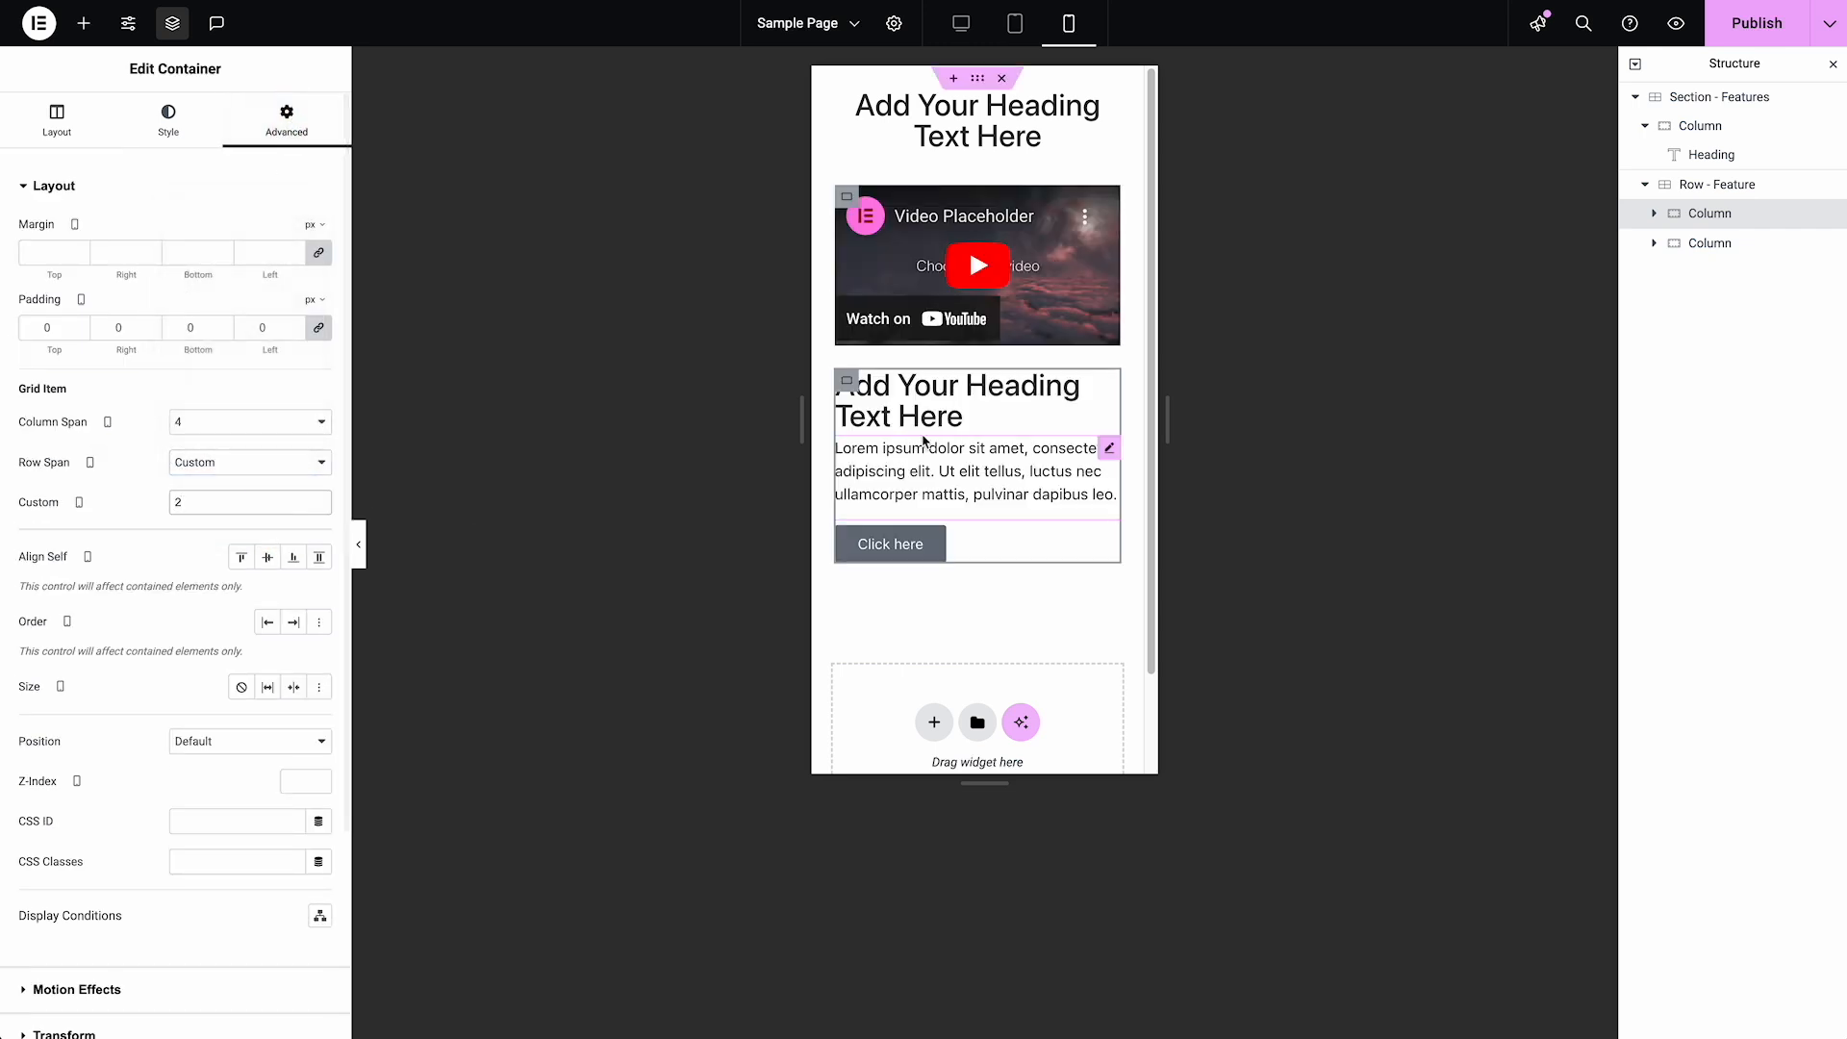
# Return to desktop view, select Section - Features, and view the saved templates in the library without inserting one
pyautogui.click(973, 33)
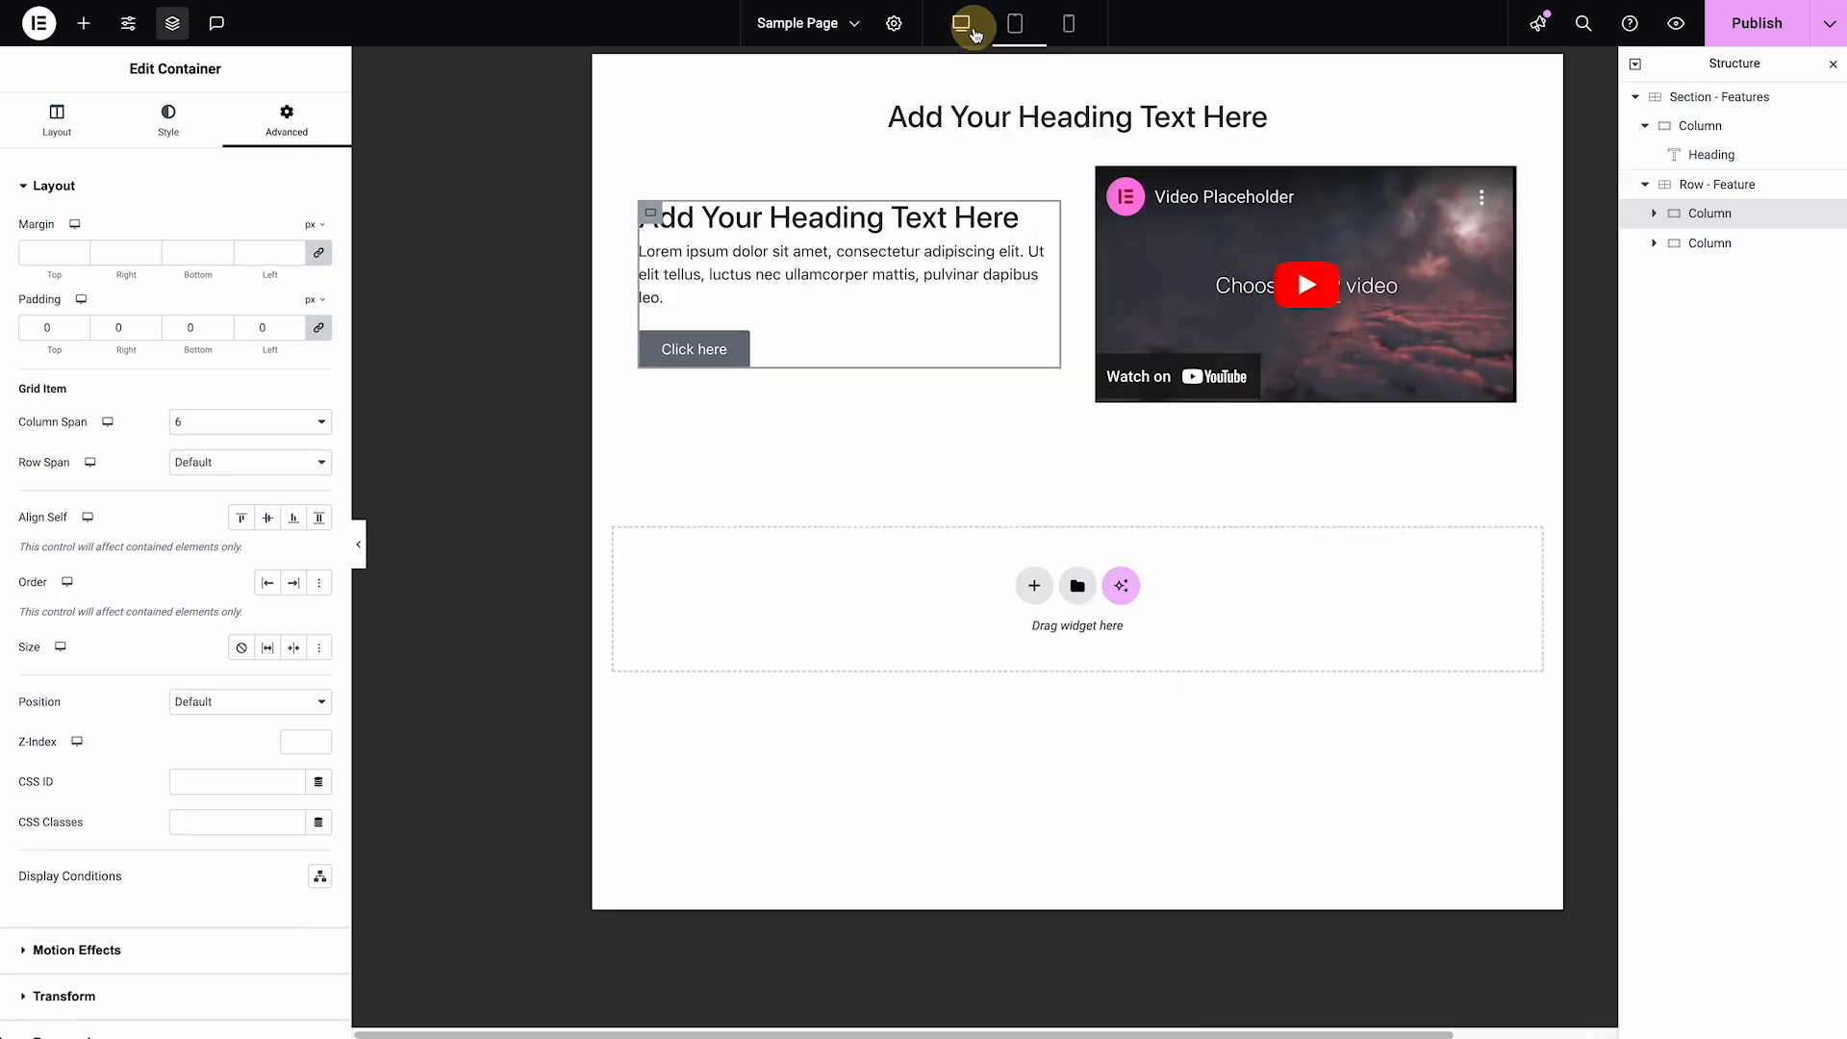
pyautogui.click(1740, 106)
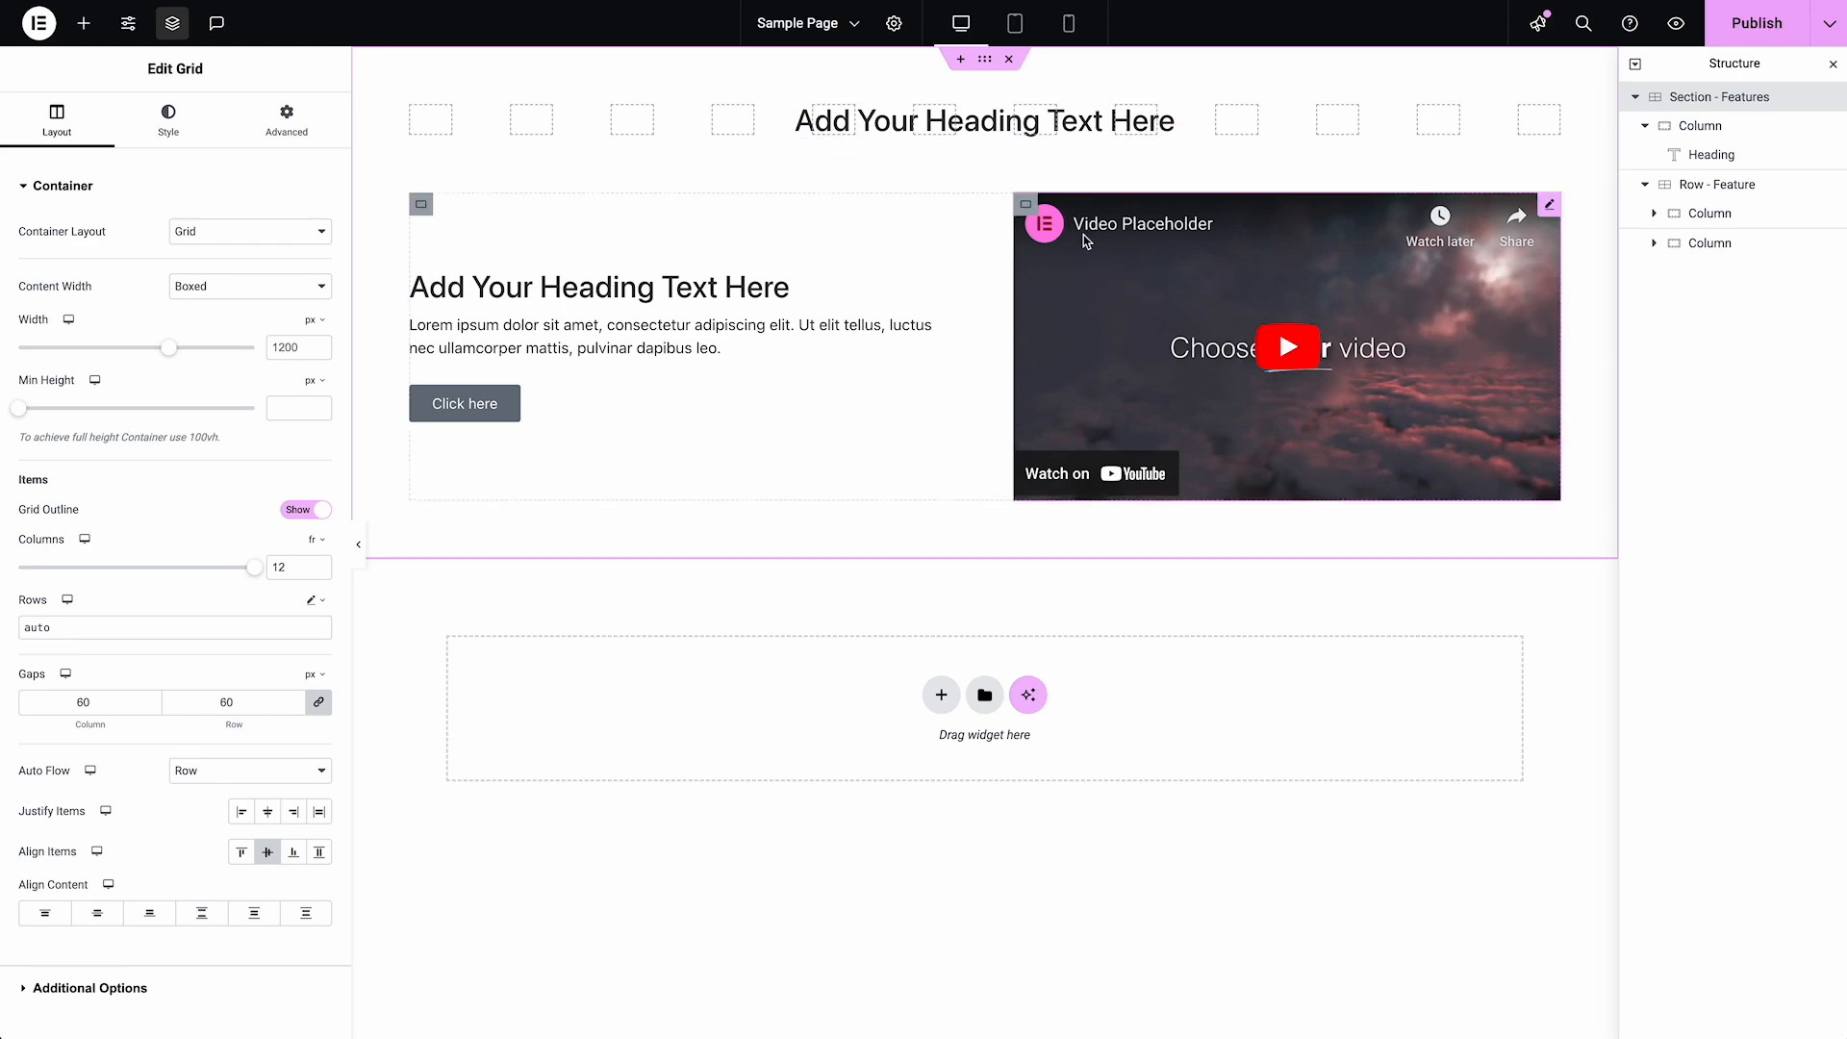
pyautogui.click(985, 697)
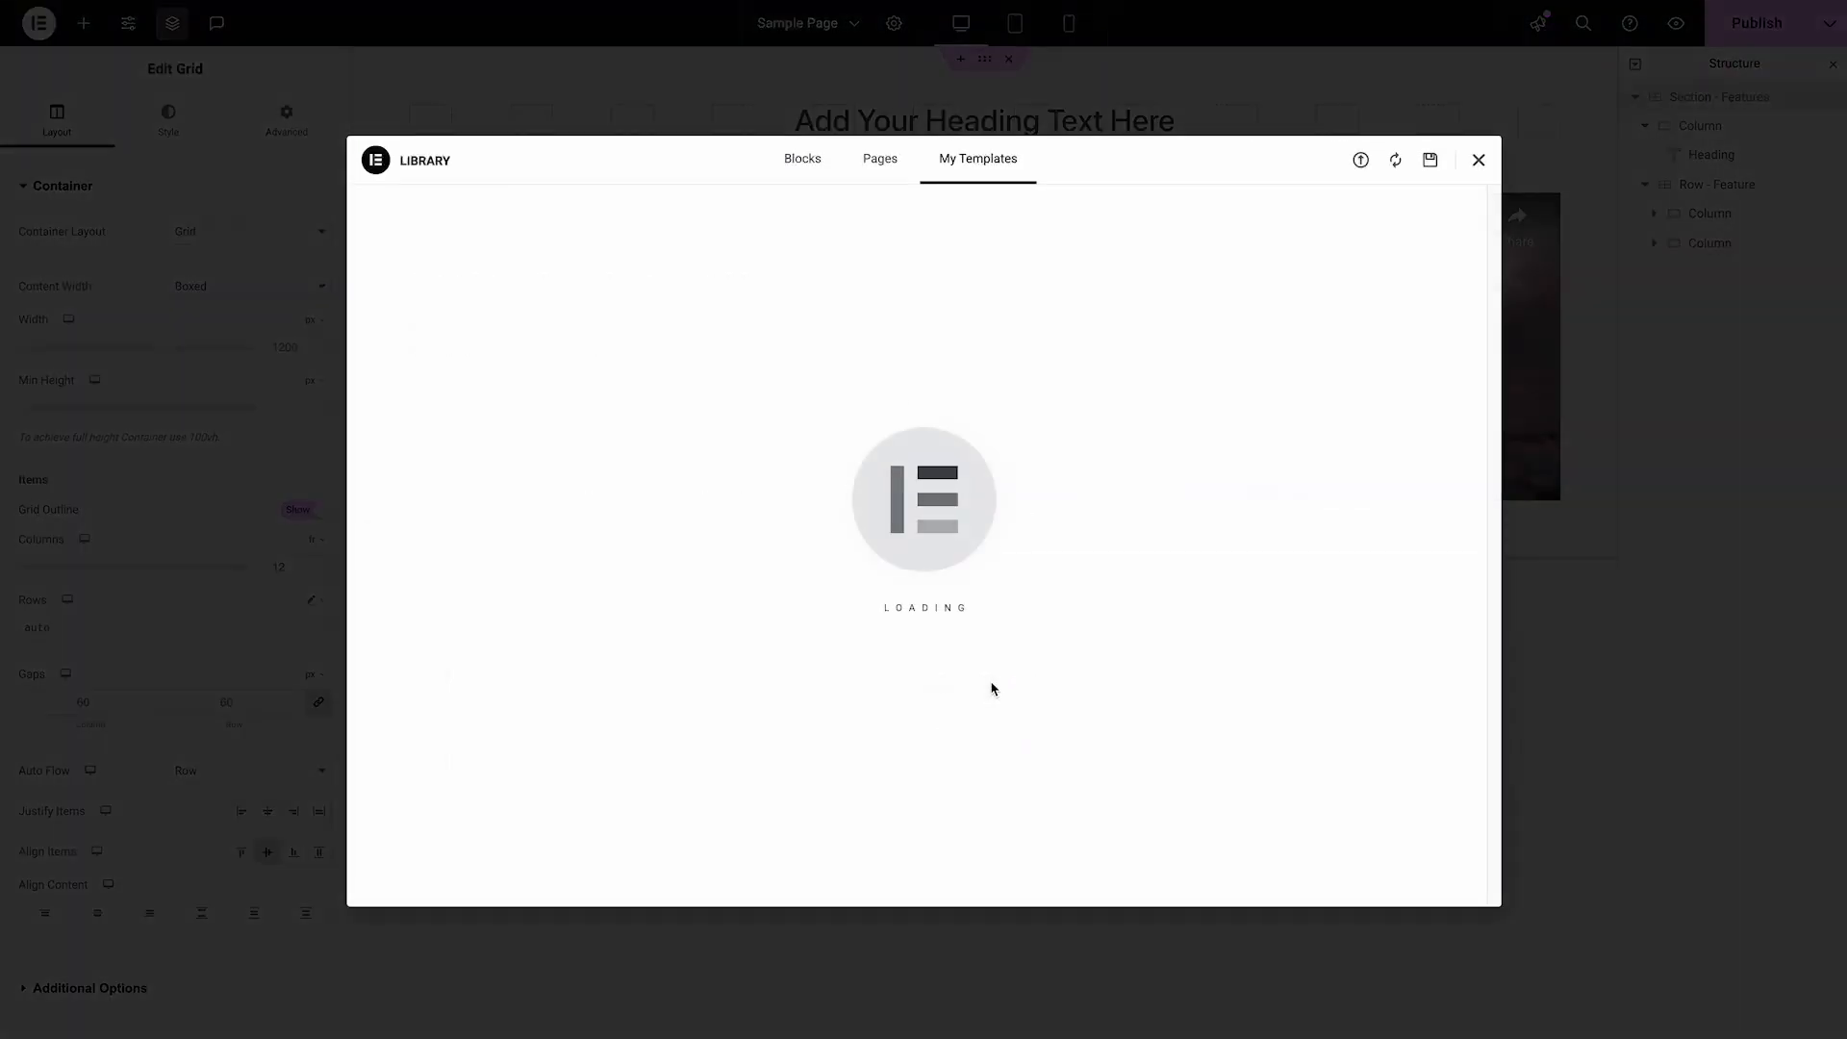
pyautogui.click(1479, 159)
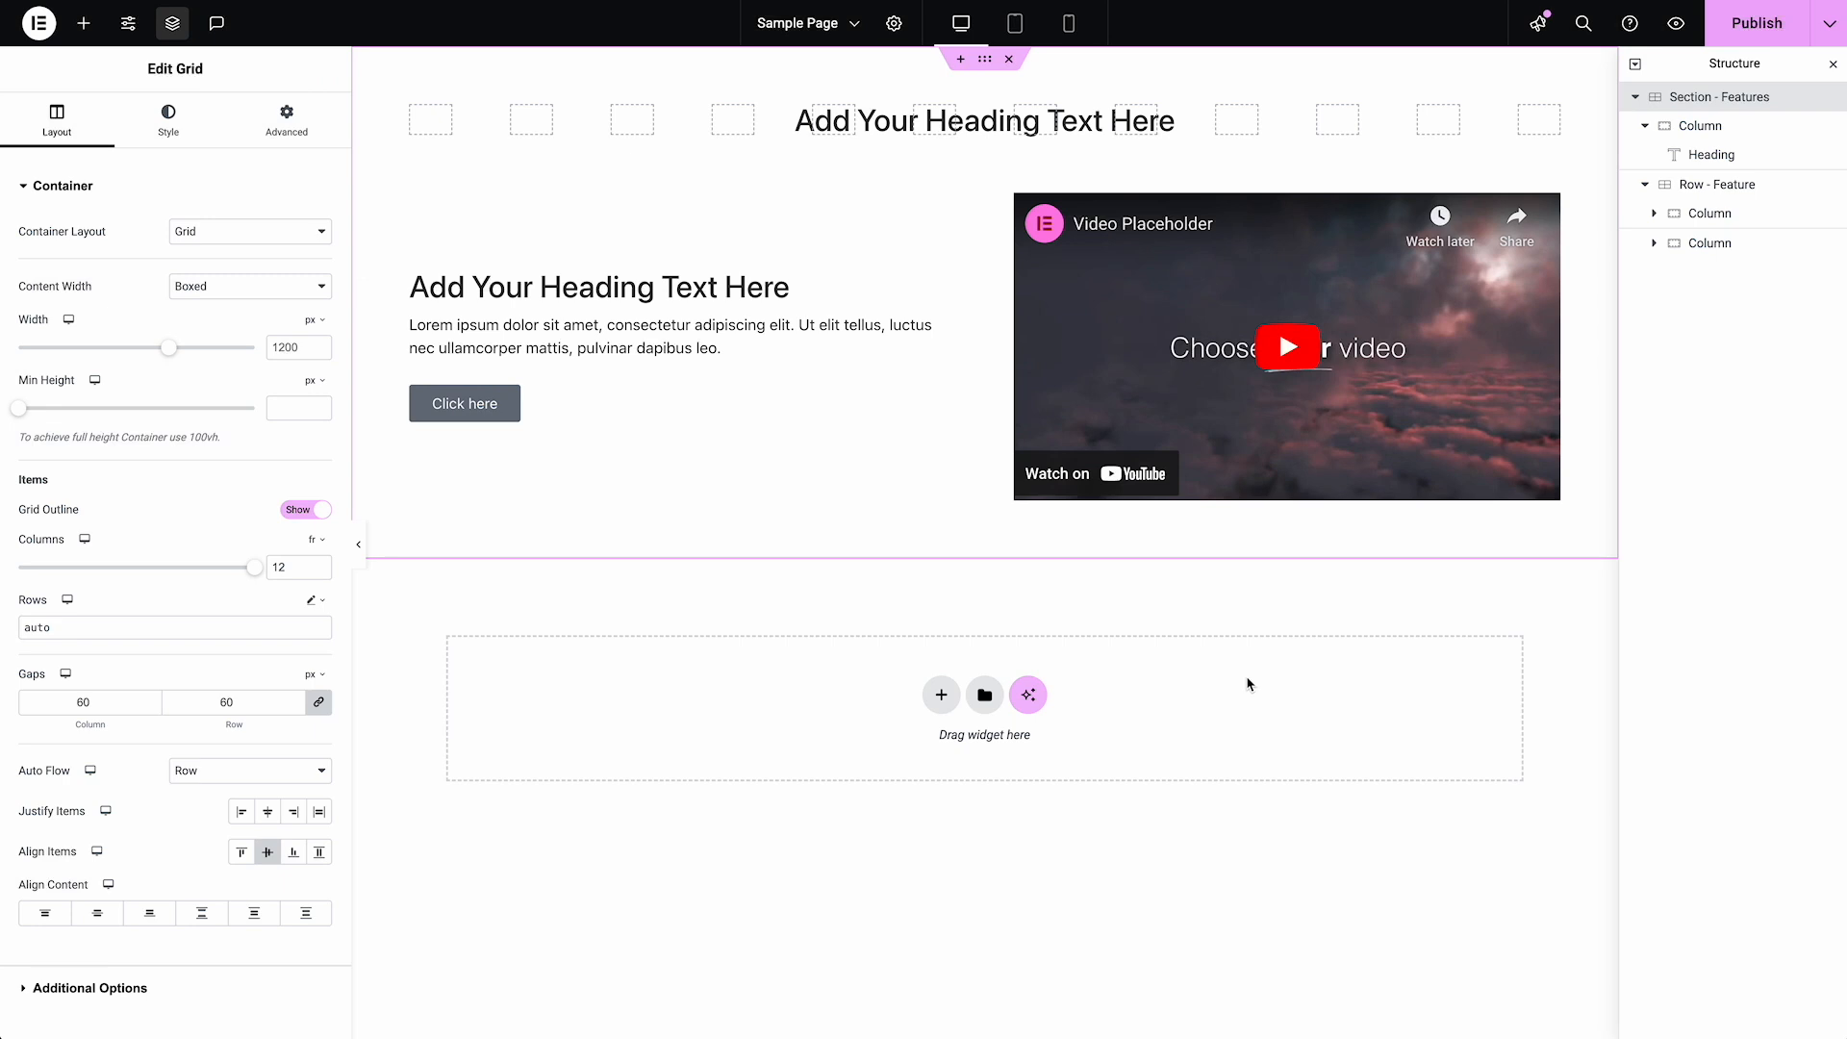